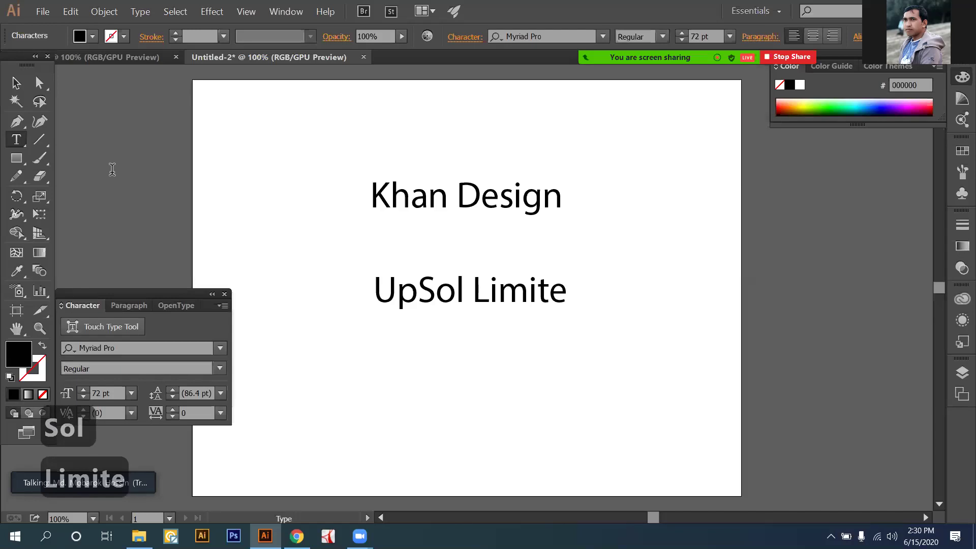
# Complete the second text line as UpSol Limited and move it so it hangs over the artboard's right edge.
pyautogui.write('d')
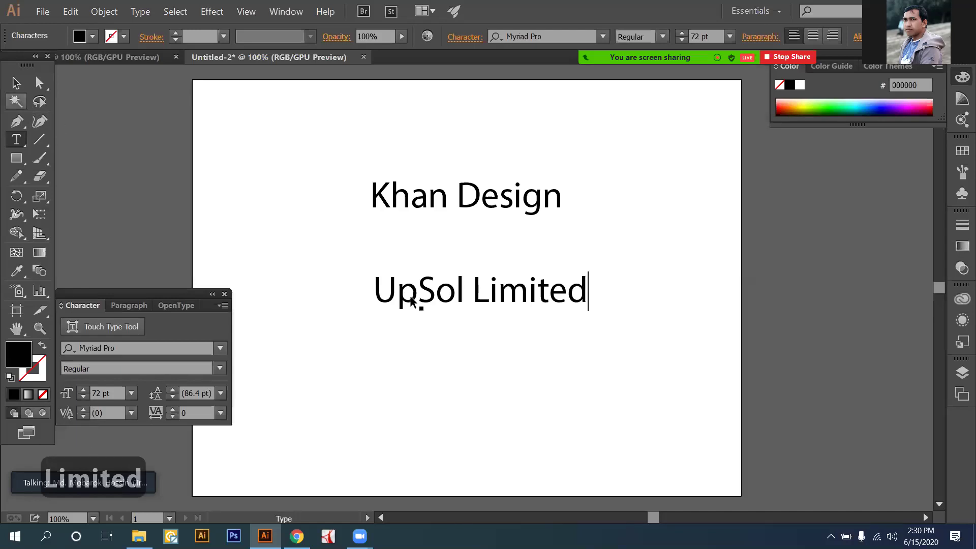
pyautogui.press('Escape')
pyautogui.click(488, 219)
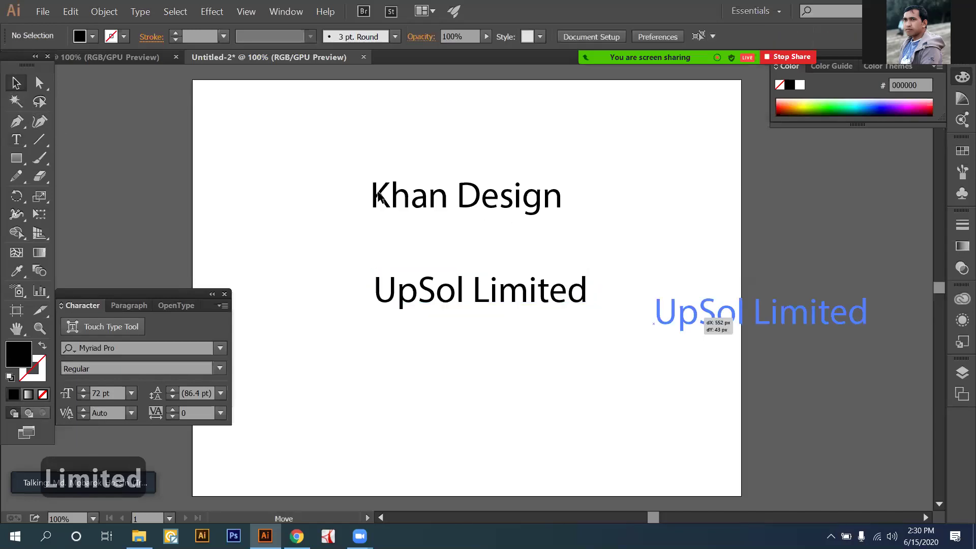
pyautogui.moveTo(443, 227); pyautogui.dragTo(544, 277)
# Move the Khan Design text slightly down on the artboard and change its case to UPPERCASE.
pyautogui.moveTo(557, 201); pyautogui.dragTo(546, 237)
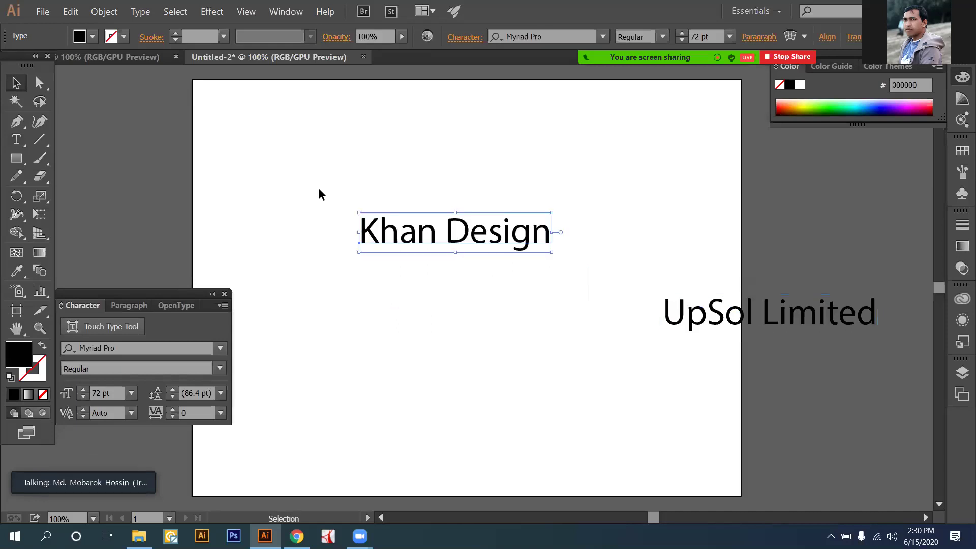
pyautogui.click(324, 182)
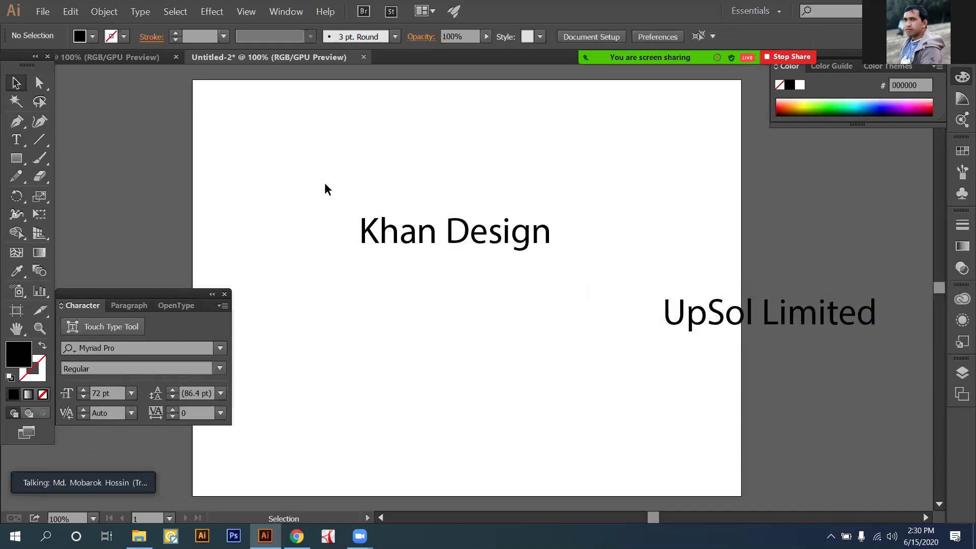
pyautogui.moveTo(310, 177); pyautogui.dragTo(598, 305)
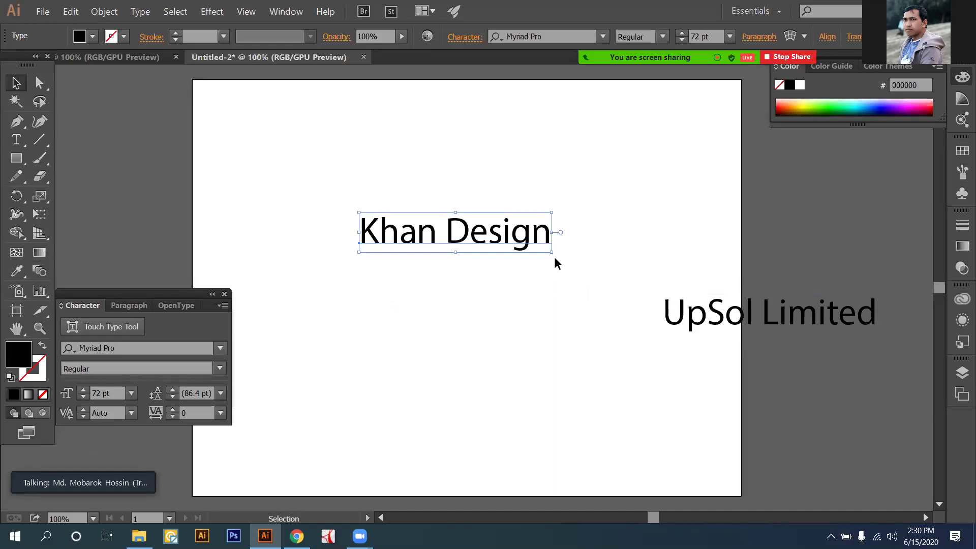
pyautogui.click(346, 102)
pyautogui.hotkey('alt', 't')
pyautogui.press('Right')
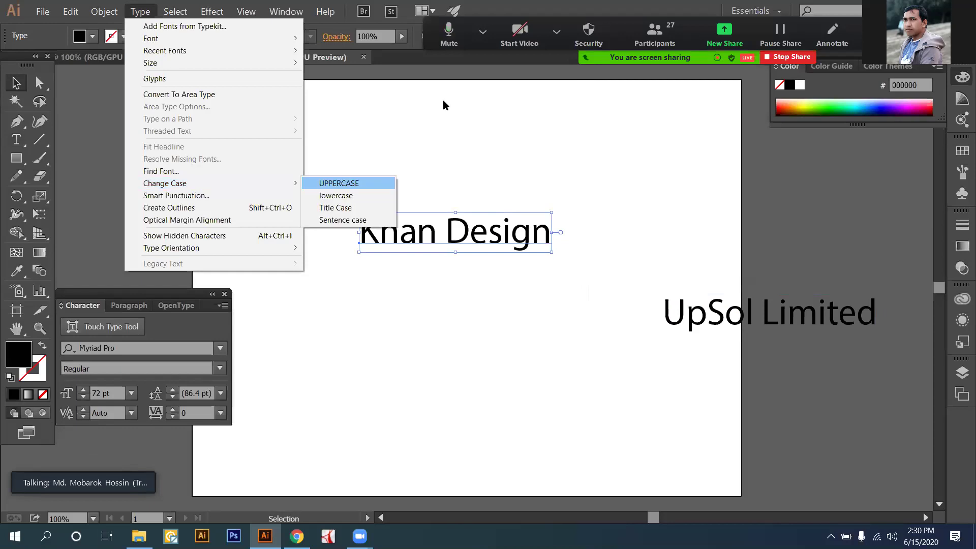
pyautogui.press('Return')
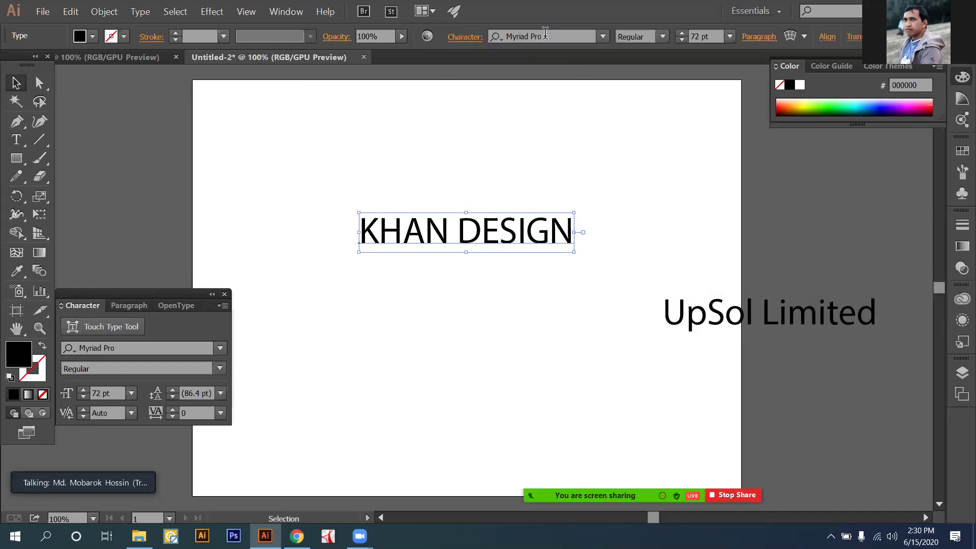
# Set the font of the KHAN DESIGN text to Nexa Bold and deselect it.
pyautogui.click(544, 33)
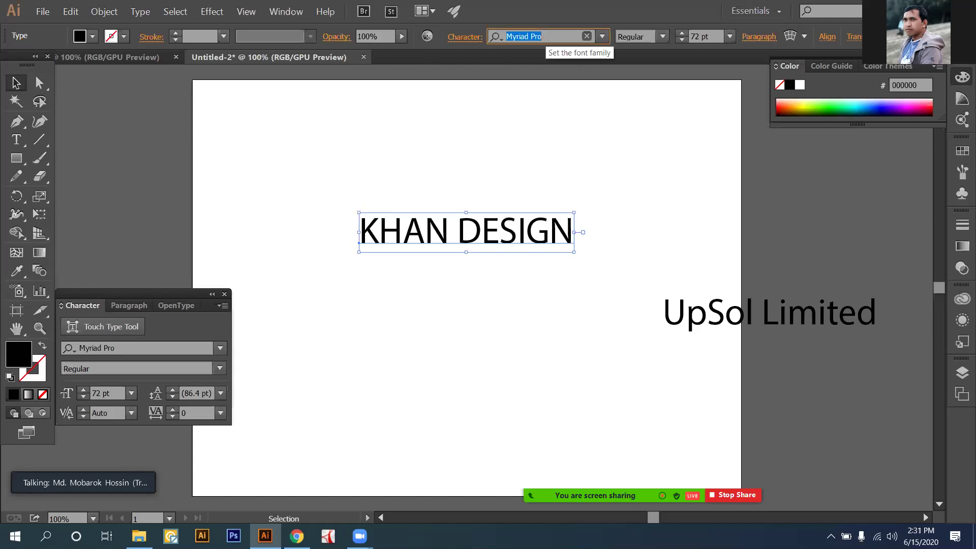
pyautogui.write('nx')
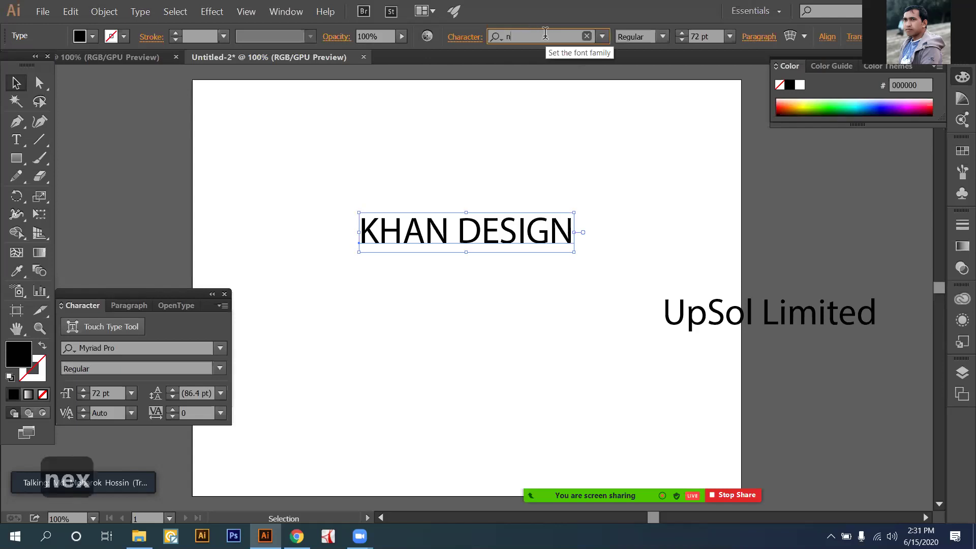
pyautogui.press('Return')
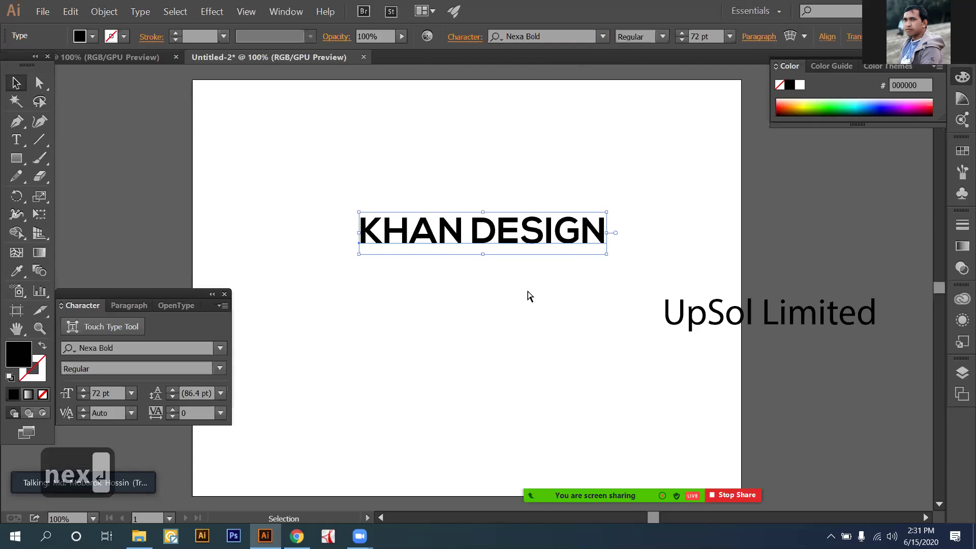
pyautogui.click(528, 296)
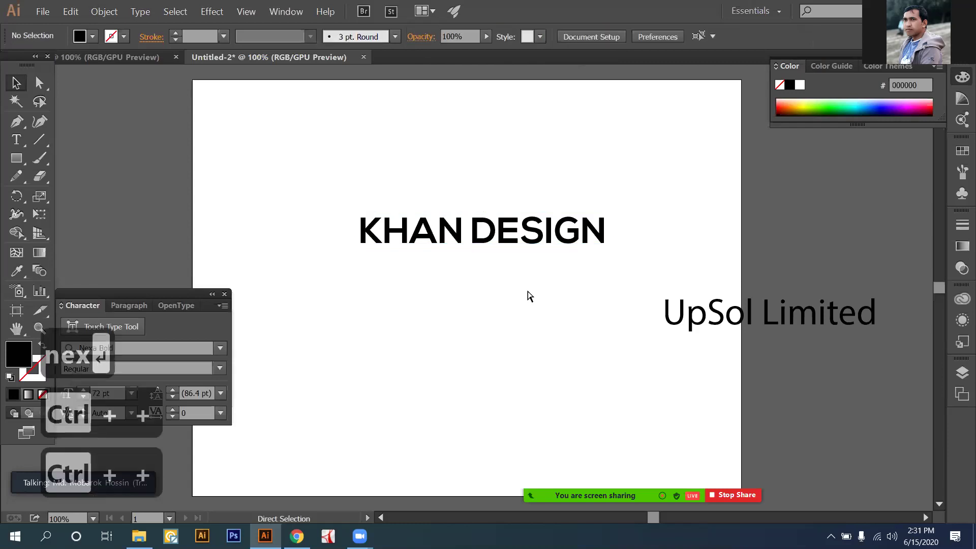
# Duplicate the KHAN DESIGN text and place the copy below the original on the artboard.
pyautogui.hotkey('ctrl', '+')
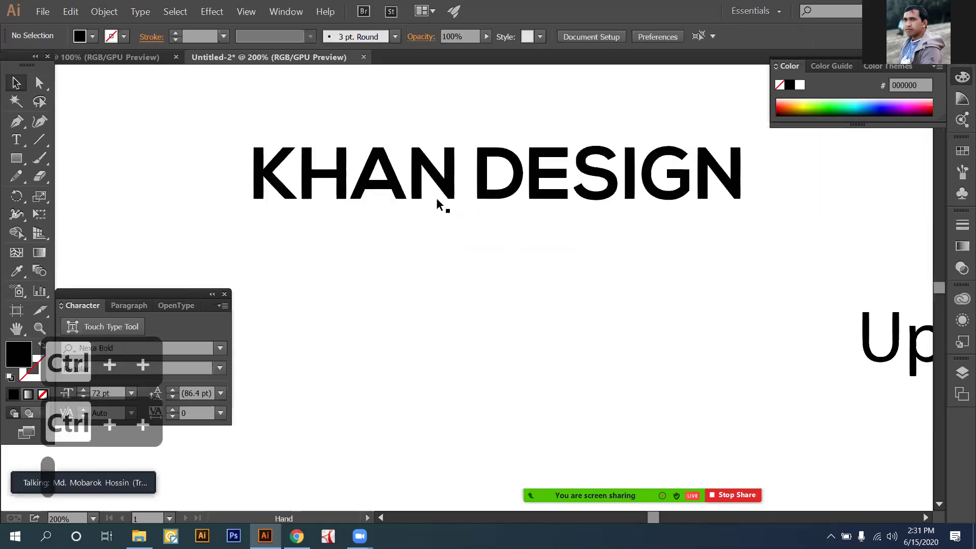
pyautogui.hotkey('ctrl', '+')
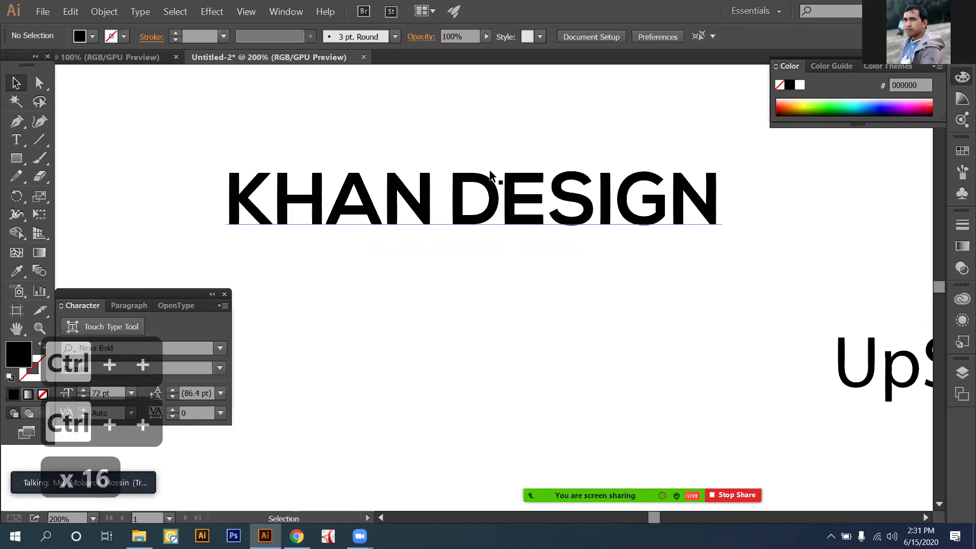
pyautogui.hotkey('ctrl', '-')
pyautogui.hotkey('ctrl', '-')
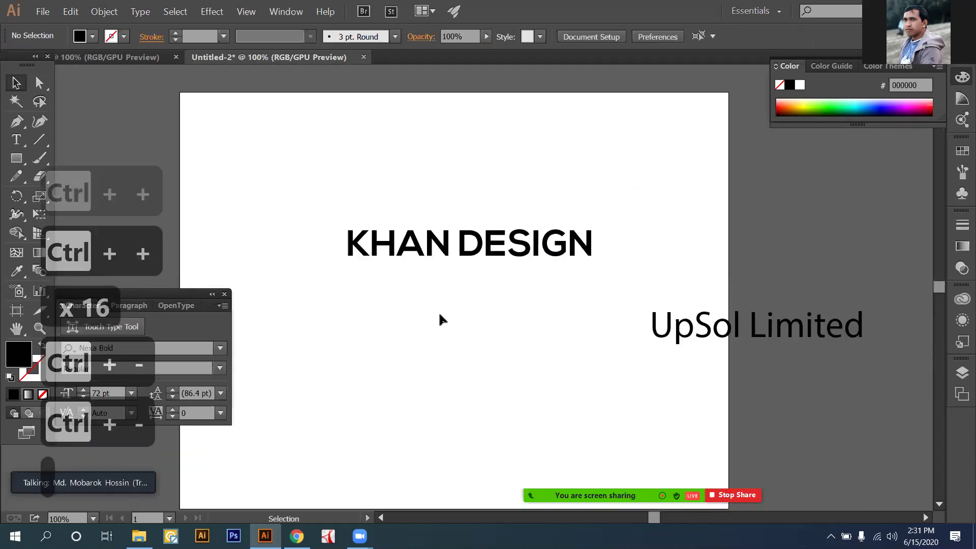
pyautogui.scroll(-4, 458, 305)
pyautogui.moveTo(503, 162); pyautogui.dragTo(473, 300)
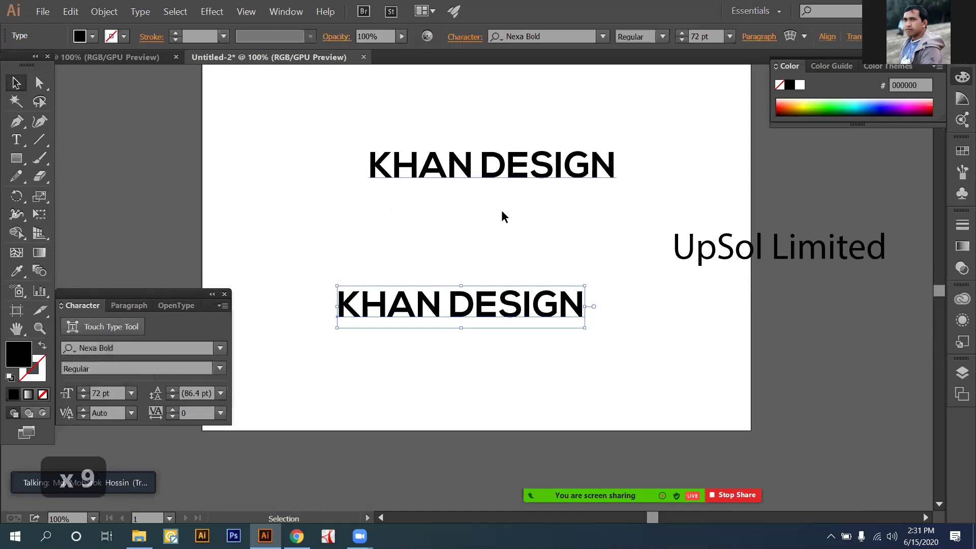
# Draw a black rectangle about 290 by 87 px over the word DESIGN in the upper text.
pyautogui.hotkey('ctrl', '+')
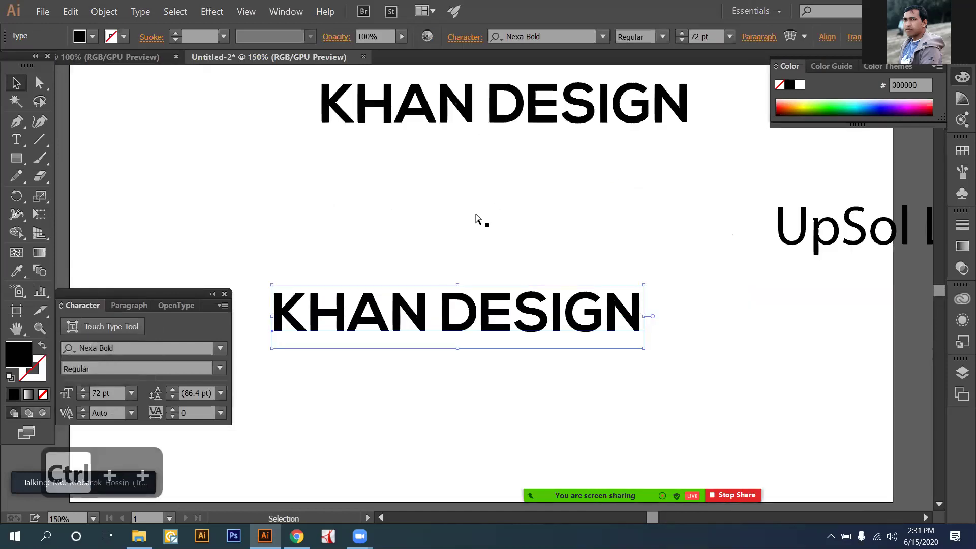
pyautogui.scroll(4, 475, 211)
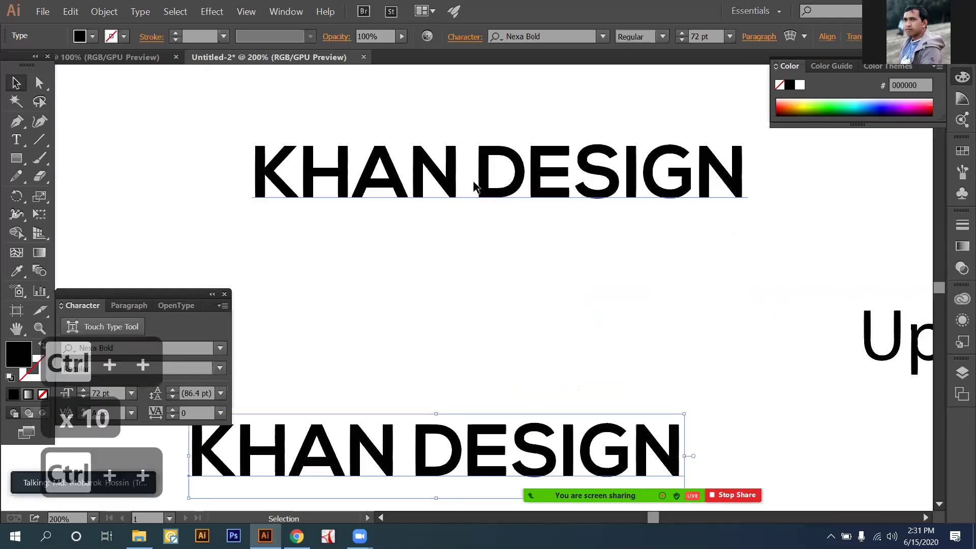
pyautogui.hotkey('ctrl', '+')
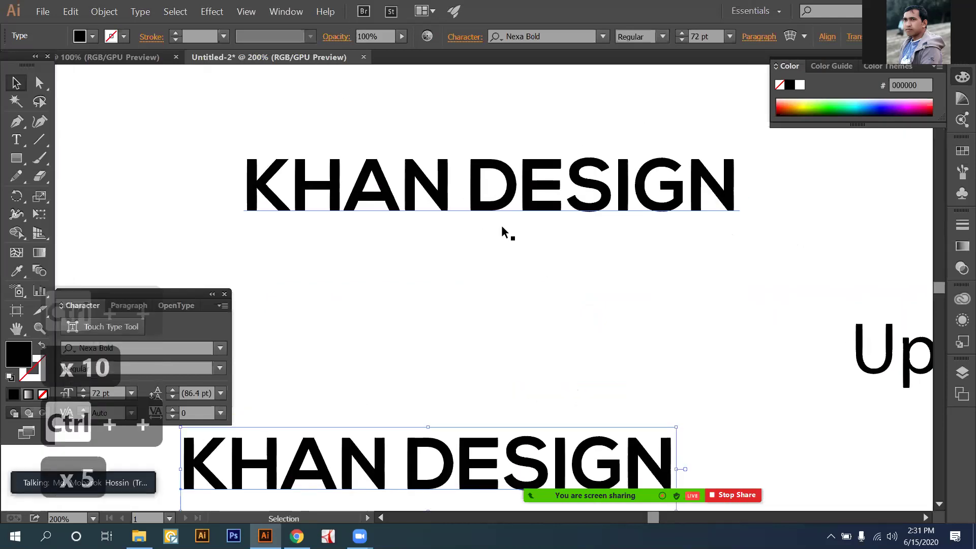
pyautogui.keyDown('ctrl'); pyautogui.click(505, 253); pyautogui.keyUp('ctrl')
pyautogui.hotkey('ctrl', '-')
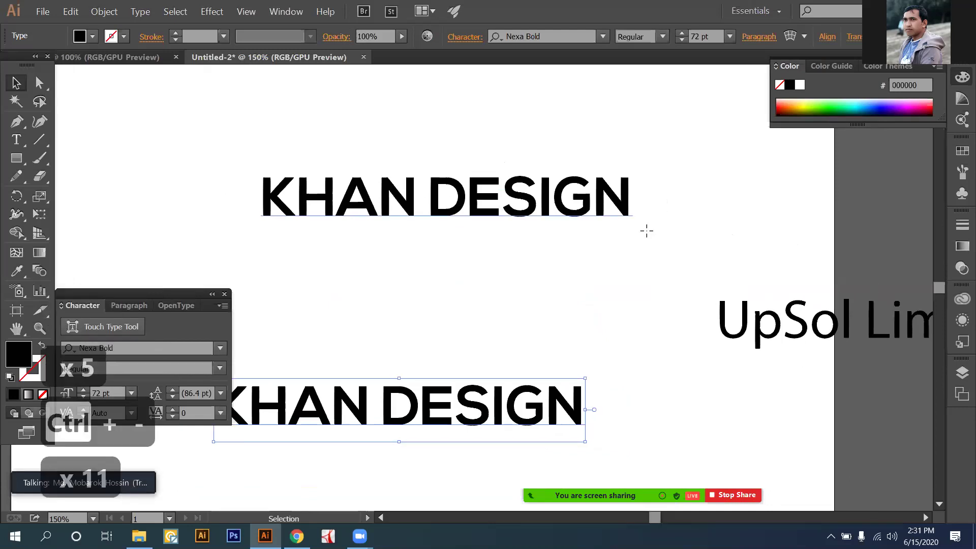
pyautogui.press('m')
pyautogui.moveTo(421, 163); pyautogui.dragTo(641, 226)
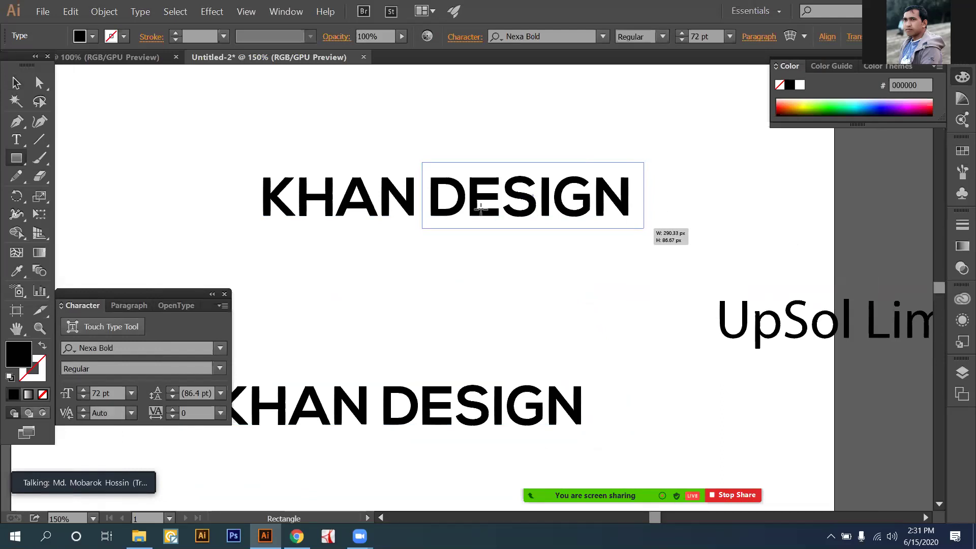
pyautogui.press('v')
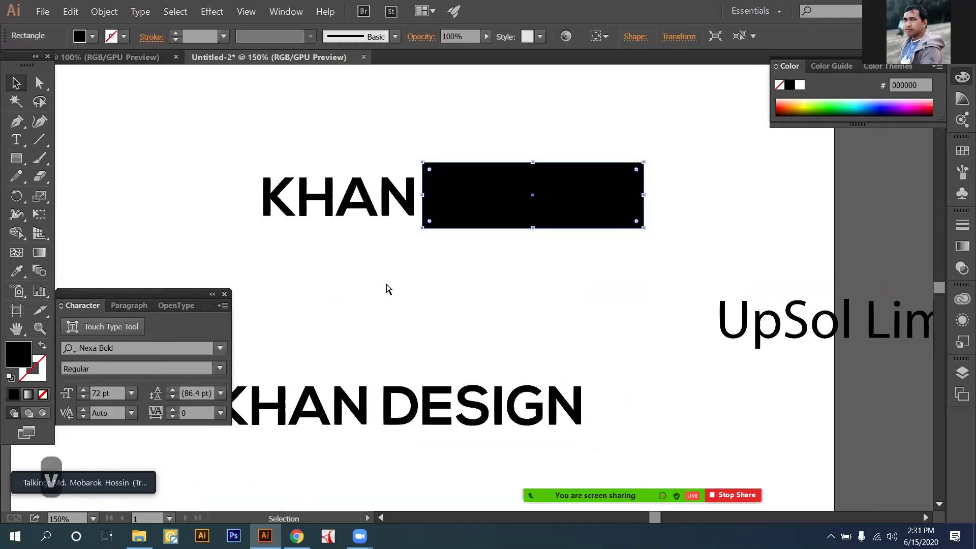
# Convert the upper KHAN DESIGN text, partly hidden behind the rectangle, to outlines.
pyautogui.press('ctrl')
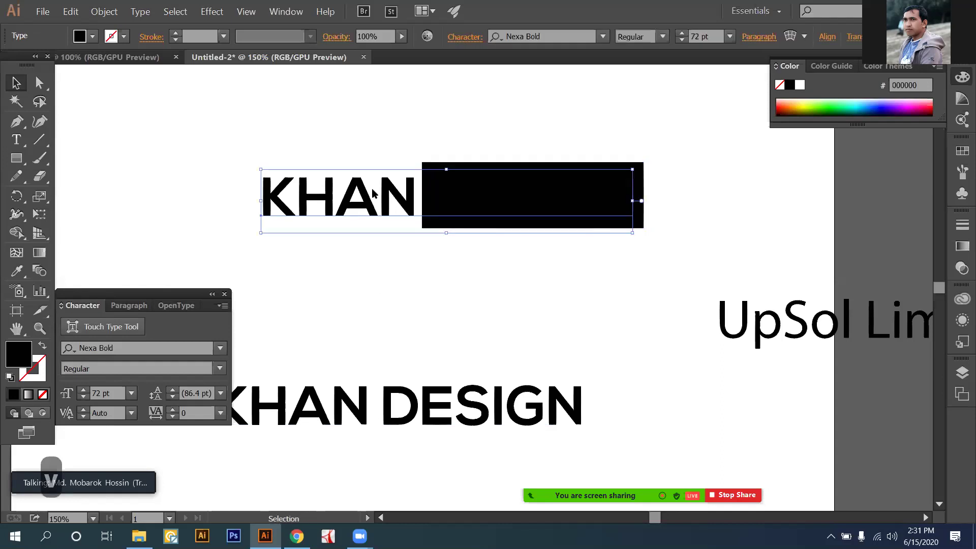
pyautogui.rightClick(377, 165)
pyautogui.press('Return')
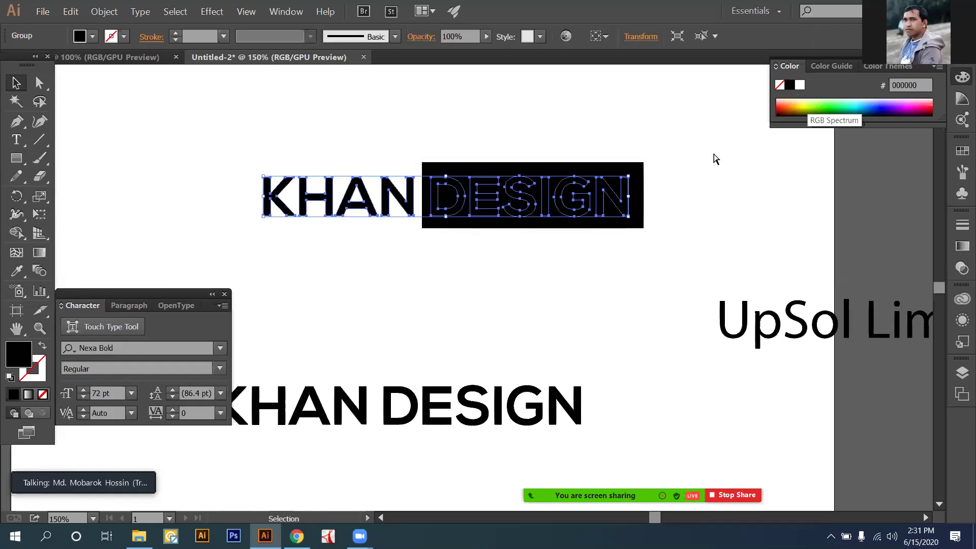
# Fill the outlined KHAN DESIGN lettering with orange-red d43e00 and bring it in front of the black rectangle.
pyautogui.click(785, 107)
pyautogui.hotkey('ctrl', 'shift', '[')
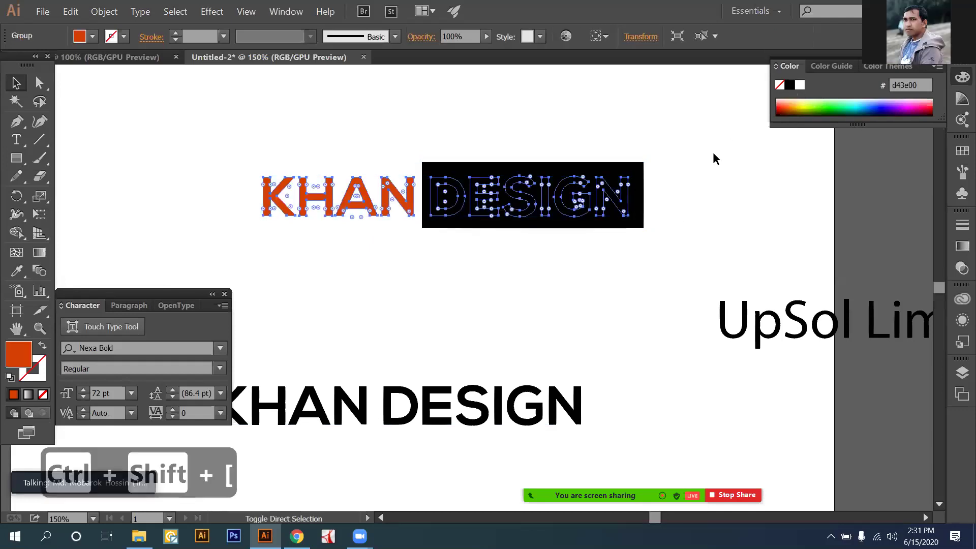
pyautogui.hotkey('ctrl', 'shift', ']')
pyautogui.click(592, 271)
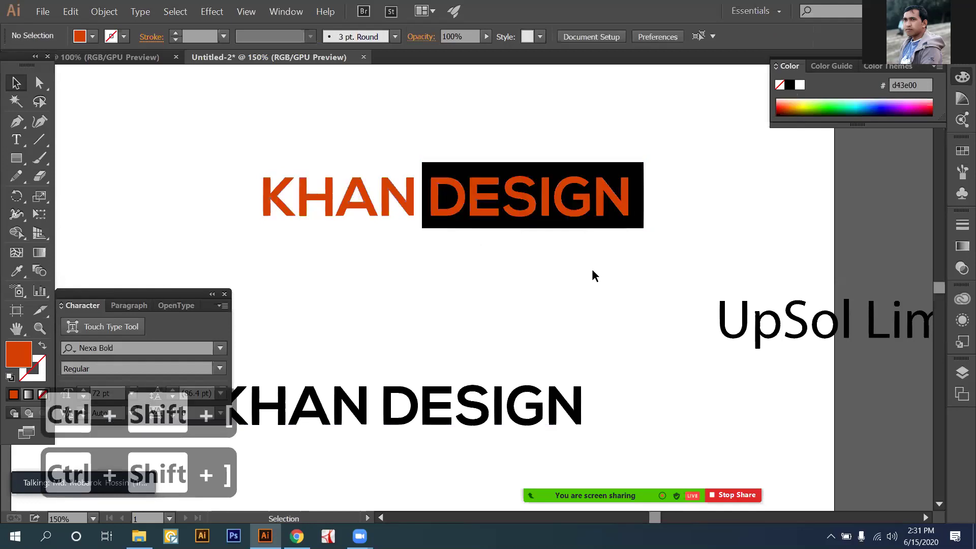
# Examine up close how the orange-red DESIGN lettering looks against the black rectangle.
pyautogui.hotkey('ctrl', '+')
pyautogui.hotkey('ctrl', '+')
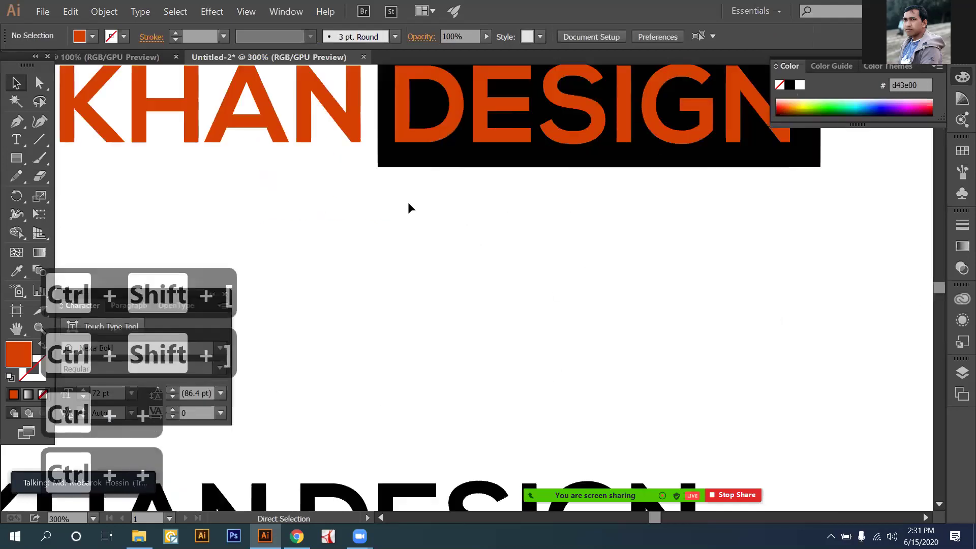
pyautogui.press('space')
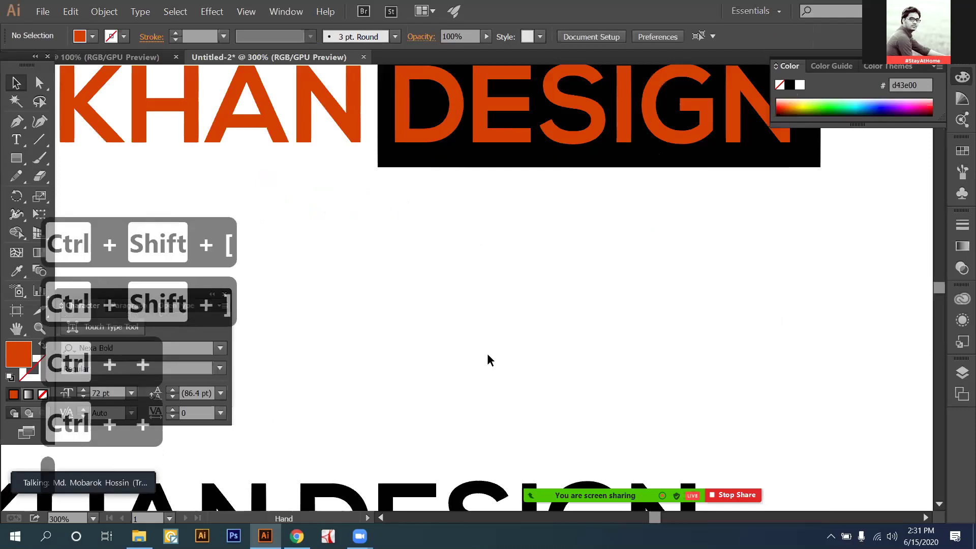
pyautogui.moveTo(488, 354); pyautogui.dragTo(442, 478)
pyautogui.moveTo(487, 360); pyautogui.dragTo(517, 287)
pyautogui.hotkey('ctrl', 'shift', 'a')
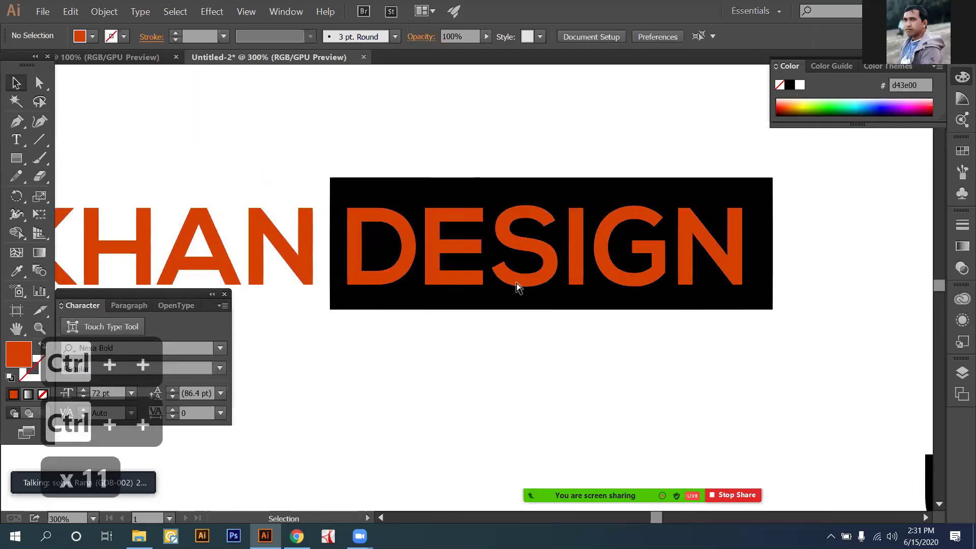
pyautogui.hotkey('ctrl', '-')
pyautogui.hotkey('ctrl', '-')
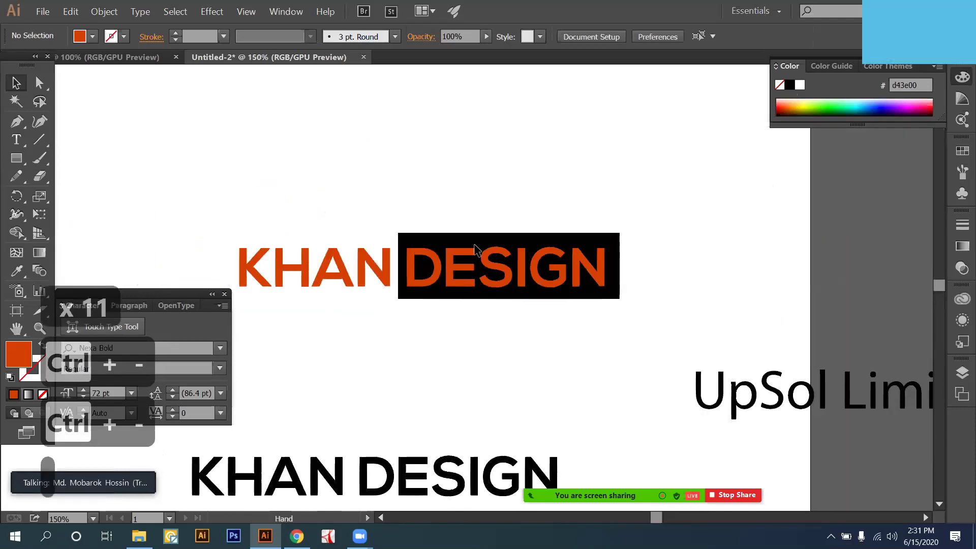
# Undo the bring-to-front, the orange-red fill and the outline conversion of the upper KHAN DESIGN lettering.
pyautogui.hotkey('ctrl', 'z')
pyautogui.hotkey('ctrl', 'z')
pyautogui.hotkey('ctrl', 'z')
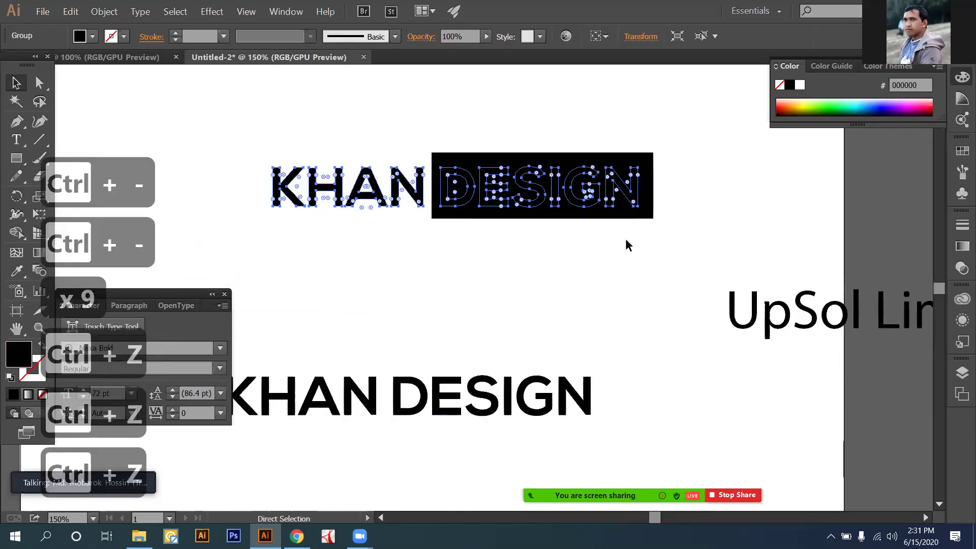
pyautogui.hotkey('ctrl', 'z')
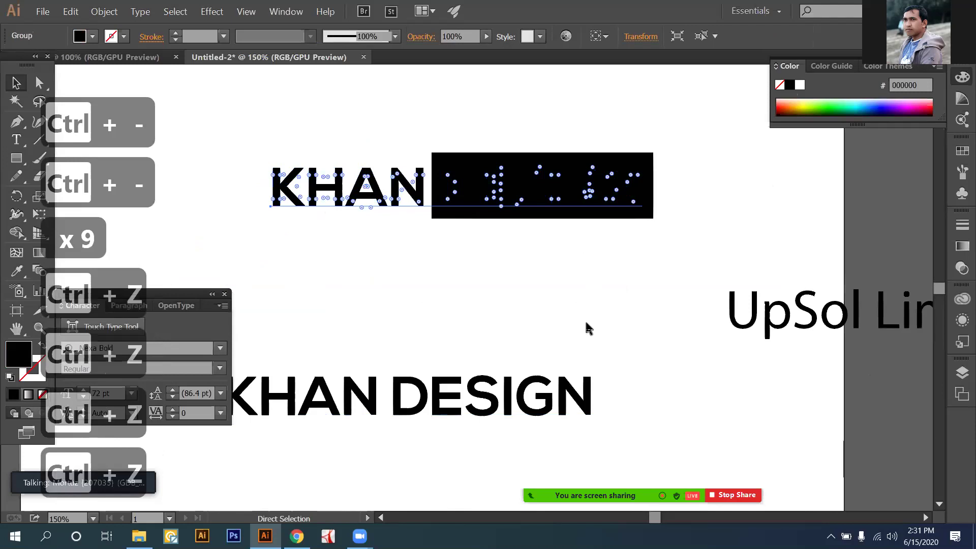
pyautogui.hotkey('ctrl', 'z')
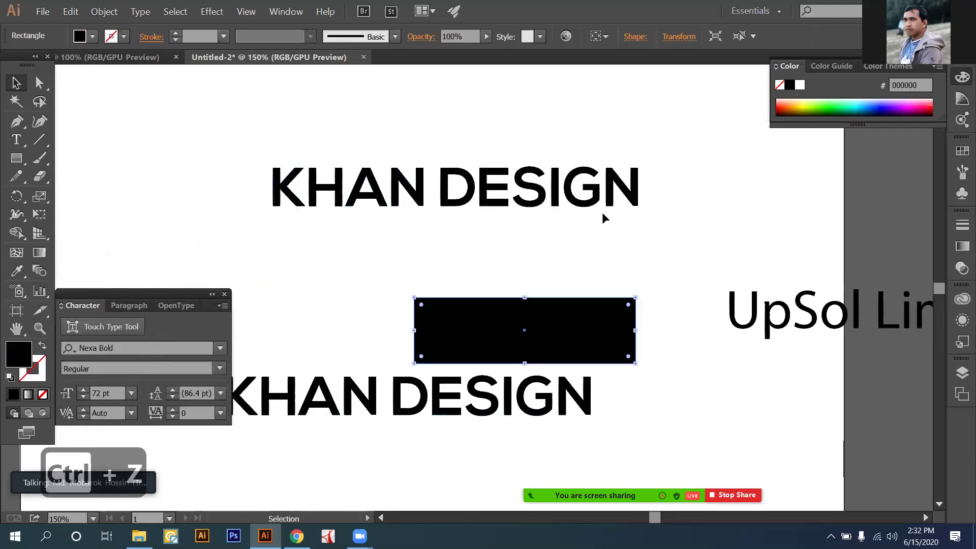
# Recolour the upper KHAN DESIGN text to yellow-orange e9a400 and move the black rectangle below it.
pyautogui.moveTo(573, 298); pyautogui.dragTo(378, 199)
pyautogui.click(318, 205)
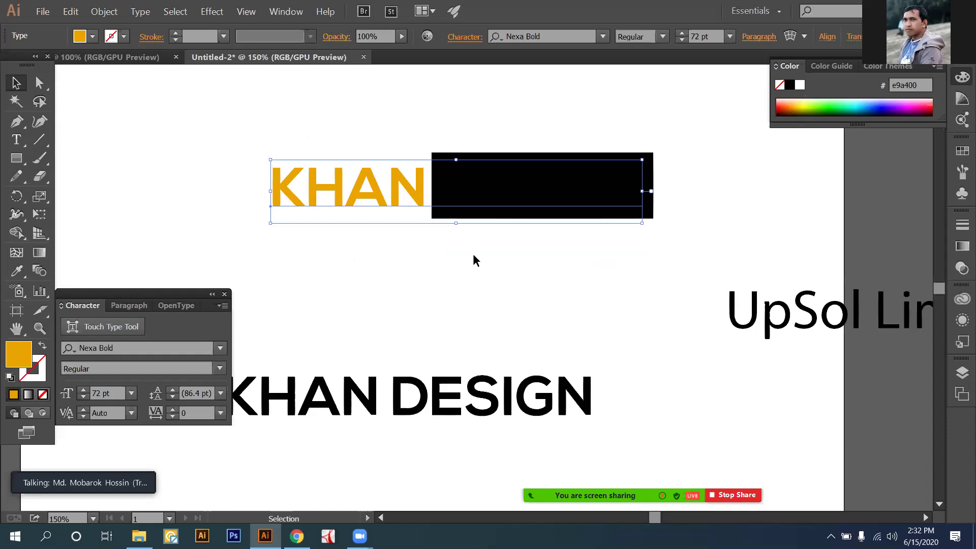
pyautogui.click(571, 279)
pyautogui.click(388, 220)
pyautogui.hotkey('ctrl', 'z')
# Convert the yellow-orange KHAN DESIGN text to outlines.
pyautogui.click(376, 184)
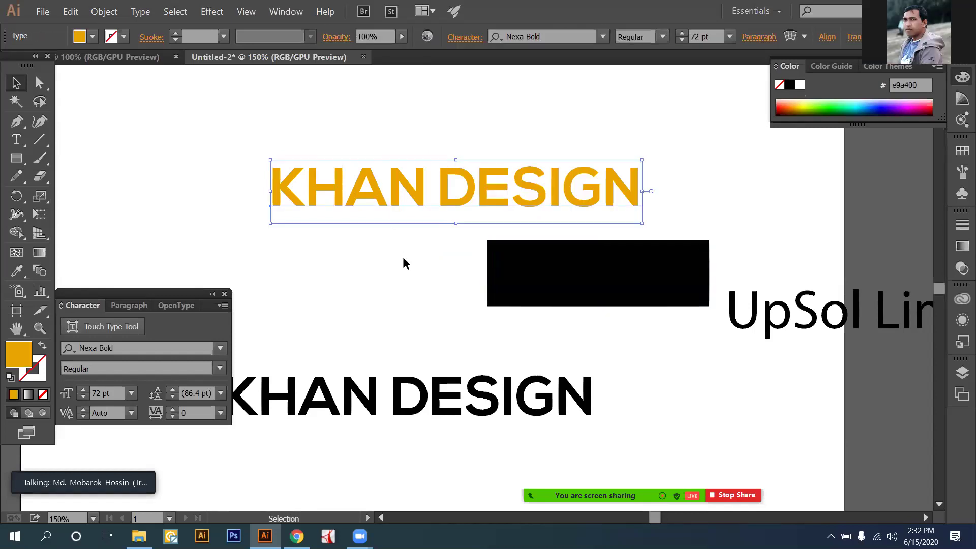
pyautogui.hotkey('ctrl', 'shift', 'o')
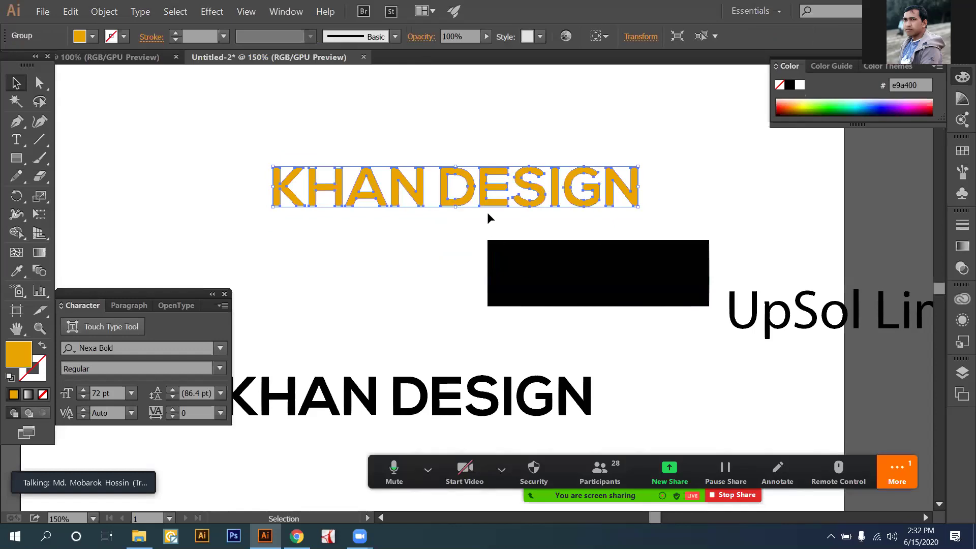
# Move the black rectangle up over the word DESIGN in the yellow-orange KHAN DESIGN lettering.
pyautogui.click(486, 197)
pyautogui.moveTo(542, 278); pyautogui.dragTo(485, 192)
pyautogui.moveTo(499, 274); pyautogui.dragTo(498, 273)
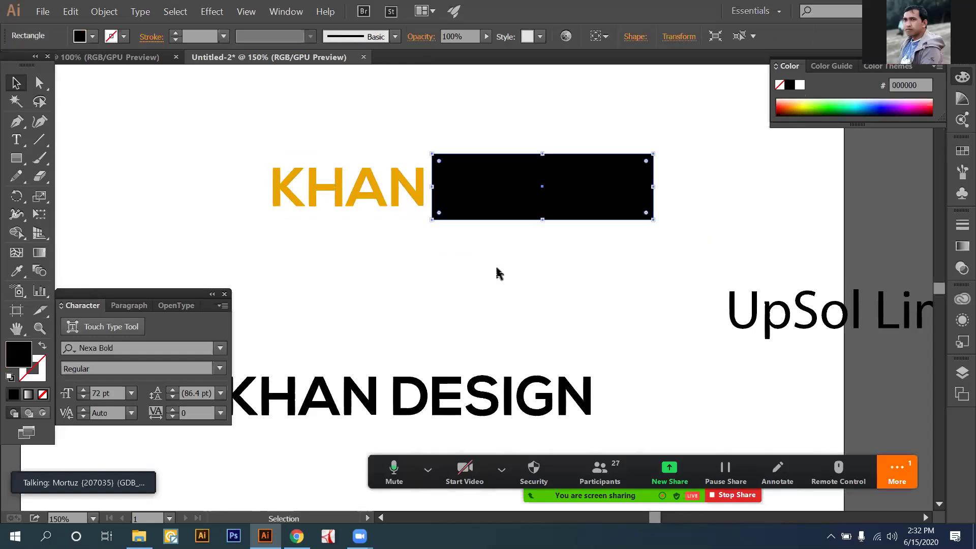
pyautogui.click(498, 272)
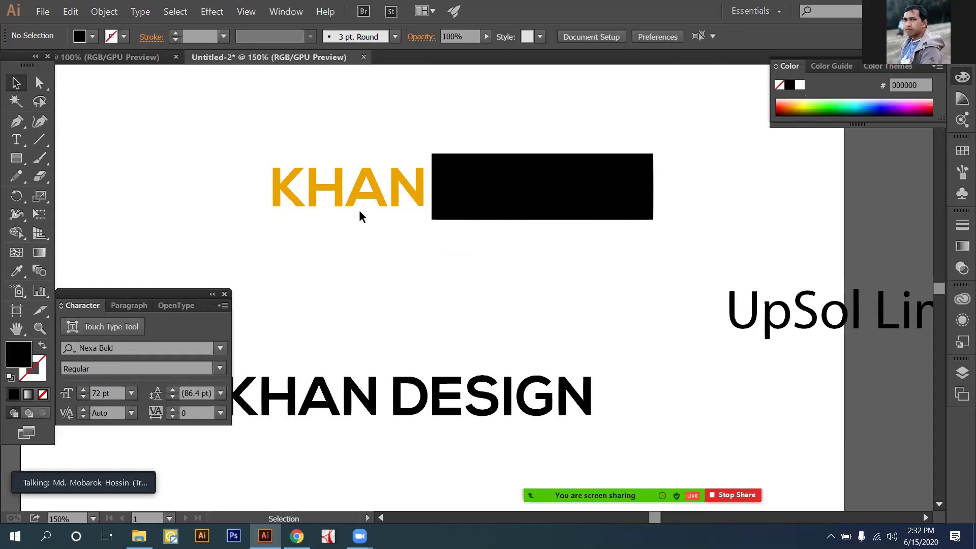
# Bring the yellow-orange KHAN DESIGN lettering to the front of the black rectangle.
pyautogui.moveTo(336, 120); pyautogui.dragTo(372, 261)
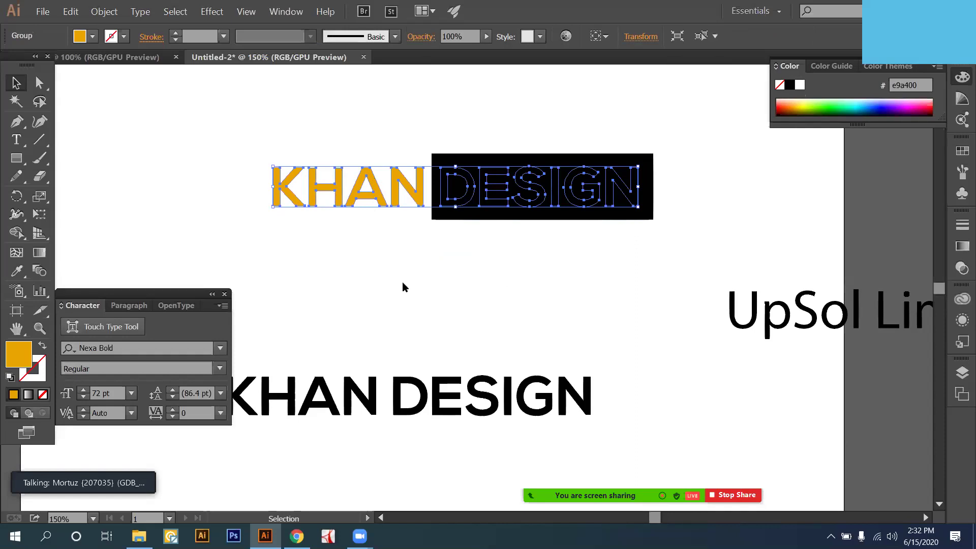
pyautogui.rightClick(529, 293)
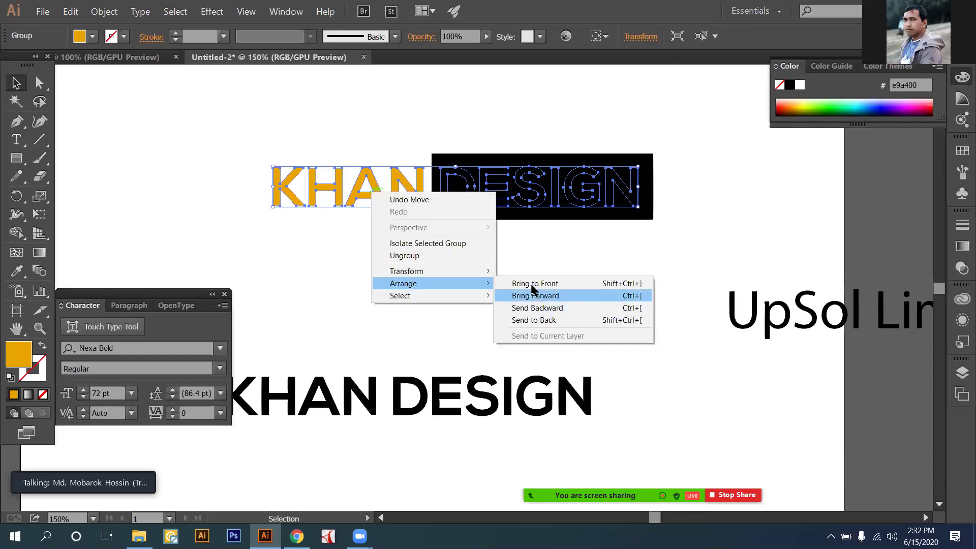
pyautogui.click(528, 275)
pyautogui.click(528, 275)
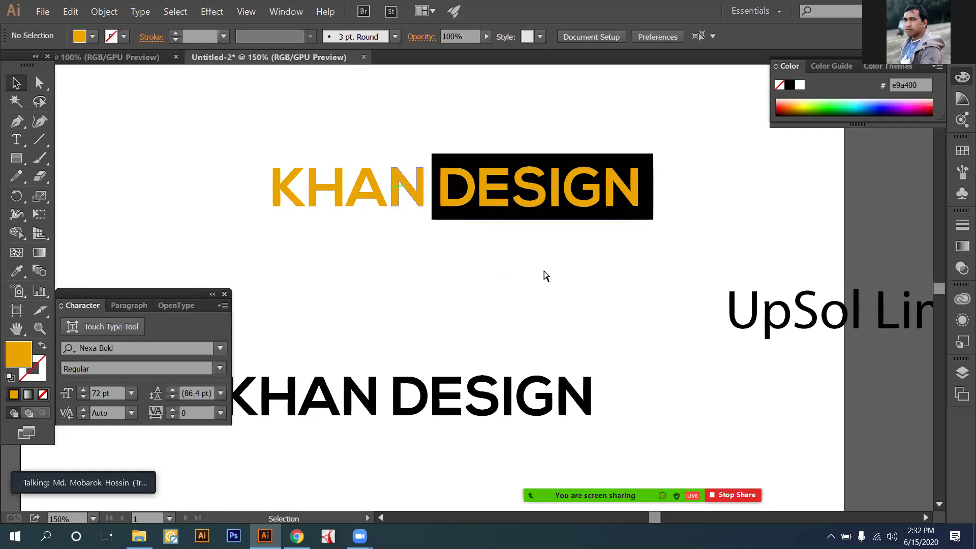
# Round all four corners of the black rectangle behind DESIGN to a radius of about 28 px.
pyautogui.press('a')
pyautogui.hotkey('ctrl', '+')
pyautogui.hotkey('ctrl', '+')
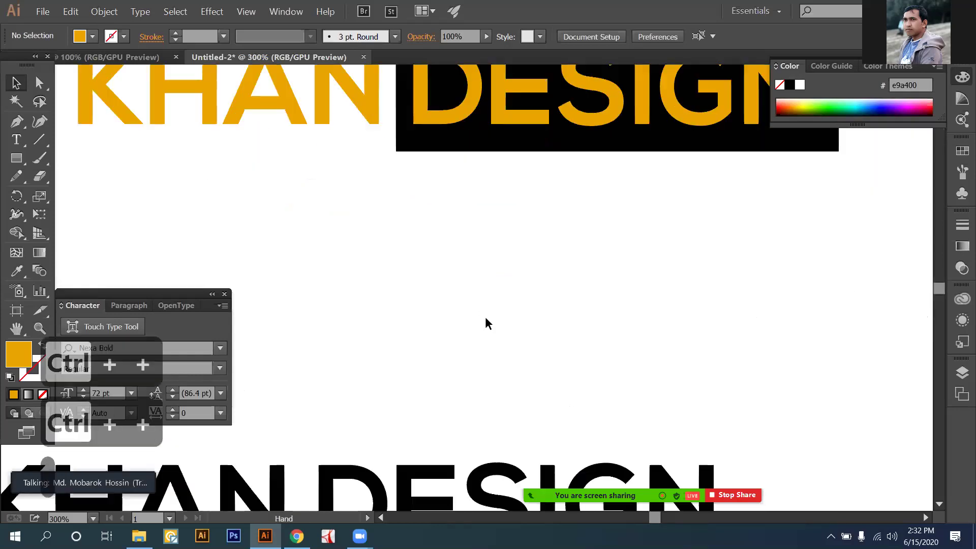
pyautogui.scroll(5, 442, 277)
pyautogui.hscroll(3, 443, 277)
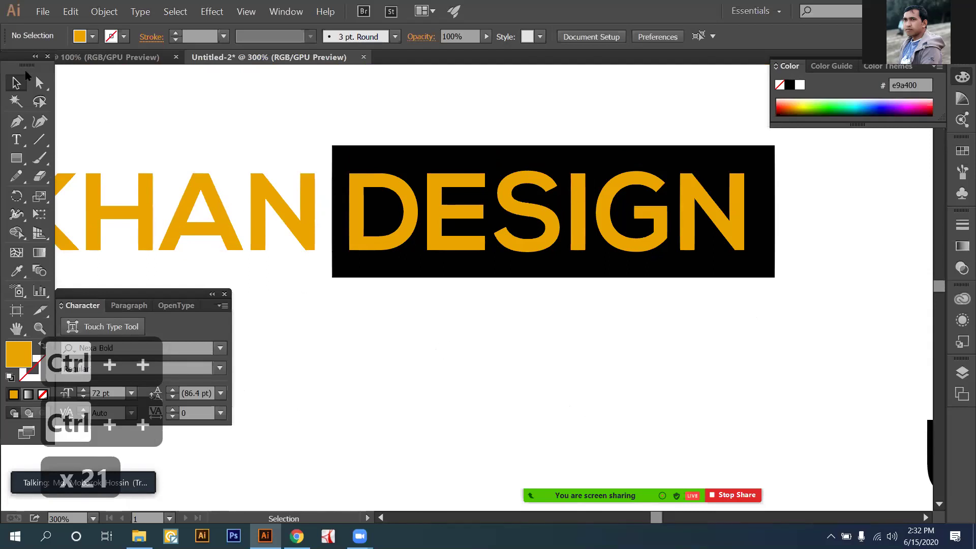
pyautogui.hotkey('ctrl', 'a')
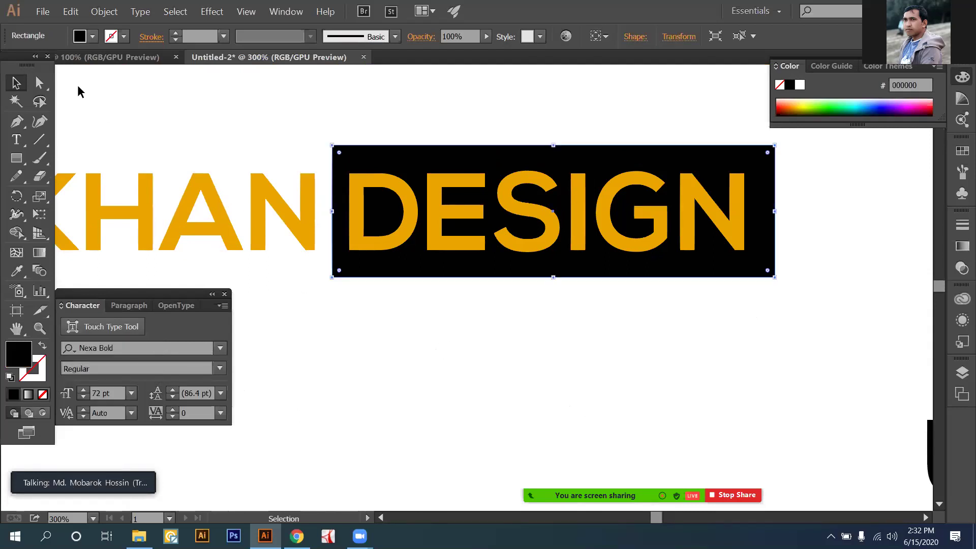
pyautogui.click(40, 85)
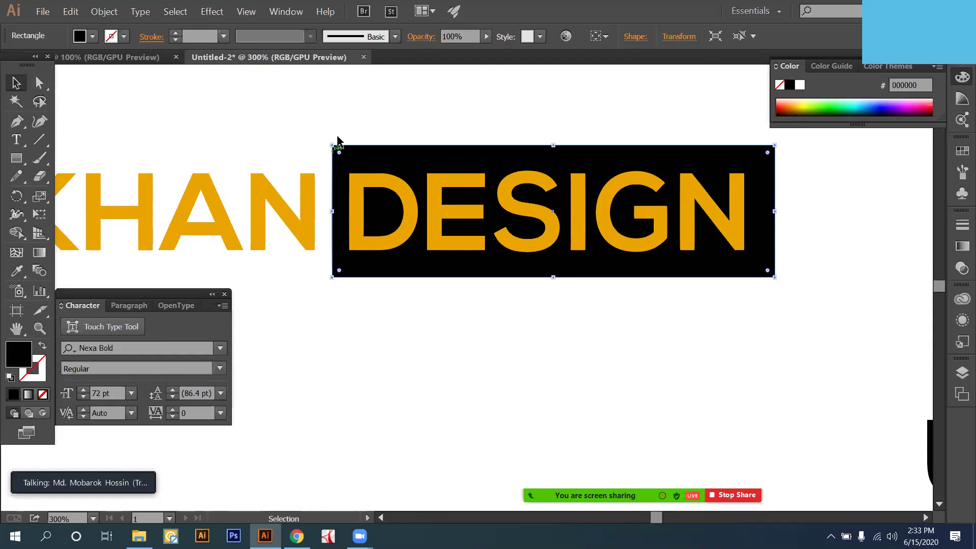
pyautogui.press('v')
pyautogui.click(327, 153)
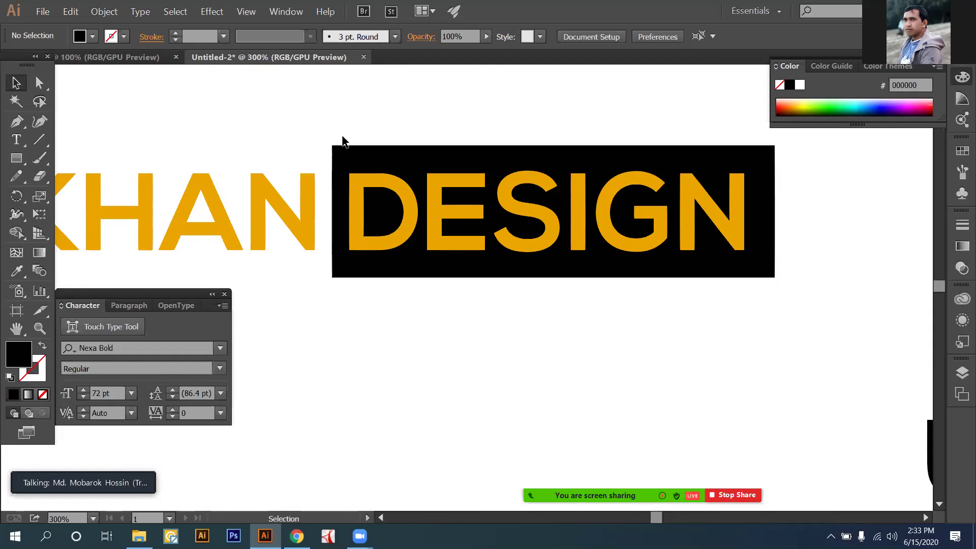
pyautogui.moveTo(353, 111); pyautogui.dragTo(420, 158)
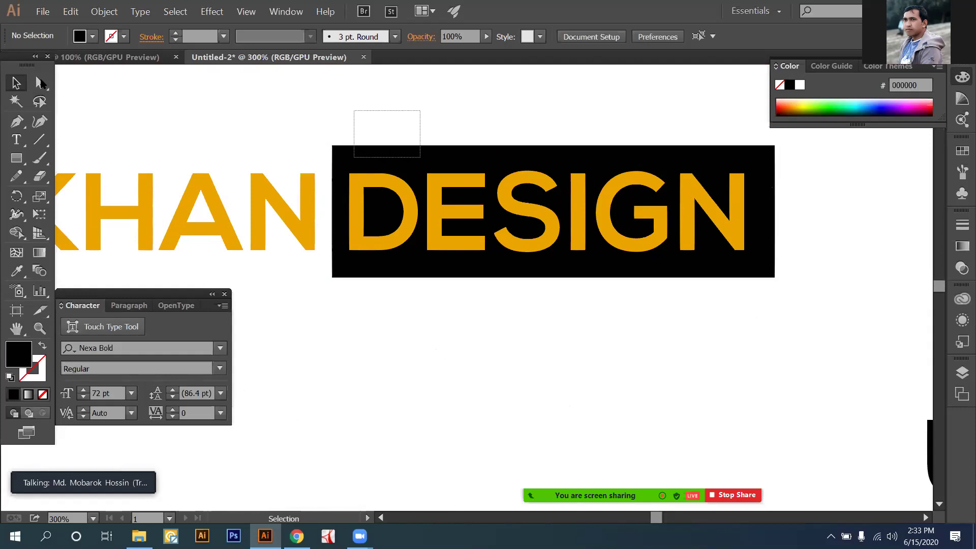
pyautogui.click(40, 83)
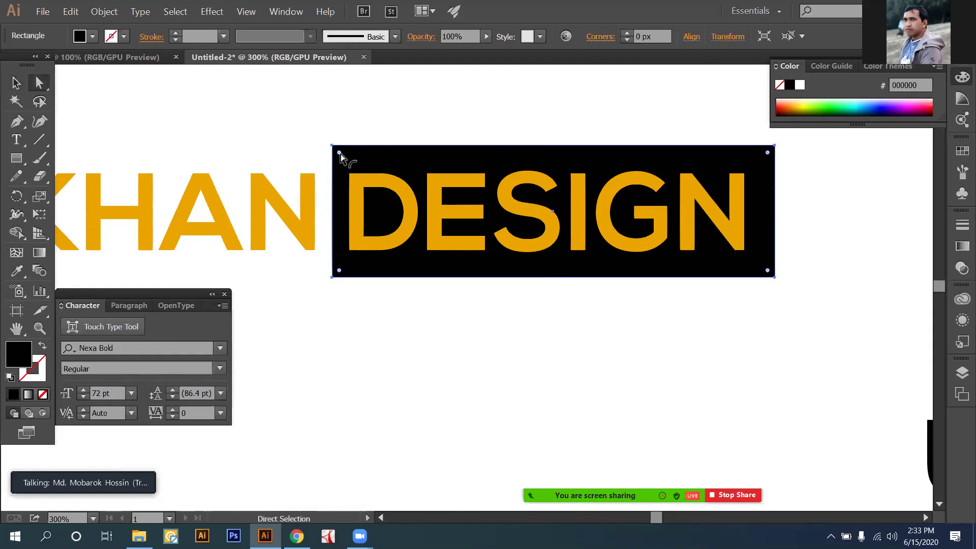
pyautogui.moveTo(341, 154); pyautogui.dragTo(383, 196)
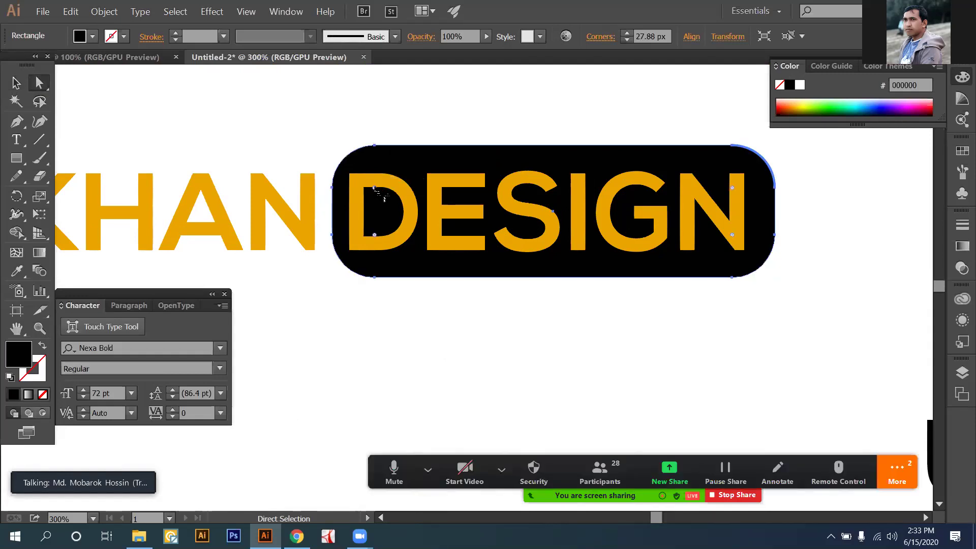
pyautogui.press('v')
pyautogui.click(146, 121)
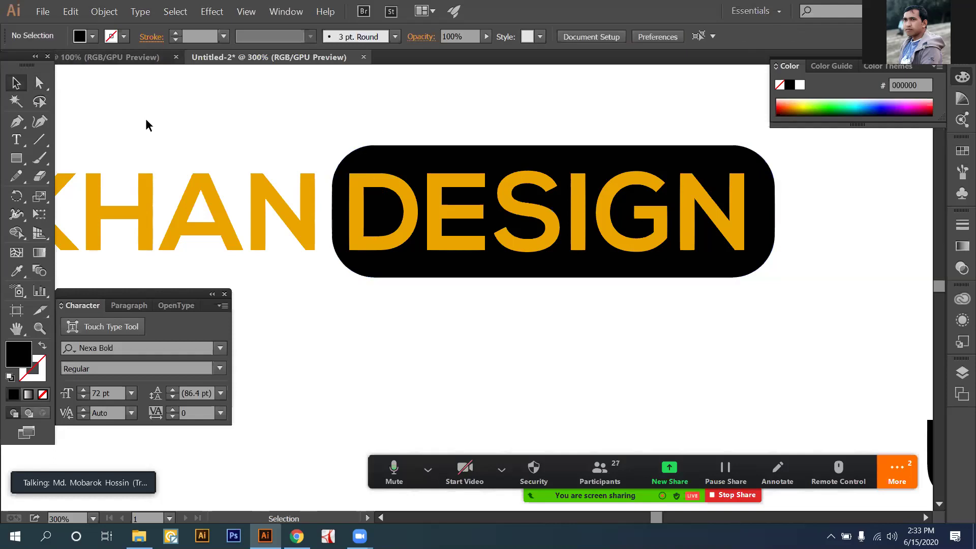
# Undo the rounding of the black rectangle's four corners.
pyautogui.press('a')
pyautogui.hotkey('ctrl', 'z')
pyautogui.click(342, 280)
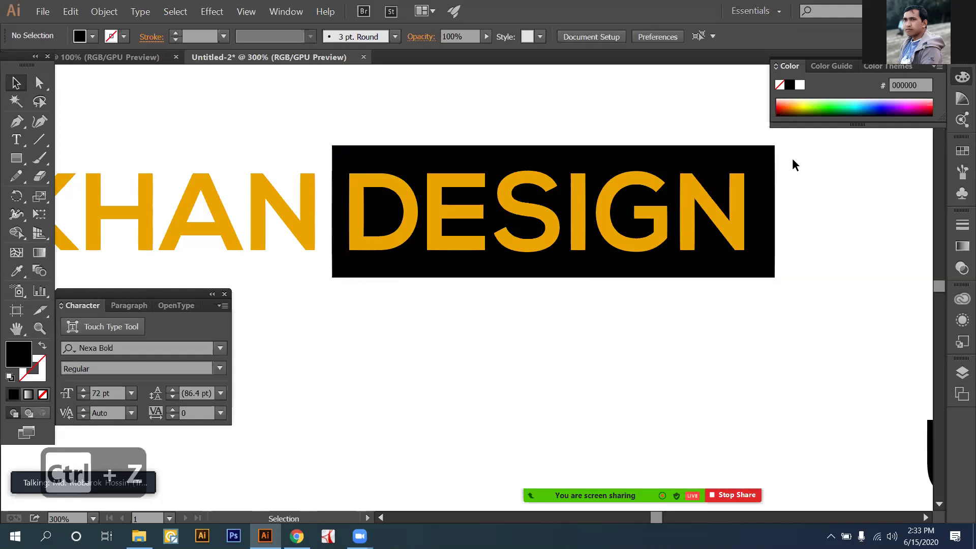
# Round only the lower-left and upper-right corners of the black rectangle to a radius of about 28 px.
pyautogui.click(639, 191)
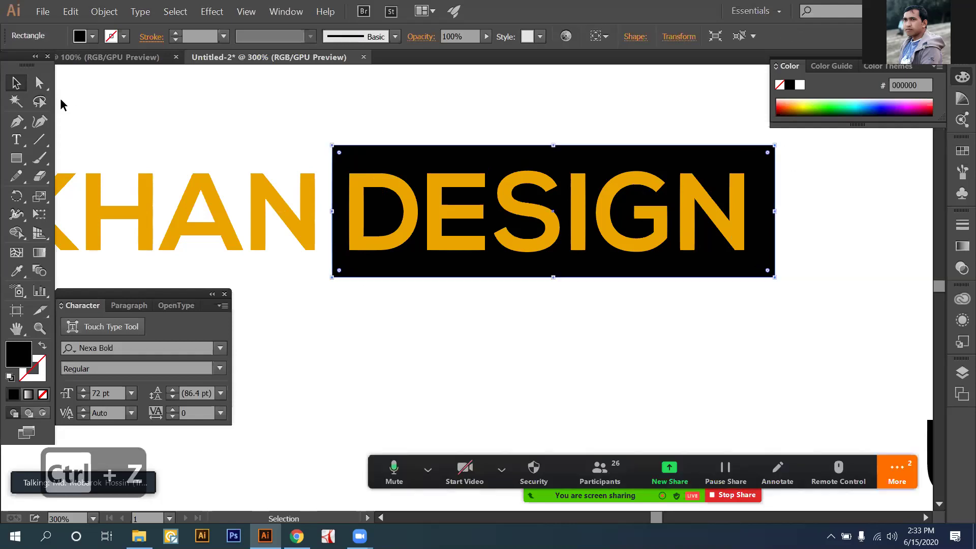
pyautogui.hotkey('ctrl', 'shift', 'a')
pyautogui.click(40, 84)
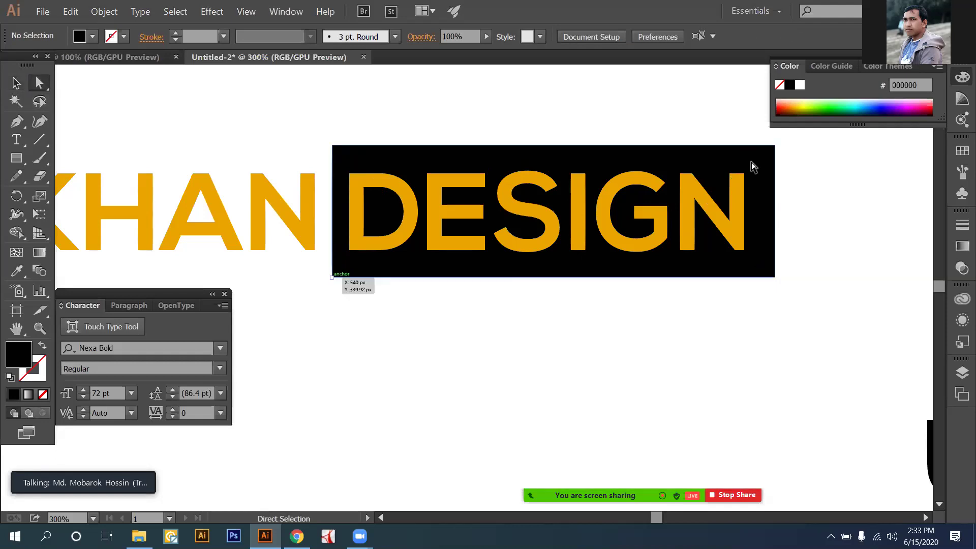
pyautogui.click(770, 154)
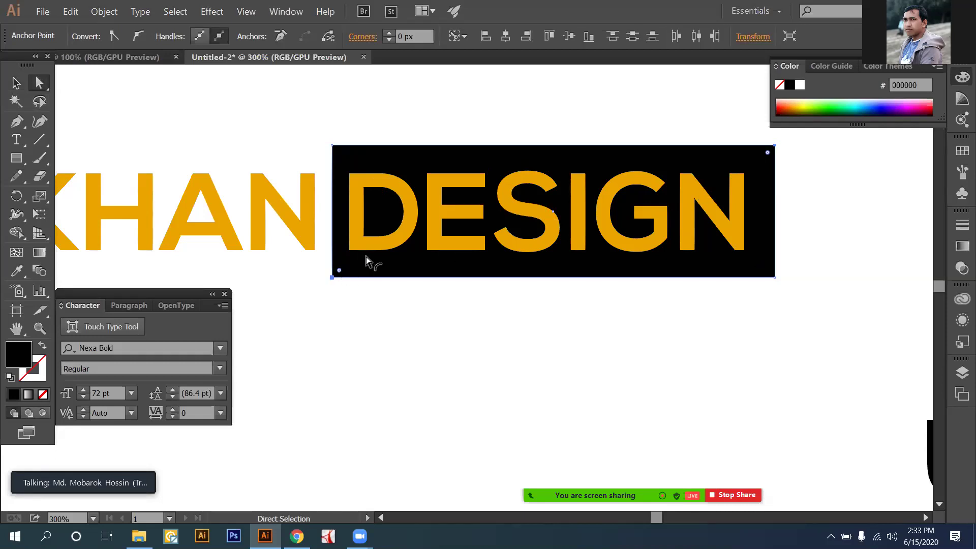
pyautogui.moveTo(383, 246); pyautogui.dragTo(400, 260)
pyautogui.moveTo(400, 260); pyautogui.dragTo(393, 257)
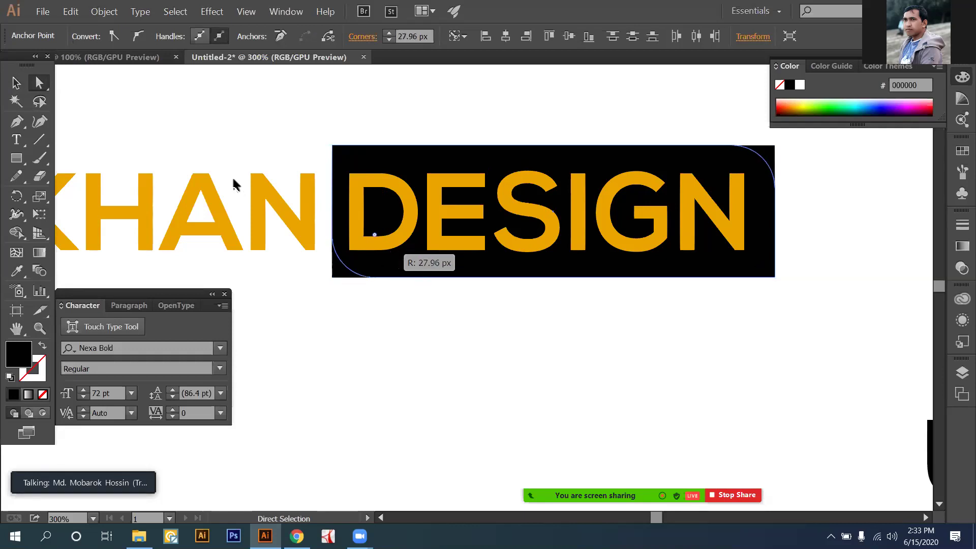
pyautogui.click(16, 82)
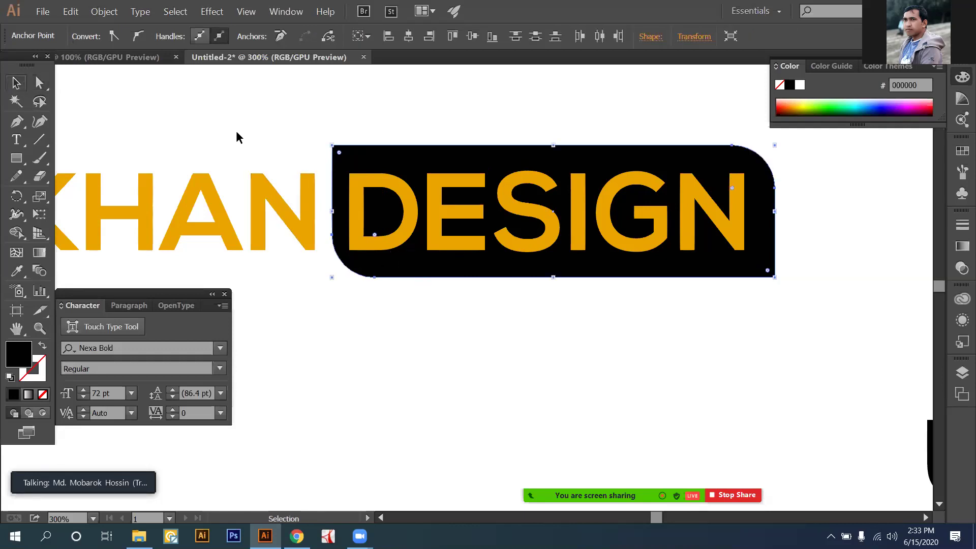
pyautogui.click(254, 153)
# Show the Align panel and split the Transform panel off from its group as a floating panel.
pyautogui.hotkey('ctrl', 'a')
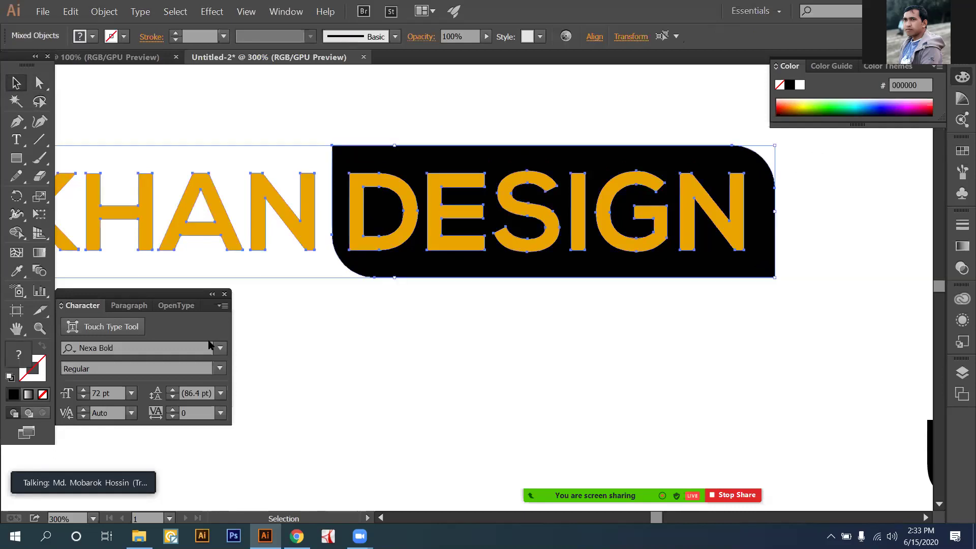
pyautogui.click(129, 304)
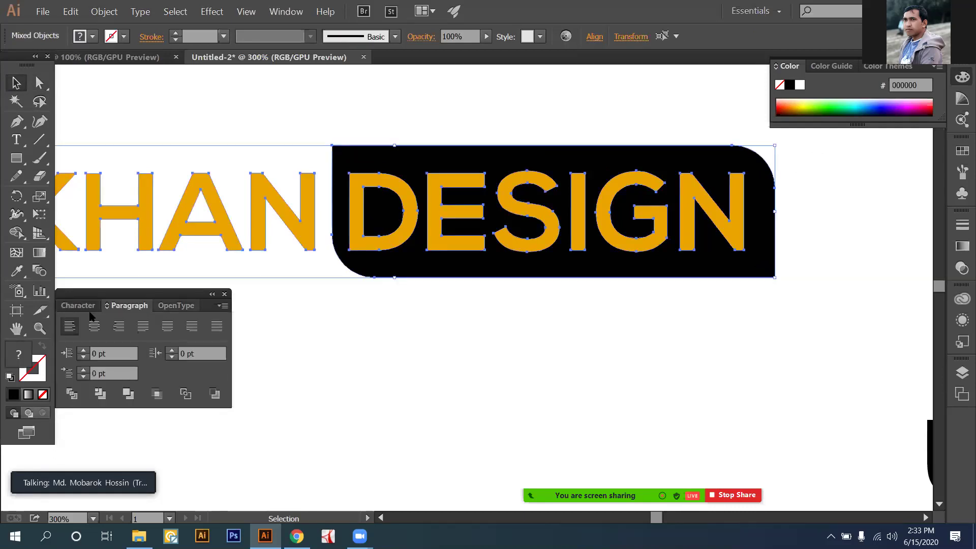
pyautogui.click(173, 305)
pyautogui.click(320, 122)
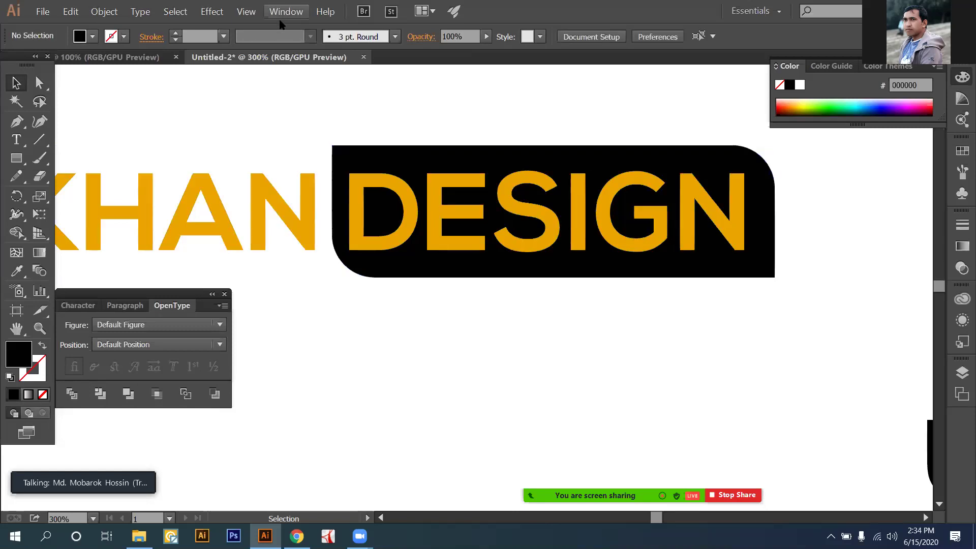
pyautogui.hotkey('alt', 'w')
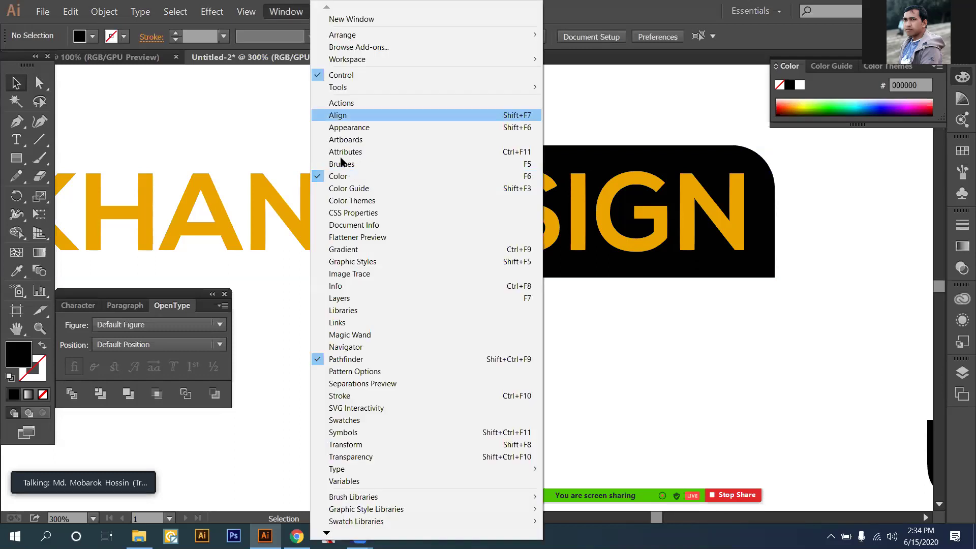
pyautogui.click(343, 118)
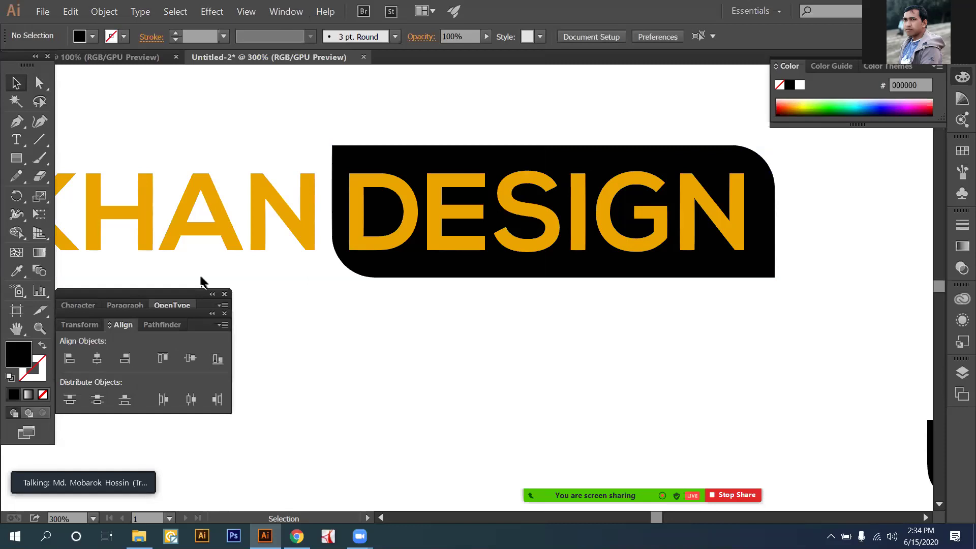
pyautogui.moveTo(92, 325); pyautogui.dragTo(316, 385)
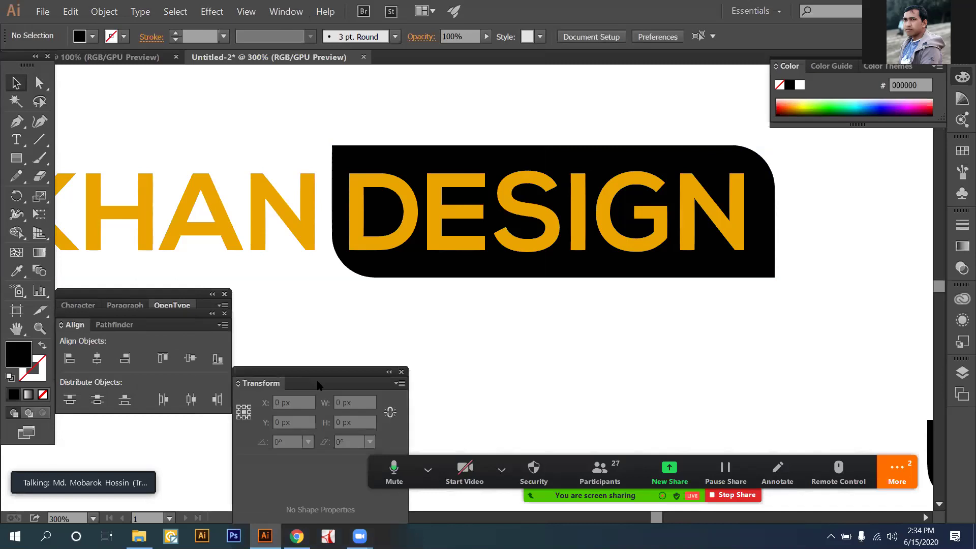
# Undo the rounding of the rectangle's two opposite corners and detach the Align panel as its own floating panel.
pyautogui.hotkey('ctrl', 'z')
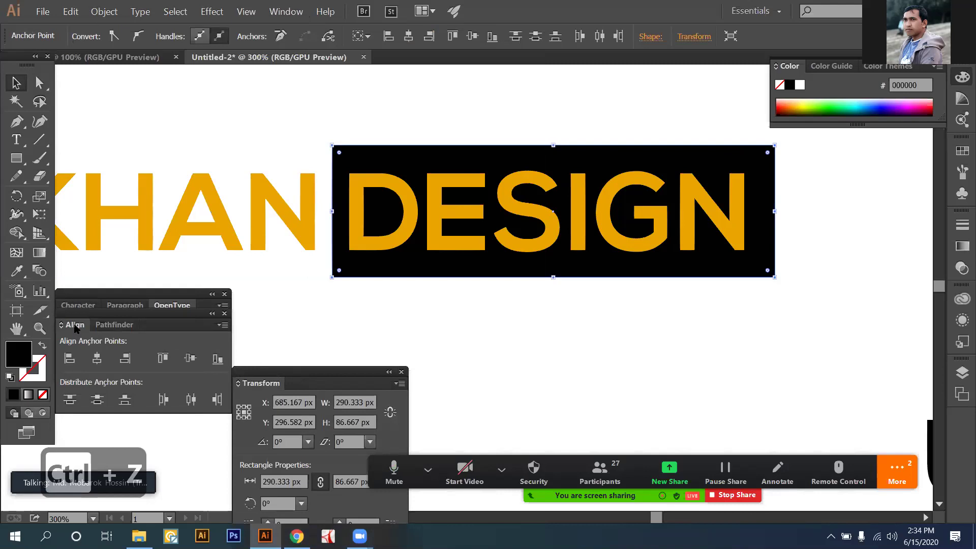
pyautogui.moveTo(733, 347); pyautogui.dragTo(742, 336)
pyautogui.click(537, 308)
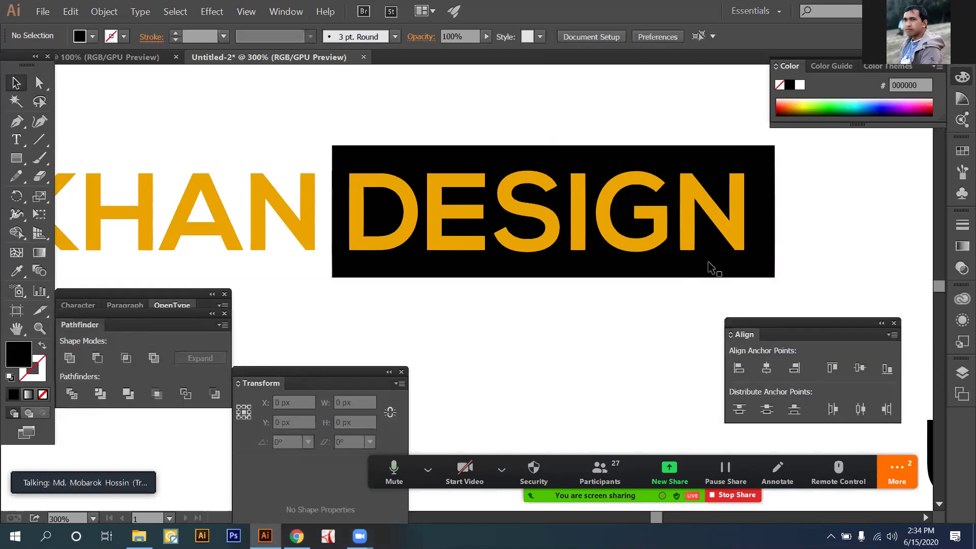
# Align the KHAN DESIGN lettering and the black rectangle on their vertical centers.
pyautogui.moveTo(438, 159); pyautogui.dragTo(537, 304)
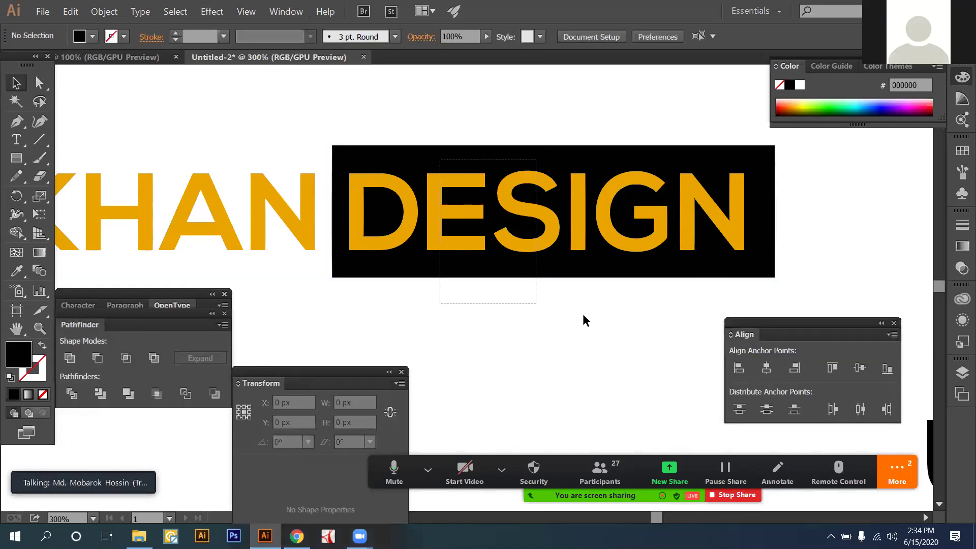
pyautogui.hotkey('ctrl', 'a')
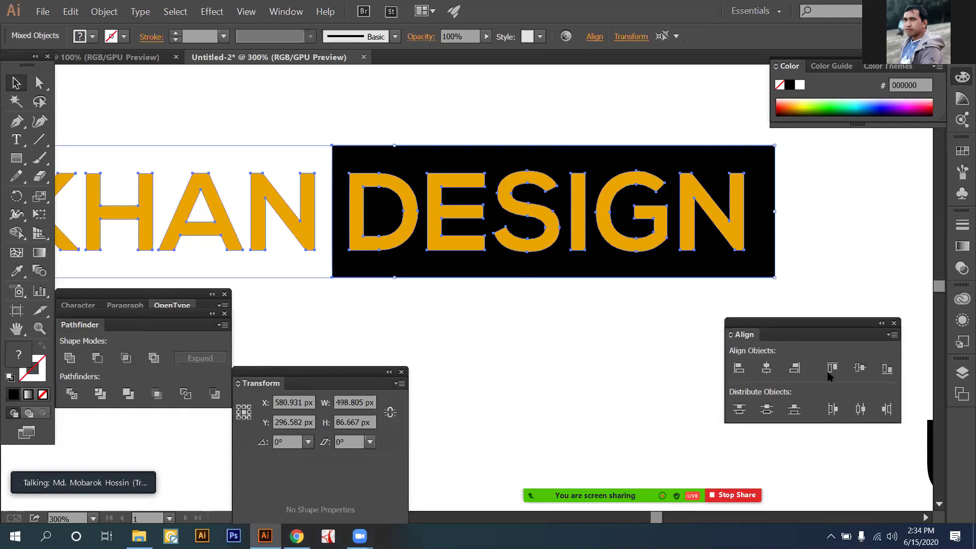
pyautogui.click(861, 370)
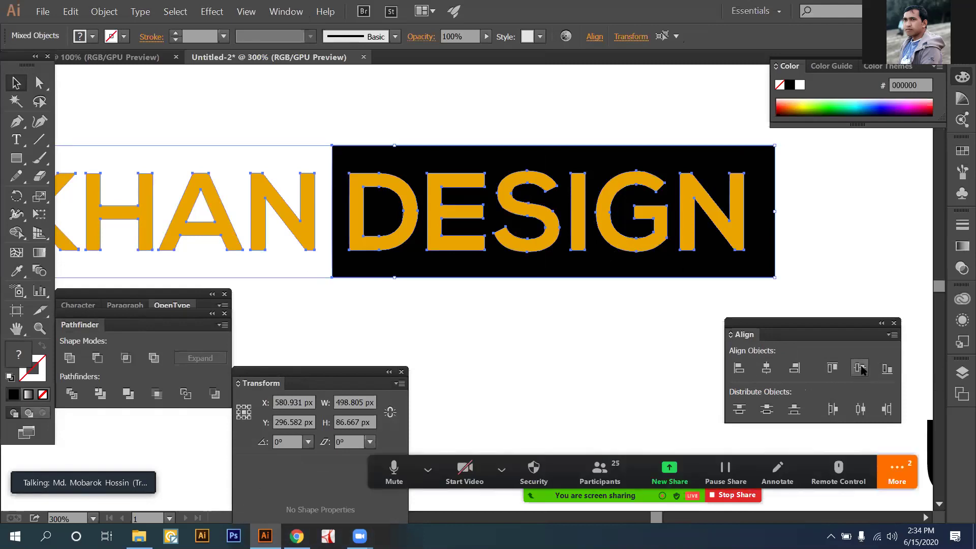
pyautogui.click(656, 283)
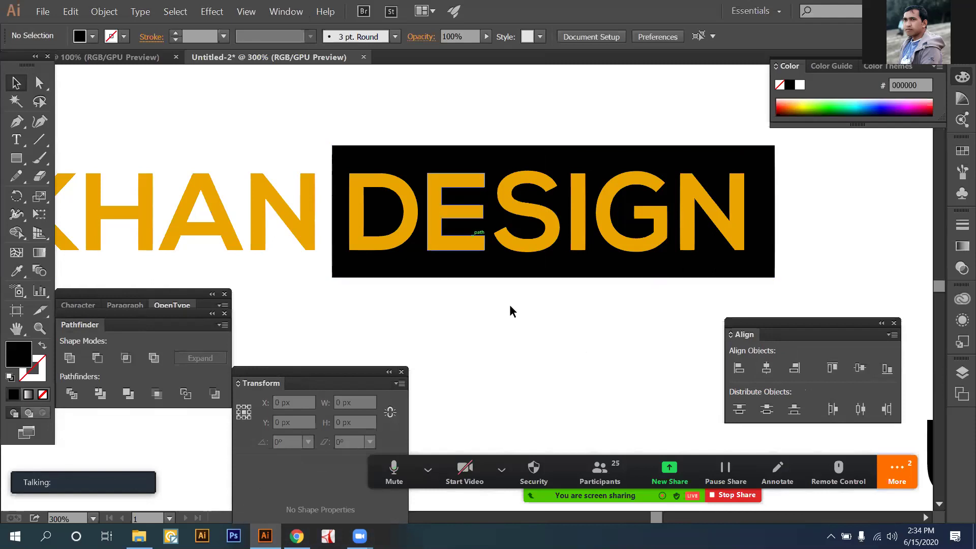
# Round the black rectangle's lower-left and upper-right corners moderately, leaving the other two corners square.
pyautogui.click(415, 274)
pyautogui.click(46, 83)
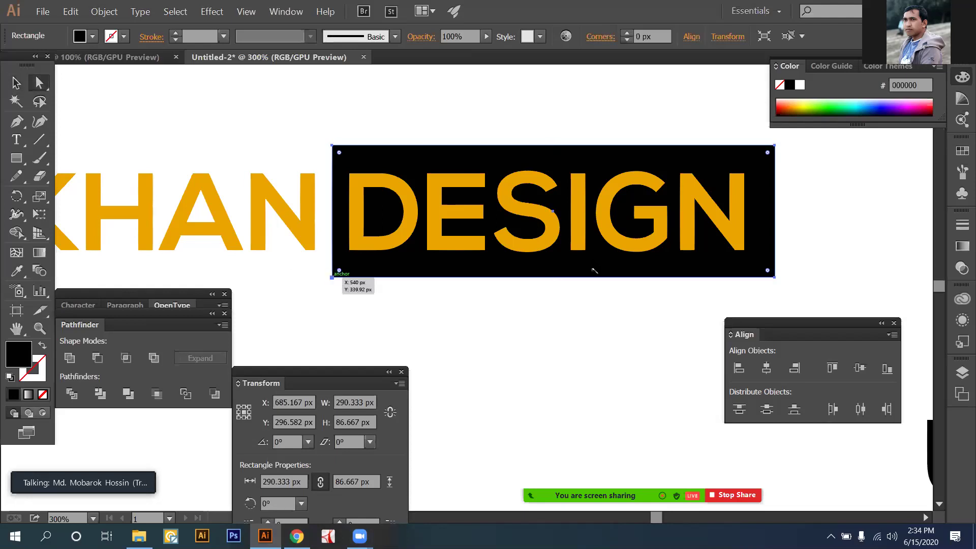
pyautogui.click(331, 277)
pyautogui.click(337, 265)
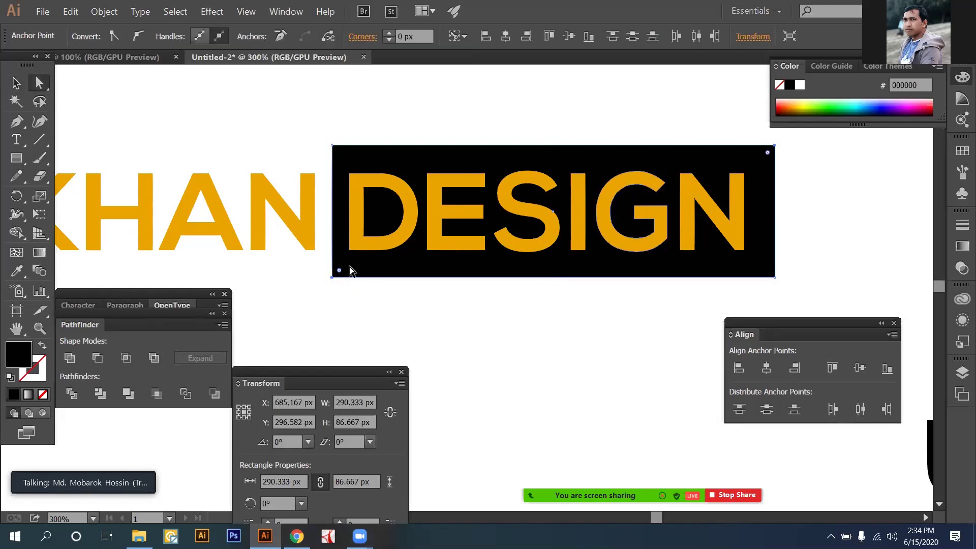
pyautogui.moveTo(342, 270); pyautogui.dragTo(393, 270)
pyautogui.click(15, 84)
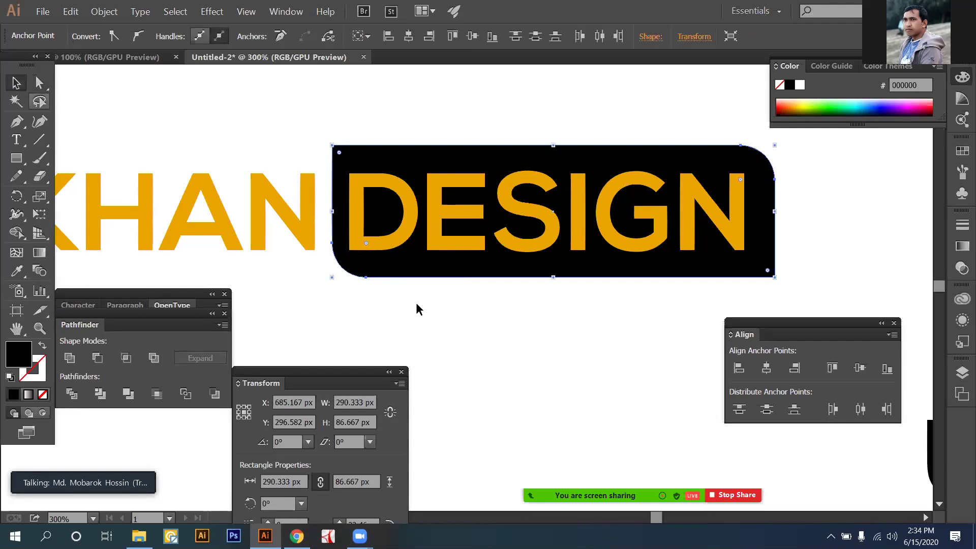
# Draw a black rectangle about 227 × 87 px over KHAN, matching the DESIGN block's height and meeting its left edge.
pyautogui.click(416, 305)
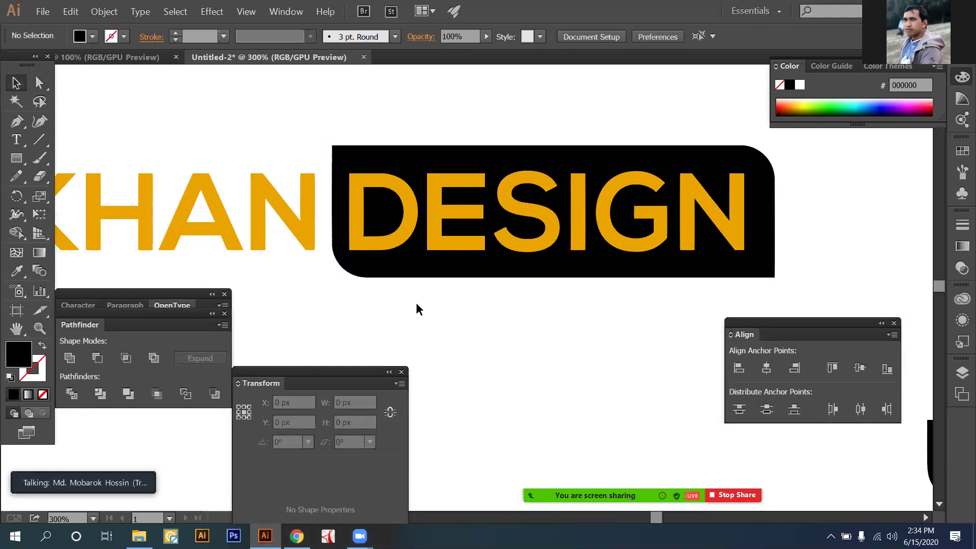
pyautogui.hotkey('ctrl', '-')
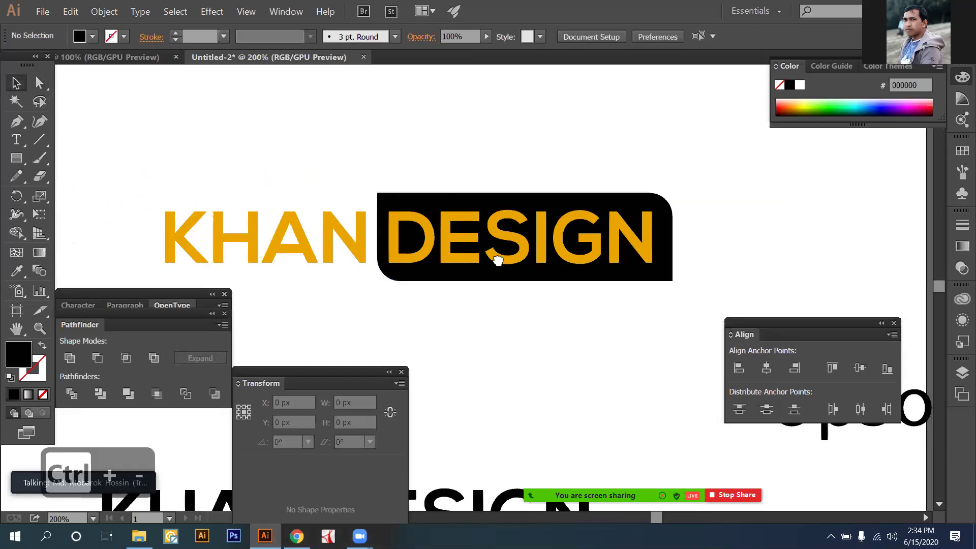
pyautogui.hscroll(-10, 494, 255)
pyautogui.scroll(-5, 523, 240)
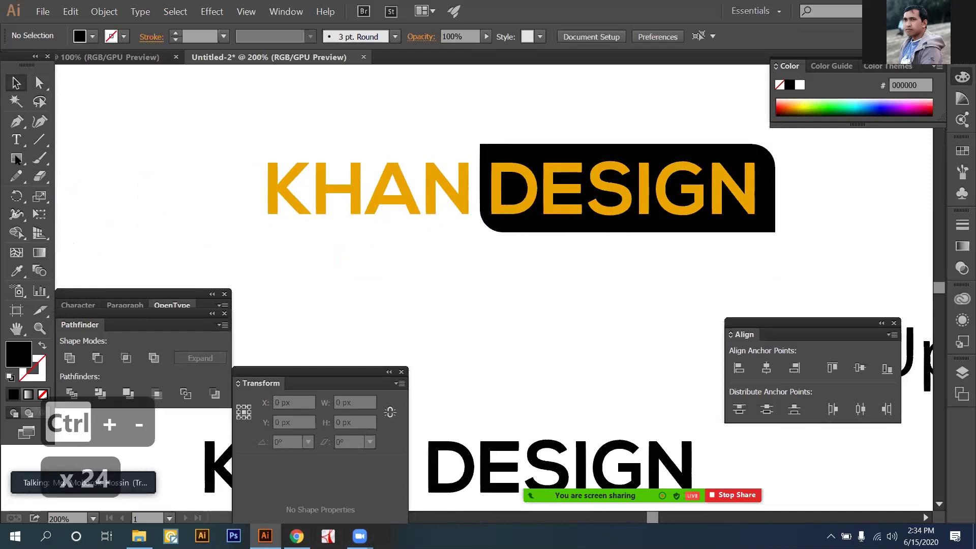
pyautogui.hotkey('shift', '`')
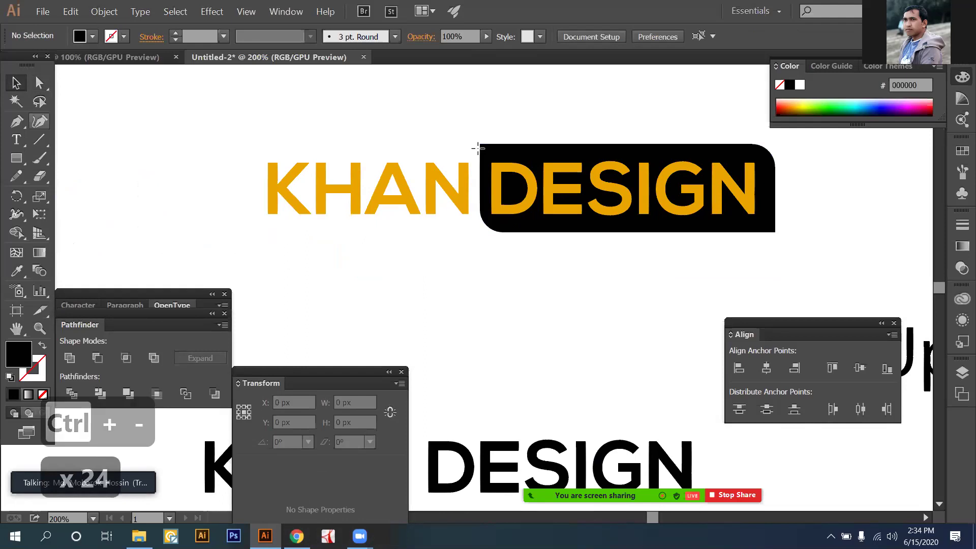
pyautogui.press('m')
pyautogui.moveTo(480, 144); pyautogui.dragTo(249, 232)
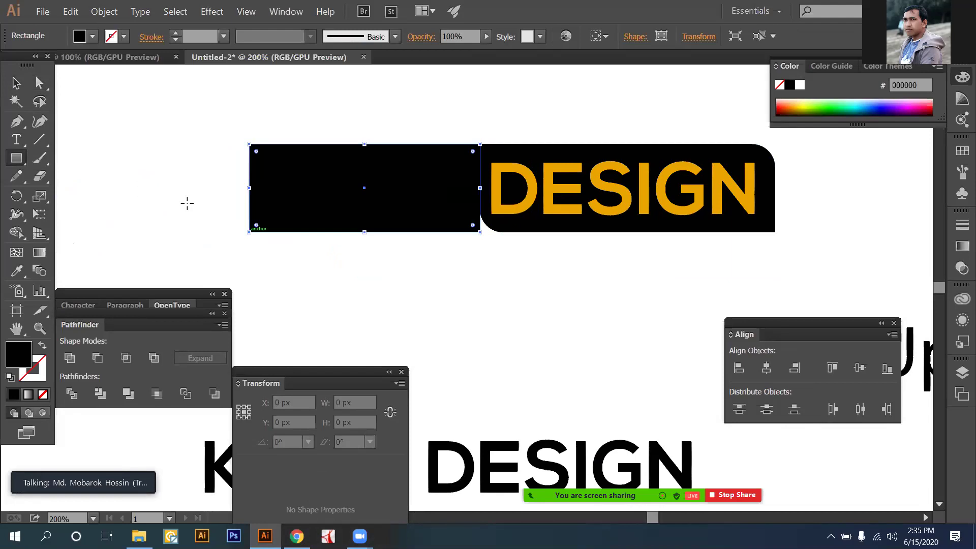
# Send the new black rectangle to the back so it sits behind the KHAN lettering.
pyautogui.click(16, 84)
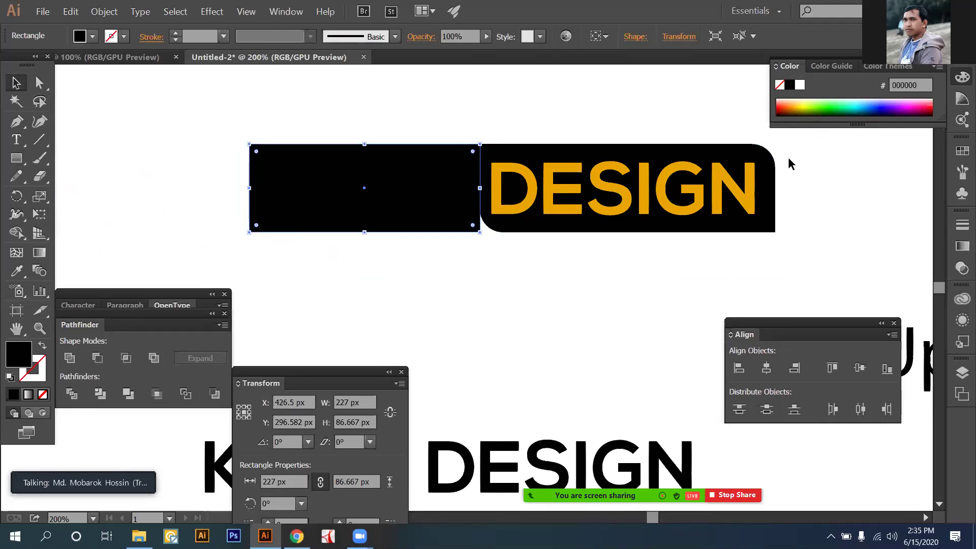
pyautogui.rightClick(416, 166)
pyautogui.moveTo(529, 324)
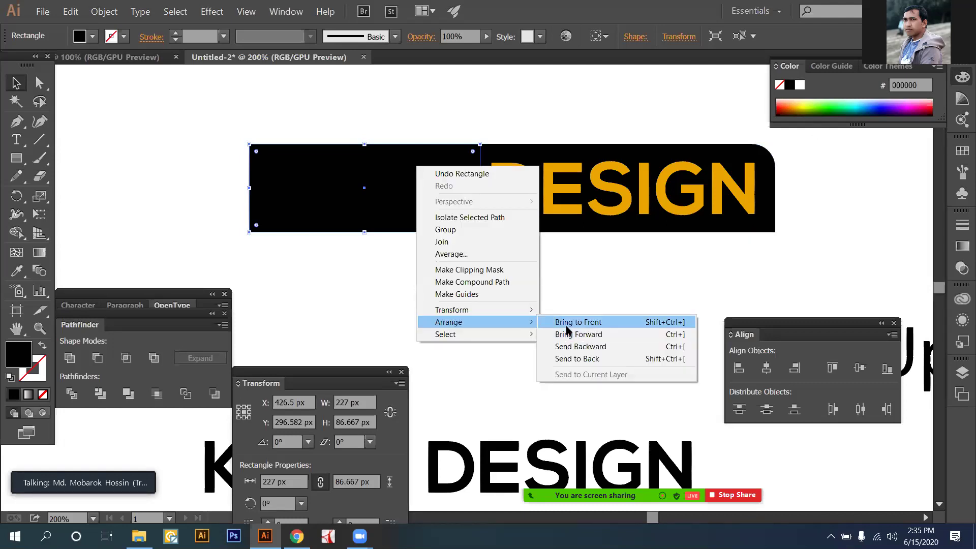
pyautogui.click(573, 359)
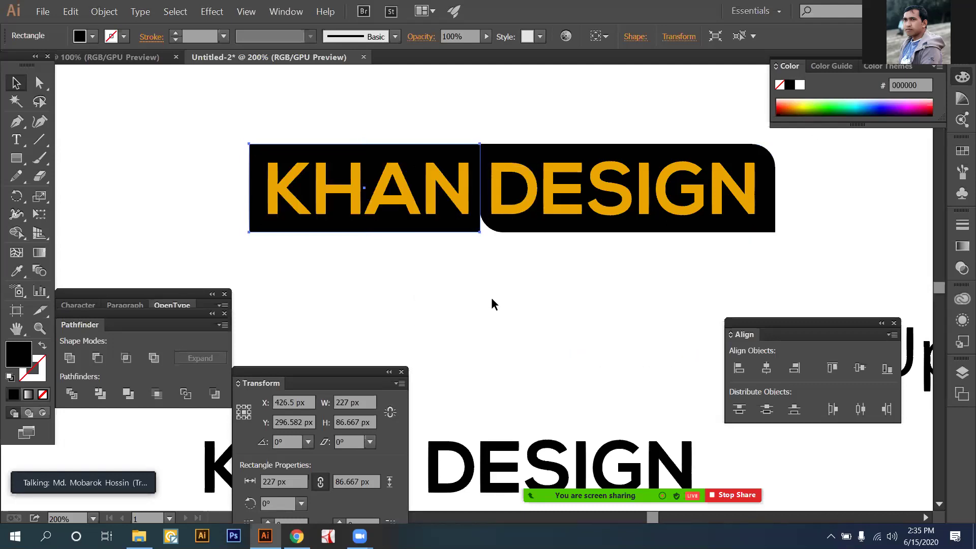
pyautogui.click(491, 299)
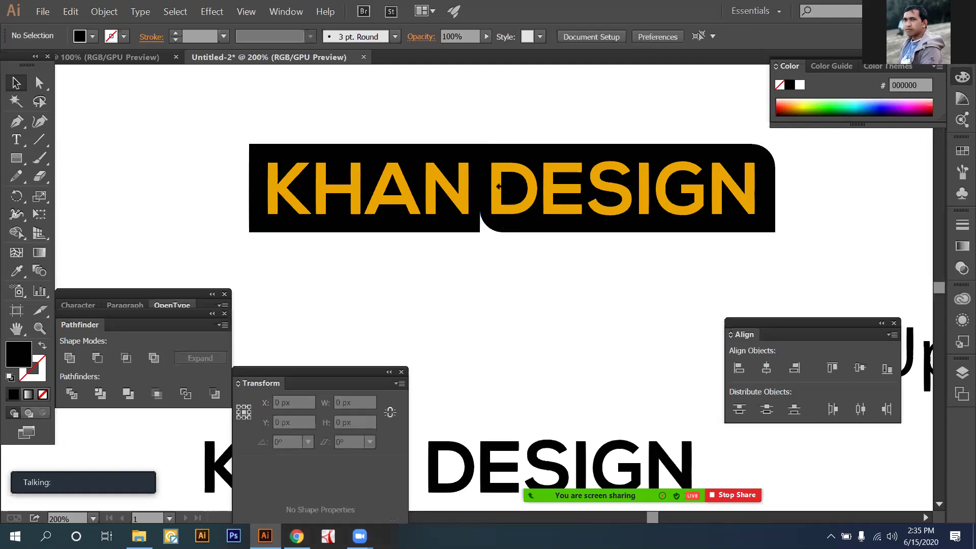
# Widen the rectangle behind KHAN to about 249 px so it extends under the DESIGN block's rounded lower-left corner.
pyautogui.hotkey('ctrl', '+')
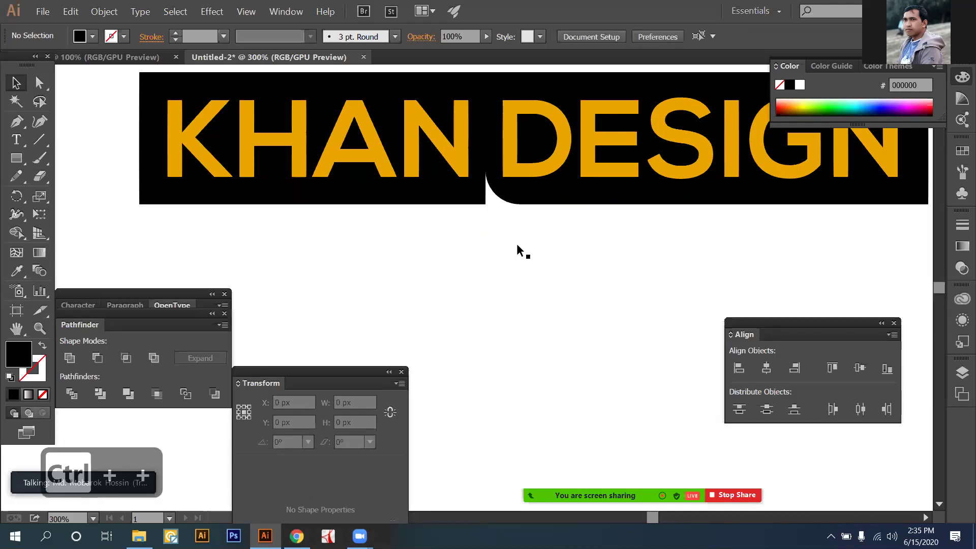
pyautogui.hotkey('ctrl', 'z')
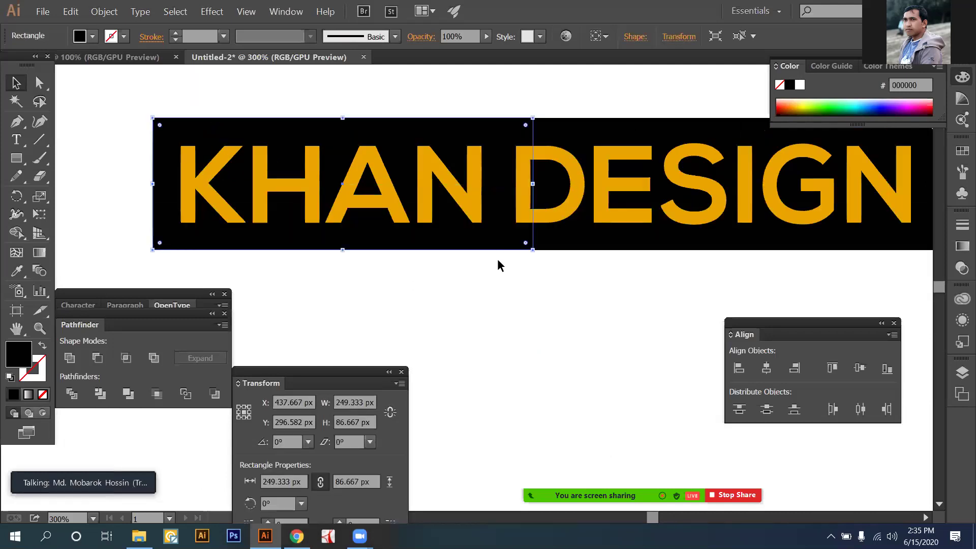
pyautogui.click(495, 272)
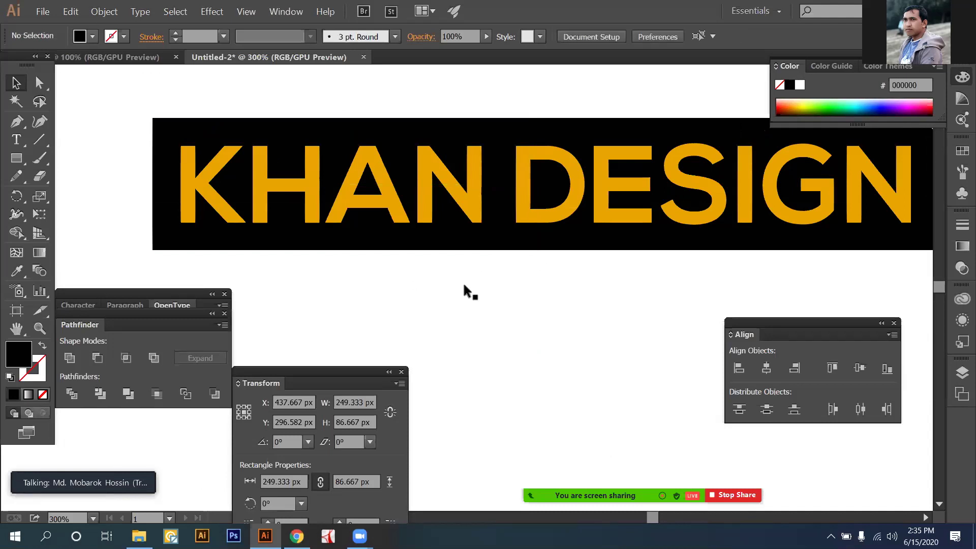
# Swap fill and stroke on the rectangle behind KHAN, giving it a 1 pt black outline and no fill.
pyautogui.click(470, 248)
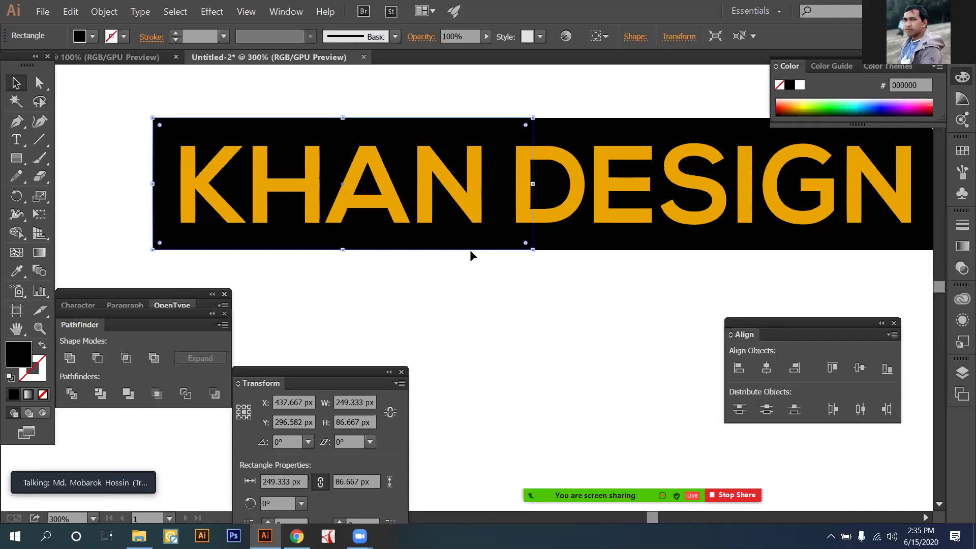
pyautogui.press('z')
pyautogui.hotkey('shift', 'x')
pyautogui.click(519, 299)
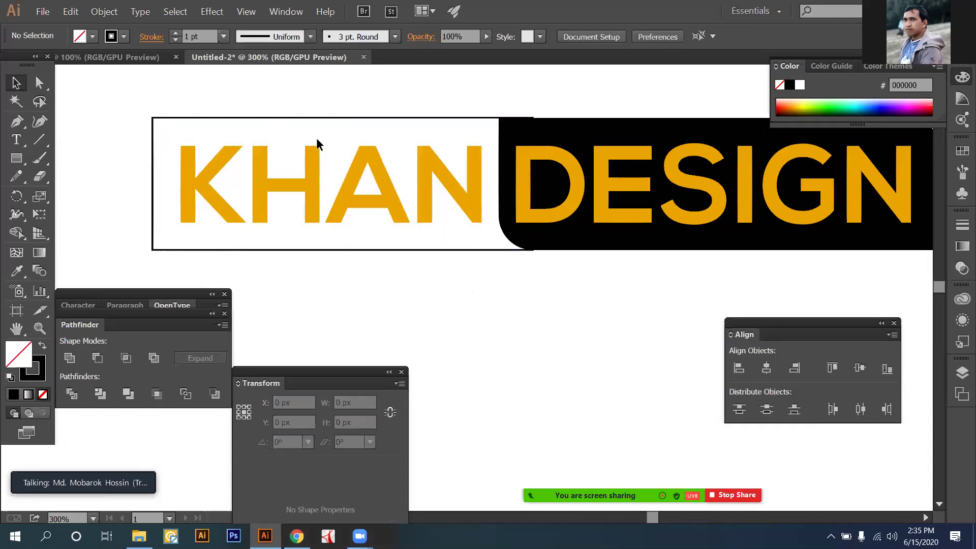
pyautogui.hotkey('ctrl', 'z')
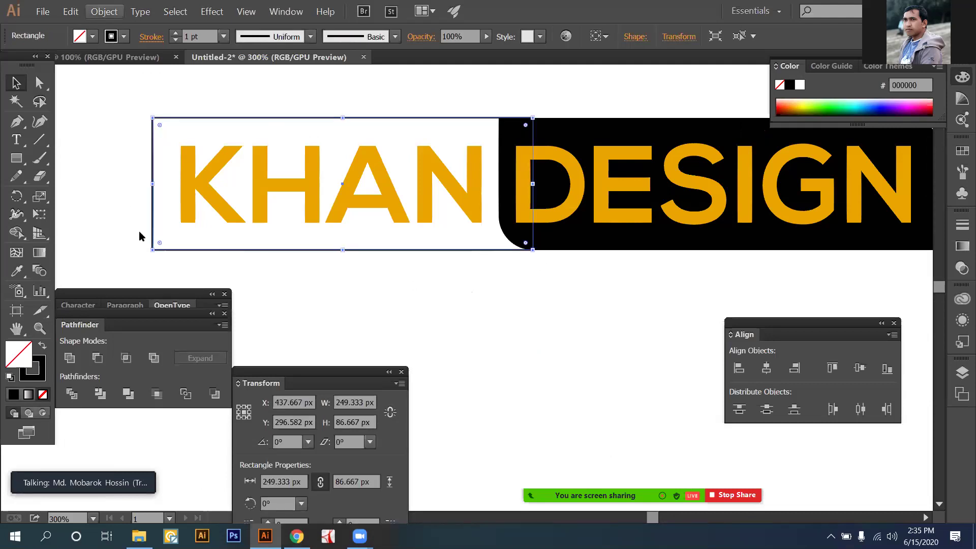
# Offset the KHAN rectangle's path inward by -7 px with miter joins.
pyautogui.hotkey('alt', 'o')
pyautogui.press('Up')
pyautogui.press('Right')
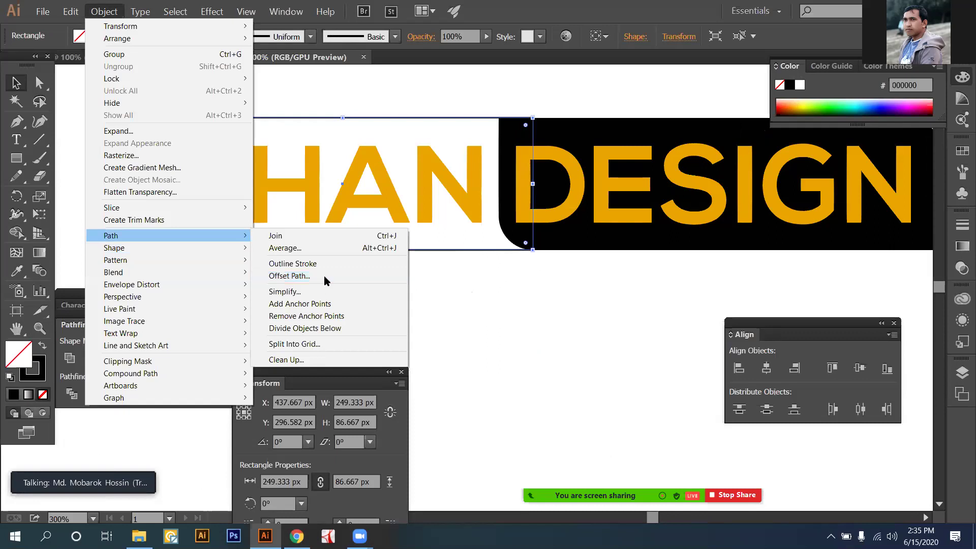
pyautogui.press('Down')
pyautogui.press('Down')
pyautogui.press('Down')
pyautogui.press('Down')
pyautogui.press('Return')
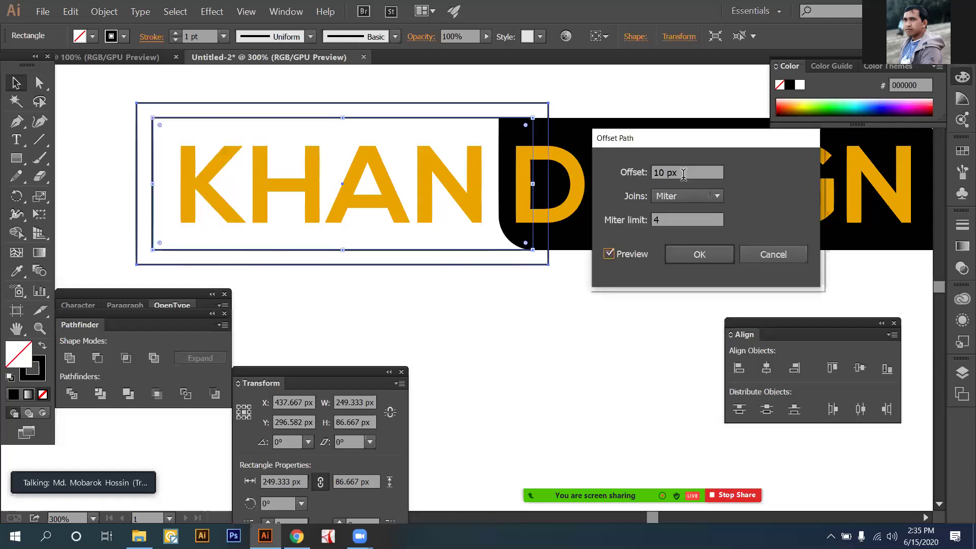
pyautogui.click(684, 173)
pyautogui.press('Down')
pyautogui.press('Down')
pyautogui.press('Down')
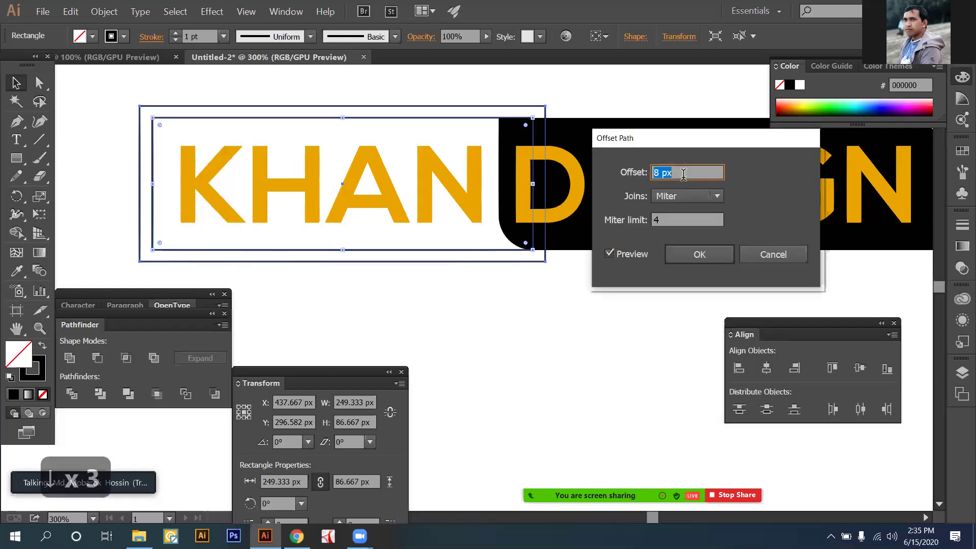
pyautogui.press('Down')
pyautogui.press('Down')
pyautogui.press('Down')
pyautogui.press('Down')
pyautogui.press('Down')
pyautogui.press('Down')
pyautogui.press('Down')
pyautogui.press('Down')
pyautogui.press('Down')
pyautogui.press('Down')
pyautogui.press('Down')
pyautogui.press('Down')
pyautogui.press('Down')
pyautogui.press('Down')
pyautogui.press('Down')
pyautogui.press('Down')
pyautogui.press('Down')
pyautogui.press('Down')
pyautogui.press('Down')
pyautogui.press('Down')
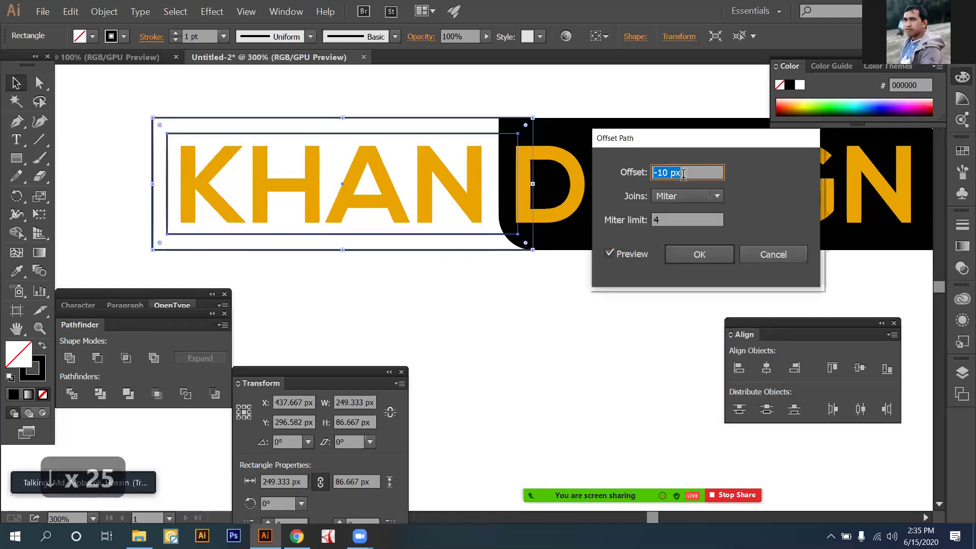
pyautogui.press('Up')
pyautogui.press('Up')
pyautogui.press('Up')
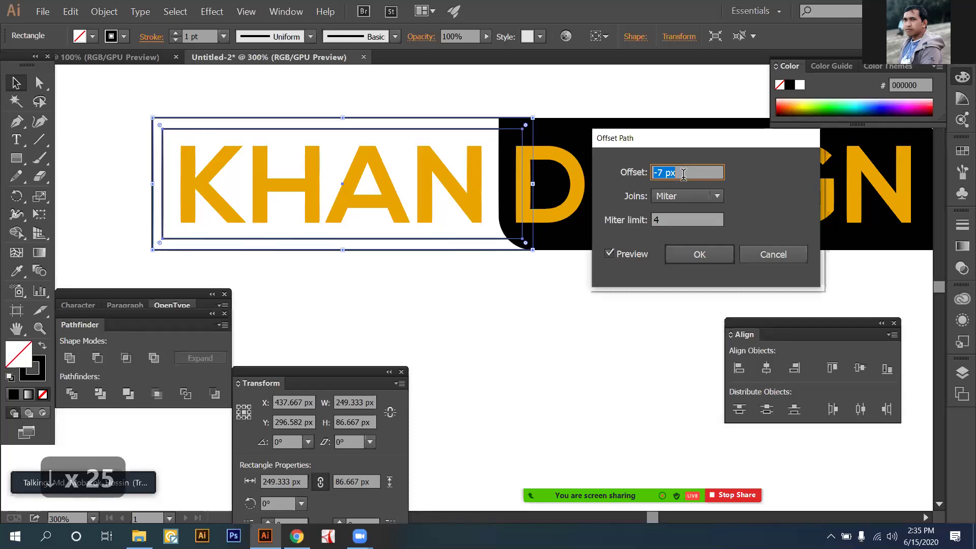
pyautogui.press('Down')
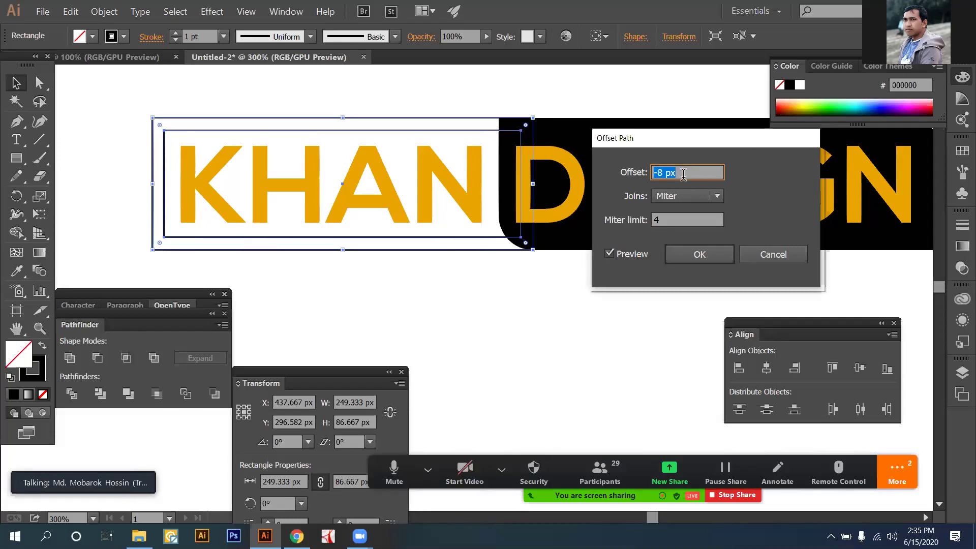
pyautogui.press('Up')
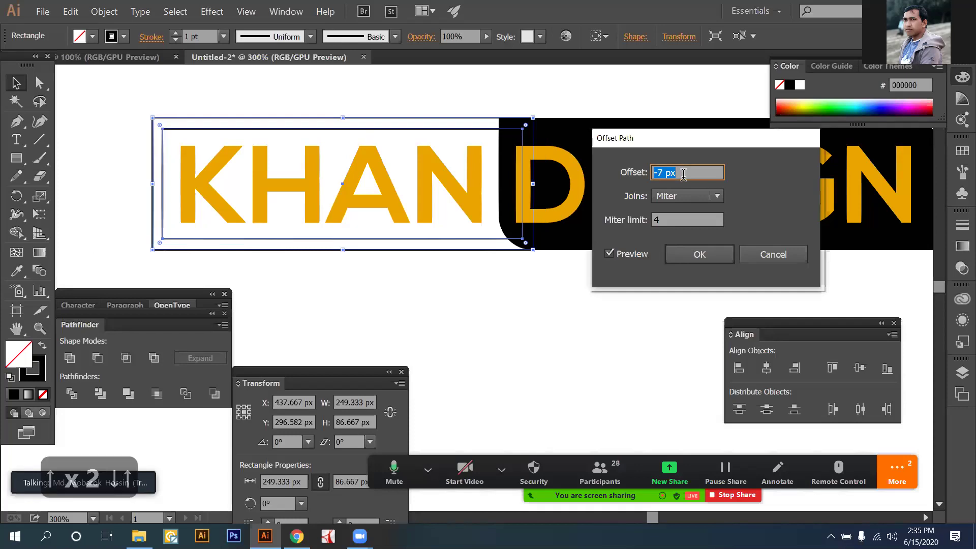
pyautogui.click(689, 261)
# Swap fill and stroke on both KHAN rectangles so they have a black fill and no stroke.
pyautogui.moveTo(340, 232); pyautogui.dragTo(382, 277)
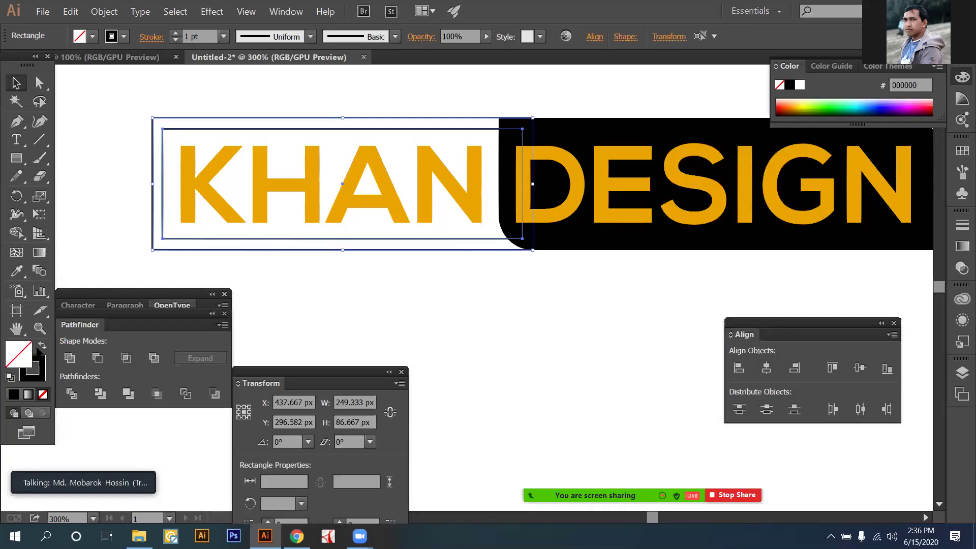
pyautogui.click(41, 345)
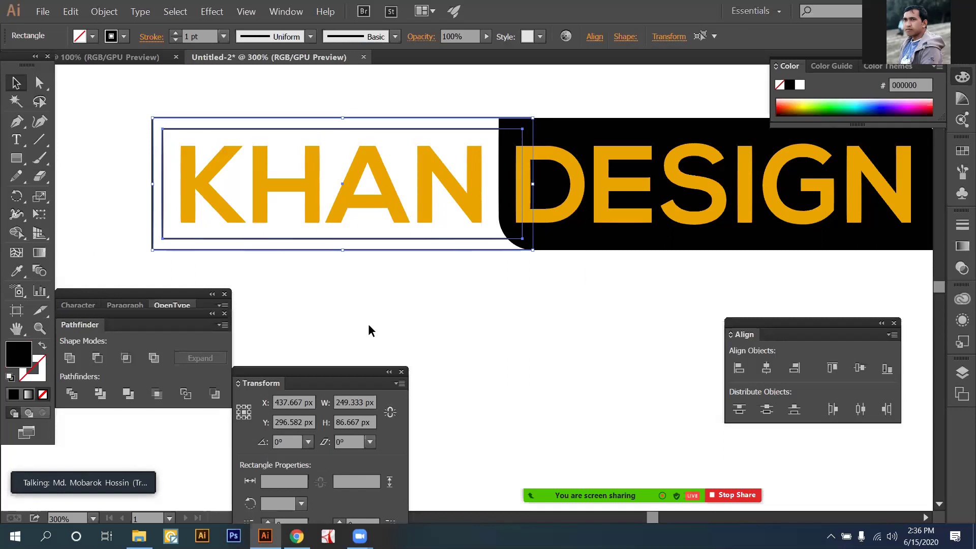
pyautogui.hotkey('ctrl', 'shift', 'a')
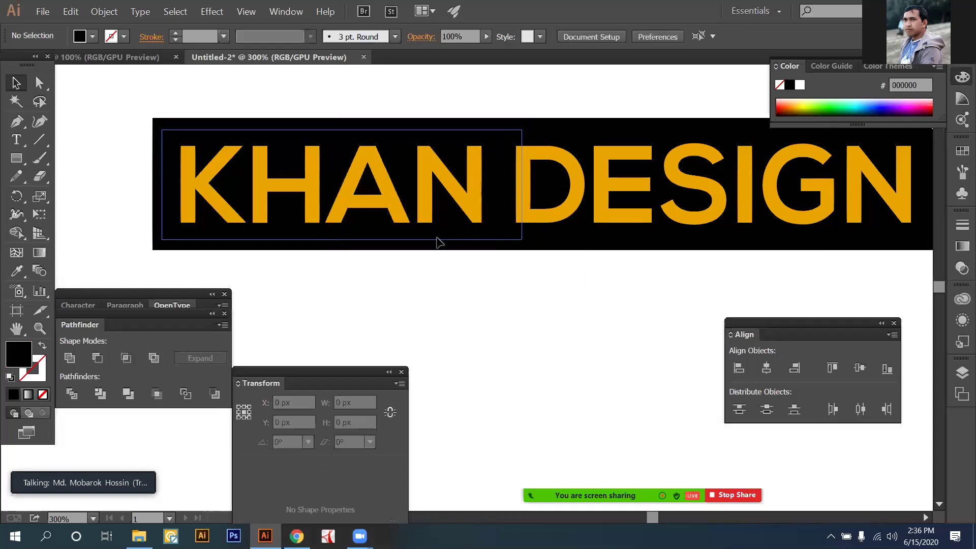
# Fill the inner KHAN rectangle white and subtract it from the outer black rectangle with Minus Front.
pyautogui.click(468, 226)
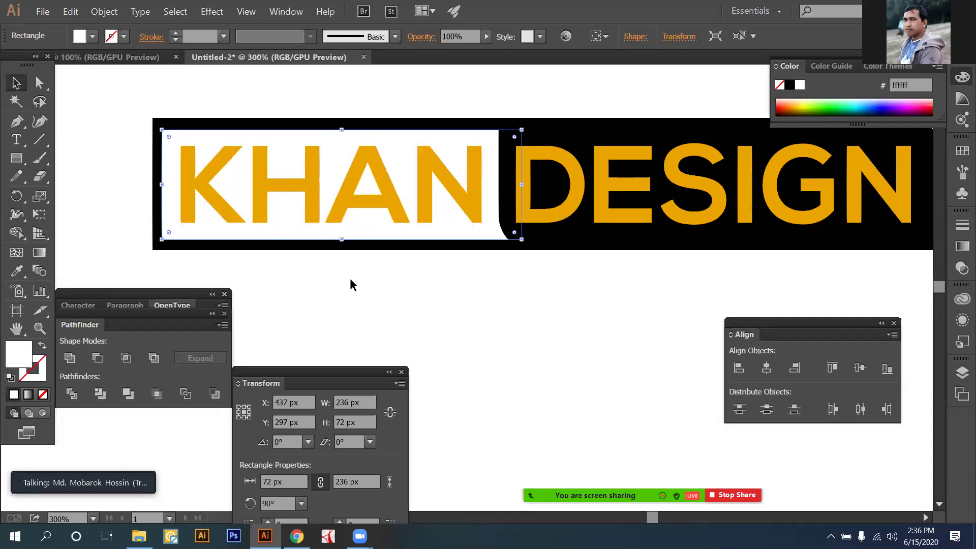
pyautogui.click(383, 293)
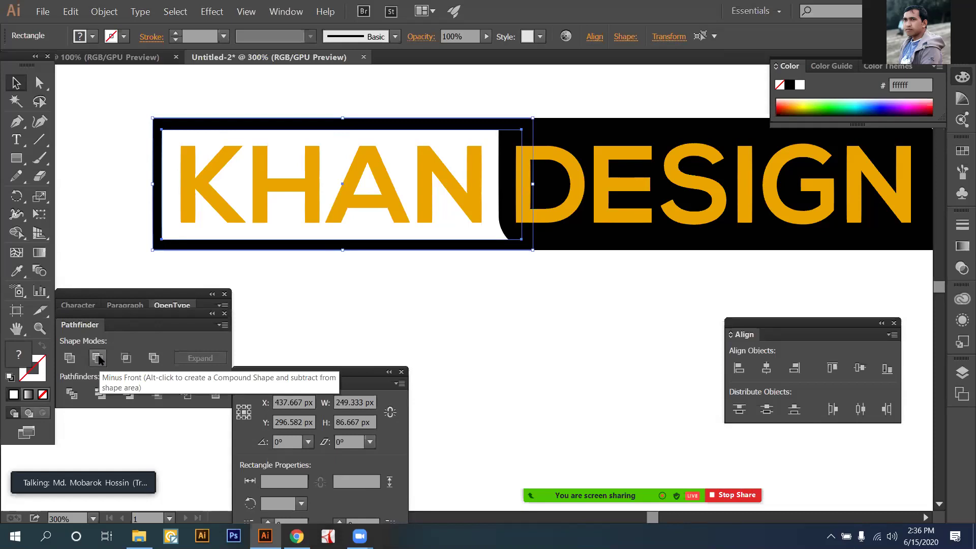
pyautogui.click(99, 359)
pyautogui.click(375, 272)
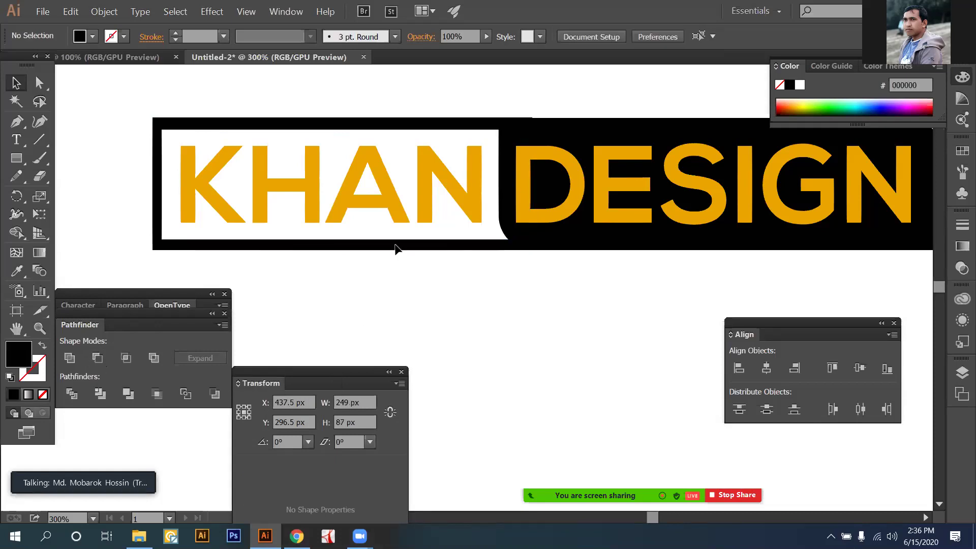
pyautogui.click(395, 249)
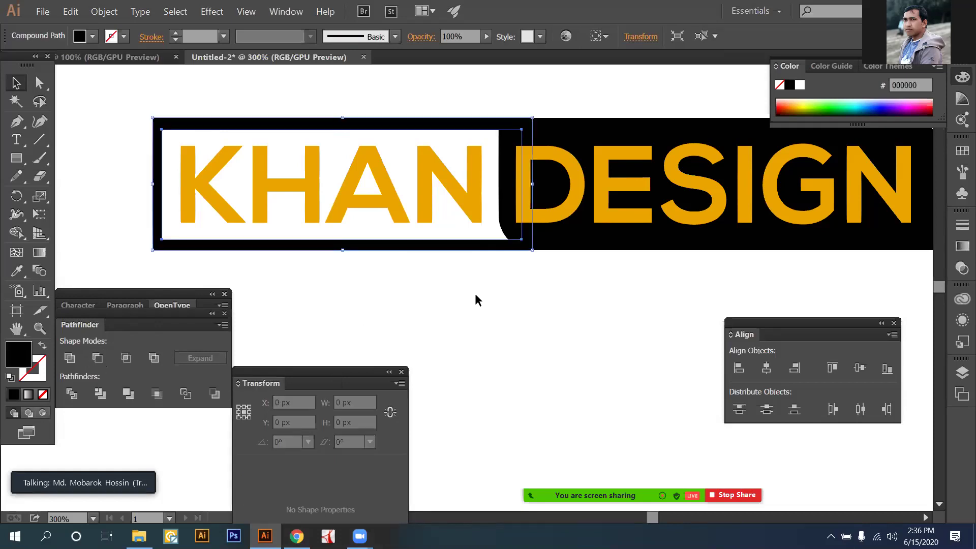
pyautogui.click(475, 300)
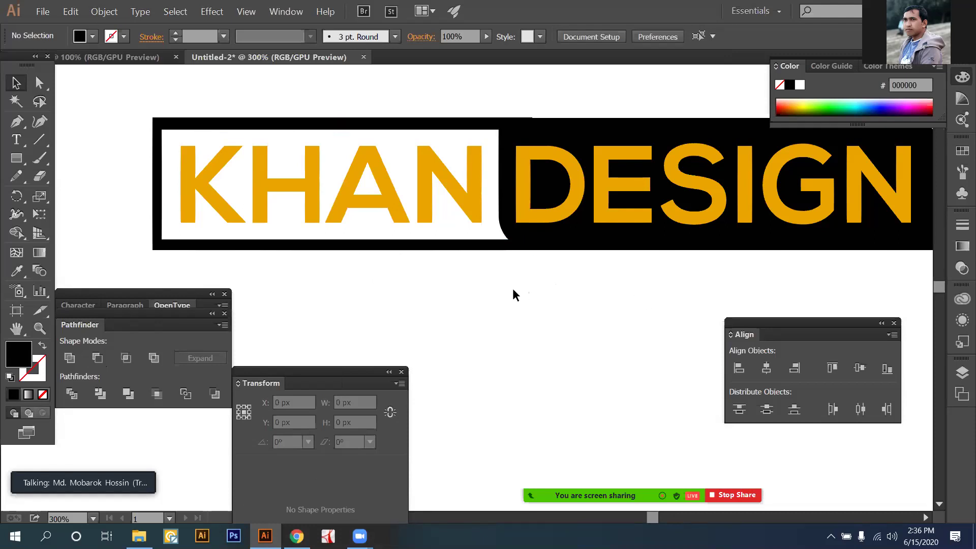
# Undo the Minus Front cut and the inner KHAN rectangle's white fill.
pyautogui.hscroll(13, 512, 288)
pyautogui.hscroll(-20, 513, 266)
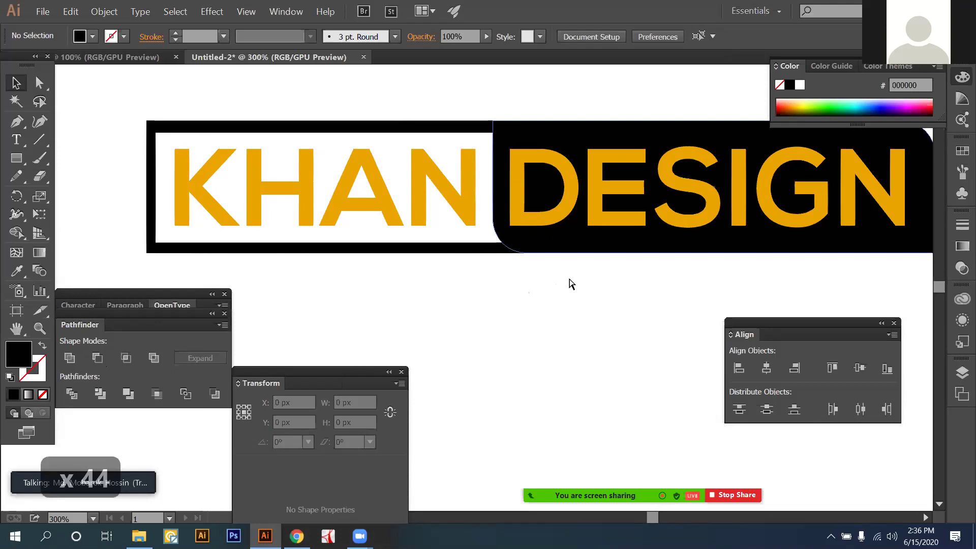
pyautogui.hotkey('ctrl', 'z')
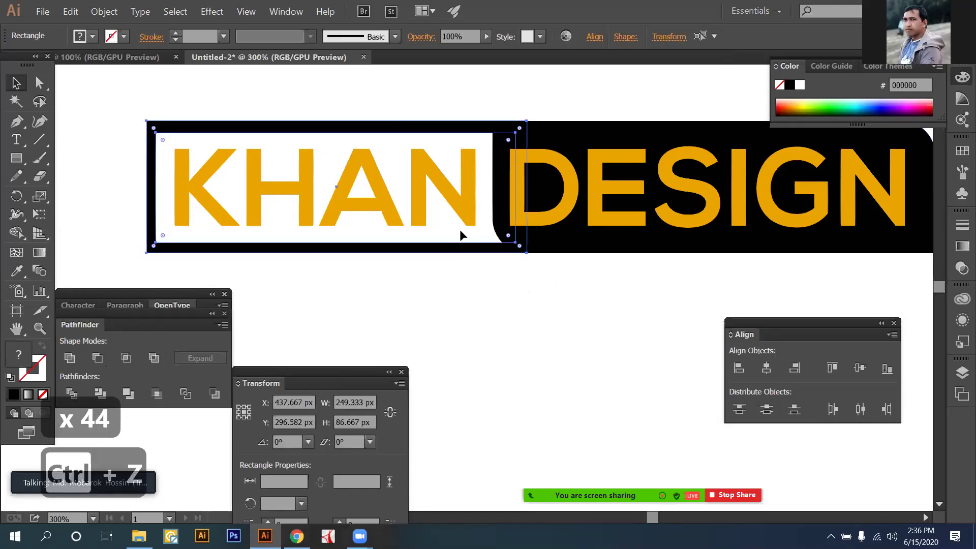
pyautogui.hotkey('ctrl', 'z')
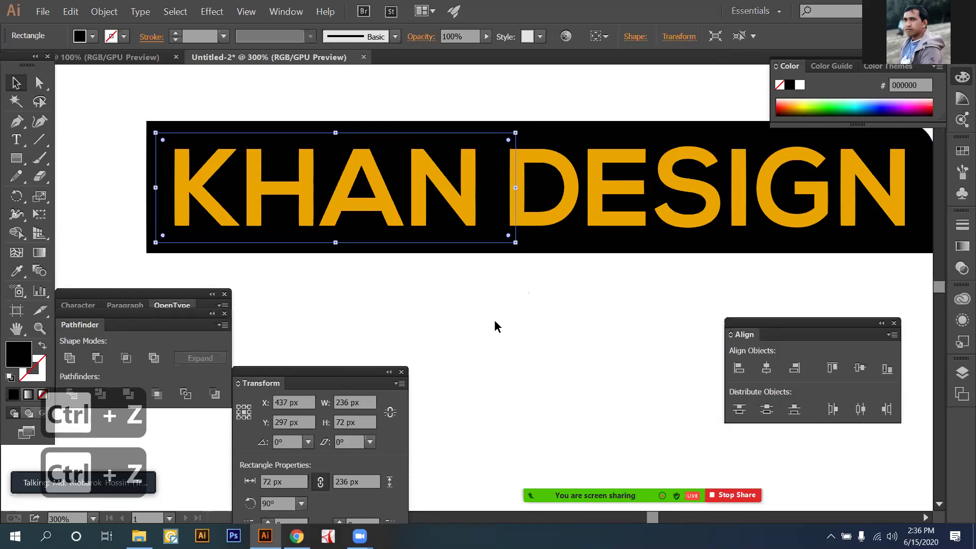
# Fill the inner KHAN rectangle with dark green 085500 and keep it selected.
pyautogui.hotkey('ctrl', 'z')
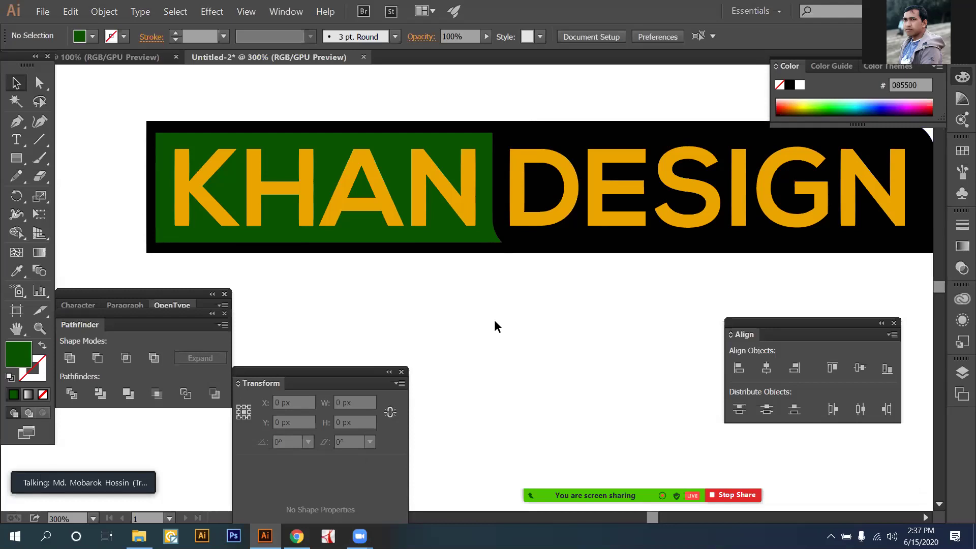
pyautogui.click(374, 253)
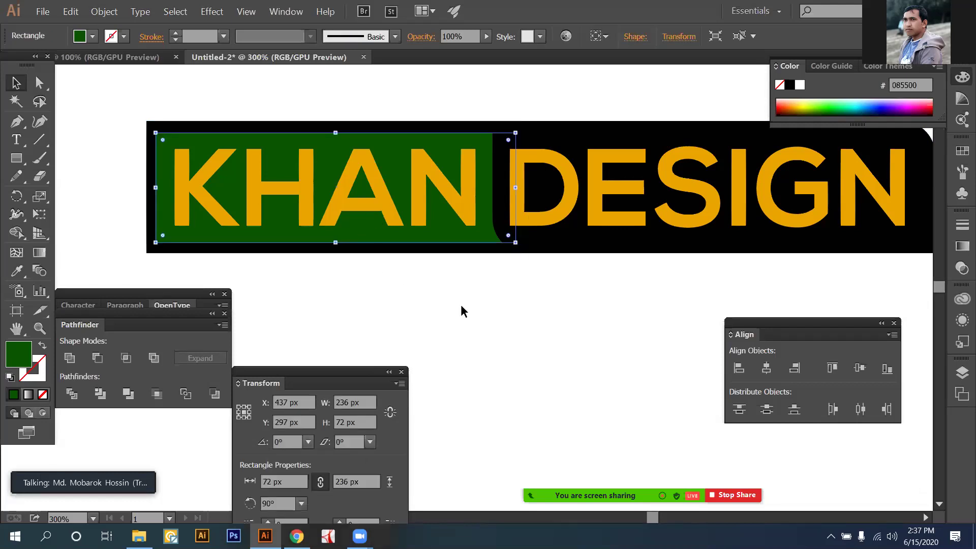
# Subtract the dark green inner rectangle from the outer black KHAN rectangle with Minus Front and inspect the resulting frame.
pyautogui.keyDown('shift'); pyautogui.click(460, 248); pyautogui.keyUp('shift')
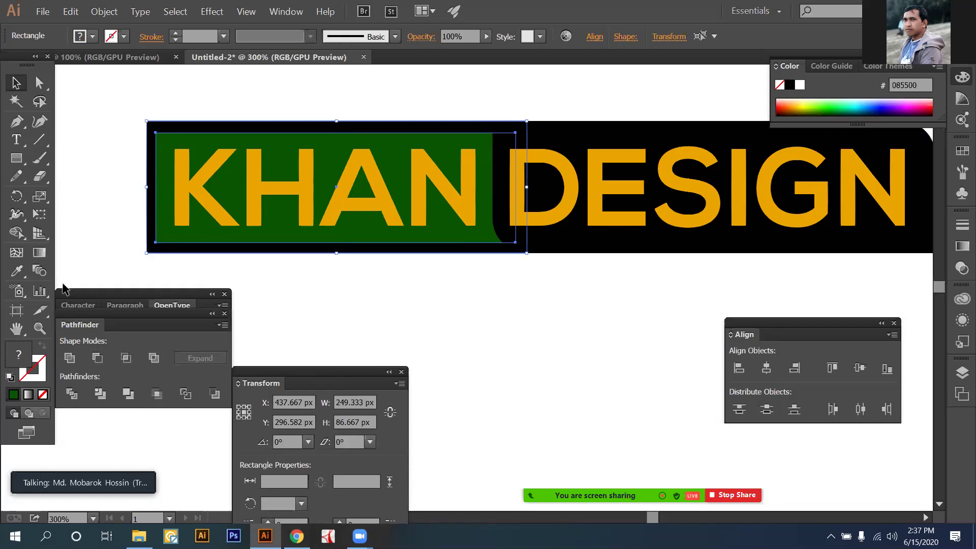
pyautogui.click(98, 358)
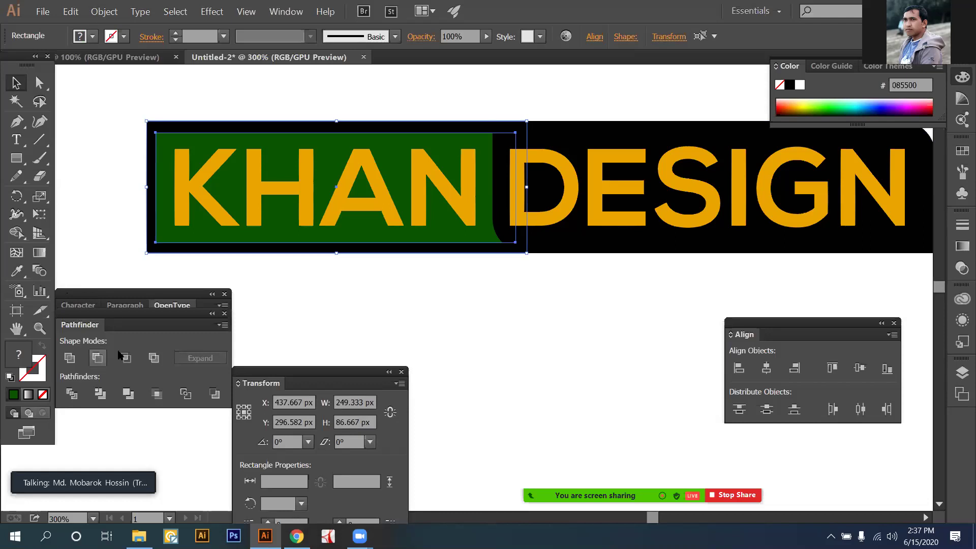
pyautogui.click(313, 304)
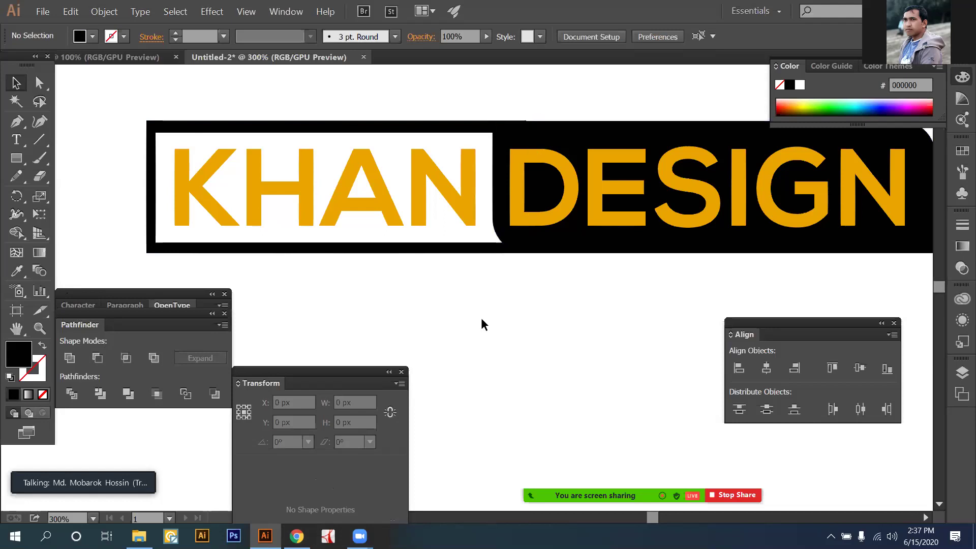
pyautogui.hotkey('ctrl', '-')
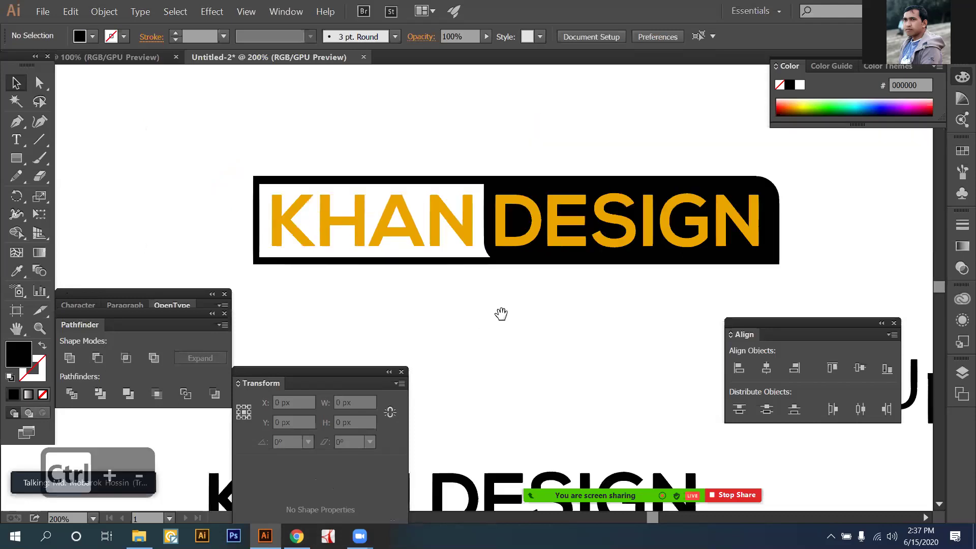
pyautogui.hotkey('ctrl', '-')
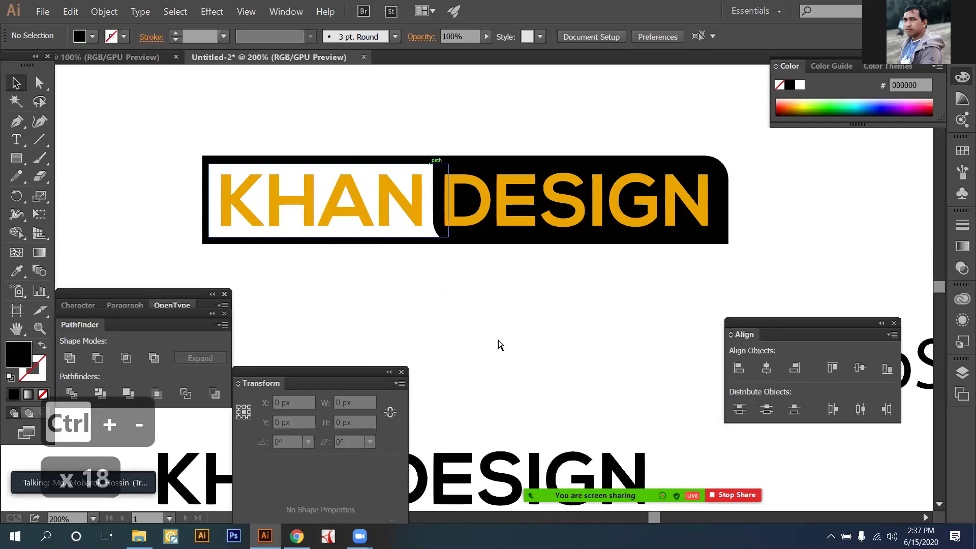
pyautogui.hotkey('ctrl', '+')
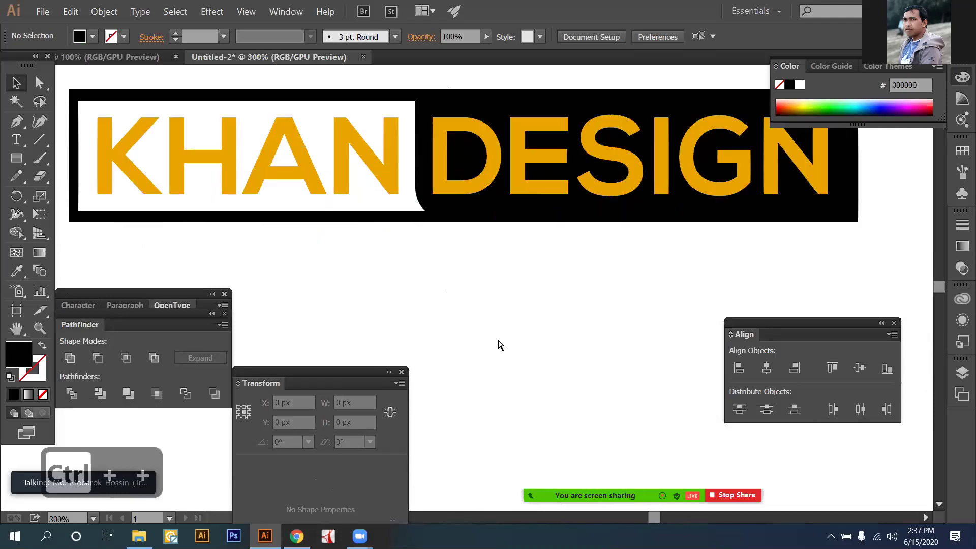
pyautogui.hotkey('ctrl', '+')
pyautogui.hotkey('ctrl', '+')
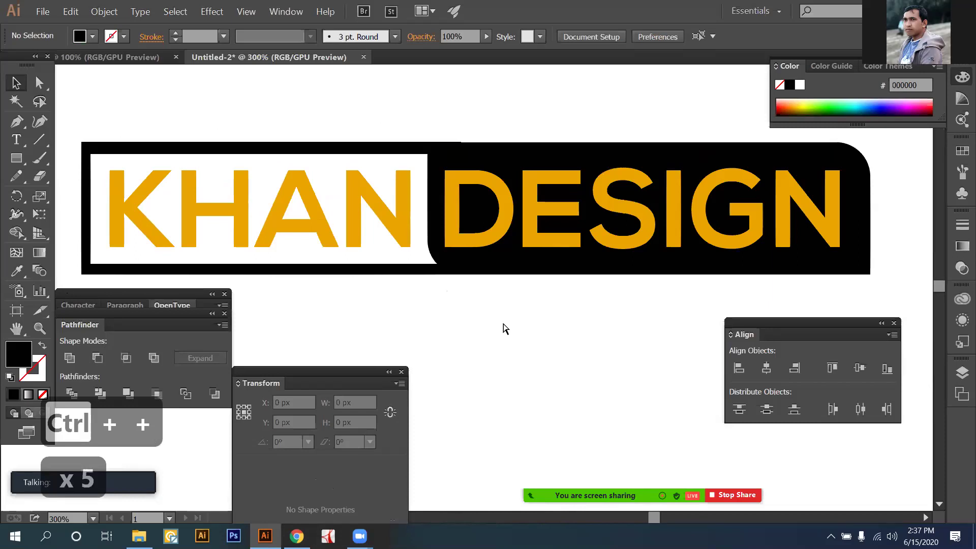
# Undo the Minus Front cut and the dark green fill, and recolour the inner KHAN rectangle green 10aa00.
pyautogui.hotkey('ctrl', 'z')
pyautogui.hotkey('ctrl', 'z')
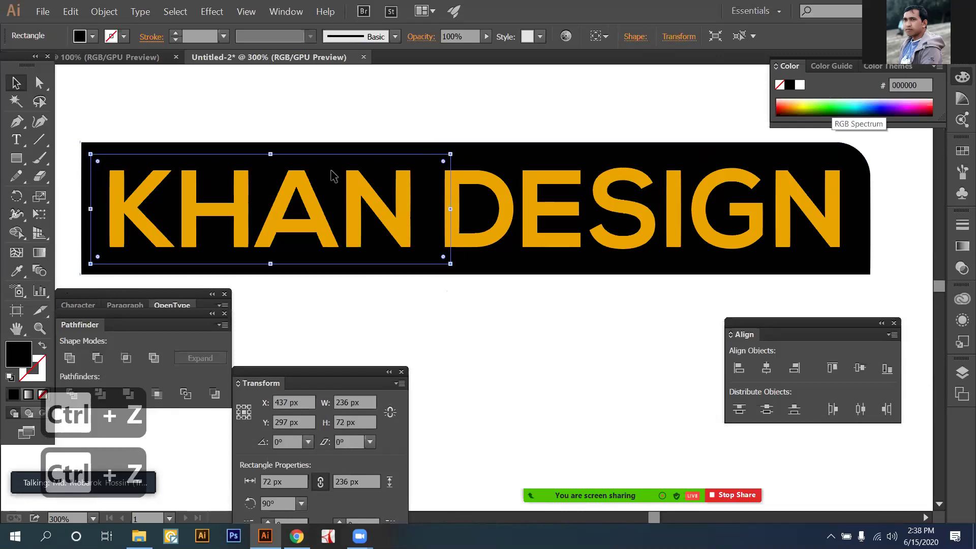
pyautogui.click(416, 302)
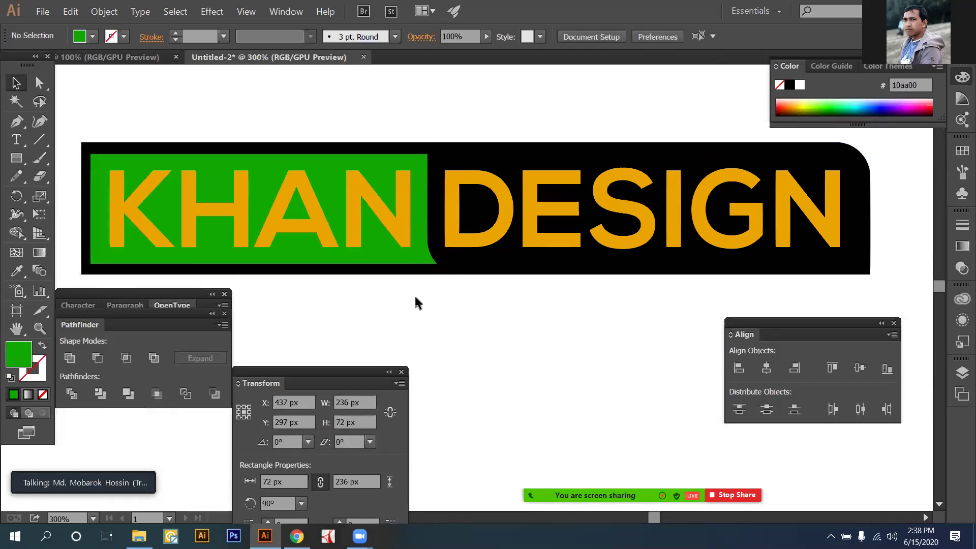
# Delete both the outer and inner rectangles around KHAN, keeping the lettering and the black DESIGN block.
pyautogui.click(371, 253)
pyautogui.press('Delete')
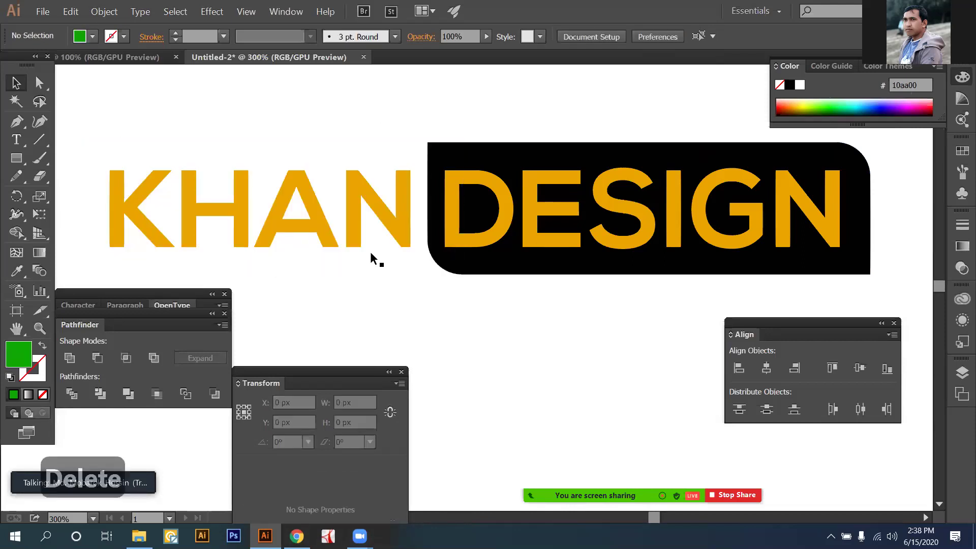
# Draw a green rectangle about 238 by 87 px over KHAN, matching the DESIGN block's height and slightly overlapping it.
pyautogui.hotkey('ctrl', '-')
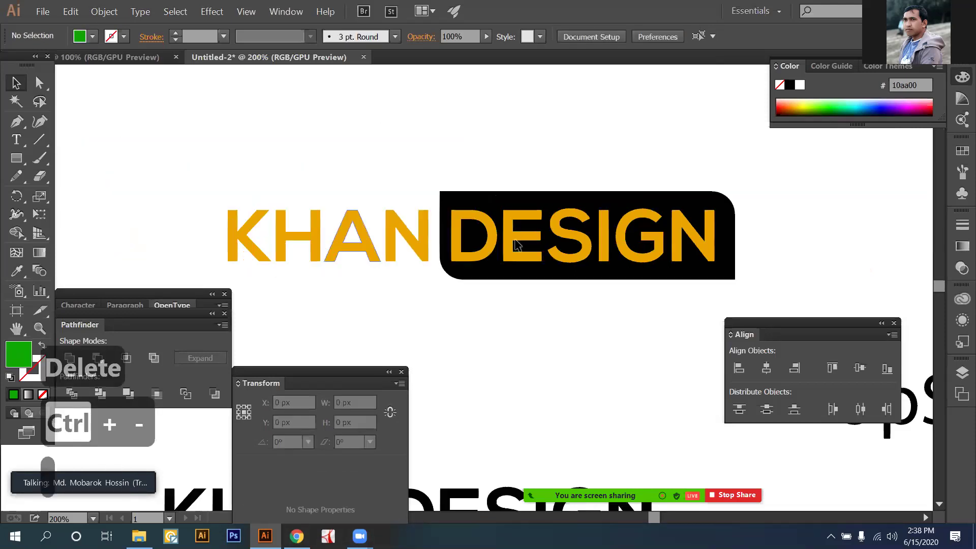
pyautogui.hscroll(-5, 519, 247)
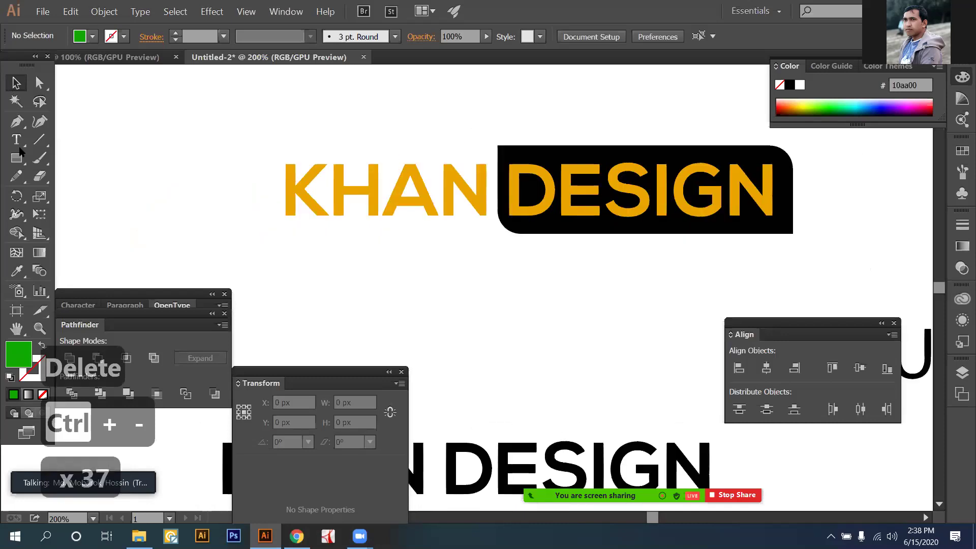
pyautogui.click(16, 160)
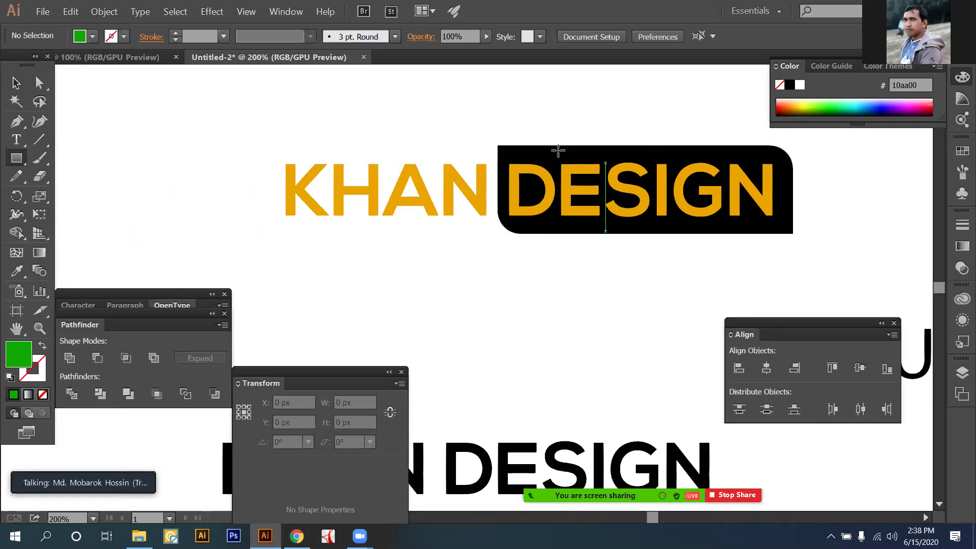
pyautogui.moveTo(509, 146); pyautogui.dragTo(268, 233)
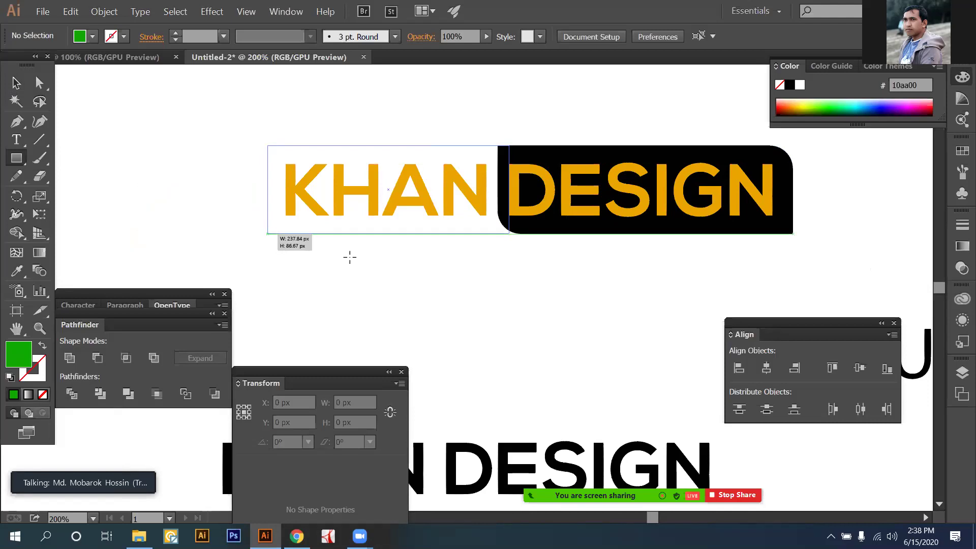
pyautogui.press('v')
# Widen the green rectangle to about 270 px by extending its DESIGN-side edge past the block's rounded lower corner.
pyautogui.hotkey('ctrl', '+')
pyautogui.hotkey('ctrl', '+')
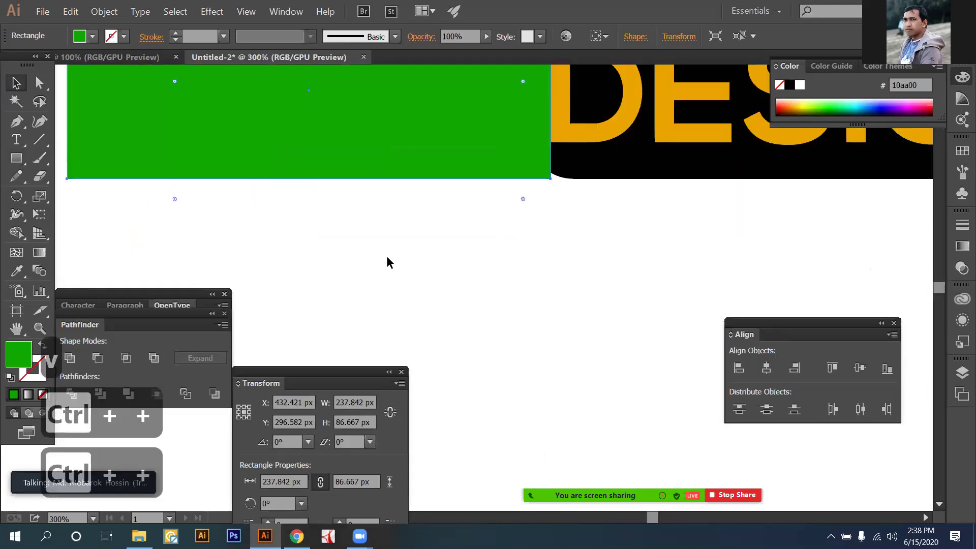
pyautogui.scroll(3, 484, 248)
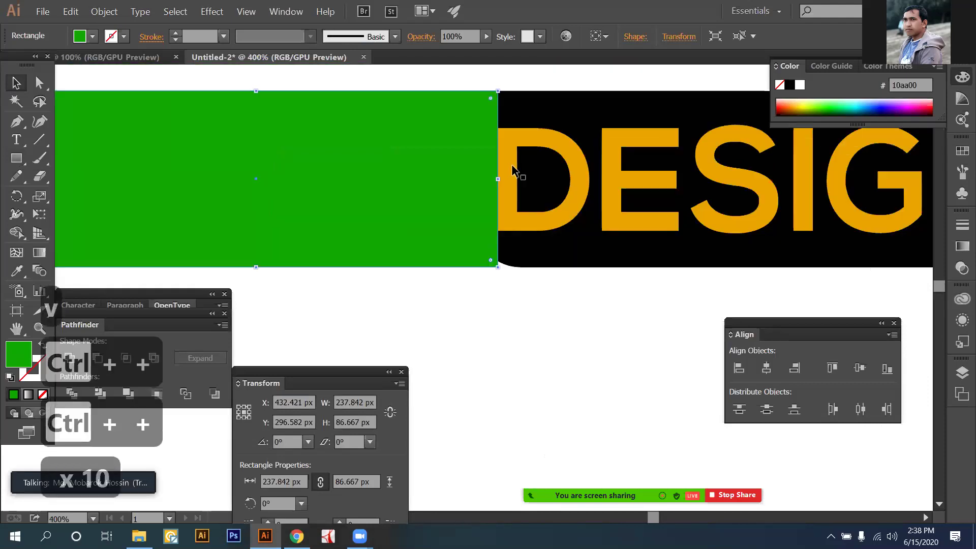
pyautogui.moveTo(500, 178); pyautogui.dragTo(514, 266)
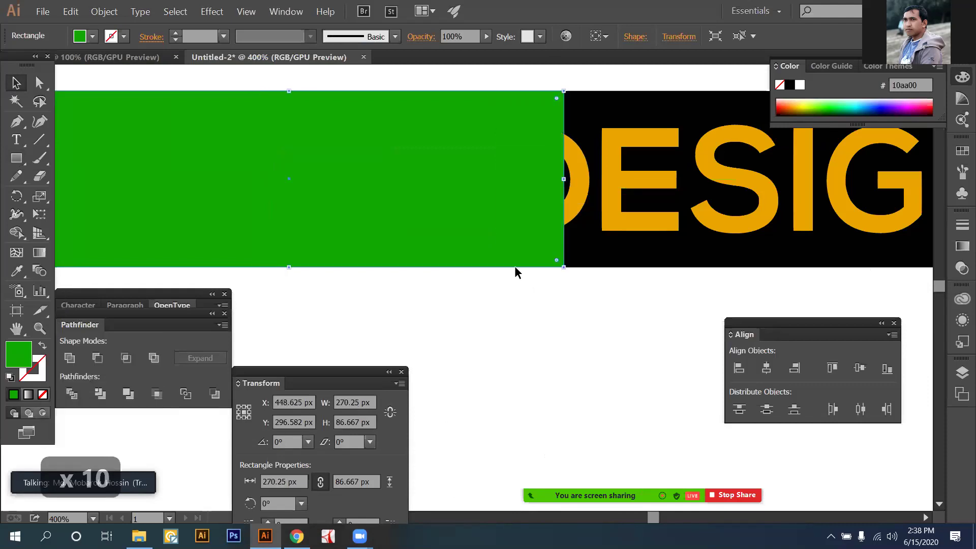
pyautogui.hotkey('ctrl', '-')
pyautogui.hotkey('ctrl', '-')
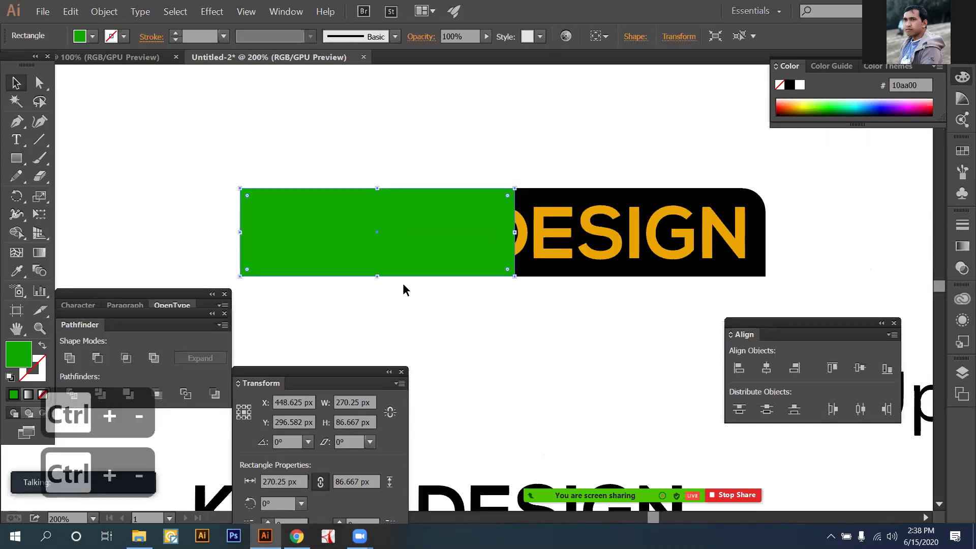
pyautogui.hotkey('ctrl', 'shift', 'a')
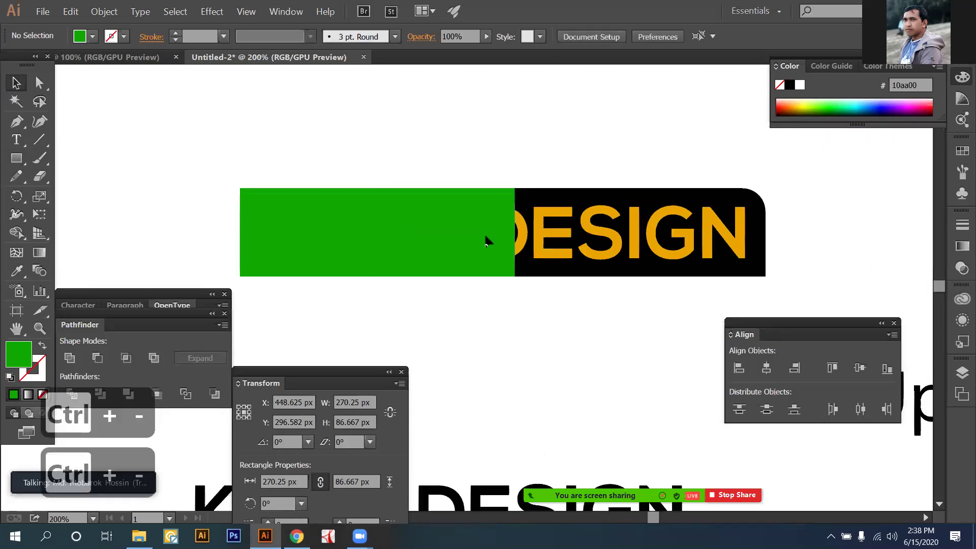
# Swap fill and stroke on the KHAN rectangle so it has a green outline and no fill.
pyautogui.click(427, 224)
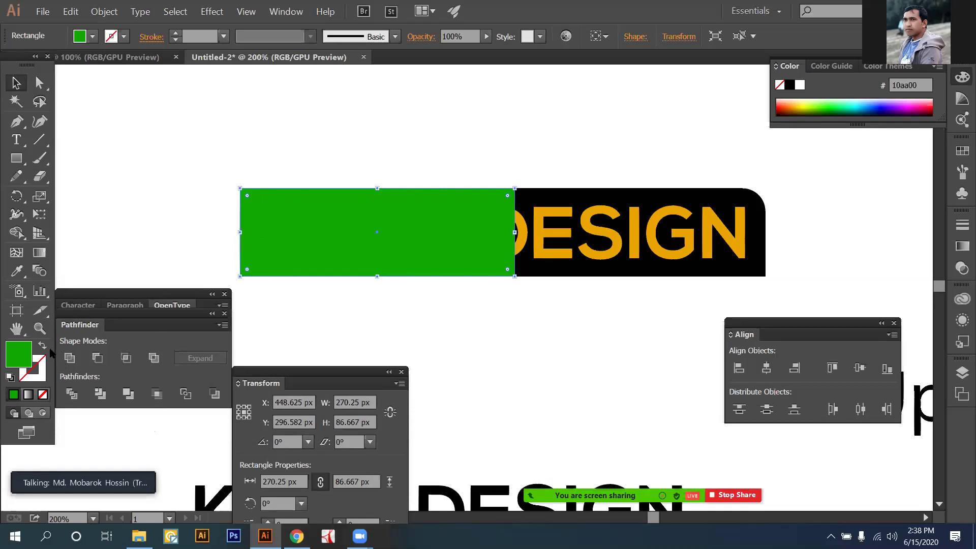
pyautogui.hotkey('shift', 'x')
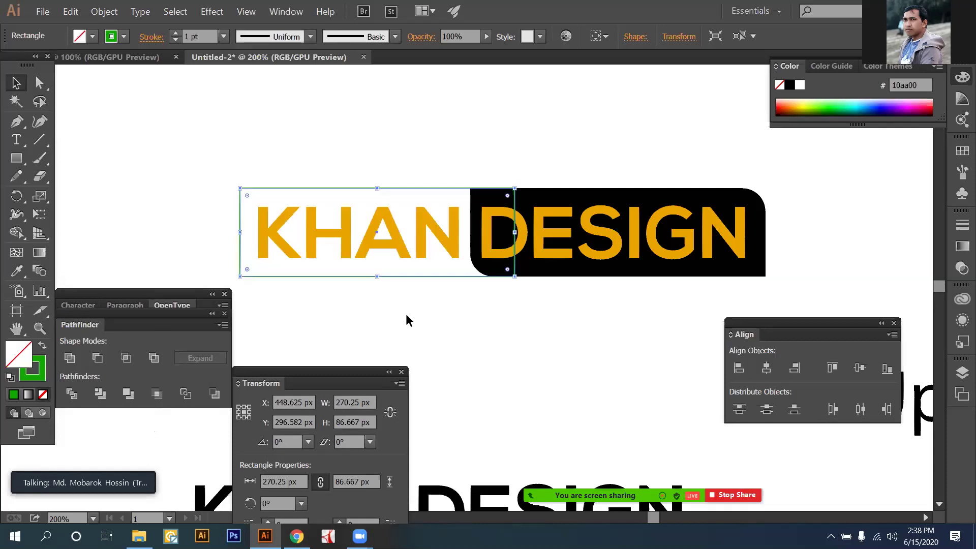
pyautogui.moveTo(316, 163); pyautogui.dragTo(358, 182)
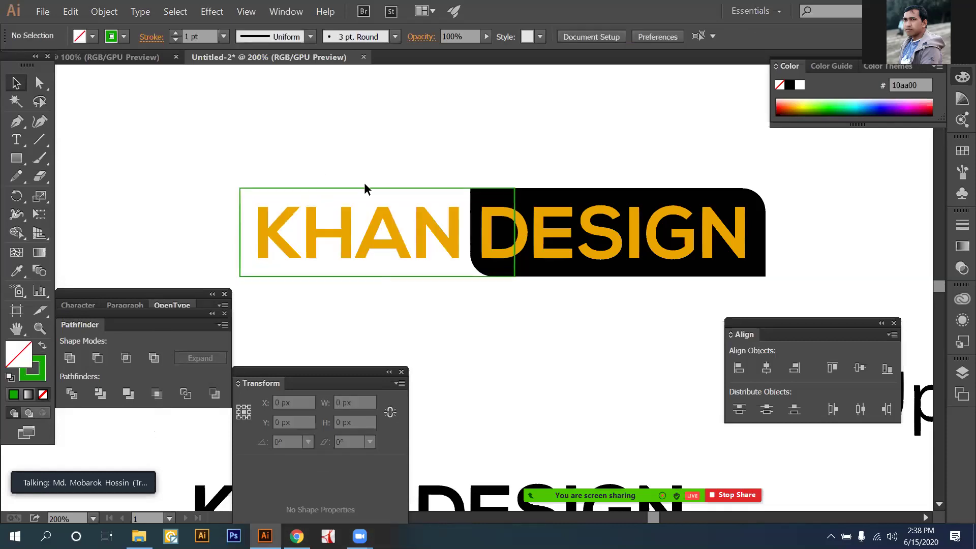
# Offset the KHAN rectangle's path by -7 px with Miter joins and a miter limit of 4.
pyautogui.click(400, 200)
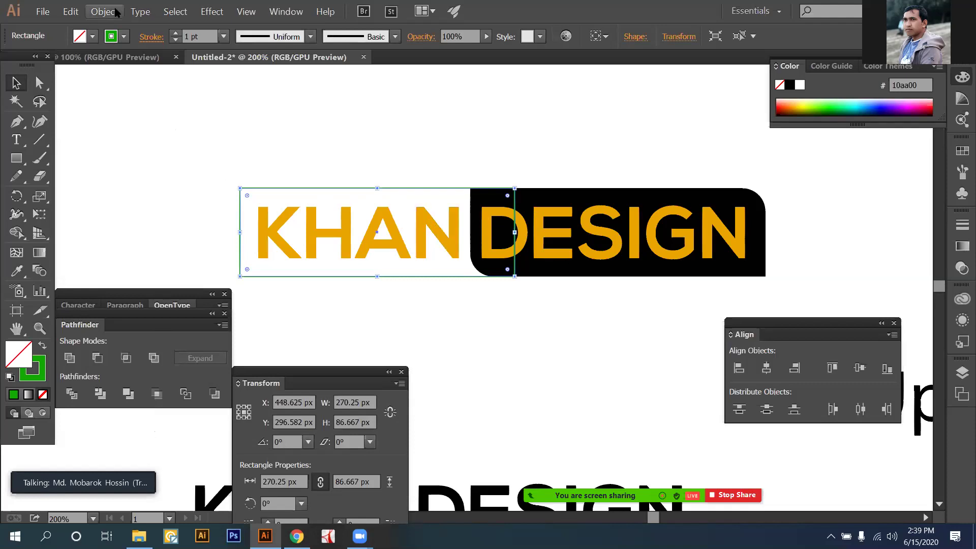
pyautogui.hotkey('alt', 'o')
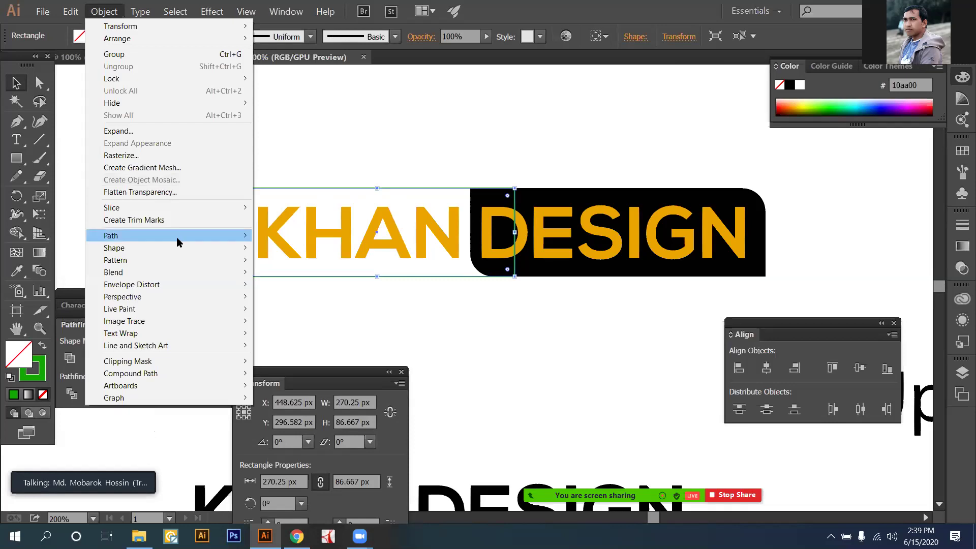
pyautogui.click(341, 279)
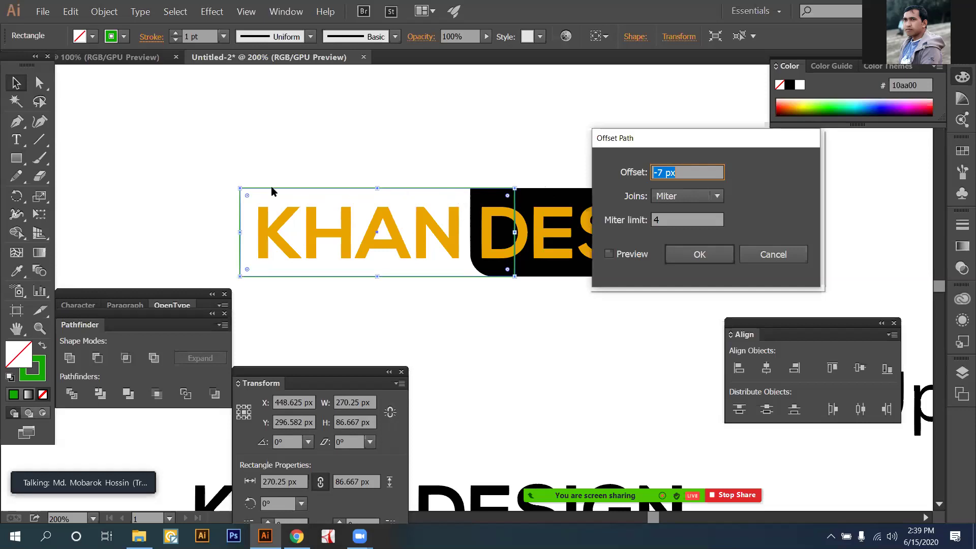
pyautogui.click(611, 255)
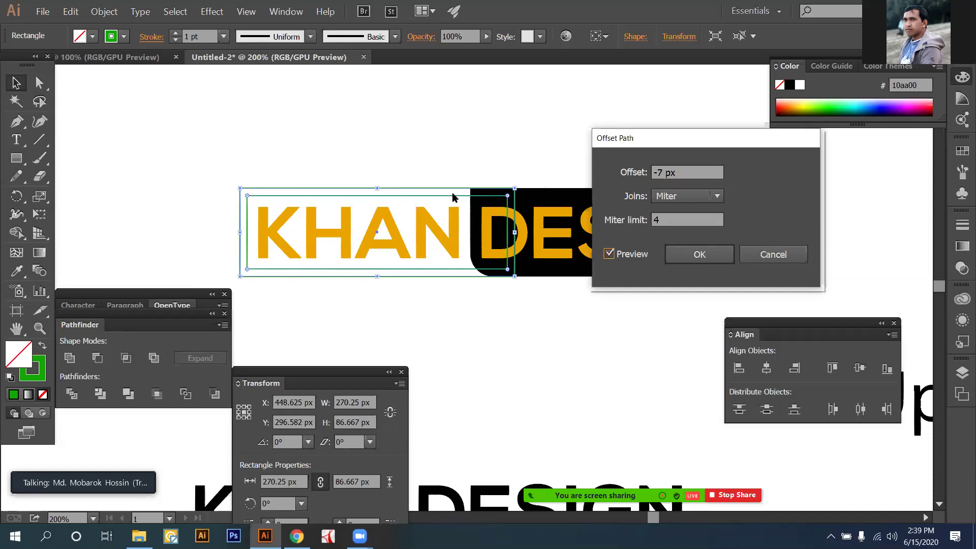
pyautogui.click(686, 174)
pyautogui.press('Down')
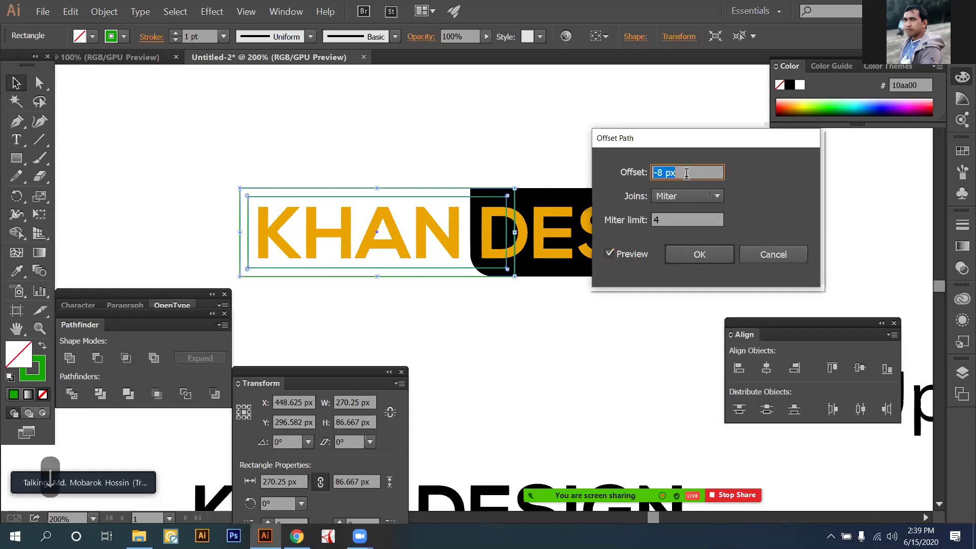
pyautogui.press('Up')
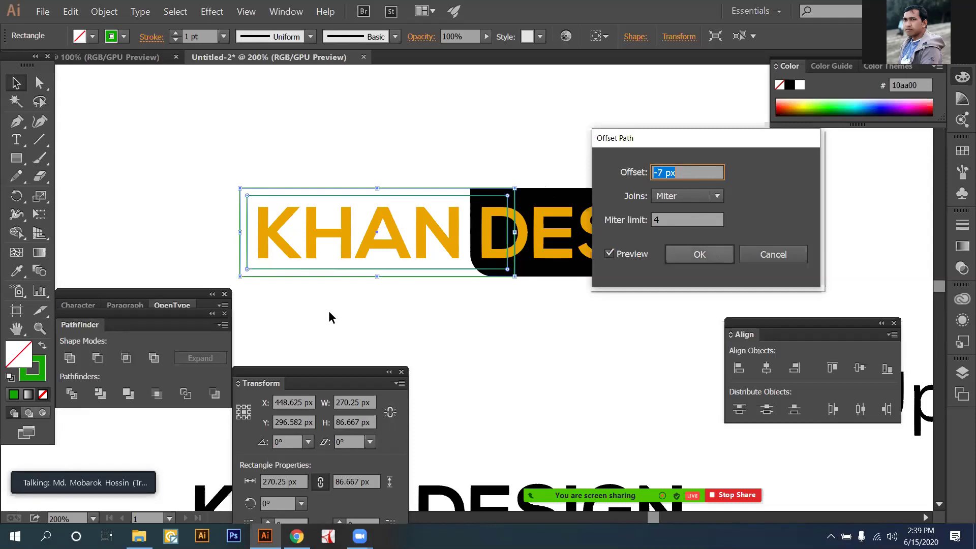
pyautogui.press('Return')
# Swap fill and stroke on the outer KHAN rectangle so it has a green fill and no stroke.
pyautogui.click(322, 279)
pyautogui.click(321, 275)
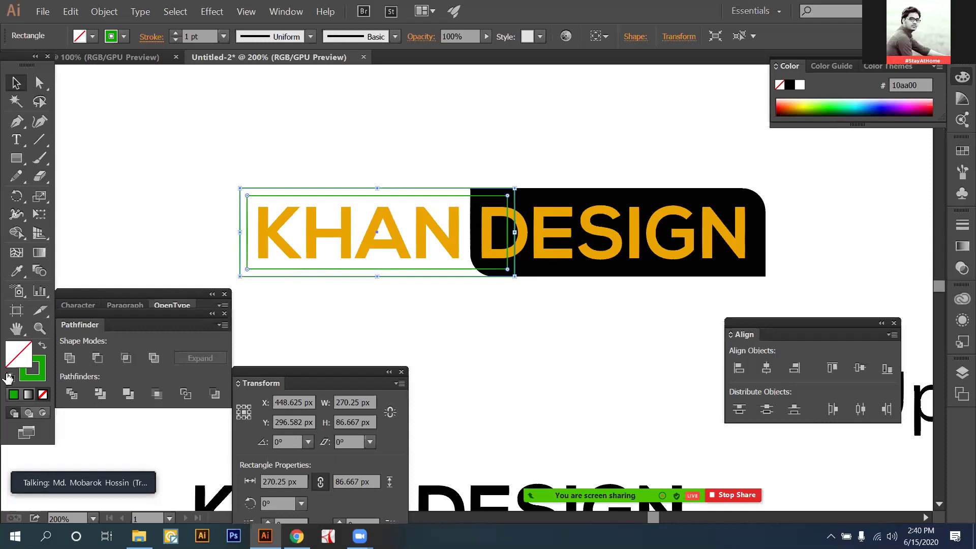
pyautogui.click(43, 347)
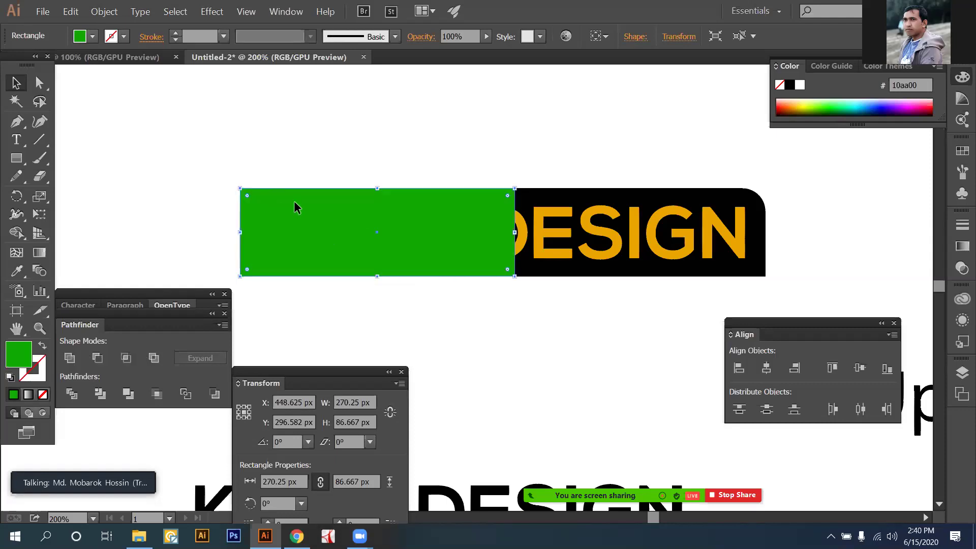
# Fill the outer KHAN rectangle with orange-red d44400 and deselect it.
pyautogui.click(283, 163)
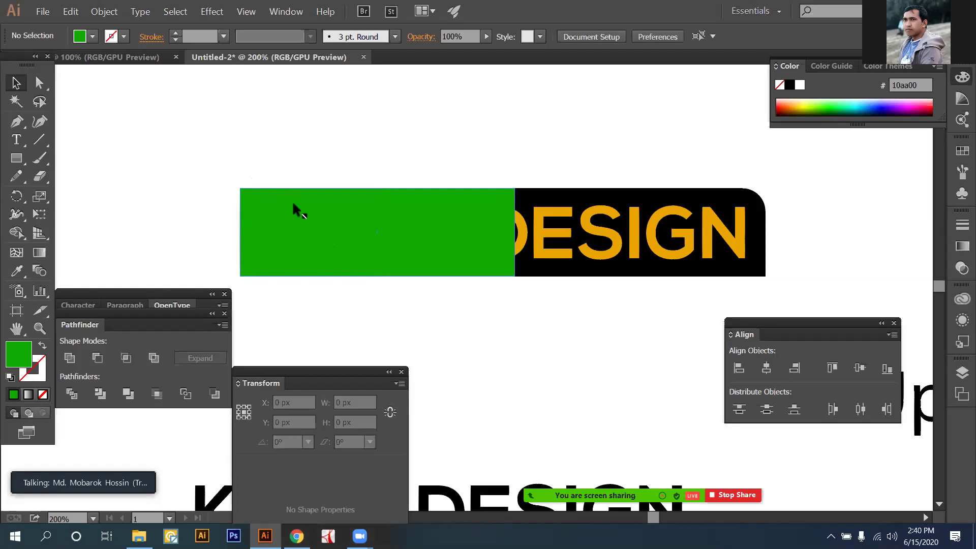
pyautogui.click(297, 226)
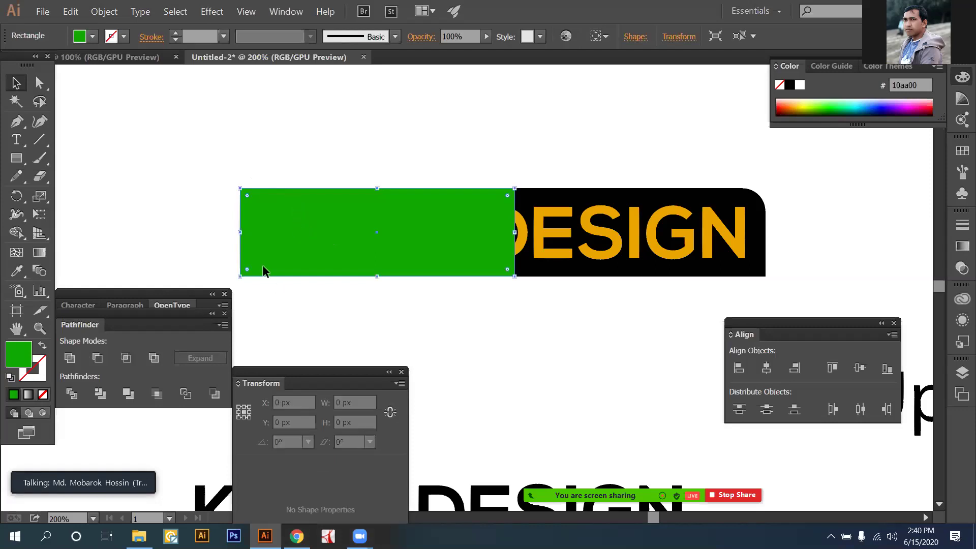
pyautogui.hotkey('ctrl', 'shift', 'a')
pyautogui.moveTo(237, 273); pyautogui.dragTo(257, 276)
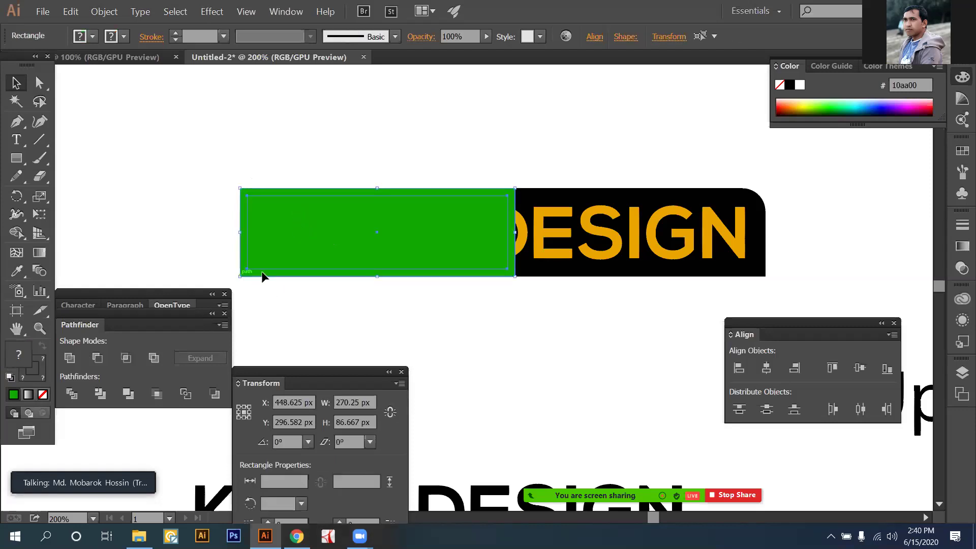
pyautogui.click(369, 227)
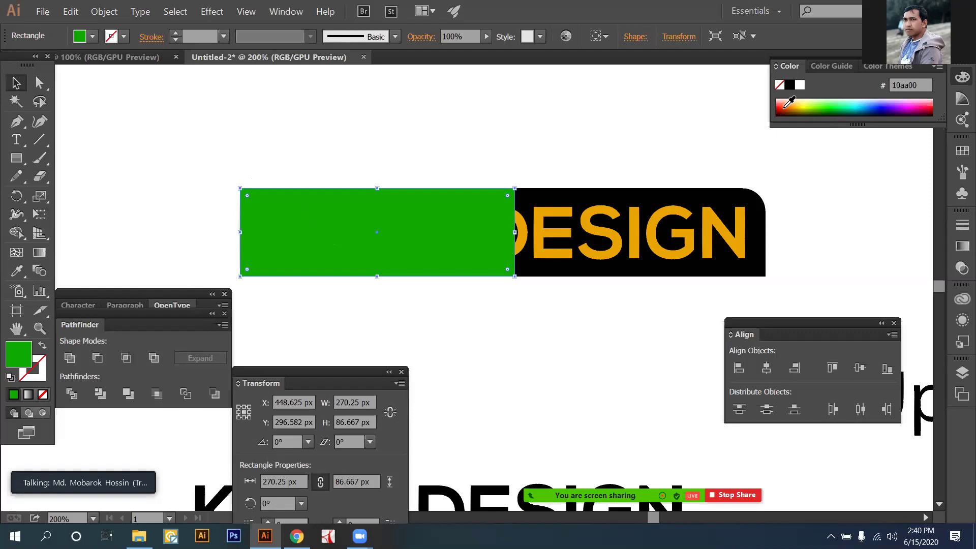
pyautogui.click(784, 105)
pyautogui.click(508, 295)
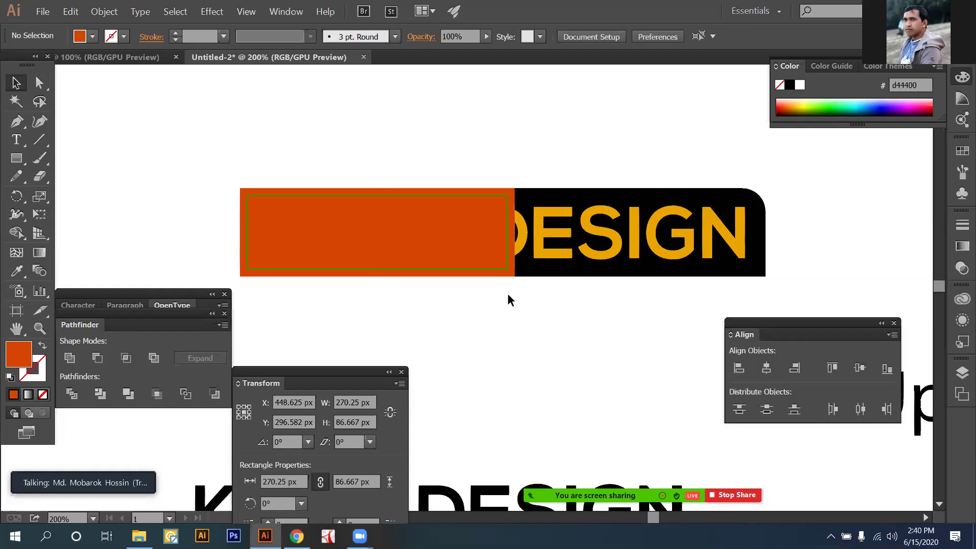
# Swap fill and stroke on the inner KHAN rectangle so it has green fill 10aa00 and no stroke.
pyautogui.click(446, 192)
pyautogui.hotkey('ctrl', 'z')
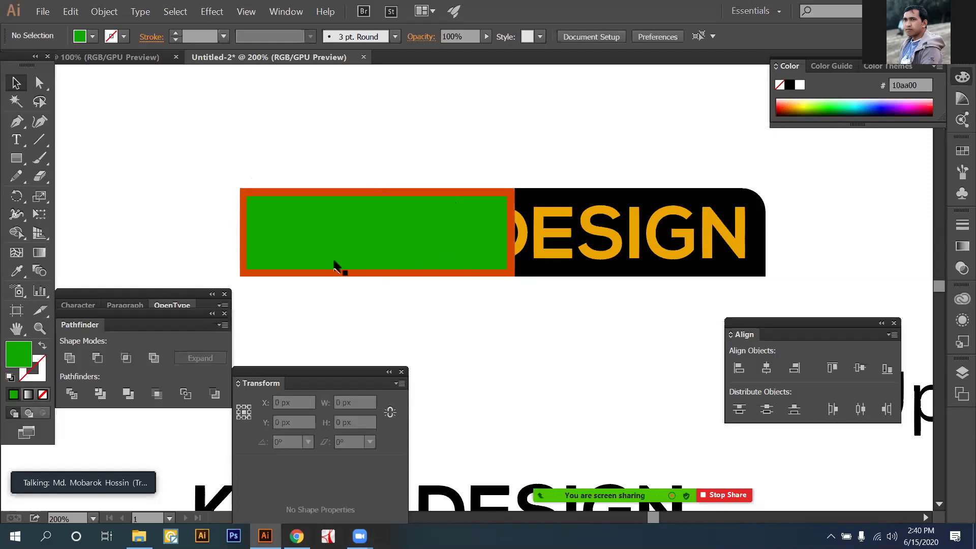
# Fill the outer KHAN rectangle with dark red aa0004.
pyautogui.click(243, 191)
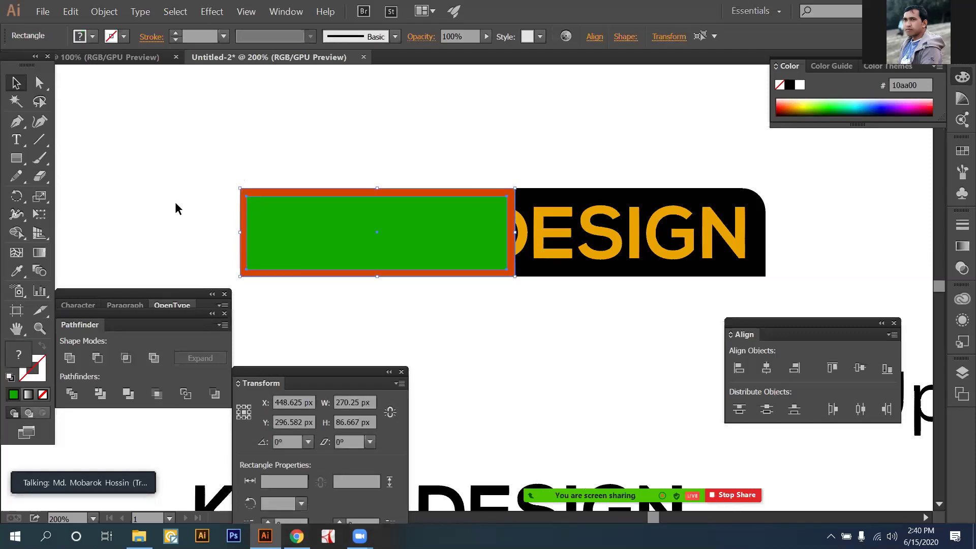
pyautogui.click(230, 172)
pyautogui.moveTo(254, 200); pyautogui.dragTo(254, 200)
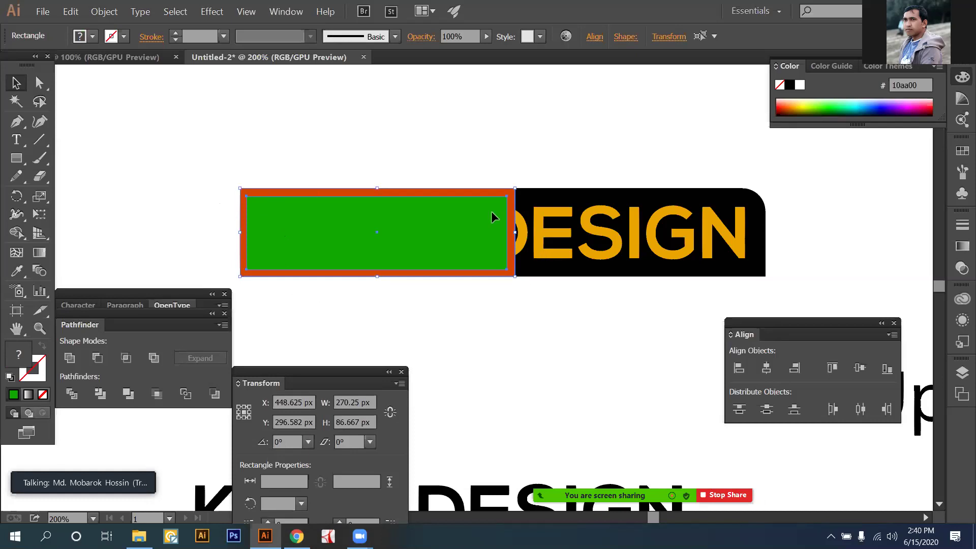
pyautogui.click(390, 180)
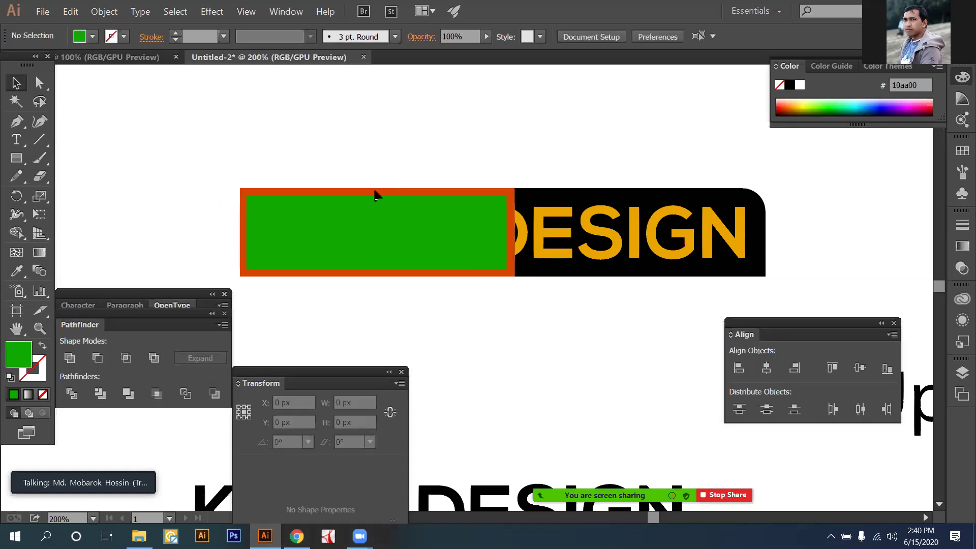
pyautogui.click(376, 194)
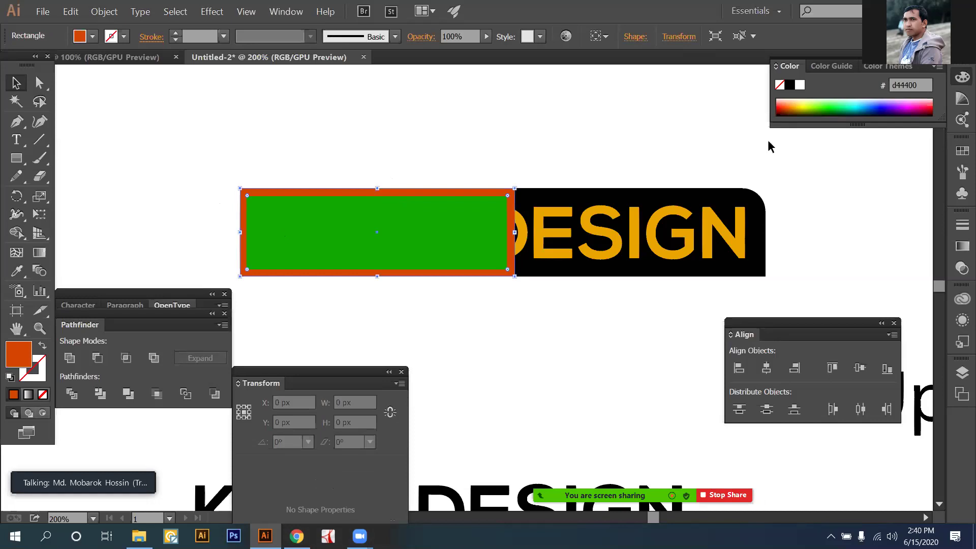
pyautogui.click(931, 109)
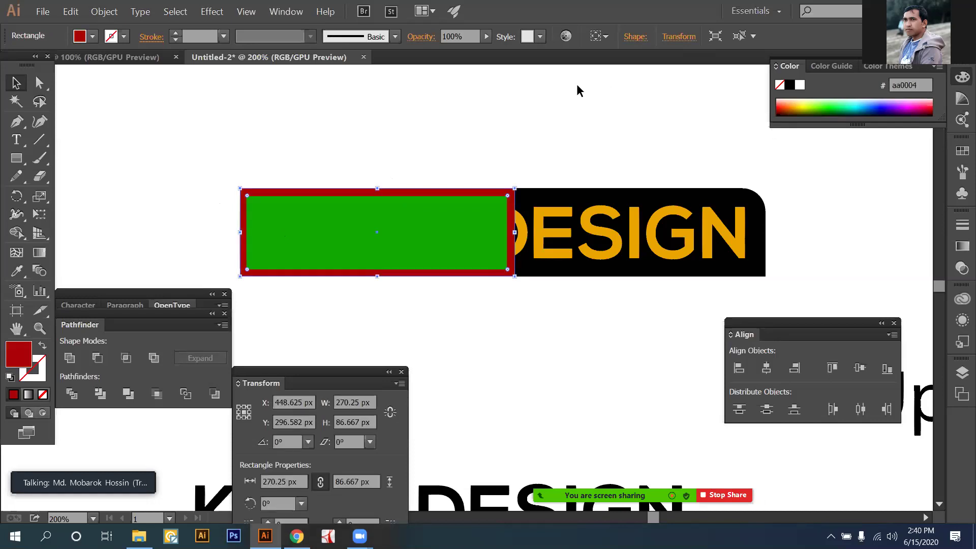
# Subtract the green inner rectangle from the dark red outer one with Minus Front and deselect the resulting frame.
pyautogui.click(266, 163)
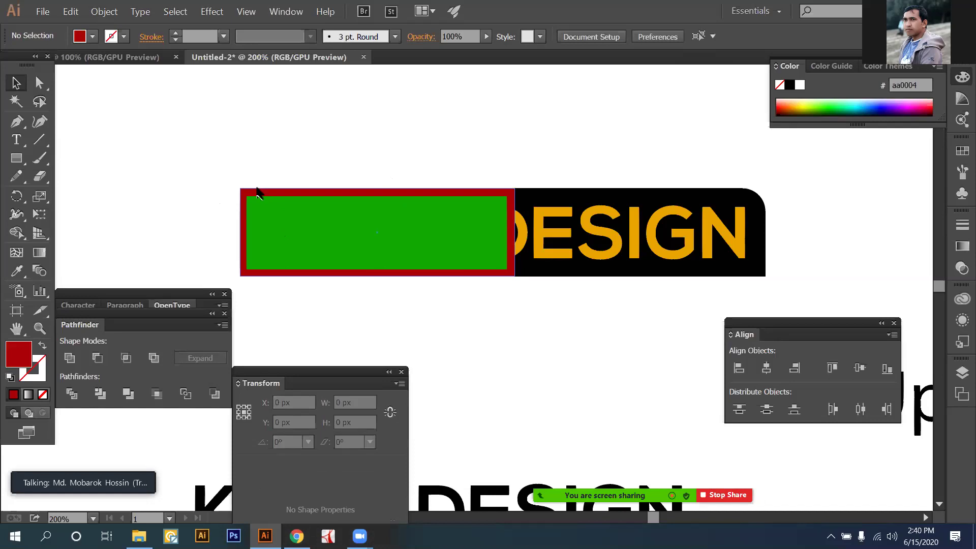
pyautogui.click(257, 189)
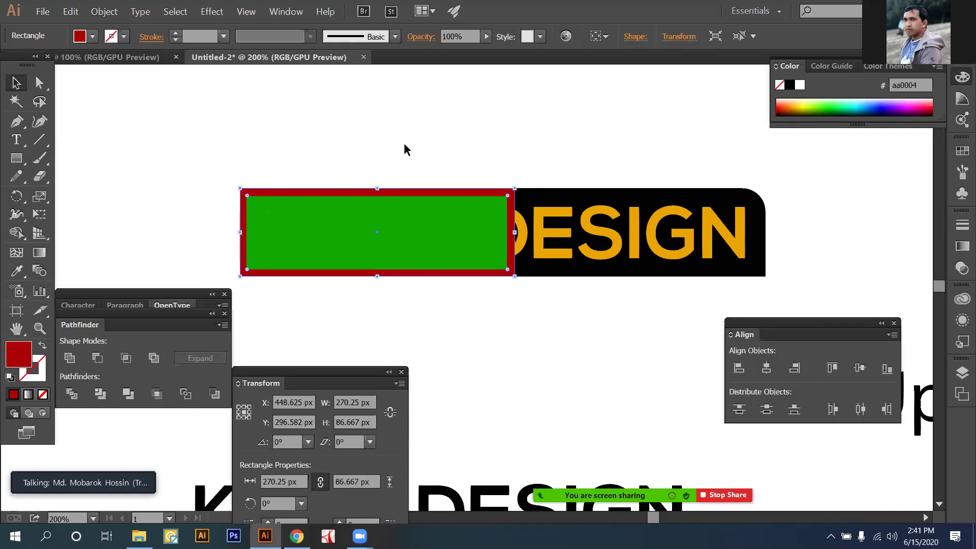
pyautogui.click(226, 161)
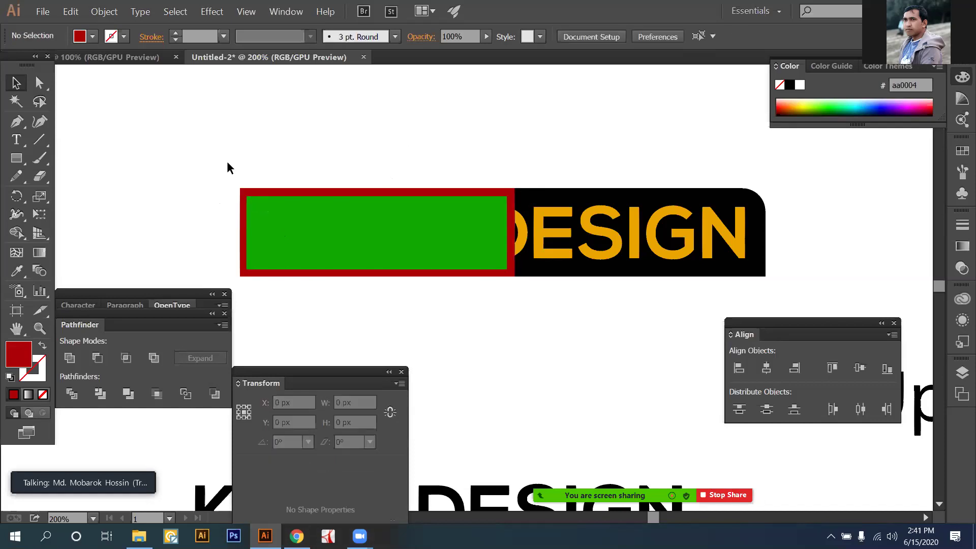
pyautogui.click(249, 201)
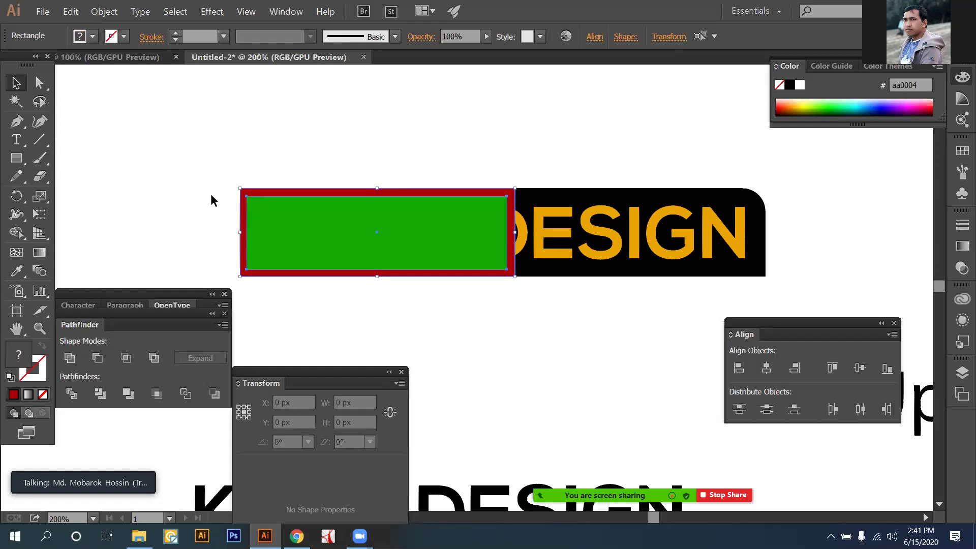
pyautogui.click(98, 358)
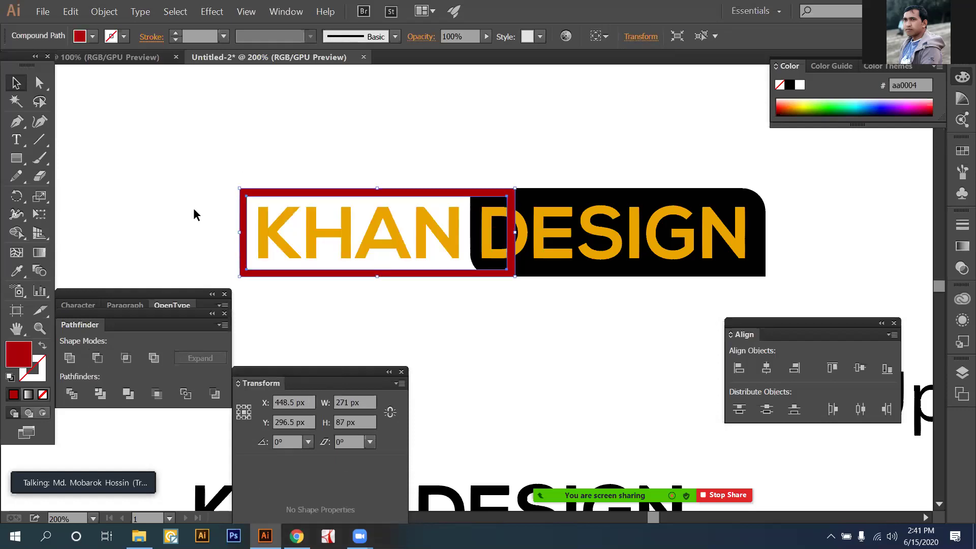
pyautogui.click(235, 202)
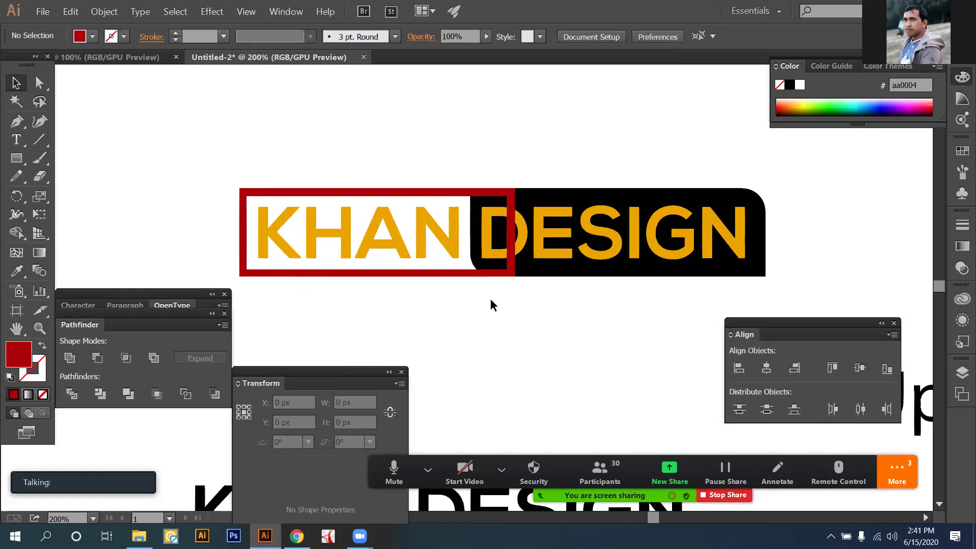
# Draw a rectangle about 54 by 108 px over the red frame's end at the letter D and fill it white by sampling the background.
pyautogui.hotkey('ctrl', '+')
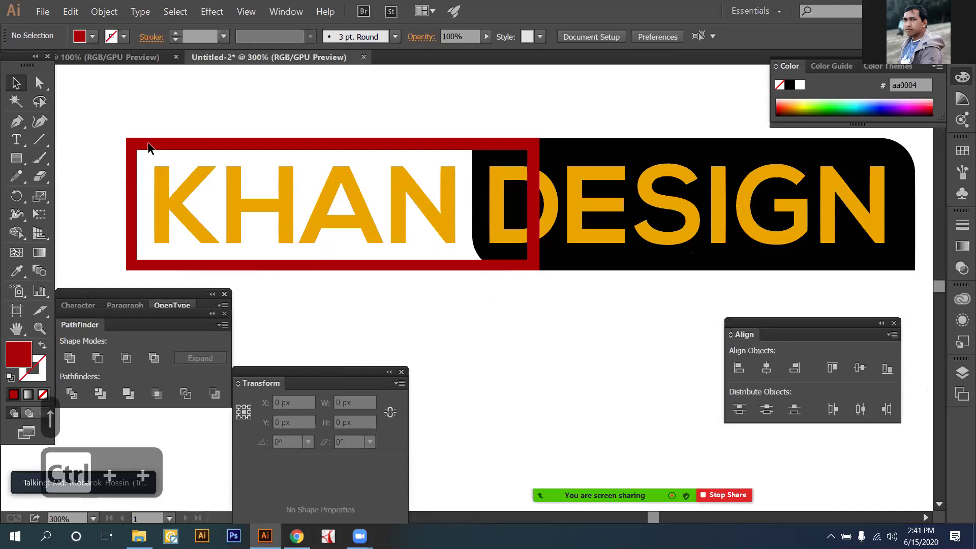
pyautogui.click(498, 142)
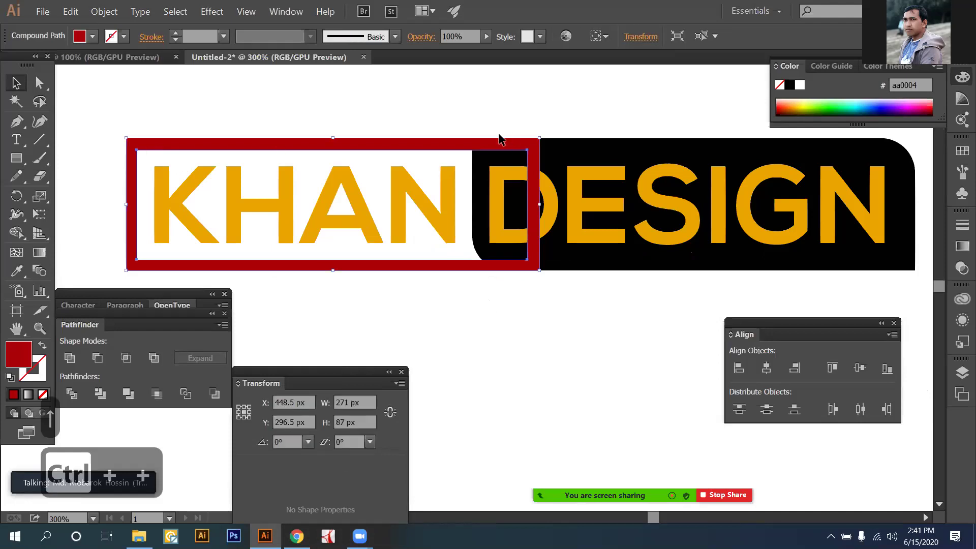
pyautogui.click(466, 135)
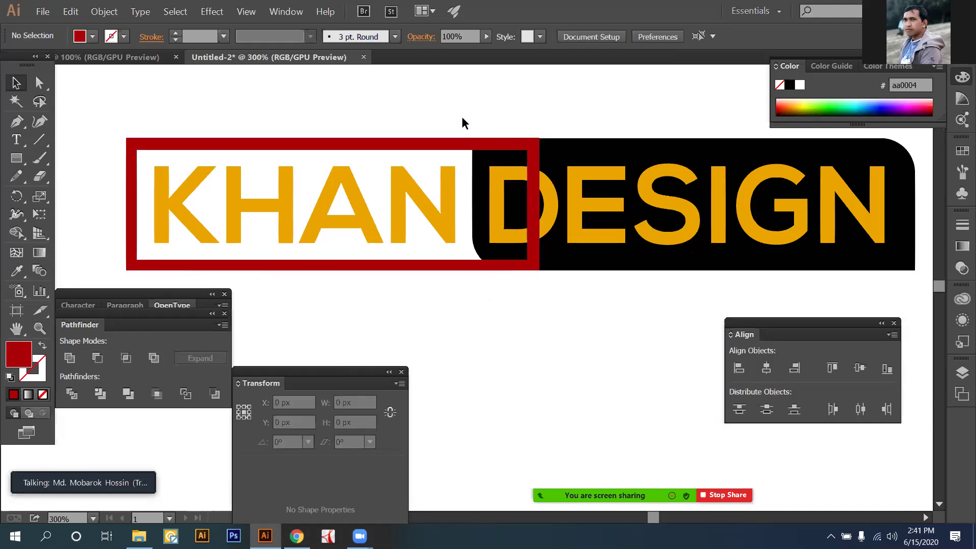
pyautogui.press('m')
pyautogui.moveTo(462, 118); pyautogui.dragTo(543, 282)
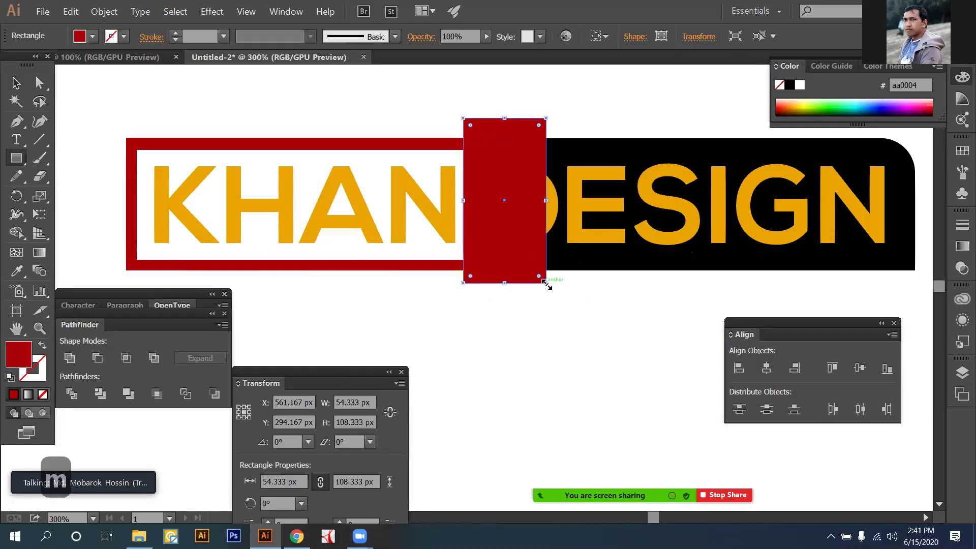
pyautogui.press('i')
pyautogui.click(541, 319)
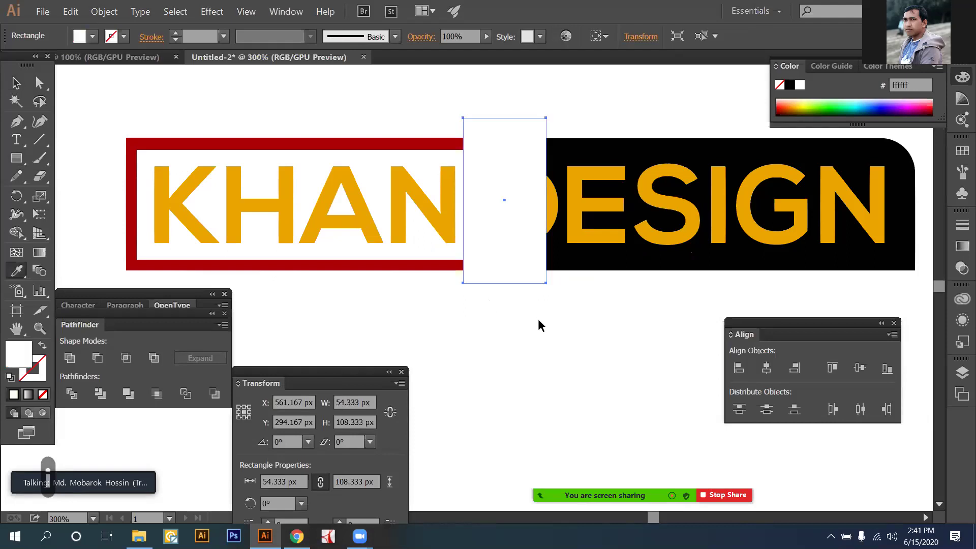
# Group the white cover rectangle with the red frame and send the group to the back behind the lettering and black block.
pyautogui.press('v')
pyautogui.keyDown('shift'); pyautogui.click(433, 273); pyautogui.keyUp('shift')
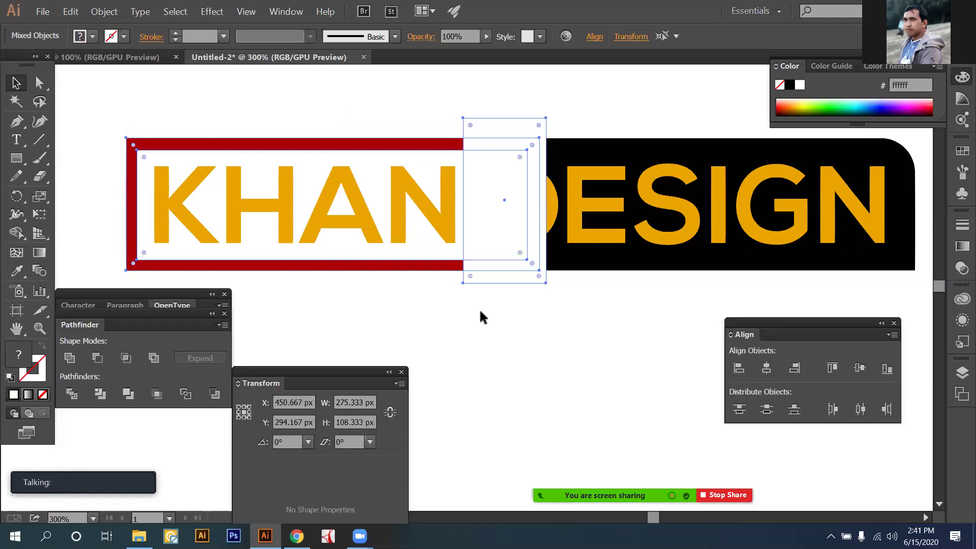
pyautogui.hotkey('ctrl', 'g')
pyautogui.hotkey('ctrl', 'shift', '[')
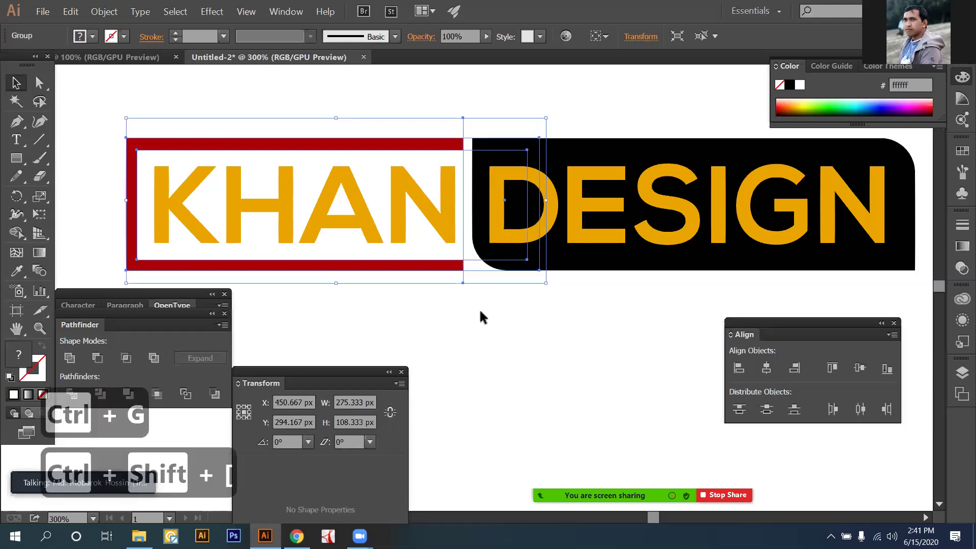
pyautogui.click(480, 311)
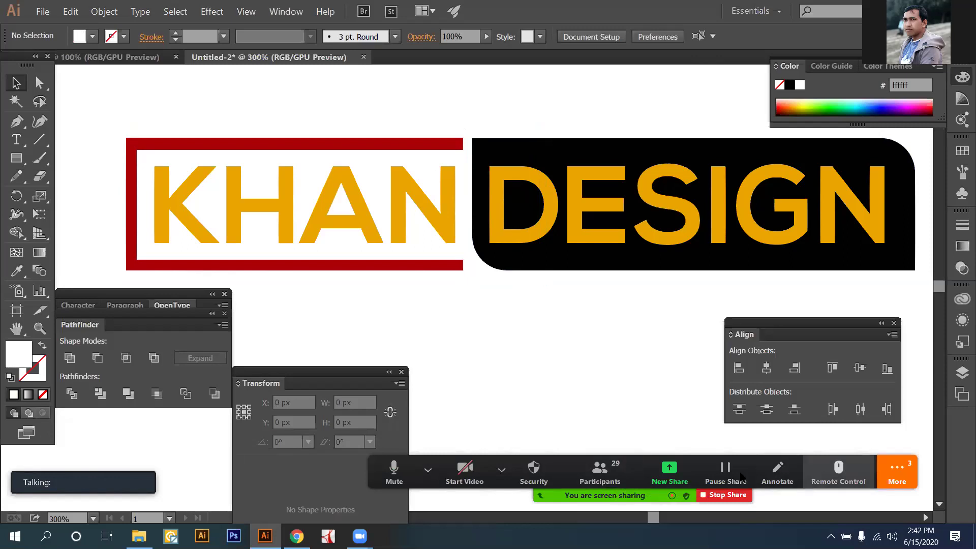
pyautogui.click(897, 472)
pyautogui.click(728, 498)
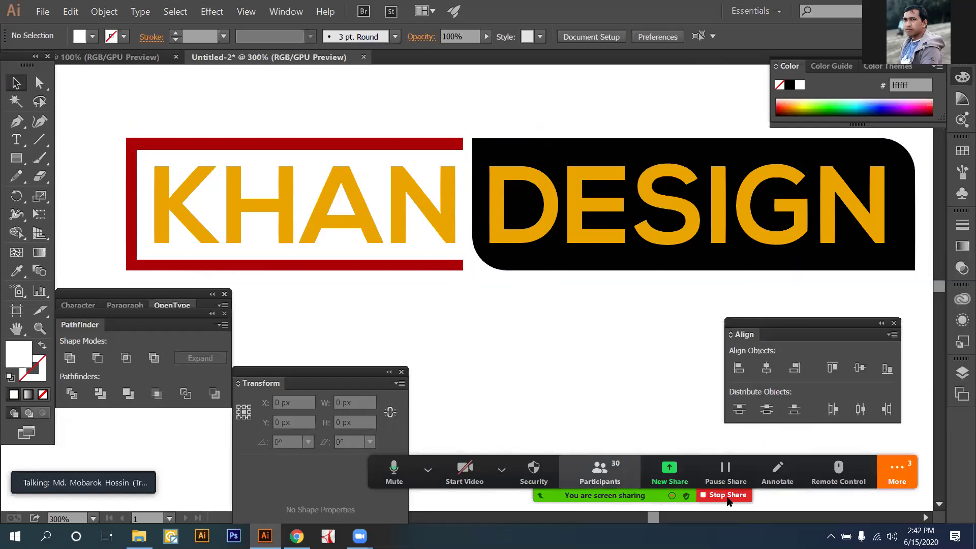
pyautogui.click(728, 497)
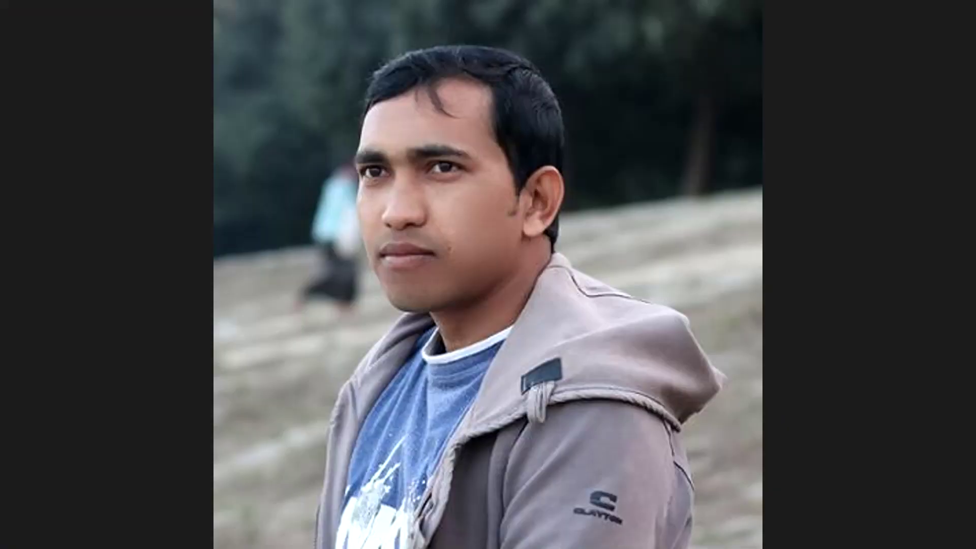
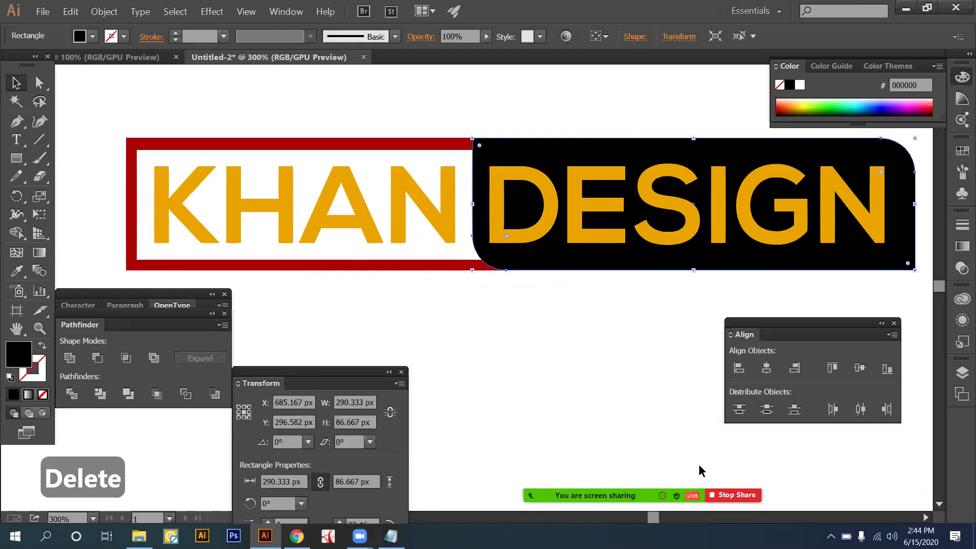
# Undo the grouping, the white cover rectangle and the Minus Front cut, back to the stacked green and red KHAN rectangles.
pyautogui.click(569, 352)
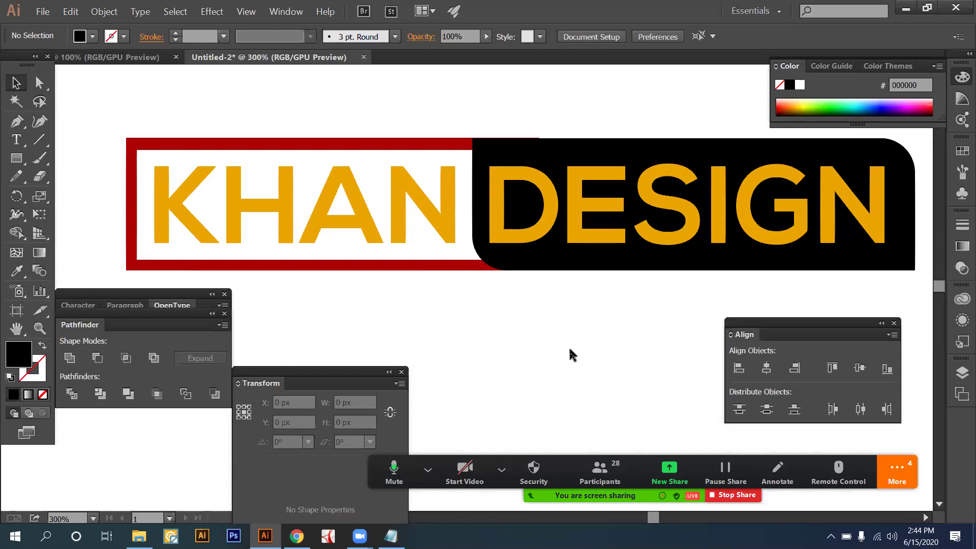
pyautogui.hotkey('ctrl', 'z')
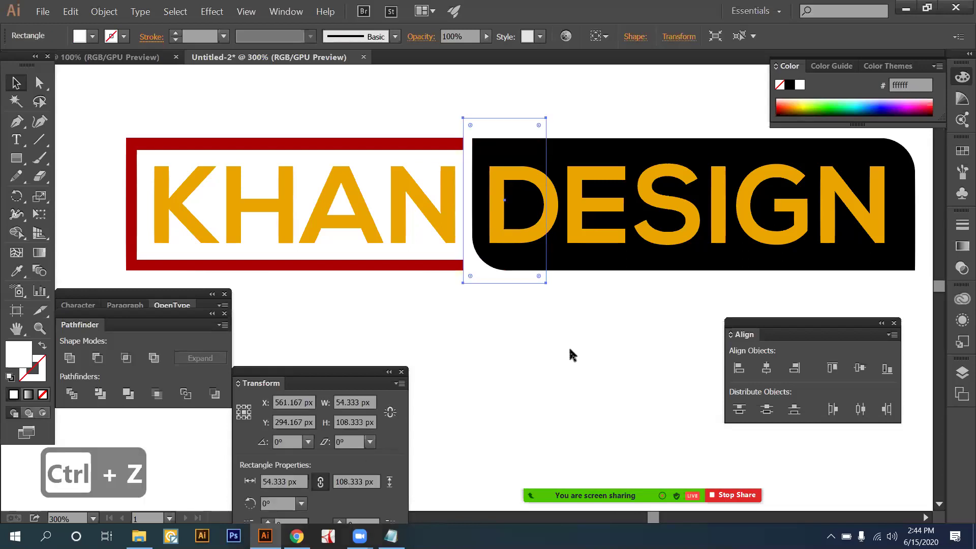
pyautogui.hotkey('ctrl', 'z')
pyautogui.hotkey('ctrl', 'z')
pyautogui.hotkey('ctrl', 'z')
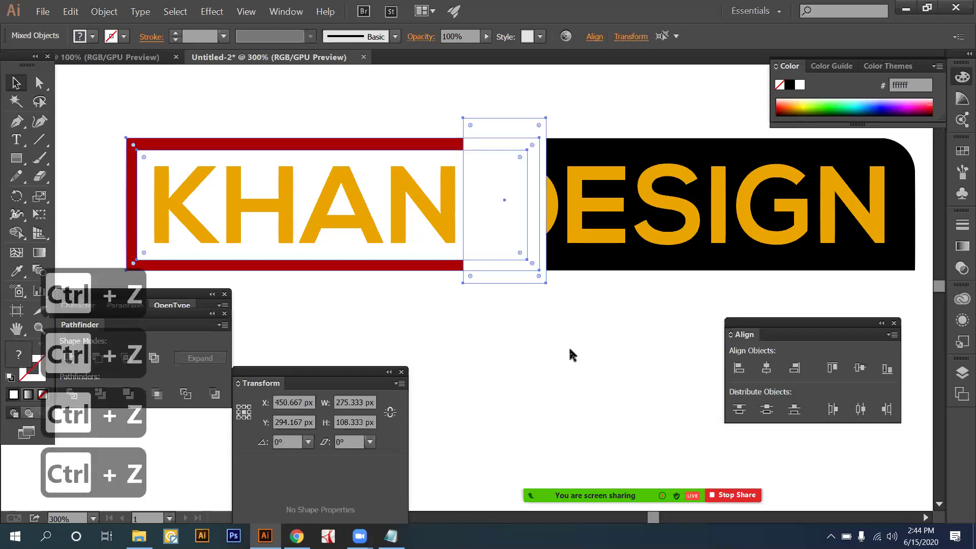
pyautogui.hotkey('ctrl', 'z')
pyautogui.hotkey('ctrl', 'z')
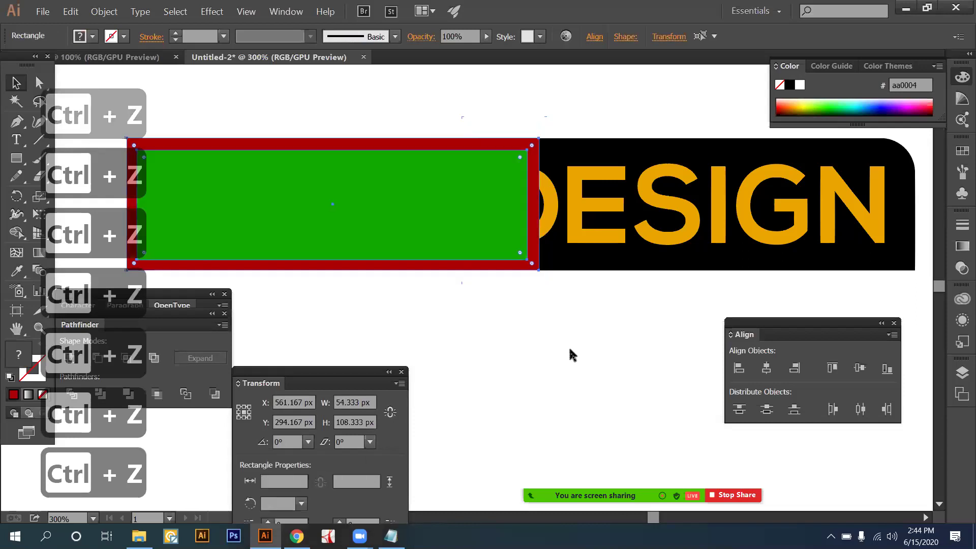
pyautogui.click(453, 322)
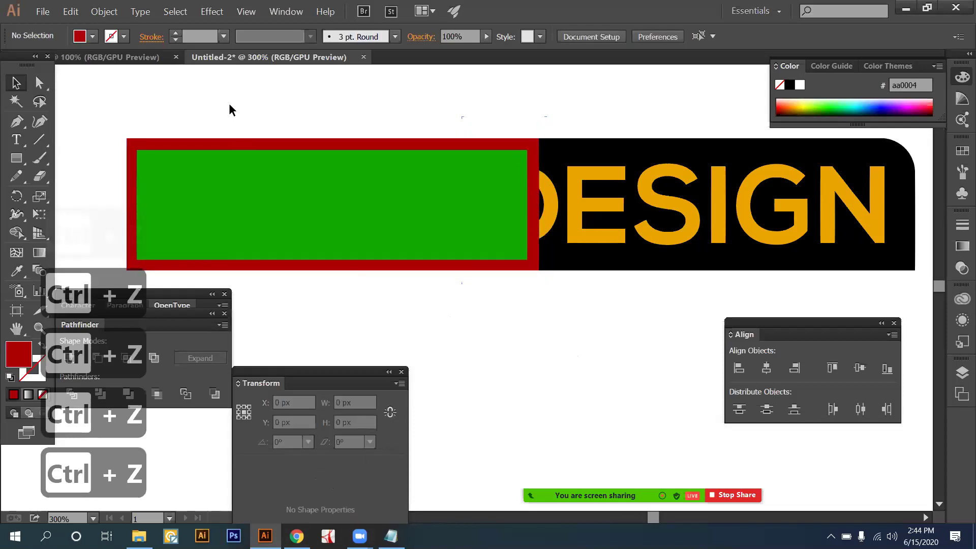
# Try moving only the green inner rectangle below the logo, and undo the move.
pyautogui.click(214, 167)
pyautogui.moveTo(146, 120); pyautogui.dragTo(168, 159)
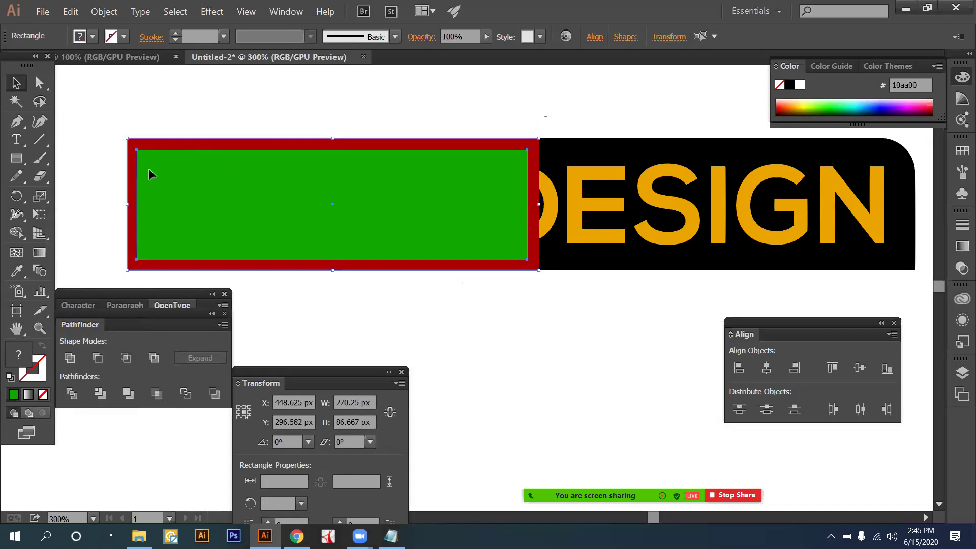
pyautogui.keyDown('shift'); pyautogui.click(159, 142); pyautogui.keyUp('shift')
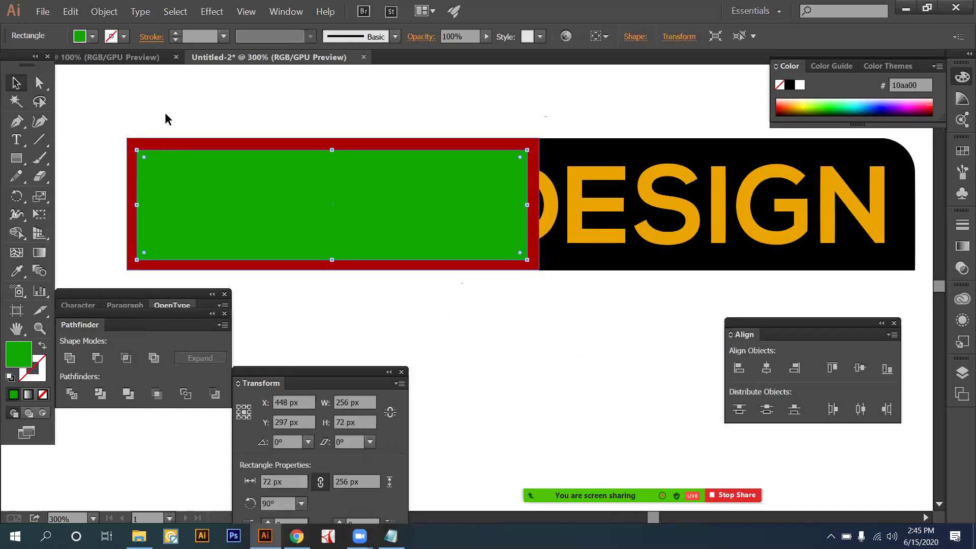
pyautogui.moveTo(300, 184); pyautogui.dragTo(417, 385)
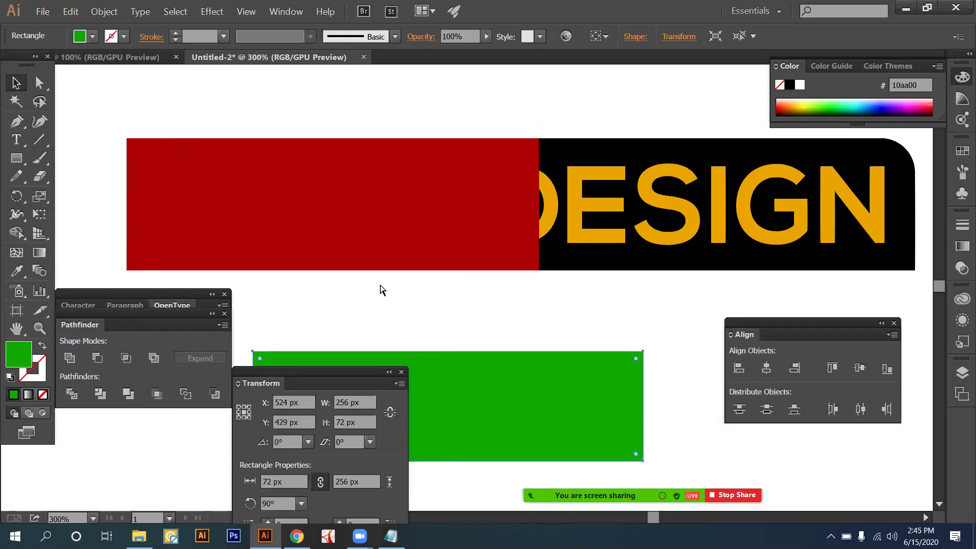
pyautogui.hotkey('ctrl', 'z')
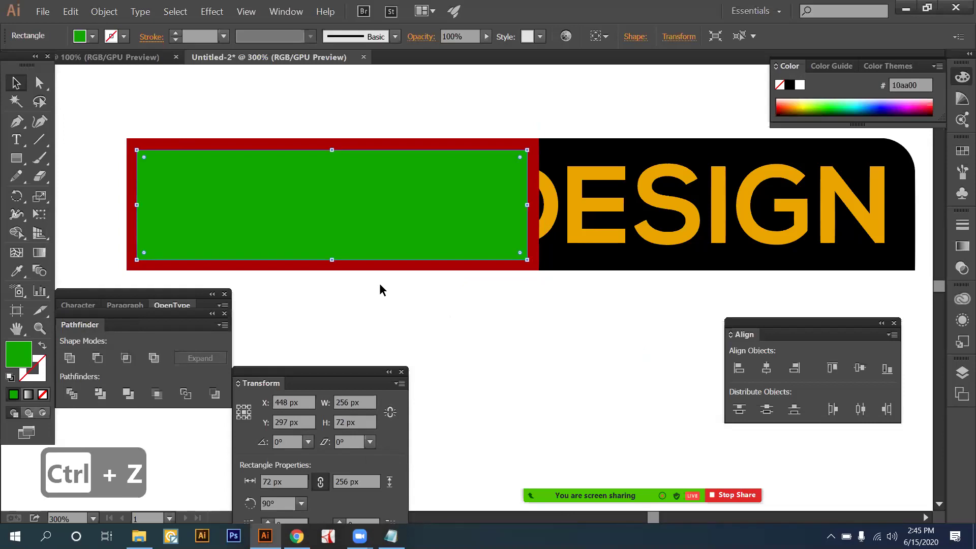
# Select both KHAN rectangles, cut the green one out of the red one with Minus Front, and deselect the frame.
pyautogui.click(66, 128)
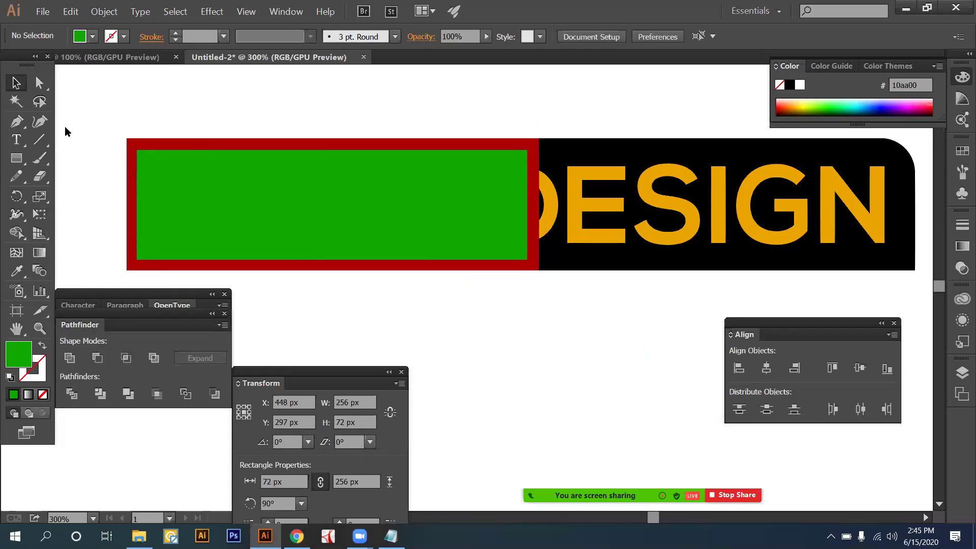
pyautogui.moveTo(144, 153); pyautogui.dragTo(144, 155)
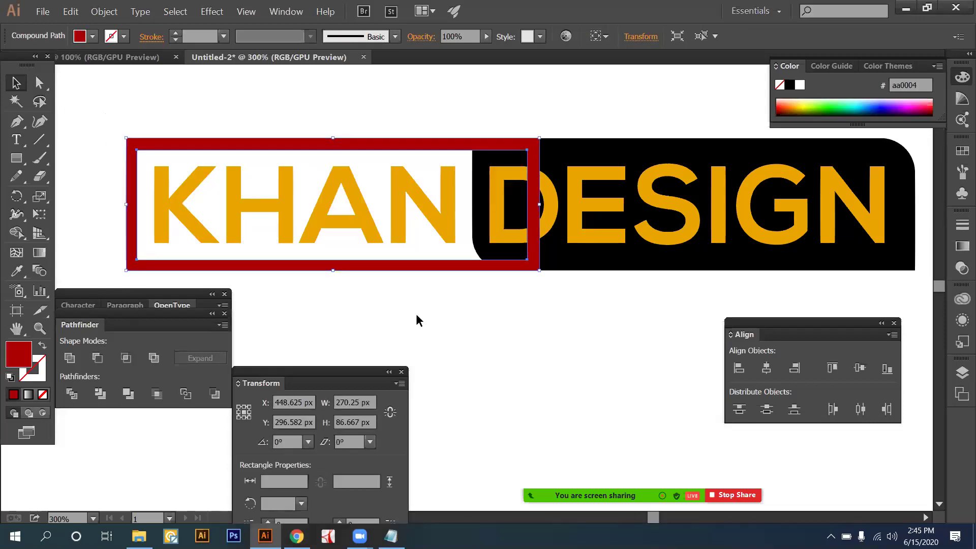
pyautogui.click(416, 315)
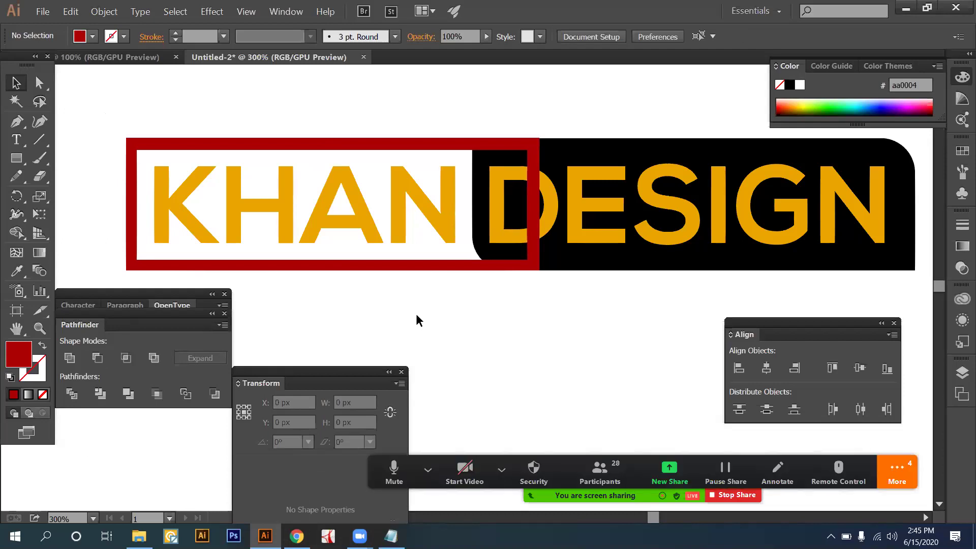
# Send the dark red KHAN frame to the back, behind the lettering and the black block.
pyautogui.click(462, 266)
pyautogui.press('a')
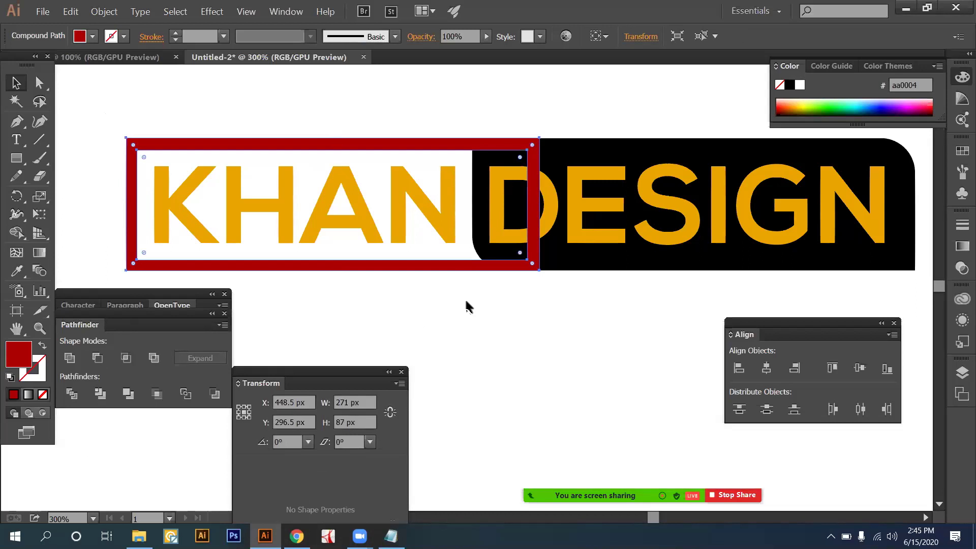
pyautogui.press('v')
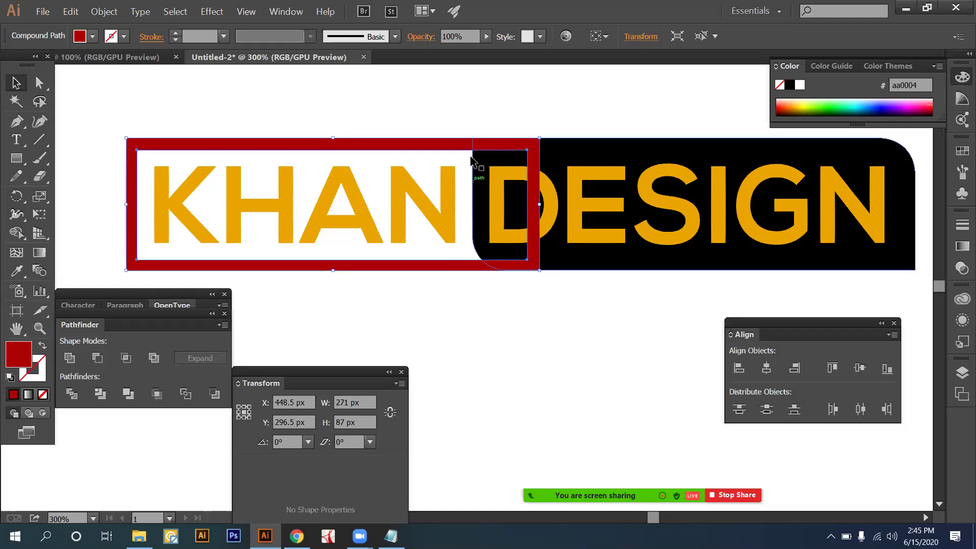
pyautogui.rightClick(450, 264)
pyautogui.moveTo(498, 355)
pyautogui.click(655, 393)
pyautogui.click(562, 332)
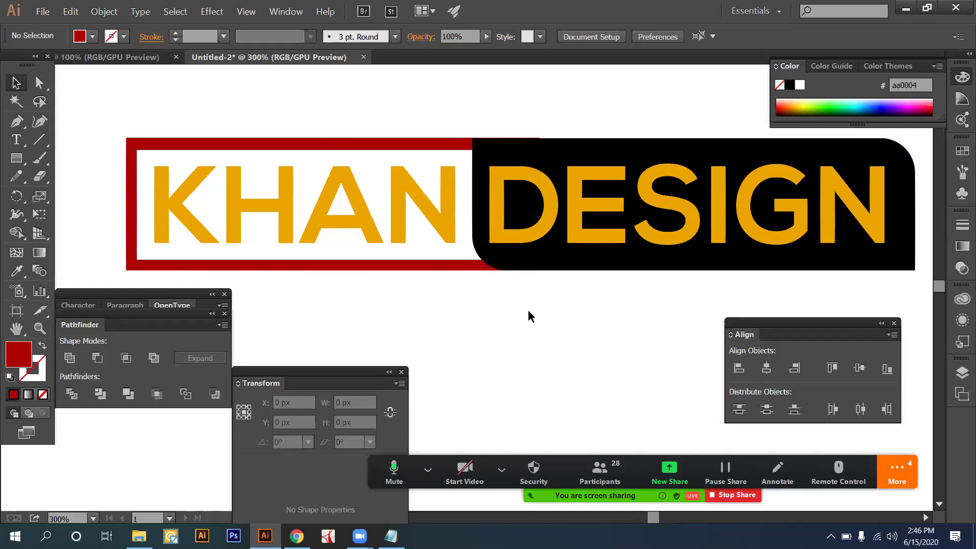
# Offset the path of the black DESIGN block outward by 5 px with mitered joins, previewing the change.
pyautogui.hotkey('ctrl', '+')
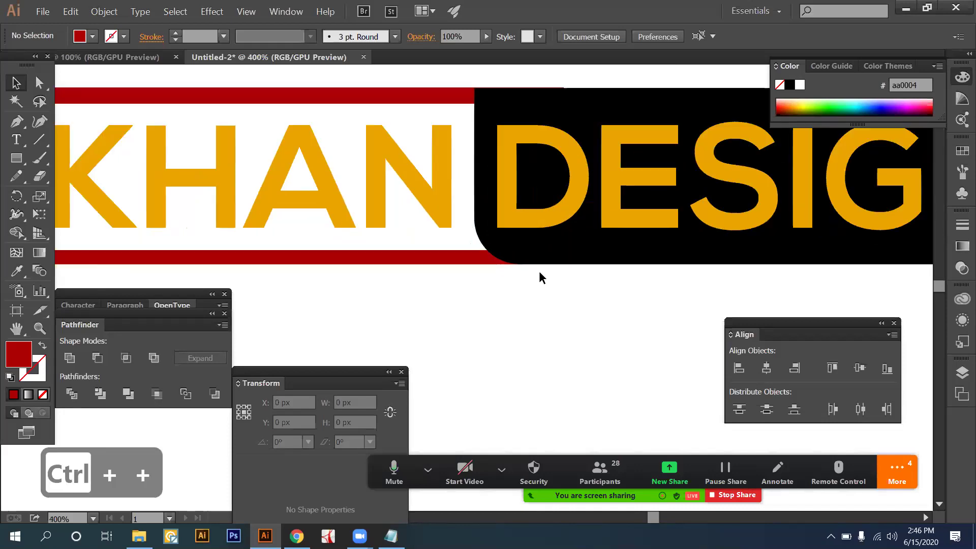
pyautogui.click(578, 259)
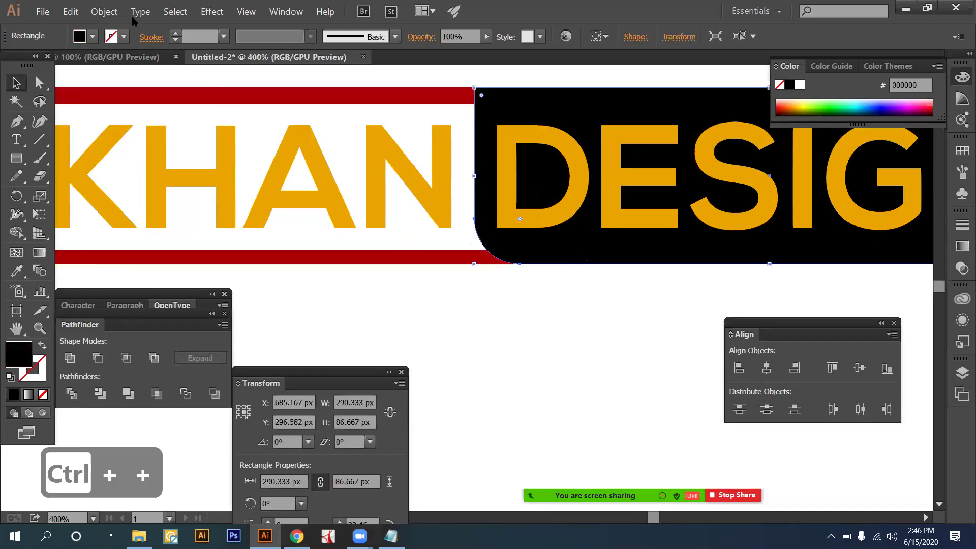
pyautogui.click(116, 18)
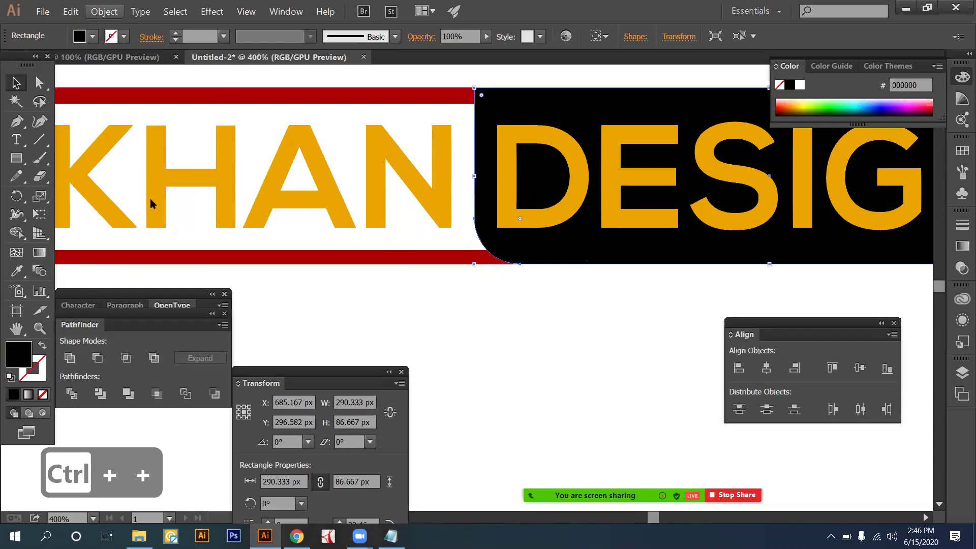
pyautogui.moveTo(149, 239)
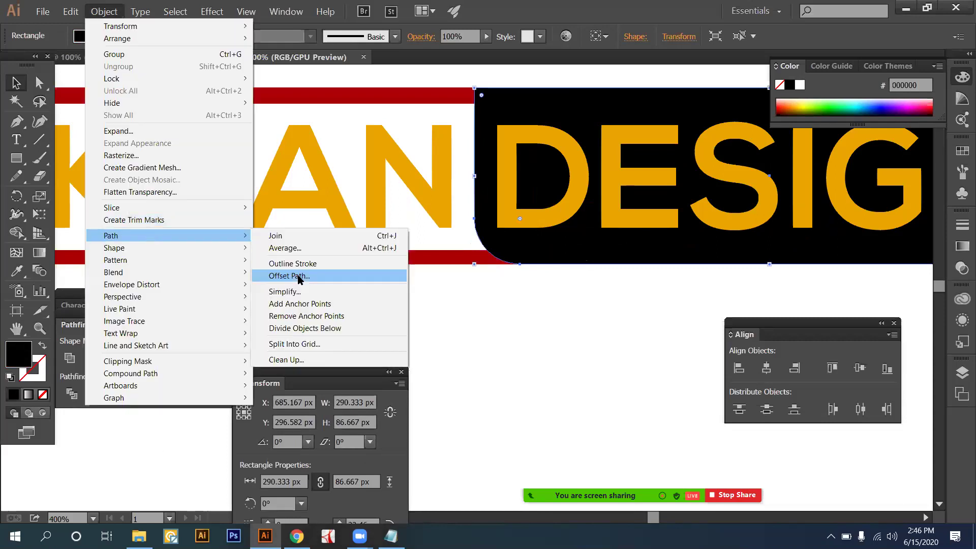
pyautogui.click(297, 275)
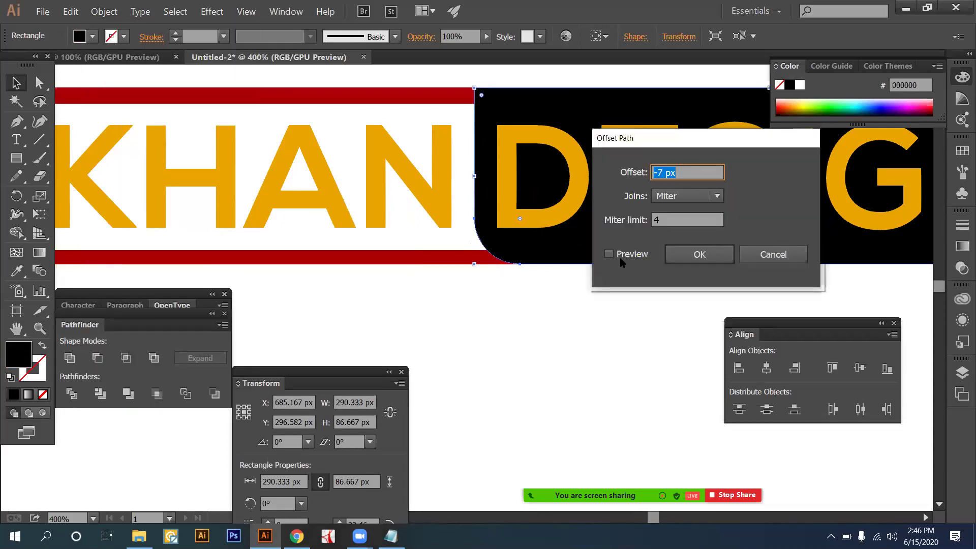
pyautogui.click(609, 254)
pyautogui.click(684, 172)
pyautogui.press('Up')
pyautogui.press('Up')
pyautogui.press('Up')
pyautogui.press('Up')
pyautogui.press('Up')
pyautogui.press('Up')
pyautogui.press('Up')
pyautogui.press('Up')
pyautogui.press('Up')
pyautogui.press('Up')
pyautogui.press('Up')
pyautogui.press('Up')
pyautogui.press('Up')
pyautogui.press('Up')
pyautogui.press('Up')
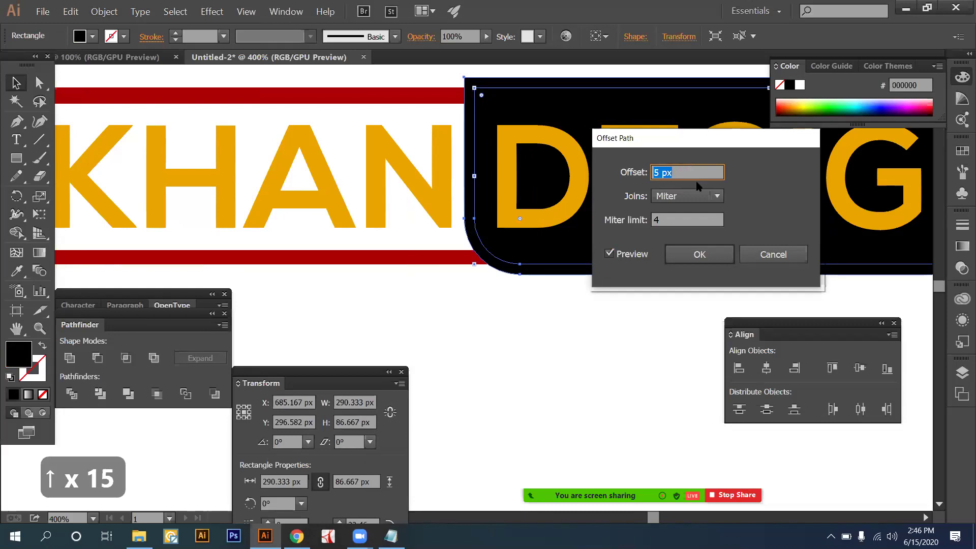
pyautogui.click(700, 254)
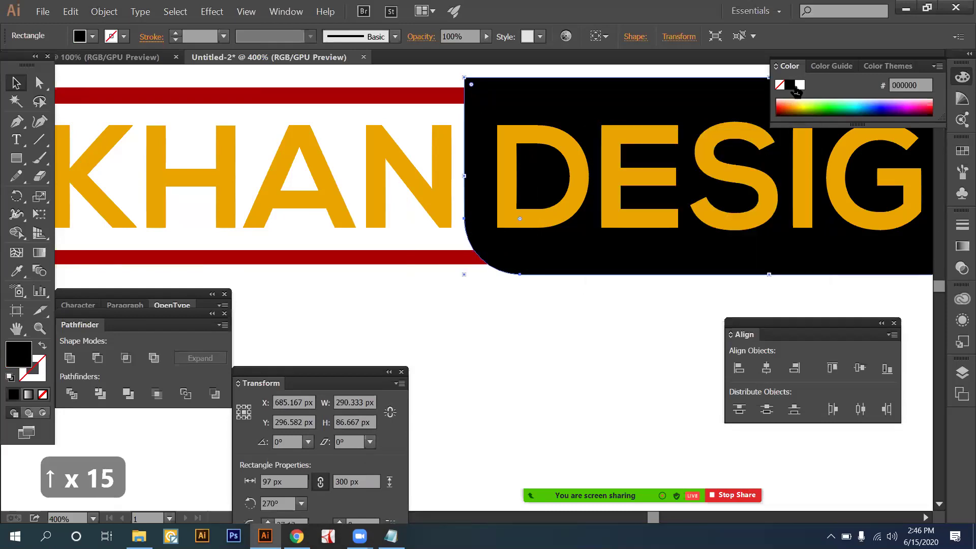
# Fill the offset shape behind the black DESIGN block with white and deselect it.
pyautogui.click(800, 84)
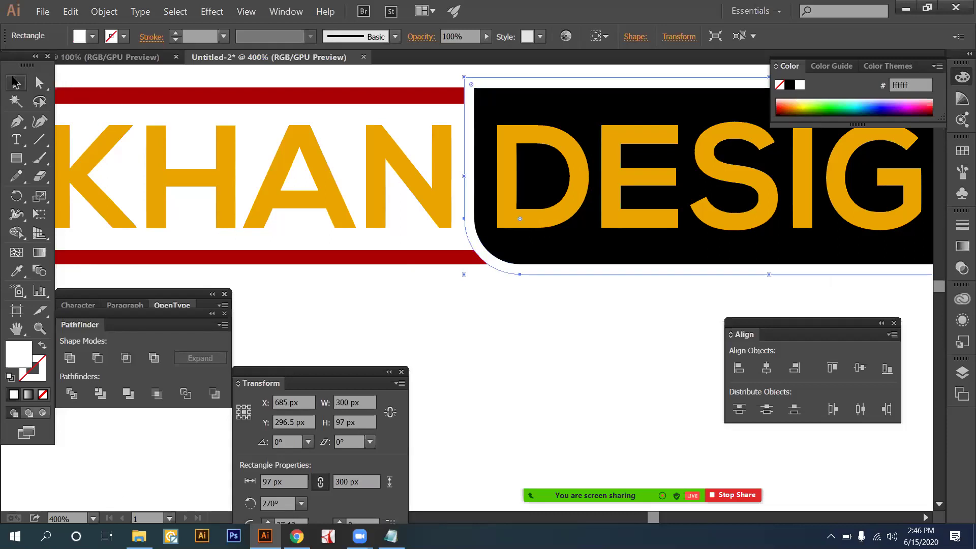
pyautogui.click(497, 324)
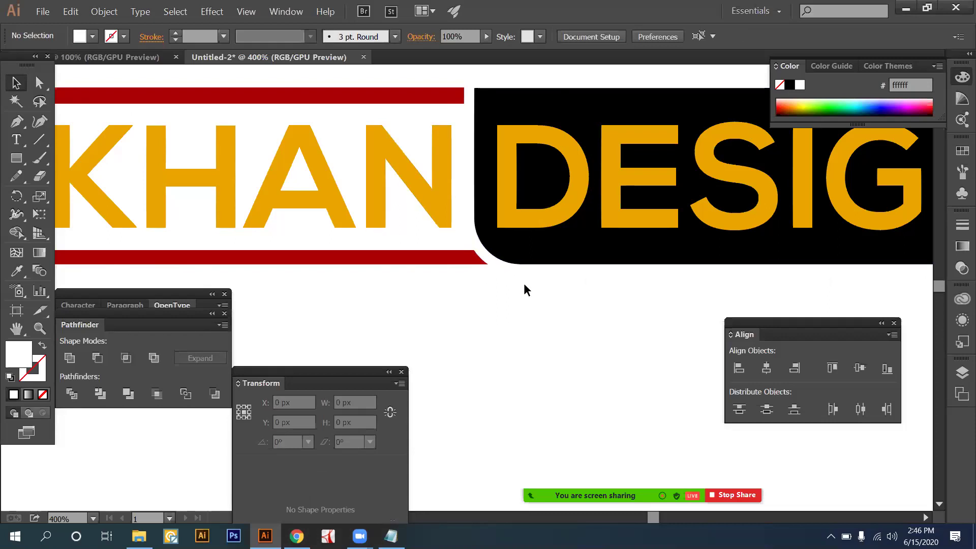
pyautogui.click(536, 274)
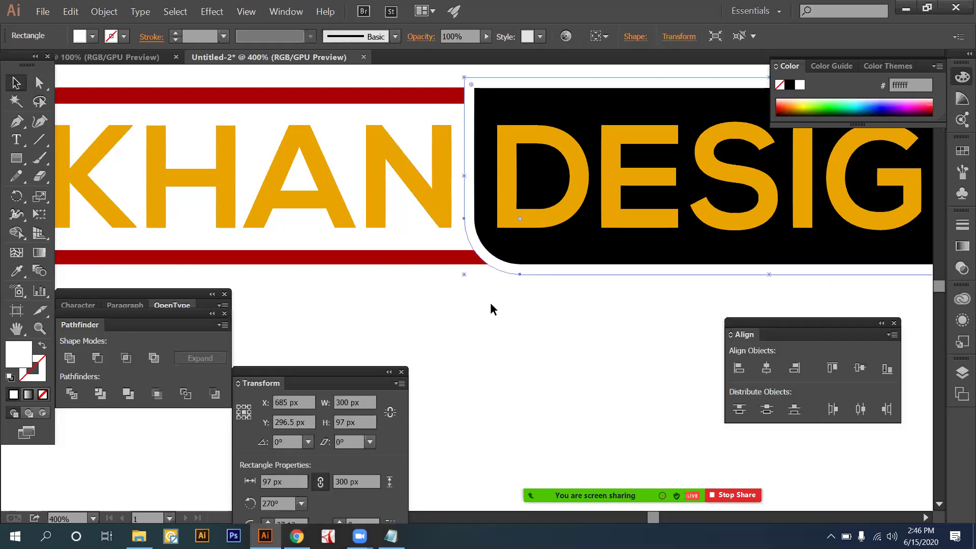
pyautogui.hotkey('ctrl', '-')
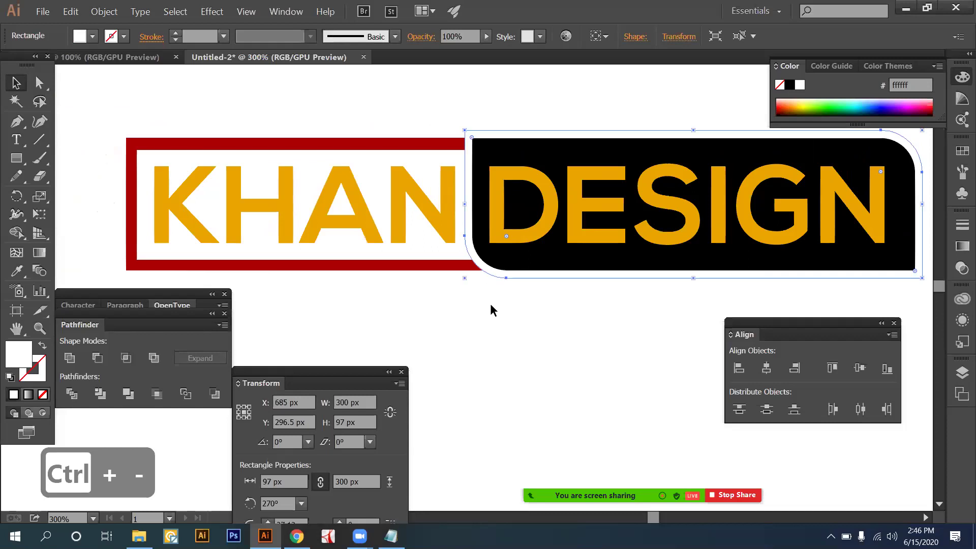
pyautogui.press('space')
pyautogui.moveTo(494, 309); pyautogui.dragTo(445, 291)
pyautogui.click(448, 299)
pyautogui.hotkey('ctrl', '-')
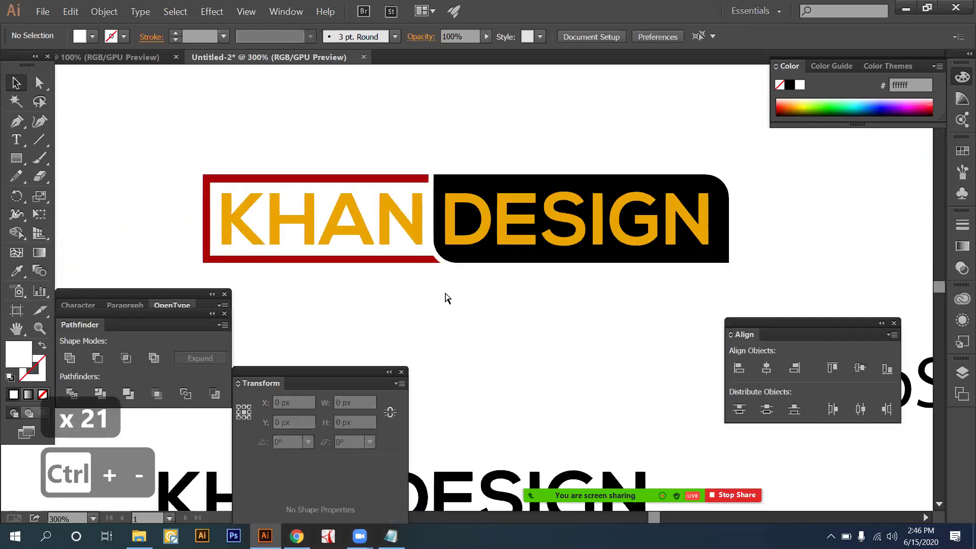
pyautogui.hotkey('ctrl', '-')
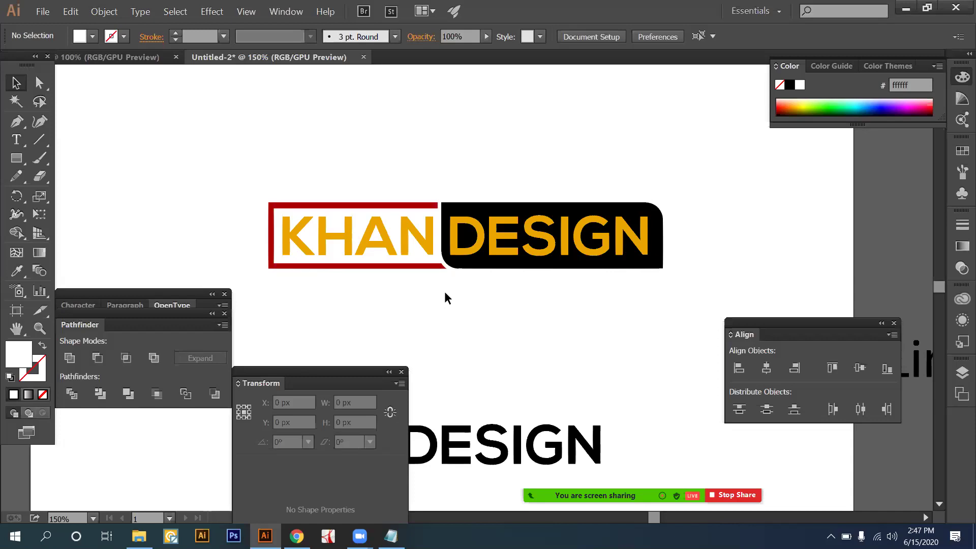
pyautogui.hotkey('ctrl', '+')
pyautogui.hotkey('ctrl', '+')
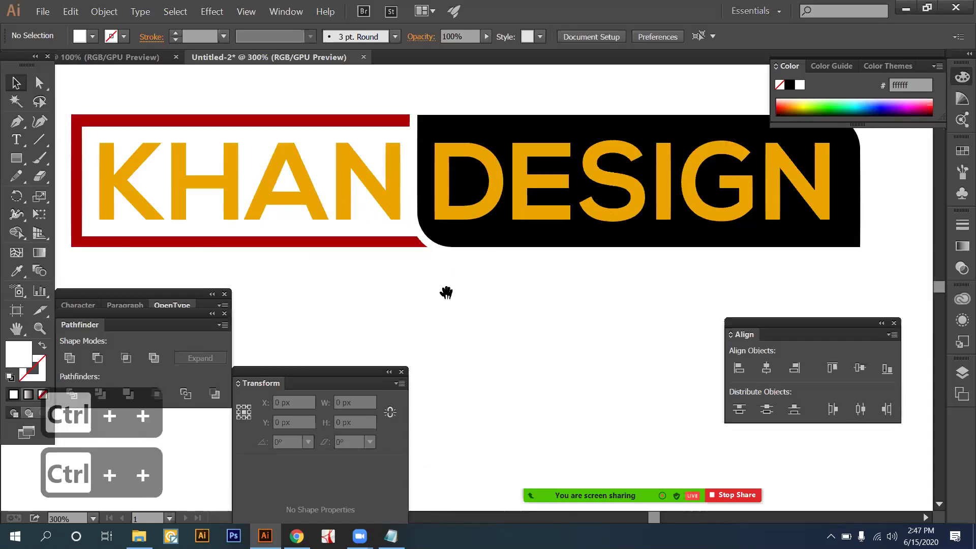
pyautogui.hscroll(16, 486, 276)
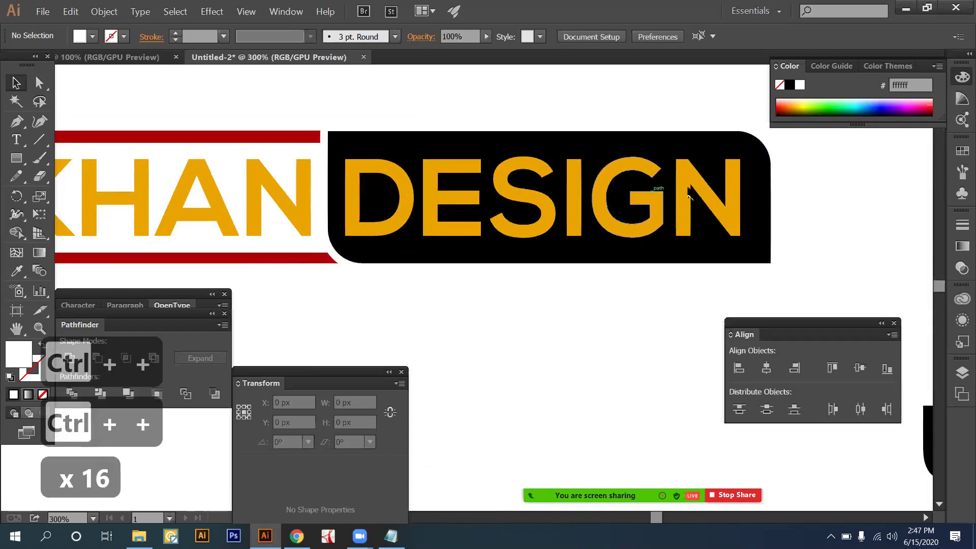
pyautogui.click(573, 177)
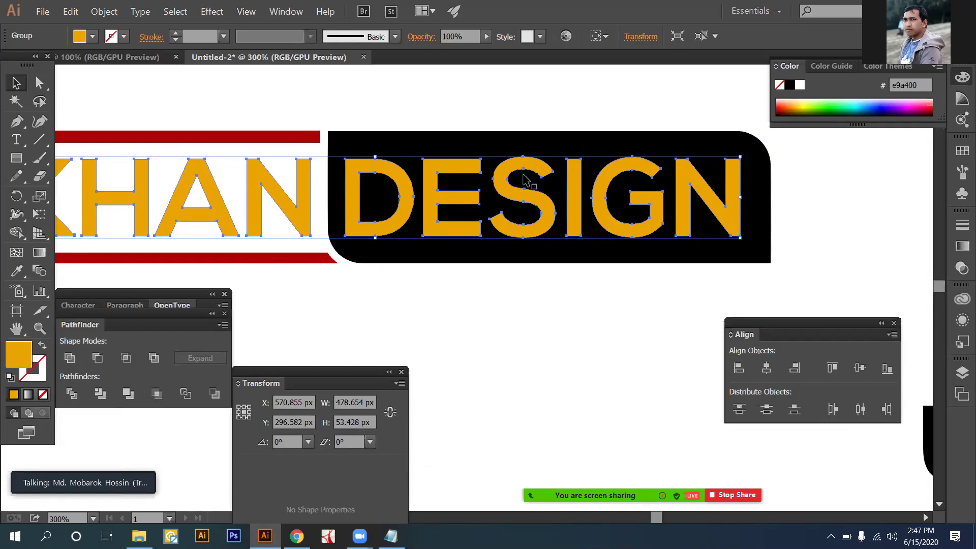
pyautogui.click(486, 308)
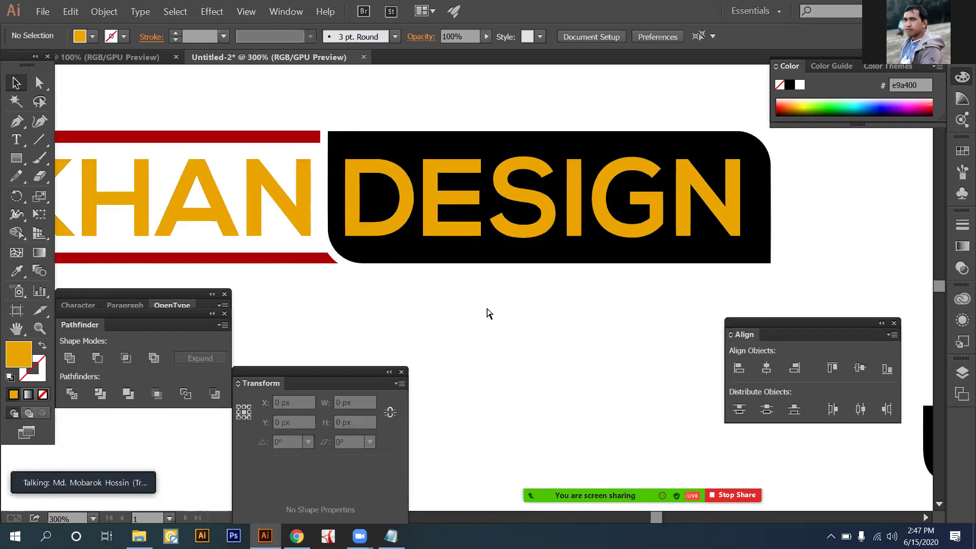
# Group all parts of the KHAN DESIGN logo and place a copy of the group above the original.
pyautogui.hotkey('ctrl', '-')
pyautogui.hotkey('ctrl', '-')
pyautogui.hotkey('ctrl', '-')
pyautogui.moveTo(355, 243); pyautogui.dragTo(336, 240)
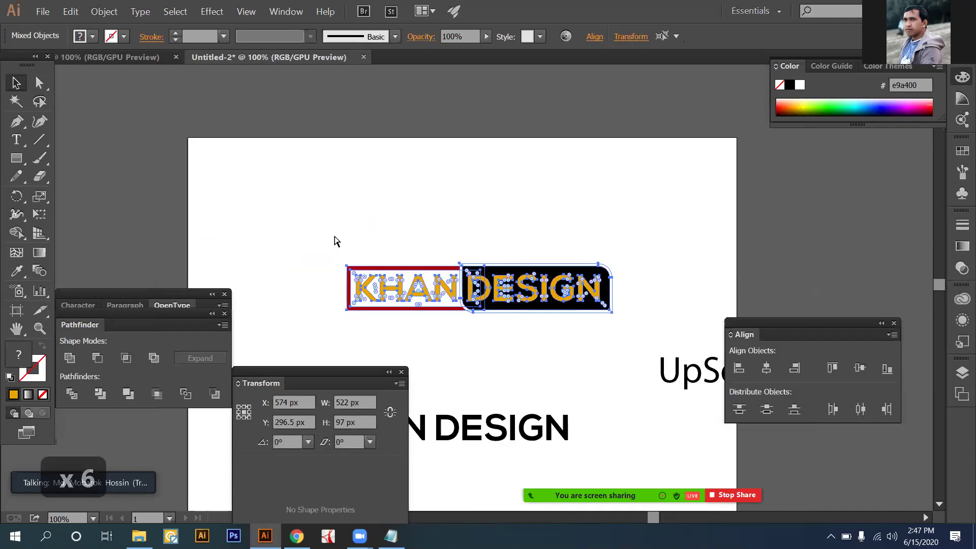
pyautogui.hotkey('ctrl', 'g')
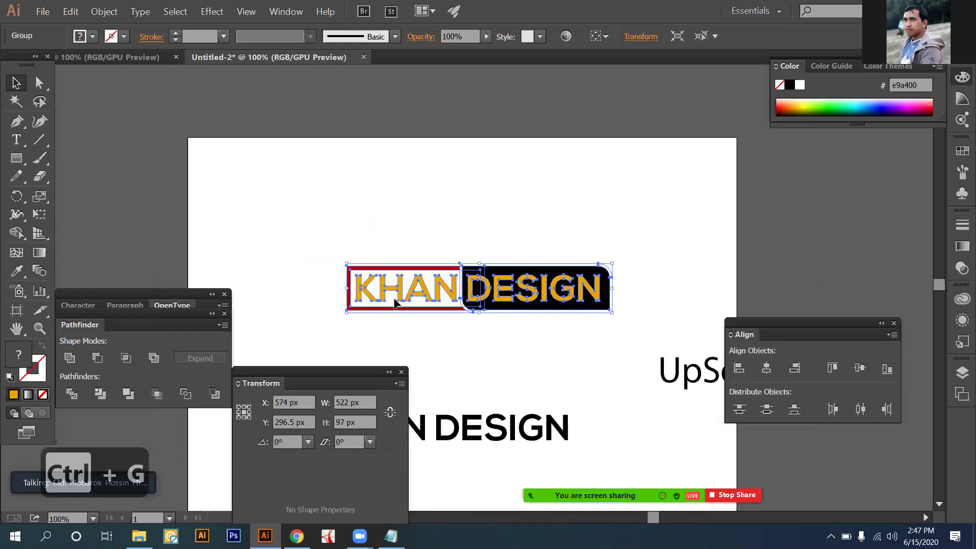
pyautogui.moveTo(405, 278); pyautogui.dragTo(419, 180)
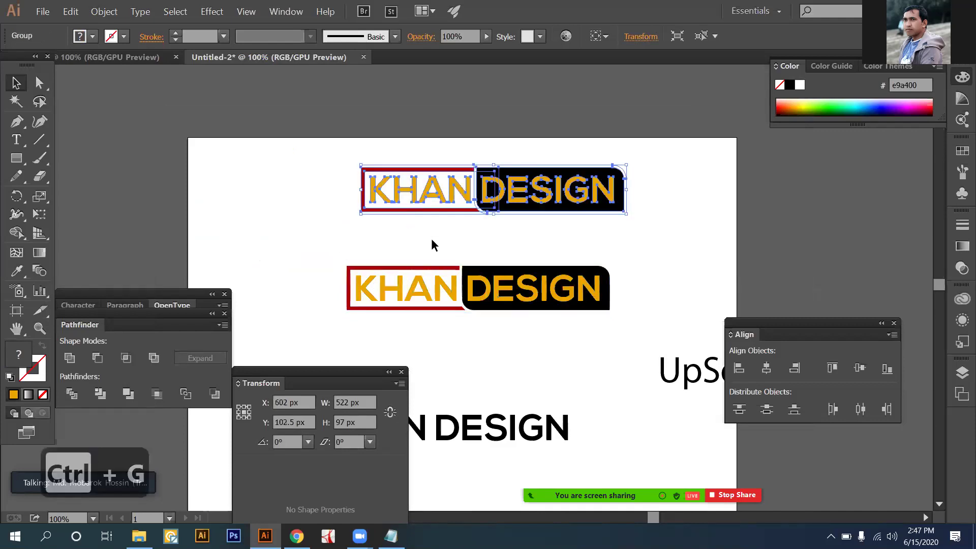
pyautogui.click(433, 244)
# Select only the DESIGN letters in the upper logo copy and fill them with white.
pyautogui.hotkey('ctrl', '+')
pyautogui.hotkey('ctrl', '+')
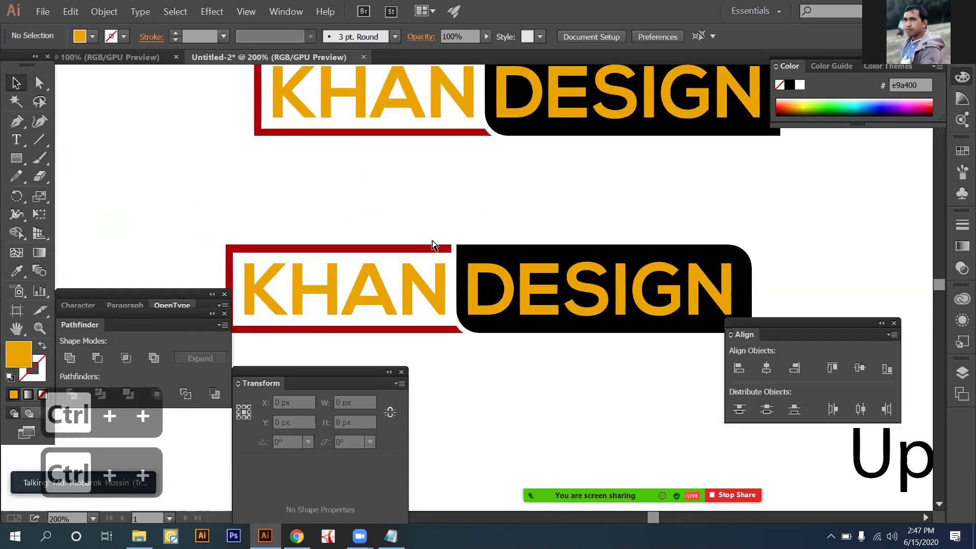
pyautogui.hotkey('ctrl', '+')
pyautogui.scroll(3, 484, 218)
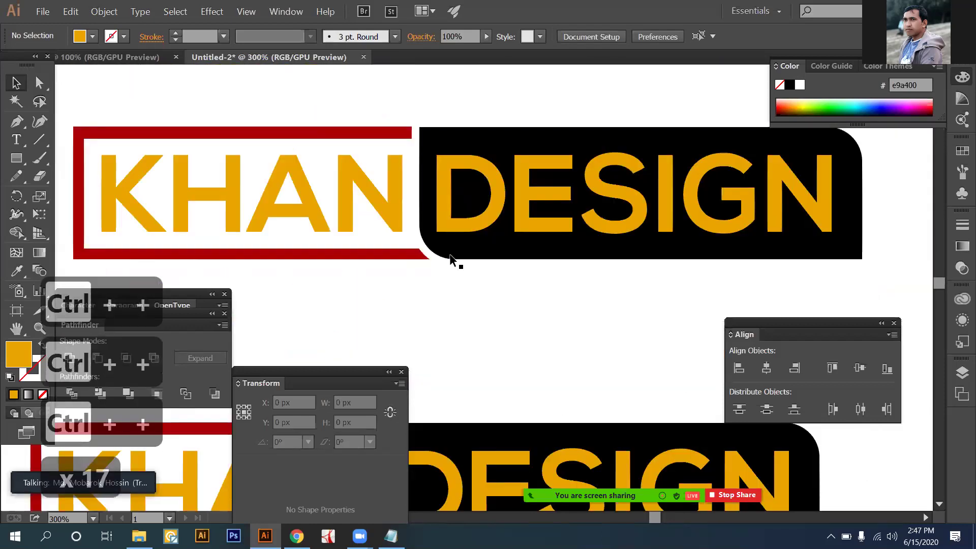
pyautogui.click(529, 203)
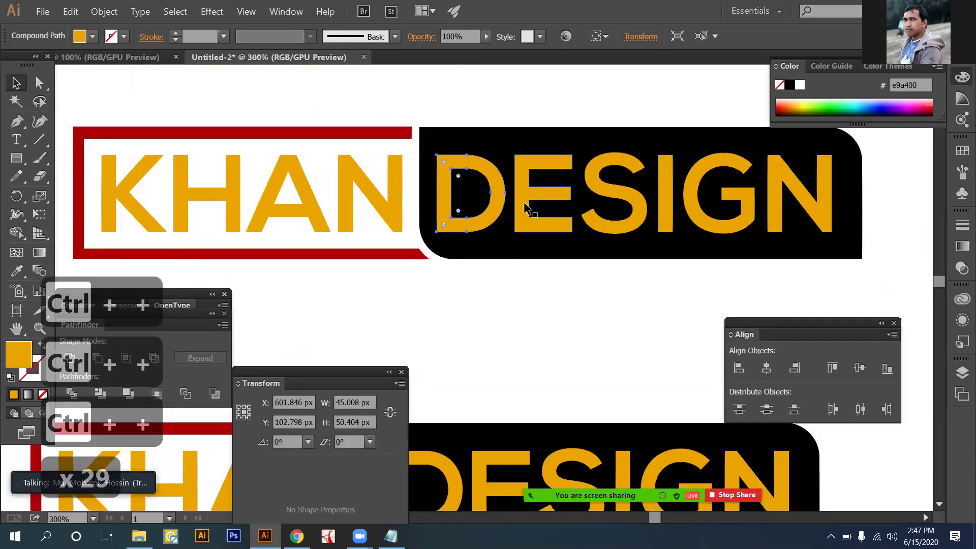
pyautogui.keyDown('shift'); pyautogui.click(615, 193); pyautogui.keyUp('shift')
pyautogui.keyDown('shift'); pyautogui.click(666, 193); pyautogui.keyUp('shift')
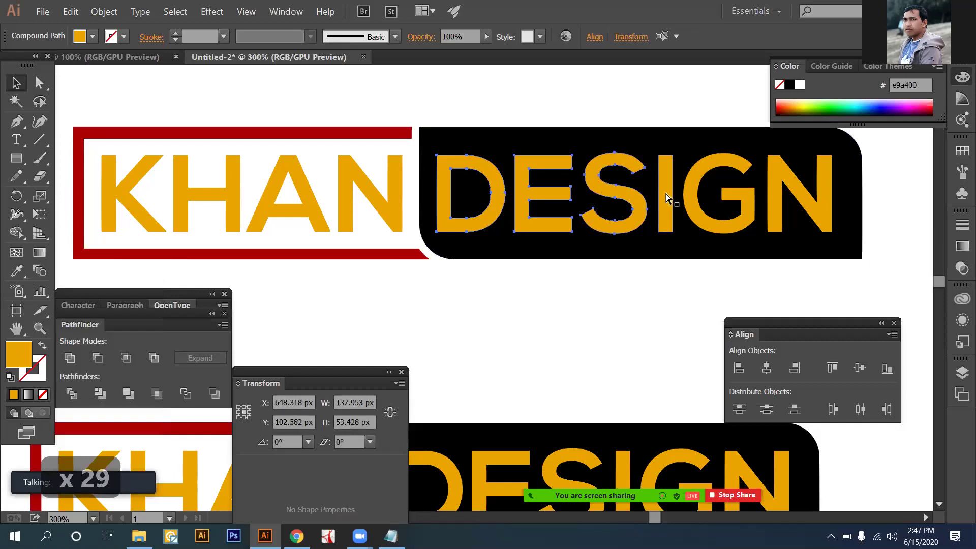
pyautogui.keyDown('shift'); pyautogui.click(691, 198); pyautogui.keyUp('shift')
pyautogui.keyDown('shift'); pyautogui.click(773, 201); pyautogui.keyUp('shift')
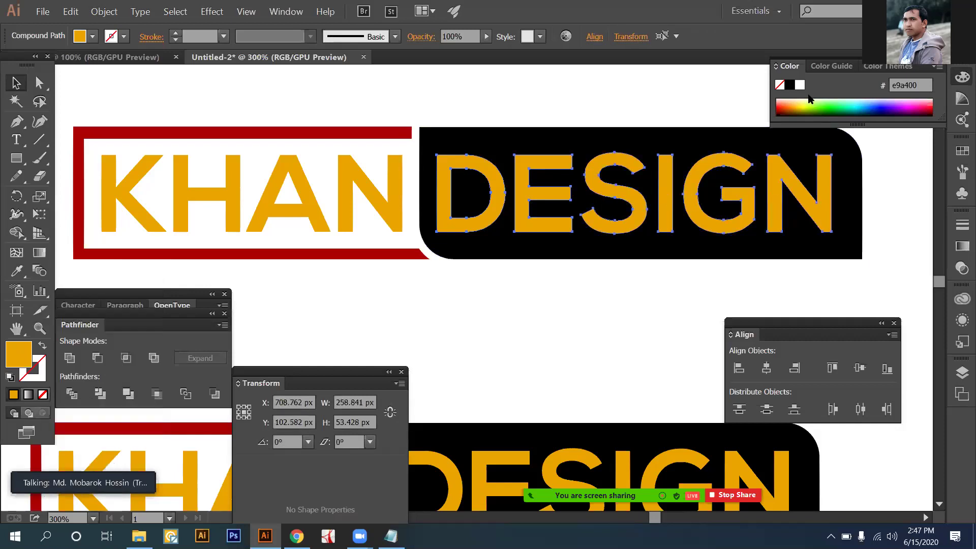
pyautogui.click(800, 84)
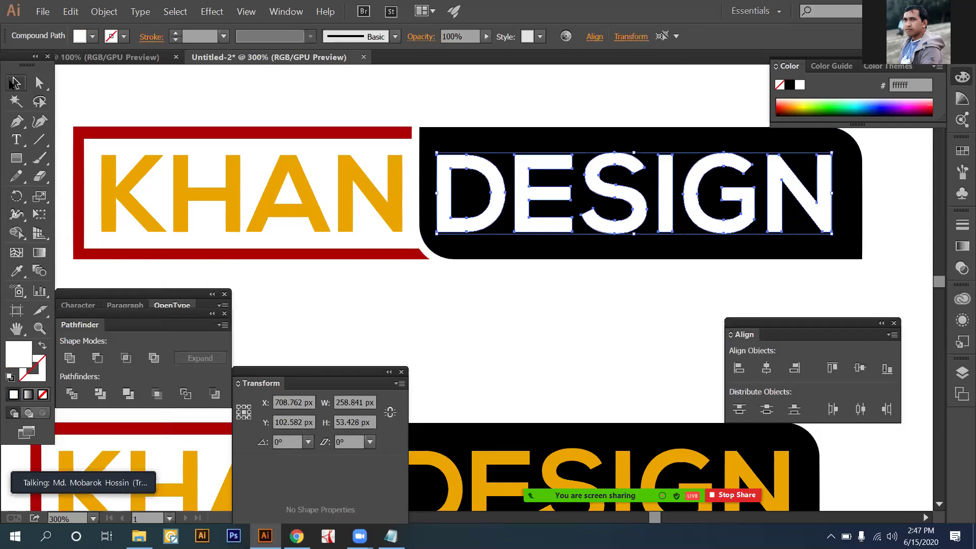
pyautogui.click(141, 83)
pyautogui.hscroll(-3, 268, 125)
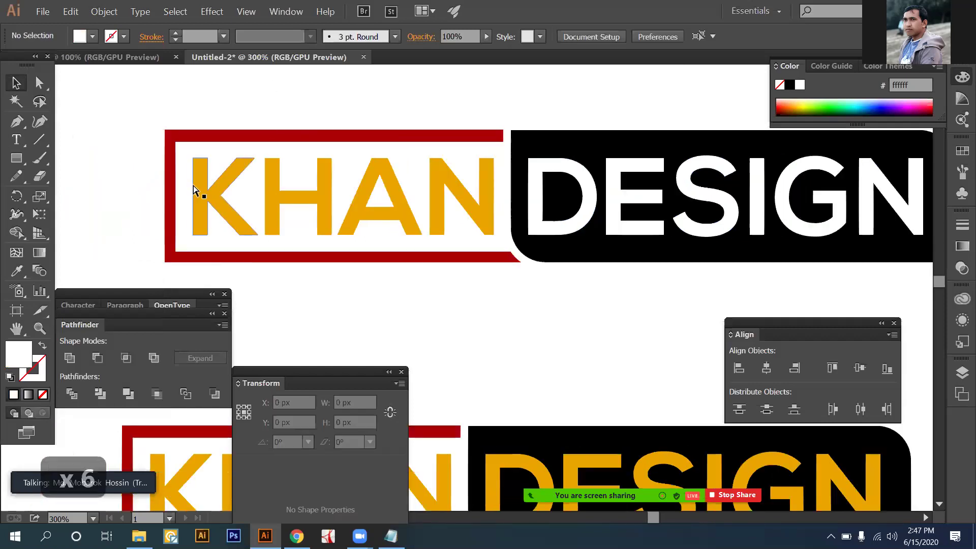
pyautogui.moveTo(183, 181); pyautogui.dragTo(511, 200)
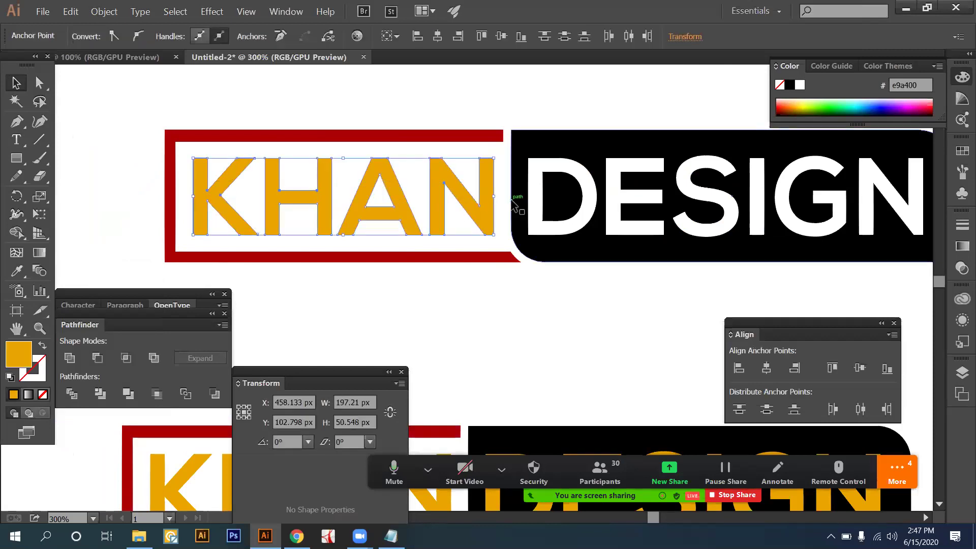
pyautogui.click(465, 117)
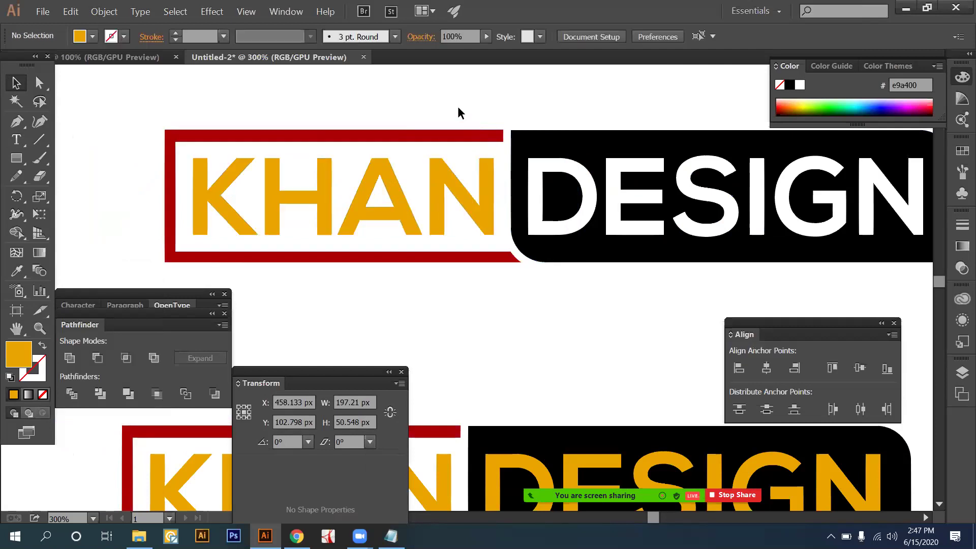
# Recolor the frame around KHAN in the upper copy by sampling the black of the DESIGN block, and deselect it.
pyautogui.click(416, 137)
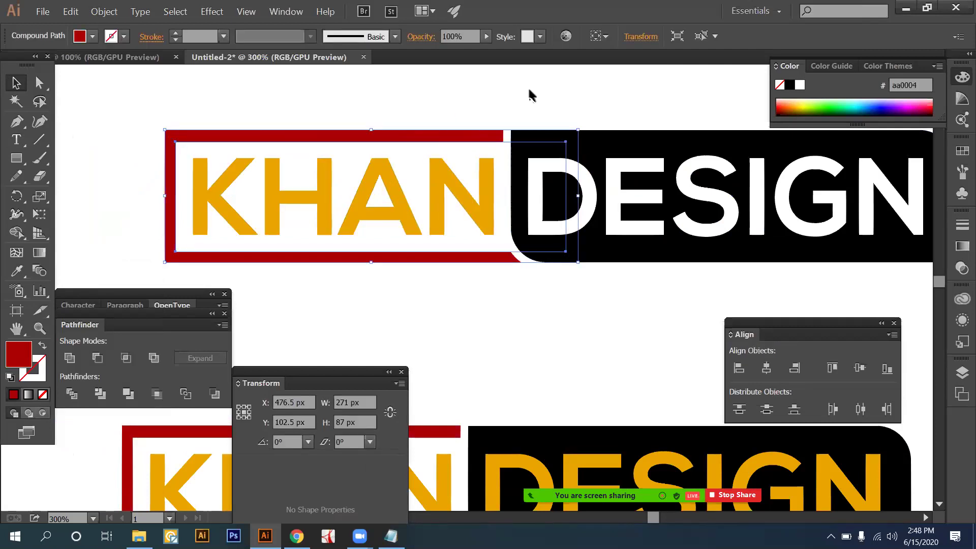
pyautogui.press('i')
pyautogui.click(600, 140)
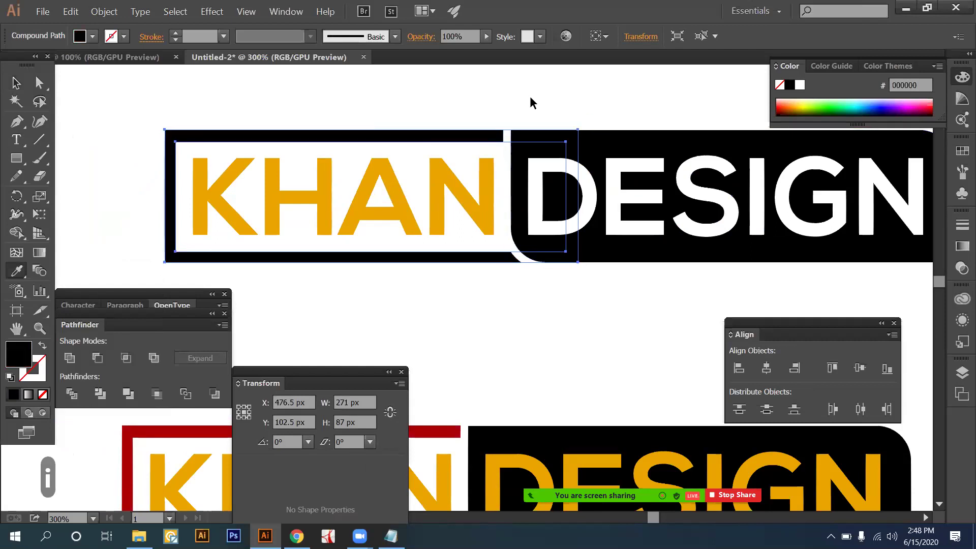
pyautogui.press('v')
pyautogui.click(532, 91)
pyautogui.hotkey('ctrl', '-')
pyautogui.hotkey('ctrl', '-')
pyautogui.hotkey('ctrl', '-')
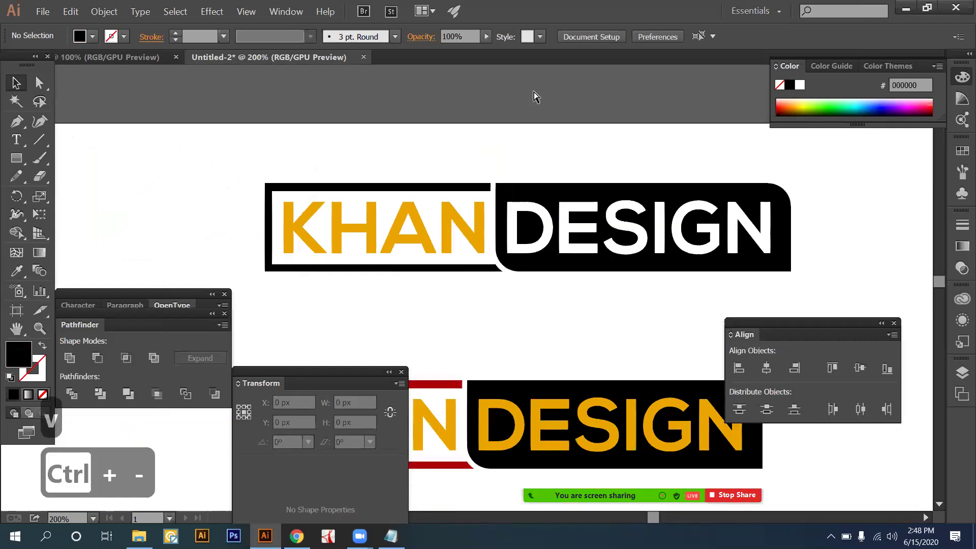
# Compare the recolored KHAN DESIGN logo copy with the original logo below it.
pyautogui.press('space')
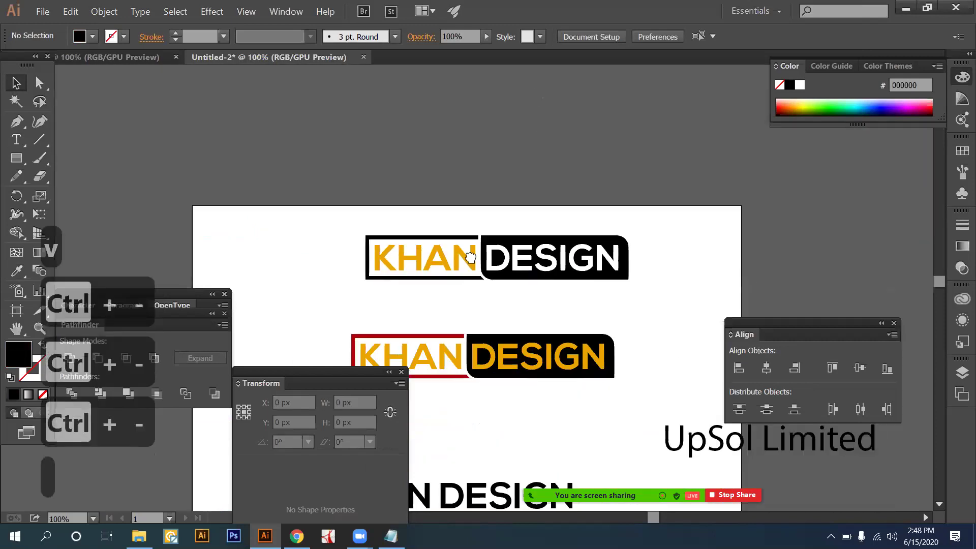
pyautogui.moveTo(474, 314); pyautogui.dragTo(481, 243)
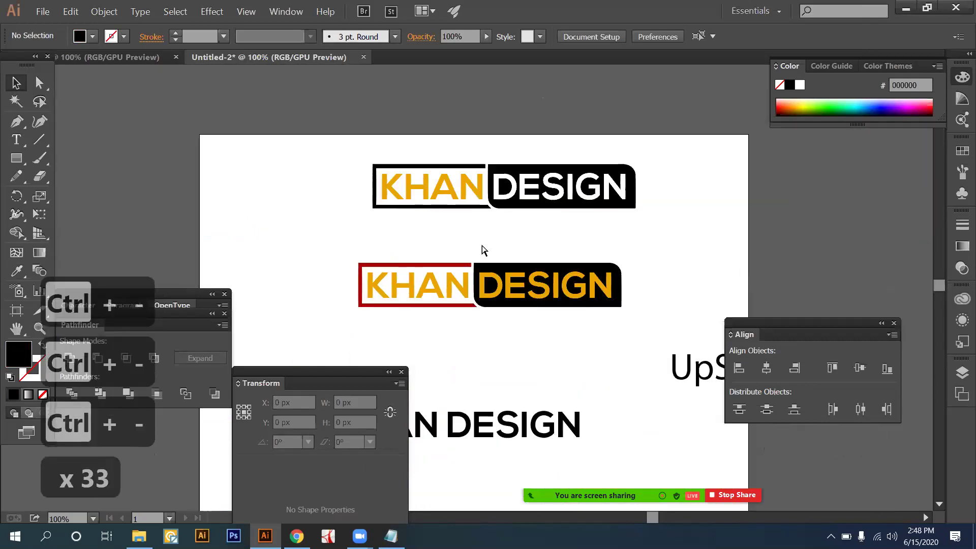
pyautogui.hotkey('ctrl', '+')
pyautogui.hotkey('ctrl', '+')
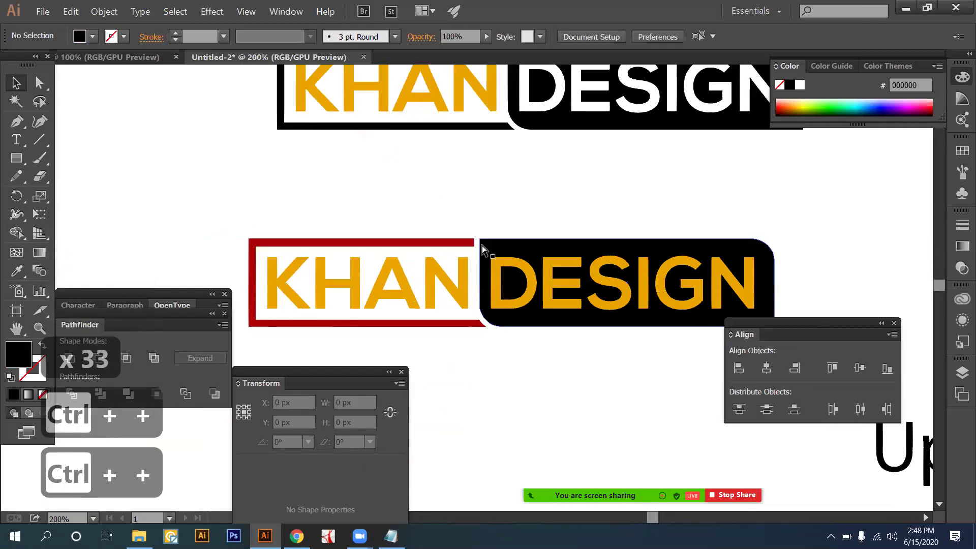
pyautogui.press('space')
pyautogui.moveTo(483, 202); pyautogui.dragTo(480, 252)
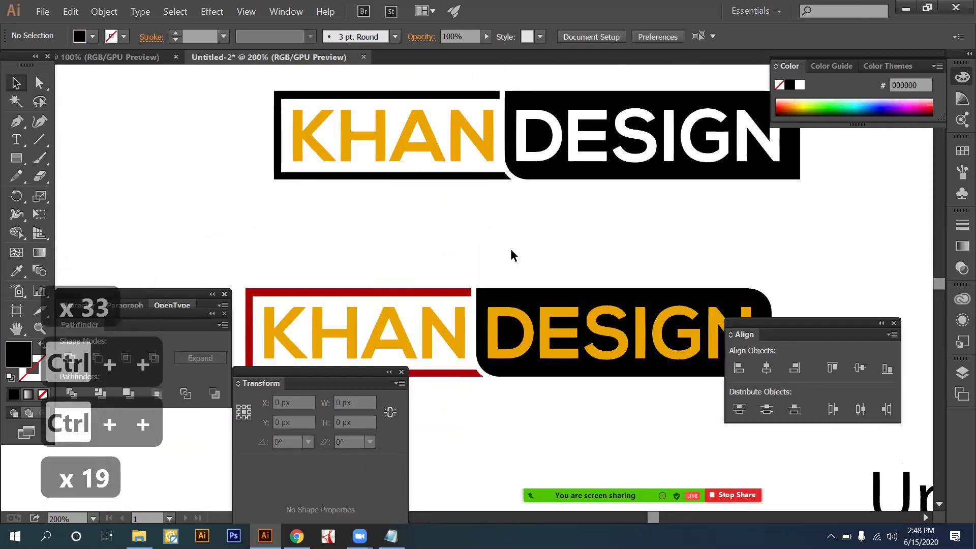
pyautogui.moveTo(525, 194); pyautogui.dragTo(501, 246)
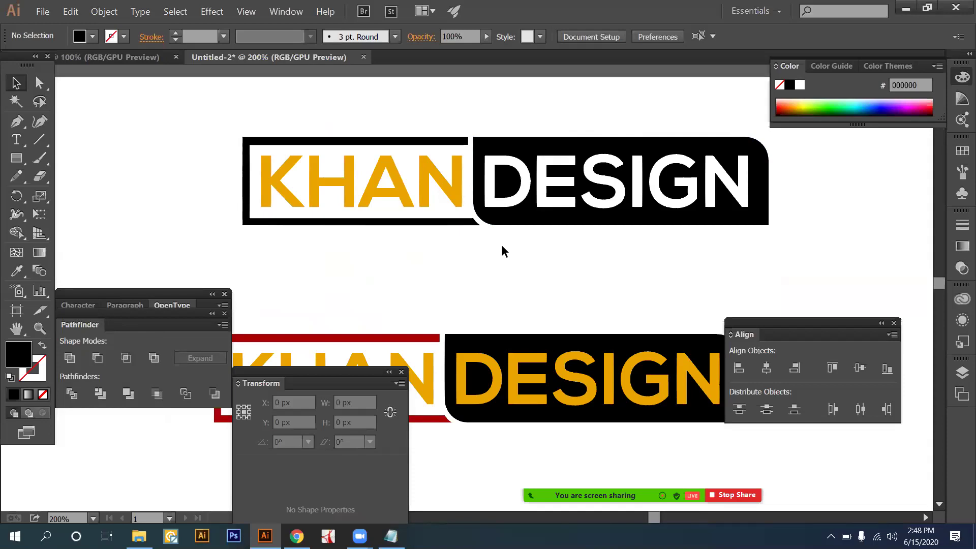
pyautogui.press('space')
pyautogui.moveTo(497, 283); pyautogui.dragTo(495, 178)
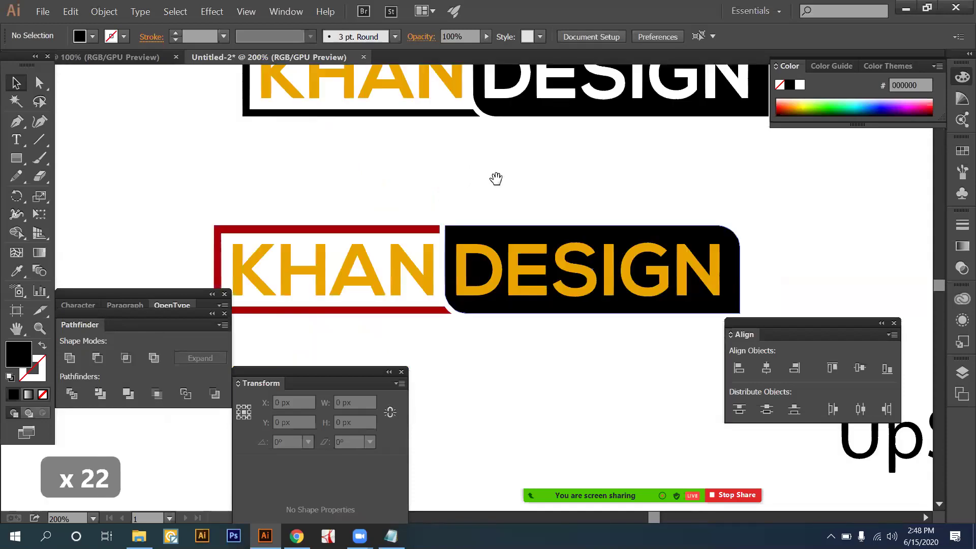
pyautogui.moveTo(519, 213); pyautogui.dragTo(512, 185)
# Subtract the white offset shape from the red frame around KHAN in the lower logo, and deselect the result.
pyautogui.click(482, 177)
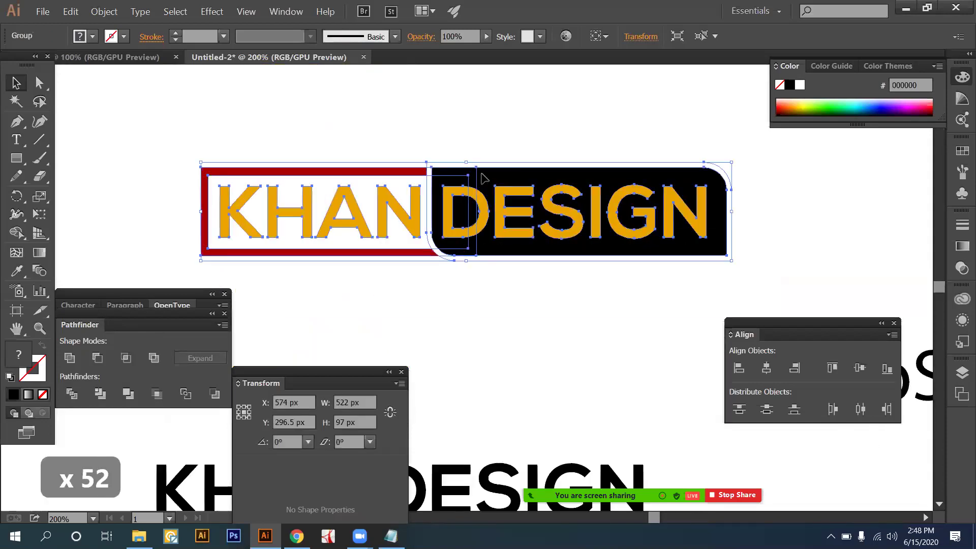
pyautogui.hotkey('ctrl', '+')
pyautogui.hotkey('ctrl', '+')
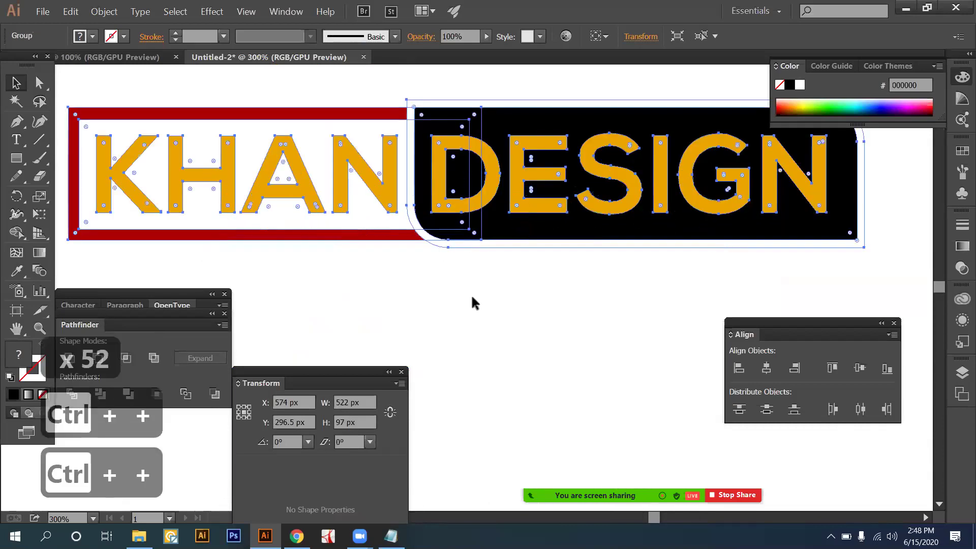
pyautogui.press('space')
pyautogui.moveTo(454, 347); pyautogui.dragTo(475, 400)
pyautogui.click(436, 98)
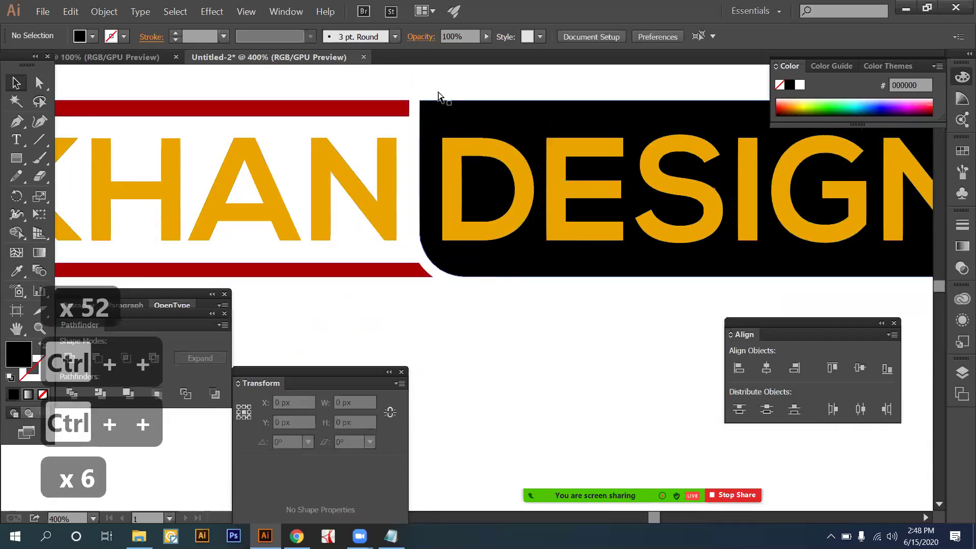
pyautogui.click(422, 102)
pyautogui.keyDown('shift'); pyautogui.click(379, 270); pyautogui.keyUp('shift')
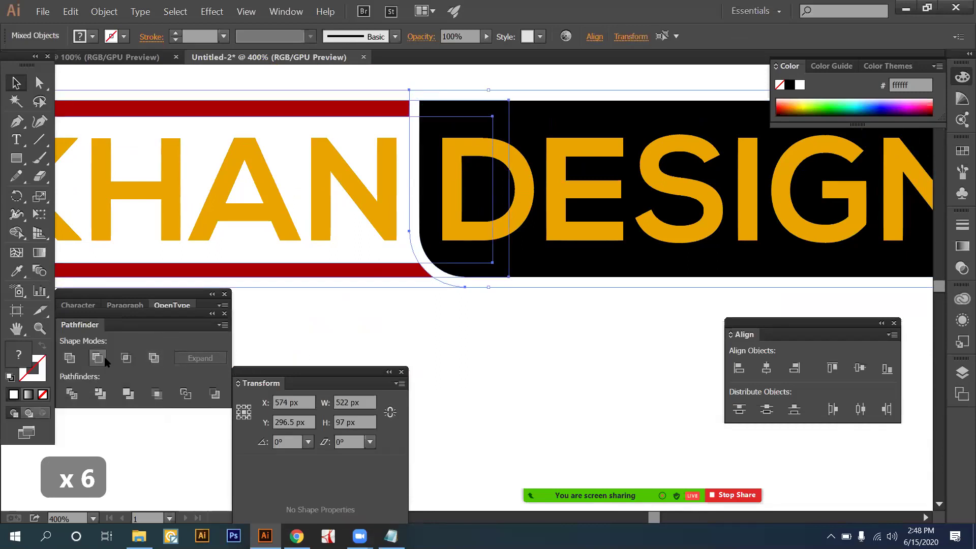
pyautogui.click(511, 343)
pyautogui.click(397, 105)
pyautogui.keyDown('shift'); pyautogui.click(427, 192); pyautogui.keyUp('shift')
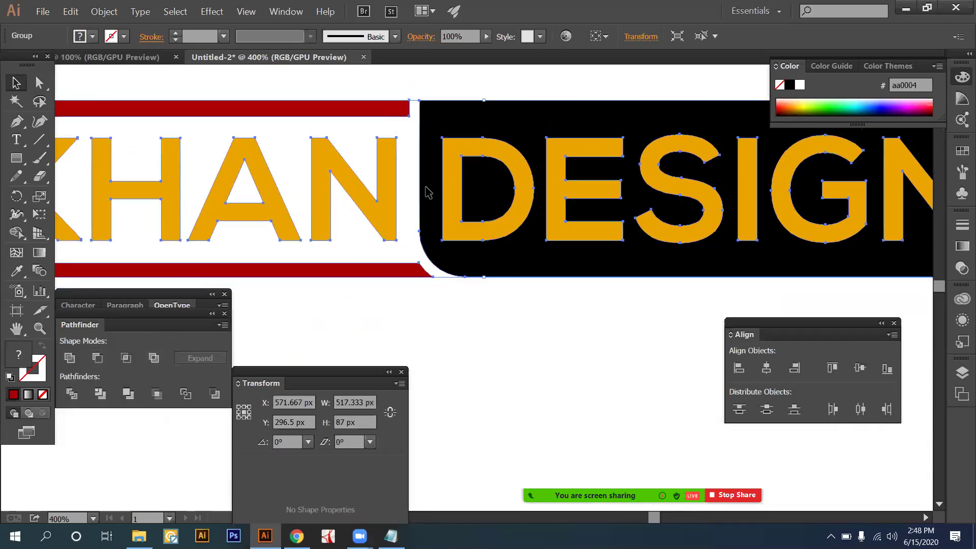
pyautogui.click(496, 327)
pyautogui.hotkey('ctrl', '-')
pyautogui.hotkey('ctrl', '-')
pyautogui.hotkey('ctrl', '-')
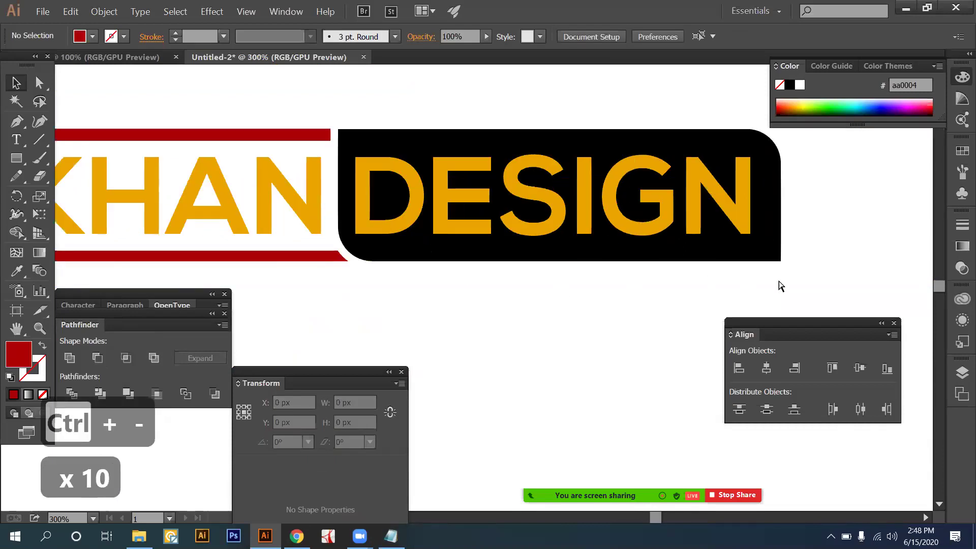
pyautogui.moveTo(805, 281); pyautogui.dragTo(348, 105)
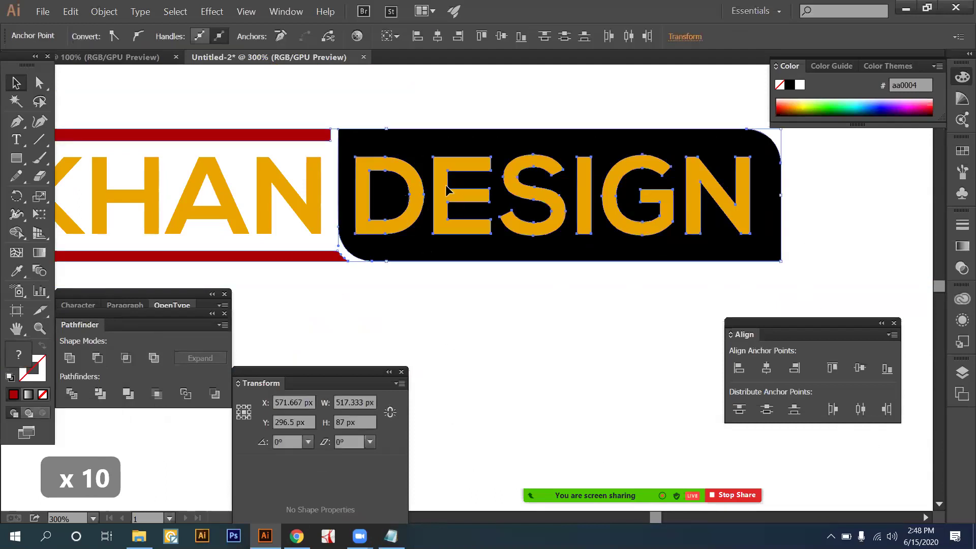
pyautogui.click(453, 264)
pyautogui.moveTo(333, 179); pyautogui.dragTo(782, 216)
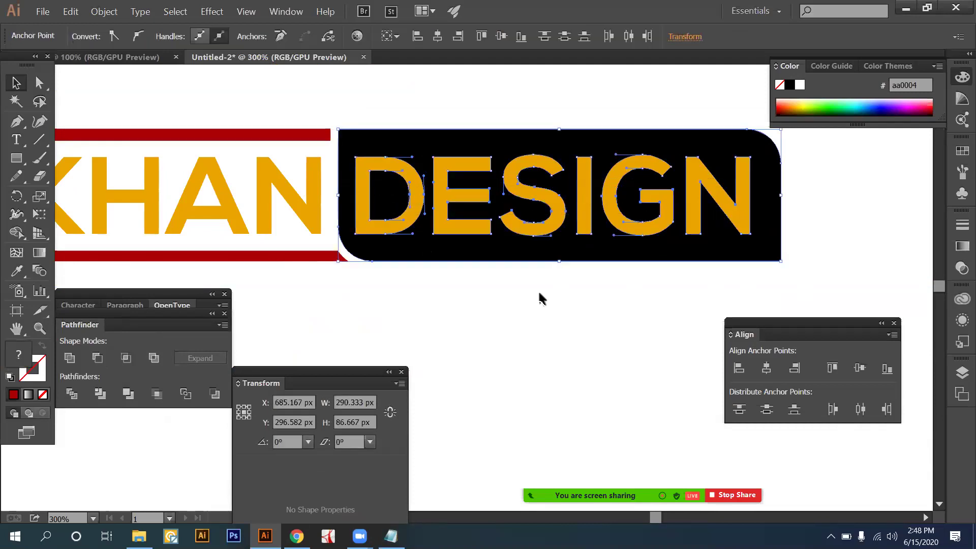
pyautogui.press('v')
pyautogui.click(556, 310)
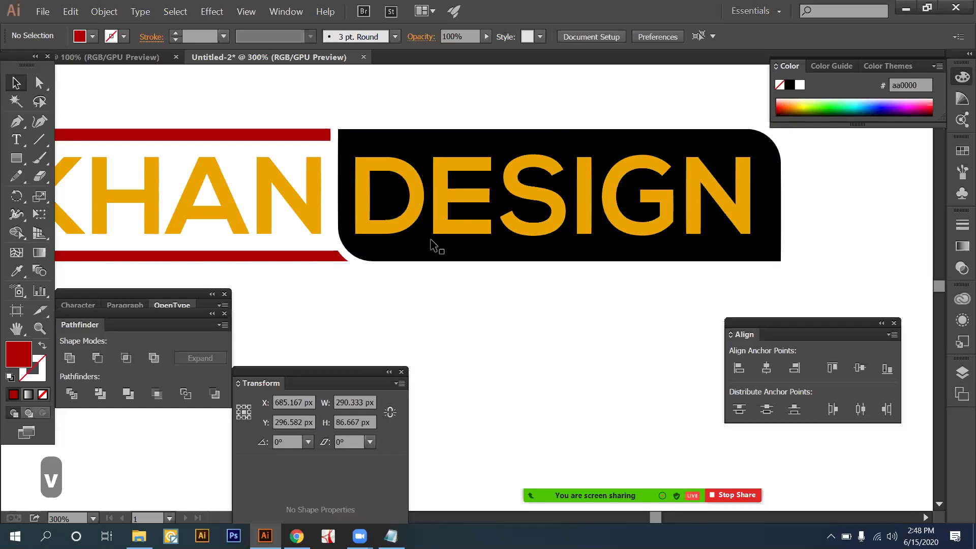
# Ungroup the lower logo and its KHAN DESIGN lettering into separate letters, and deselect them.
pyautogui.click(407, 150)
pyautogui.rightClick(407, 150)
pyautogui.click(448, 209)
pyautogui.click(793, 219)
pyautogui.moveTo(808, 216); pyautogui.dragTo(728, 127)
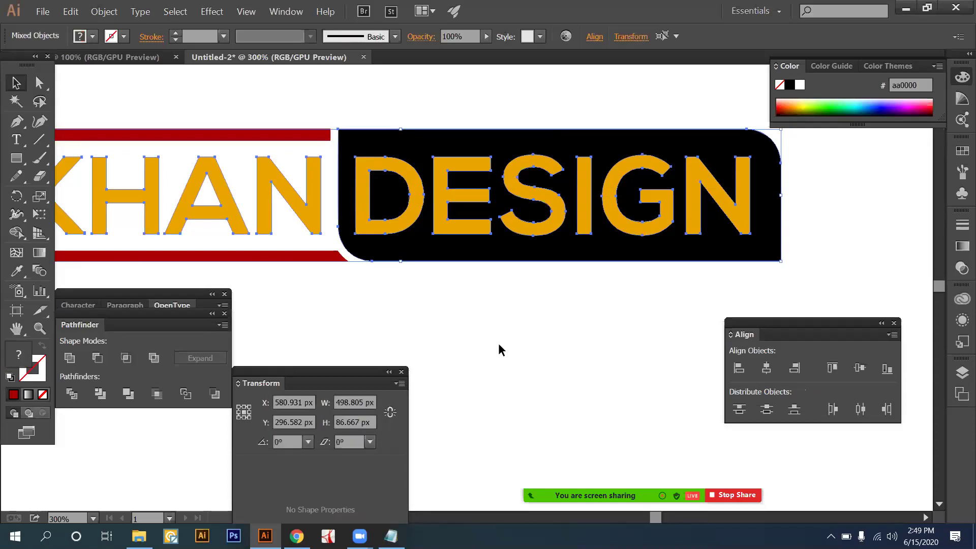
pyautogui.keyDown('shift'); pyautogui.click(415, 240); pyautogui.keyUp('shift')
pyautogui.hotkey('ctrl', 'g')
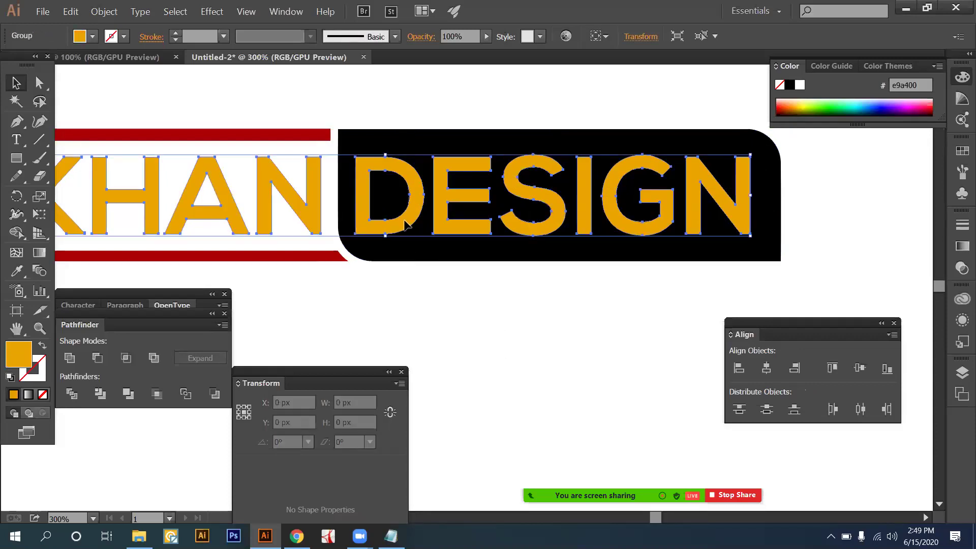
pyautogui.rightClick(443, 276)
pyautogui.click(447, 283)
pyautogui.click(522, 338)
# Cut the DESIGN letters out of the black block behind them with Minus Front, and deselect the result.
pyautogui.moveTo(837, 206); pyautogui.dragTo(341, 152)
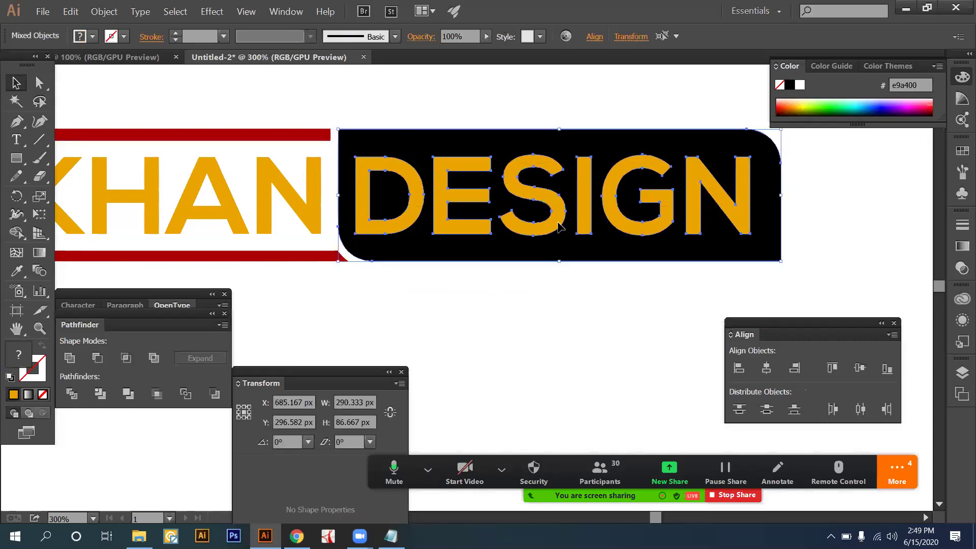
pyautogui.click(98, 359)
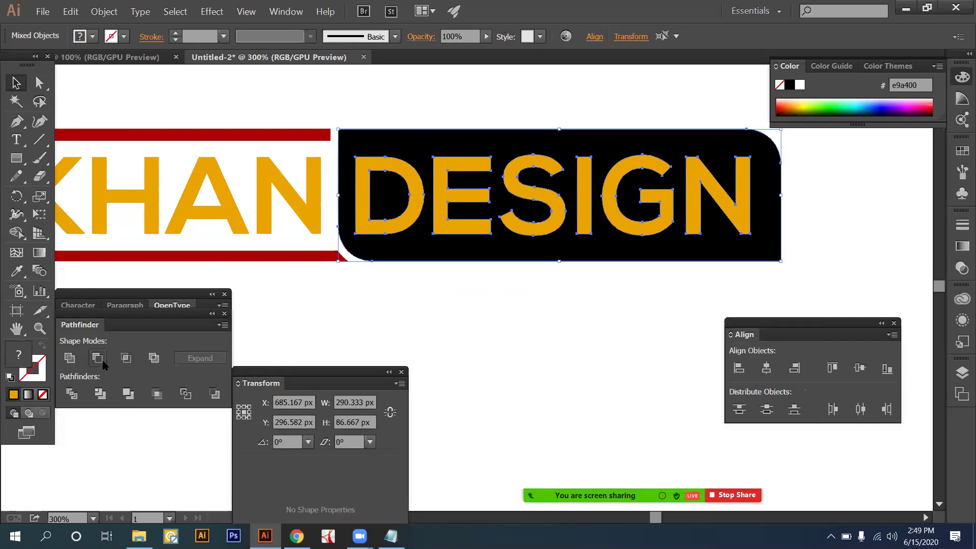
pyautogui.click(507, 319)
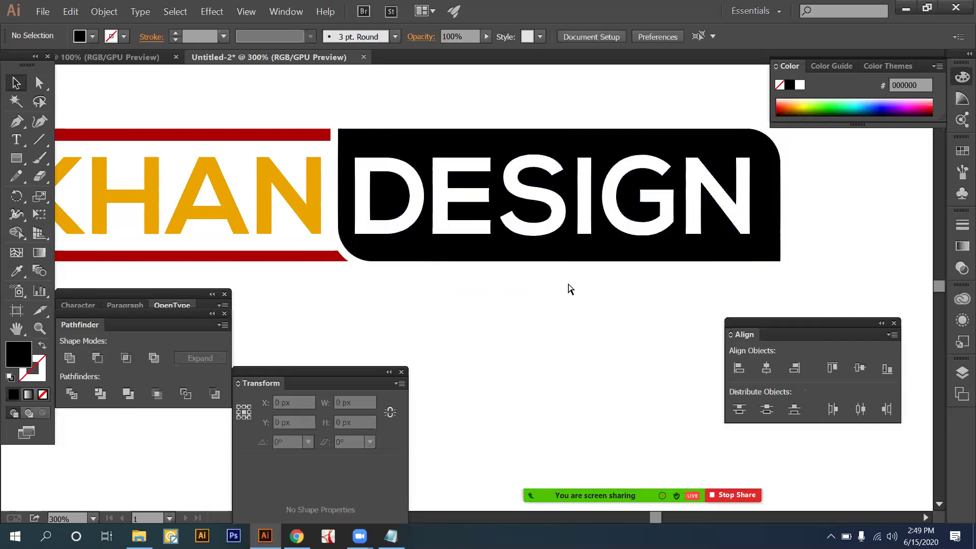
# Recolor the red frame around KHAN in the lower logo by sampling the black of the DESIGN block, and deselect it.
pyautogui.hotkey('ctrl', '-')
pyautogui.hotkey('ctrl', '-')
pyautogui.hotkey('ctrl', '-')
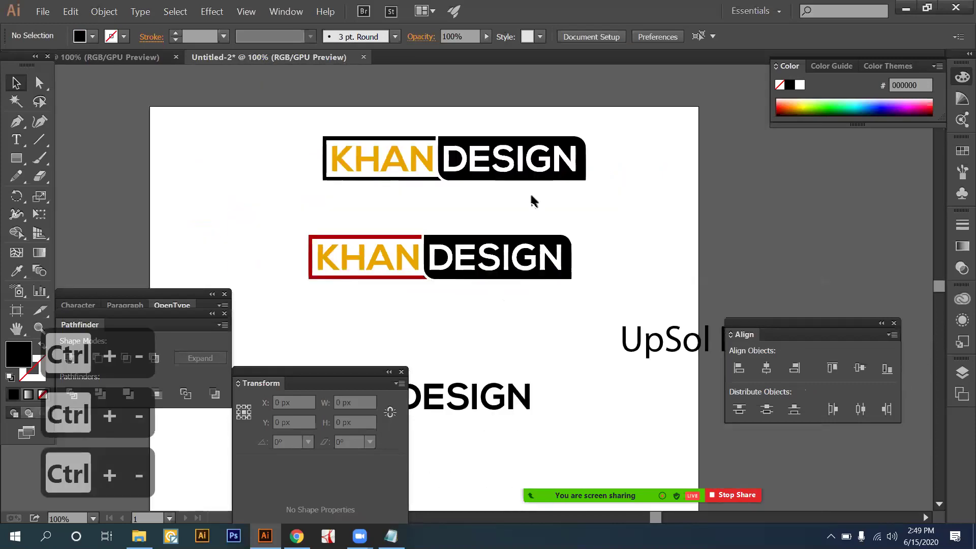
pyautogui.click(501, 160)
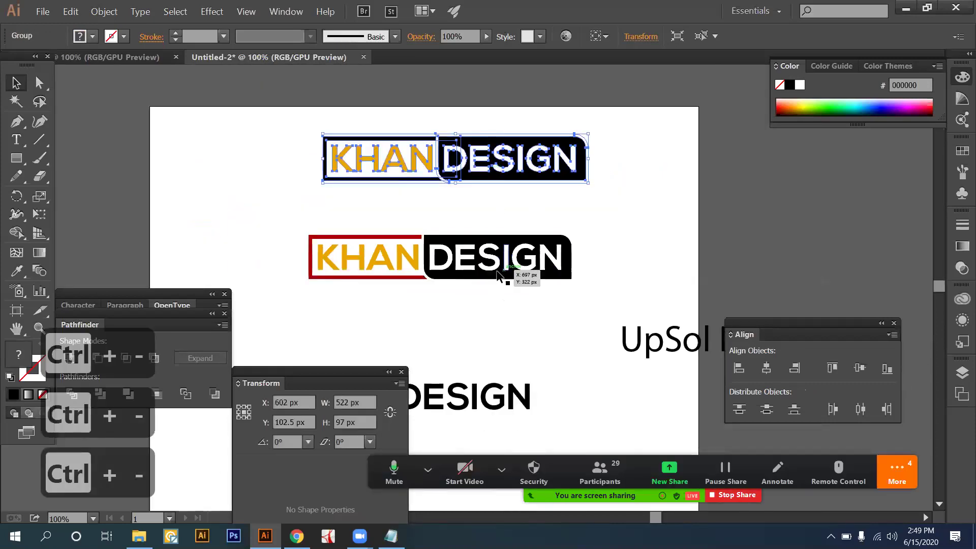
pyautogui.hotkey('ctrl', '+')
pyautogui.hotkey('ctrl', '+')
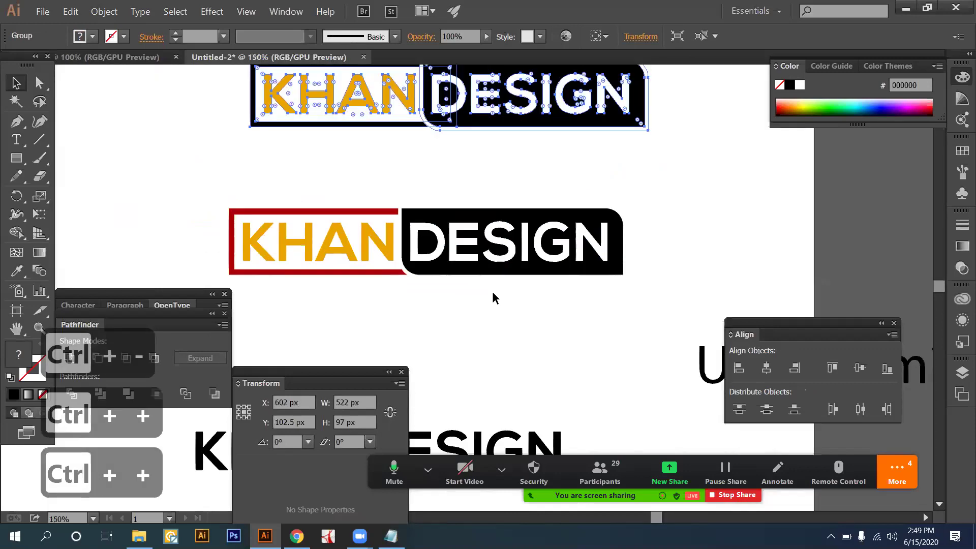
pyautogui.scroll(2, 460, 305)
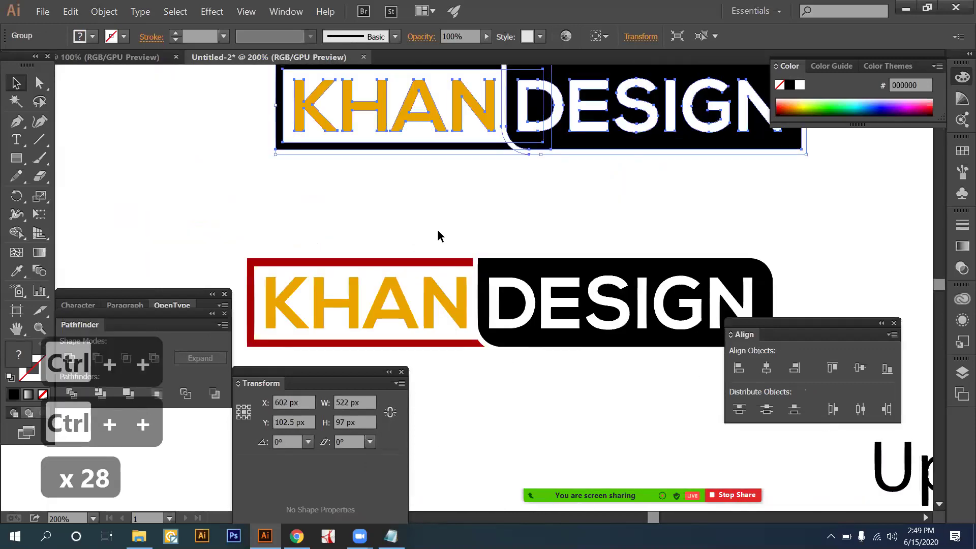
pyautogui.click(431, 261)
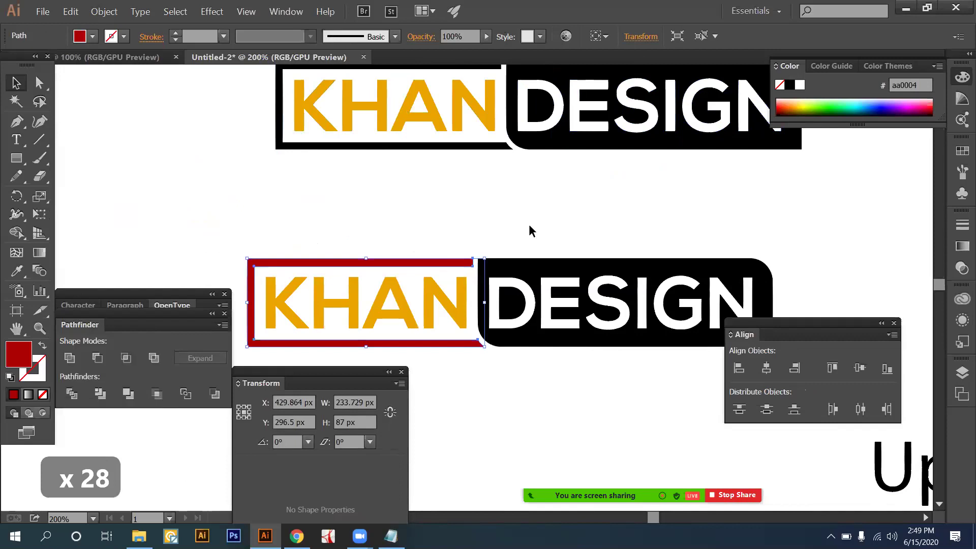
pyautogui.press('i')
pyautogui.click(549, 266)
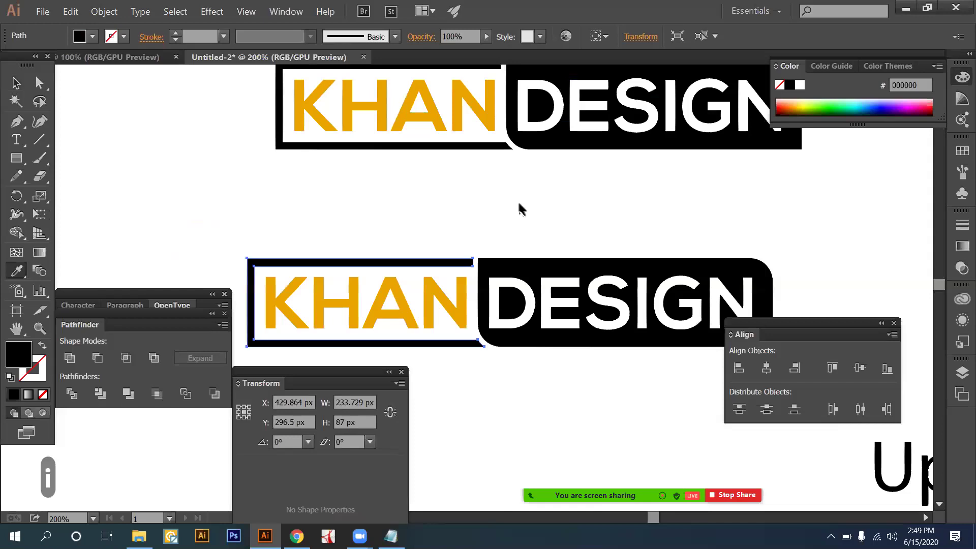
pyautogui.press('v')
pyautogui.click(519, 204)
# Select all parts of the lower logo, paste the clipboard contents in front, and clear the selection.
pyautogui.hotkey('ctrl', '-')
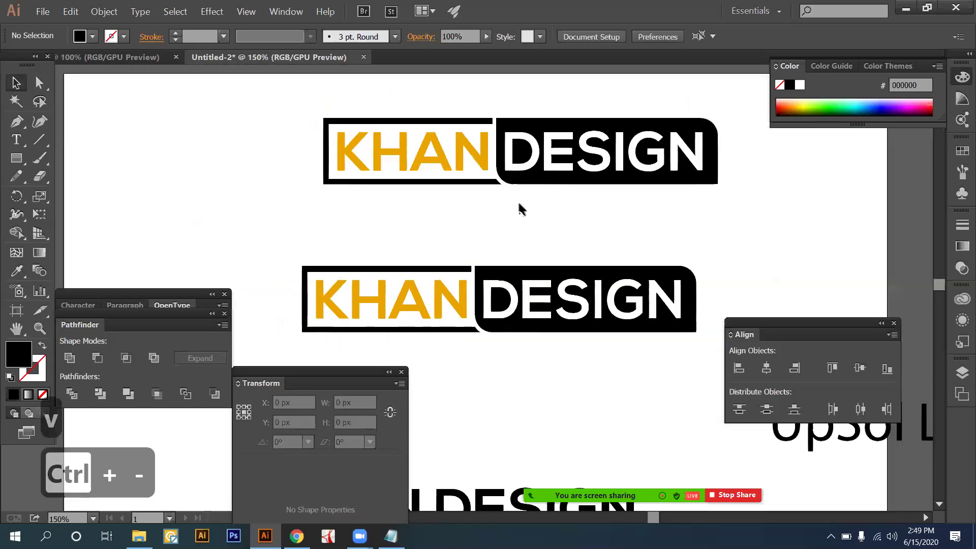
pyautogui.press('space')
pyautogui.moveTo(506, 246); pyautogui.dragTo(505, 222)
pyautogui.moveTo(700, 327); pyautogui.dragTo(290, 212)
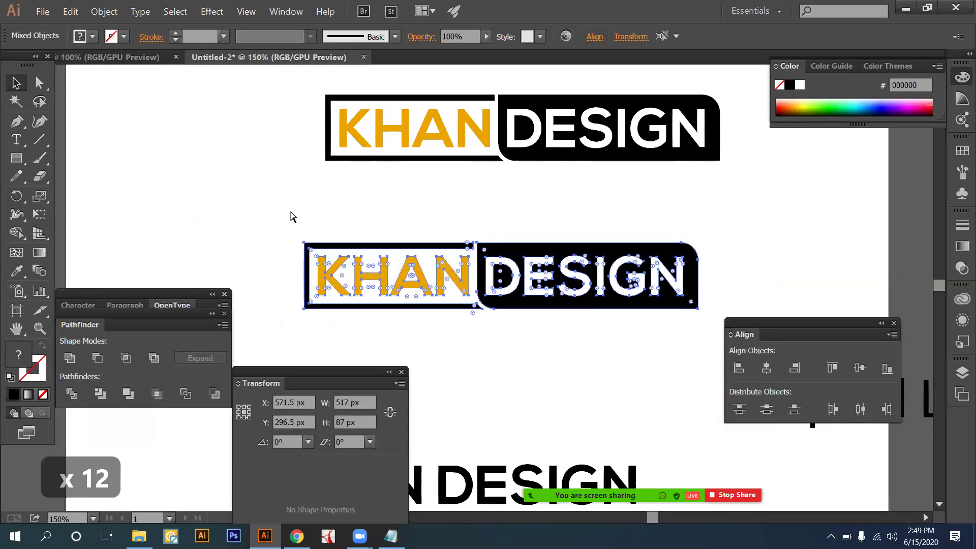
pyautogui.hotkey('ctrl', 'f')
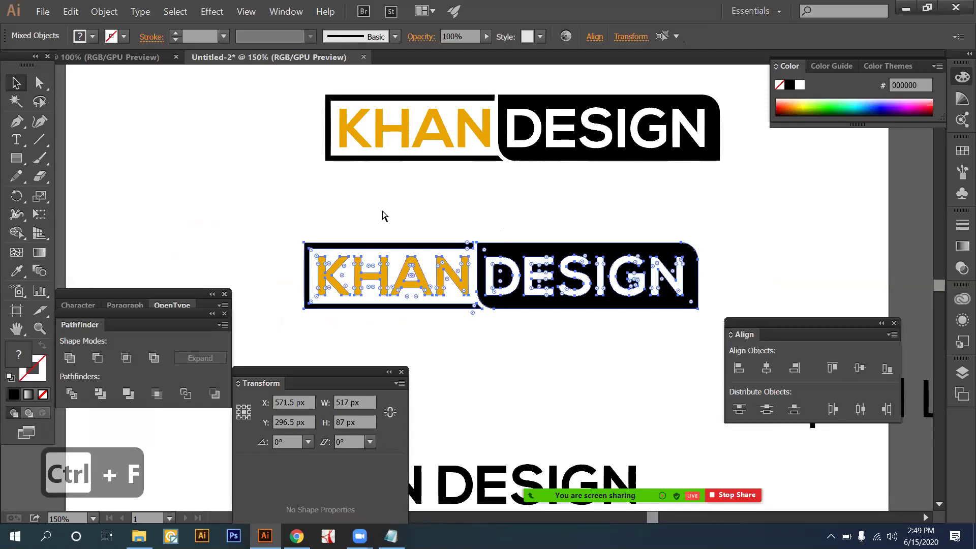
pyautogui.click(474, 209)
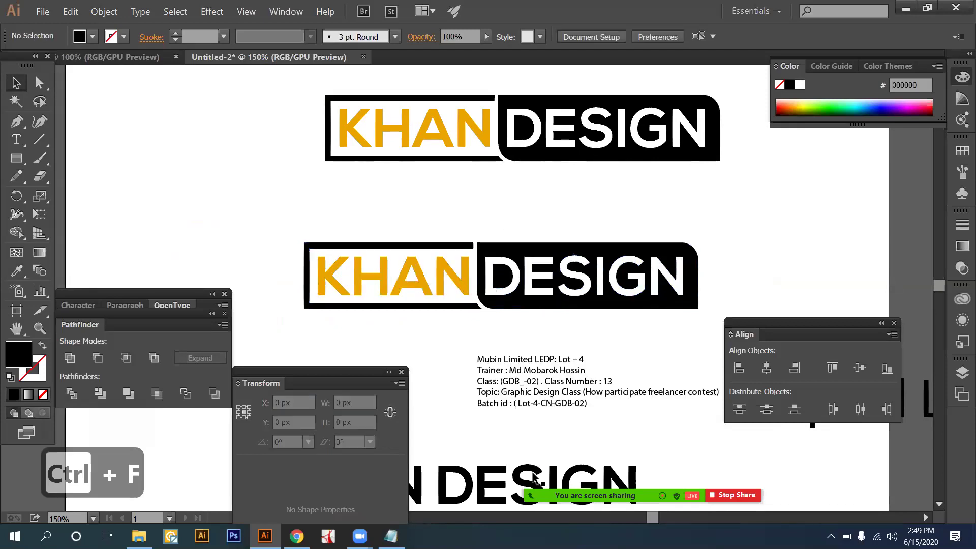
# Delete the pasted class-information text below the lower logo.
pyautogui.press('c')
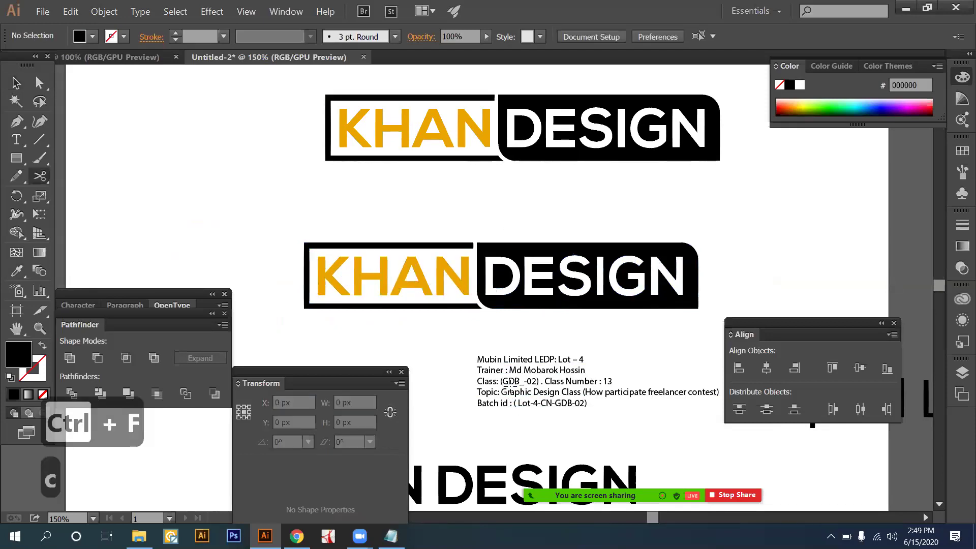
pyautogui.click(511, 389)
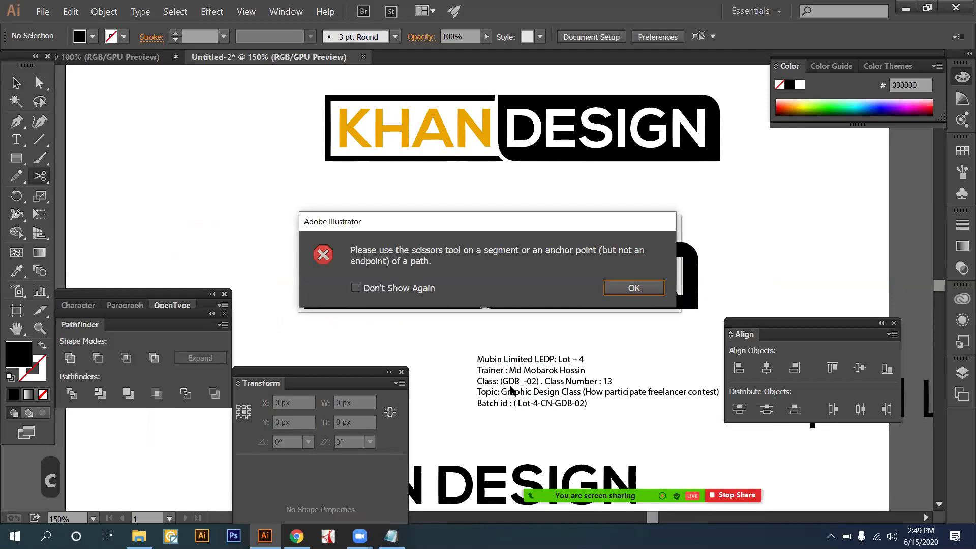
pyautogui.press('v')
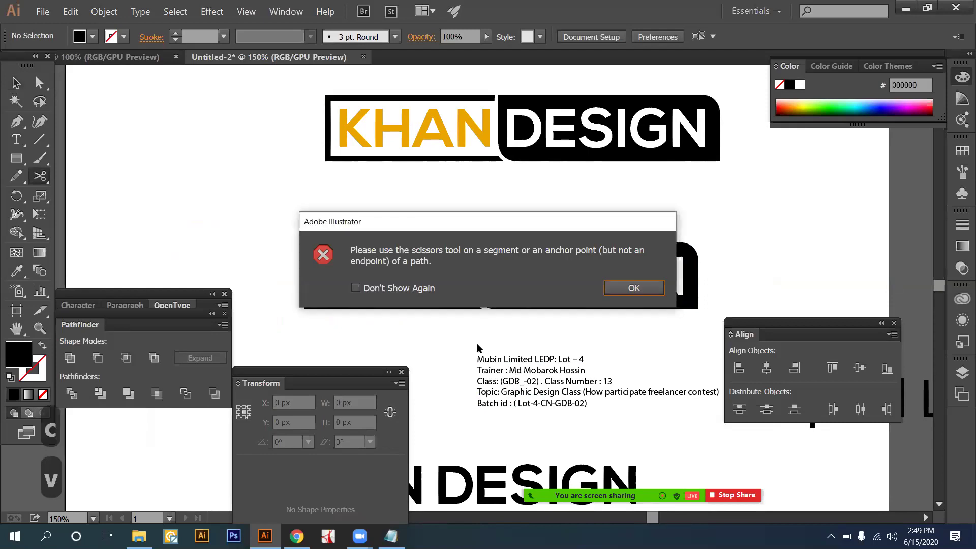
pyautogui.click(630, 288)
pyautogui.press('v')
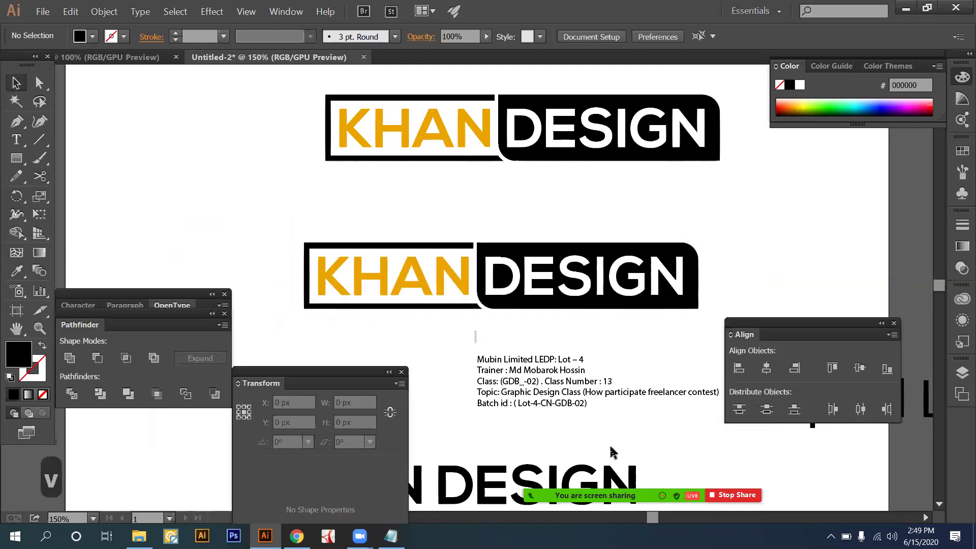
pyautogui.moveTo(612, 452); pyautogui.dragTo(607, 407)
pyautogui.press('Delete')
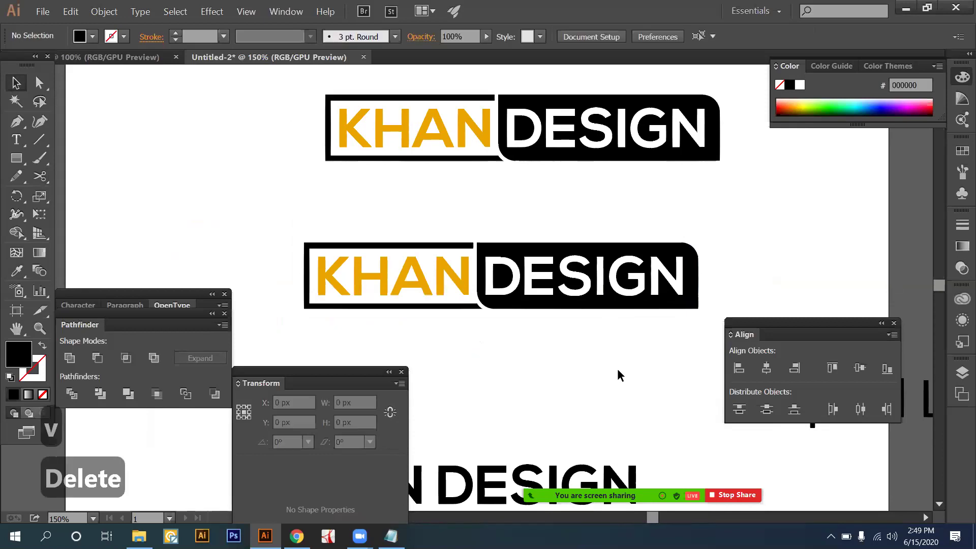
pyautogui.moveTo(717, 316); pyautogui.dragTo(288, 257)
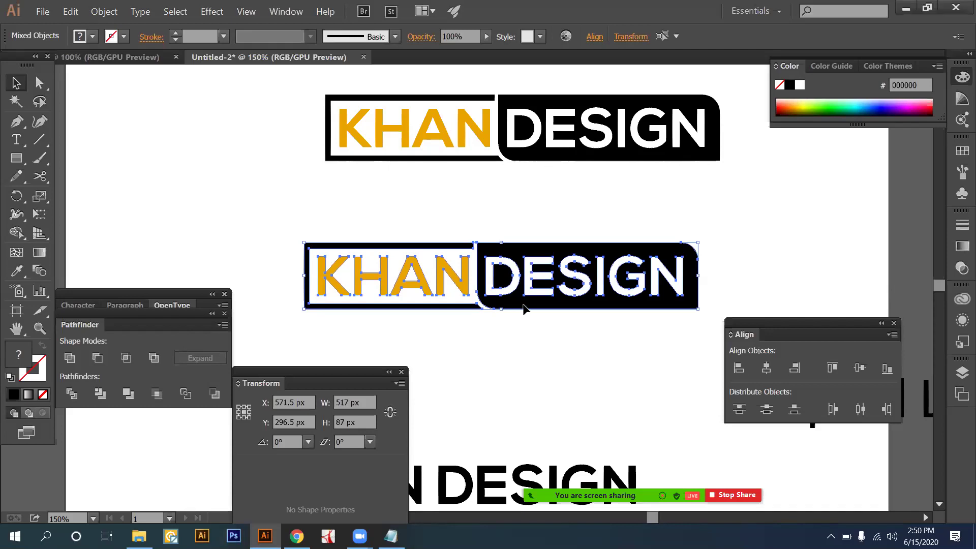
pyautogui.scroll(-1, 525, 307)
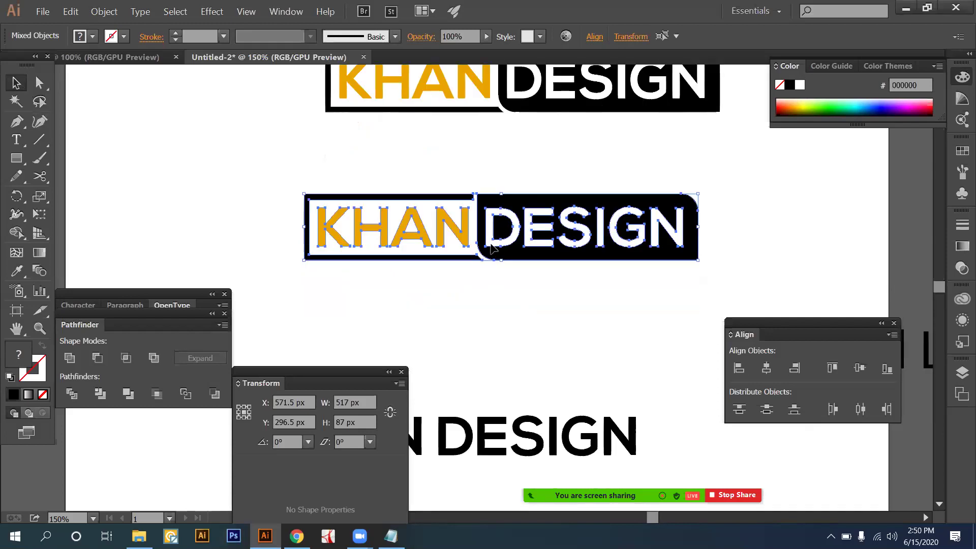
pyautogui.click(533, 305)
pyautogui.scroll(1, 534, 304)
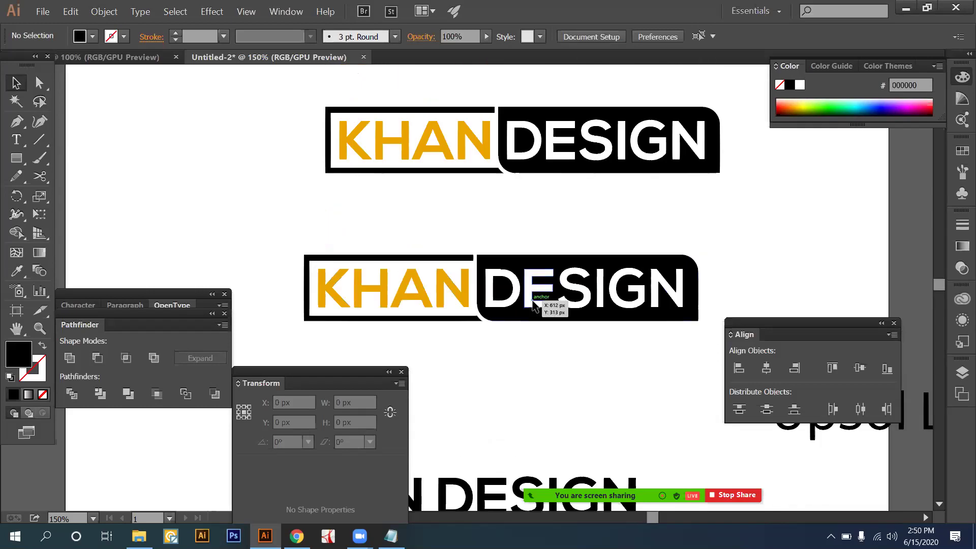
pyautogui.scroll(-3, 533, 302)
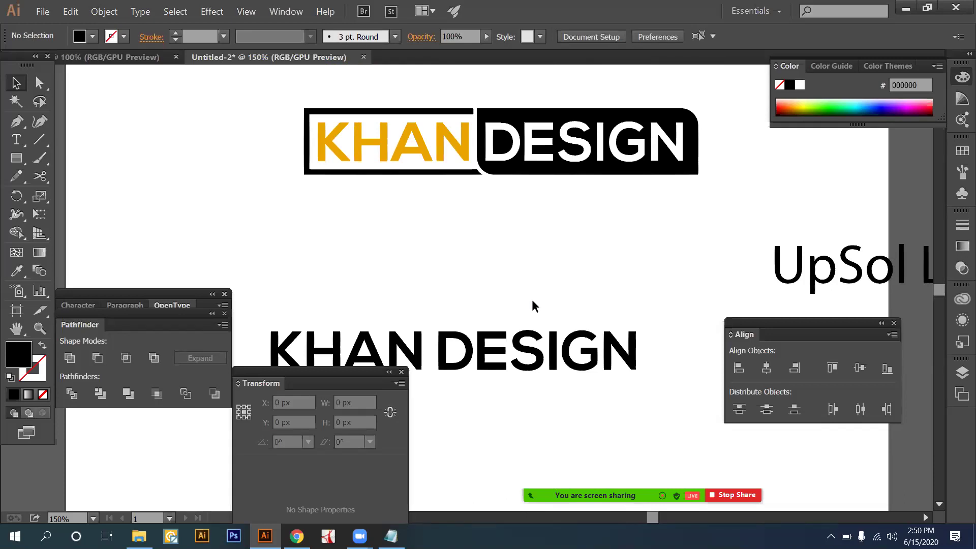
# Minimize all open windows, including the browser, Notepad, the file explorer and Zoom, to reach the desktop.
pyautogui.click(905, 11)
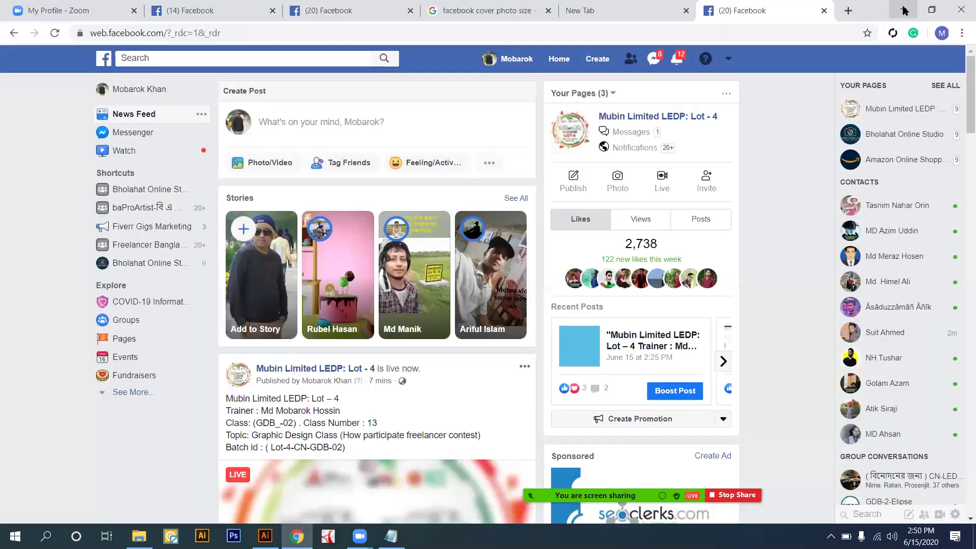
pyautogui.click(905, 11)
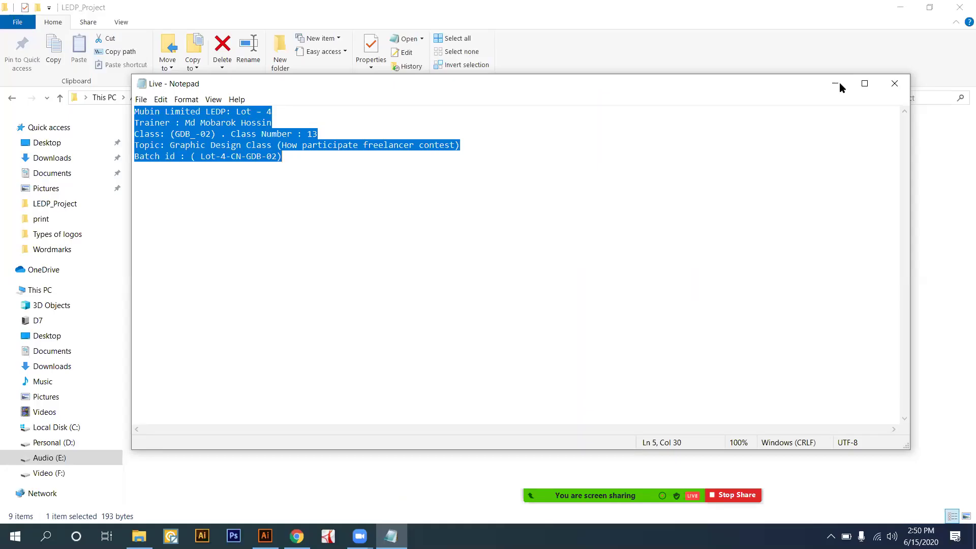
pyautogui.click(835, 83)
pyautogui.click(902, 9)
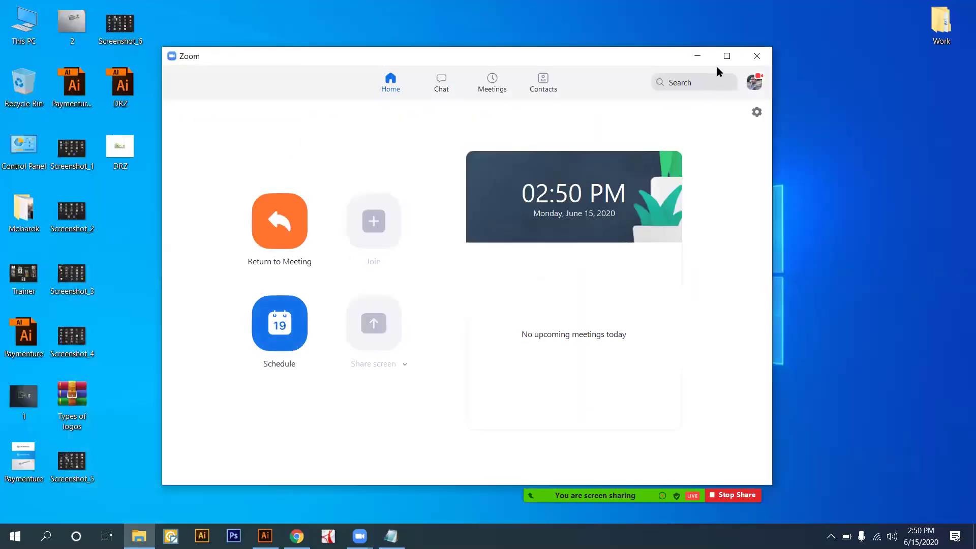
pyautogui.click(694, 59)
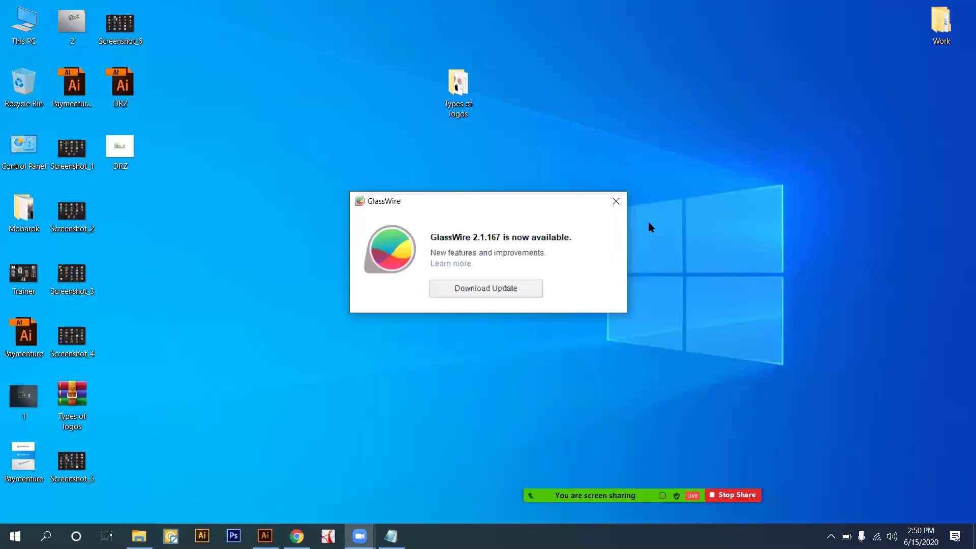
# Dismiss the GlassWire update notice and refresh the desktop.
pyautogui.click(616, 202)
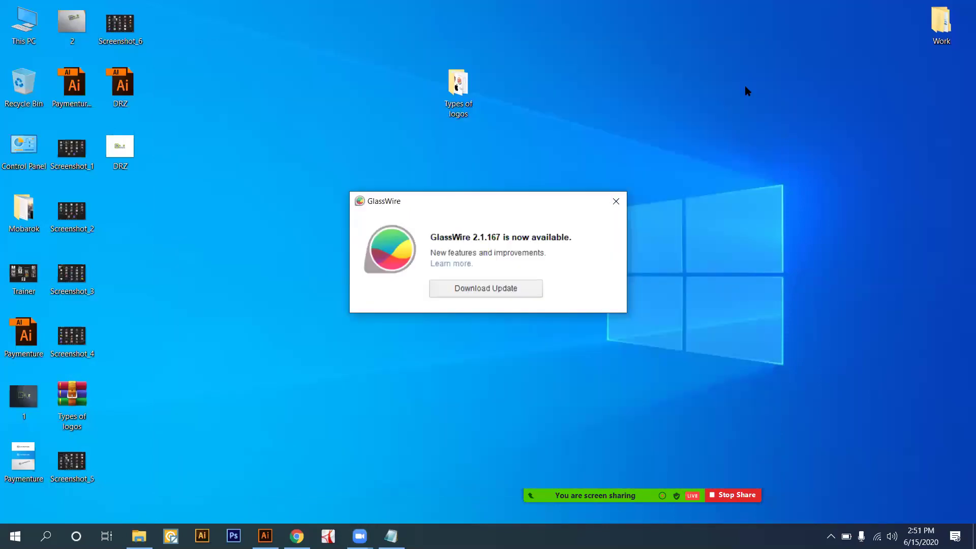
pyautogui.rightClick(798, 102)
pyautogui.click(813, 106)
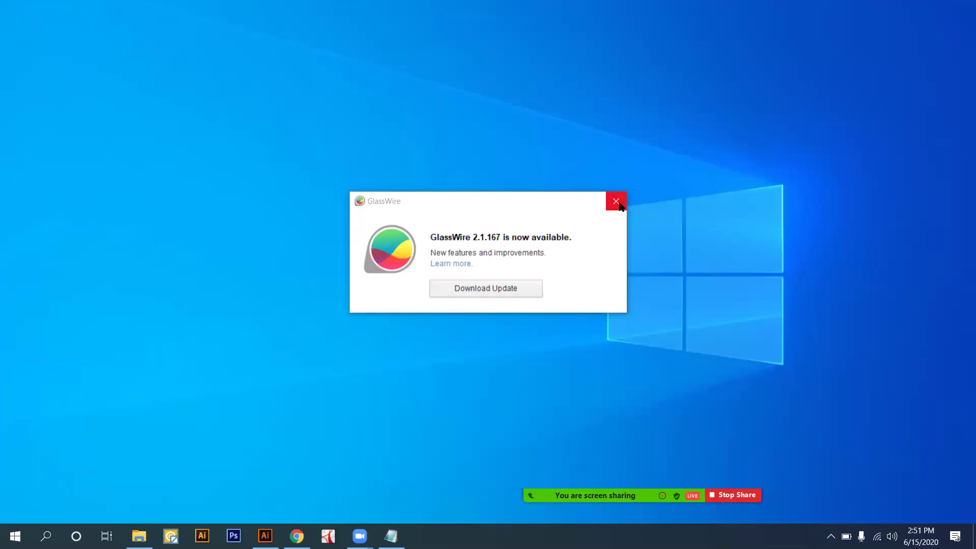
pyautogui.click(617, 202)
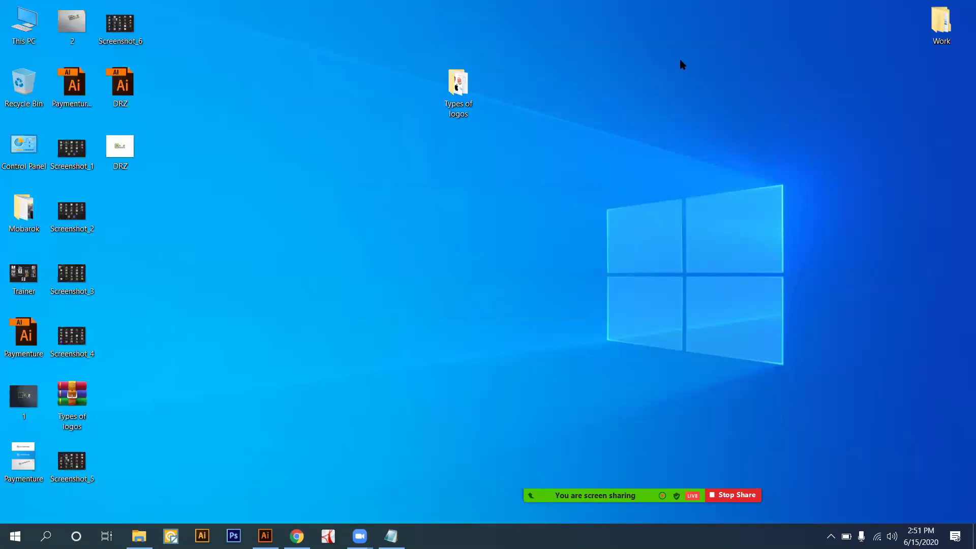
pyautogui.rightClick(637, 54)
pyautogui.click(693, 91)
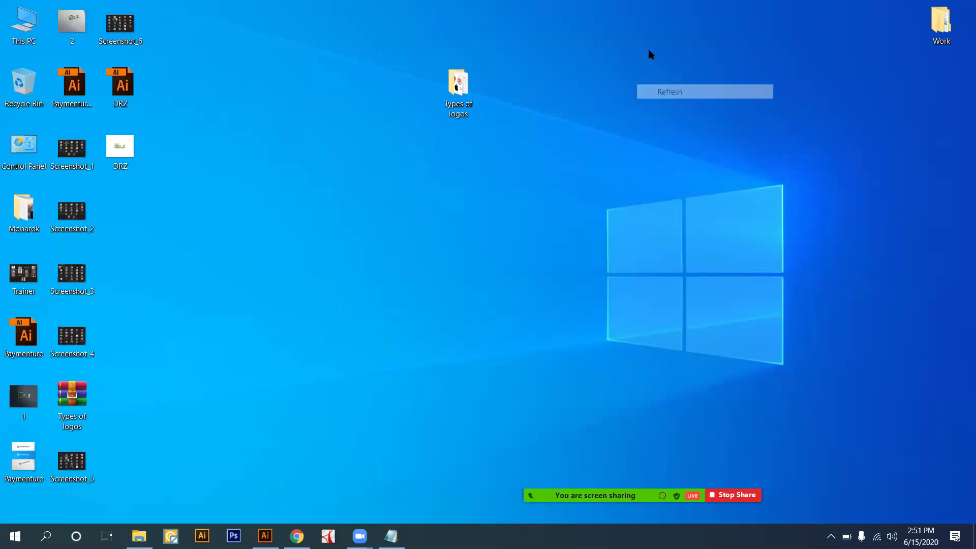
pyautogui.rightClick(650, 52)
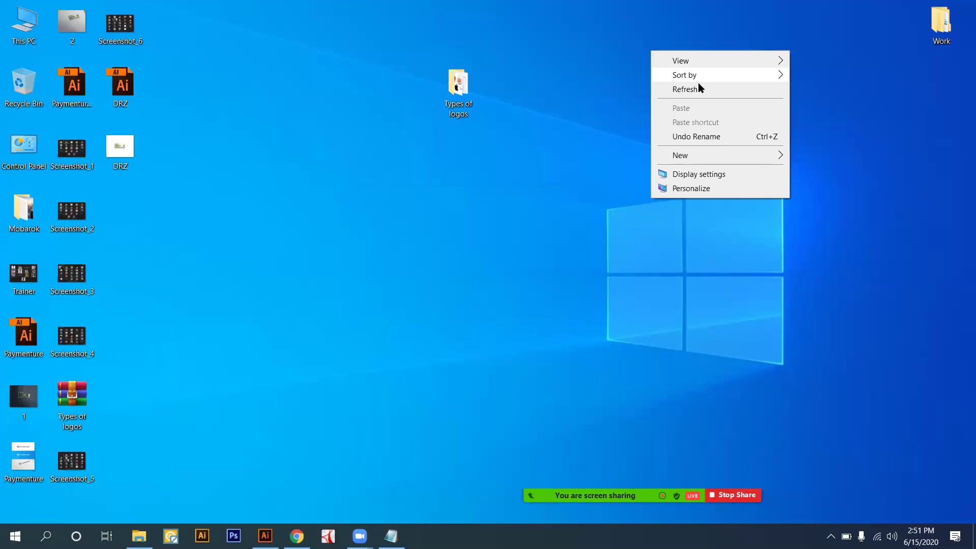
pyautogui.click(696, 87)
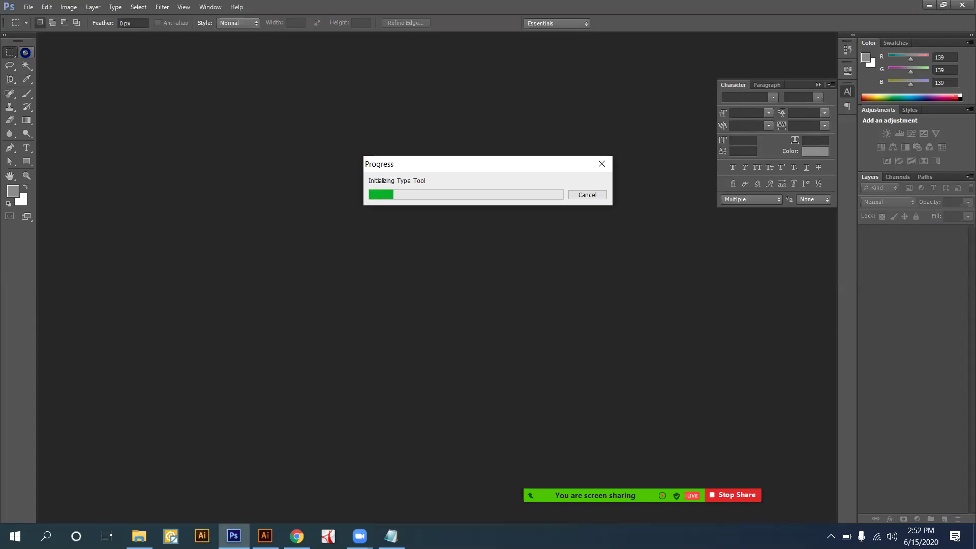
# Activate the Move tool in Photoshop and browse the mockup files in Adobe Bridge.
pyautogui.moveTo(667, 450)
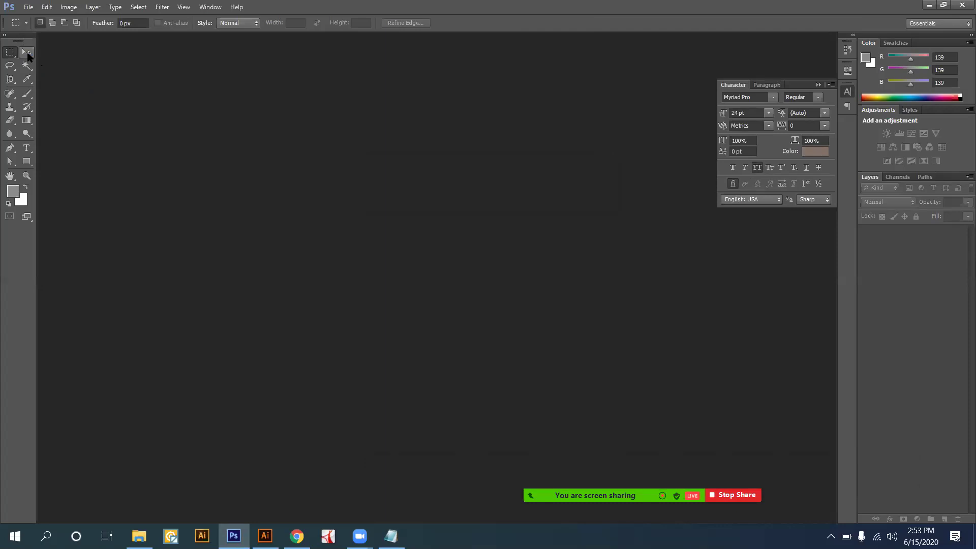
pyautogui.click(27, 52)
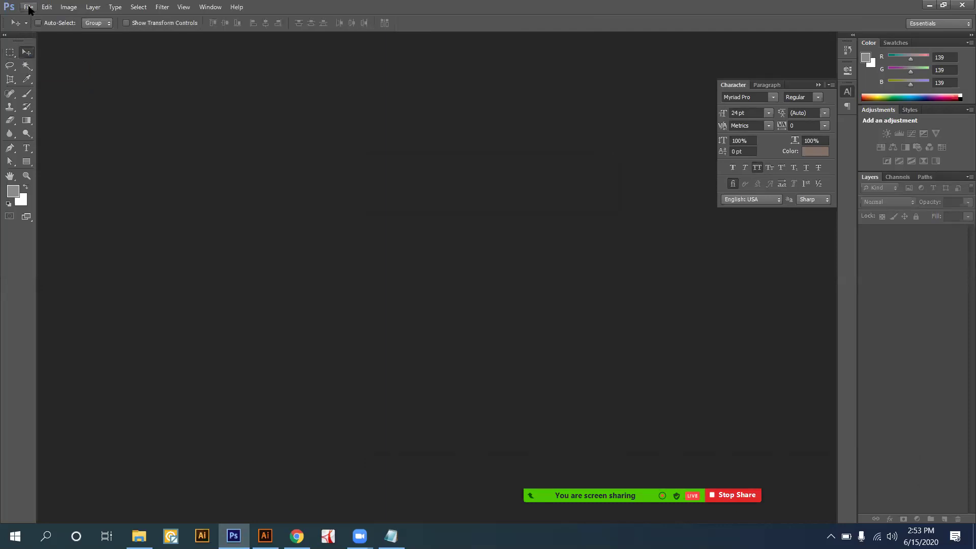
pyautogui.click(28, 7)
pyautogui.click(48, 40)
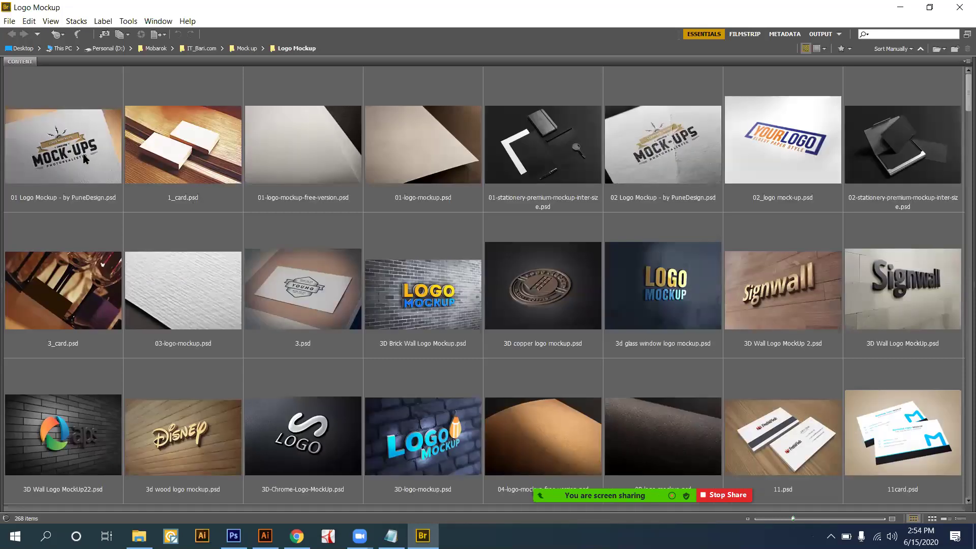
# Open "01 Logo Mockup - by PuneDesign.psd" from the Logo Mockup folder, and stop the screen share.
pyautogui.click(85, 159)
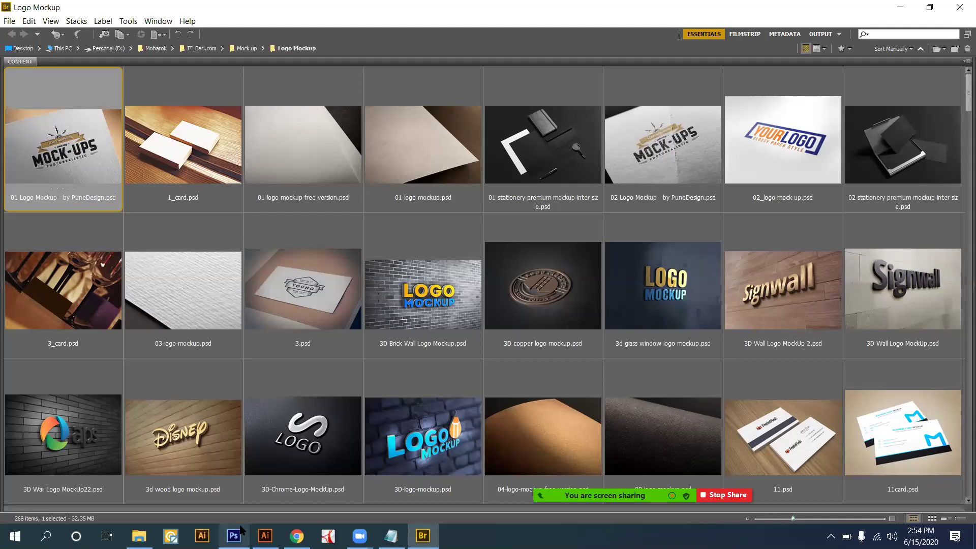
pyautogui.moveTo(241, 530)
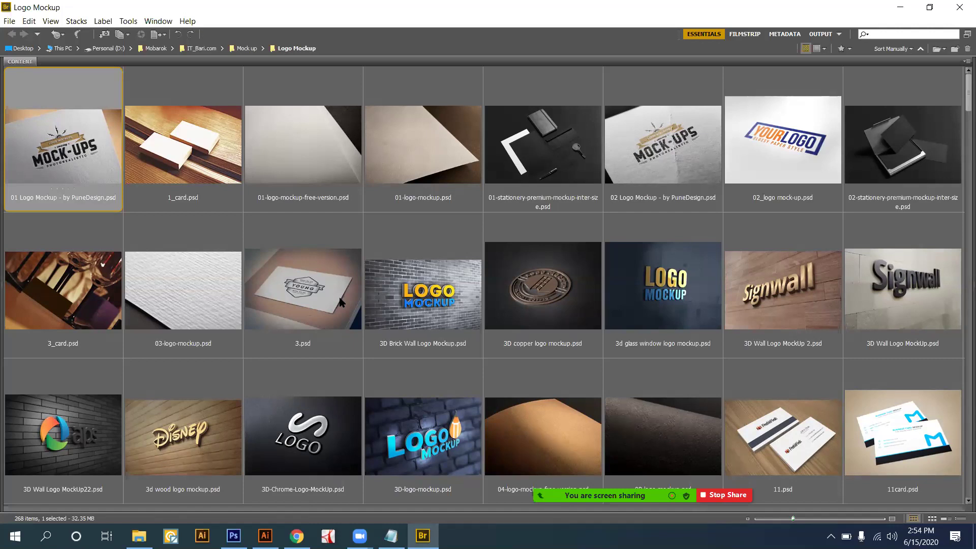
pyautogui.doubleClick(80, 154)
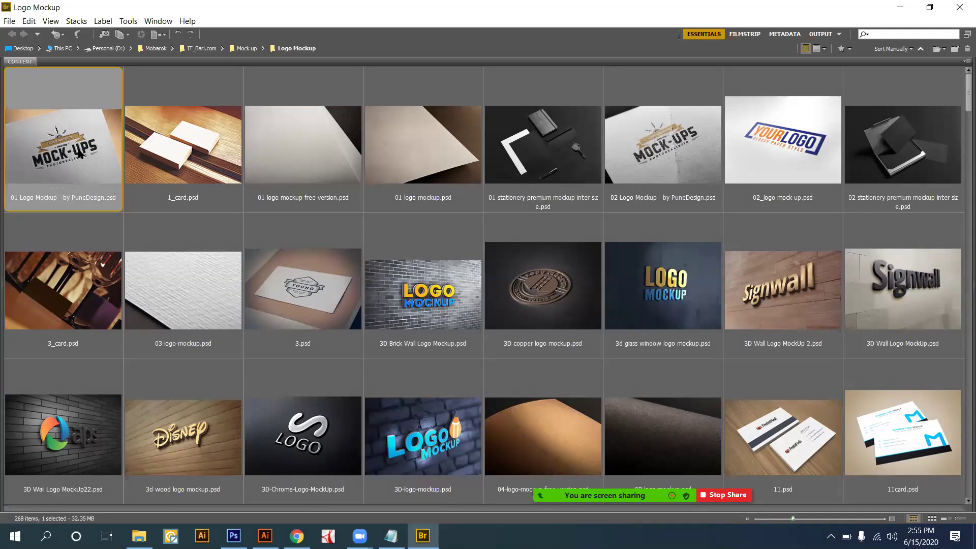
pyautogui.click(732, 496)
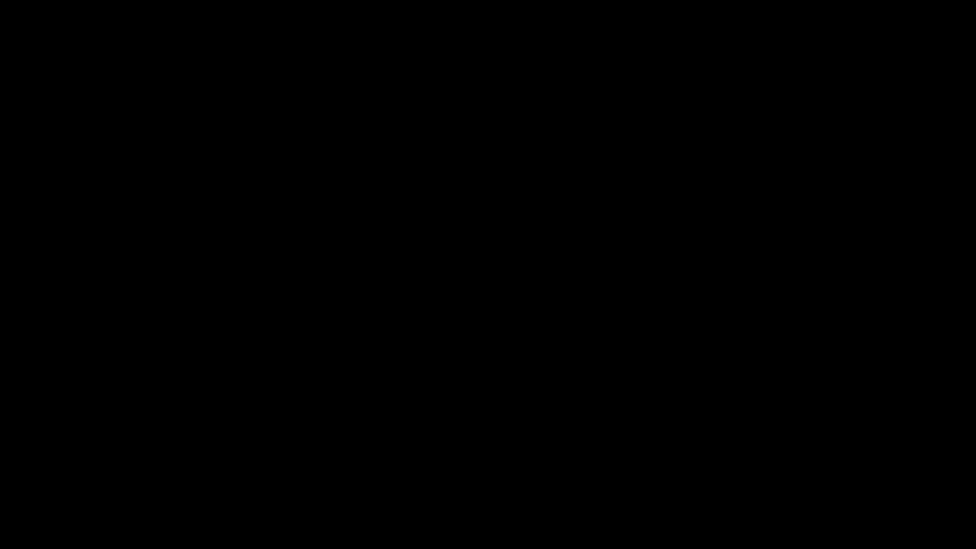
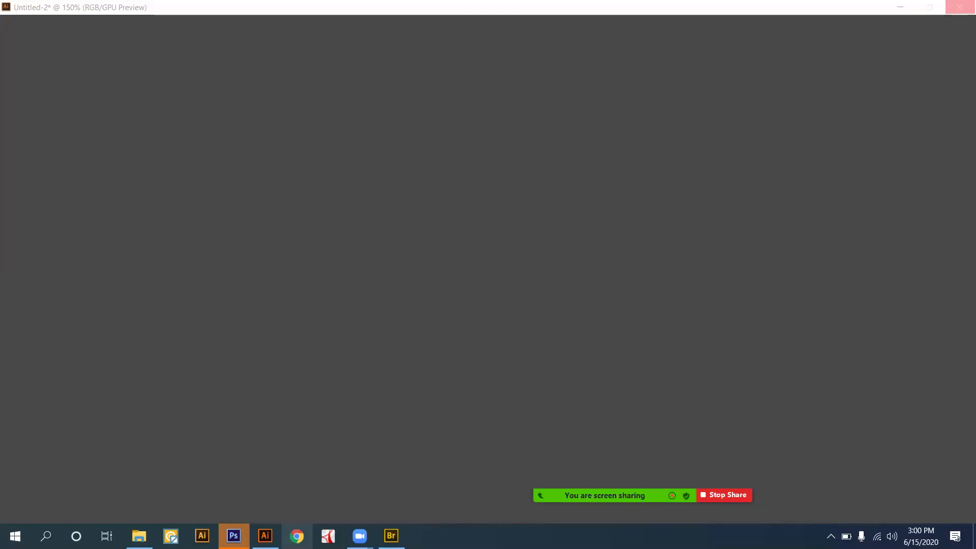
# Switch back to the Untitled-2 document in Illustrator.
pyautogui.click(265, 536)
pyautogui.moveTo(265, 536)
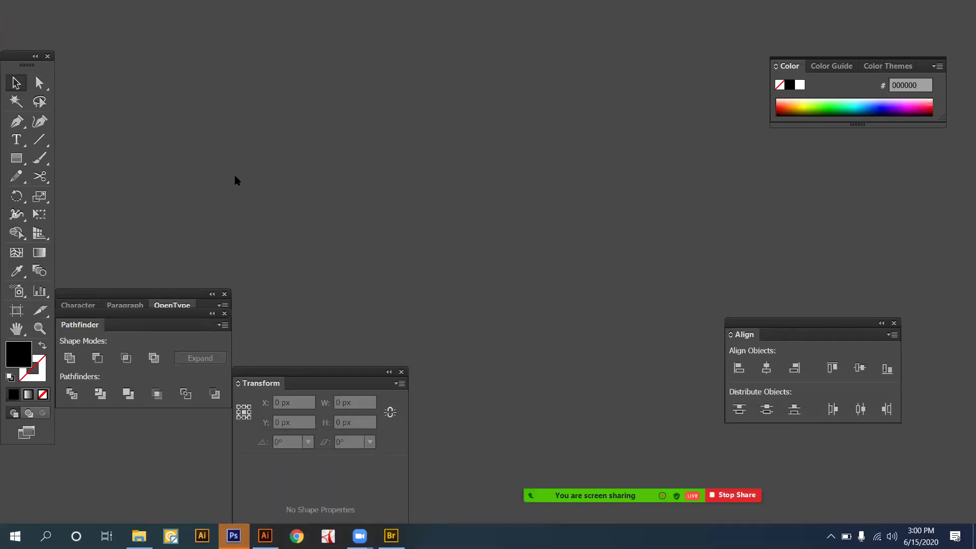
pyautogui.click(249, 192)
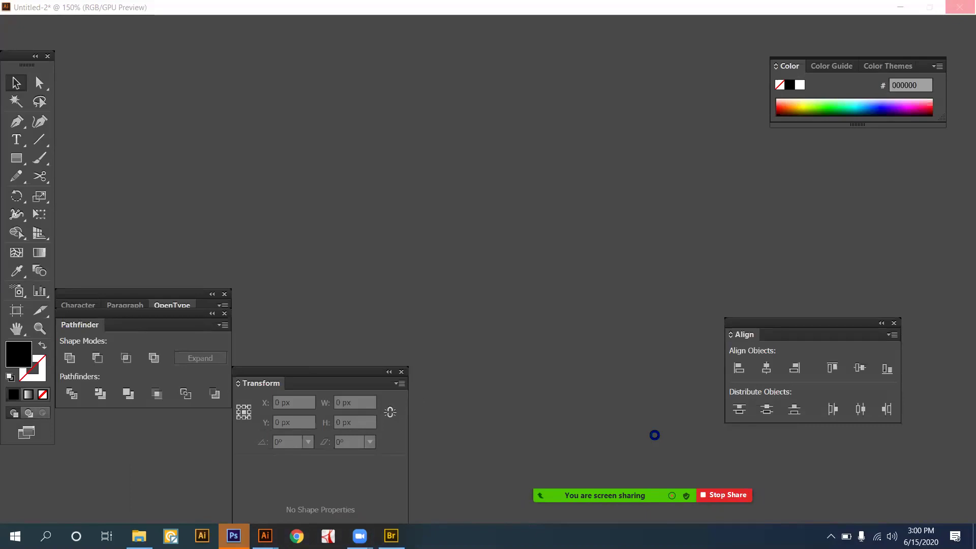
pyautogui.moveTo(679, 503)
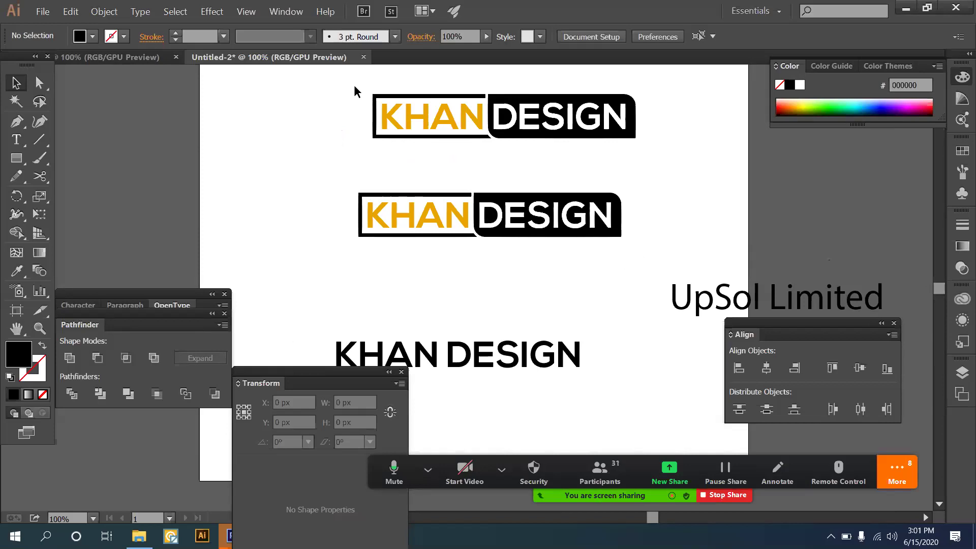
# Try to align the two framed KHAN DESIGN logos on their horizontal centers, then undo the alignment and deselect.
pyautogui.moveTo(650, 157); pyautogui.dragTo(354, 83)
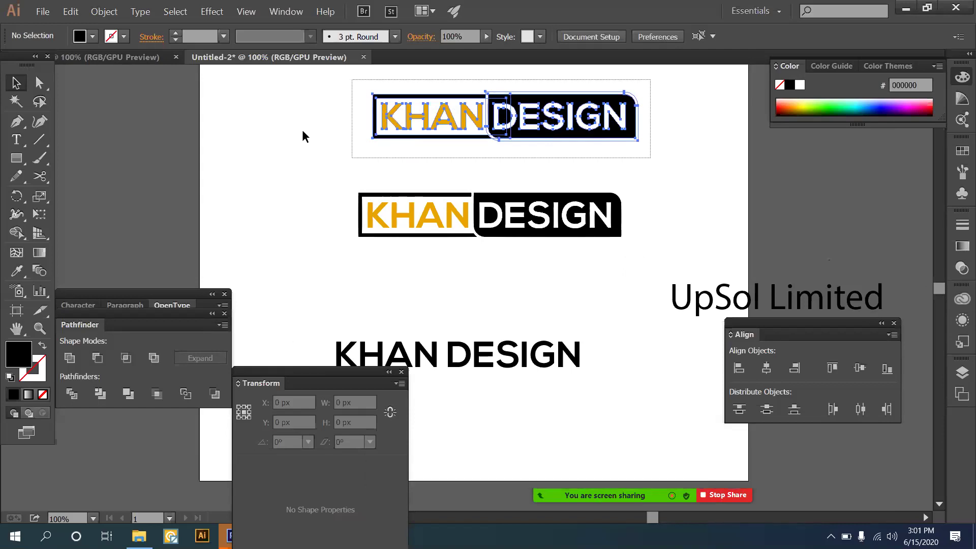
pyautogui.click(364, 142)
pyautogui.moveTo(321, 180); pyautogui.dragTo(343, 96)
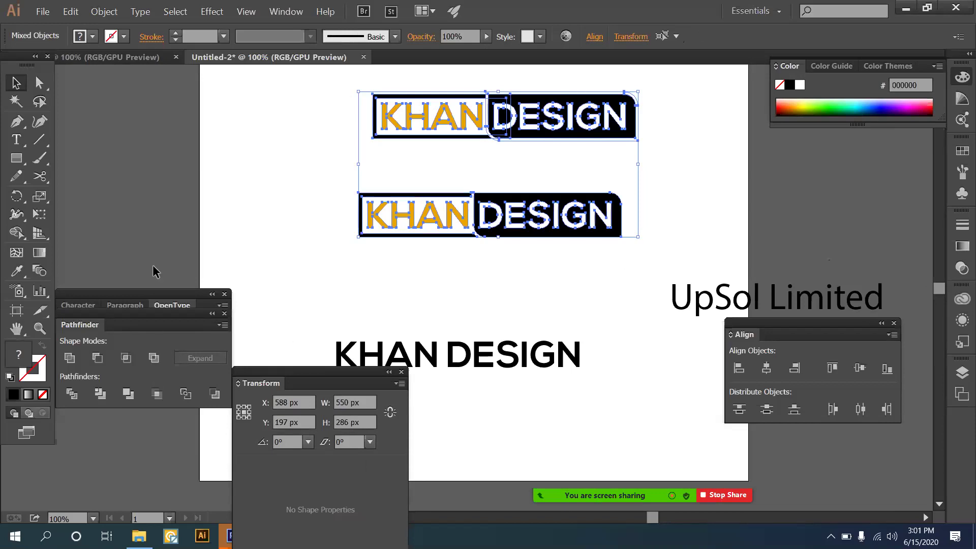
pyautogui.click(767, 370)
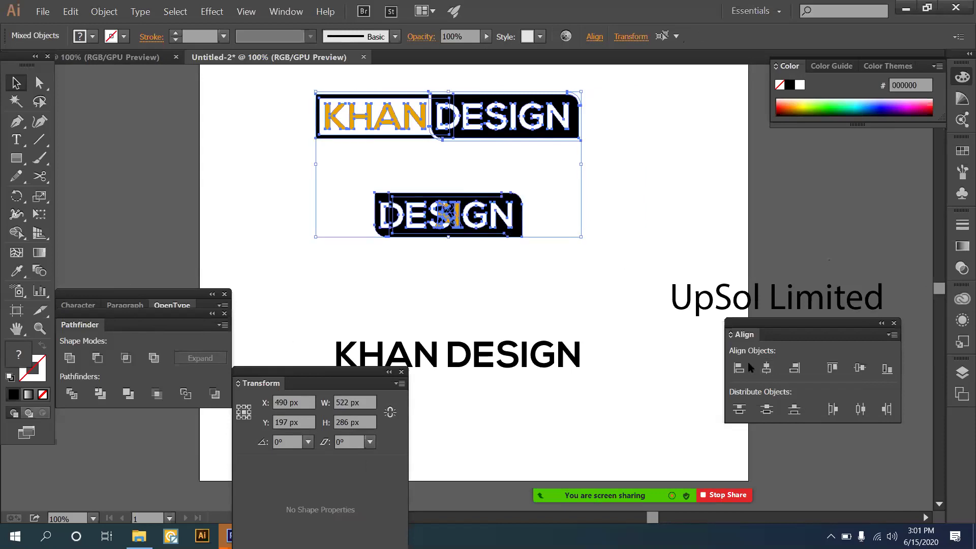
pyautogui.hotkey('ctrl', 'shift', 'b')
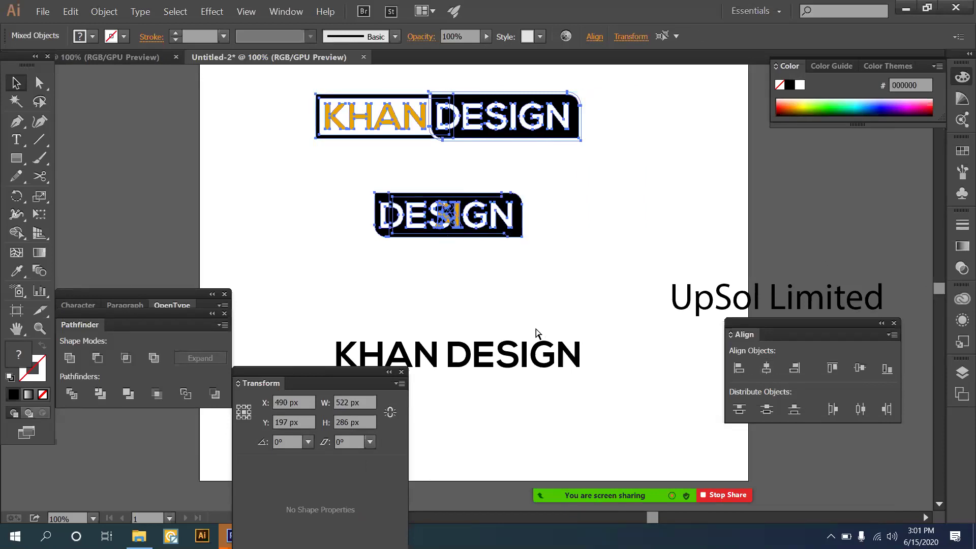
pyautogui.hotkey('ctrl', 'z')
pyautogui.click(559, 290)
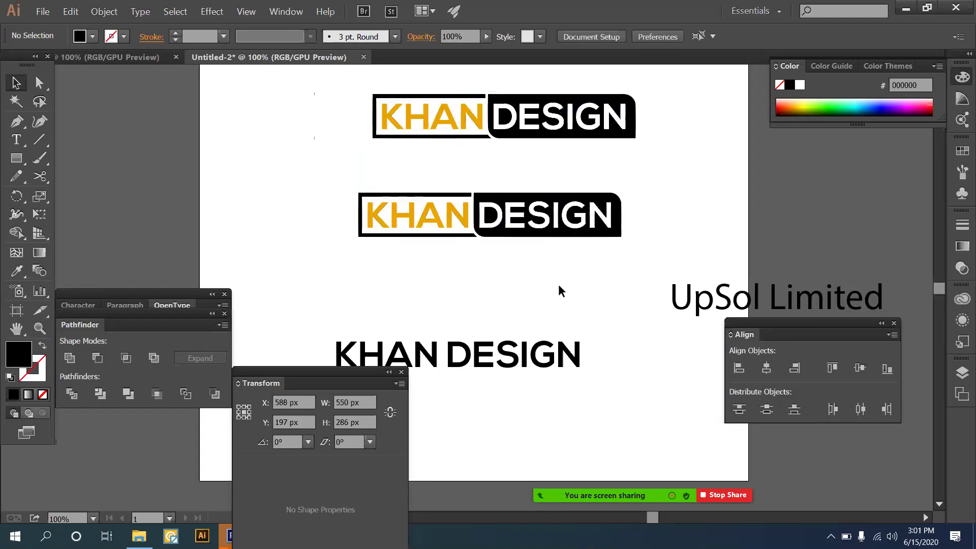
# Group all parts of the lower framed KHAN DESIGN logo.
pyautogui.moveTo(616, 280); pyautogui.dragTo(342, 181)
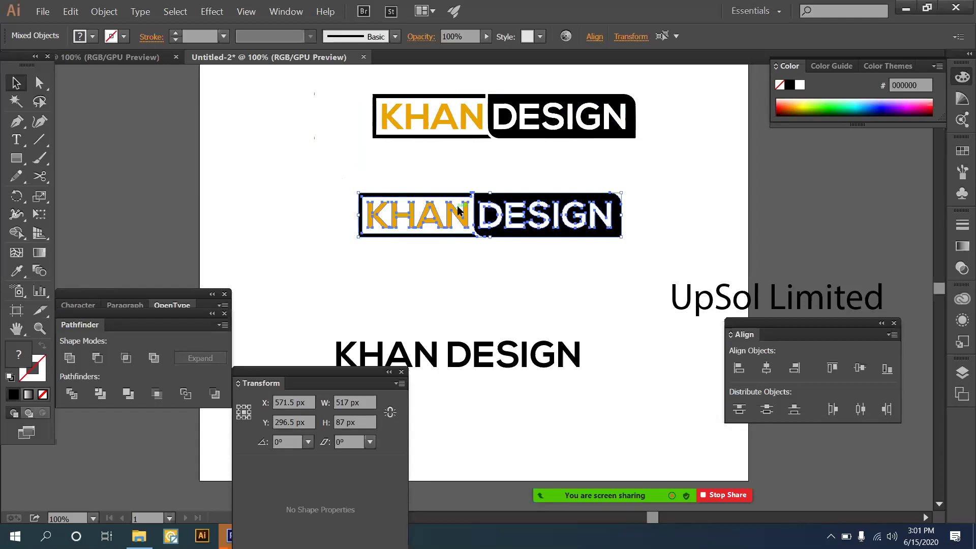
pyautogui.rightClick(459, 211)
pyautogui.click(498, 258)
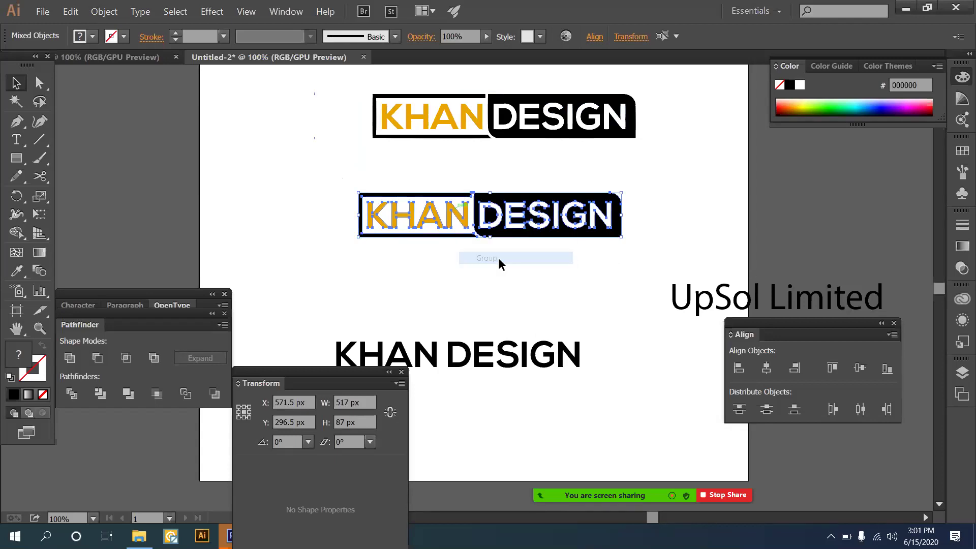
# Align the upper and lower framed logos to each other on their horizontal centers.
pyautogui.moveTo(630, 266); pyautogui.dragTo(406, 127)
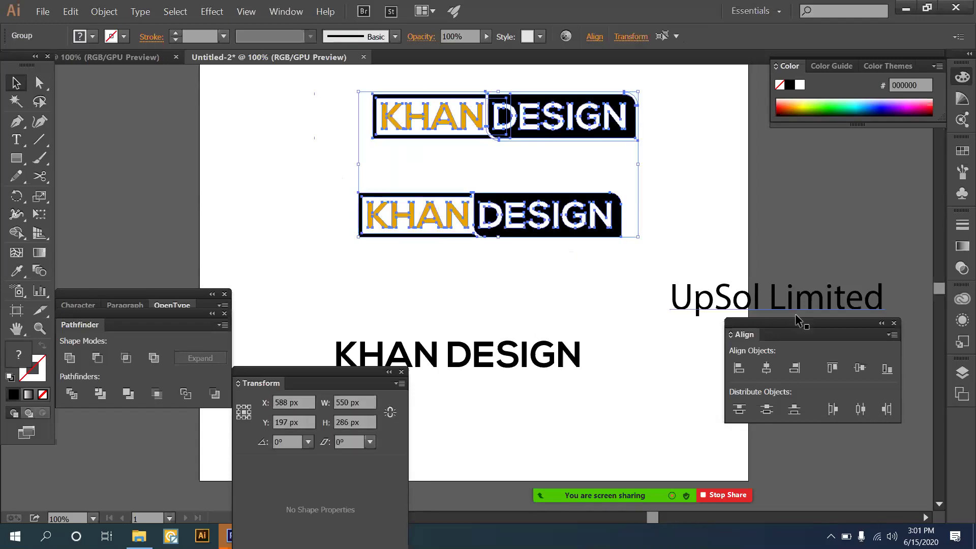
pyautogui.click(766, 368)
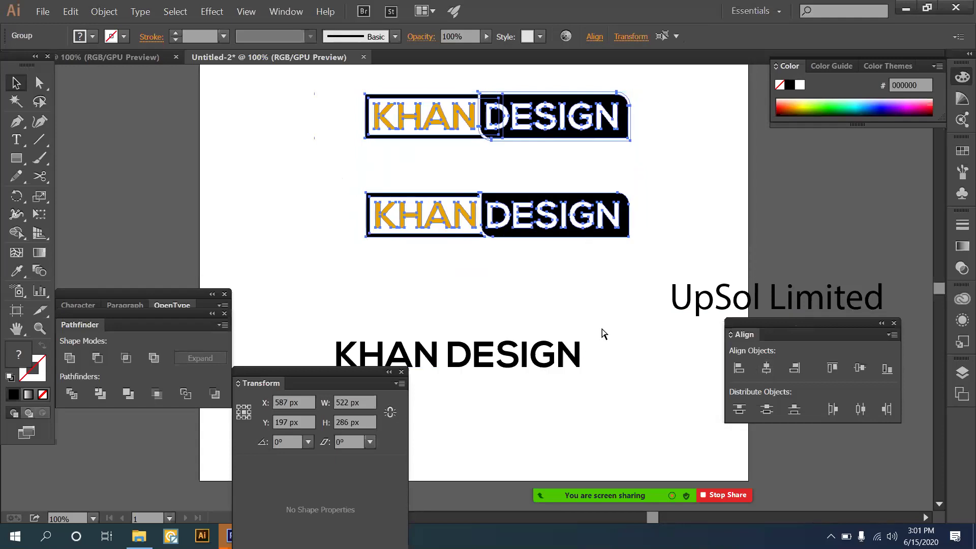
pyautogui.rightClick(480, 147)
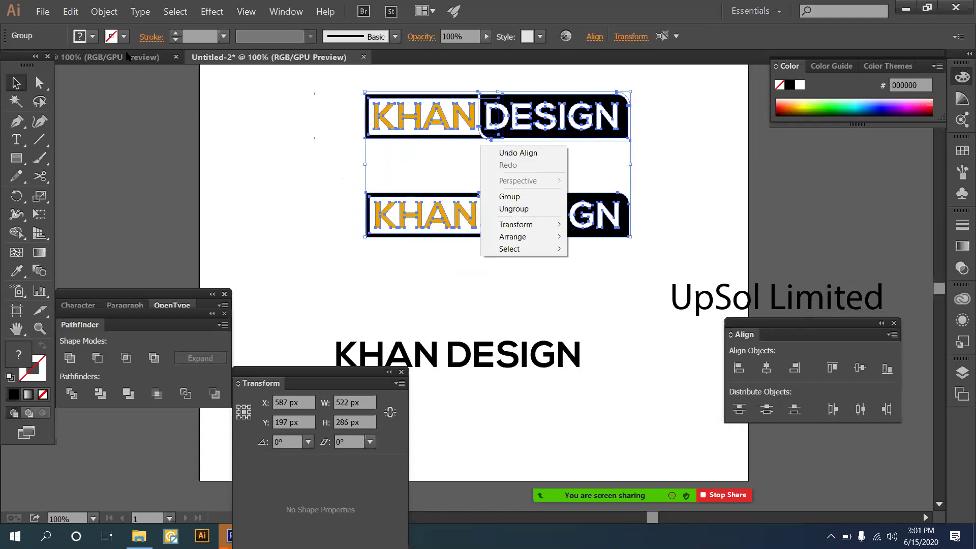
# Copy both aligned KHAN DESIGN framed logos and move the Transform panel off the artboard, over the docked panels.
pyautogui.click(94, 17)
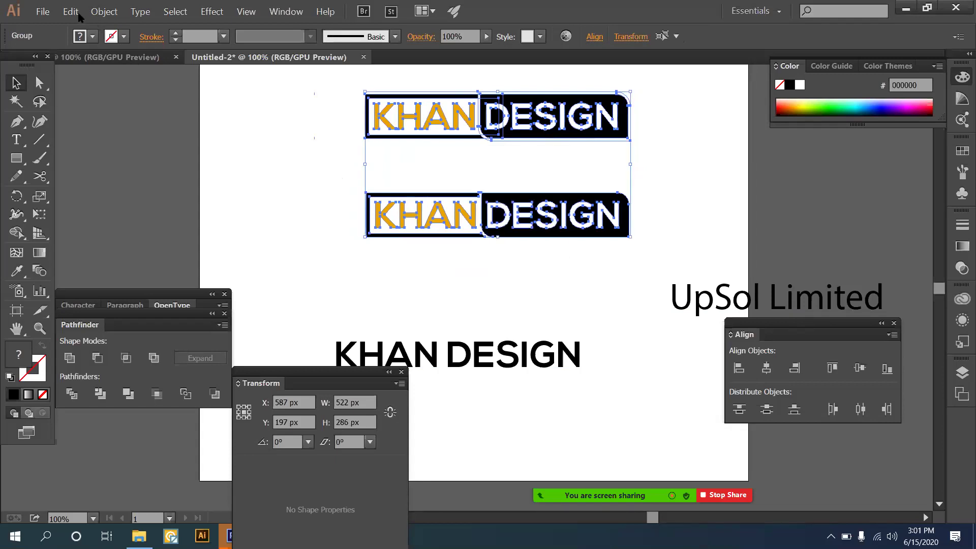
pyautogui.click(78, 16)
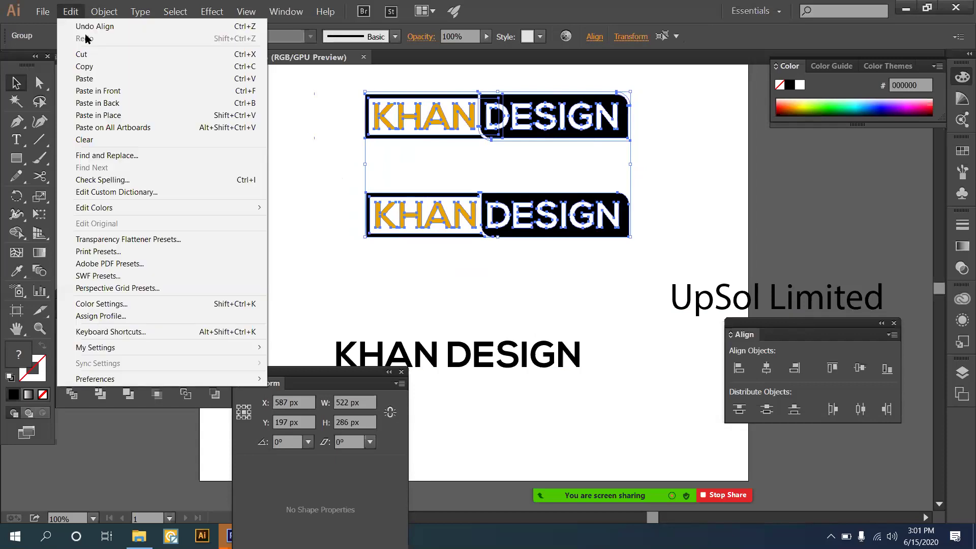
pyautogui.click(95, 68)
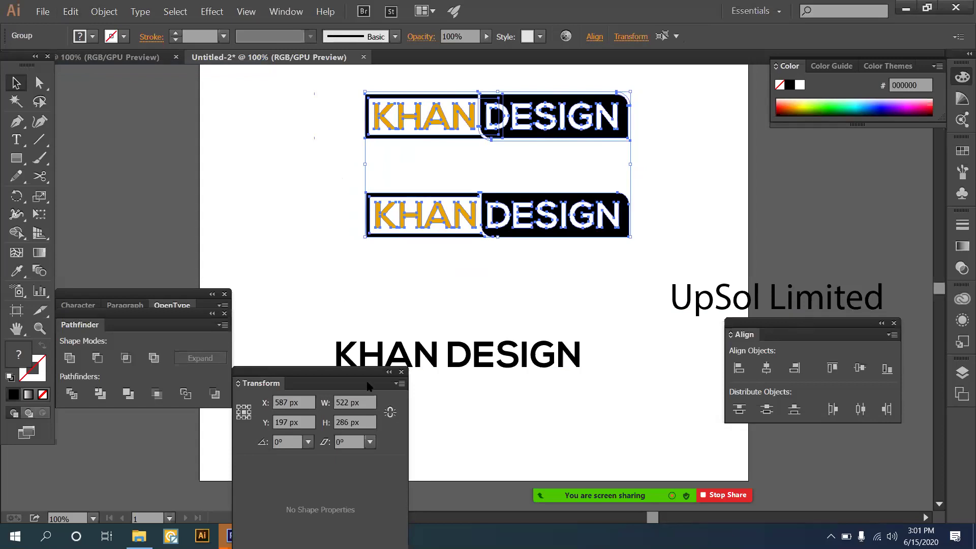
pyautogui.moveTo(261, 383); pyautogui.dragTo(83, 159)
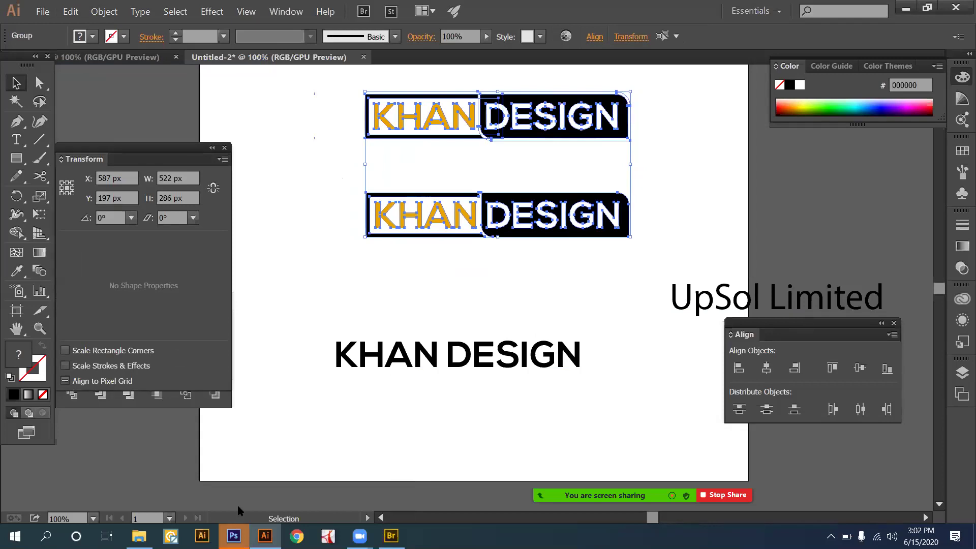
# Switch to the logo mockup in Photoshop and open the Placeholder smart object's contents for editing.
pyautogui.hotkey('alt', 'Tab')
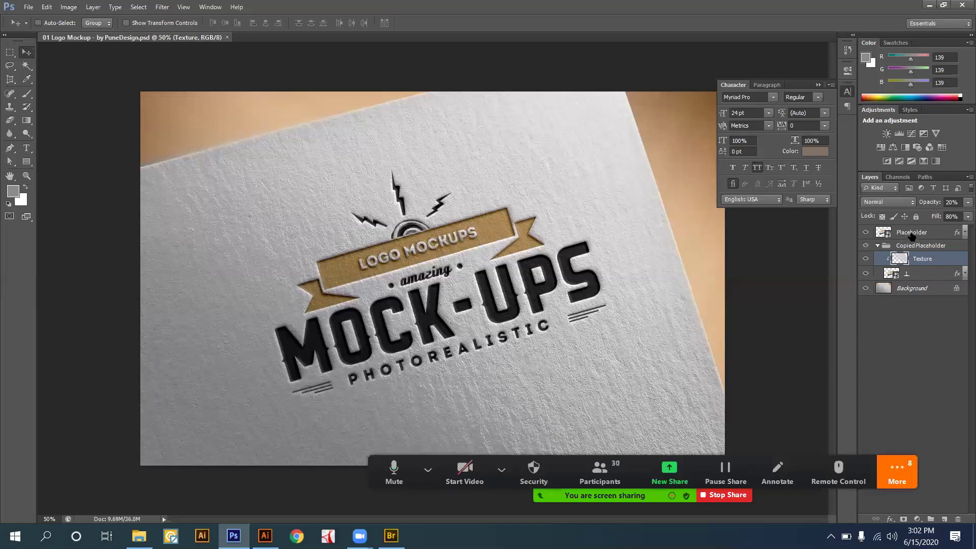
pyautogui.click(889, 236)
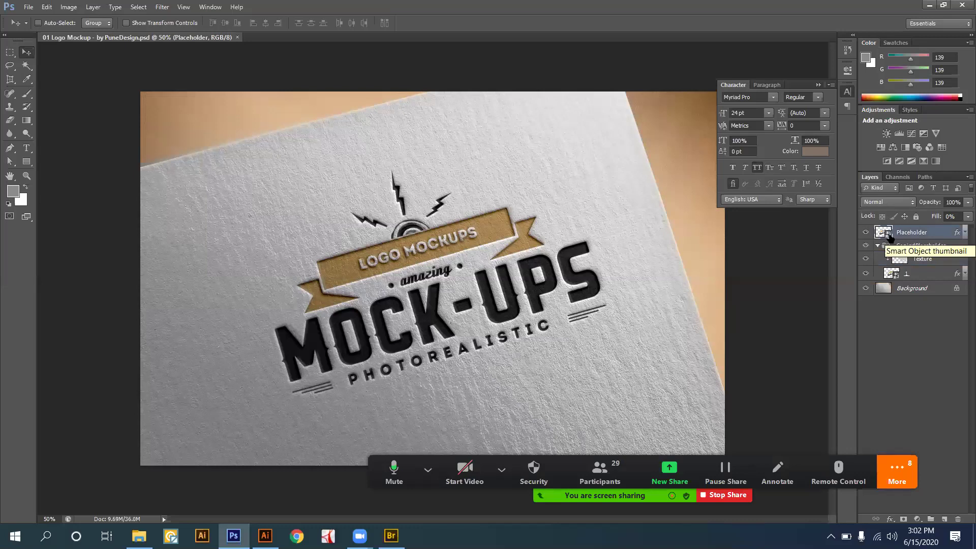
pyautogui.doubleClick(888, 237)
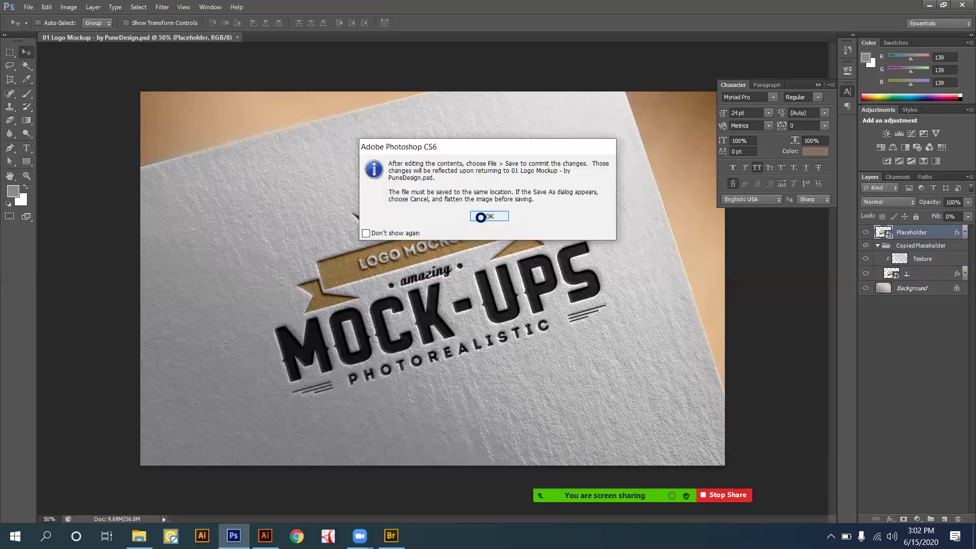
pyautogui.click(480, 217)
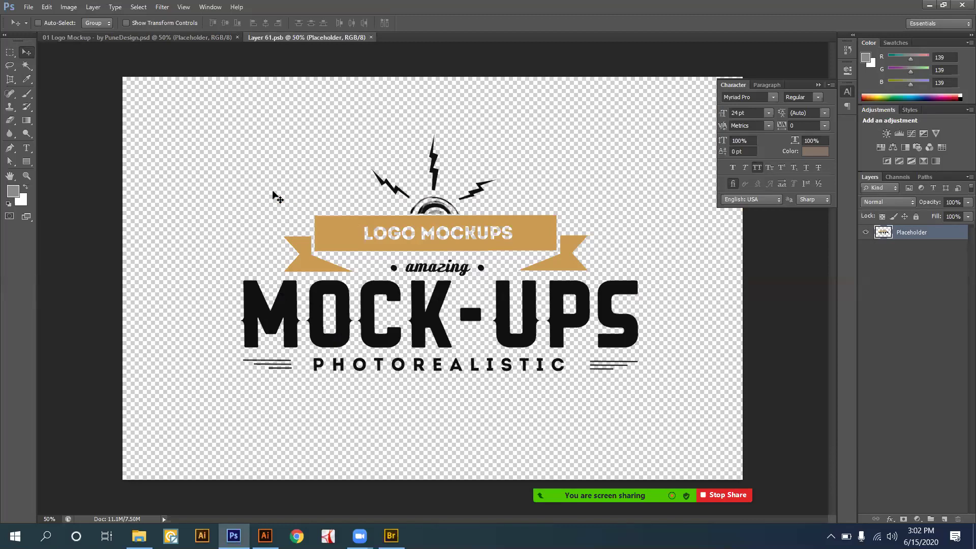
# Return to Illustrator, copy the two selected framed logos again, and switch back to the Placeholder contents in Photoshop.
pyautogui.click(47, 9)
pyautogui.click(375, 143)
pyautogui.moveTo(264, 536)
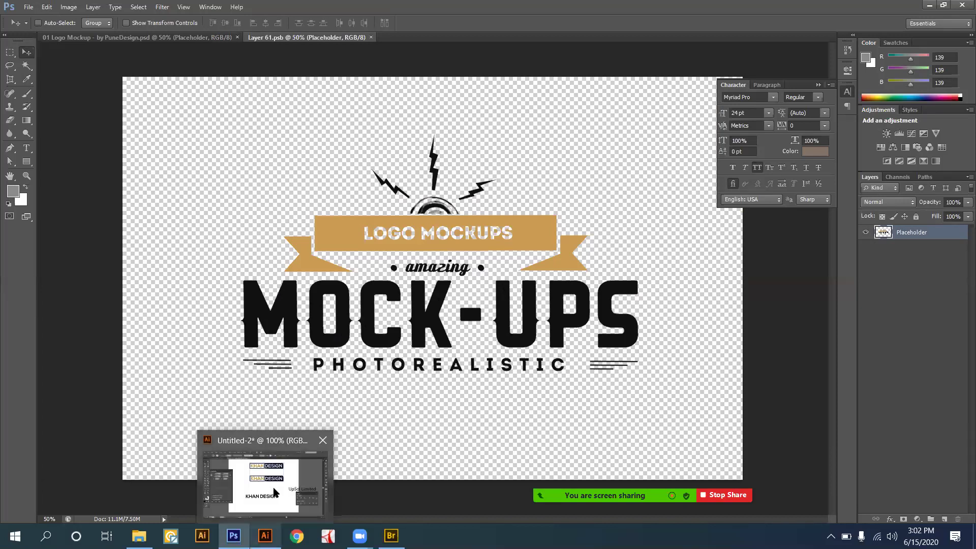
pyautogui.click(275, 492)
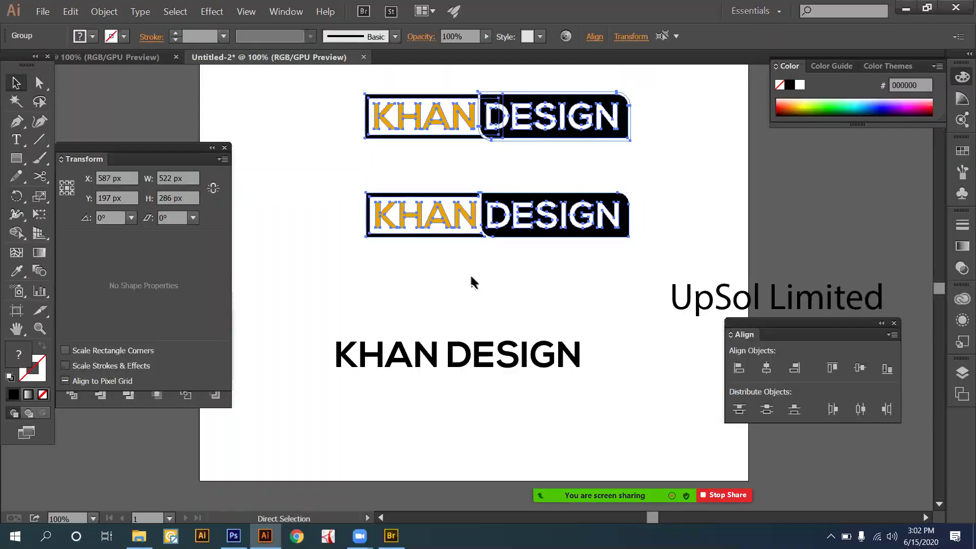
pyautogui.press('ctrl')
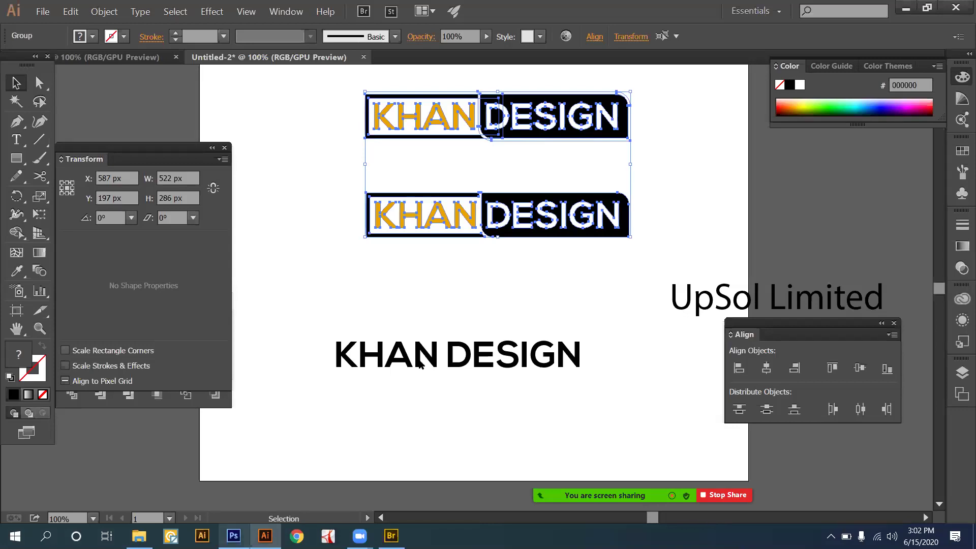
pyautogui.hotkey('alt', 'Tab')
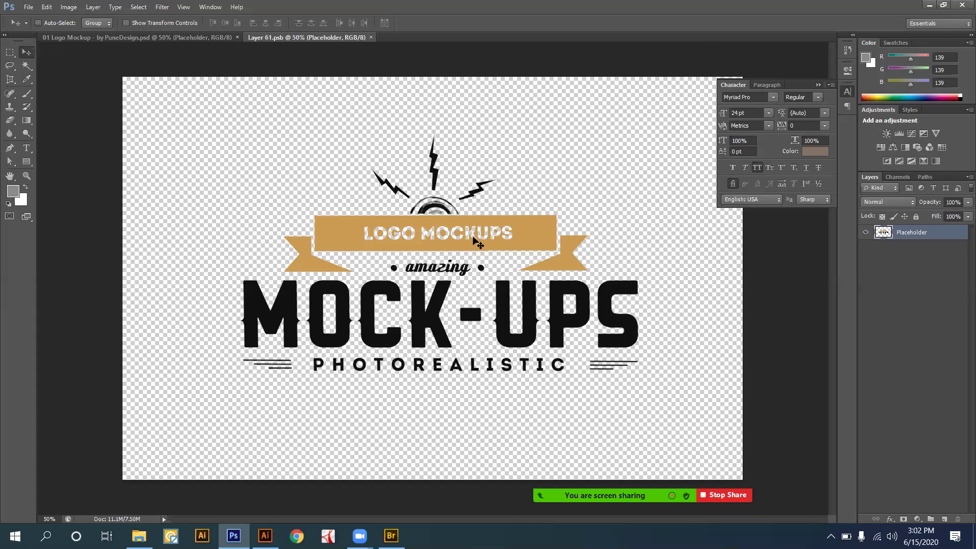
# Paste the two framed logos into the Placeholder document as a Smart Object and commit the placement.
pyautogui.hotkey('ctrl', 'v')
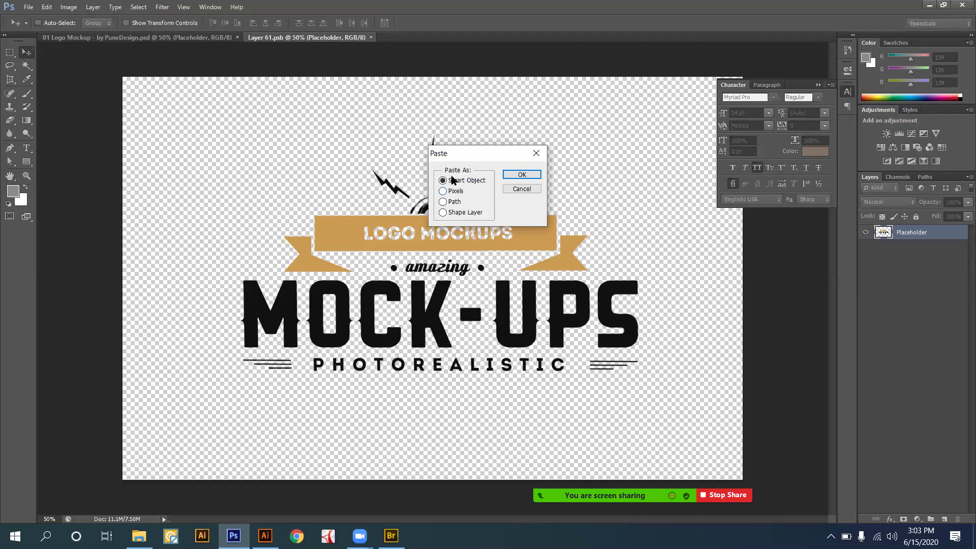
pyautogui.click(522, 174)
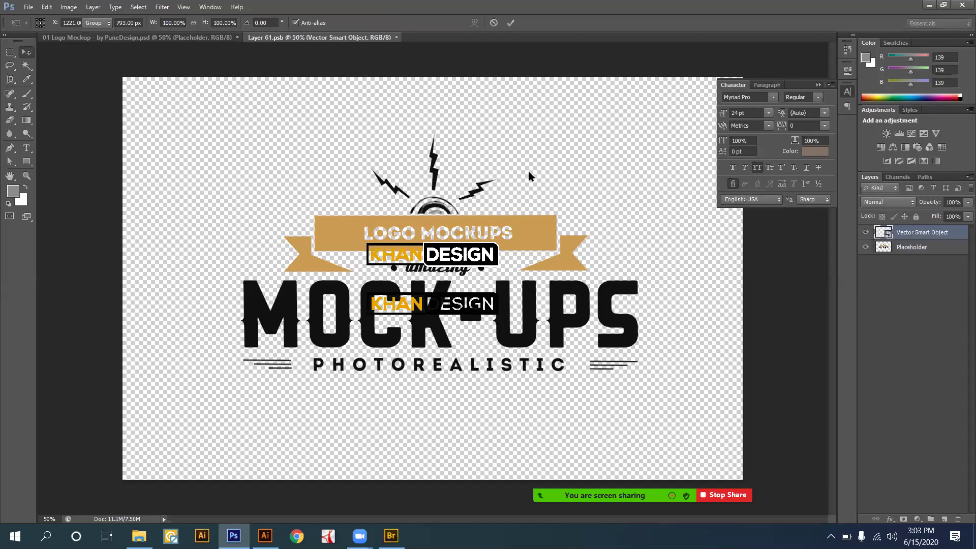
pyautogui.press('Return')
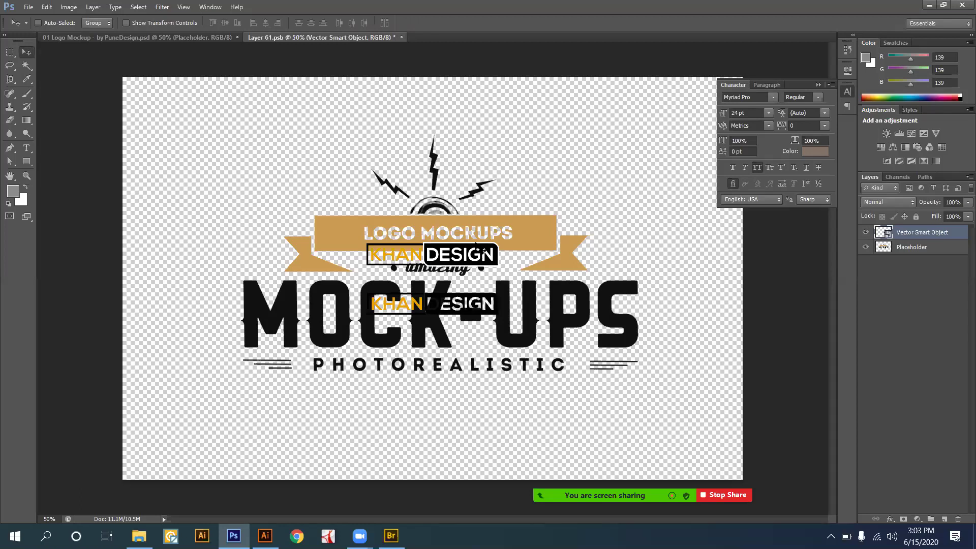
# Try a Free Transform on the pasted logos without resizing them, then undo and redo it.
pyautogui.hotkey('ctrl', 't')
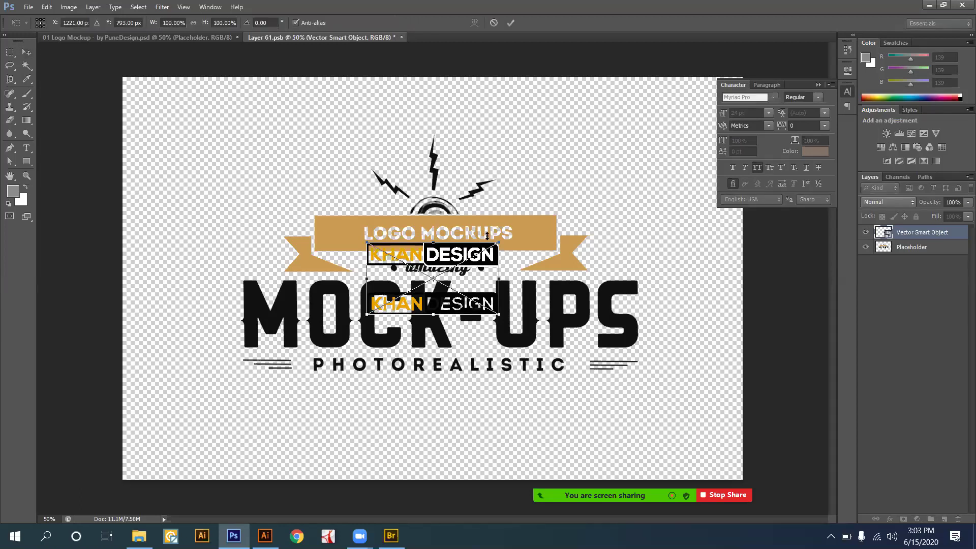
pyautogui.press('Return')
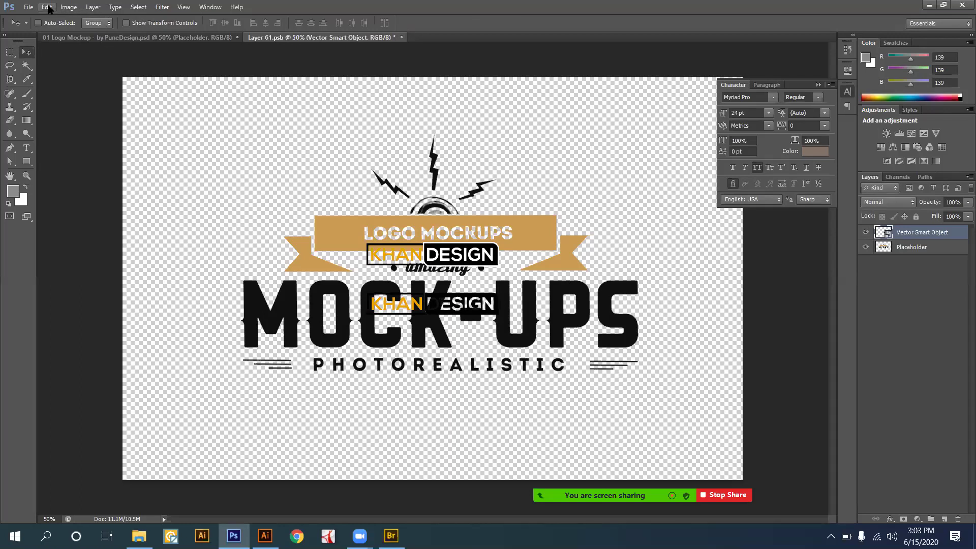
pyautogui.click(47, 8)
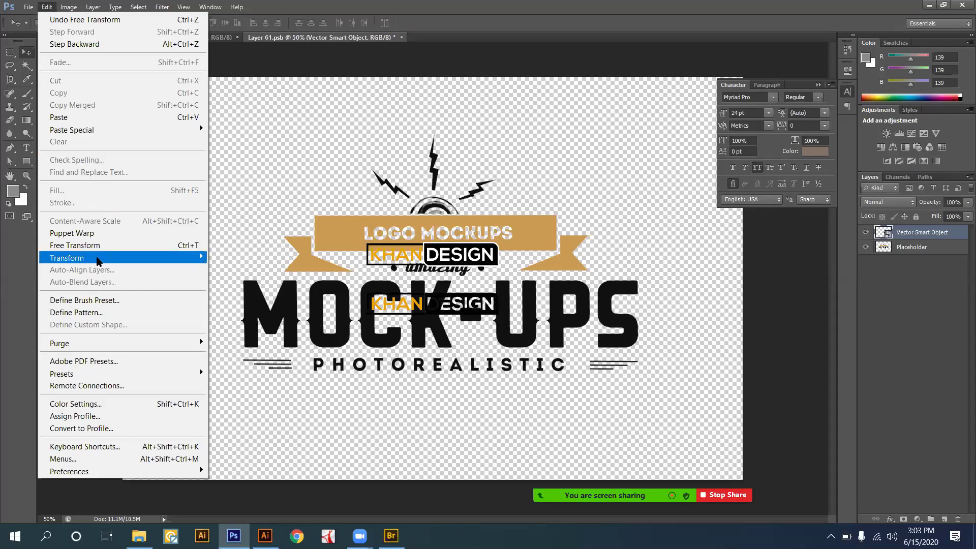
pyautogui.moveTo(99, 259)
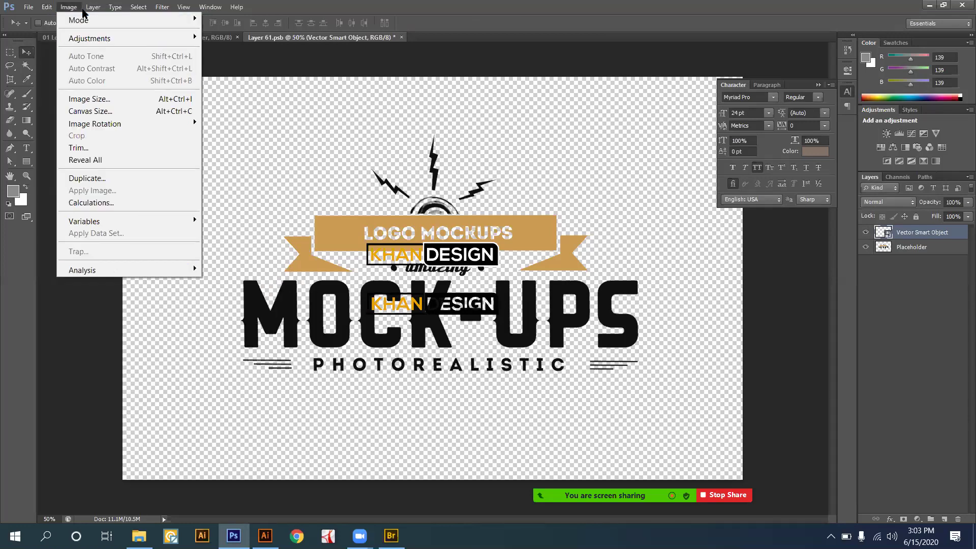
pyautogui.moveTo(94, 9)
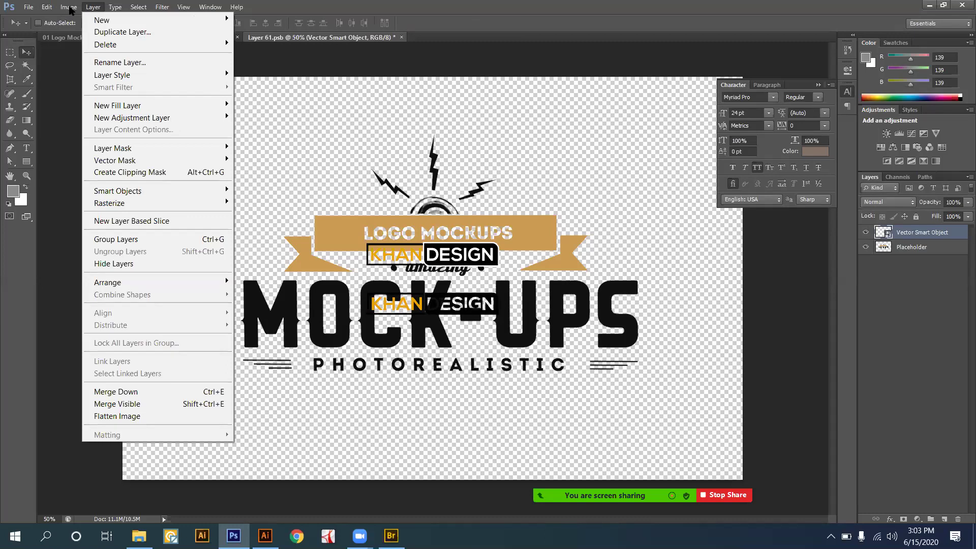
pyautogui.moveTo(57, 7)
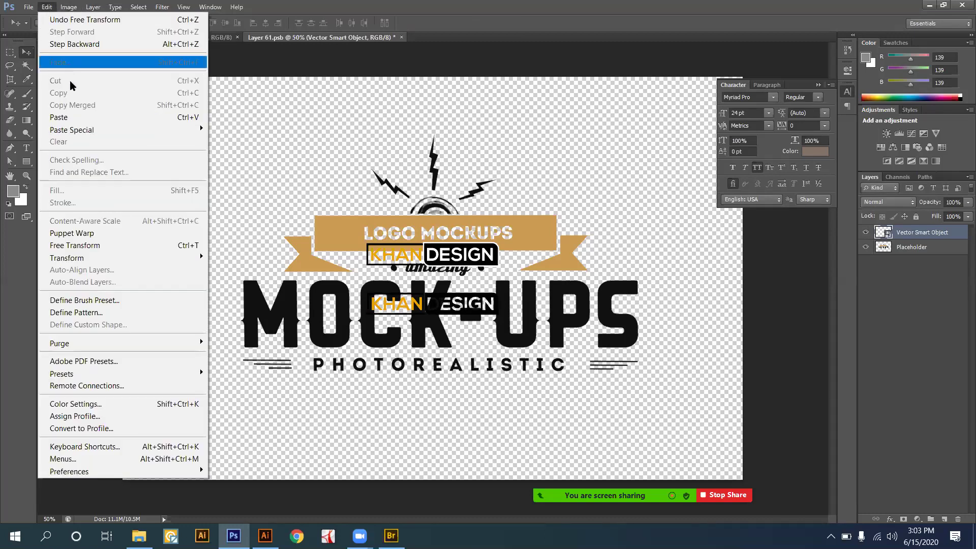
pyautogui.click(105, 20)
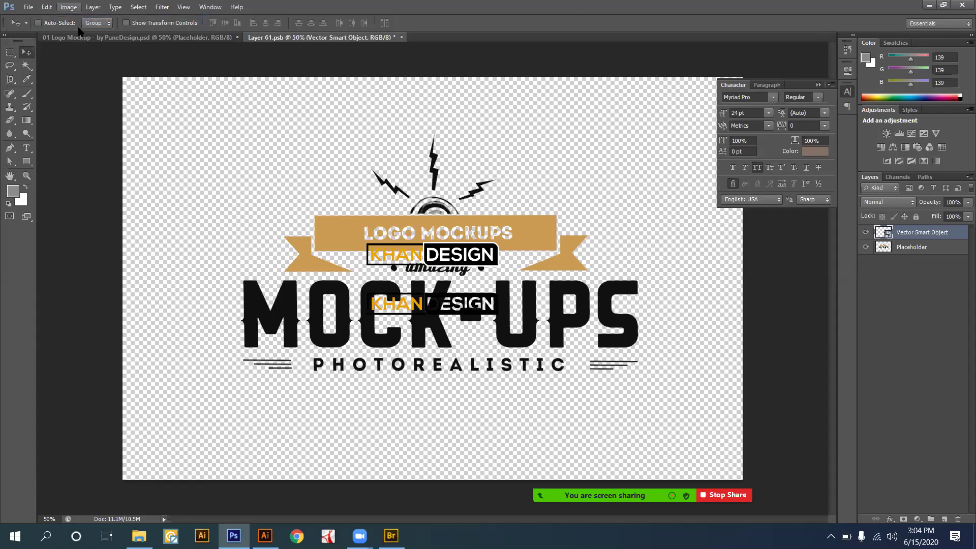
pyautogui.click(70, 8)
pyautogui.moveTo(46, 7)
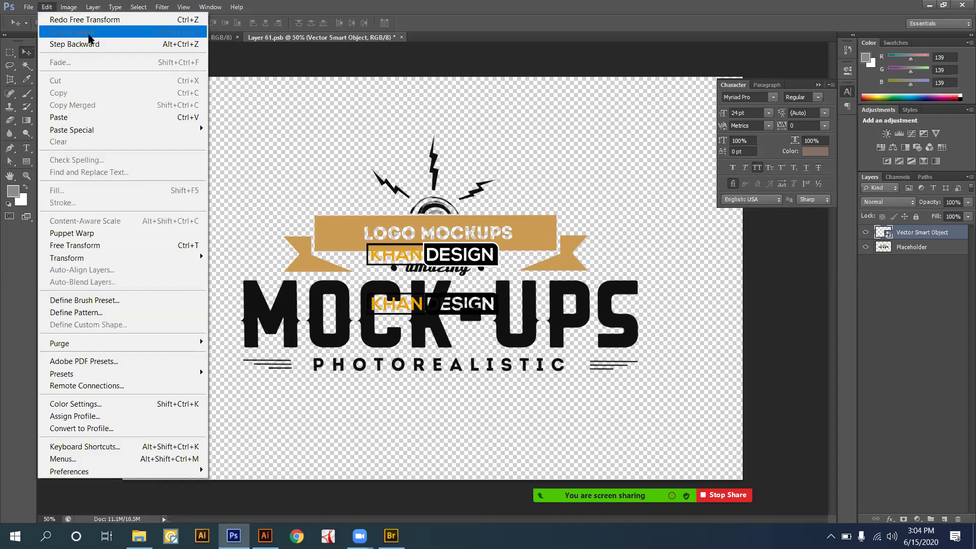
pyautogui.click(99, 21)
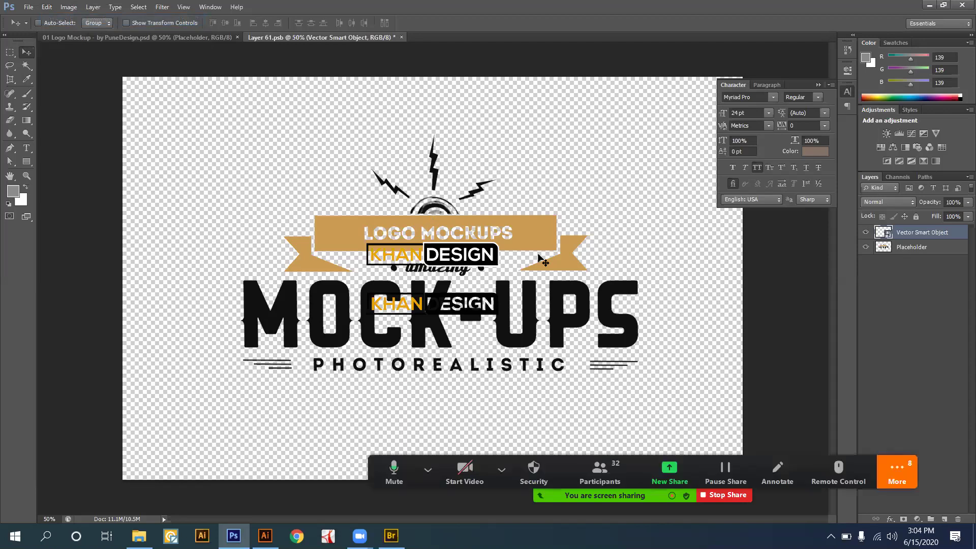
# Scale the pasted logos proportionally to about 198% and shift them slightly up and to the right.
pyautogui.hotkey('ctrl', 't')
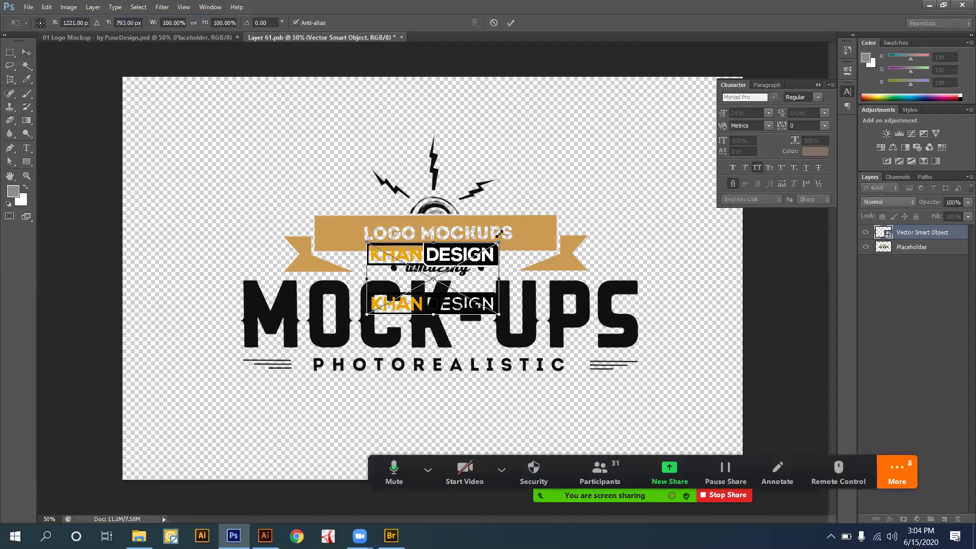
pyautogui.moveTo(507, 236); pyautogui.dragTo(576, 227)
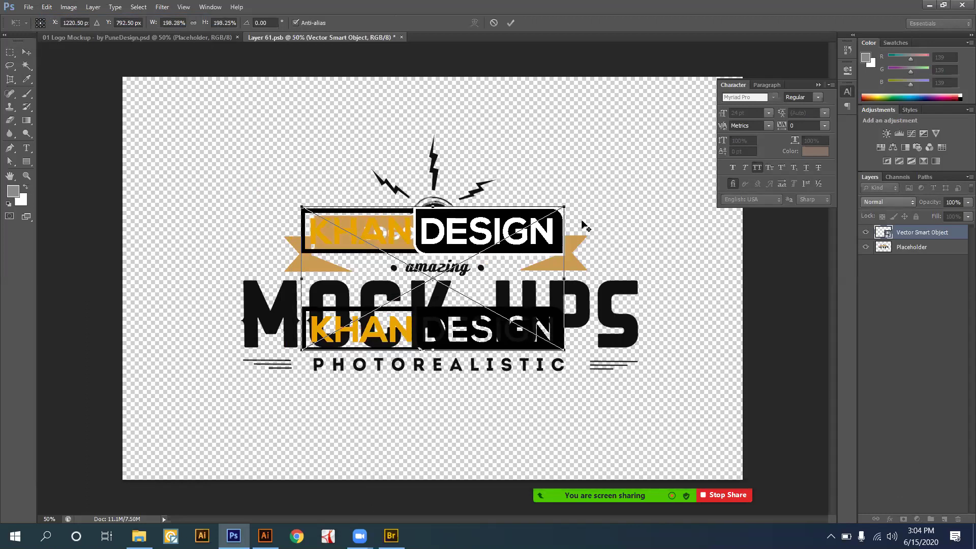
pyautogui.press('Return')
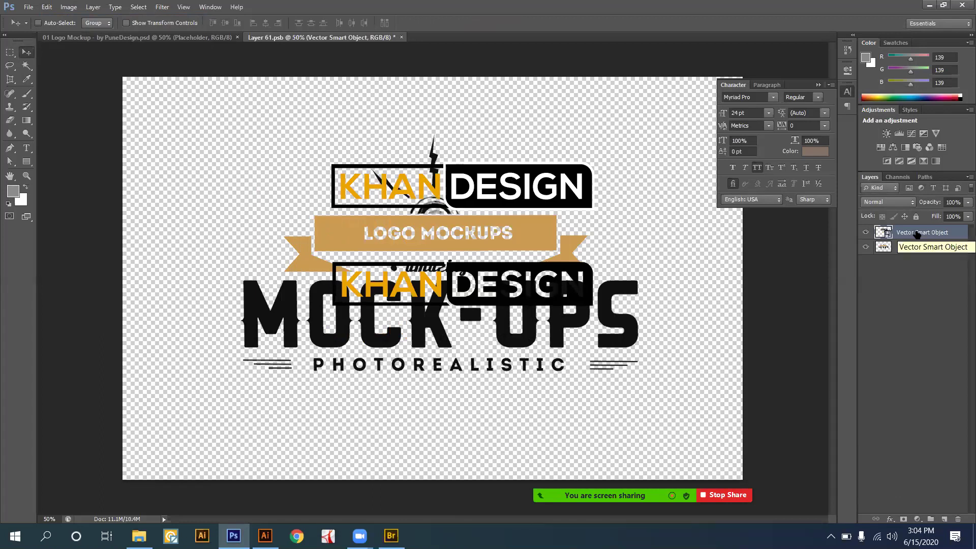
# Hide the original Placeholder artwork, then save and close the smart object document to update the mockup.
pyautogui.click(865, 246)
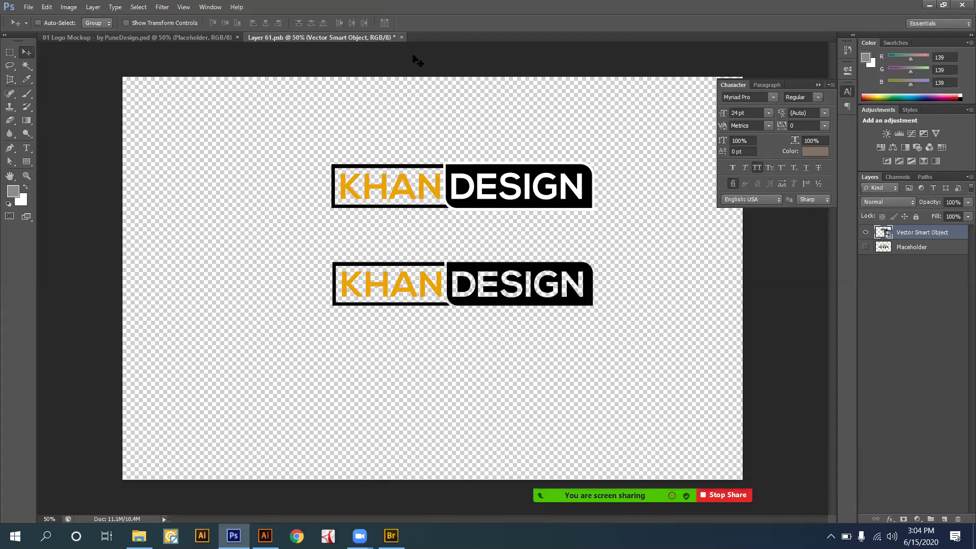
pyautogui.hotkey('ctrl', 's')
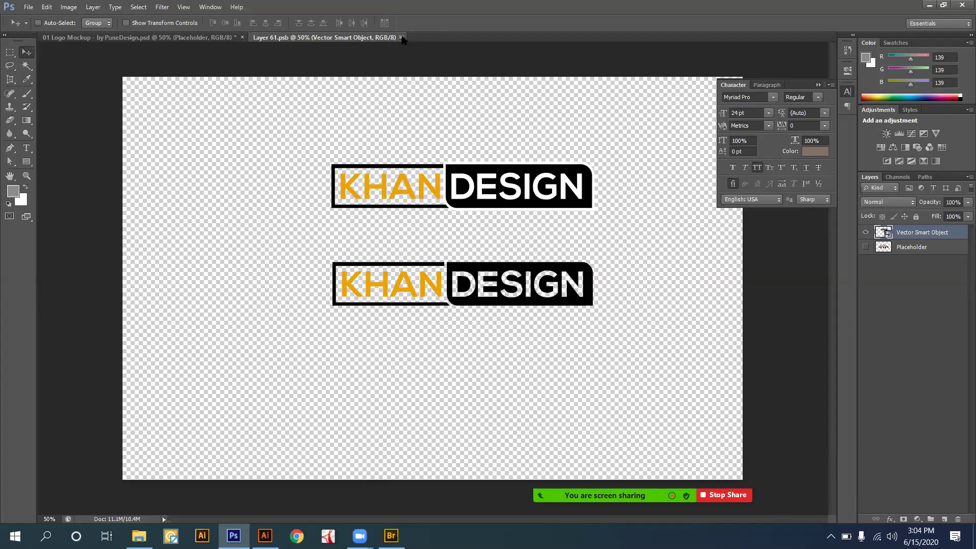
pyautogui.click(401, 38)
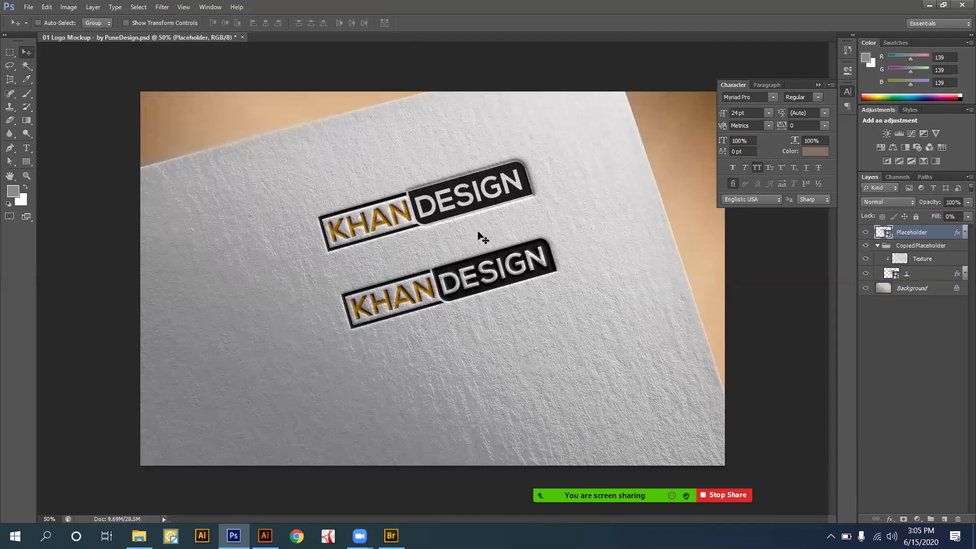
# Hide the Texture layer in the CopiedPlaceholder group of the logo mockup.
pyautogui.hotkey('ctrl', '+')
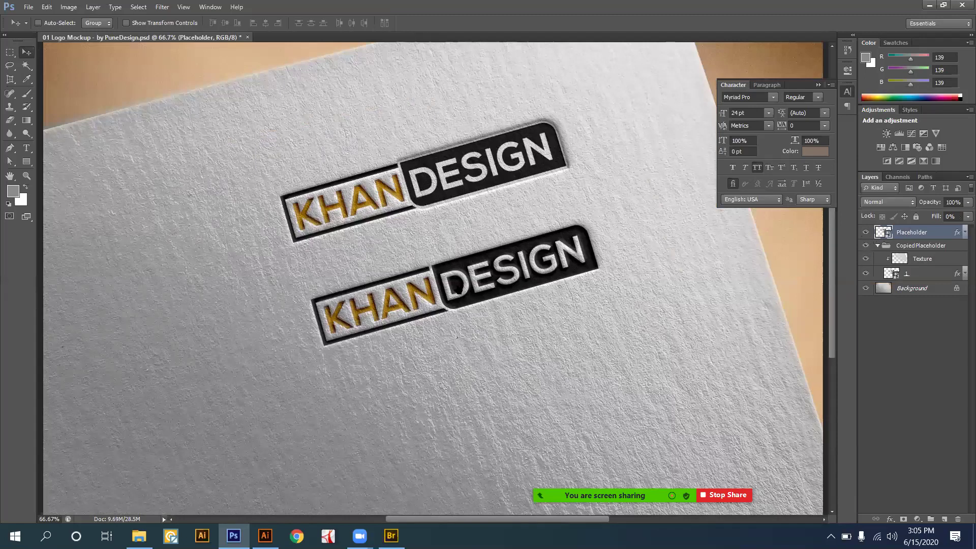
pyautogui.click(865, 259)
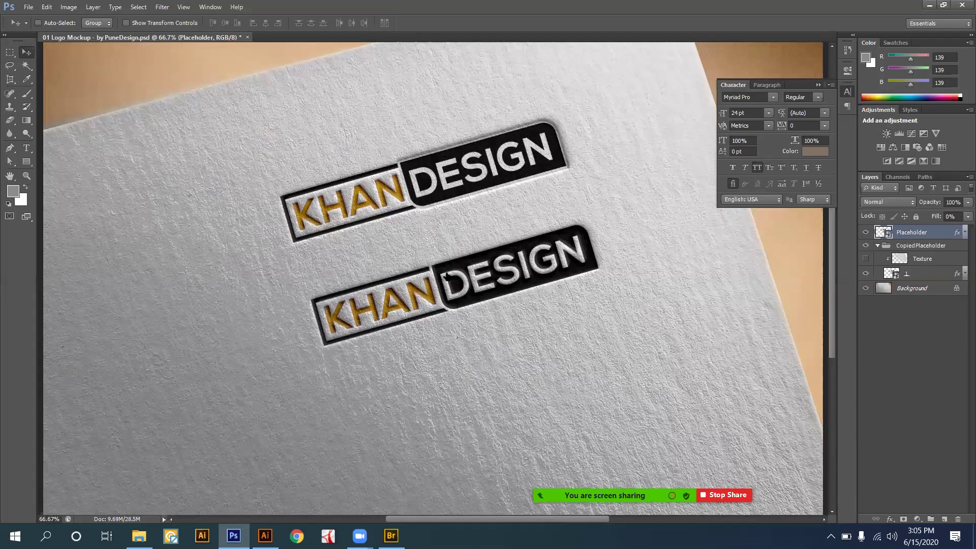
pyautogui.hotkey('ctrl', ',')
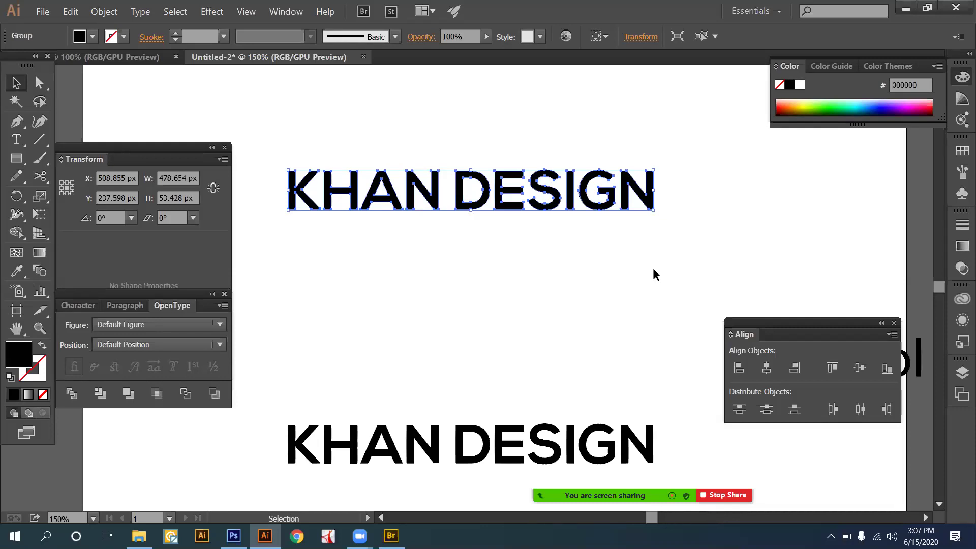
# Draw a rectangle about 289 by 92.5 px covering the word DESIGN in the upper KHAN DESIGN wordmark.
pyautogui.hotkey('ctrl', '=')
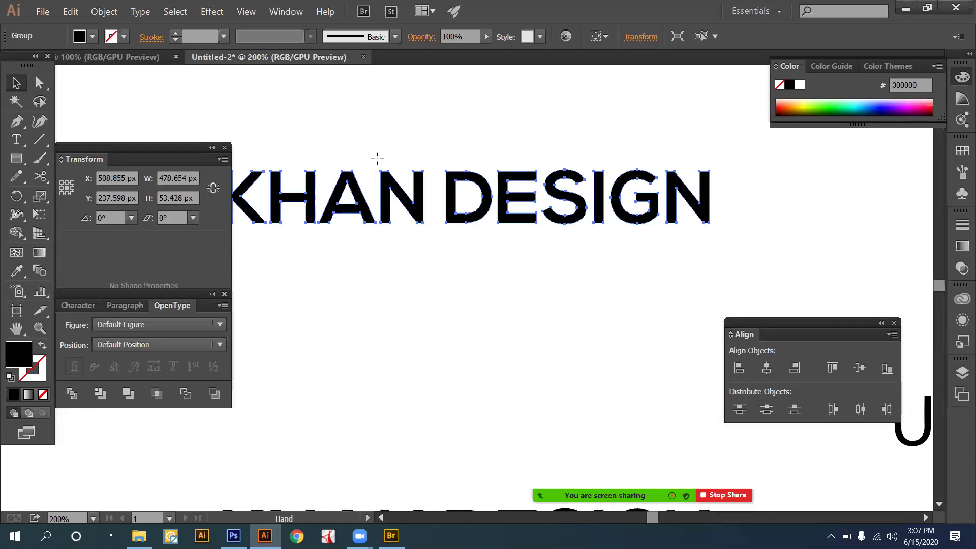
pyautogui.press('m')
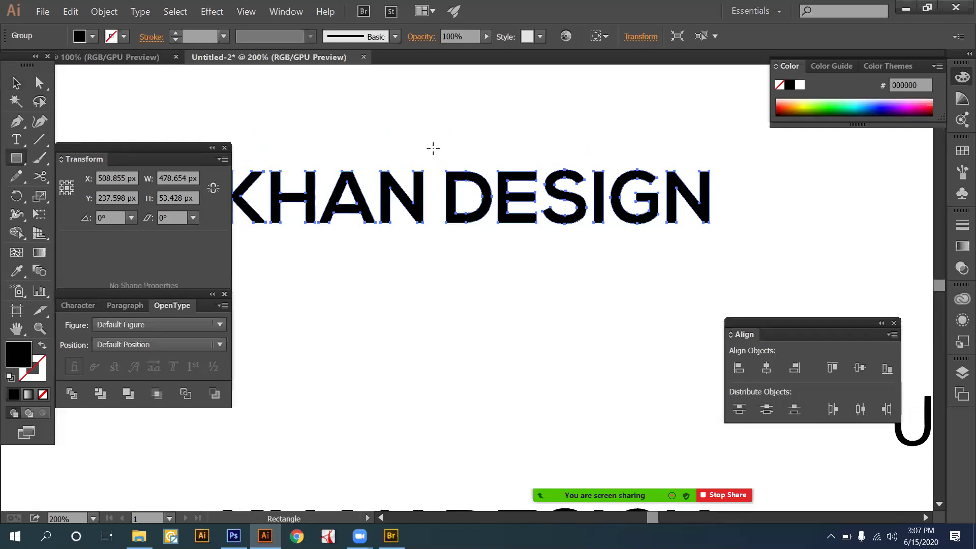
pyautogui.moveTo(432, 147); pyautogui.dragTo(726, 245)
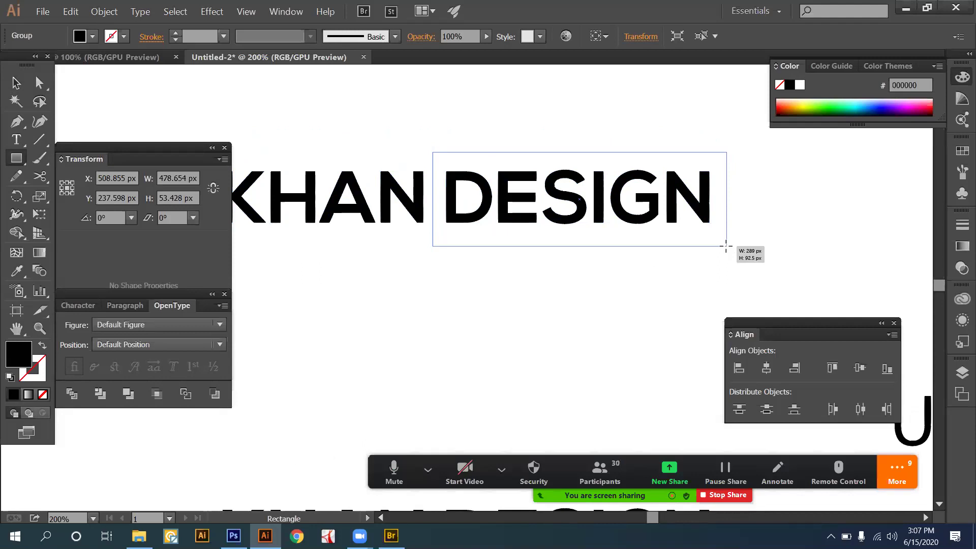
pyautogui.moveTo(726, 246); pyautogui.dragTo(726, 246)
pyautogui.press('v')
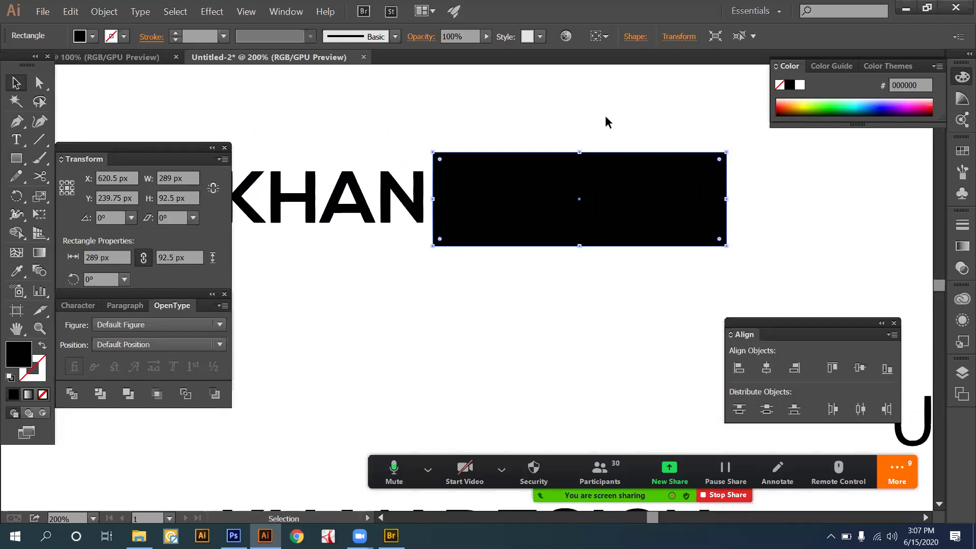
# Fill the rectangle over DESIGN with the orange colour d43e00 and deselect it.
pyautogui.hotkey('ctrl', 'z')
pyautogui.rightClick(490, 192)
pyautogui.click(414, 193)
pyautogui.click(416, 195)
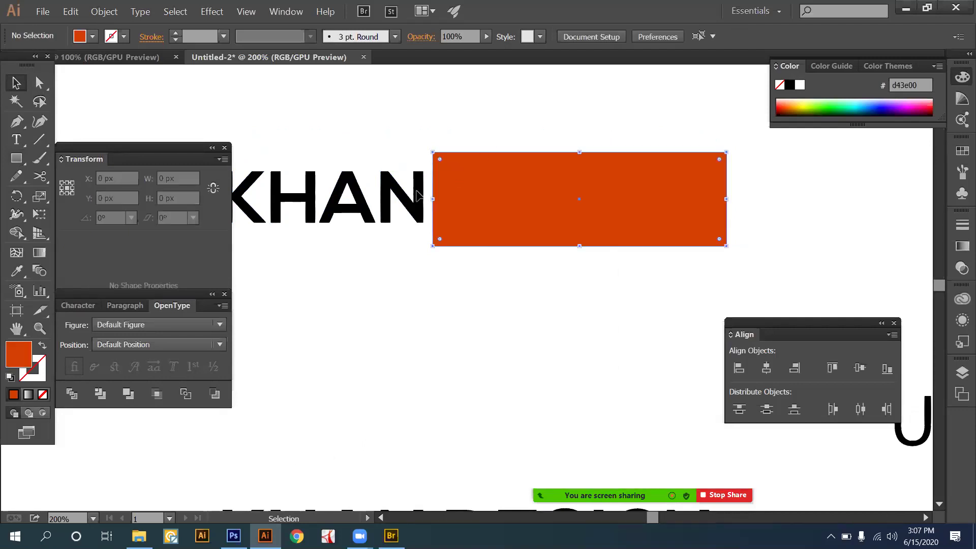
pyautogui.click(523, 155)
pyautogui.click(516, 143)
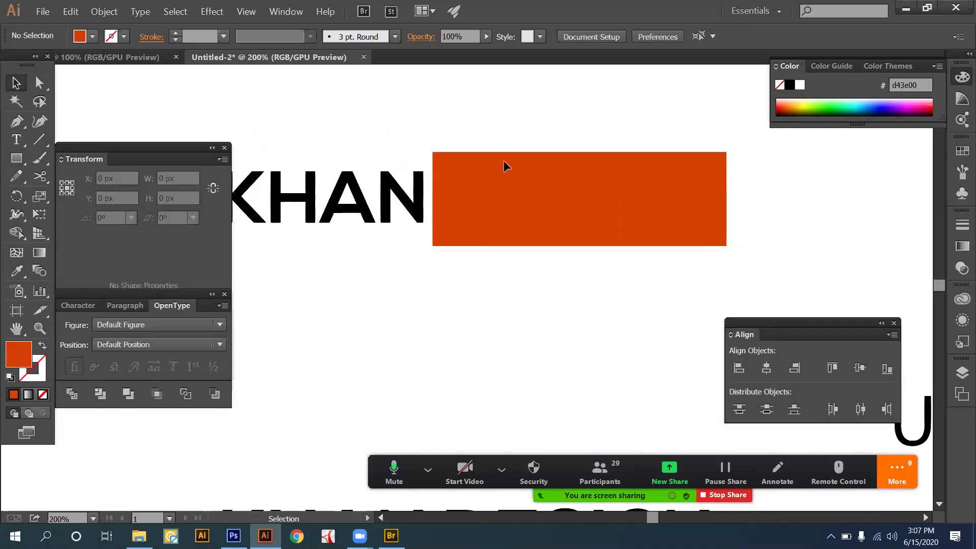
# Send the orange rectangle to the back, behind the KHAN DESIGN wordmark.
pyautogui.click(504, 165)
pyautogui.click(504, 165)
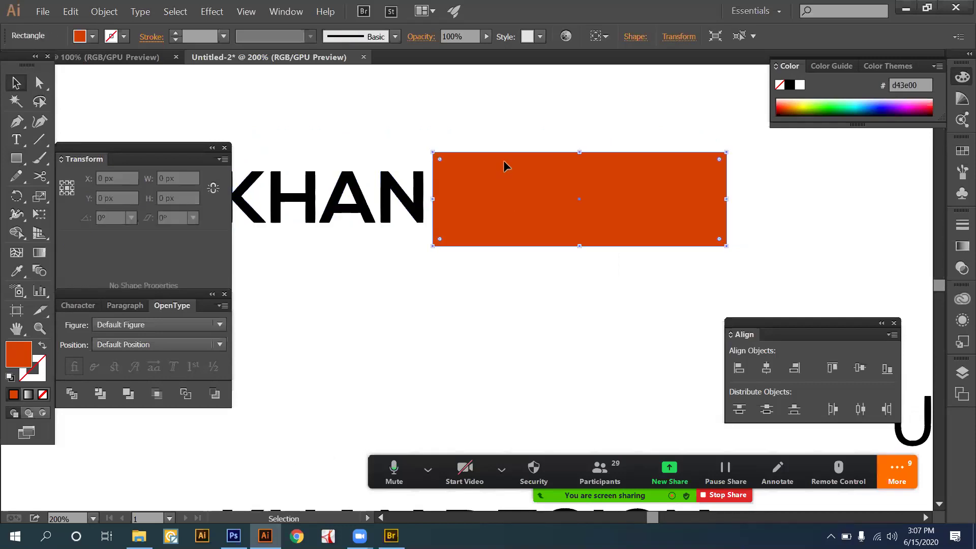
pyautogui.rightClick(543, 314)
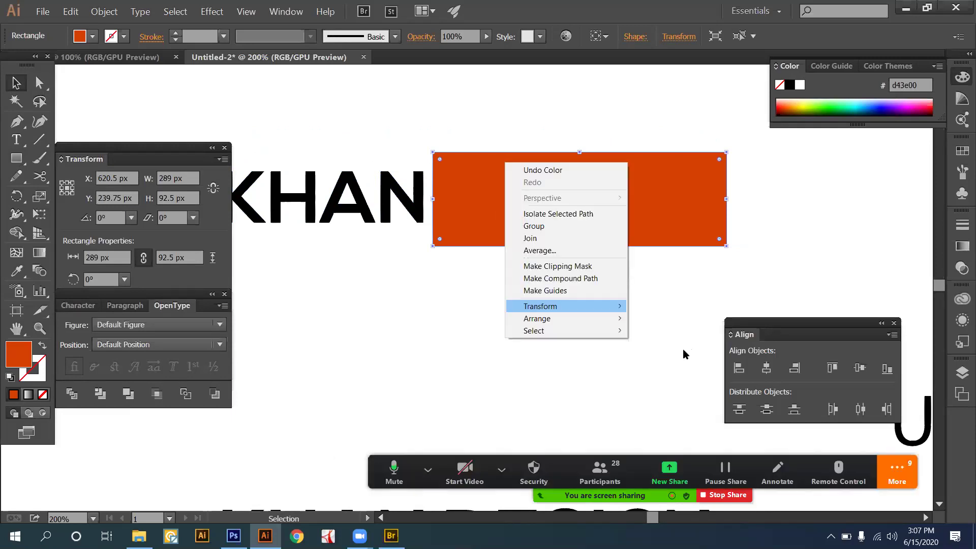
pyautogui.moveTo(623, 320)
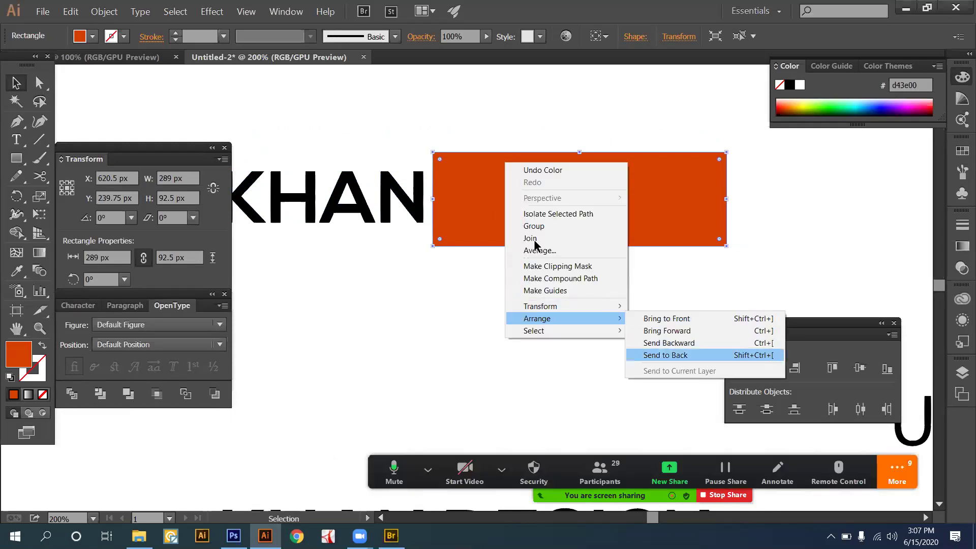
# Send the orange rectangle behind the word DESIGN and vertically centre the rectangle and the KHAN DESIGN lettering on each other.
pyautogui.click(665, 355)
pyautogui.click(559, 282)
pyautogui.moveTo(559, 282); pyautogui.dragTo(459, 127)
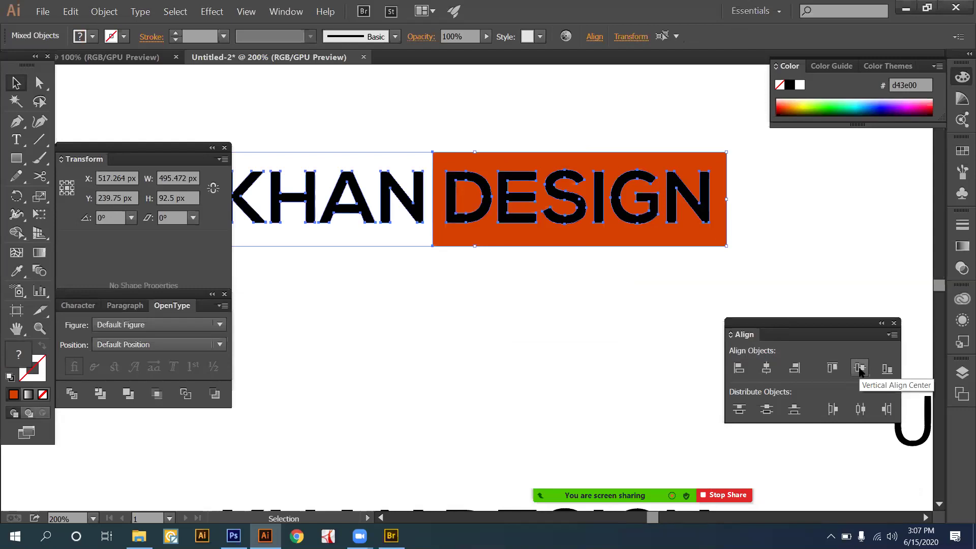
pyautogui.click(860, 369)
pyautogui.click(501, 148)
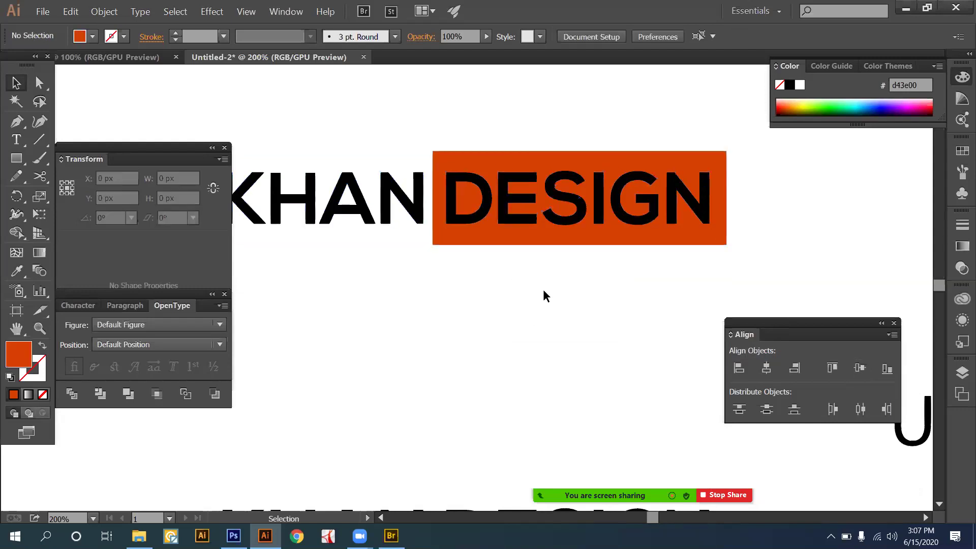
pyautogui.click(540, 230)
pyautogui.click(525, 291)
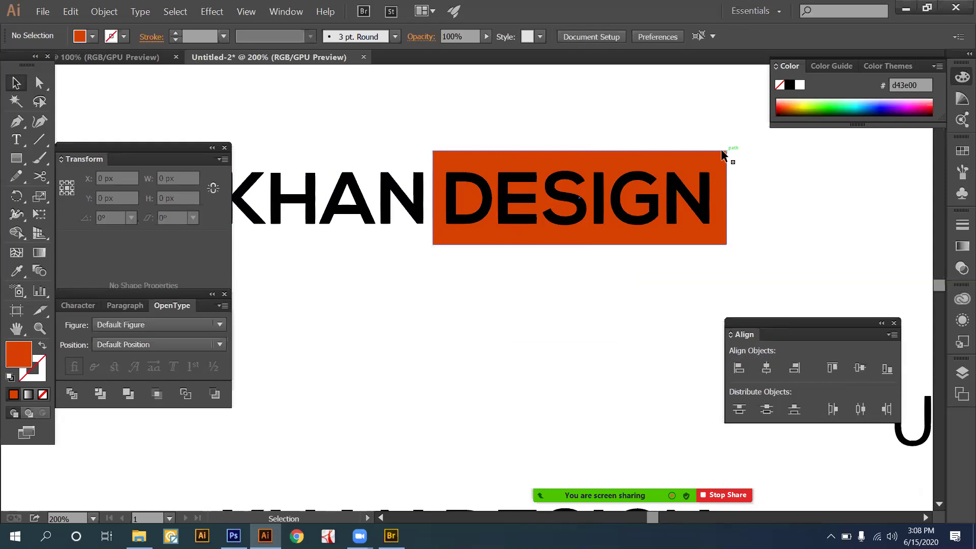
# Try rounding the orange rectangle's lower-left and upper-right corners together, and undo the rounding.
pyautogui.click(463, 239)
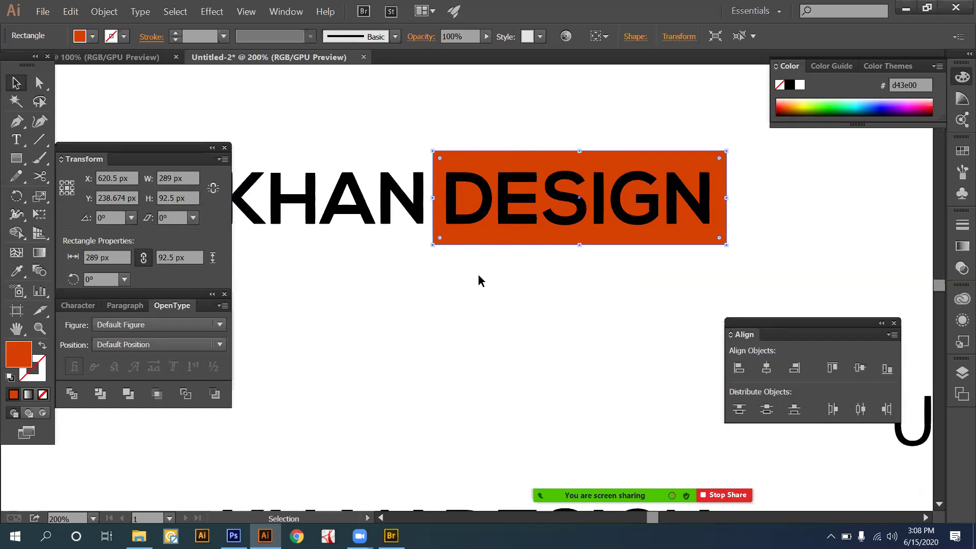
pyautogui.click(43, 87)
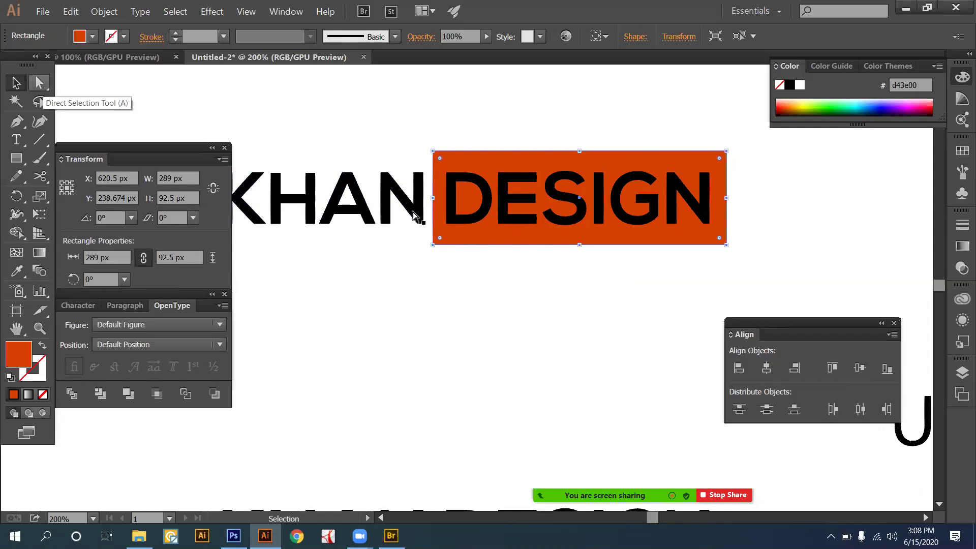
pyautogui.click(433, 245)
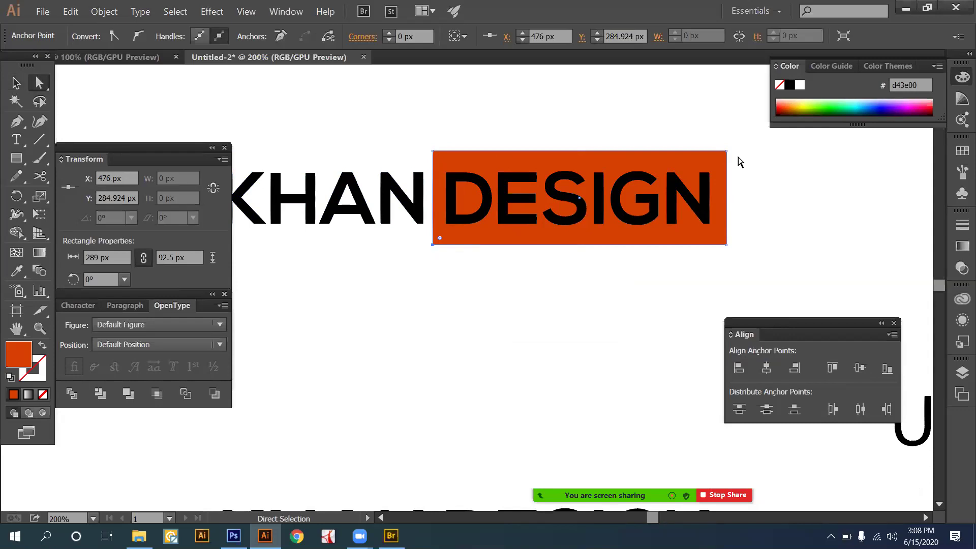
pyautogui.click(445, 239)
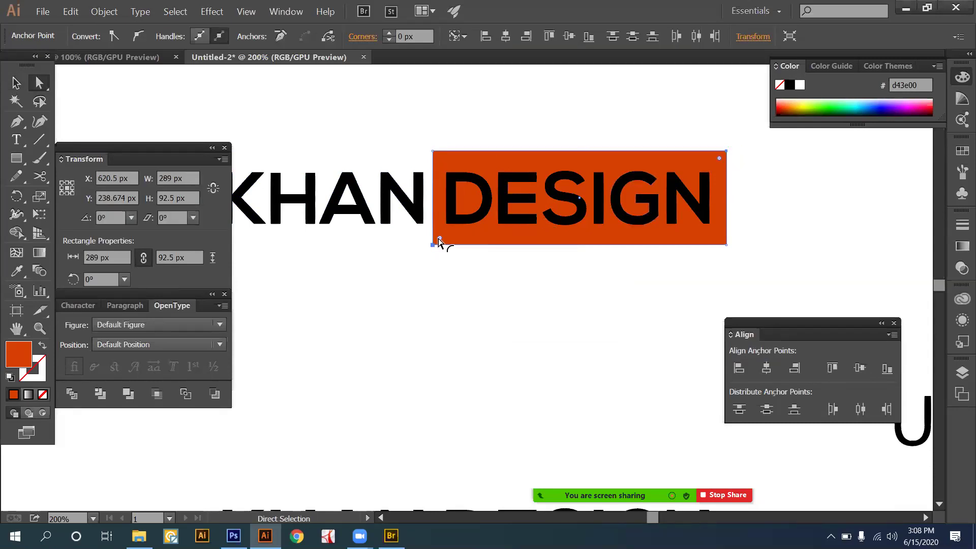
pyautogui.moveTo(494, 218); pyautogui.dragTo(483, 238)
pyautogui.press('v')
pyautogui.hotkey('ctrl', 'z')
pyautogui.hotkey('ctrl', 'z')
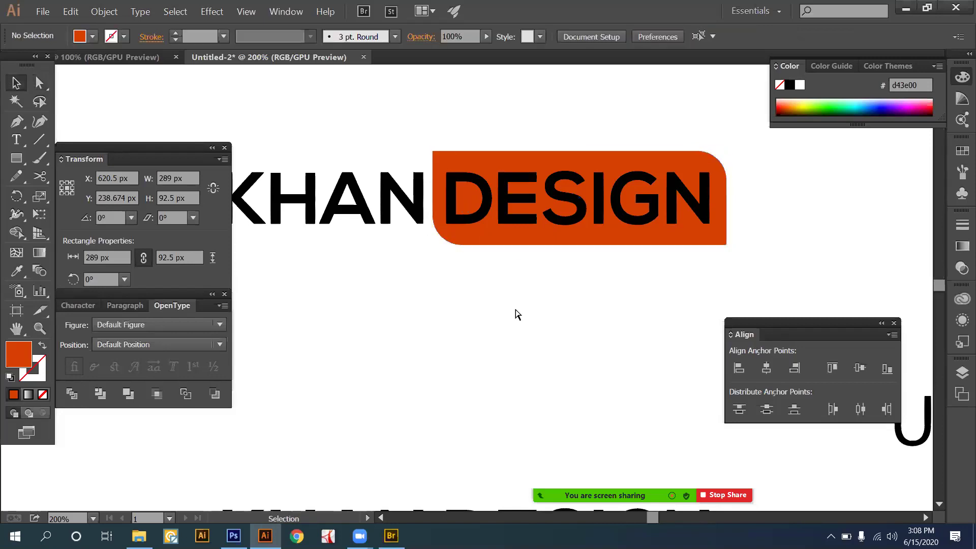
pyautogui.click(515, 309)
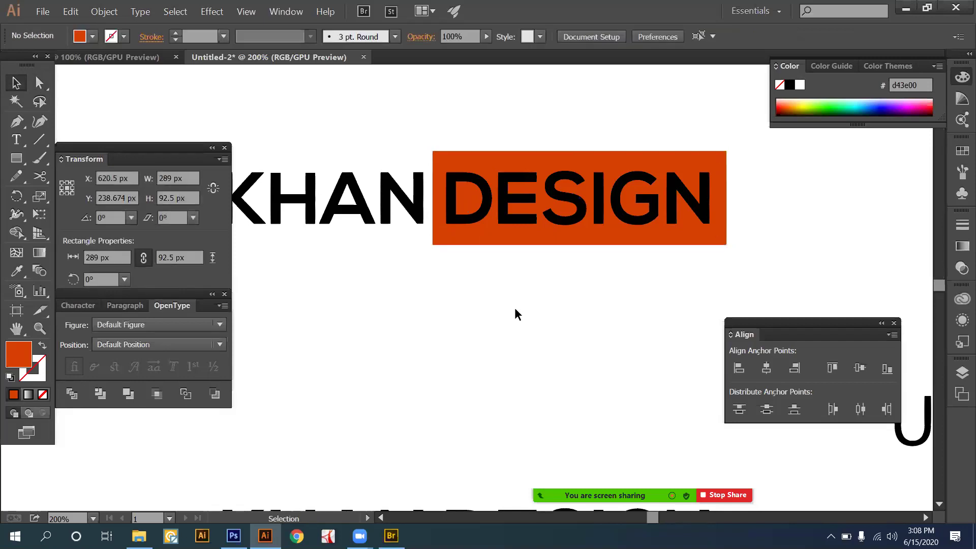
# Round only the orange rectangle's lower-left and upper-right corners to a radius of about 31 px.
pyautogui.click(566, 221)
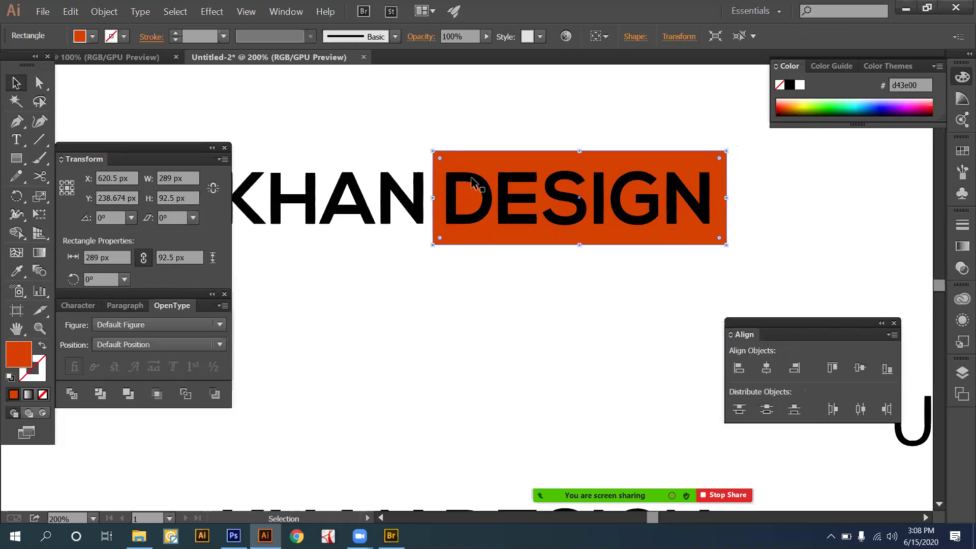
pyautogui.click(38, 86)
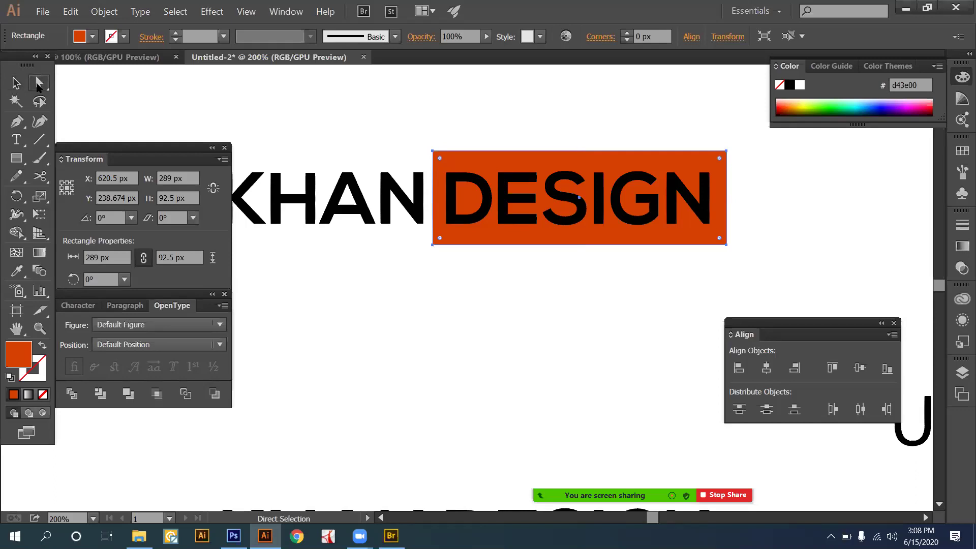
pyautogui.click(433, 244)
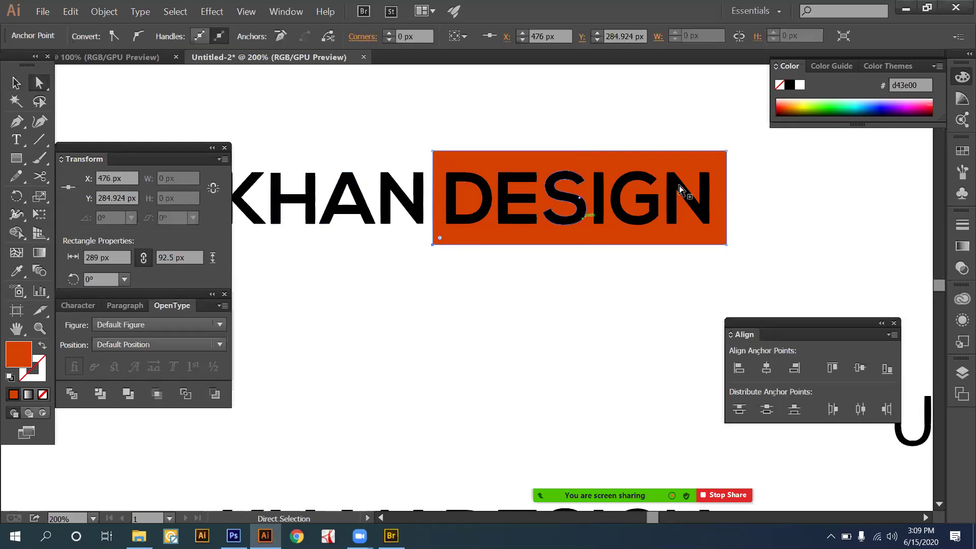
pyautogui.keyDown('shift'); pyautogui.click(726, 151); pyautogui.keyUp('shift')
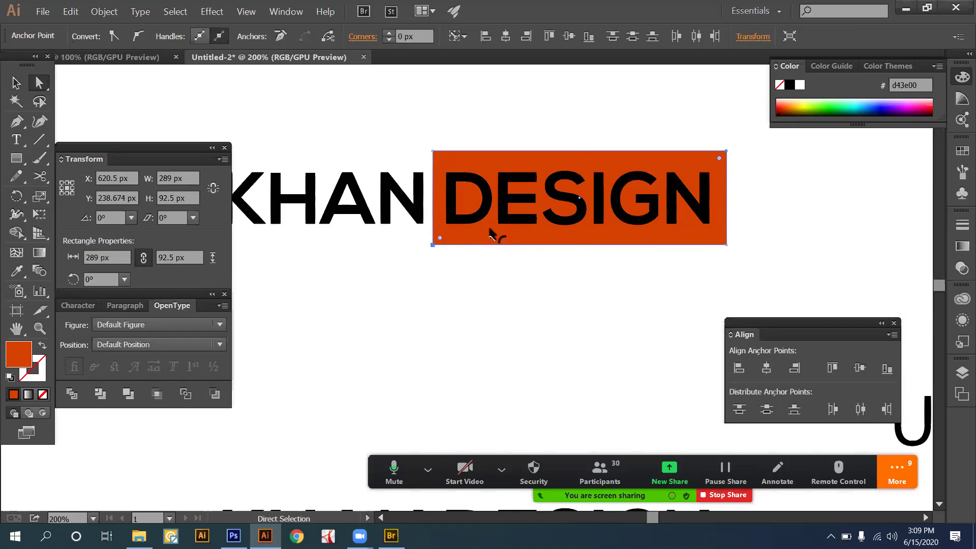
pyautogui.moveTo(440, 238); pyautogui.dragTo(471, 226)
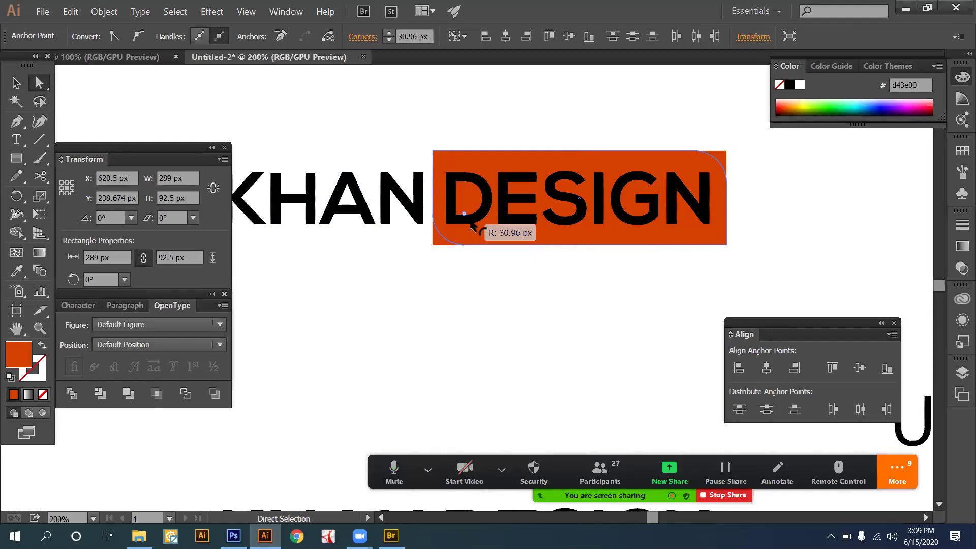
pyautogui.moveTo(471, 227); pyautogui.dragTo(473, 231)
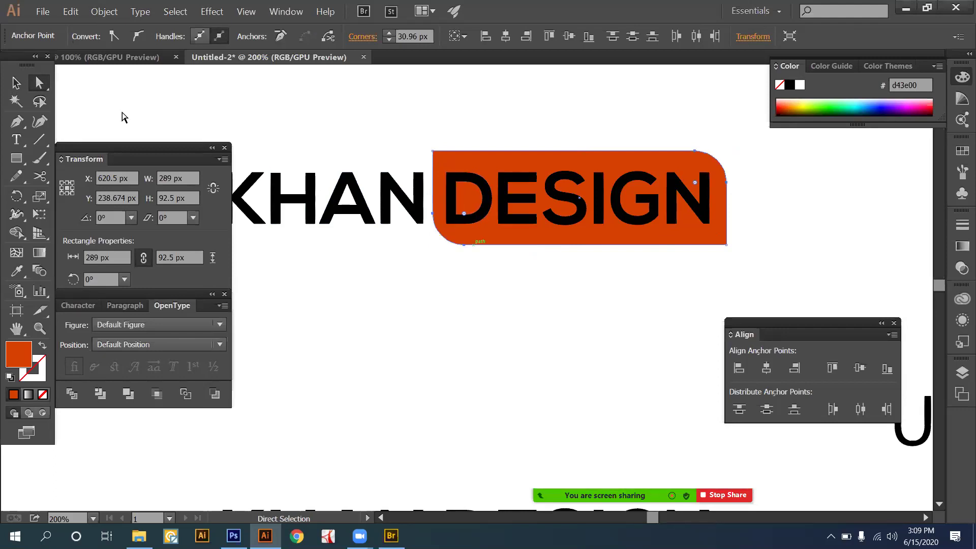
pyautogui.click(16, 82)
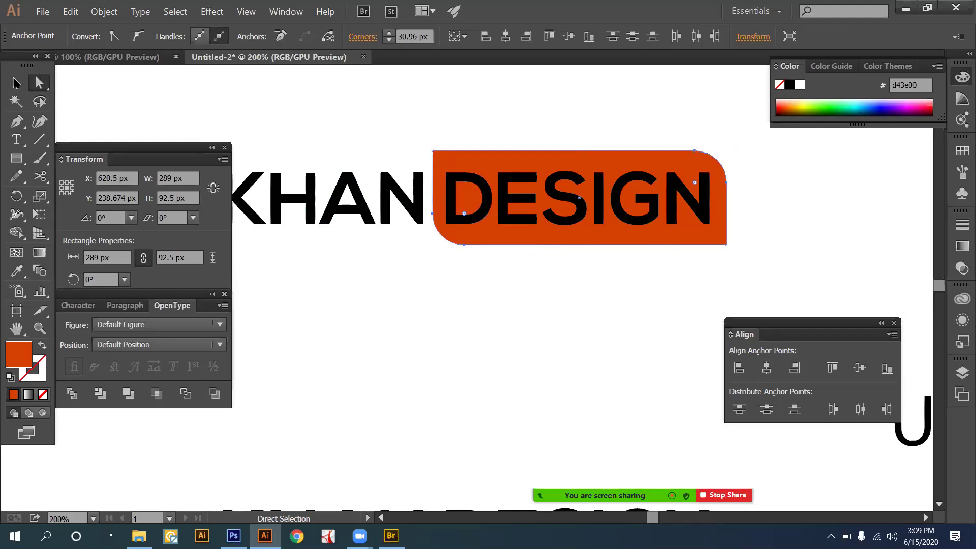
pyautogui.click(516, 310)
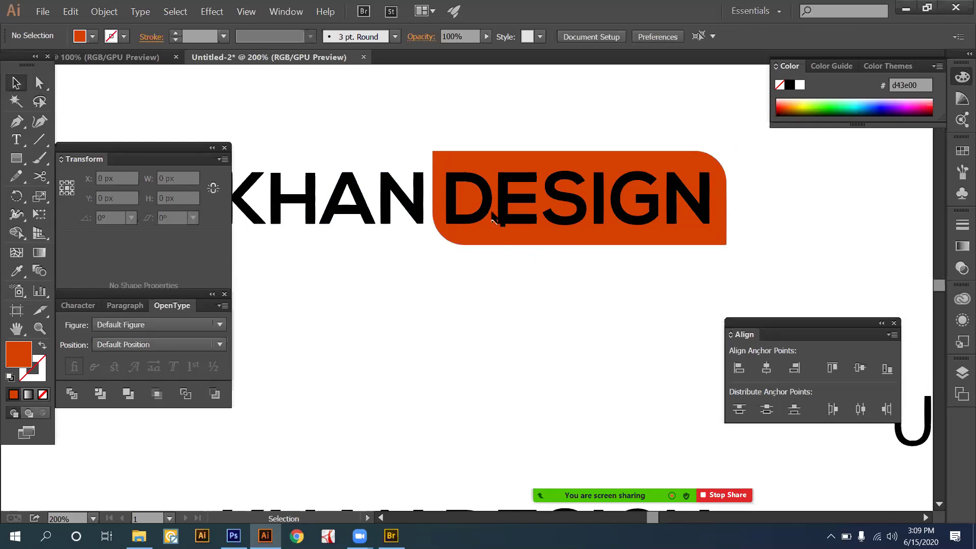
pyautogui.click(488, 212)
pyautogui.press('a')
pyautogui.click(525, 286)
pyautogui.hotkey('ctrl', '-')
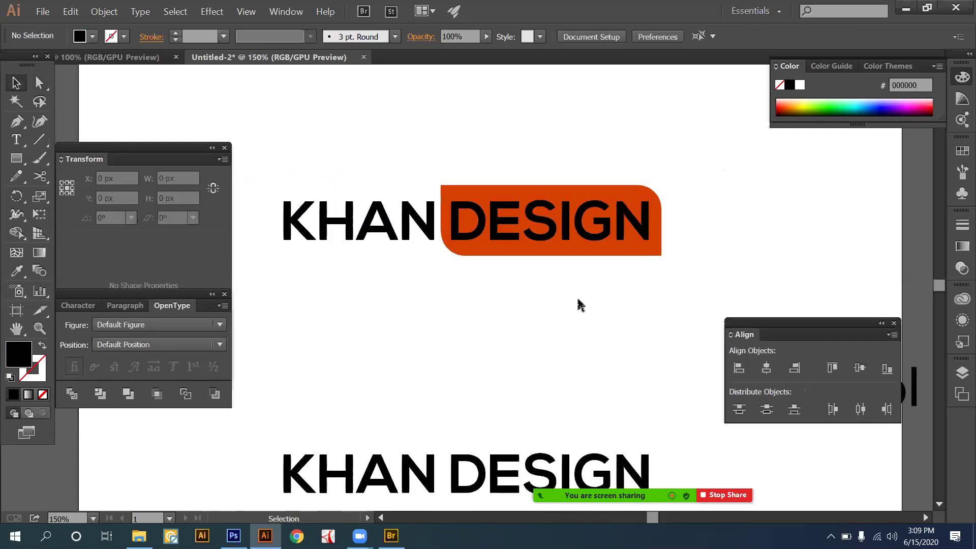
pyautogui.moveTo(582, 305); pyautogui.dragTo(593, 269)
pyautogui.moveTo(403, 157); pyautogui.dragTo(630, 278)
pyautogui.press('a')
pyautogui.click(479, 279)
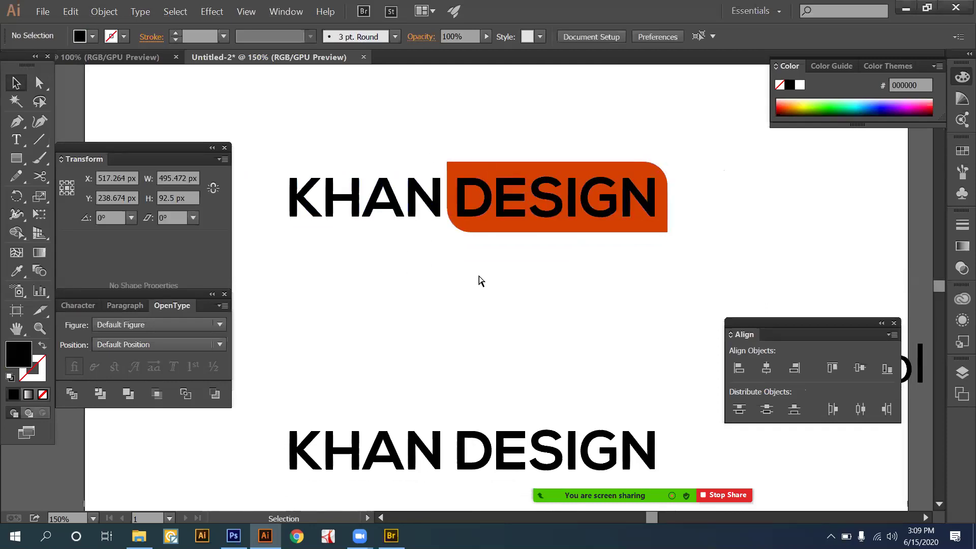
pyautogui.hotkey('ctrl', '+')
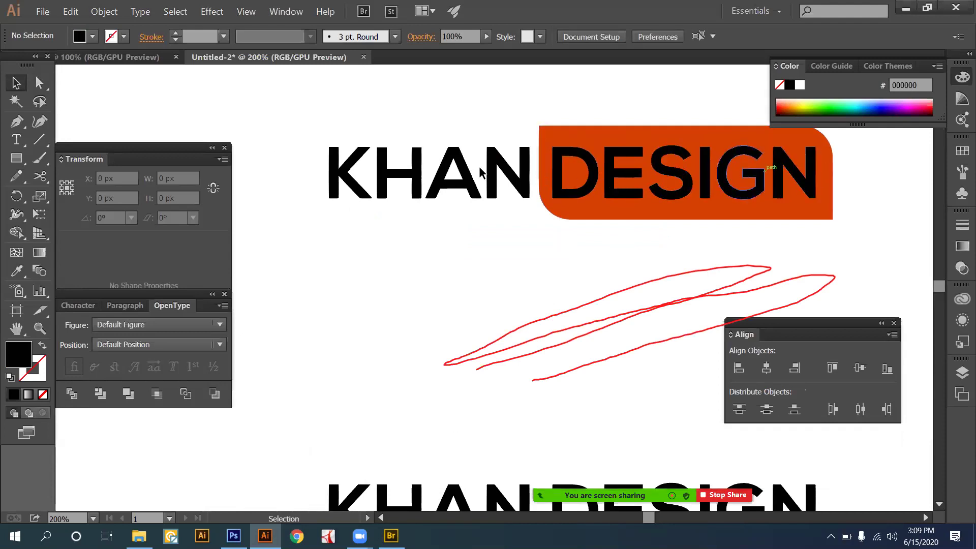
pyautogui.press('a')
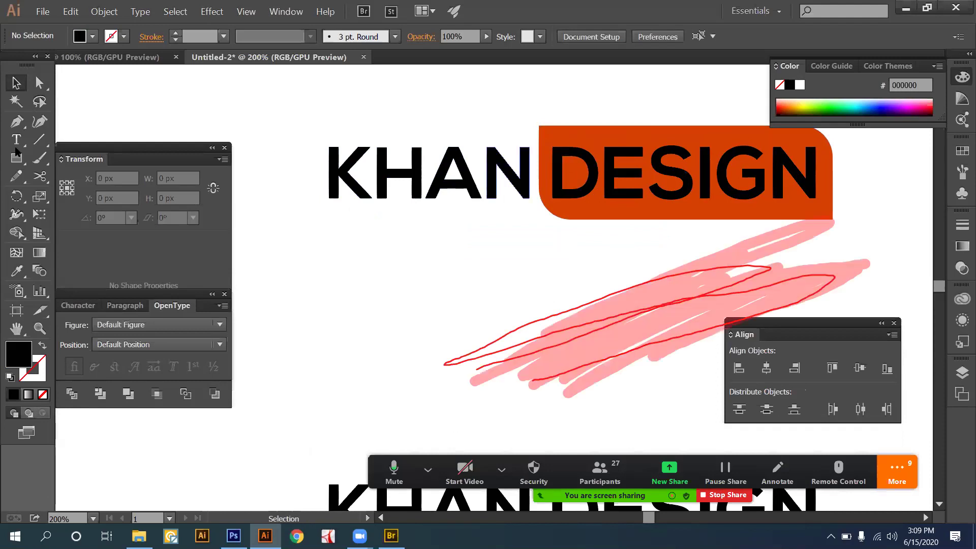
# Draw a rectangle about 260 × 89 px over the word KHAN, overlapping the orange shape, and fill it with green 27d400.
pyautogui.click(16, 158)
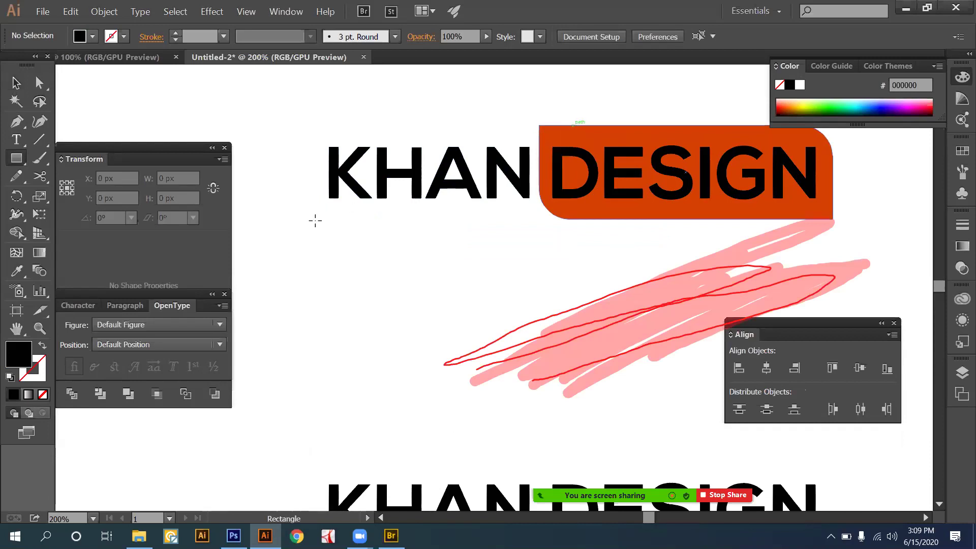
pyautogui.moveTo(315, 220); pyautogui.dragTo(311, 216)
pyautogui.press('v')
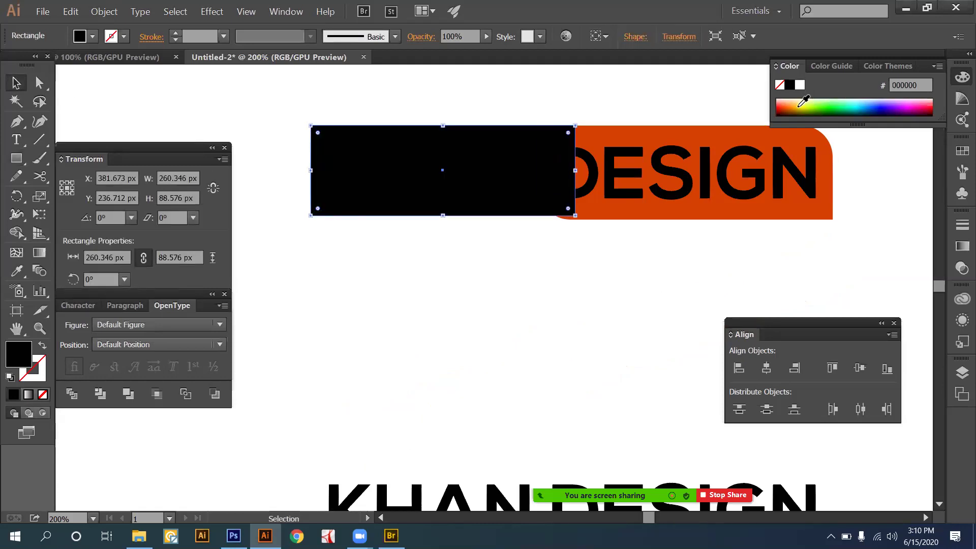
pyautogui.click(825, 105)
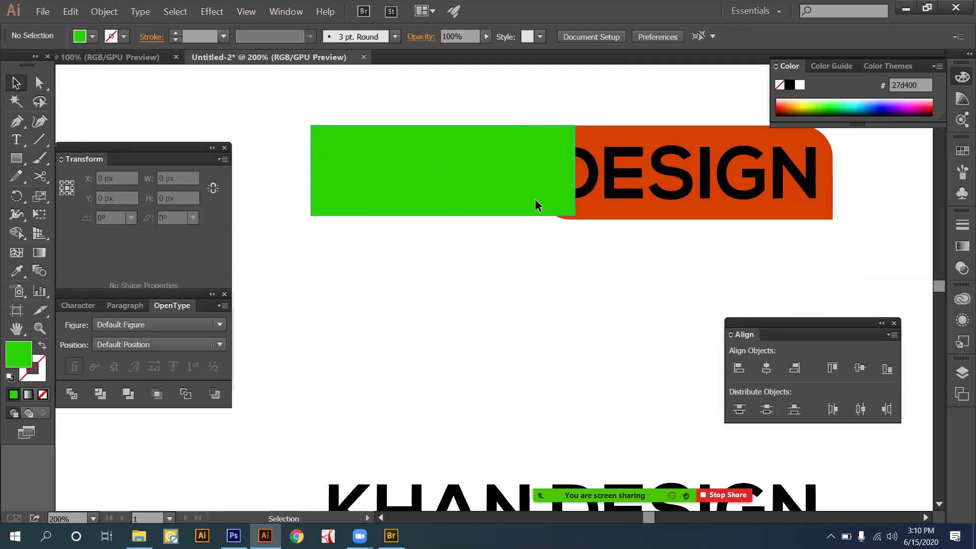
# Extend the green rectangle's bottom edge to the orange shape's lower edge, making it 92.5 px high.
pyautogui.click(422, 212)
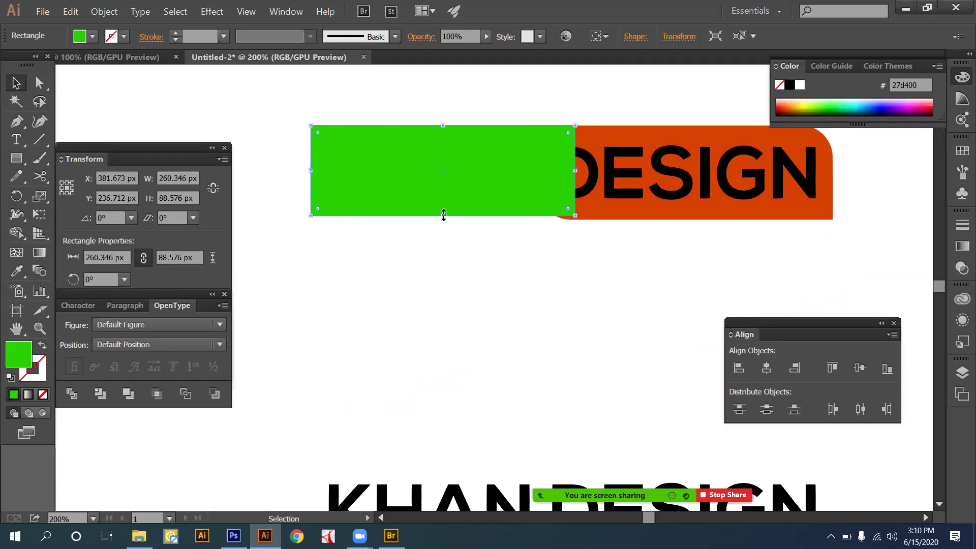
pyautogui.moveTo(444, 215); pyautogui.dragTo(443, 222)
pyautogui.click(482, 227)
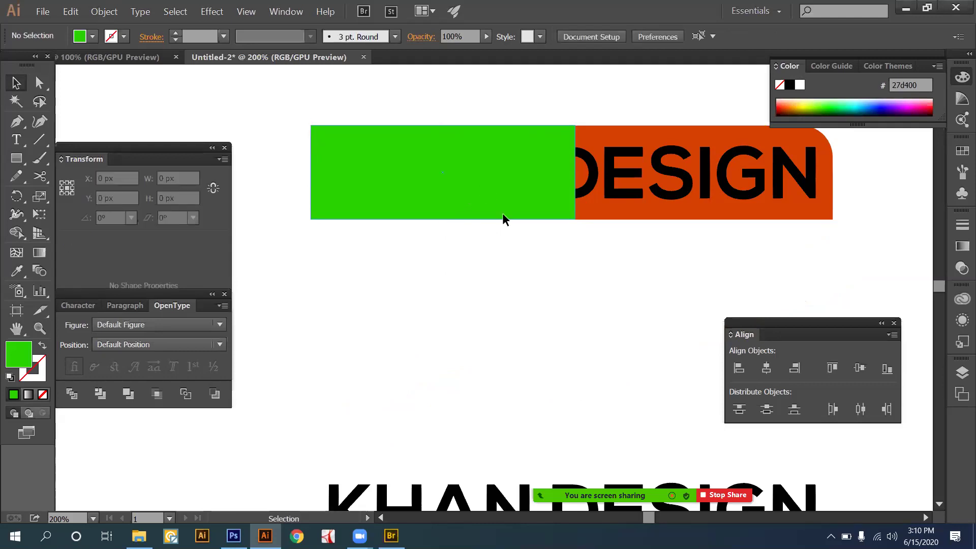
pyautogui.click(505, 193)
pyautogui.rightClick(506, 193)
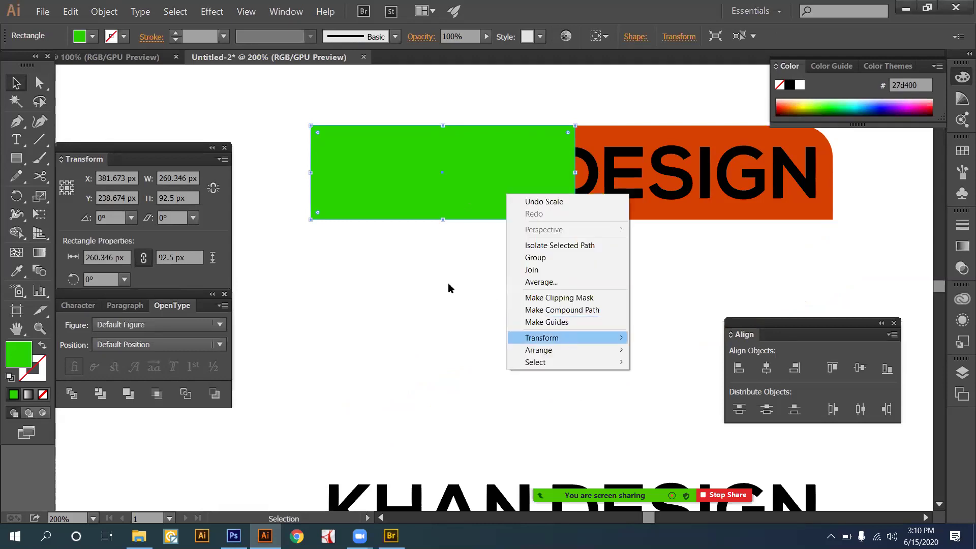
pyautogui.press('Escape')
pyautogui.press('Escape')
# Send the green rectangle to the back, behind the KHAN lettering and the orange shape.
pyautogui.click(518, 181)
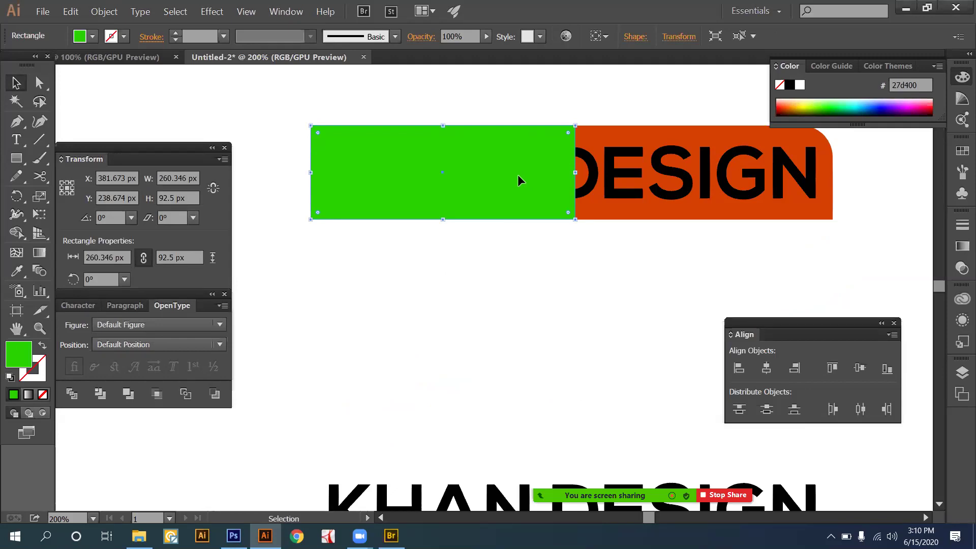
pyautogui.keyDown('shift'); pyautogui.click(536, 179); pyautogui.keyUp('shift')
pyautogui.click(536, 179)
pyautogui.rightClick(516, 168)
pyautogui.moveTo(622, 321)
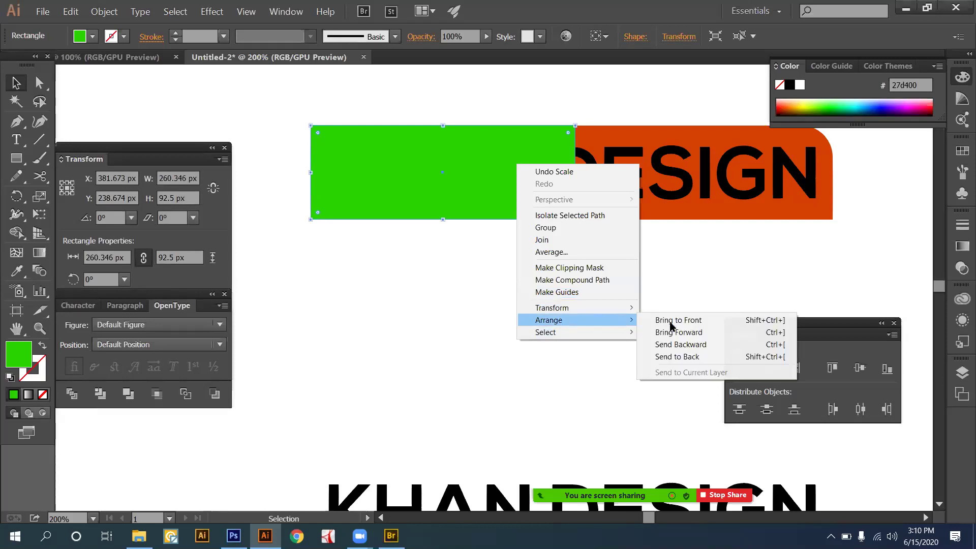
pyautogui.click(683, 356)
pyautogui.click(547, 283)
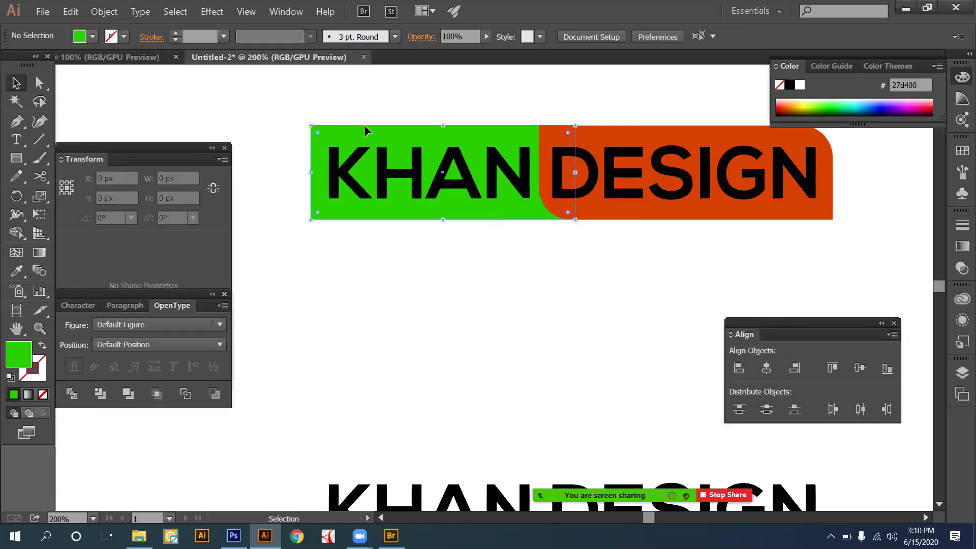
# Swap the green rectangle's fill and stroke, leaving it unfilled with a 1 pt green outline.
pyautogui.click(460, 198)
pyautogui.keyDown('shift'); pyautogui.click(493, 209); pyautogui.keyUp('shift')
pyautogui.click(493, 210)
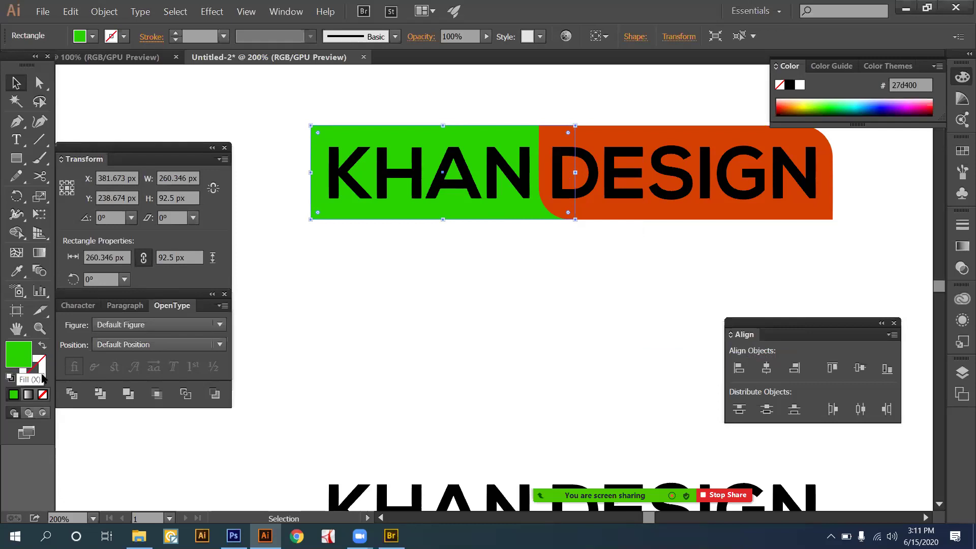
pyautogui.click(44, 345)
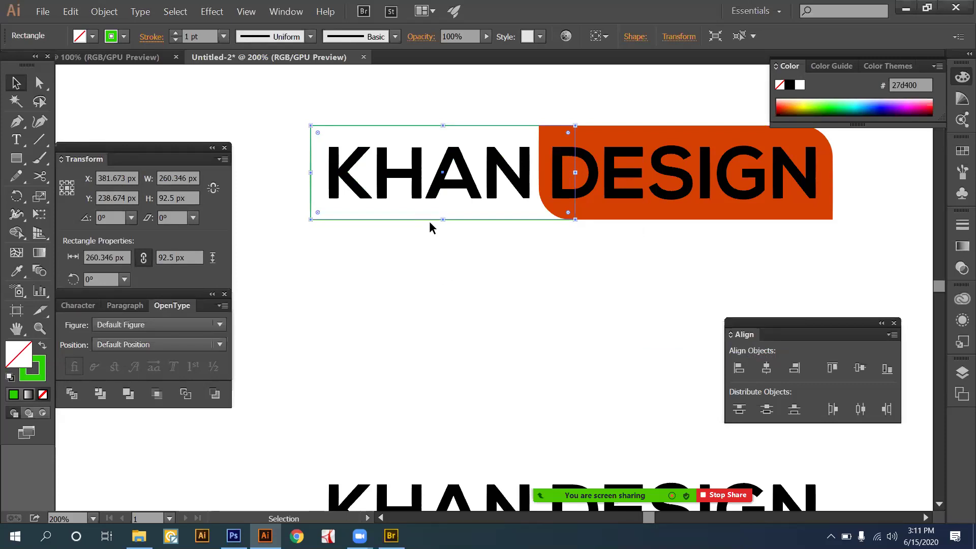
pyautogui.click(453, 236)
pyautogui.moveTo(417, 210); pyautogui.dragTo(445, 230)
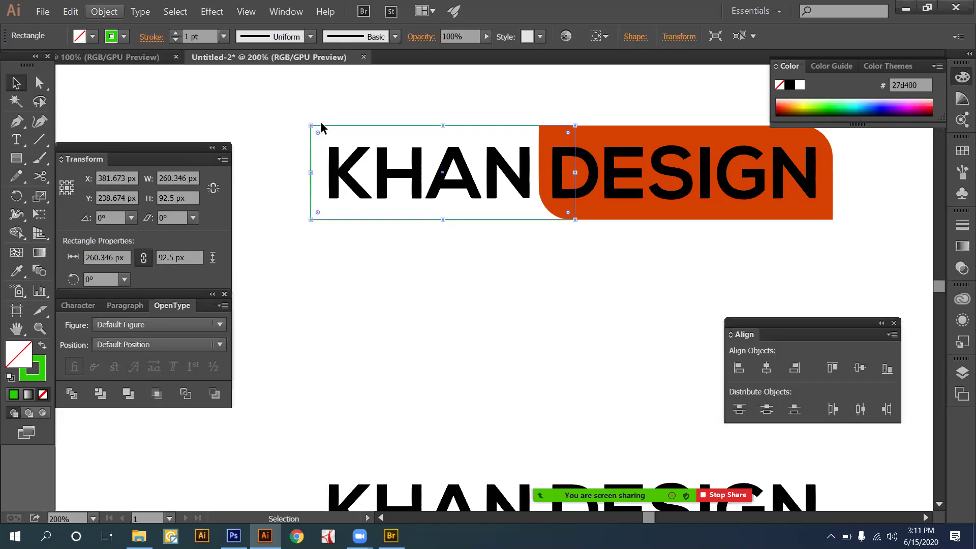
pyautogui.moveTo(330, 130); pyautogui.dragTo(289, 101)
# Offset the green rectangle's path inward by -7 px with mitered joins to create a smaller rectangle around KHAN.
pyautogui.hotkey('alt', 'o')
pyautogui.press('p')
pyautogui.press('Right')
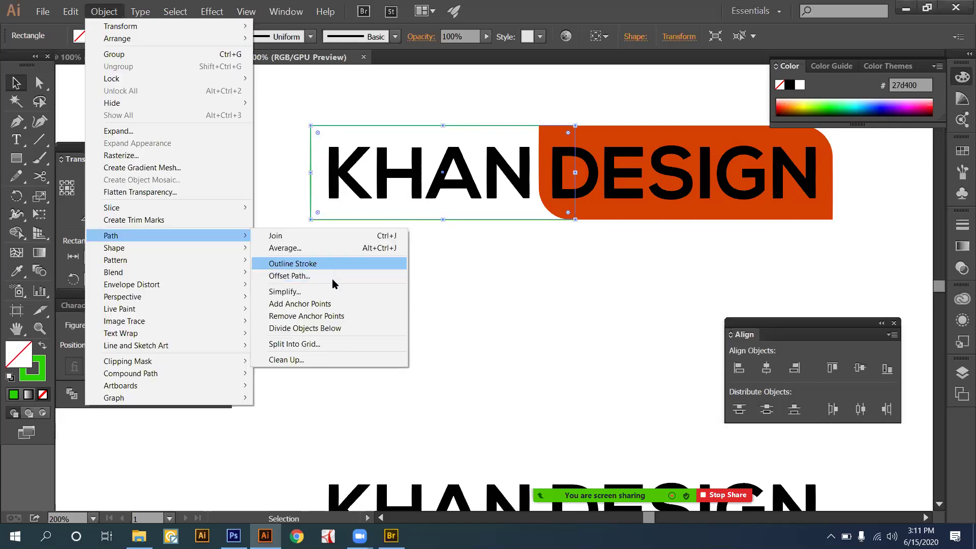
pyautogui.click(331, 279)
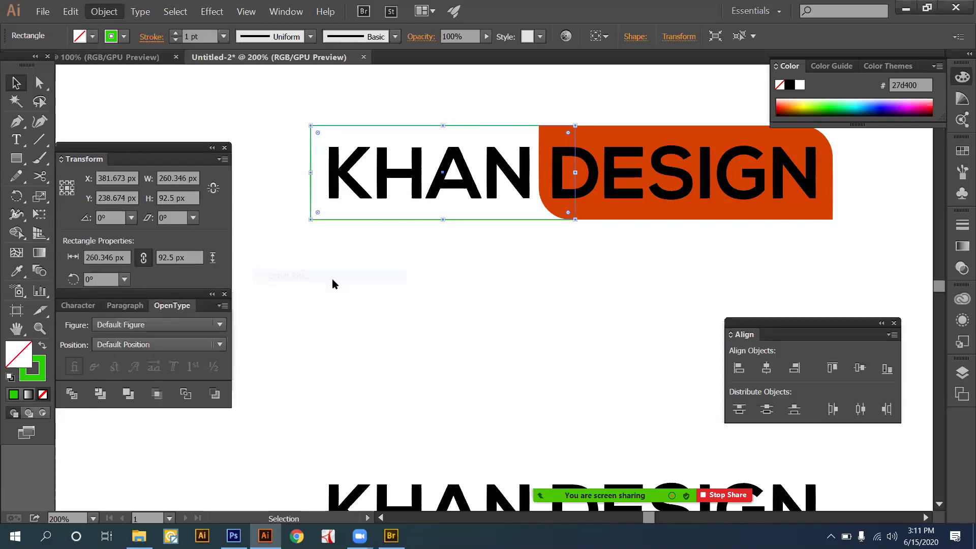
pyautogui.click(609, 254)
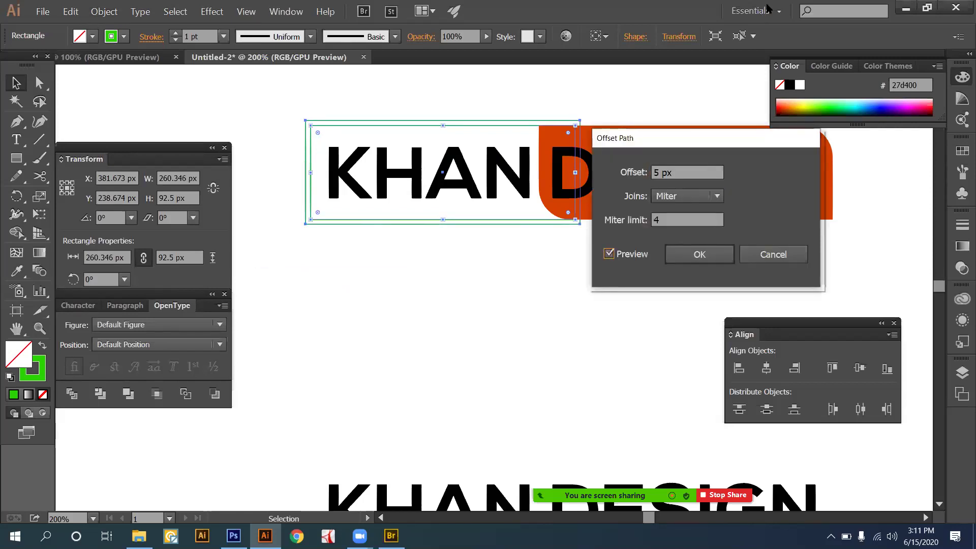
pyautogui.click(690, 171)
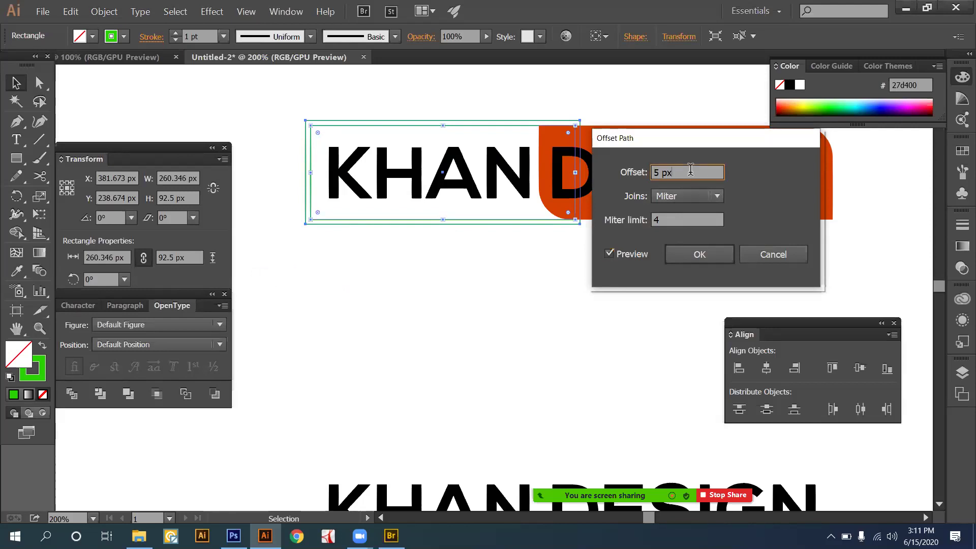
pyautogui.press('Down')
pyautogui.press('Down')
pyautogui.press('Down')
pyautogui.press('Down')
pyautogui.press('Down')
pyautogui.press('Down')
pyautogui.press('Down')
pyautogui.press('Down')
pyautogui.press('Down')
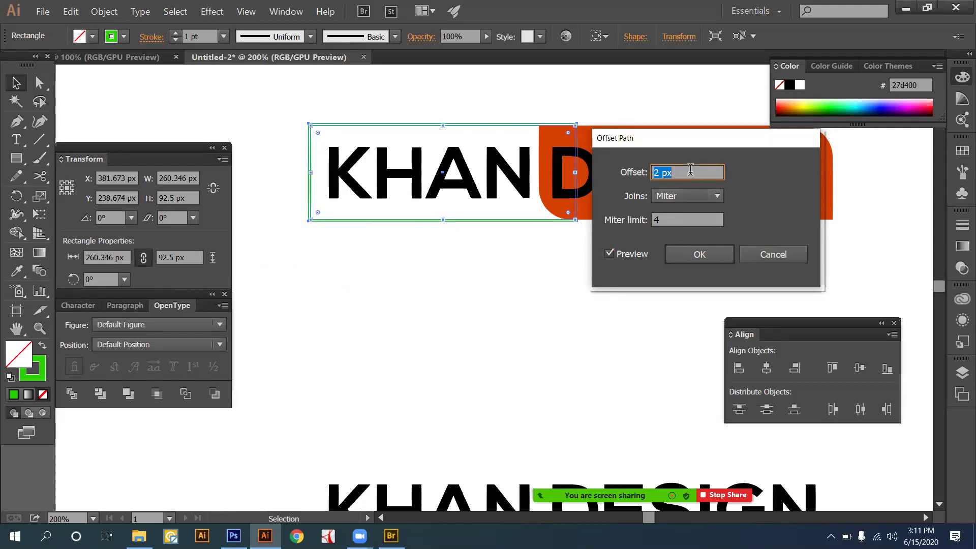
pyautogui.press('Down')
pyautogui.press('Down')
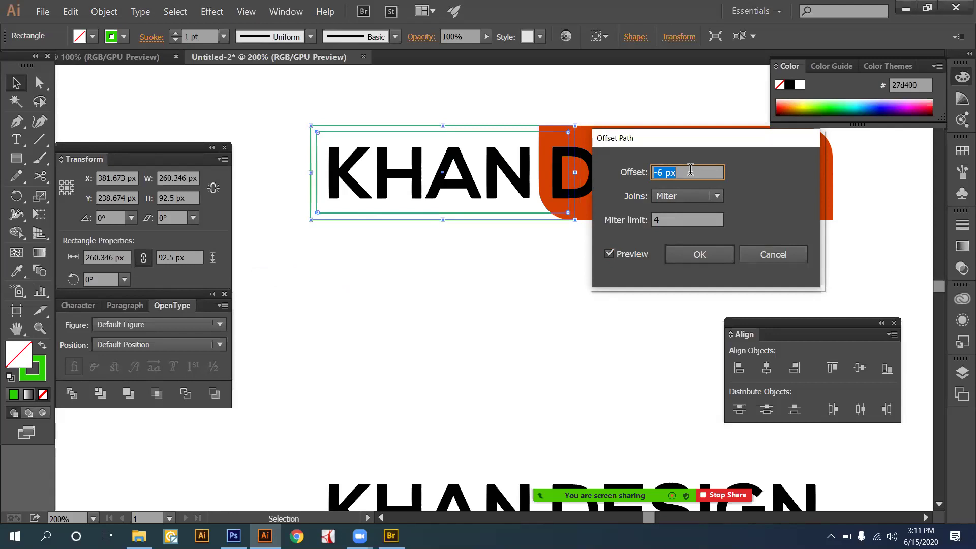
pyautogui.press('Down')
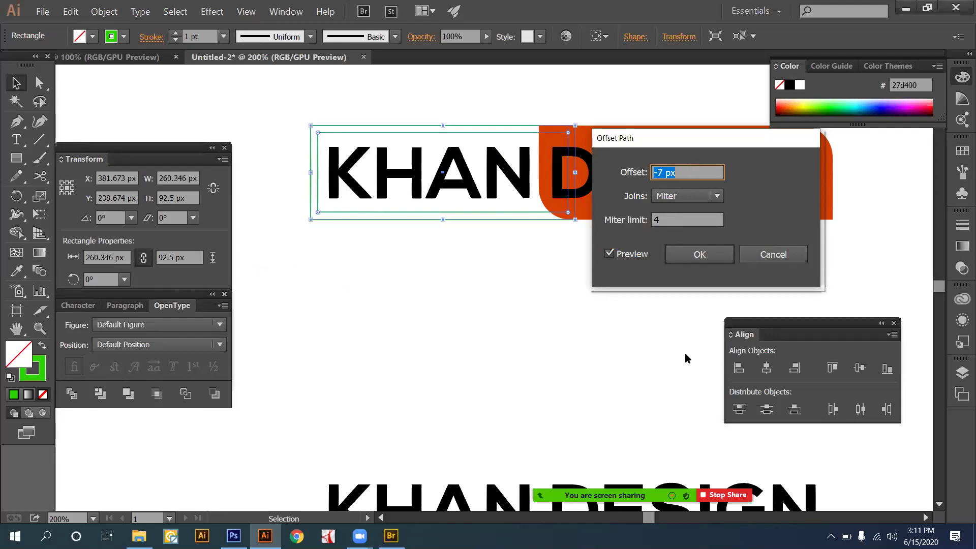
pyautogui.press('Return')
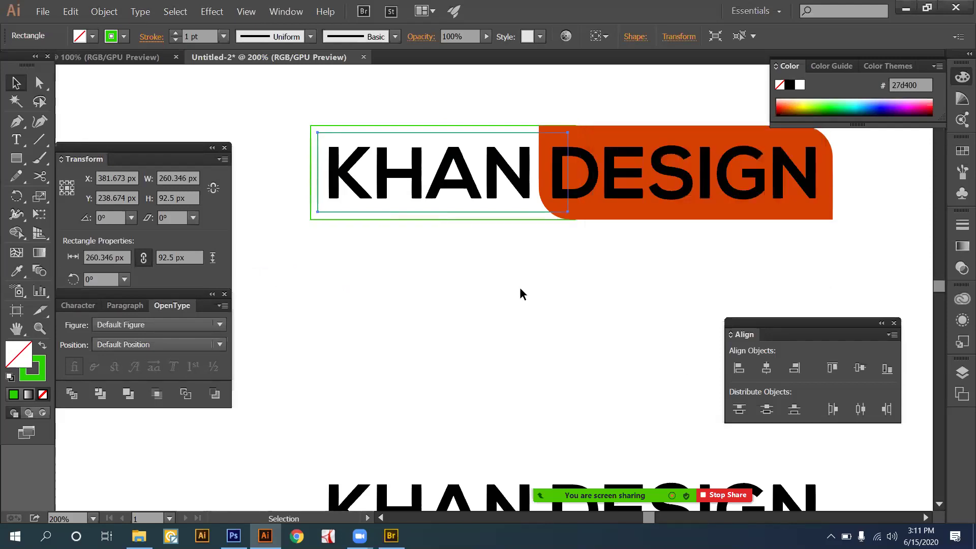
pyautogui.click(341, 274)
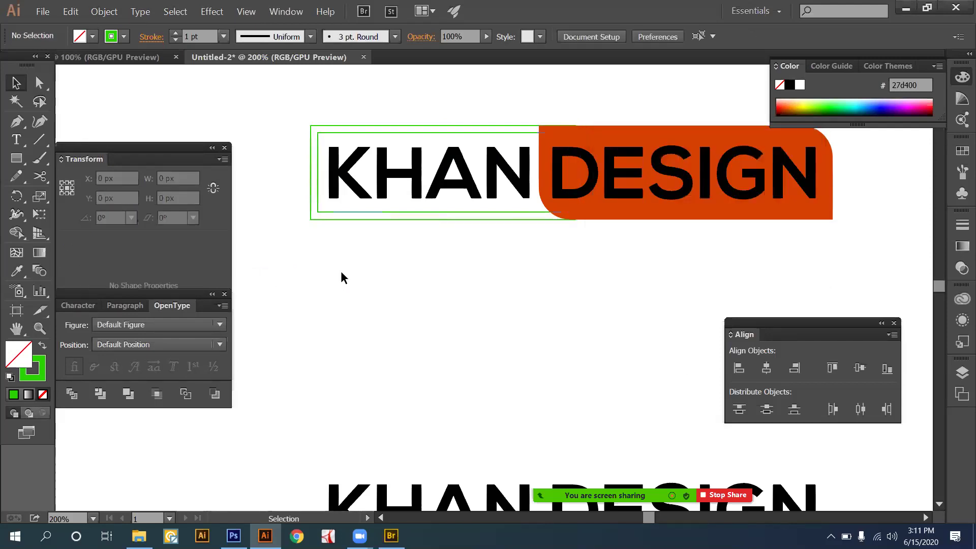
# Select both green rectangles around KHAN and swap their fill and stroke, giving them a solid green fill without an outline.
pyautogui.click(309, 193)
pyautogui.moveTo(316, 102); pyautogui.dragTo(356, 132)
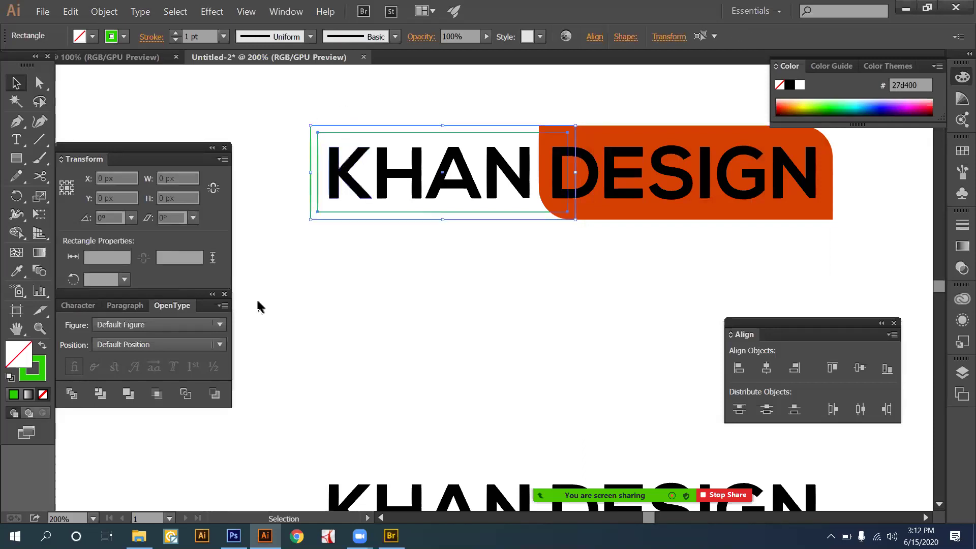
pyautogui.click(292, 310)
pyautogui.moveTo(303, 103); pyautogui.dragTo(318, 154)
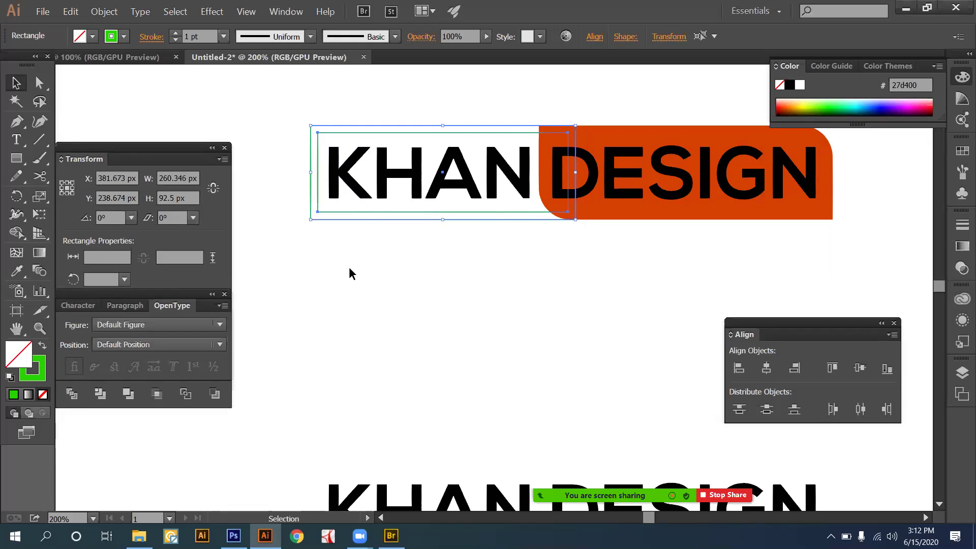
pyautogui.click(349, 268)
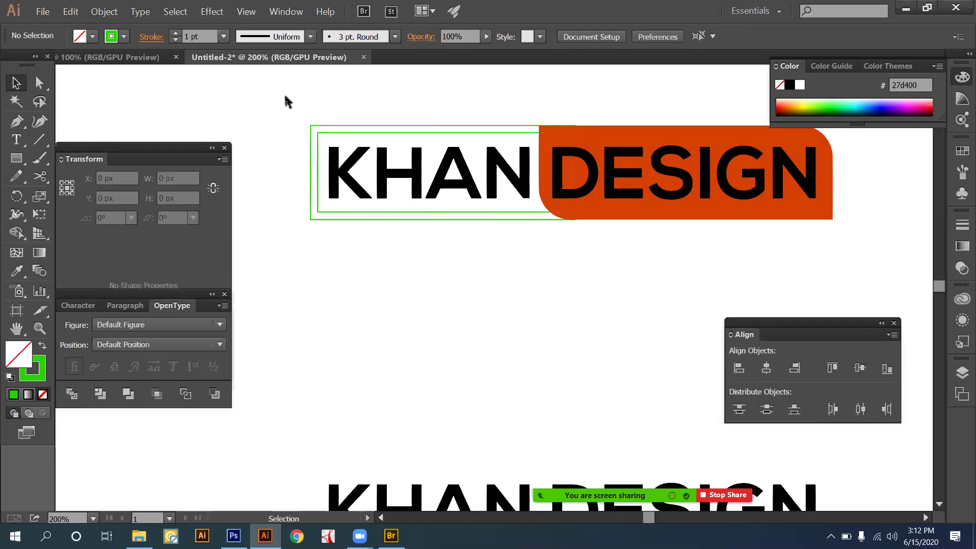
pyautogui.moveTo(284, 91); pyautogui.dragTo(319, 256)
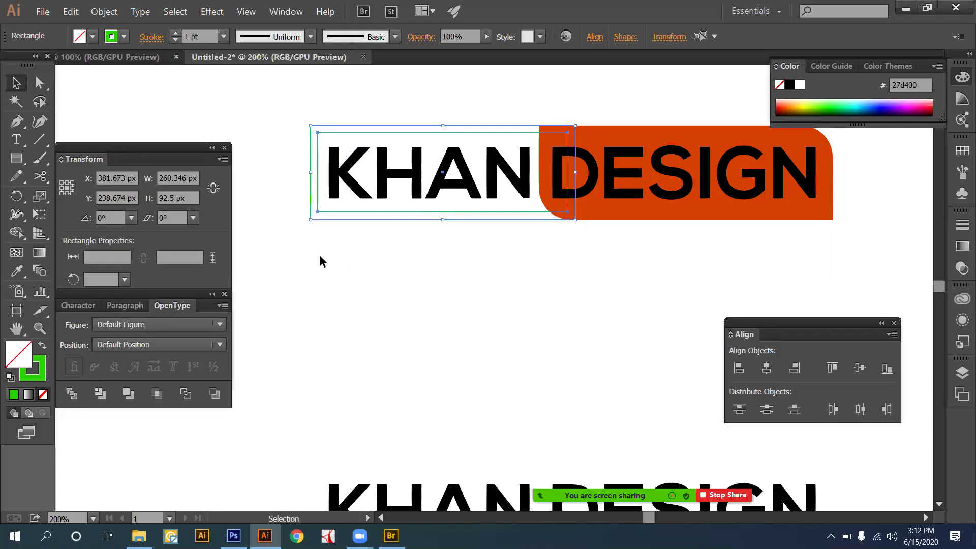
pyautogui.click(43, 349)
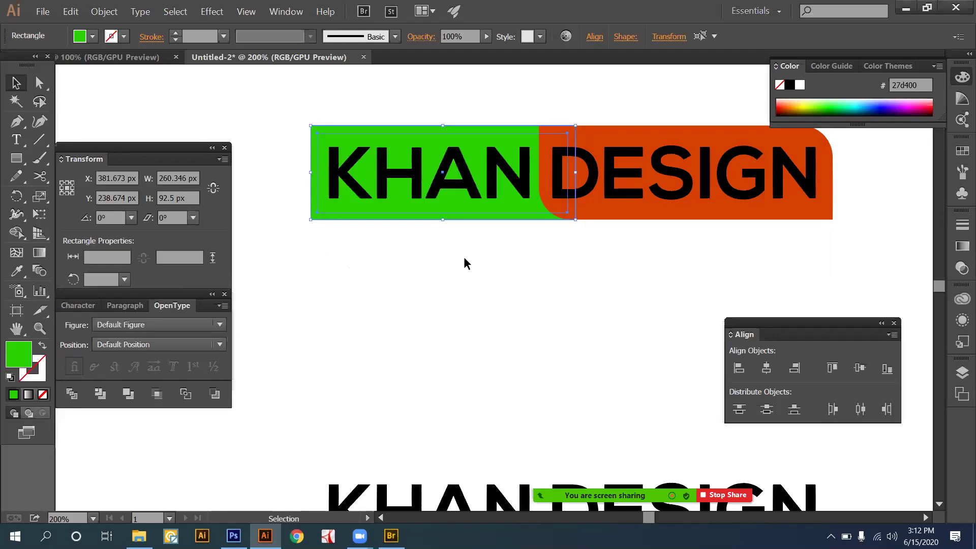
pyautogui.click(428, 251)
# Fill the inner rectangle behind KHAN with blue 0030aa.
pyautogui.click(322, 200)
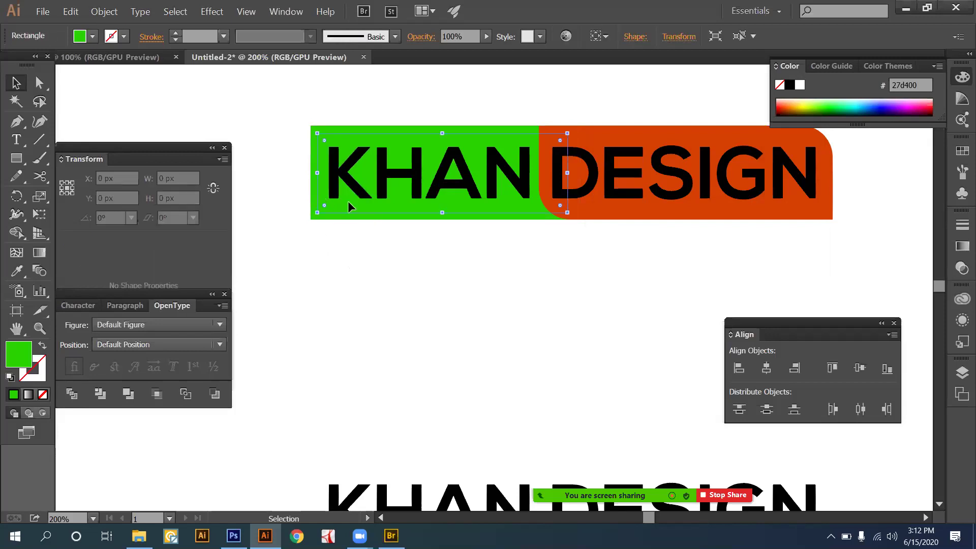
pyautogui.click(872, 107)
pyautogui.hotkey('ctrl', 'shift', 'a')
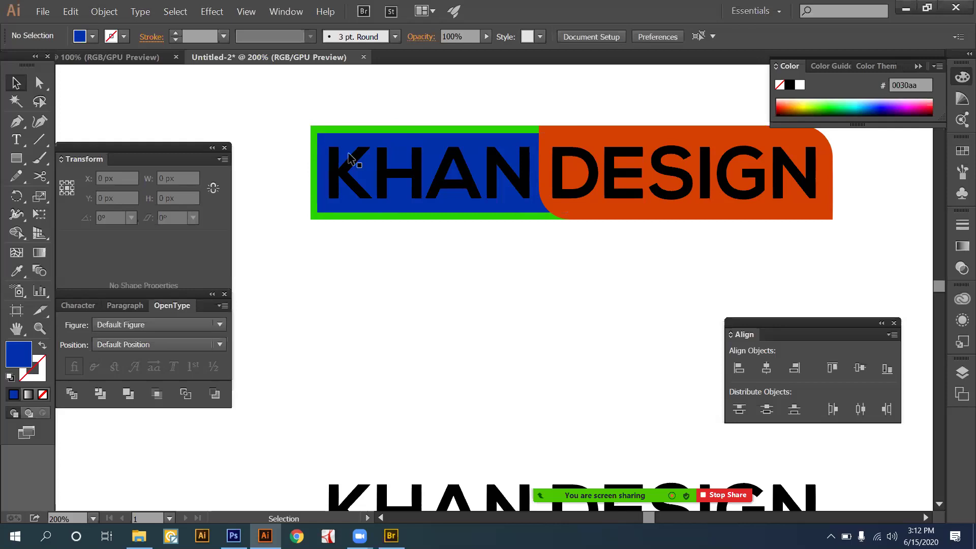
pyautogui.click(340, 202)
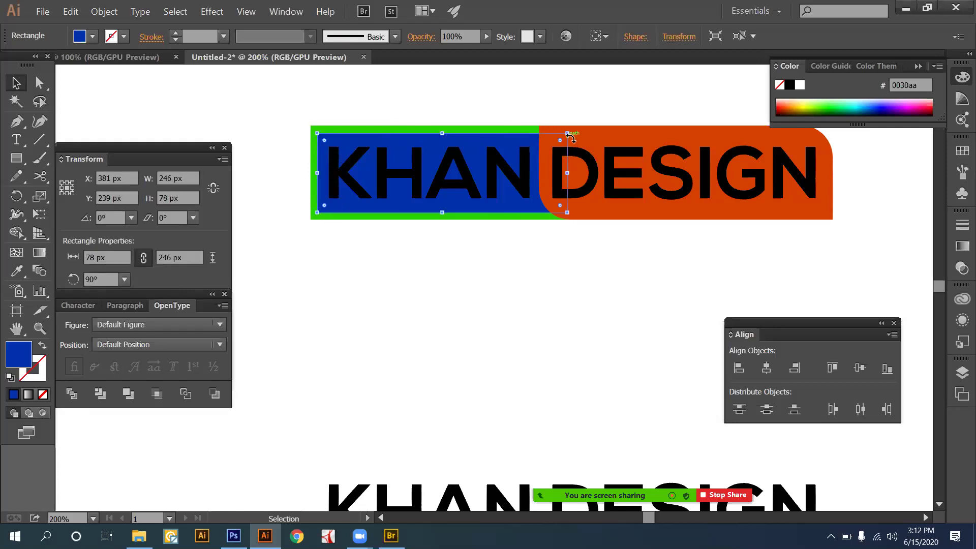
pyautogui.click(356, 234)
# Subtract the blue inner rectangle from the green outer one with Pathfinder Minus Front, leaving a hollow frame around KHAN.
pyautogui.moveTo(353, 237); pyautogui.dragTo(307, 208)
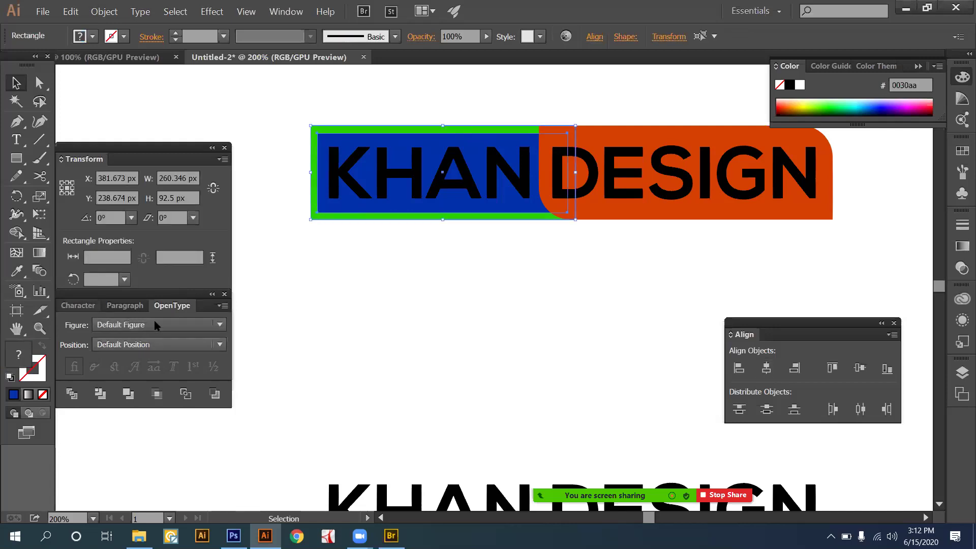
pyautogui.click(131, 307)
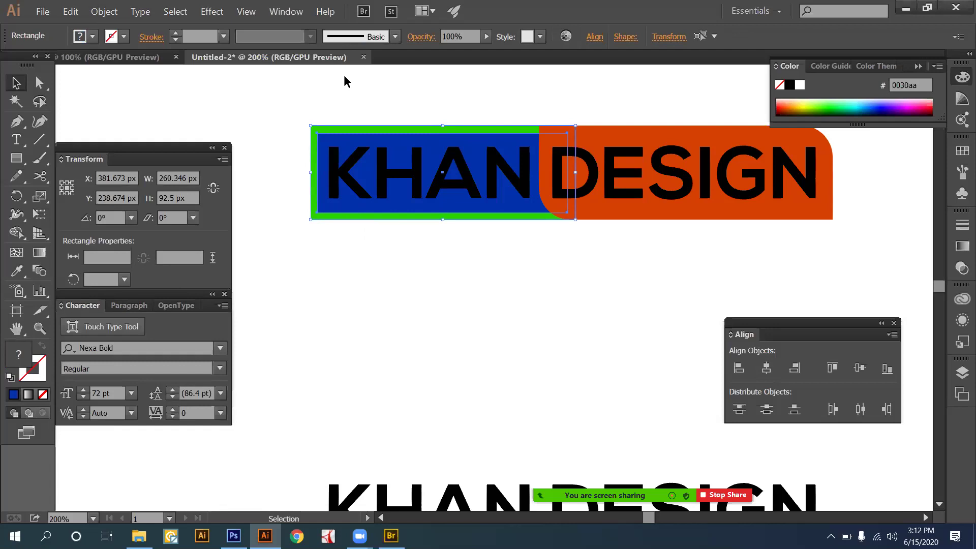
pyautogui.click(286, 11)
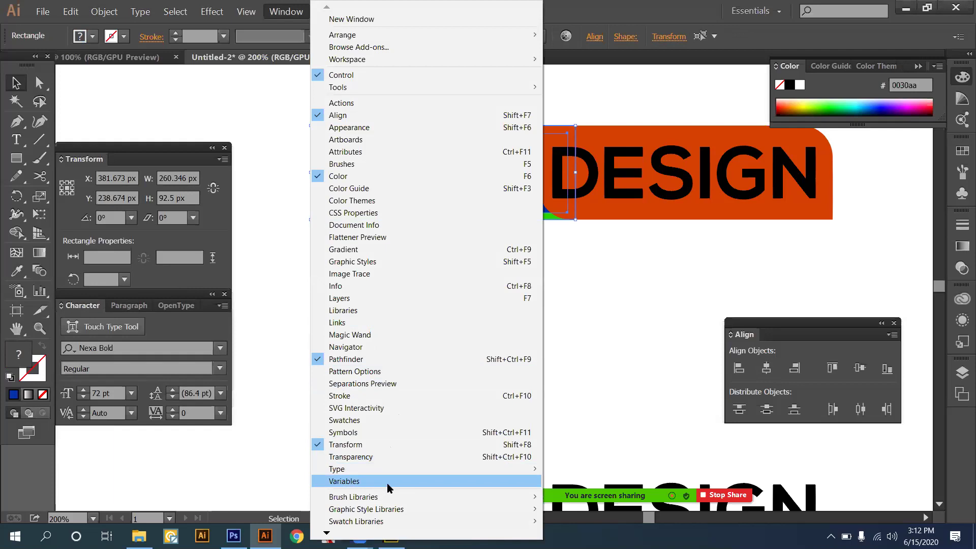
pyautogui.click(386, 355)
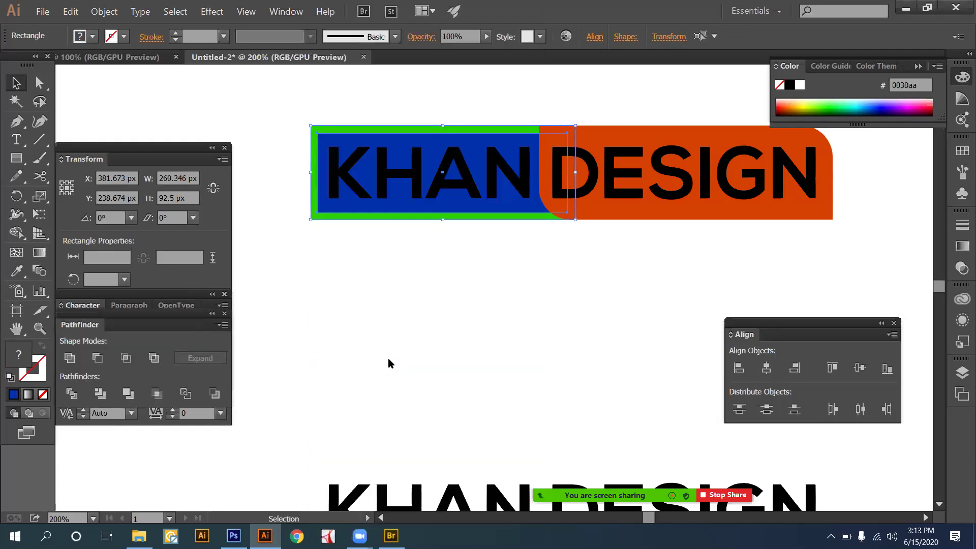
pyautogui.click(98, 359)
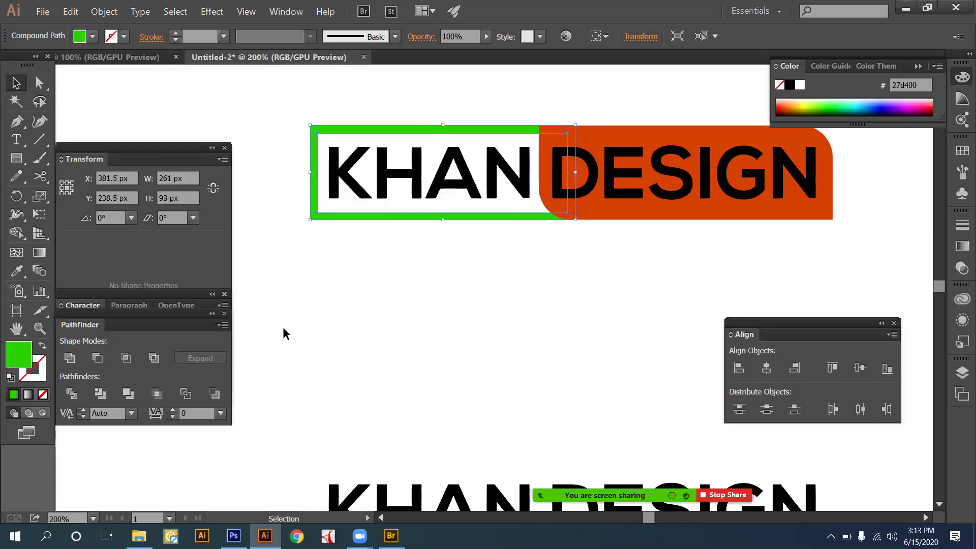
pyautogui.click(285, 294)
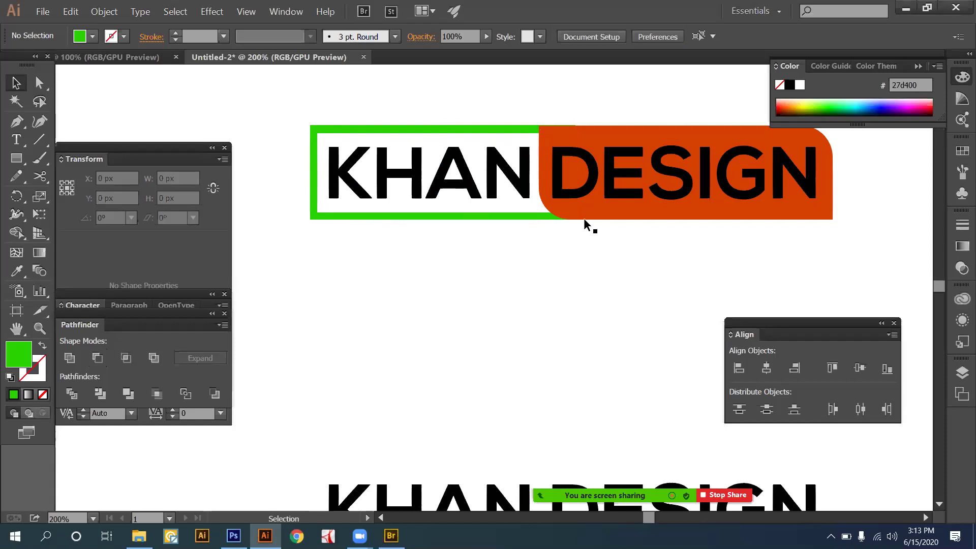
# Recolor the green KHAN frame with the orange d43e00 sampled from the DESIGN shape.
pyautogui.click(517, 217)
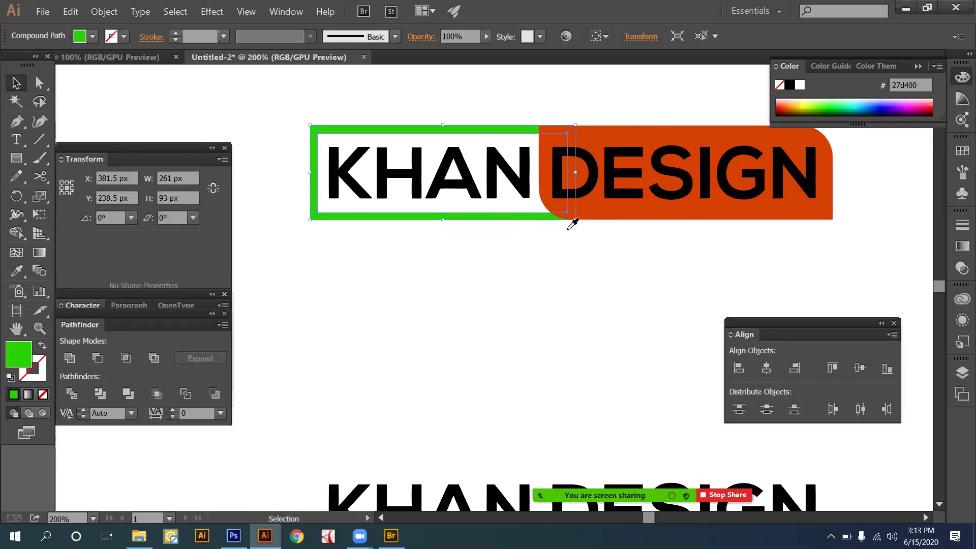
pyautogui.press('i')
pyautogui.click(599, 195)
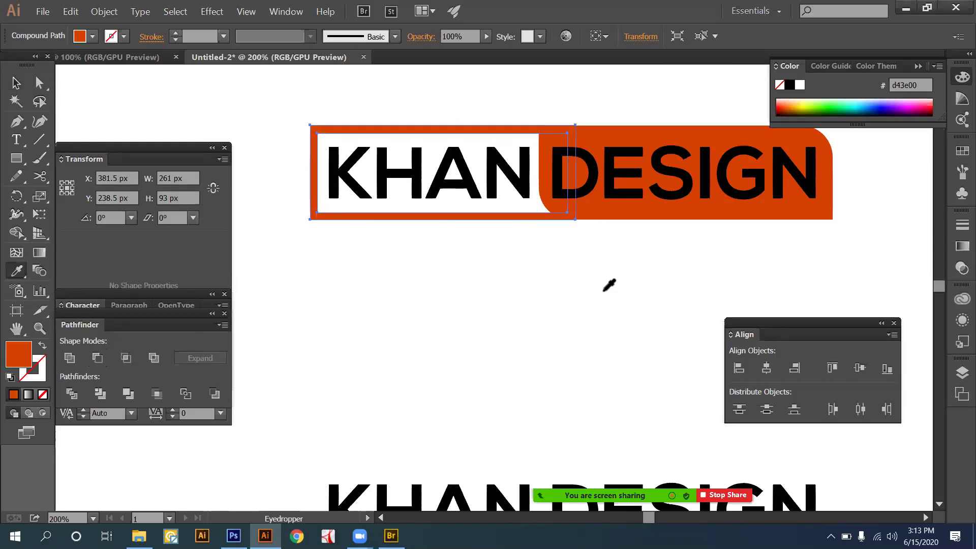
pyautogui.keyDown('ctrl'); pyautogui.click(594, 295); pyautogui.keyUp('ctrl')
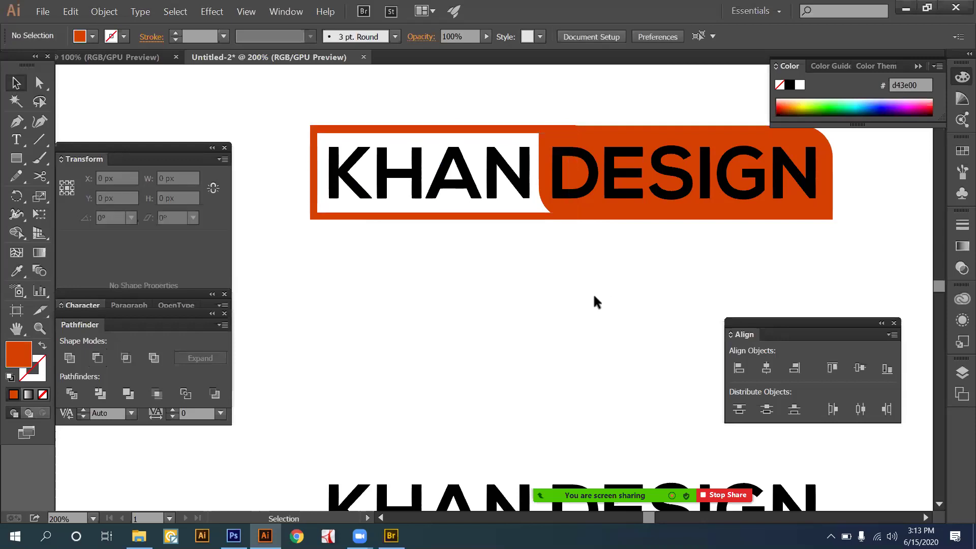
# Offset the orange DESIGN shape outward by 4 px and fill the offset copy with white to separate it from the frame.
pyautogui.click(623, 216)
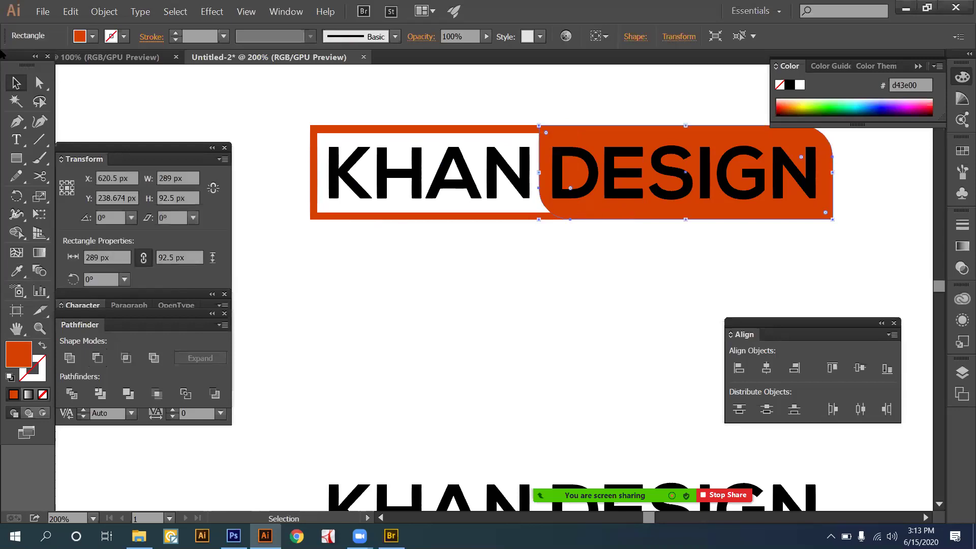
pyautogui.click(104, 12)
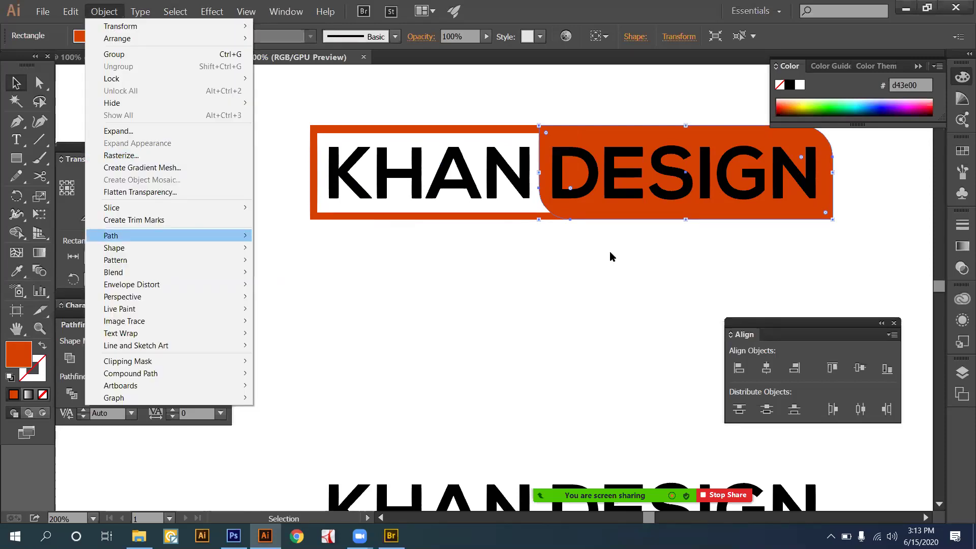
pyautogui.press('Right')
pyautogui.press('Down')
pyautogui.press('Down')
pyautogui.press('Down')
pyautogui.press('Return')
pyautogui.click(695, 172)
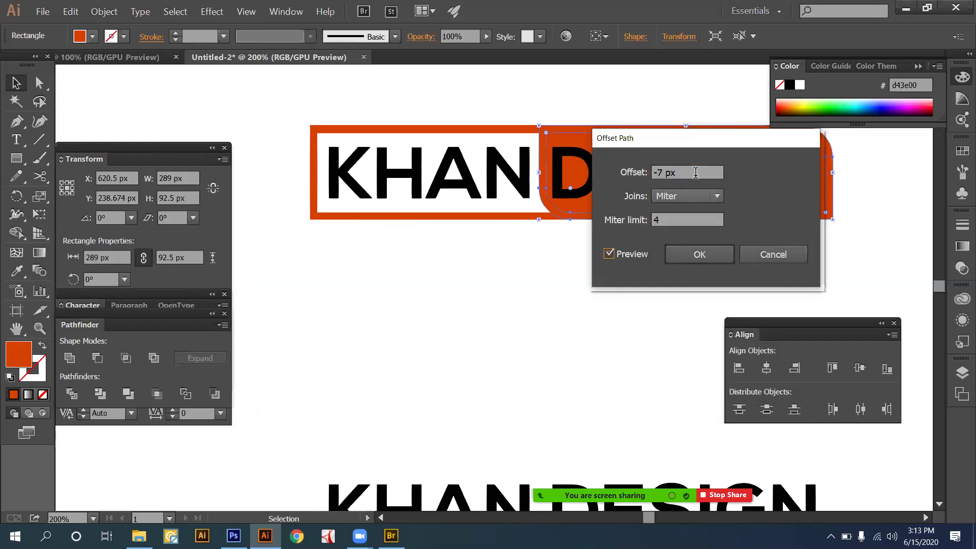
pyautogui.press('Up')
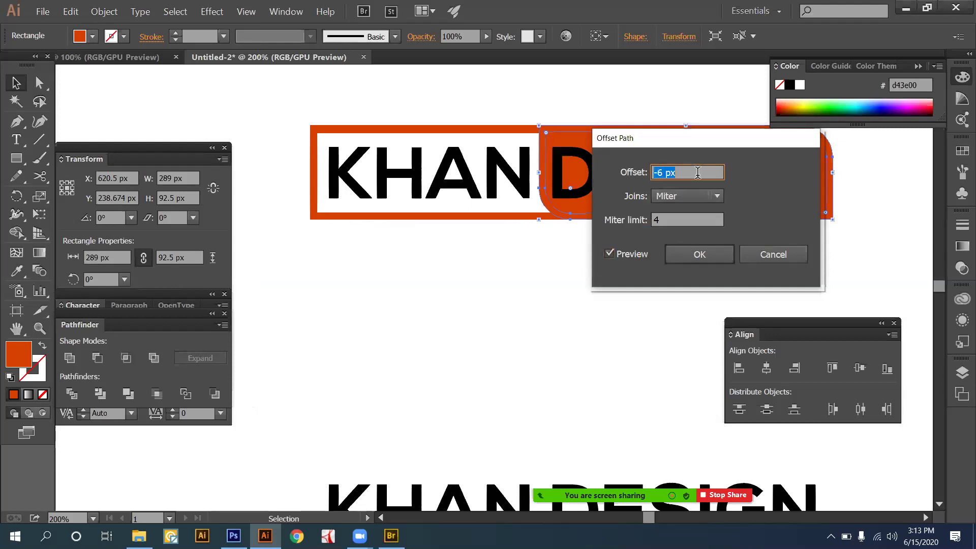
pyautogui.hotkey('shift', 'Up')
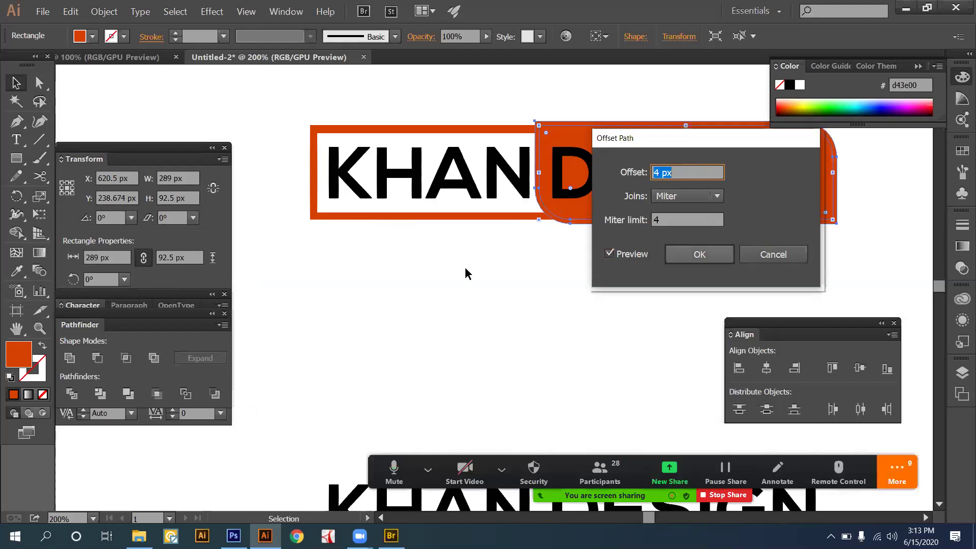
pyautogui.press('Return')
pyautogui.click(520, 113)
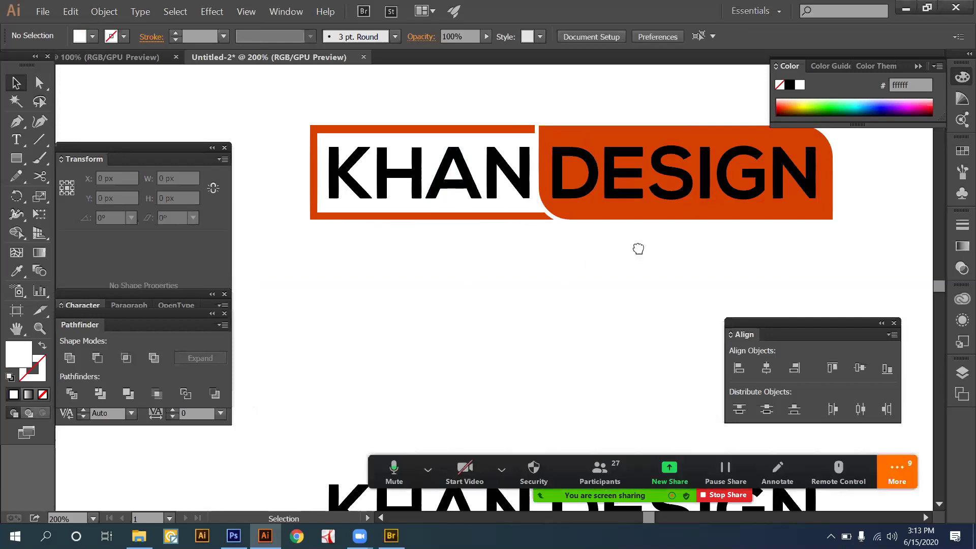
# Subtract the white offset shape from the orange KHAN frame with Pathfinder Minus Front.
pyautogui.hotkey('ctrl', '+')
pyautogui.hotkey('ctrl', '+')
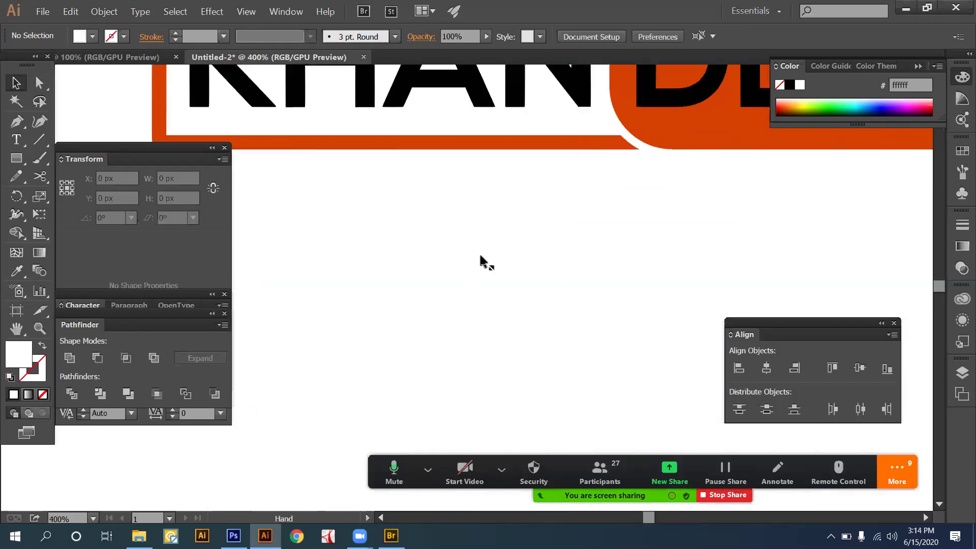
pyautogui.scroll(3, 407, 147)
pyautogui.click(527, 104)
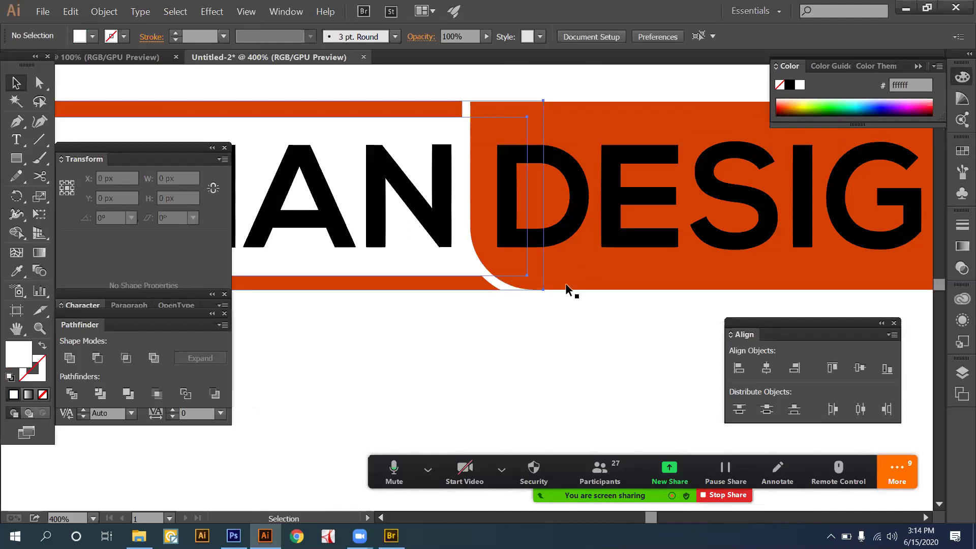
pyautogui.press('a')
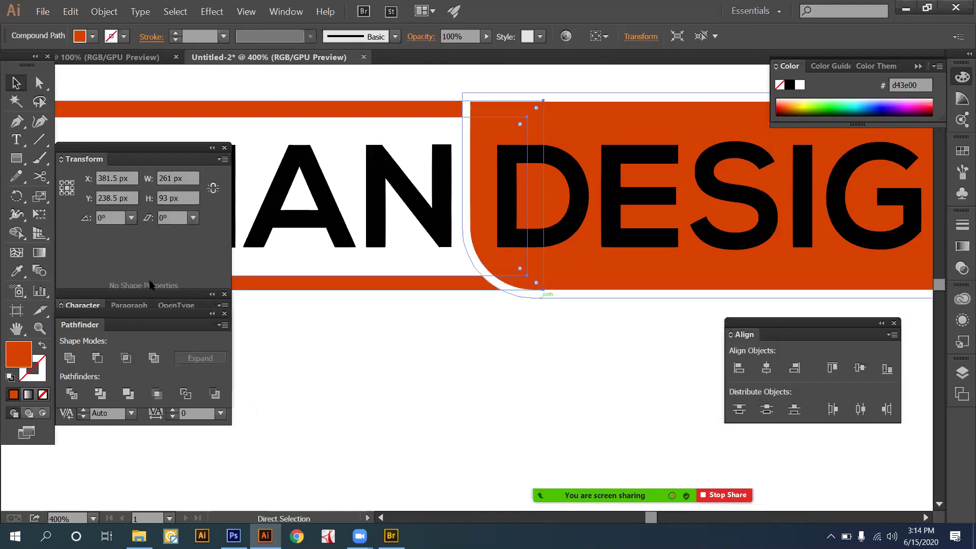
pyautogui.click(508, 239)
pyautogui.click(101, 362)
pyautogui.click(485, 313)
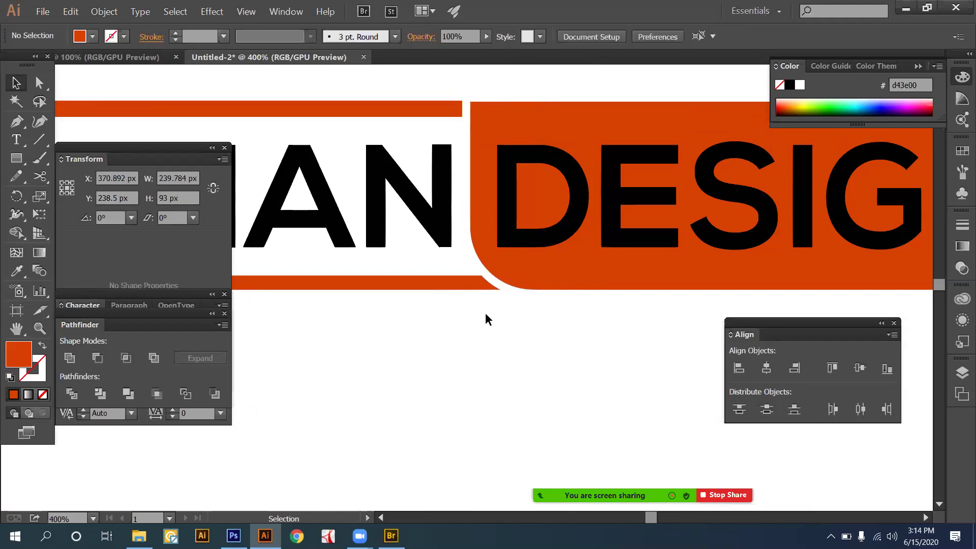
# Ungroup the KHAN DESIGN lettering and cut the DESIGN letters out of the rounded orange shape.
pyautogui.hotkey('ctrl', '-')
pyautogui.hotkey('ctrl', '-')
pyautogui.hotkey('ctrl', '-')
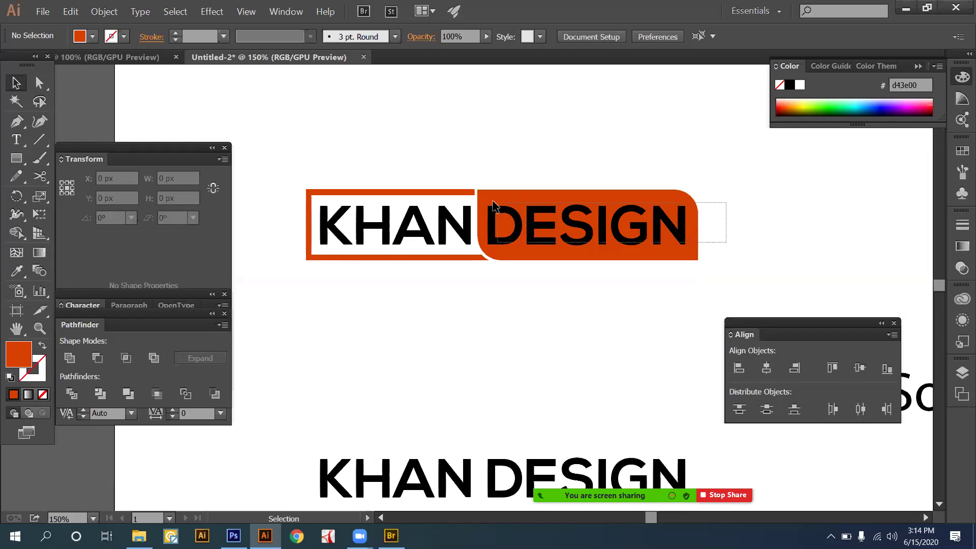
pyautogui.click(491, 206)
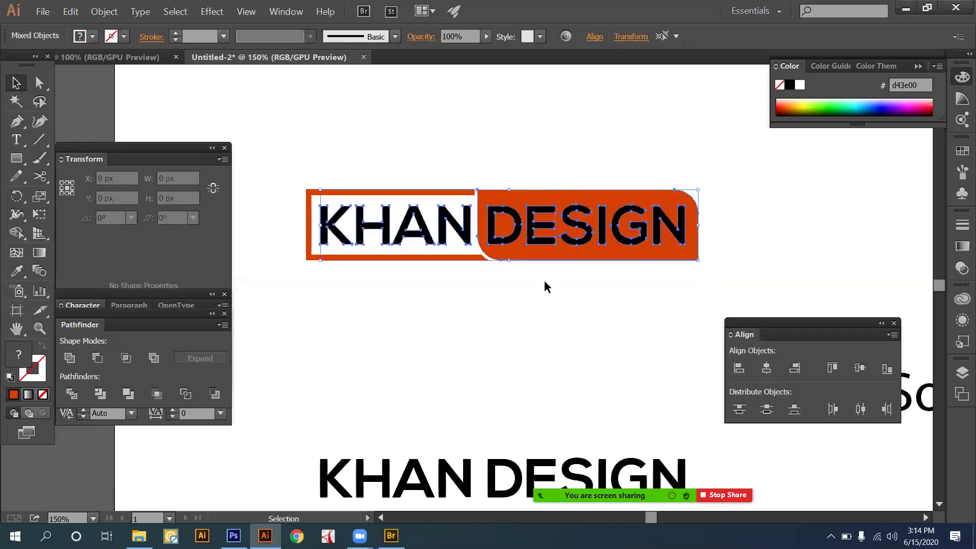
pyautogui.click(514, 237)
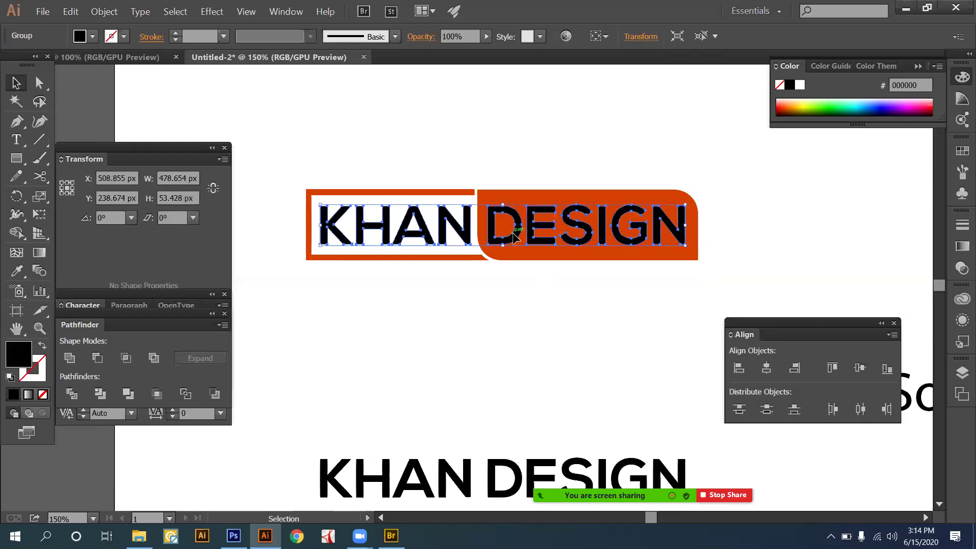
pyautogui.rightClick(515, 237)
pyautogui.click(571, 337)
pyautogui.click(584, 257)
pyautogui.click(734, 251)
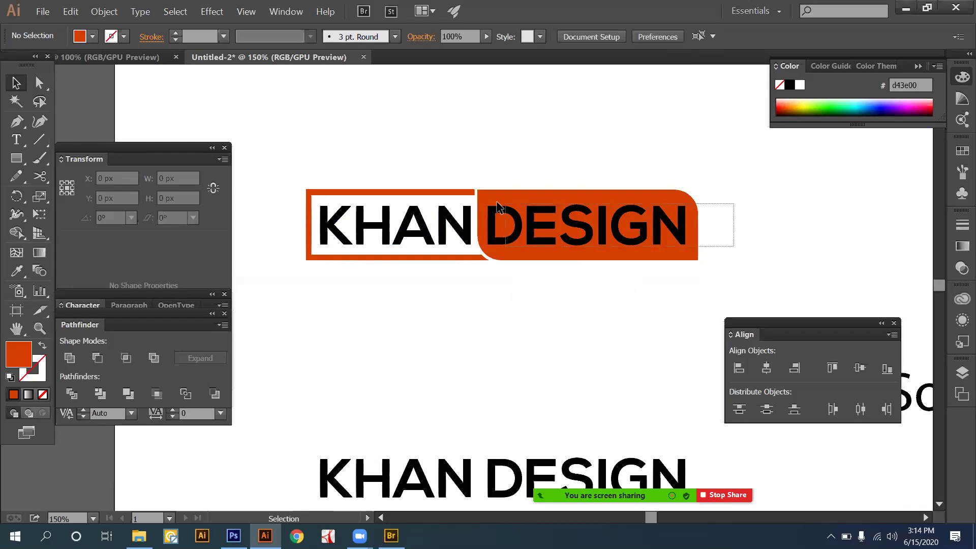
pyautogui.hotkey('ctrl', 'z')
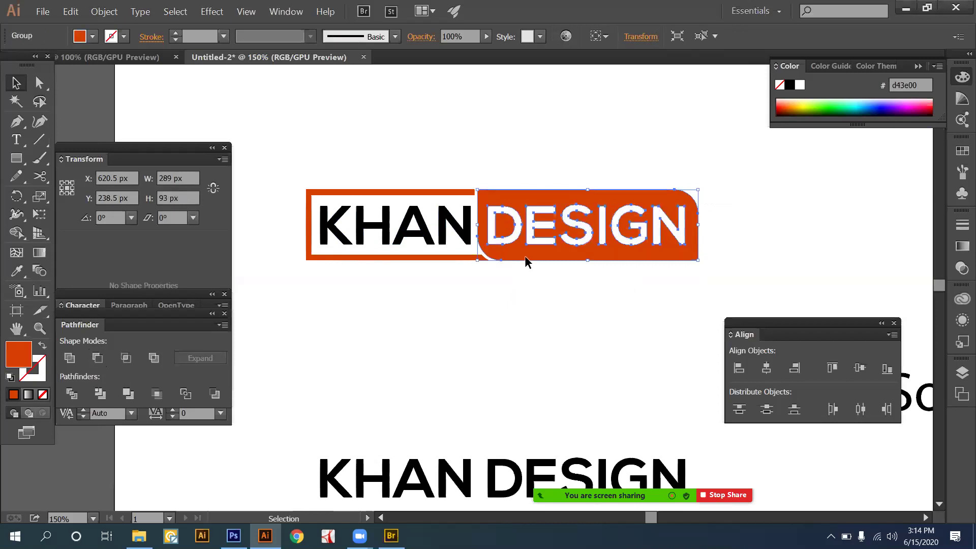
pyautogui.click(540, 325)
pyautogui.hotkey('ctrl', 'z')
pyautogui.hotkey('ctrl', 'z')
# Recolor both the DESIGN shape and the KHAN frame with the brighter red-orange swatch.
pyautogui.press('i')
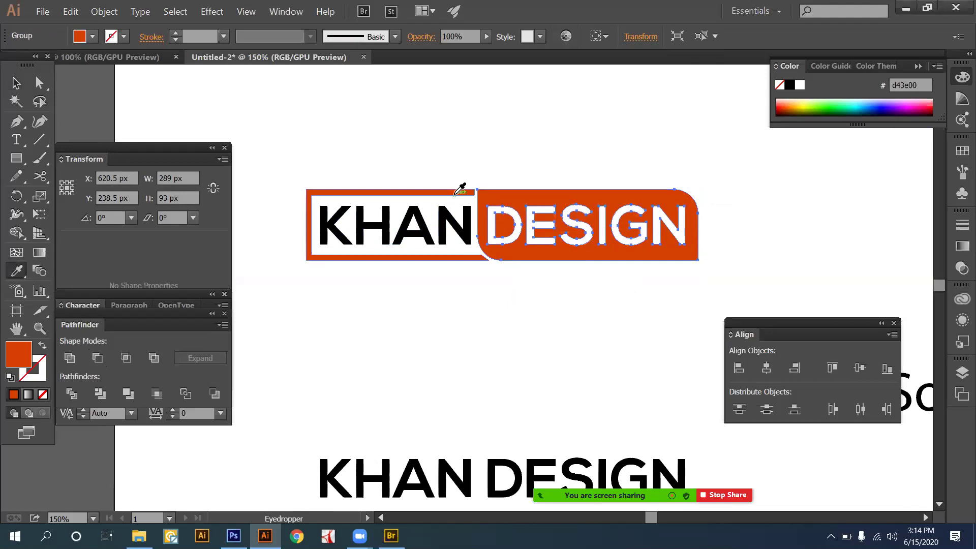
pyautogui.press('v')
pyautogui.click(444, 161)
pyautogui.click(498, 199)
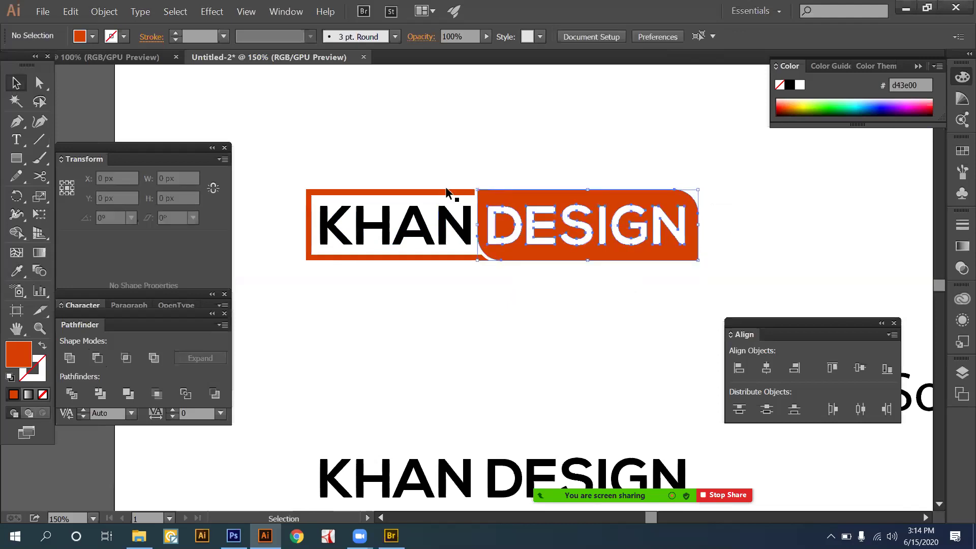
pyautogui.keyDown('shift'); pyautogui.click(447, 192); pyautogui.keyUp('shift')
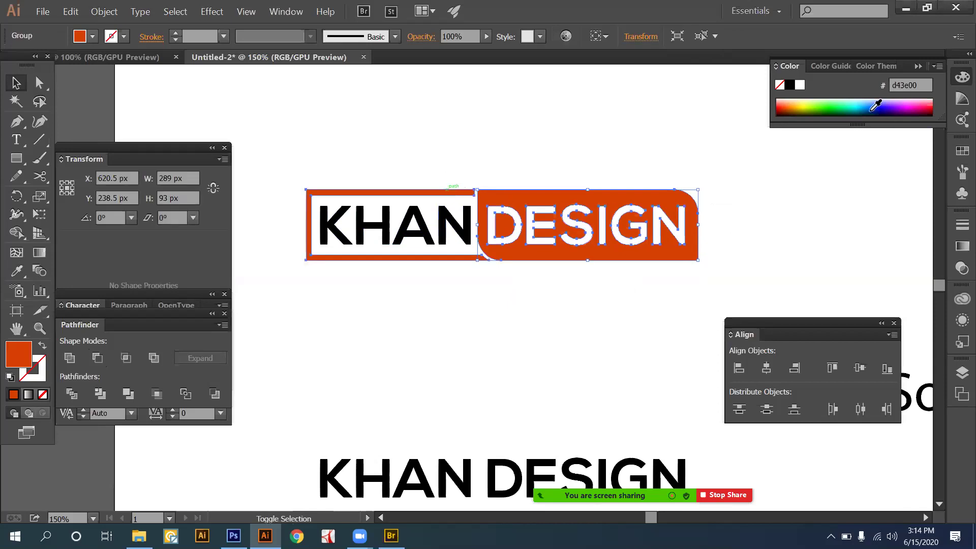
pyautogui.click(962, 151)
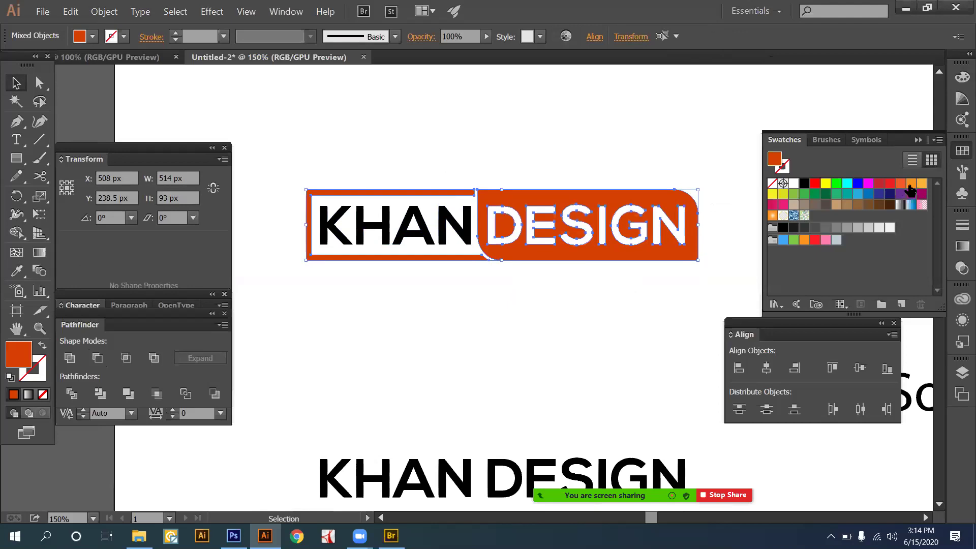
pyautogui.click(909, 184)
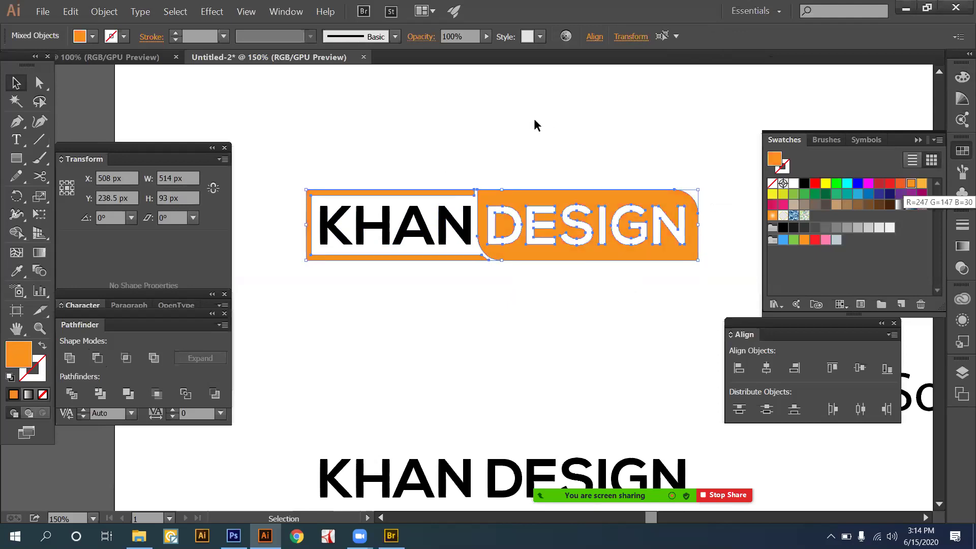
pyautogui.hotkey('ctrl', 'z')
# Fill the KHAN letters with the dark gray swatch R=77 G=77 B=77.
pyautogui.click(316, 214)
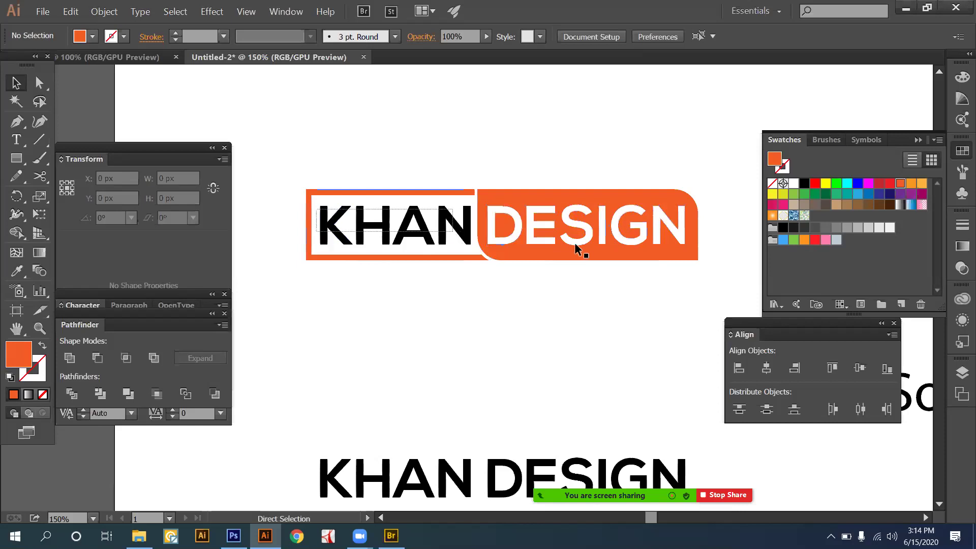
pyautogui.click(443, 226)
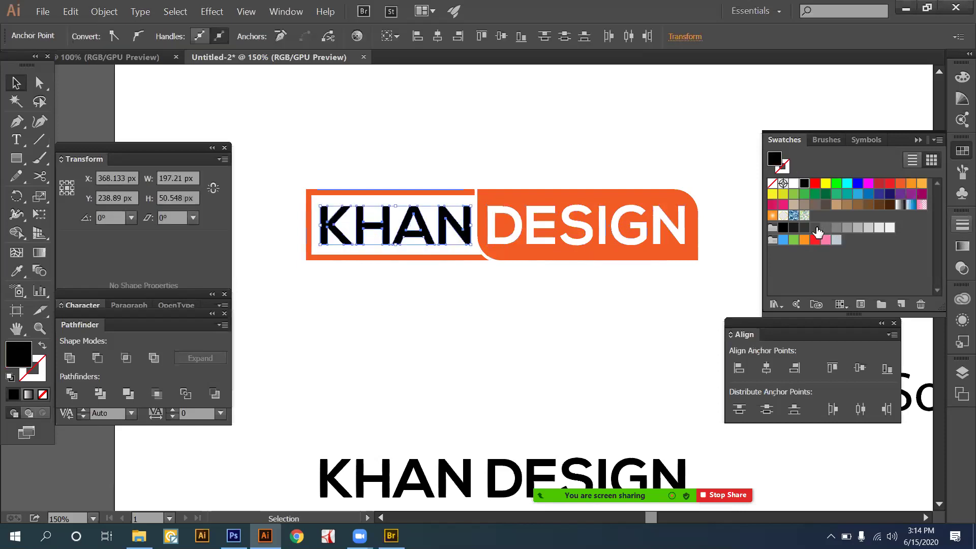
pyautogui.click(815, 227)
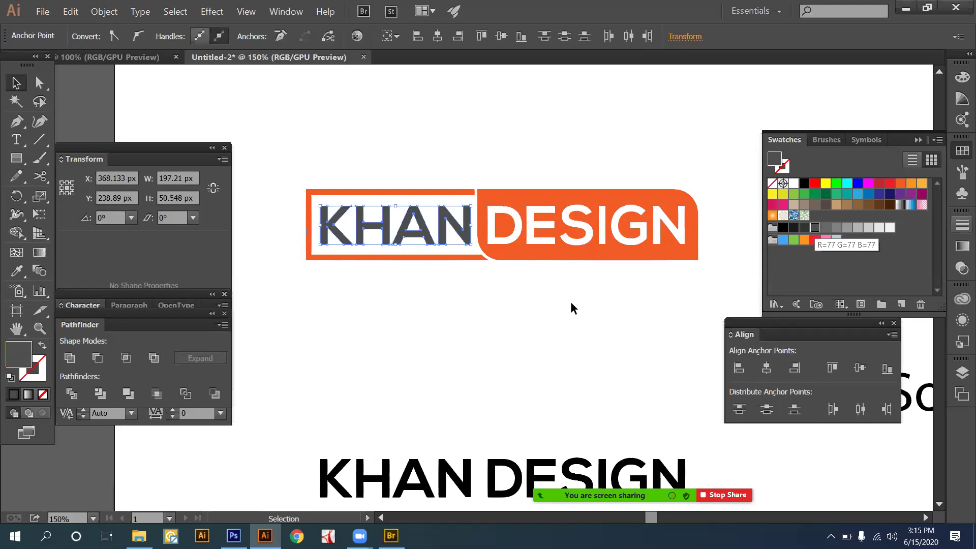
pyautogui.click(633, 305)
# Group the gray KHAN letters inside the orange frame.
pyautogui.moveTo(330, 98); pyautogui.dragTo(631, 300)
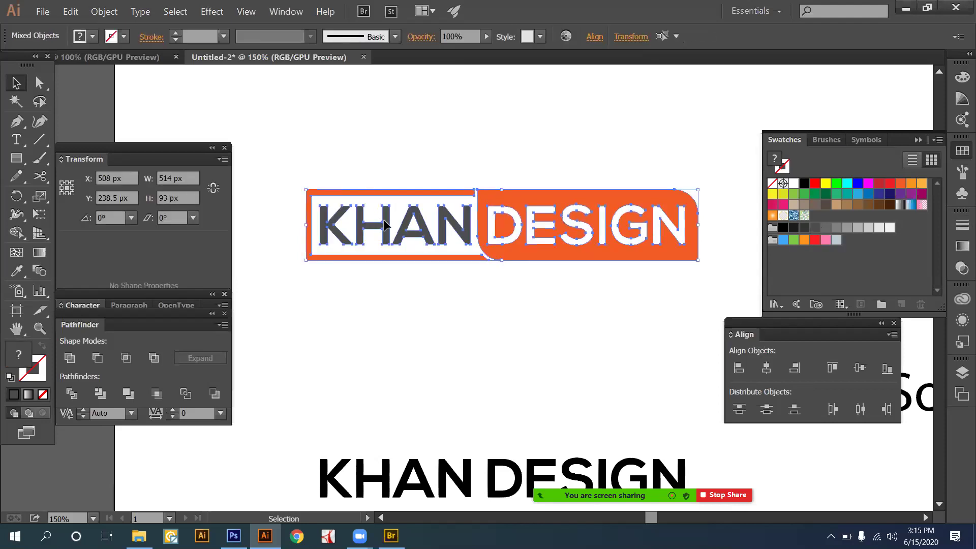
pyautogui.hotkey('ctrl', 'shift', 'a')
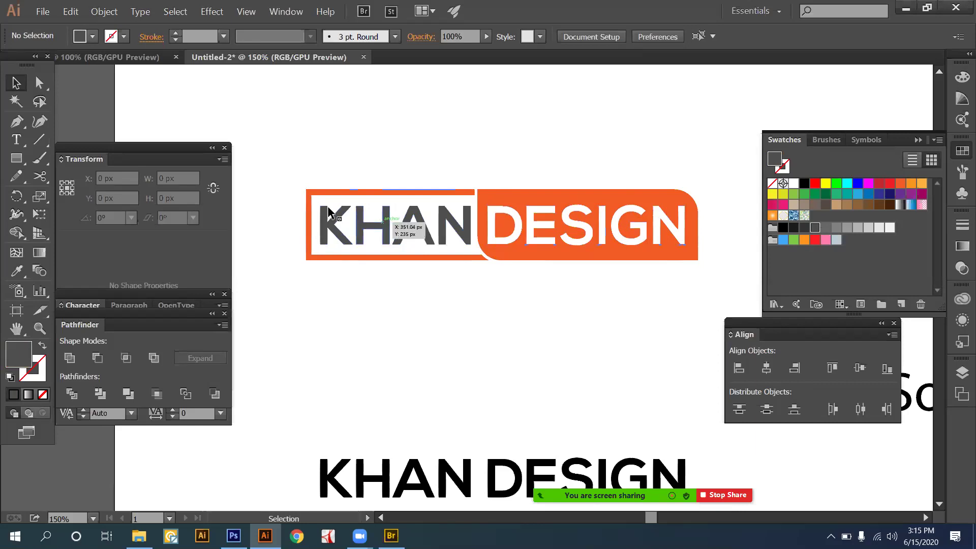
pyautogui.click(372, 224)
pyautogui.moveTo(314, 199); pyautogui.dragTo(479, 250)
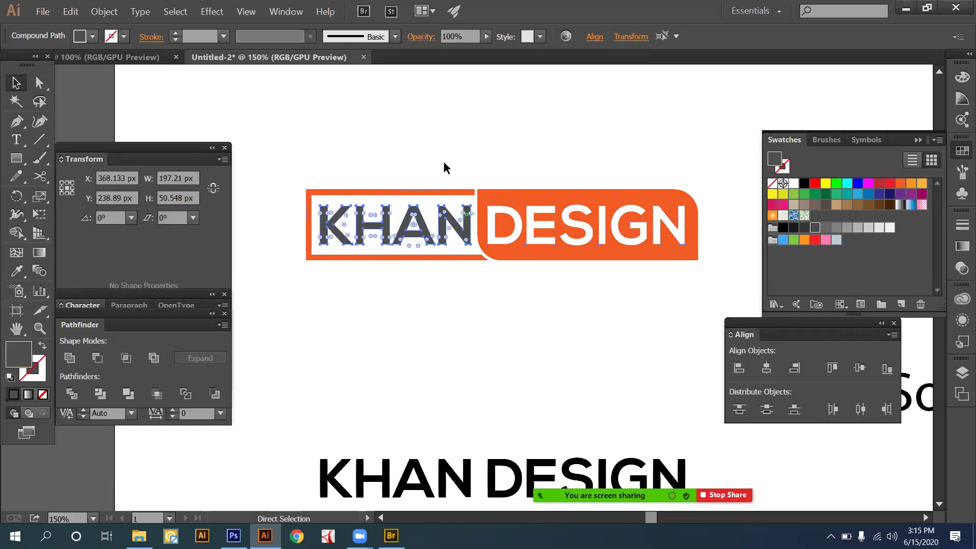
pyautogui.hotkey('ctrl', 'shift', 'a')
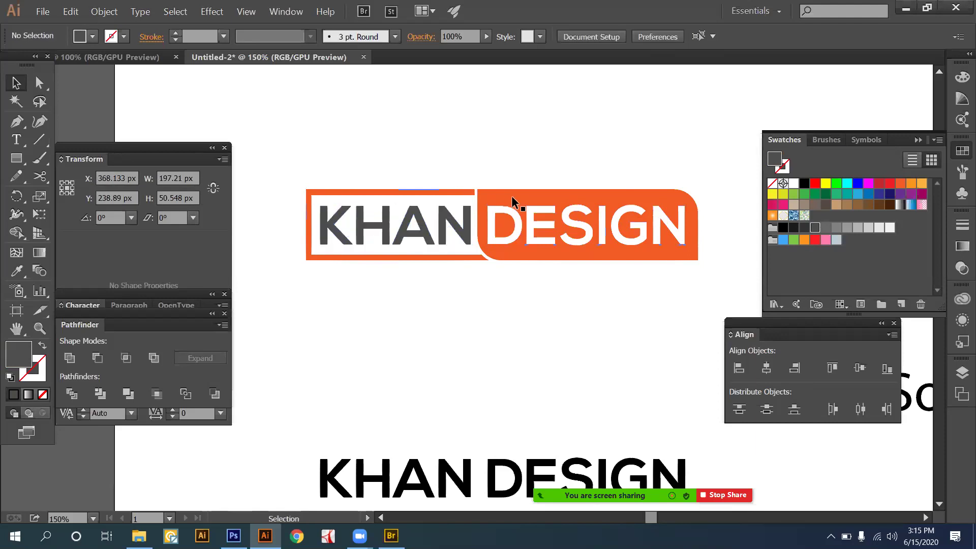
# Group the frame, DESIGN shape and KHAN letters into one logo and move it straight down to Y 315.5 px.
pyautogui.click(513, 201)
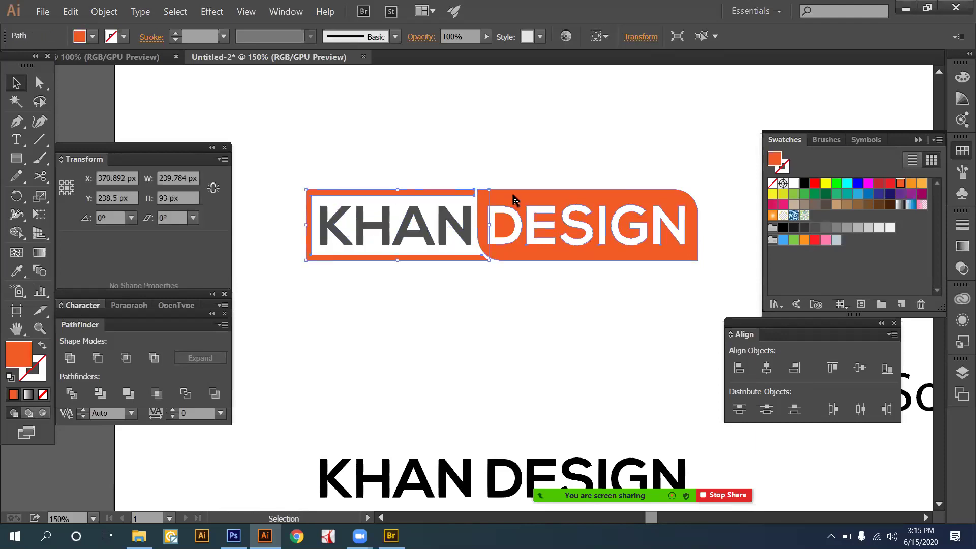
pyautogui.click(423, 175)
pyautogui.moveTo(300, 150); pyautogui.dragTo(721, 305)
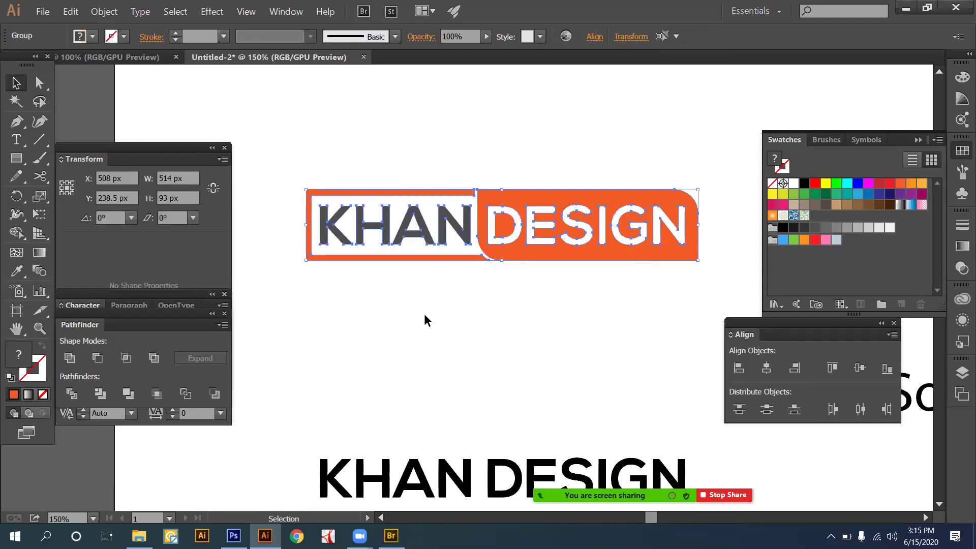
pyautogui.press('ctrl')
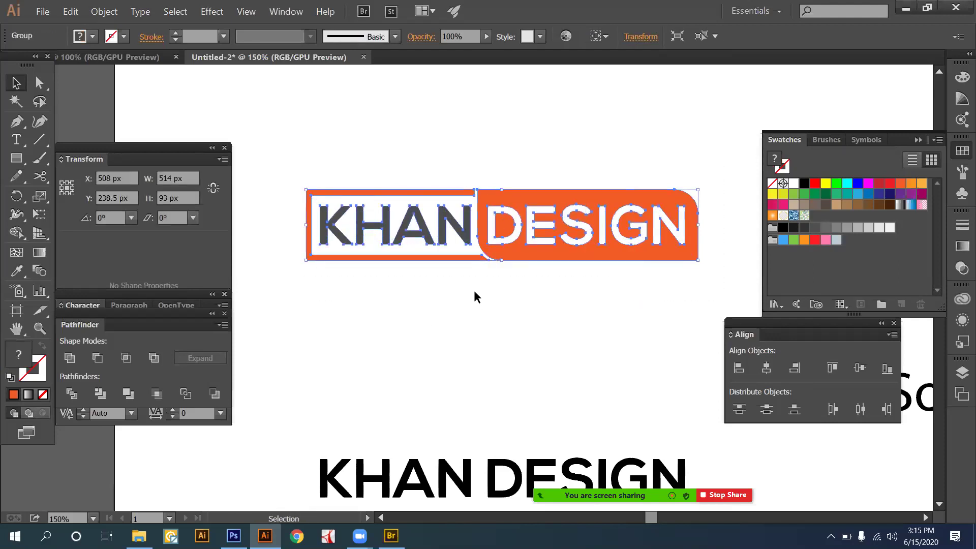
pyautogui.moveTo(509, 261); pyautogui.dragTo(509, 315)
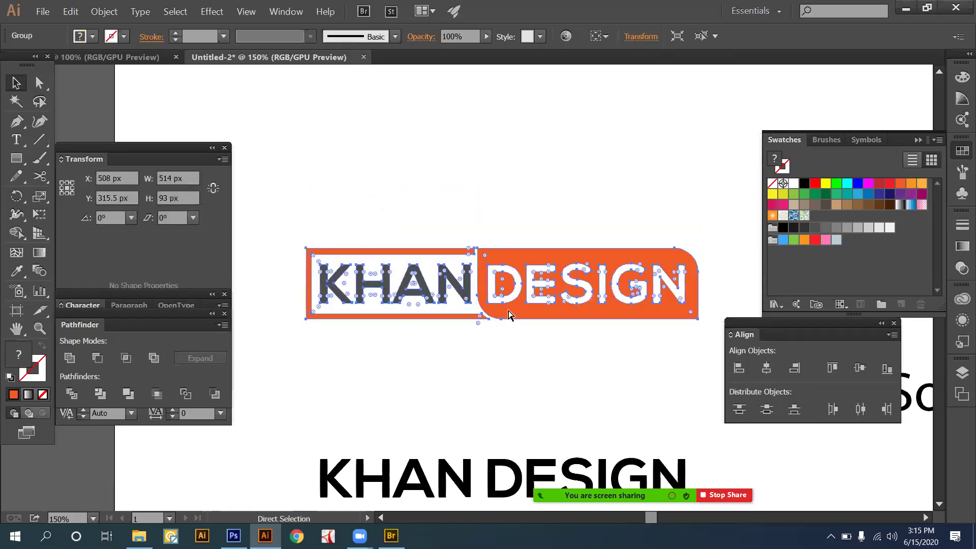
# Copy the logo into the Placeholder smart object of the Photoshop logo mockup and place it enlarged over the upper black logo.
pyautogui.hotkey('ctrl', '-')
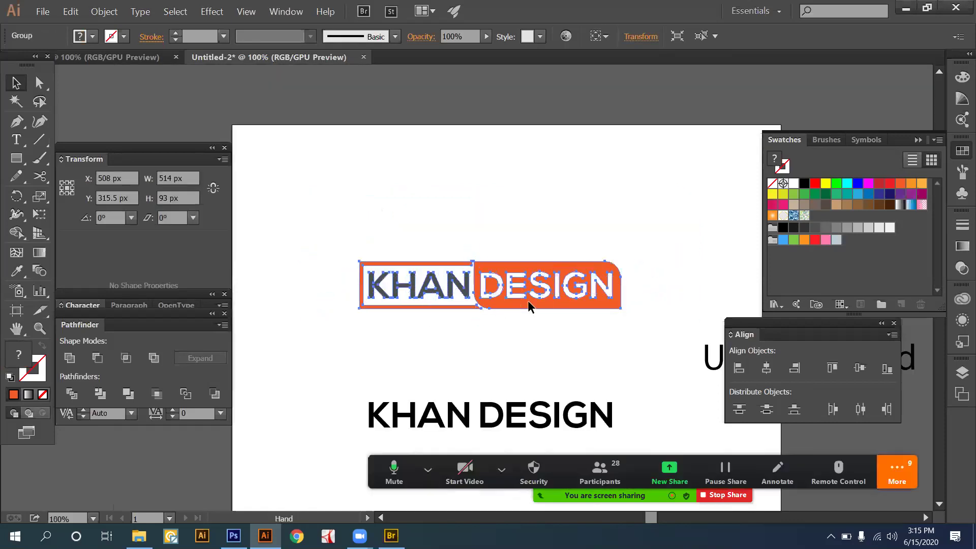
pyautogui.hotkey('ctrl', '-')
pyautogui.press('ctrl')
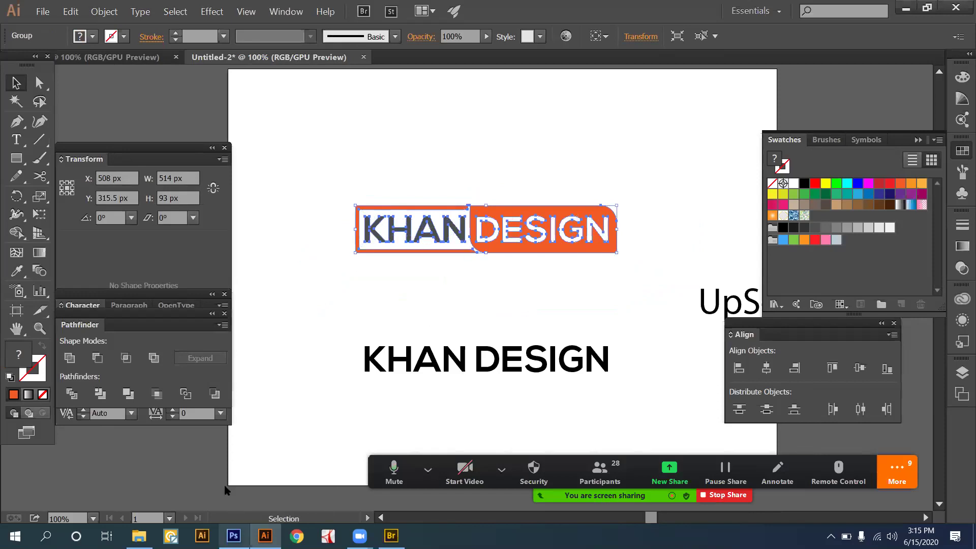
pyautogui.moveTo(233, 536)
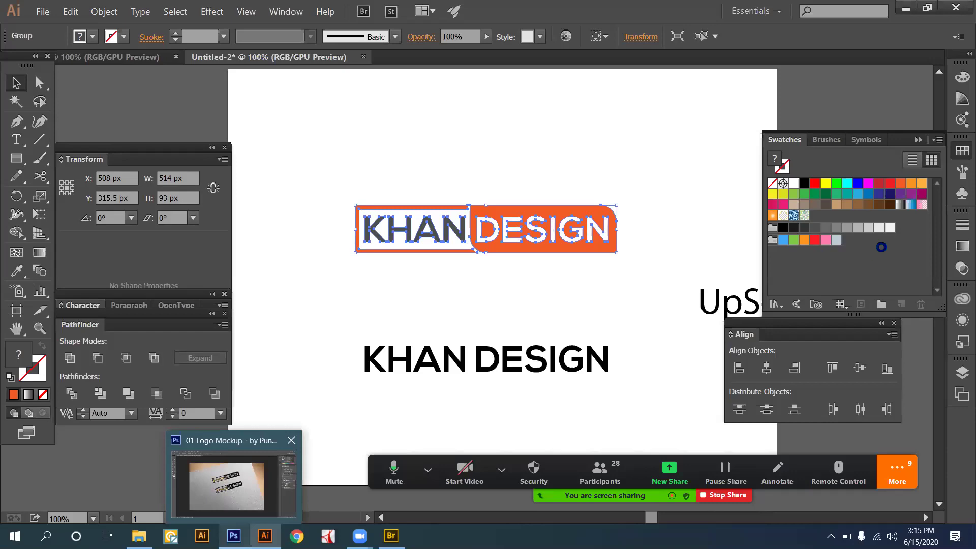
pyautogui.hotkey('alt', 'Tab')
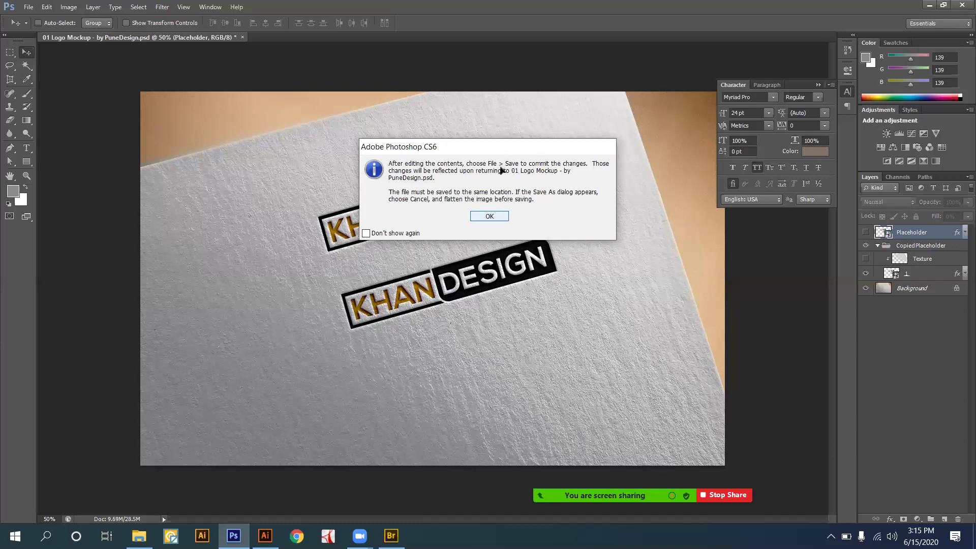
pyautogui.press('Return')
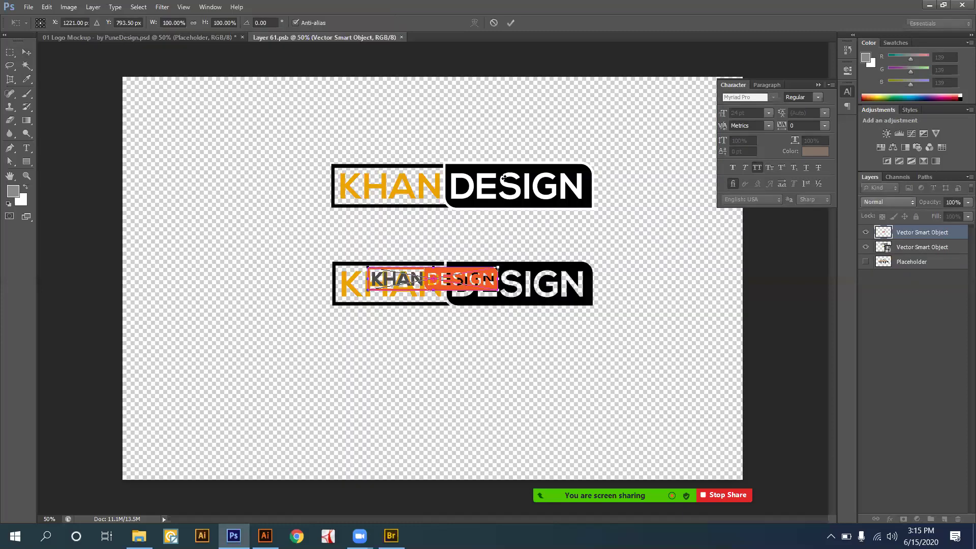
pyautogui.press('Return')
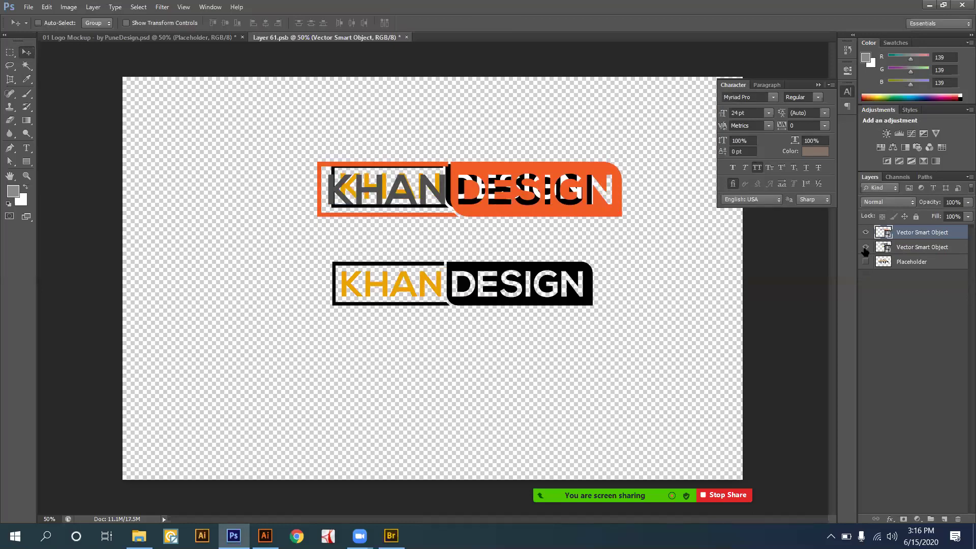
# Hide the older black and yellow logo layer in the smart object, then save and close it to update the mockup.
pyautogui.click(865, 247)
pyautogui.click(866, 247)
pyautogui.click(865, 247)
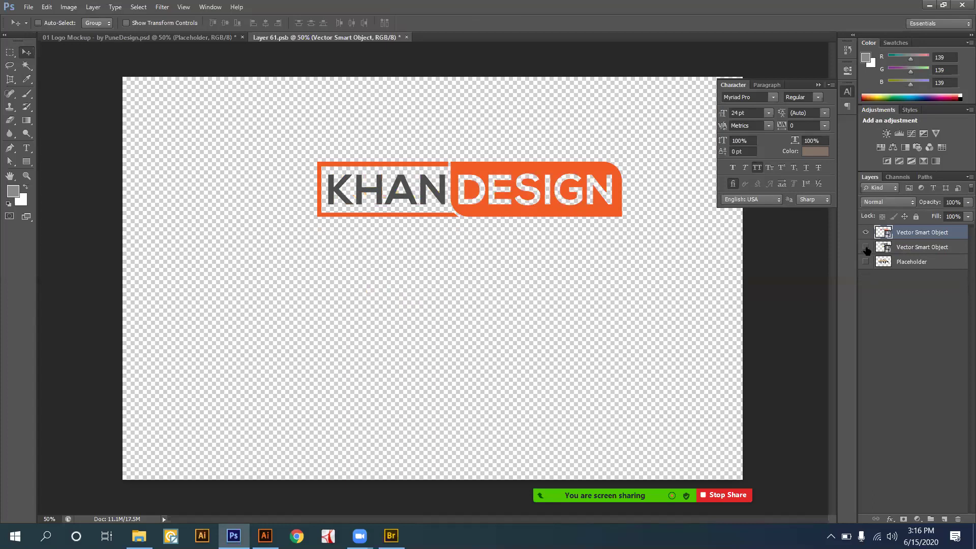
pyautogui.click(866, 247)
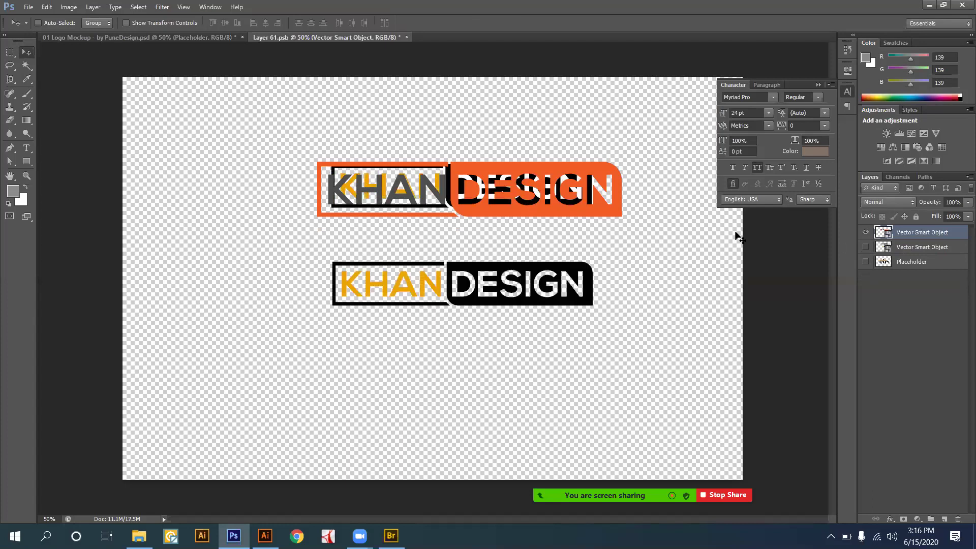
pyautogui.click(865, 247)
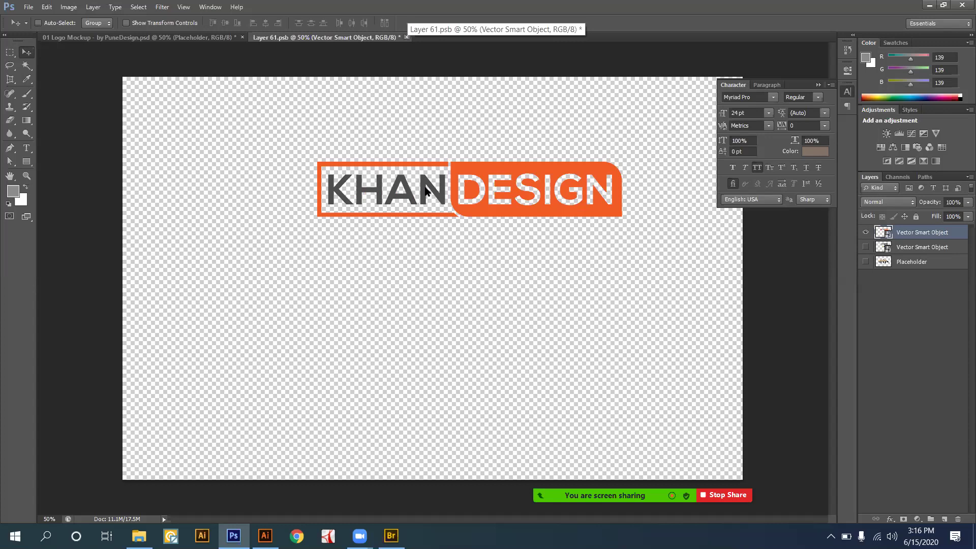
pyautogui.hotkey('ctrl', 'w')
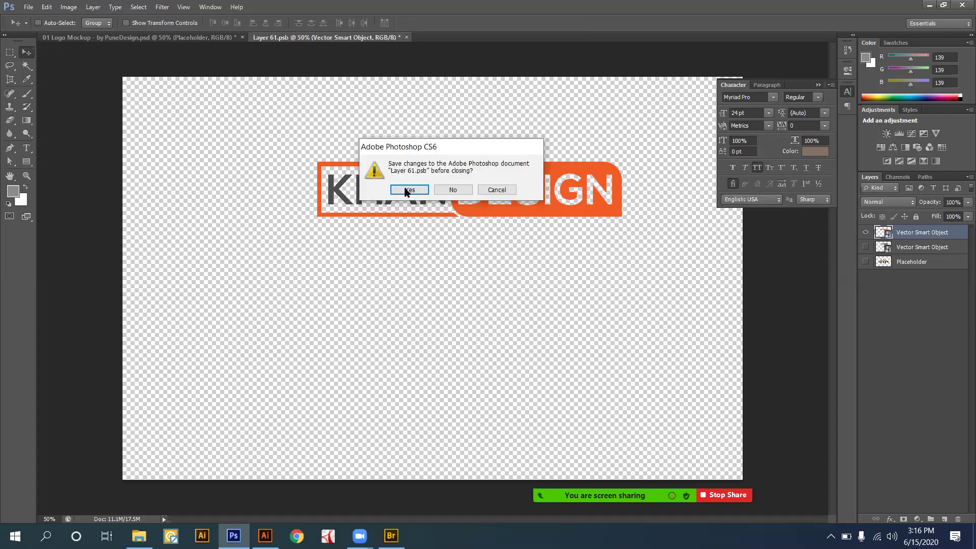
pyautogui.click(407, 190)
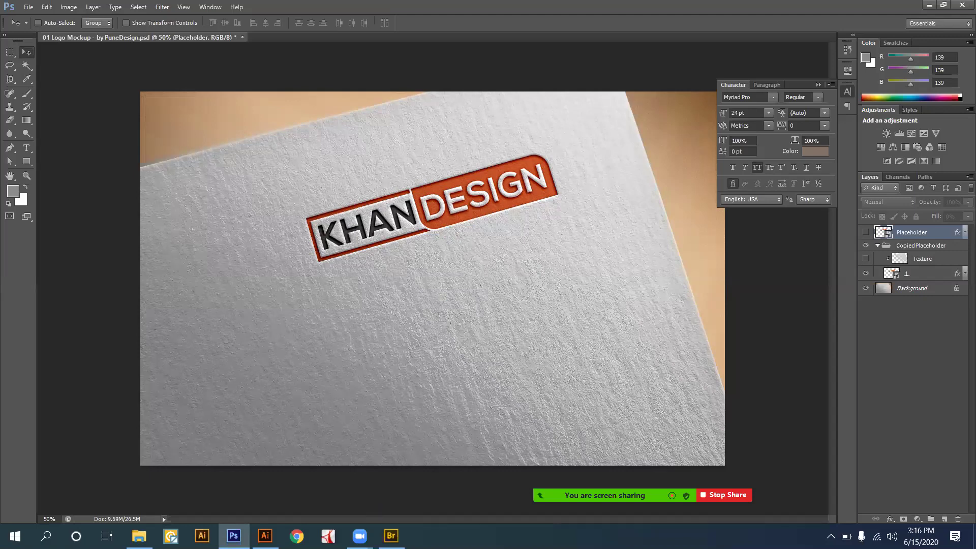
# Stop sharing the screen in the meeting.
pyautogui.click(728, 495)
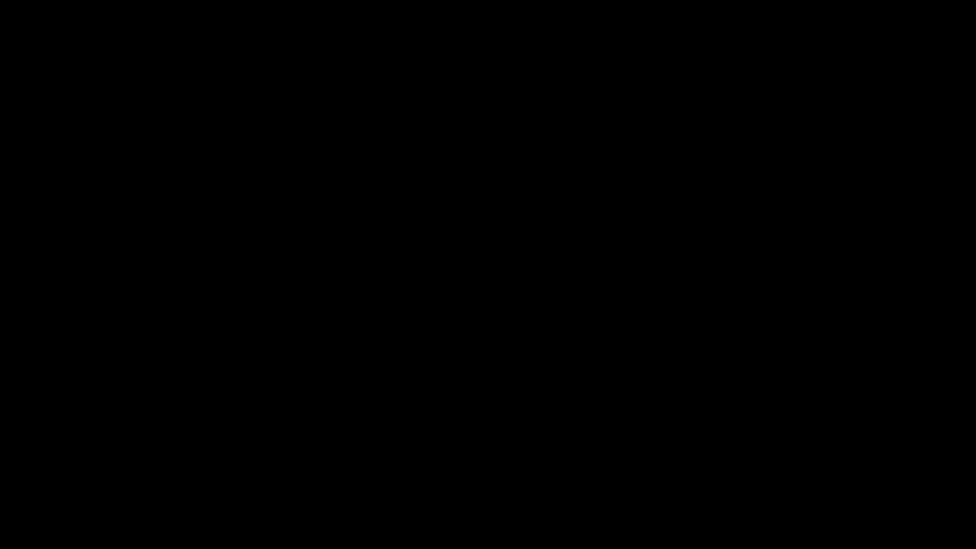
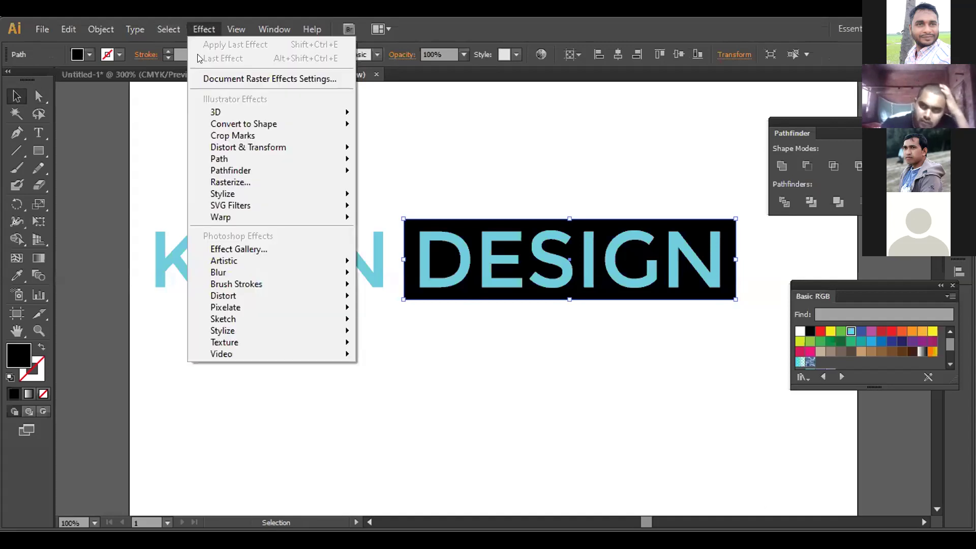
# Apply the Round Corners effect with a 30 px radius and preview enabled to the black rectangle behind DESIGN, and deselect it.
pyautogui.moveTo(216, 198)
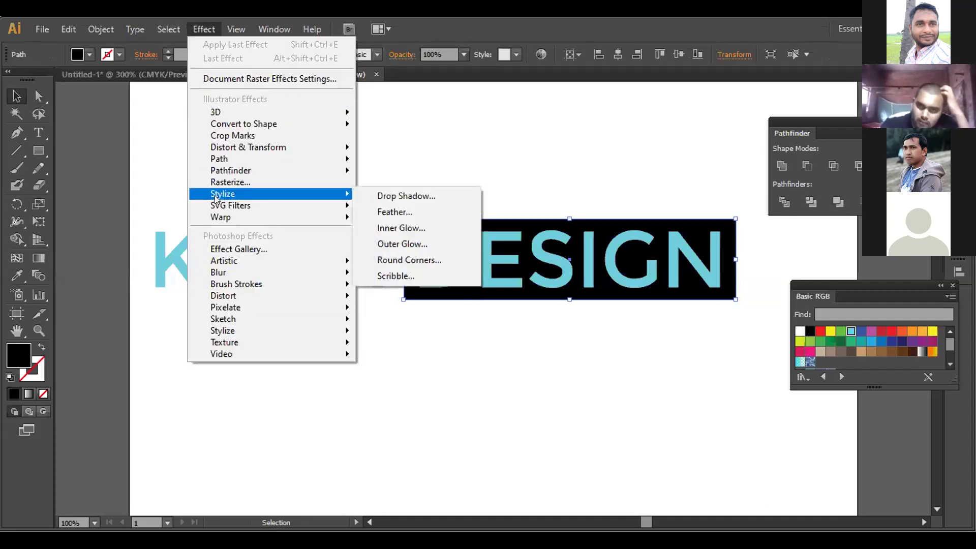
pyautogui.click(392, 261)
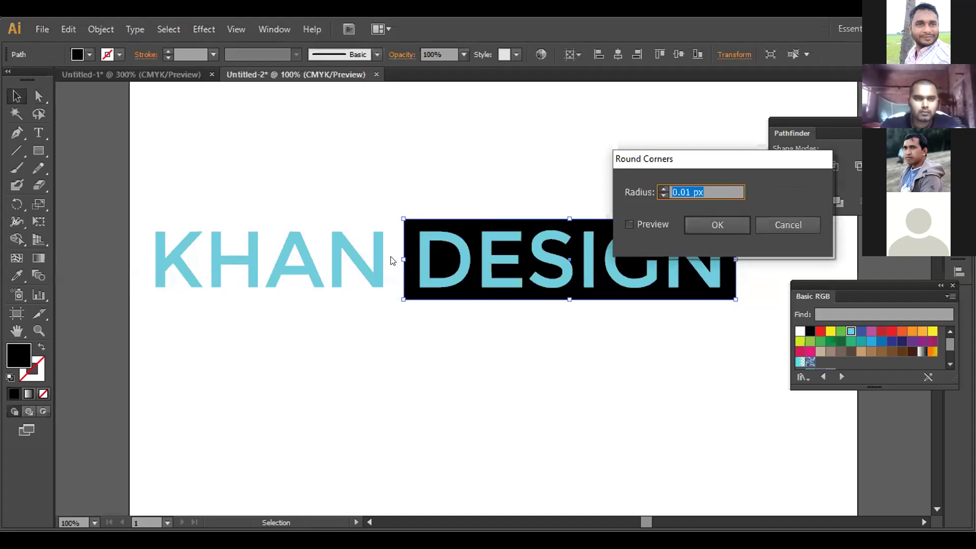
pyautogui.click(653, 224)
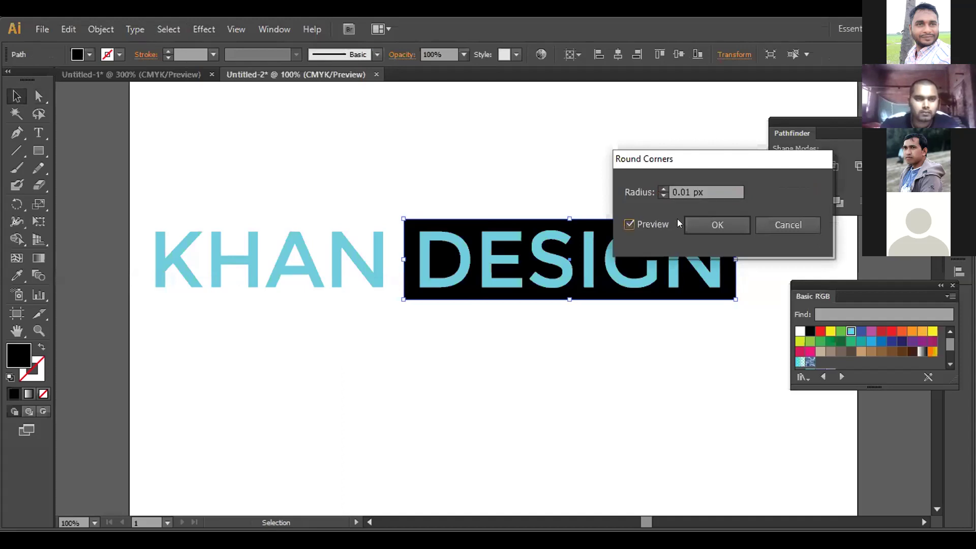
pyautogui.doubleClick(696, 186)
pyautogui.write('5')
pyautogui.press('Up')
pyautogui.press('Up')
pyautogui.press('Up')
pyautogui.press('Up')
pyautogui.press('Up')
pyautogui.press('Up')
pyautogui.press('Up')
pyautogui.press('Up')
pyautogui.press('Up')
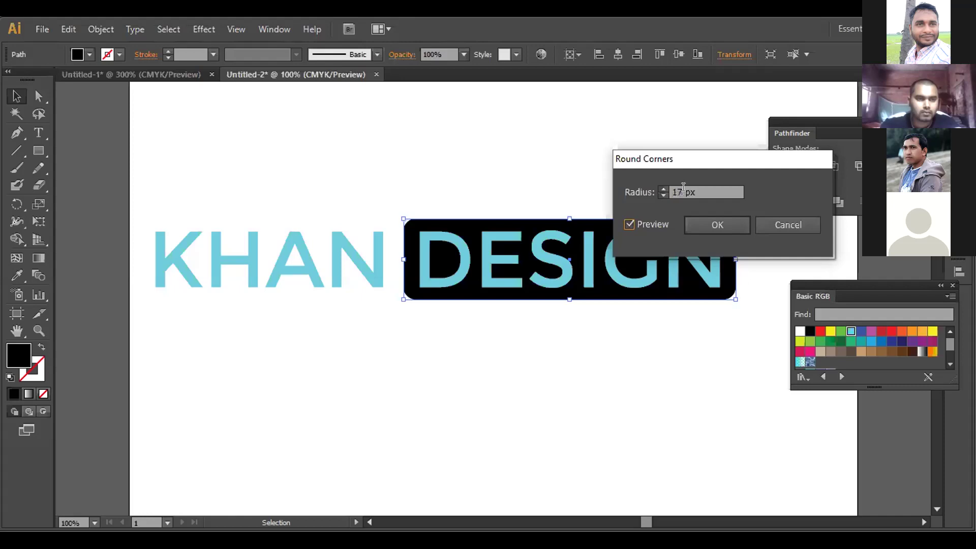
pyautogui.press('Up')
pyautogui.press('Up')
pyautogui.press('Up')
pyautogui.press('Up')
pyautogui.press('Up')
pyautogui.press('Up')
pyautogui.press('Up')
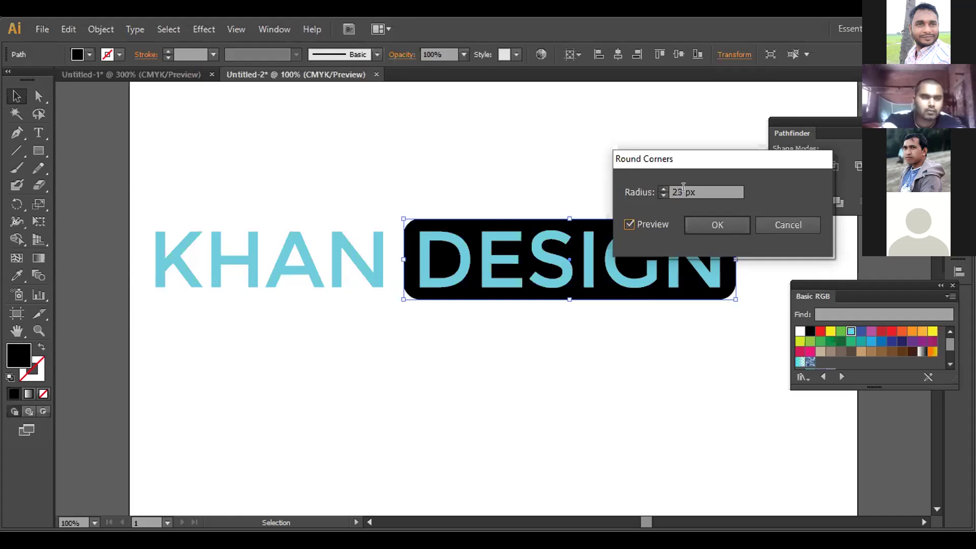
pyautogui.press('Up')
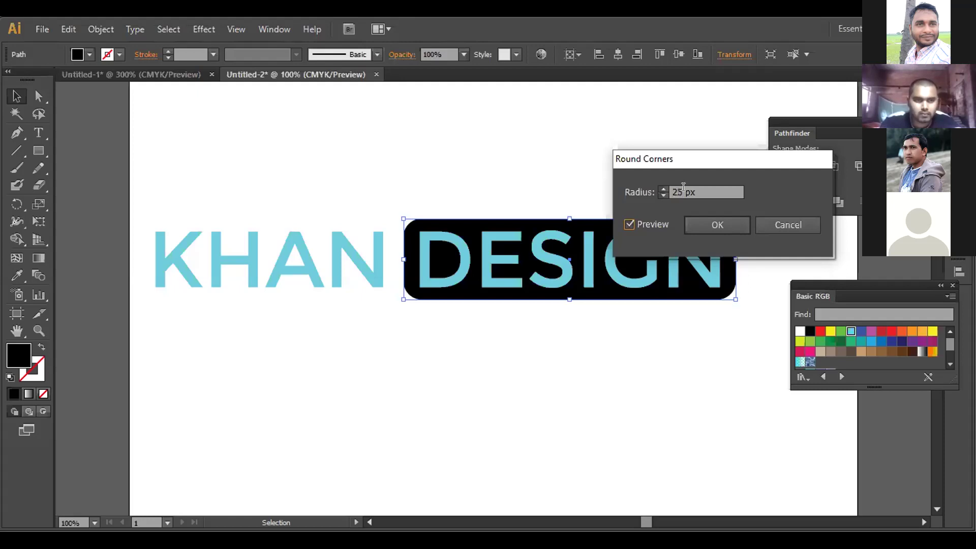
pyautogui.press('Up')
pyautogui.press('Up')
pyautogui.press('Up')
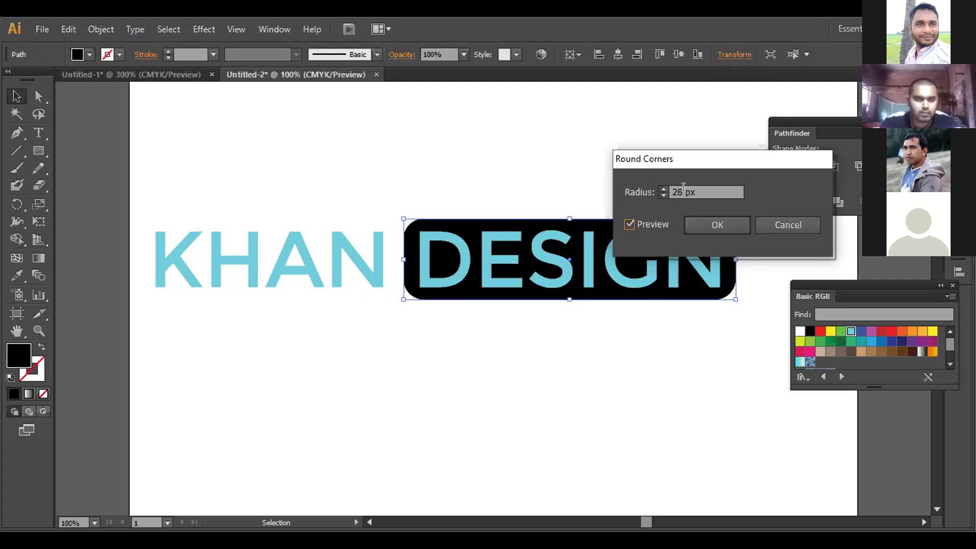
pyautogui.press('Up')
pyautogui.press('Up')
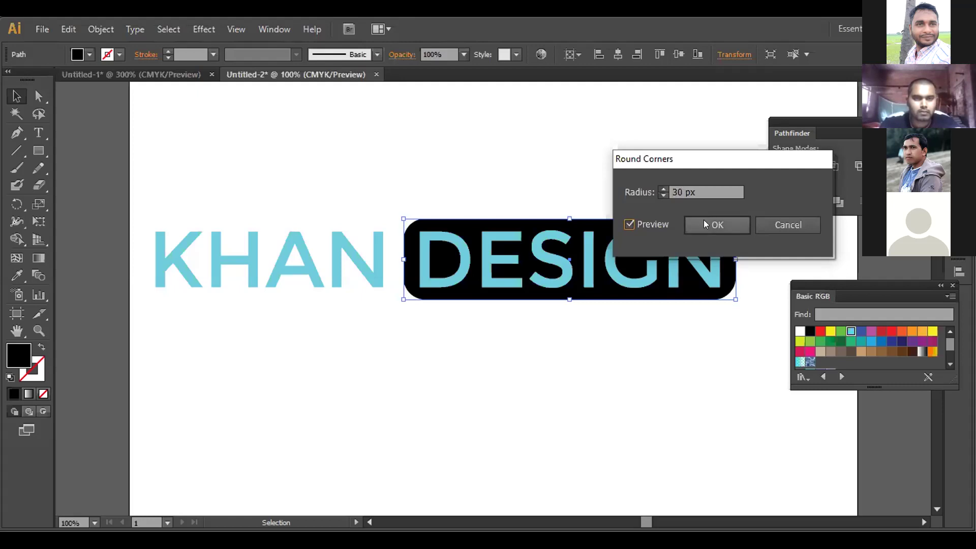
pyautogui.click(705, 224)
pyautogui.click(507, 391)
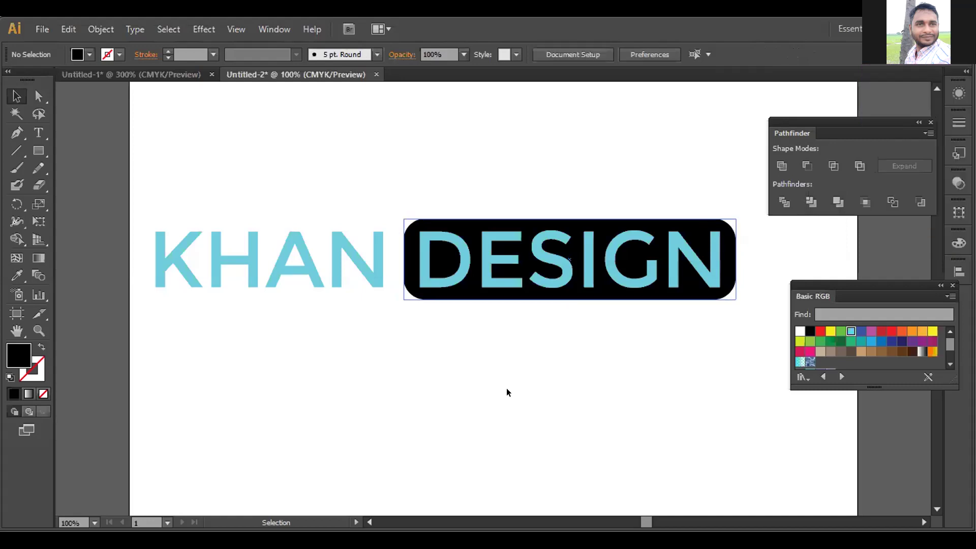
# Expand the appearance of the rounded black rectangle behind DESIGN and deselect it.
pyautogui.click(88, 29)
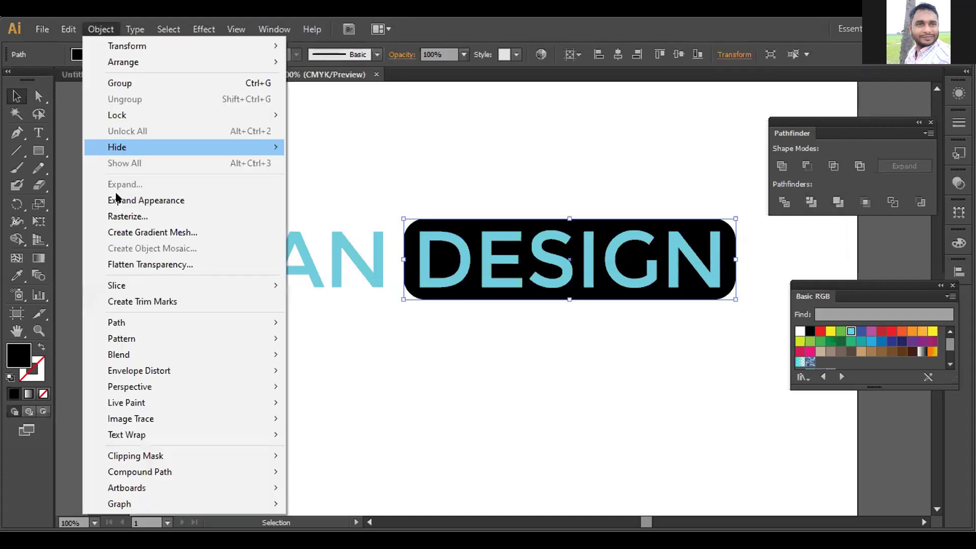
pyautogui.click(114, 199)
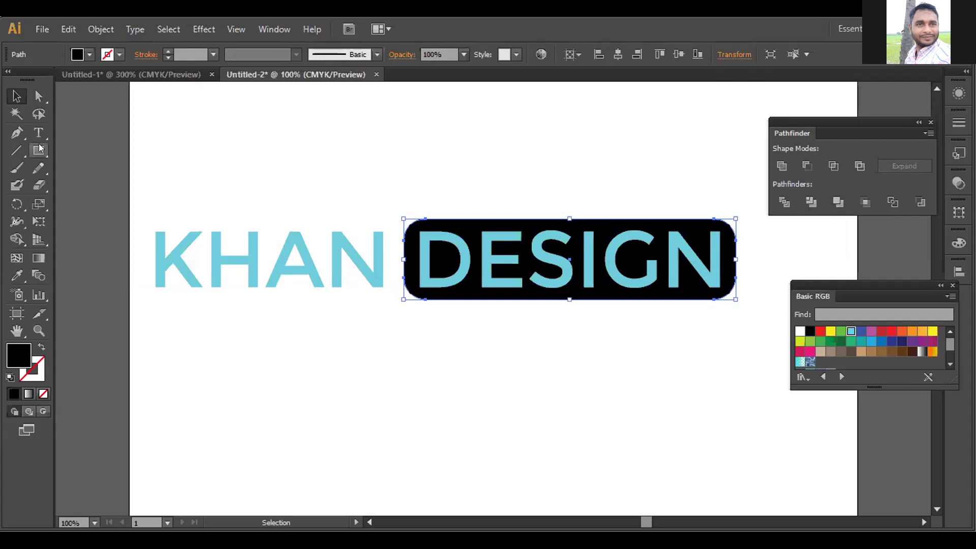
pyautogui.click(229, 152)
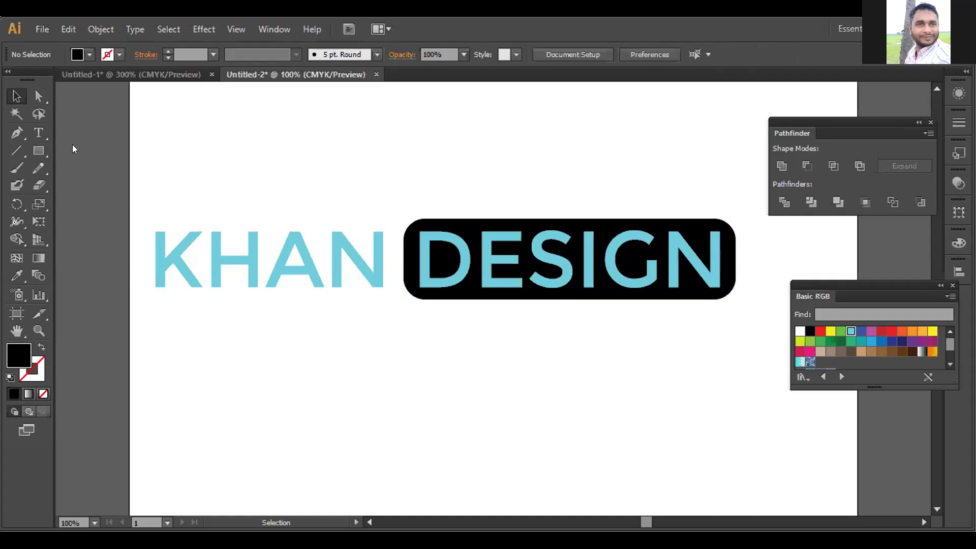
# Draw a rectangle about 47 × 75 px over the upper-left rounded corner of the black DESIGN shape.
pyautogui.press('m')
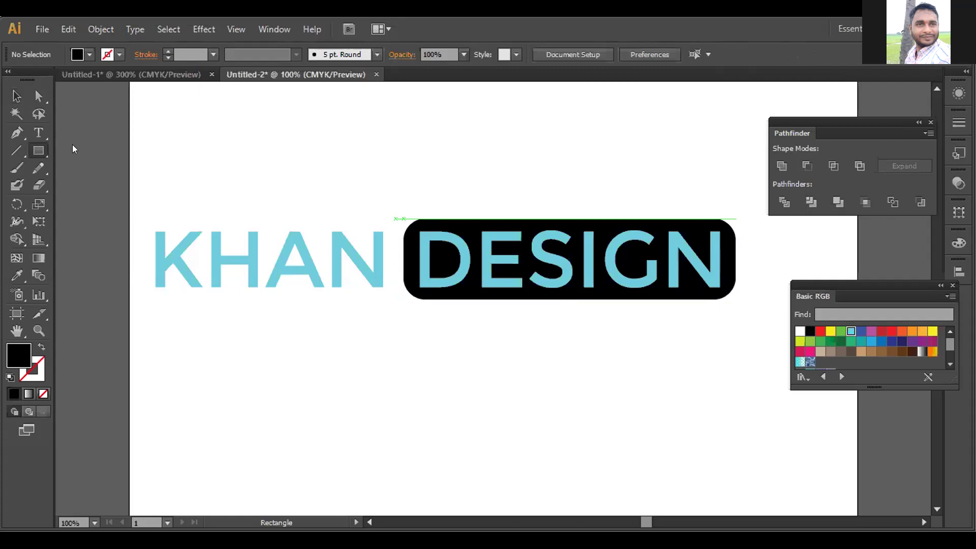
pyautogui.moveTo(395, 219); pyautogui.dragTo(429, 274)
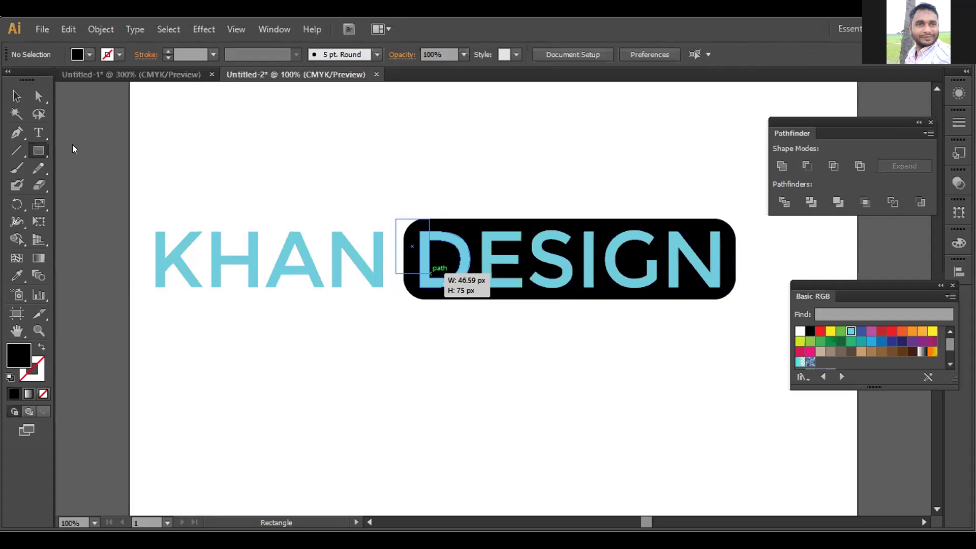
pyautogui.moveTo(430, 273); pyautogui.dragTo(430, 273)
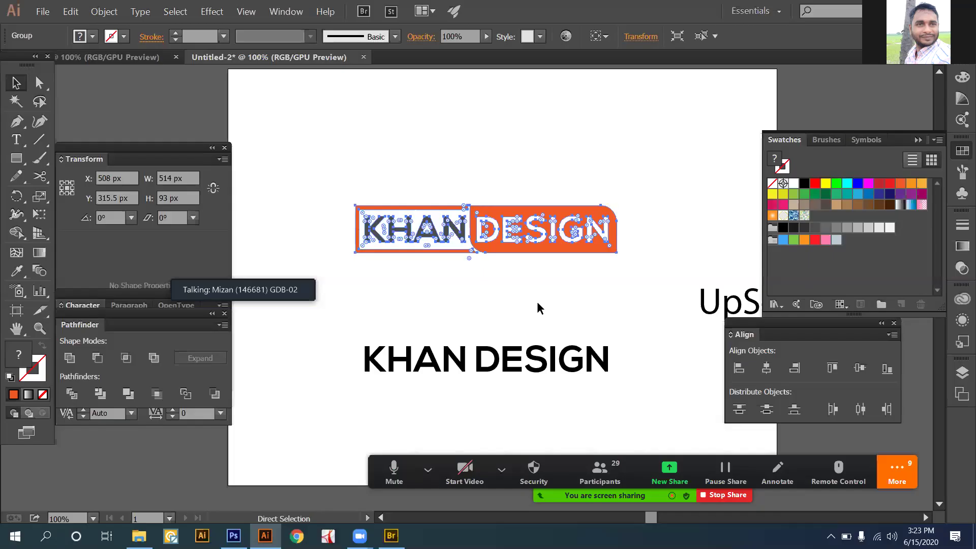
# Draw an orange rectangle about 40 × 50 px over the rounded upper-right corner of the orange DESIGN shape.
pyautogui.hotkey('ctrl', '+')
pyautogui.hotkey('ctrl', '+')
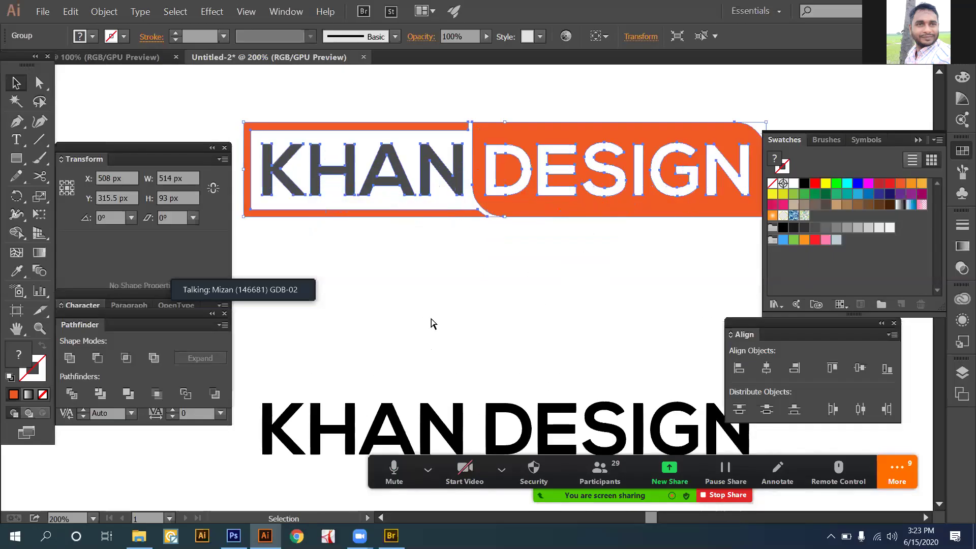
pyautogui.hscroll(3, 433, 324)
pyautogui.scroll(1, 433, 324)
pyautogui.hotkey('ctrl', '+')
pyautogui.hotkey('ctrl', '+')
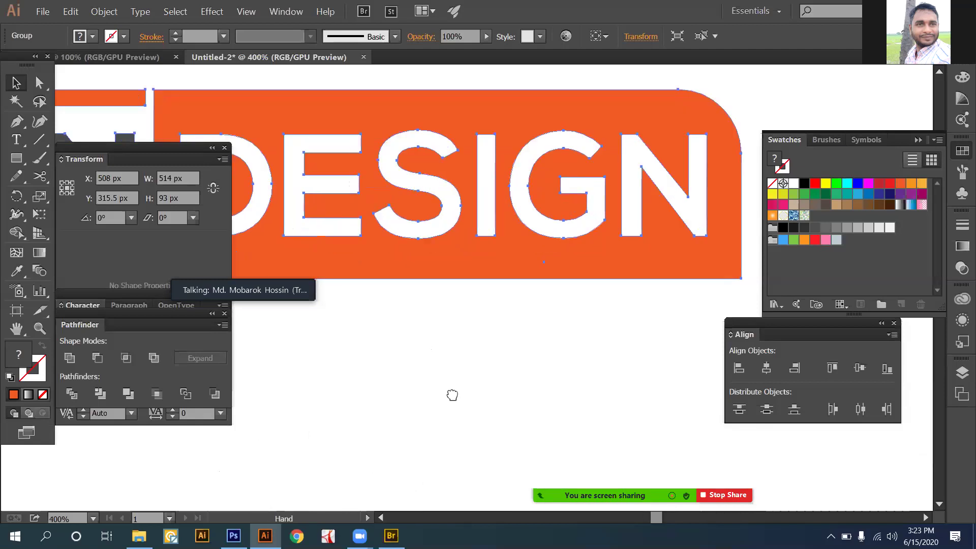
pyautogui.hscroll(3, 452, 395)
pyautogui.scroll(1, 452, 395)
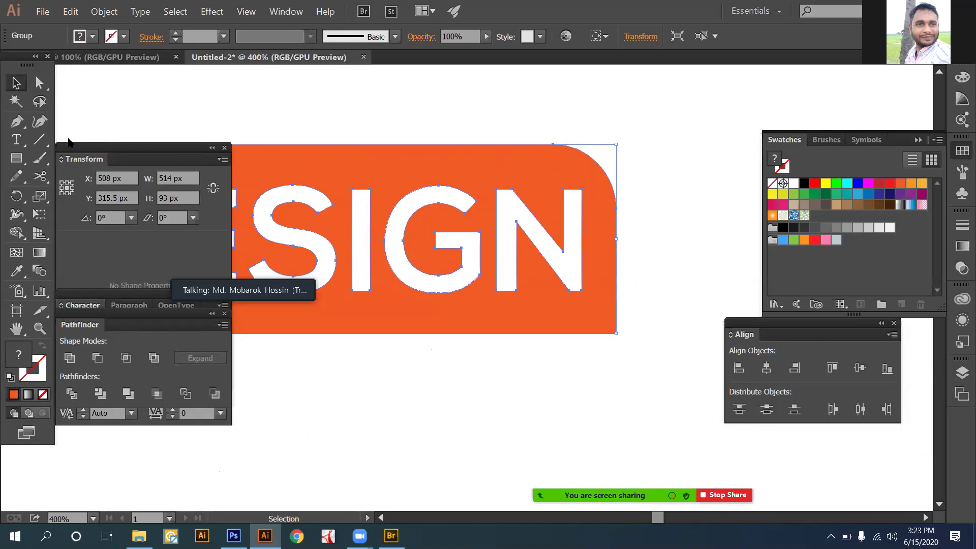
pyautogui.click(18, 159)
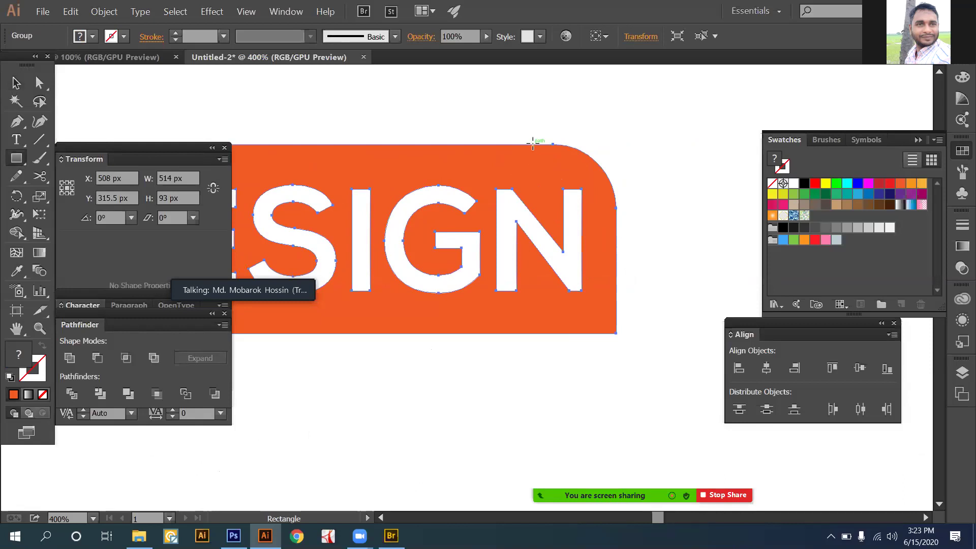
pyautogui.moveTo(533, 145); pyautogui.dragTo(616, 246)
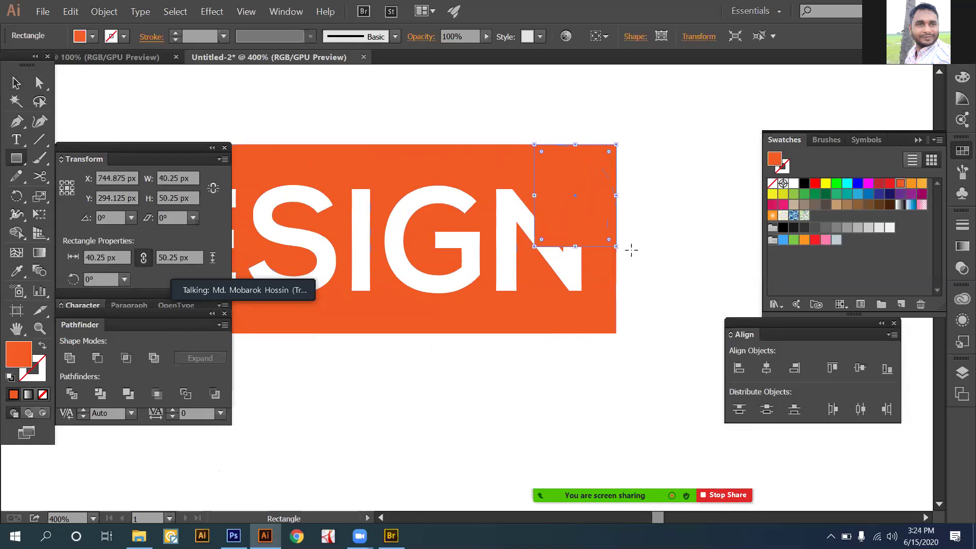
# Select the logo and corner rectangle together and use the Shape Builder tool to subtract the pieces covering the letter N.
pyautogui.press('v')
pyautogui.hotkey('ctrl', 'shift', 'a')
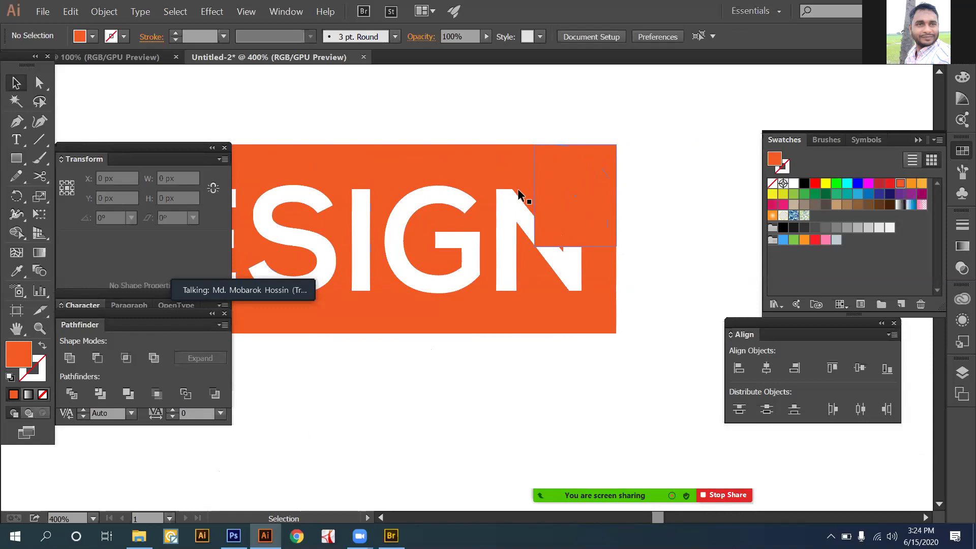
pyautogui.click(518, 195)
pyautogui.hotkey('ctrl', 'a')
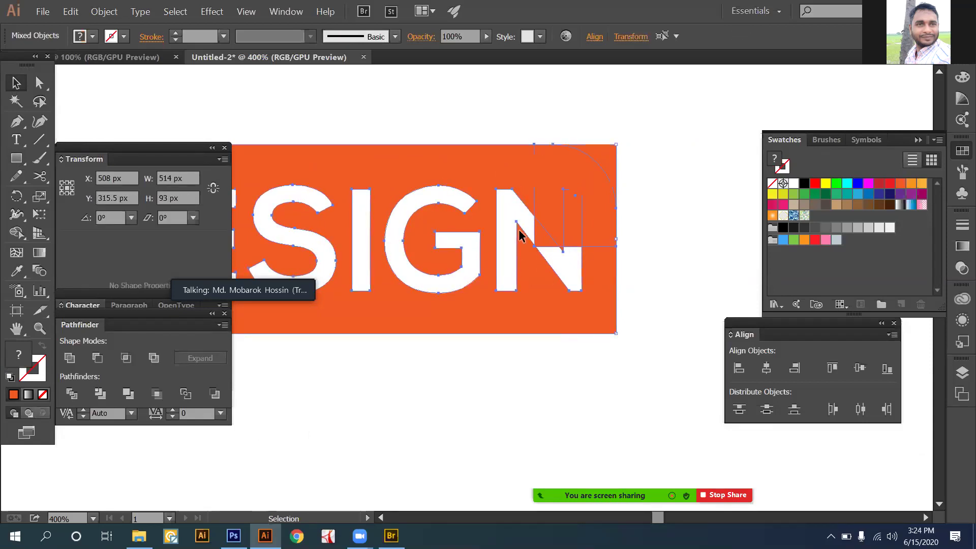
pyautogui.click(16, 231)
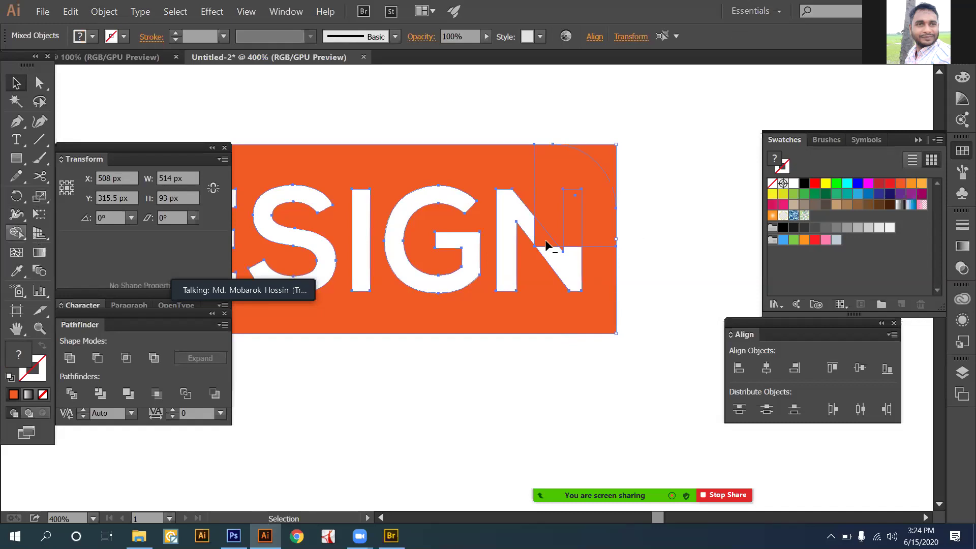
pyautogui.keyDown('alt'); pyautogui.click(571, 213); pyautogui.keyUp('alt')
pyautogui.keyDown('alt'); pyautogui.click(576, 160); pyautogui.keyUp('alt')
pyautogui.press('v')
pyautogui.click(650, 202)
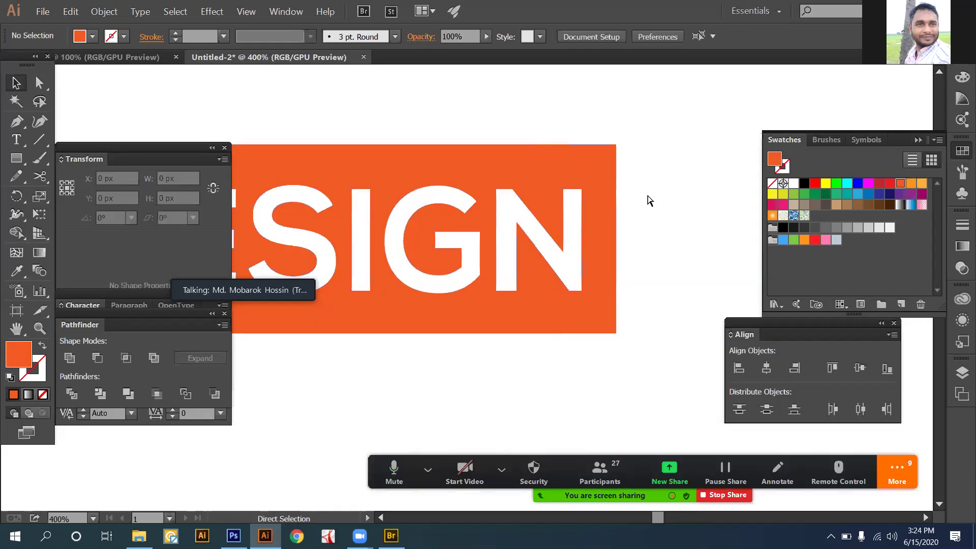
# Draw an orange rectangle about 126 × 104 px in the empty area above the DESIGN shape.
pyautogui.scroll(-5, 650, 202)
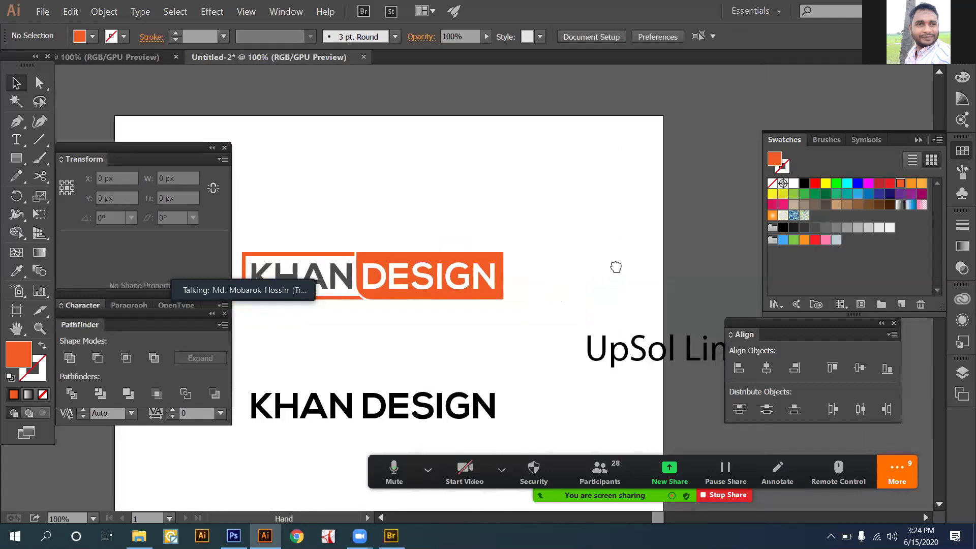
pyautogui.hscroll(-2, 617, 269)
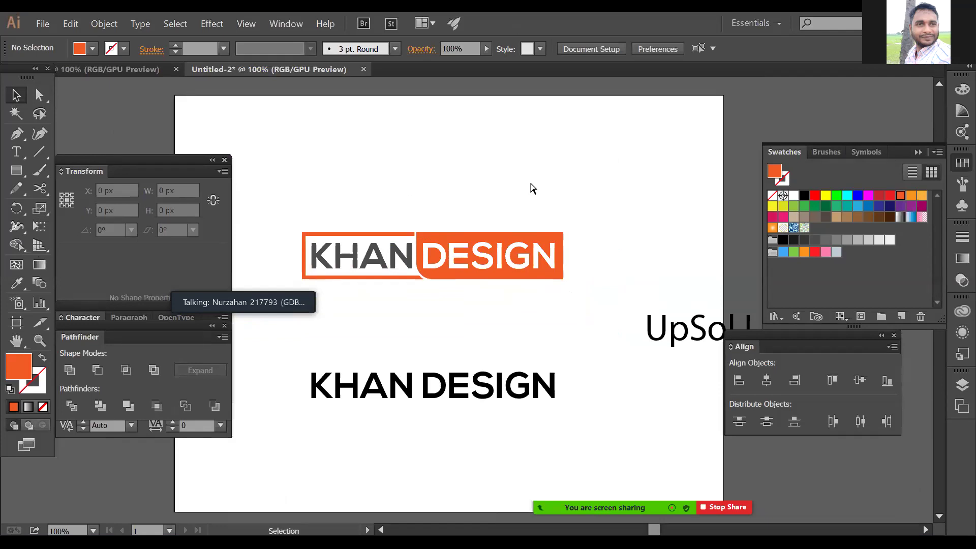
pyautogui.hotkey('ctrl', '+')
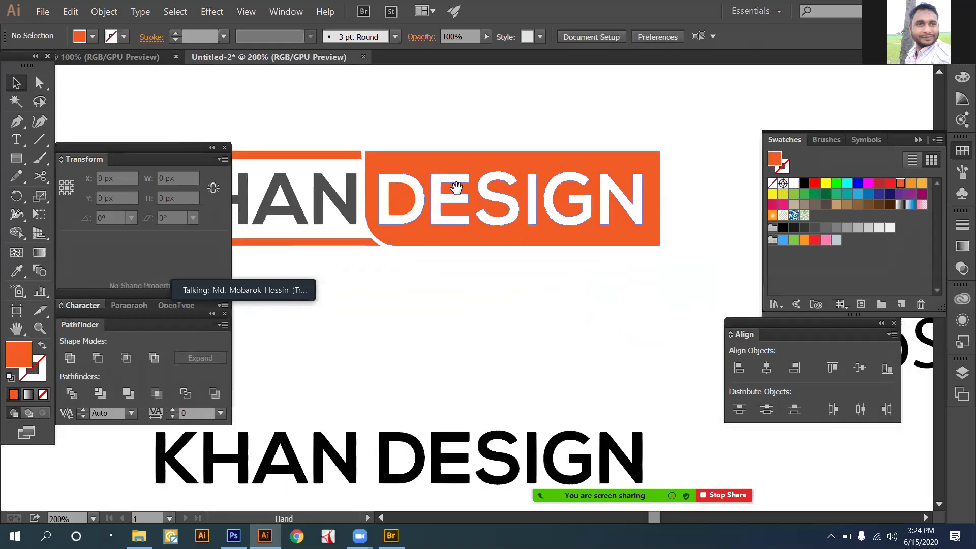
pyautogui.moveTo(70, 137); pyautogui.dragTo(19, 288)
pyautogui.press('m')
pyautogui.moveTo(423, 125); pyautogui.dragTo(552, 229)
pyautogui.press('v')
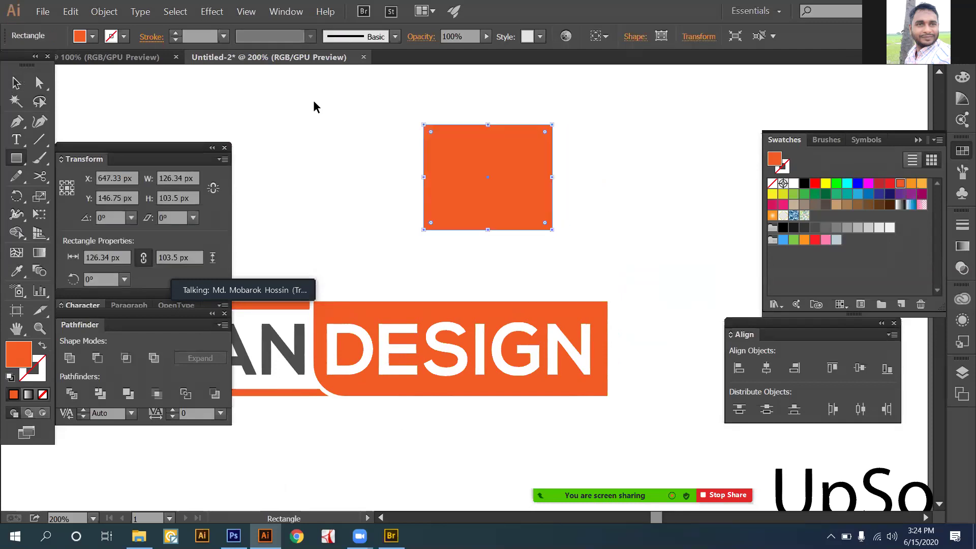
# Round all four corners of the orange rectangle fully, and square them off again.
pyautogui.hotkey('ctrl', 'shift', 'a')
pyautogui.click(431, 135)
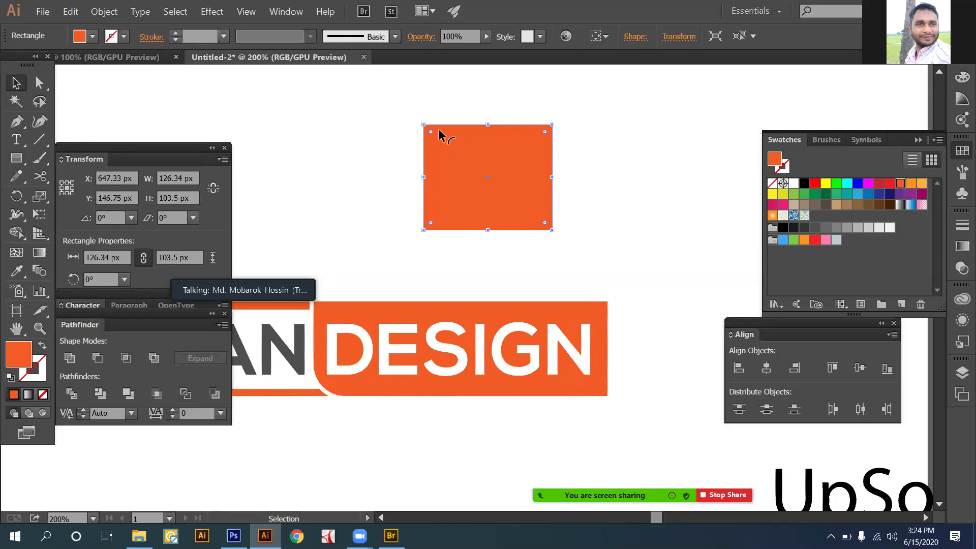
pyautogui.moveTo(429, 134); pyautogui.dragTo(492, 189)
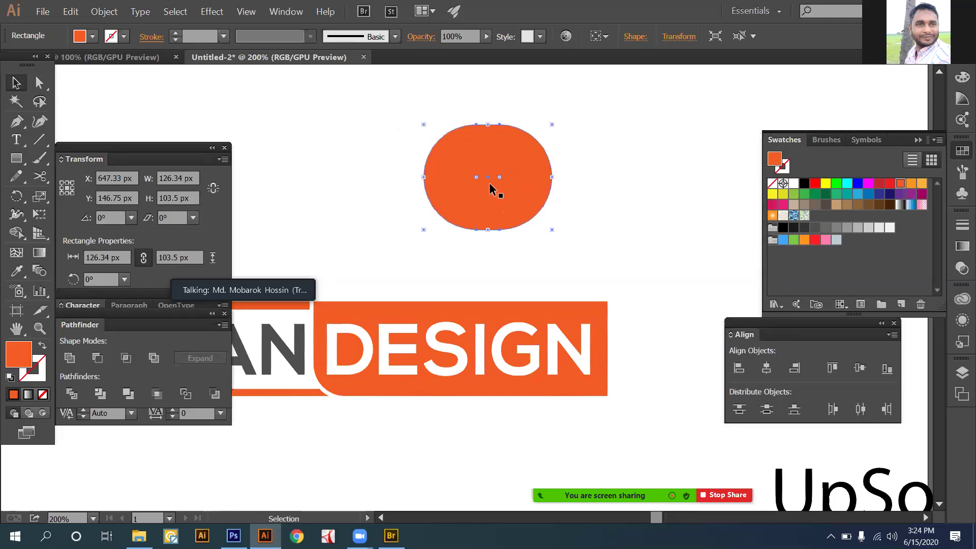
pyautogui.click(434, 144)
pyautogui.click(429, 138)
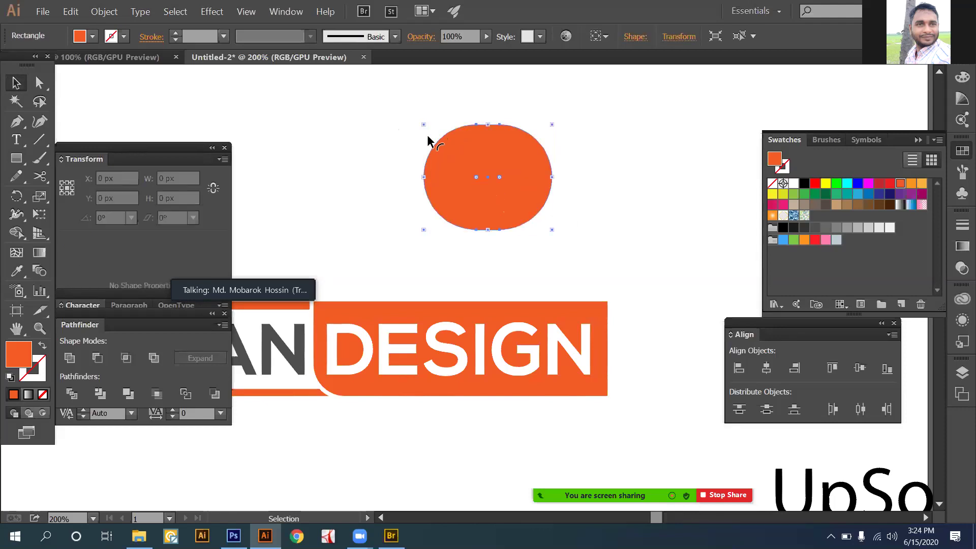
pyautogui.moveTo(429, 142); pyautogui.dragTo(408, 146)
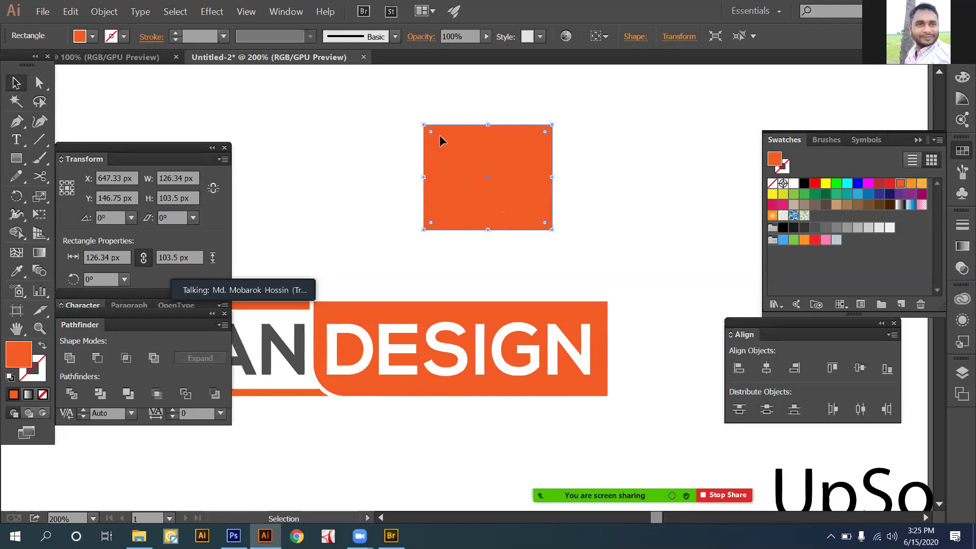
# Round all corners of the orange rectangle moderately, and reselect it to restore its sharp corners.
pyautogui.moveTo(430, 131); pyautogui.dragTo(283, 140)
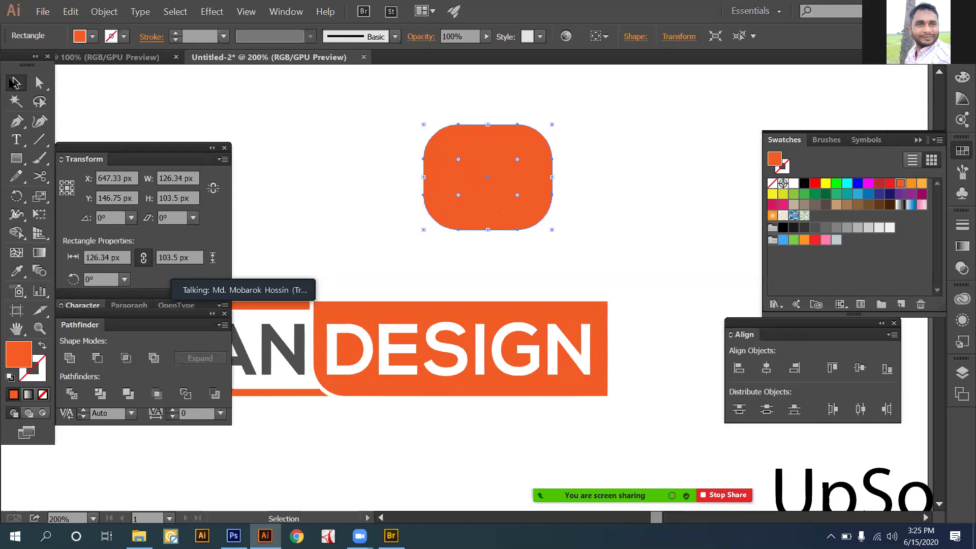
pyautogui.click(372, 127)
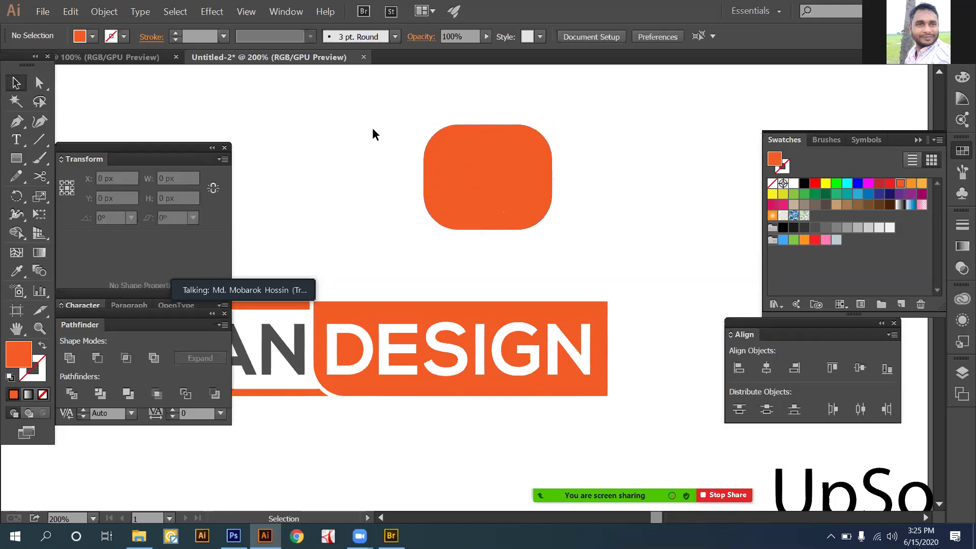
pyautogui.click(448, 155)
pyautogui.moveTo(457, 159); pyautogui.dragTo(381, 99)
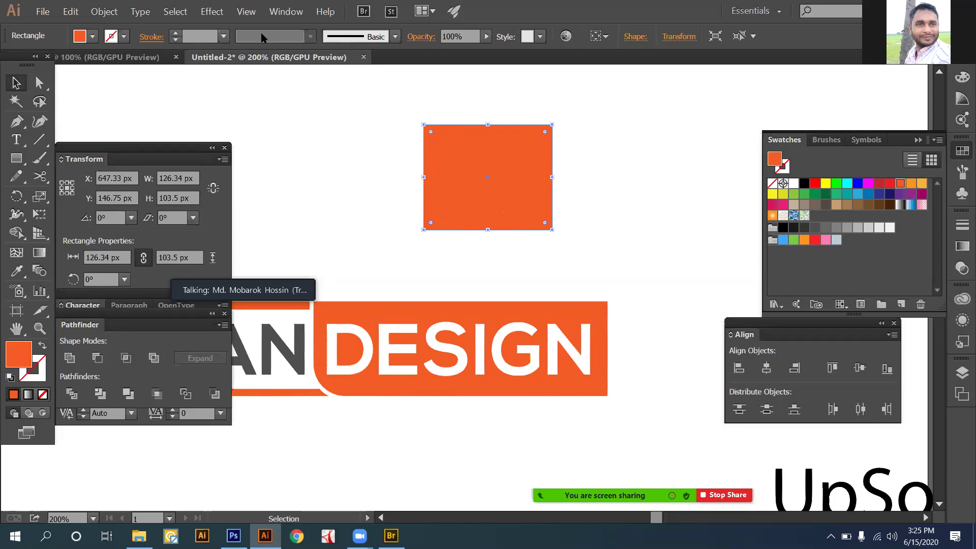
# Select only the upper-left anchor point of the orange rectangle and round that corner to about 87 px.
pyautogui.click(12, 80)
pyautogui.click(412, 142)
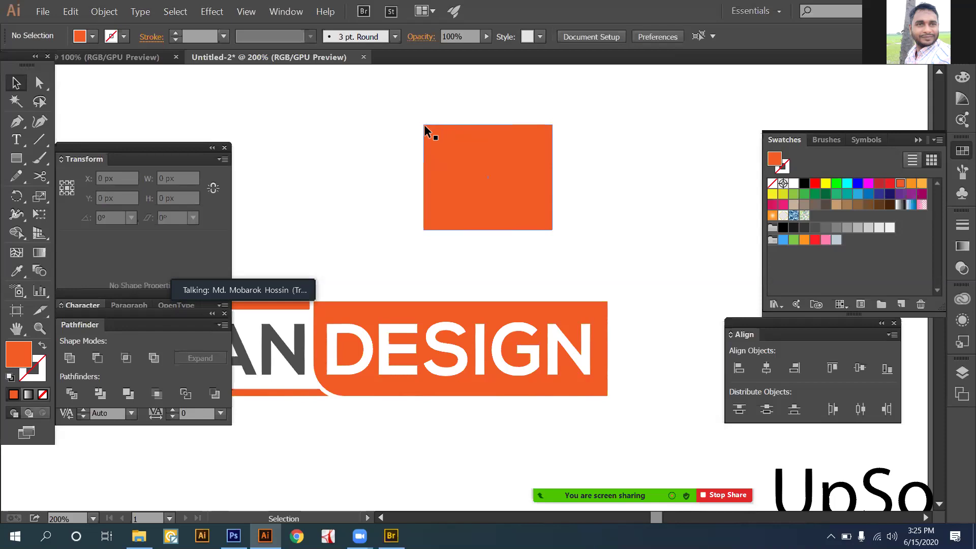
pyautogui.click(443, 148)
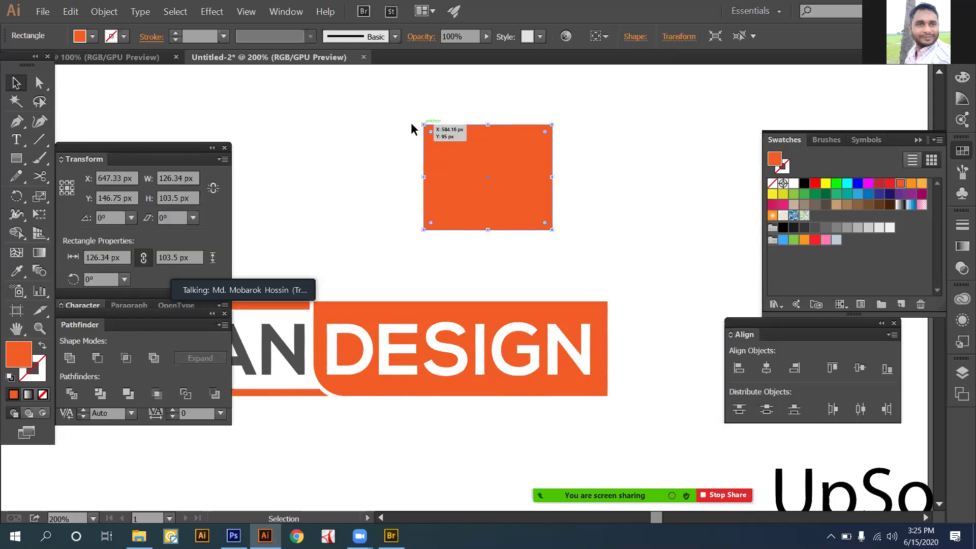
pyautogui.click(378, 118)
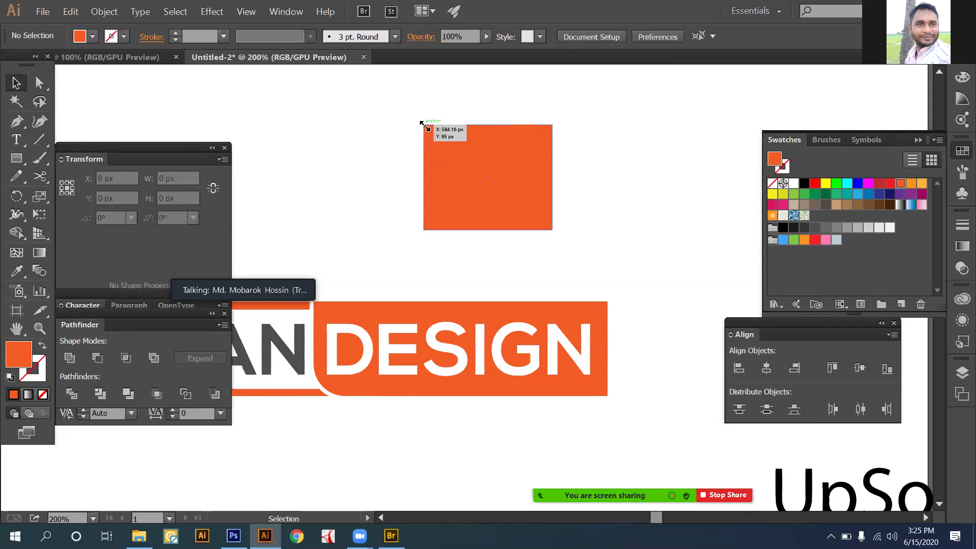
pyautogui.click(423, 126)
pyautogui.click(39, 83)
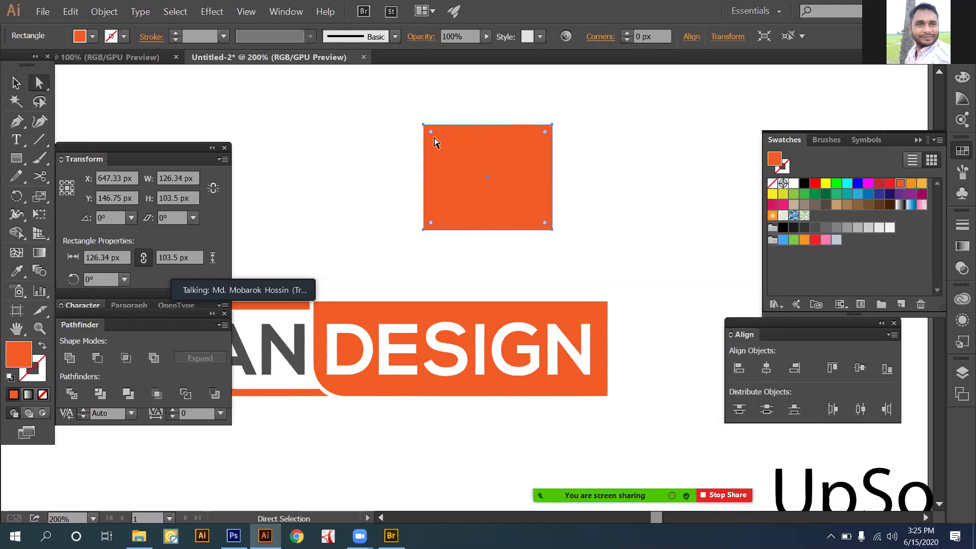
pyautogui.click(423, 124)
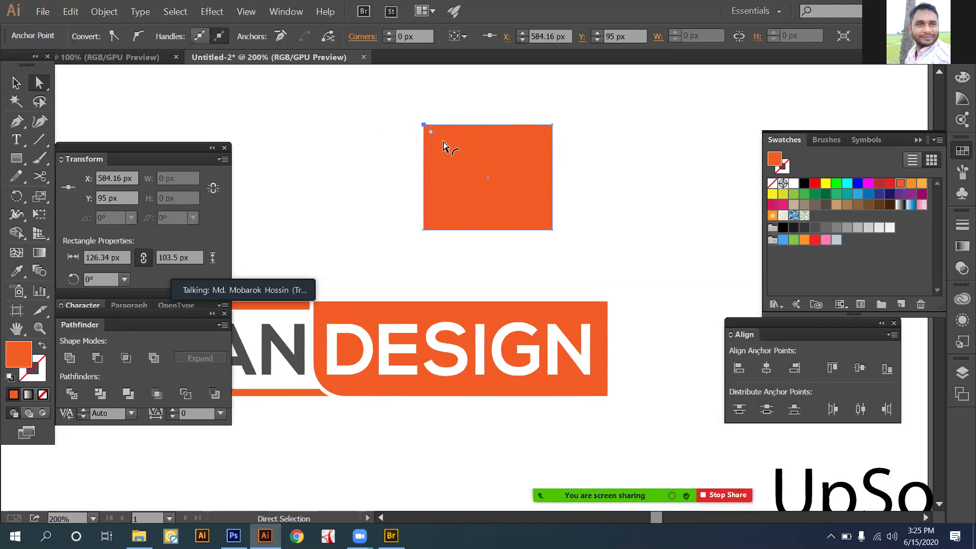
pyautogui.moveTo(443, 142); pyautogui.dragTo(689, 188)
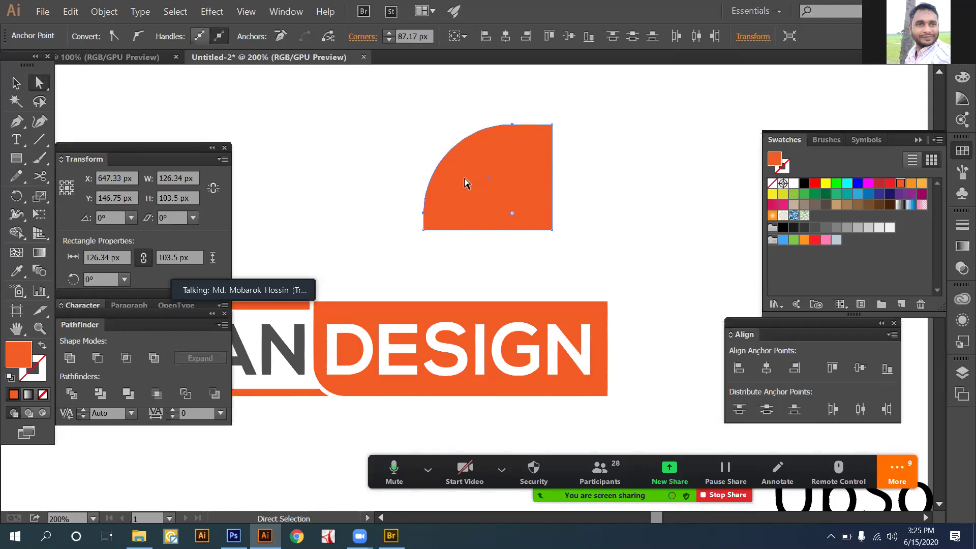
# Round the orange rectangle's upper-right corner to about 39 px and its lower-right corner to about 64 px.
pyautogui.click(552, 124)
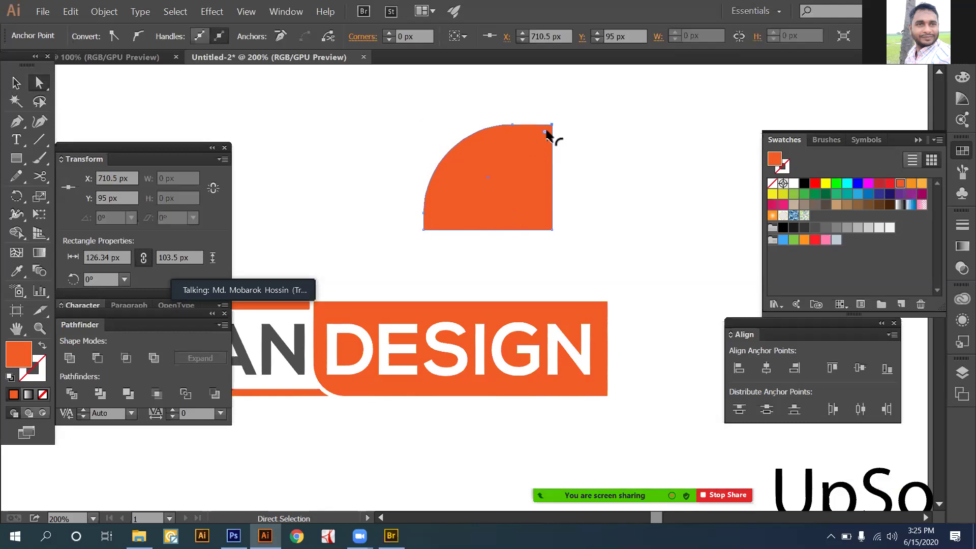
pyautogui.moveTo(545, 132); pyautogui.dragTo(451, 209)
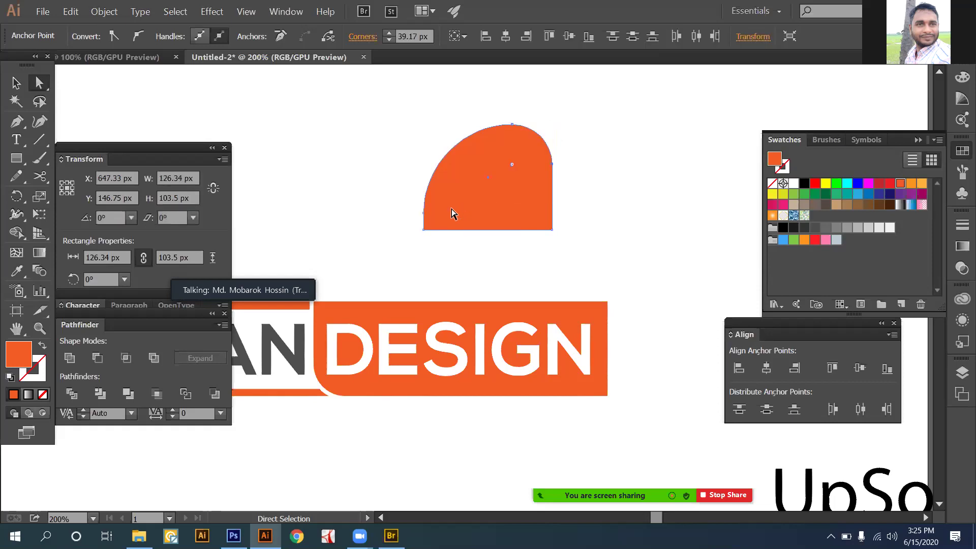
pyautogui.click(551, 230)
pyautogui.moveTo(539, 217); pyautogui.dragTo(472, 131)
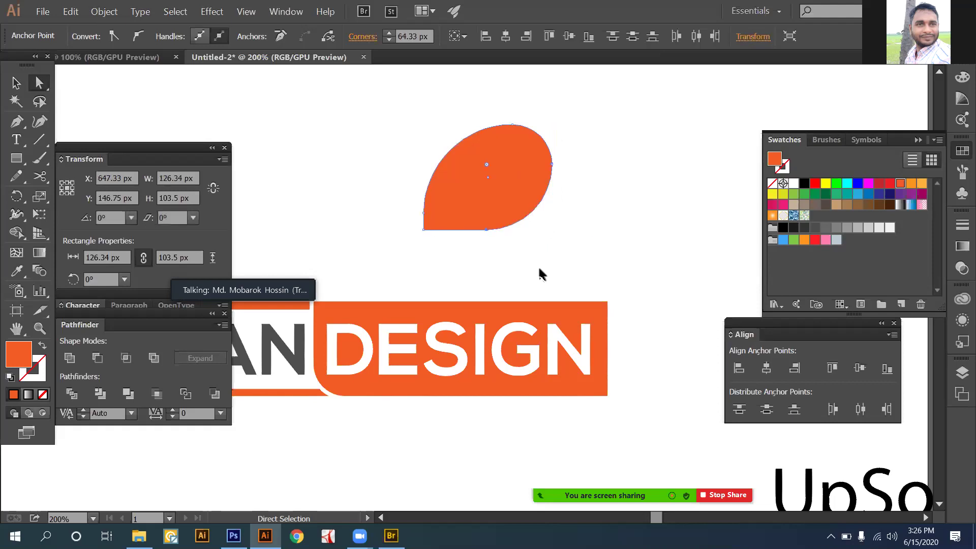
pyautogui.click(16, 86)
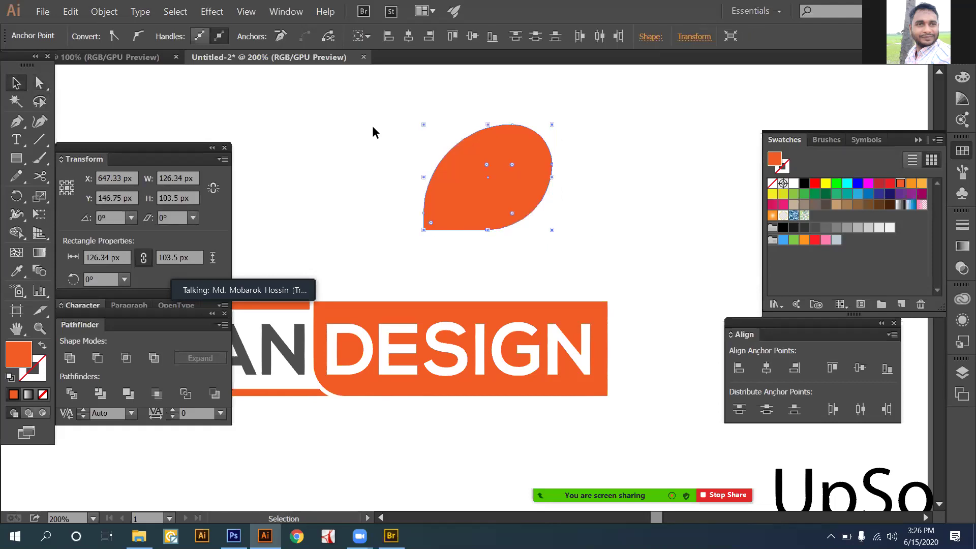
pyautogui.click(381, 173)
# Undo the individual corner rounding and round all four corners of the orange rectangle together to the maximum.
pyautogui.hotkey('ctrl', 'z')
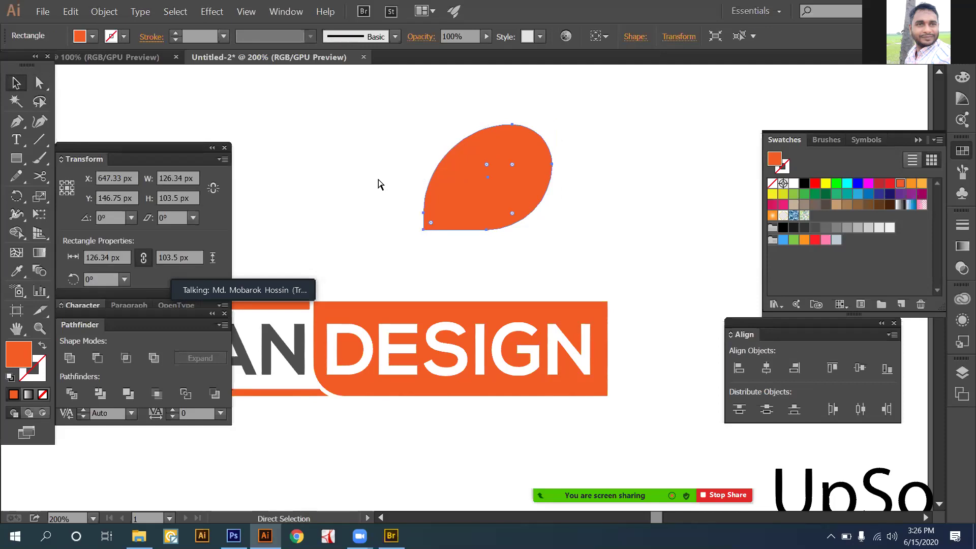
pyautogui.hotkey('ctrl', 'z')
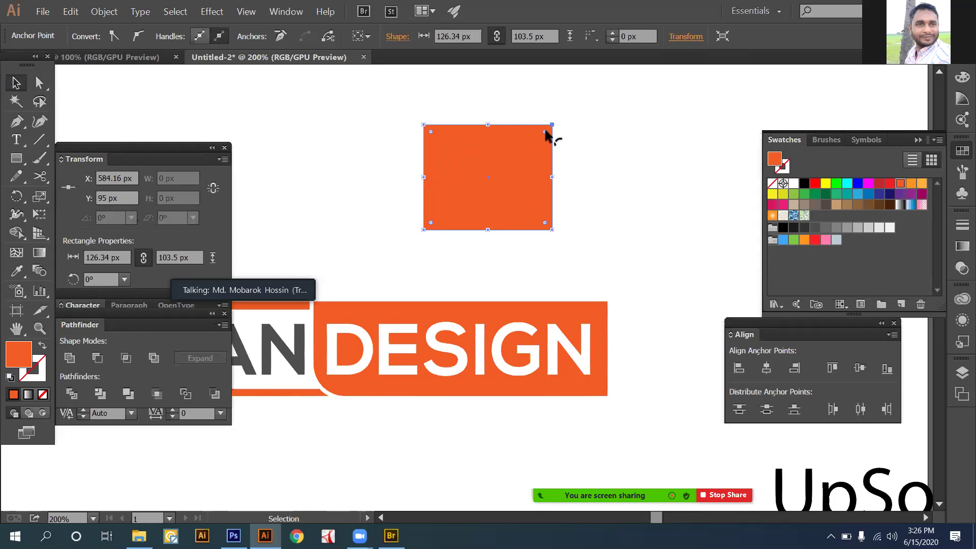
pyautogui.moveTo(547, 135); pyautogui.dragTo(241, 188)
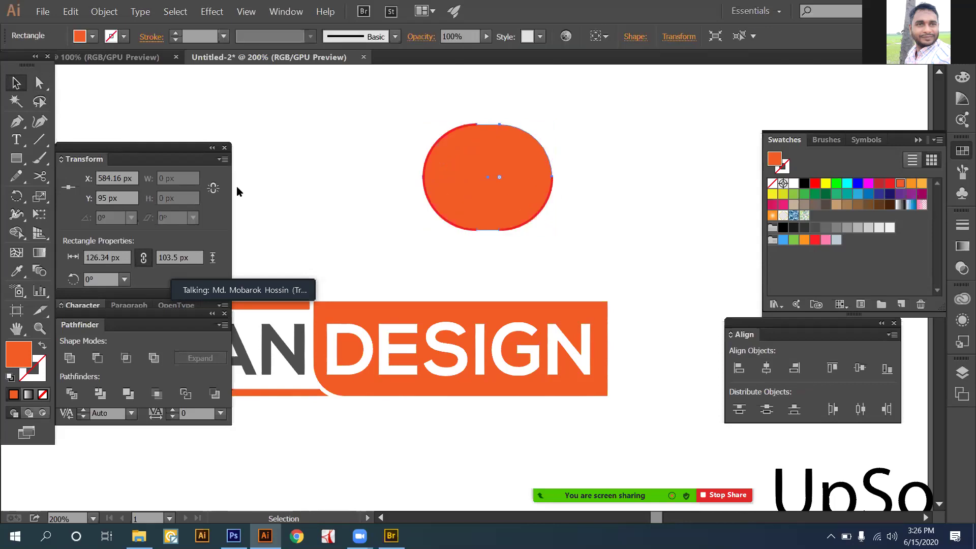
pyautogui.click(568, 249)
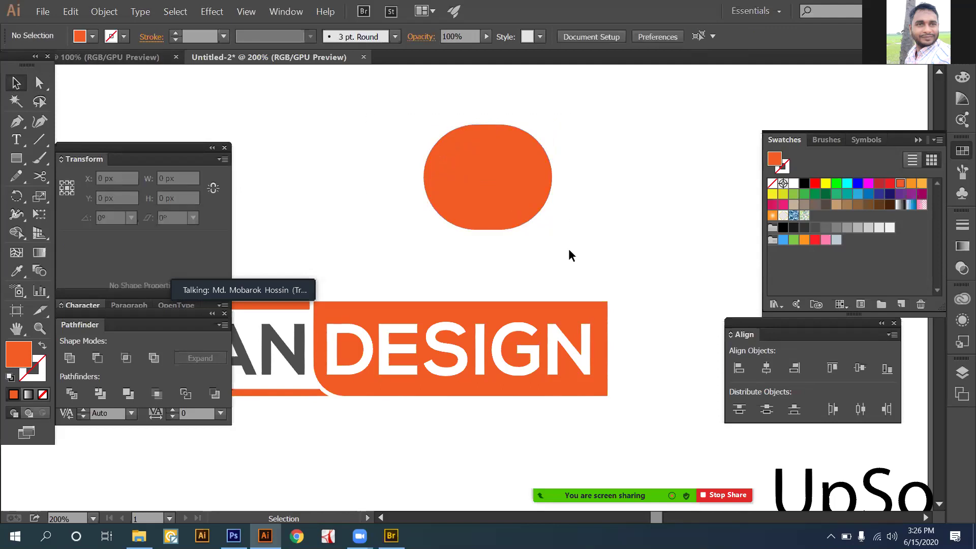
pyautogui.hotkey('ctrl', 'z')
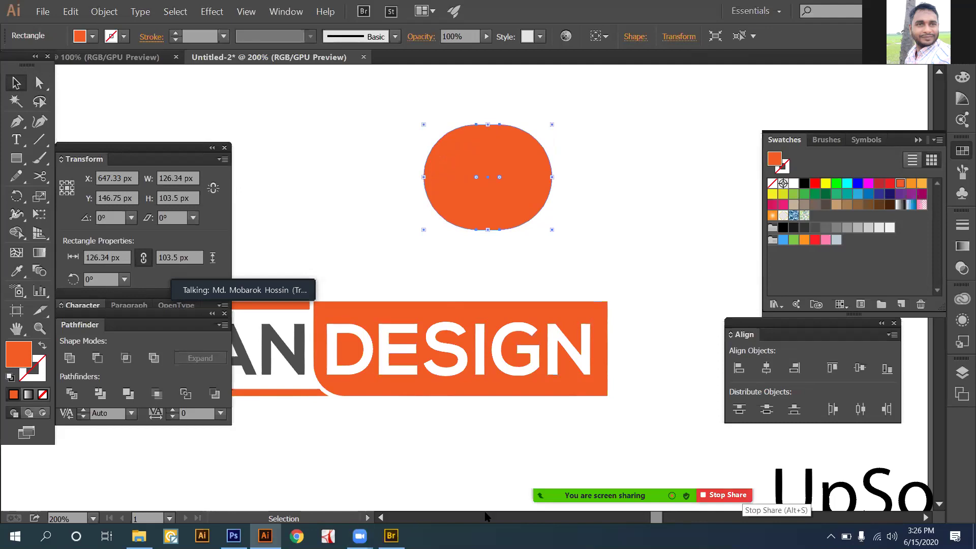
# Switch to Photoshop to review the KHAN DESIGN logo mockup, and return to Illustrator.
pyautogui.moveTo(535, 492)
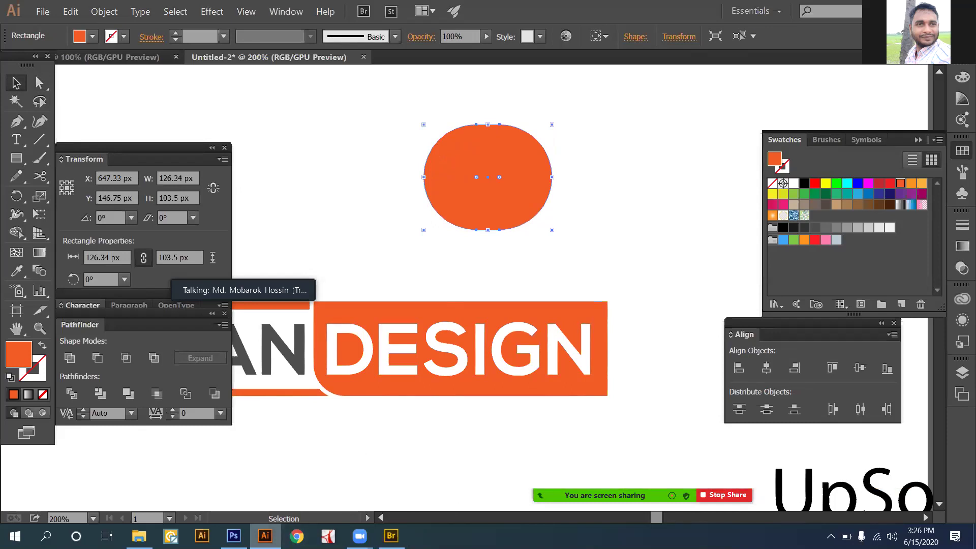
pyautogui.moveTo(635, 453)
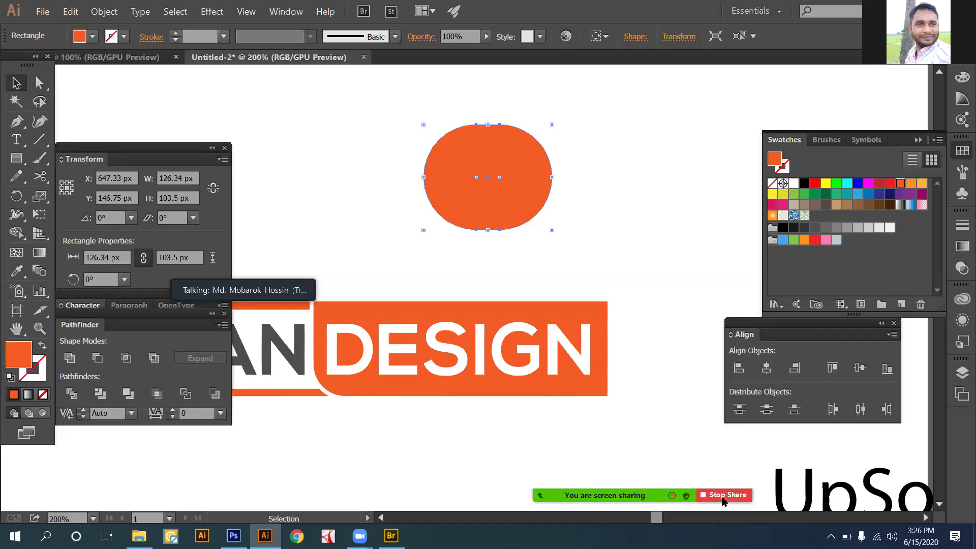
pyautogui.hotkey('alt', 'Tab')
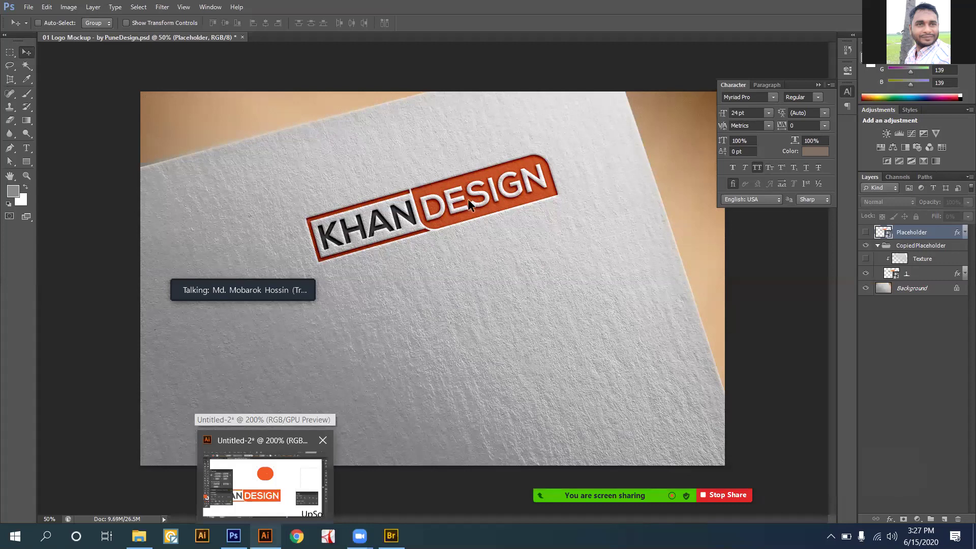
pyautogui.hotkey('alt', 'Tab')
# Delete the rounded orange shape above the KHAN DESIGN logo.
pyautogui.scroll(-1, 394, 142)
pyautogui.hotkey('ctrl', '-')
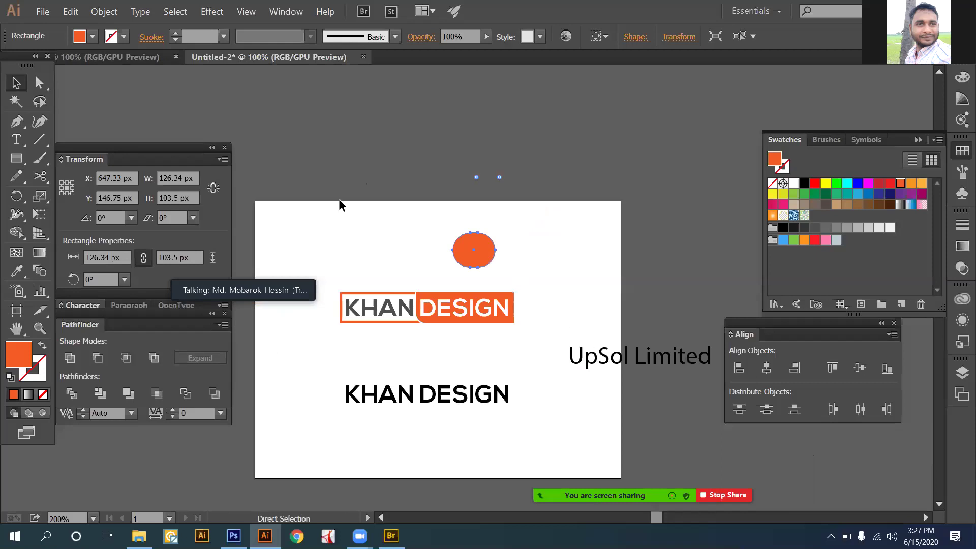
pyautogui.hotkey('ctrl', '-')
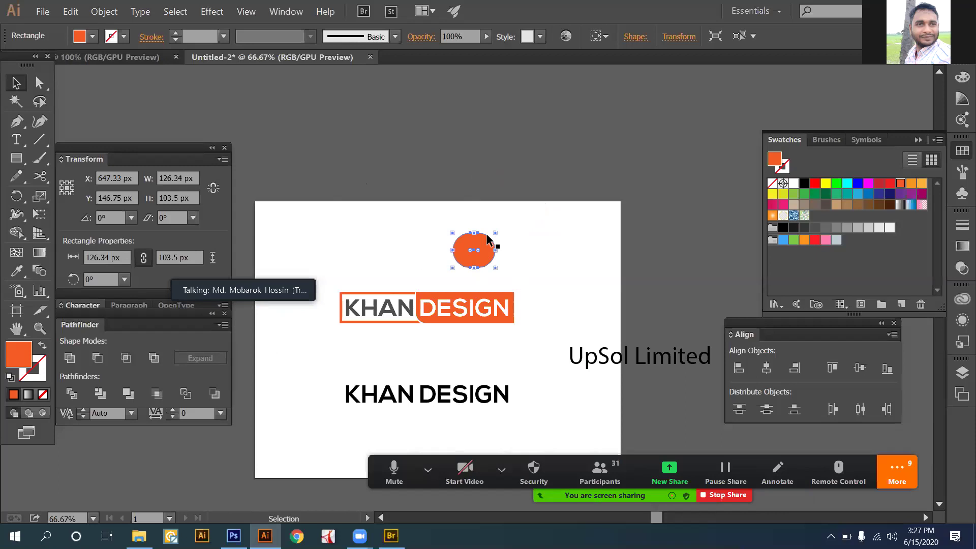
pyautogui.press('Delete')
# Select the whole orange KHAN DESIGN logo and place a copy of it directly above the original.
pyautogui.hotkey('ctrl', '+')
pyautogui.hotkey('ctrl', '+')
pyautogui.click(551, 250)
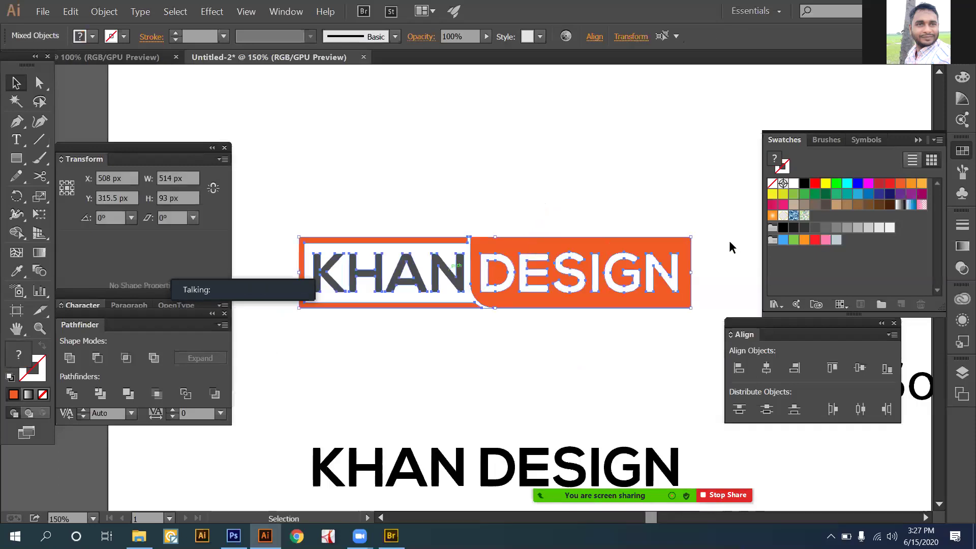
pyautogui.click(729, 246)
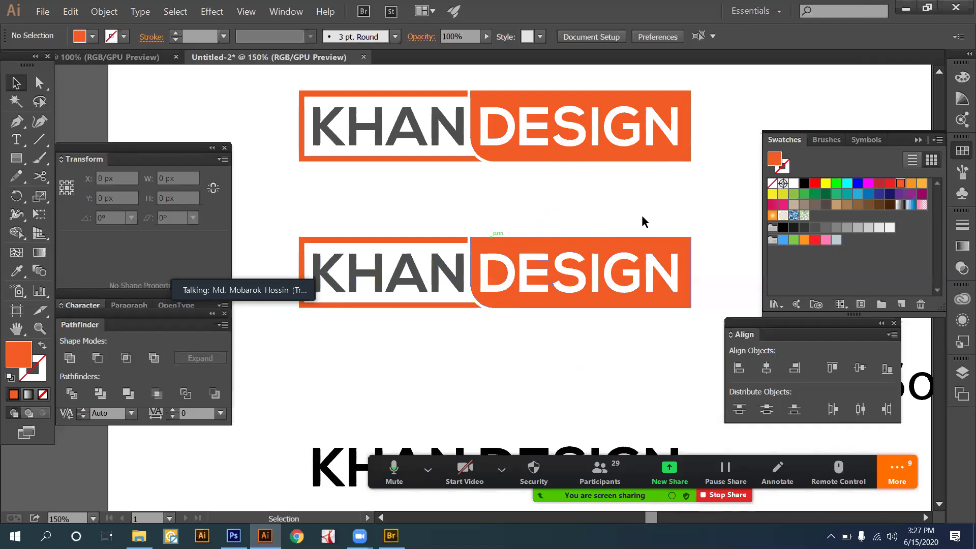
# Recolor the frame and DESIGN shape of the lower logo blue, including the inside of the letter D.
pyautogui.hotkey('ctrl', 'z')
pyautogui.hotkey('ctrl', 'z')
pyautogui.hotkey('ctrl', 'z')
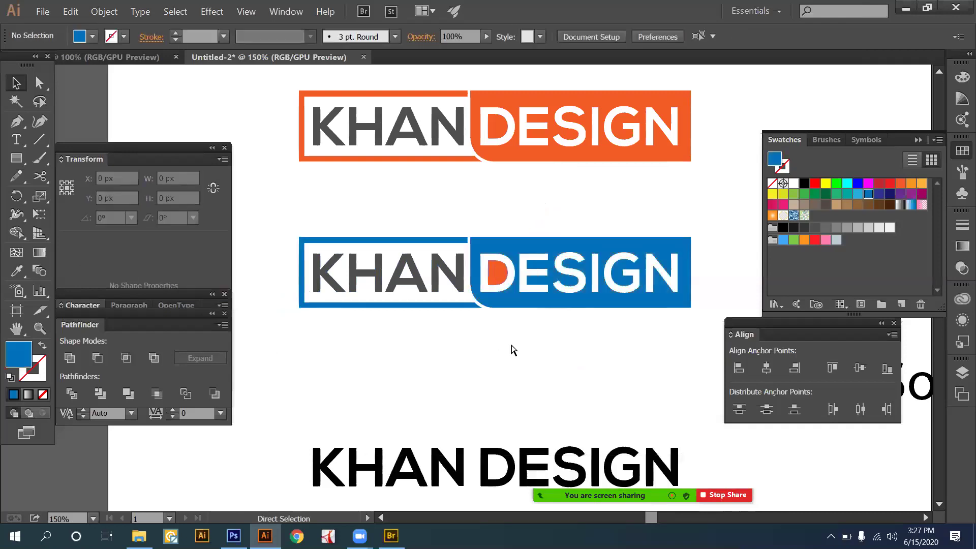
pyautogui.hotkey('ctrl', 'z')
pyautogui.hotkey('ctrl', 'z')
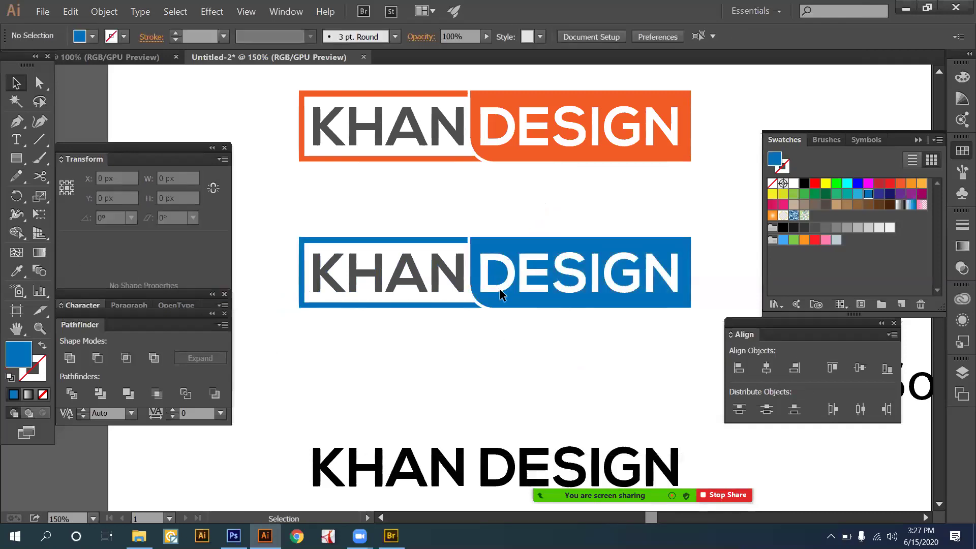
# Select the whole blue logo and duplicate it into the space above the black KHAN DESIGN text.
pyautogui.hotkey('ctrl', '-')
pyautogui.scroll(-2, 488, 264)
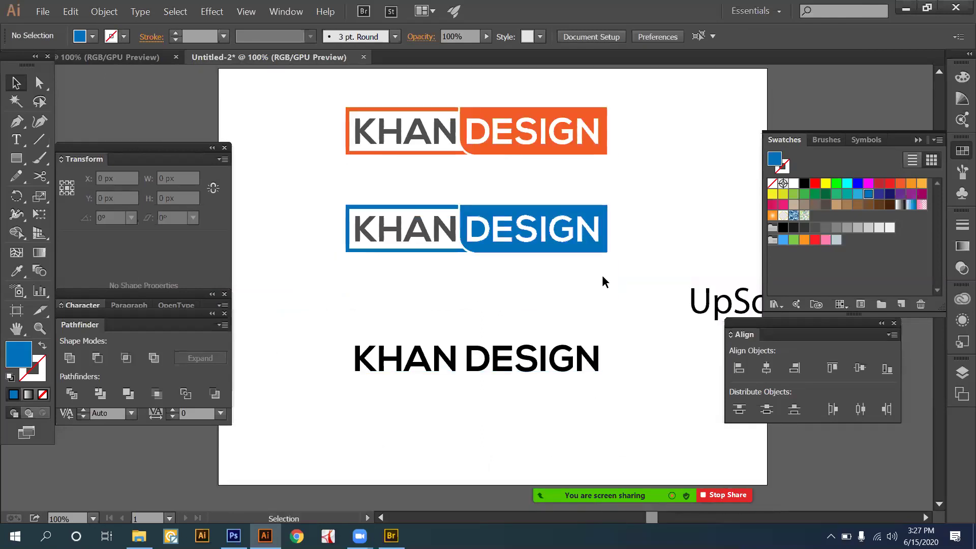
pyautogui.moveTo(487, 213); pyautogui.dragTo(486, 266)
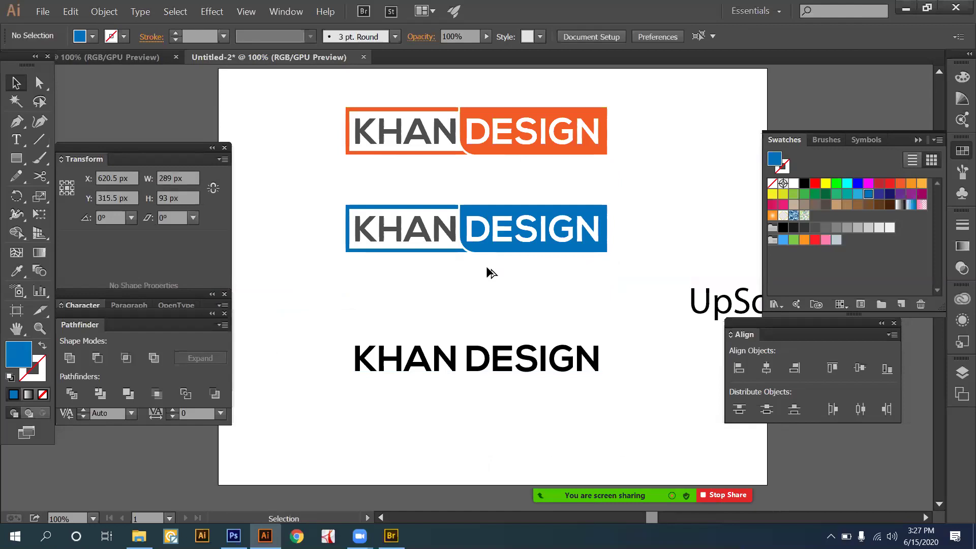
pyautogui.moveTo(492, 206); pyautogui.dragTo(641, 279)
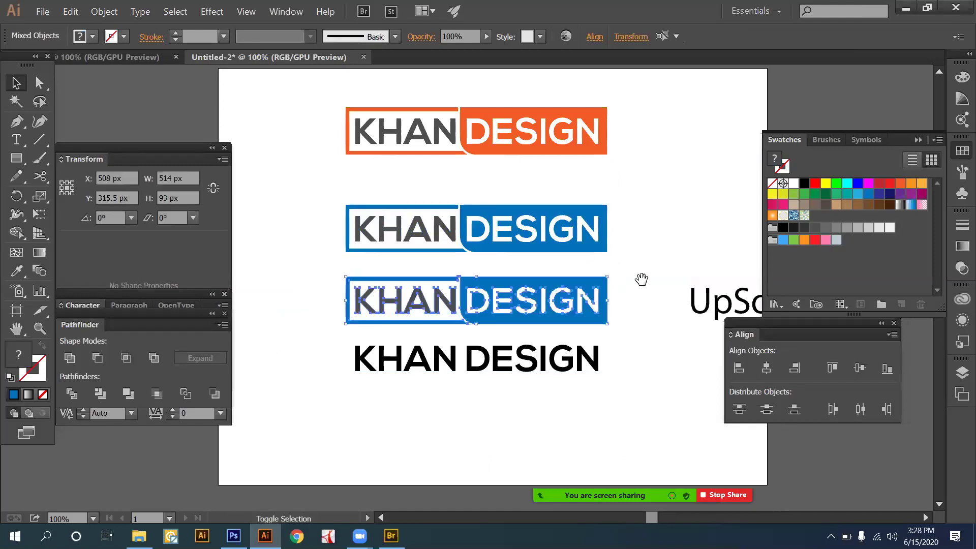
pyautogui.click(526, 265)
pyautogui.hotkey('ctrl', '+')
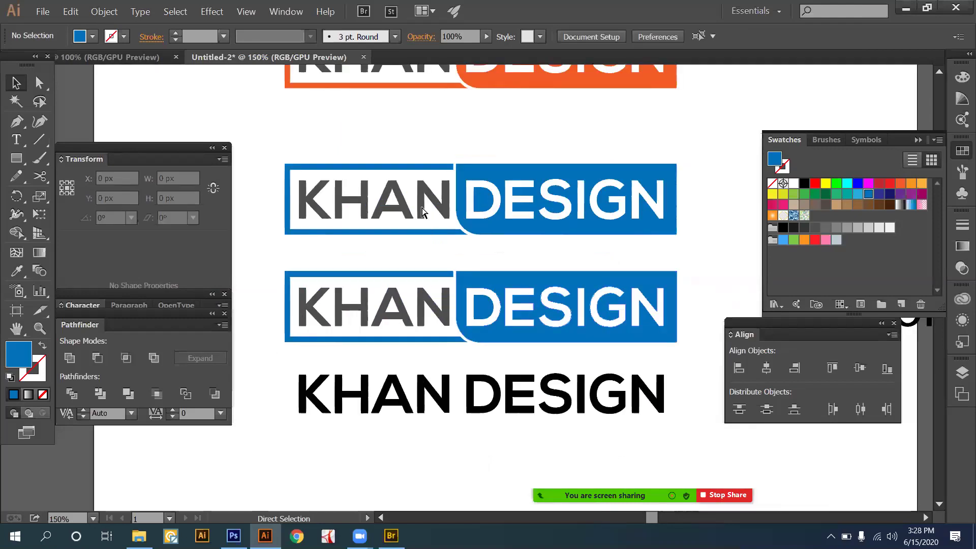
# Recolor the frame and DESIGN shape of the lower blue KHAN DESIGN logo dark green, including the inside of the letter D.
pyautogui.scroll(-2, 422, 211)
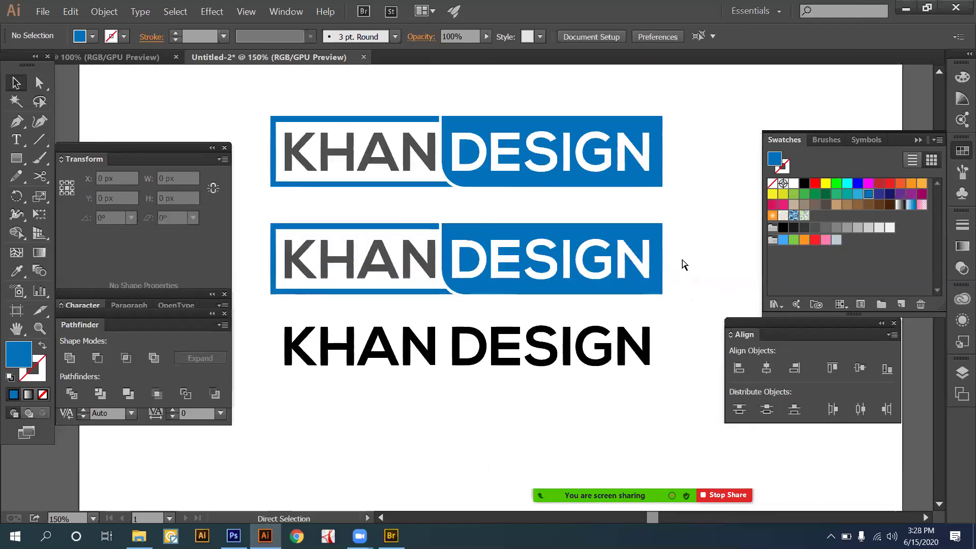
pyautogui.moveTo(593, 208); pyautogui.dragTo(442, 212)
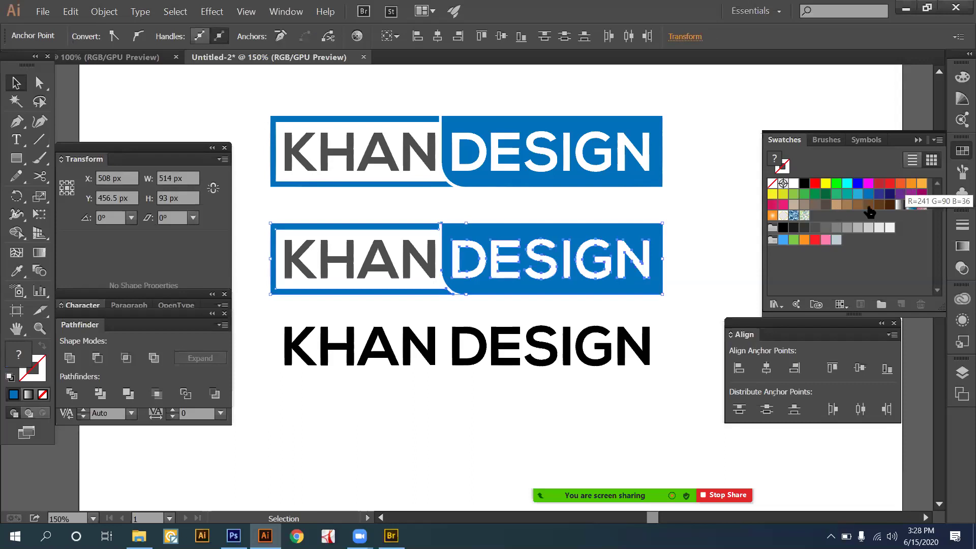
pyautogui.click(827, 198)
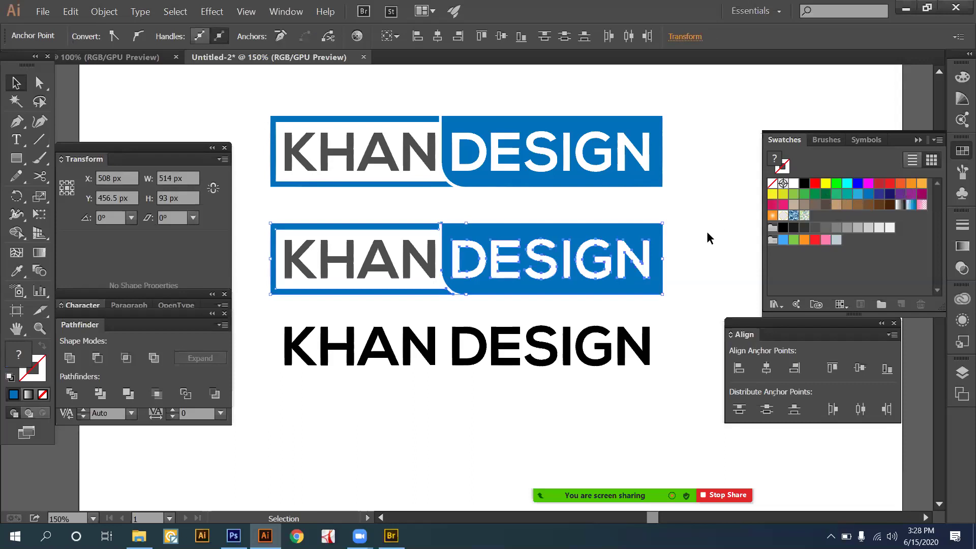
pyautogui.click(632, 218)
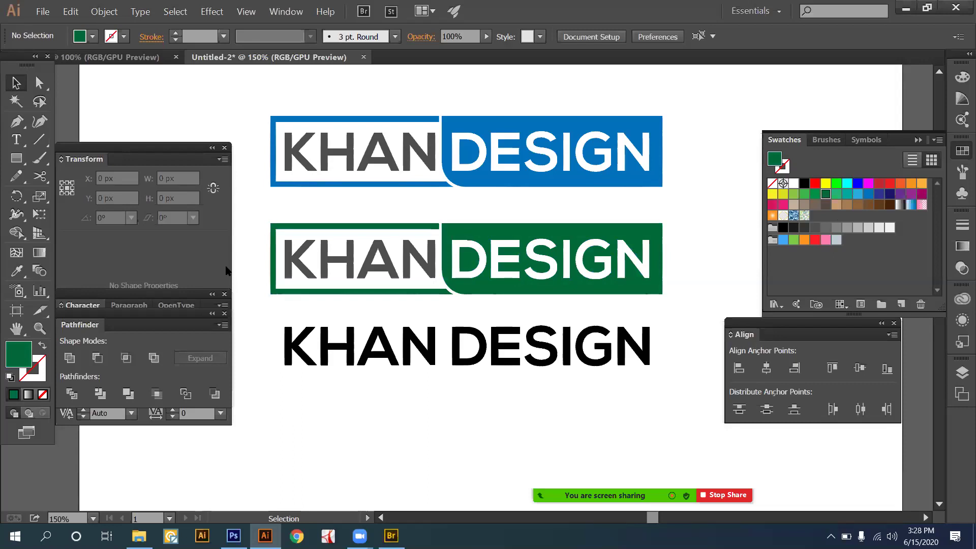
# Move the black KHAN DESIGN text further down, leaving a wider gap below the green logo.
pyautogui.moveTo(467, 376); pyautogui.dragTo(465, 430)
pyautogui.click(471, 341)
pyautogui.press('a')
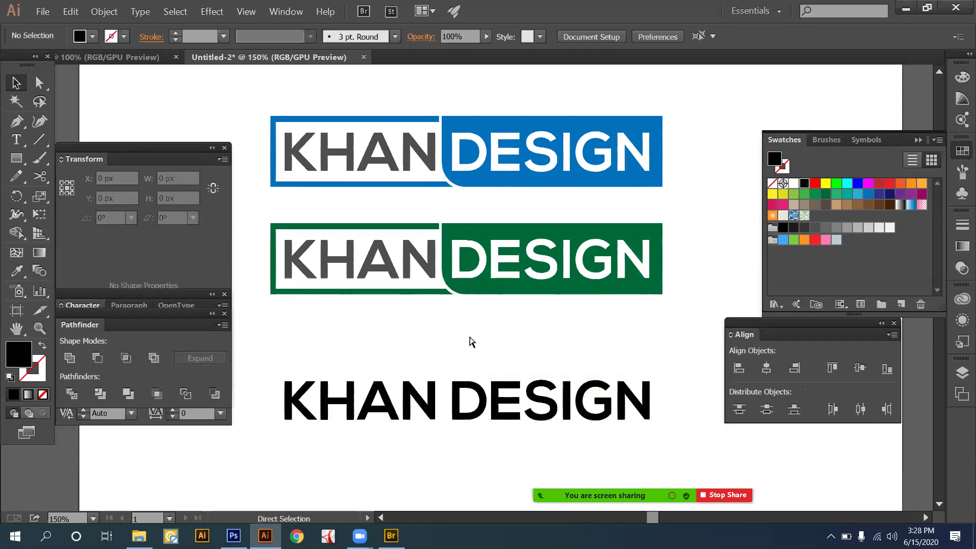
pyautogui.hotkey('ctrl', '-')
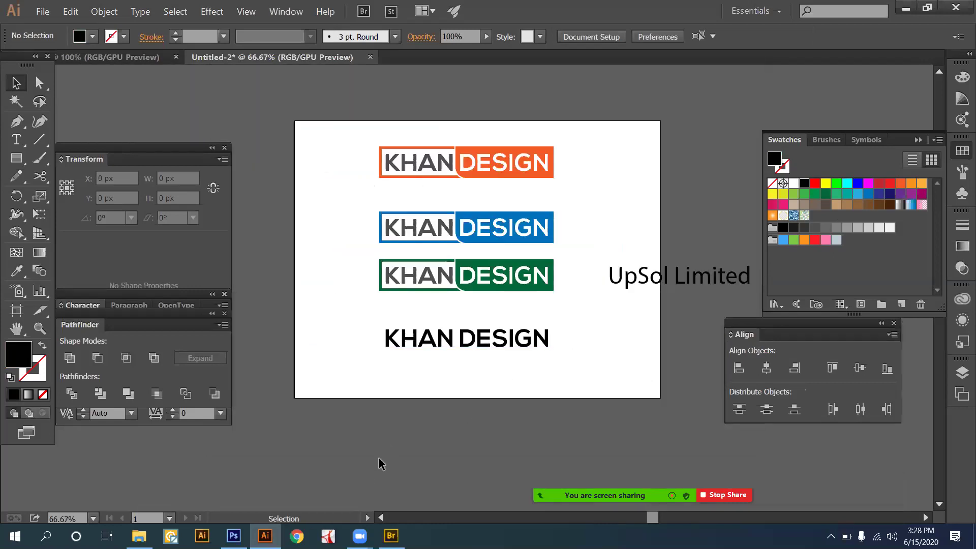
# Switch to Chrome and open the graphicriver.net home page.
pyautogui.click(304, 534)
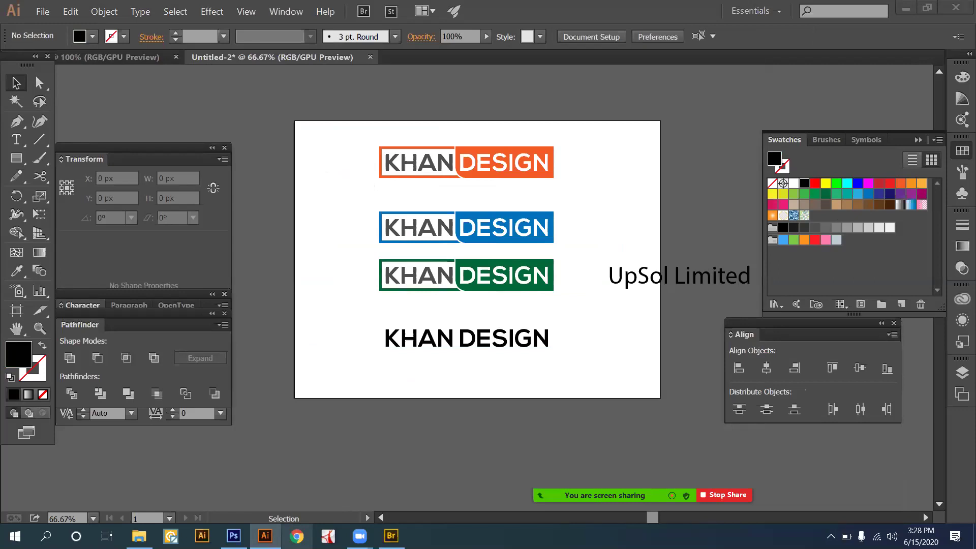
pyautogui.click(297, 536)
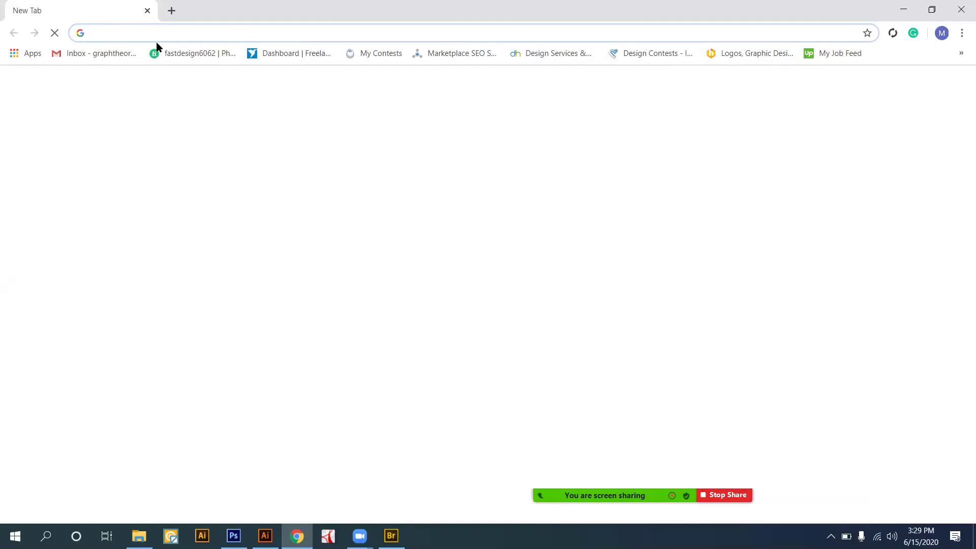
pyautogui.write('graphicriver.net/print-templates/business-cards')
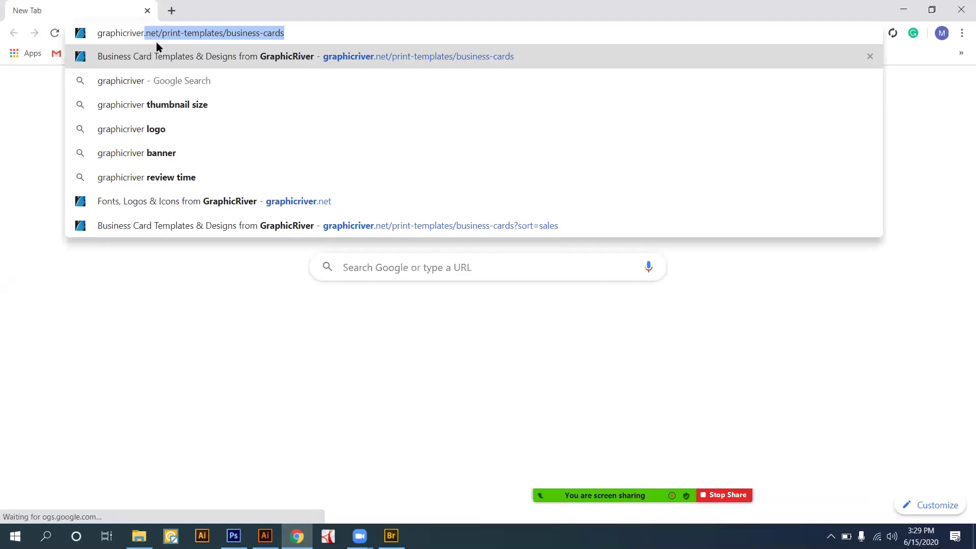
pyautogui.press('Return')
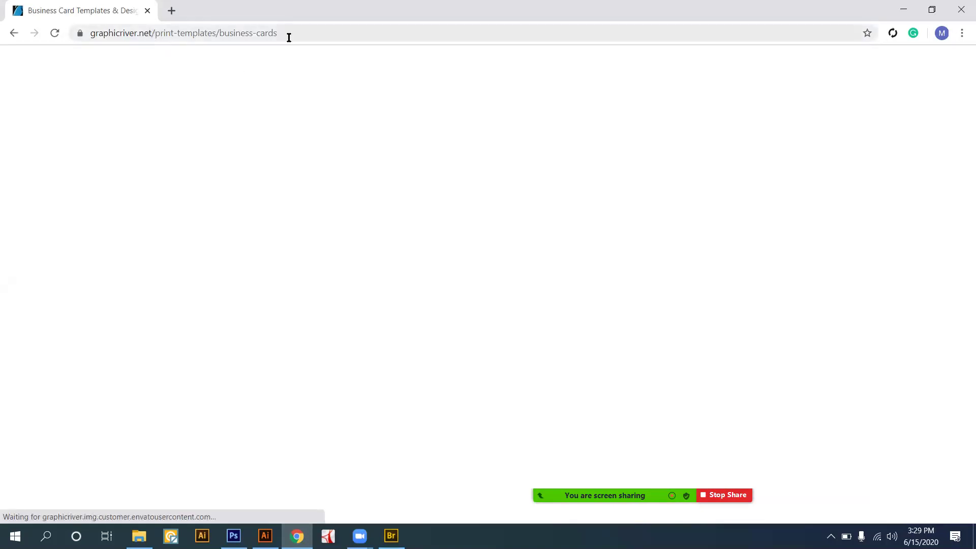
pyautogui.click(336, 37)
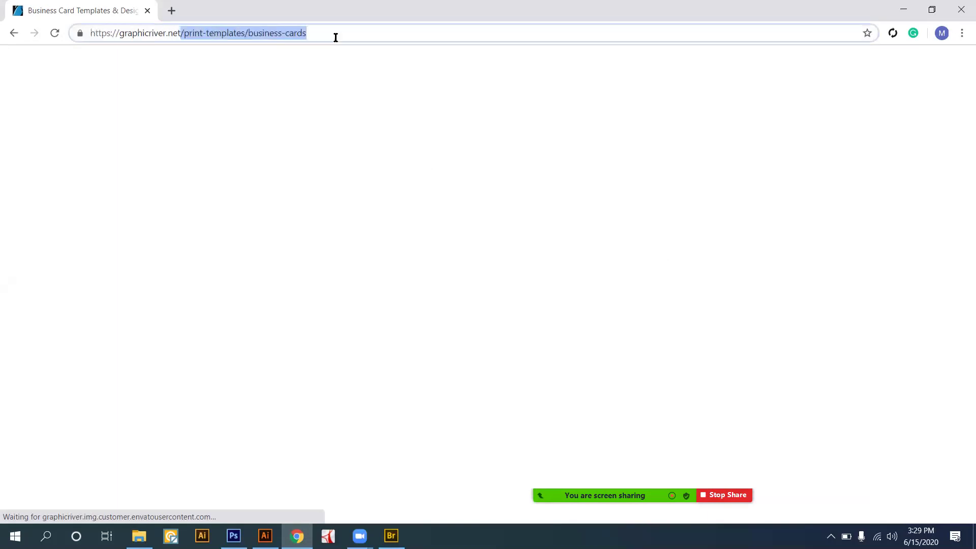
pyautogui.press('BackSpace')
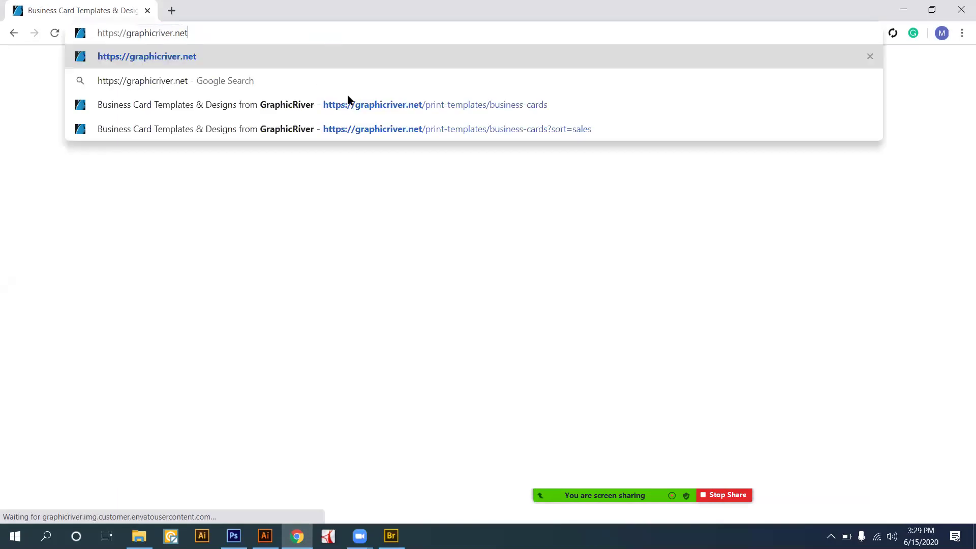
pyautogui.press('Return')
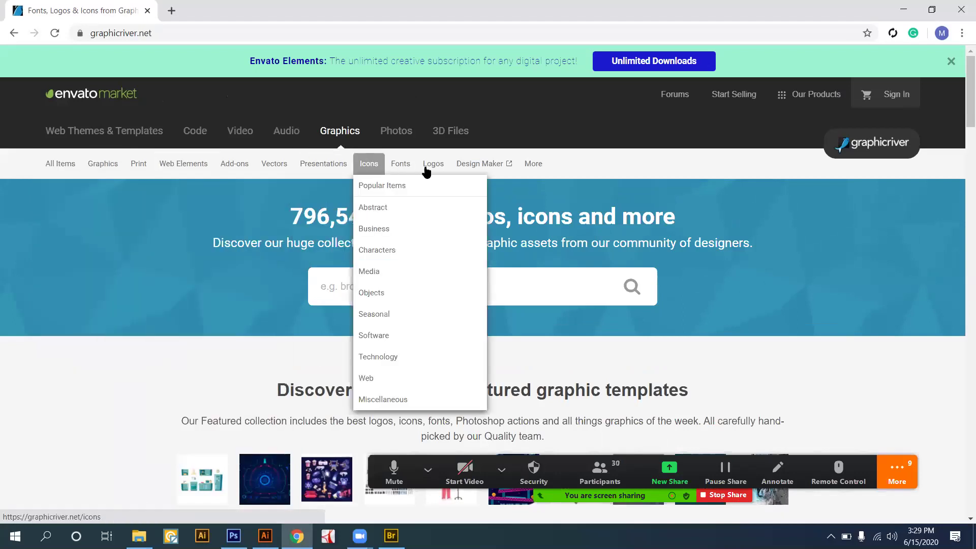
# Open GraphicRiver's Logos category page.
pyautogui.moveTo(430, 168)
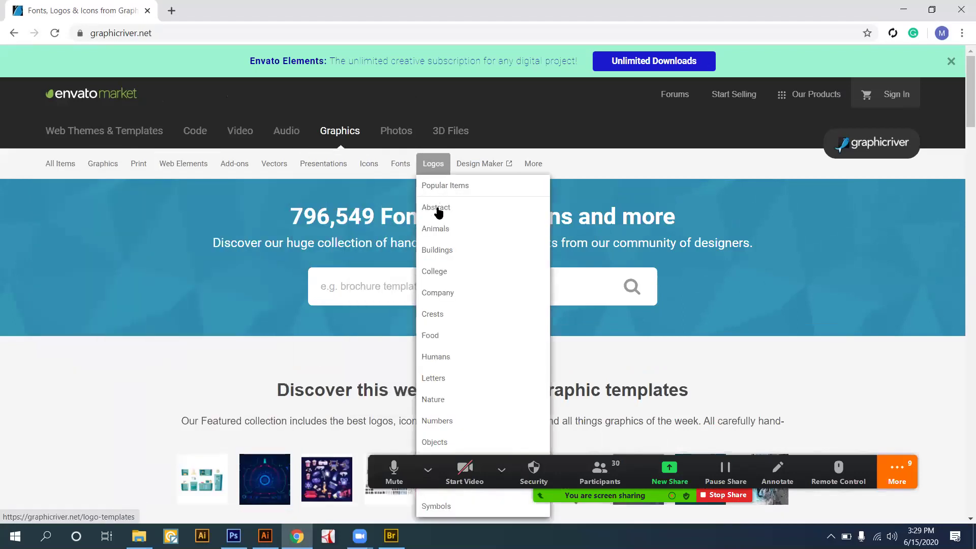
pyautogui.scroll(-1, 447, 132)
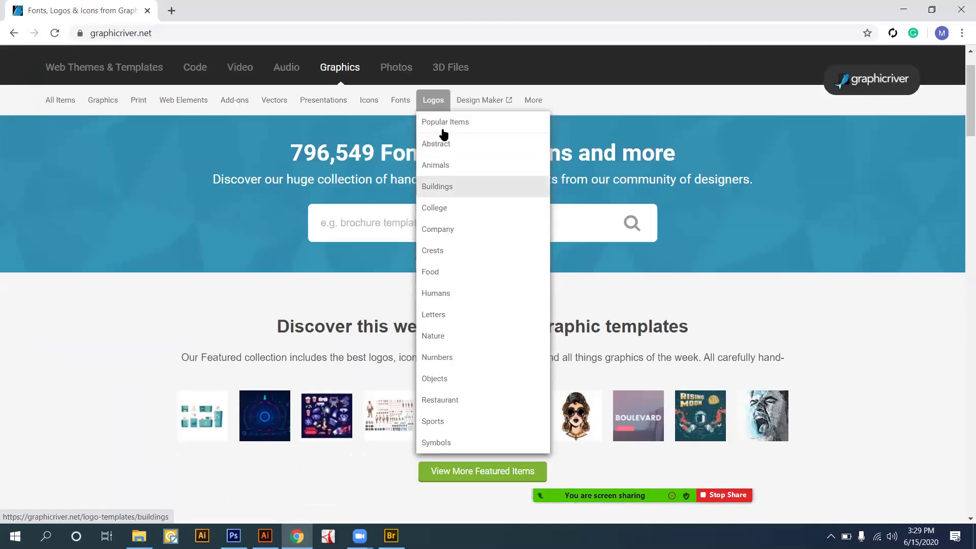
pyautogui.click(438, 103)
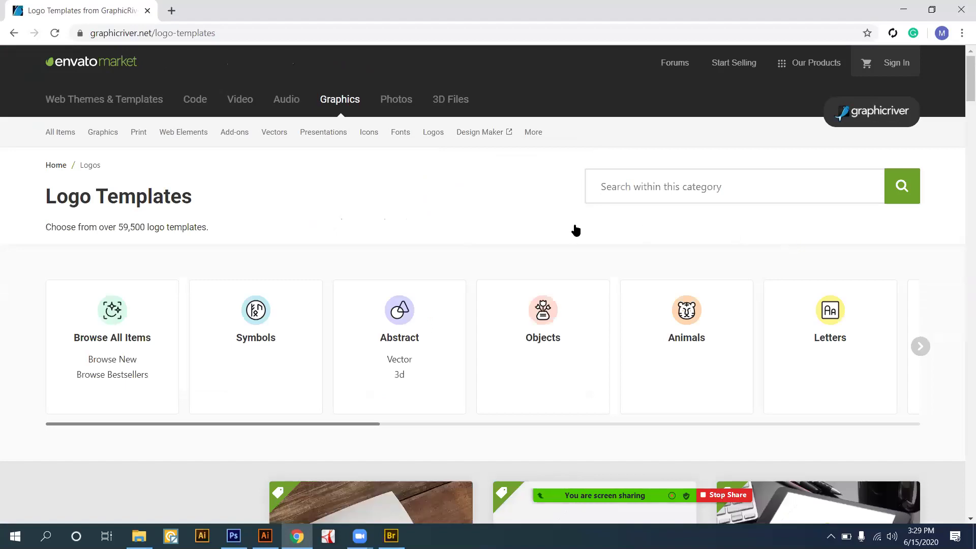
# Browse the logo templates and open the Real Estate Logo item.
pyautogui.scroll(-1, 574, 230)
pyautogui.scroll(-2, 575, 230)
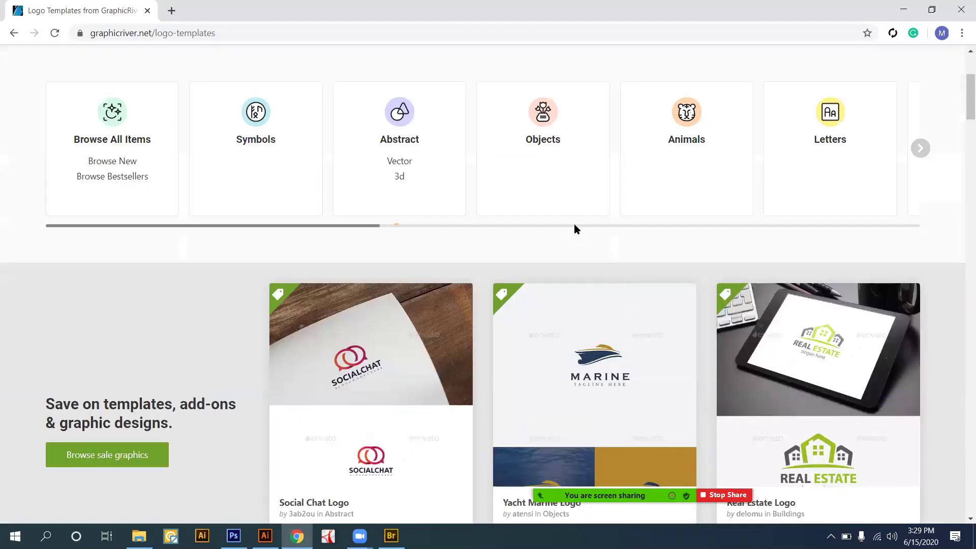
pyautogui.scroll(-3, 864, 127)
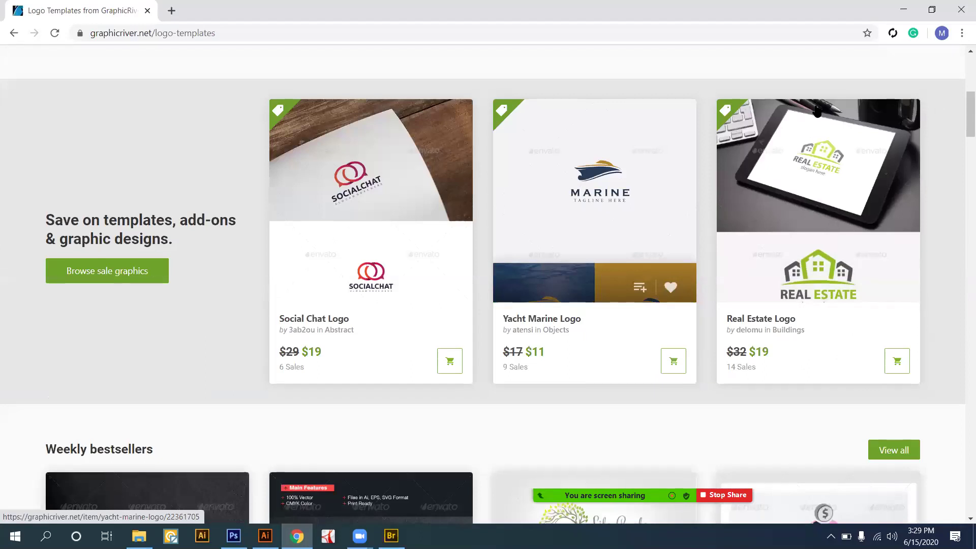
pyautogui.scroll(-2, 816, 111)
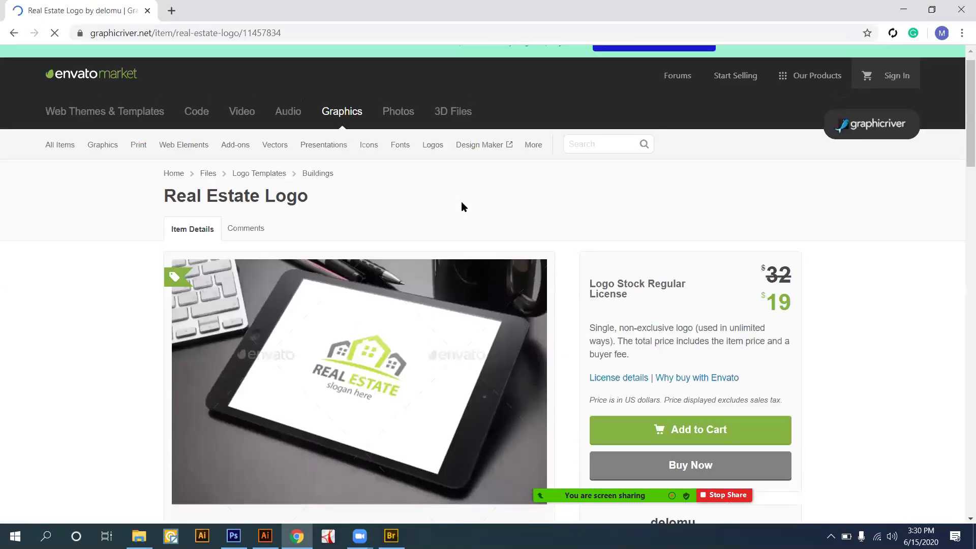
# Examine the color variations shown in the preview on the Real Estate Logo item page.
pyautogui.scroll(-5, 461, 201)
pyautogui.scroll(-3, 466, 203)
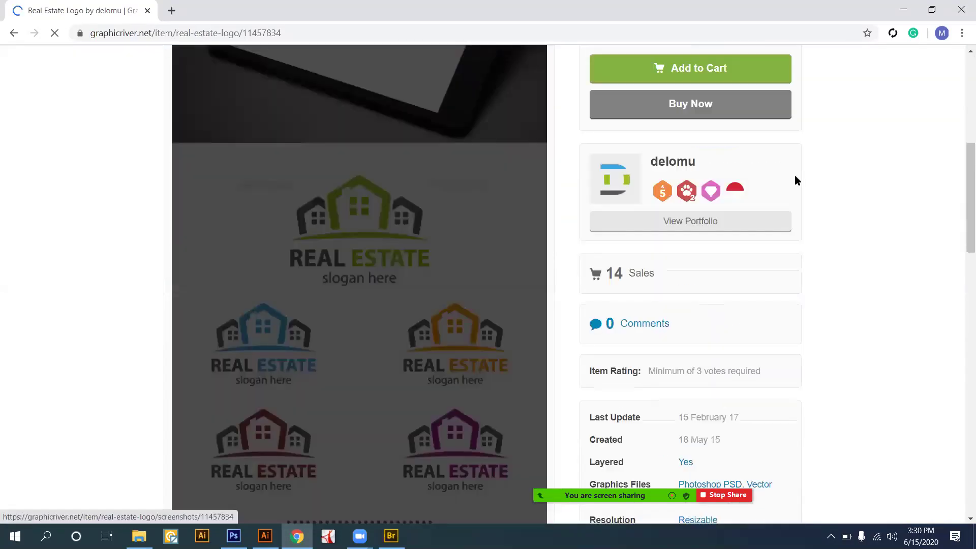
pyautogui.scroll(-3, 588, 202)
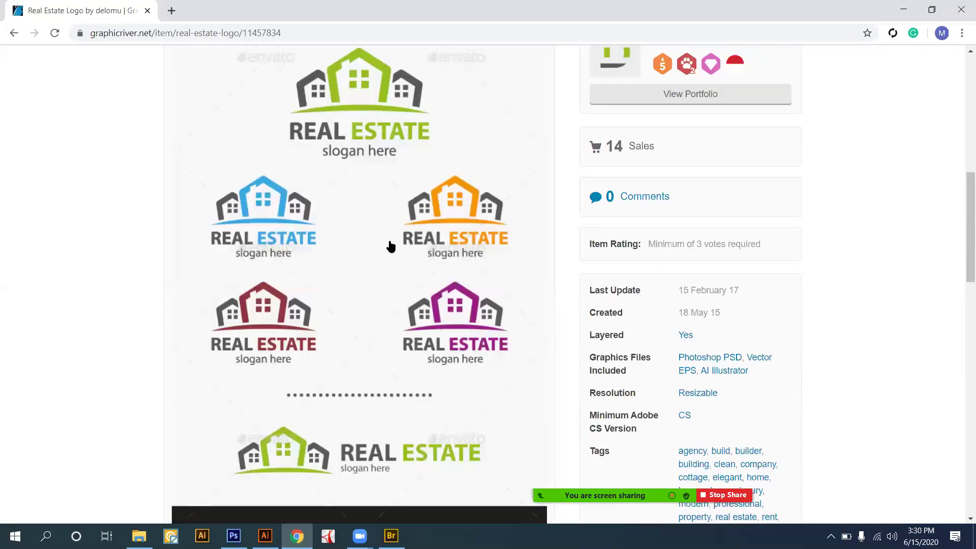
pyautogui.scroll(1, 381, 236)
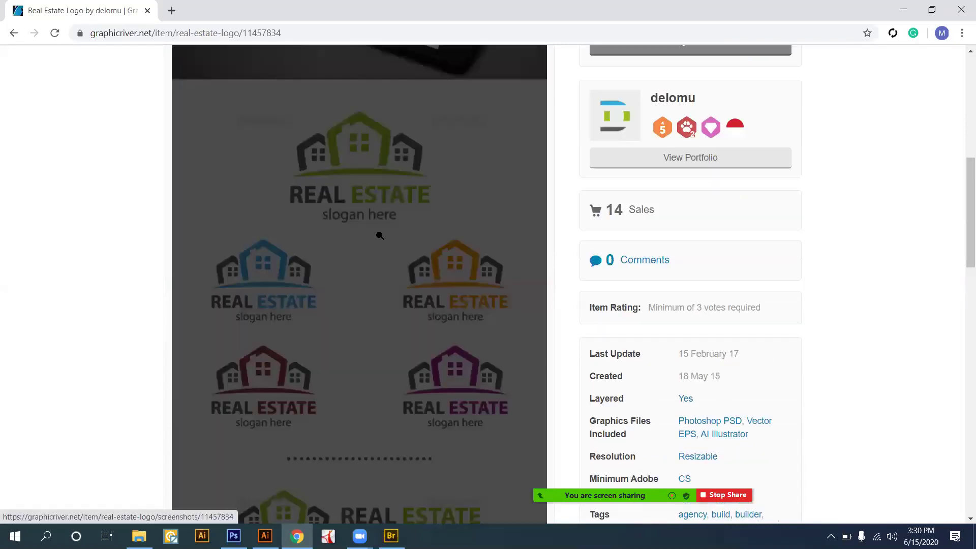
# Go through the enlarged Real Estate Logo previews and copy the tall image showing all color variations.
pyautogui.click(512, 227)
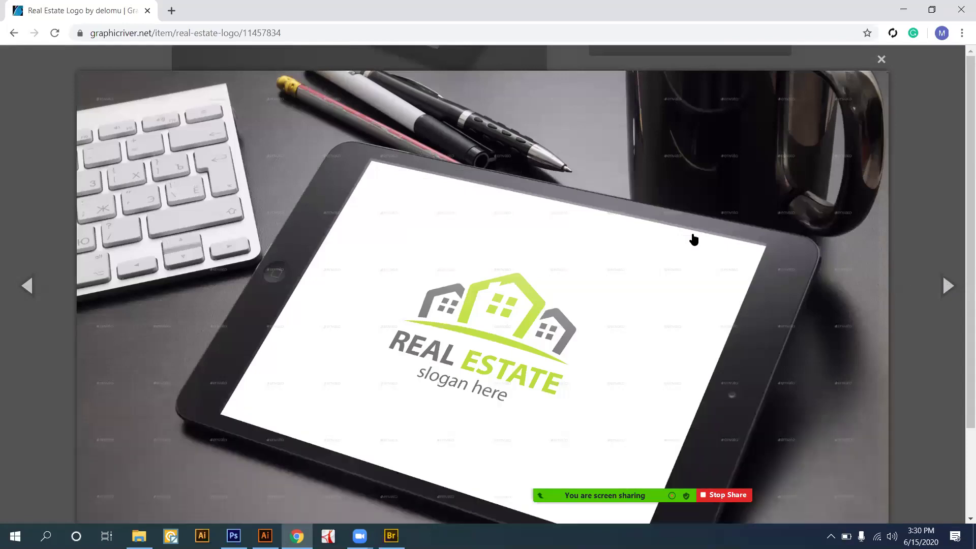
pyautogui.click(946, 290)
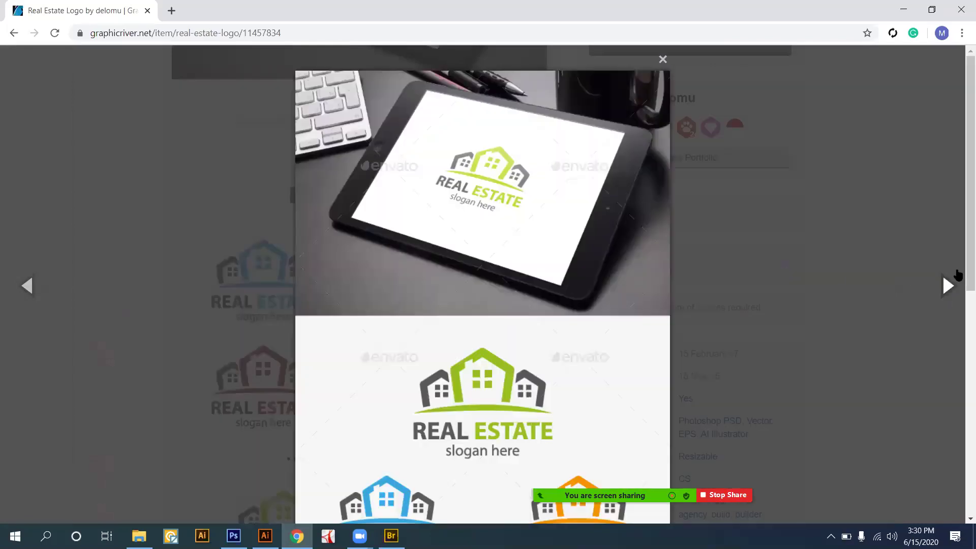
pyautogui.click(948, 284)
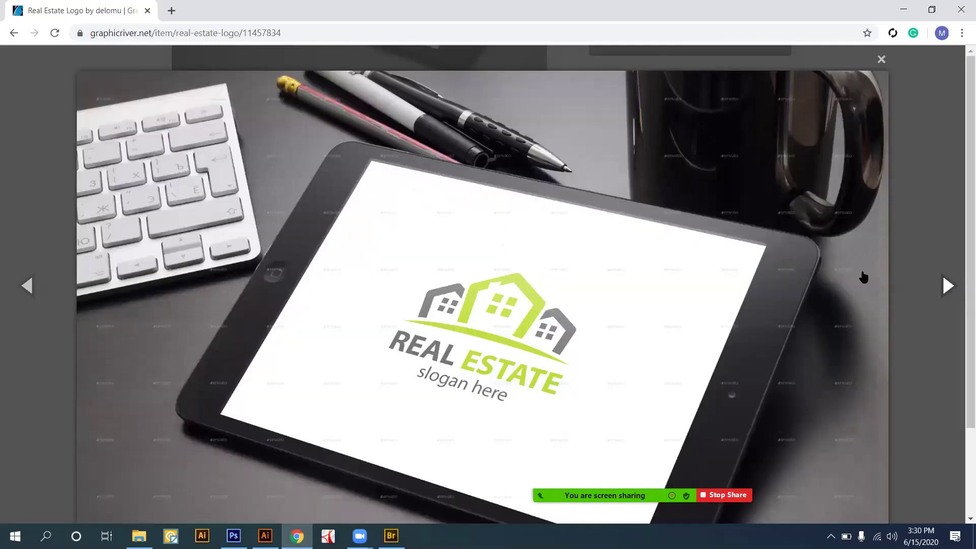
pyautogui.click(947, 286)
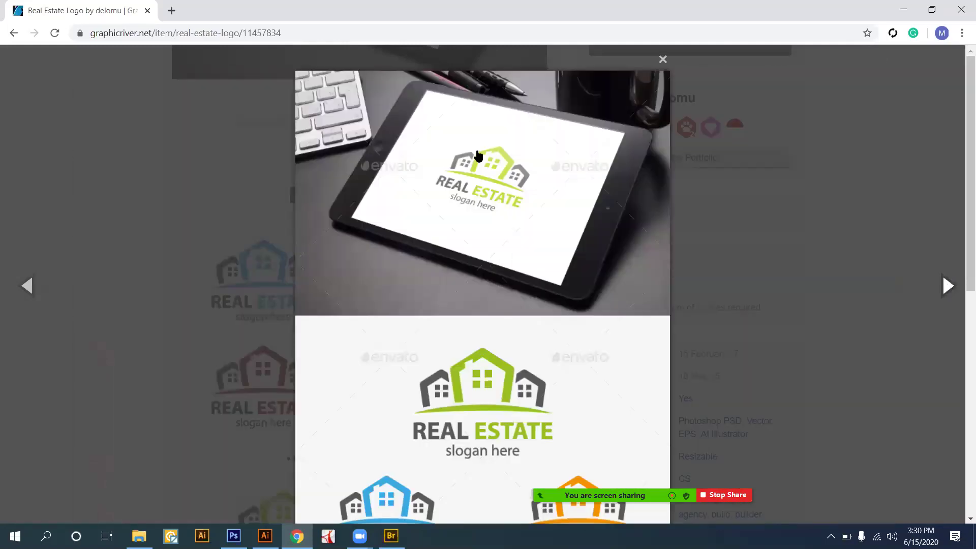
pyautogui.scroll(-8, 476, 153)
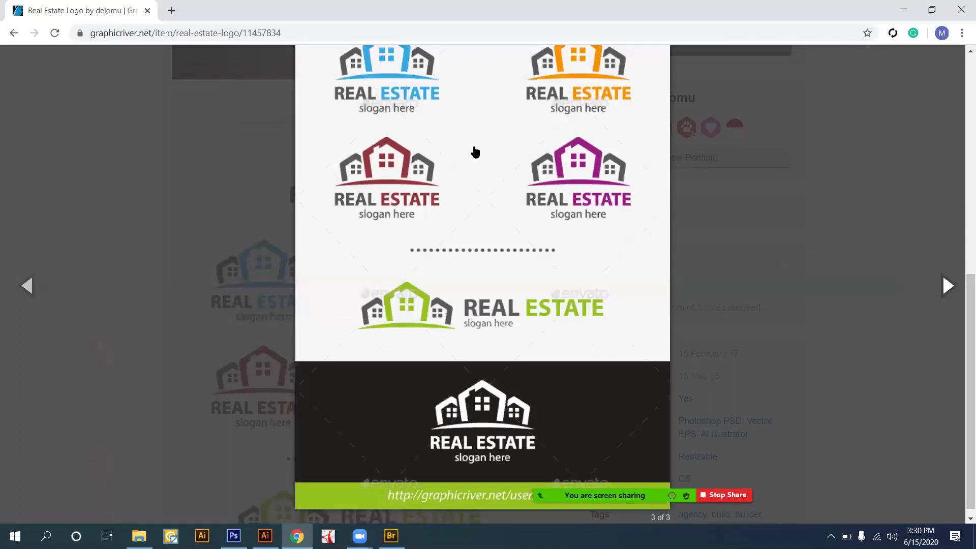
pyautogui.scroll(1, 475, 152)
pyautogui.rightClick(475, 149)
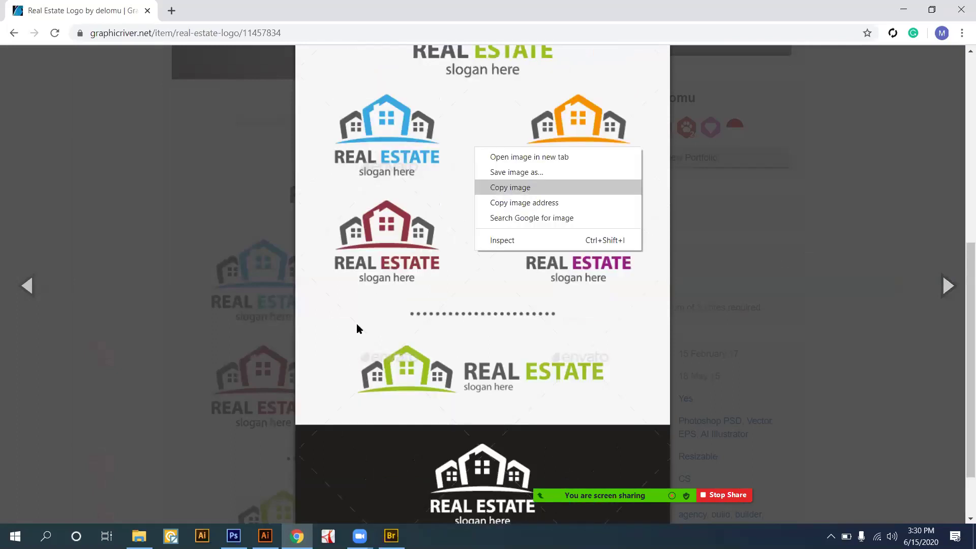
# Switch to Illustrator, paste the copied Real Estate Logo image and place it over the artboard's left part.
pyautogui.click(274, 482)
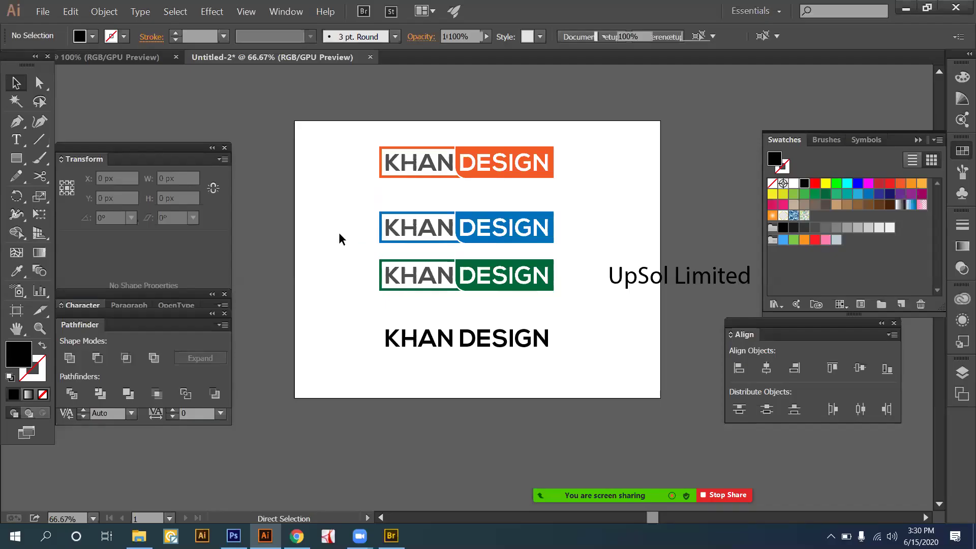
pyautogui.hotkey('ctrl', 'v')
pyautogui.moveTo(354, 277); pyautogui.dragTo(315, 256)
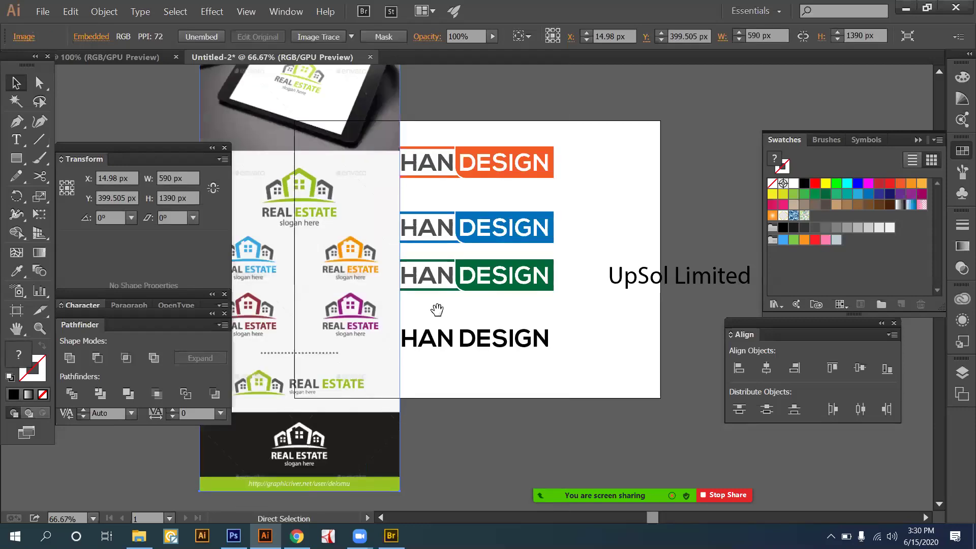
# Recolor the orange-red parts of the top KHAN DESIGN logo with the orange sampled from the orange Real Estate logo.
pyautogui.hotkey('ctrl', '=')
pyautogui.hotkey('ctrl', '=')
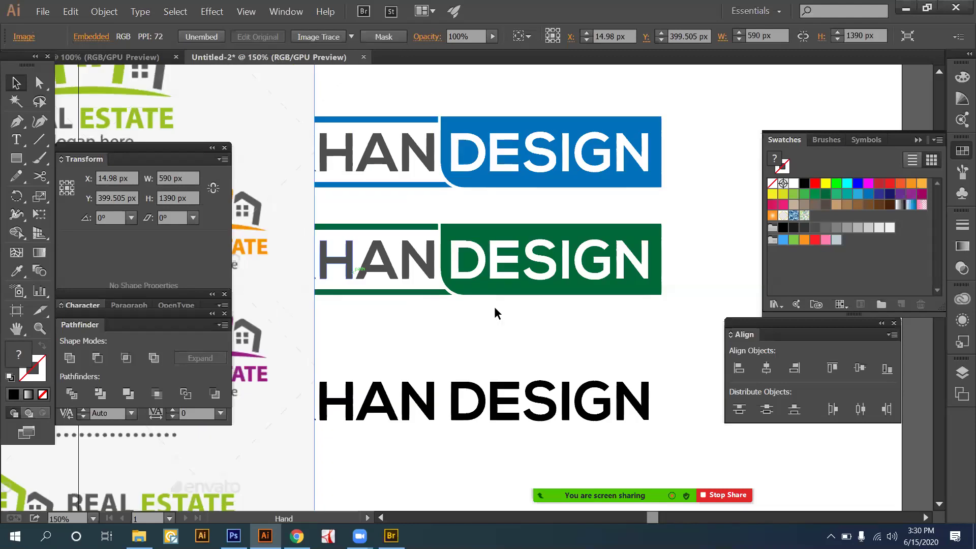
pyautogui.scroll(3, 617, 213)
pyautogui.hscroll(-3, 617, 214)
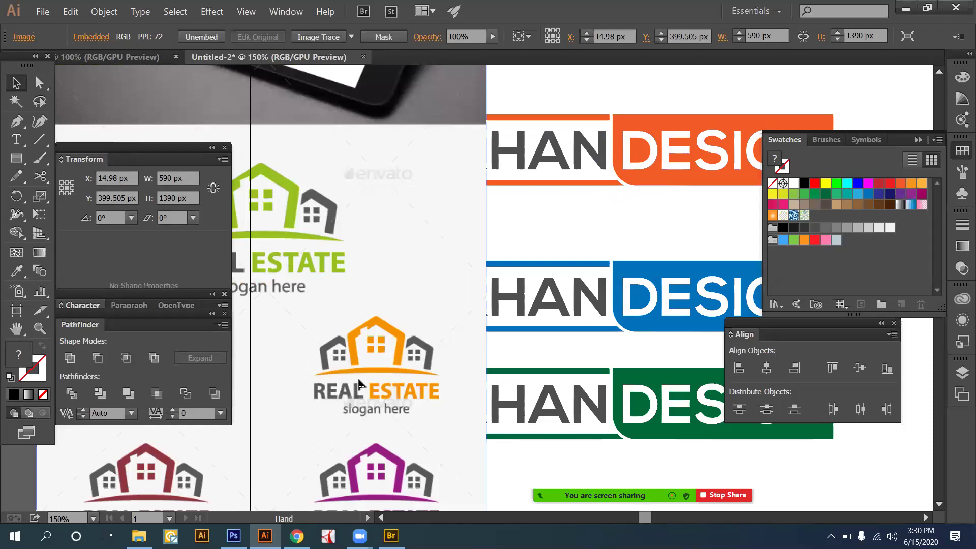
pyautogui.moveTo(358, 385); pyautogui.dragTo(321, 430)
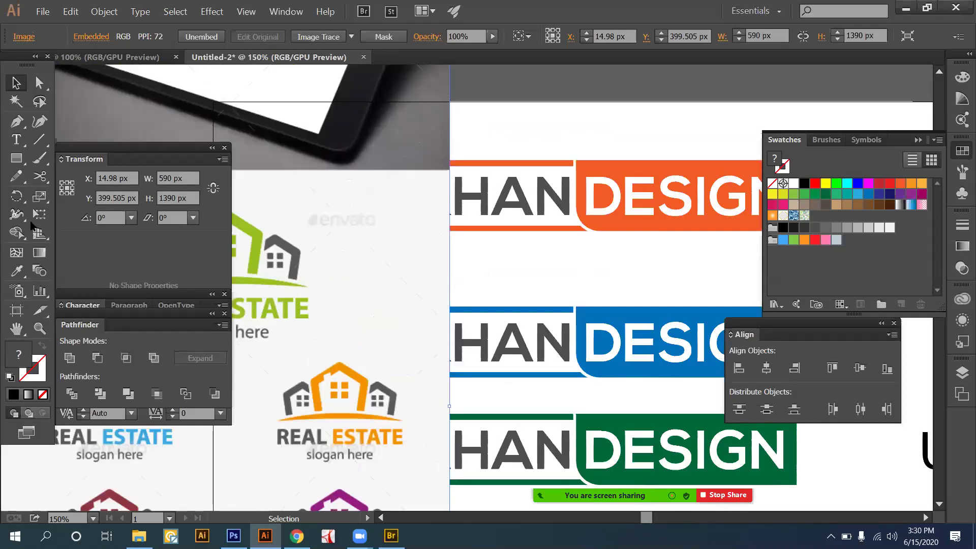
pyautogui.click(15, 101)
pyautogui.click(639, 165)
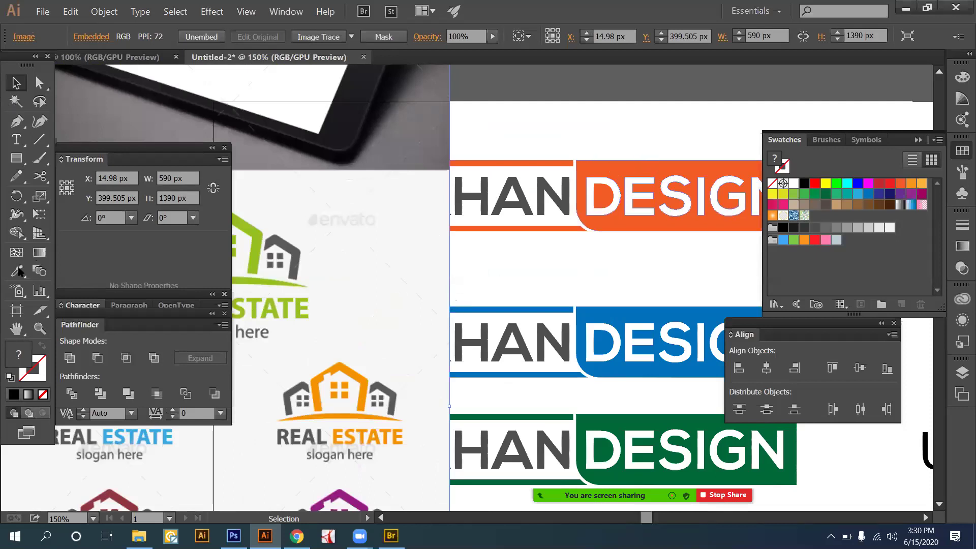
pyautogui.press('y')
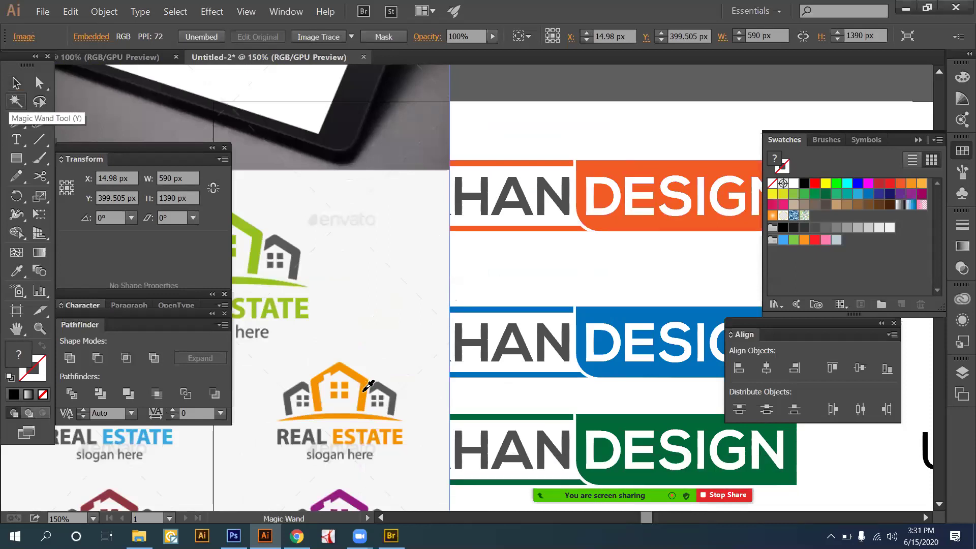
pyautogui.click(369, 386)
pyautogui.press('i')
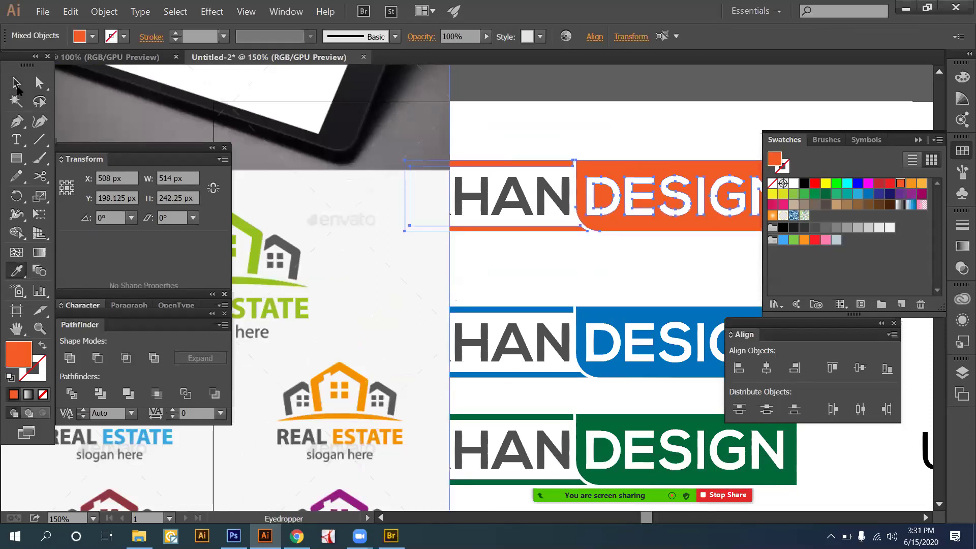
pyautogui.click(528, 224)
pyautogui.press('v')
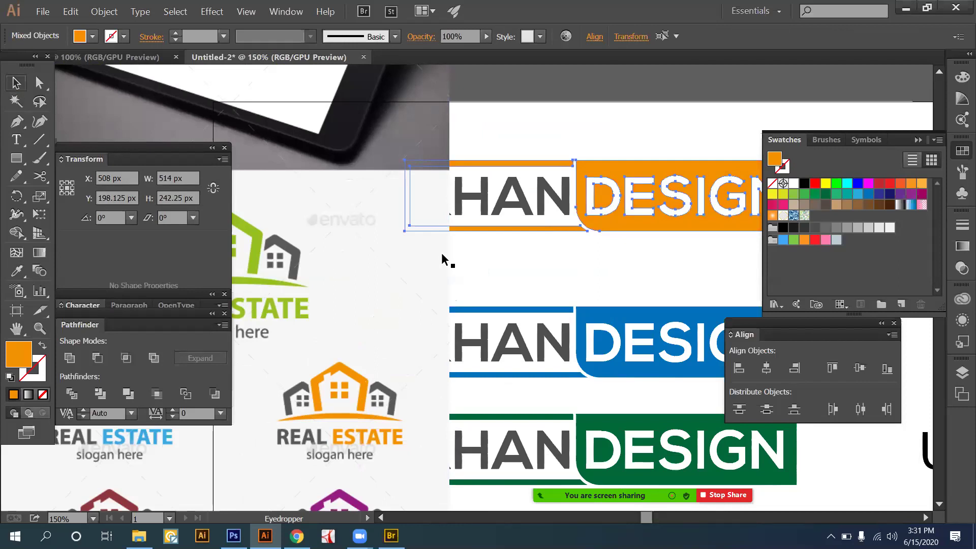
pyautogui.click(324, 242)
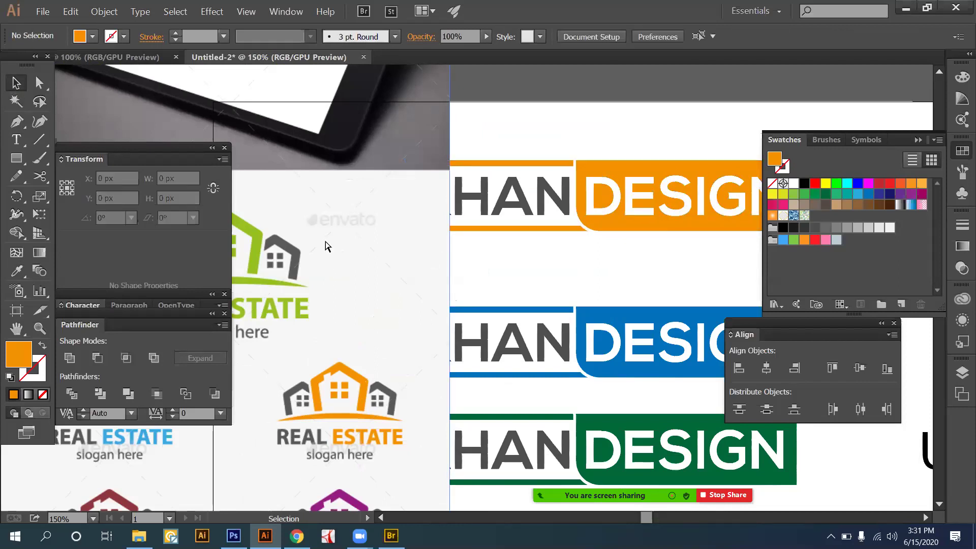
# Move the reference image clear of the KHAN DESIGN logos and recolor the dark green logo with the reference's light green.
pyautogui.hotkey('ctrl', 'z')
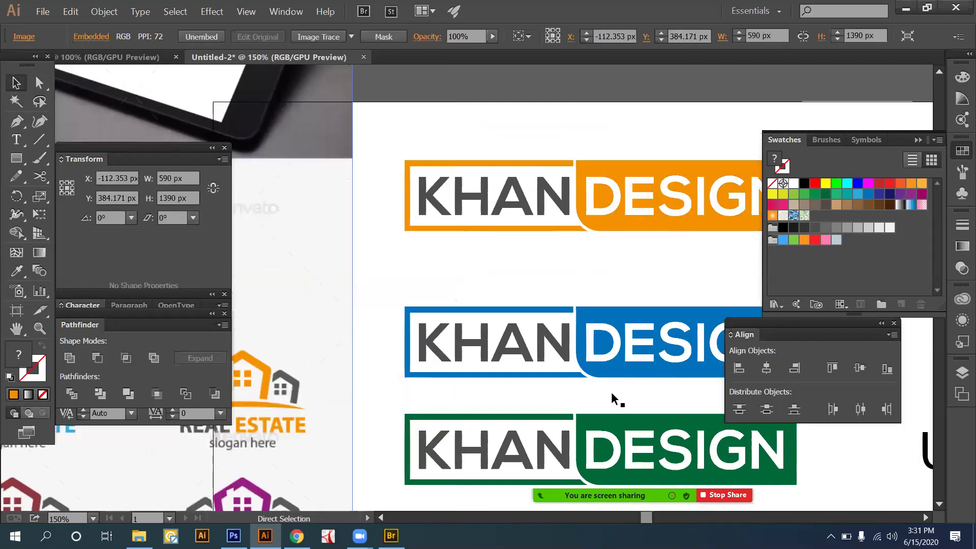
pyautogui.hotkey('ctrl', '-')
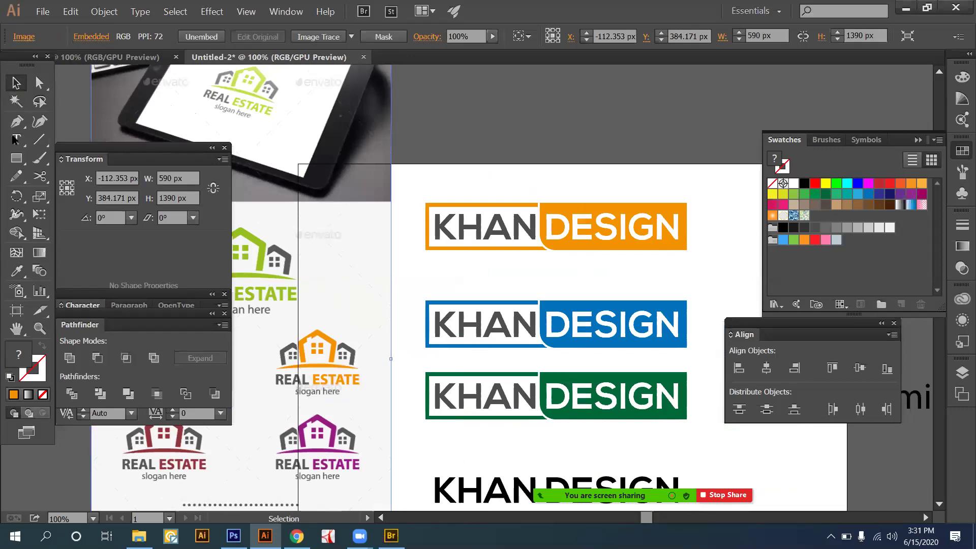
pyautogui.click(17, 272)
pyautogui.keyDown('ctrl'); pyautogui.click(610, 396); pyautogui.keyUp('ctrl')
pyautogui.click(261, 258)
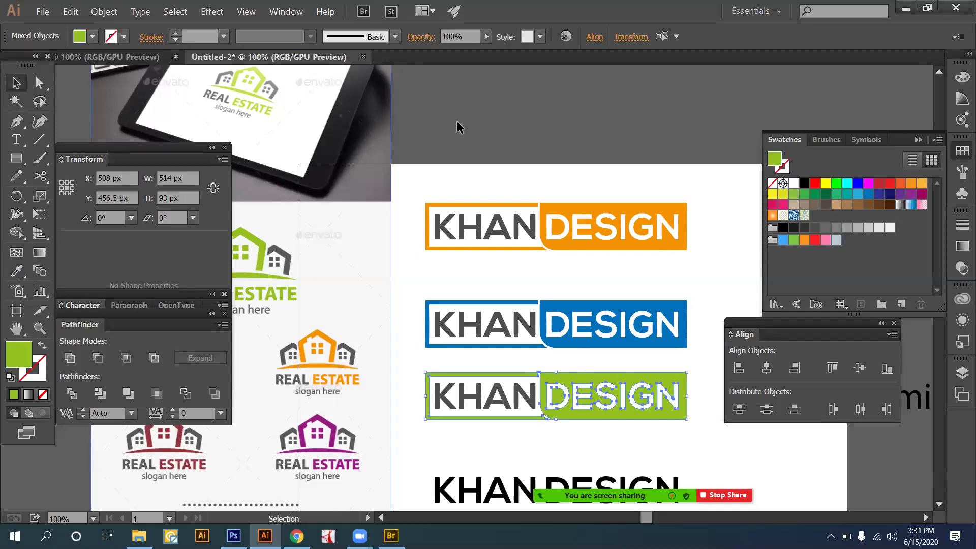
pyautogui.click(508, 166)
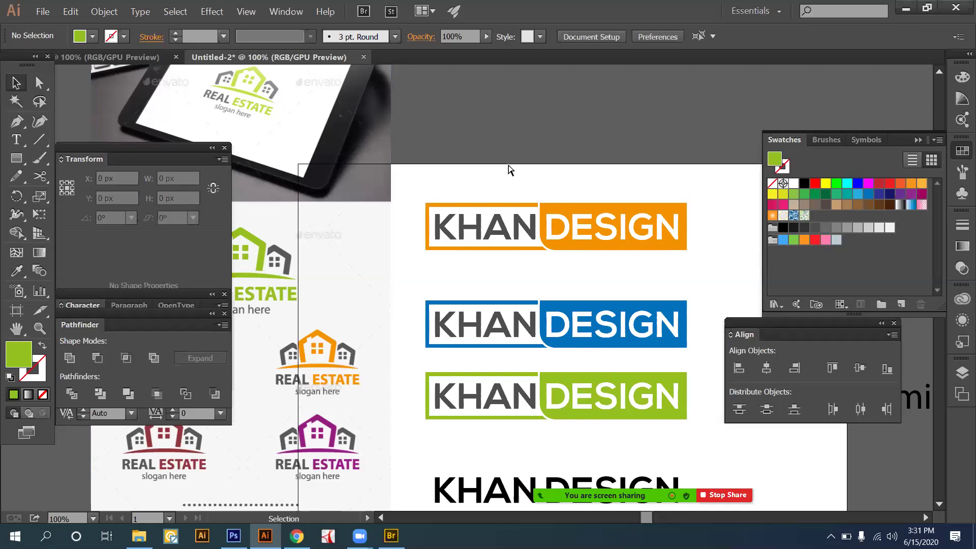
# Switch to Chrome, close the enlarged Real Estate Logo preview and return to the Logo Templates page.
pyautogui.hotkey('ctrl', '-')
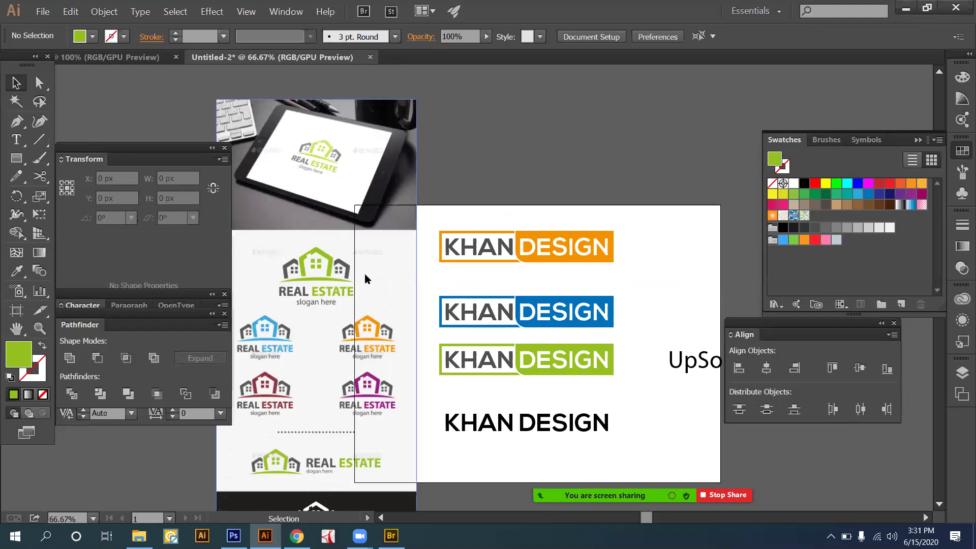
pyautogui.scroll(-3, 365, 274)
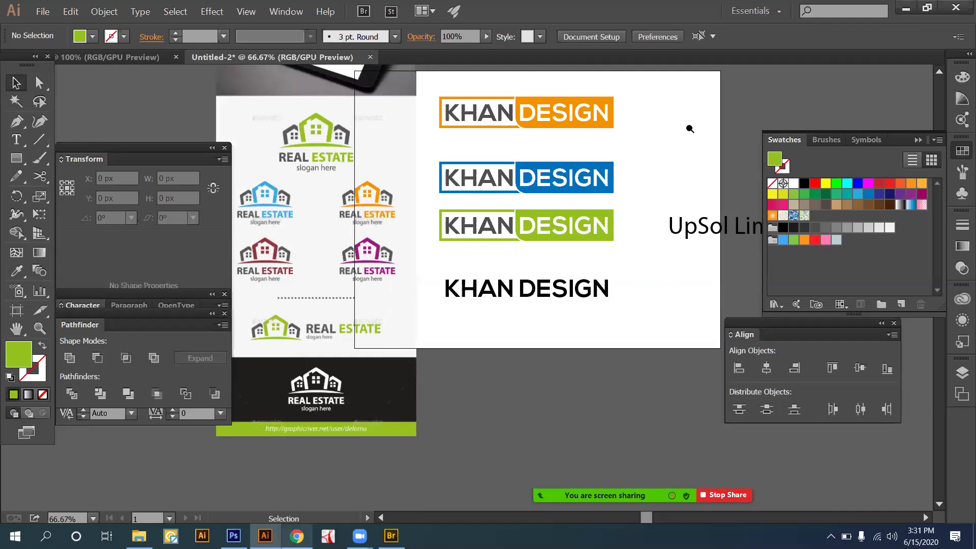
pyautogui.hotkey('alt', 'Tab')
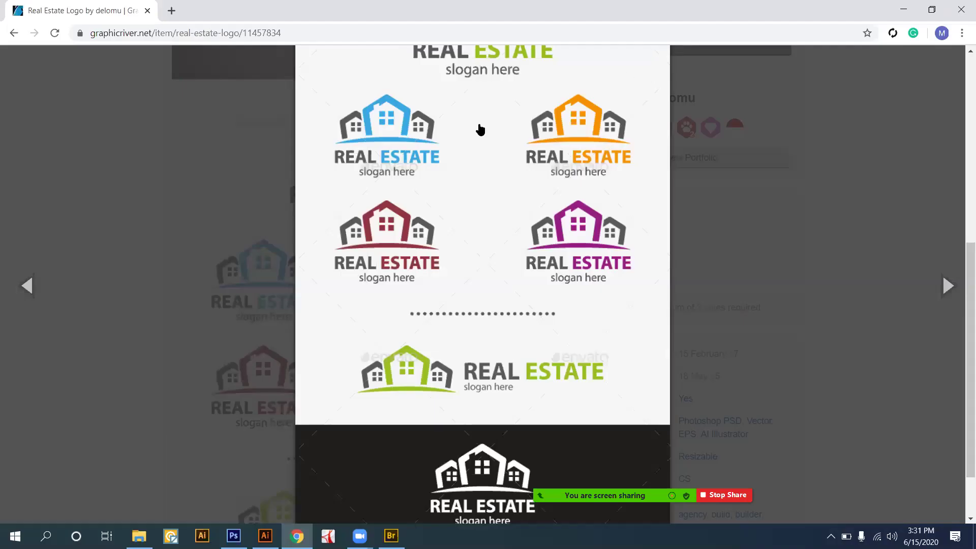
pyautogui.scroll(4, 435, 197)
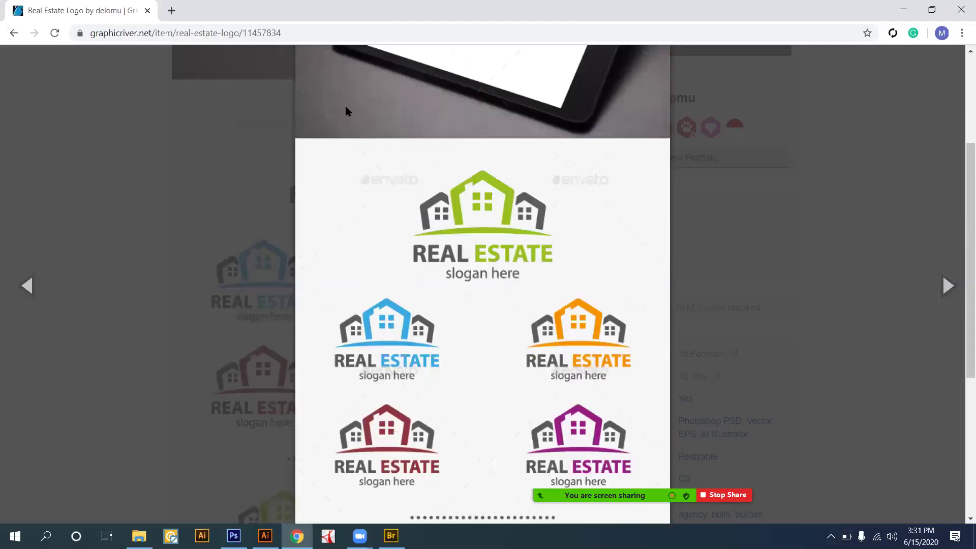
pyautogui.click(431, 174)
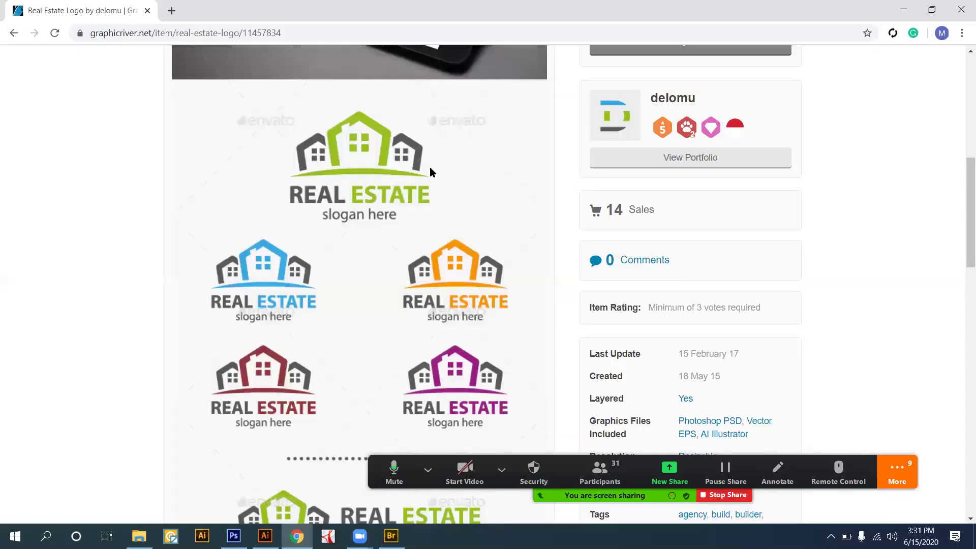
pyautogui.scroll(15, 429, 172)
pyautogui.click(430, 170)
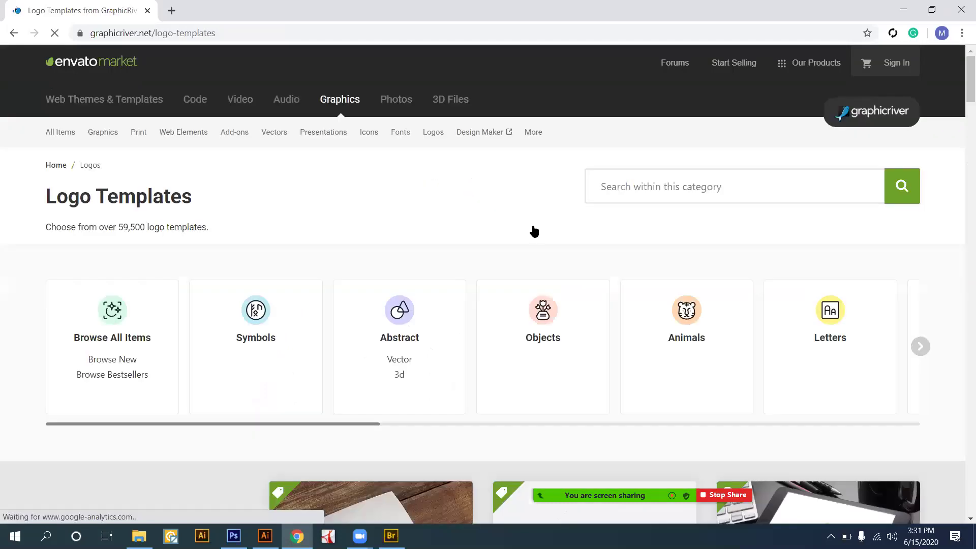
# Browse the logo templates, view the Play logo item's color variations and return to the template listing.
pyautogui.scroll(-5, 533, 225)
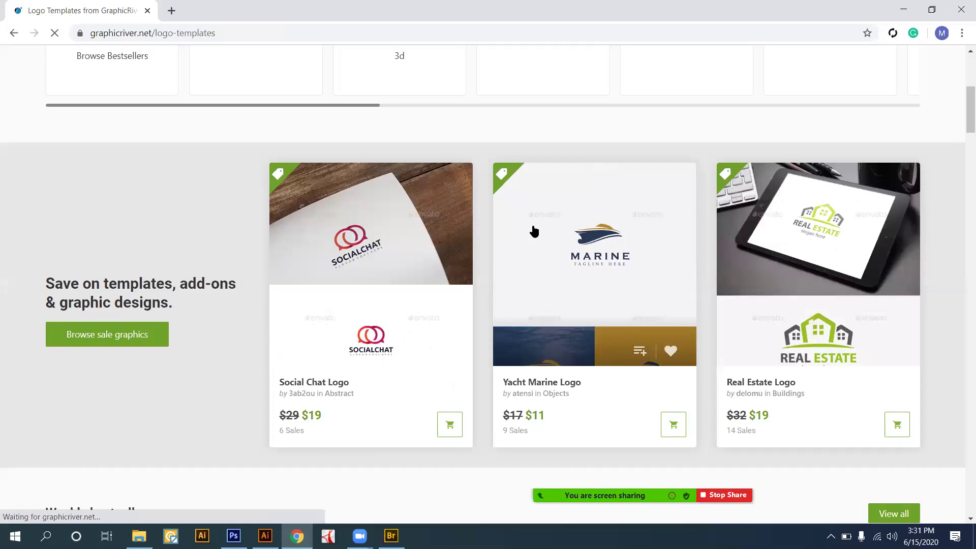
pyautogui.scroll(-4, 533, 231)
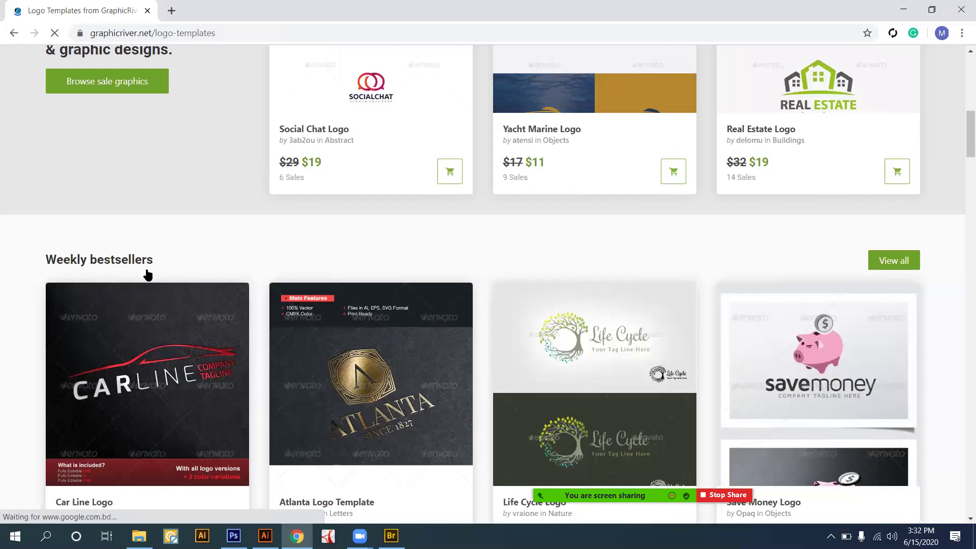
pyautogui.scroll(-7, 147, 274)
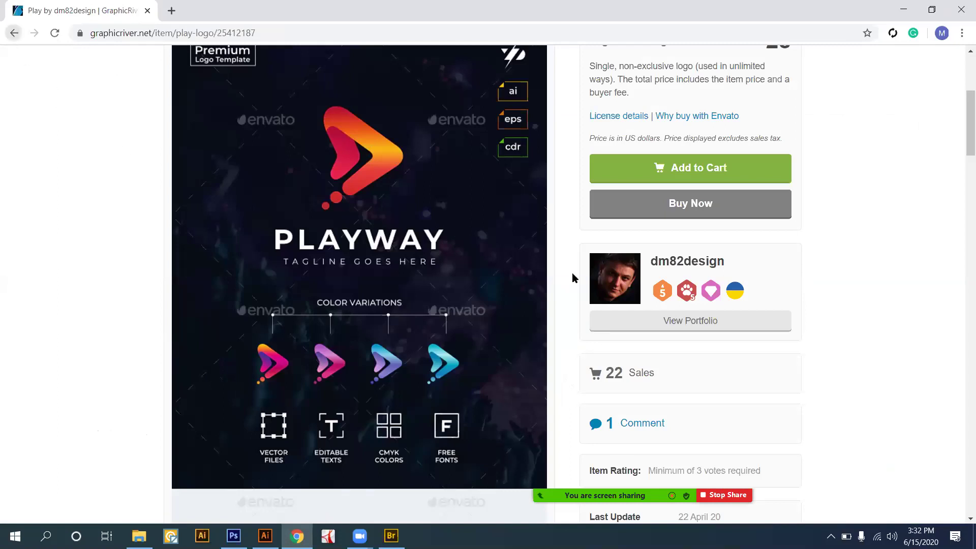
pyautogui.hotkey('alt', 'Left')
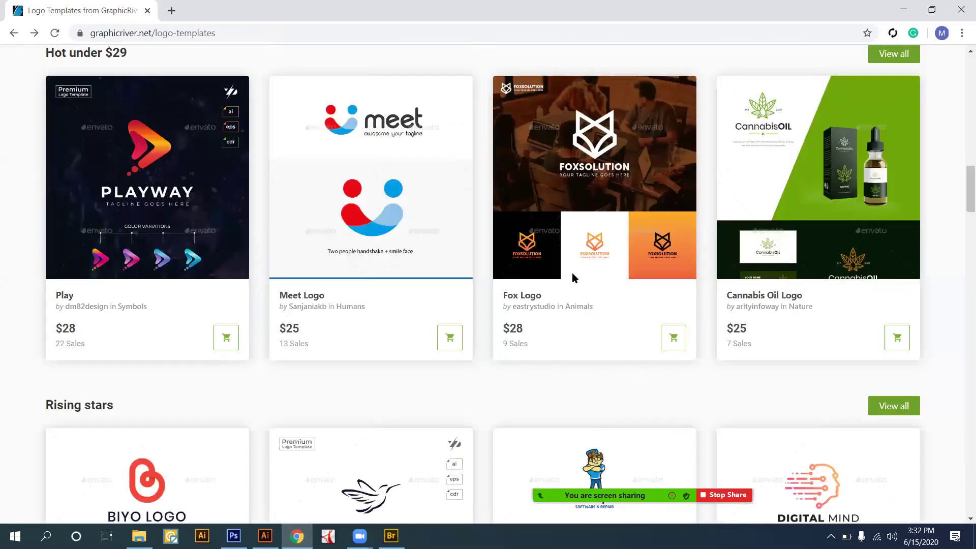
# Open the Bird Logo item from the Rising stars section in a new browser tab.
pyautogui.moveTo(574, 283)
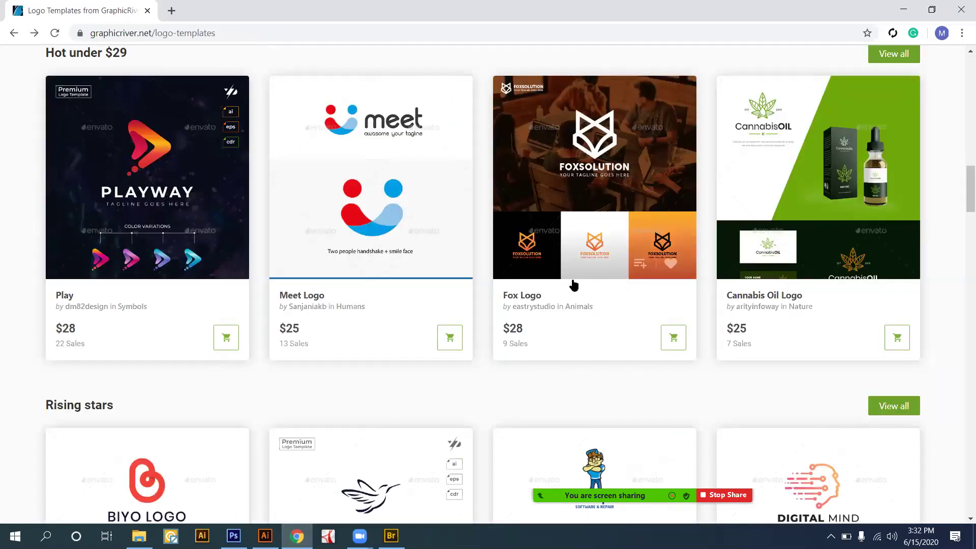
pyautogui.scroll(-6, 573, 283)
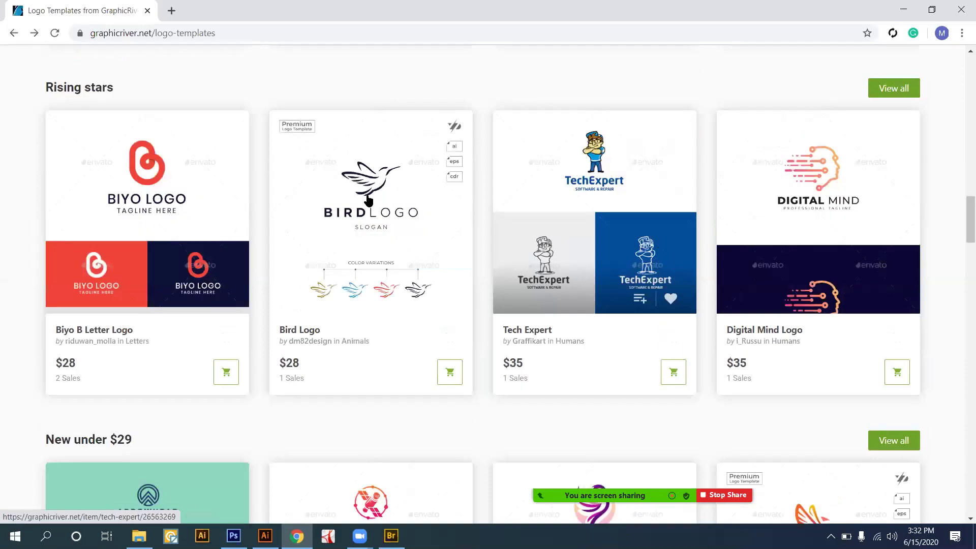
pyautogui.rightClick(336, 196)
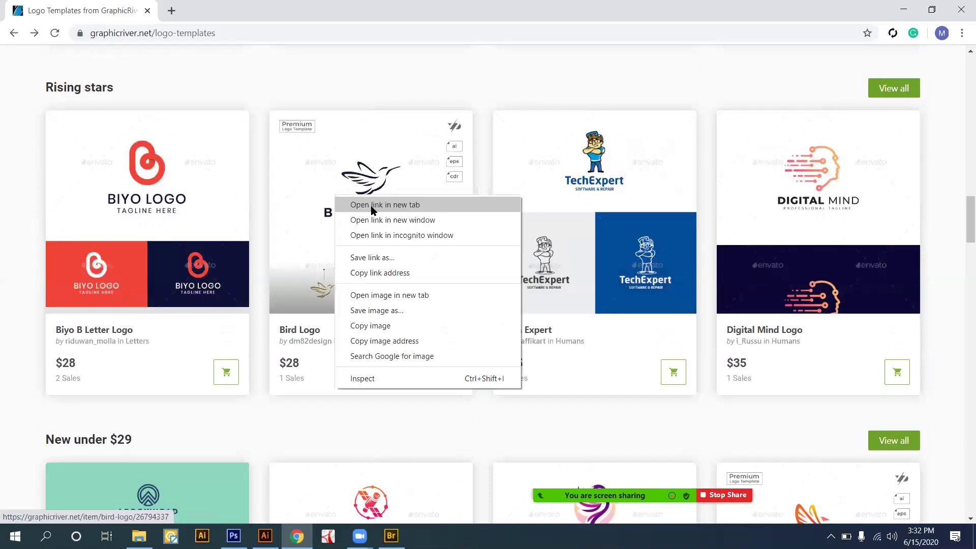
pyautogui.click(373, 205)
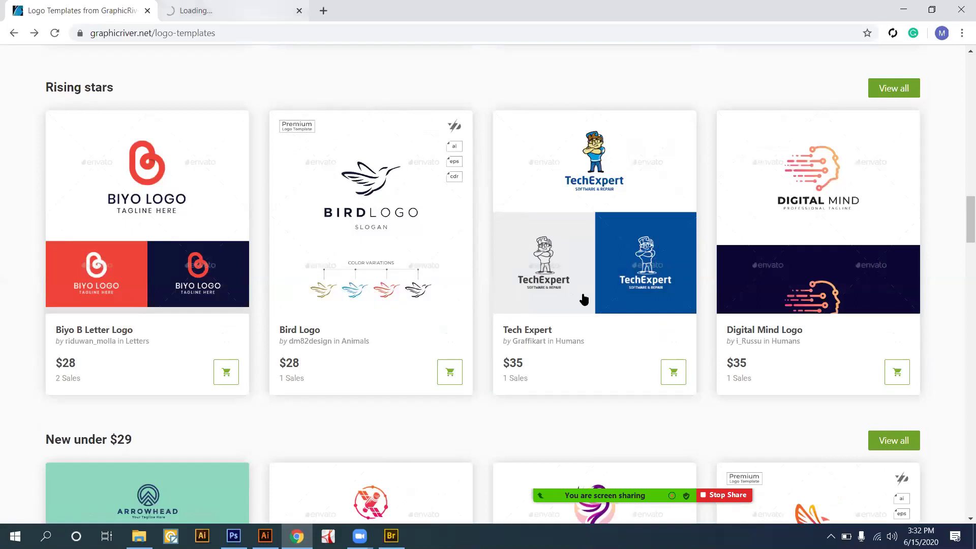
# Browse further down to the New releases section and open the Crow Logo item in a new browser tab.
pyautogui.scroll(-3, 583, 299)
pyautogui.scroll(-2, 603, 207)
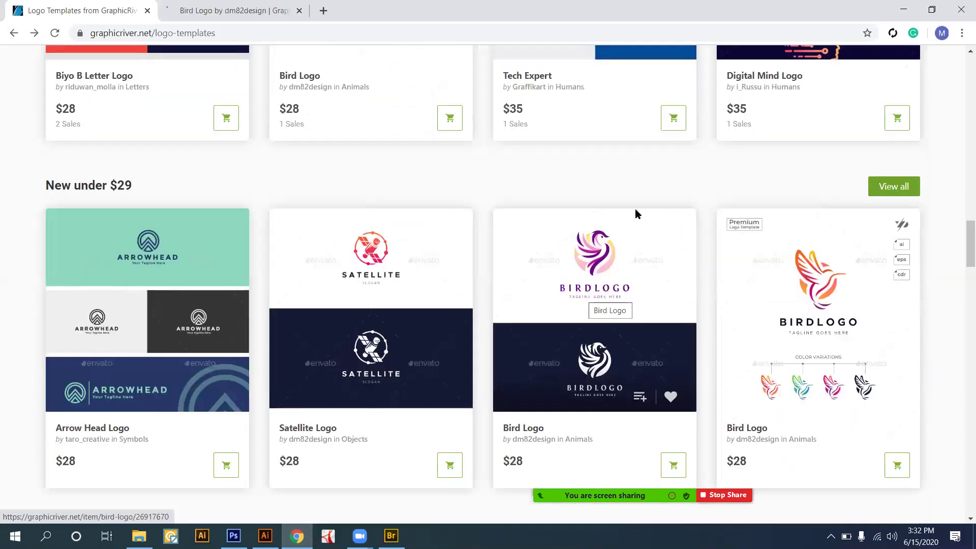
pyautogui.scroll(-9, 635, 211)
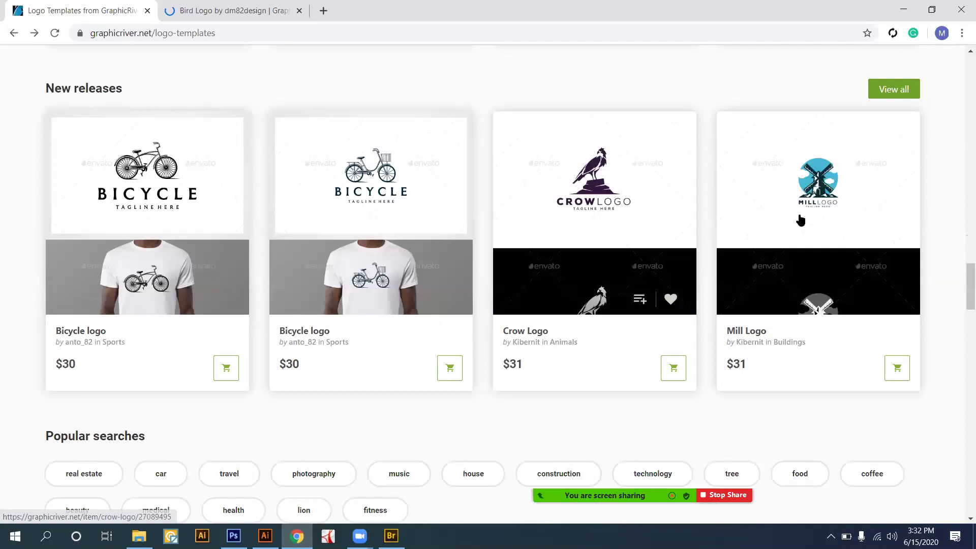
pyautogui.middleClick(800, 220)
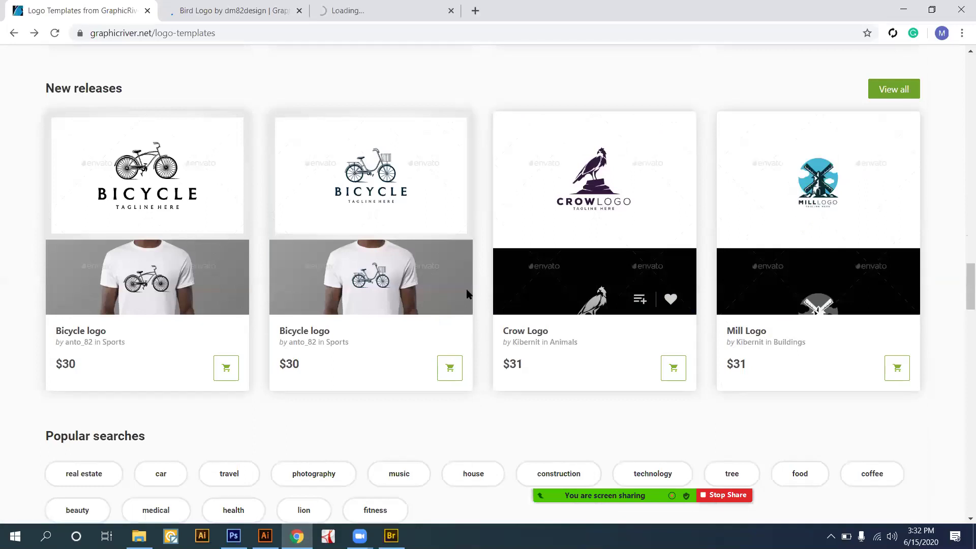
# Look through the remaining templates, then bring up the Bird Logo item page and examine its color variations and preview layout.
pyautogui.scroll(-5, 719, 316)
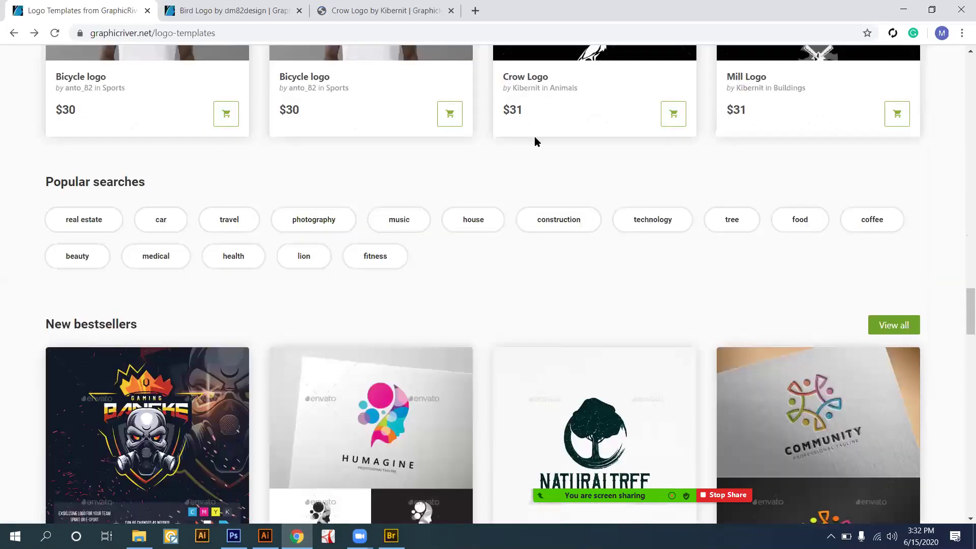
pyautogui.scroll(-7, 325, 198)
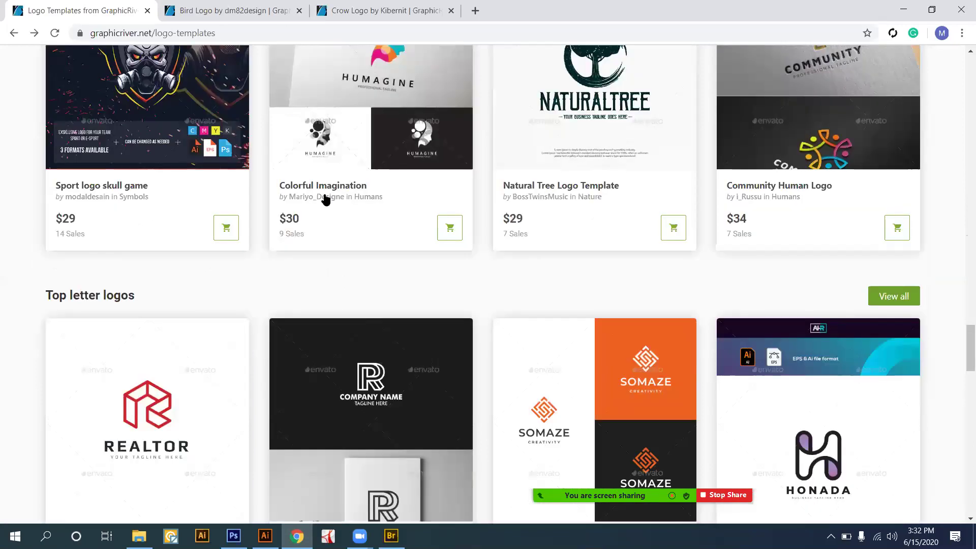
pyautogui.hotkey('ctrl', 'Tab')
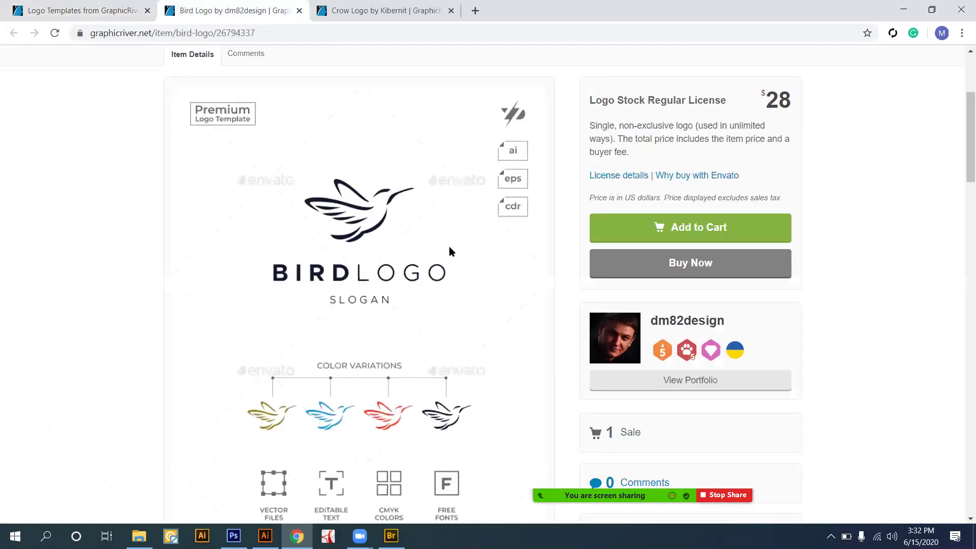
pyautogui.scroll(-1, 449, 247)
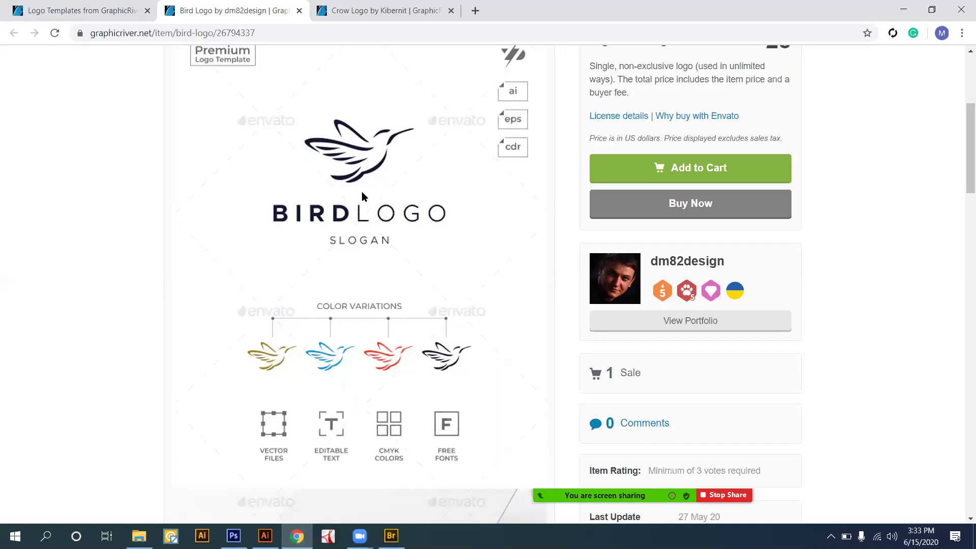
pyautogui.scroll(-1, 320, 272)
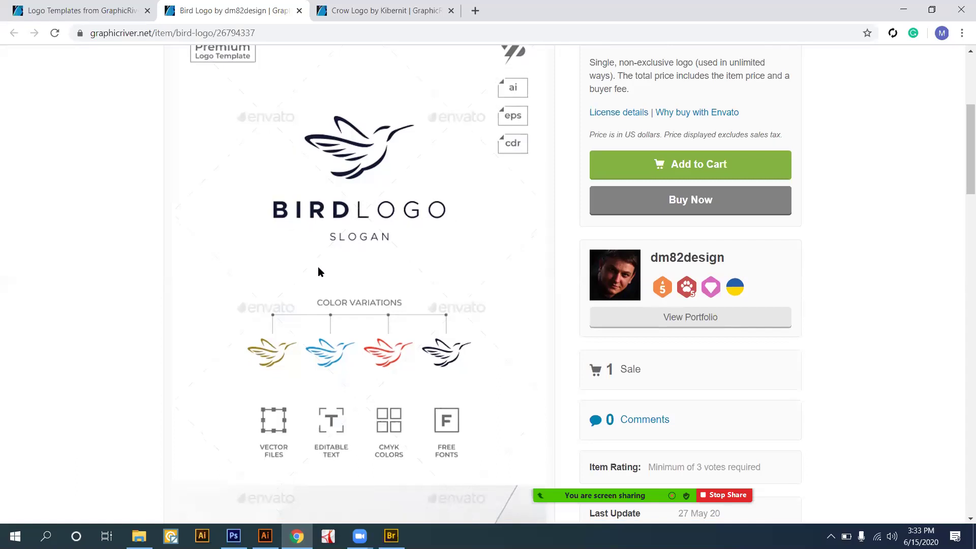
pyautogui.scroll(-5, 265, 294)
pyautogui.scroll(4, 471, 295)
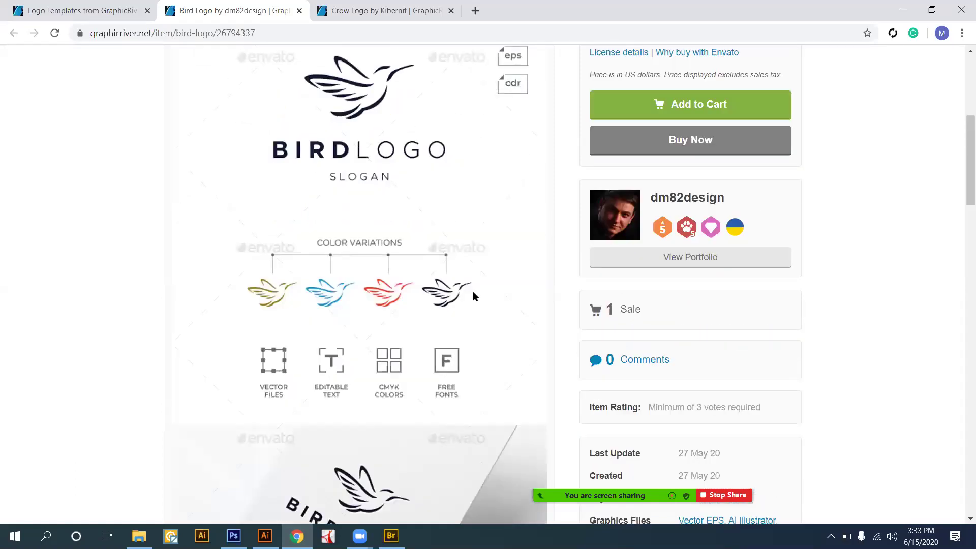
# Examine the Bird Logo's card mockup, four color variations, dark-background version and horizontal layout.
pyautogui.scroll(-5, 473, 296)
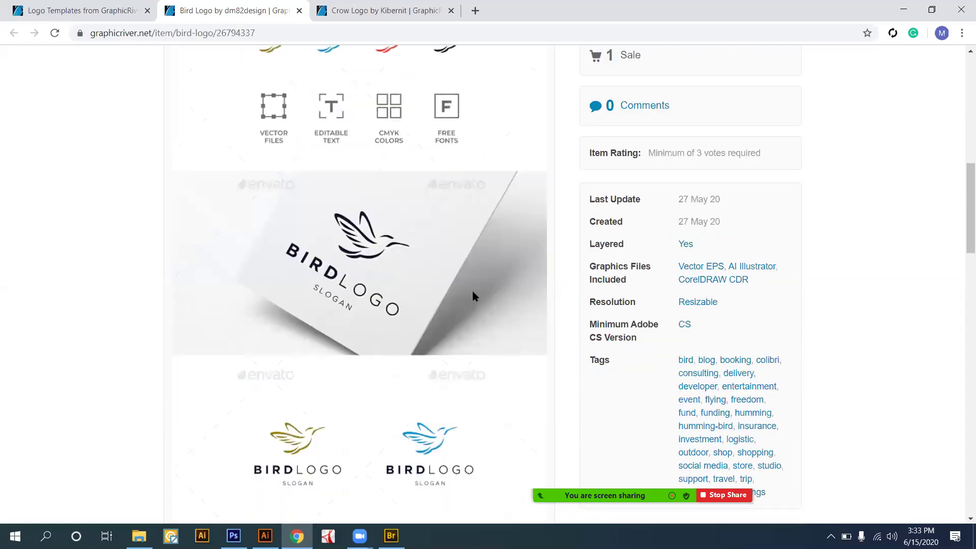
pyautogui.scroll(-5, 305, 198)
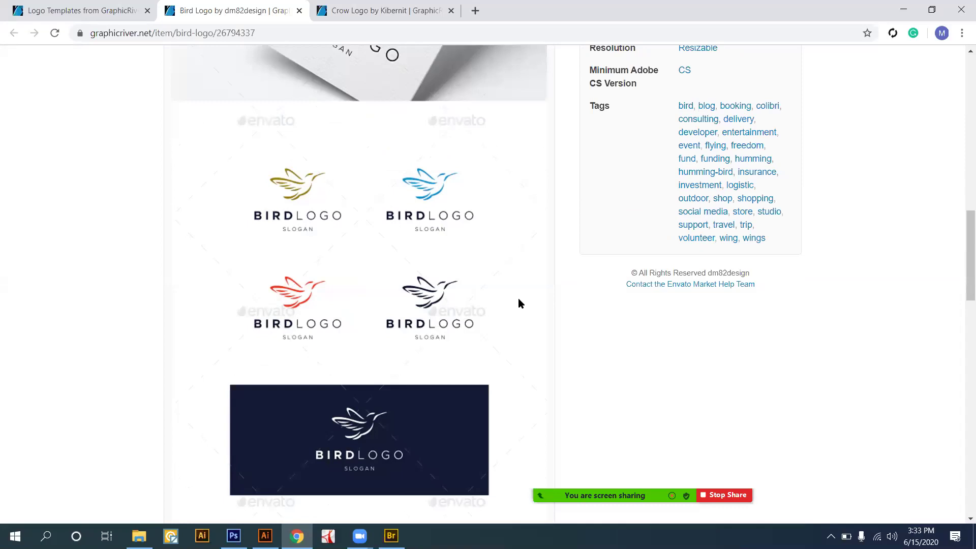
pyautogui.scroll(-6, 518, 303)
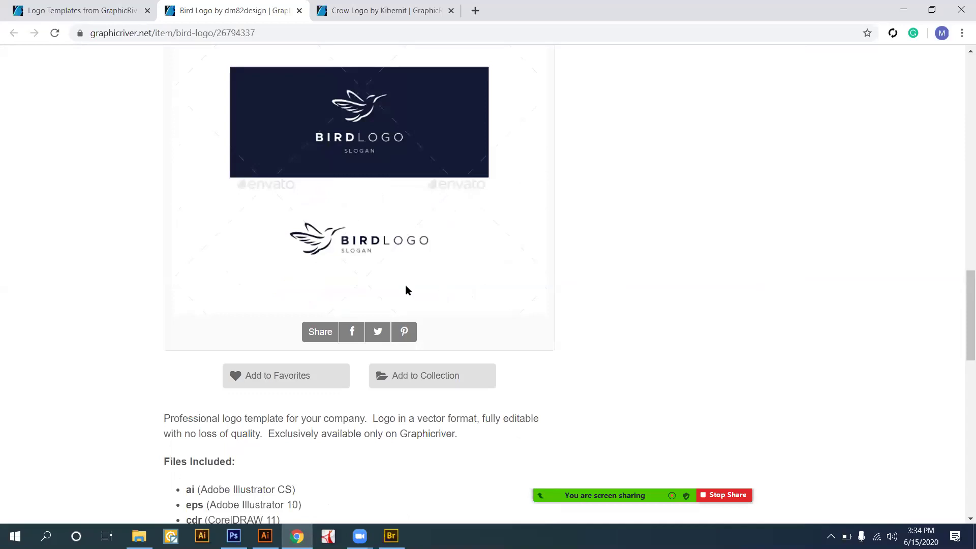
pyautogui.scroll(-3, 406, 289)
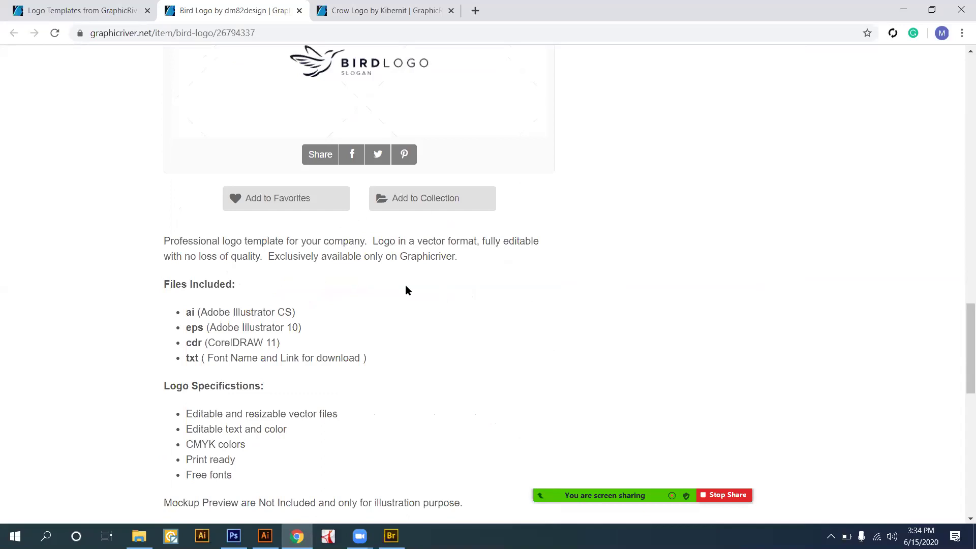
pyautogui.scroll(-3, 406, 290)
pyautogui.scroll(5, 407, 289)
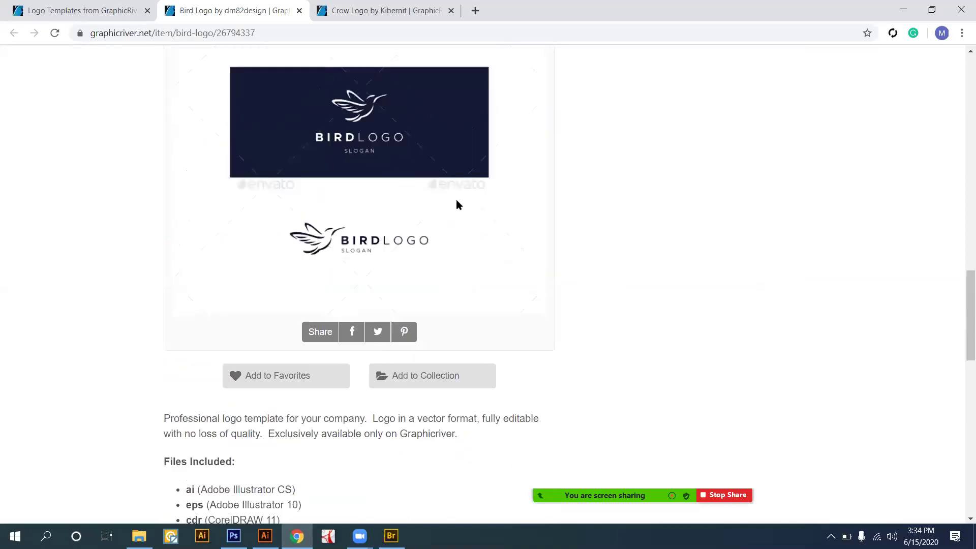
# Read the Bird Logo item's Files Included and logo specifications lists, highlighting the eps (Adobe Illustrator 10) entry.
pyautogui.scroll(-1, 457, 203)
pyautogui.scroll(-4, 457, 203)
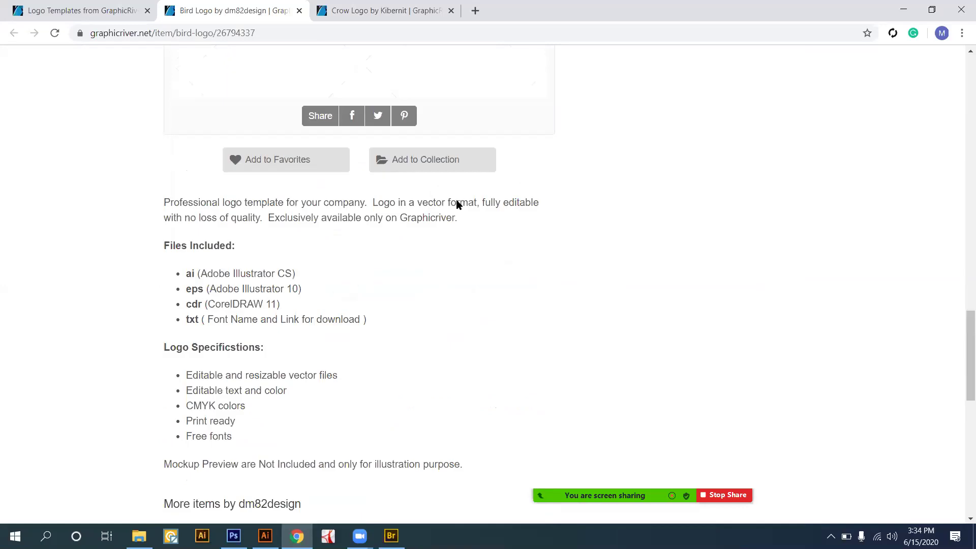
pyautogui.scroll(-4, 455, 203)
pyautogui.scroll(3, 365, 174)
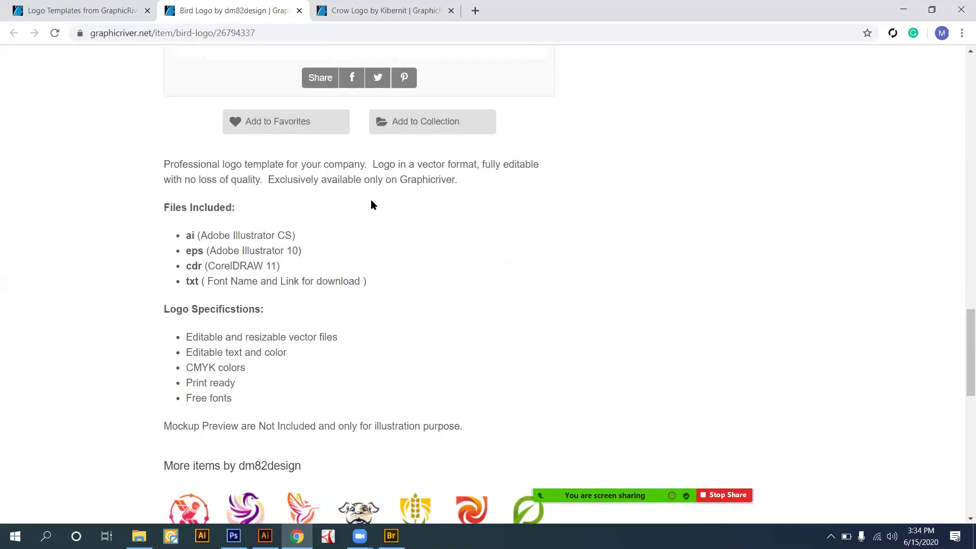
pyautogui.scroll(5, 371, 204)
pyautogui.scroll(-4, 203, 299)
pyautogui.moveTo(192, 302); pyautogui.dragTo(292, 299)
pyautogui.moveTo(188, 315); pyautogui.dragTo(305, 317)
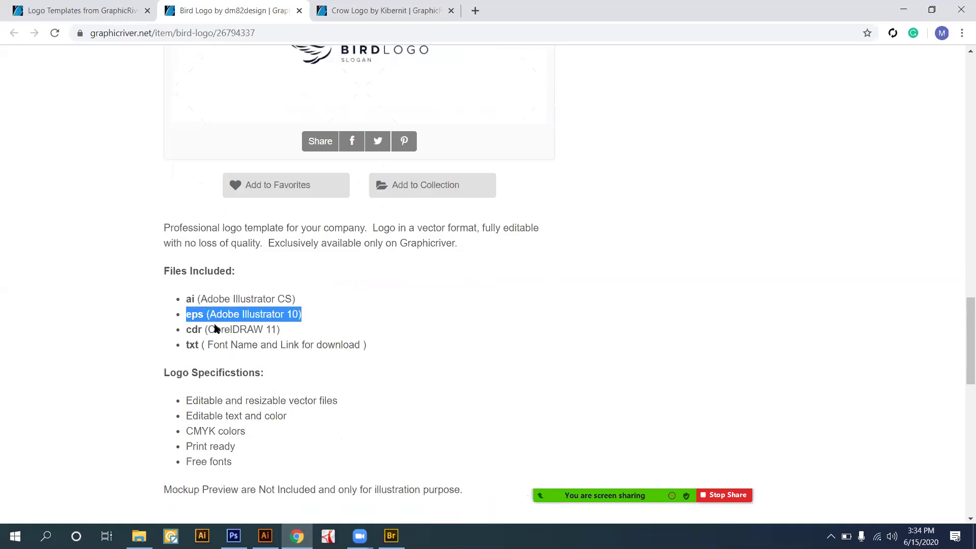
pyautogui.scroll(-3, 259, 239)
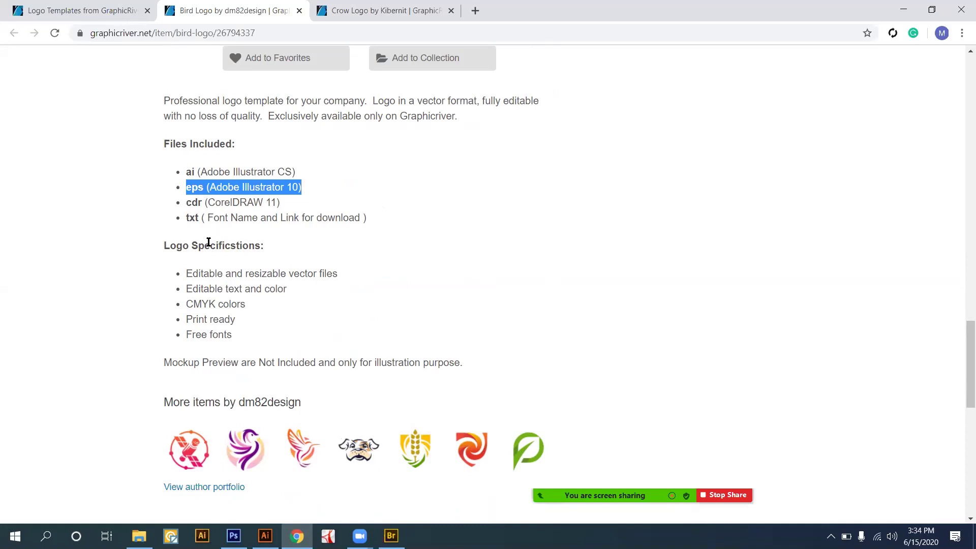
pyautogui.scroll(-1, 208, 242)
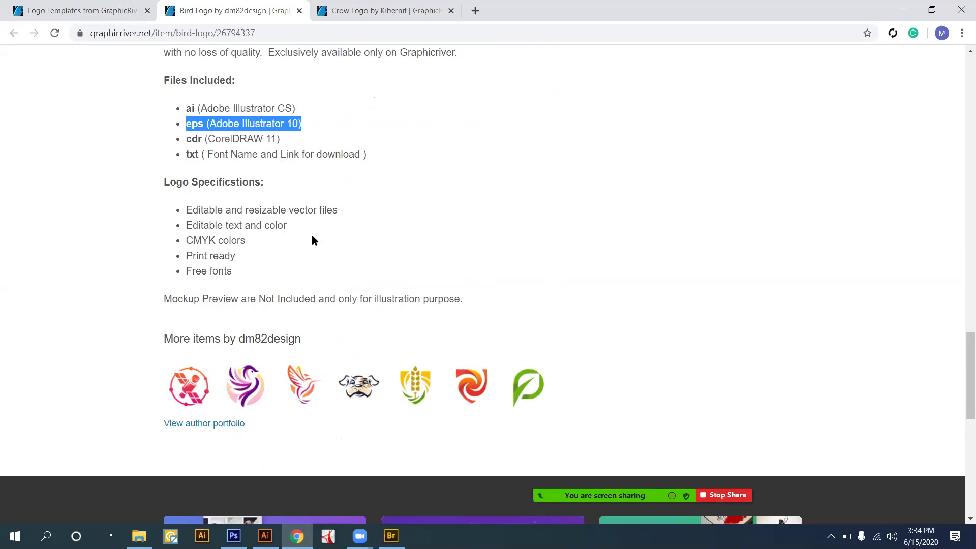
pyautogui.scroll(-2, 204, 130)
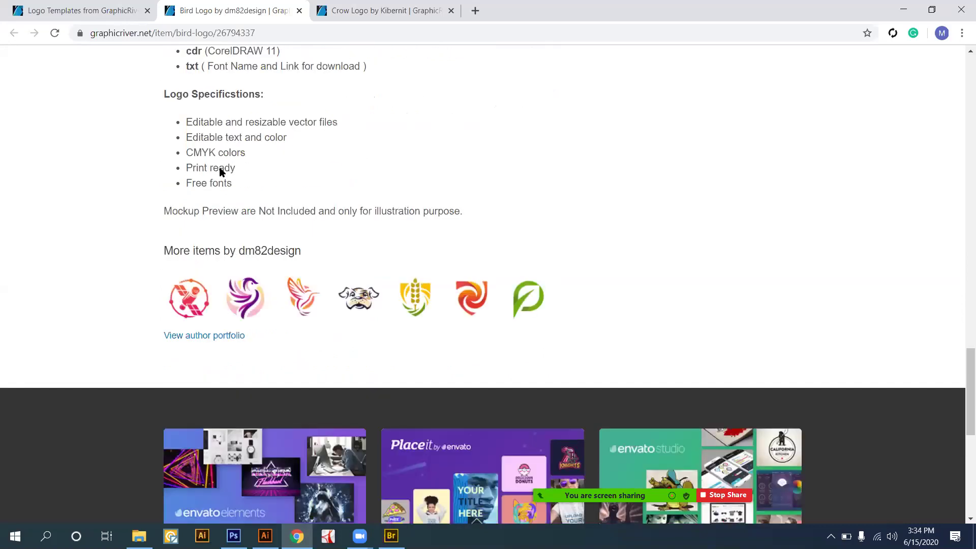
pyautogui.scroll(-1, 218, 167)
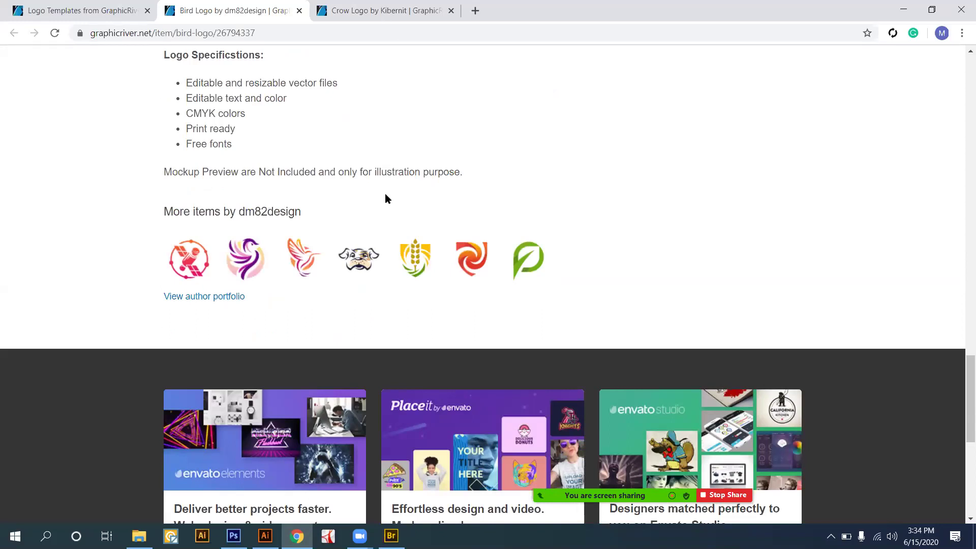
# Bring up the Crow Logo item page and read its included files and logo specifications.
pyautogui.hotkey('ctrl', 'Tab')
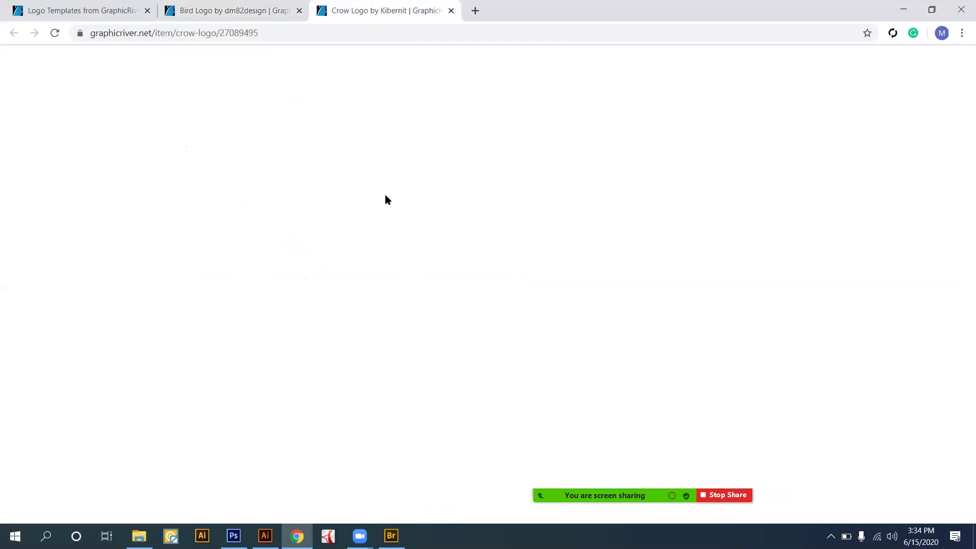
pyautogui.scroll(-6, 386, 199)
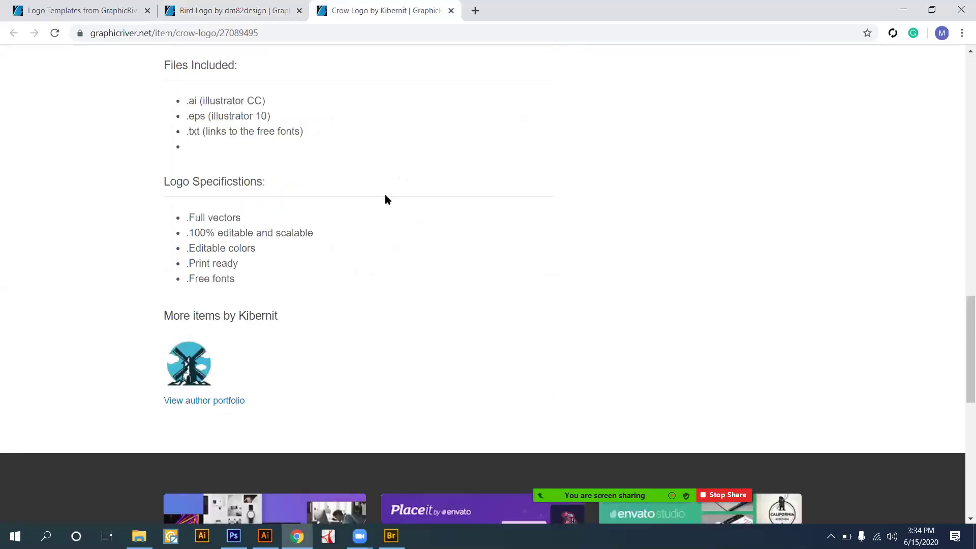
pyautogui.scroll(4, 227, 338)
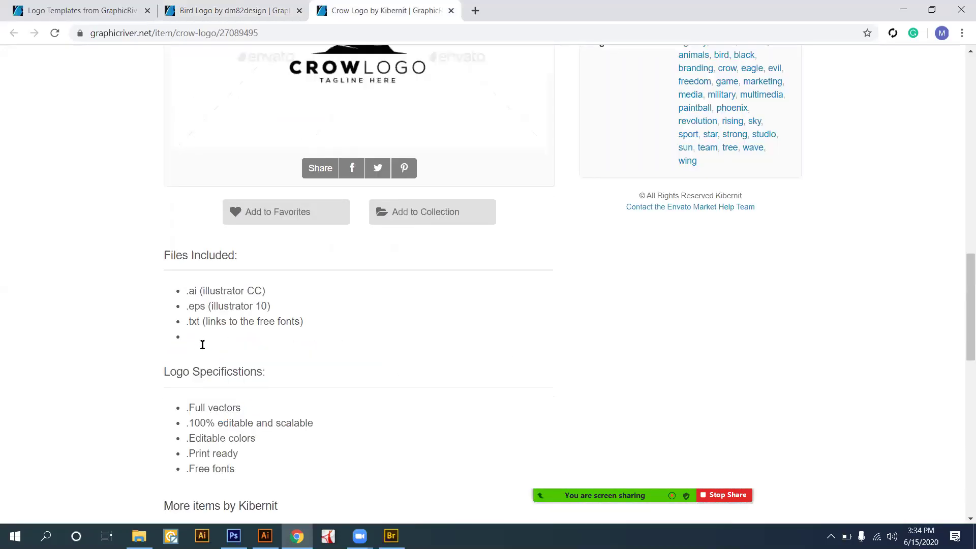
pyautogui.scroll(-1, 226, 380)
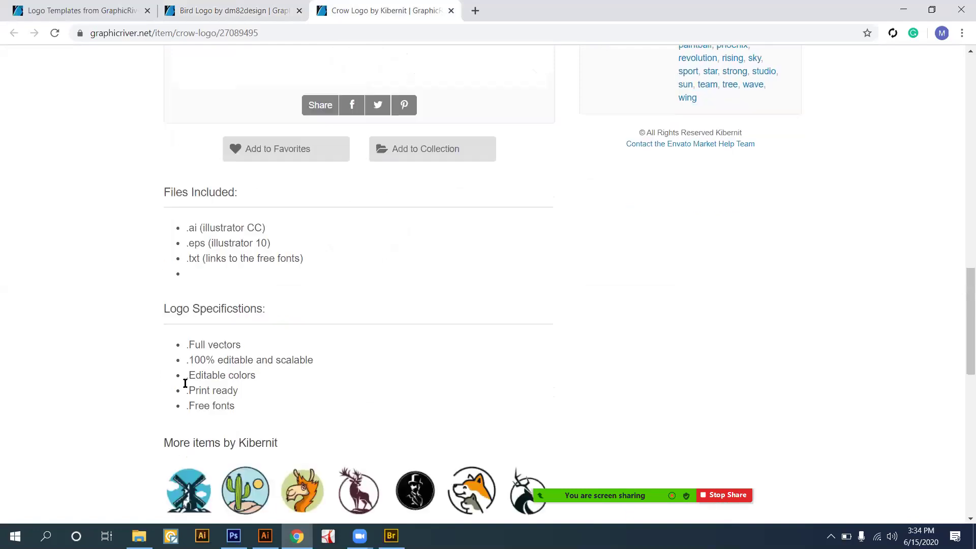
pyautogui.scroll(-1, 340, 361)
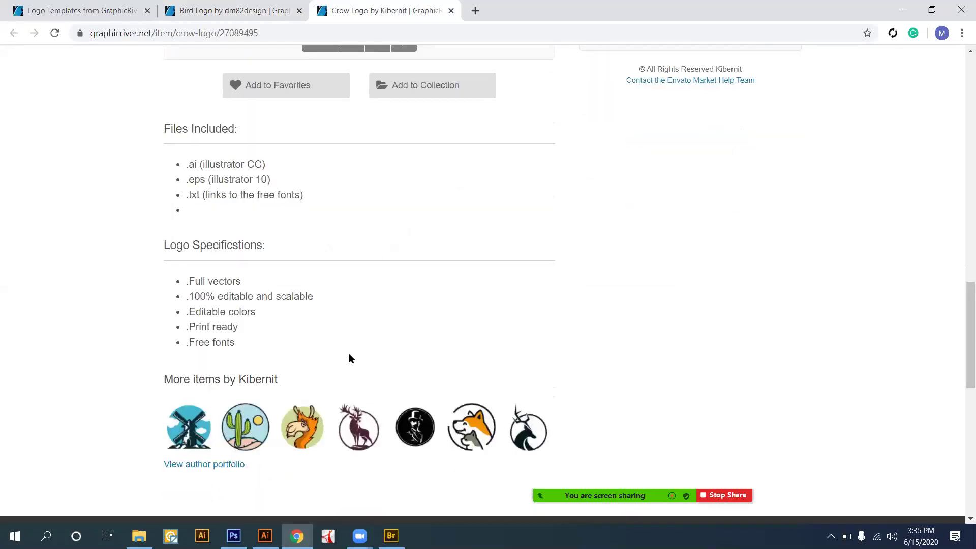
# View the Crow Logo preview images and compare them with the Bird Logo's dark-background and horizontal versions.
pyautogui.scroll(5, 350, 356)
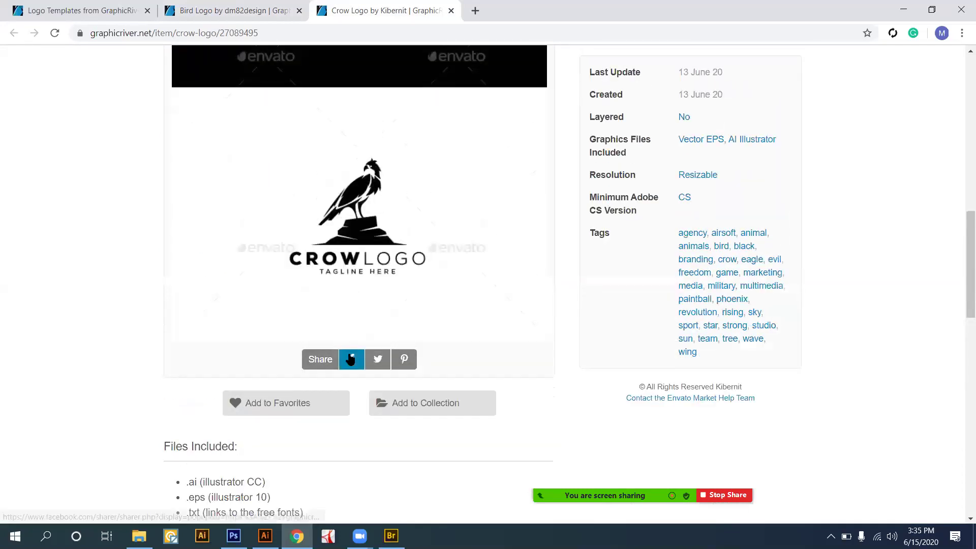
pyautogui.scroll(5, 358, 225)
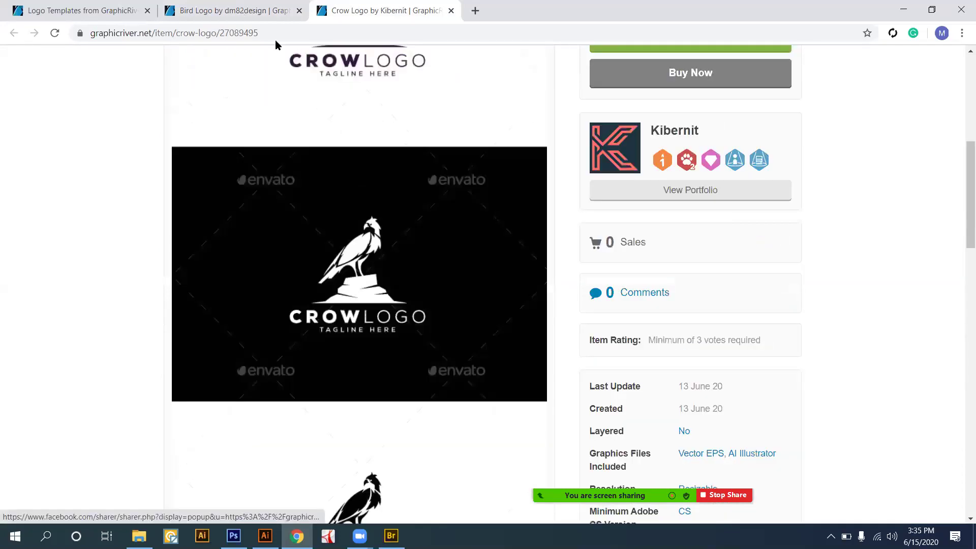
pyautogui.scroll(2, 358, 226)
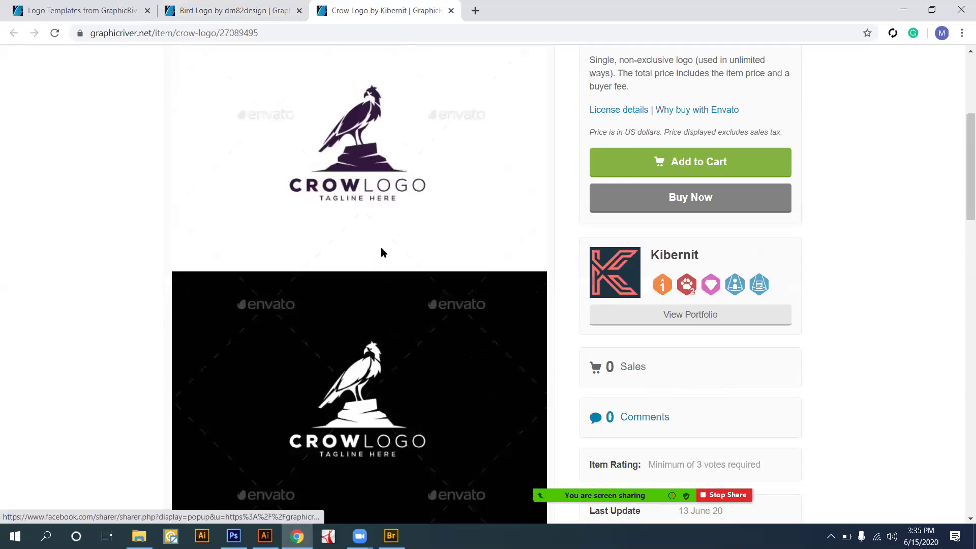
pyautogui.scroll(5, 383, 253)
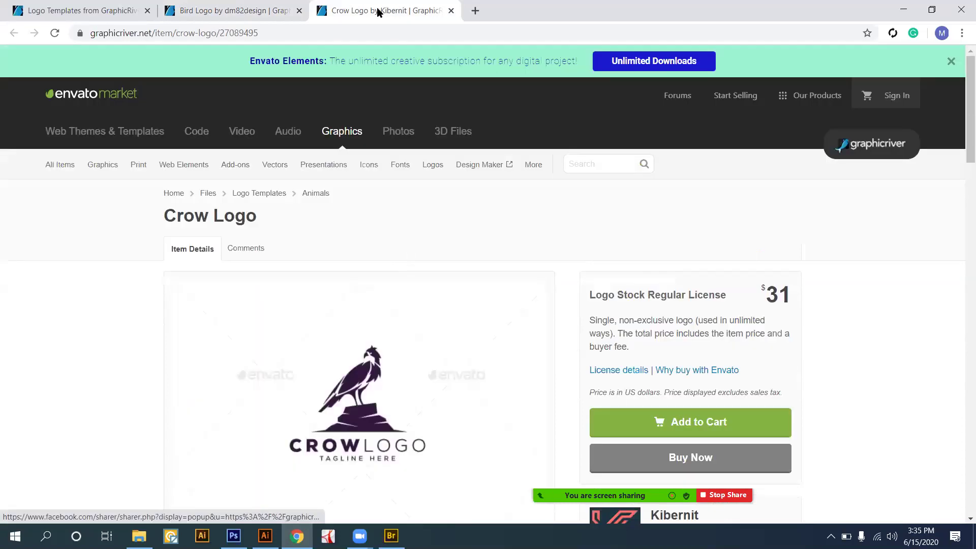
pyautogui.hotkey('ctrl', 'shift', 'Tab')
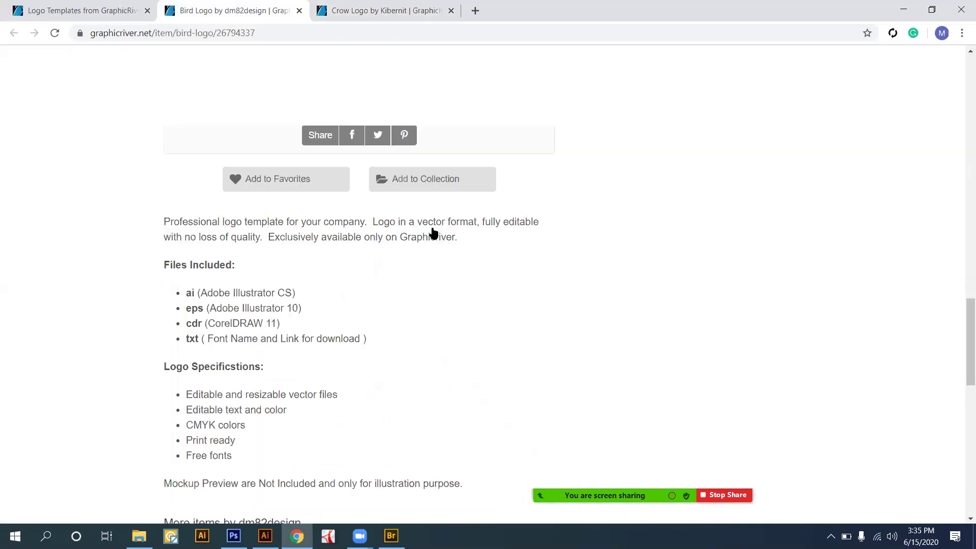
pyautogui.scroll(3, 311, 260)
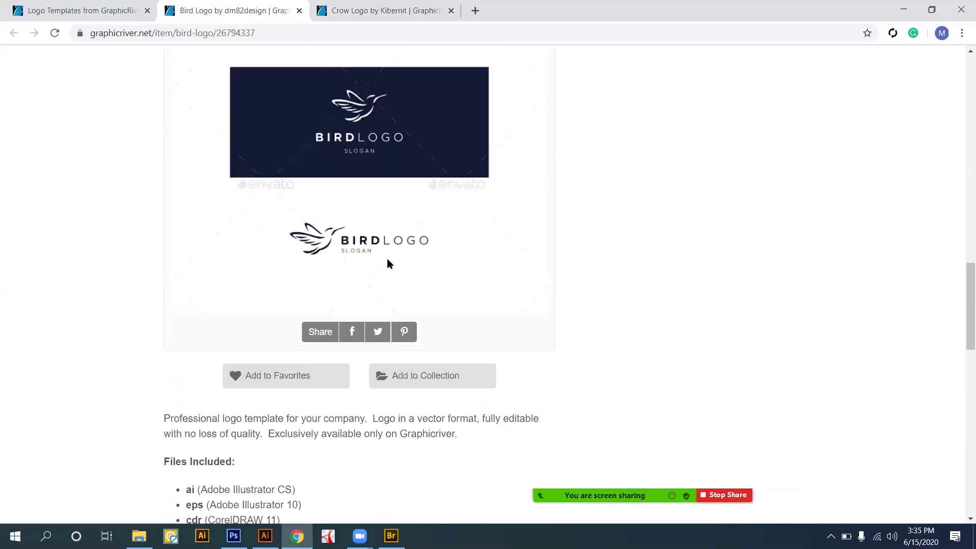
pyautogui.hotkey('ctrl', 'Tab')
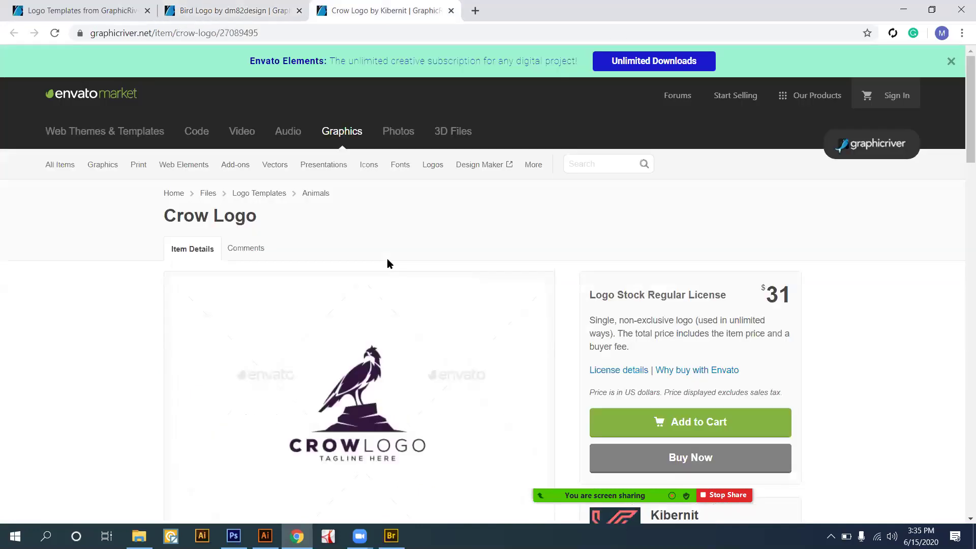
# Examine the Crow Logo's purple, white-on-black and black-on-white preview versions along with its file details.
pyautogui.scroll(-1, 387, 259)
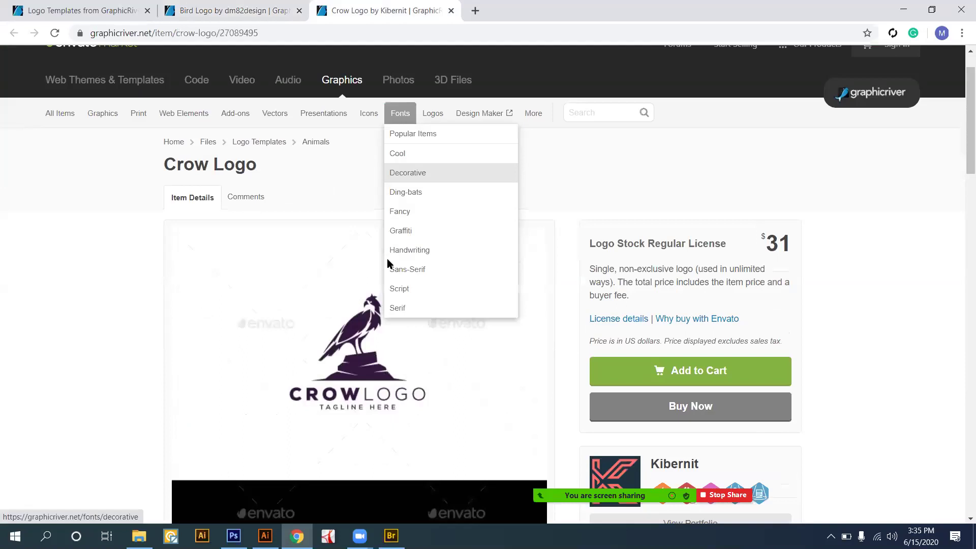
pyautogui.scroll(-3, 387, 259)
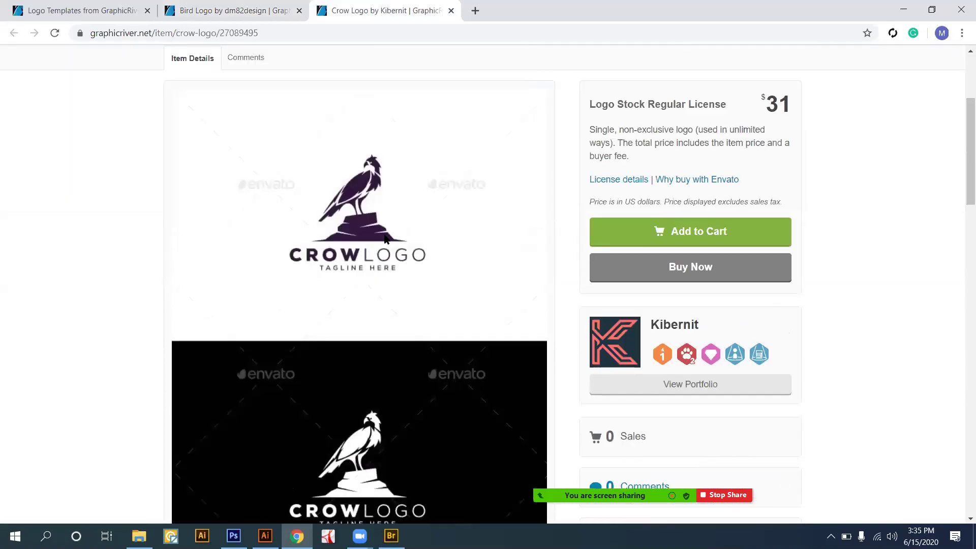
pyautogui.scroll(-3, 385, 239)
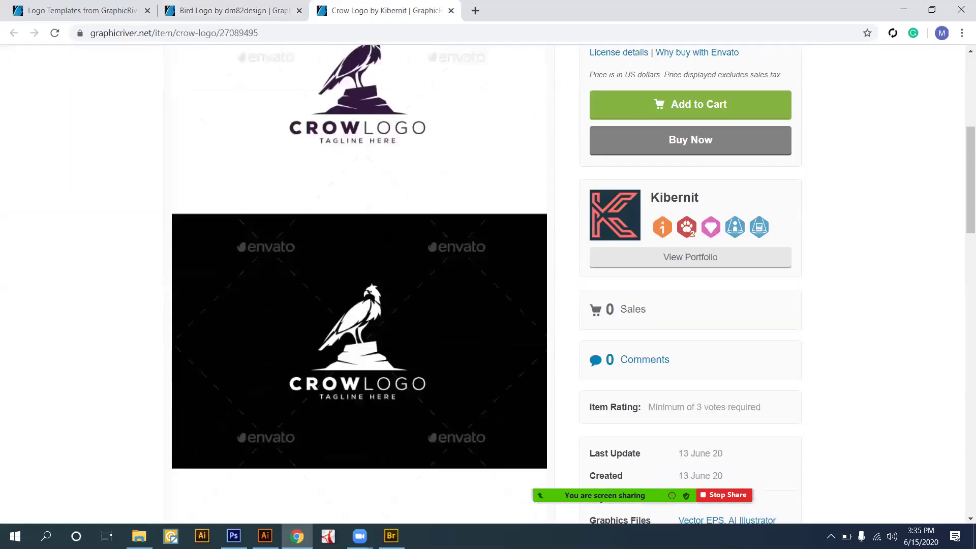
pyautogui.scroll(-10, 385, 239)
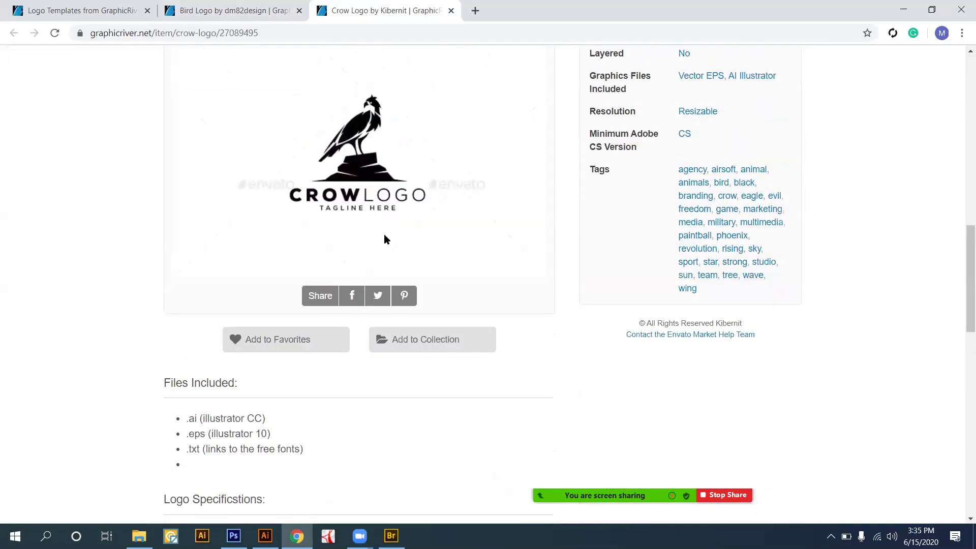
pyautogui.scroll(4, 385, 239)
pyautogui.scroll(6, 384, 239)
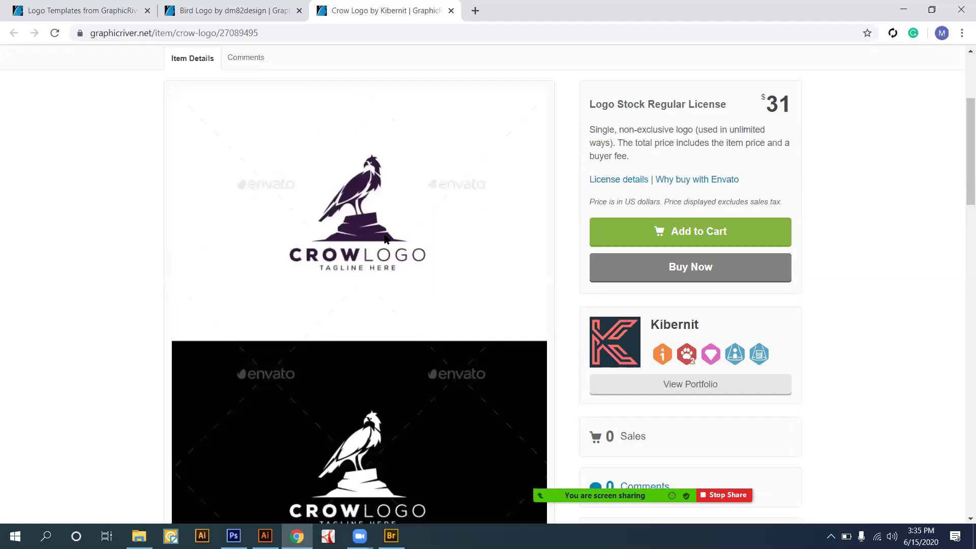
pyautogui.scroll(3, 385, 239)
pyautogui.scroll(-5, 384, 238)
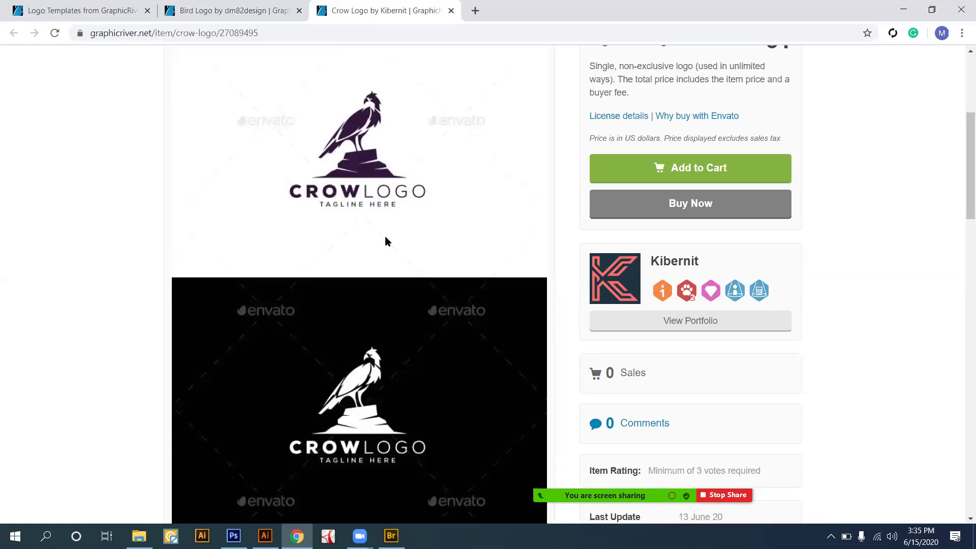
pyautogui.scroll(-6, 385, 241)
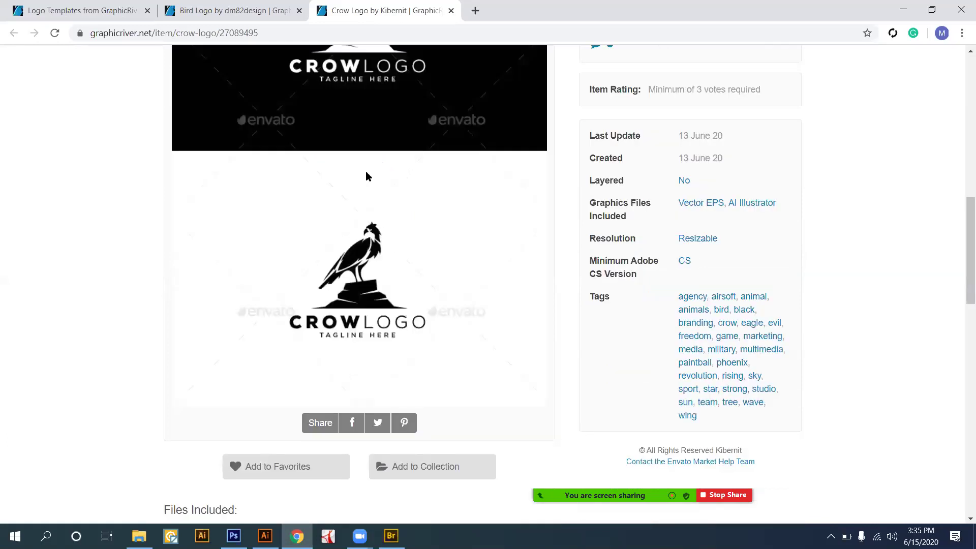
pyautogui.scroll(-5, 269, 12)
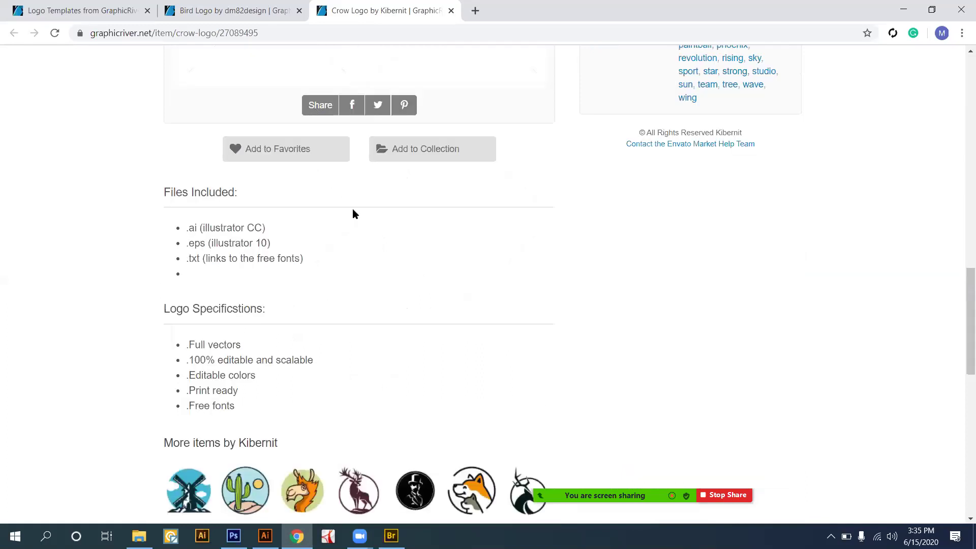
pyautogui.scroll(9, 355, 213)
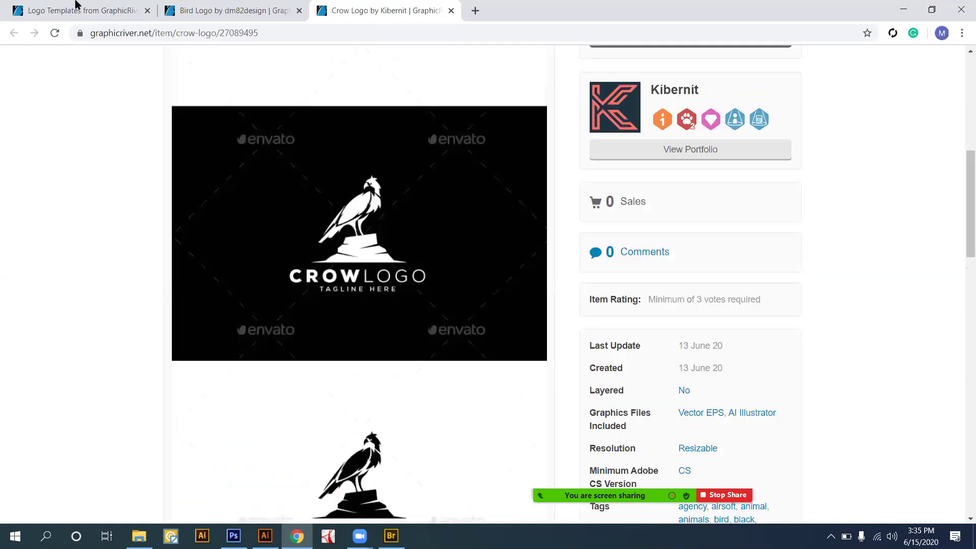
# Return to the Bird Logo item page and review its card mockup and color variations.
pyautogui.hotkey('ctrl', 'shift', 'Tab')
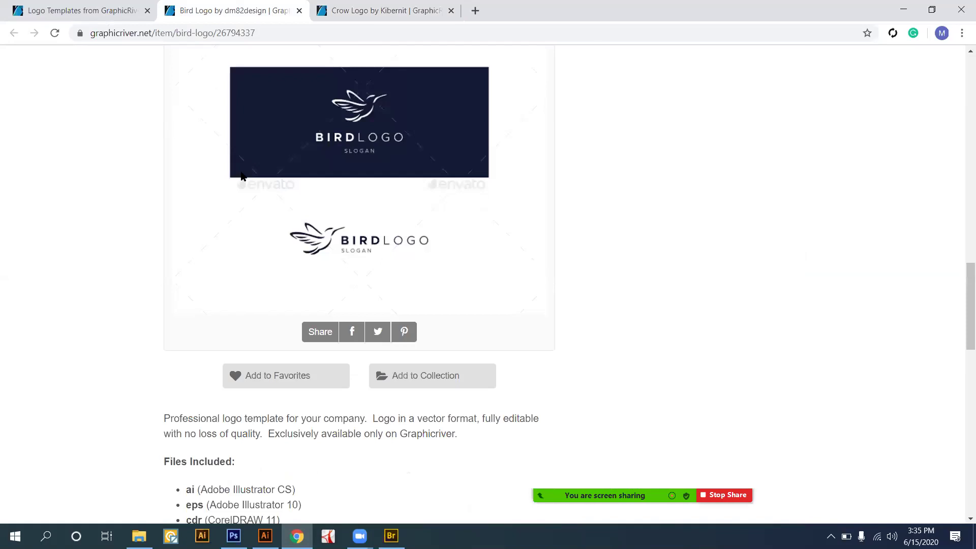
pyautogui.scroll(8, 345, 221)
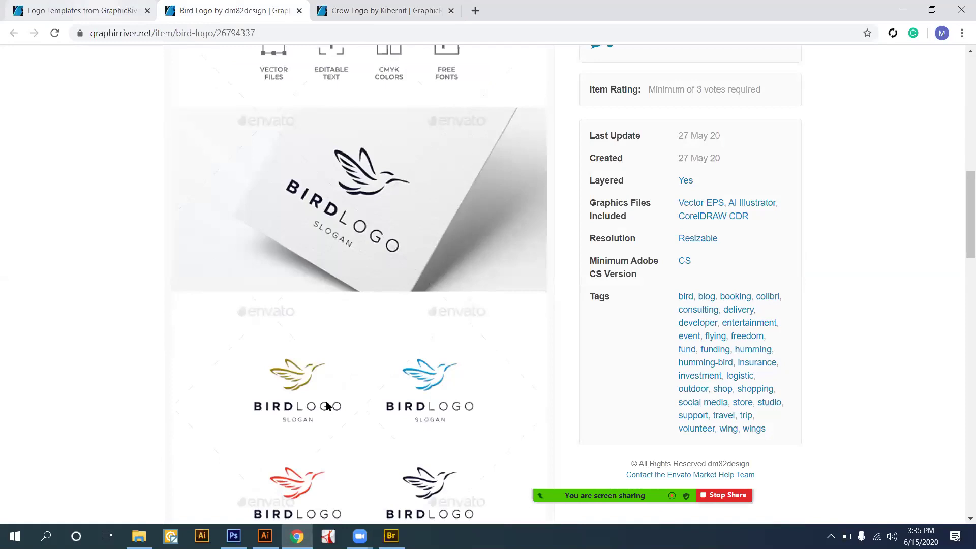
# Copy the Bird Logo preview image with its color variations and paste it into the KHAN DESIGN document in Illustrator.
pyautogui.scroll(-5, 327, 405)
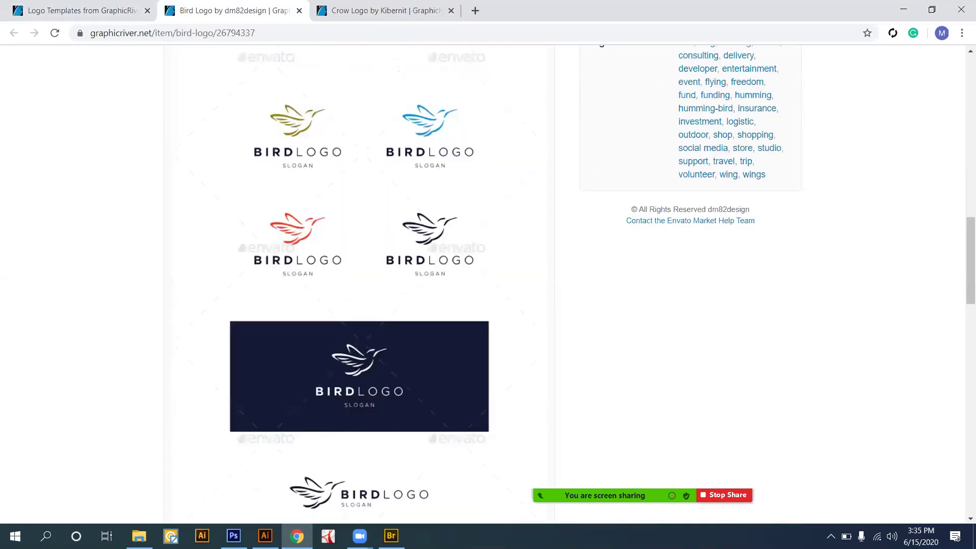
pyautogui.rightClick(428, 140)
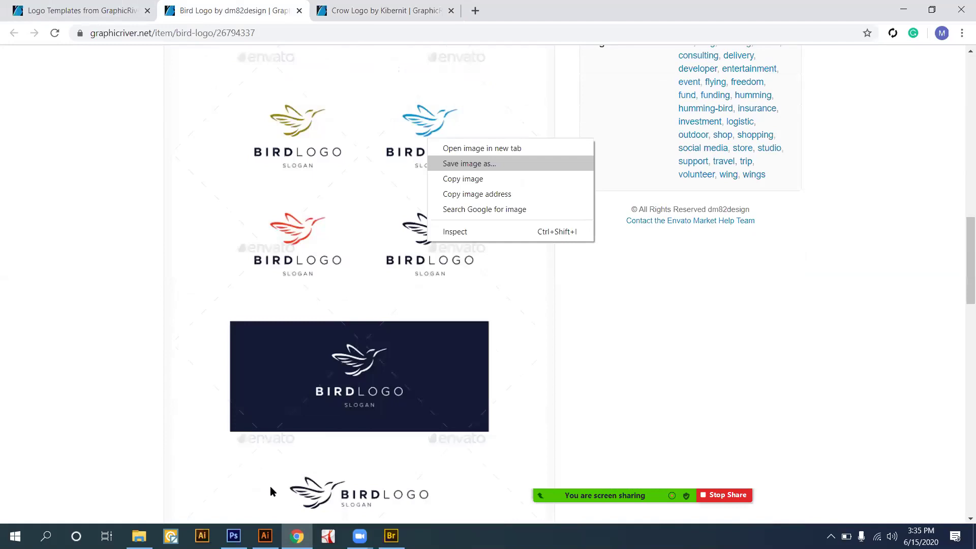
pyautogui.click(370, 287)
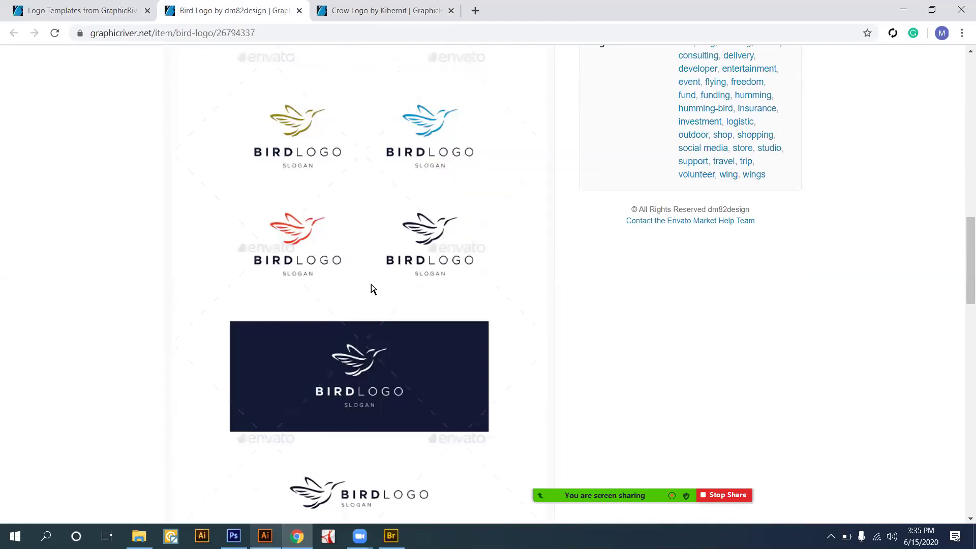
pyautogui.hotkey('alt', 'Tab')
pyautogui.click(382, 279)
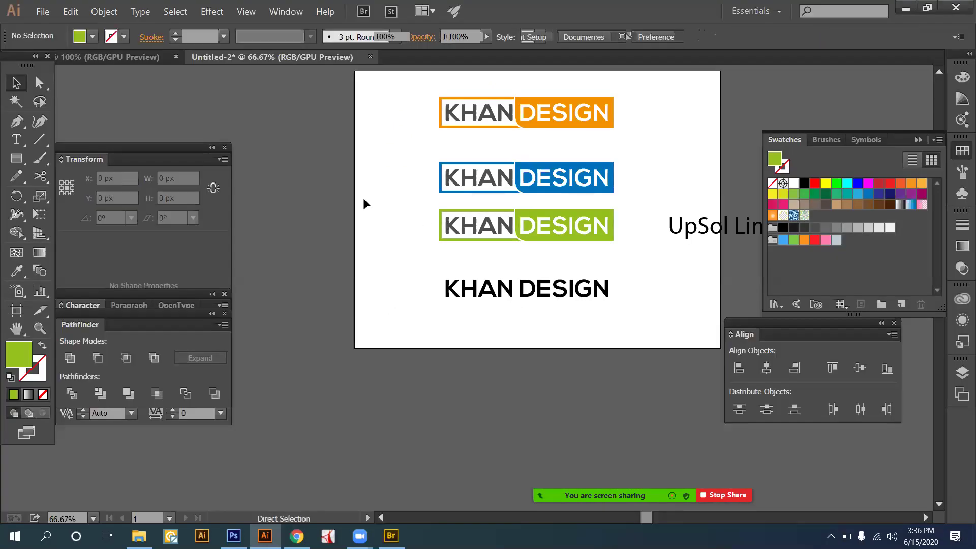
pyautogui.hotkey('ctrl', 'v')
pyautogui.moveTo(405, 264); pyautogui.dragTo(407, 200)
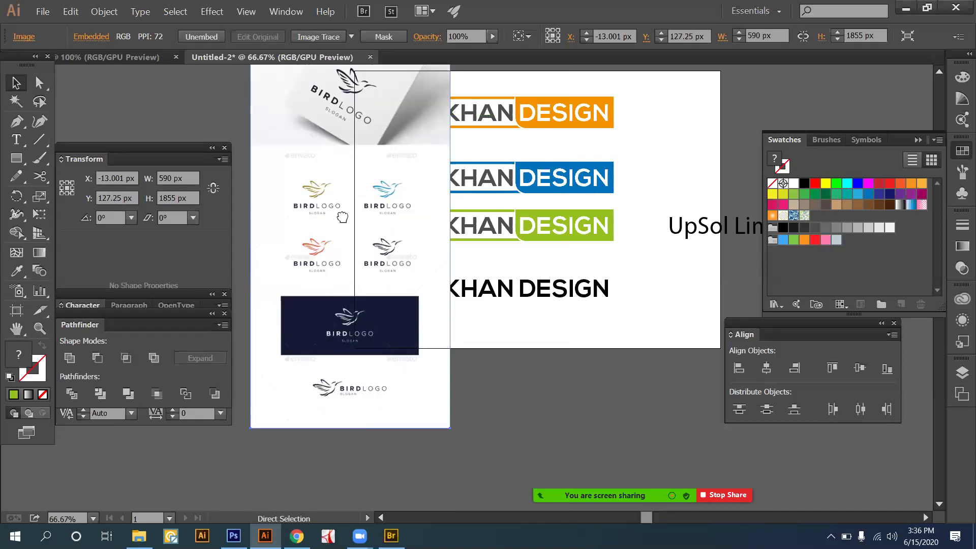
# Compare the pasted Bird Logo preview with the KHAN DESIGN versions and shift the image horizontally away from them.
pyautogui.hotkey('ctrl', '+')
pyautogui.hotkey('ctrl', '+')
pyautogui.hotkey('ctrl', '+')
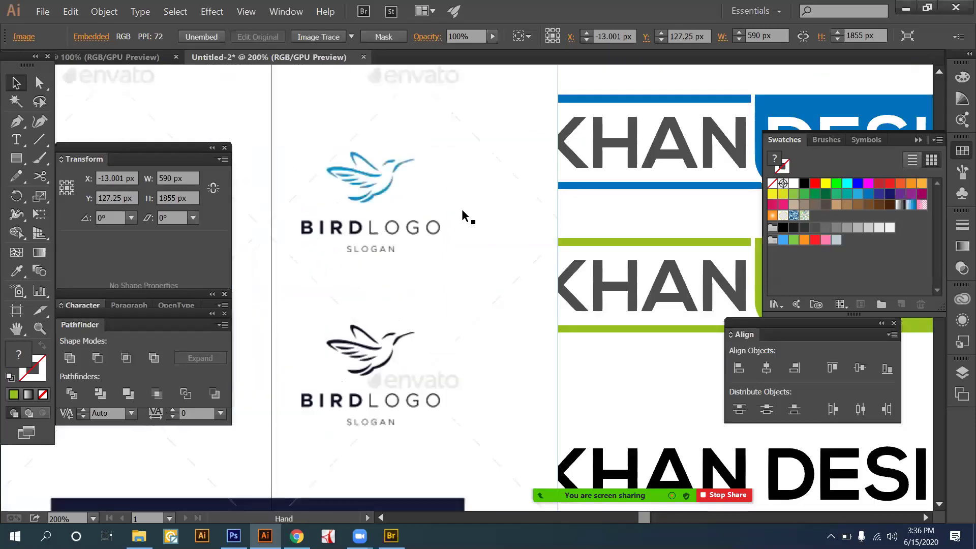
pyautogui.hscroll(5, 508, 211)
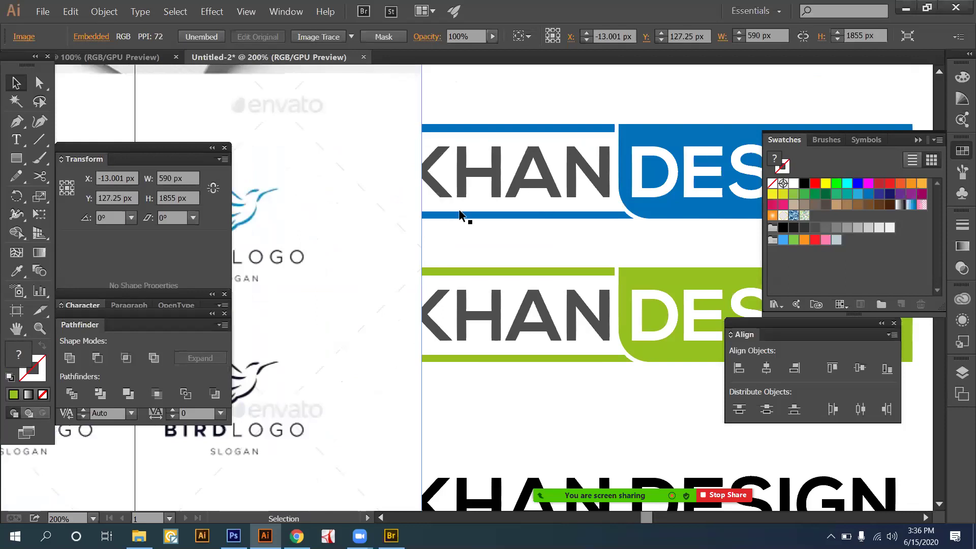
pyautogui.hotkey('ctrl', '-')
pyautogui.hotkey('ctrl', '-')
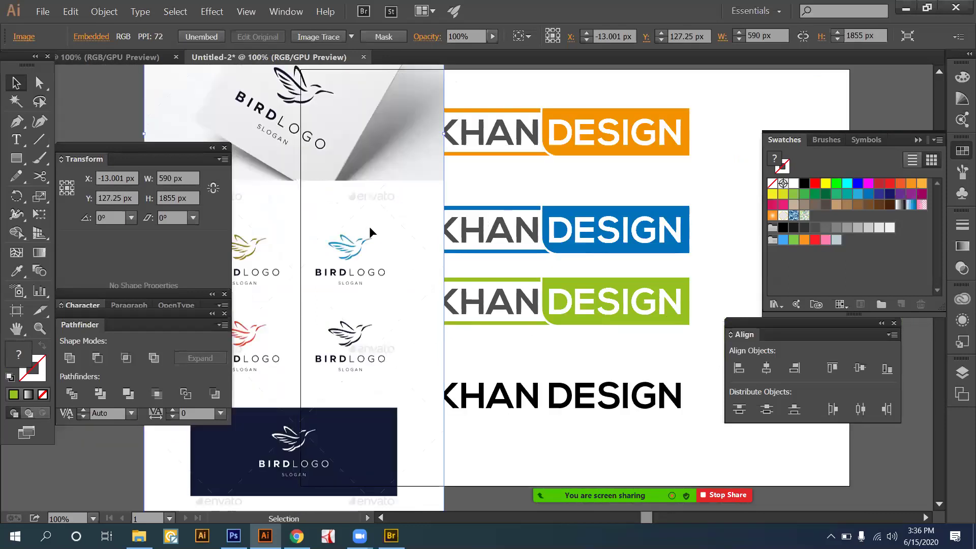
pyautogui.moveTo(371, 233); pyautogui.dragTo(369, 233)
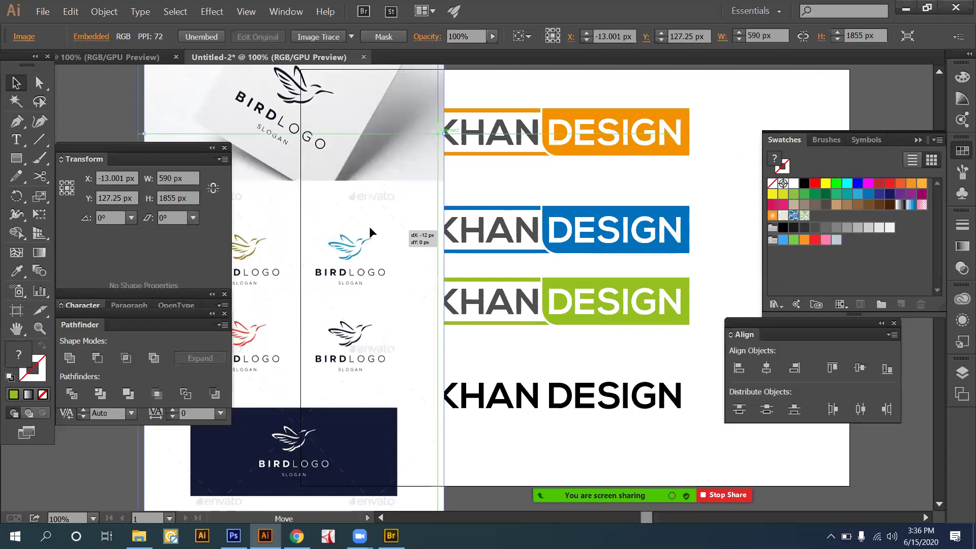
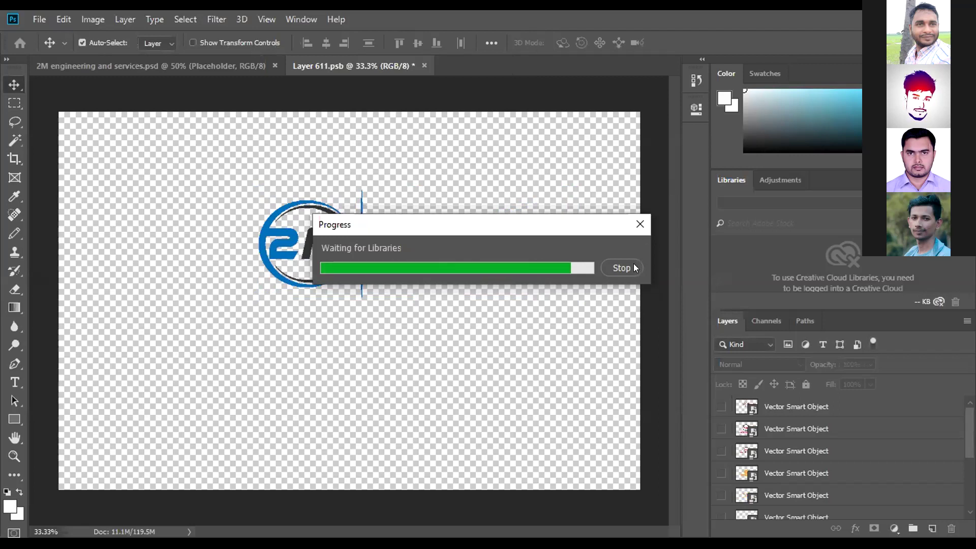
# In Photoshop, stop waiting for Libraries, then save and close the Layer 611.psb smart object containing the blue 2M Engineering logo.
pyautogui.click(634, 265)
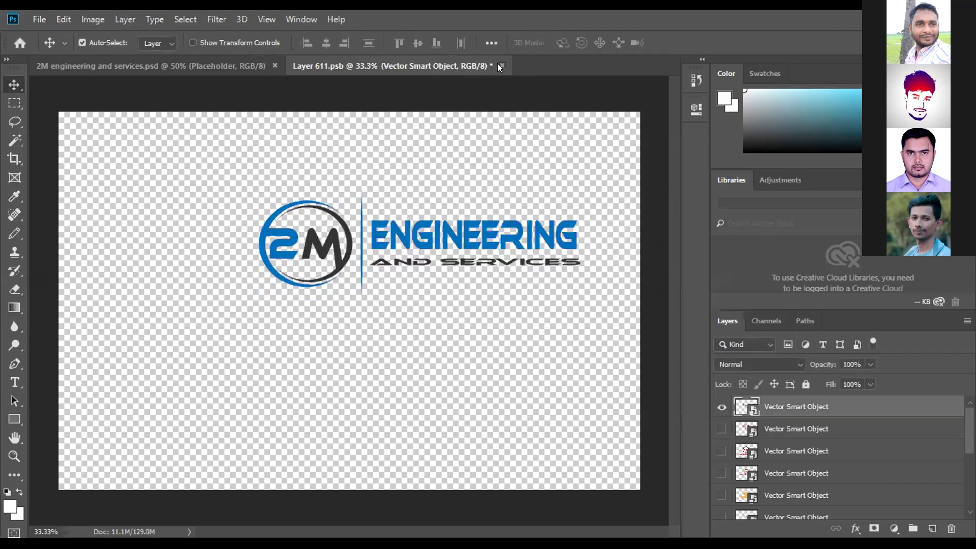
pyautogui.hotkey('ctrl', 'w')
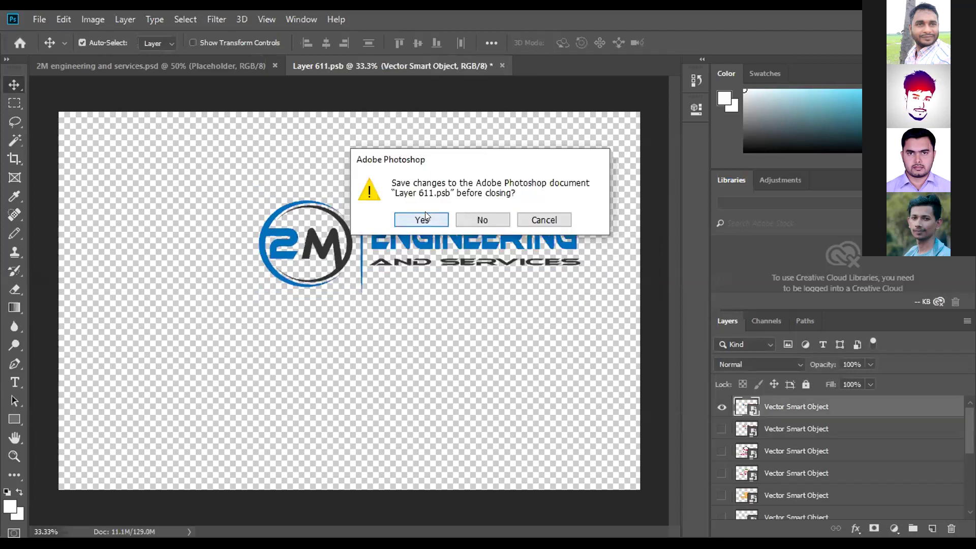
pyautogui.click(425, 216)
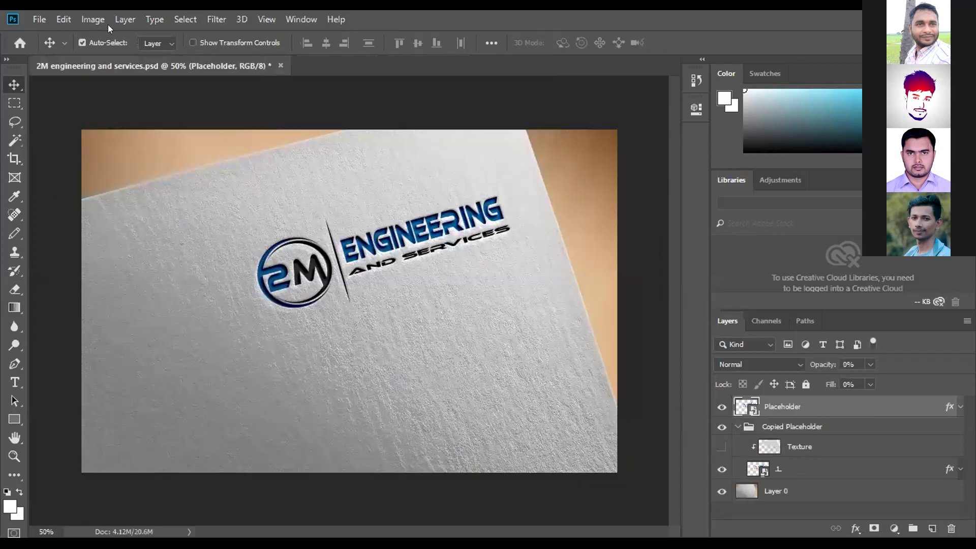
# Start a Save for Web export of the 2M engineering and services mockup.
pyautogui.click(40, 20)
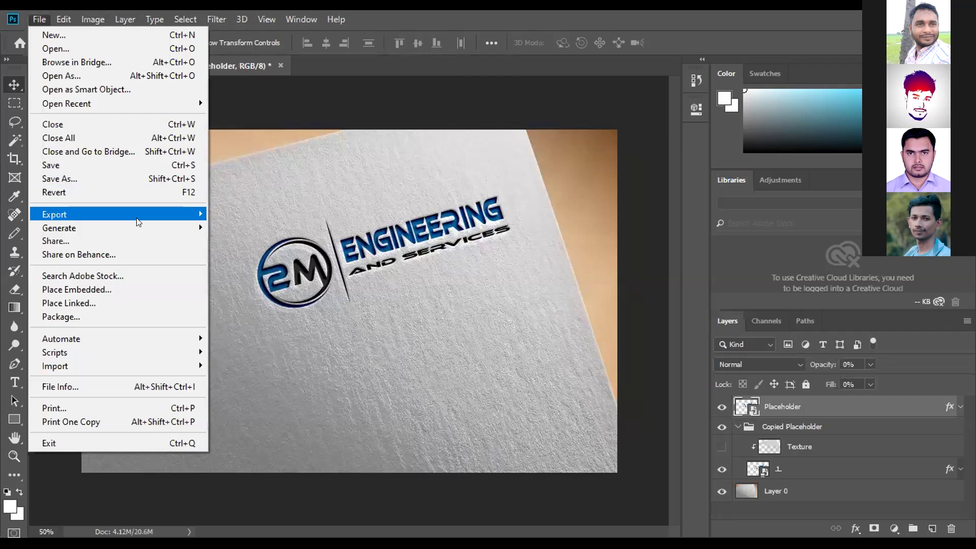
pyautogui.moveTo(139, 222)
pyautogui.click(301, 267)
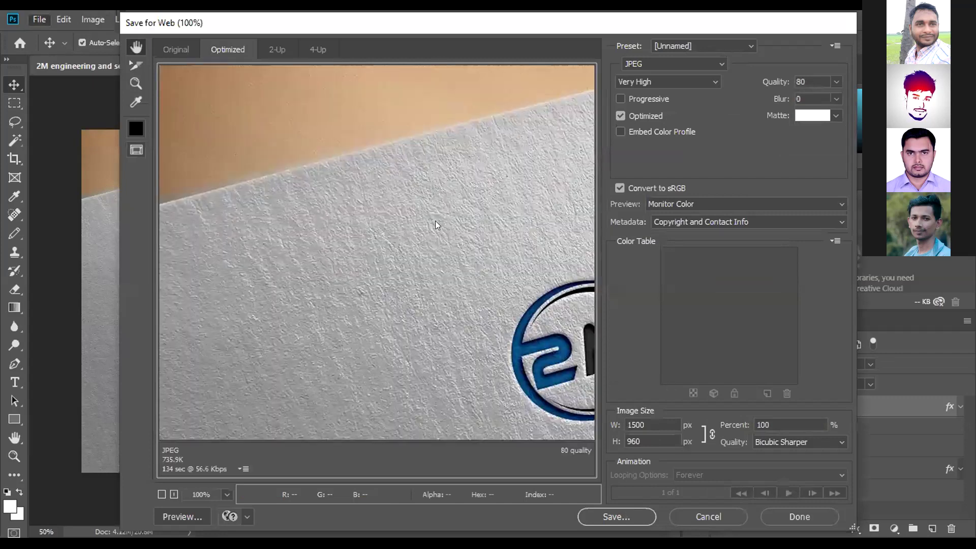
pyautogui.press('Return')
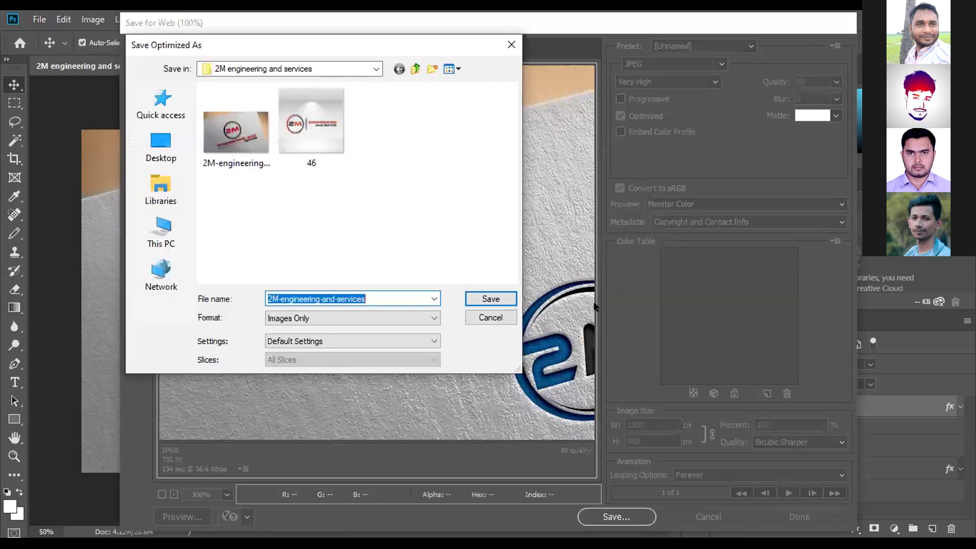
pyautogui.press('Return')
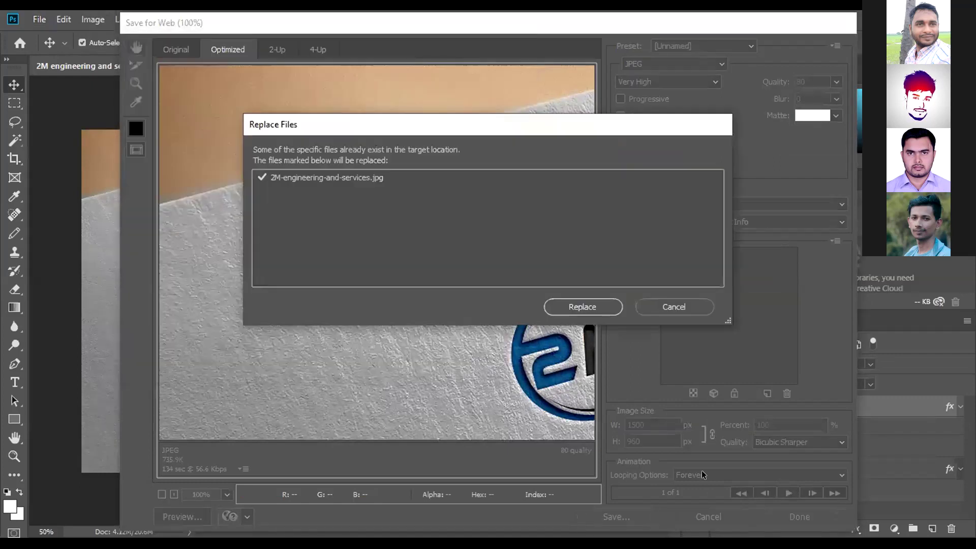
pyautogui.press('Escape')
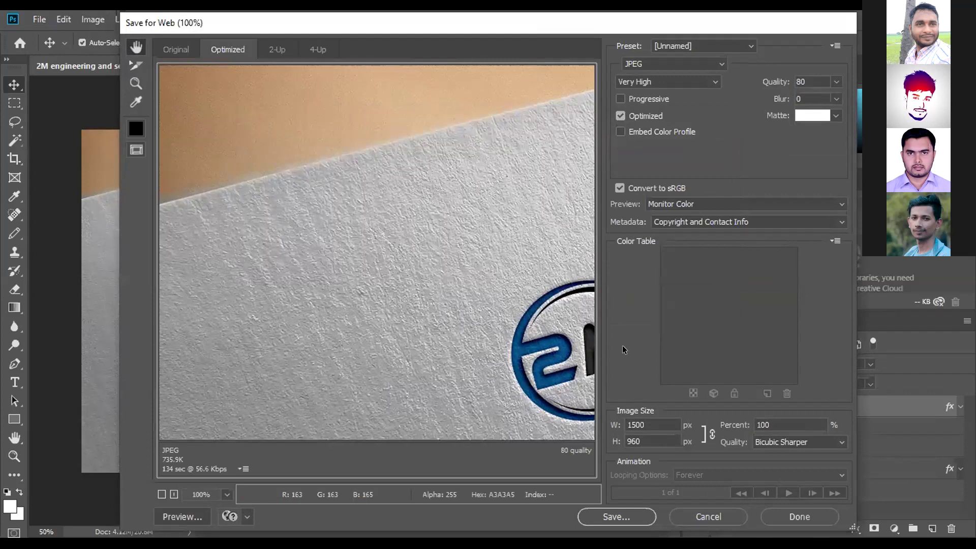
# Save the optimized mockup JPEG into the 2M engineering and services folder.
pyautogui.press('Return')
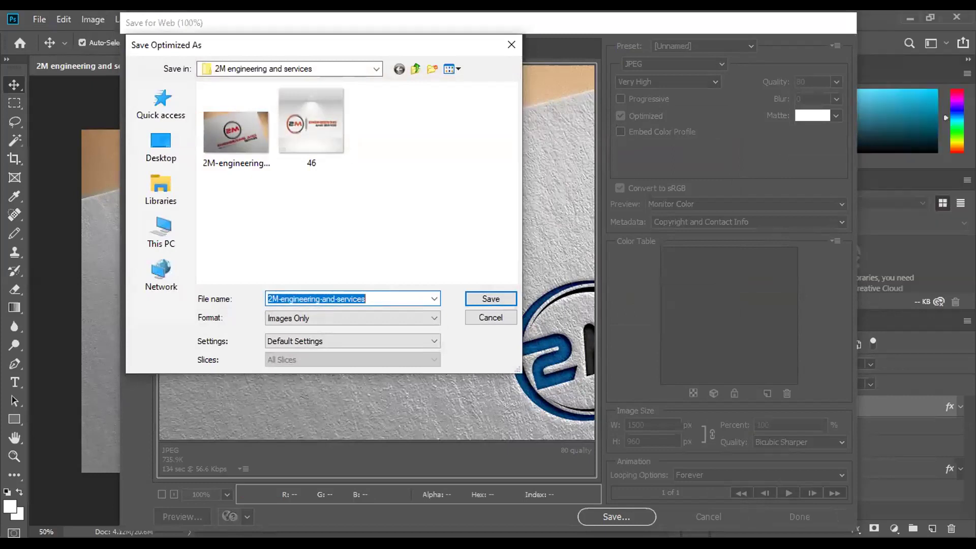
pyautogui.click(382, 295)
pyautogui.click(488, 295)
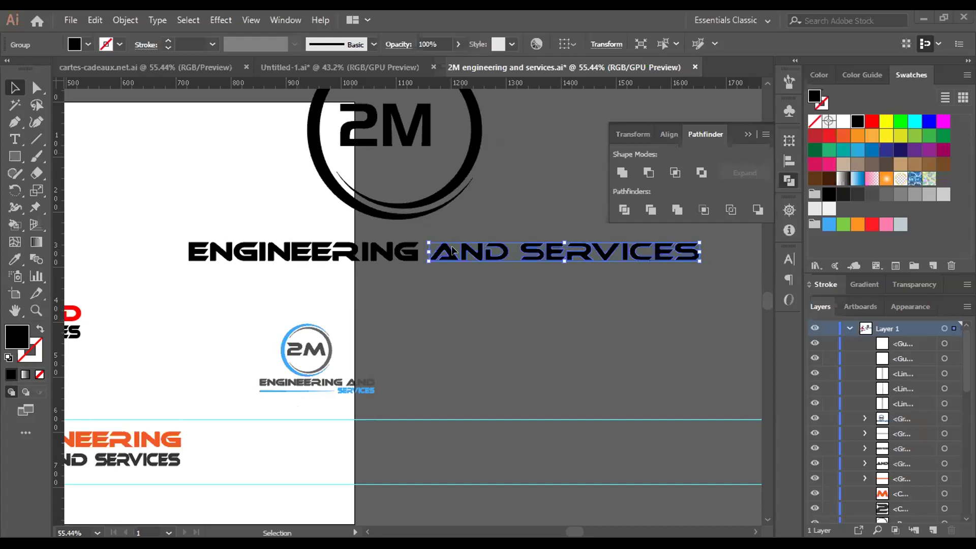
# Switch to Illustrator and create a new document from the recent Minimum 1024 x 768 px preset.
pyautogui.hotkey('ctrl', 'shift', 'o')
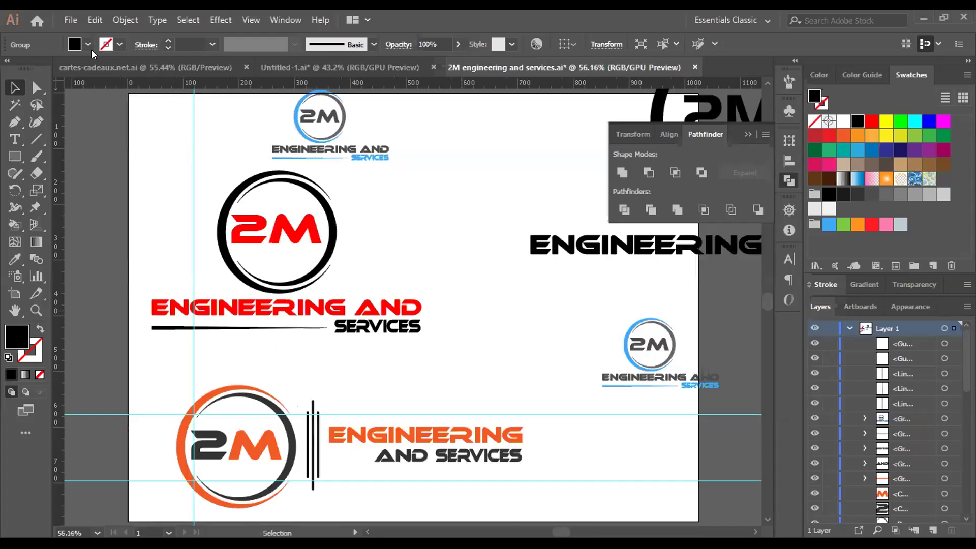
pyautogui.click(70, 19)
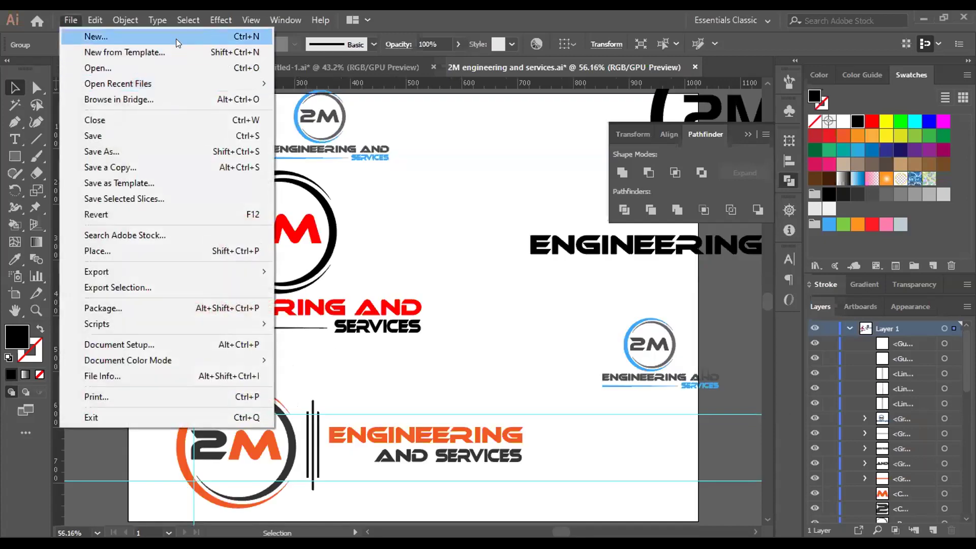
pyautogui.click(724, 106)
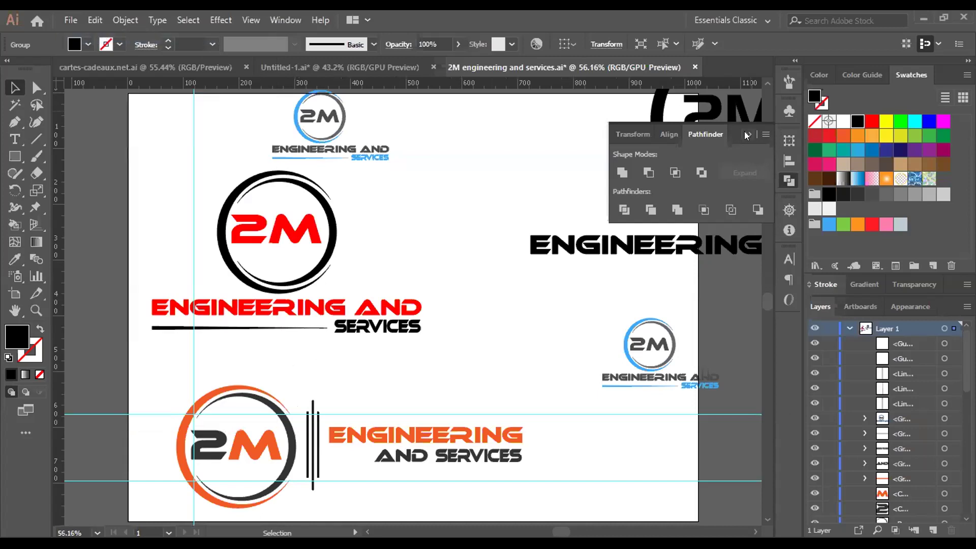
pyautogui.click(380, 347)
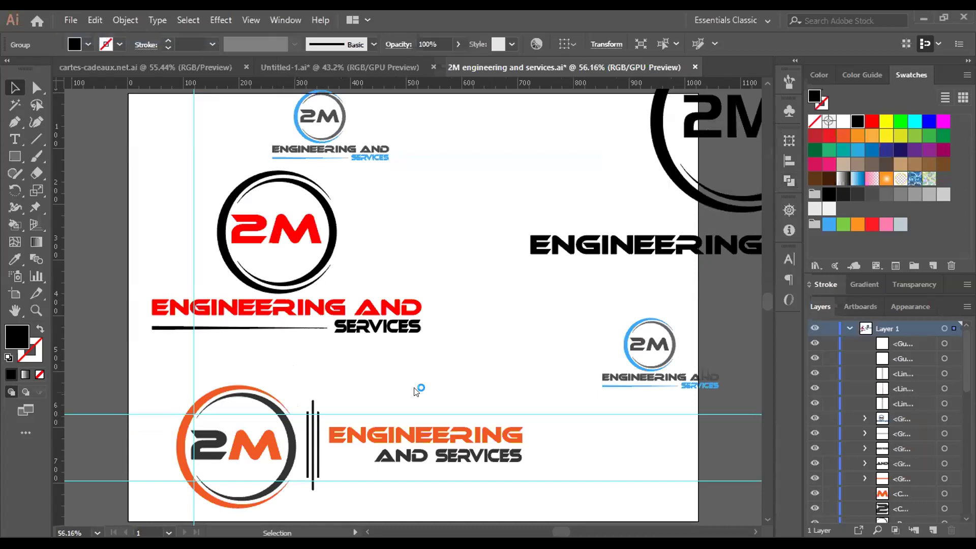
pyautogui.hotkey('ctrl', 'n')
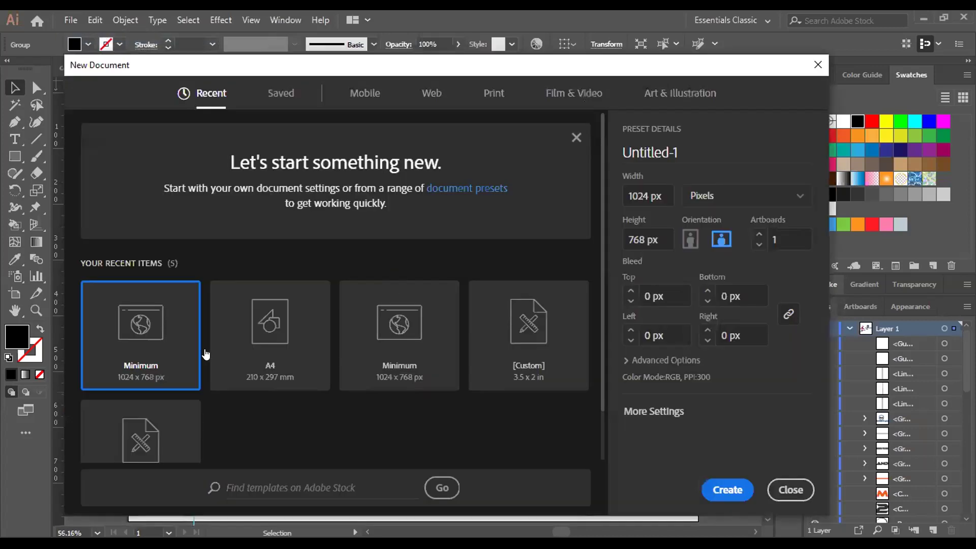
pyautogui.doubleClick(166, 331)
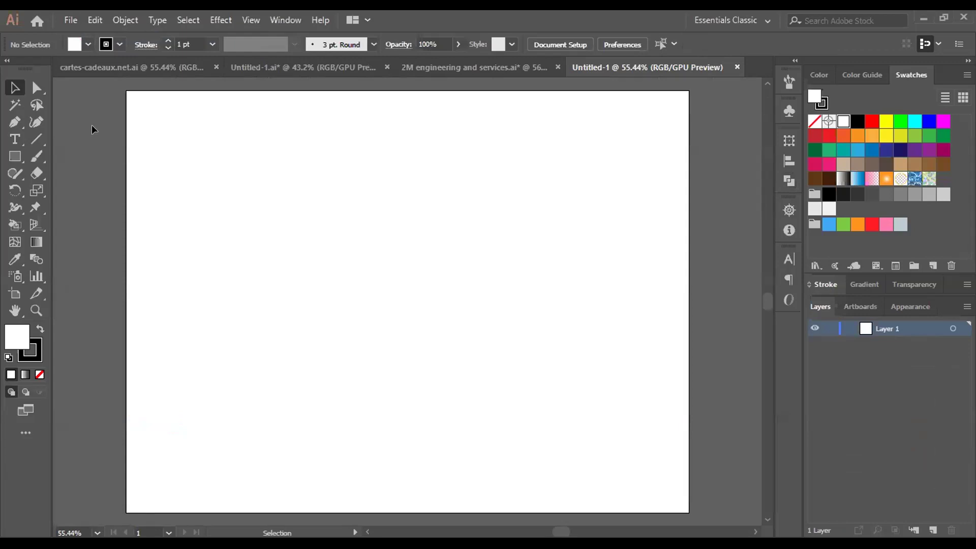
# Draw a large circle in the upper-left part of the new artboard with the Ellipse tool, consulting the 2M logo's ring for reference.
pyautogui.click(14, 156)
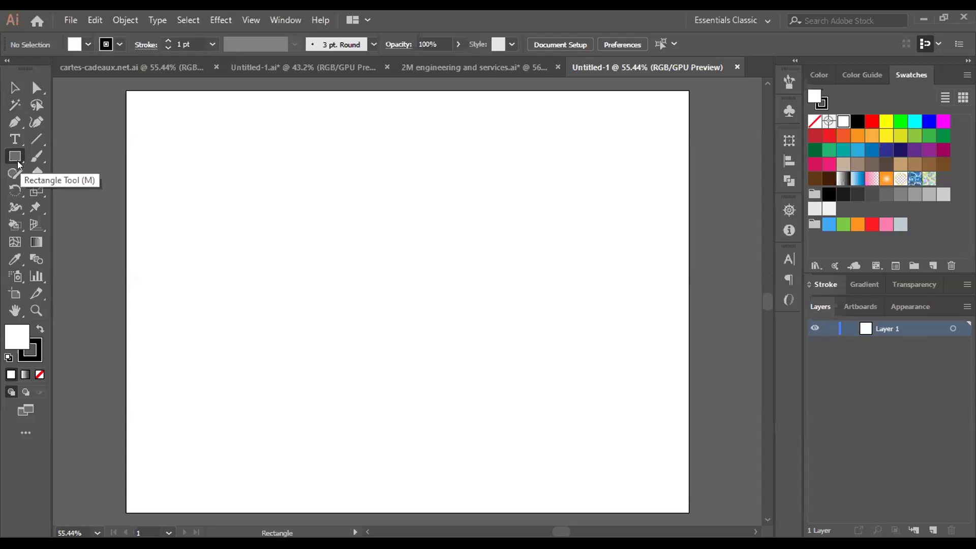
pyautogui.moveTo(18, 163); pyautogui.dragTo(74, 191)
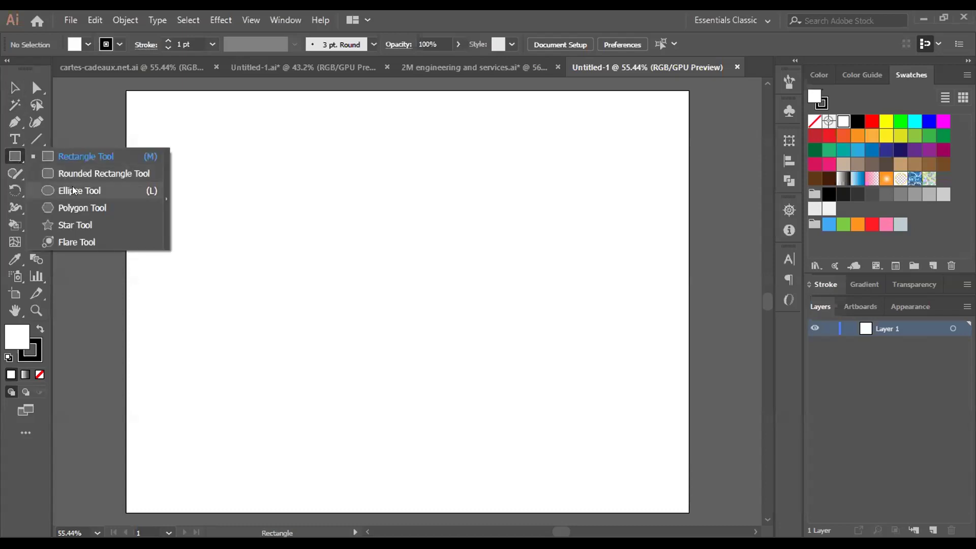
pyautogui.click(74, 190)
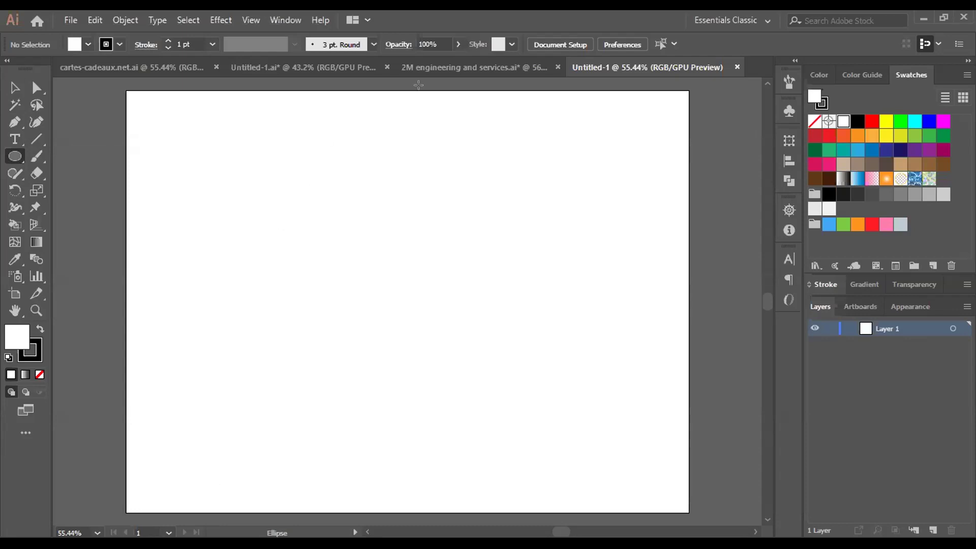
pyautogui.click(475, 69)
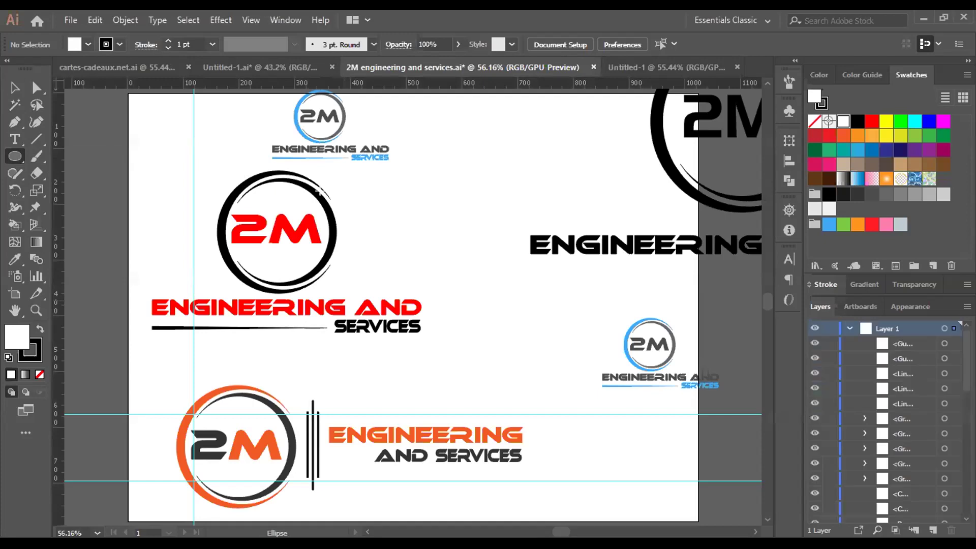
pyautogui.keyDown('ctrl'); pyautogui.click(262, 176); pyautogui.keyUp('ctrl')
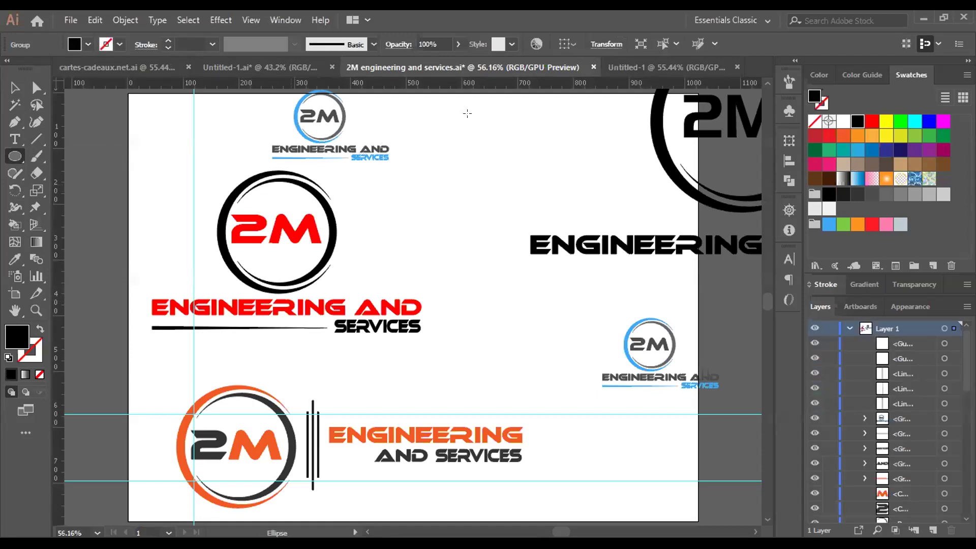
pyautogui.click(633, 65)
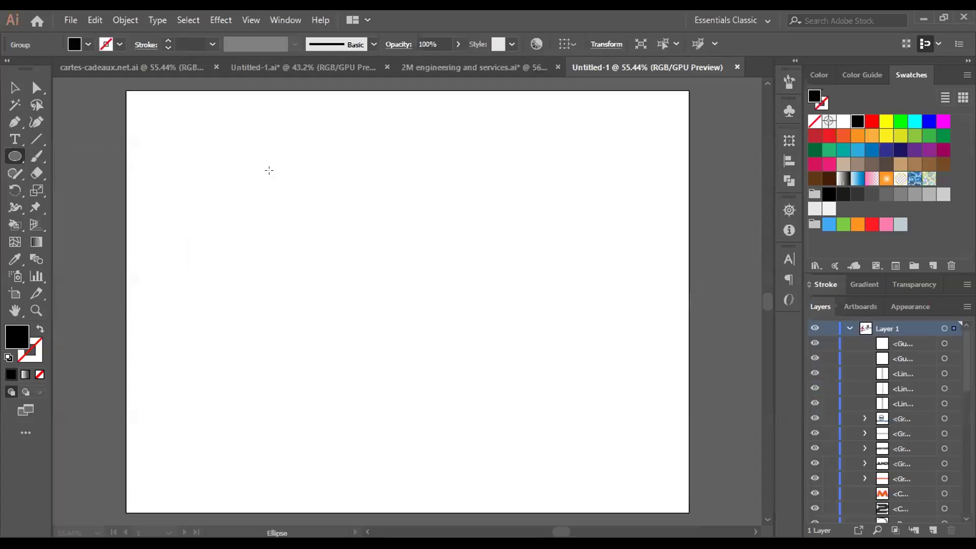
pyautogui.moveTo(359, 318); pyautogui.dragTo(362, 319)
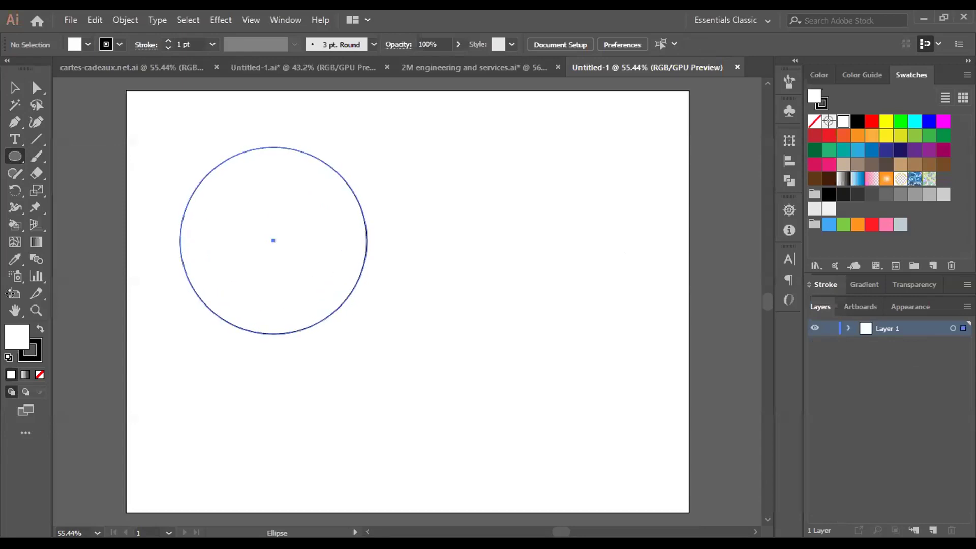
# Fill the circle with solid black and remove its stroke.
pyautogui.click(40, 328)
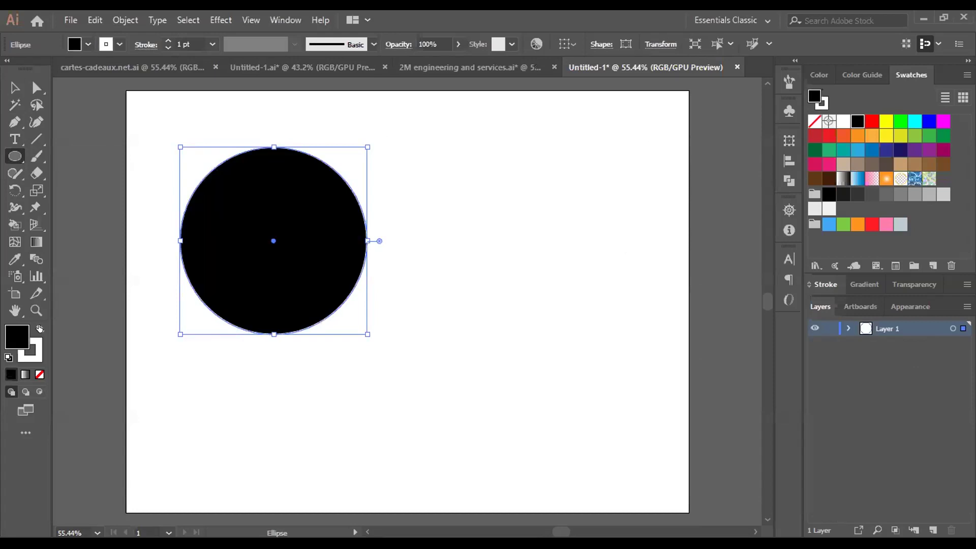
pyautogui.click(36, 352)
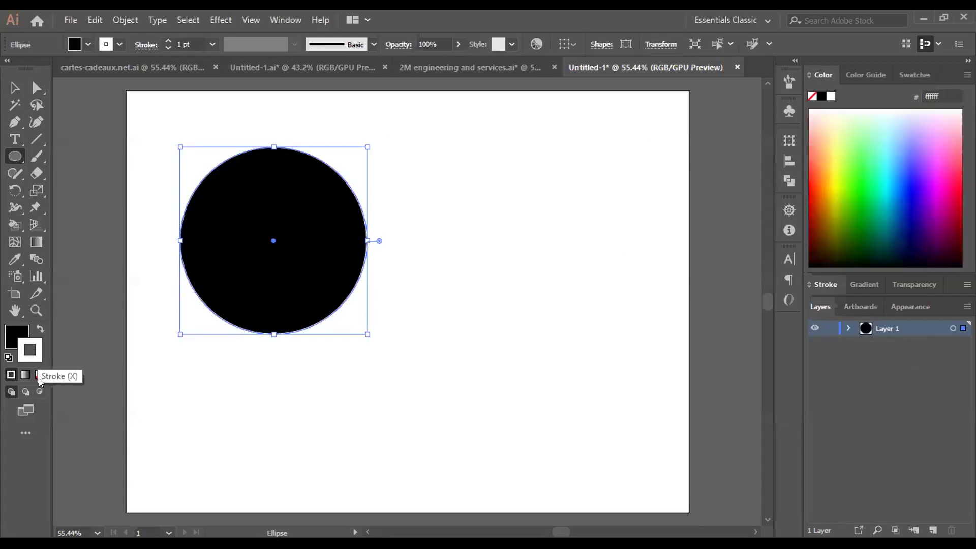
pyautogui.click(40, 374)
pyautogui.click(20, 330)
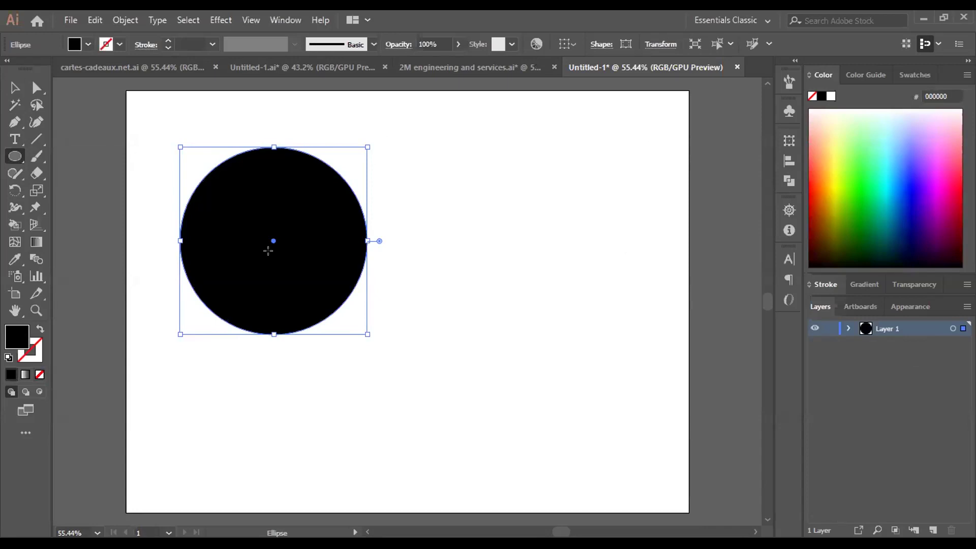
pyautogui.click(575, 302)
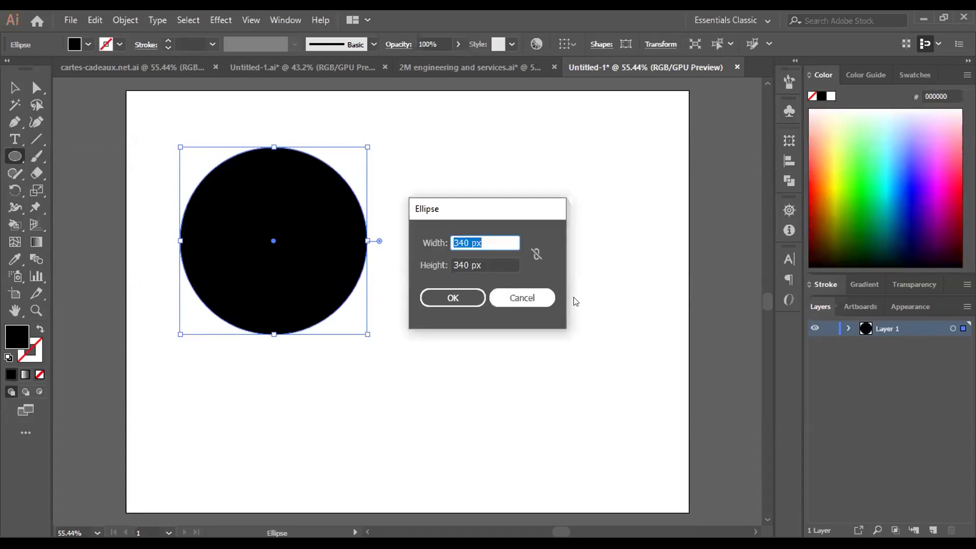
pyautogui.click(522, 298)
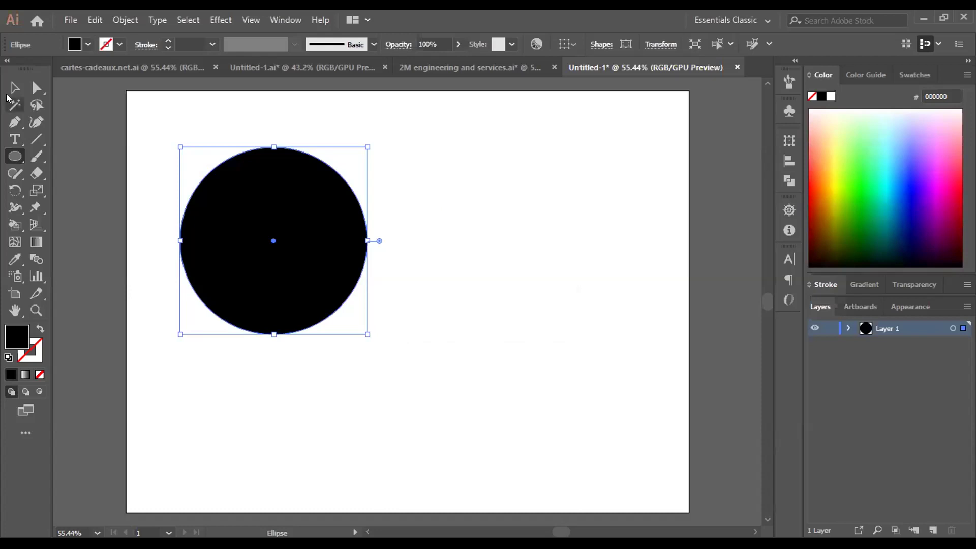
# Move the black circle down and to the right, near the middle of the artboard, and keep it selected.
pyautogui.click(15, 88)
pyautogui.moveTo(361, 267); pyautogui.dragTo(469, 316)
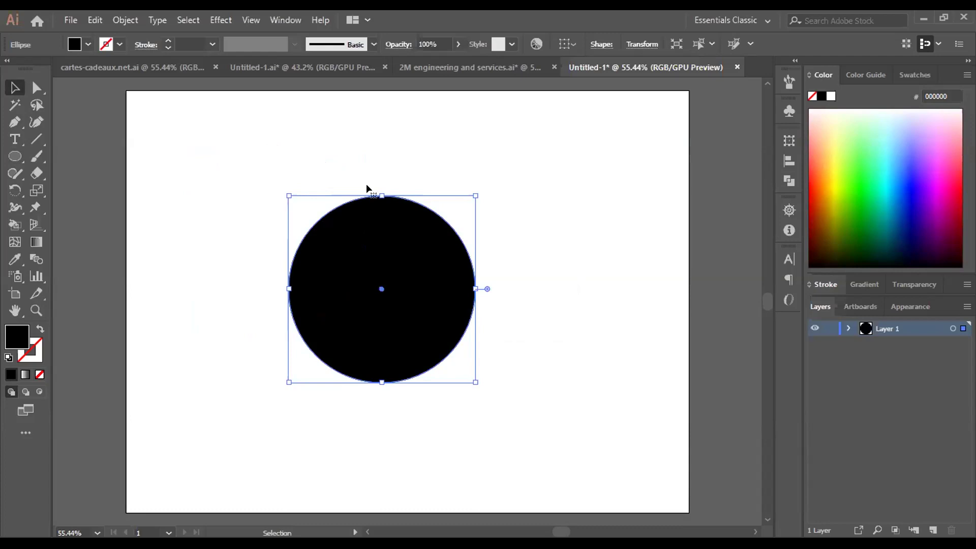
pyautogui.hotkey('ctrl', 'shift', 'a')
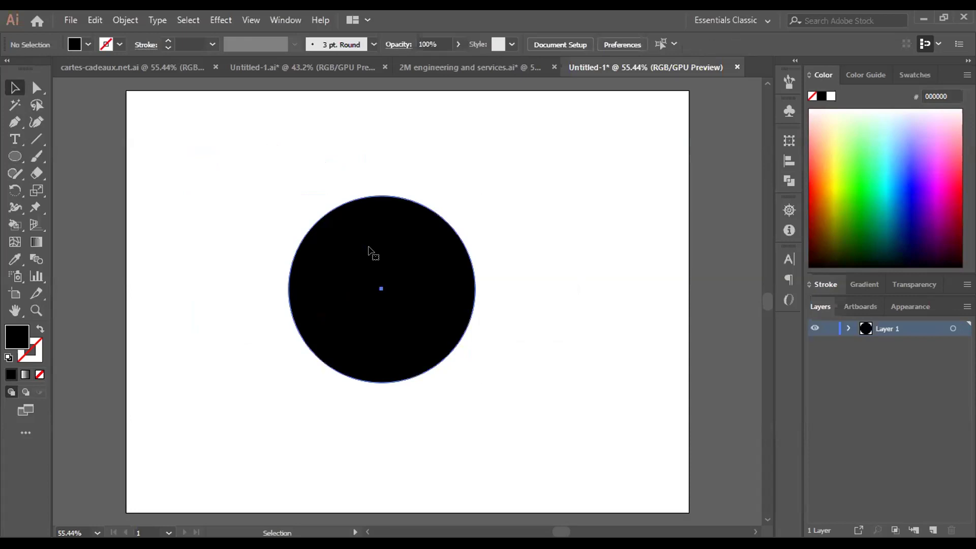
pyautogui.click(370, 252)
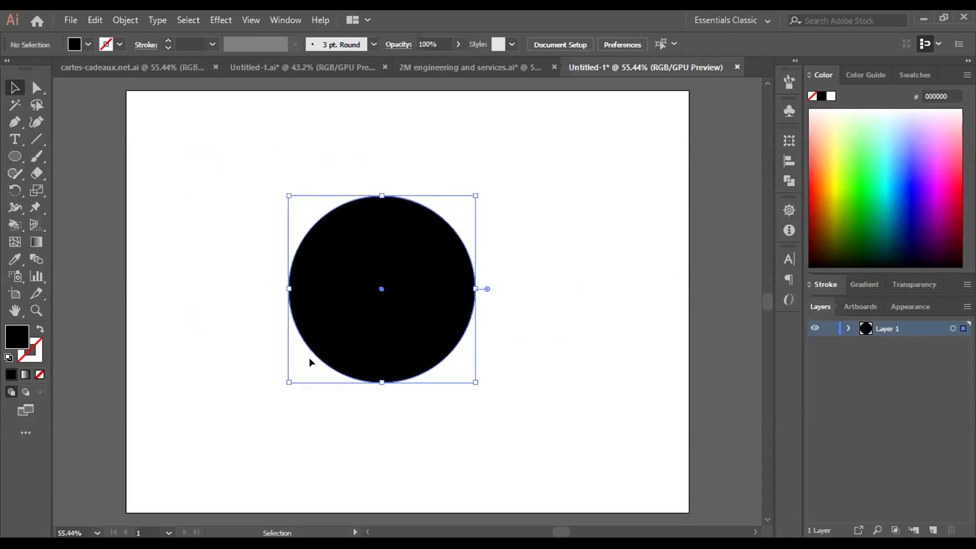
# Draw a vertical line through the circle's centre, extending past both edges, and give it a 0.75 pt red stroke.
pyautogui.click(32, 142)
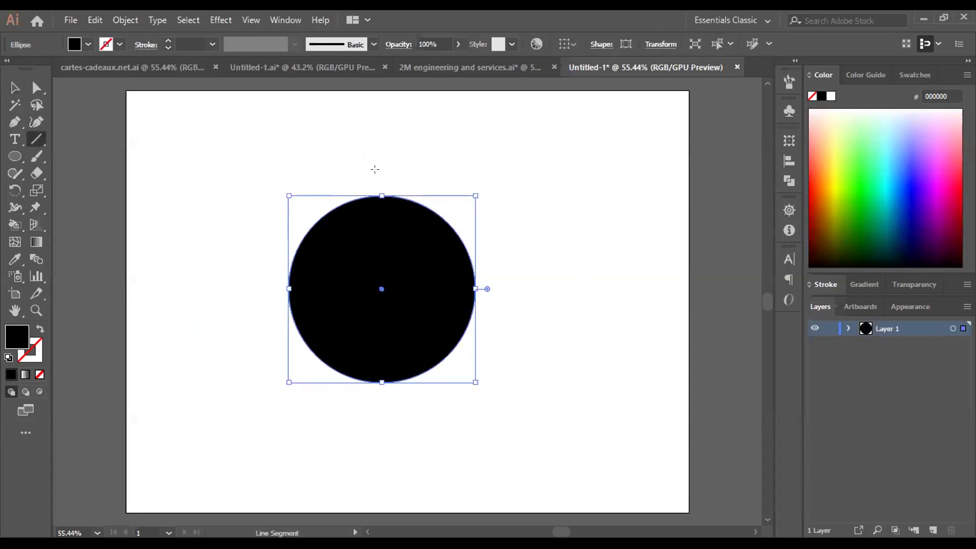
pyautogui.moveTo(381, 173); pyautogui.dragTo(381, 423)
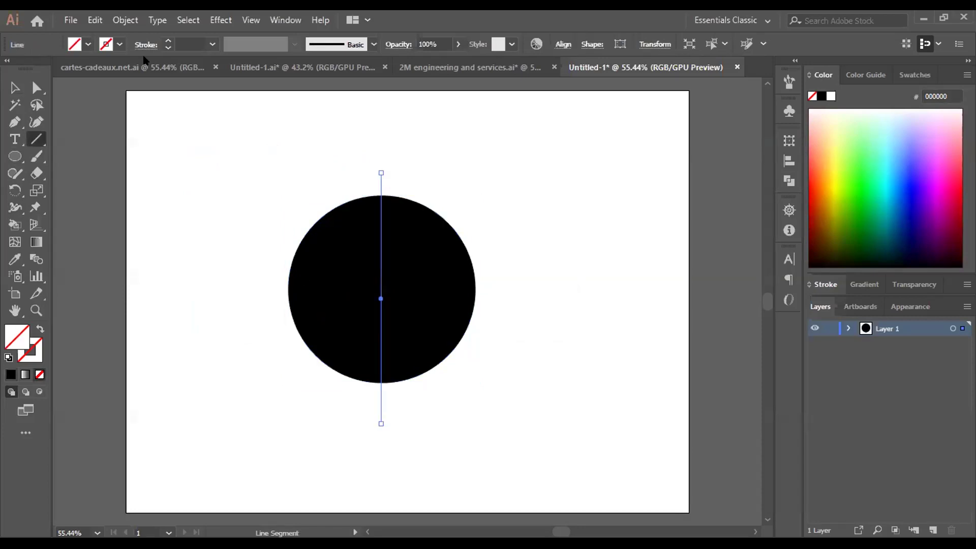
pyautogui.click(167, 40)
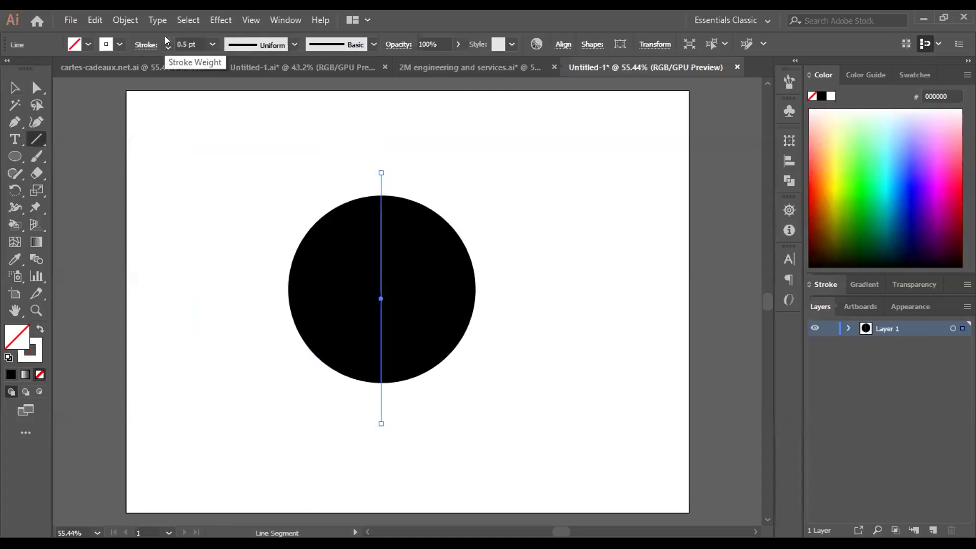
pyautogui.click(168, 41)
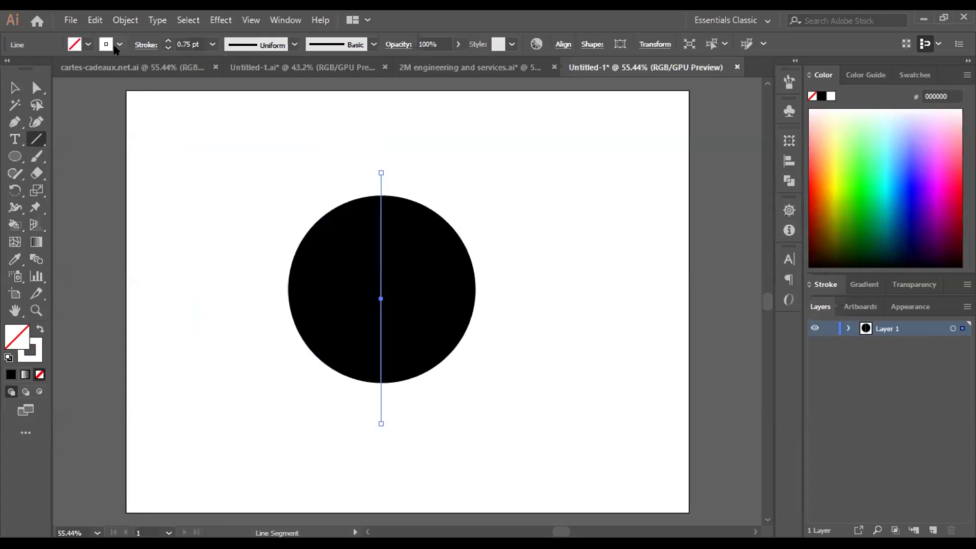
pyautogui.click(119, 44)
pyautogui.click(49, 68)
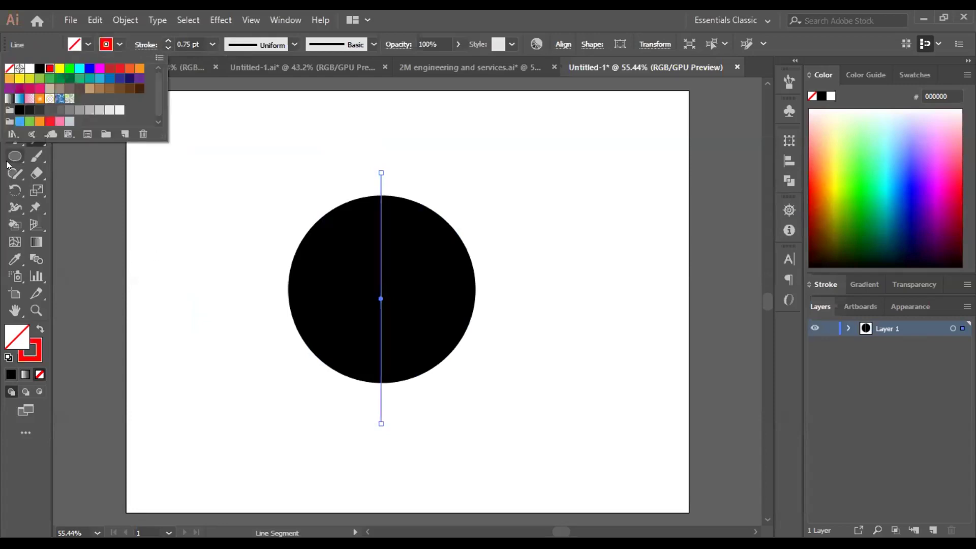
pyautogui.click(61, 166)
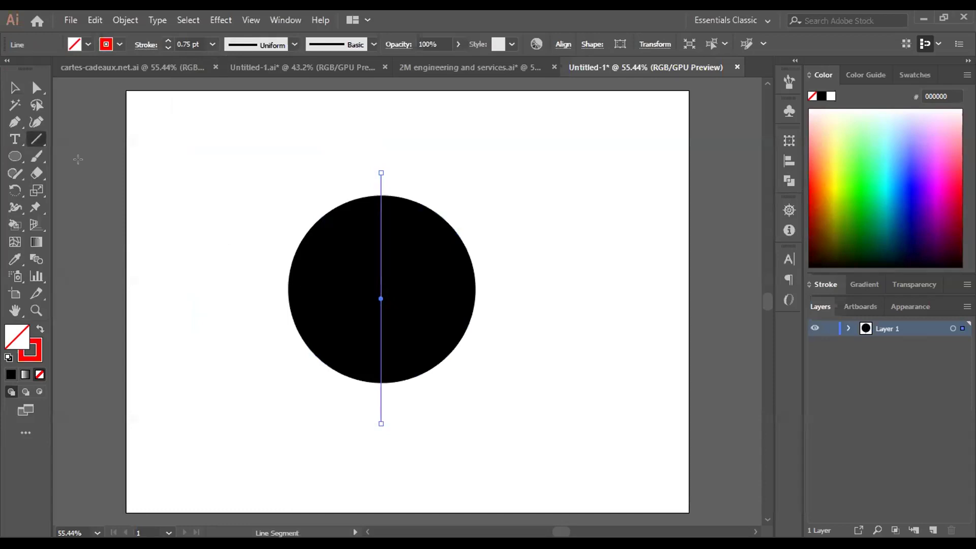
# Draw a horizontal line through the circle's centre, extending past both sides, and give it a 0.5 pt red stroke.
pyautogui.click(16, 88)
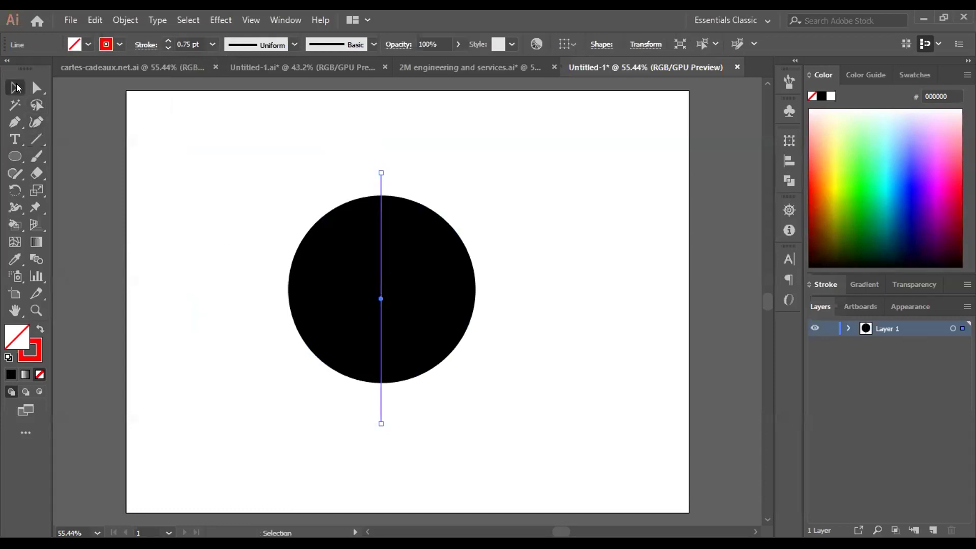
pyautogui.click(349, 297)
pyautogui.click(36, 138)
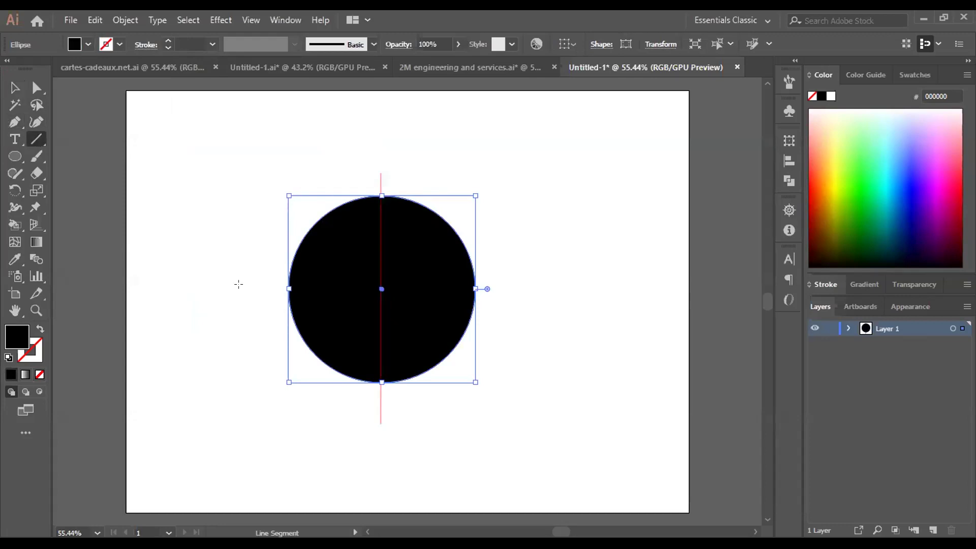
pyautogui.moveTo(244, 289); pyautogui.dragTo(559, 281)
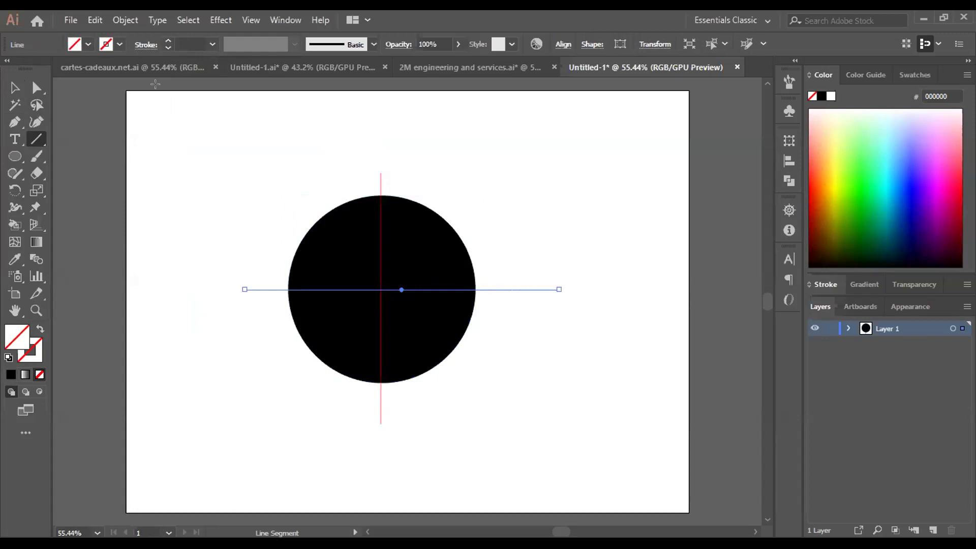
pyautogui.click(167, 39)
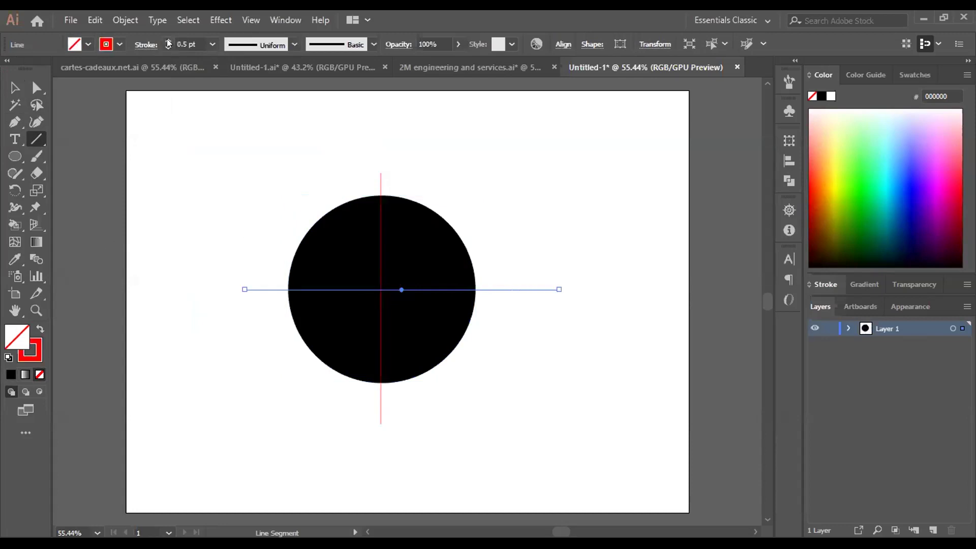
# Select the vertical and horizontal red lines together, without the circle, and bring up the Path commands for them.
pyautogui.click(15, 88)
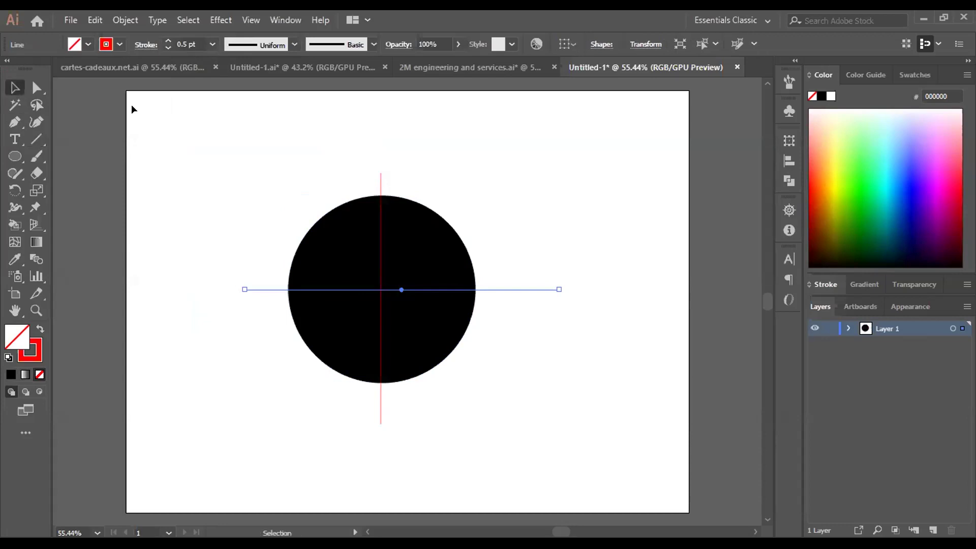
pyautogui.keyDown('shift'); pyautogui.click(381, 256); pyautogui.keyUp('shift')
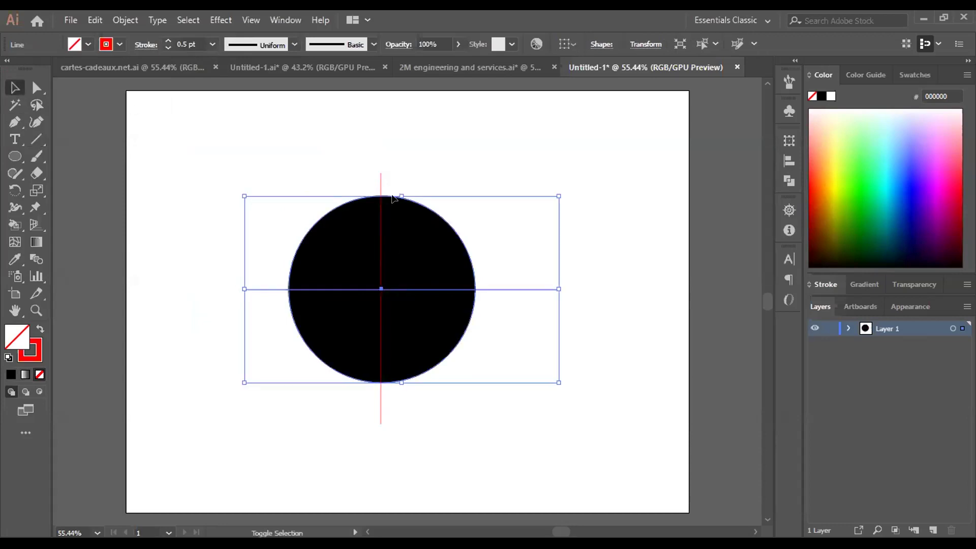
pyautogui.click(292, 134)
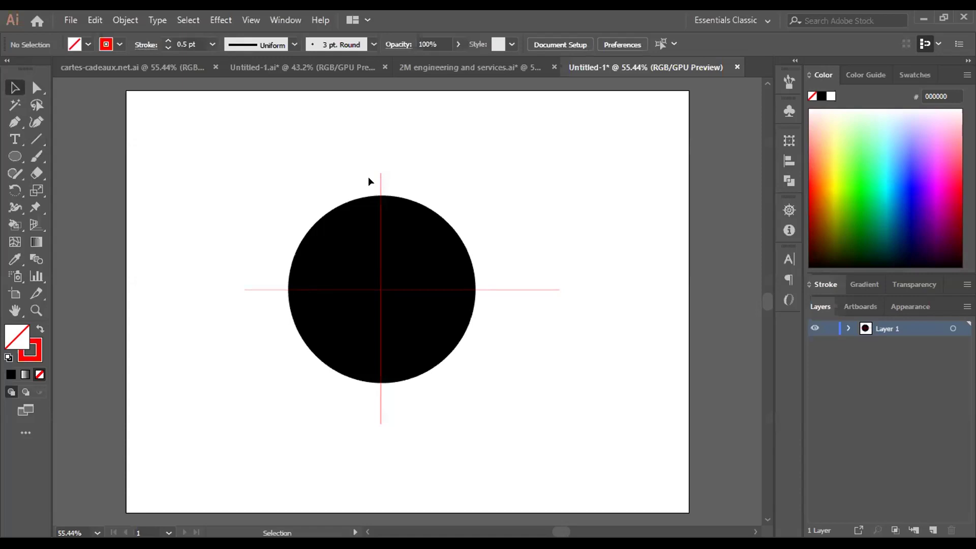
pyautogui.moveTo(395, 185); pyautogui.dragTo(396, 185)
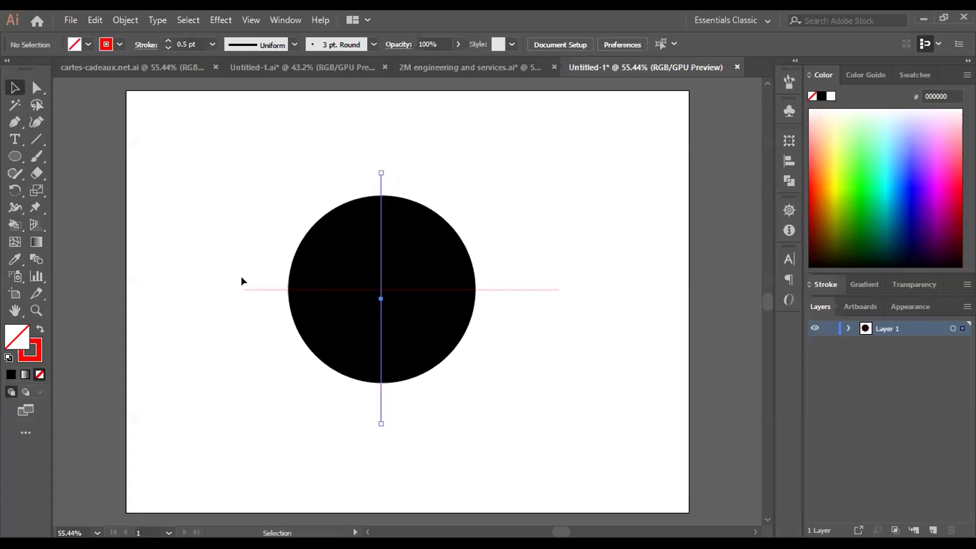
pyautogui.keyDown('shift'); pyautogui.click(256, 298); pyautogui.keyUp('shift')
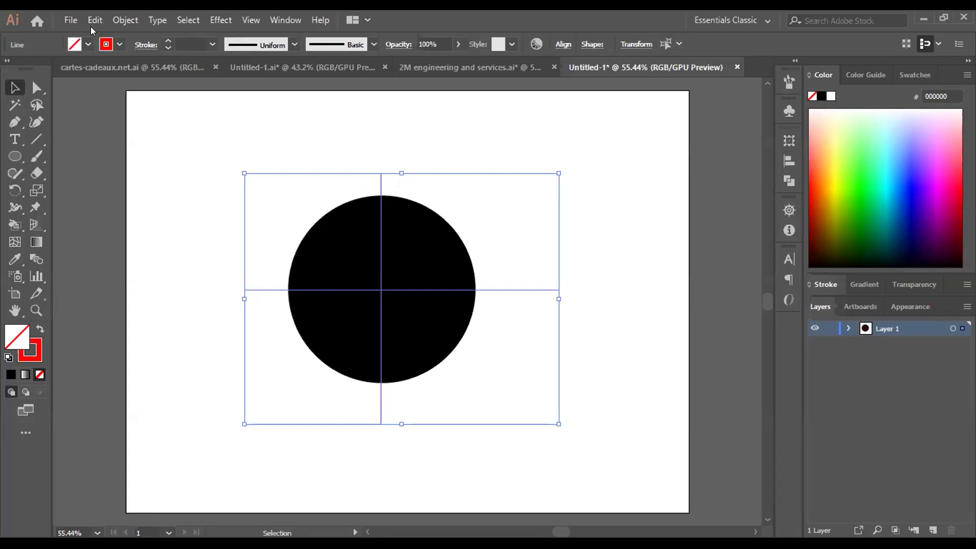
pyautogui.click(115, 21)
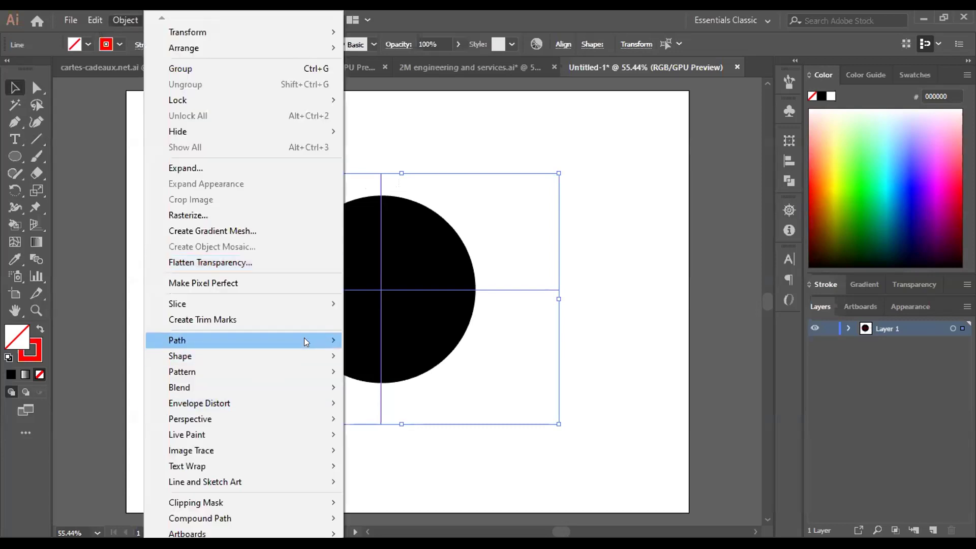
# Try to split the black circle along the two crossing lines with Divide Objects Below.
pyautogui.moveTo(304, 341)
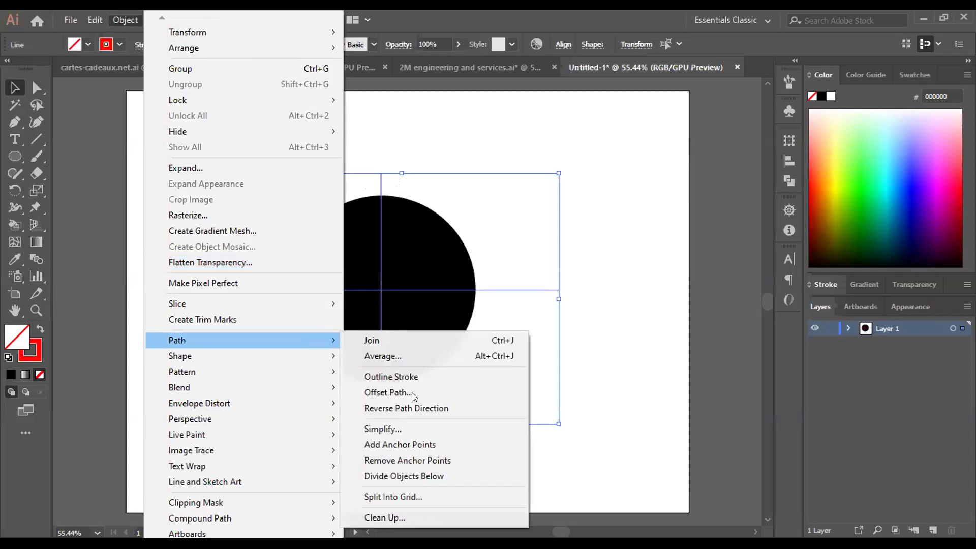
pyautogui.click(412, 477)
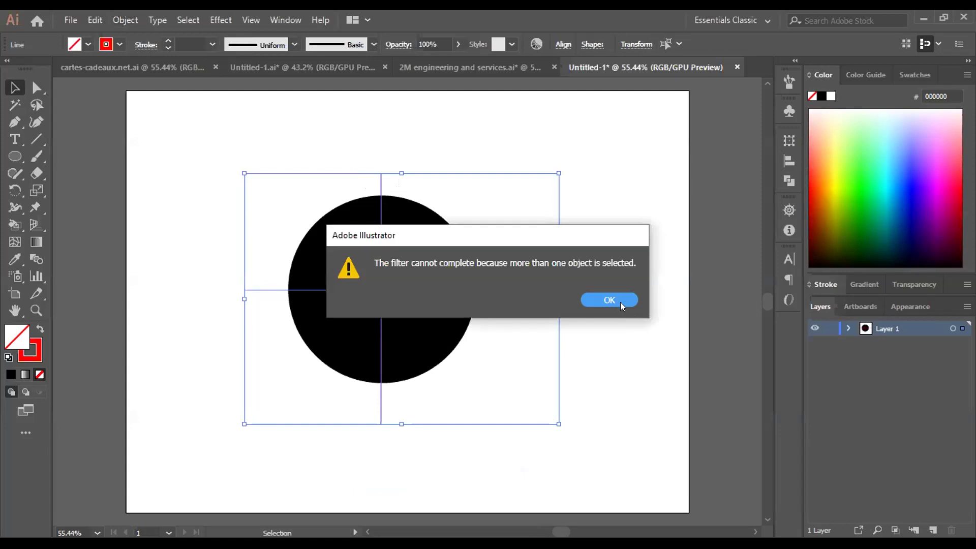
pyautogui.click(609, 299)
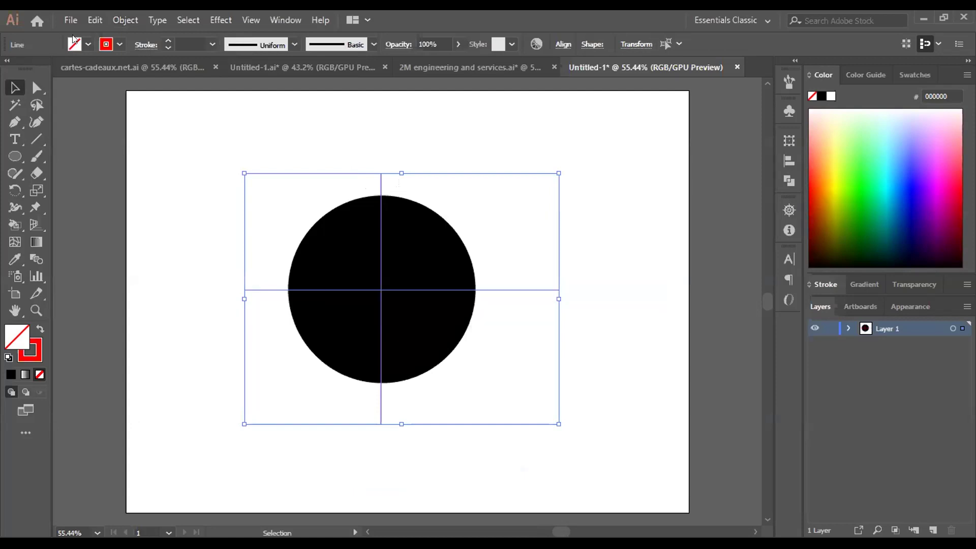
pyautogui.click(149, 211)
pyautogui.moveTo(155, 198); pyautogui.dragTo(519, 387)
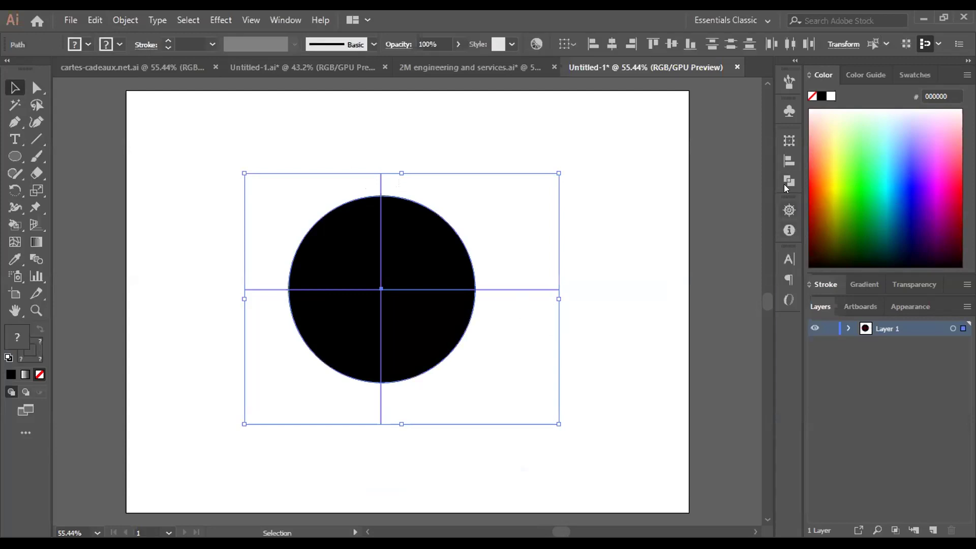
pyautogui.click(597, 196)
# Select the vertical and horizontal lines crossing the circle and expand their fill and stroke.
pyautogui.moveTo(350, 147); pyautogui.dragTo(395, 184)
pyautogui.moveTo(257, 260); pyautogui.dragTo(267, 334)
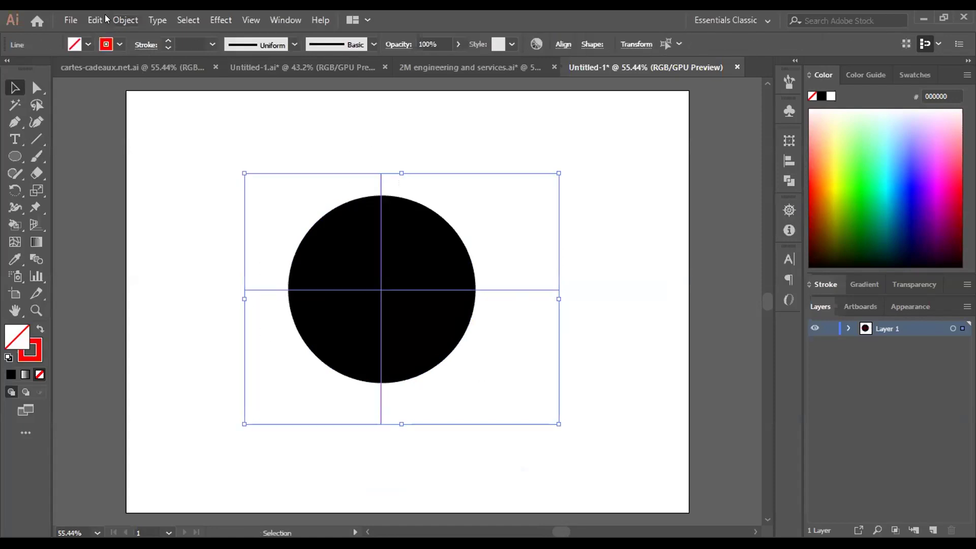
pyautogui.click(122, 19)
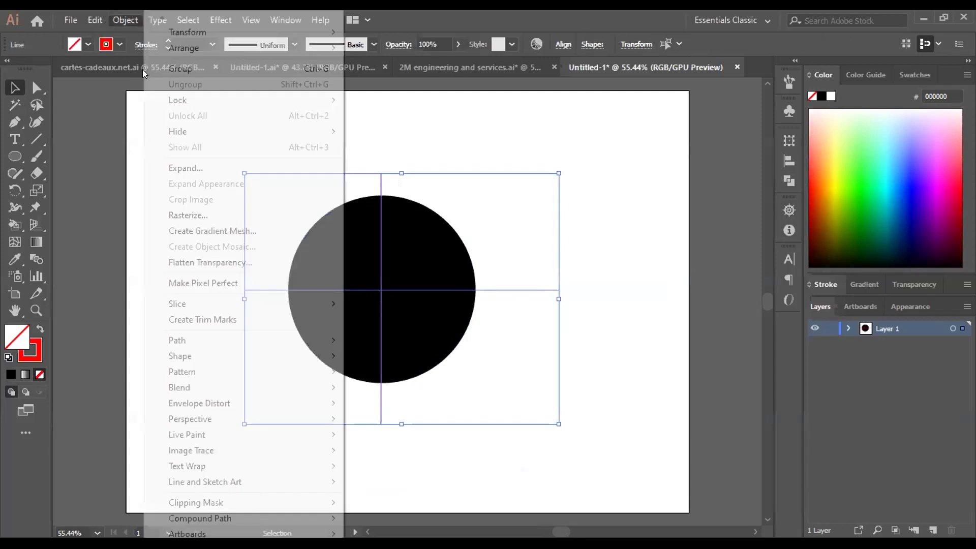
pyautogui.click(206, 167)
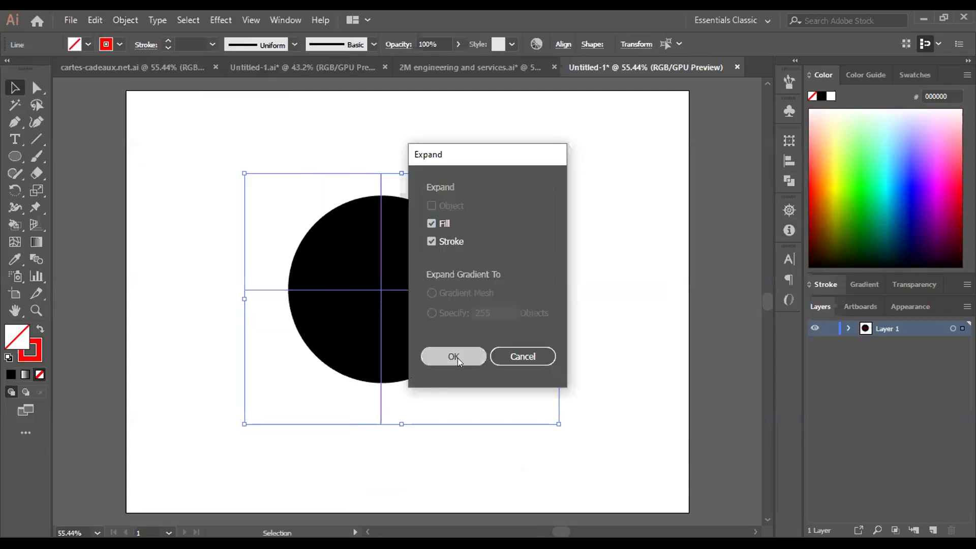
pyautogui.click(457, 358)
pyautogui.click(164, 233)
pyautogui.click(493, 346)
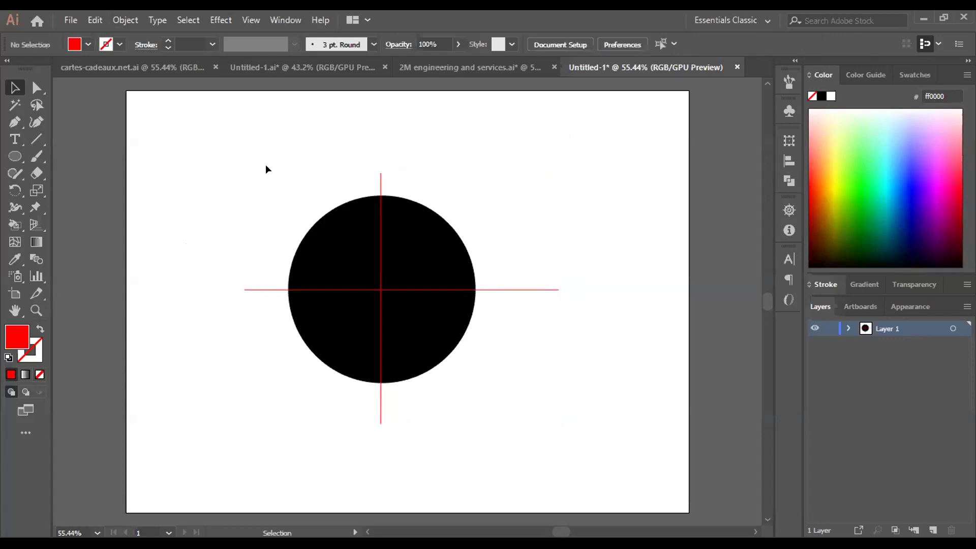
# Divide the black circle along the two expanded crossing lines using the Pathfinder Divide operation.
pyautogui.moveTo(264, 166); pyautogui.dragTo(392, 295)
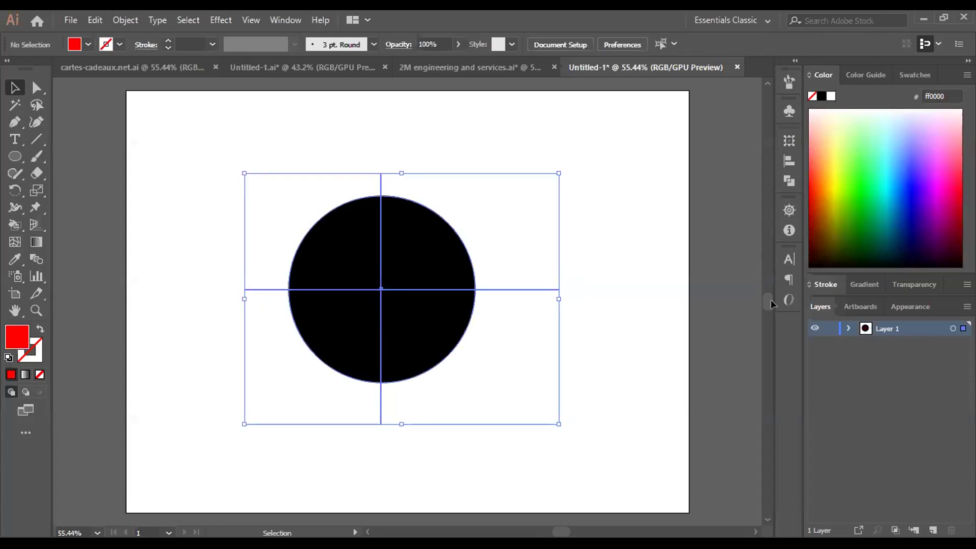
pyautogui.click(789, 180)
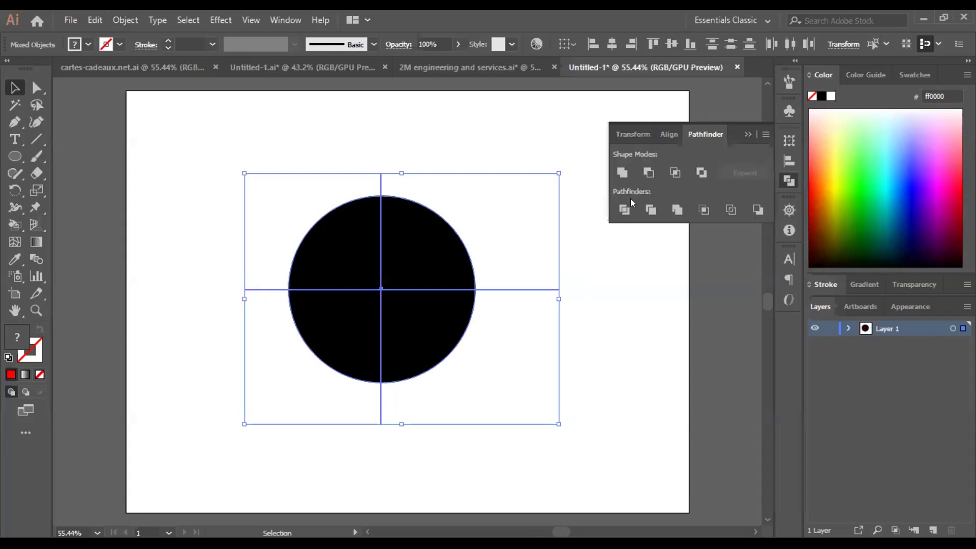
pyautogui.click(623, 209)
pyautogui.click(748, 132)
pyautogui.click(362, 124)
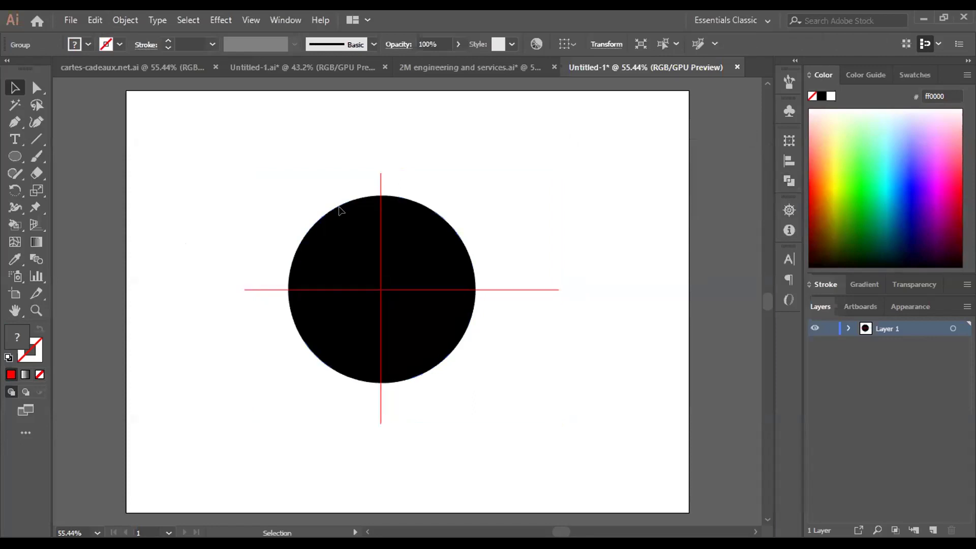
# Ungroup the divided circle and line pieces.
pyautogui.moveTo(283, 120); pyautogui.dragTo(443, 344)
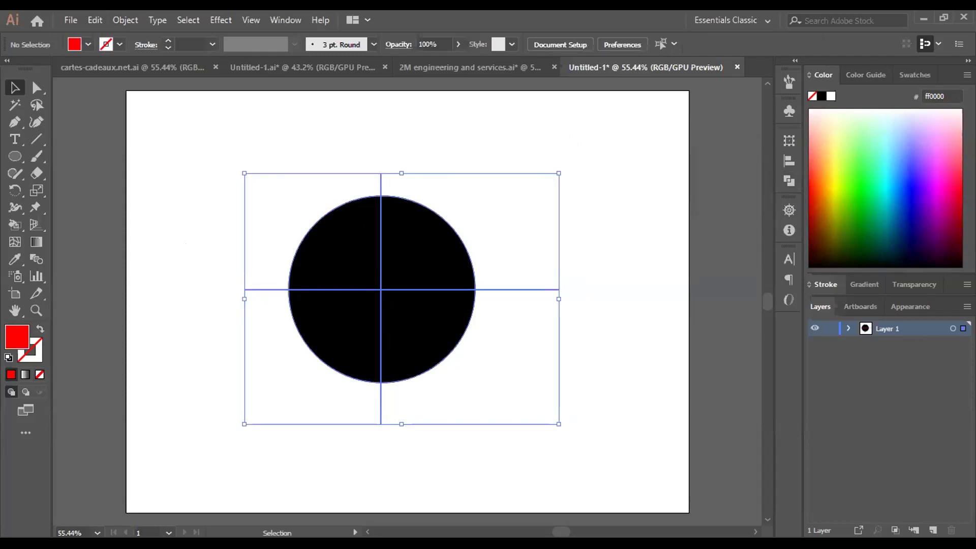
pyautogui.rightClick(449, 228)
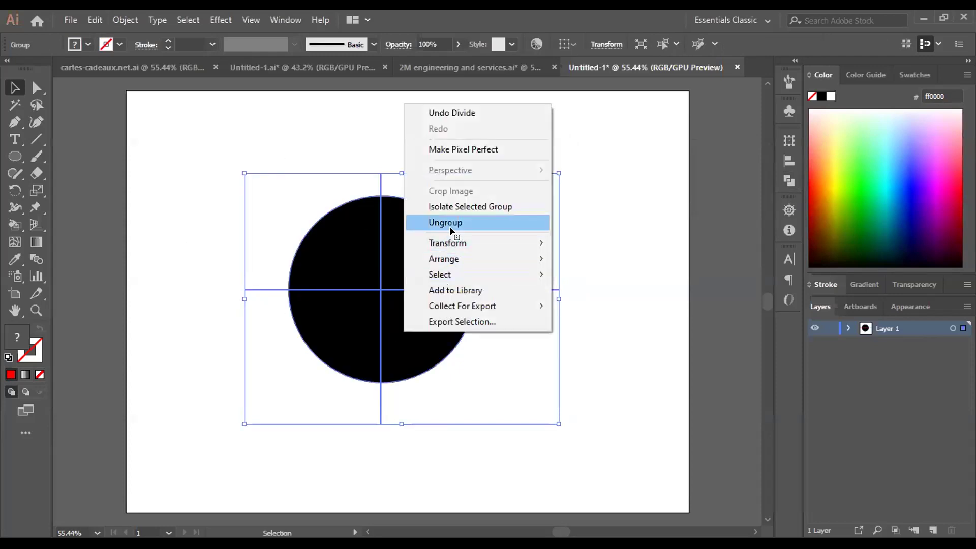
pyautogui.click(450, 224)
pyautogui.click(357, 164)
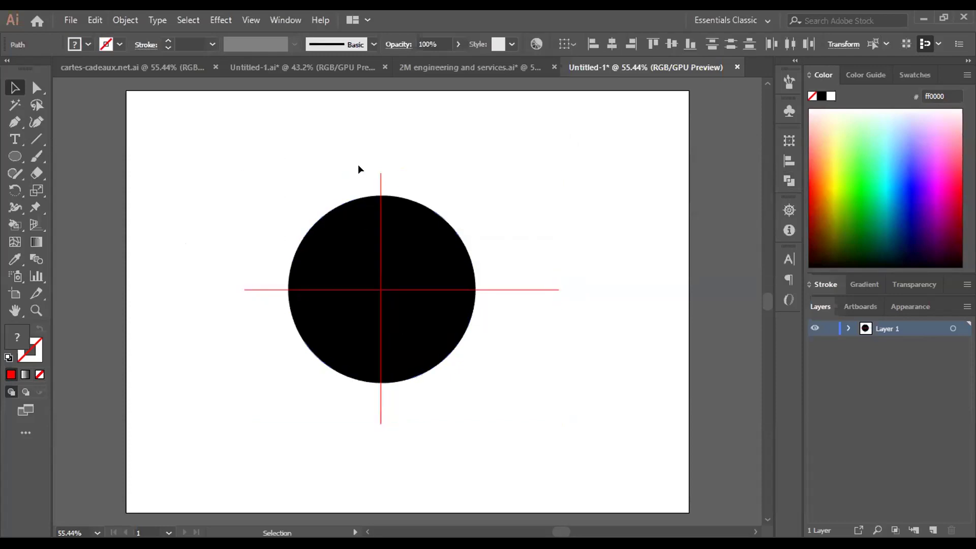
# Delete the line piece protruding above the circle, and remove all other red line pieces by selecting them with the Magic Wand.
pyautogui.moveTo(358, 166); pyautogui.dragTo(396, 178)
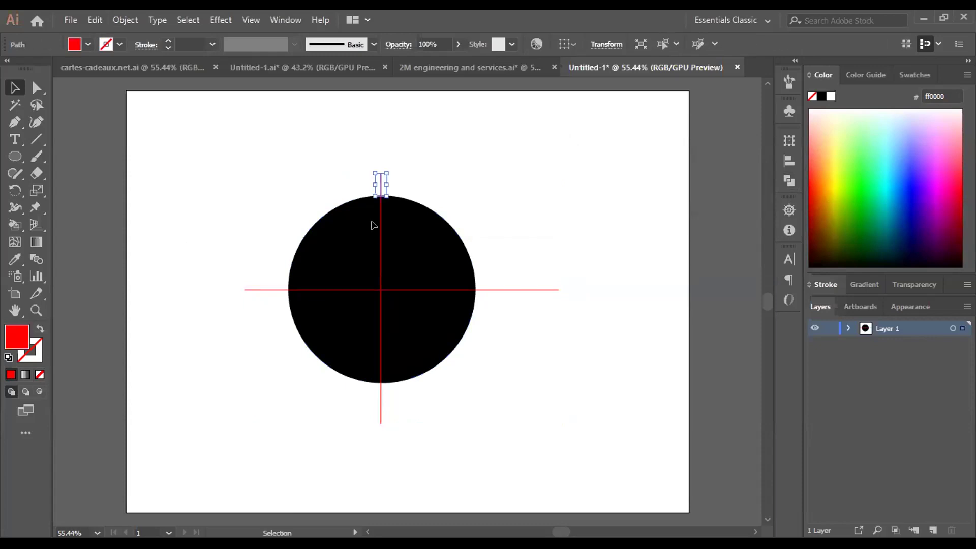
pyautogui.press('Delete')
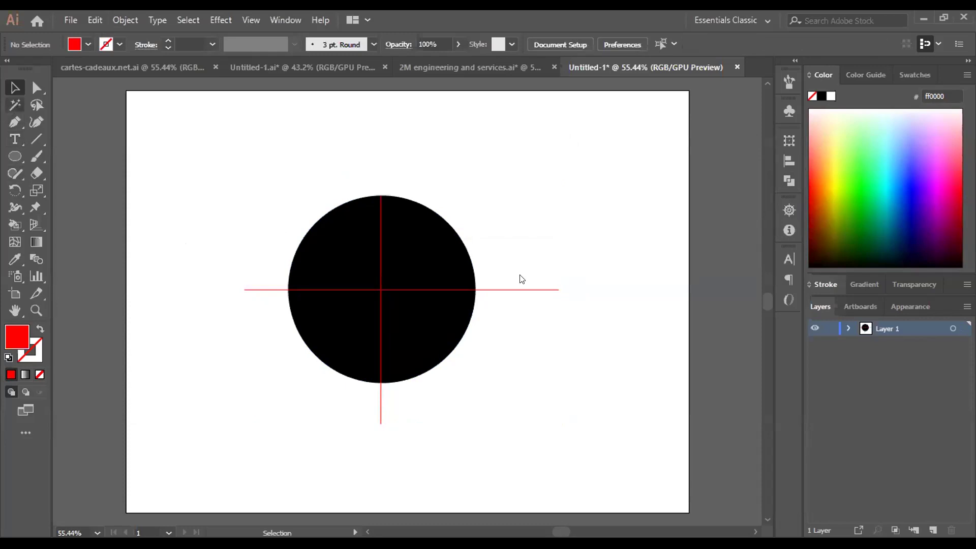
pyautogui.press('y')
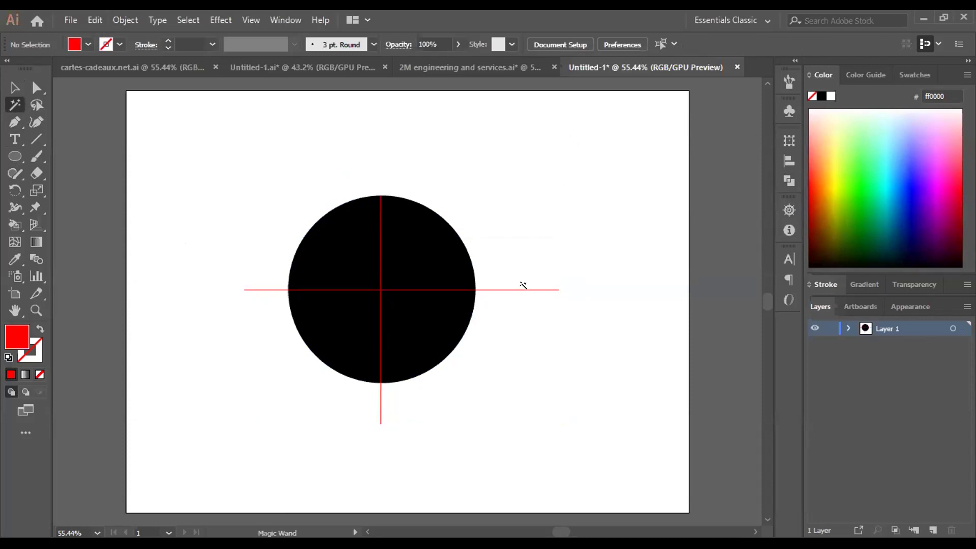
pyautogui.hotkey('ctrl', '1')
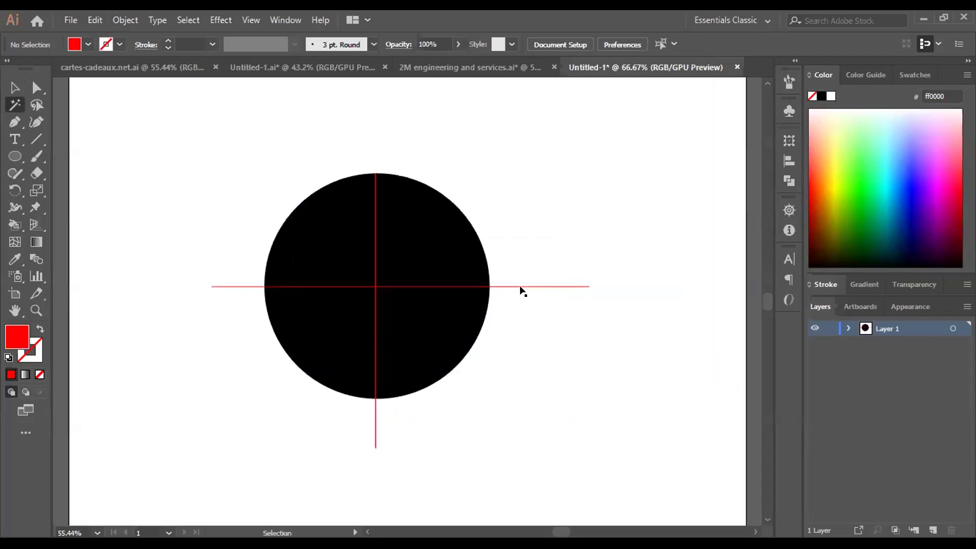
pyautogui.click(589, 275)
pyautogui.click(15, 88)
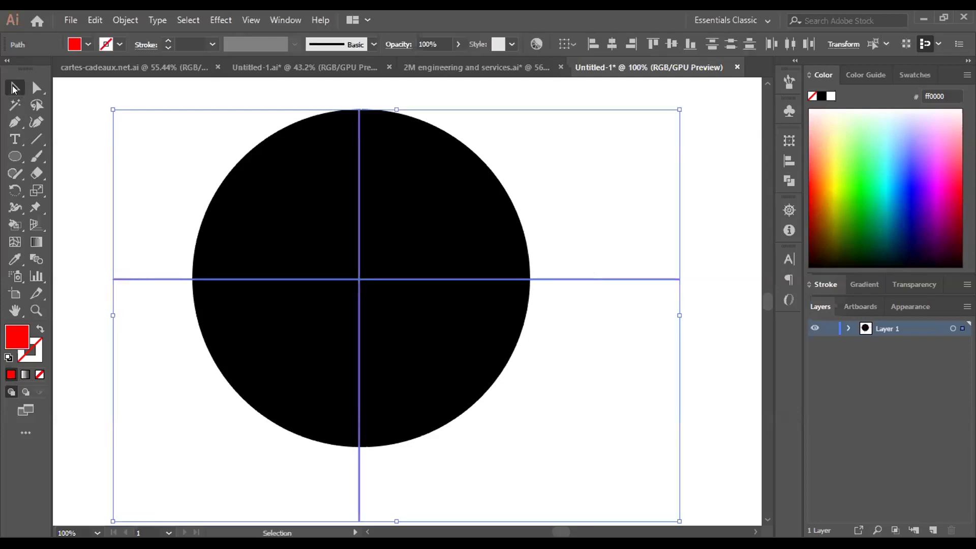
pyautogui.hotkey('ctrl', 'shift', 'a')
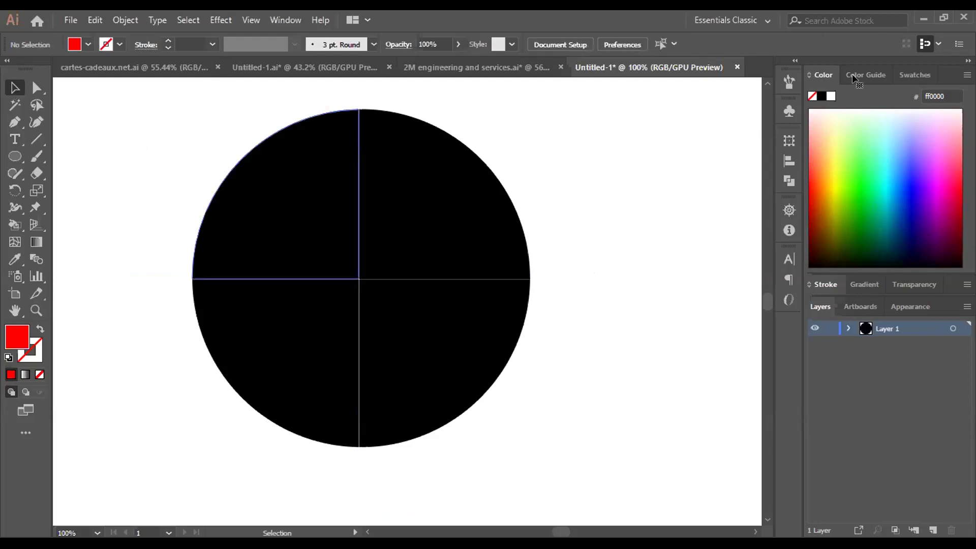
# Fill the circle's upper-left quarter with red, the lower-right quarter with green and the lower-left quarter with dark blue.
pyautogui.click(914, 75)
pyautogui.click(872, 122)
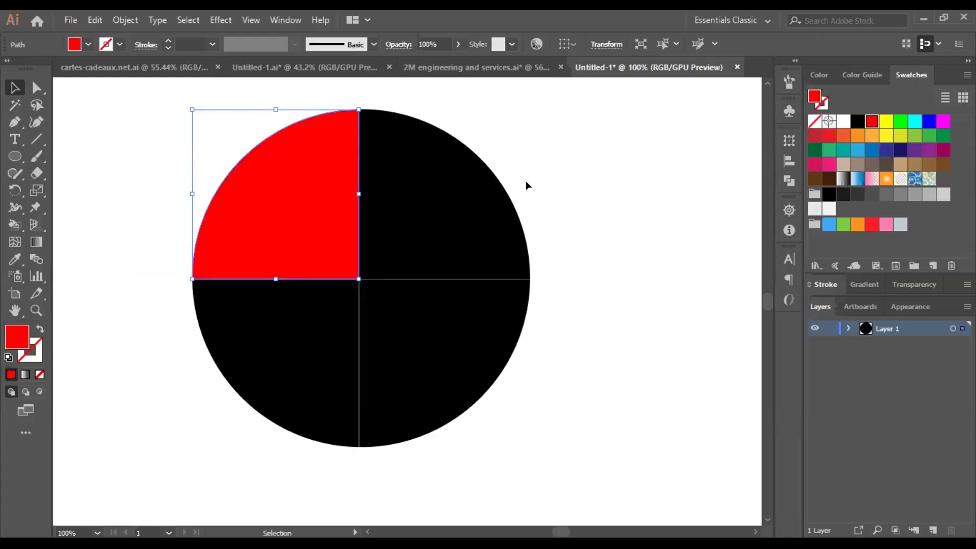
pyautogui.click(528, 285)
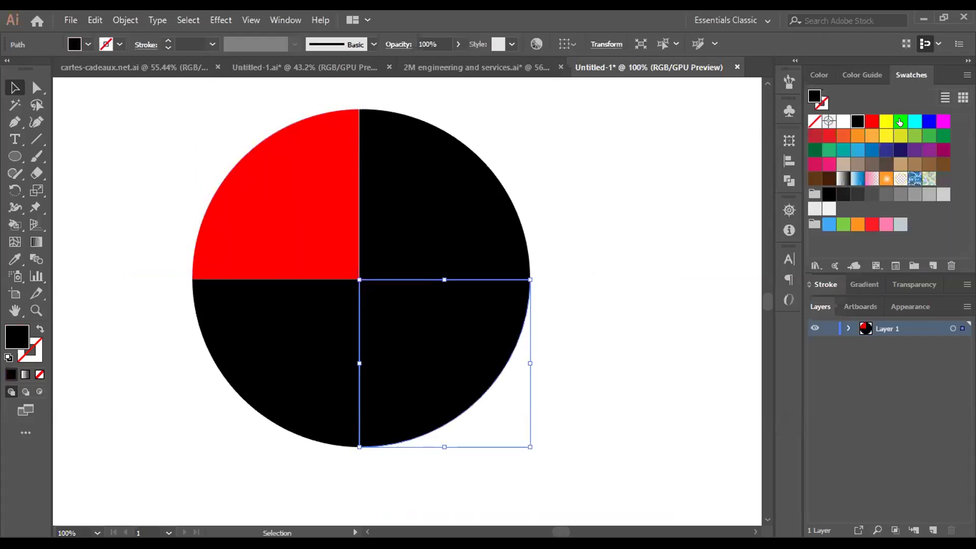
pyautogui.click(828, 151)
pyautogui.click(299, 366)
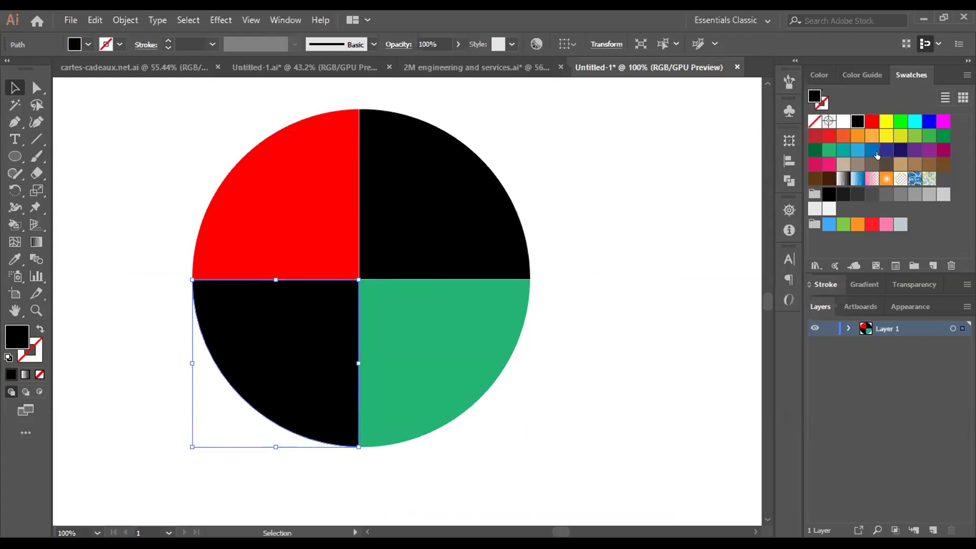
pyautogui.hotkey('ctrl', '0')
pyautogui.click(561, 247)
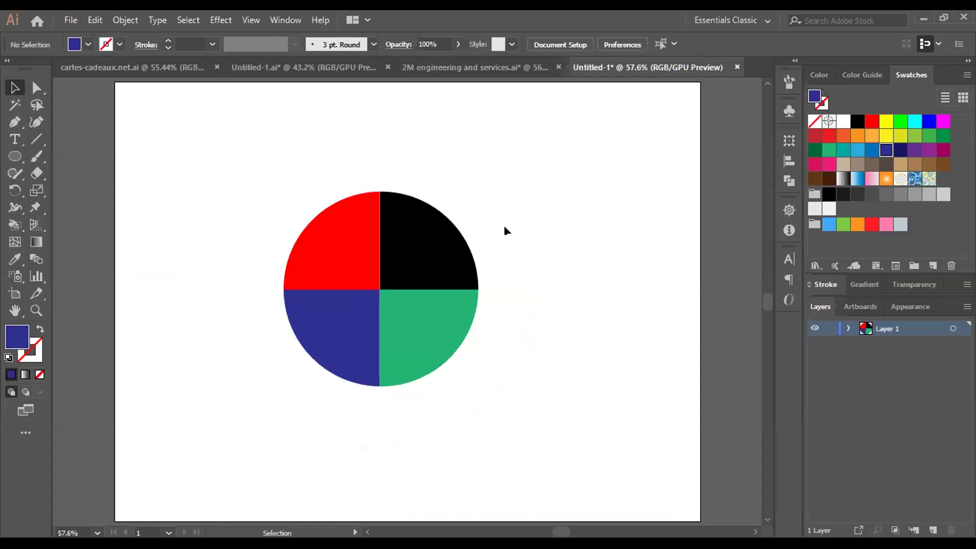
# Move all four circle quarters together to the upper-right area of the artboard.
pyautogui.moveTo(285, 153); pyautogui.dragTo(552, 407)
pyautogui.moveTo(439, 259); pyautogui.dragTo(665, 195)
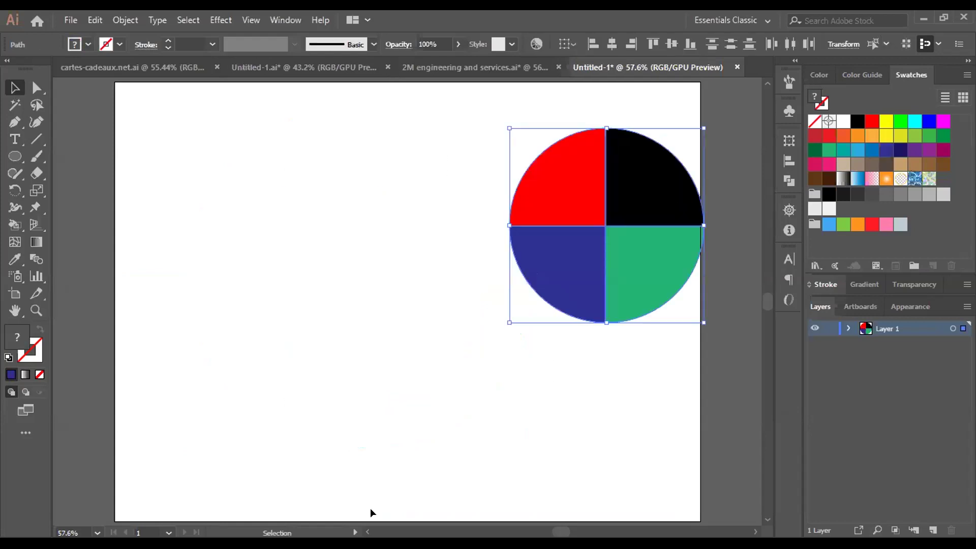
pyautogui.click(379, 359)
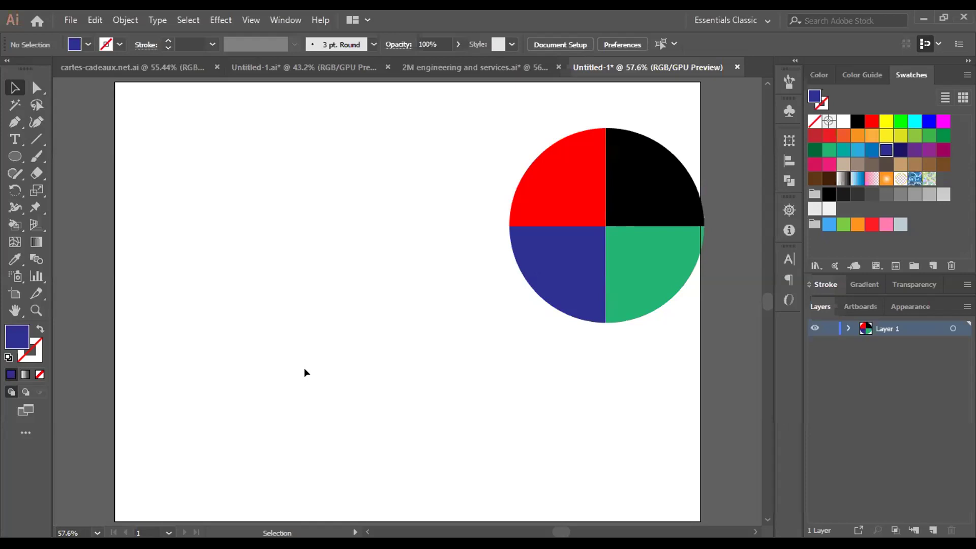
pyautogui.click(16, 277)
pyautogui.click(18, 279)
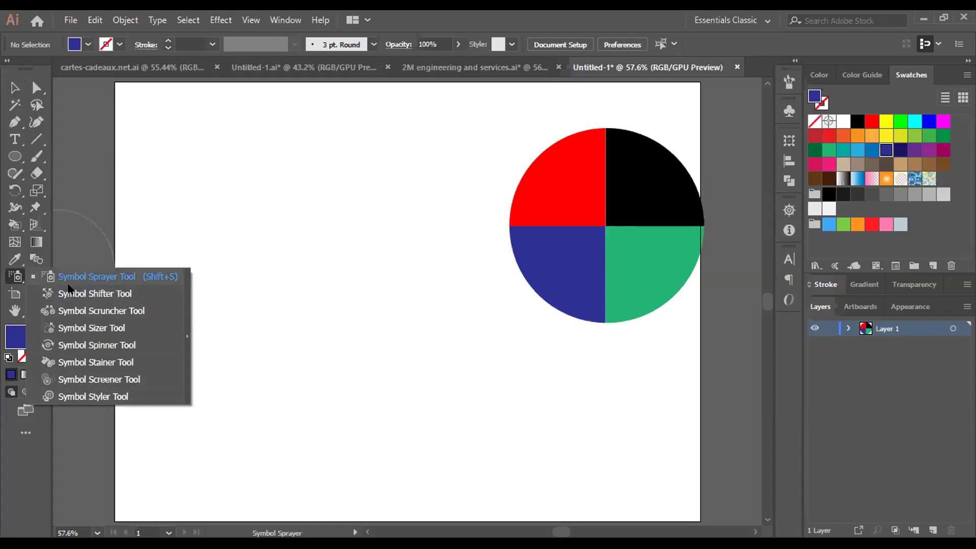
pyautogui.click(97, 276)
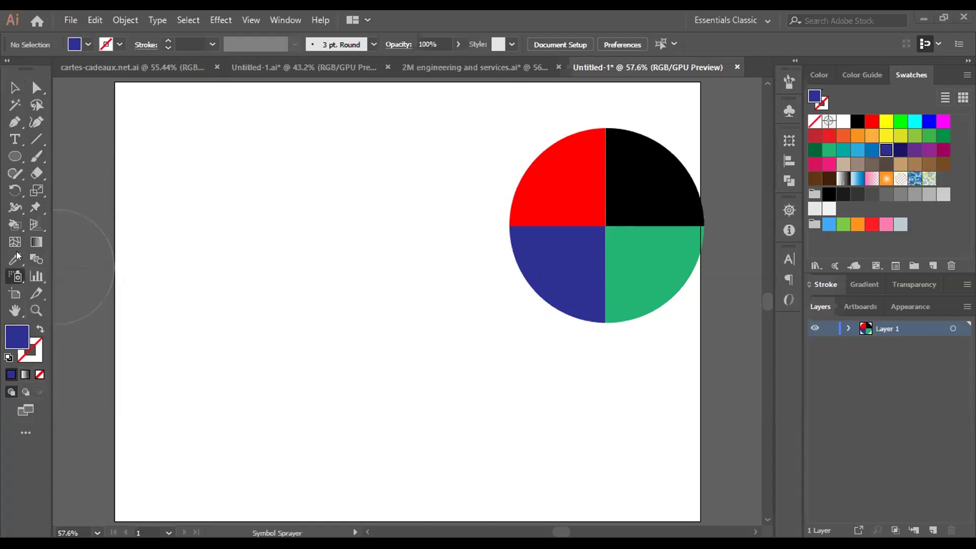
pyautogui.click(16, 224)
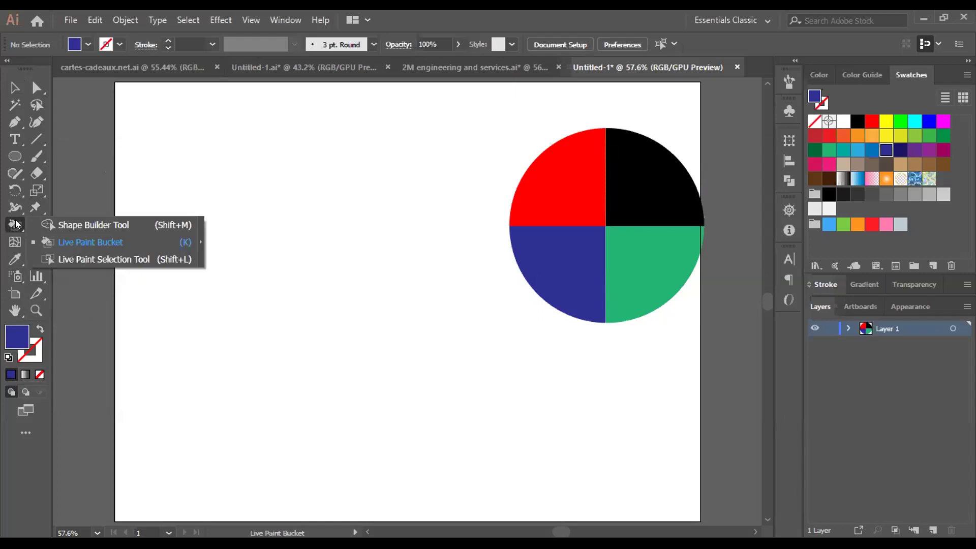
pyautogui.click(15, 223)
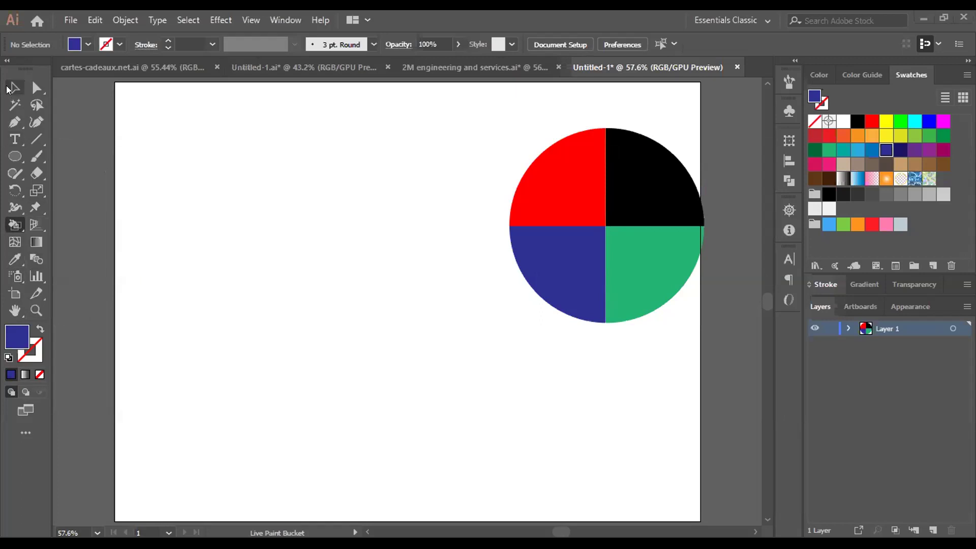
pyautogui.click(13, 87)
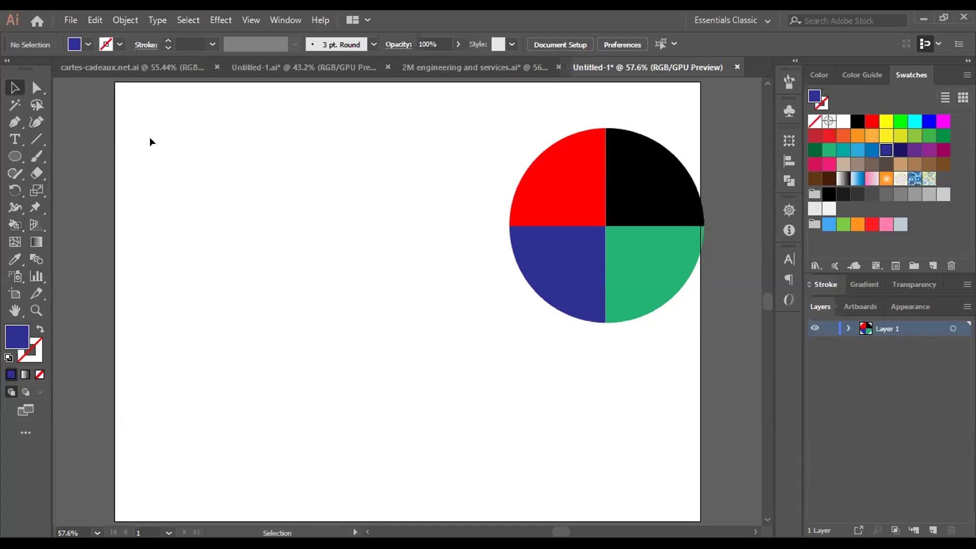
# Draw a large dark blue circle without a stroke in the empty left half of the artboard.
pyautogui.click(14, 154)
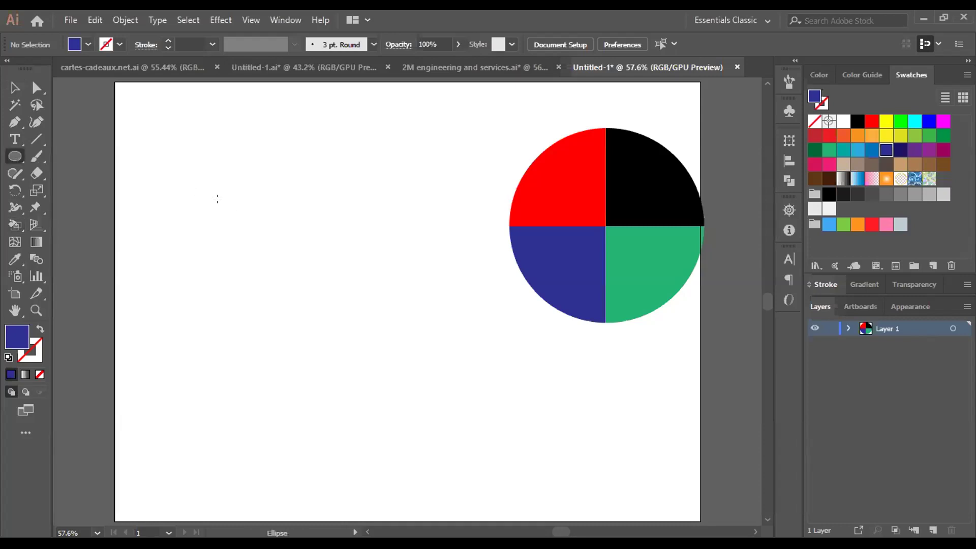
pyautogui.moveTo(225, 208); pyautogui.dragTo(318, 327)
pyautogui.click(15, 88)
pyautogui.moveTo(211, 165); pyautogui.dragTo(273, 246)
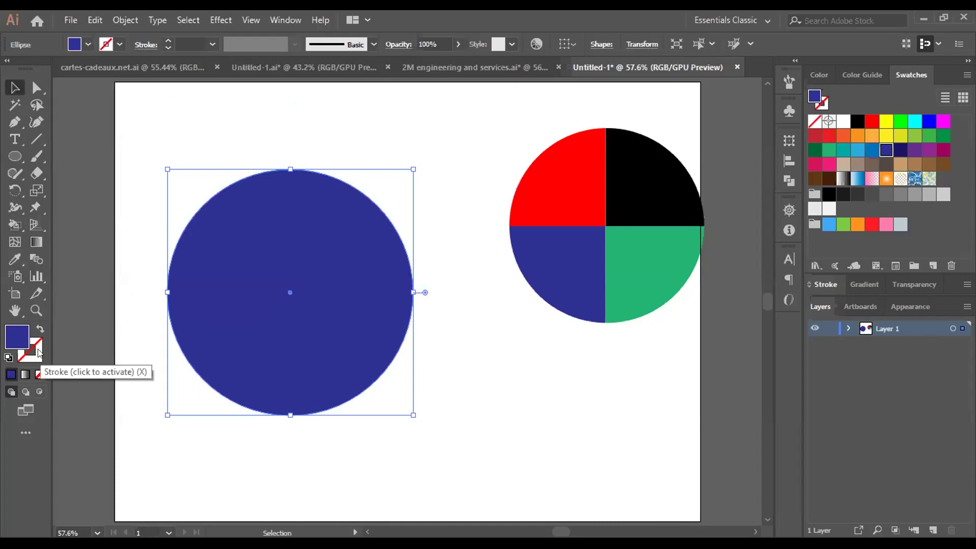
pyautogui.click(127, 140)
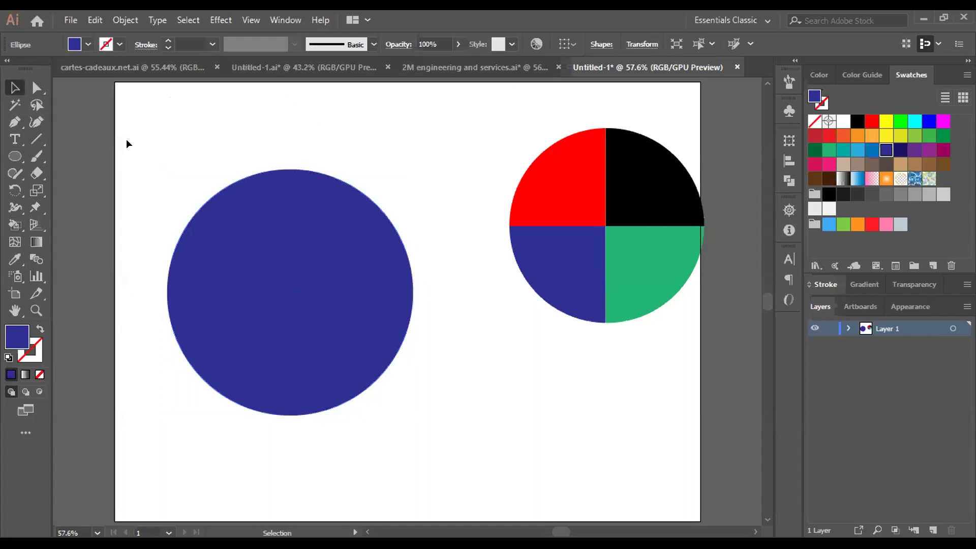
# Draw a vertical and a horizontal line crossing at the centre of the large blue circle, both extending beyond its edge.
pyautogui.click(36, 139)
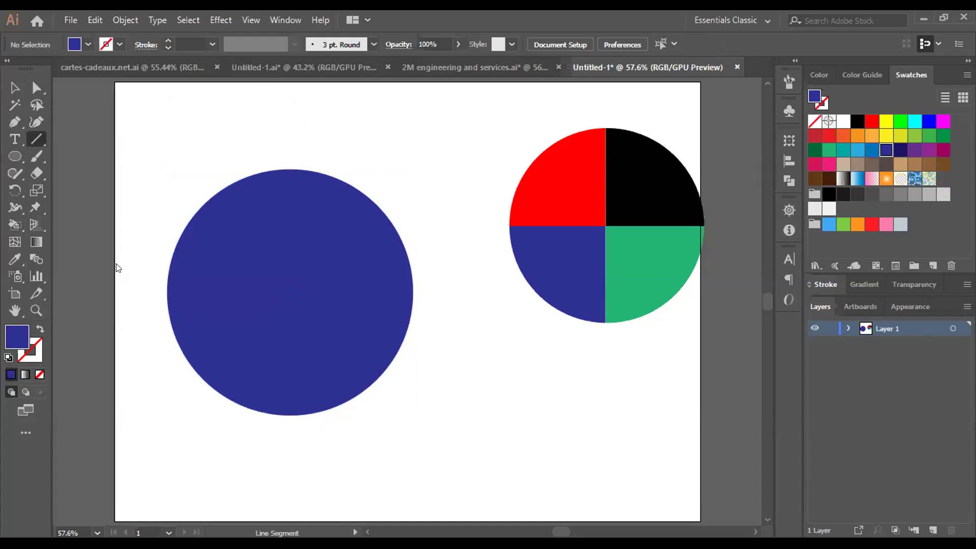
pyautogui.click(15, 89)
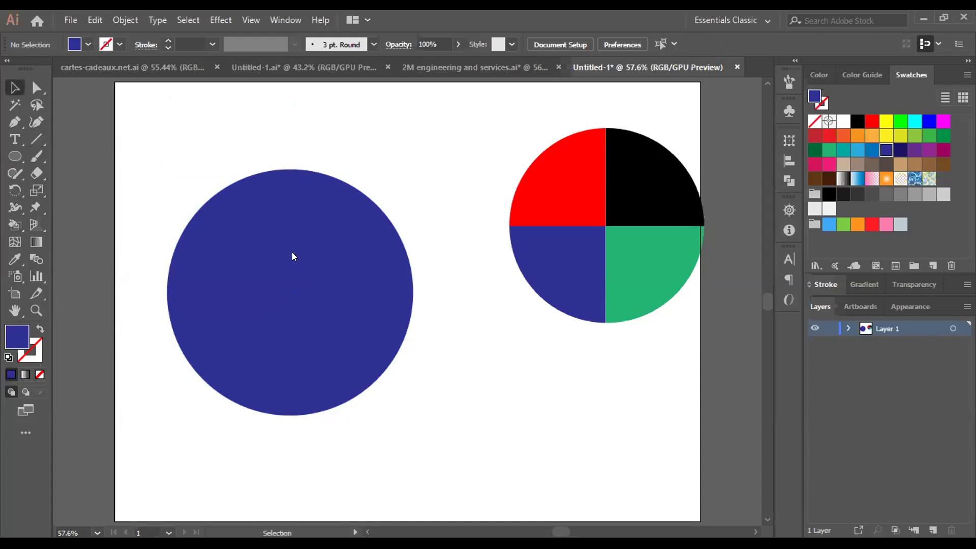
pyautogui.click(281, 299)
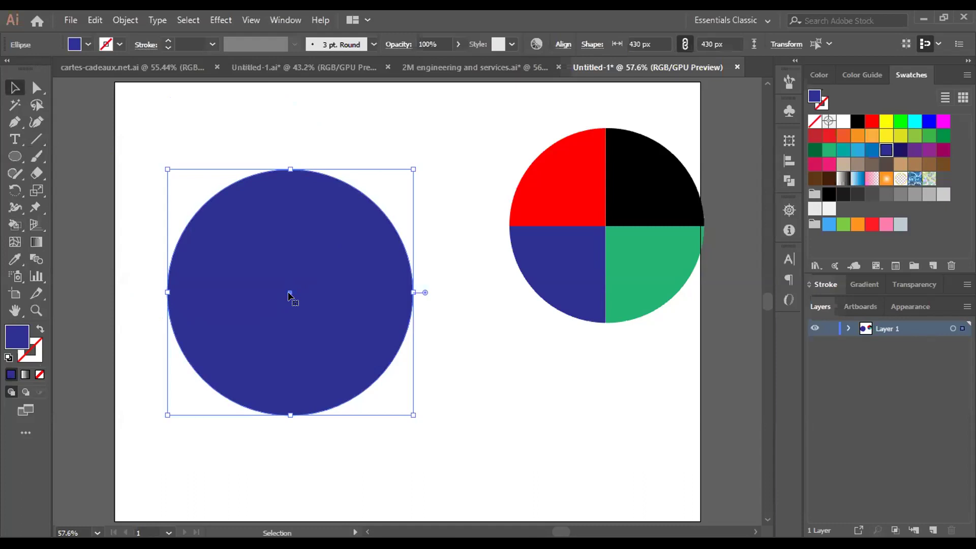
pyautogui.press('\\')
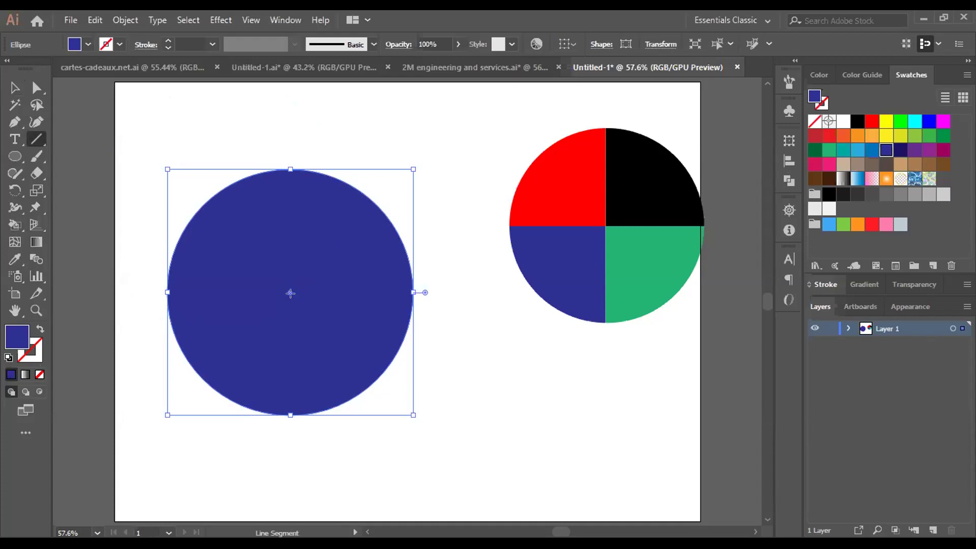
pyautogui.moveTo(290, 294); pyautogui.dragTo(283, 488)
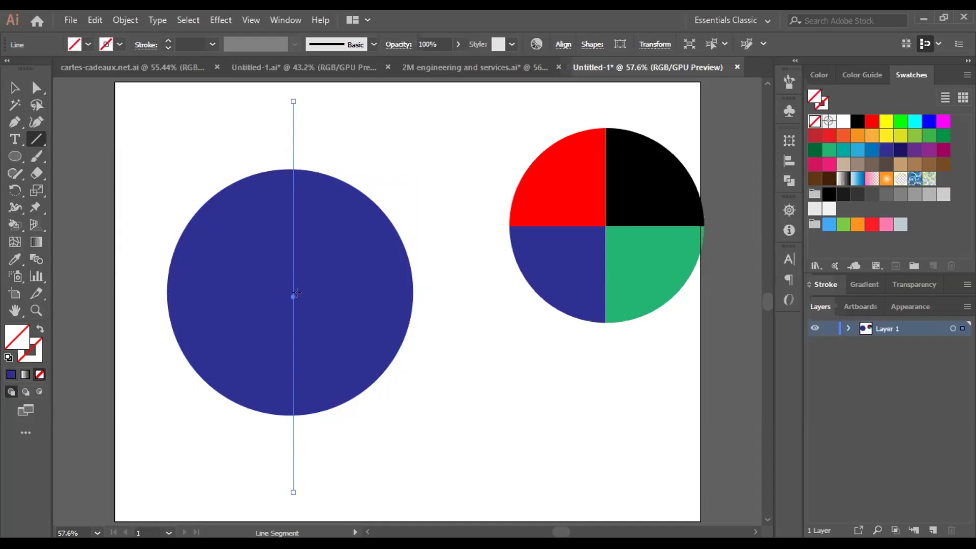
pyautogui.moveTo(295, 293); pyautogui.dragTo(527, 293)
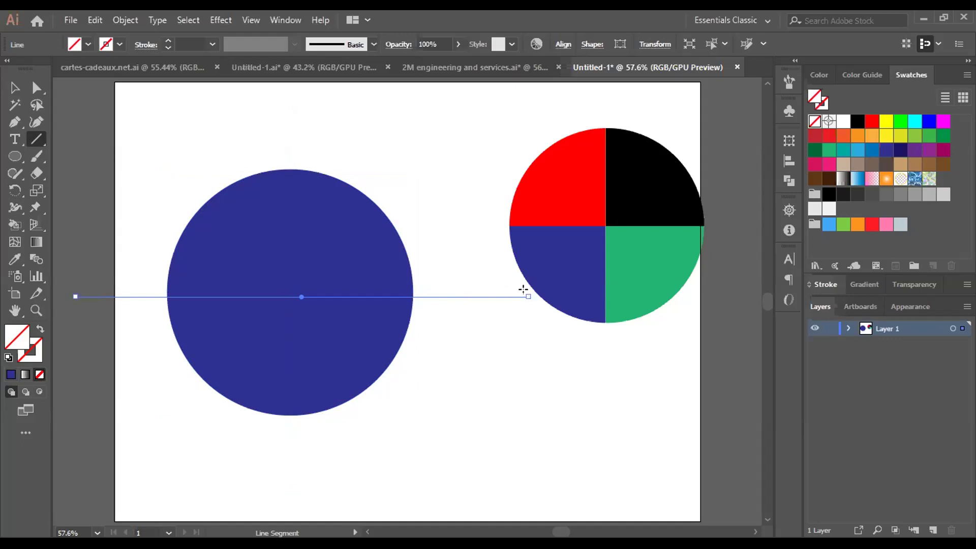
# Divide the large blue circle along both crossing lines with the Pathfinder Divide operation.
pyautogui.click(8, 89)
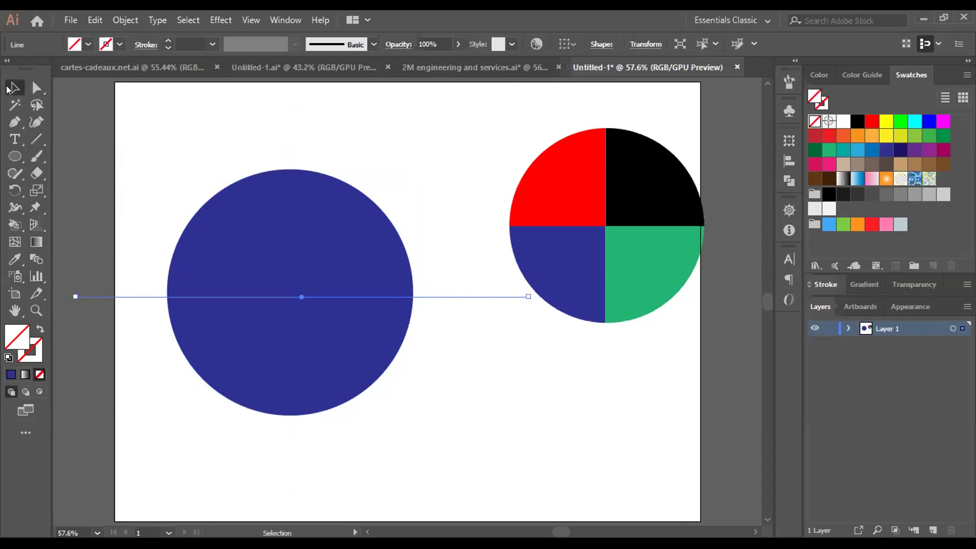
pyautogui.moveTo(140, 128); pyautogui.dragTo(424, 359)
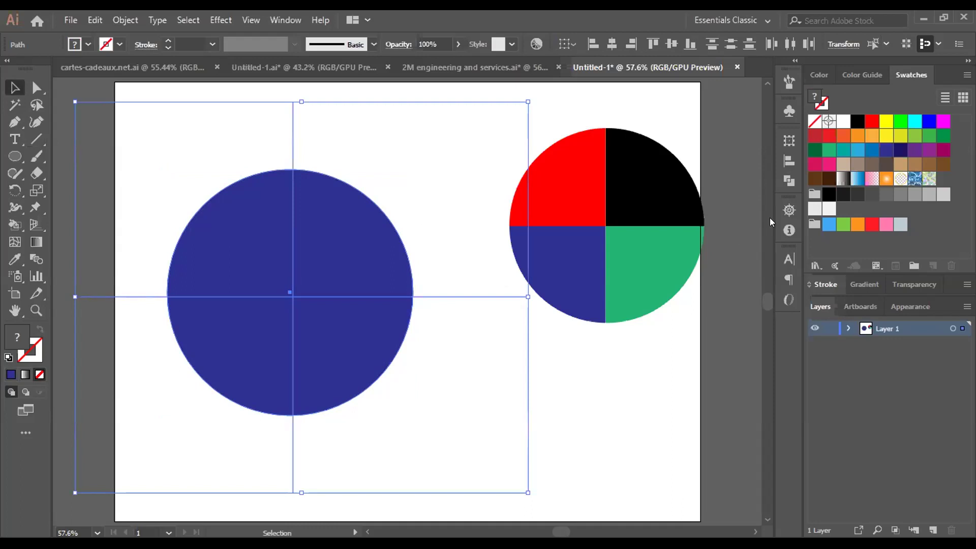
pyautogui.click(782, 182)
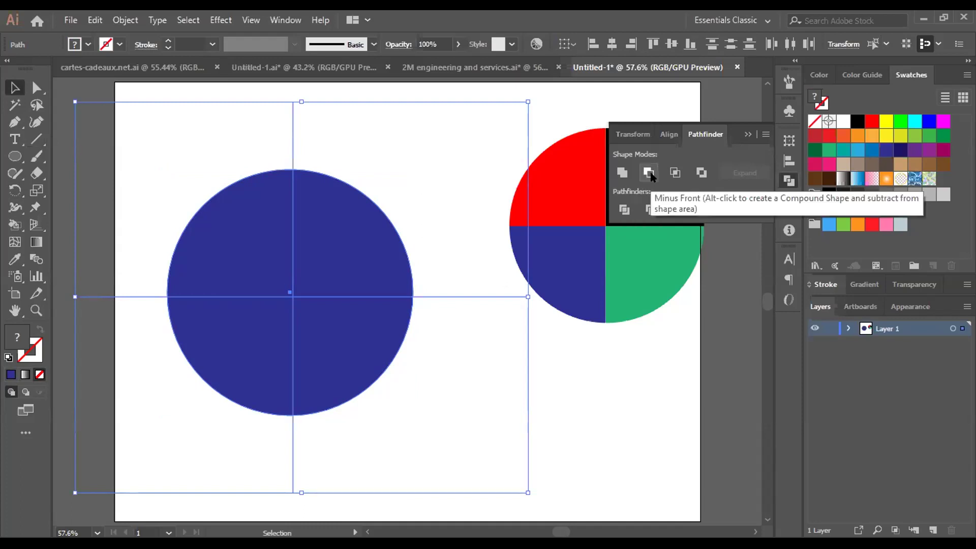
pyautogui.click(623, 209)
pyautogui.click(461, 220)
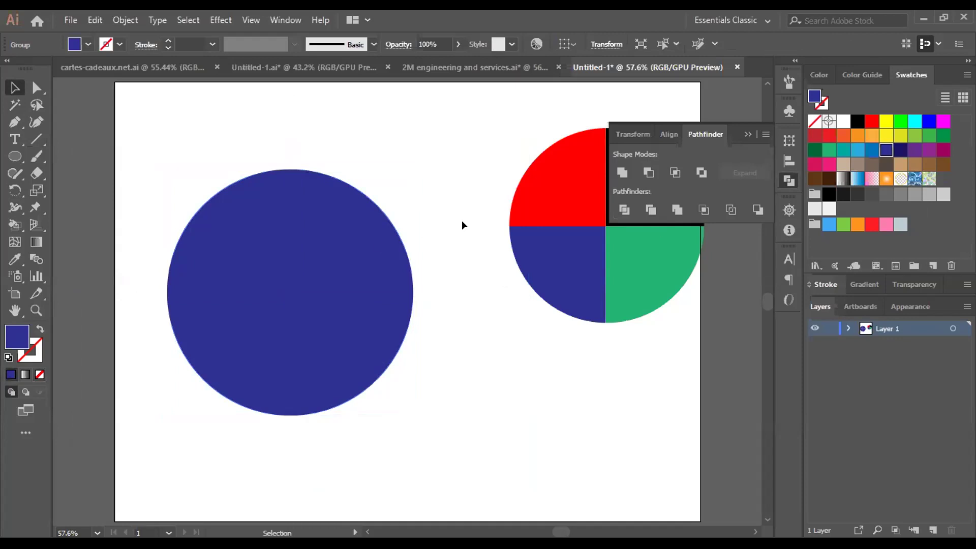
# Ungroup the divided circle into separate quarters and deselect them.
pyautogui.click(367, 250)
pyautogui.rightClick(367, 250)
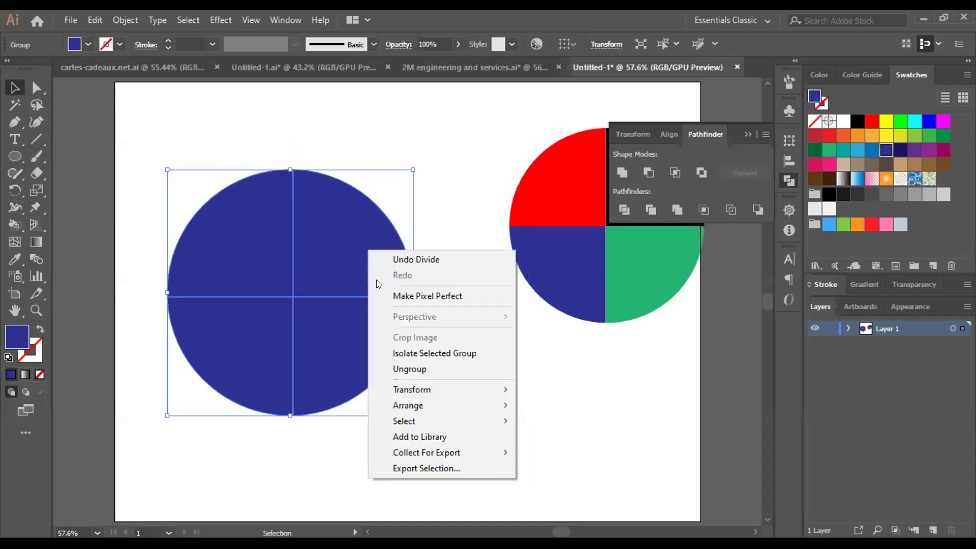
pyautogui.click(401, 369)
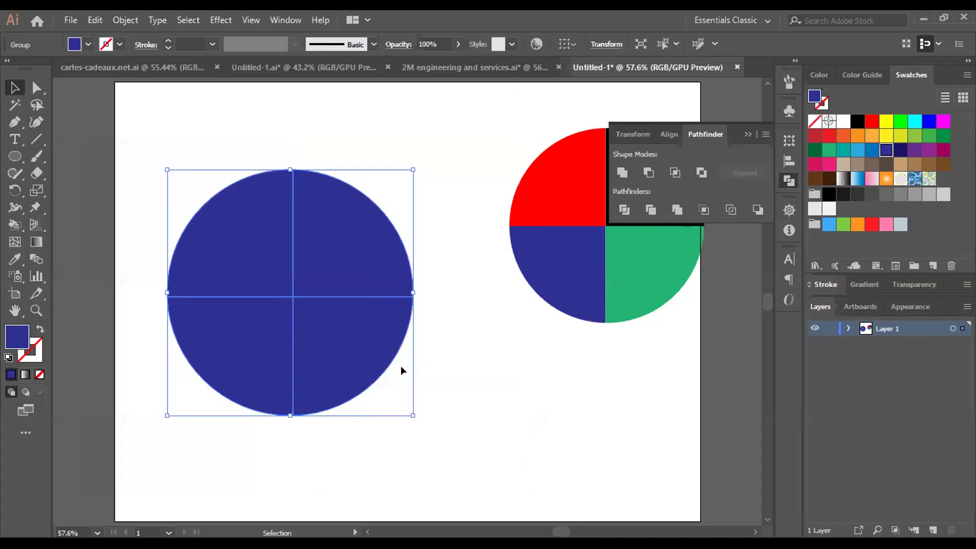
pyautogui.click(443, 265)
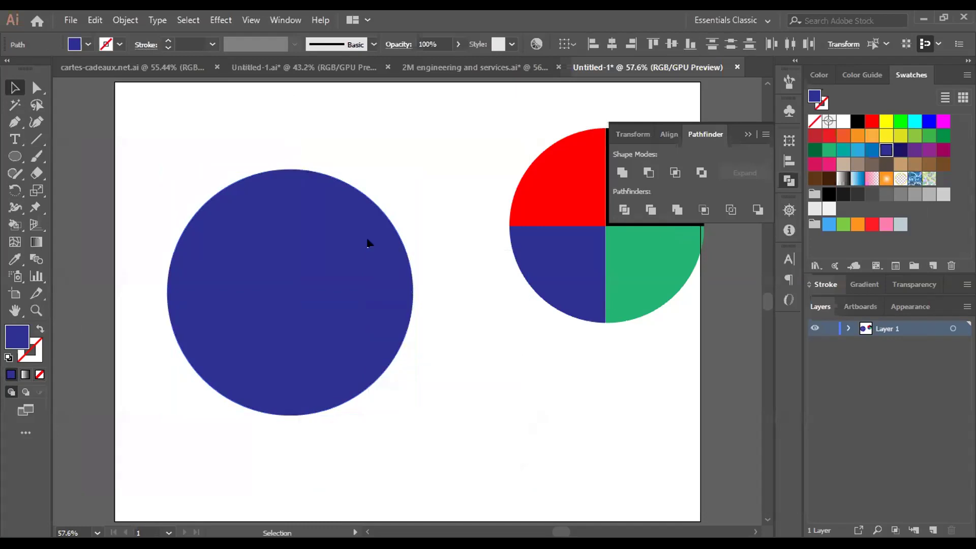
# Fill the divided circle's upper-left quarter with red and its upper-right quarter with green.
pyautogui.click(353, 246)
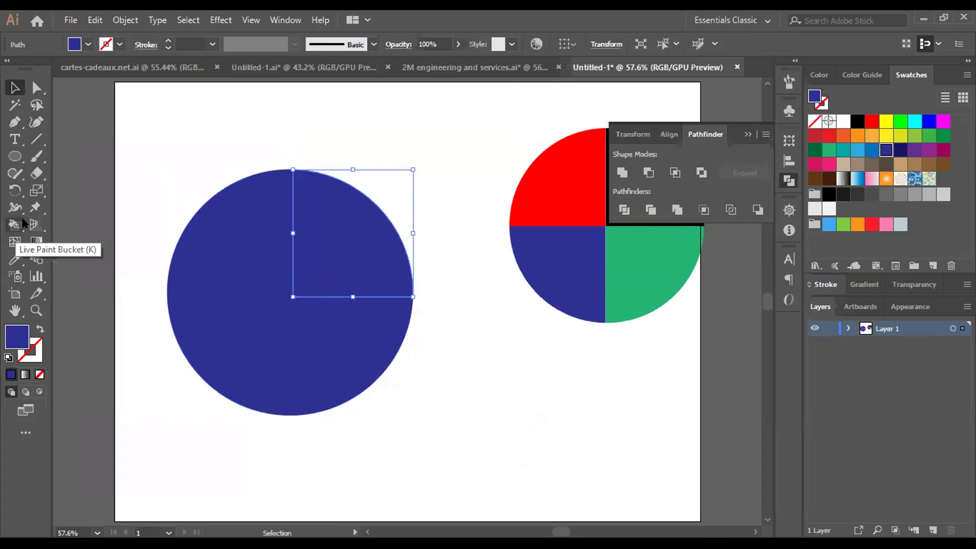
pyautogui.click(747, 135)
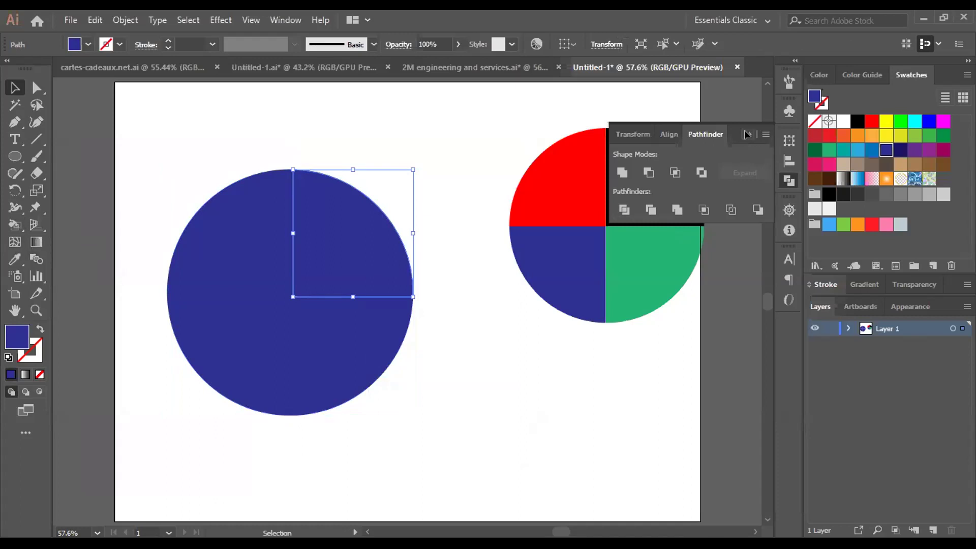
pyautogui.click(502, 388)
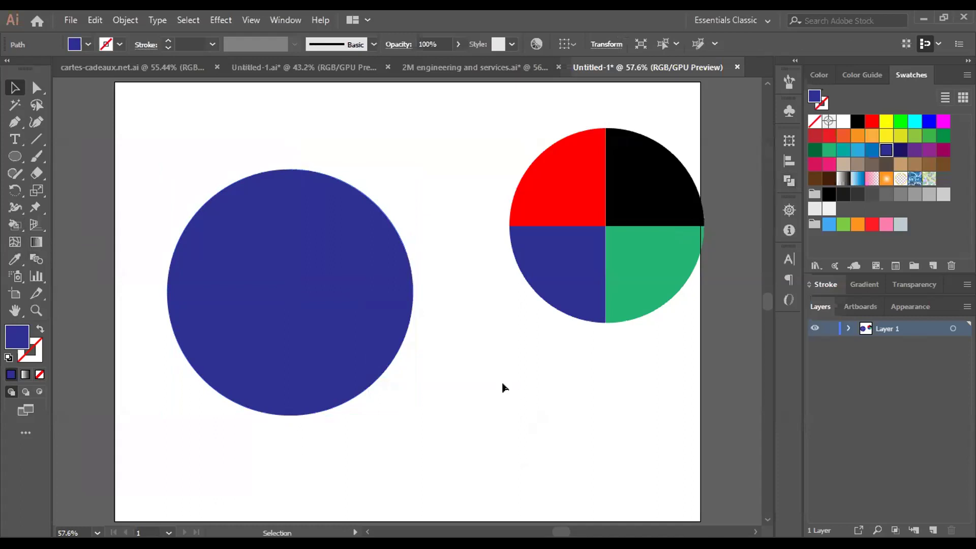
pyautogui.click(235, 210)
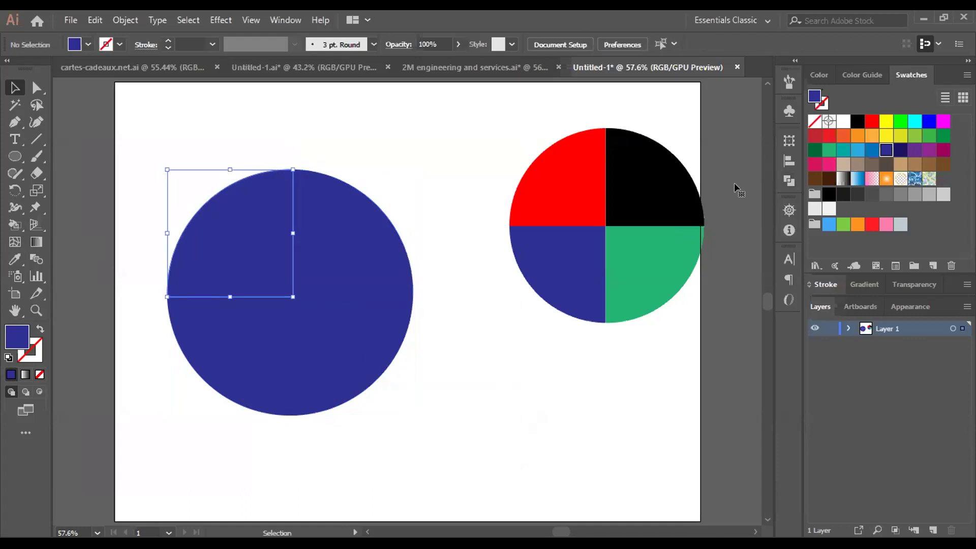
pyautogui.click(830, 138)
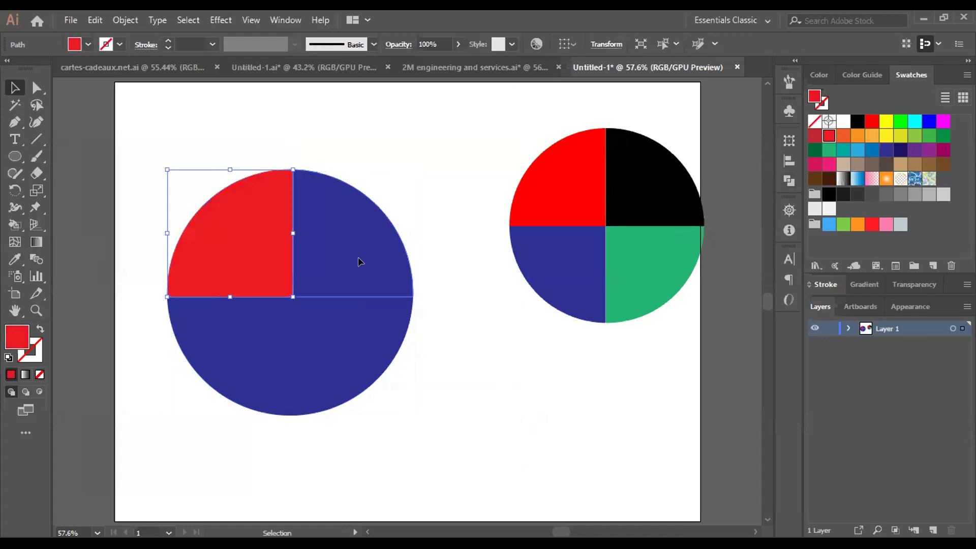
pyautogui.click(401, 243)
pyautogui.click(829, 150)
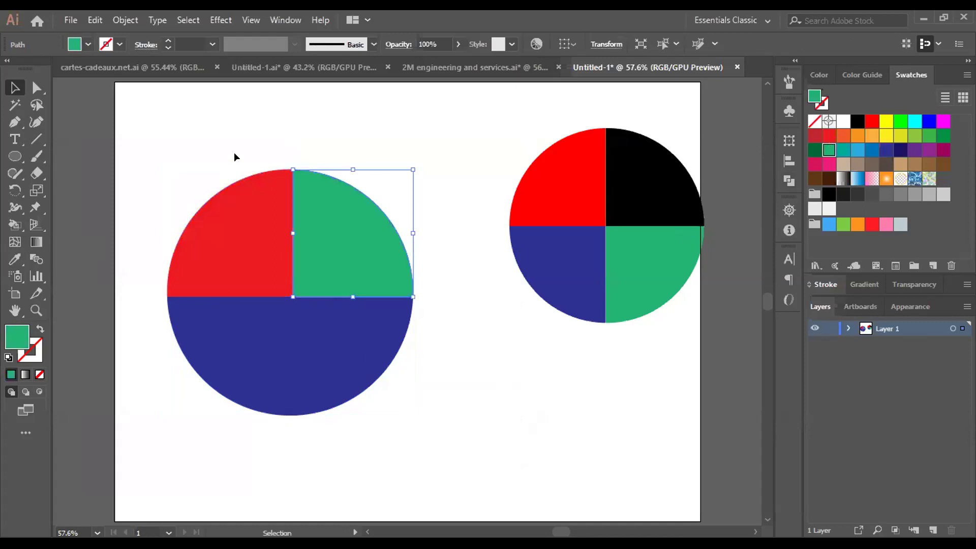
# Scale down all pieces of the divided circle together and move them below the first four-coloured circle.
pyautogui.moveTo(232, 143); pyautogui.dragTo(404, 376)
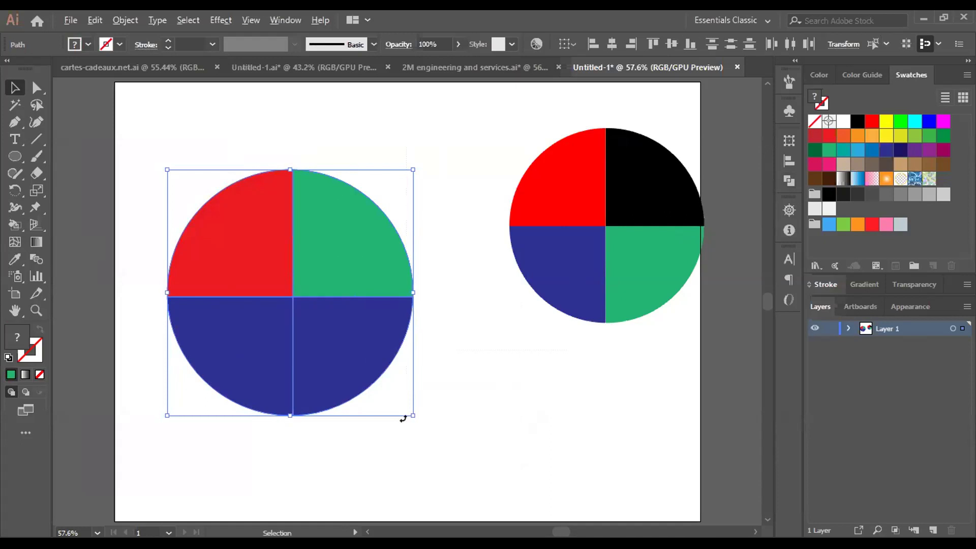
pyautogui.moveTo(412, 414); pyautogui.dragTo(370, 373)
pyautogui.moveTo(294, 279); pyautogui.dragTo(668, 417)
pyautogui.click(255, 314)
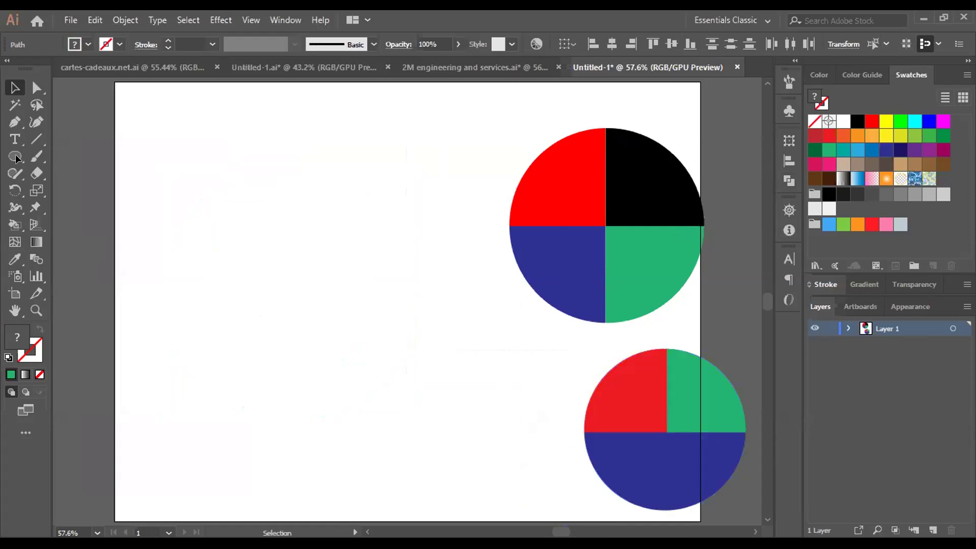
# Draw a large green circle without a stroke in the empty upper-left area of the artboard.
pyautogui.click(15, 157)
pyautogui.moveTo(245, 231); pyautogui.dragTo(343, 336)
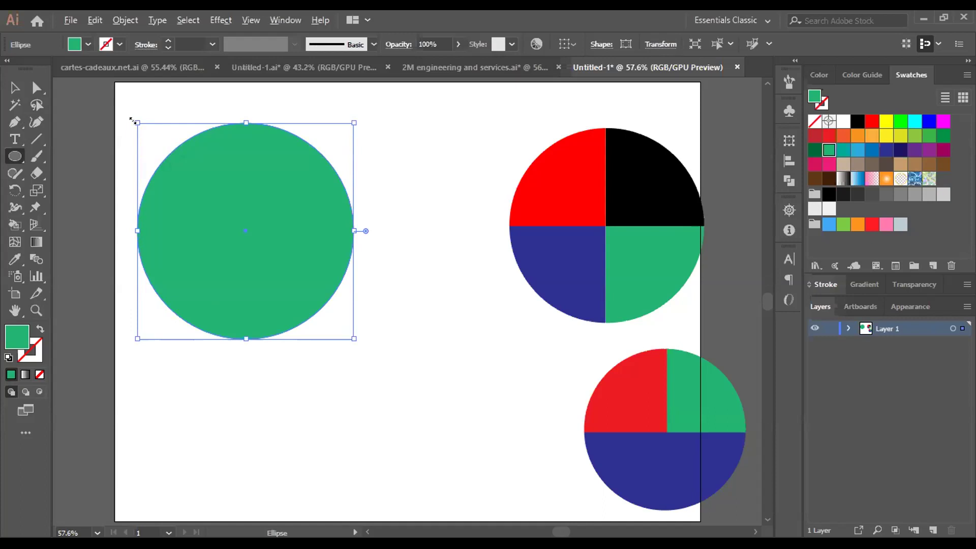
pyautogui.moveTo(133, 228); pyautogui.dragTo(137, 228)
# Place a red copy over the green circle, shrink it slightly and shift it right so a green crescent shows.
pyautogui.click(872, 121)
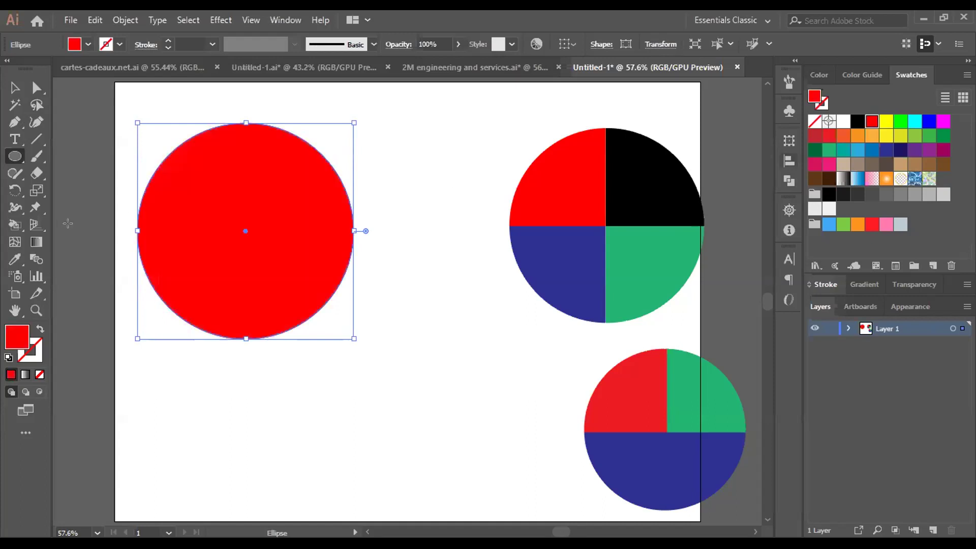
pyautogui.moveTo(132, 232); pyautogui.dragTo(145, 232)
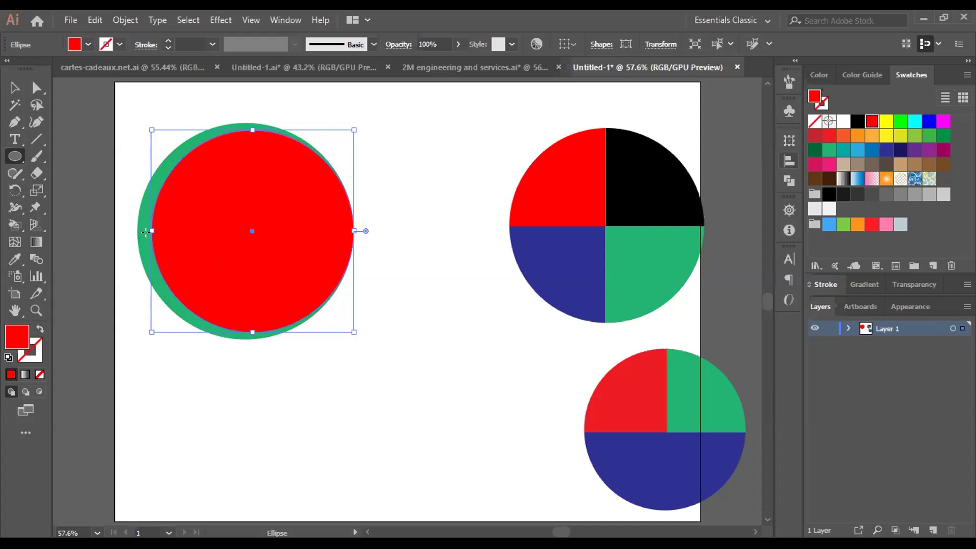
pyautogui.moveTo(146, 232); pyautogui.dragTo(147, 232)
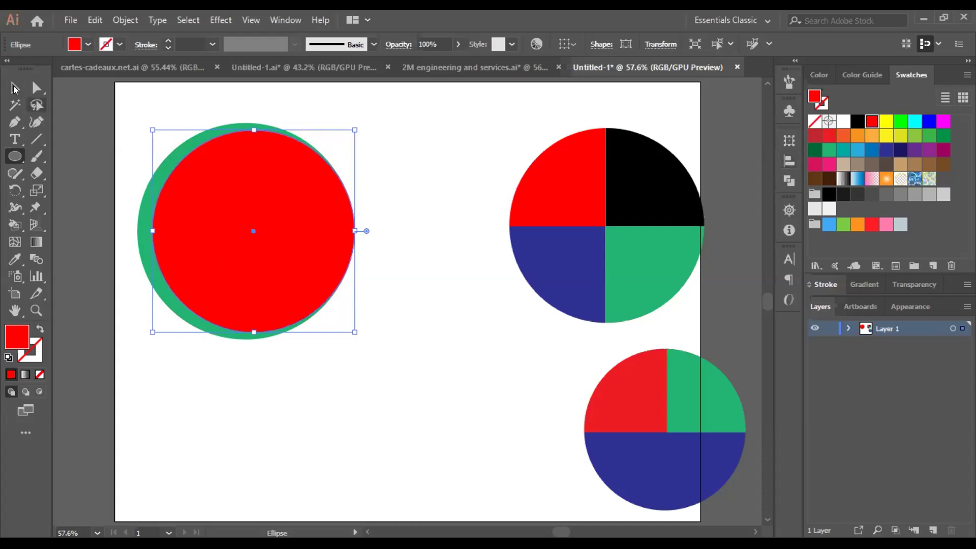
# Subtract the red circle from the green circle with Minus Front to leave a green crescent.
pyautogui.click(14, 89)
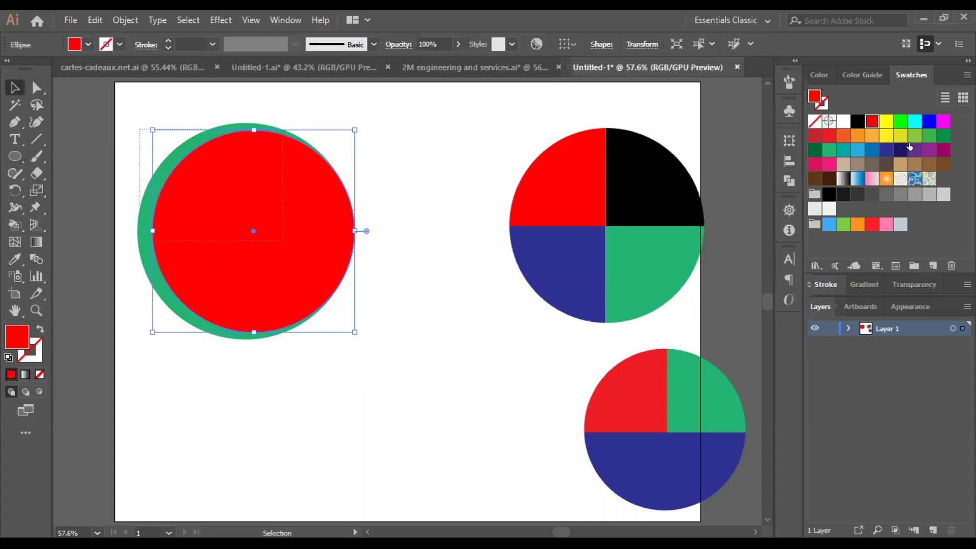
pyautogui.hotkey('ctrl', 'a')
pyautogui.hotkey('ctrl', 'shift', 'F9')
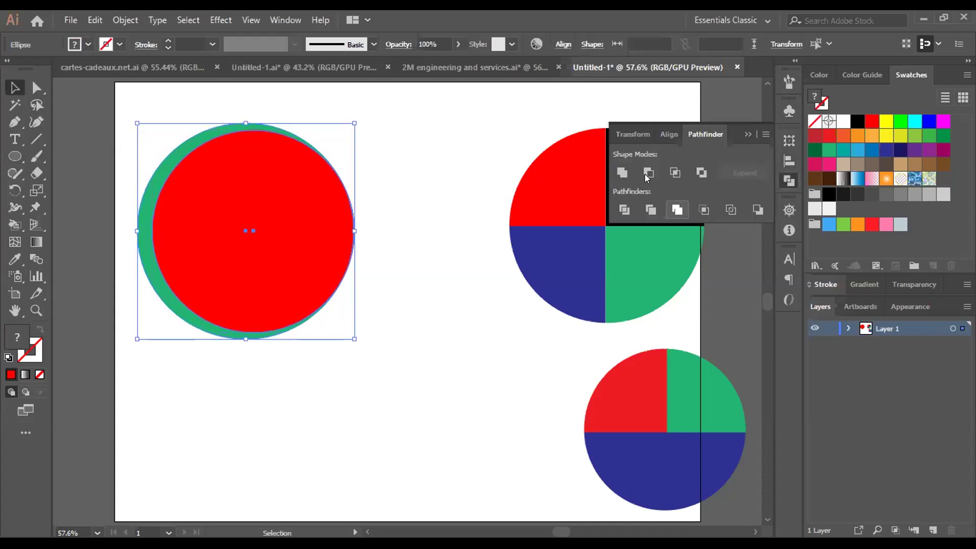
pyautogui.click(647, 173)
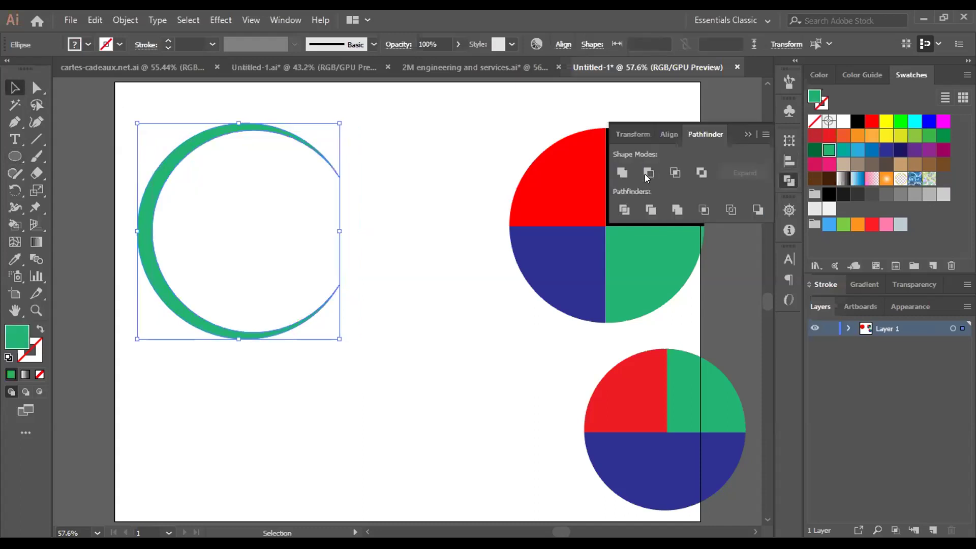
pyautogui.hotkey('ctrl', 'shift', 'a')
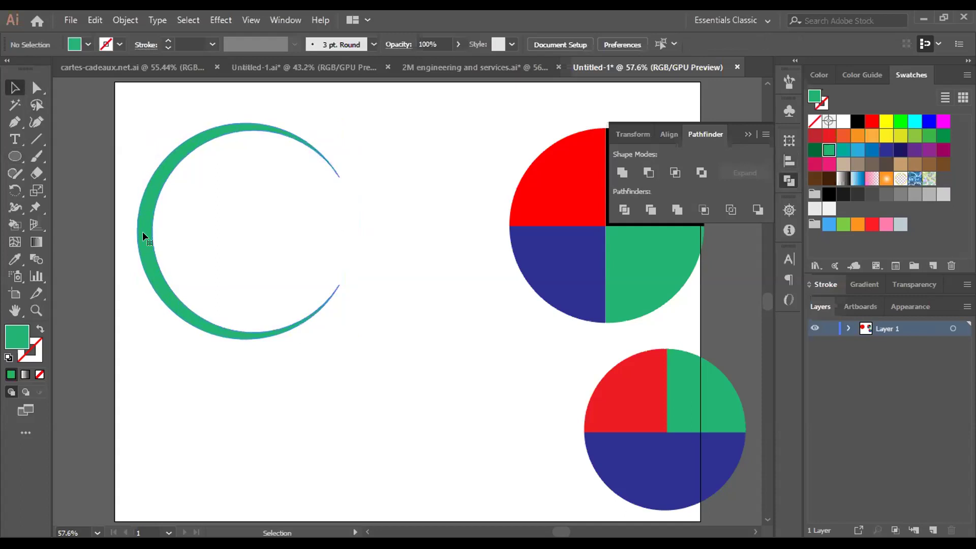
# Create a horizontally mirrored copy of the green crescent, opening toward the original and overlapping its tips.
pyautogui.click(143, 235)
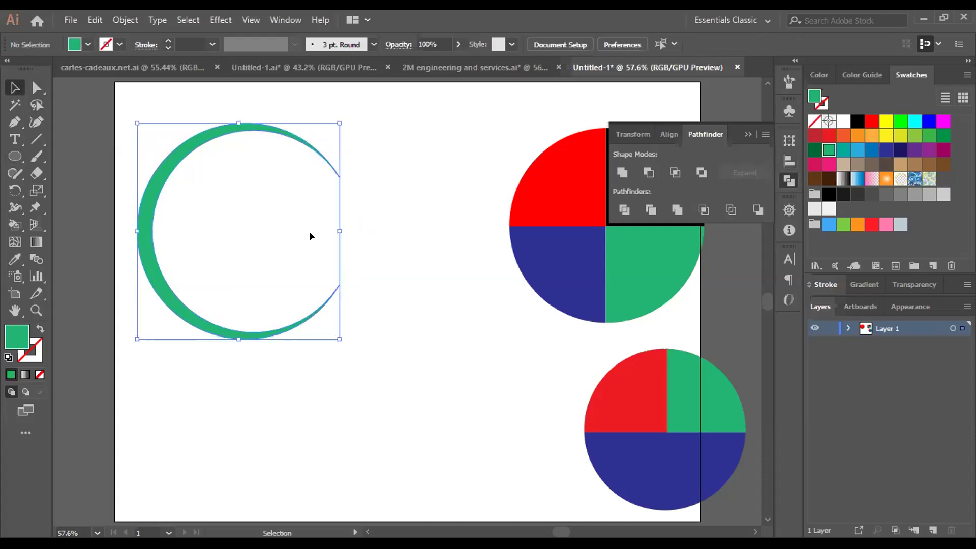
pyautogui.hotkey('ctrl', 'd')
pyautogui.moveTo(501, 112); pyautogui.dragTo(244, 400)
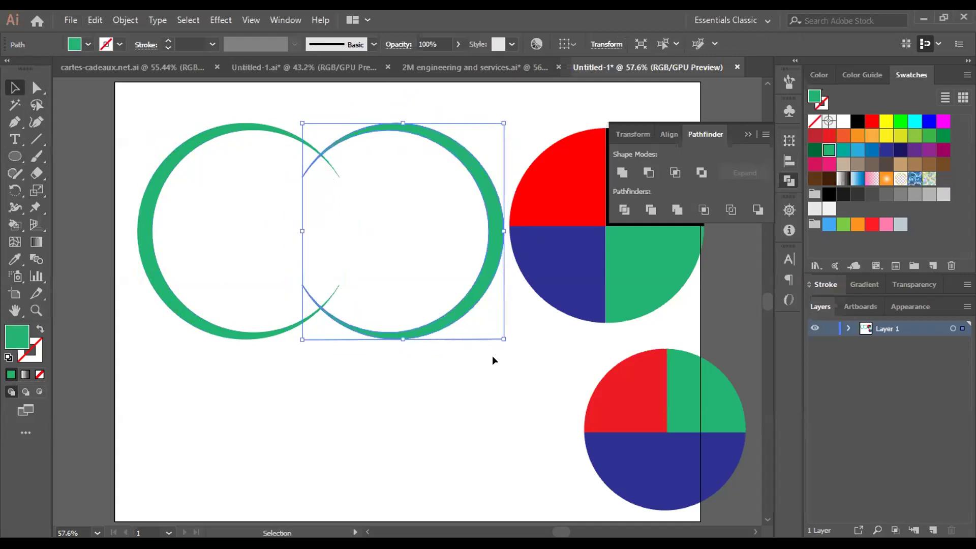
# Scale down the mirrored crescent and fit it inside the original so the two form an interlocking ring.
pyautogui.moveTo(504, 230); pyautogui.dragTo(316, 249)
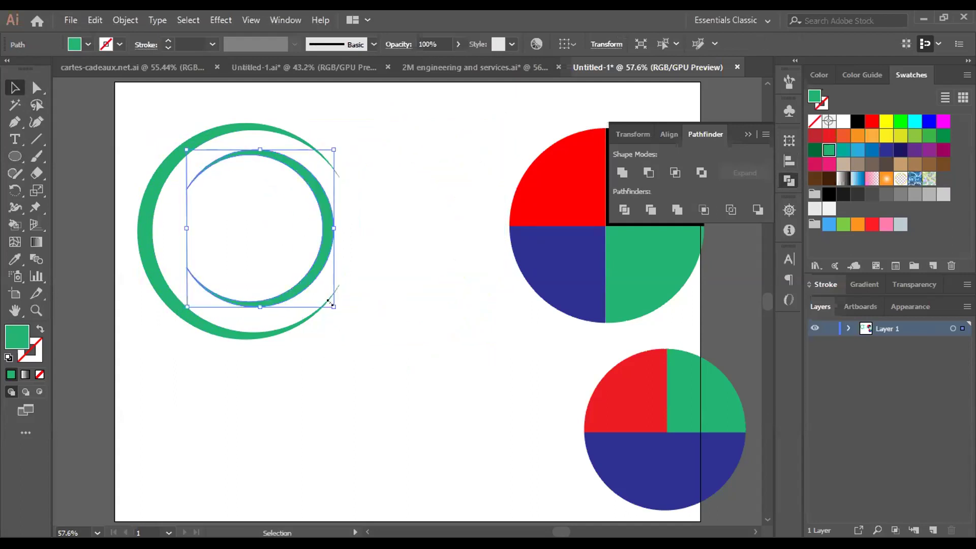
pyautogui.moveTo(330, 303); pyautogui.dragTo(345, 318)
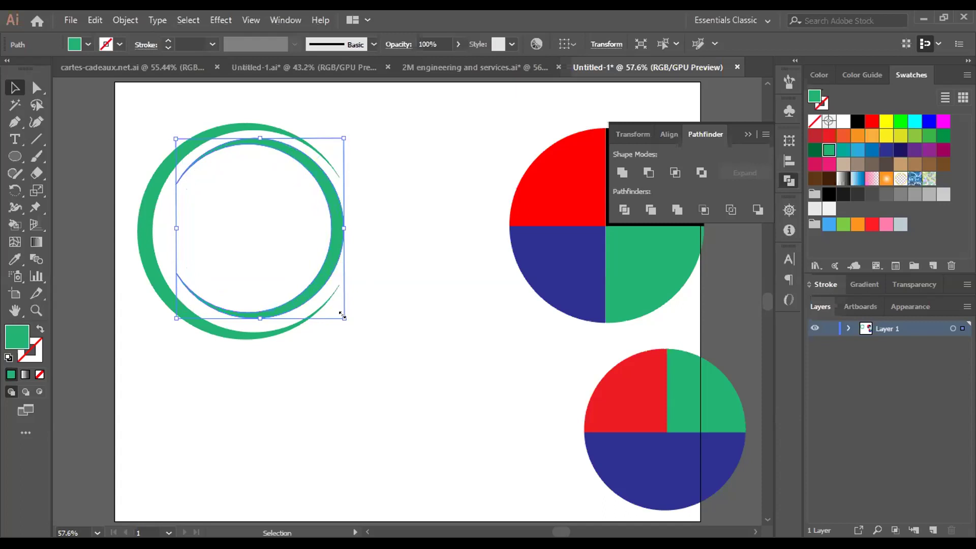
pyautogui.moveTo(342, 316); pyautogui.dragTo(350, 319)
pyautogui.click(383, 354)
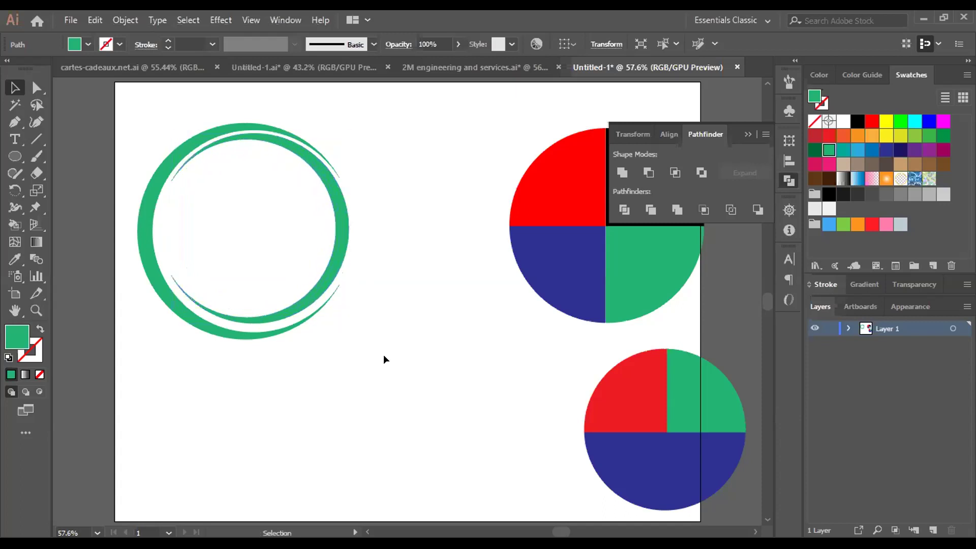
pyautogui.click(288, 306)
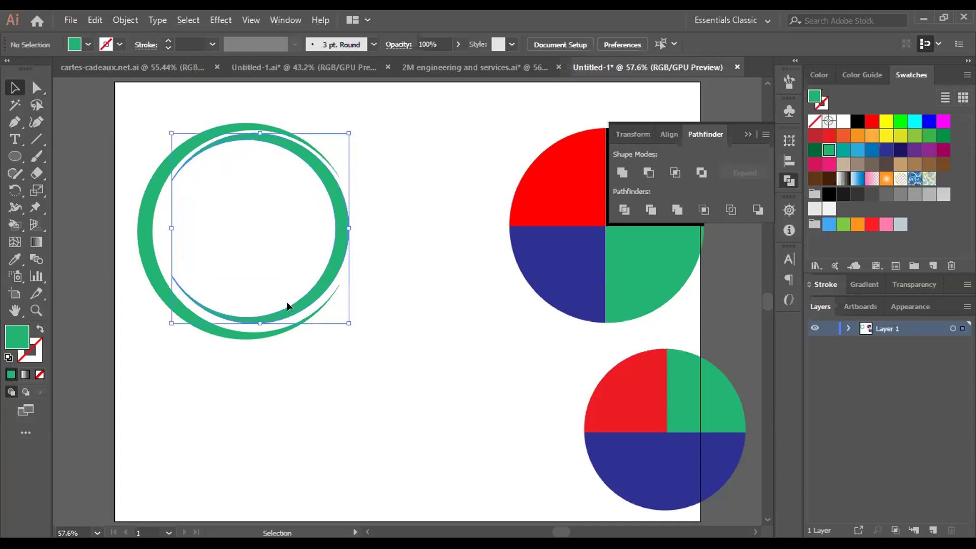
# Nudge the smaller green crescent down to even out the gaps inside the larger one.
pyautogui.press('Down')
pyautogui.press('Down')
pyautogui.press('Down')
pyautogui.press('Down')
pyautogui.press('Down')
pyautogui.press('Down')
pyautogui.press('Down')
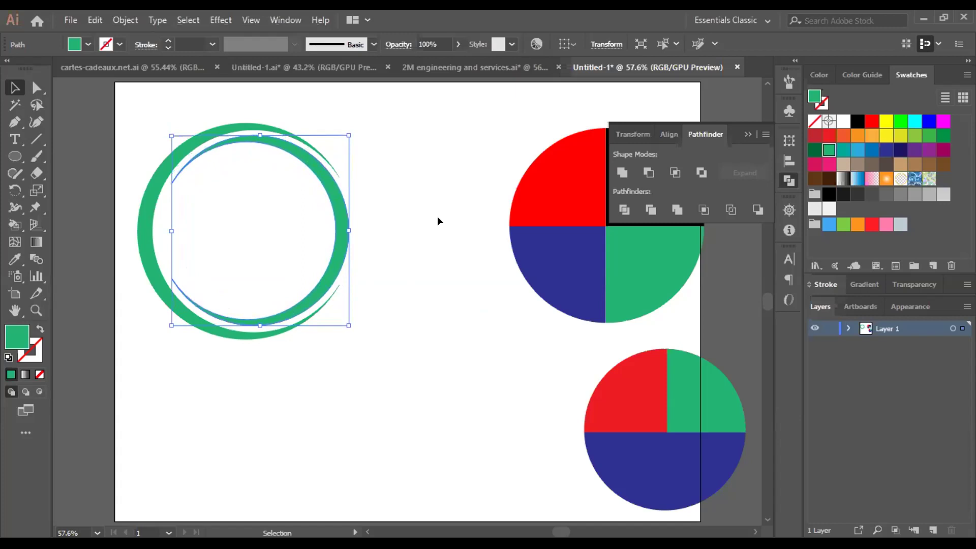
pyautogui.click(503, 292)
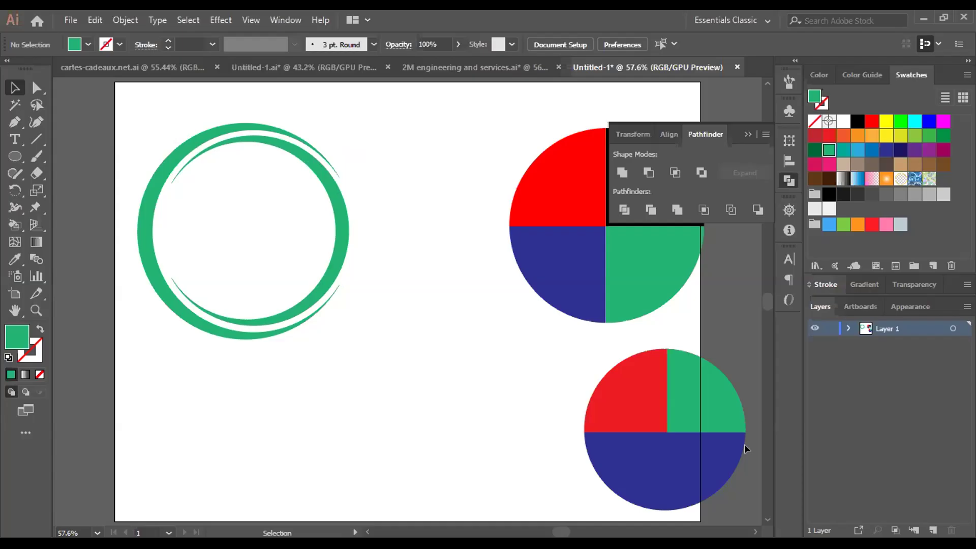
# Undo the crescent ring and the circle subtraction back to the single plain green circle.
pyautogui.hotkey('ctrl', 'z')
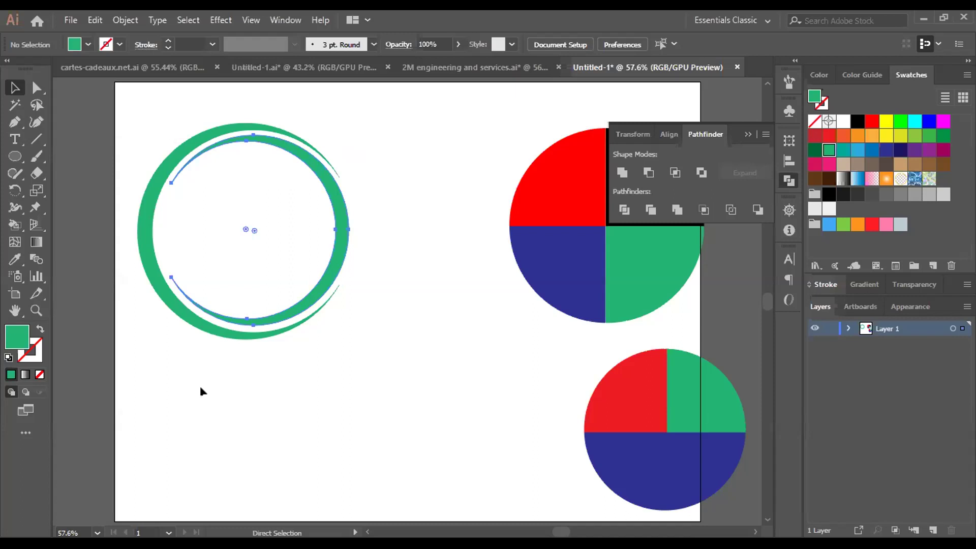
pyautogui.press('v')
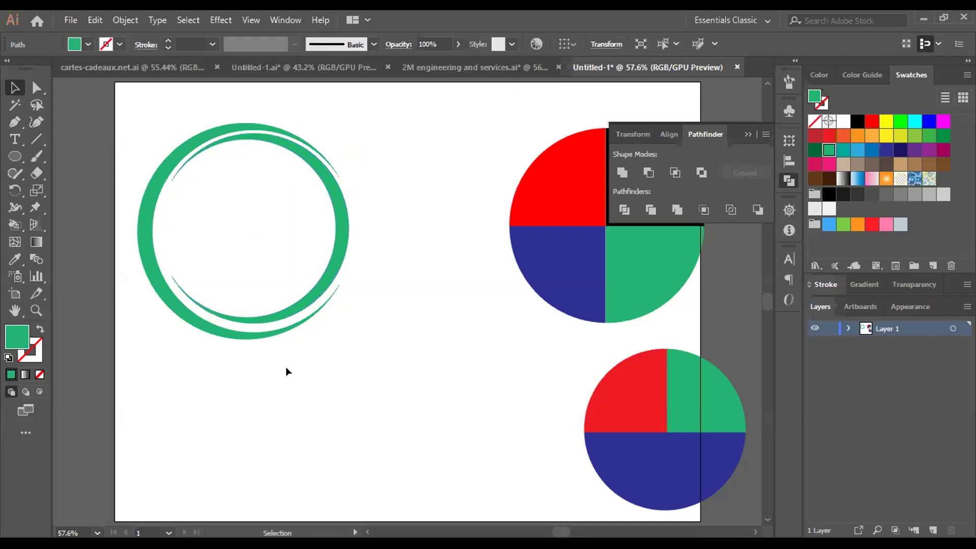
pyautogui.hotkey('ctrl', 'z')
pyautogui.hotkey('ctrl', 'z')
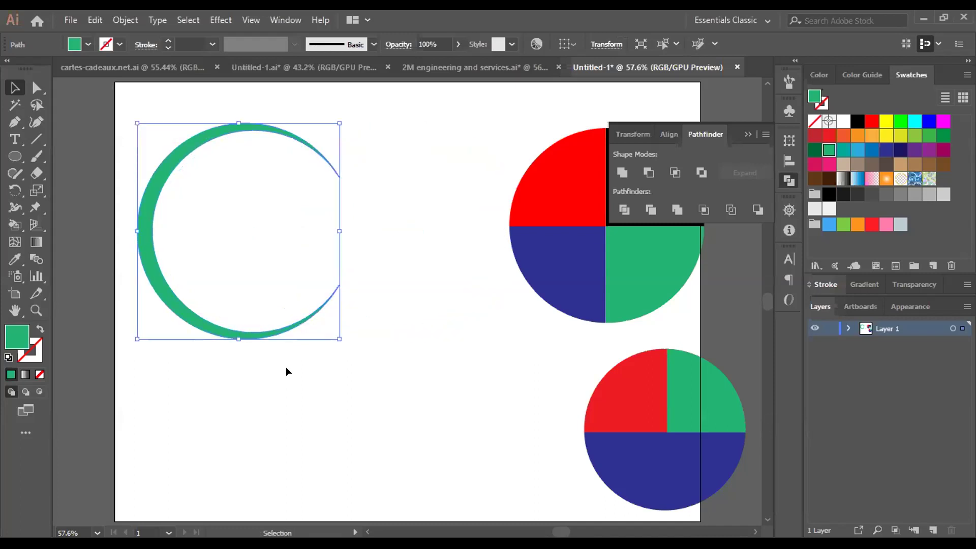
pyautogui.hotkey('ctrl', 'z')
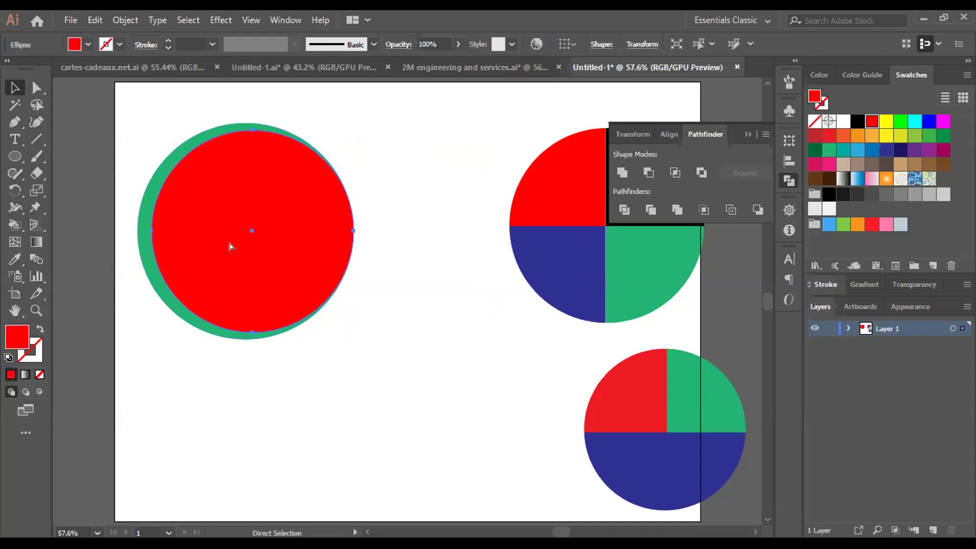
pyautogui.hotkey('ctrl', 'z')
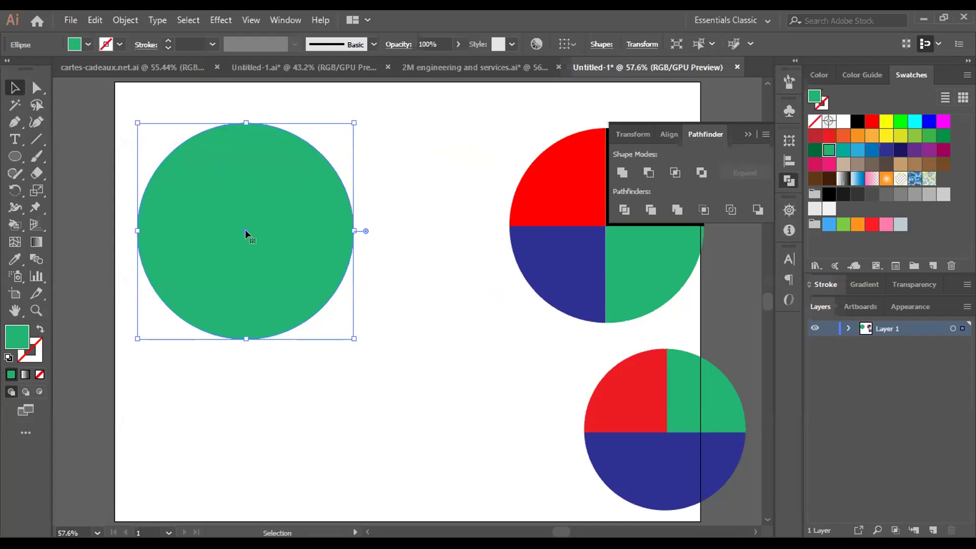
# Slightly enlarge the green circle and fill it with black.
pyautogui.press('Delete')
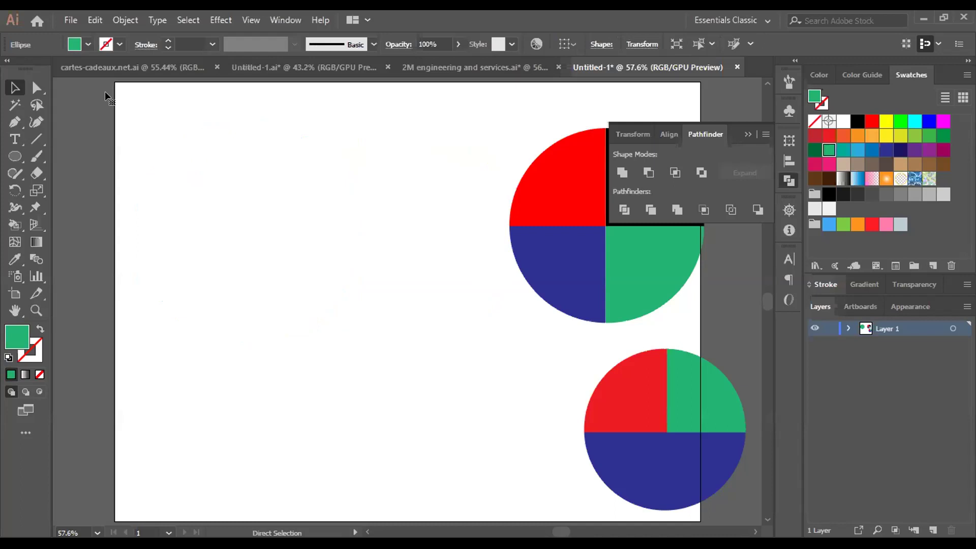
pyautogui.hotkey('ctrl', 'z')
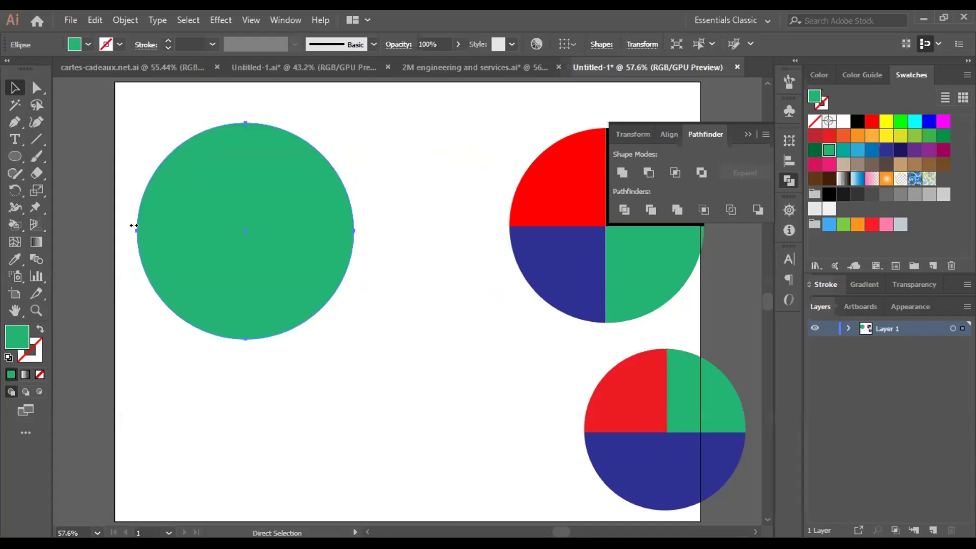
pyautogui.moveTo(134, 225); pyautogui.dragTo(135, 228)
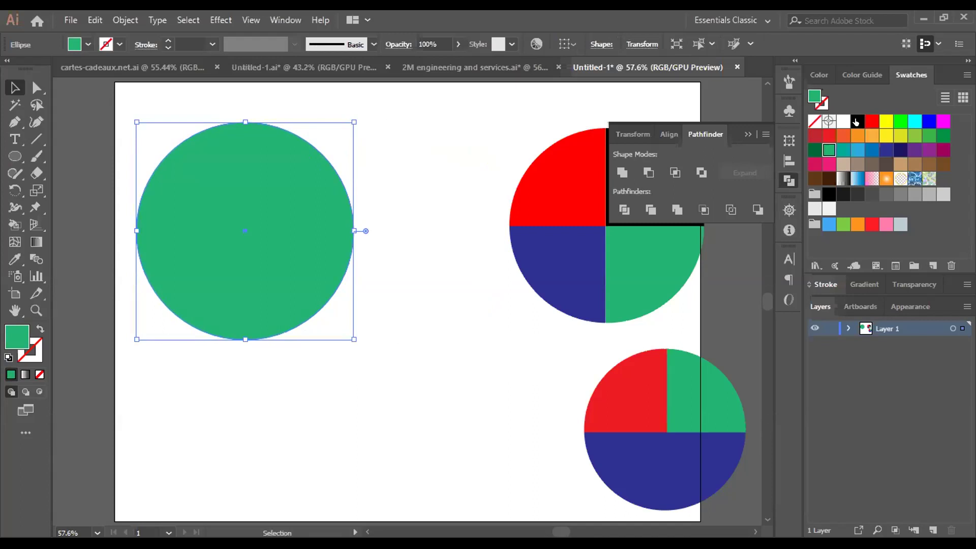
pyautogui.hotkey('ctrl', 'z')
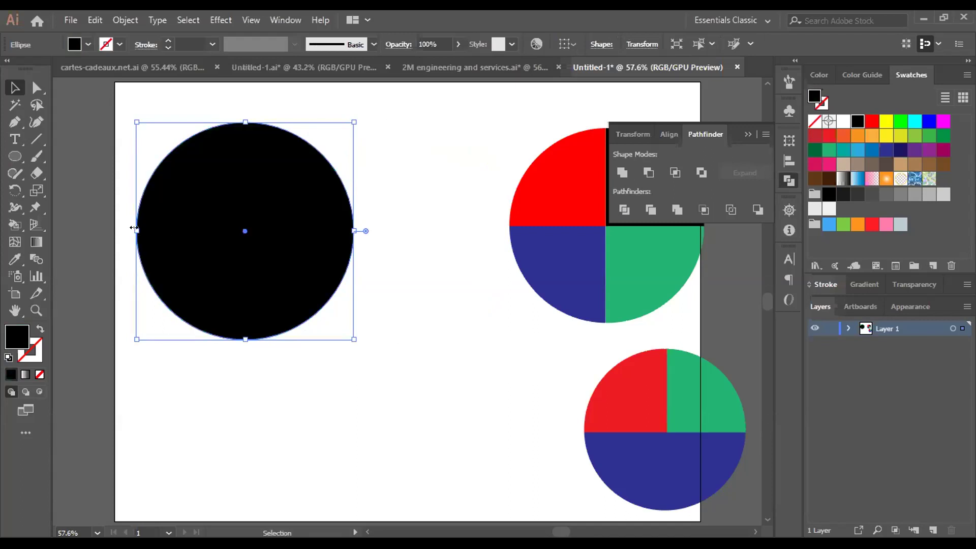
pyautogui.moveTo(135, 227); pyautogui.dragTo(143, 231)
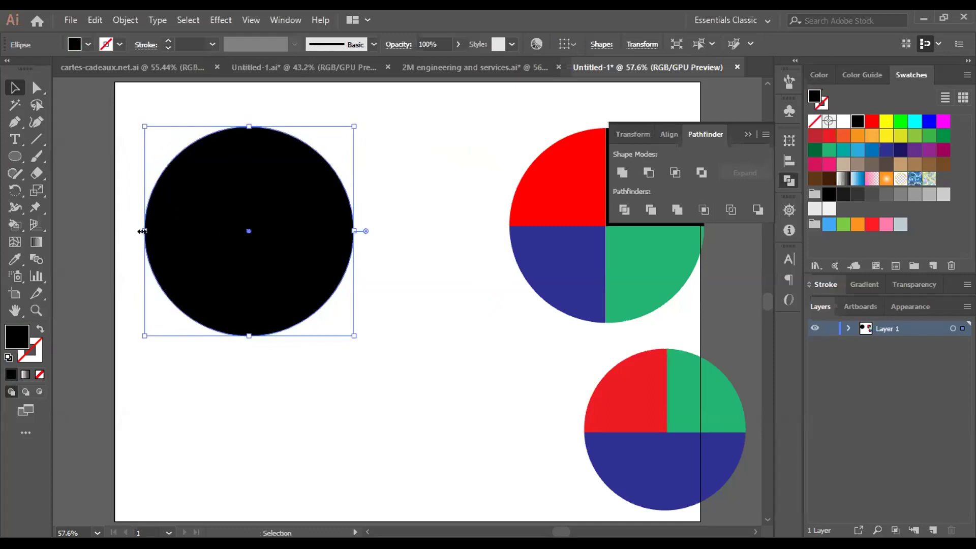
pyautogui.hotkey('ctrl', 'z')
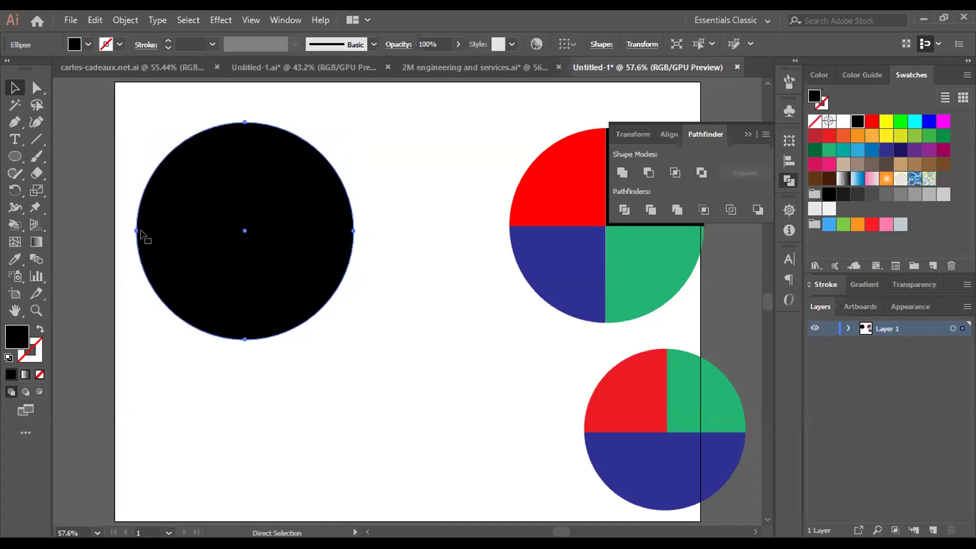
pyautogui.press('v')
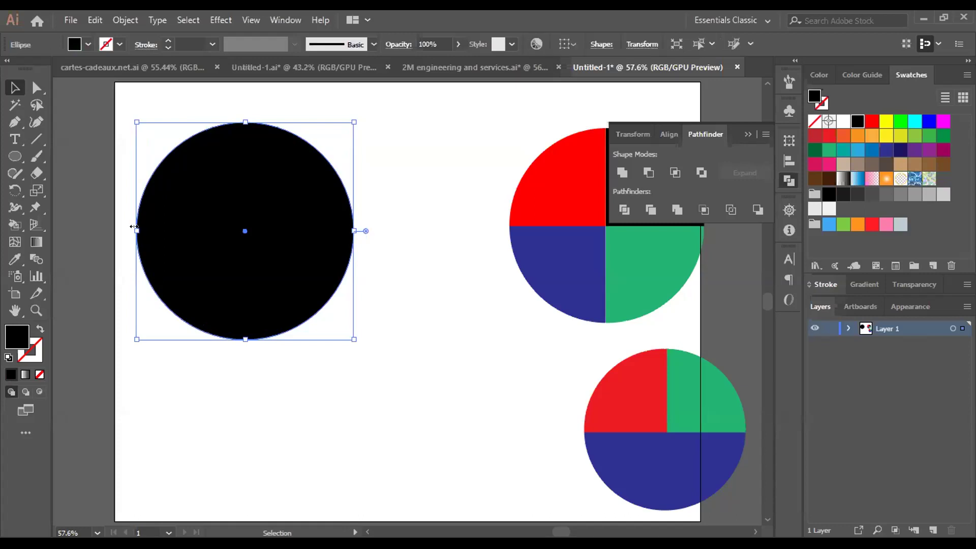
pyautogui.moveTo(134, 227); pyautogui.dragTo(145, 231)
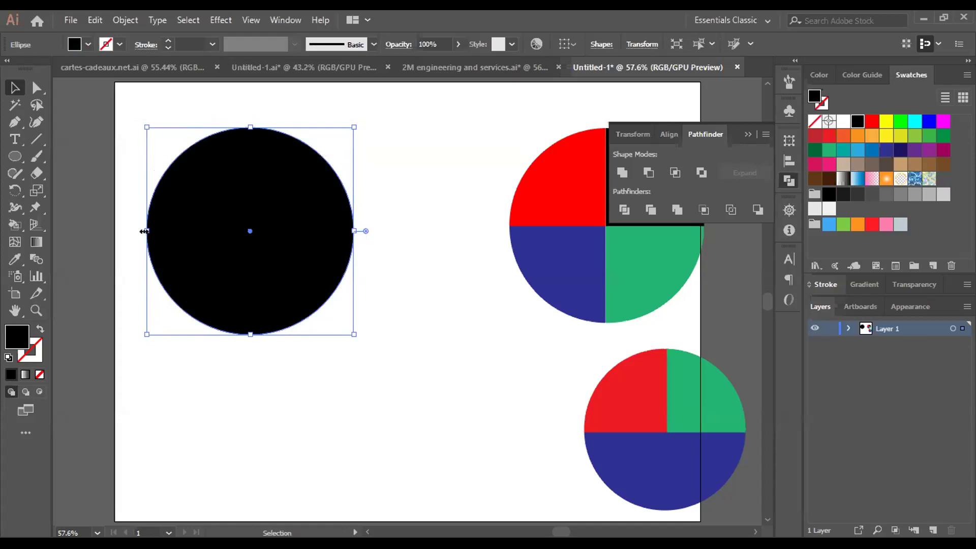
pyautogui.press('a')
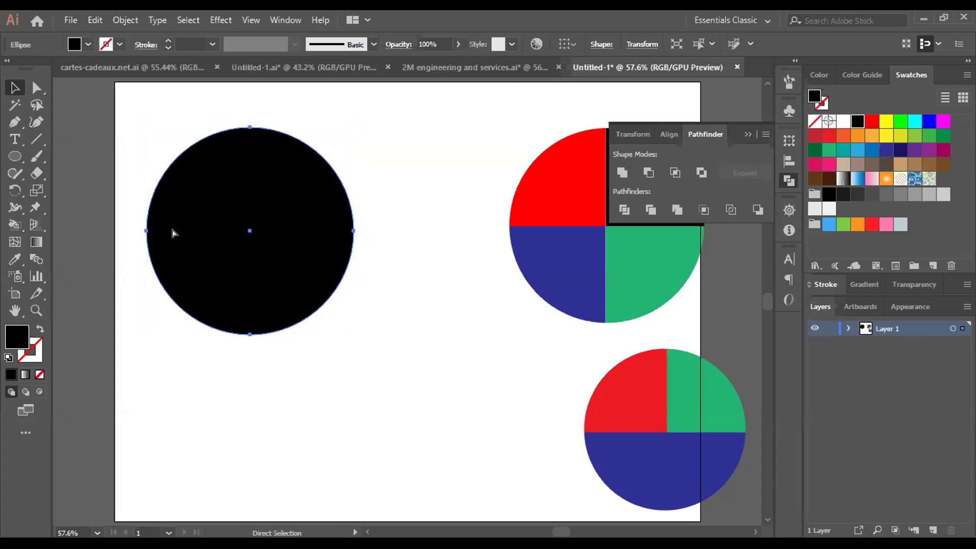
pyautogui.press('v')
pyautogui.hotkey('ctrl', 'z')
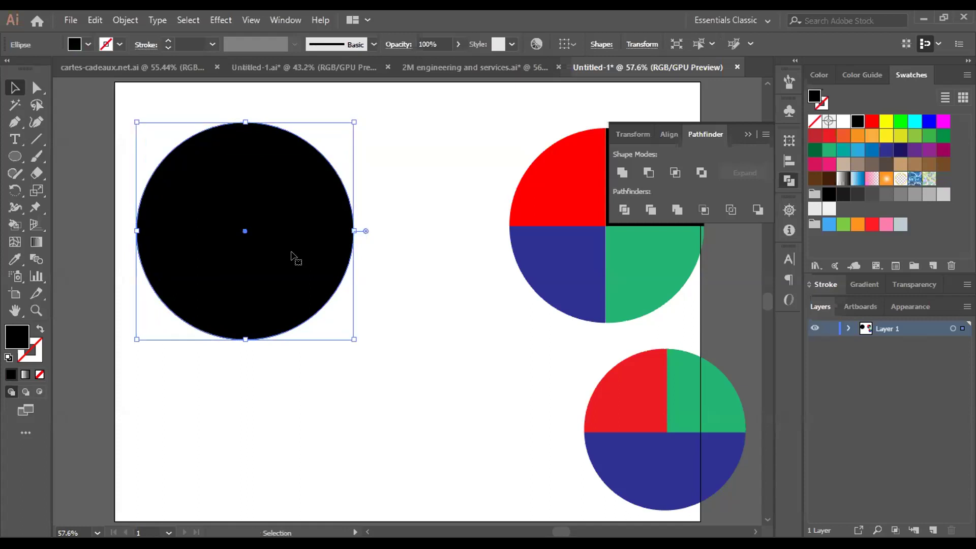
# Place a red copy in front of the black circle, shrink it slightly and shift it right so a black crescent shows.
pyautogui.click(379, 229)
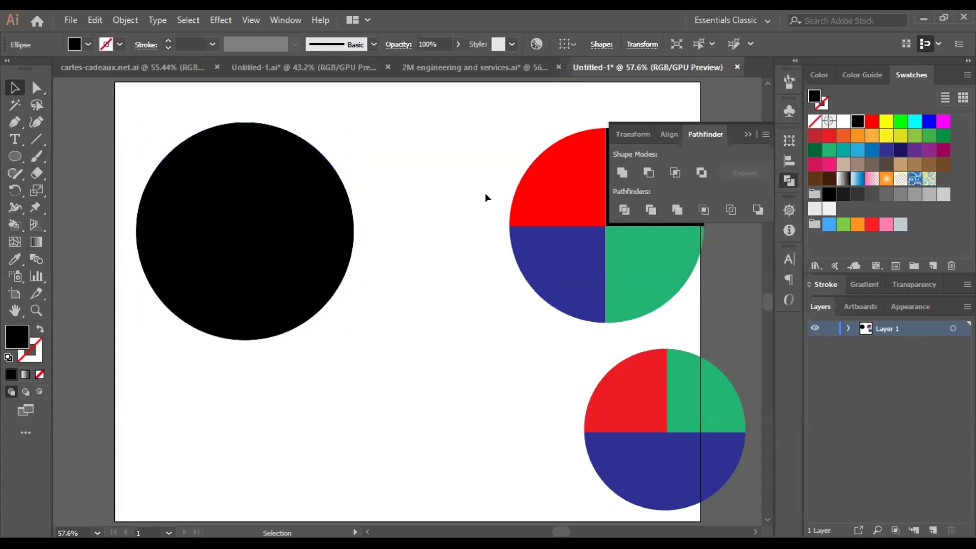
pyautogui.hotkey('ctrl', 'z')
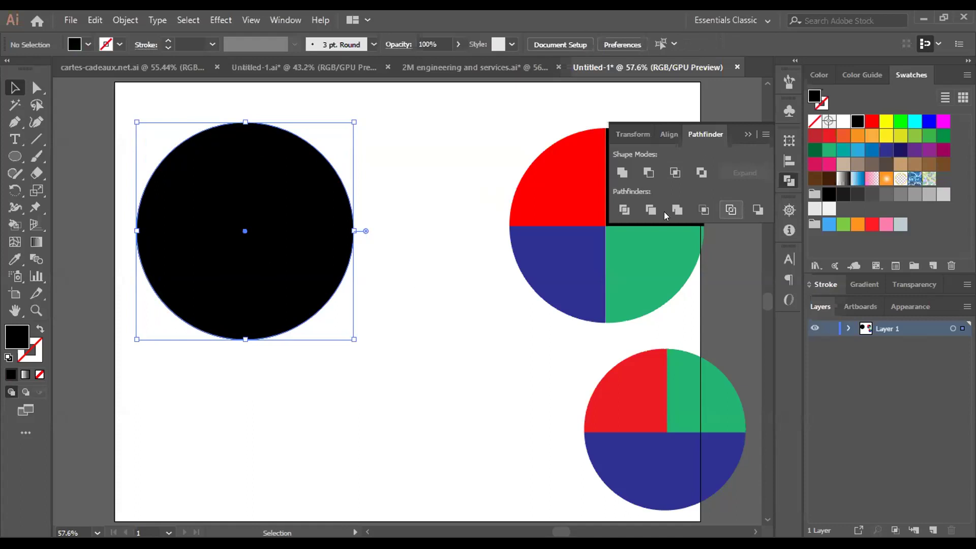
pyautogui.click(828, 133)
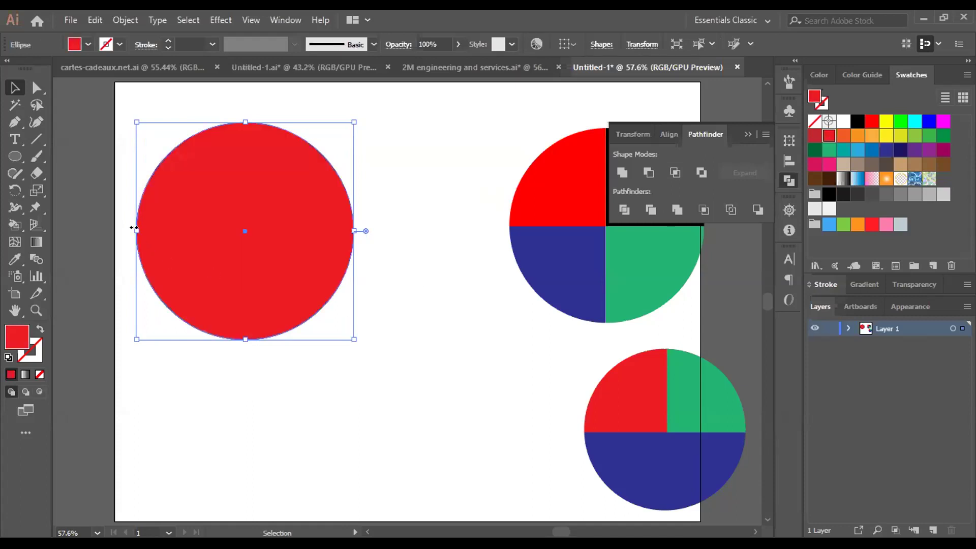
pyautogui.moveTo(135, 228); pyautogui.dragTo(143, 228)
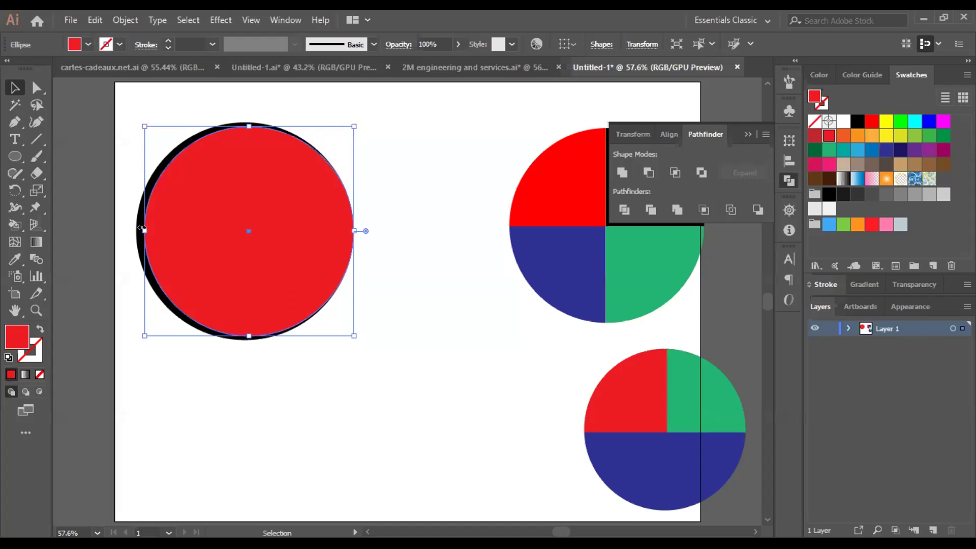
pyautogui.moveTo(343, 279); pyautogui.dragTo(345, 279)
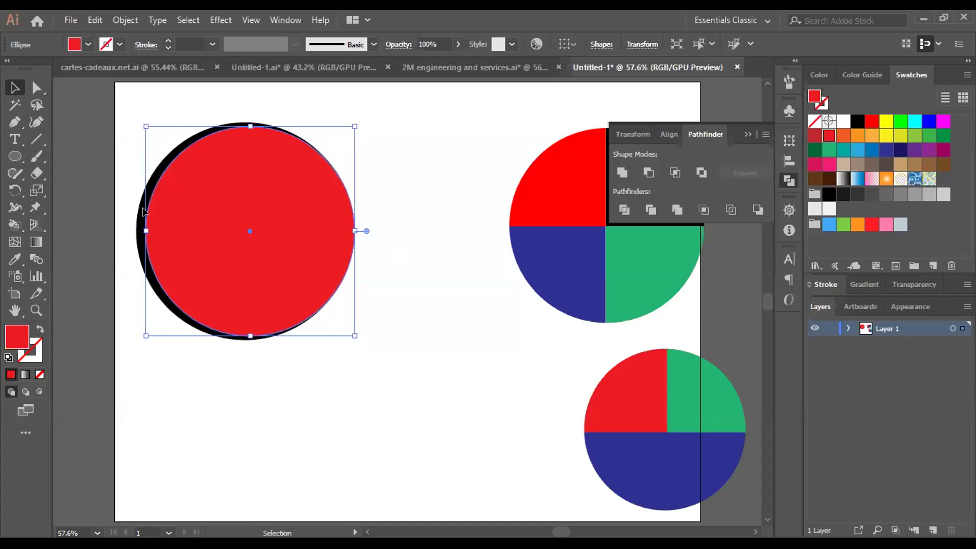
# Subtract the red circle from the black circle with Minus Front to leave a thin black crescent.
pyautogui.moveTo(137, 148); pyautogui.dragTo(241, 211)
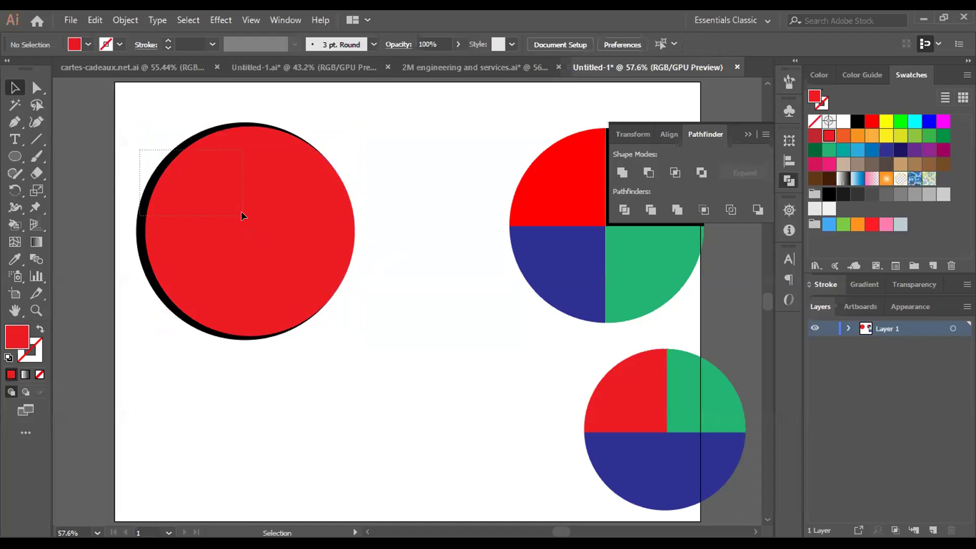
pyautogui.click(645, 174)
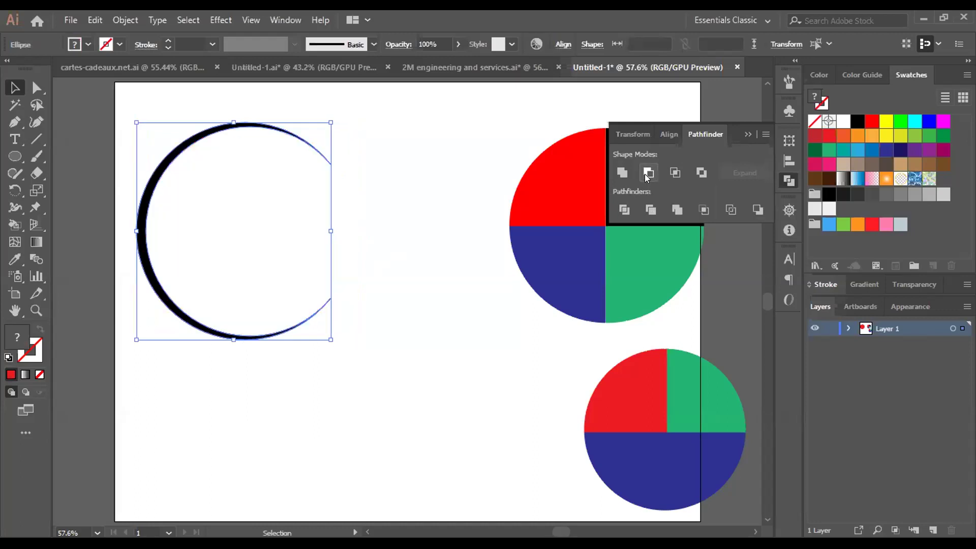
pyautogui.click(336, 186)
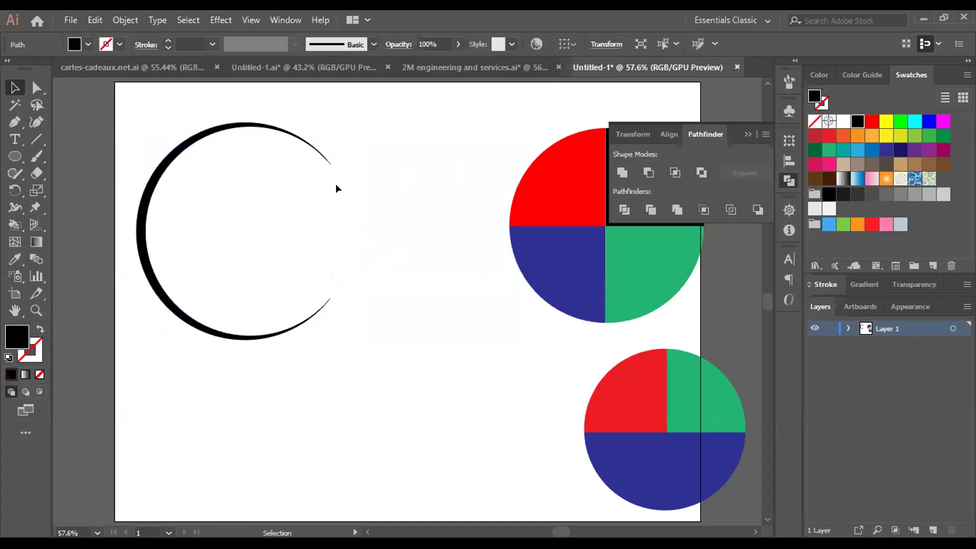
# Duplicate the black crescent to the right and rotate the copy 180° so it opens toward the original.
pyautogui.click(140, 232)
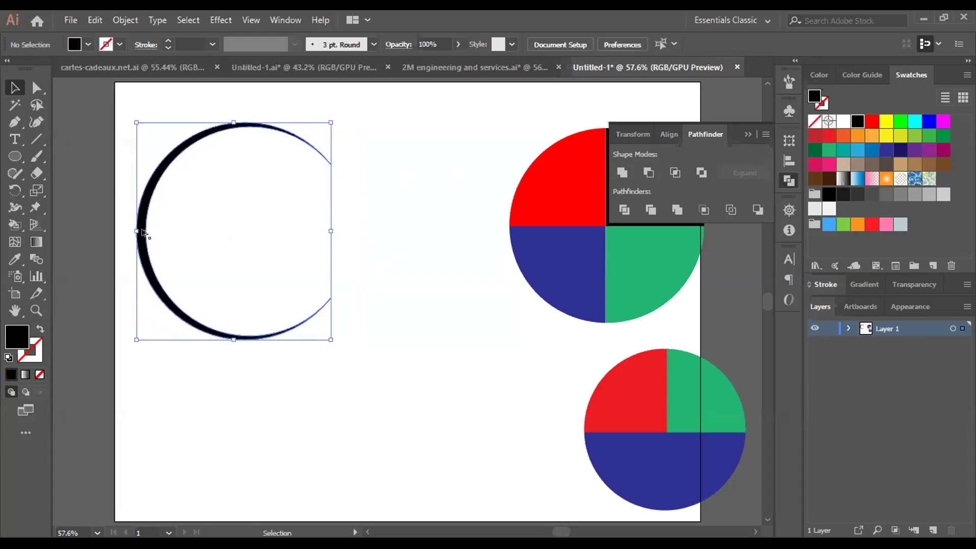
pyautogui.moveTo(136, 230); pyautogui.dragTo(217, 240)
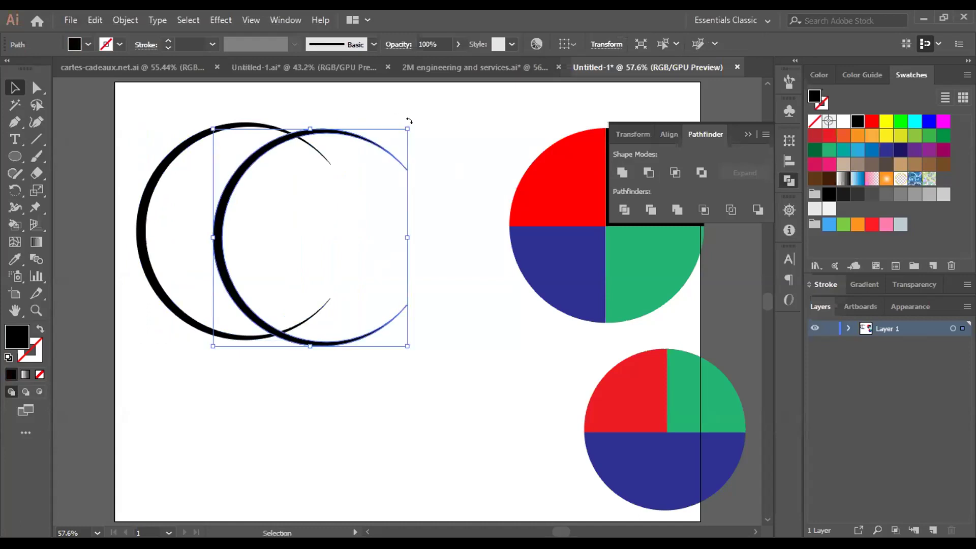
pyautogui.moveTo(463, 213); pyautogui.dragTo(177, 379)
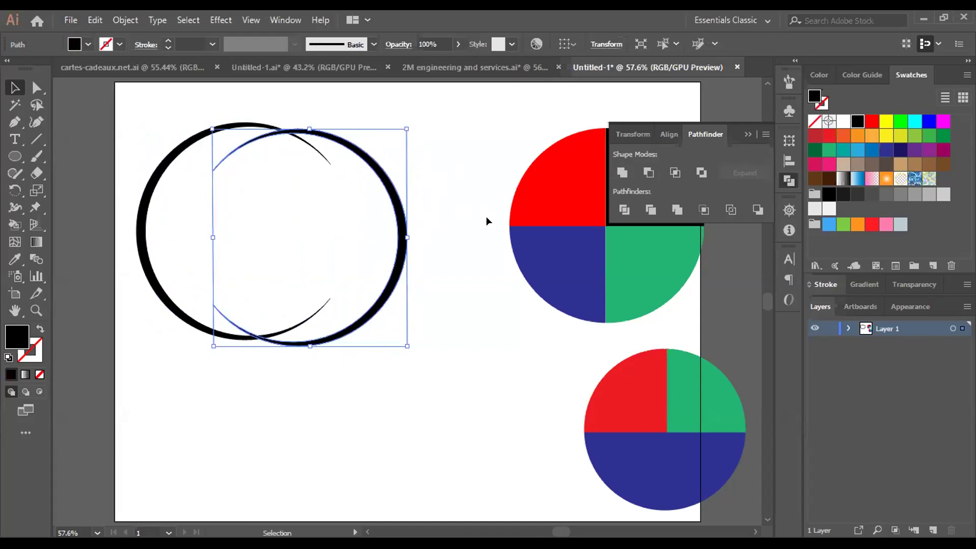
# Scale down the rotated crescent inside the original and align the two on their horizontal centres.
pyautogui.moveTo(407, 346); pyautogui.dragTo(370, 304)
pyautogui.moveTo(359, 255); pyautogui.dragTo(300, 245)
pyautogui.keyDown('shift'); pyautogui.click(328, 294); pyautogui.keyUp('shift')
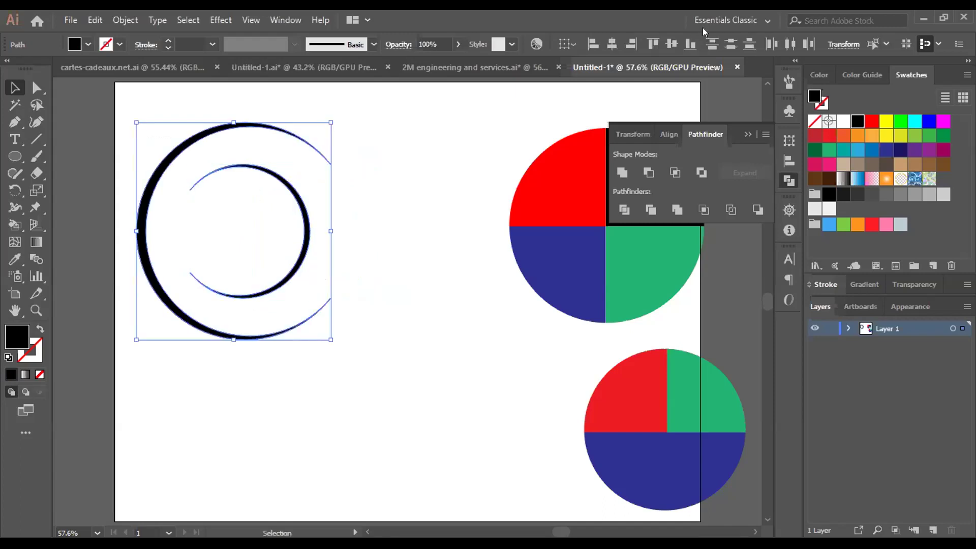
pyautogui.click(612, 44)
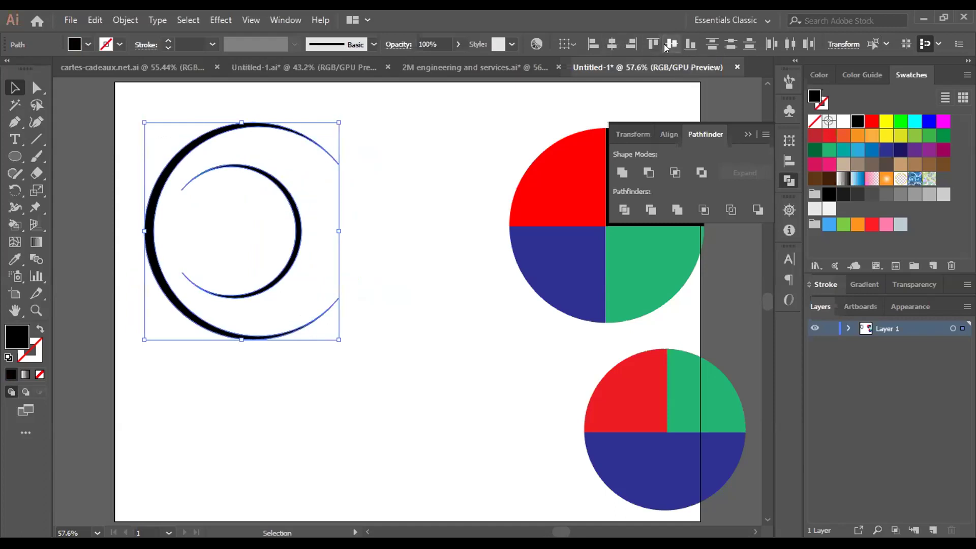
pyautogui.click(371, 227)
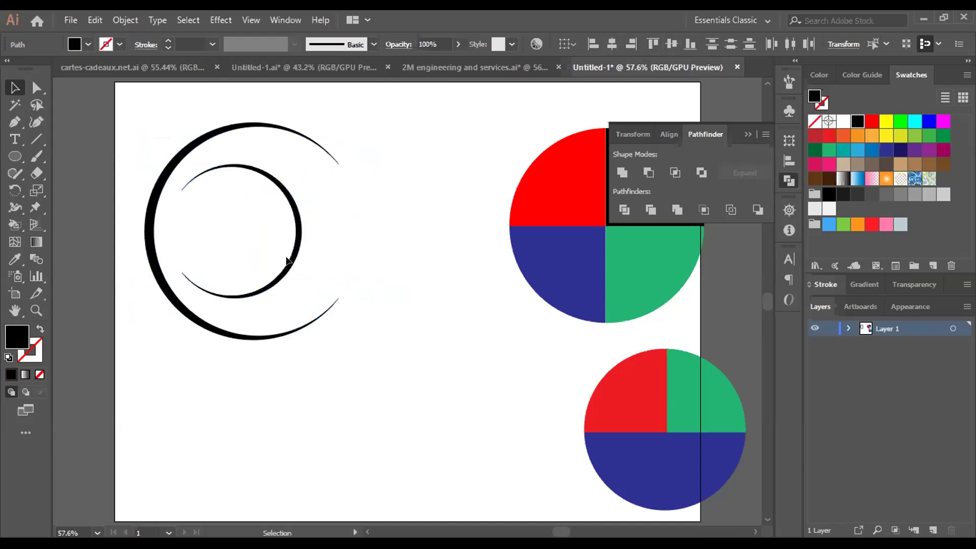
# Move the inner crescent right and enlarge it so the two crescents form an interlocking ring.
pyautogui.click(296, 269)
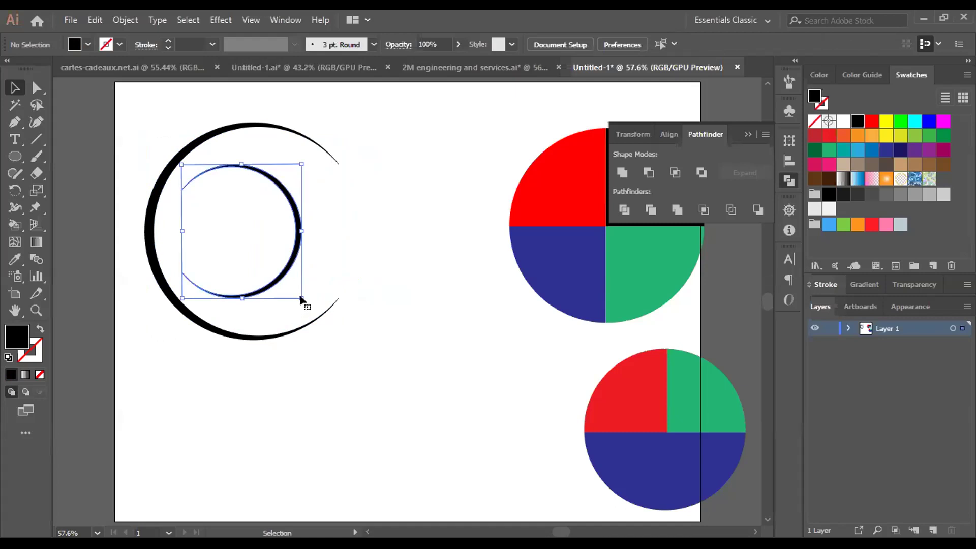
pyautogui.moveTo(297, 295); pyautogui.dragTo(324, 285)
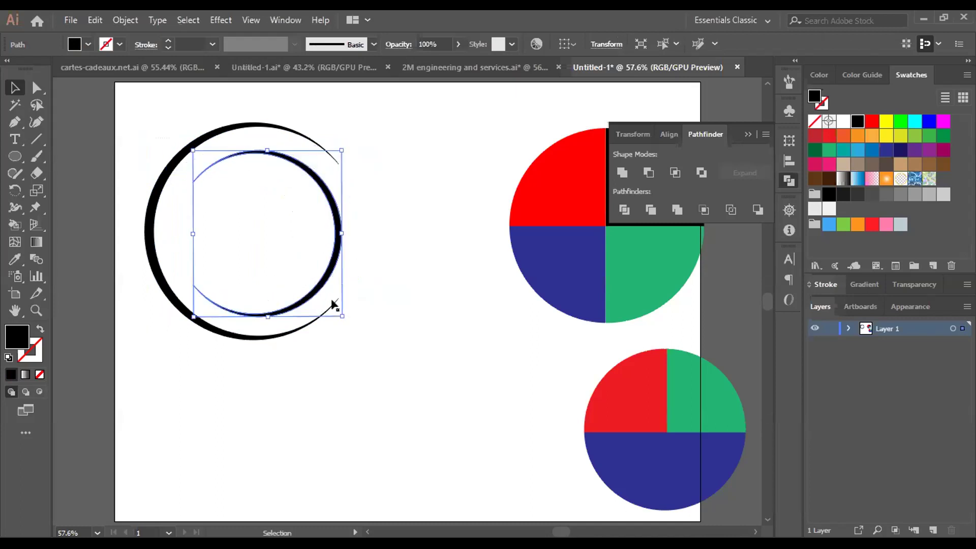
pyautogui.press('alt')
pyautogui.moveTo(340, 315); pyautogui.dragTo(356, 333)
pyautogui.click(401, 295)
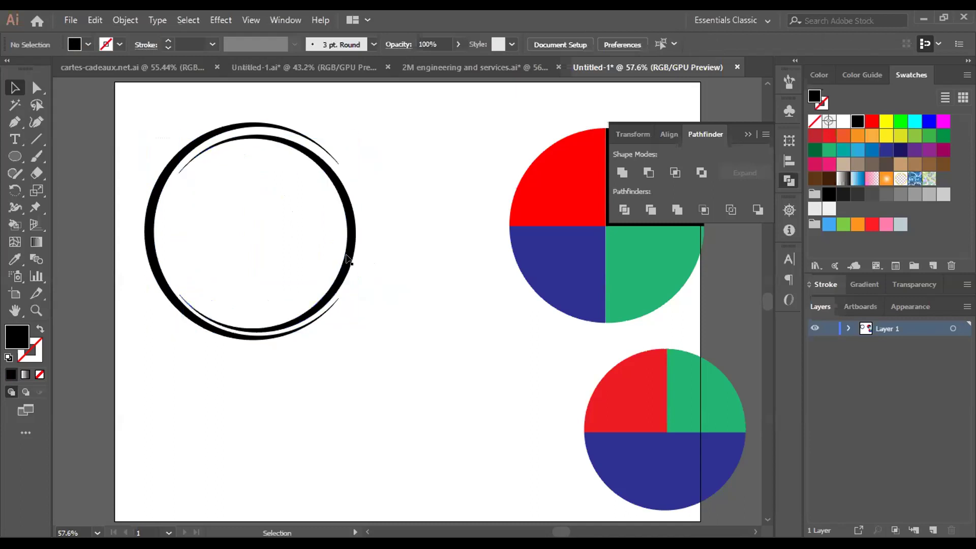
# Nudge the inner black crescent up to even out the gaps inside the outer crescent.
pyautogui.click(349, 258)
pyautogui.press('Up')
pyautogui.press('Up')
pyautogui.press('Up')
pyautogui.press('Up')
pyautogui.press('Up')
pyautogui.press('Up')
pyautogui.press('Up')
pyautogui.press('Up')
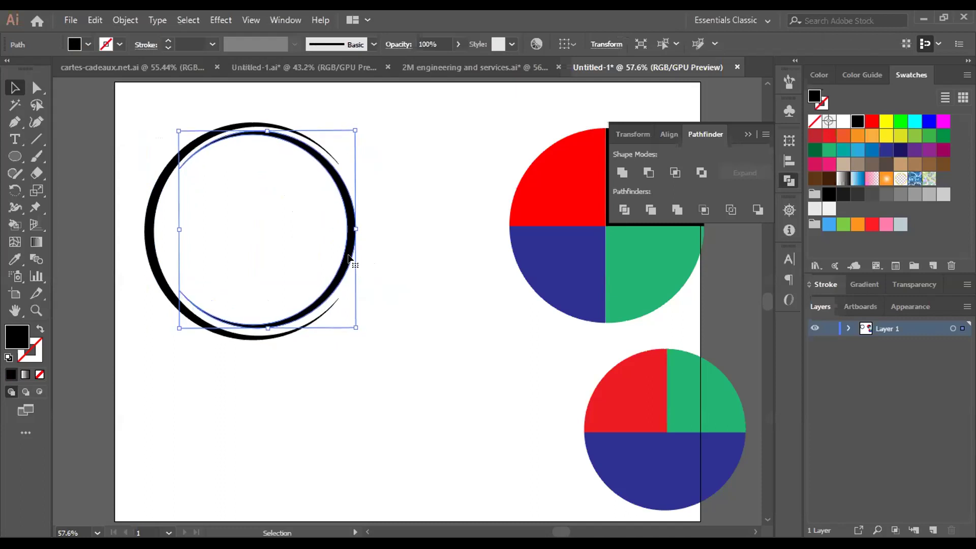
# Nudge the inner black crescent down and enlarge it slightly so its right side lines up with the outer crescent, and deselect it.
pyautogui.press('Down')
pyautogui.press('Down')
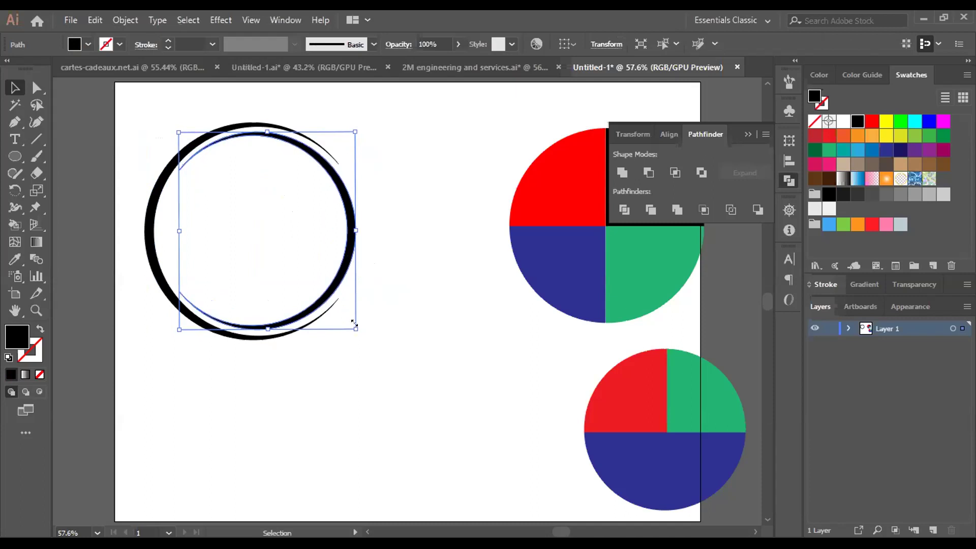
pyautogui.moveTo(355, 328); pyautogui.dragTo(357, 330)
pyautogui.click(357, 331)
pyautogui.click(355, 248)
pyautogui.click(414, 144)
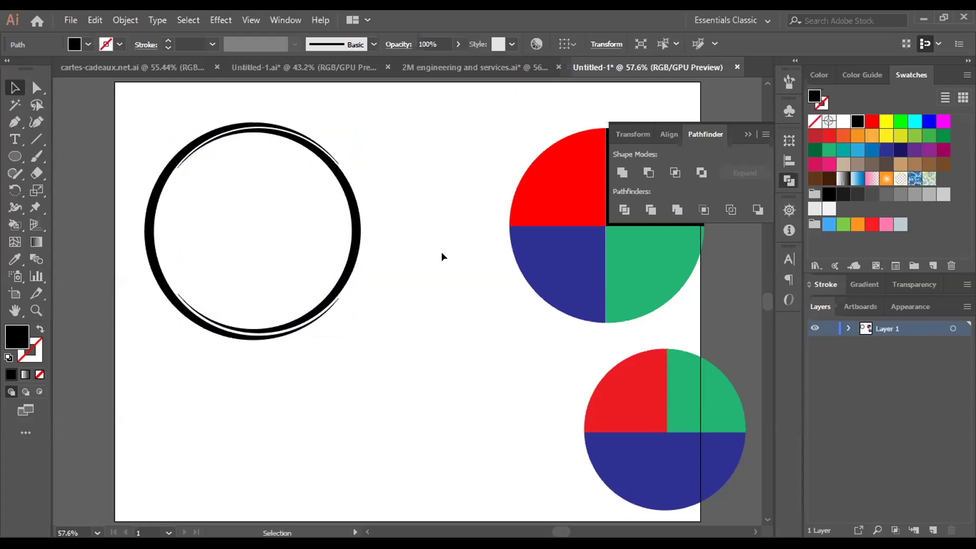
pyautogui.click(721, 507)
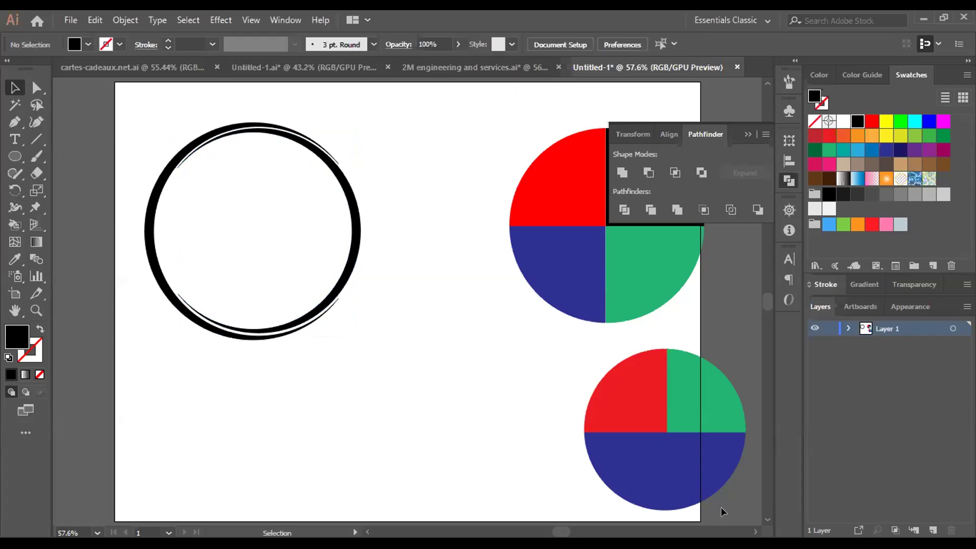
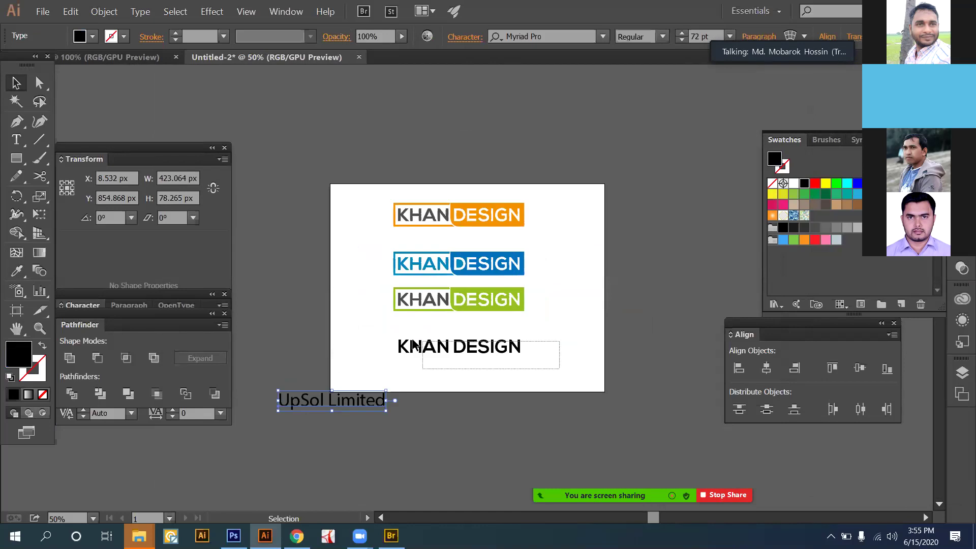
# Delete the black KHAN DESIGN text and the orange and green logo versions, and group the remaining blue logo.
pyautogui.press('Delete')
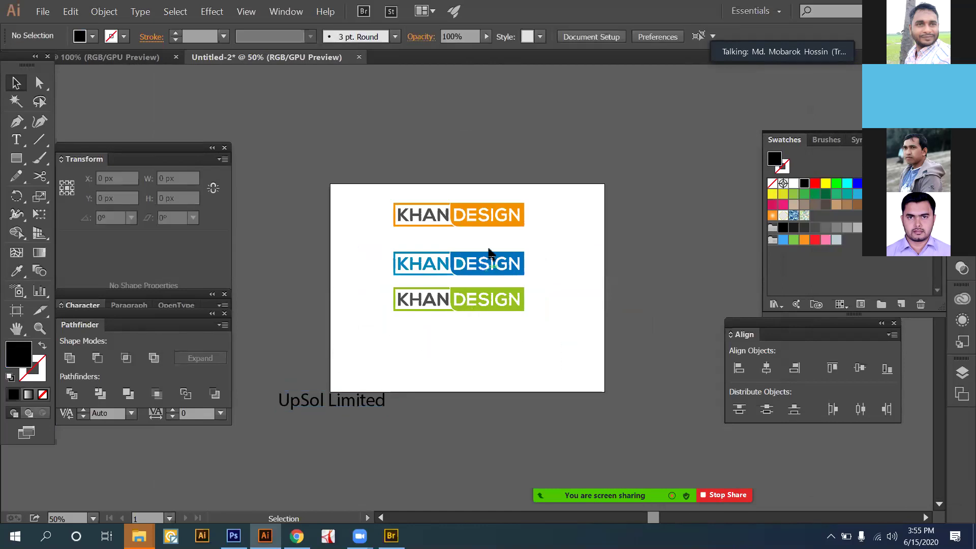
pyautogui.moveTo(544, 246); pyautogui.dragTo(331, 170)
pyautogui.moveTo(452, 216); pyautogui.dragTo(452, 265)
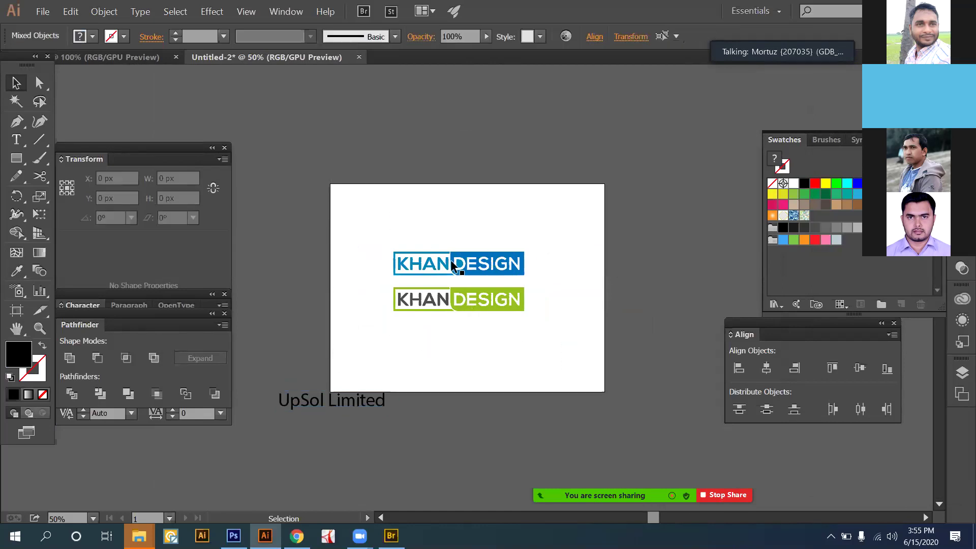
pyautogui.click(475, 279)
pyautogui.moveTo(474, 298)
pyautogui.mouseDown()
pyautogui.moveTo(475, 203)
pyautogui.moveTo(492, 148)
pyautogui.moveTo(472, 146)
pyautogui.moveTo(479, 322)
pyautogui.moveTo(349, 287)
pyautogui.moveTo(373, 233)
pyautogui.moveTo(534, 326)
pyautogui.moveTo(545, 318)
pyautogui.moveTo(455, 281)
pyautogui.moveTo(458, 290)
pyautogui.mouseUp()
pyautogui.press('ctrl')
pyautogui.moveTo(592, 290); pyautogui.dragTo(367, 224)
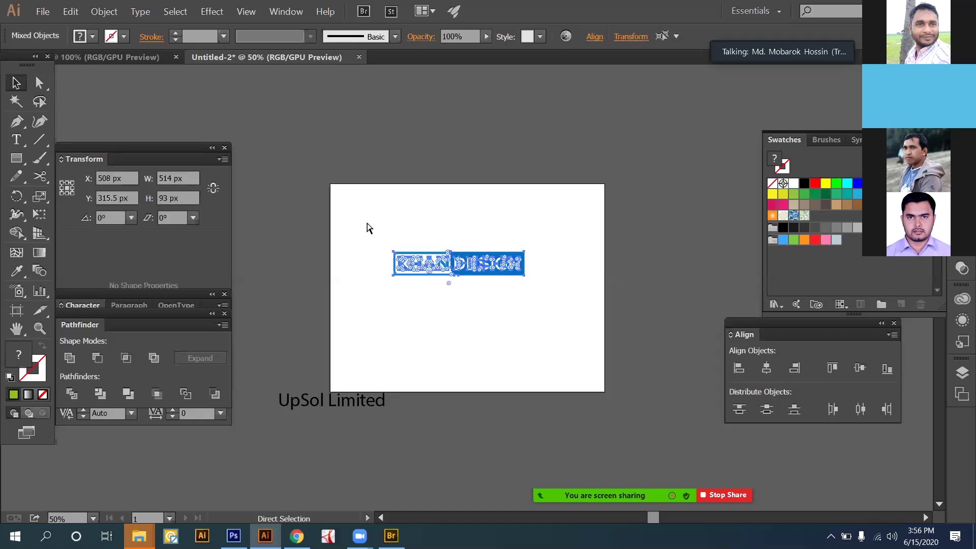
# Draw a 1080 × 820 px rectangle covering the whole artboard and send it to the back behind the logo.
pyautogui.click(16, 158)
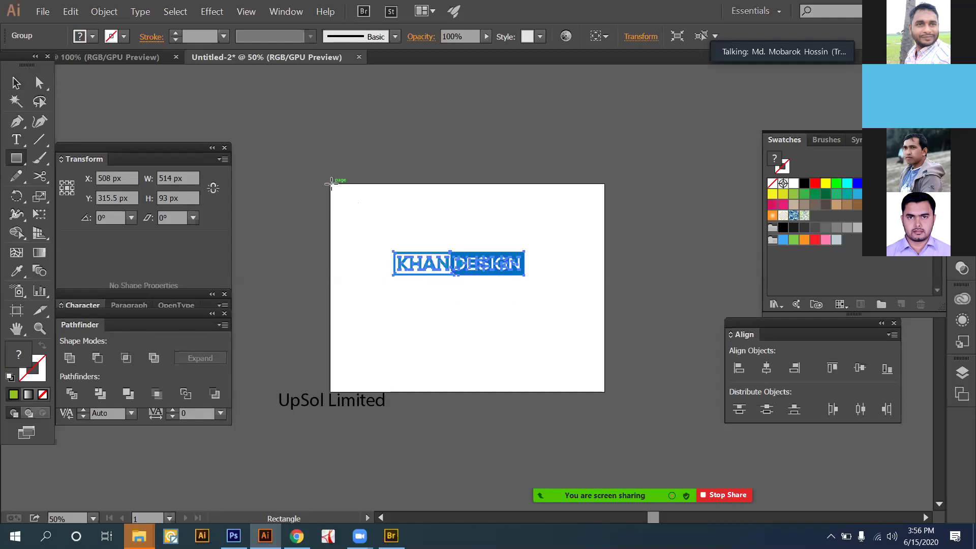
pyautogui.moveTo(330, 184); pyautogui.dragTo(604, 391)
pyautogui.click(14, 84)
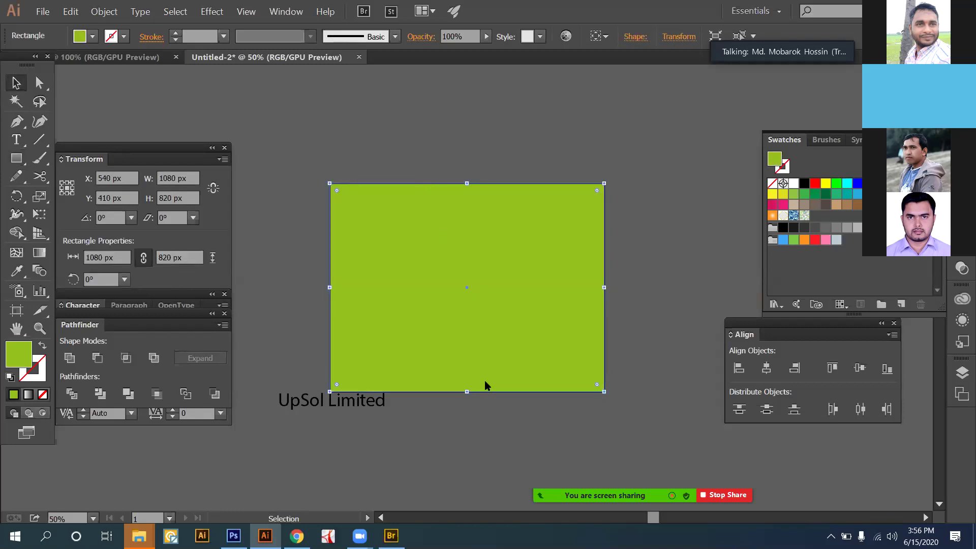
pyautogui.rightClick(501, 393)
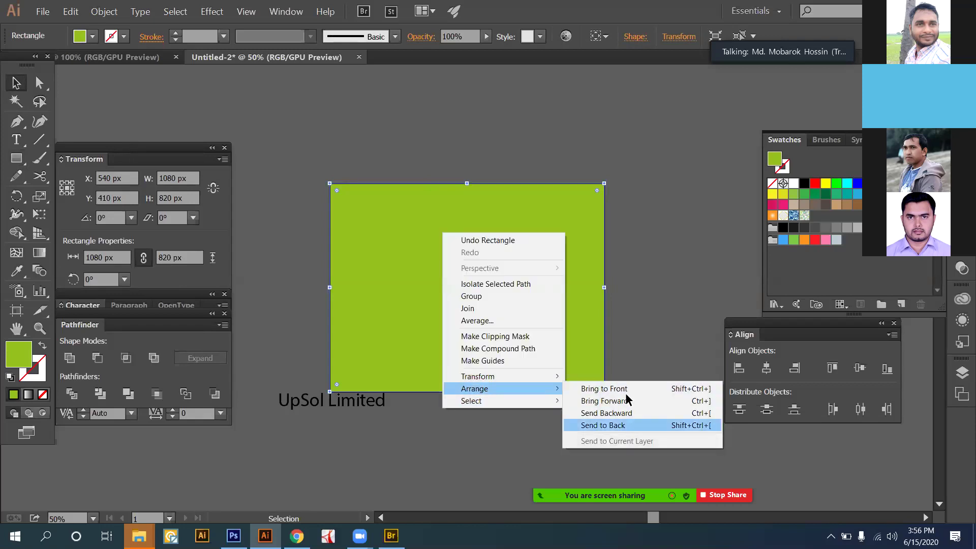
pyautogui.click(622, 426)
pyautogui.click(569, 327)
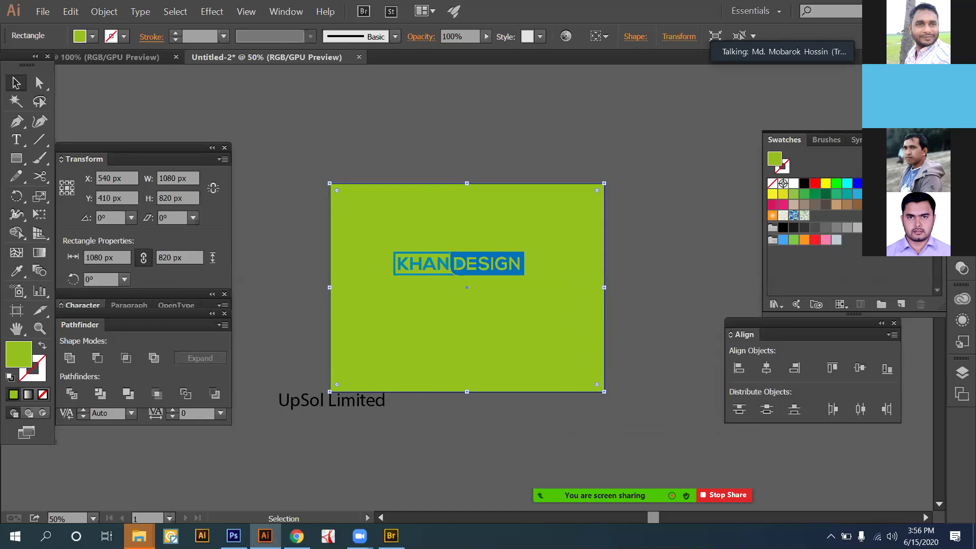
# Apply a linear gradient to the background rectangle and set its starting stop to a medium grey swatch.
pyautogui.hotkey('ctrl', 'F9')
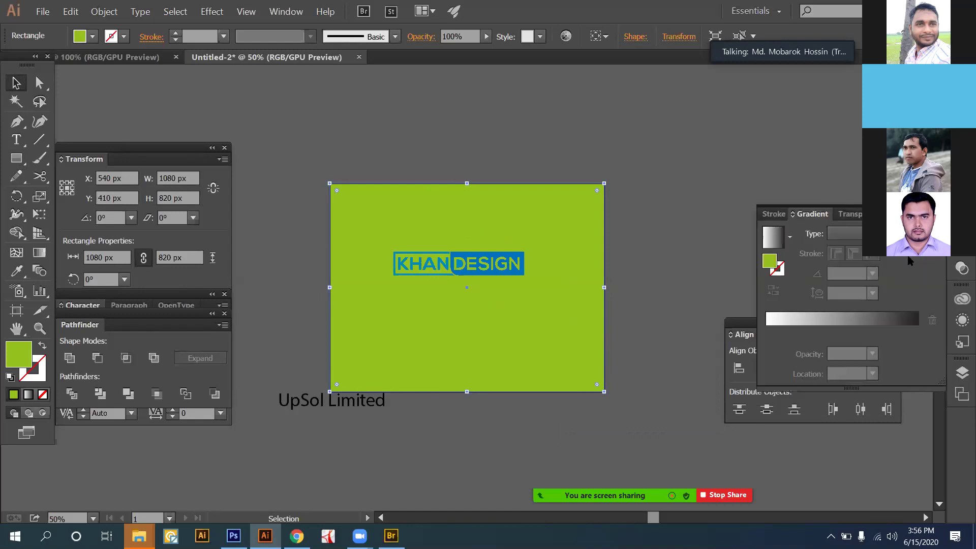
pyautogui.click(838, 324)
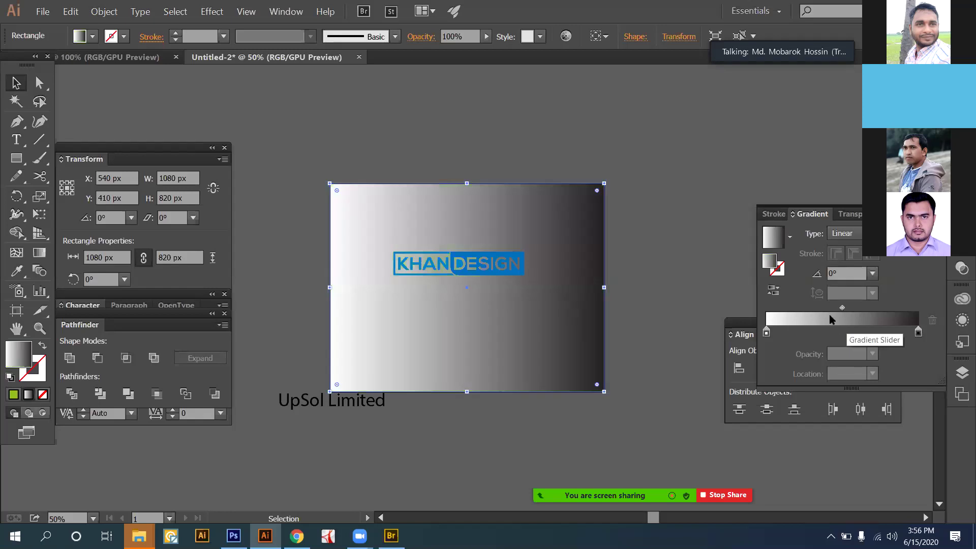
pyautogui.click(767, 334)
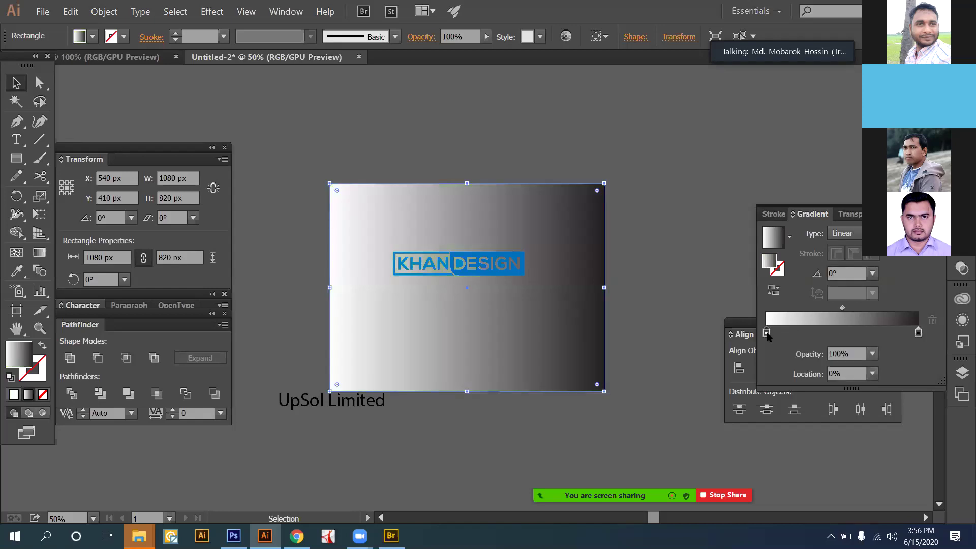
pyautogui.doubleClick(767, 333)
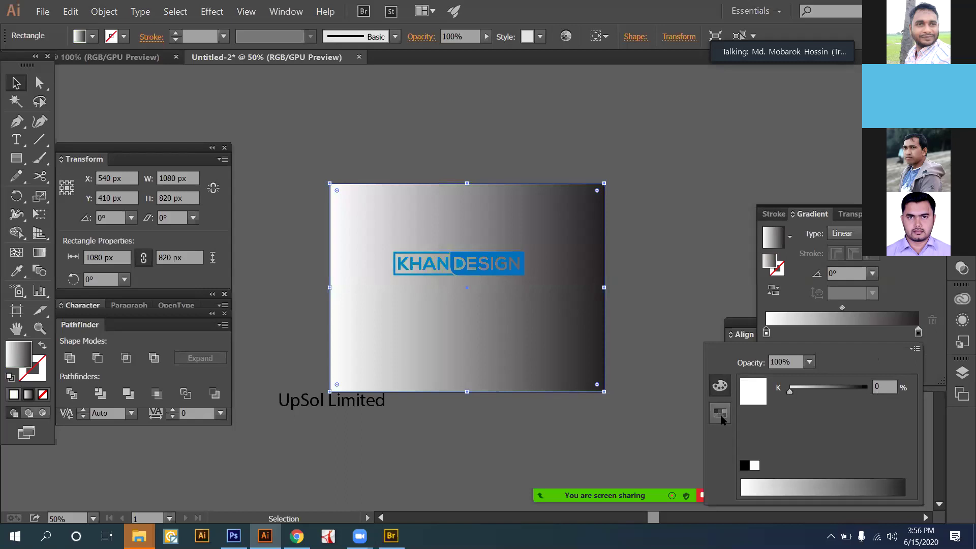
pyautogui.click(719, 413)
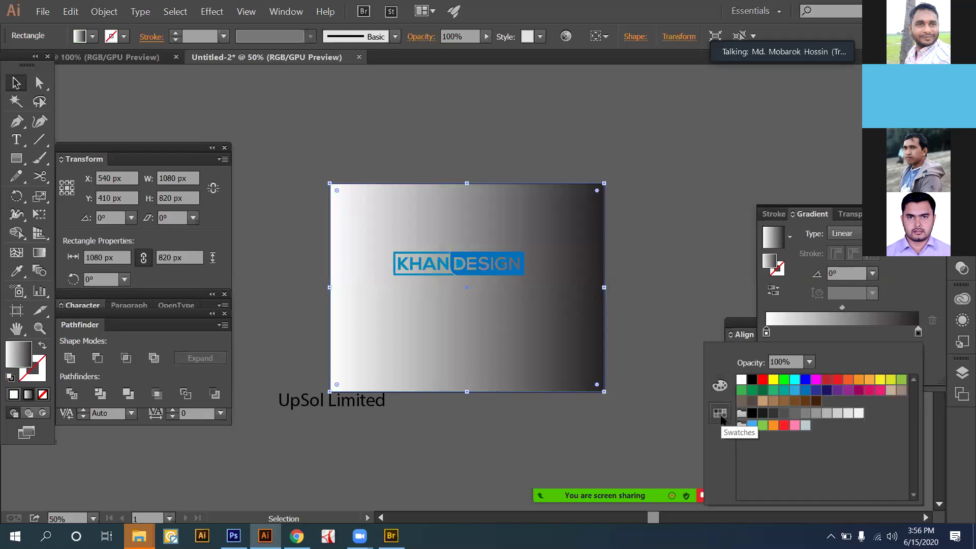
pyautogui.click(825, 414)
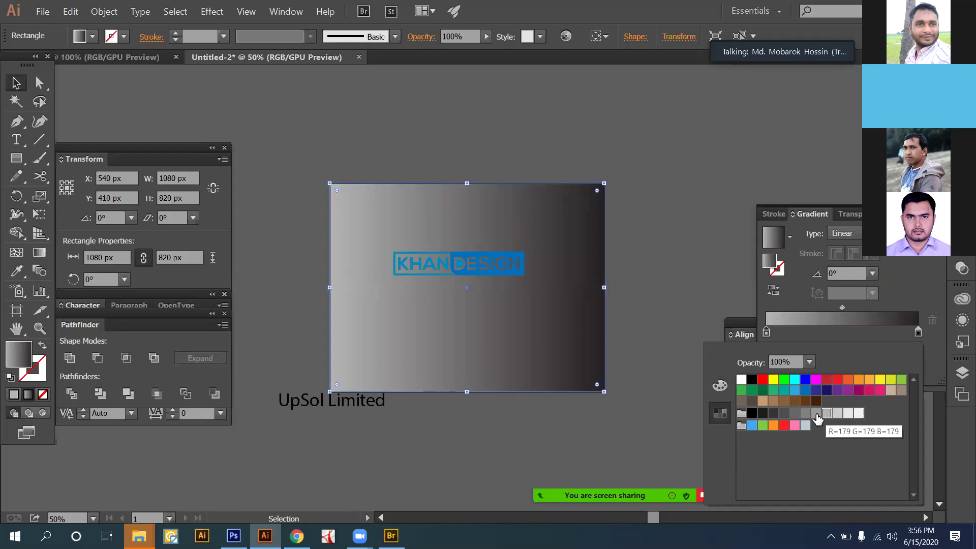
pyautogui.click(816, 414)
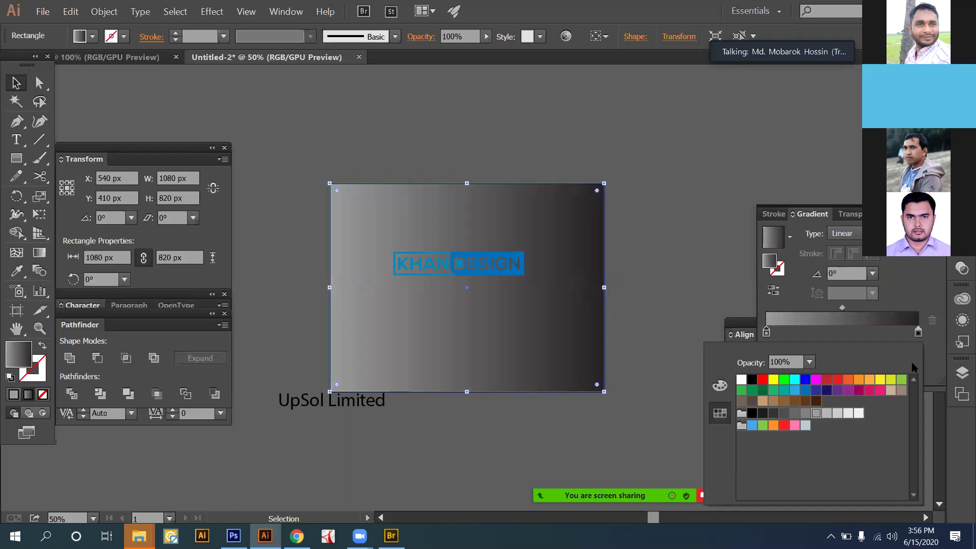
# Set the ending stop of the background gradient to a dark grey swatch and deselect the rectangle.
pyautogui.click(918, 333)
pyautogui.click(918, 333)
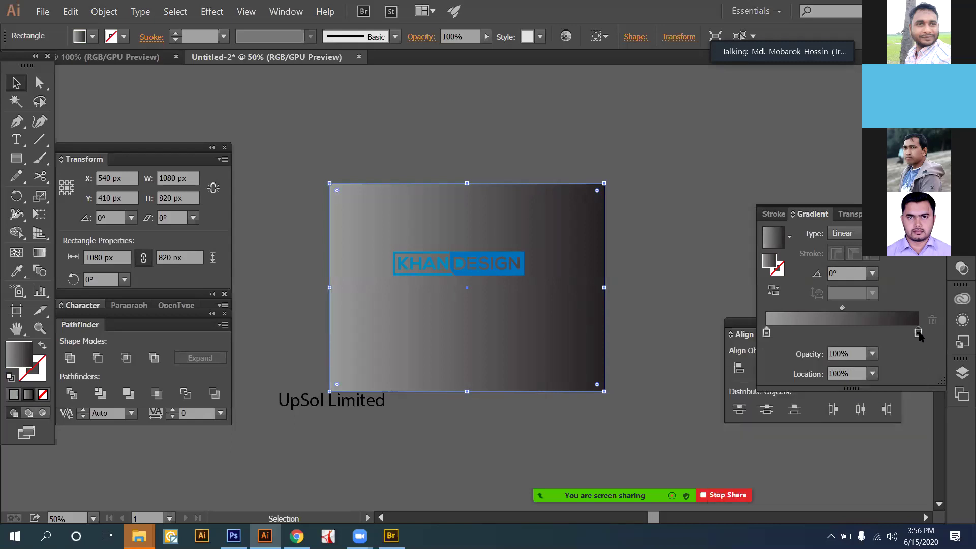
pyautogui.doubleClick(918, 332)
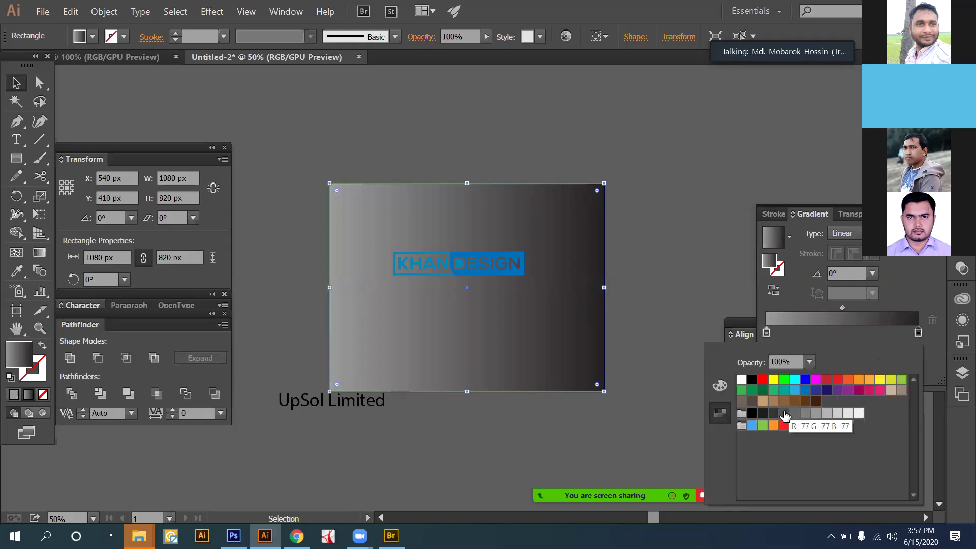
pyautogui.click(784, 415)
pyautogui.click(774, 413)
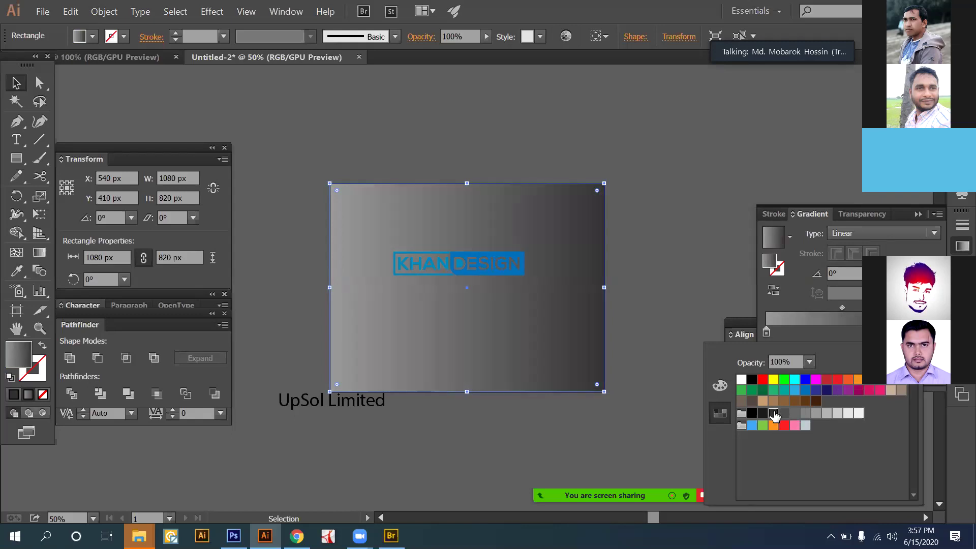
pyautogui.click(656, 282)
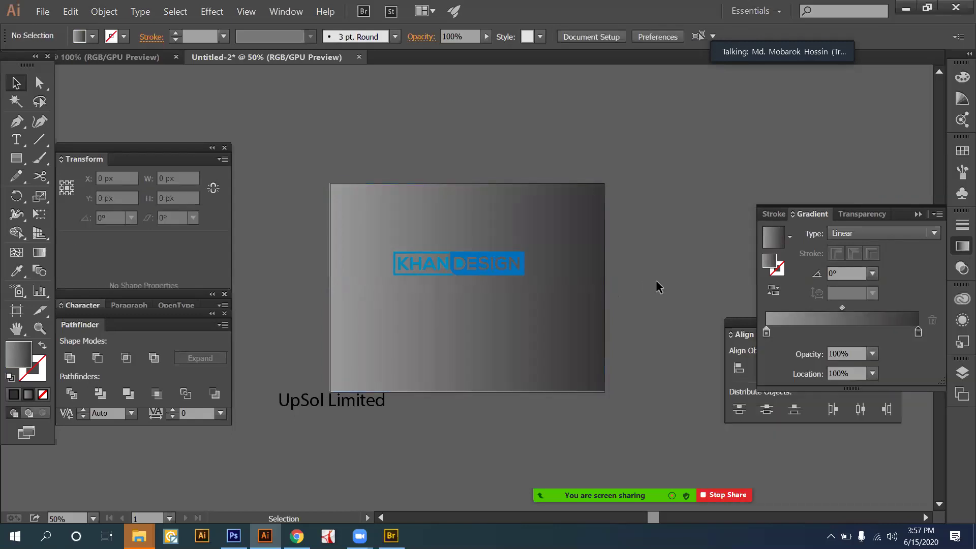
# Fill the grouped KHAN DESIGN logo with white and deselect it.
pyautogui.hotkey('ctrl', '=')
pyautogui.hotkey('ctrl', '=')
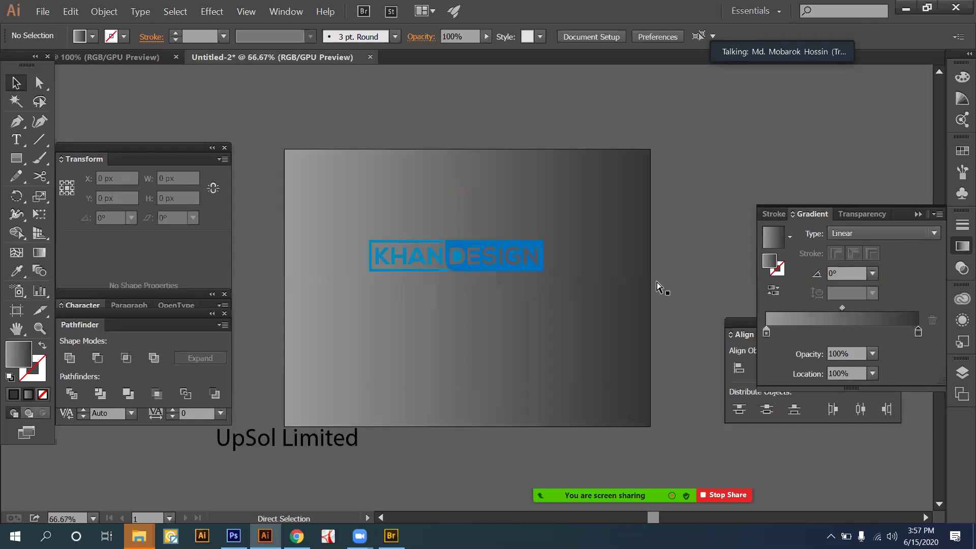
pyautogui.click(562, 318)
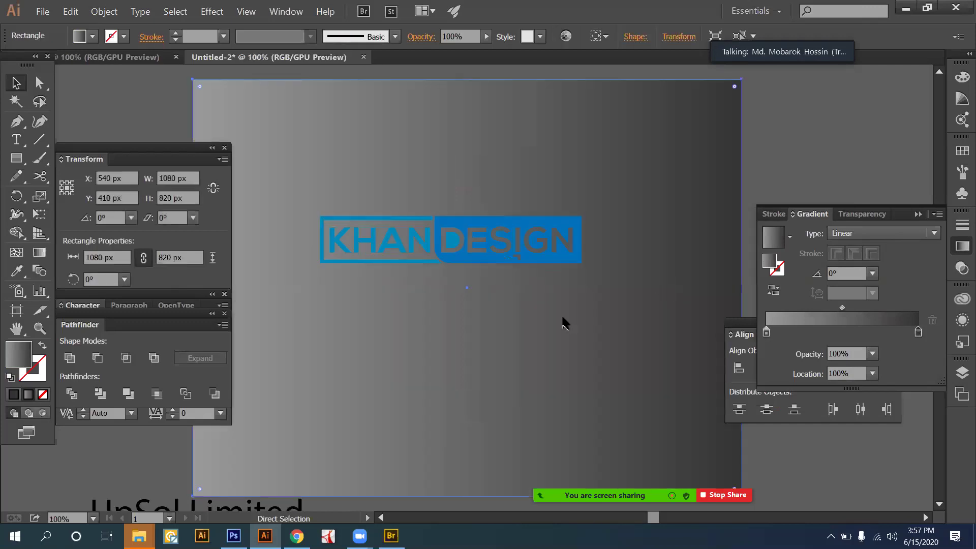
pyautogui.hotkey('ctrl', '-')
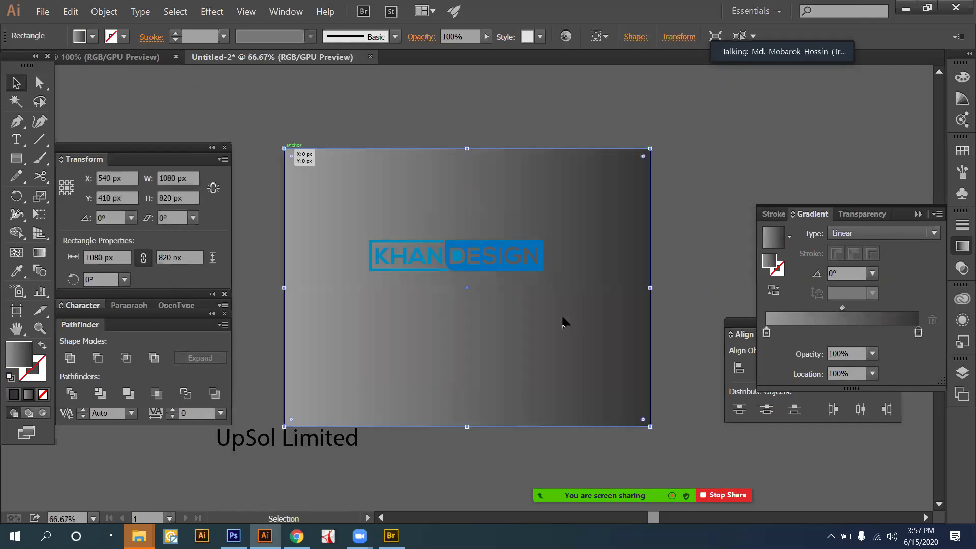
pyautogui.click(448, 108)
pyautogui.click(493, 249)
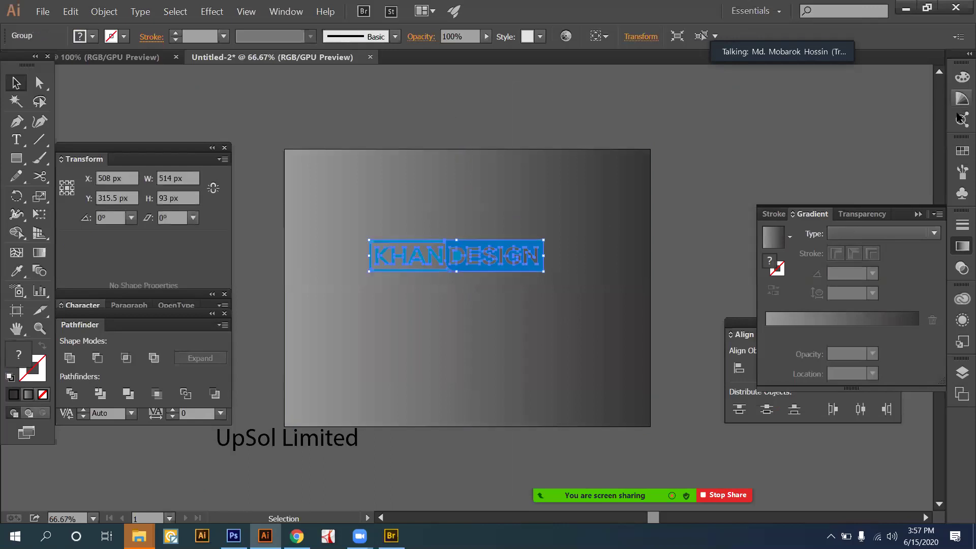
pyautogui.click(958, 153)
pyautogui.click(958, 154)
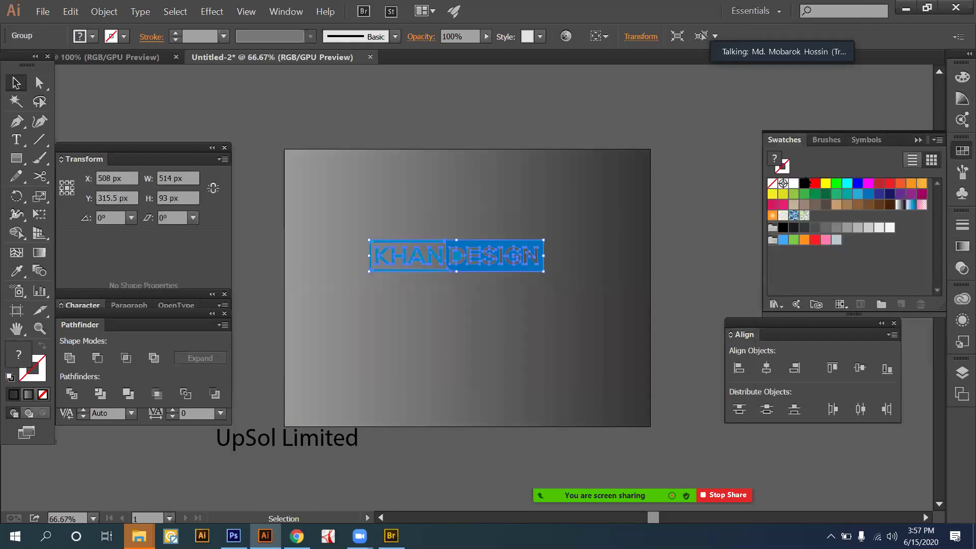
pyautogui.click(794, 183)
pyautogui.click(706, 172)
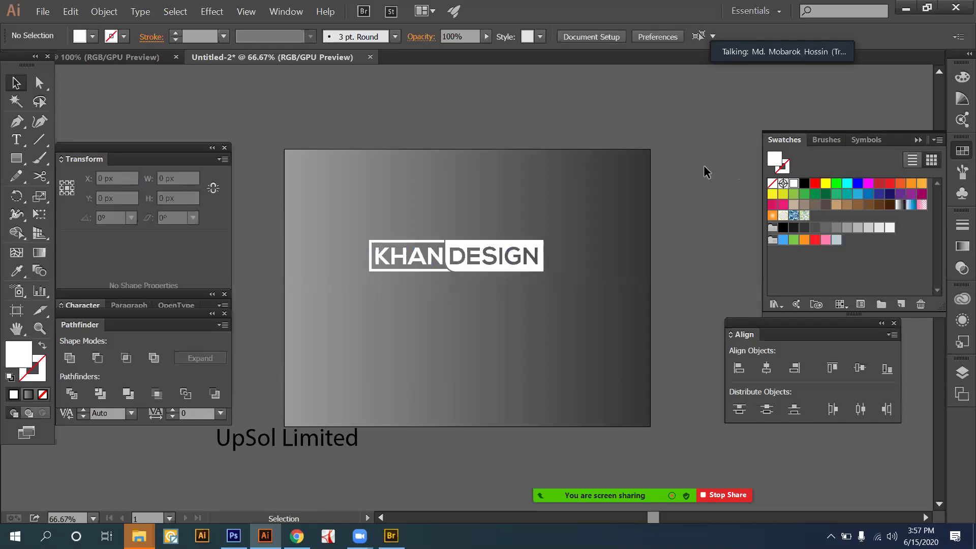
# Recolour the background rectangle's gradient from a light blue starting stop to a darker blue (0071bc) ending stop.
pyautogui.click(591, 237)
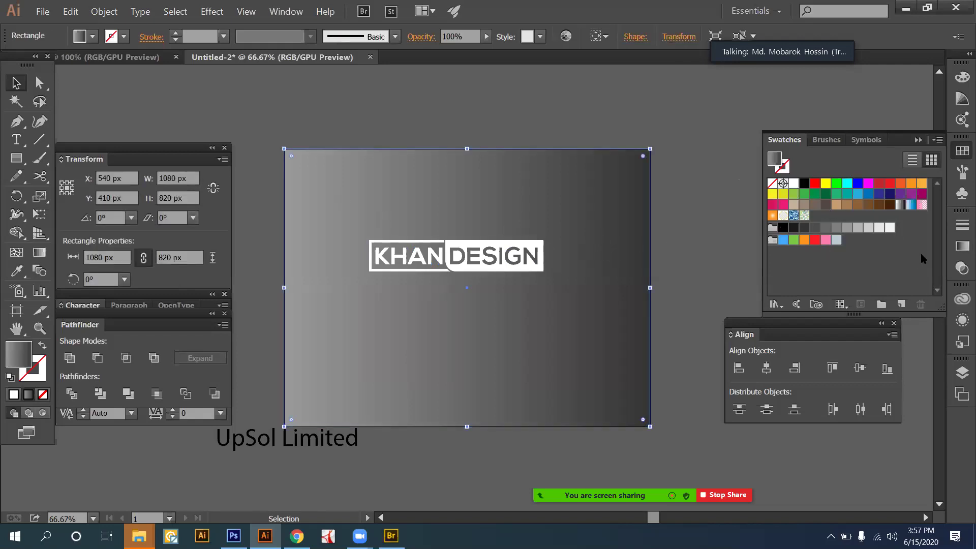
pyautogui.click(959, 247)
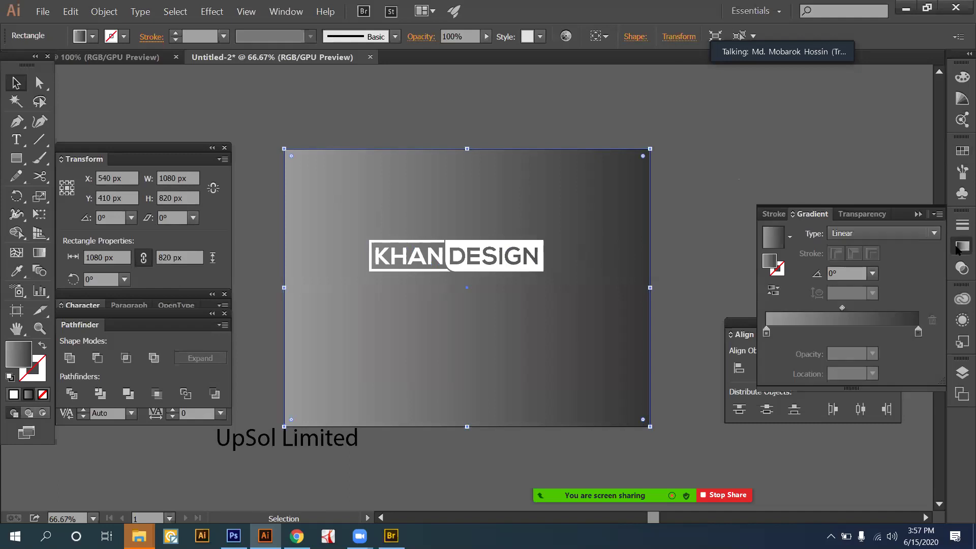
pyautogui.click(767, 331)
pyautogui.doubleClick(766, 333)
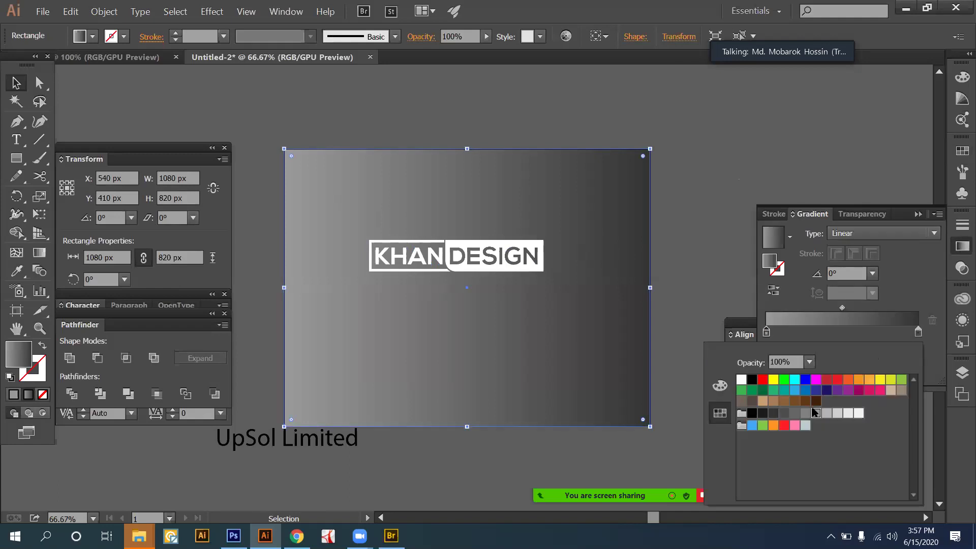
pyautogui.click(794, 390)
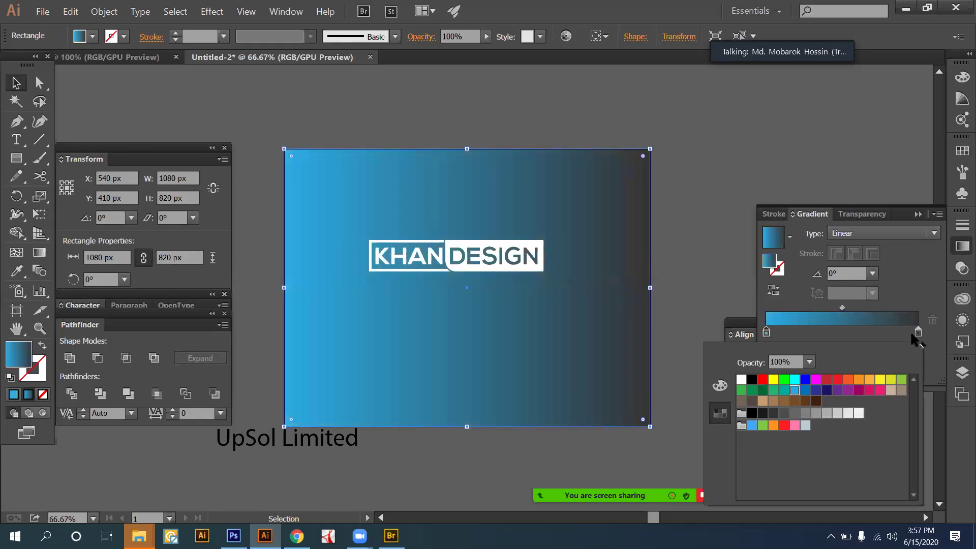
pyautogui.click(805, 390)
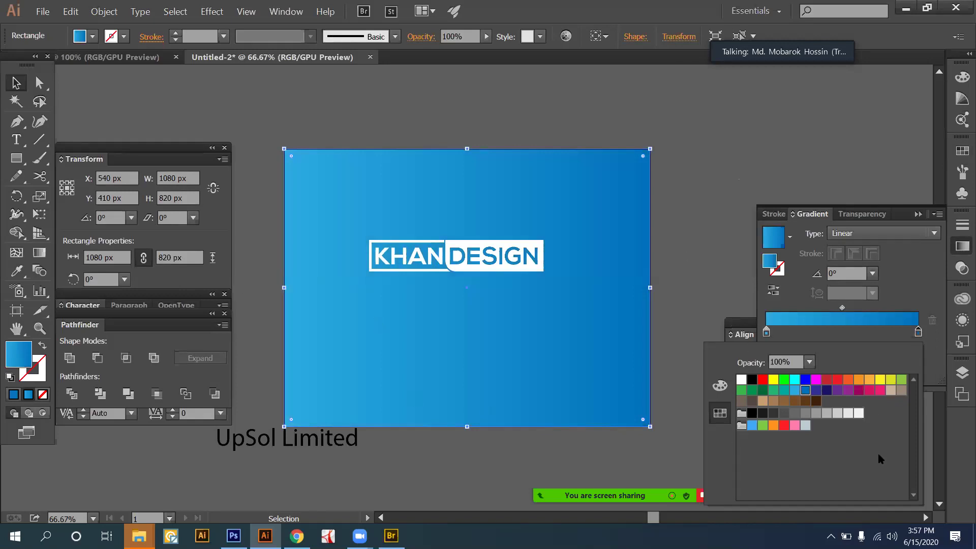
# Adjust the gradient's ending stop to a more vivid blue with R 0, G 90, B 220.
pyautogui.click(720, 385)
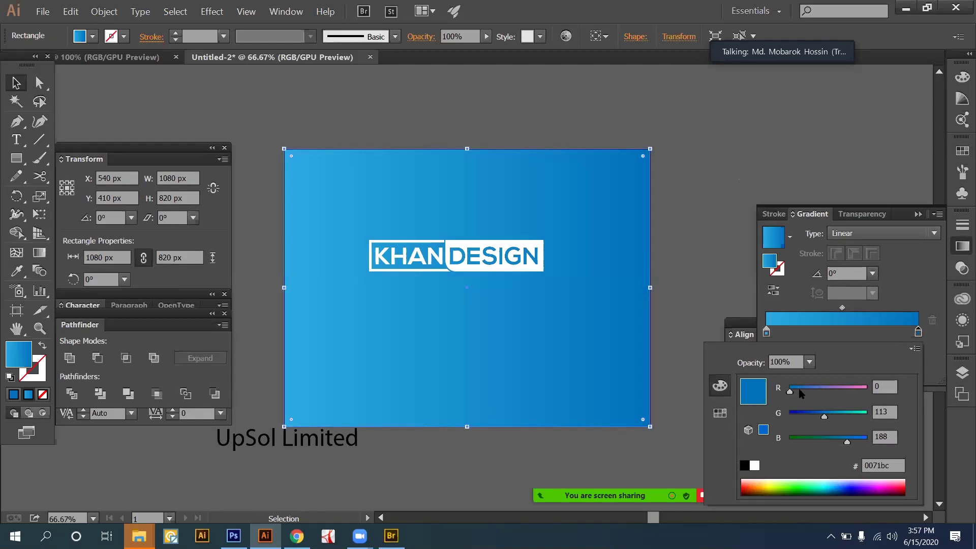
pyautogui.moveTo(790, 392); pyautogui.dragTo(855, 441)
pyautogui.hotkey('ctrl', 'z')
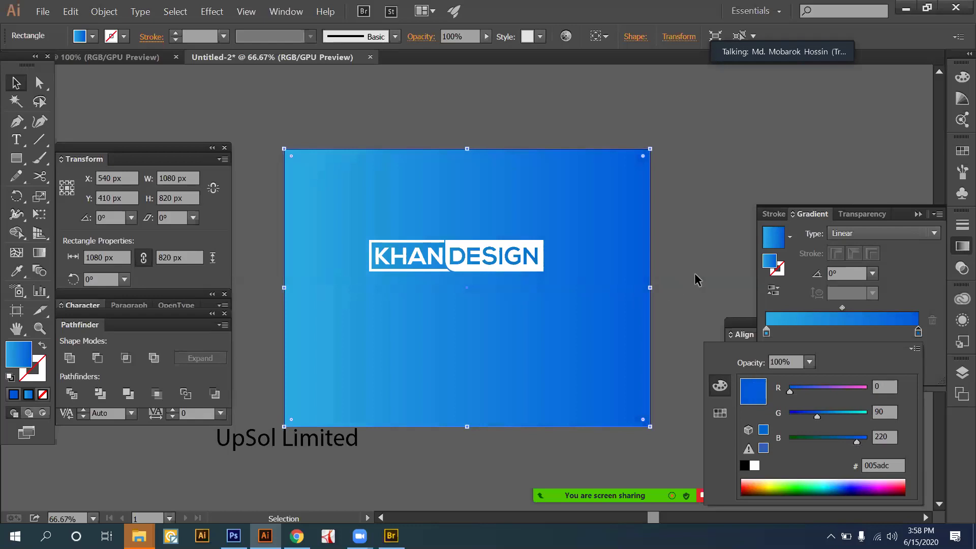
# Centre the KHAN DESIGN logo and the gradient background rectangle on each other, both horizontally and vertically.
pyautogui.click(683, 329)
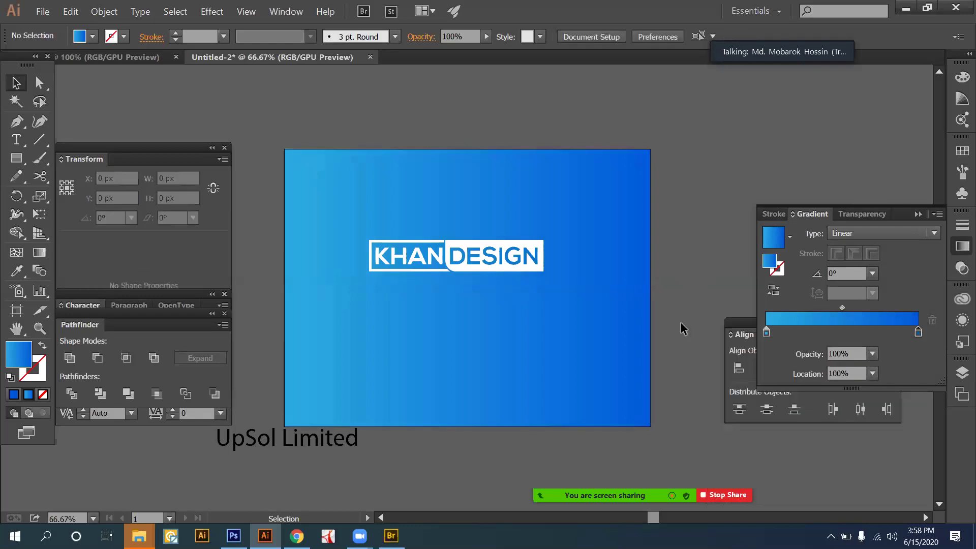
pyautogui.hotkey('ctrl', 'a')
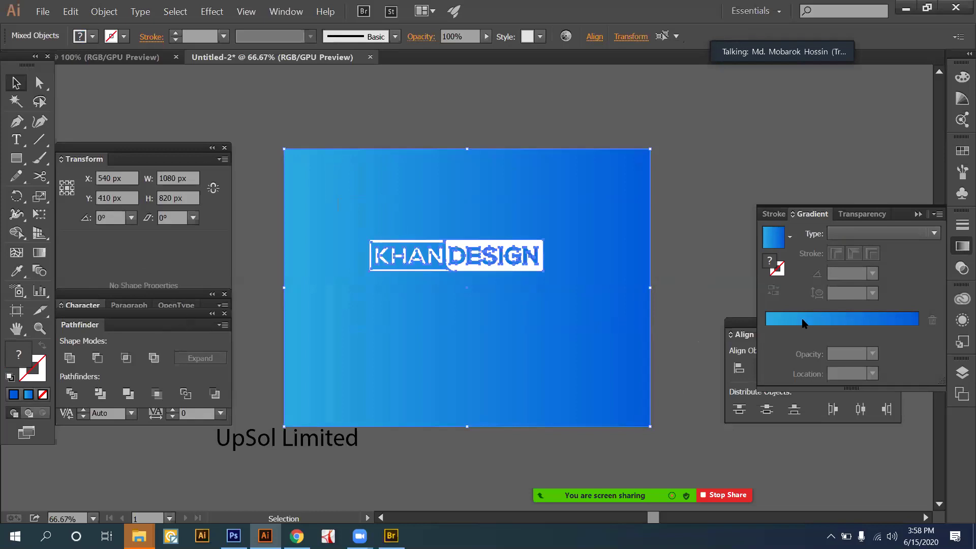
pyautogui.moveTo(739, 325); pyautogui.dragTo(707, 107)
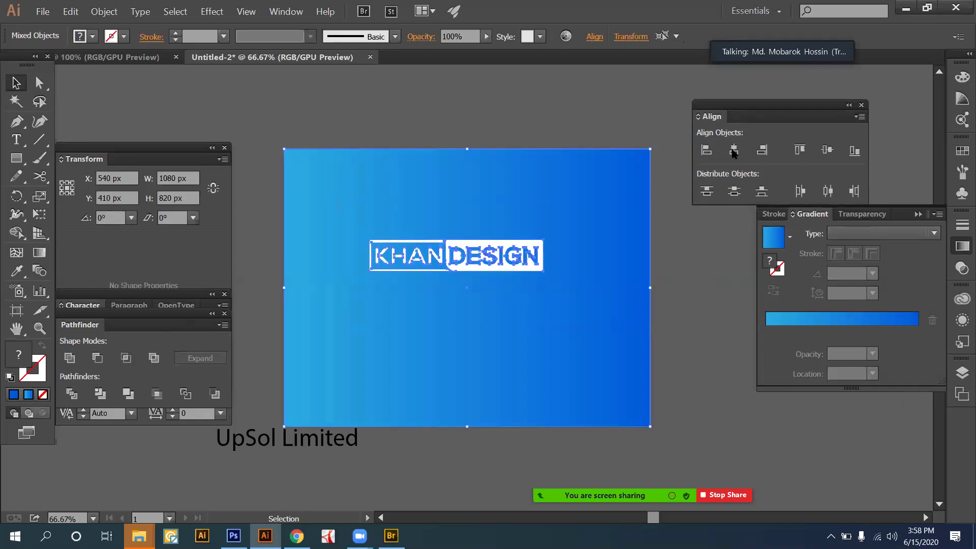
pyautogui.click(798, 150)
pyautogui.click(827, 150)
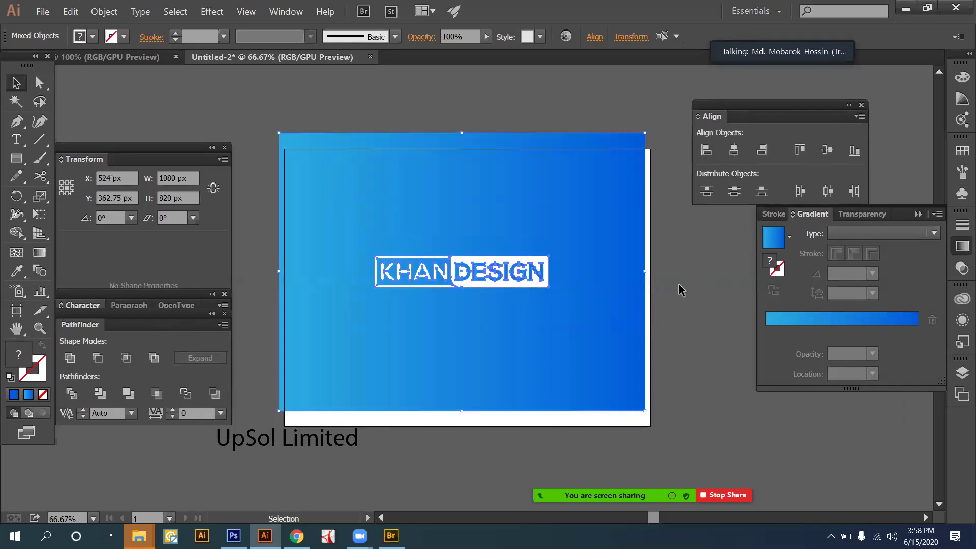
# Cut the aligned logo and background and paste them back centred on the artboard, finishing with nothing selected.
pyautogui.press('ctrl')
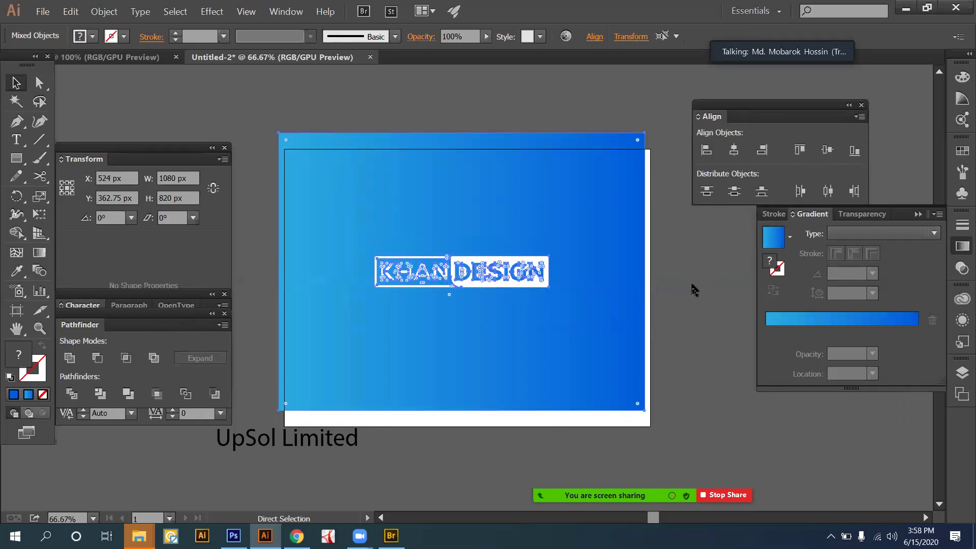
pyautogui.press('Delete')
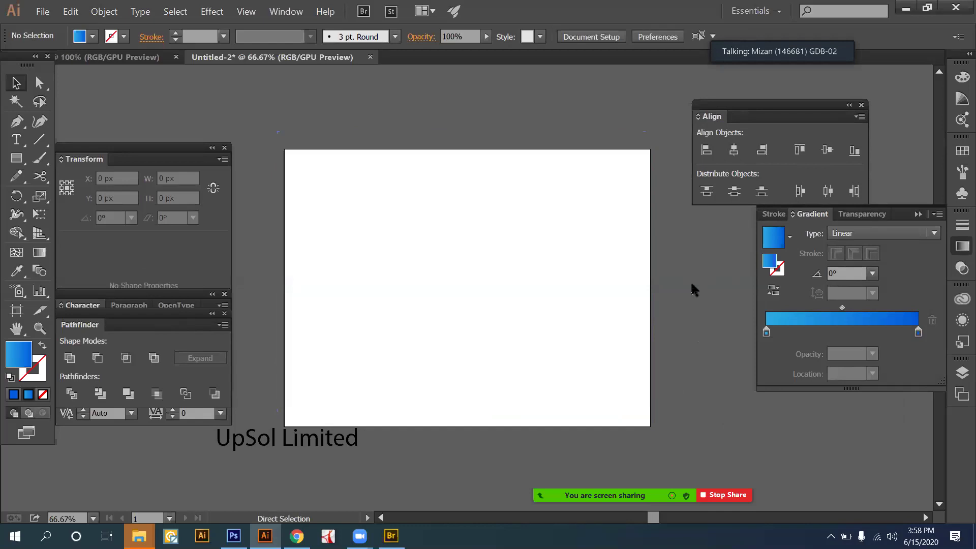
pyautogui.hotkey('ctrl', '0')
pyautogui.hotkey('ctrl', 'z')
pyautogui.hotkey('ctrl', '1')
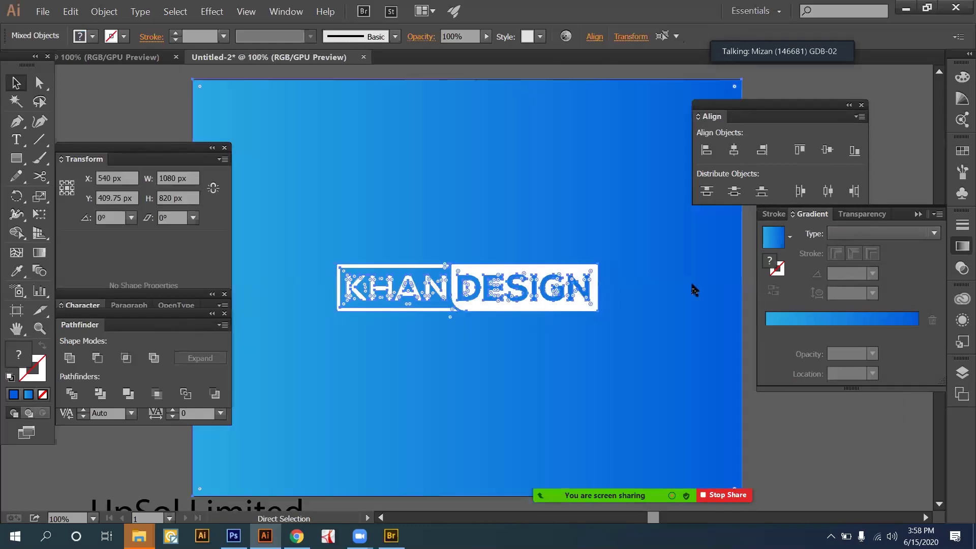
pyautogui.hotkey('ctrl', '-')
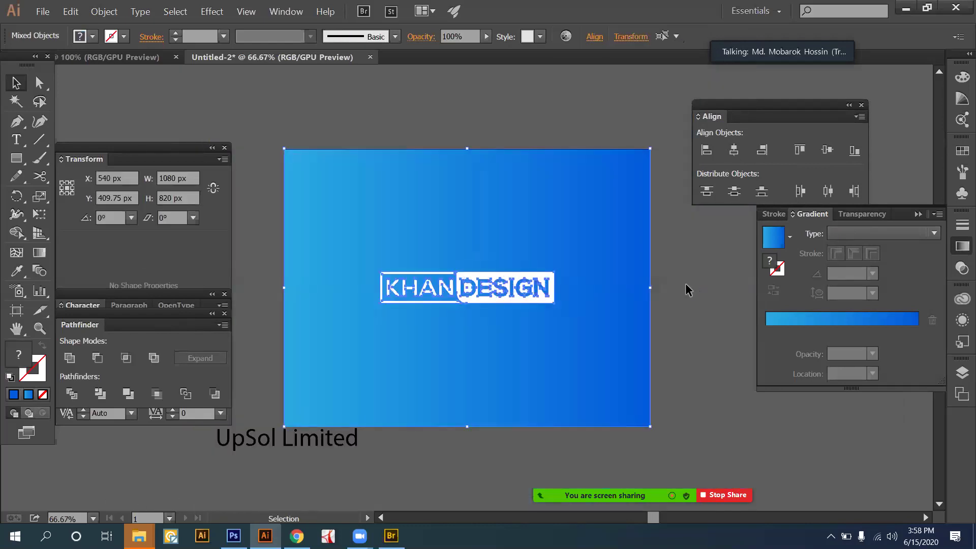
pyautogui.click(685, 286)
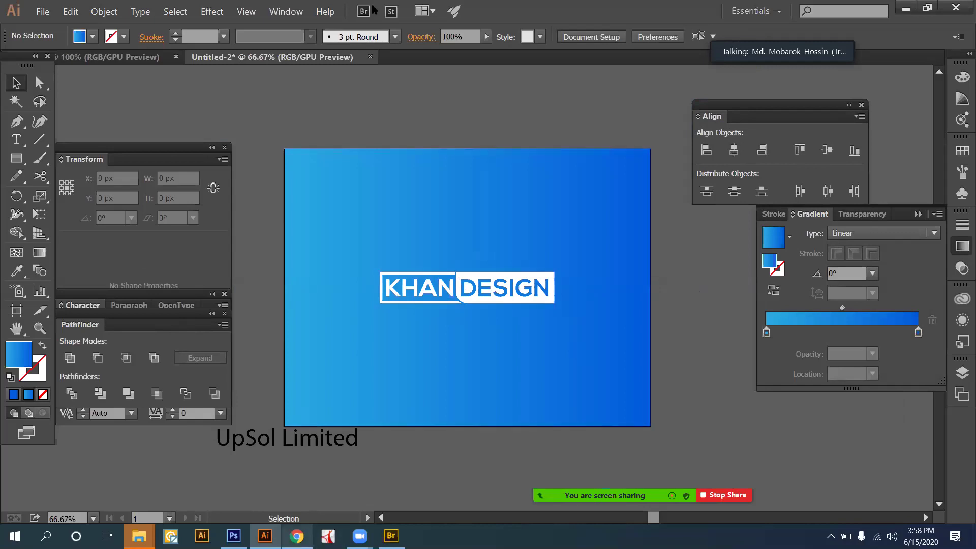
# Switch to Chrome and examine how the Crow Logo and Bird Logo pages present their logos on light and dark backgrounds.
pyautogui.hotkey('alt', 'Tab')
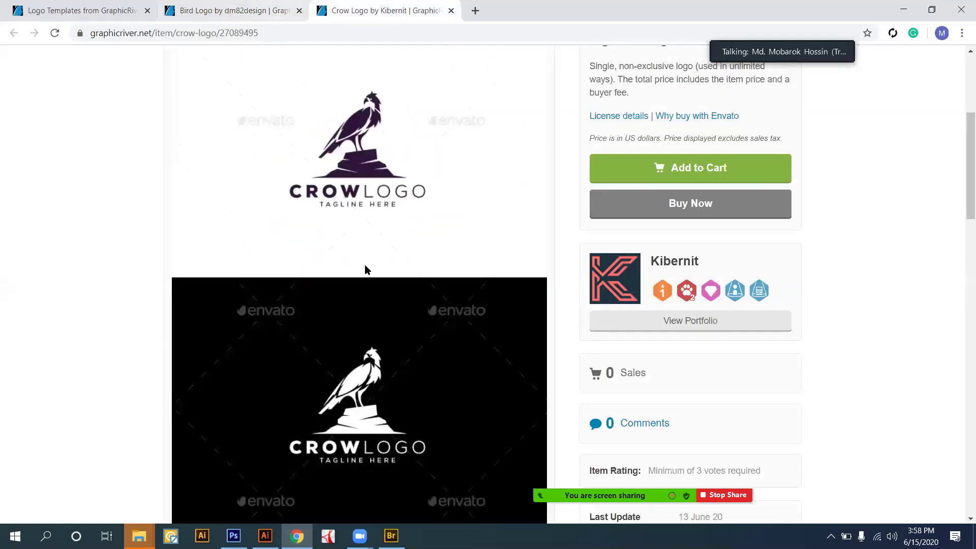
pyautogui.scroll(-10, 364, 265)
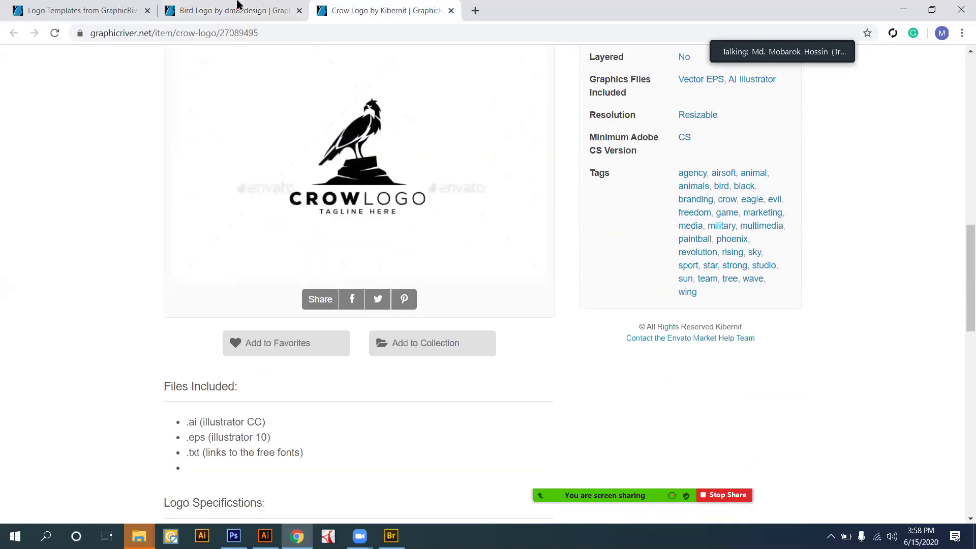
pyautogui.press('Home')
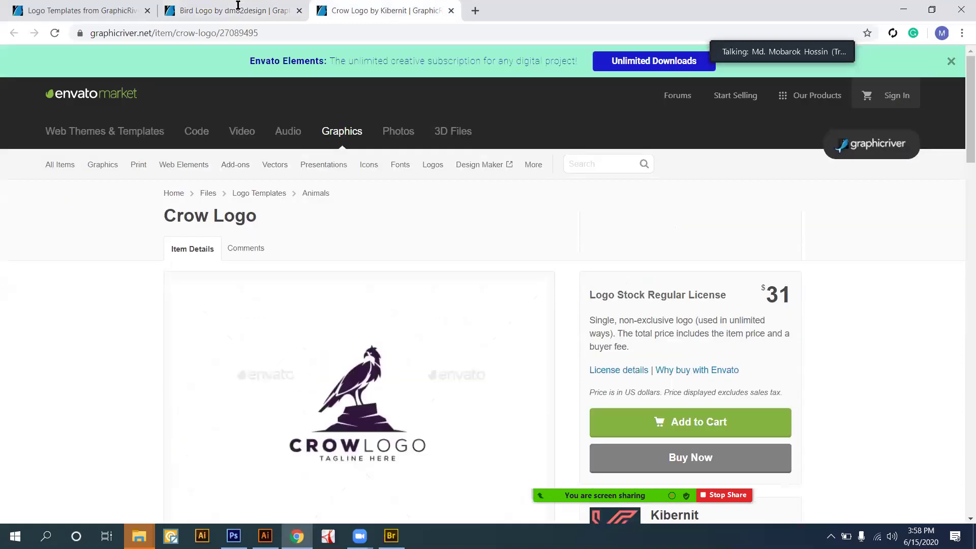
pyautogui.click(238, 5)
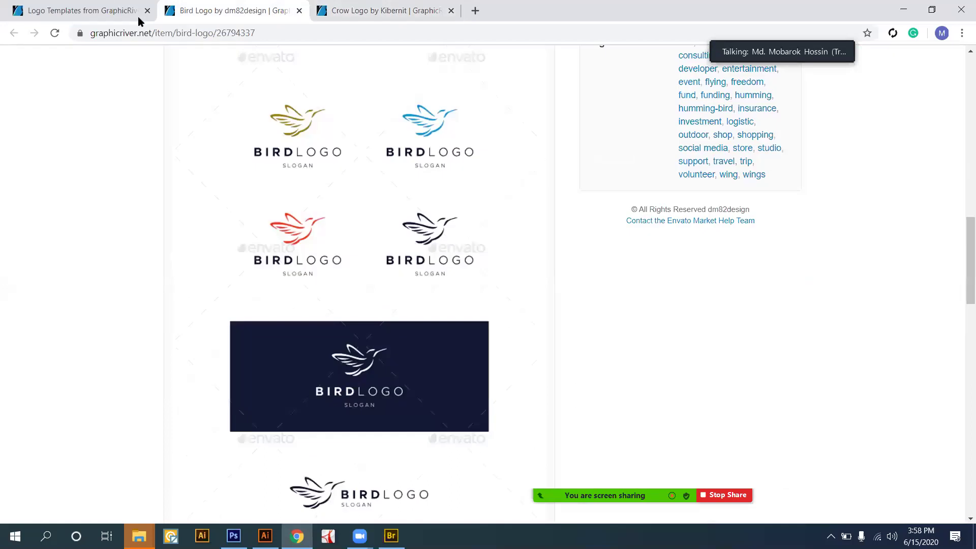
pyautogui.scroll(-7, 450, 132)
pyautogui.scroll(7, 456, 137)
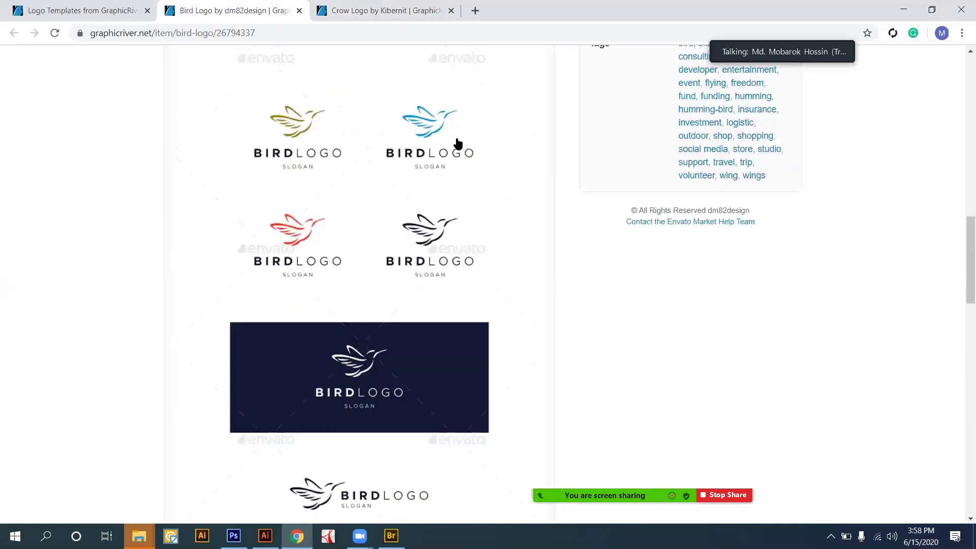
pyautogui.scroll(6, 457, 144)
pyautogui.scroll(7, 457, 144)
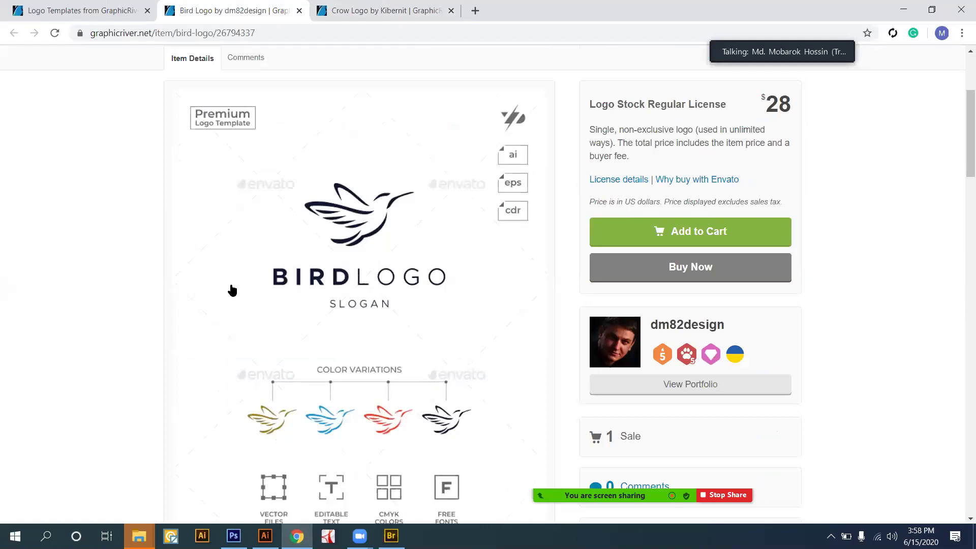
# Return to the GraphicRiver logo templates listing and open the Colorful Imagination logo from the new bestsellers in a separate tab.
pyautogui.hotkey('ctrl', 'shift', 'Tab')
pyautogui.scroll(10, 186, 301)
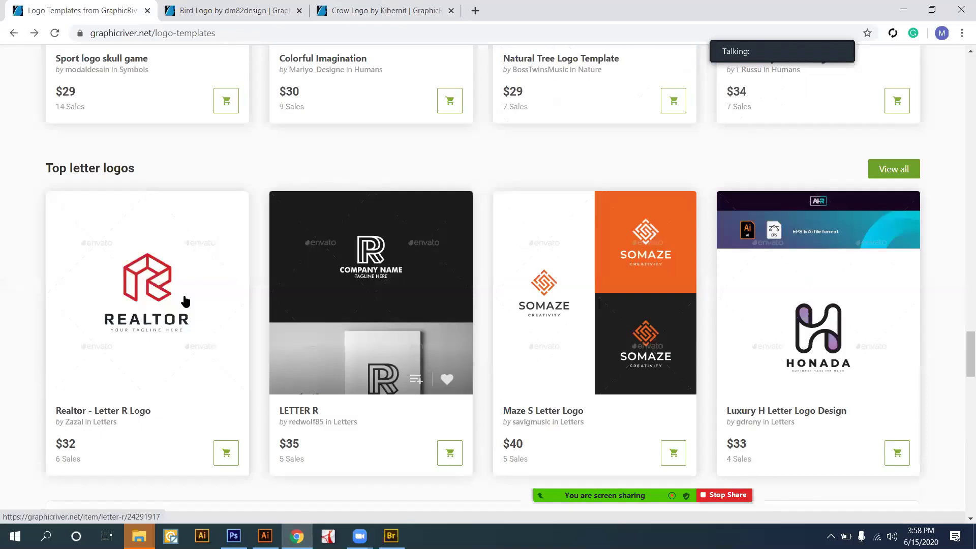
pyautogui.scroll(5, 389, 320)
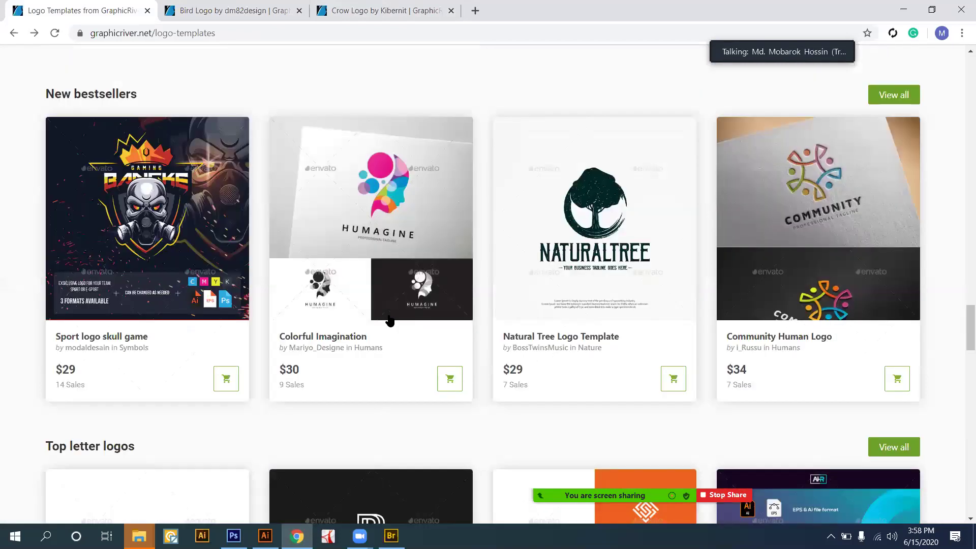
pyautogui.scroll(2, 383, 321)
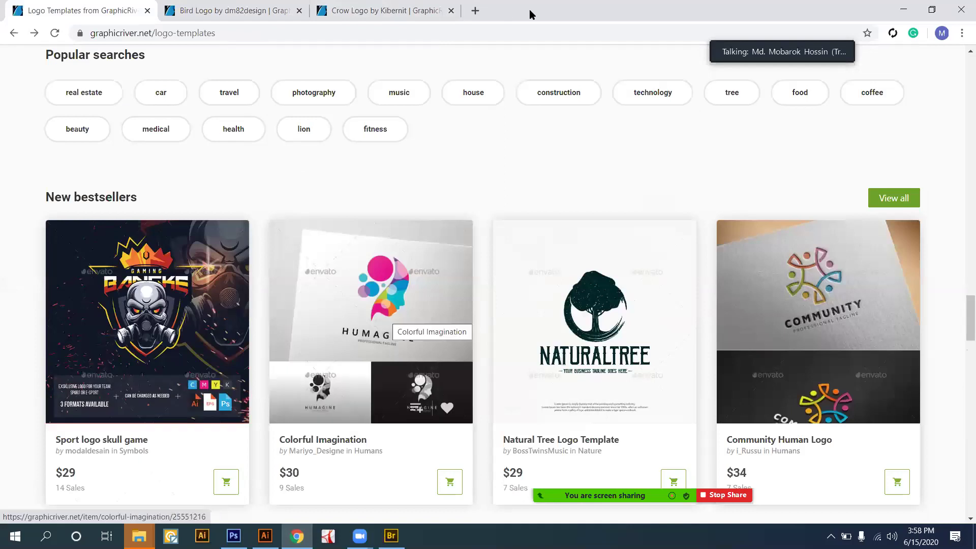
pyautogui.scroll(-2, 479, 178)
pyautogui.click(479, 178)
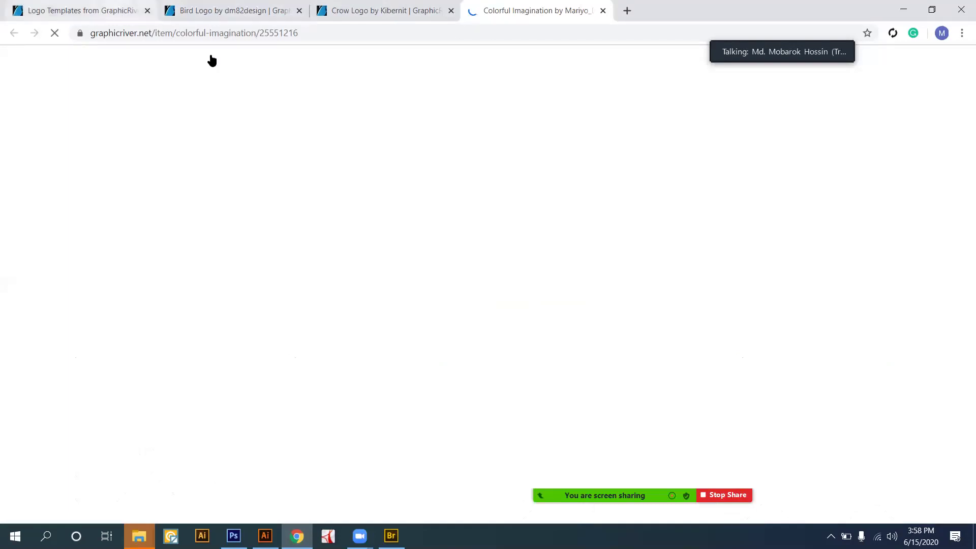
# Look through the other logo template sections and open the Cannabis Oil Logo from the Hot under $29 section in a separate tab.
pyautogui.hotkey('ctrl', '1')
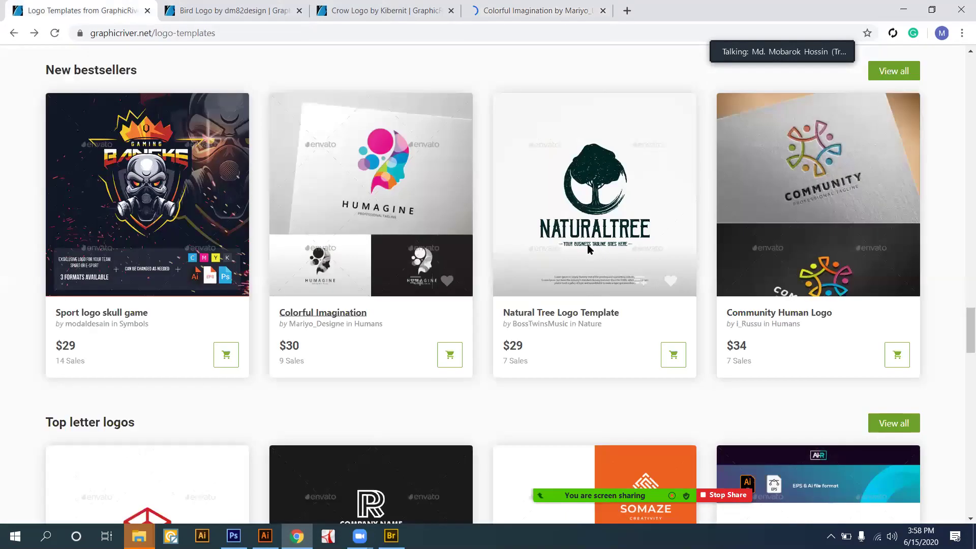
pyautogui.scroll(-6, 589, 250)
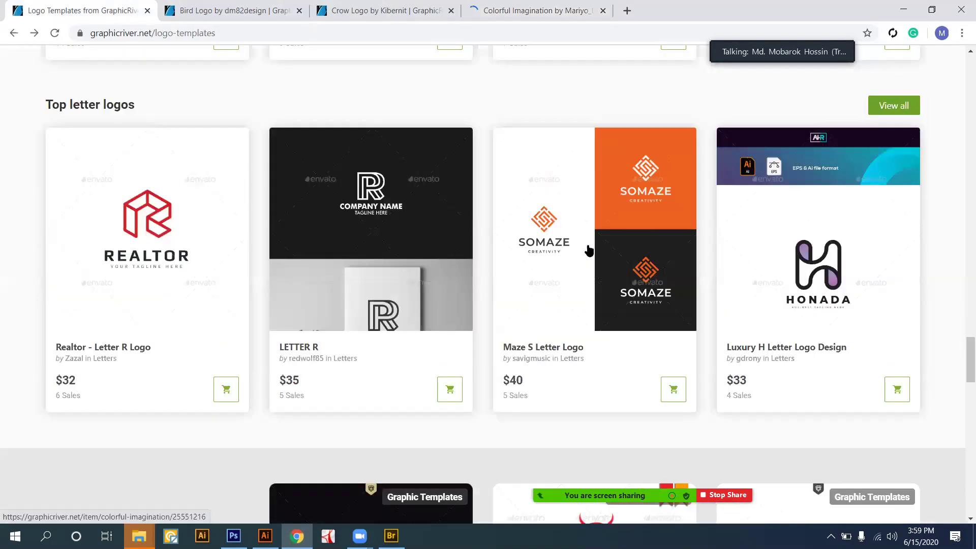
pyautogui.scroll(-6, 589, 250)
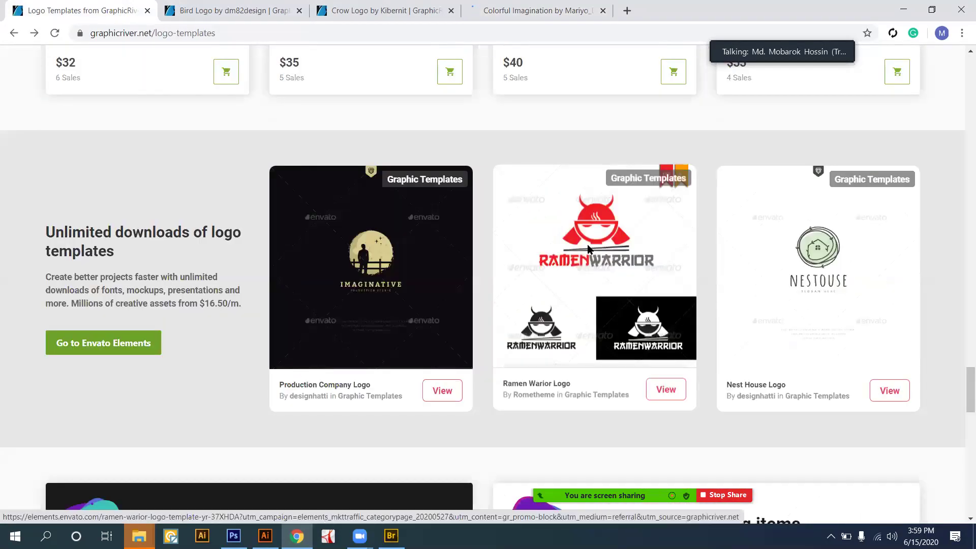
pyautogui.scroll(-7, 497, 227)
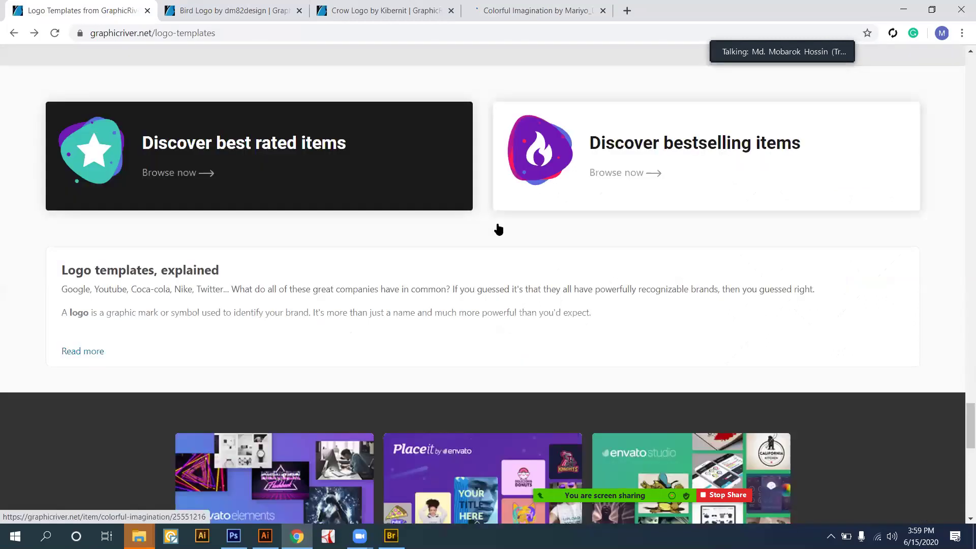
pyautogui.scroll(5, 498, 230)
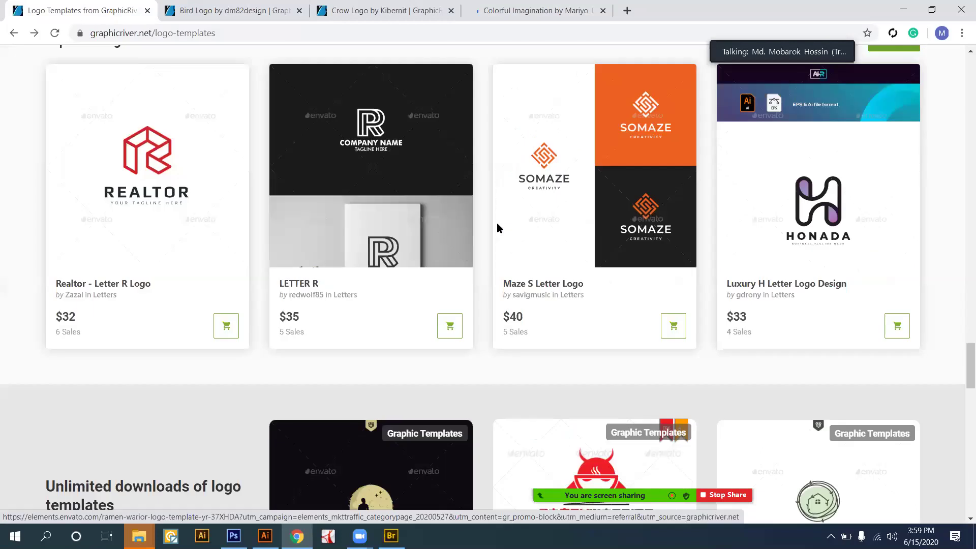
pyautogui.scroll(10, 496, 223)
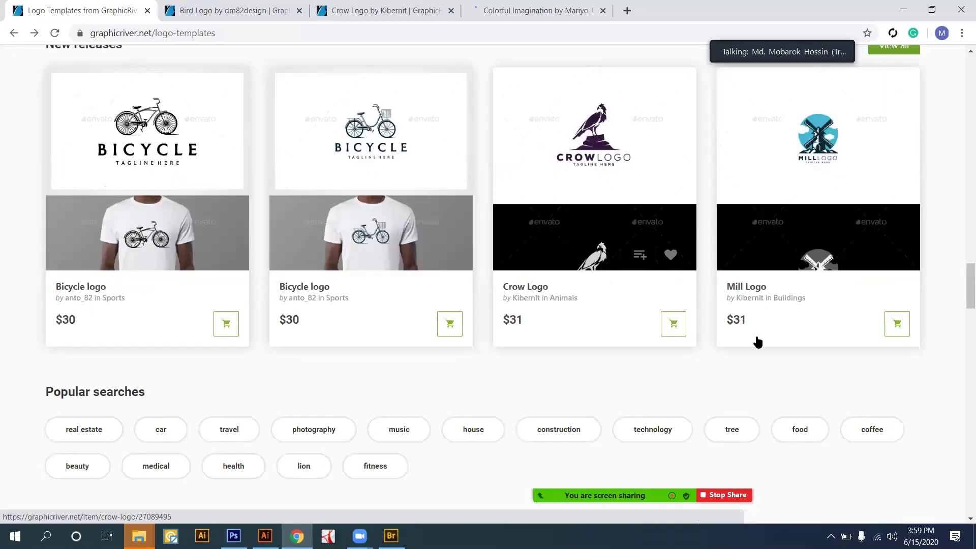
pyautogui.scroll(10, 762, 364)
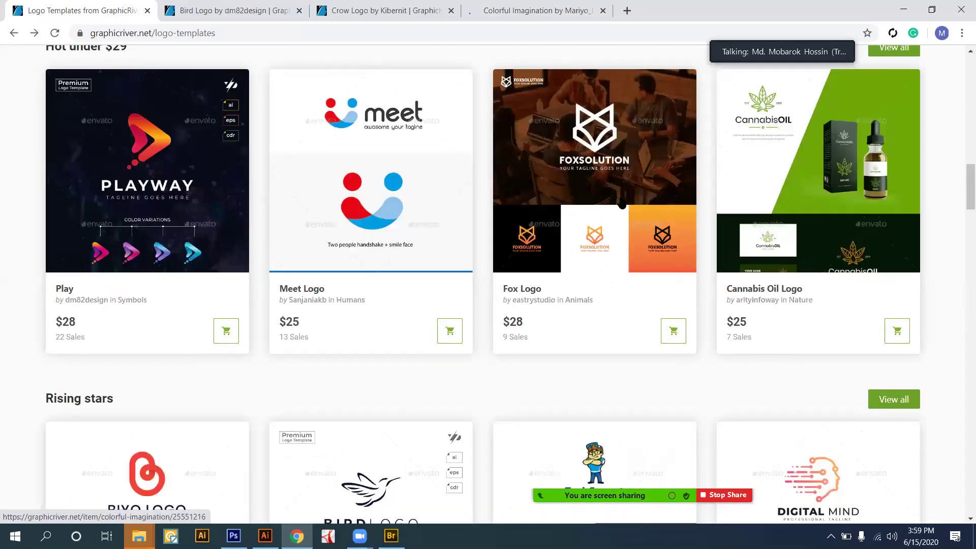
pyautogui.scroll(1, 605, 150)
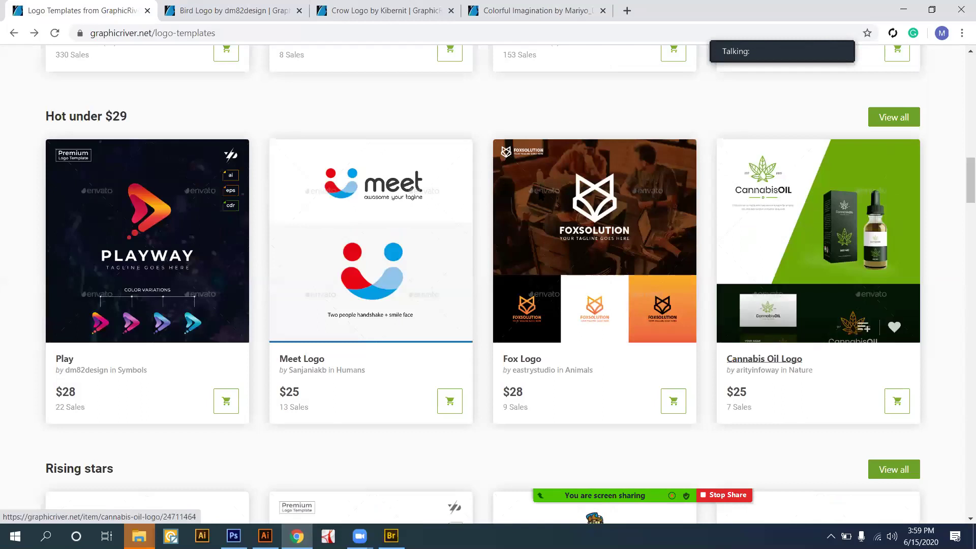
pyautogui.middleClick(767, 310)
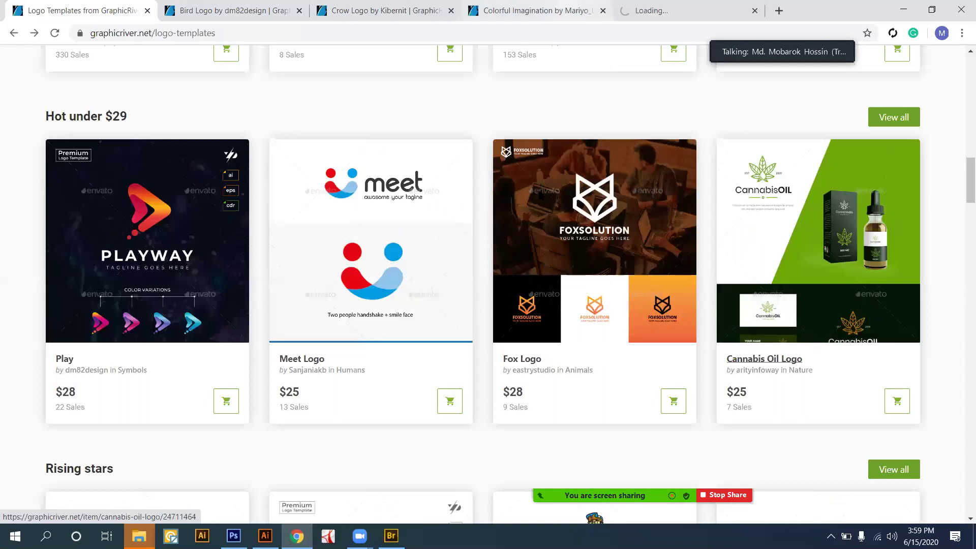
# Examine the Colorful Imagination page's colour, greyscale and dark-background versions of the logo.
pyautogui.click(538, 11)
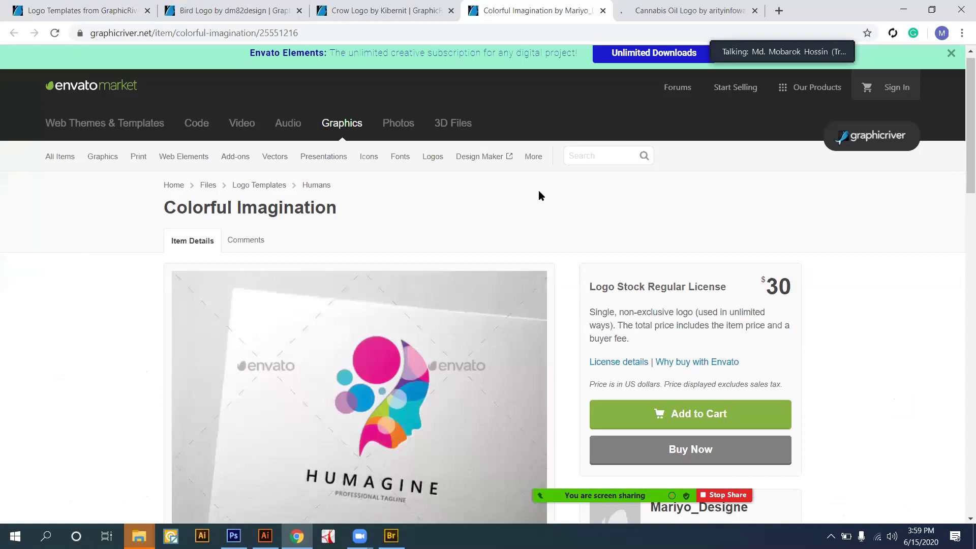
pyautogui.scroll(-8, 540, 195)
pyautogui.scroll(5, 540, 195)
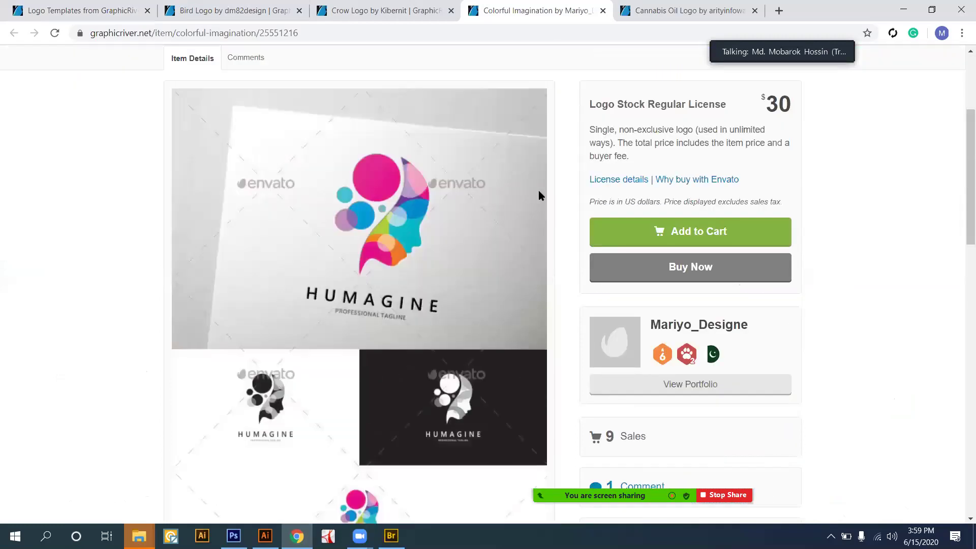
pyautogui.scroll(-1, 539, 191)
pyautogui.scroll(-6, 539, 192)
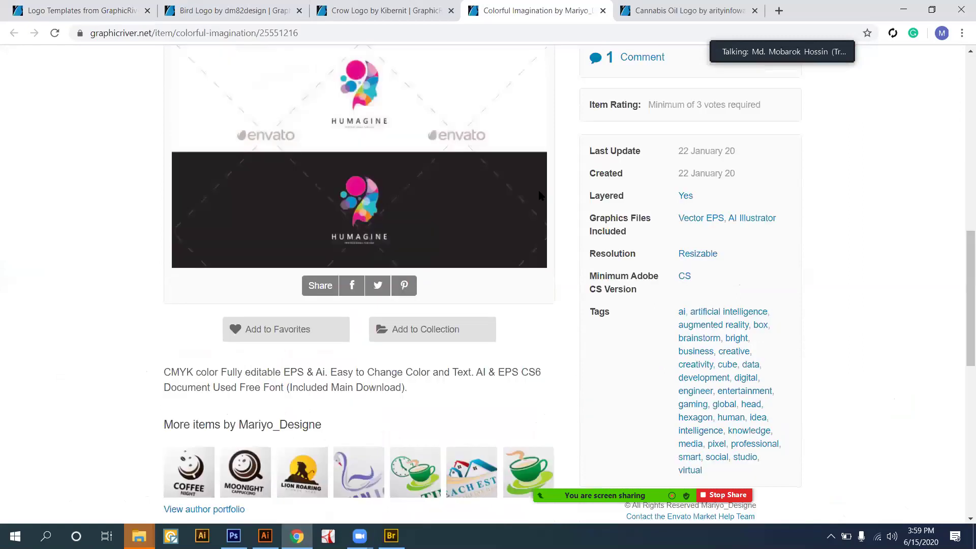
pyautogui.scroll(6, 540, 196)
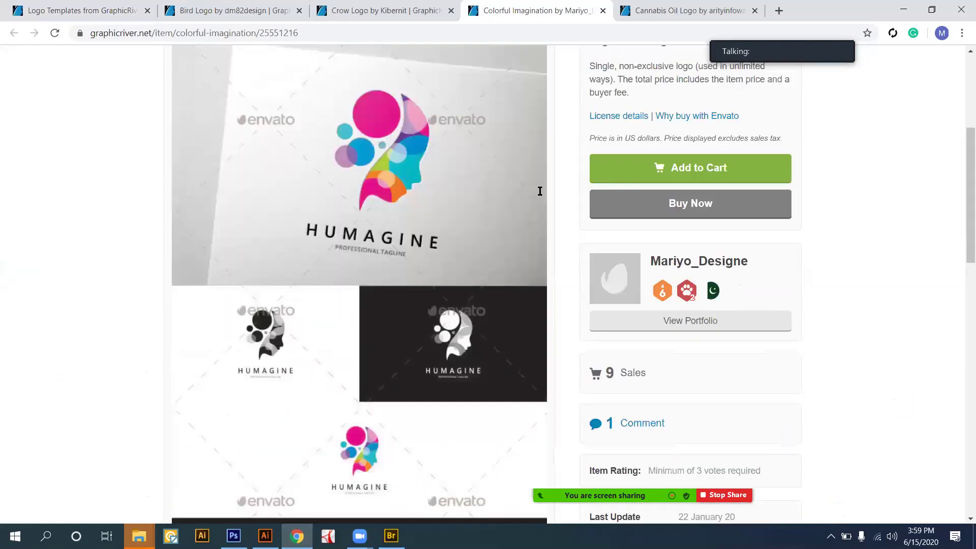
# View the Cannabis Oil Logo page's packaging, business card and dark-background previews.
pyautogui.click(664, 12)
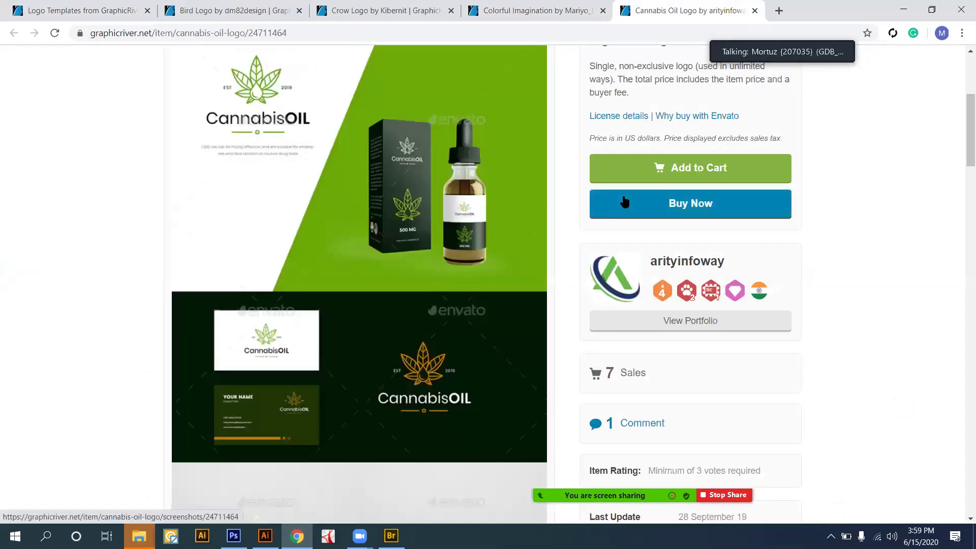
pyautogui.scroll(2, 624, 198)
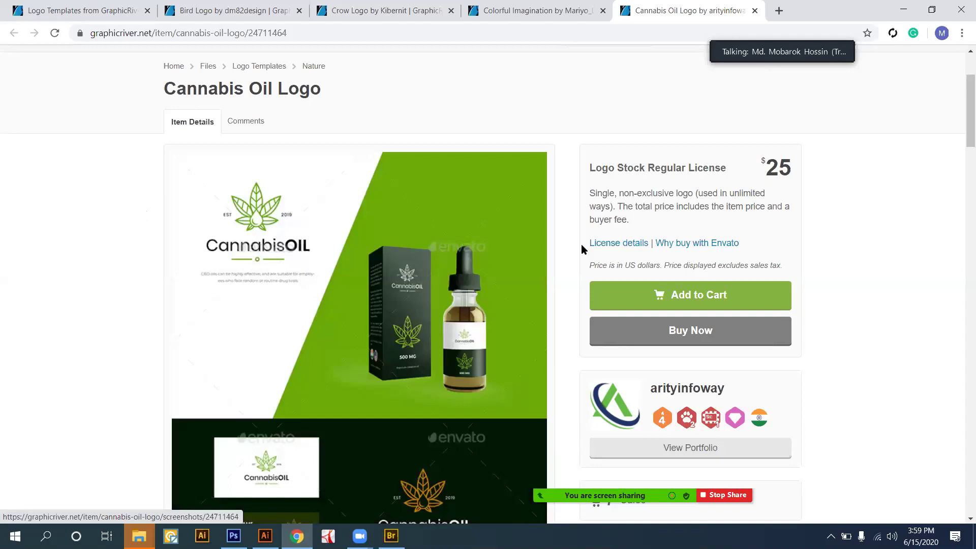
pyautogui.scroll(-1, 581, 244)
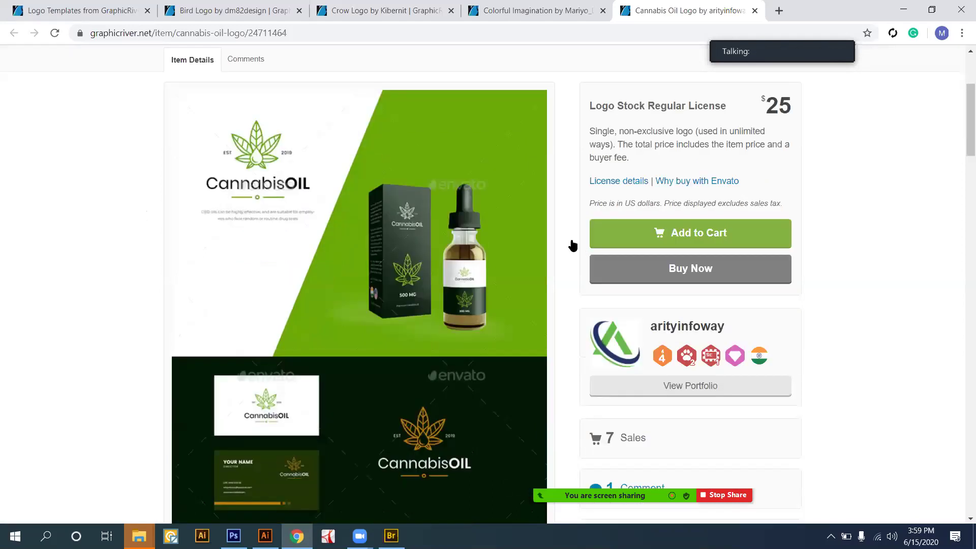
# Examine the Cannabis Oil Logo page's foil, T-shirt, phone and signage mockups, colour variations and template details.
pyautogui.scroll(-4, 270, 163)
pyautogui.scroll(-1, 592, 270)
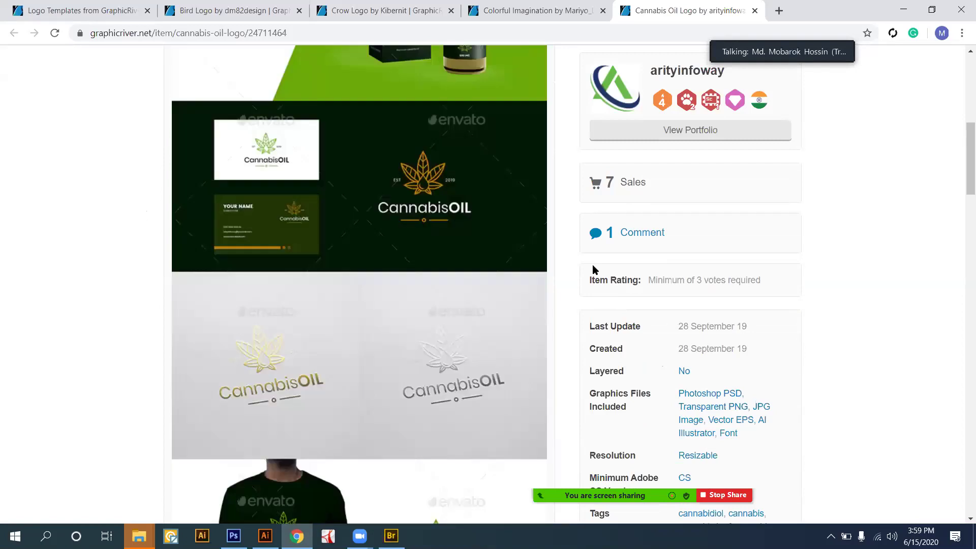
pyautogui.scroll(-3, 593, 267)
pyautogui.scroll(-5, 593, 267)
pyautogui.scroll(-5, 594, 269)
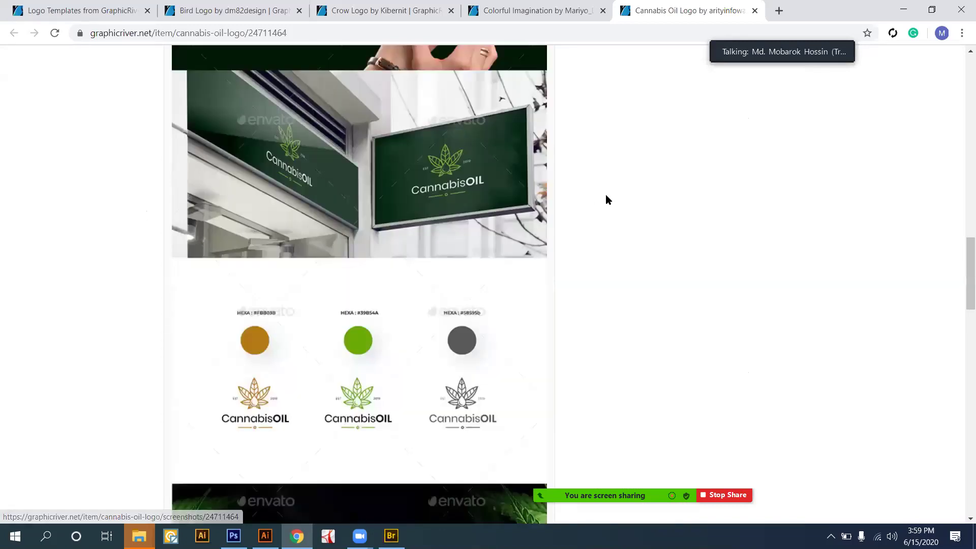
pyautogui.scroll(1, 608, 198)
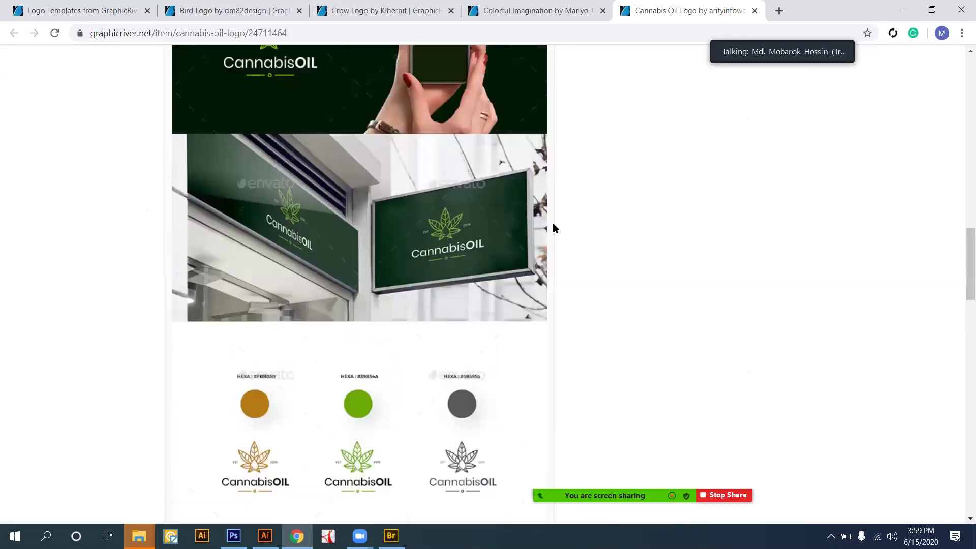
pyautogui.scroll(-5, 554, 227)
pyautogui.scroll(-4, 553, 228)
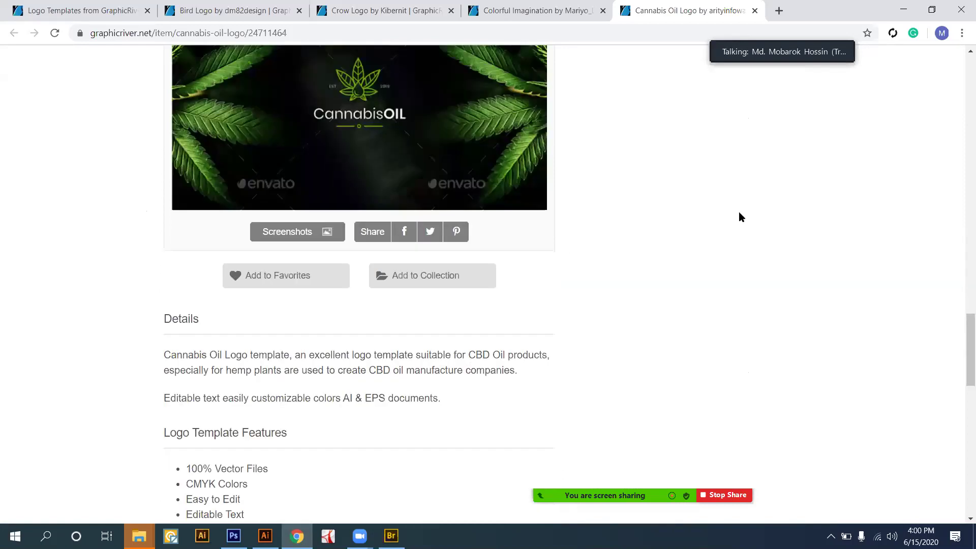
# Review the Cannabis Oil Logo previews again, from the business cards through to the shop signs and colour swatches.
pyautogui.scroll(3, 740, 217)
pyautogui.scroll(6, 740, 217)
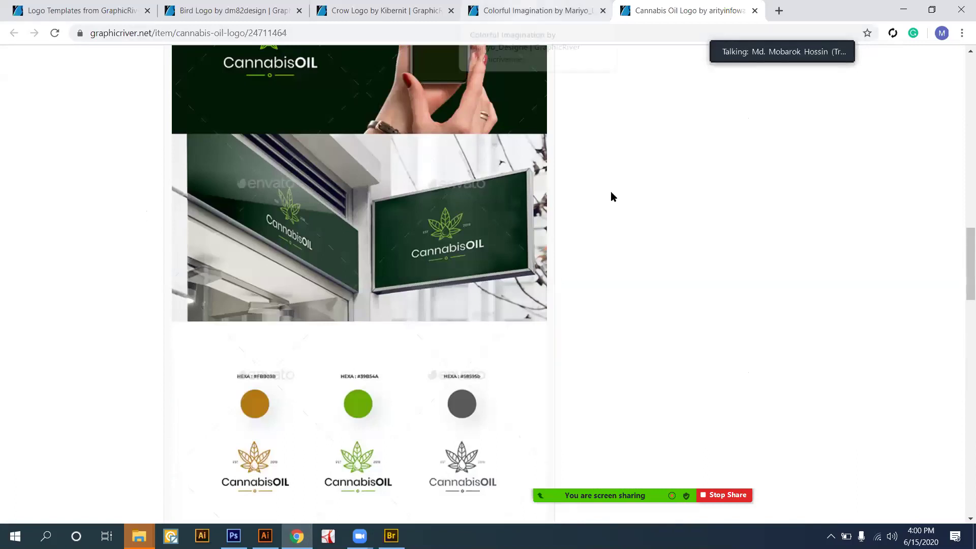
pyautogui.scroll(10, 611, 194)
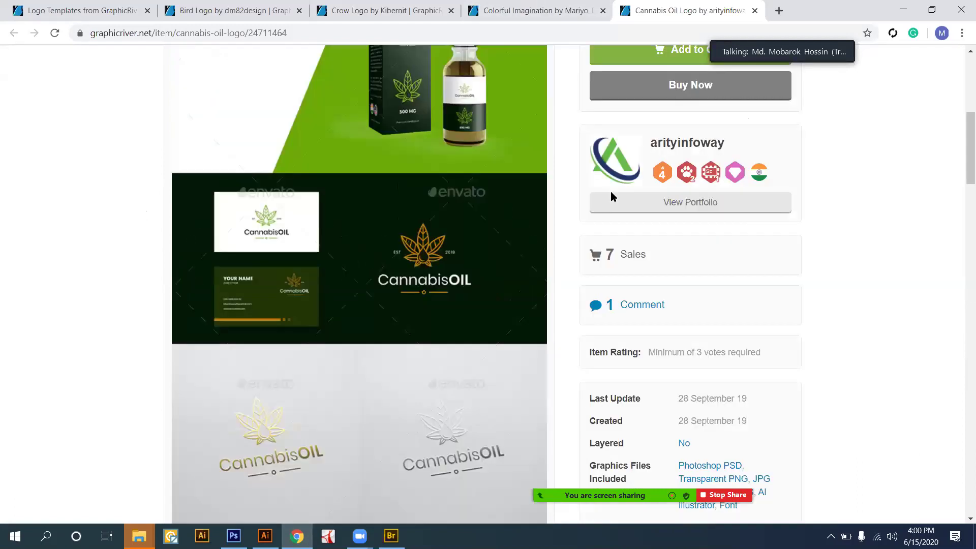
pyautogui.scroll(1, 611, 195)
pyautogui.scroll(-15, 611, 198)
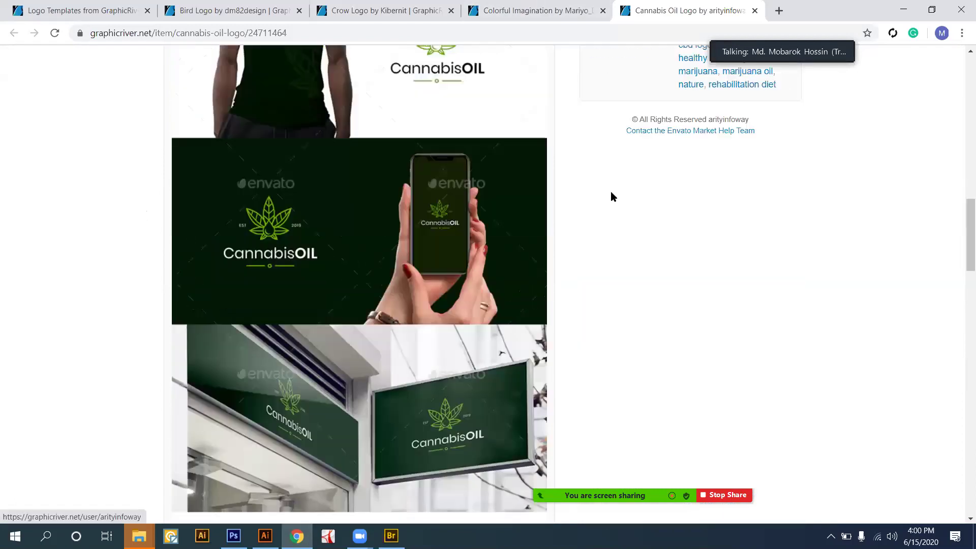
pyautogui.scroll(-4, 560, 68)
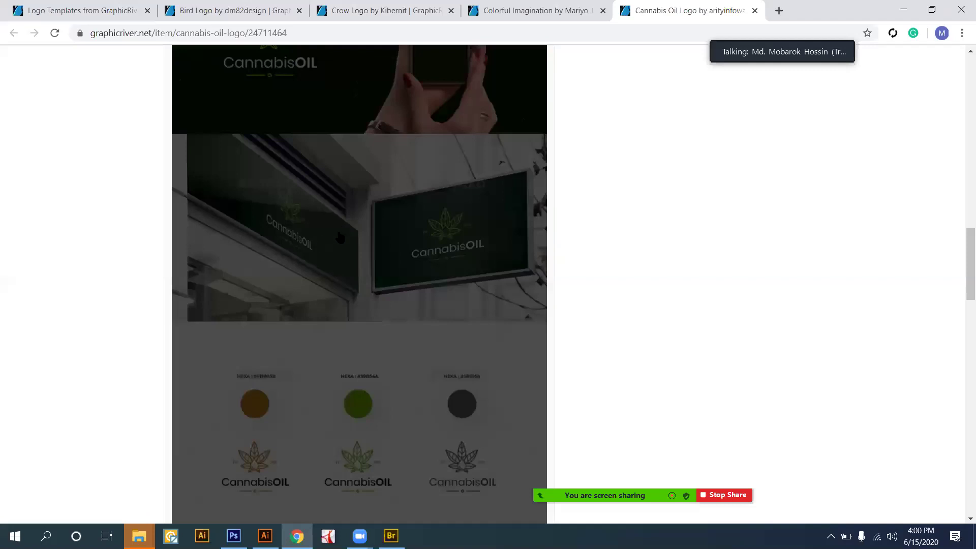
# Revisit the Colorful Imagination and Bird Logo pages to compare how each logo is presented.
pyautogui.hotkey('ctrl', 'shift', 'Tab')
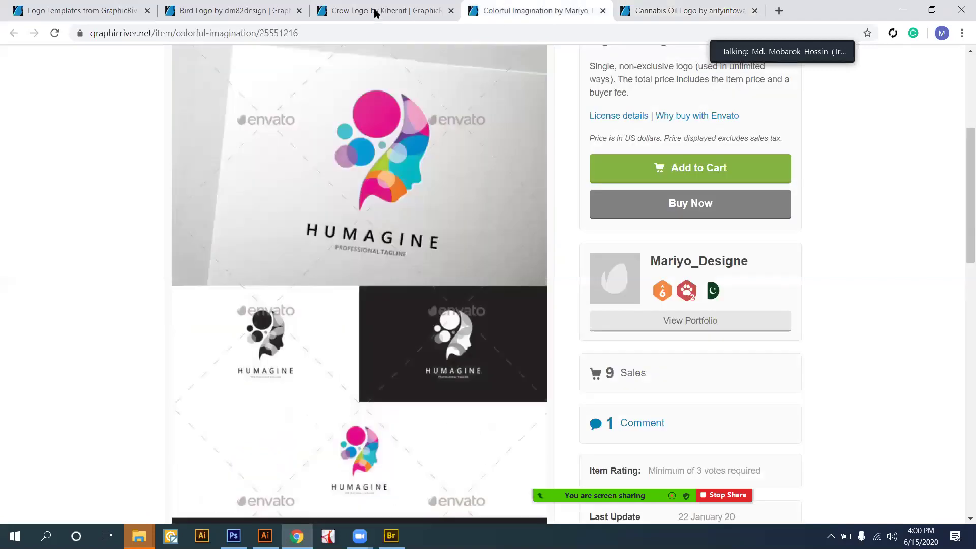
pyautogui.click(327, 15)
pyautogui.hotkey('ctrl', 'shift', 'Tab')
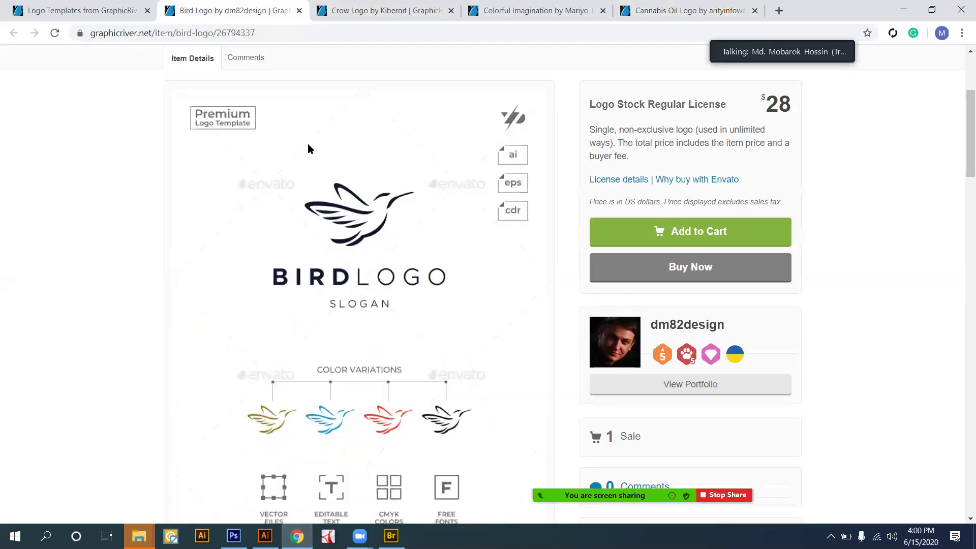
pyautogui.scroll(-15, 307, 147)
pyautogui.scroll(15, 399, 246)
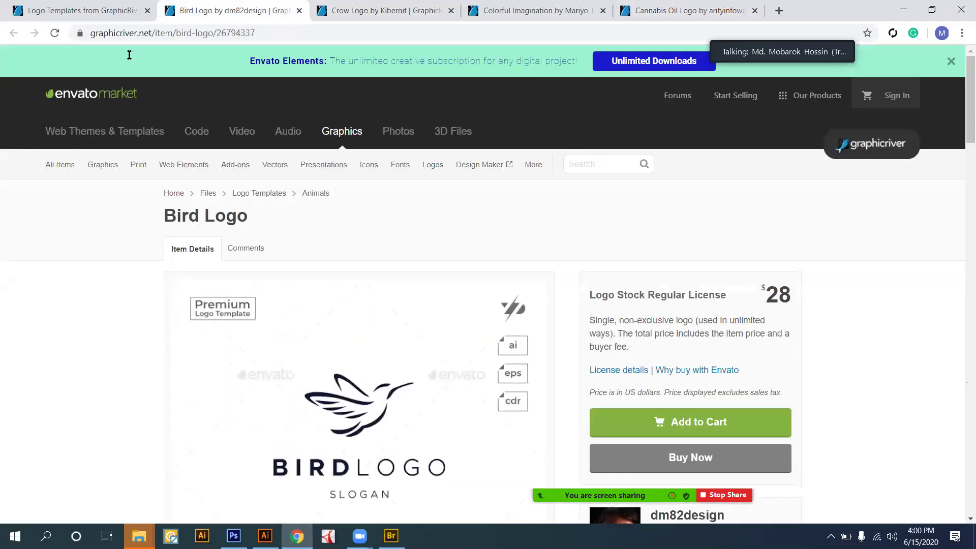
# Return to the logo templates listing and open the Digital Mind Logo from the Rising stars section in a separate tab.
pyautogui.click(110, 16)
pyautogui.scroll(-4, 441, 225)
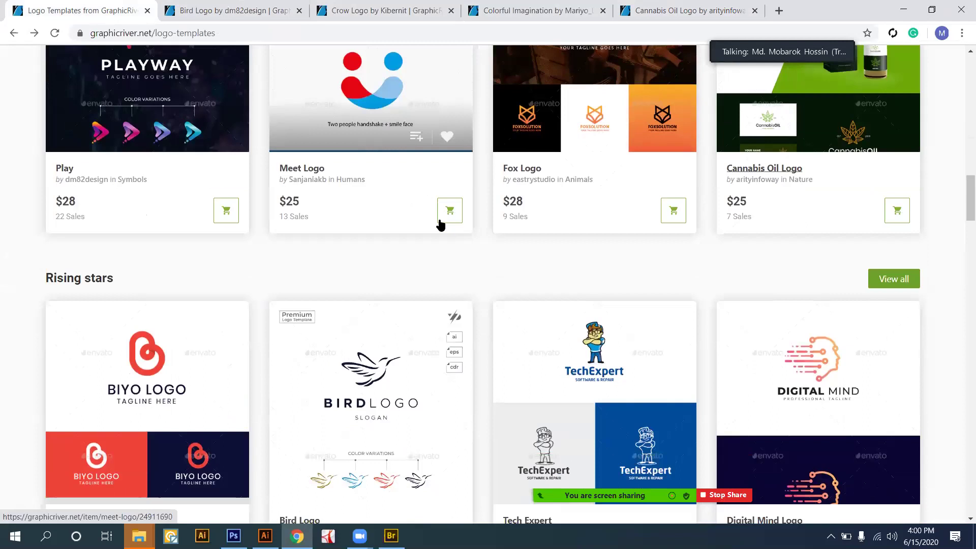
pyautogui.scroll(-6, 440, 225)
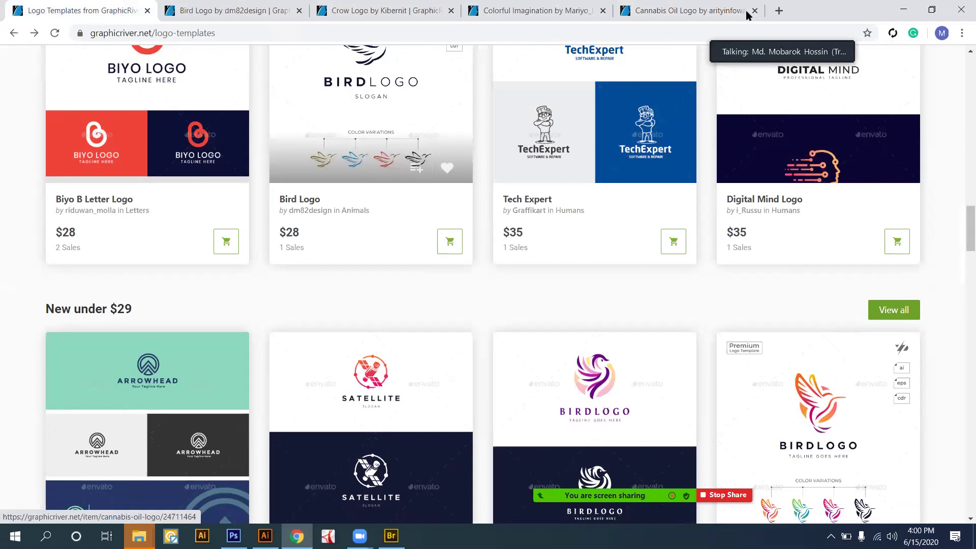
pyautogui.scroll(-5, 753, 13)
pyautogui.scroll(5, 587, 132)
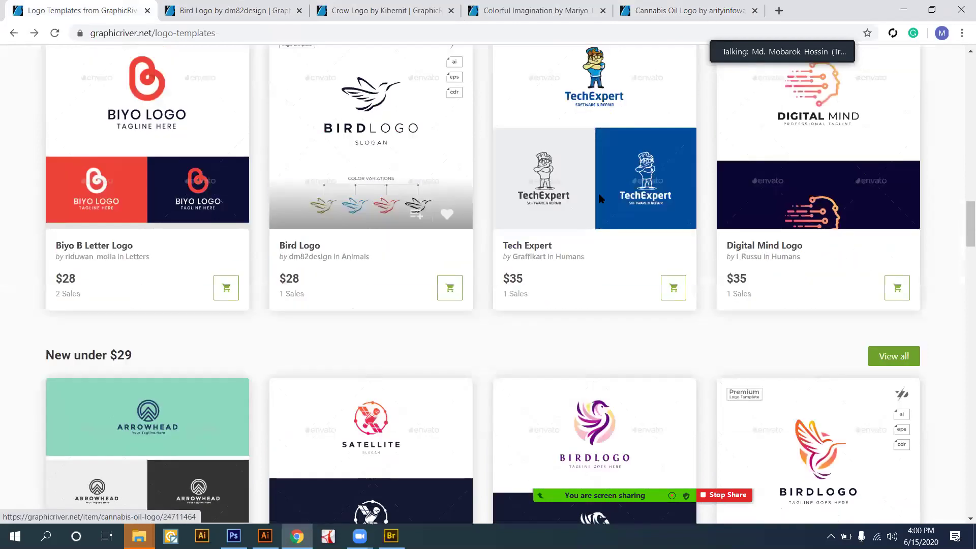
pyautogui.click(766, 246)
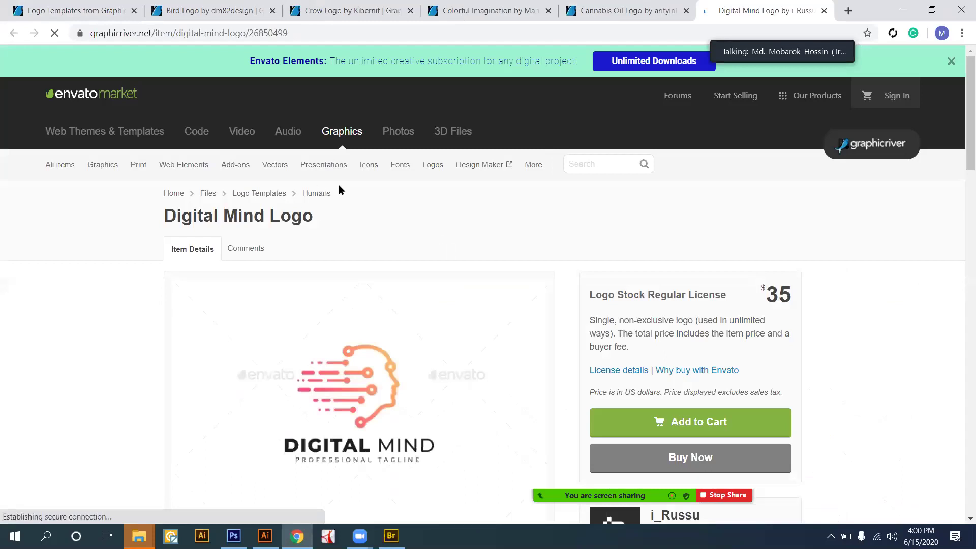
# Examine the Digital Mind Logo page's white-background, dark-background and single-colour versions of the logo.
pyautogui.scroll(-3, 337, 193)
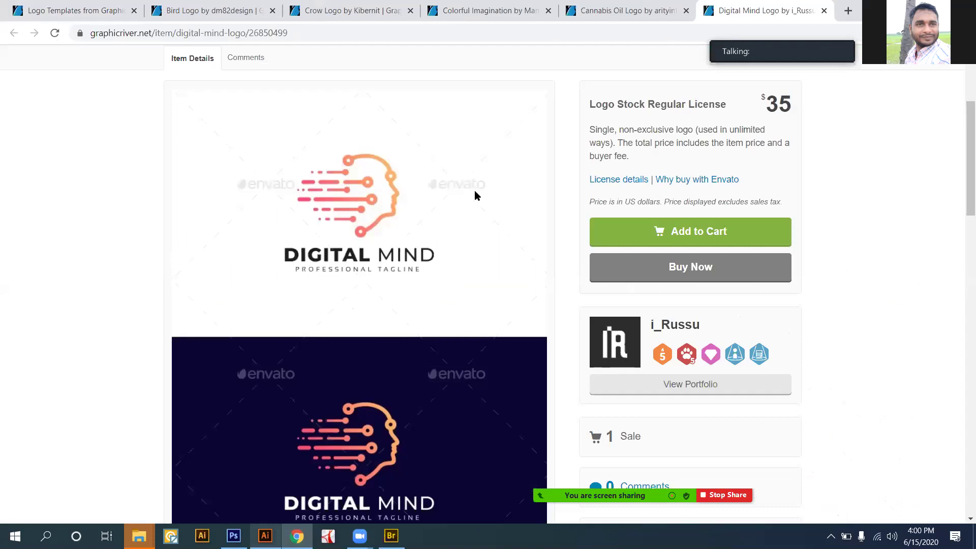
pyautogui.scroll(-5, 478, 203)
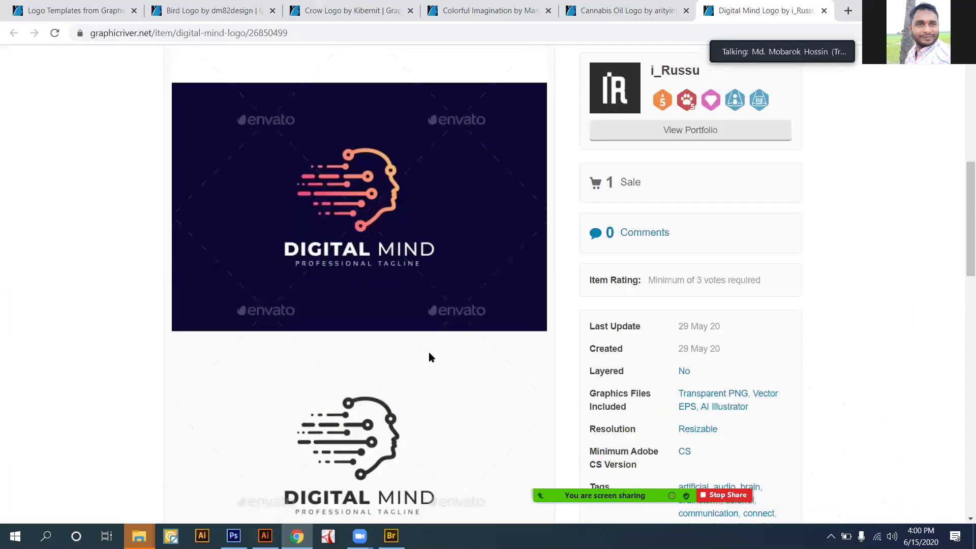
pyautogui.scroll(-5, 429, 357)
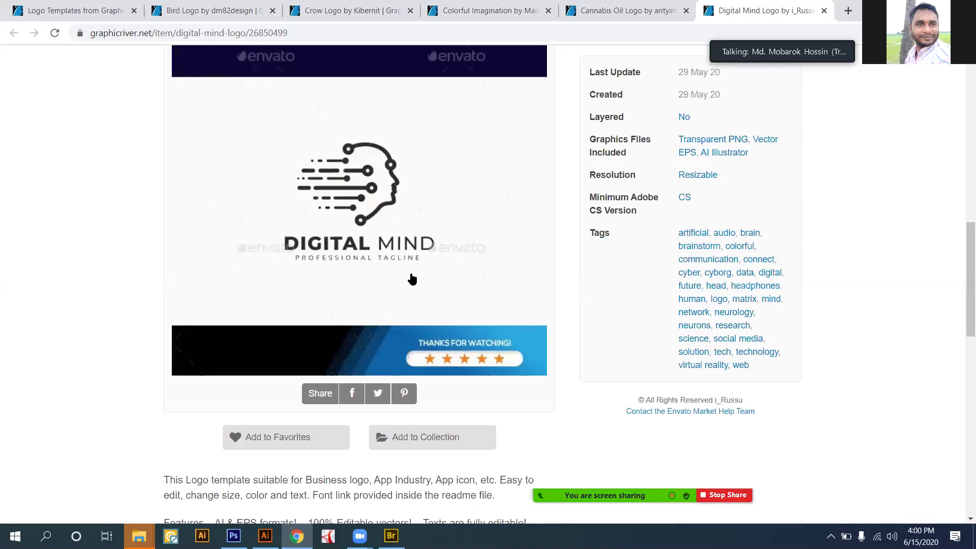
pyautogui.scroll(10, 412, 279)
pyautogui.scroll(5, 490, 67)
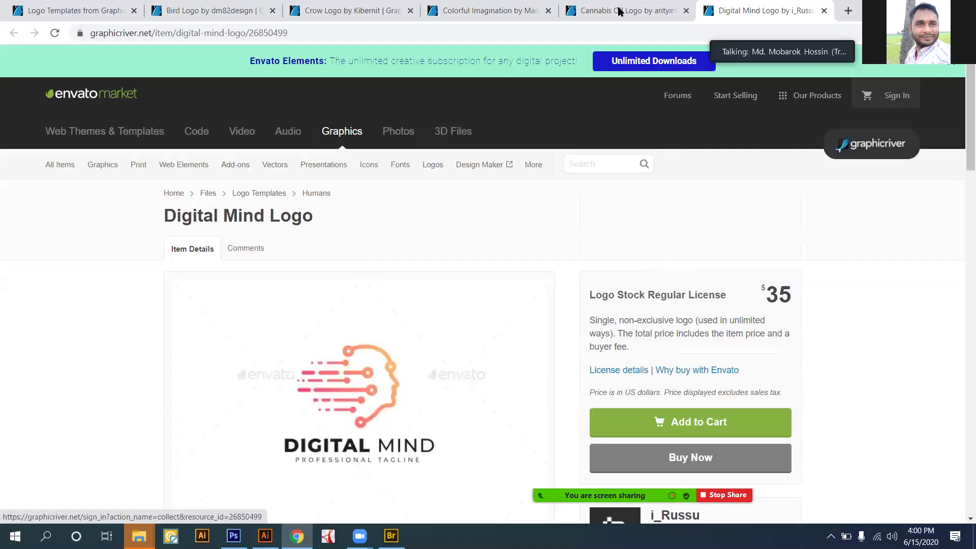
# Return to the logo templates listing and open the Satellite Logo from the New under $29 section in a separate tab.
pyautogui.click(620, 11)
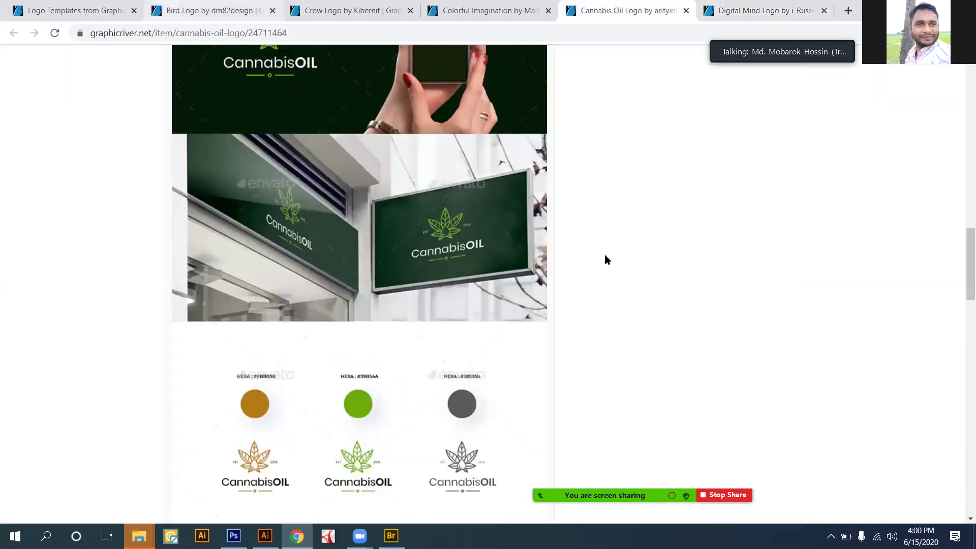
pyautogui.hotkey('ctrl', '1')
pyautogui.scroll(-3, 642, 280)
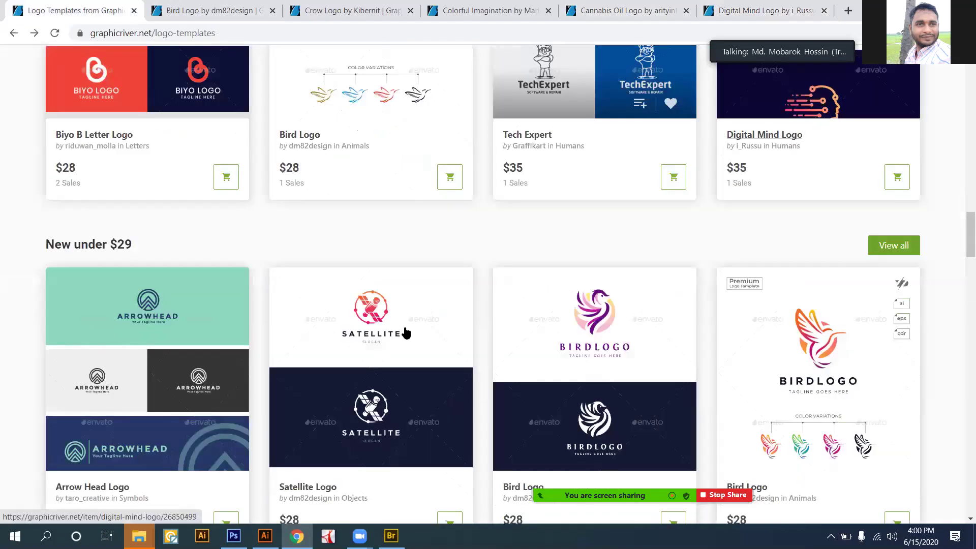
pyautogui.scroll(-2, 405, 333)
pyautogui.rightClick(308, 365)
pyautogui.click(349, 373)
pyautogui.scroll(-1, 644, 341)
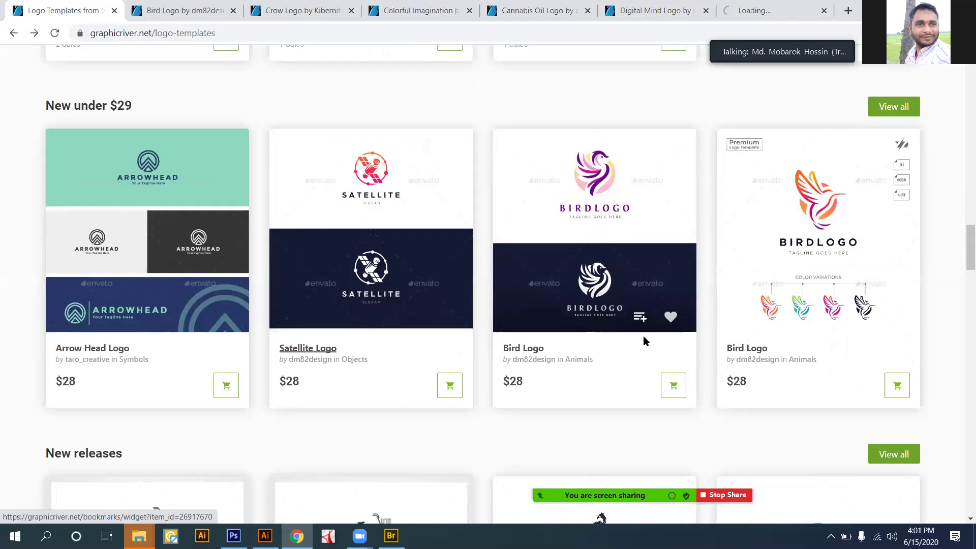
# Open the Bird Logo with color variations from New under $29 in a separate tab and look through the listing down to New bestsellers.
pyautogui.scroll(-1, 643, 340)
pyautogui.scroll(-2, 682, 327)
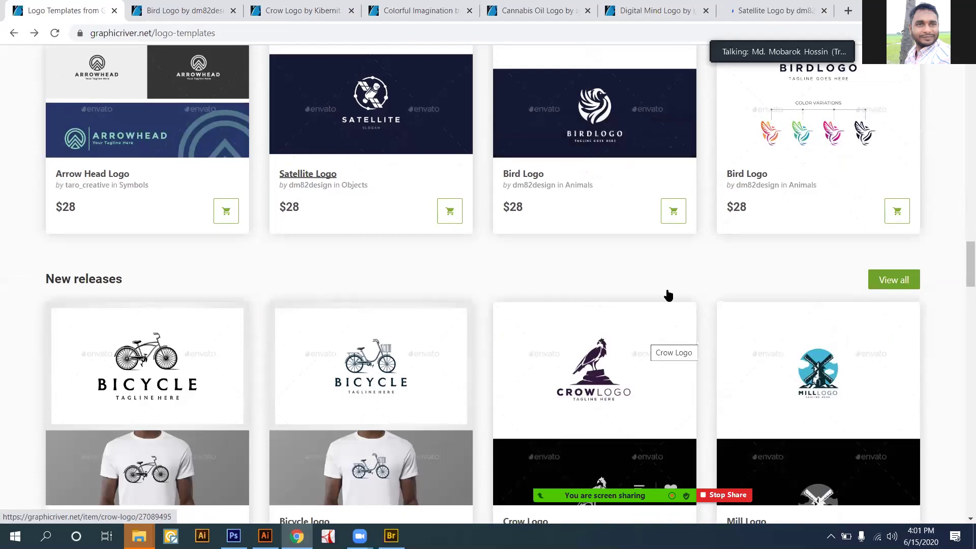
pyautogui.rightClick(750, 174)
pyautogui.click(612, 304)
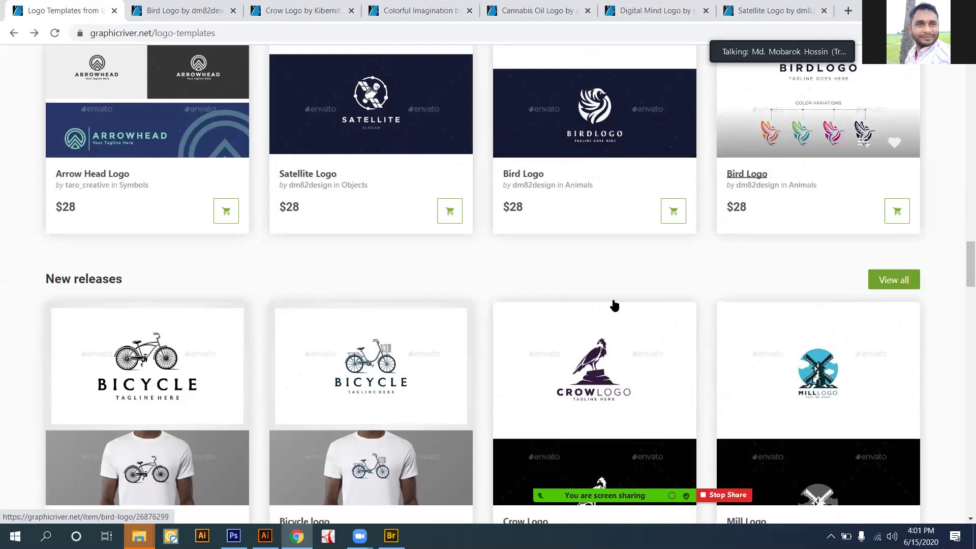
pyautogui.scroll(-3, 613, 303)
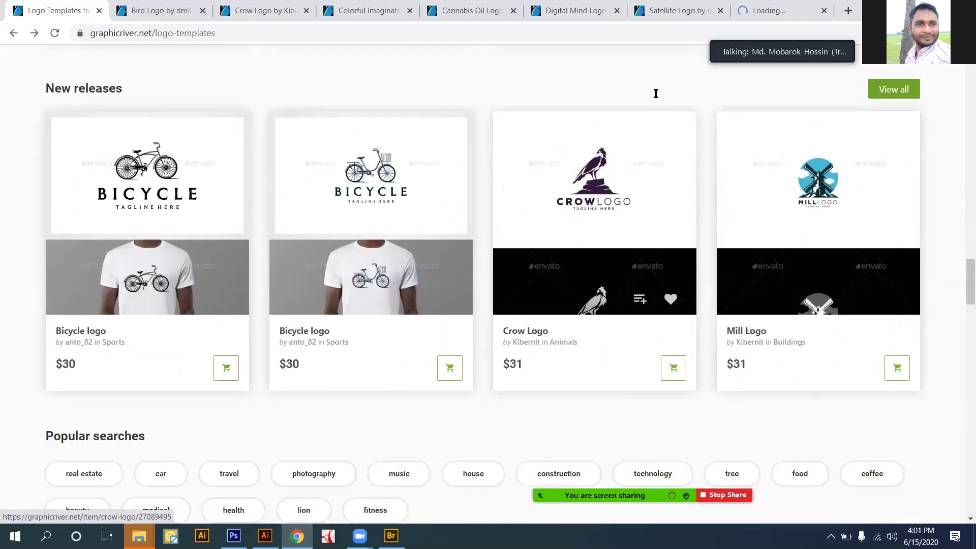
pyautogui.scroll(-5, 775, 13)
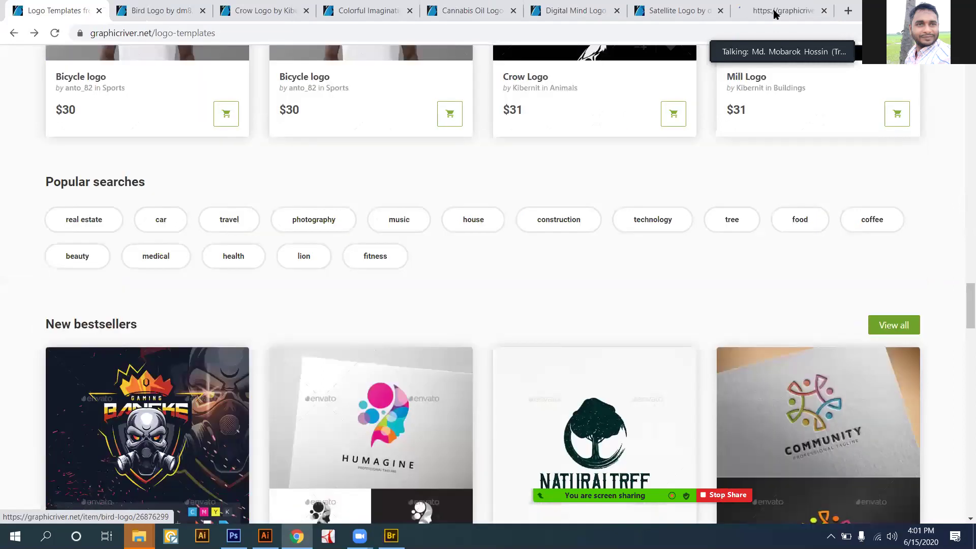
pyautogui.scroll(-3, 510, 236)
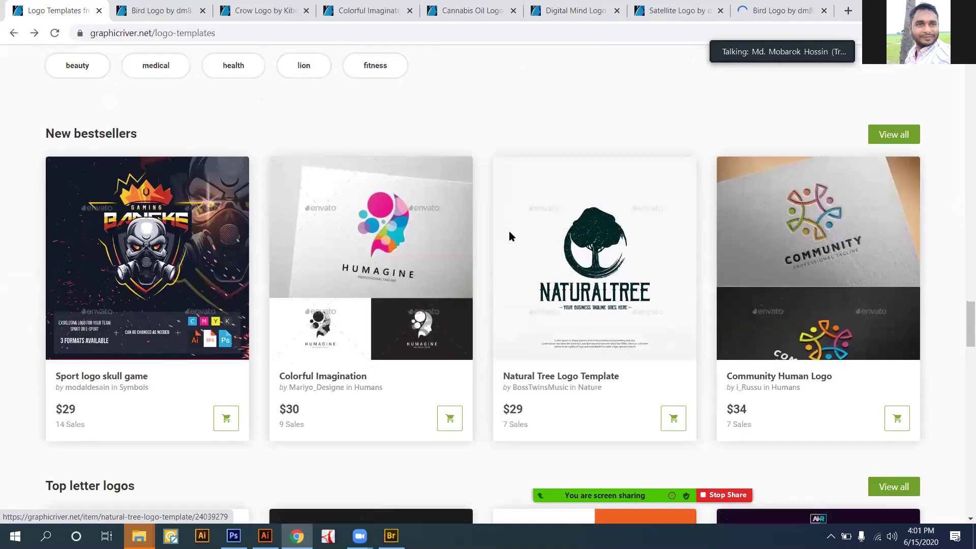
# Examine the Satellite Logo page's light, dark-background and horizontal versions, along with its price and sales information.
pyautogui.hotkey('ctrl', '7')
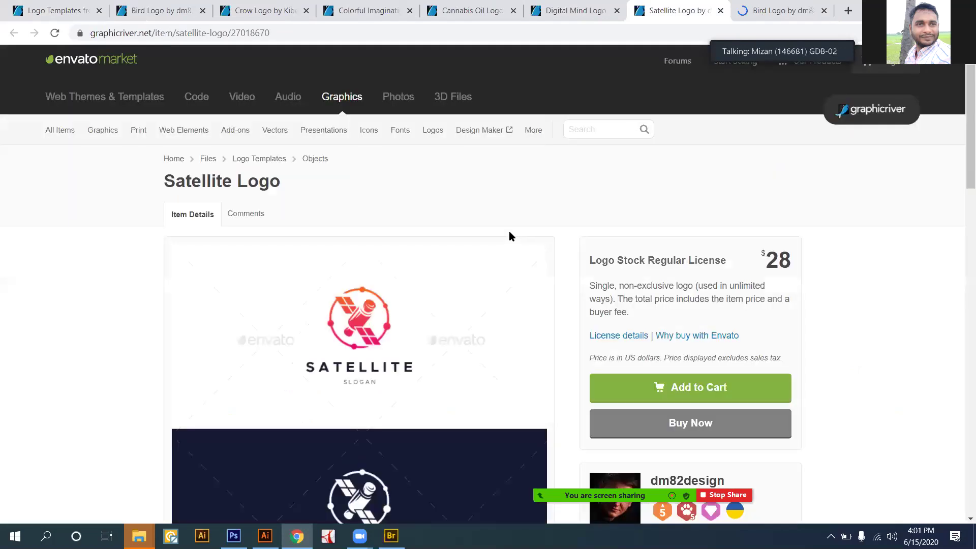
pyautogui.scroll(-4, 511, 235)
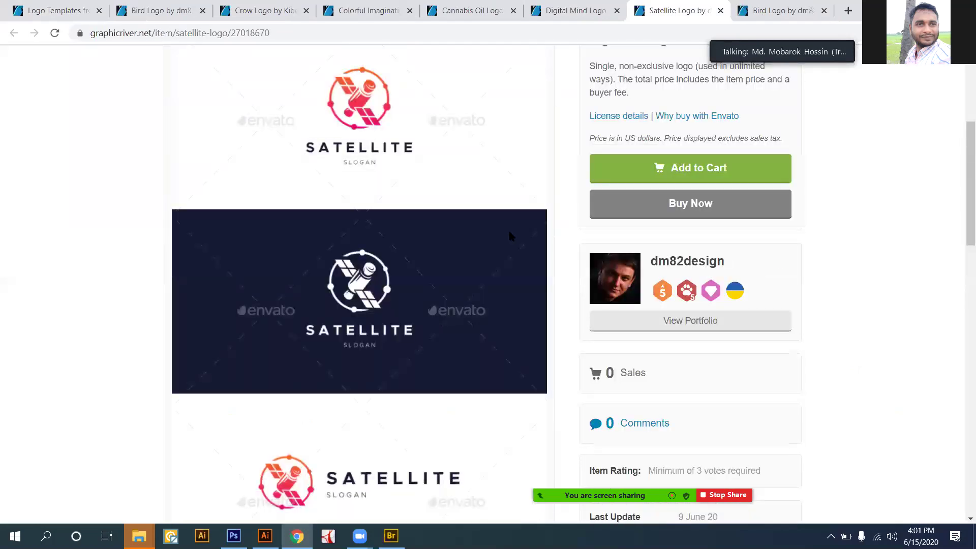
pyautogui.scroll(5, 804, 273)
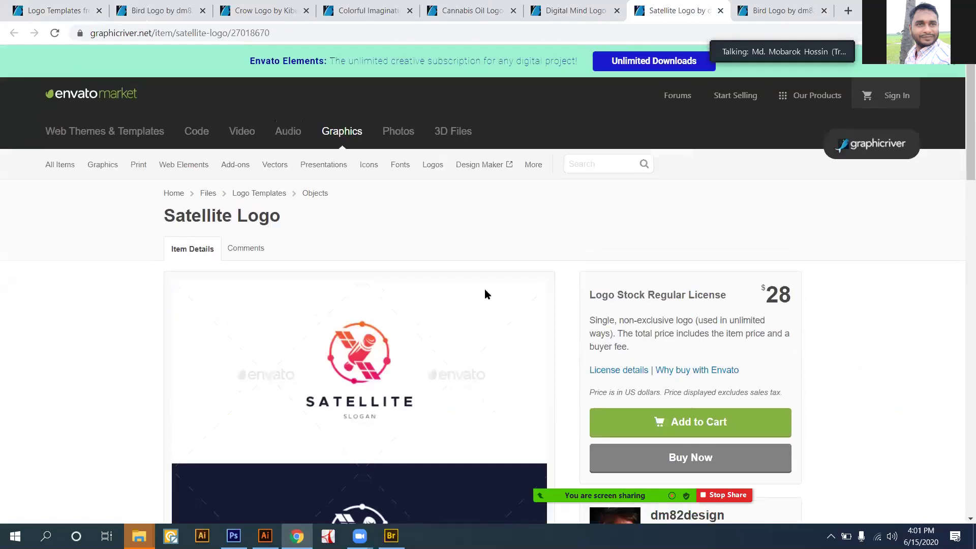
pyautogui.moveTo(485, 293); pyautogui.dragTo(365, 295)
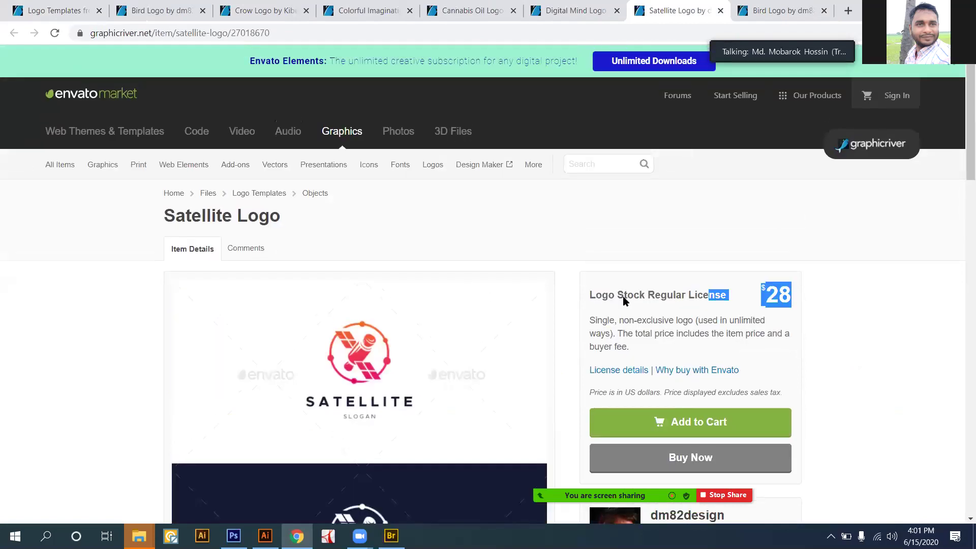
pyautogui.scroll(-6, 615, 309)
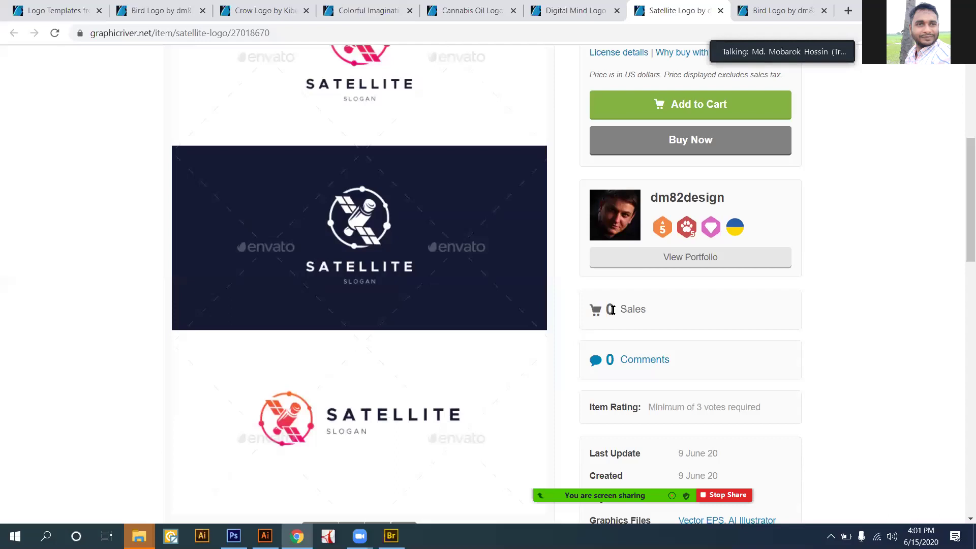
pyautogui.moveTo(843, 298); pyautogui.dragTo(838, 292)
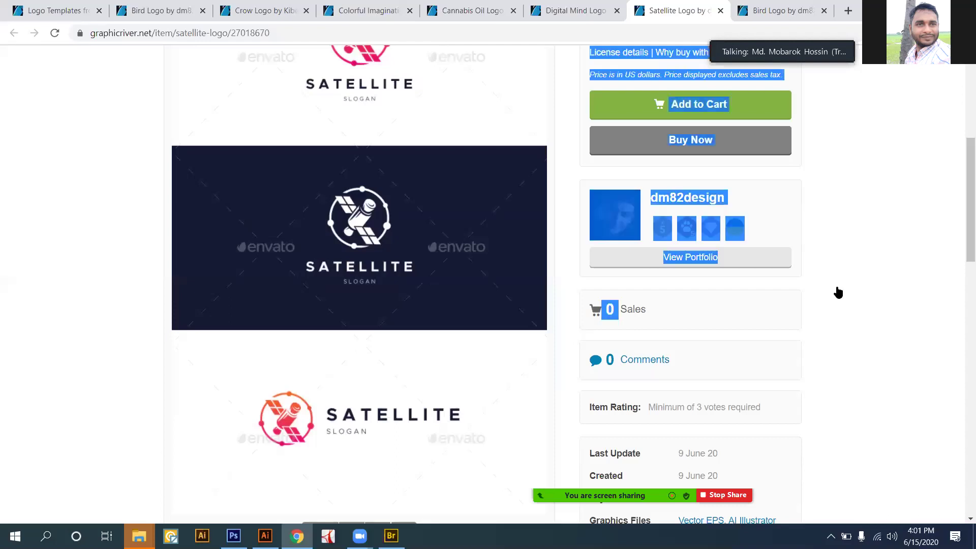
pyautogui.click(838, 292)
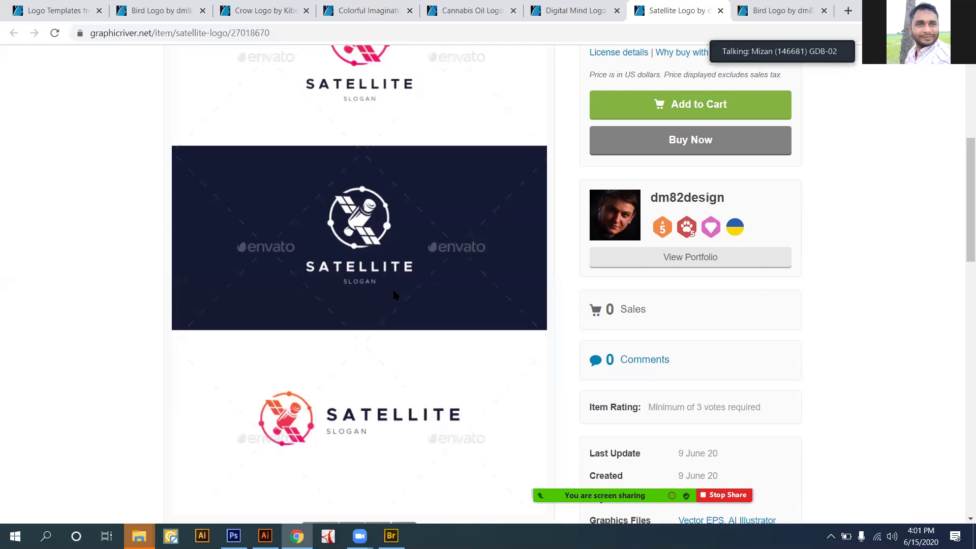
pyautogui.scroll(-5, 393, 291)
pyautogui.scroll(5, 394, 294)
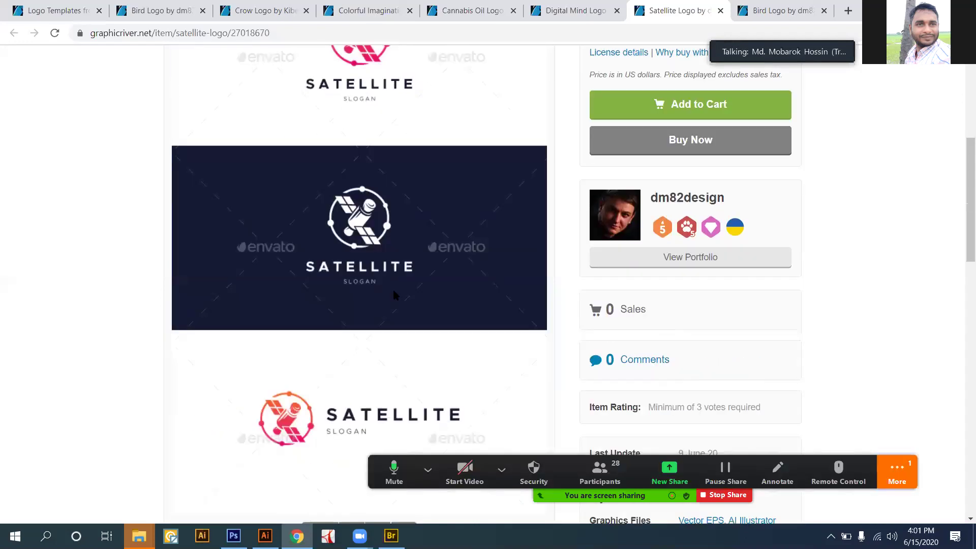
# Review the Satellite Logo page's heading, license details and main logo preview.
pyautogui.scroll(6, 394, 294)
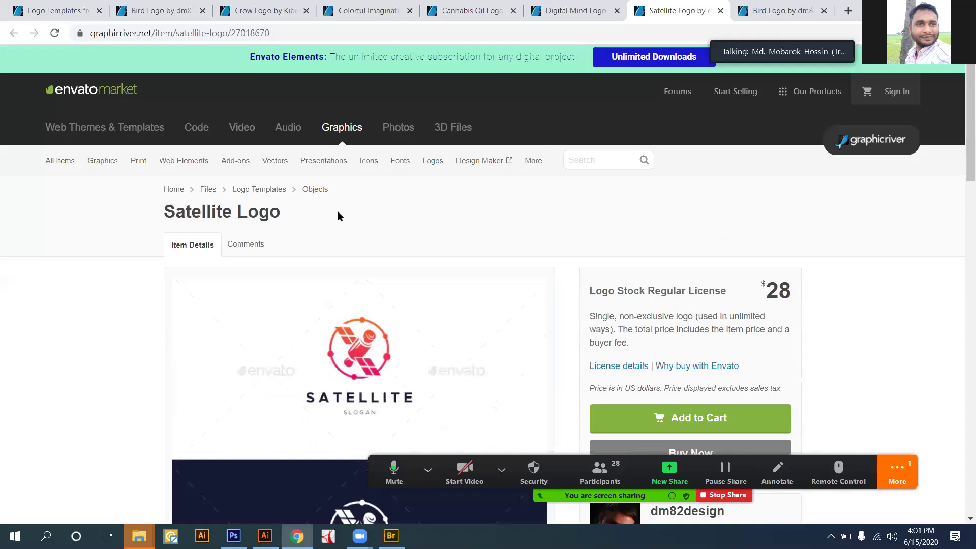
pyautogui.scroll(1, 396, 261)
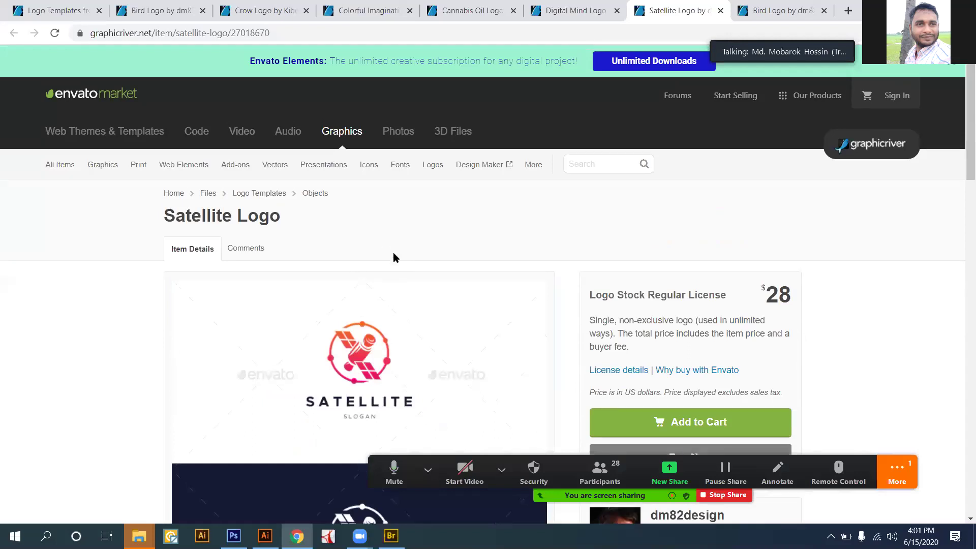
pyautogui.scroll(-3, 397, 280)
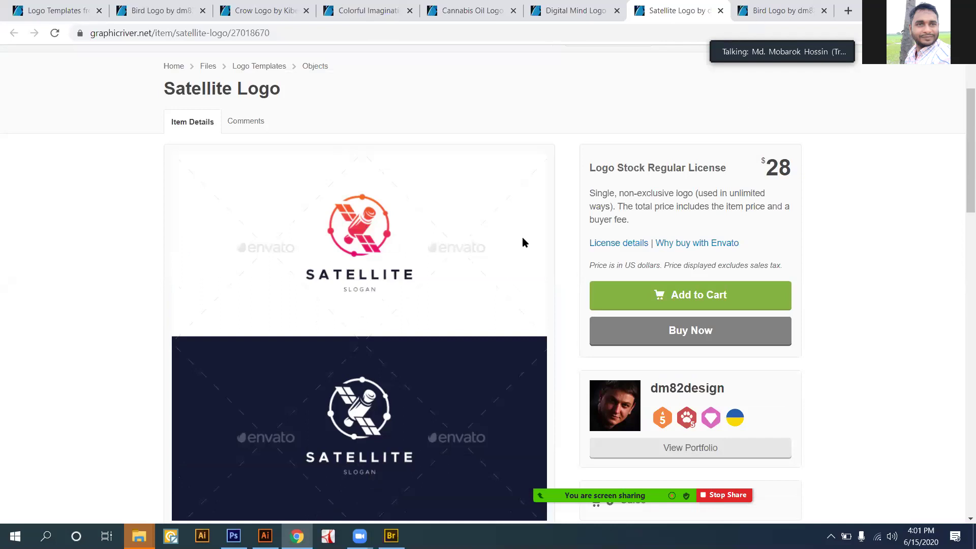
# Switch to the hummingbird Bird Logo page and examine its main logo, color variations and feature icons.
pyautogui.hotkey('ctrl', 'Tab')
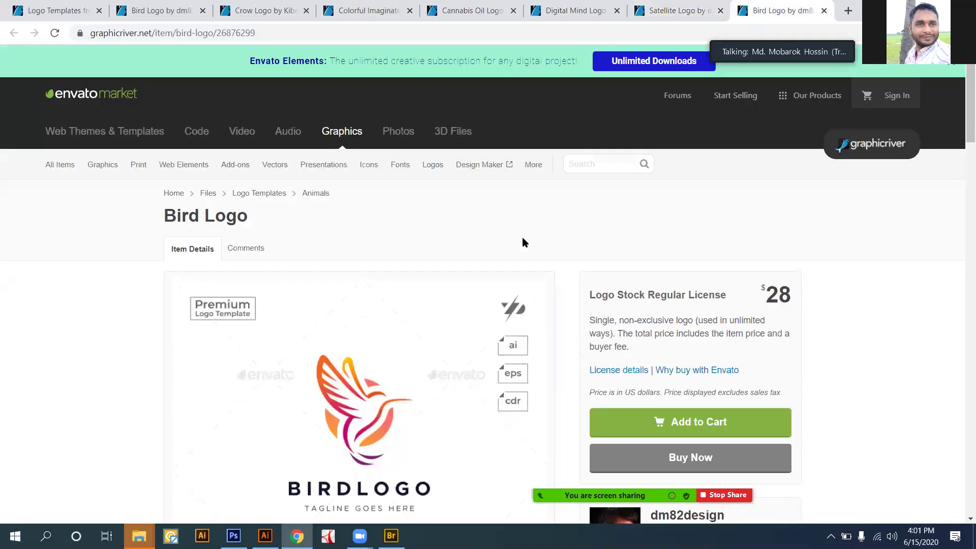
pyautogui.scroll(-10, 522, 237)
pyautogui.scroll(-2, 522, 237)
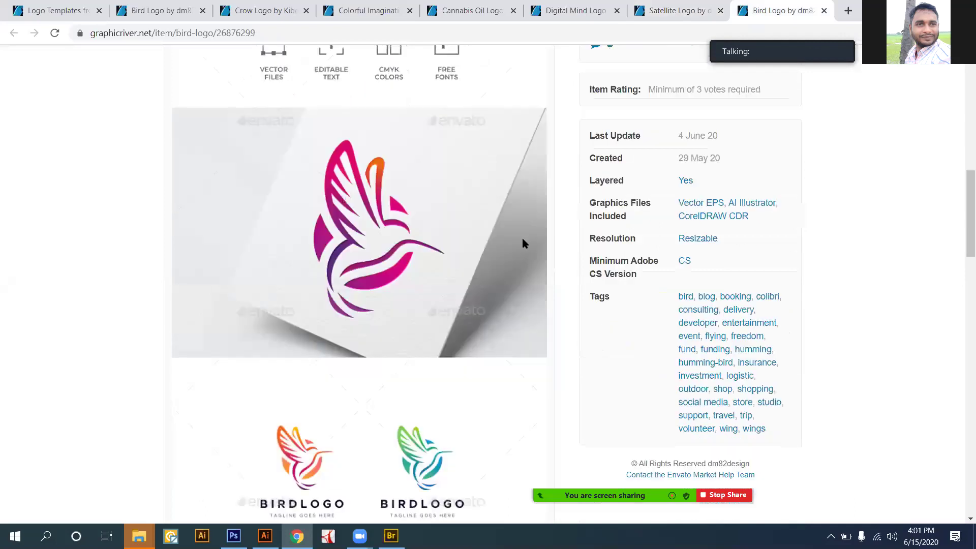
pyautogui.scroll(4, 523, 243)
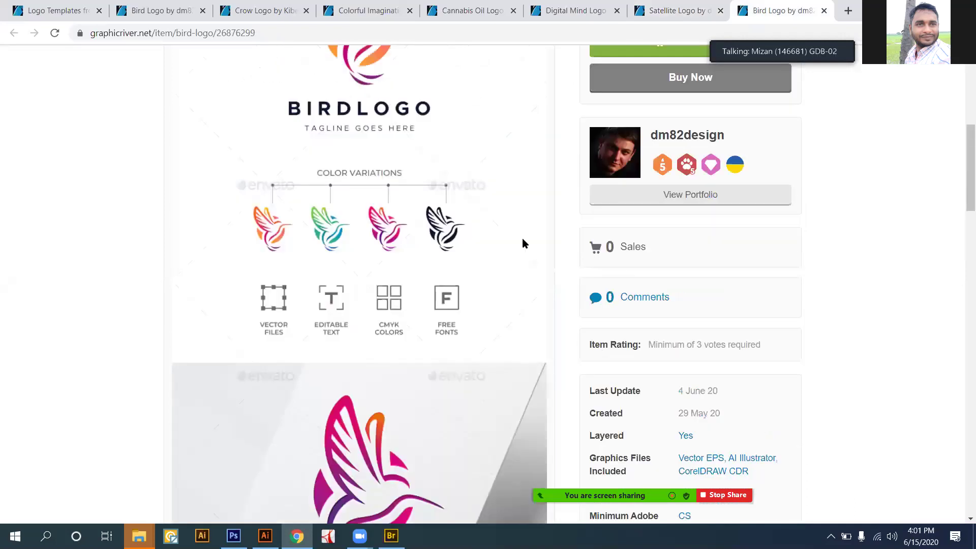
pyautogui.scroll(4, 522, 242)
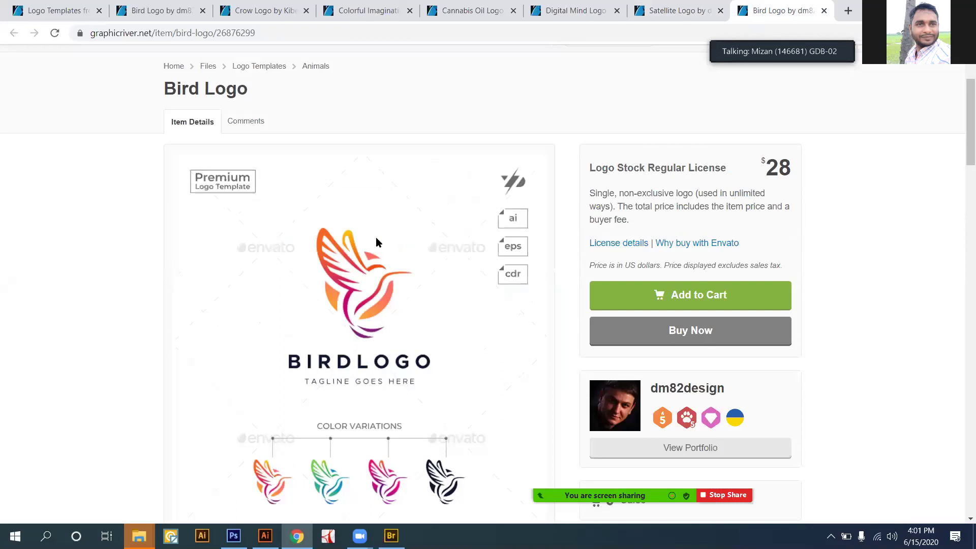
pyautogui.scroll(-3, 376, 237)
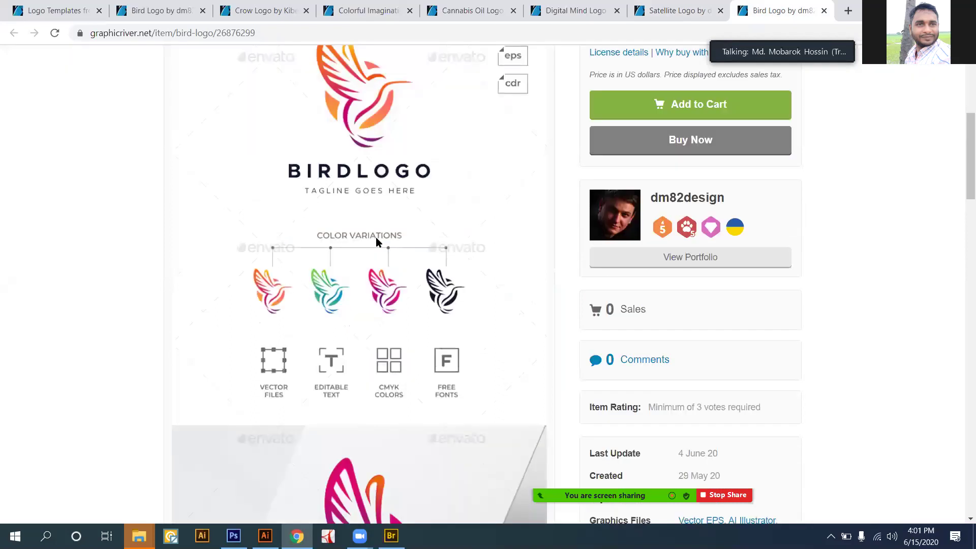
pyautogui.scroll(4, 376, 237)
pyautogui.scroll(-1, 376, 242)
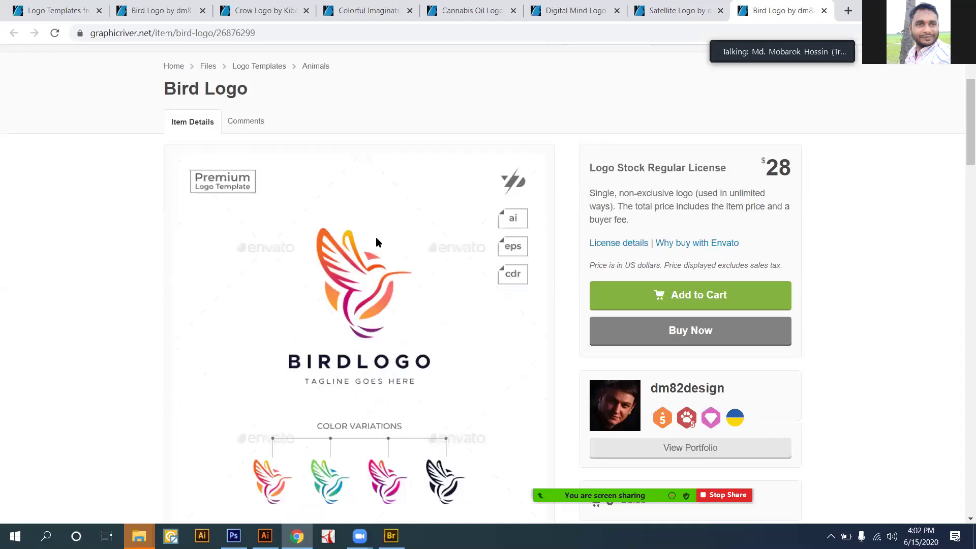
pyautogui.scroll(-4, 376, 237)
pyautogui.scroll(4, 376, 237)
pyautogui.scroll(-3, 376, 242)
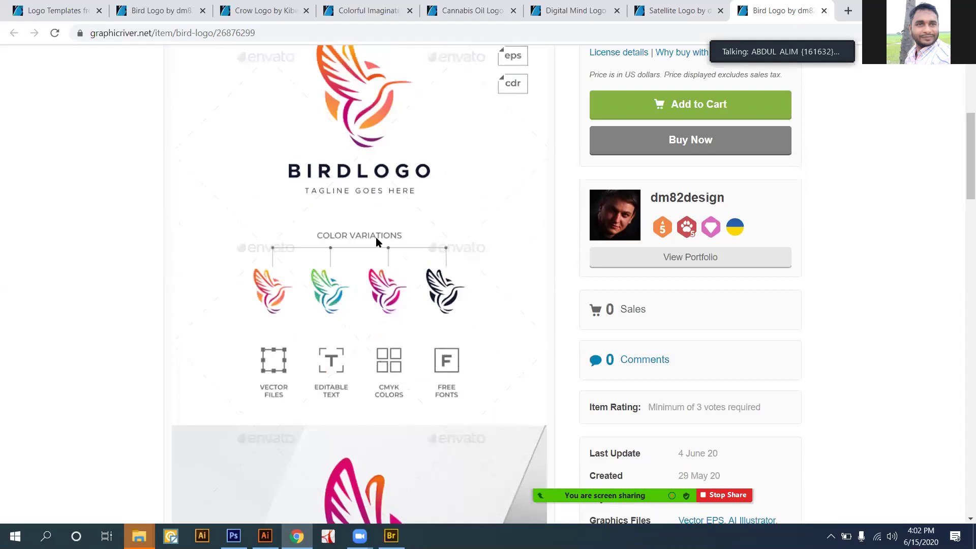
# Examine the hummingbird Bird Logo's card mockup, its stacked color versions and its horizontal versions on dark and white backgrounds.
pyautogui.scroll(-6, 376, 237)
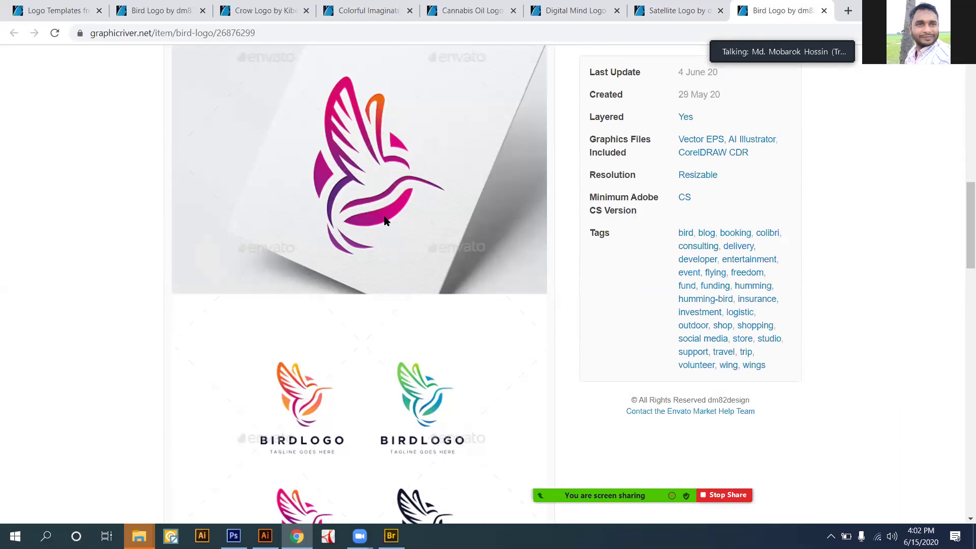
pyautogui.scroll(7, 385, 220)
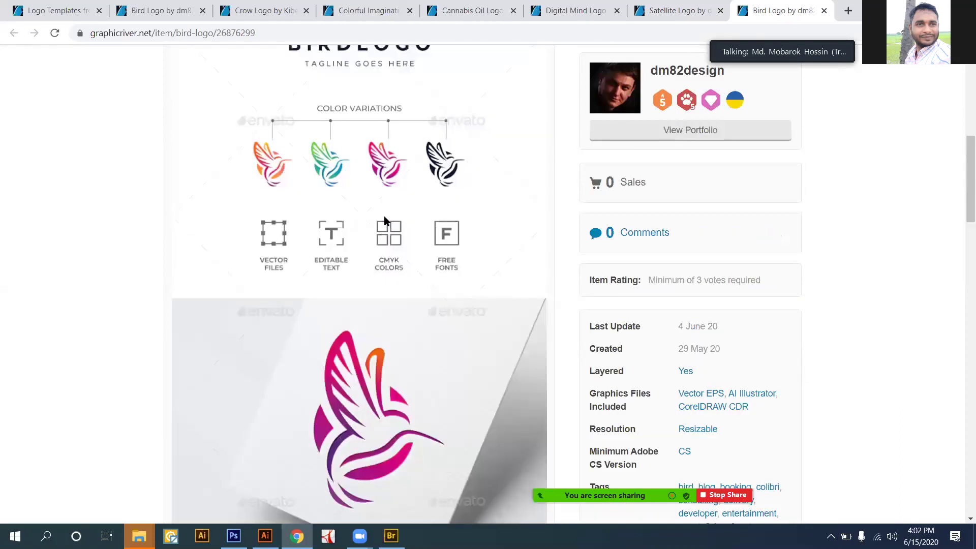
pyautogui.scroll(-6, 384, 221)
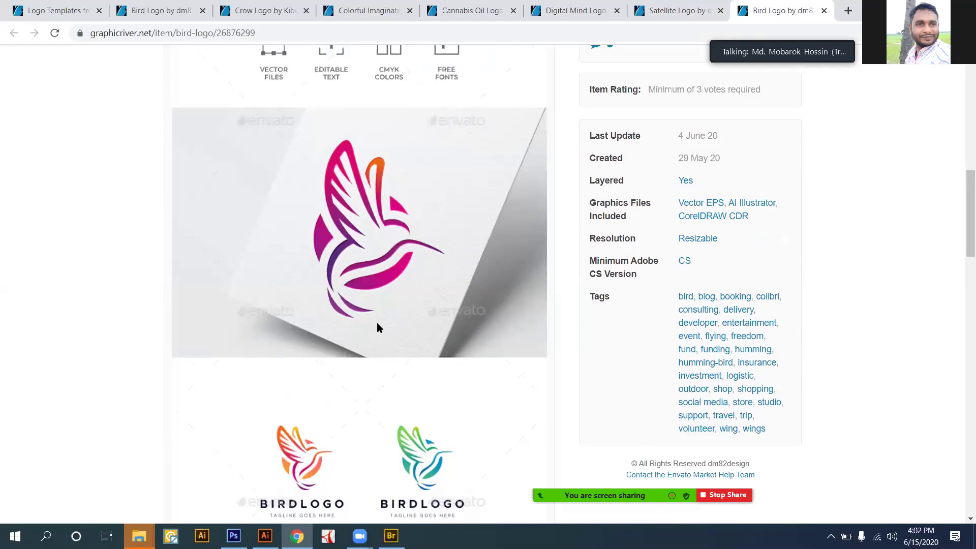
pyautogui.scroll(-6, 376, 324)
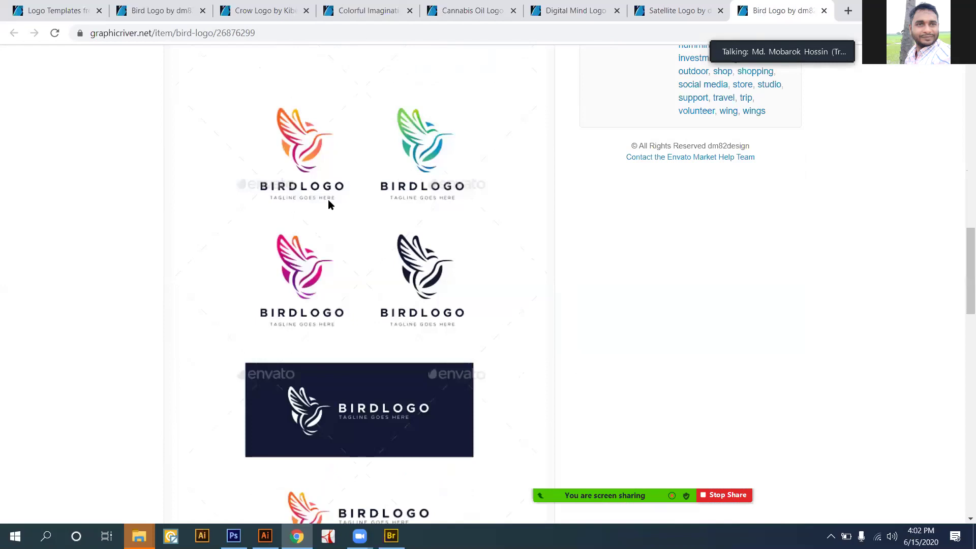
pyautogui.scroll(-5, 328, 204)
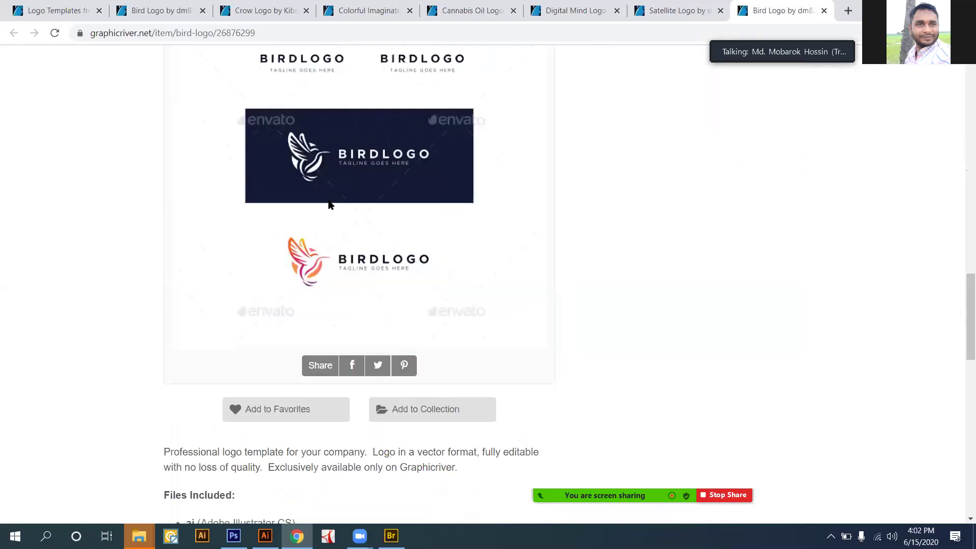
pyautogui.scroll(6, 329, 204)
pyautogui.scroll(3, 329, 204)
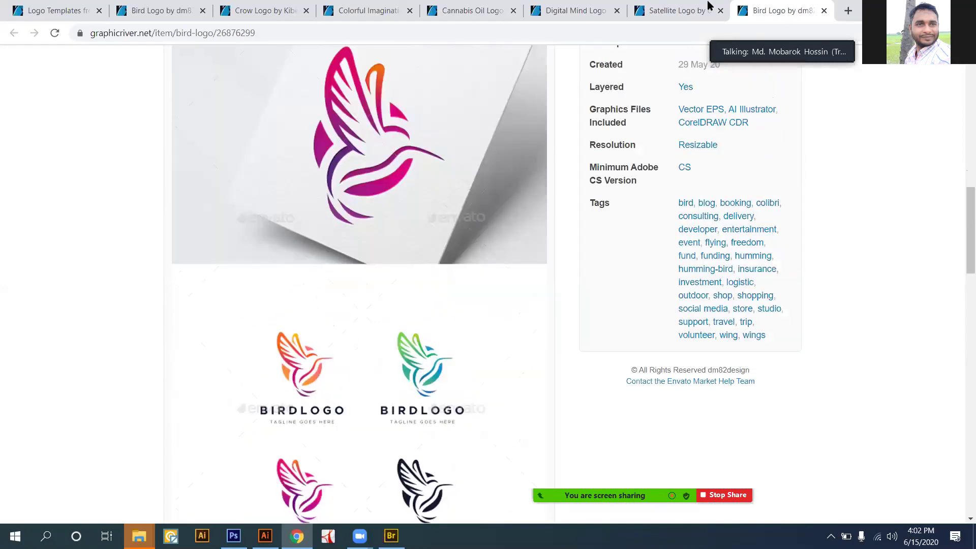
pyautogui.press('Home')
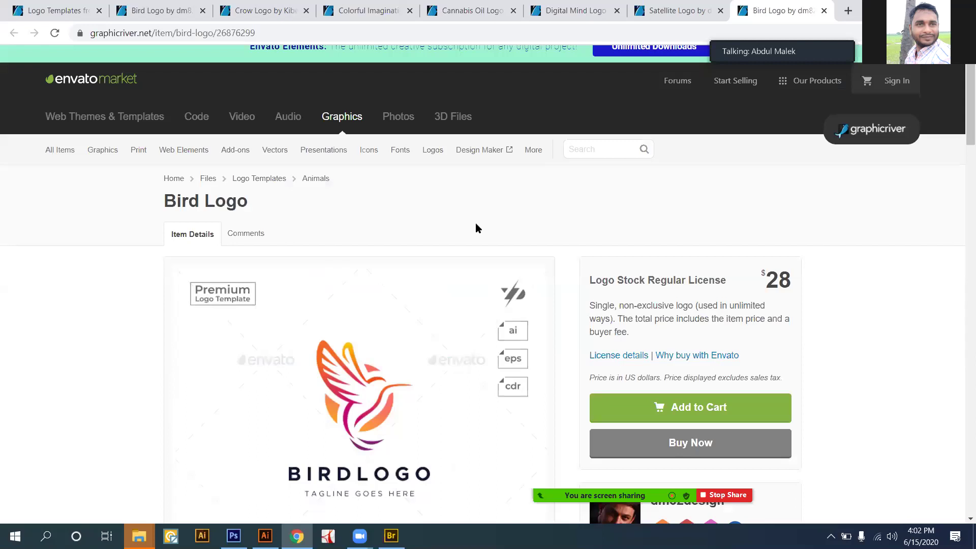
# Revisit the open Satellite, Digital Mind, Cannabis Oil, Colorful Imagination and Crow Logo pages to compare how each logo is presented.
pyautogui.hotkey('ctrl', 'shift', 'Tab')
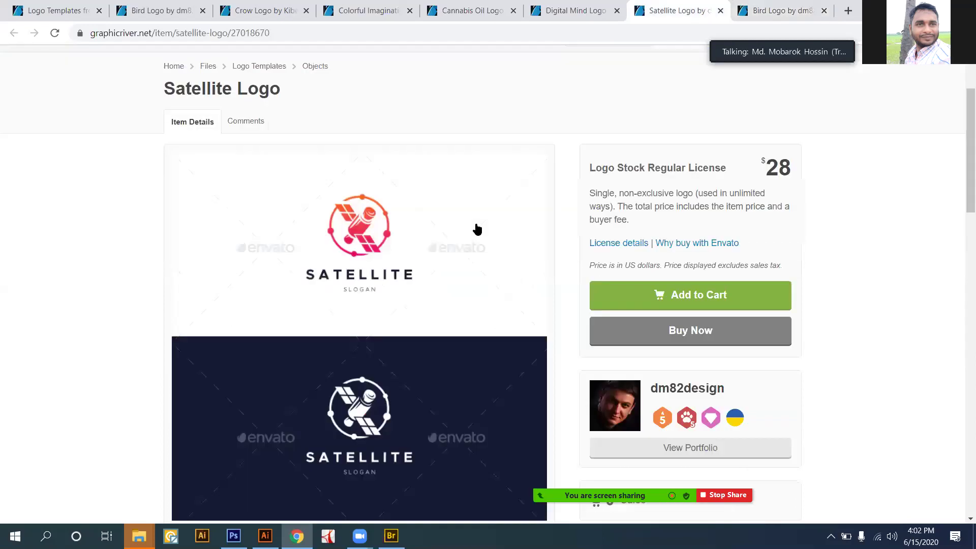
pyautogui.scroll(-6, 476, 229)
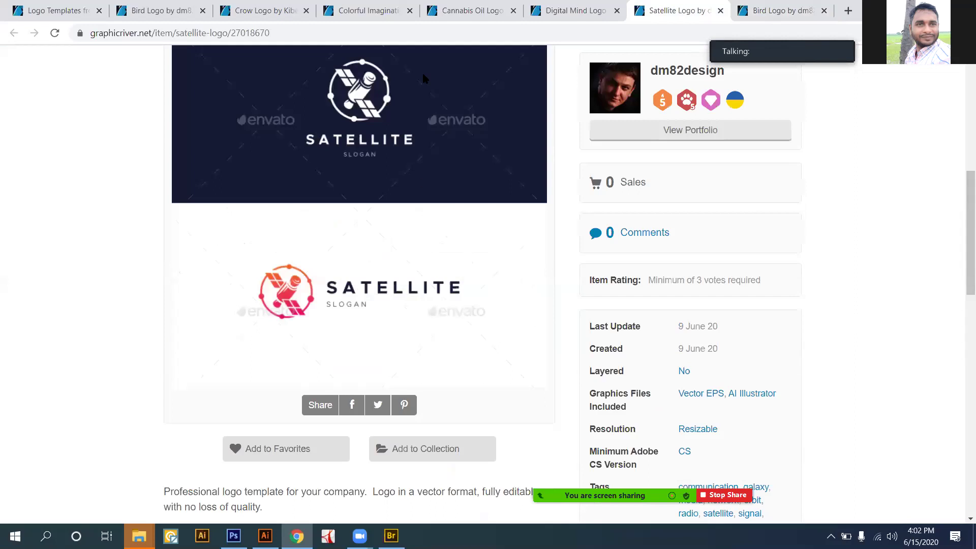
pyautogui.hotkey('ctrl', 'shift', 'Tab')
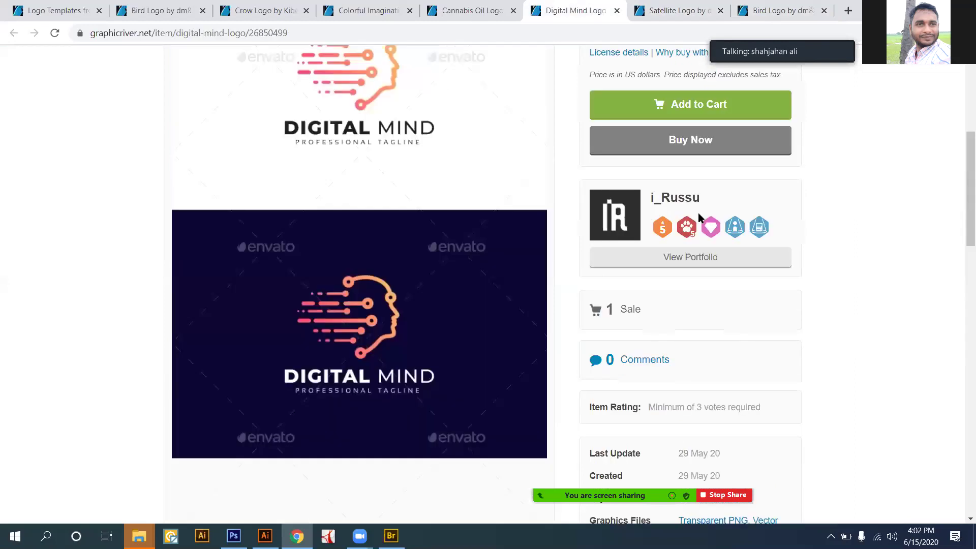
pyautogui.scroll(-6, 699, 216)
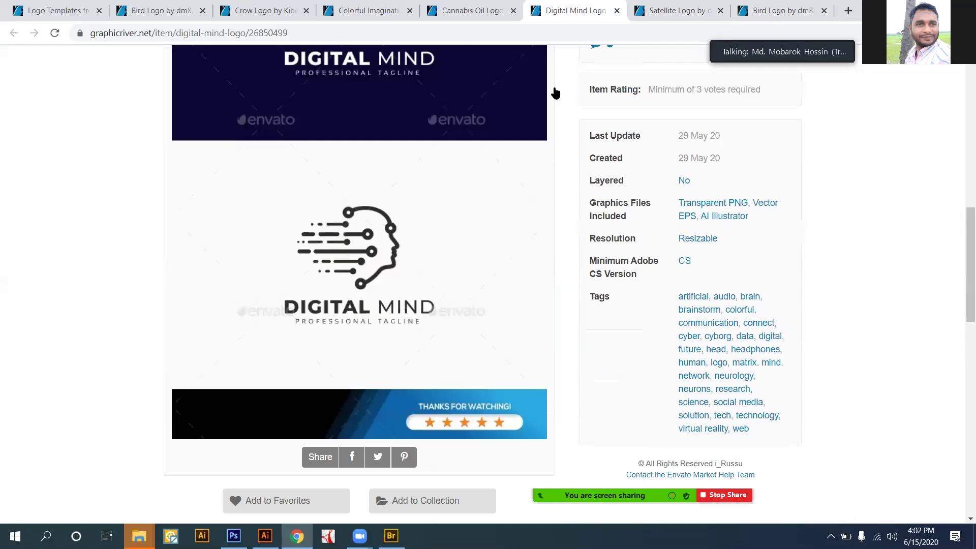
pyautogui.hotkey('ctrl', 'shift', 'Tab')
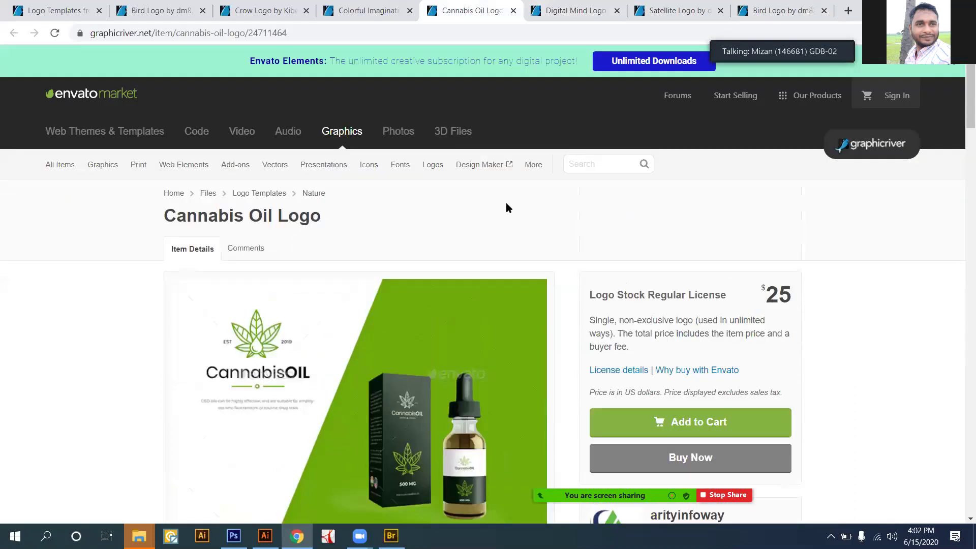
pyautogui.hotkey('ctrl', 'shift', 'Tab')
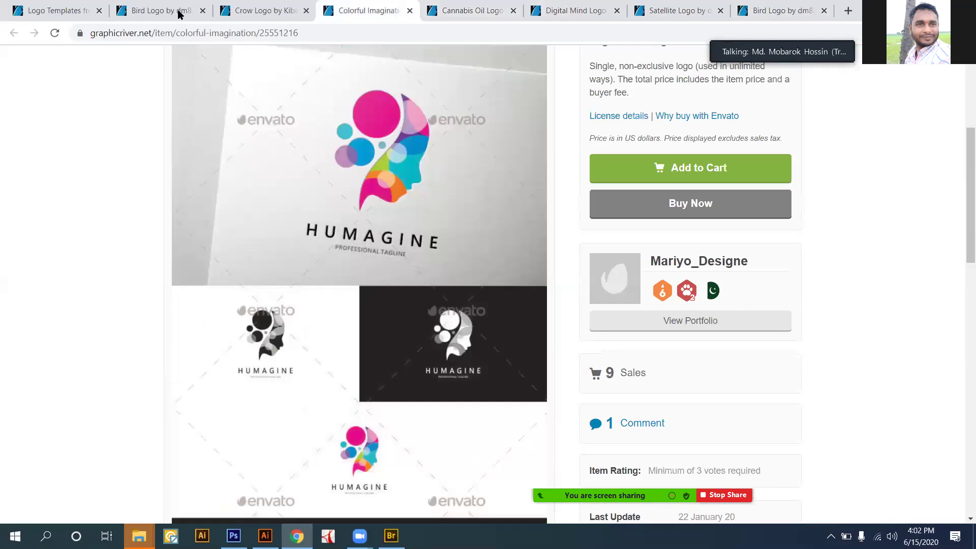
pyautogui.hotkey('ctrl', 'shift', 'Tab')
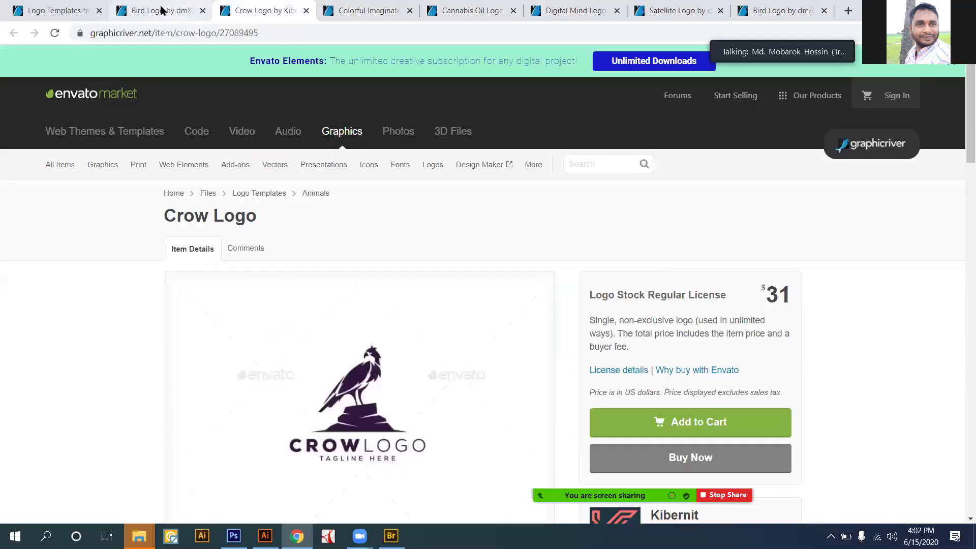
# Examine the first Bird Logo page's color variations, card mockup, included files and logo specifications.
pyautogui.hotkey('ctrl', 'shift', 'Tab')
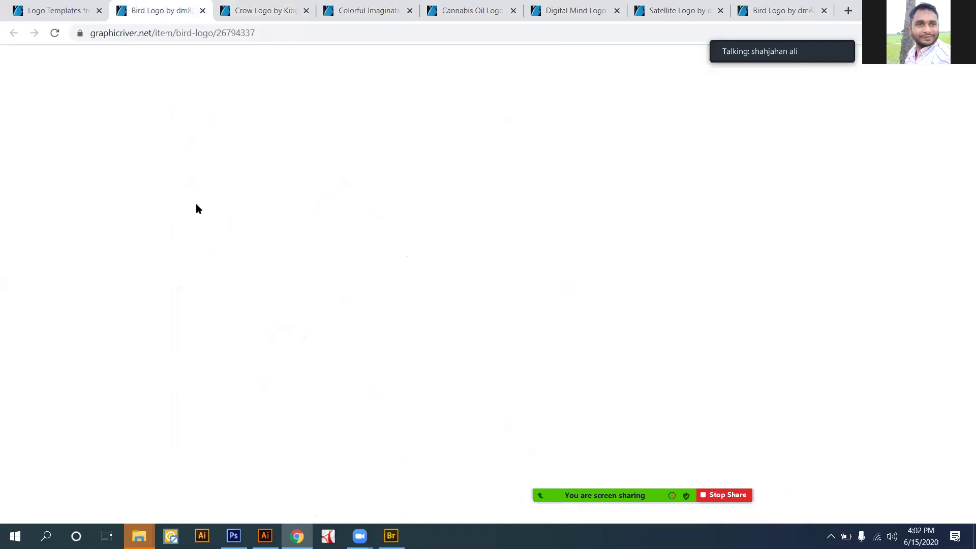
pyautogui.scroll(-5, 197, 204)
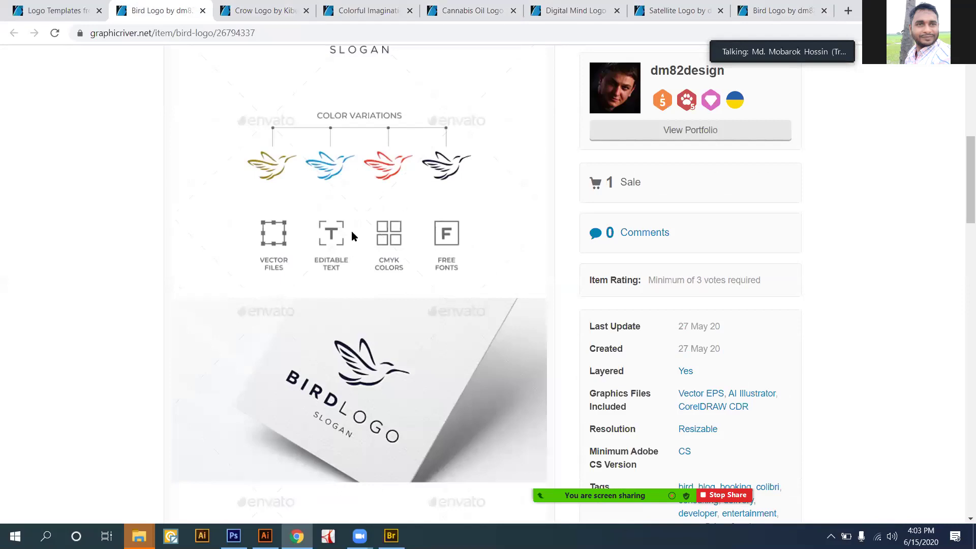
pyautogui.scroll(-7, 354, 236)
pyautogui.scroll(-13, 351, 230)
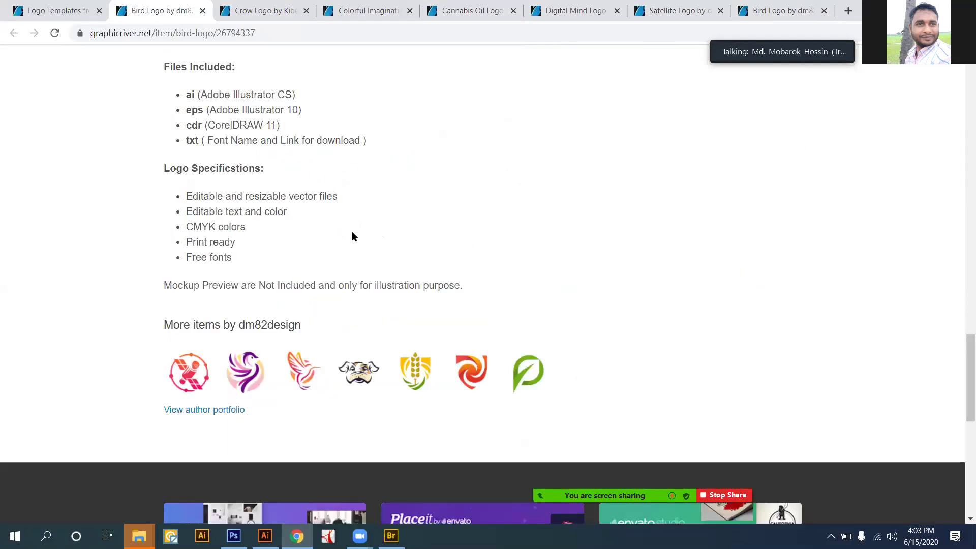
pyautogui.scroll(11, 352, 231)
pyautogui.press('Home')
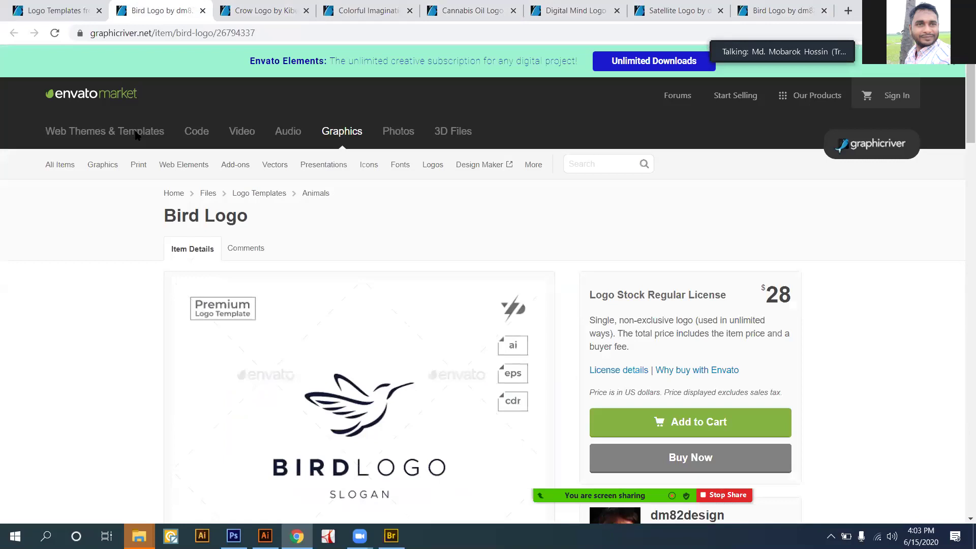
# Return to the logo templates listing and look through its sections, from top letter logos up to the discounted templates.
pyautogui.hotkey('ctrl', 'shift', 'Tab')
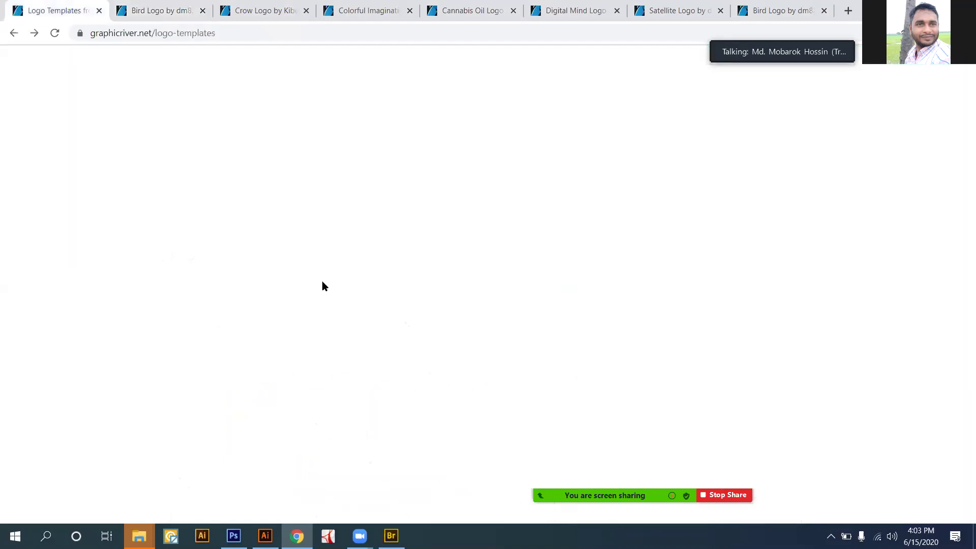
pyautogui.scroll(-8, 322, 281)
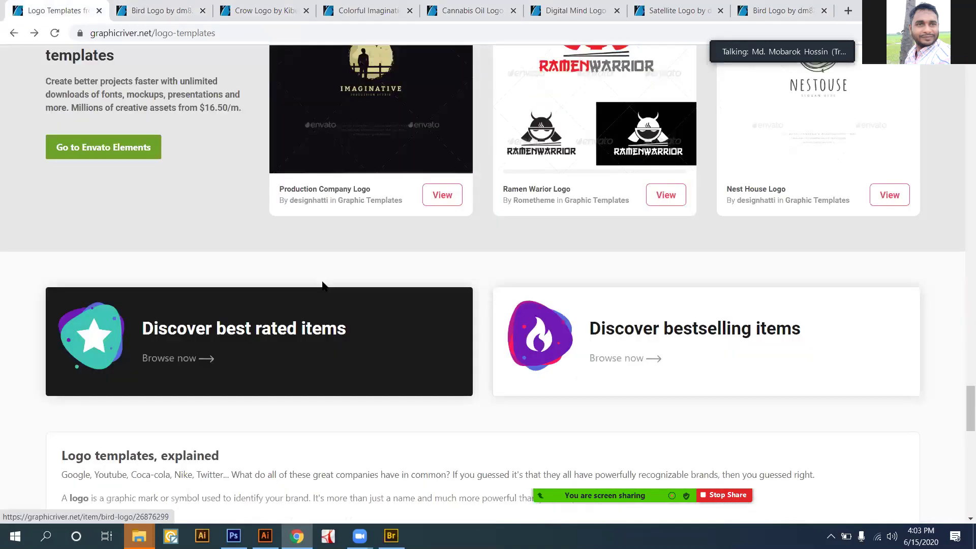
pyautogui.scroll(12, 322, 286)
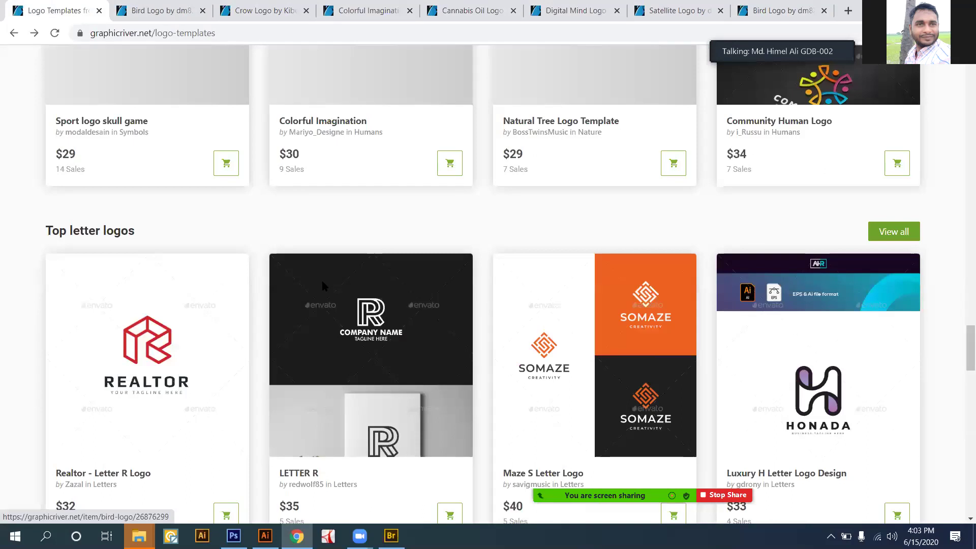
pyautogui.scroll(5, 322, 286)
pyautogui.scroll(15, 604, 249)
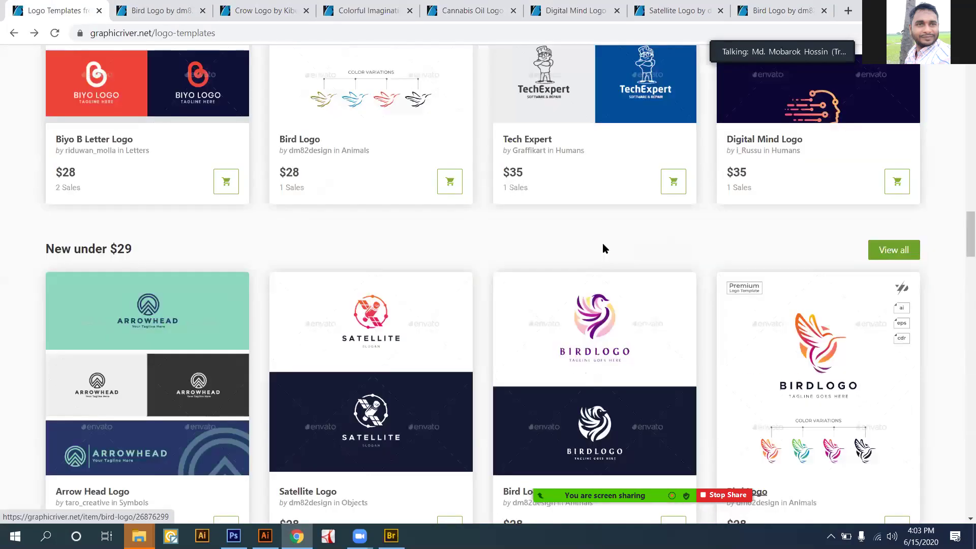
pyautogui.scroll(15, 604, 248)
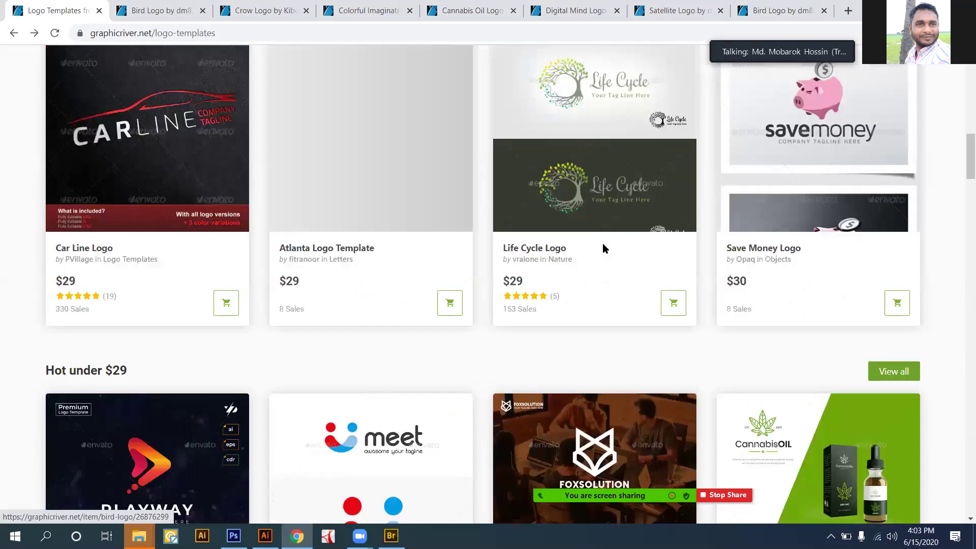
pyautogui.scroll(10, 603, 244)
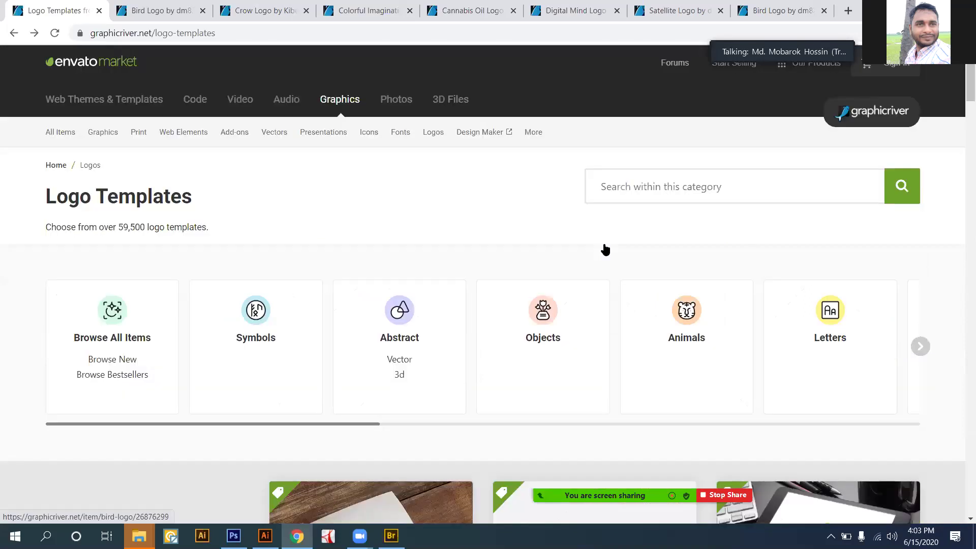
pyautogui.scroll(-8, 605, 249)
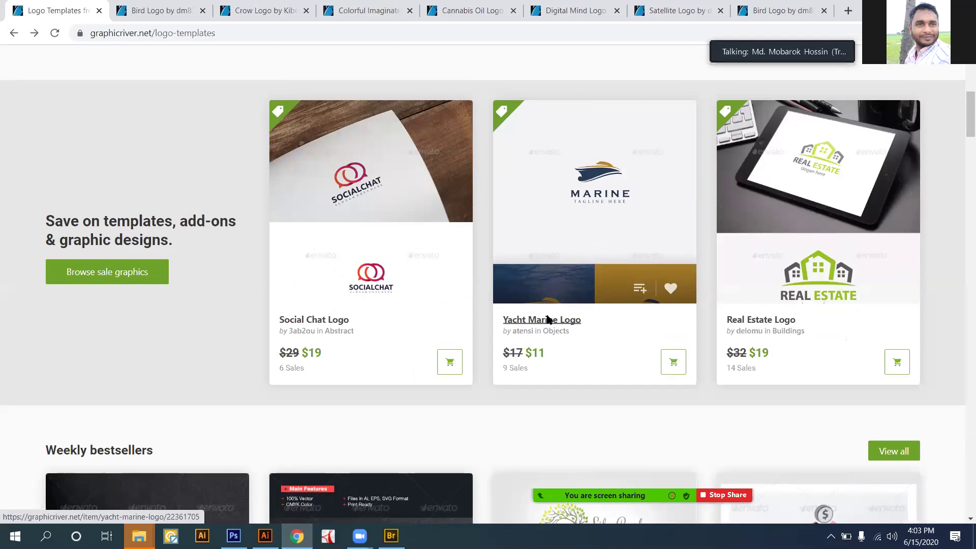
# Look over the discounted and weekly bestseller logo templates and open the full list of weekly bestsellers.
pyautogui.scroll(-5, 547, 319)
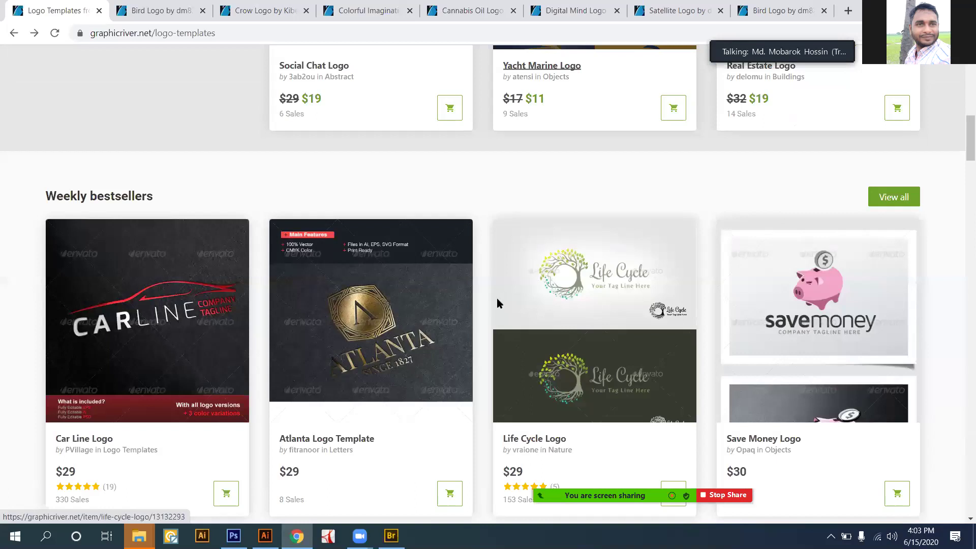
pyautogui.moveTo(497, 303)
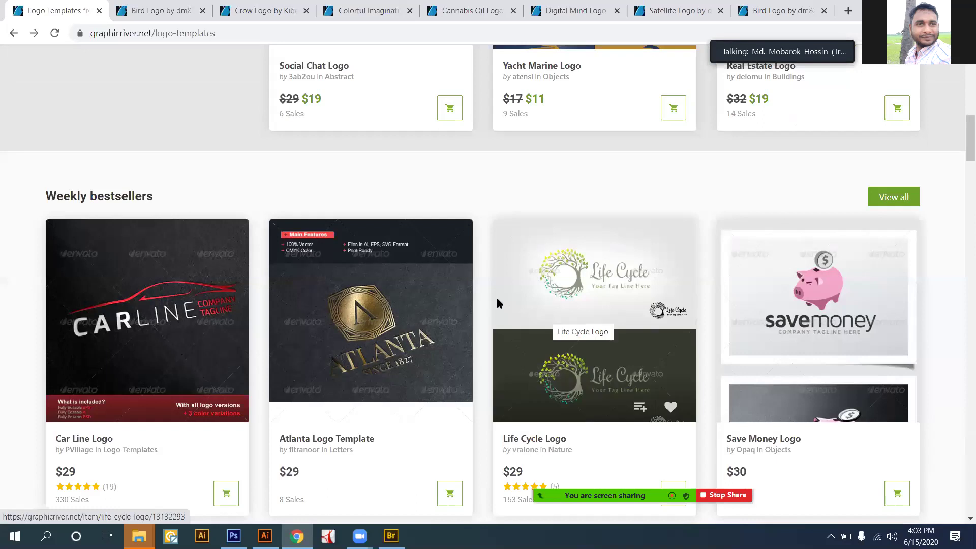
pyautogui.scroll(3, 497, 302)
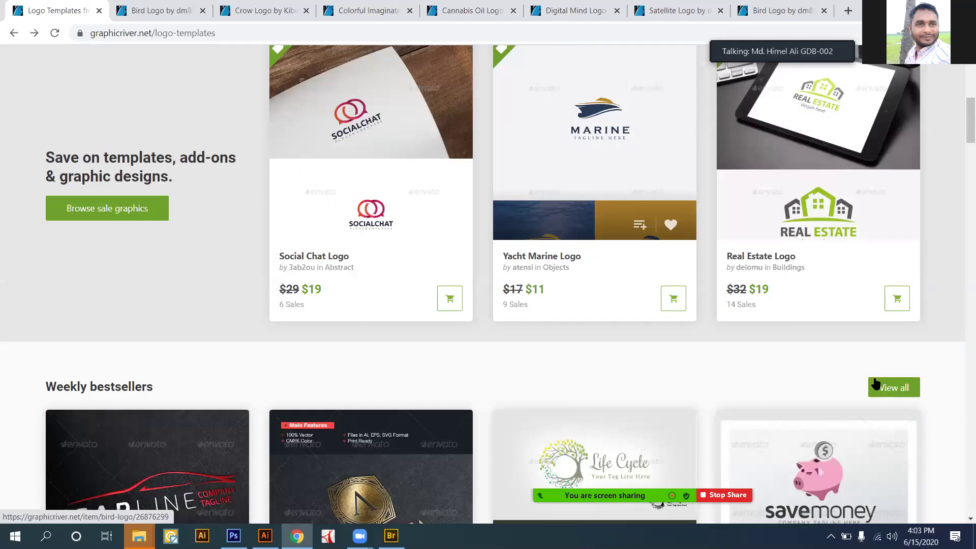
pyautogui.scroll(5, 874, 379)
pyautogui.scroll(2, 904, 274)
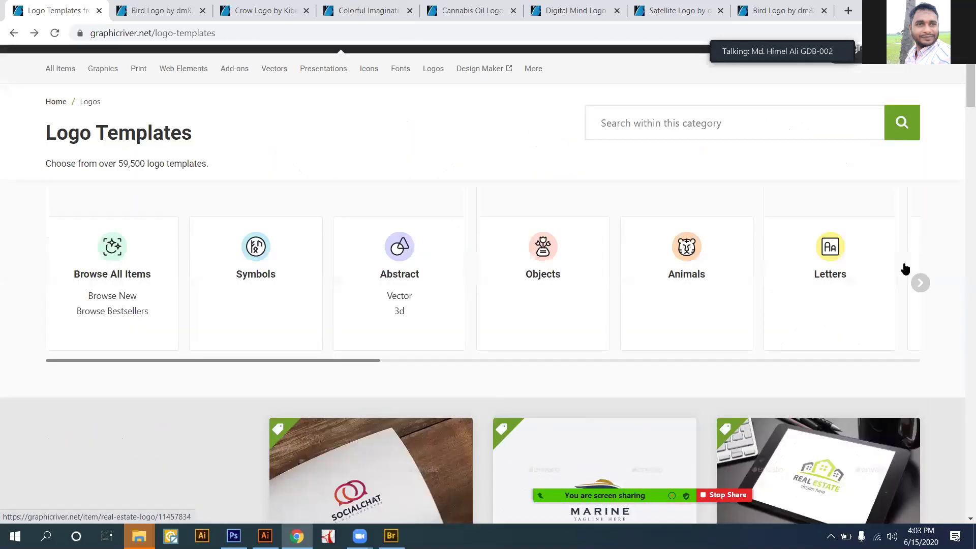
pyautogui.scroll(-8, 905, 270)
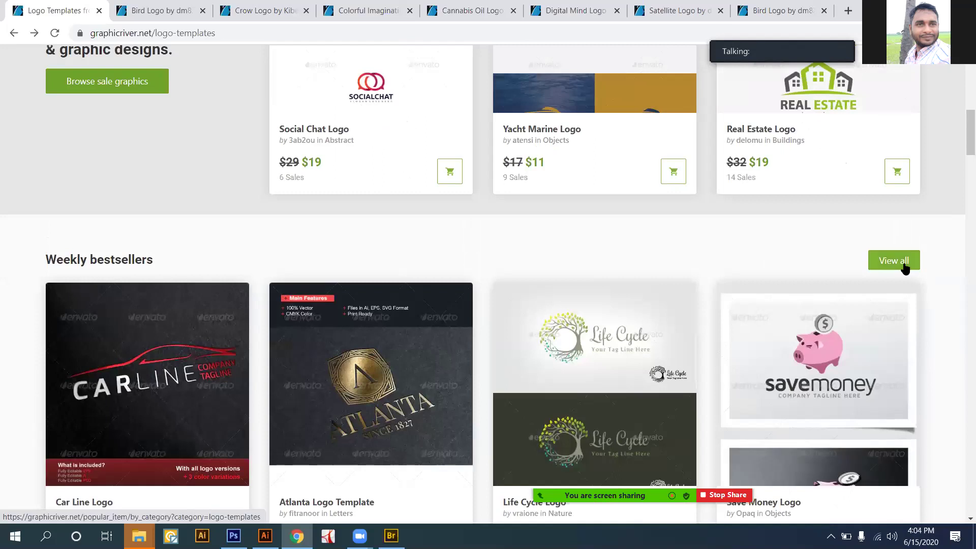
pyautogui.click(904, 268)
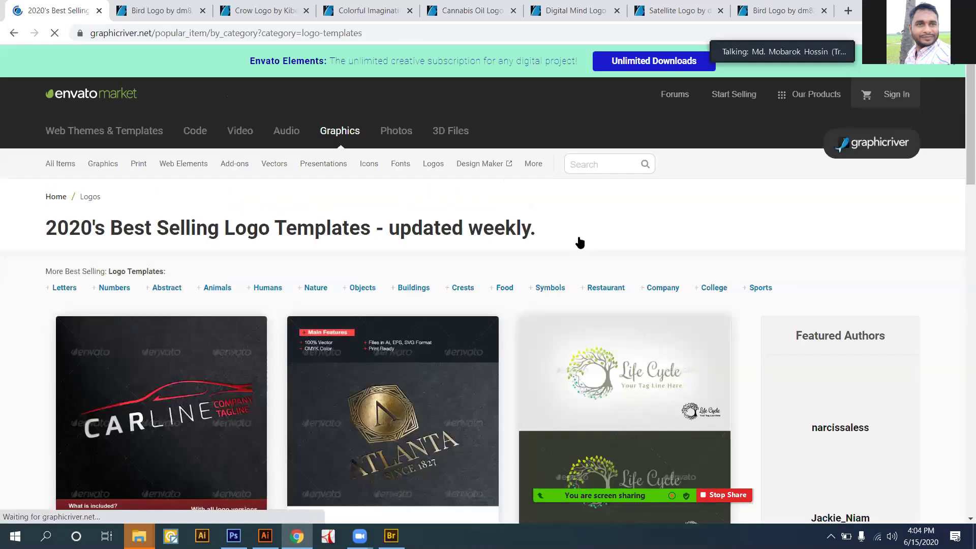
# Look through 2020's best-selling logo templates and narrow the list to the Letters category.
pyautogui.scroll(-10, 580, 243)
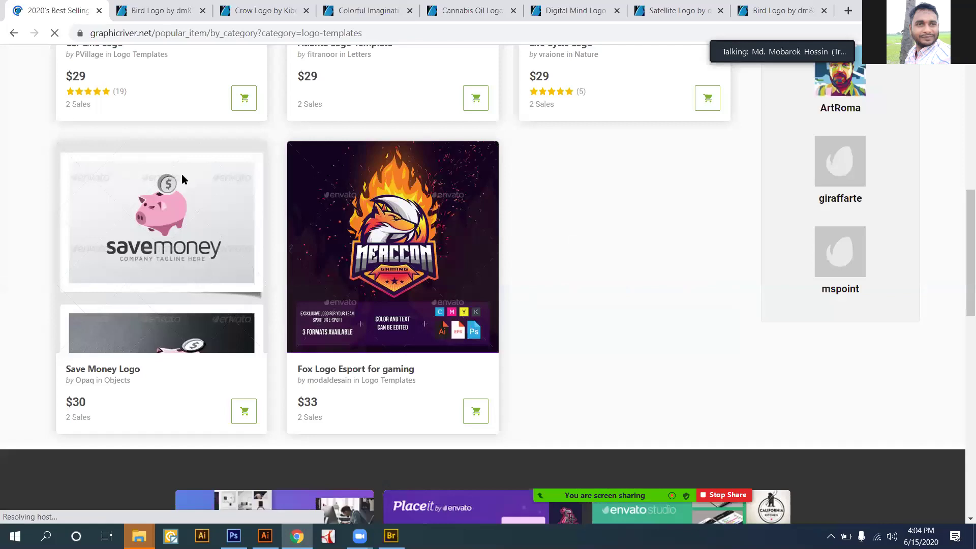
pyautogui.scroll(6, 116, 216)
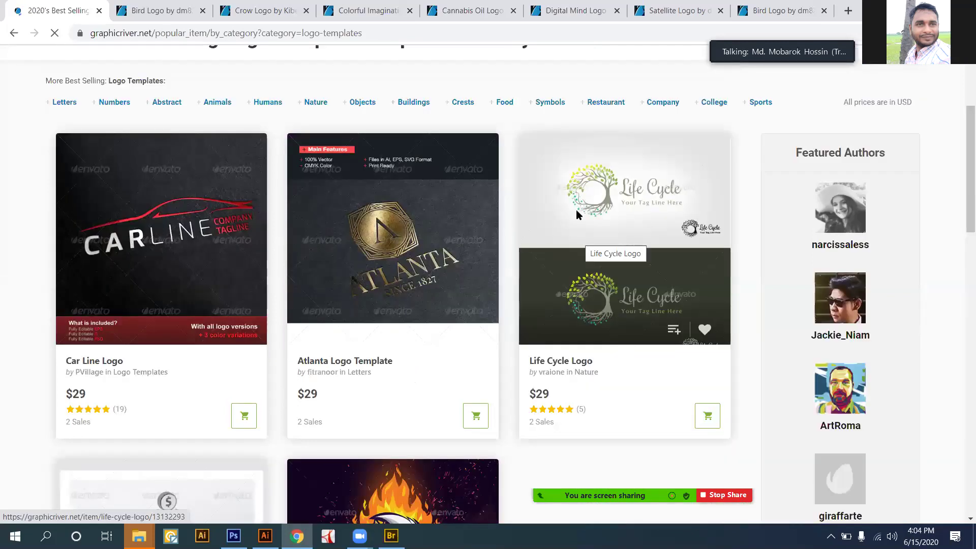
pyautogui.scroll(4, 577, 214)
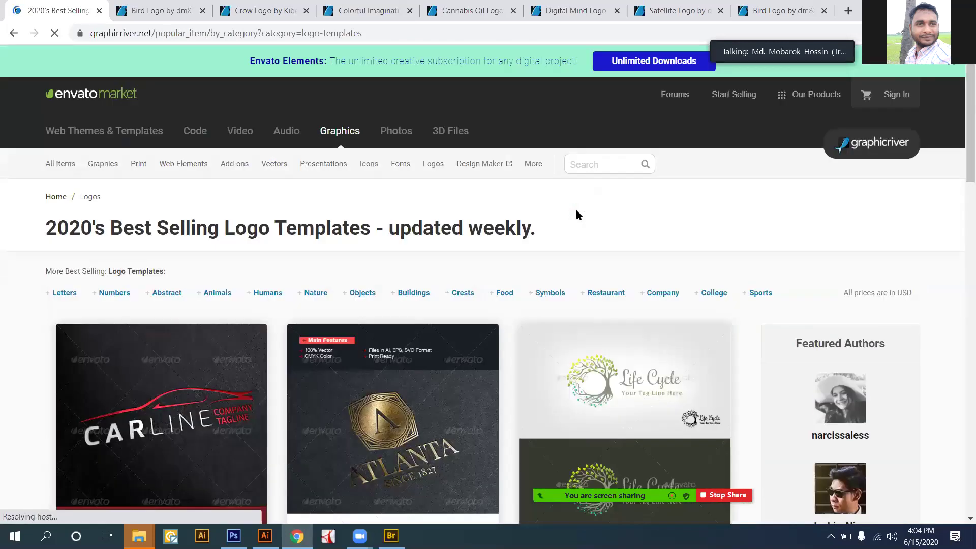
pyautogui.scroll(-6, 518, 203)
pyautogui.scroll(-6, 71, 178)
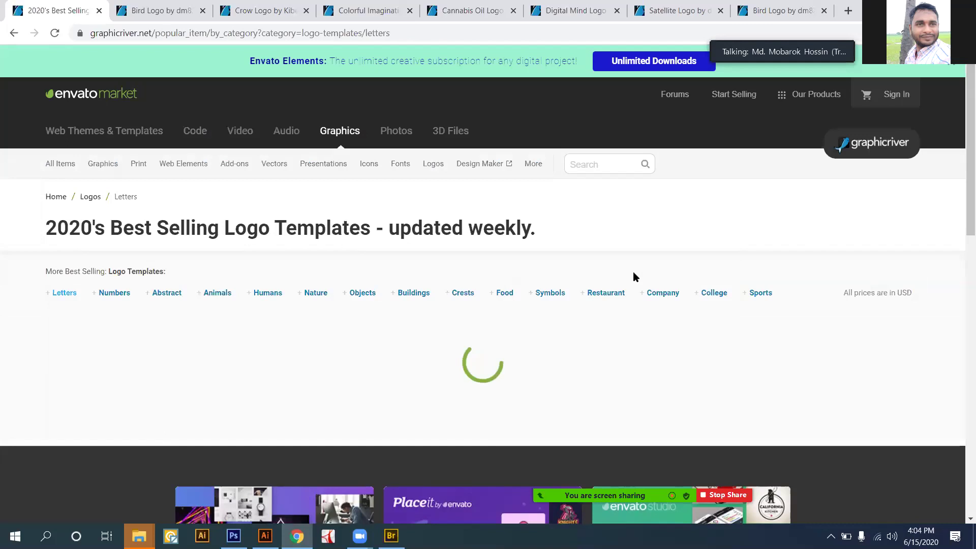
# Browse the best-selling letter logos and open the River R Letter item in a new tab.
pyautogui.scroll(-5, 634, 278)
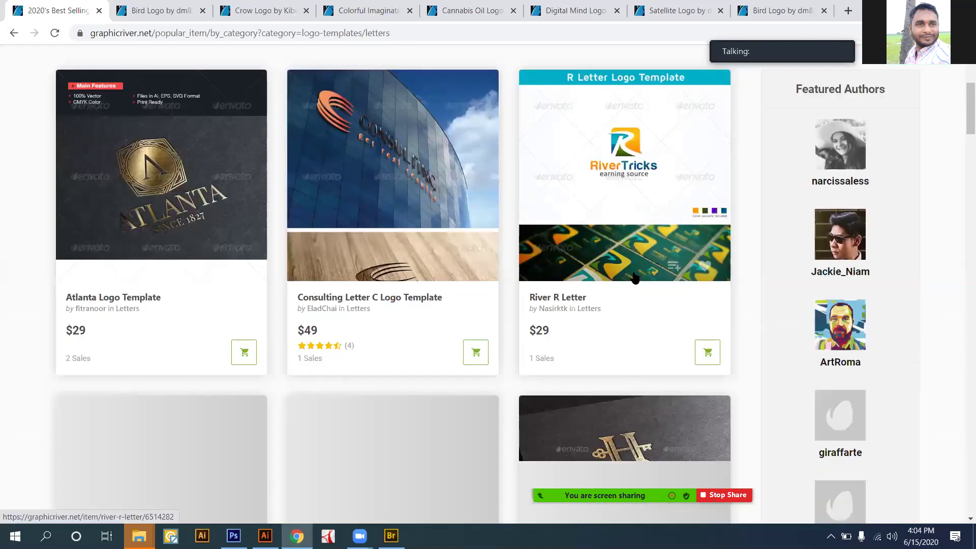
pyautogui.scroll(-1, 542, 232)
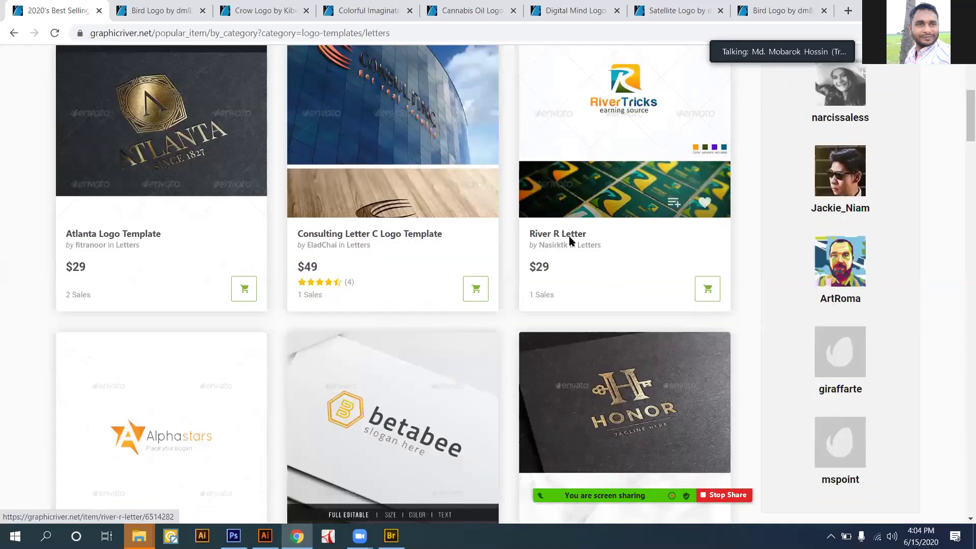
pyautogui.rightClick(541, 238)
pyautogui.press('Return')
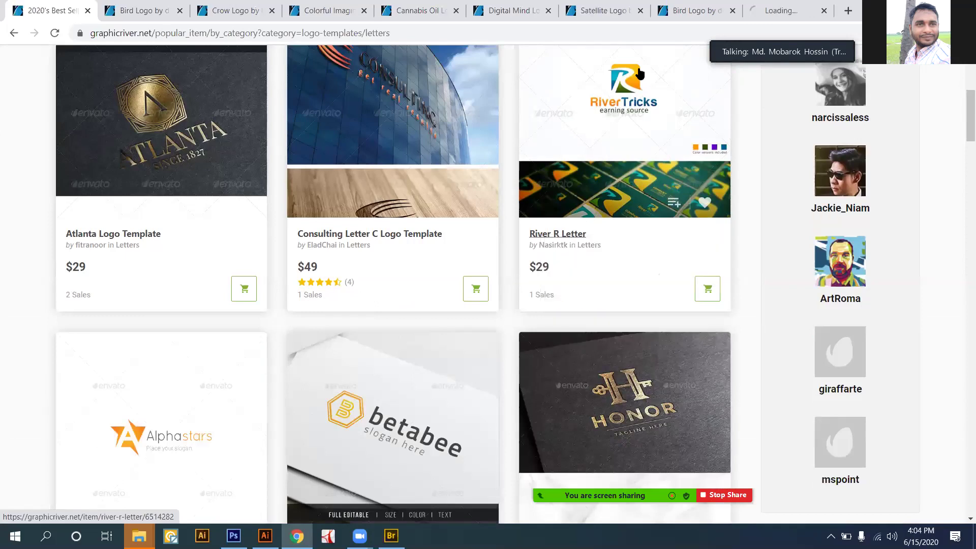
# Examine the River R Letter page's business card, paper and T-shirt mockups, its feature list and its color variations.
pyautogui.hotkey('ctrl', '9')
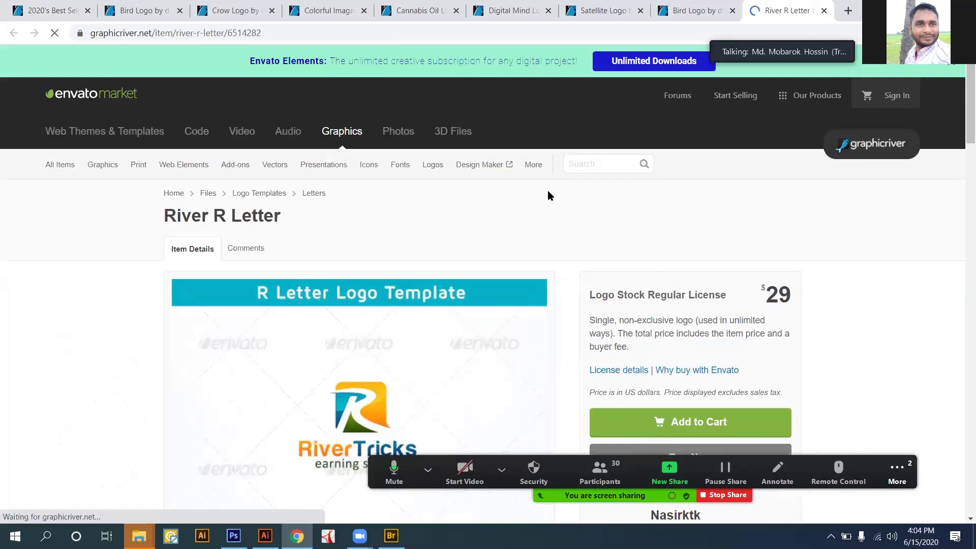
pyautogui.scroll(-9, 548, 193)
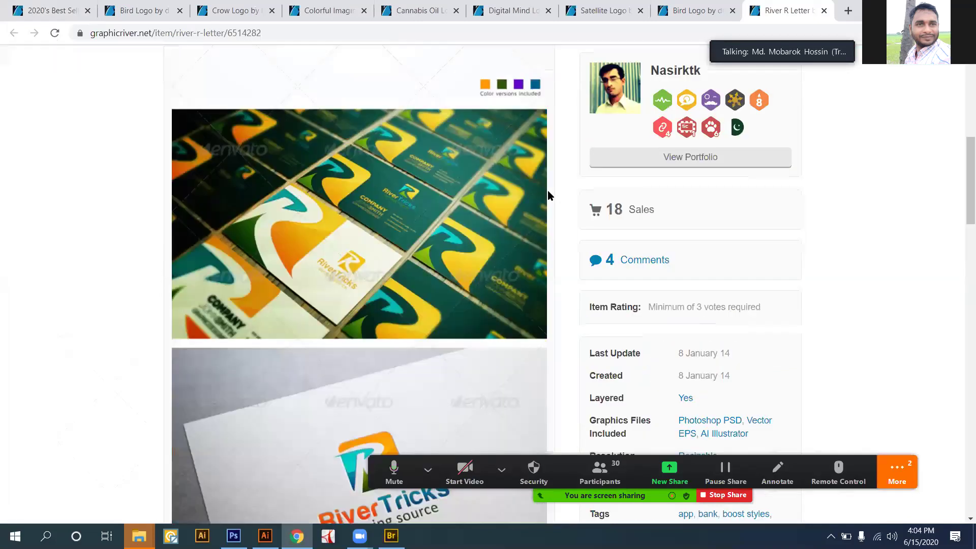
pyautogui.scroll(-6, 548, 192)
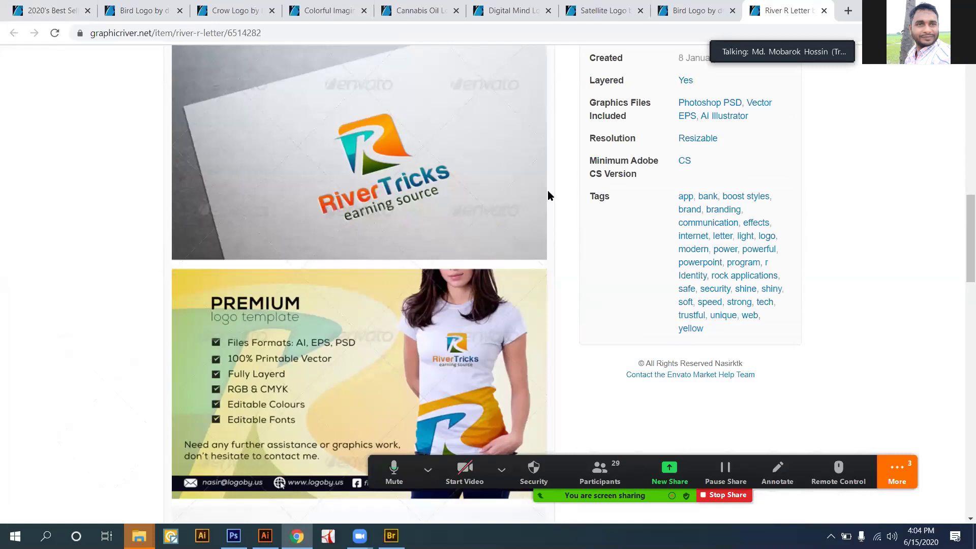
pyautogui.scroll(-4, 538, 223)
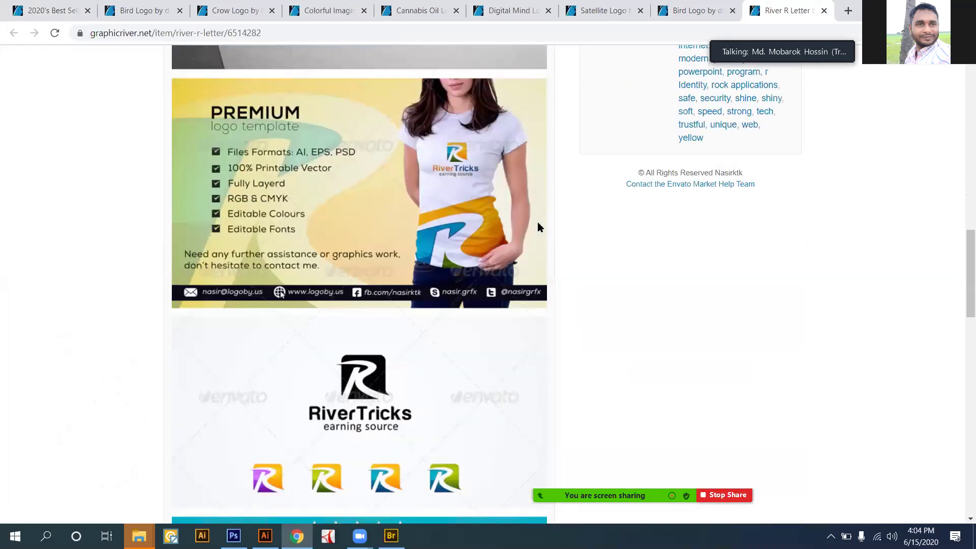
pyautogui.scroll(-5, 539, 228)
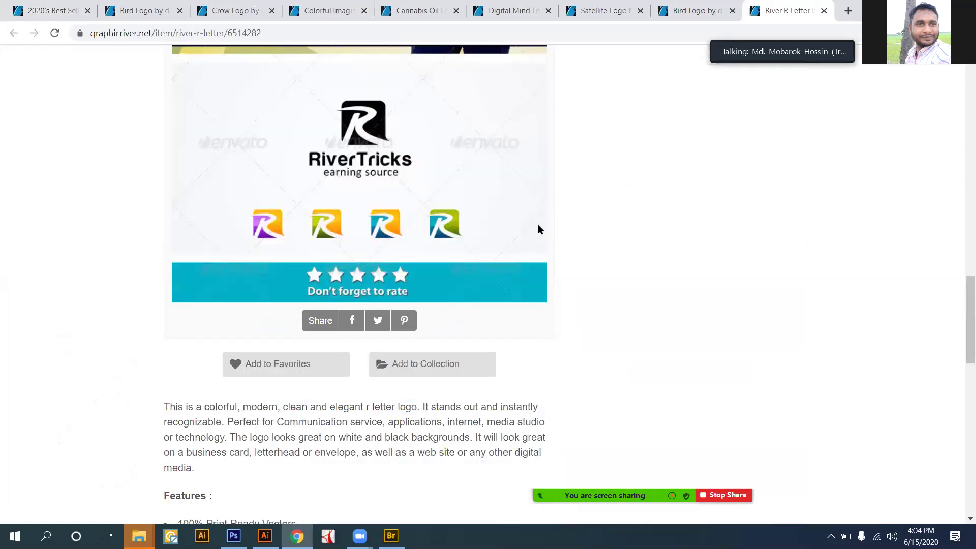
pyautogui.scroll(10, 537, 228)
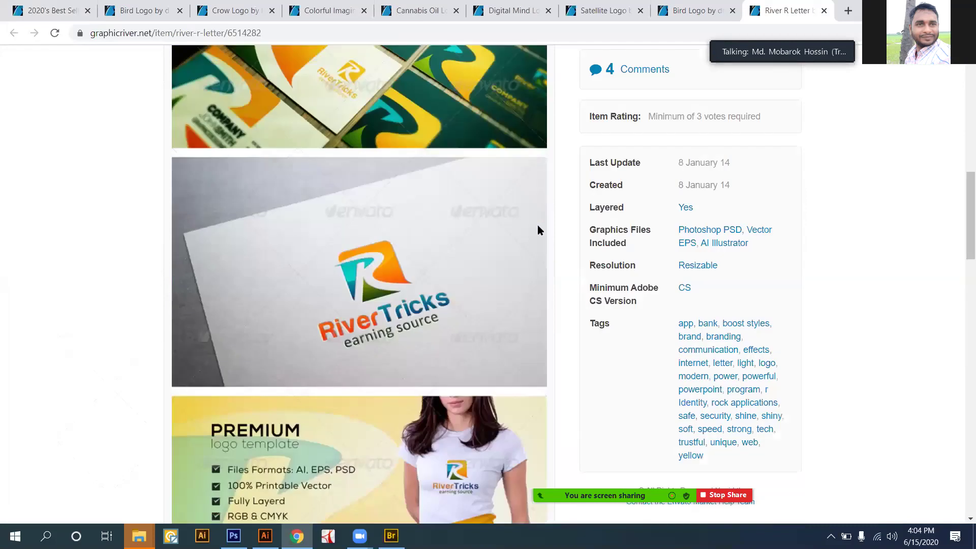
pyautogui.scroll(5, 540, 230)
pyautogui.scroll(4, 537, 230)
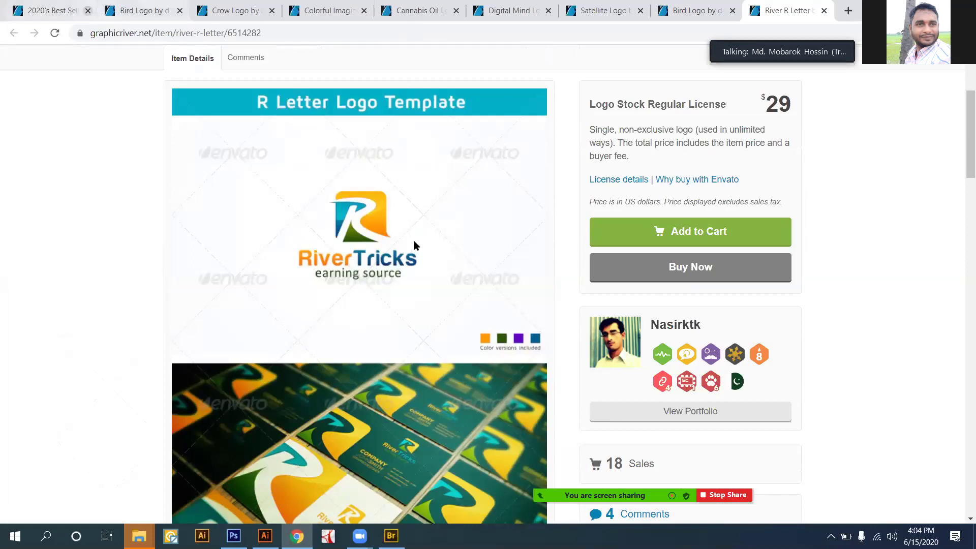
# Return to the best-selling letter logos and open the A Letter Star Logo item in a new tab.
pyautogui.hotkey('ctrl', '1')
pyautogui.scroll(-5, 415, 247)
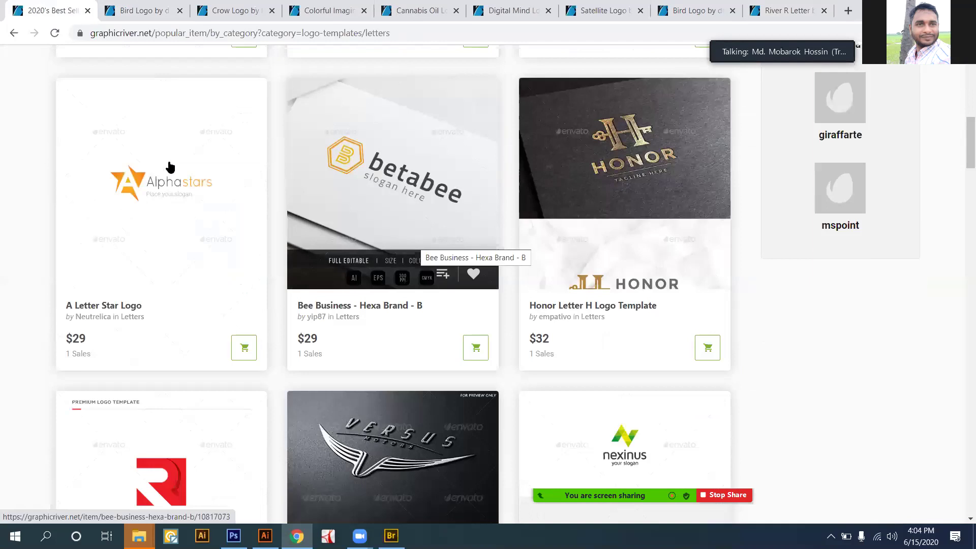
pyautogui.rightClick(105, 308)
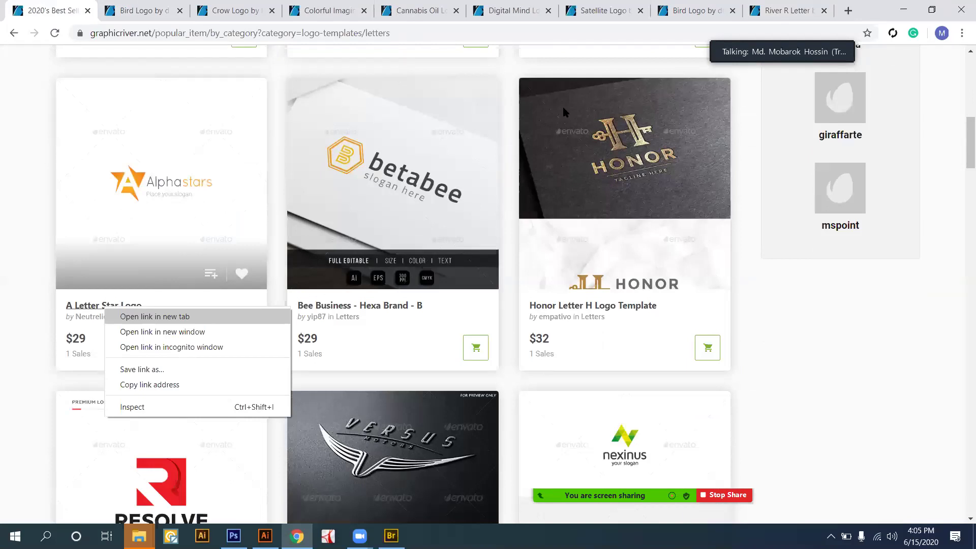
pyautogui.press('Return')
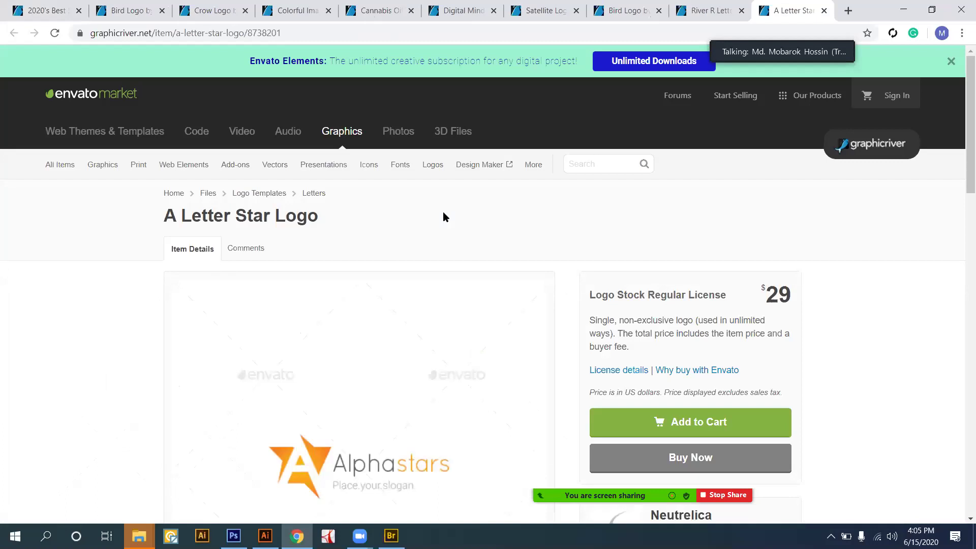
# Examine the A Letter Star Logo page's preview image, description, included files and fonts.
pyautogui.scroll(-6, 371, 248)
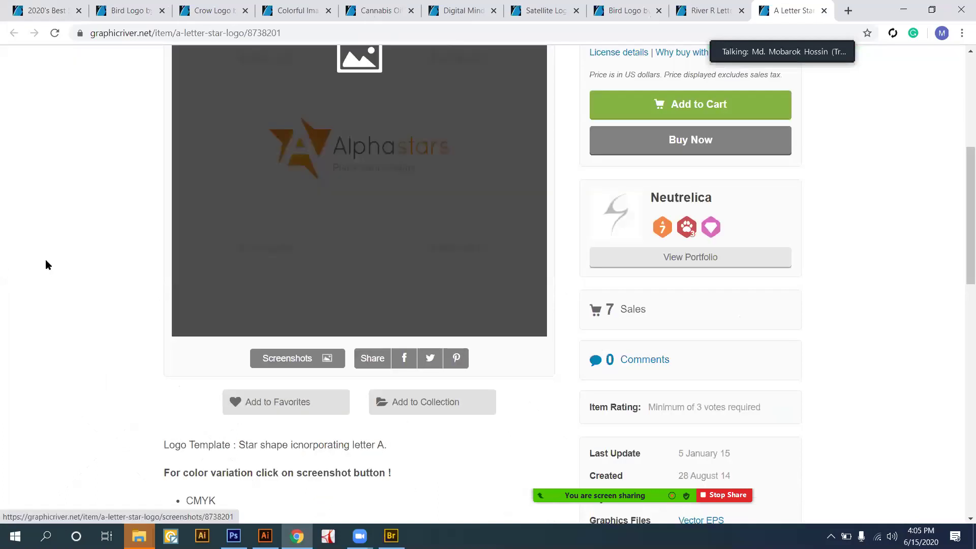
pyautogui.scroll(1, 45, 264)
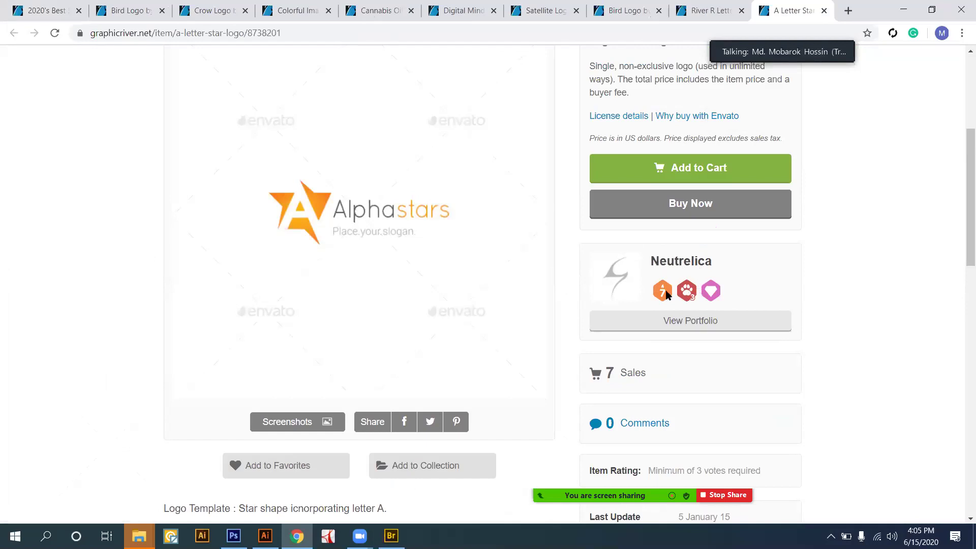
pyautogui.moveTo(266, 235)
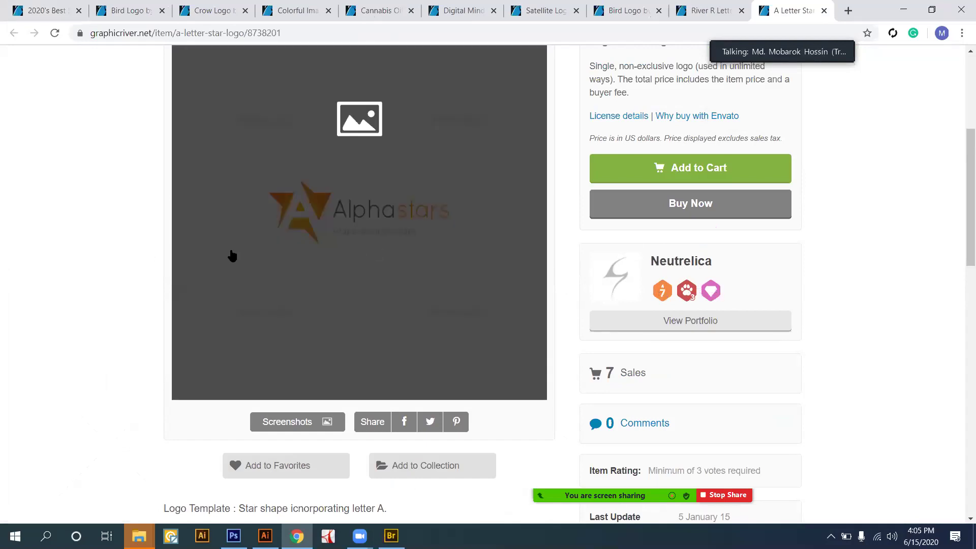
pyautogui.scroll(5, 664, 320)
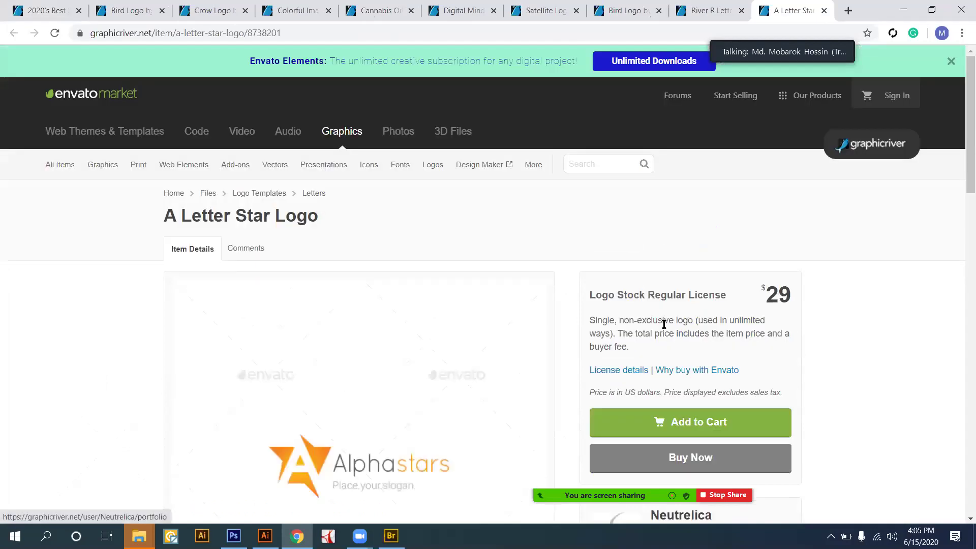
pyautogui.scroll(-10, 664, 328)
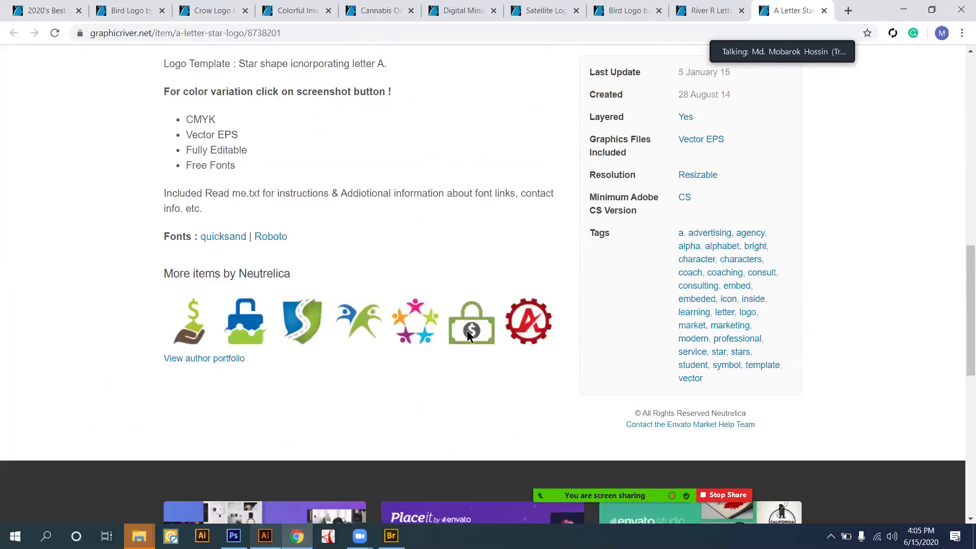
# Switch to Illustrator and give the blue background rectangle behind the KHAN DESIGN logo a radial gradient centred on the logo.
pyautogui.hotkey('alt', 'Tab')
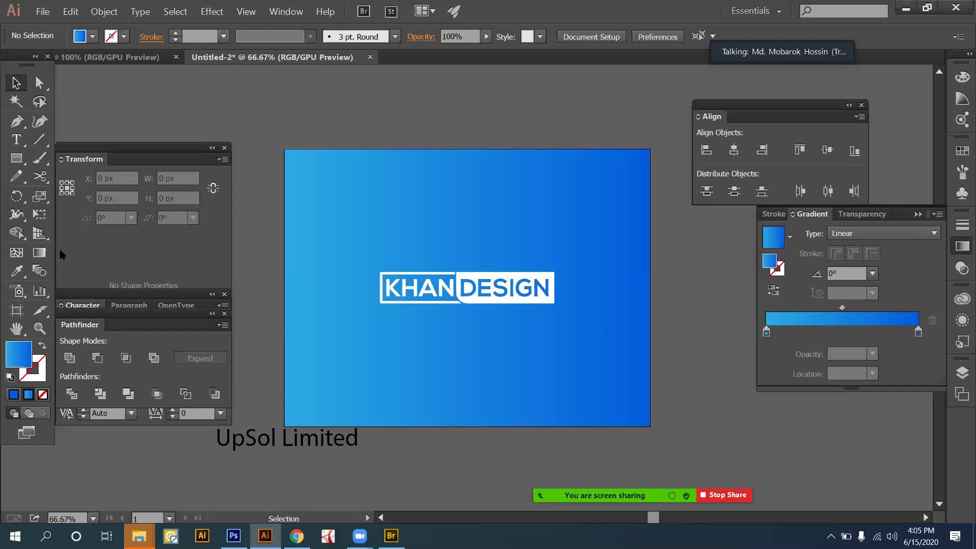
pyautogui.hotkey('ctrl', 'a')
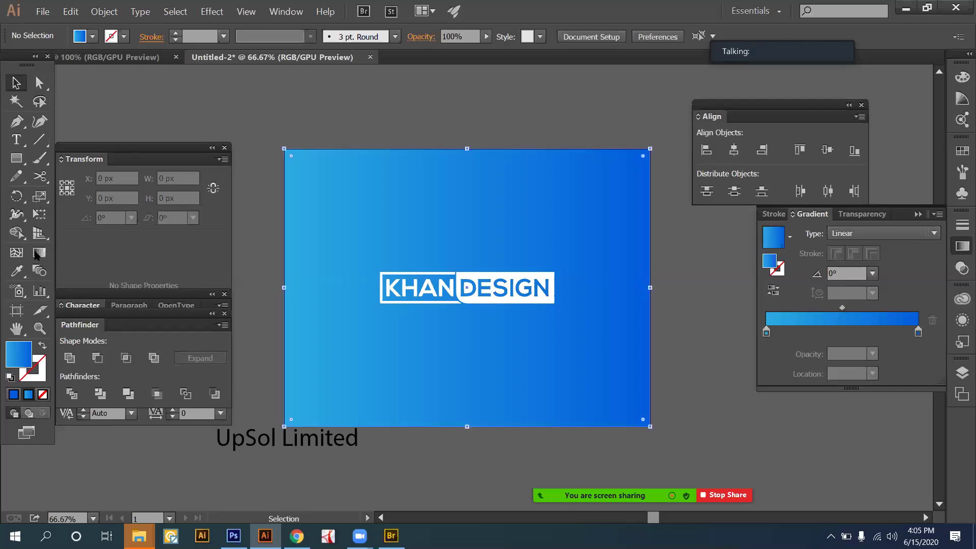
pyautogui.click(37, 254)
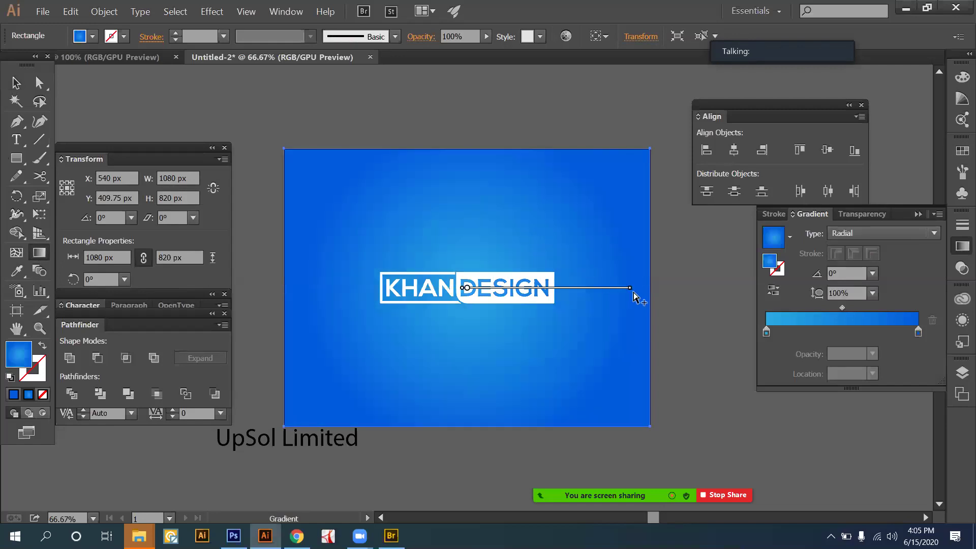
# Try adding extra color stops along the background's radial gradient, undo them and return to the Selection tool.
pyautogui.moveTo(629, 291)
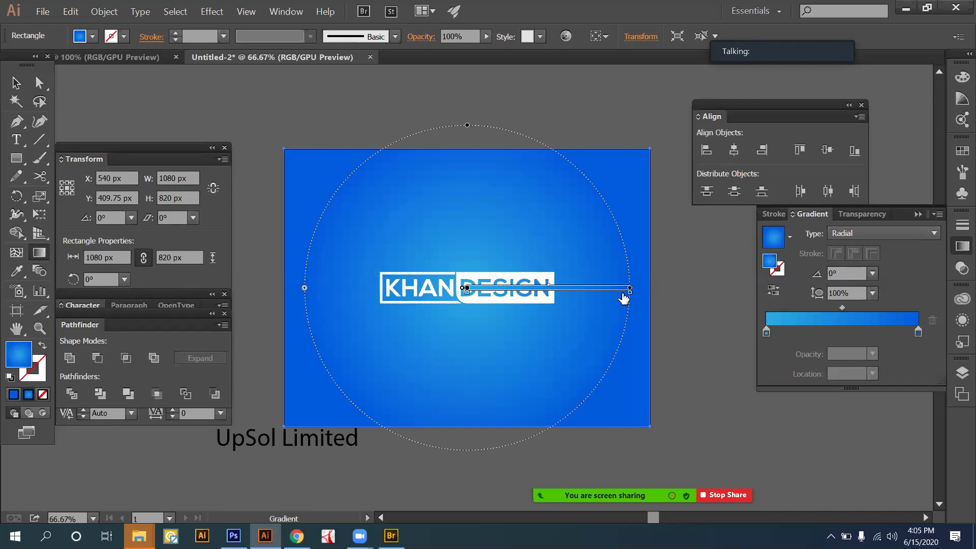
pyautogui.click(543, 294)
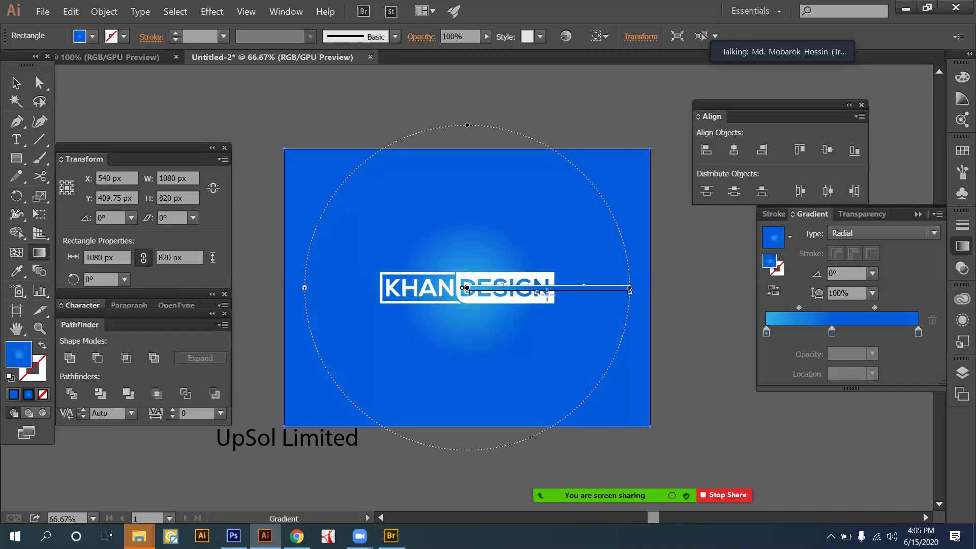
pyautogui.click(551, 295)
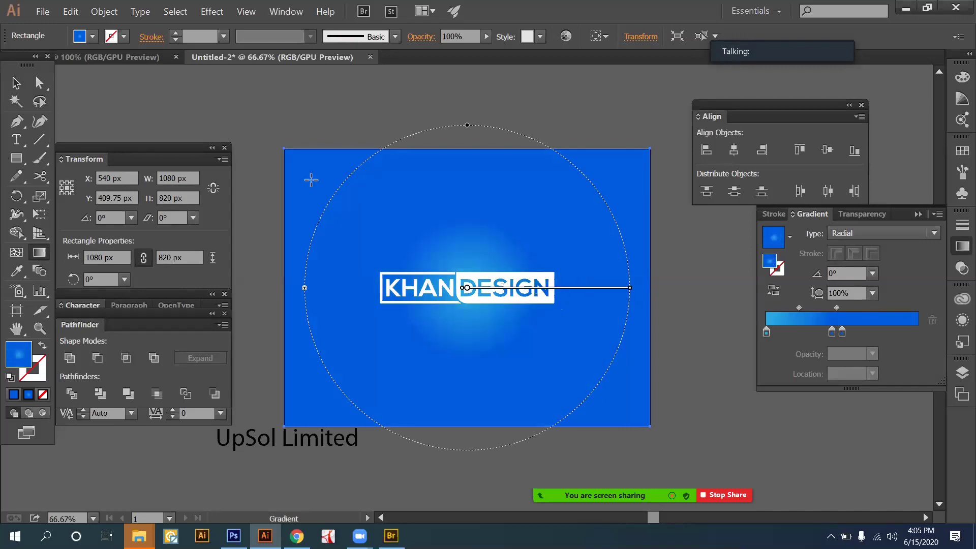
pyautogui.hotkey('ctrl', 'z')
pyautogui.press('v')
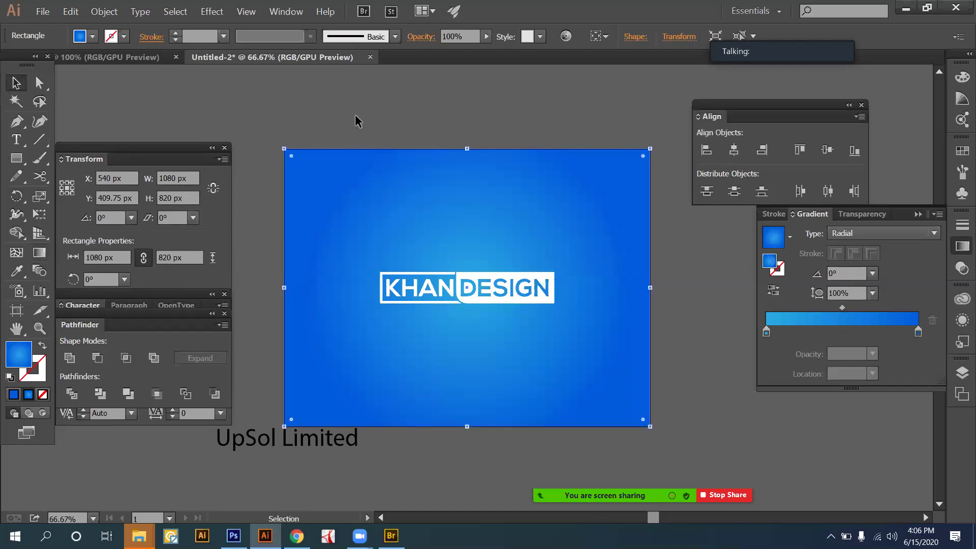
# Try moving the background rectangle's radial gradient centre above and left of the KHAN DESIGN logo, angling its axis to about -86.3°.
pyautogui.hotkey('ctrl', 'shift', 'a')
pyautogui.click(301, 289)
pyautogui.press('g')
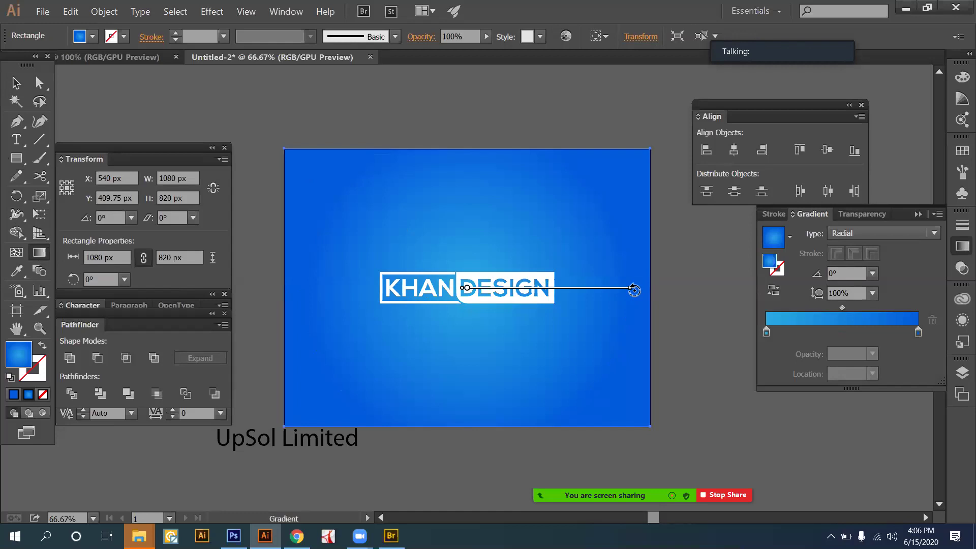
pyautogui.moveTo(632, 288)
pyautogui.mouseDown()
pyautogui.moveTo(549, 364)
pyautogui.moveTo(477, 363)
pyautogui.mouseUp()
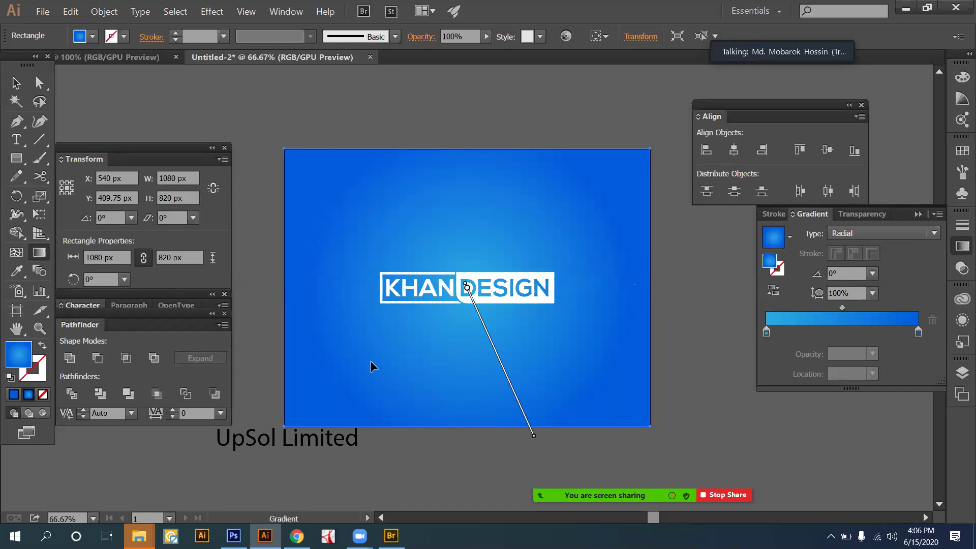
pyautogui.moveTo(533, 436); pyautogui.dragTo(475, 446)
pyautogui.moveTo(467, 288)
pyautogui.mouseDown()
pyautogui.moveTo(367, 301)
pyautogui.moveTo(428, 237)
pyautogui.mouseUp()
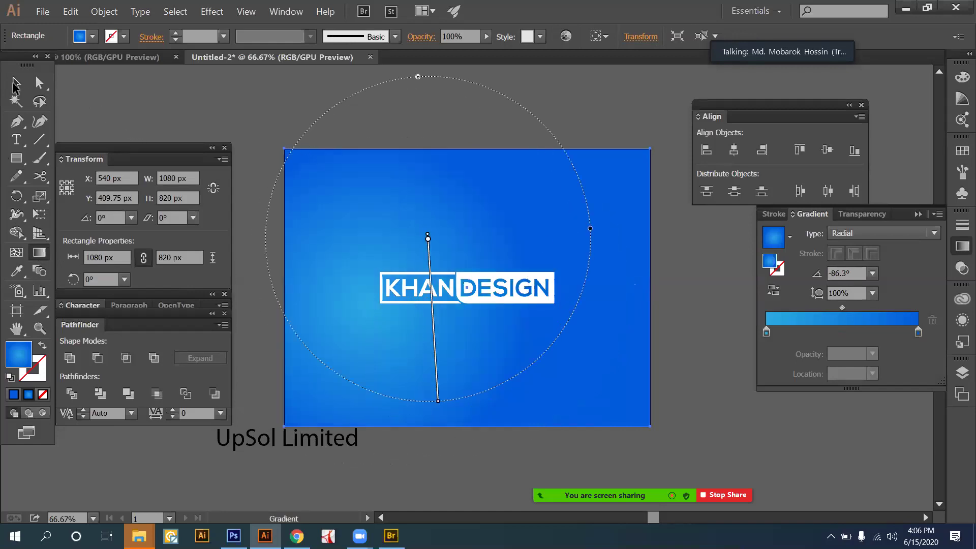
pyautogui.press('v')
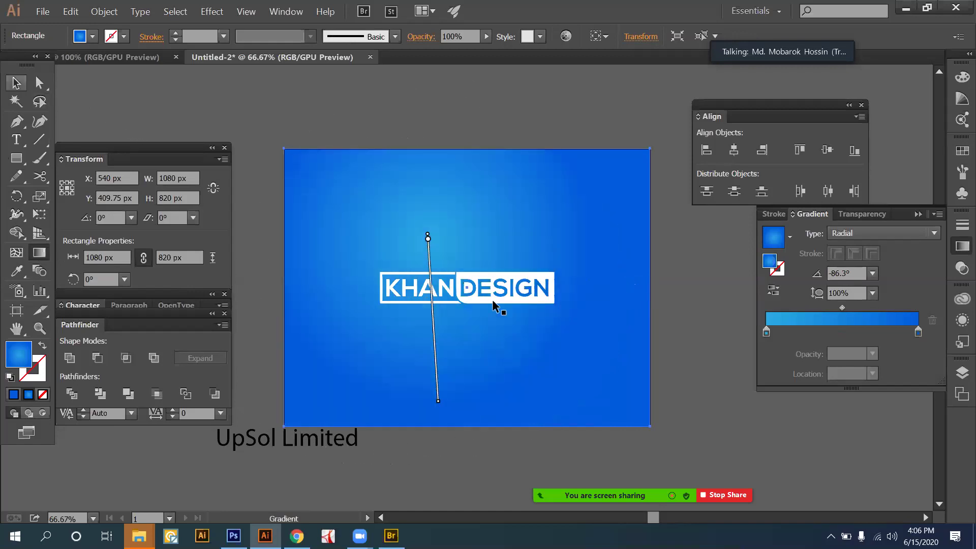
pyautogui.click(335, 509)
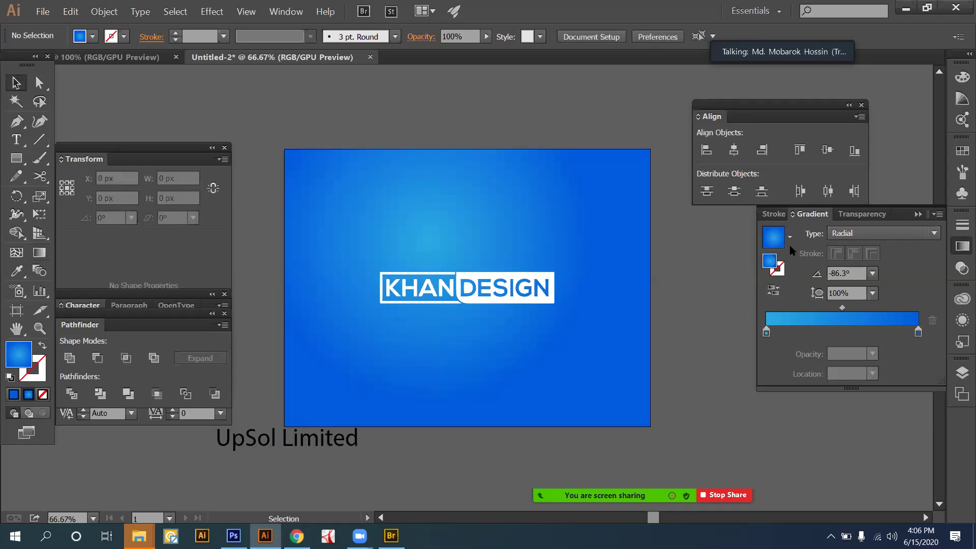
# Change the gradient type of the blue background rectangle to Linear.
pyautogui.click(862, 236)
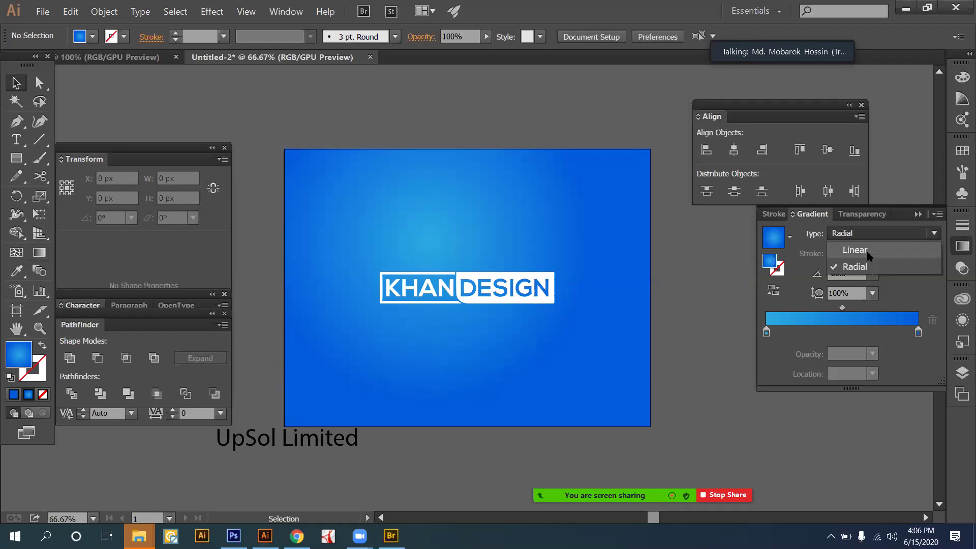
pyautogui.click(600, 307)
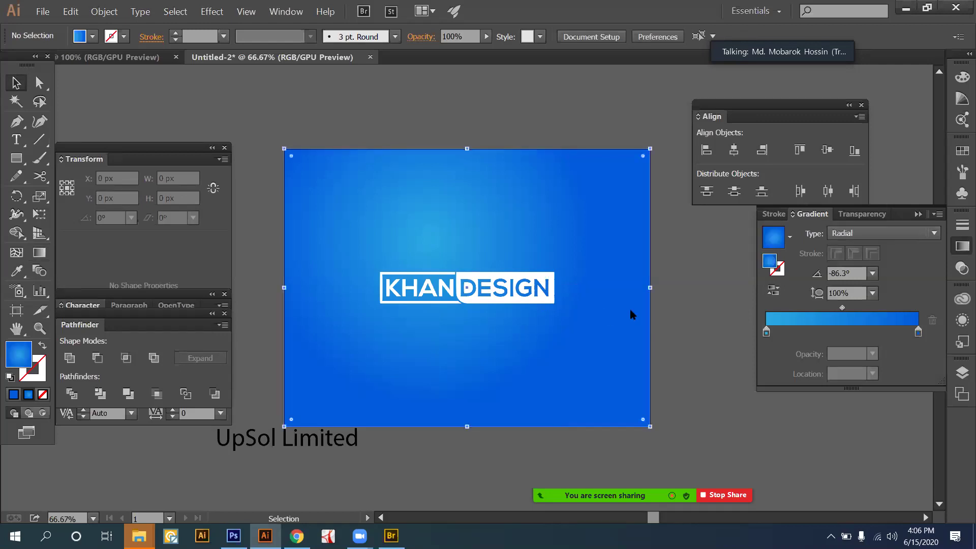
pyautogui.click(863, 235)
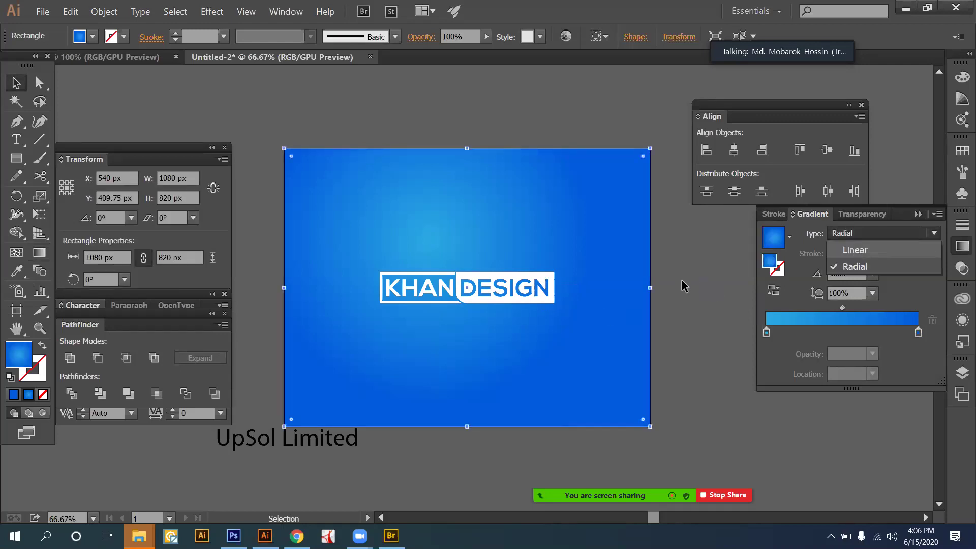
pyautogui.press('Return')
pyautogui.click(693, 290)
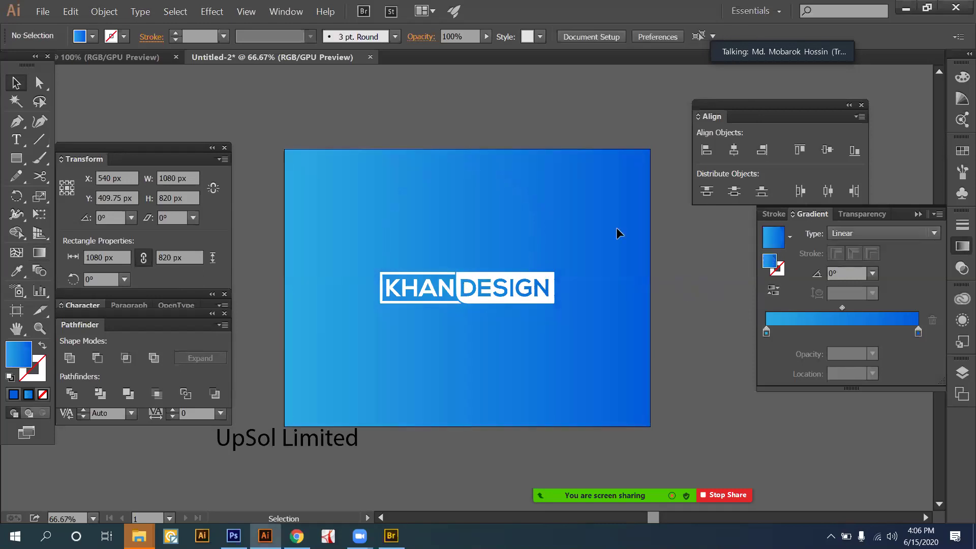
pyautogui.hotkey('ctrl', 'a')
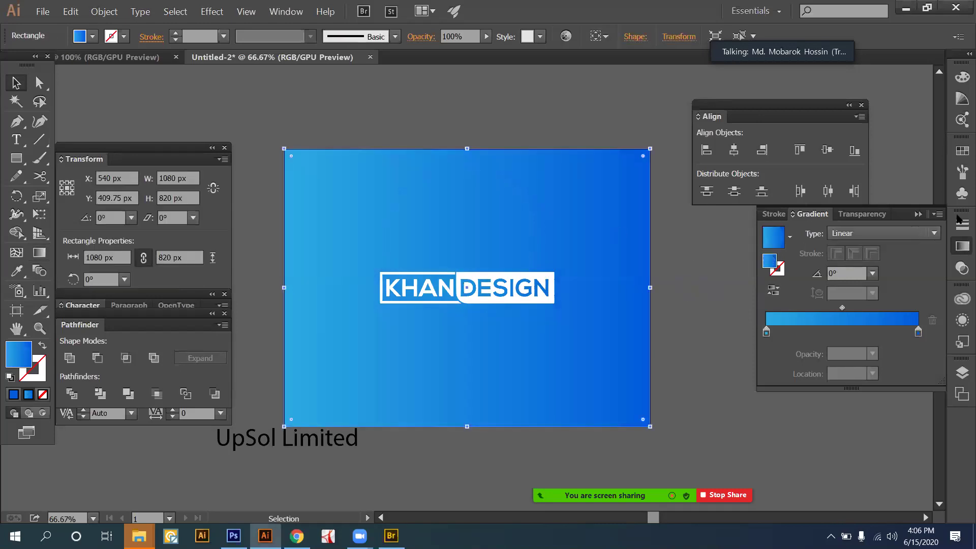
pyautogui.hotkey('ctrl', 'shift', 'a')
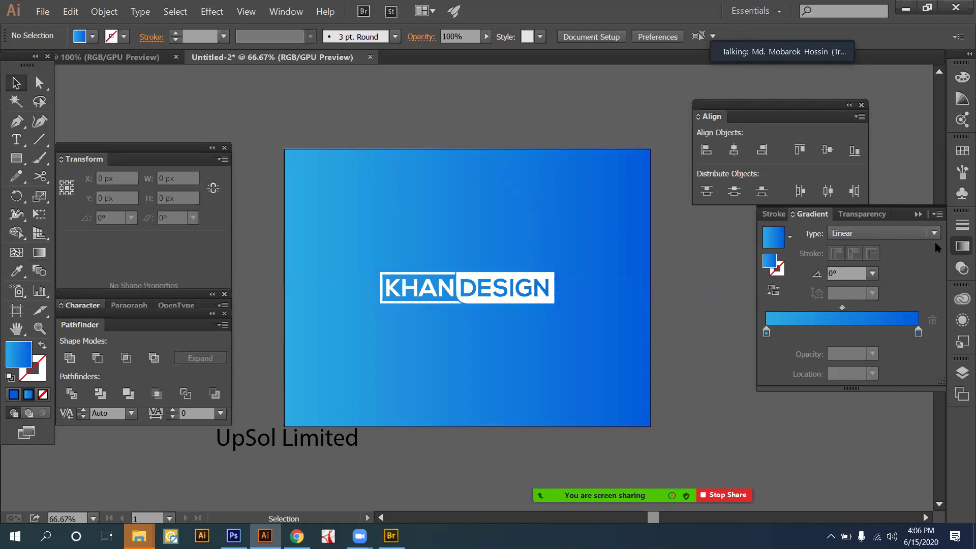
pyautogui.click(961, 246)
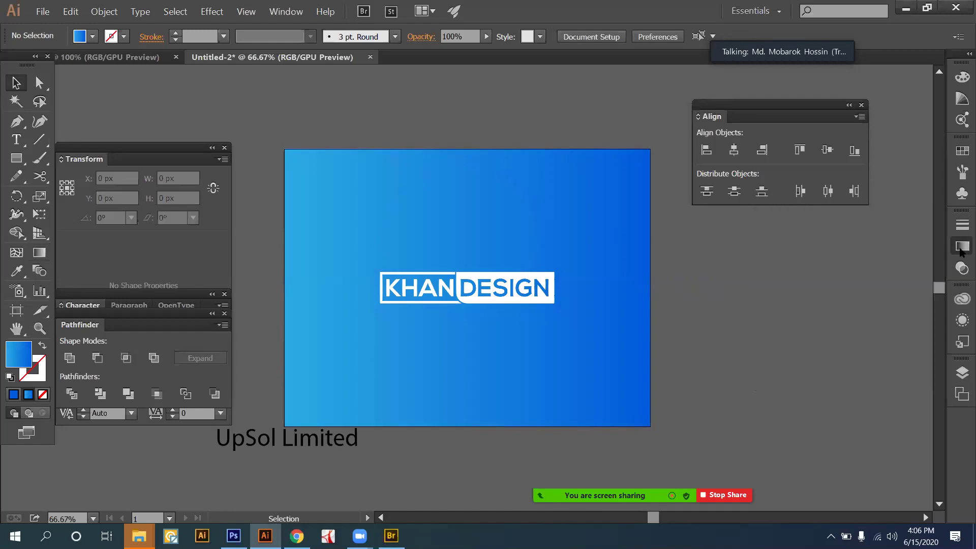
pyautogui.click(960, 248)
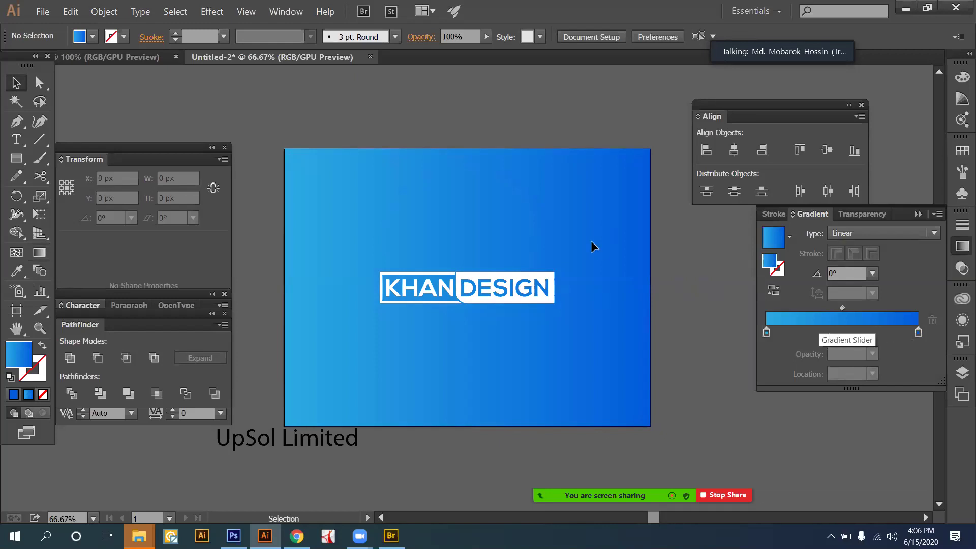
pyautogui.click(652, 288)
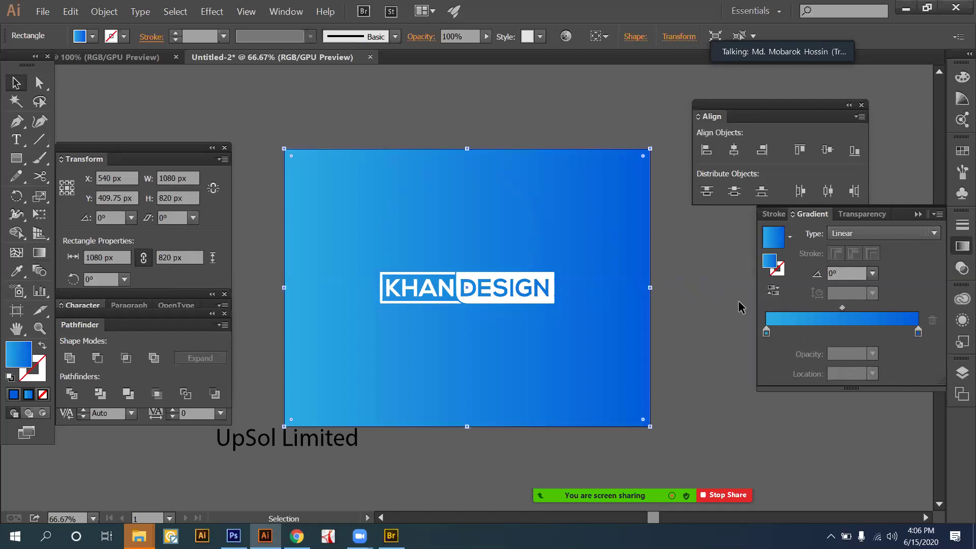
pyautogui.hotkey('ctrl', 'shift', 'b')
pyautogui.hotkey('ctrl', 'shift', 'a')
pyautogui.click(372, 218)
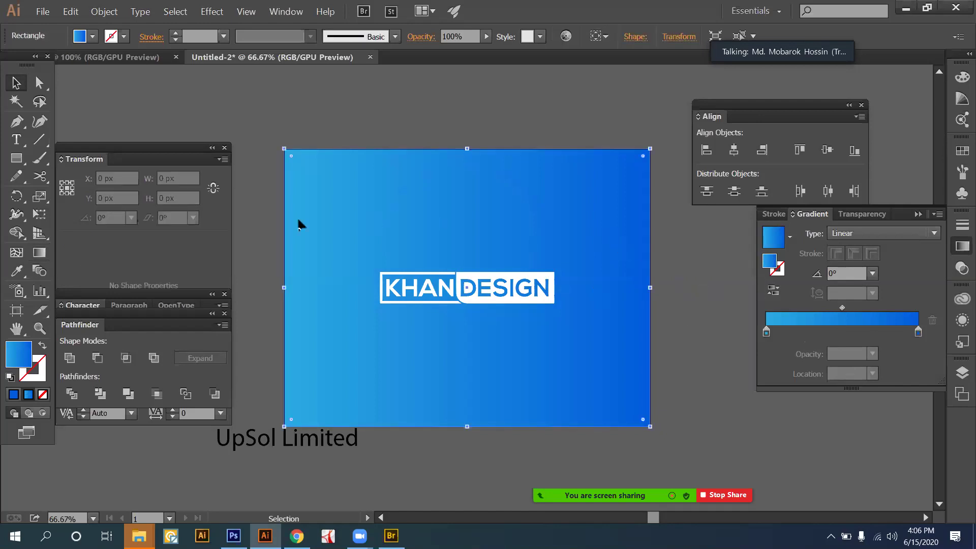
pyautogui.moveTo(637, 120); pyautogui.dragTo(663, 252)
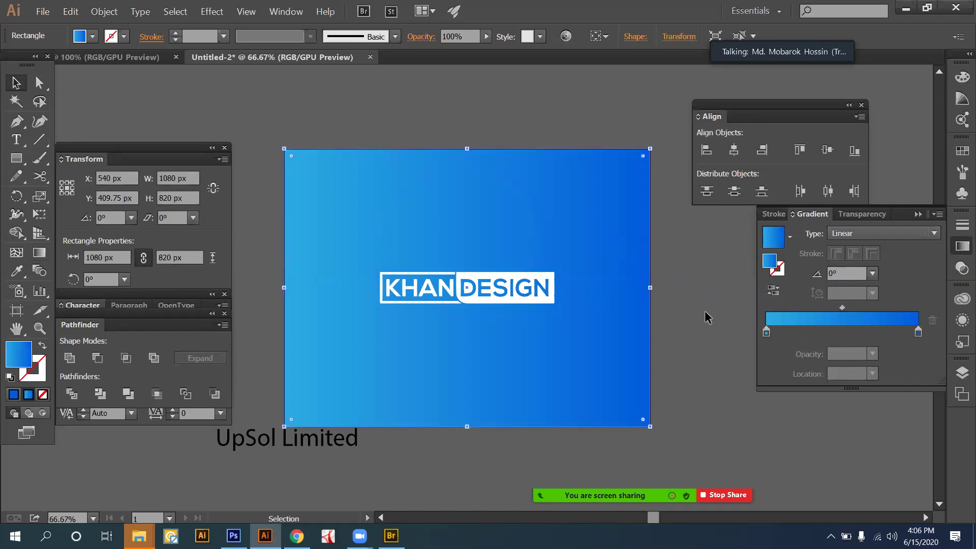
pyautogui.hotkey('ctrl', 'shift', 'a')
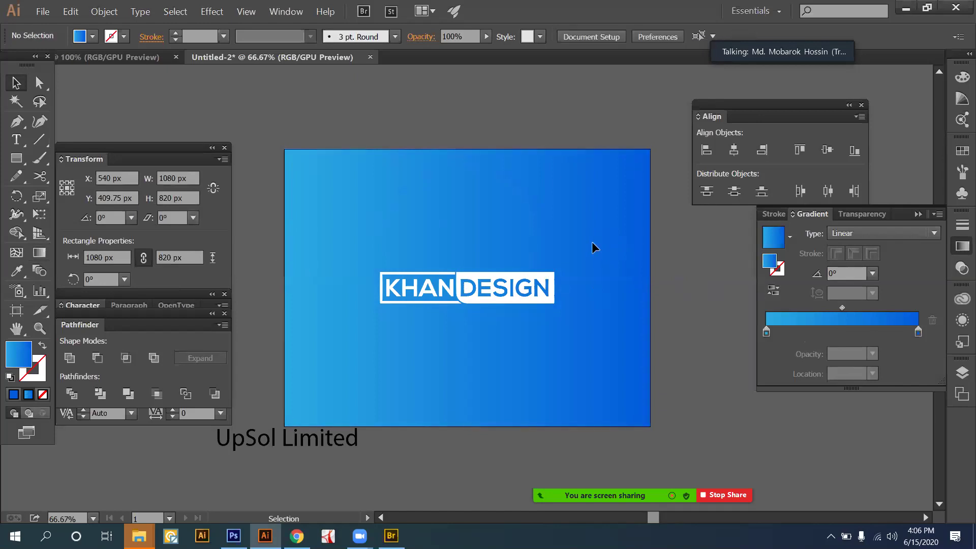
# Set the dark end stop of the background's gradient to R 0, G 73, B 220 (0049dc).
pyautogui.click(592, 242)
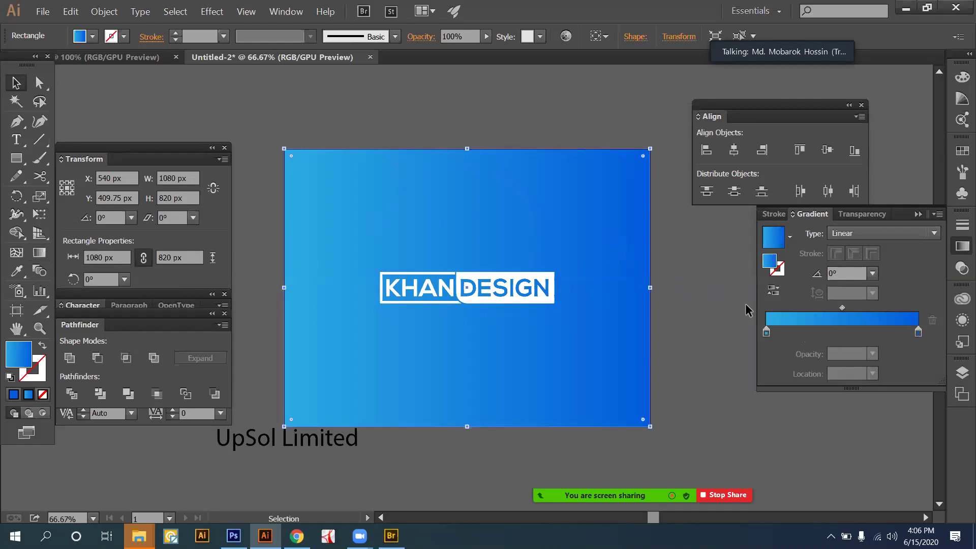
pyautogui.click(767, 334)
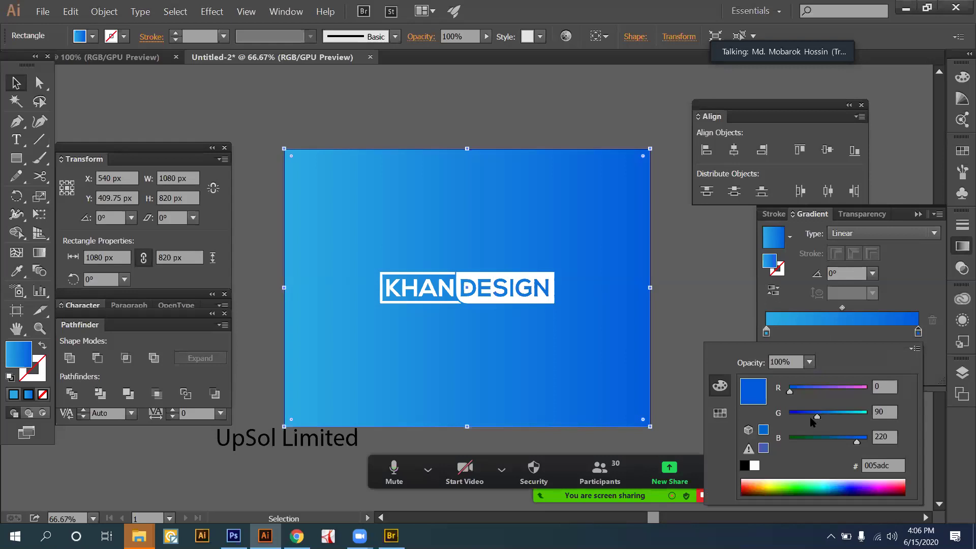
pyautogui.click(810, 418)
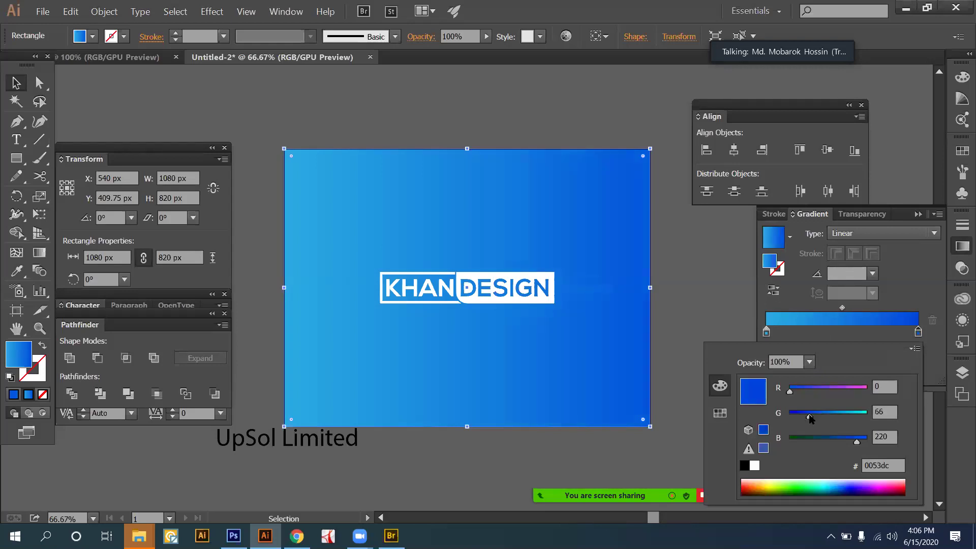
pyautogui.moveTo(810, 418); pyautogui.dragTo(812, 417)
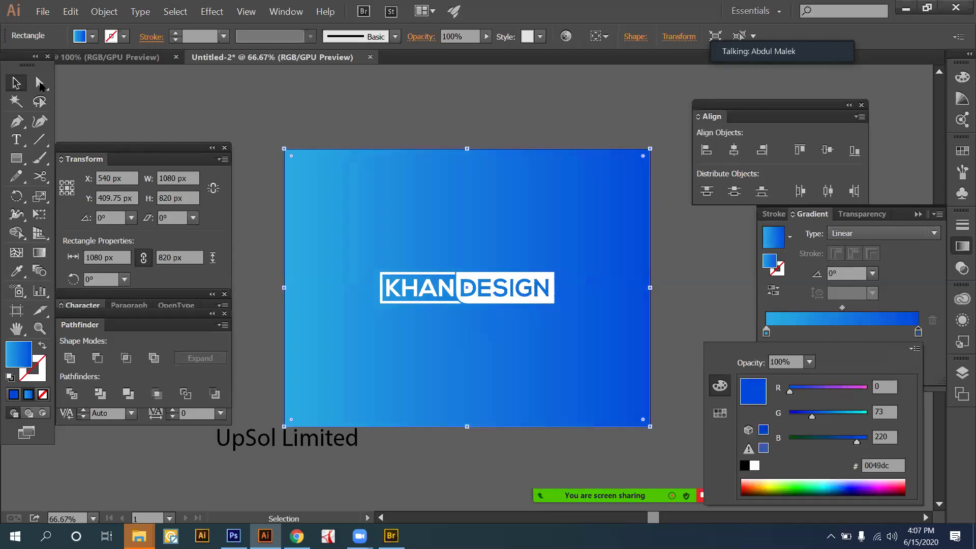
pyautogui.click(466, 193)
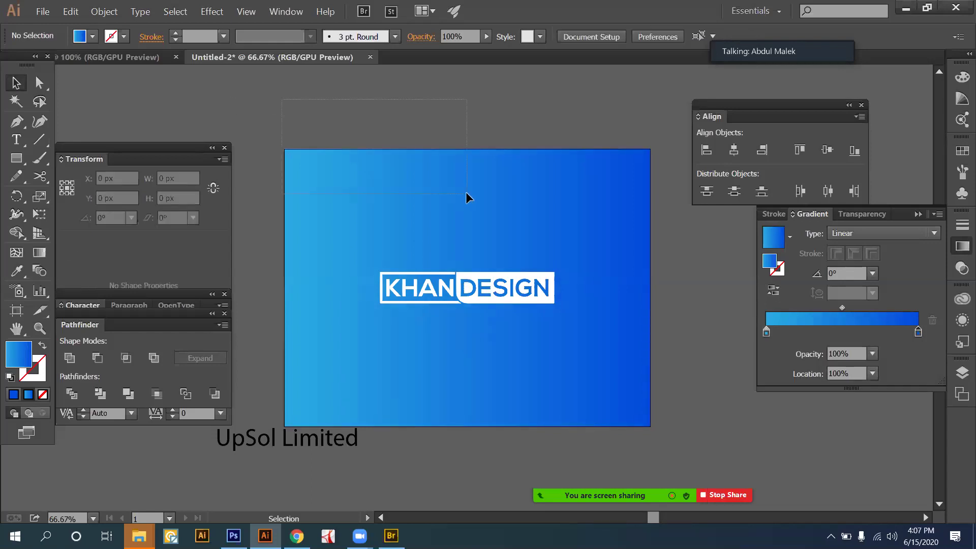
# Try the opacity adjustment on the background rectangle, leave it at 100% and deselect the rectangle.
pyautogui.click(466, 194)
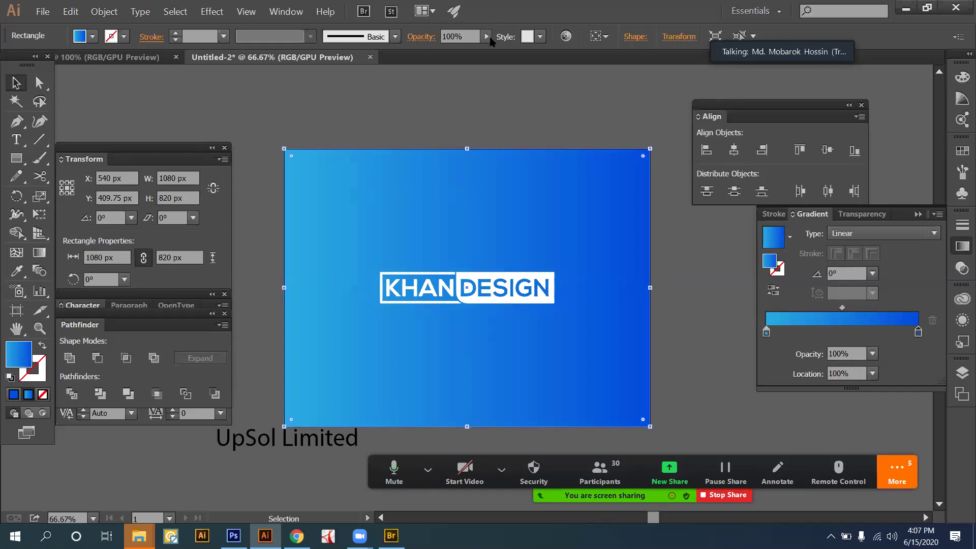
pyautogui.moveTo(449, 61); pyautogui.dragTo(506, 50)
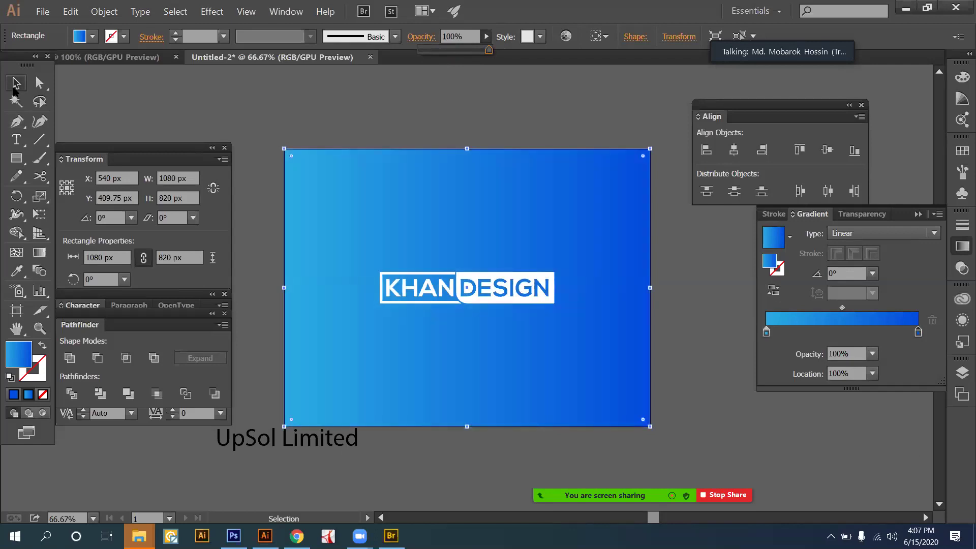
pyautogui.click(524, 117)
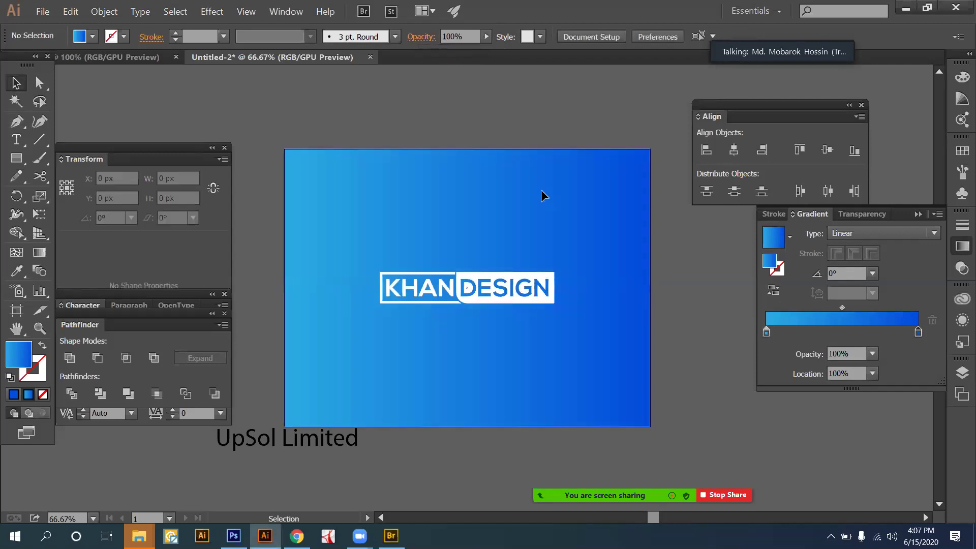
# Try the background's linear gradient diagonally from corner to corner, vertically at 90° and horizontally at 0°, and undo the last two changes.
pyautogui.click(504, 199)
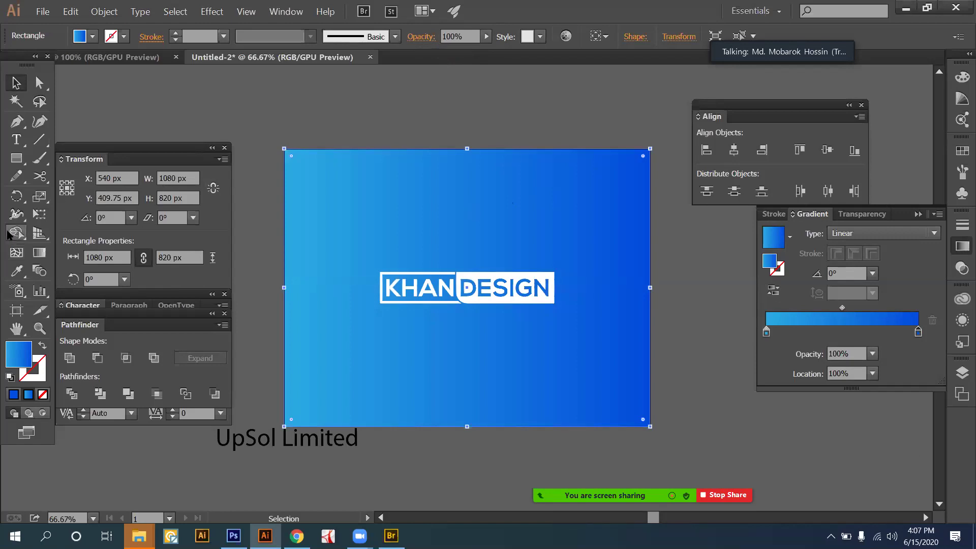
pyautogui.click(40, 254)
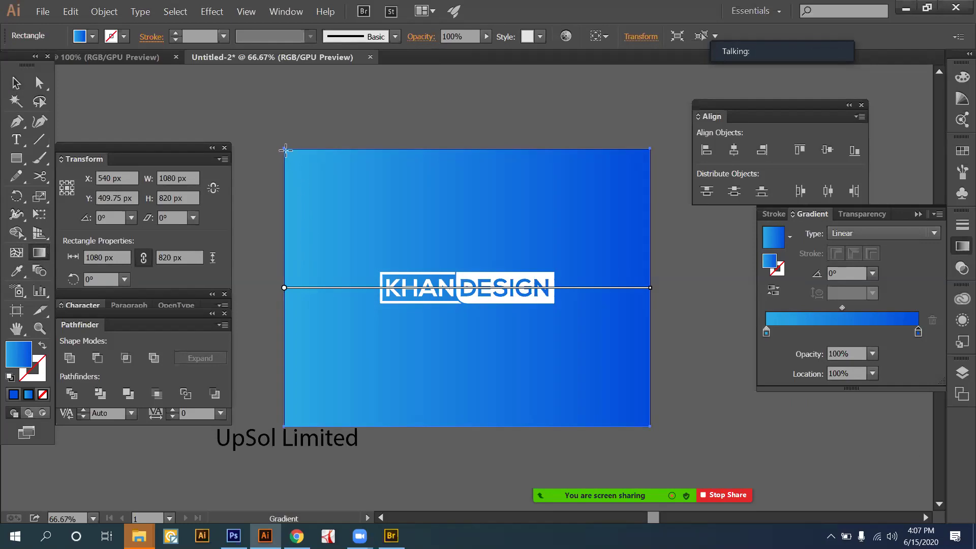
pyautogui.moveTo(285, 149); pyautogui.dragTo(653, 429)
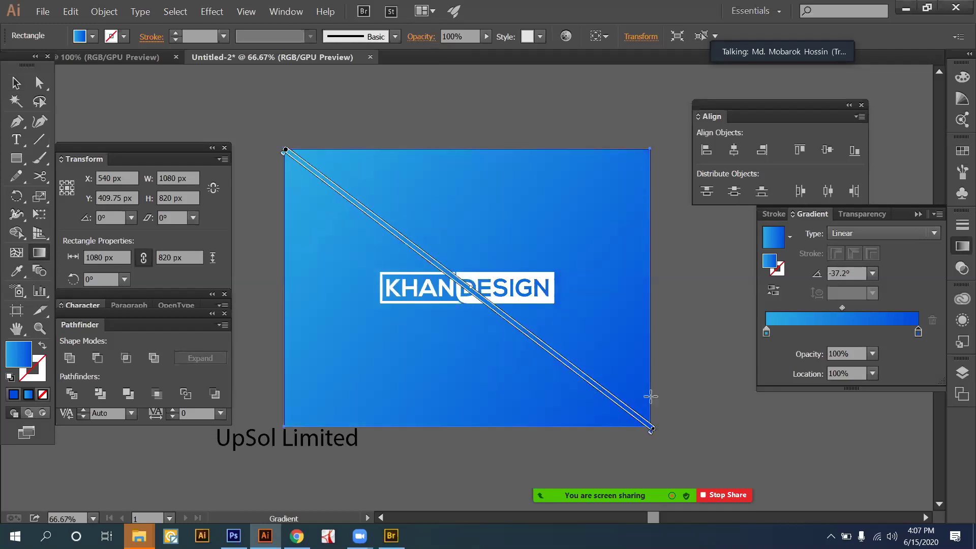
pyautogui.moveTo(470, 426); pyautogui.dragTo(468, 150)
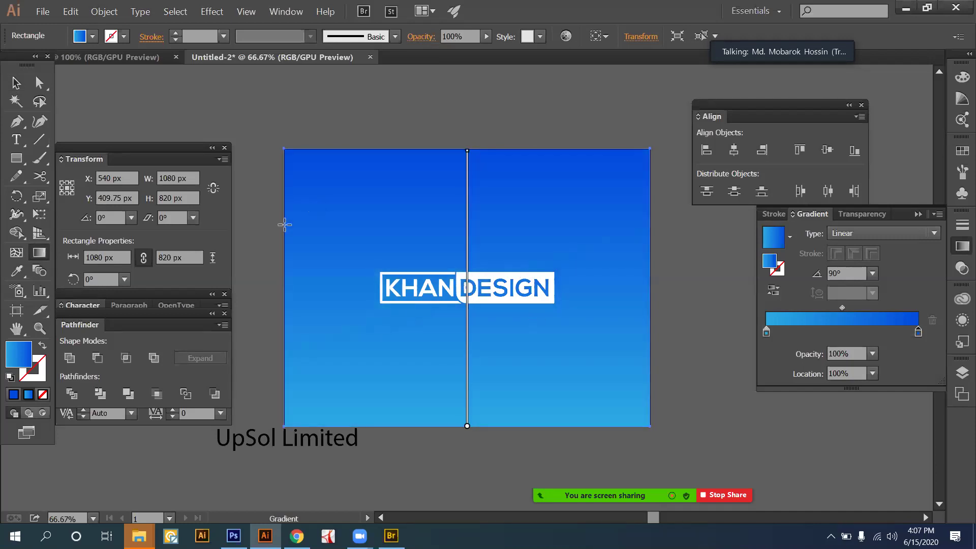
pyautogui.moveTo(283, 243)
pyautogui.mouseDown()
pyautogui.moveTo(655, 252)
pyautogui.moveTo(652, 308)
pyautogui.mouseUp()
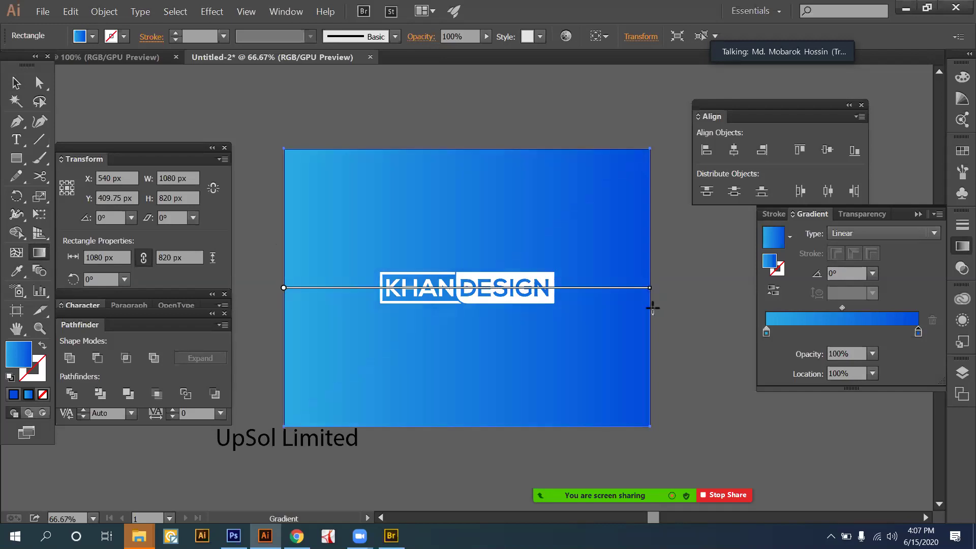
pyautogui.moveTo(284, 288); pyautogui.dragTo(283, 308)
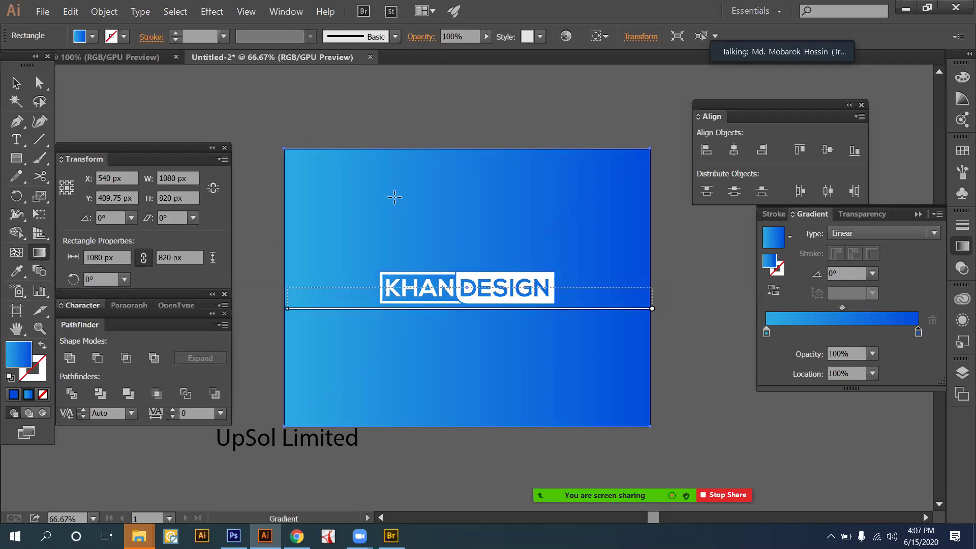
pyautogui.hotkey('ctrl', 'z')
pyautogui.hotkey('ctrl', 'z')
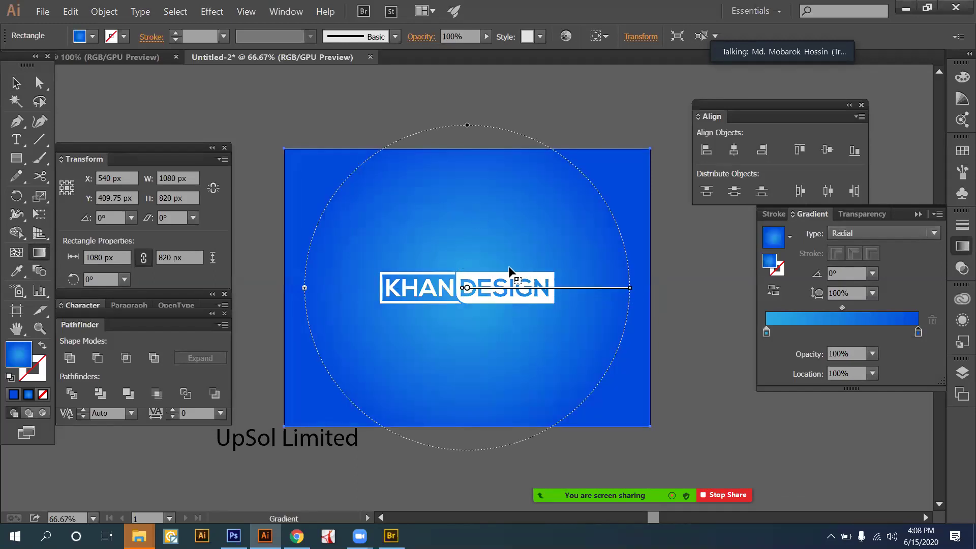
# Recentre the background's radial gradient just above the KHAN DESIGN logo and adjust its radius to reach about the logo's end.
pyautogui.moveTo(459, 266); pyautogui.dragTo(569, 266)
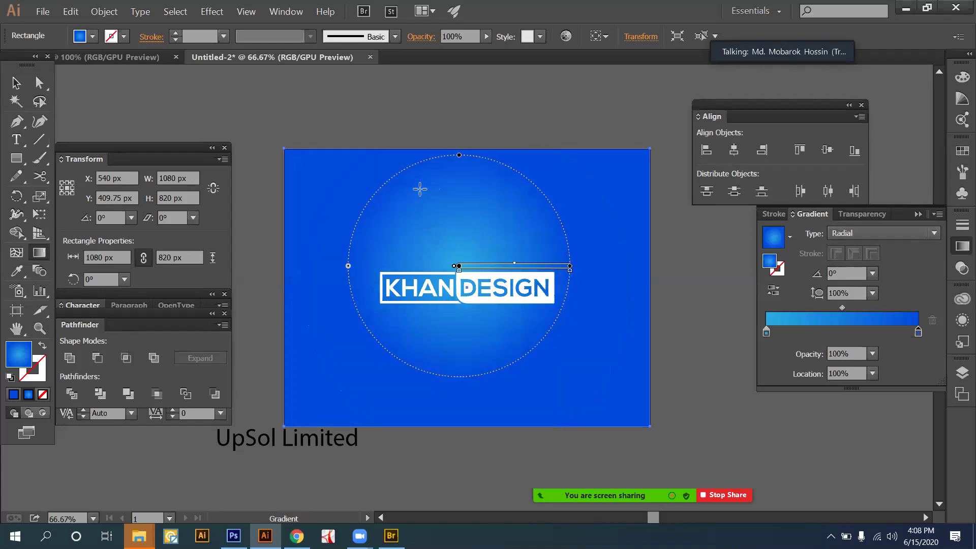
pyautogui.moveTo(570, 266); pyautogui.dragTo(669, 277)
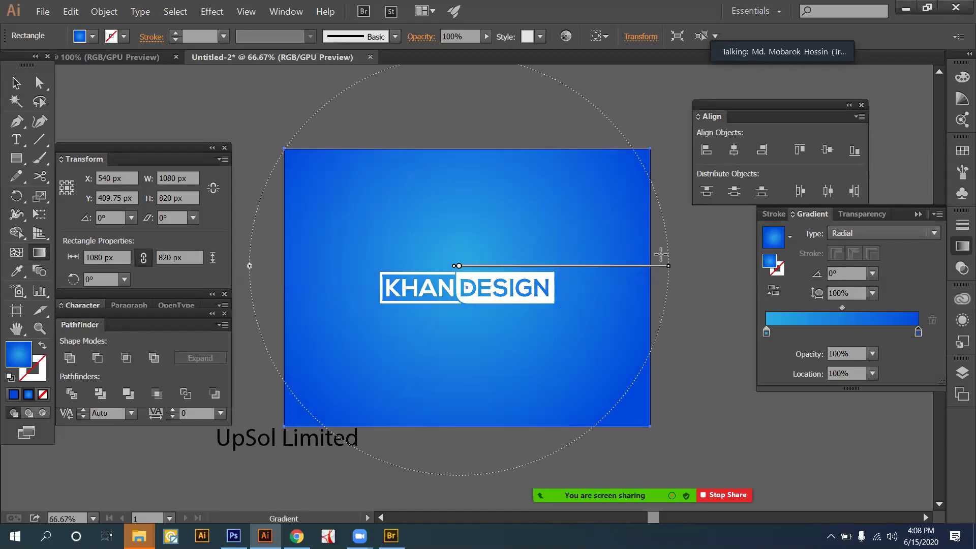
pyautogui.moveTo(569, 272); pyautogui.dragTo(560, 272)
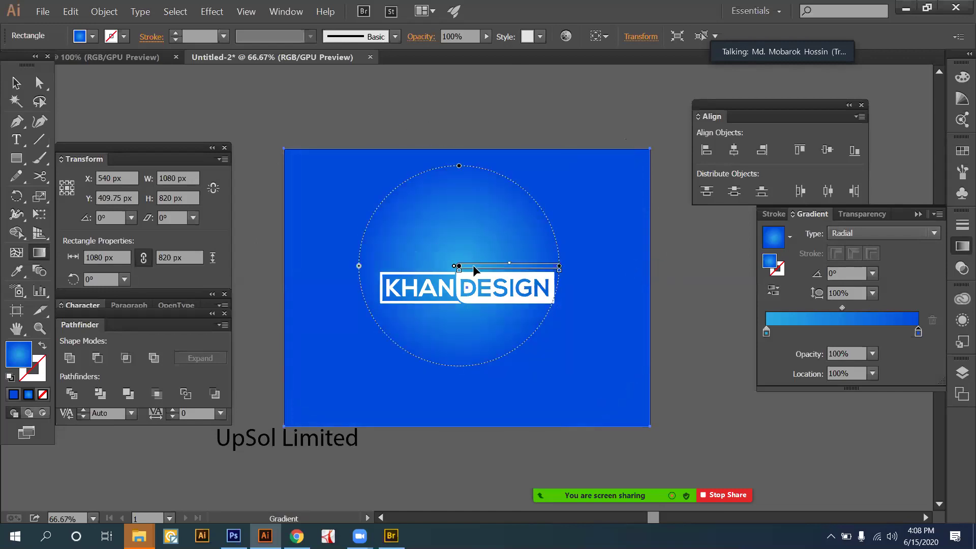
# Try the background's radial gradient in the artboard's upper-right area and over DESIGN, rotate it to about -67.2°, and recentre it just below the logo.
pyautogui.moveTo(469, 264); pyautogui.dragTo(592, 209)
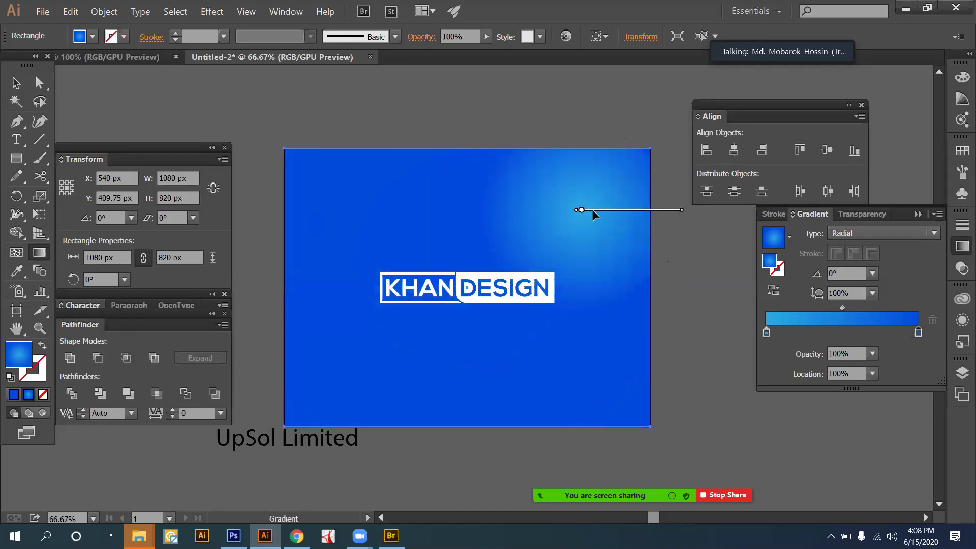
pyautogui.moveTo(592, 211)
pyautogui.mouseDown()
pyautogui.moveTo(559, 277)
pyautogui.moveTo(537, 294)
pyautogui.mouseUp()
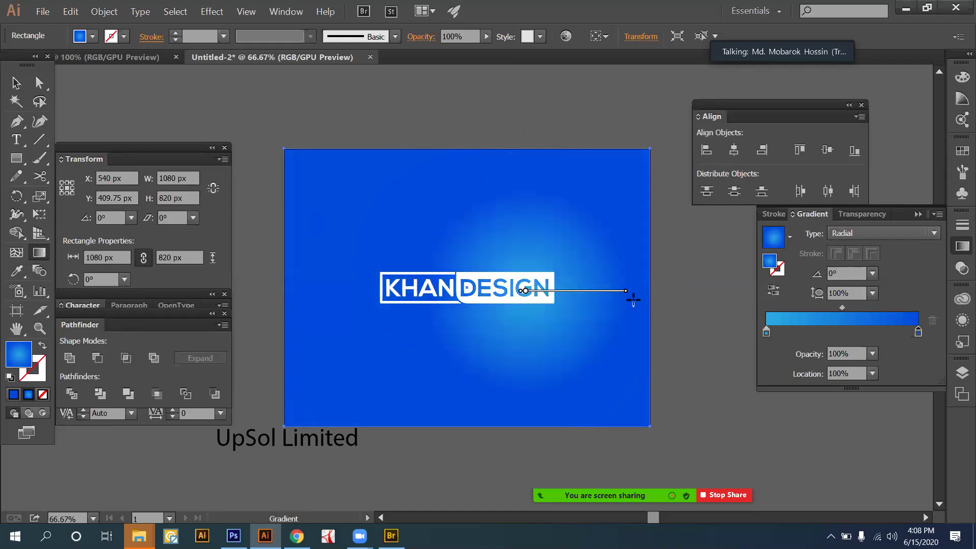
pyautogui.moveTo(630, 293); pyautogui.dragTo(573, 405)
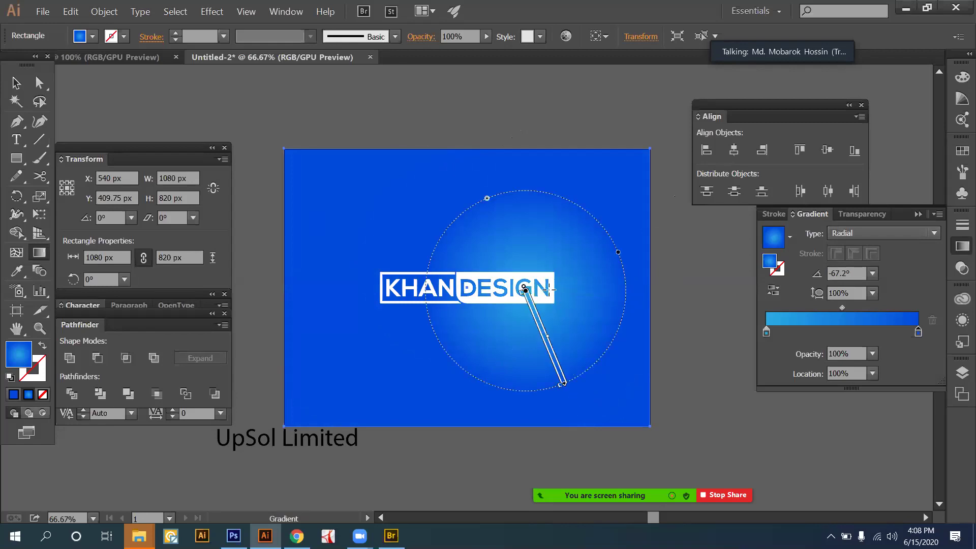
pyautogui.click(463, 312)
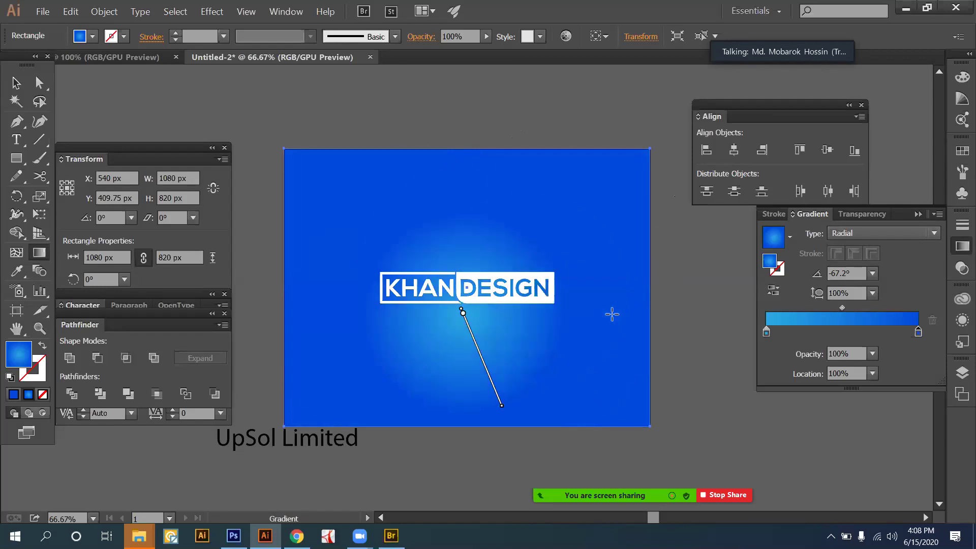
# Swap the background gradient's two stops, placing dark blue at 0% in the centre and light blue at 100% on the outside.
pyautogui.click(17, 84)
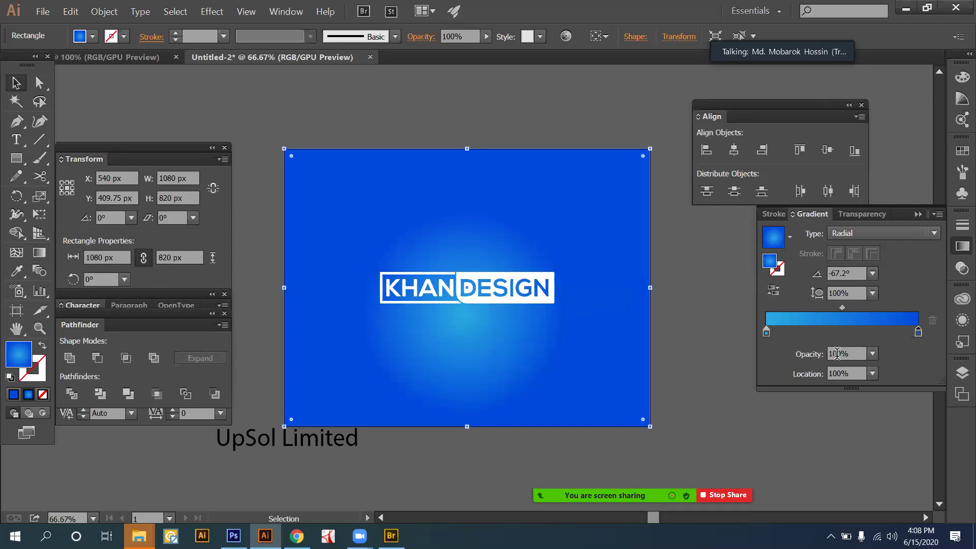
pyautogui.click(767, 333)
pyautogui.moveTo(804, 331); pyautogui.dragTo(759, 338)
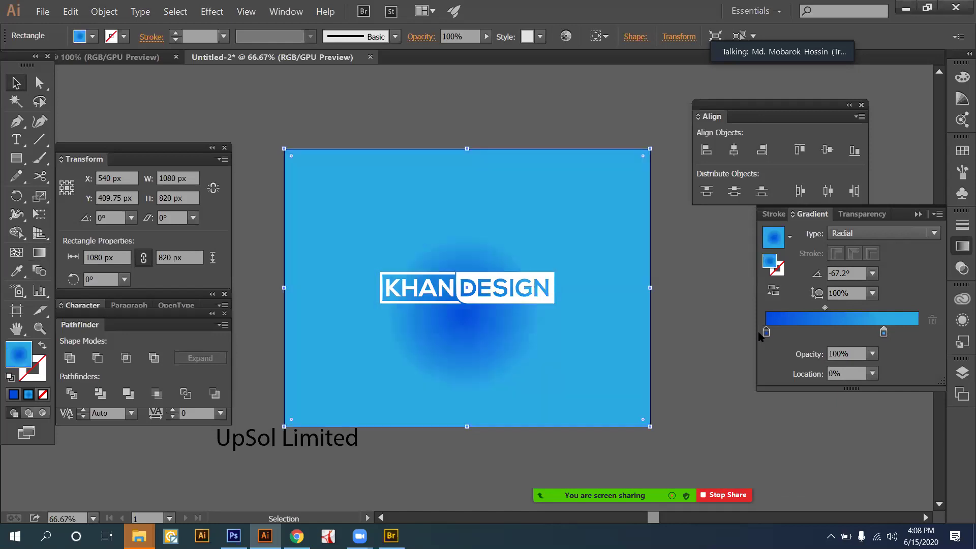
pyautogui.moveTo(883, 333); pyautogui.dragTo(917, 333)
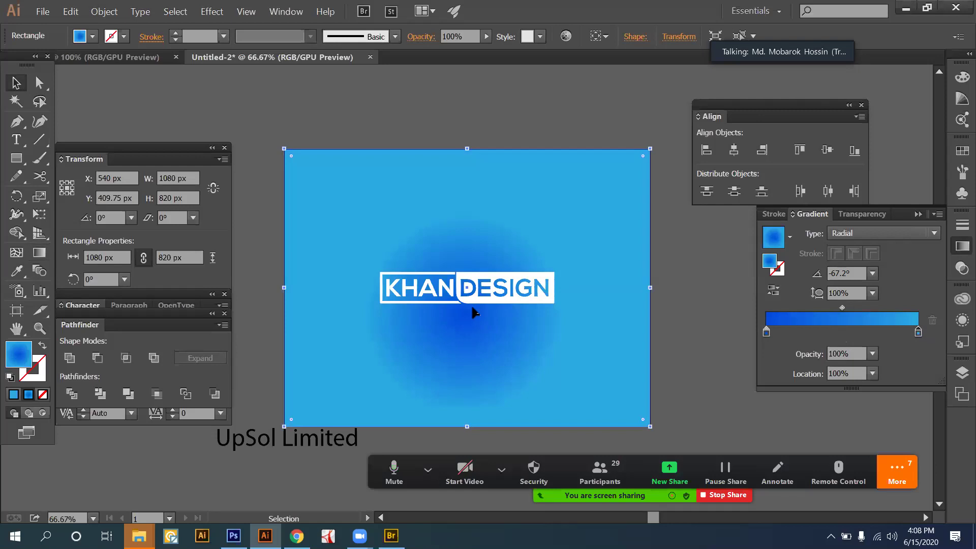
# Bring up the on-canvas Gradient tool controls for the background rectangle's radial gradient.
pyautogui.click(40, 255)
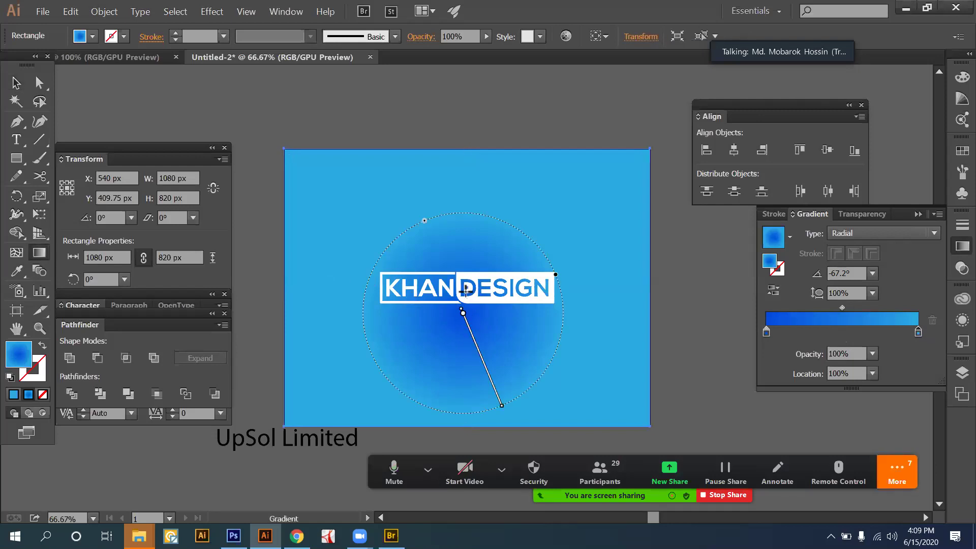
# Stretch the background's radial gradient from the logo's centre to the artboard's side edge and add a middle colour stop of RGB 22, 166, 222.
pyautogui.moveTo(467, 288); pyautogui.dragTo(649, 303)
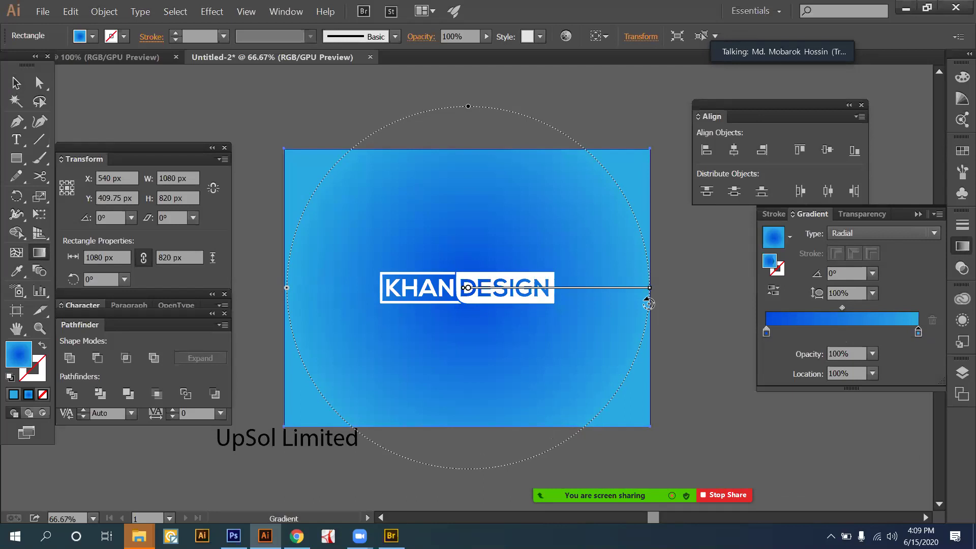
pyautogui.press('v')
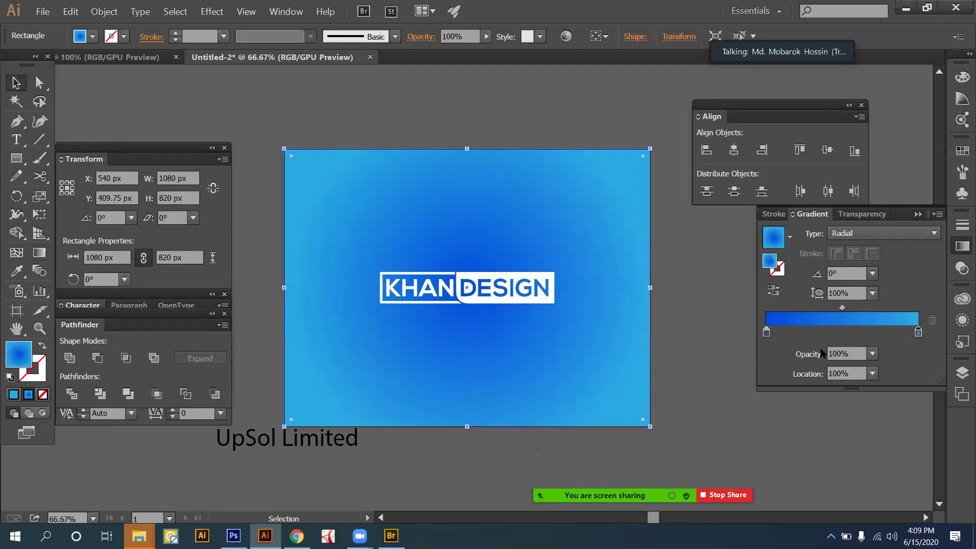
pyautogui.click(822, 331)
pyautogui.moveTo(827, 418); pyautogui.dragTo(841, 418)
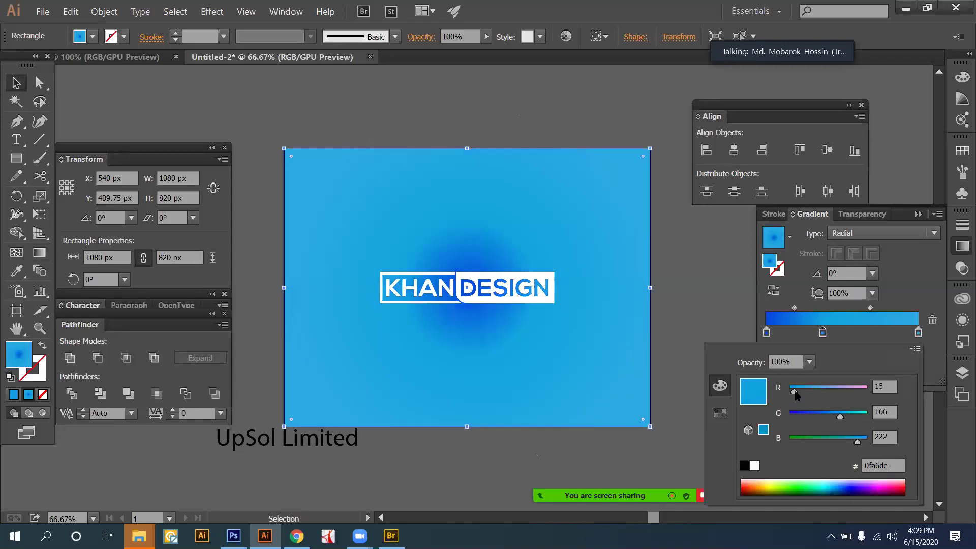
pyautogui.moveTo(795, 393); pyautogui.dragTo(796, 392)
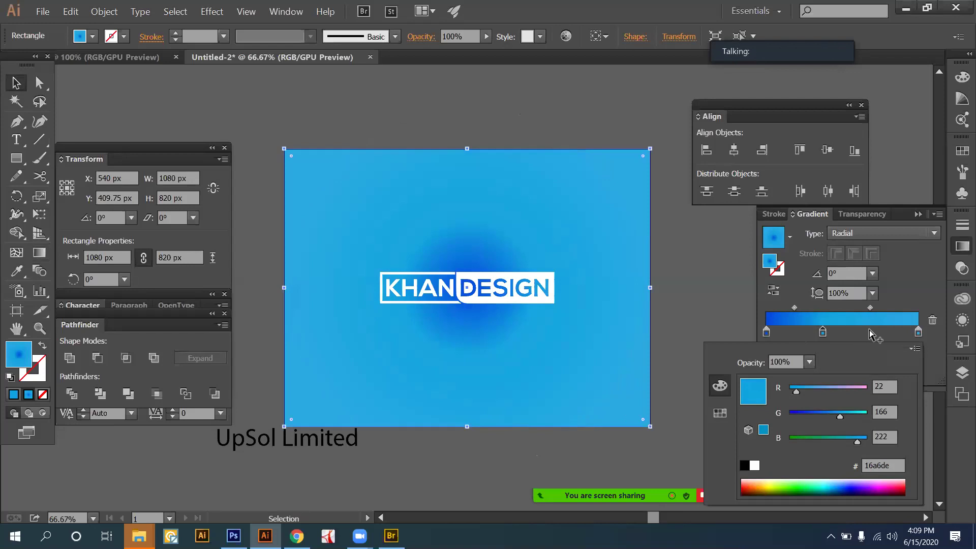
# Add another gradient stop at 68.14% and colour it blue with RGB 31, 90, 224.
pyautogui.click(872, 338)
pyautogui.click(872, 337)
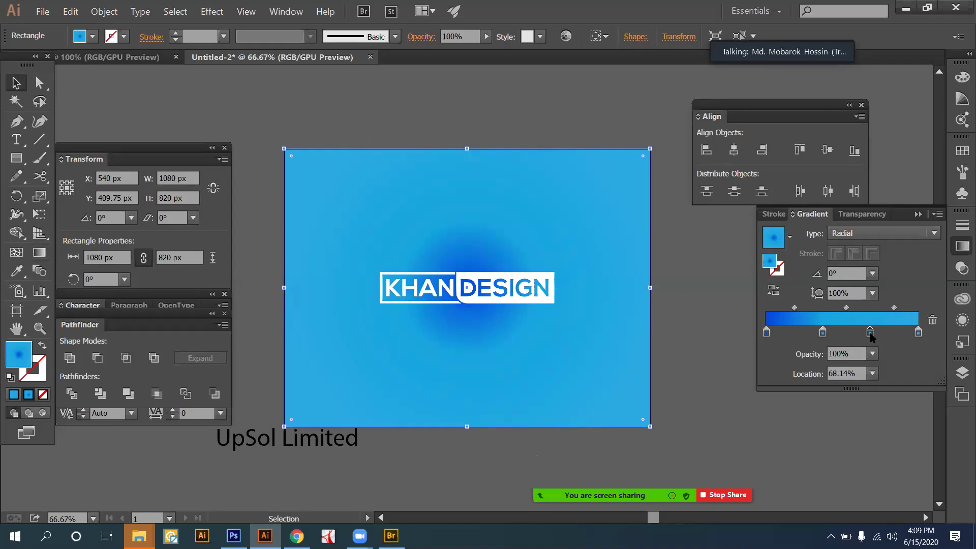
pyautogui.doubleClick(872, 338)
pyautogui.moveTo(840, 417); pyautogui.dragTo(818, 417)
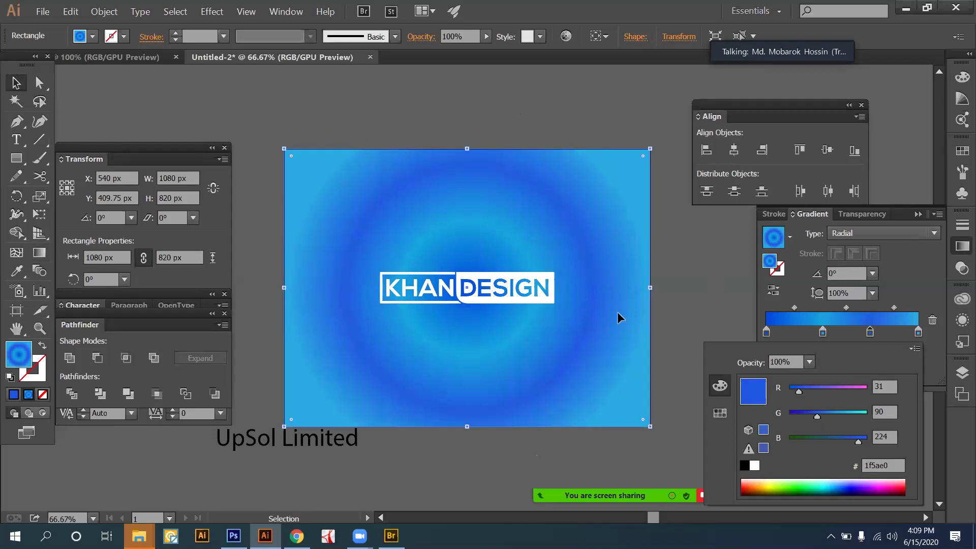
pyautogui.click(337, 274)
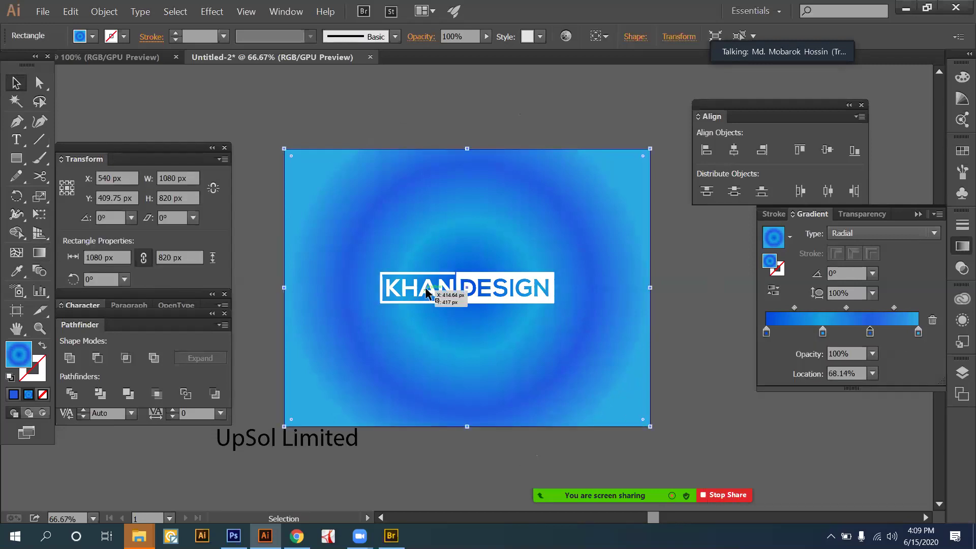
# Recentre the ringed radial gradient on the logo and shrink its radius to just beyond the end of the word DESIGN.
pyautogui.click(16, 232)
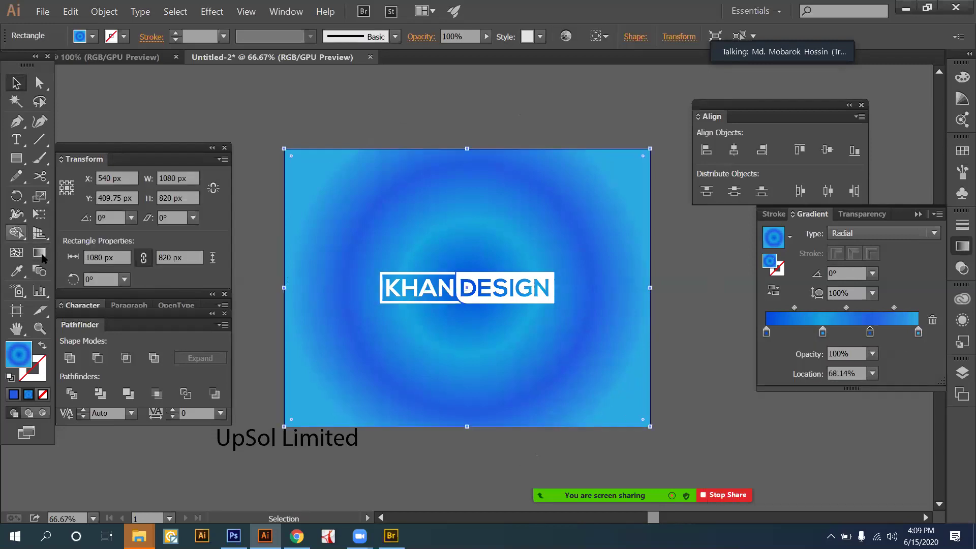
pyautogui.press('g')
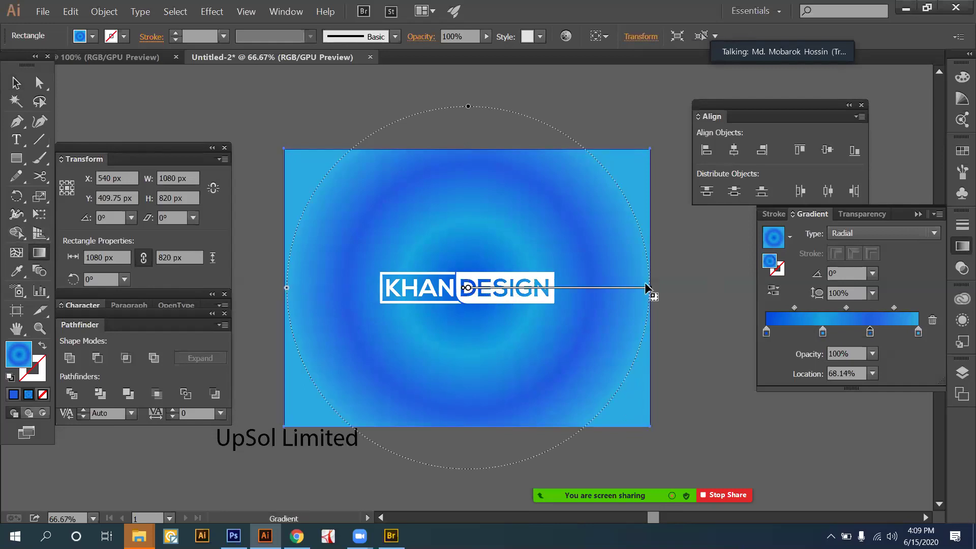
pyautogui.moveTo(654, 288); pyautogui.dragTo(650, 283)
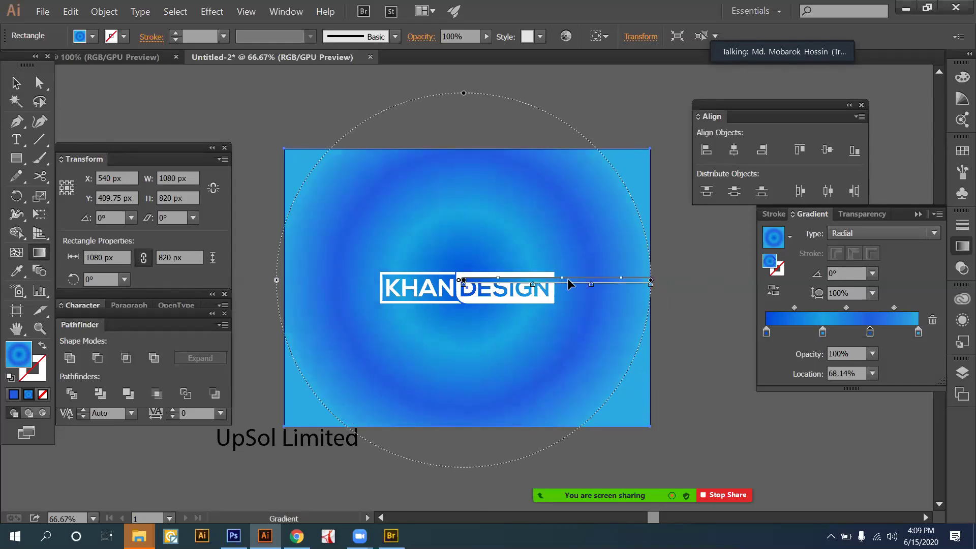
pyautogui.moveTo(569, 280); pyautogui.dragTo(569, 289)
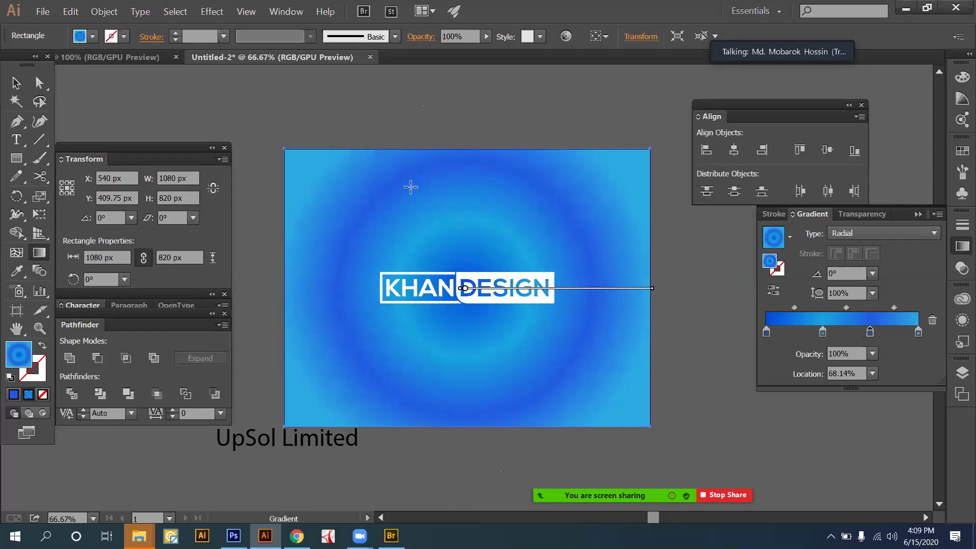
pyautogui.moveTo(652, 288); pyautogui.dragTo(564, 292)
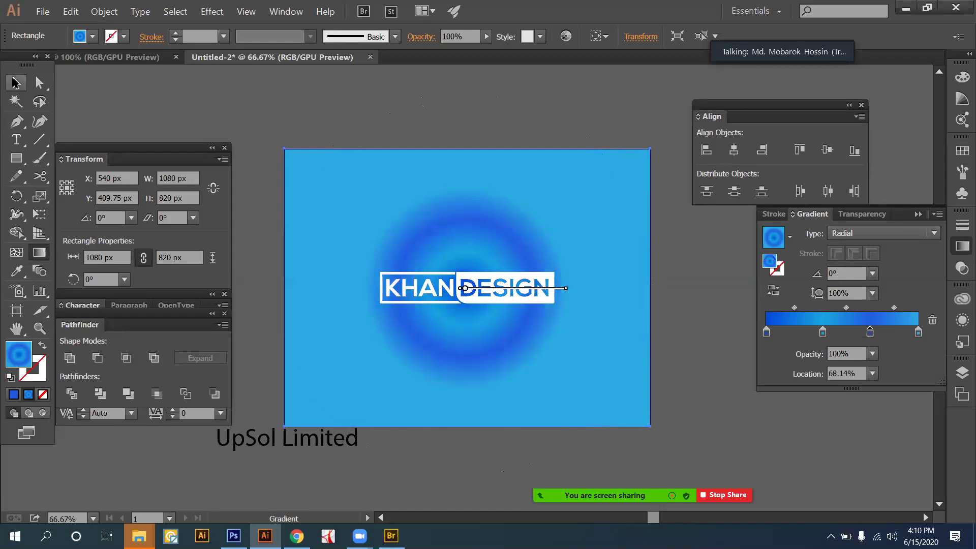
pyautogui.click(363, 127)
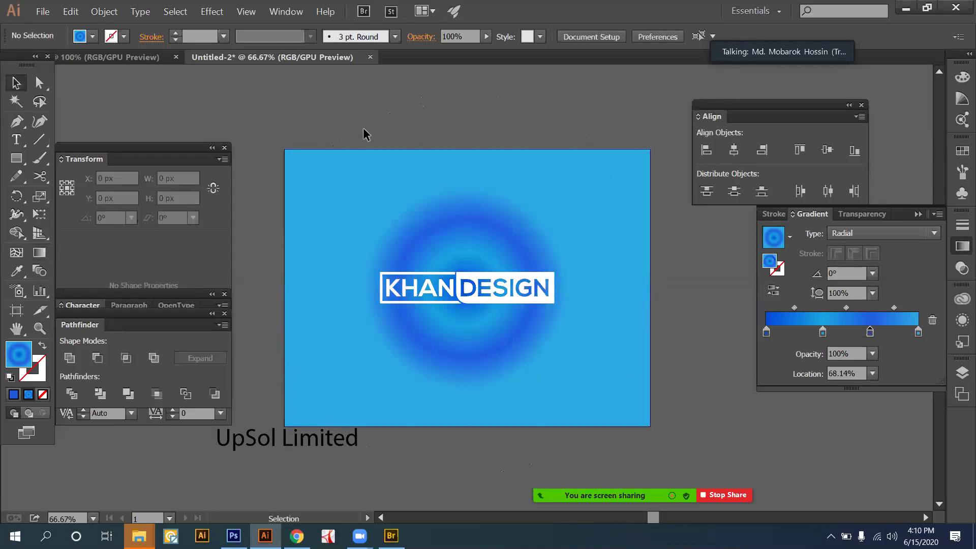
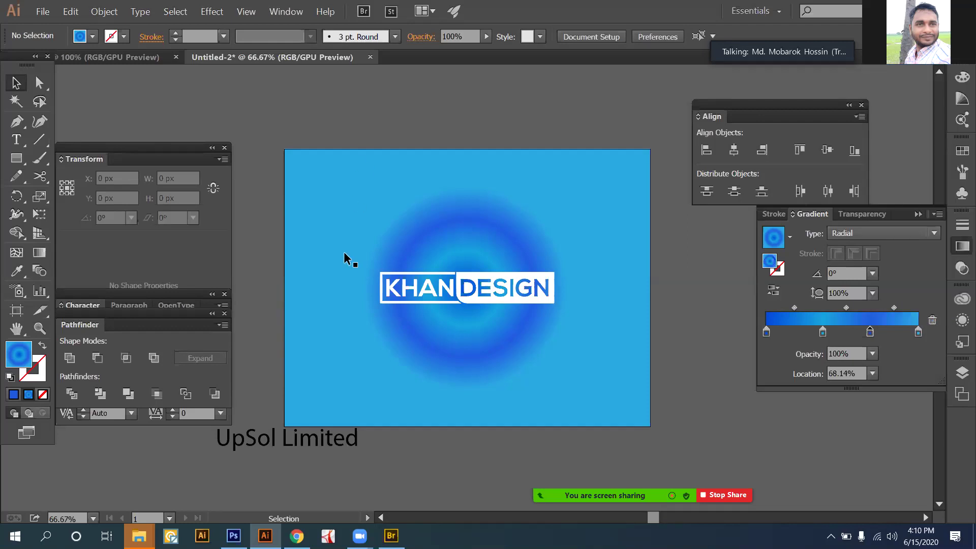
# Remove the gradient background rectangle from the artboard and fill the KHAN DESIGN logo with the orange swatch.
pyautogui.moveTo(546, 332); pyautogui.dragTo(758, 402)
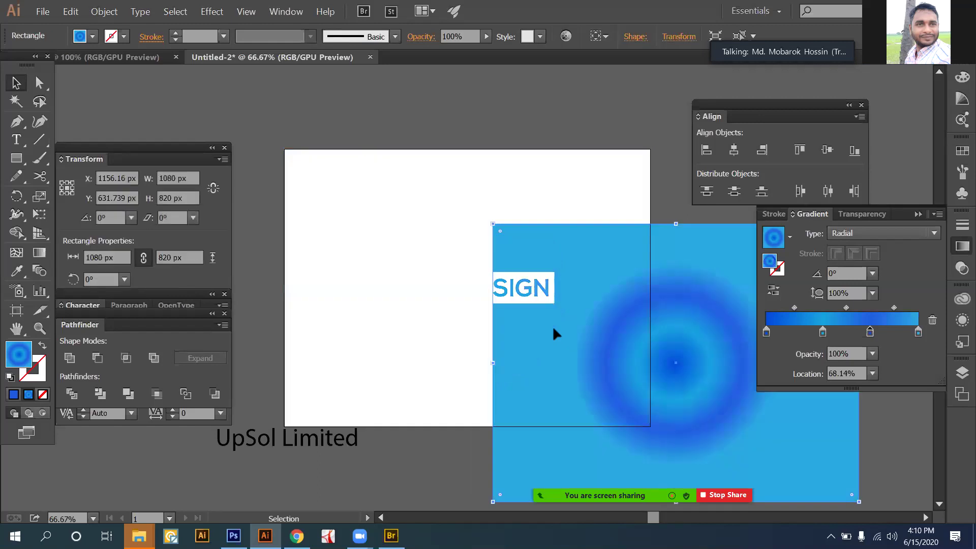
pyautogui.moveTo(566, 331); pyautogui.dragTo(346, 228)
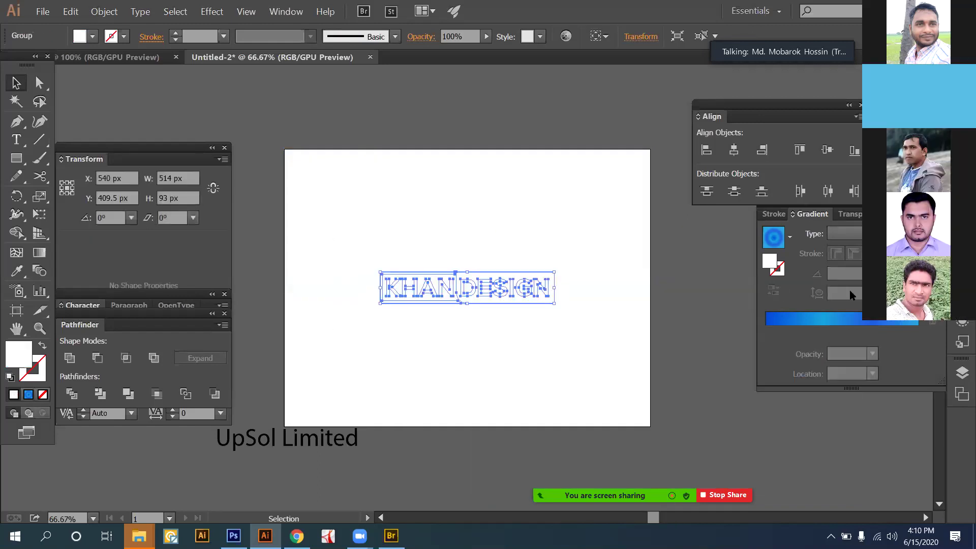
pyautogui.click(962, 137)
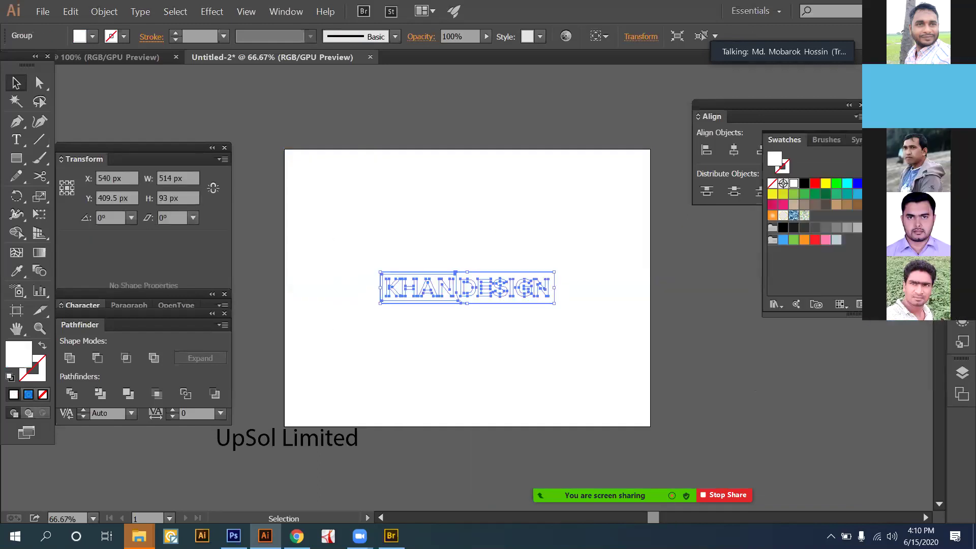
pyautogui.click(900, 183)
# Try enlarging the logo proportionally from its centre to about 2157 × 390 px, well beyond the artboard.
pyautogui.moveTo(289, 226); pyautogui.dragTo(637, 339)
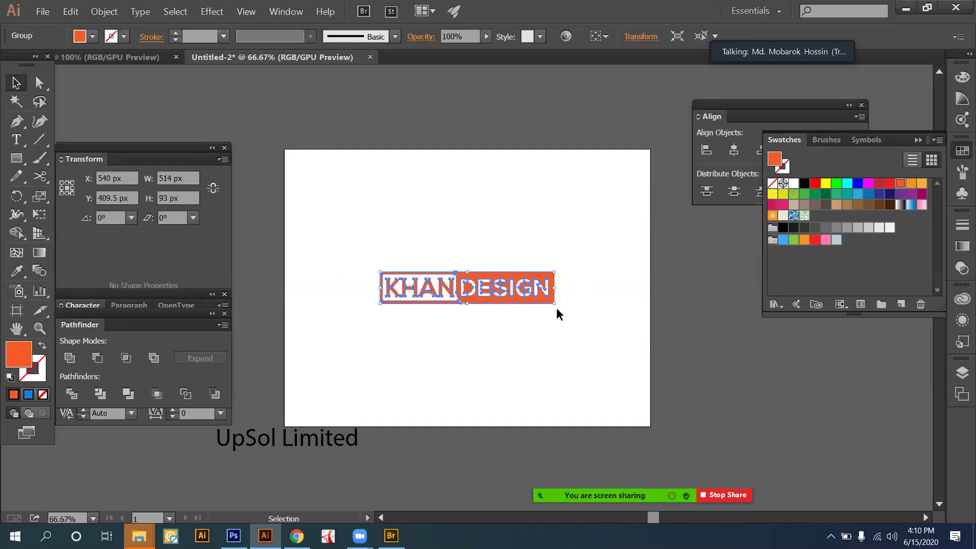
pyautogui.moveTo(555, 304); pyautogui.dragTo(834, 436)
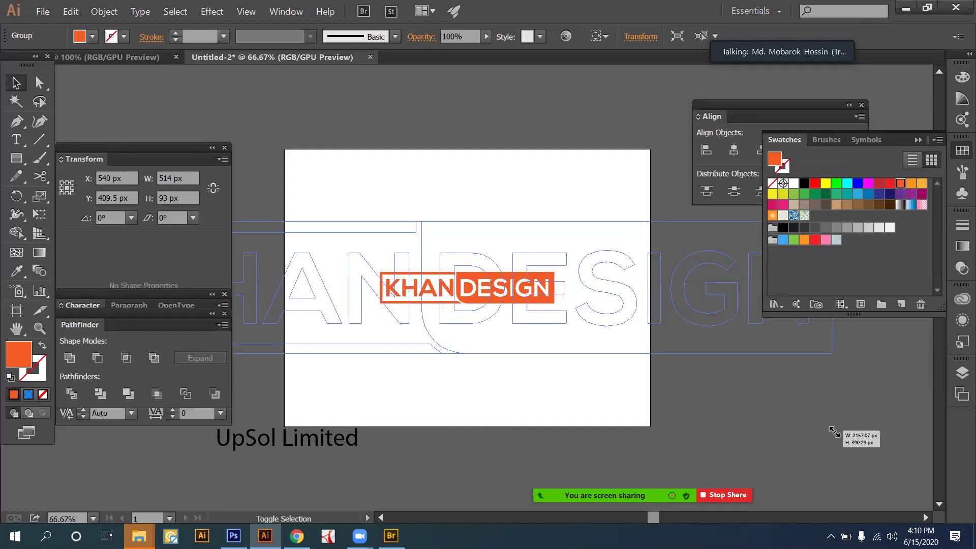
pyautogui.click(576, 410)
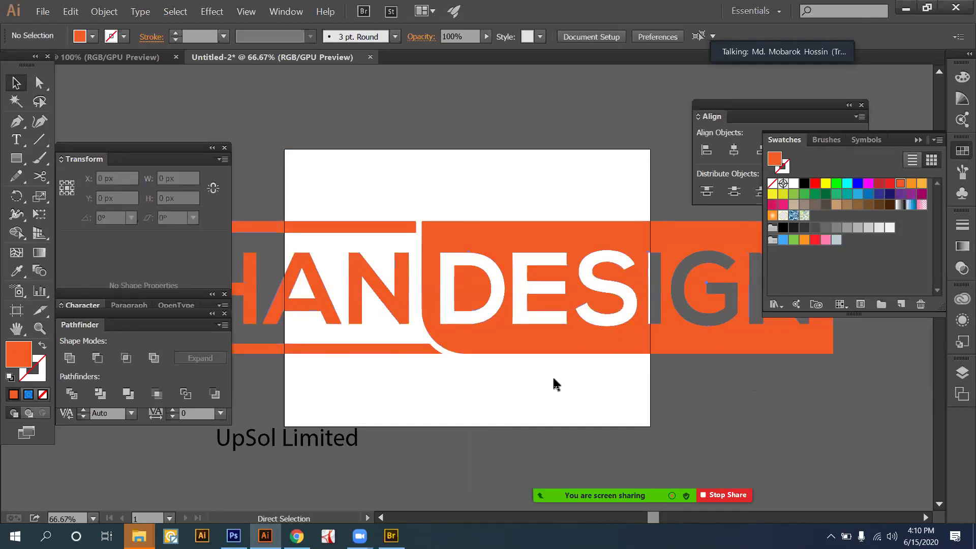
pyautogui.hotkey('ctrl', '-')
pyautogui.hotkey('ctrl', '-')
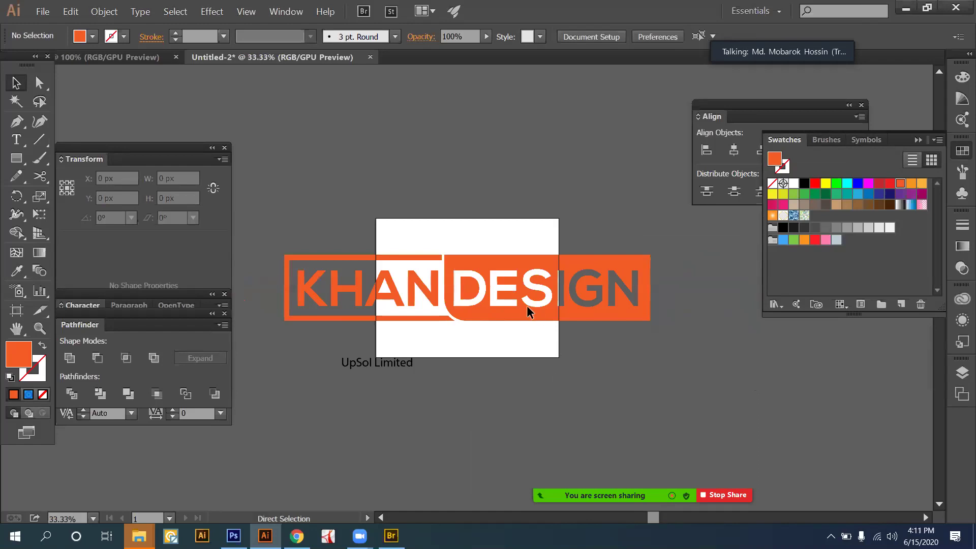
# Try shrinking the logo proportionally about its centre to a small mark, and undo the resize.
pyautogui.click(527, 306)
pyautogui.hotkey('ctrl', '+')
pyautogui.hotkey('ctrl', '+')
pyautogui.hotkey('ctrl', '+')
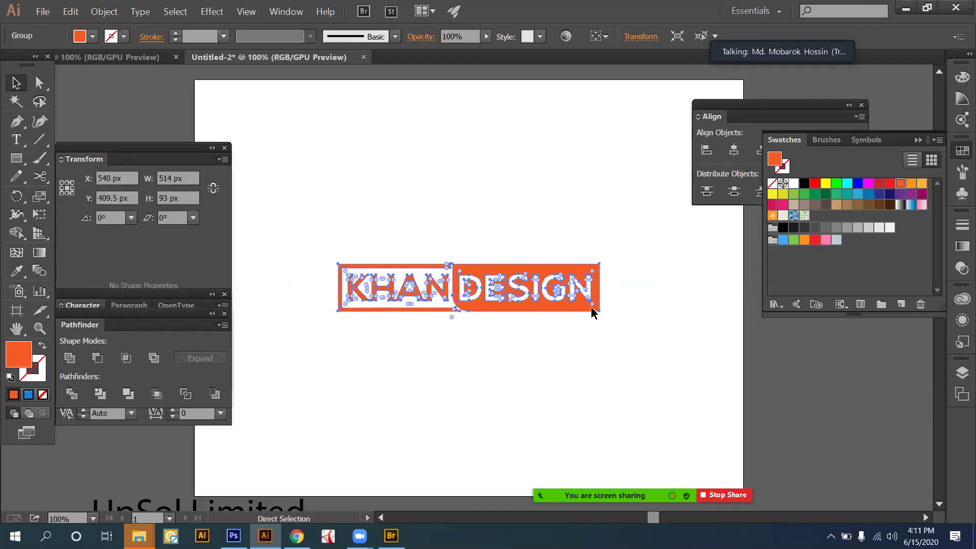
pyautogui.moveTo(599, 308); pyautogui.dragTo(502, 294)
pyautogui.click(576, 330)
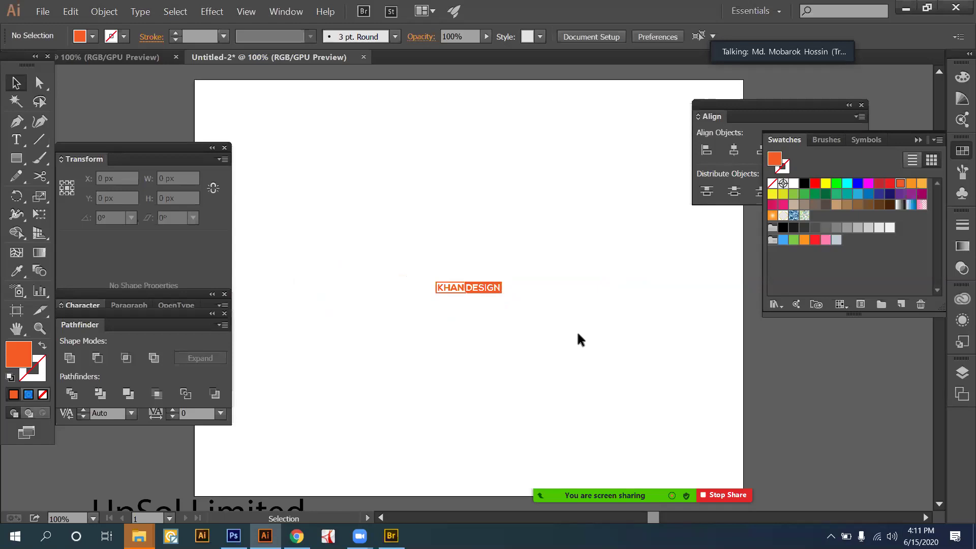
pyautogui.hotkey('ctrl', 'z')
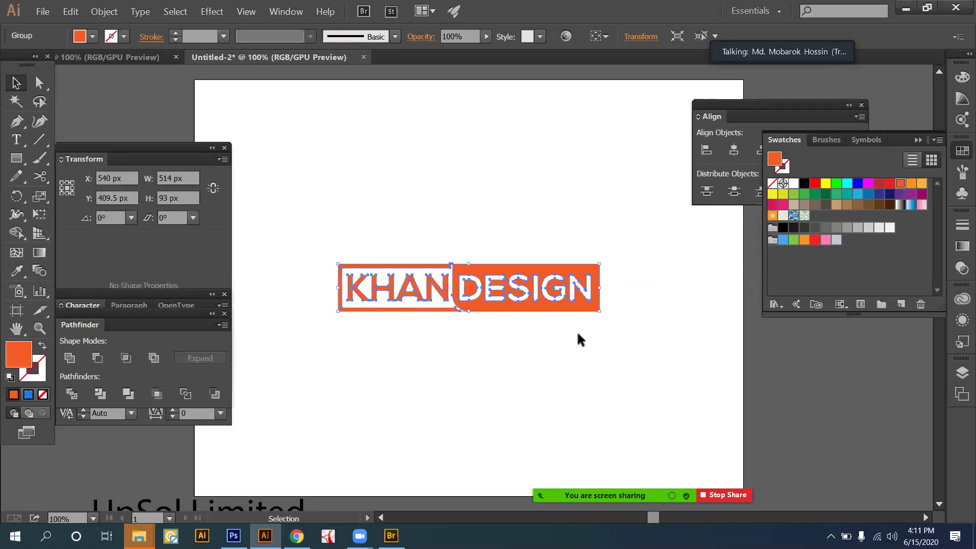
pyautogui.hotkey('ctrl', '-')
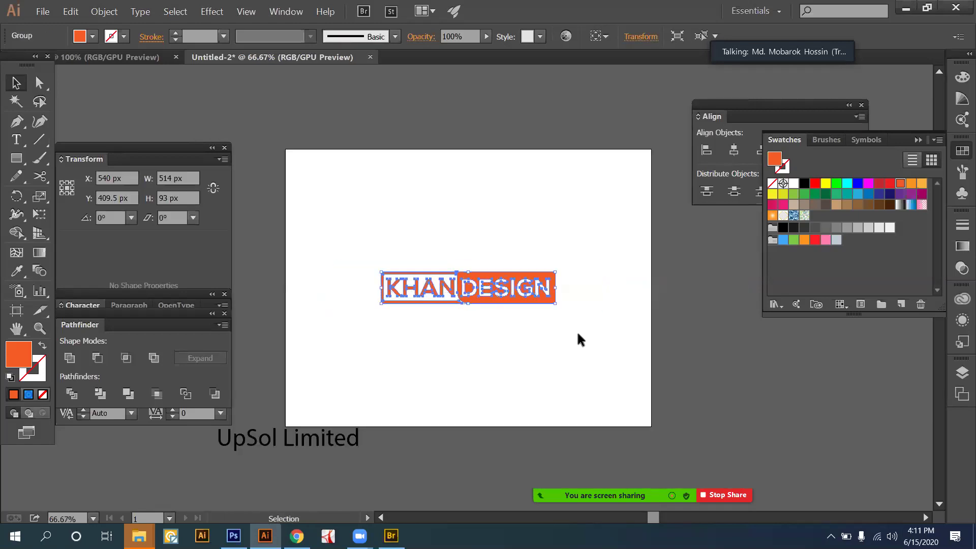
# Shift the whole logo slightly on the artboard to about X 531 px, Y 410.5 px.
pyautogui.click(577, 334)
pyautogui.moveTo(317, 219); pyautogui.dragTo(607, 330)
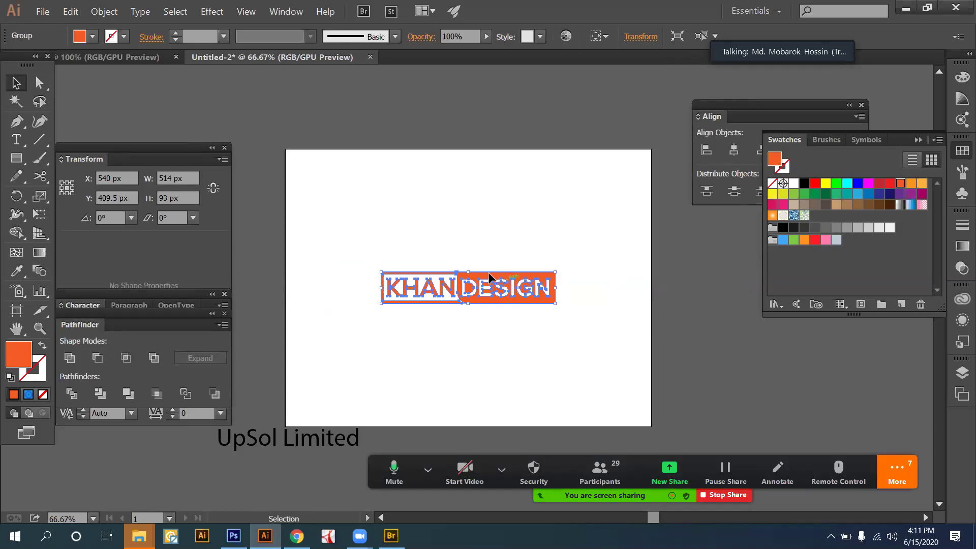
pyautogui.moveTo(487, 285)
pyautogui.mouseDown()
pyautogui.moveTo(489, 192)
pyautogui.moveTo(481, 279)
pyautogui.mouseUp()
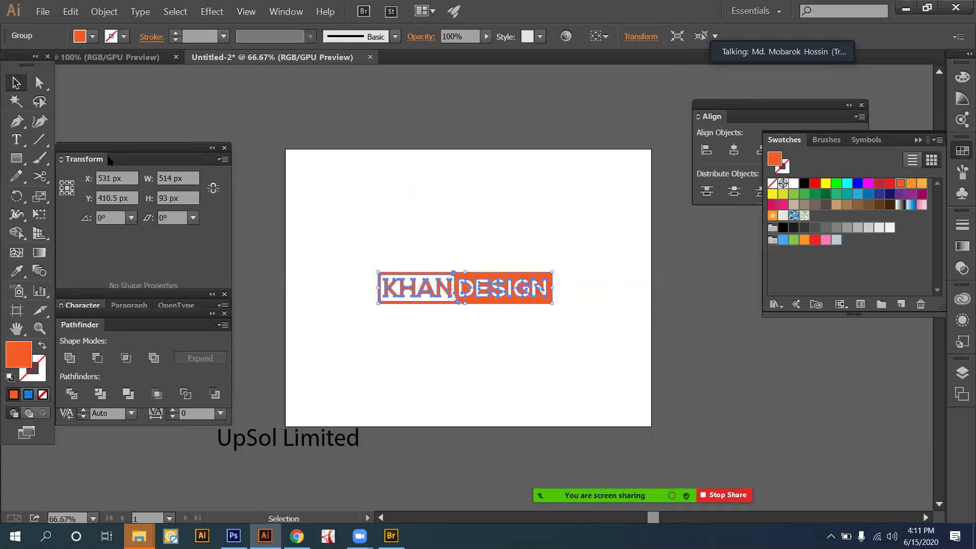
# Try setting the logo's height to 100 px without constraining its proportions.
pyautogui.moveTo(111, 147); pyautogui.dragTo(212, 112)
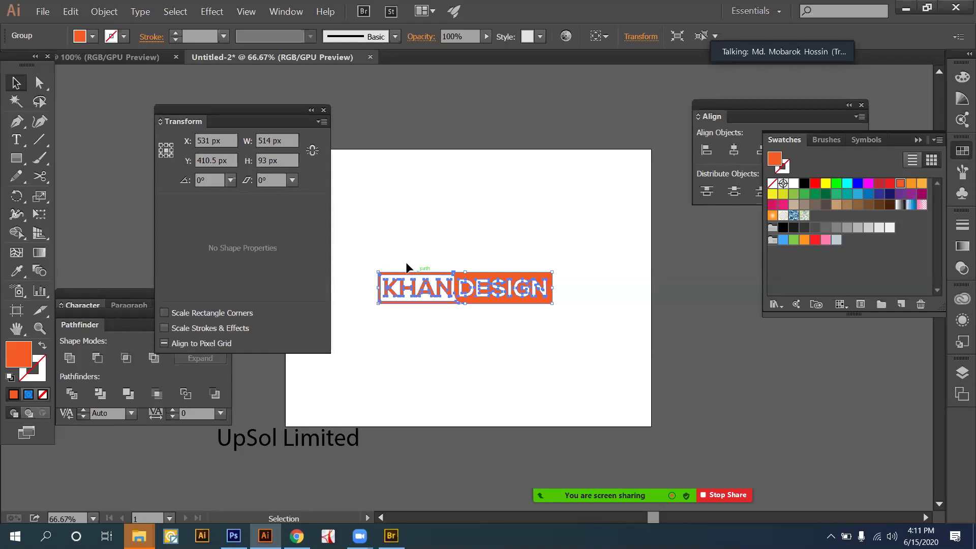
pyautogui.doubleClick(265, 160)
pyautogui.write('100')
pyautogui.press('Return')
pyautogui.click(552, 328)
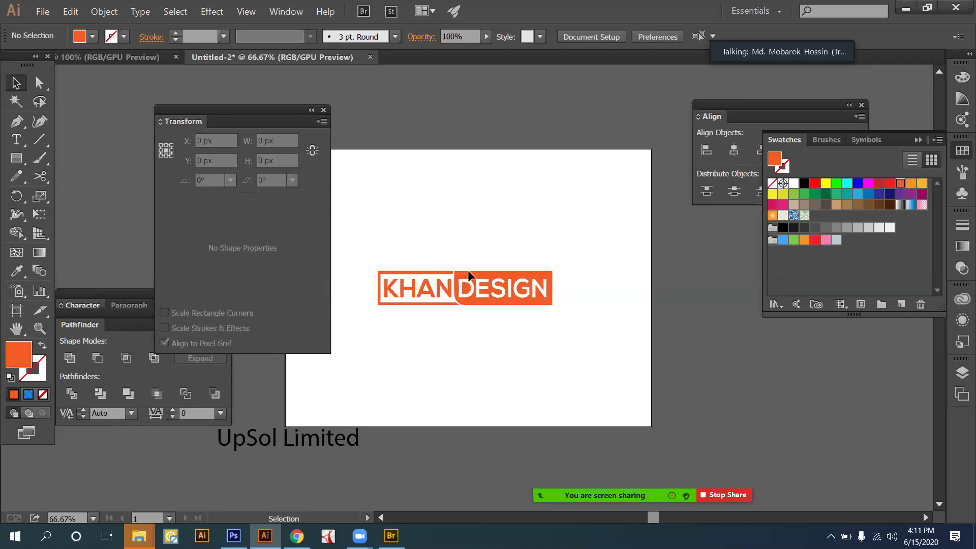
pyautogui.click(468, 272)
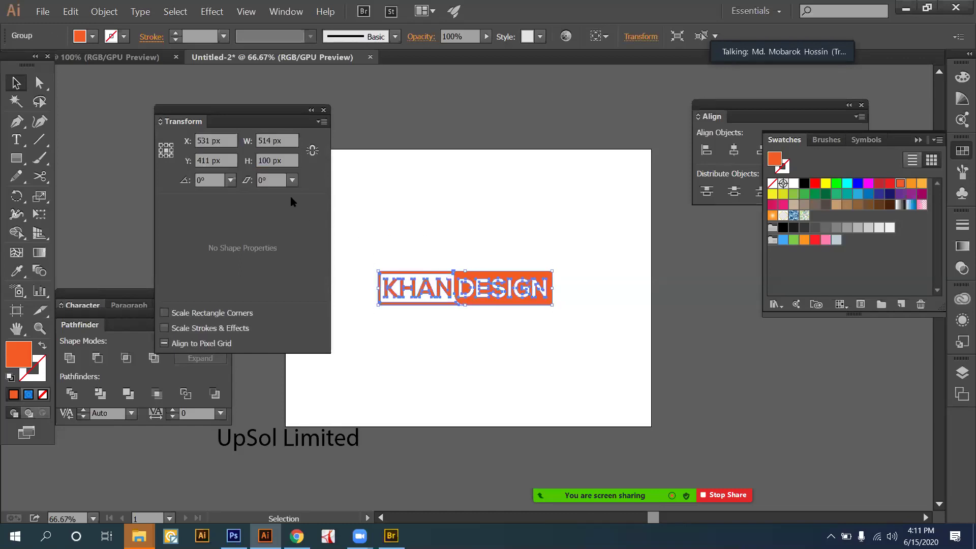
# Constrain the logo's width and height proportions and set its height to 100 px.
pyautogui.click(313, 151)
pyautogui.click(268, 163)
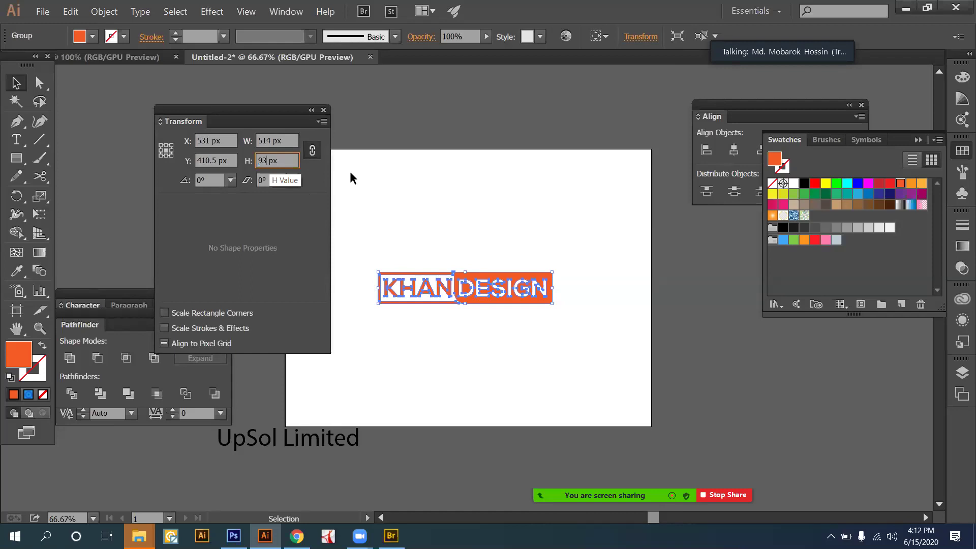
pyautogui.press('BackSpace')
pyautogui.press('BackSpace')
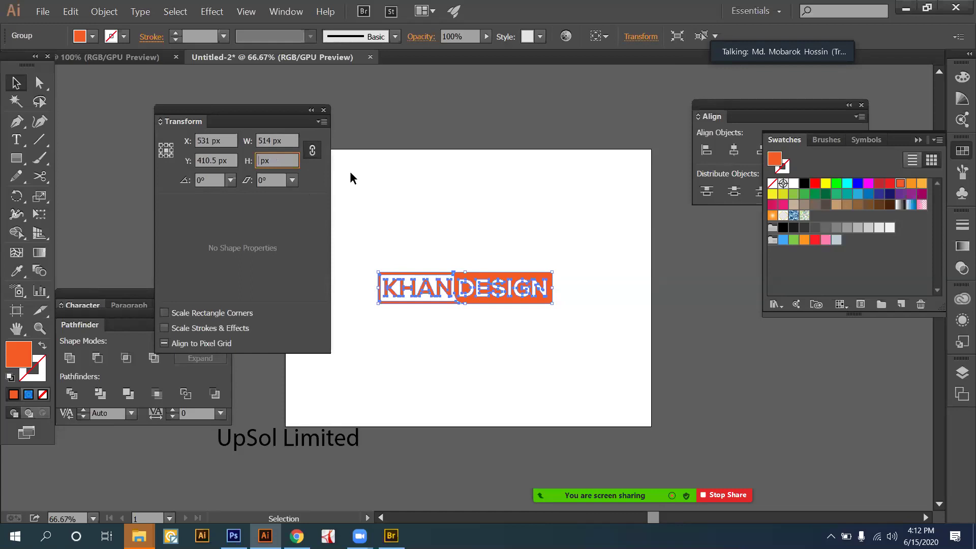
pyautogui.write('100')
pyautogui.press('Return')
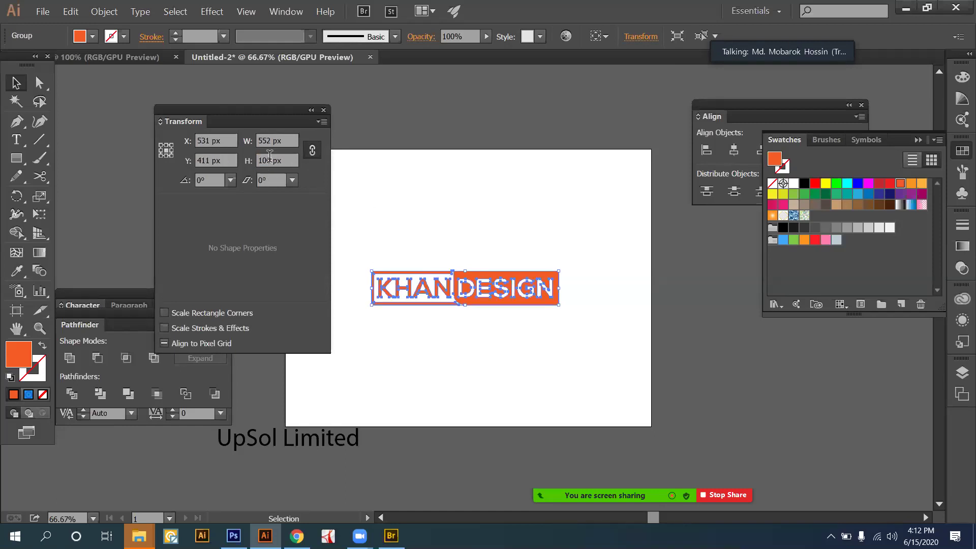
# Increase the logo's height to 150 px with its proportions constrained.
pyautogui.doubleClick(270, 159)
pyautogui.write('150')
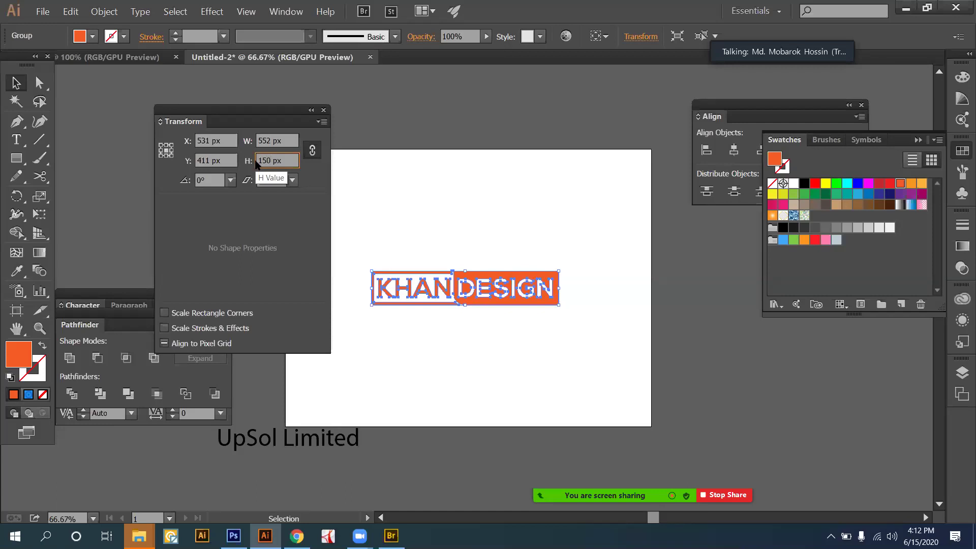
pyautogui.press('Return')
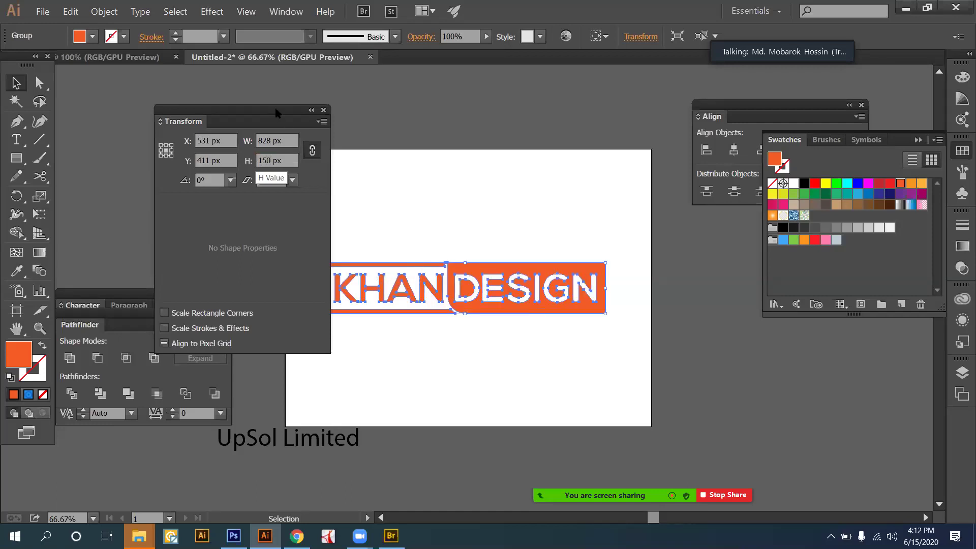
# Position the Transform panel clear of the artwork and move the logo up to about X 547 px, Y 293 px.
pyautogui.moveTo(192, 105); pyautogui.dragTo(108, 97)
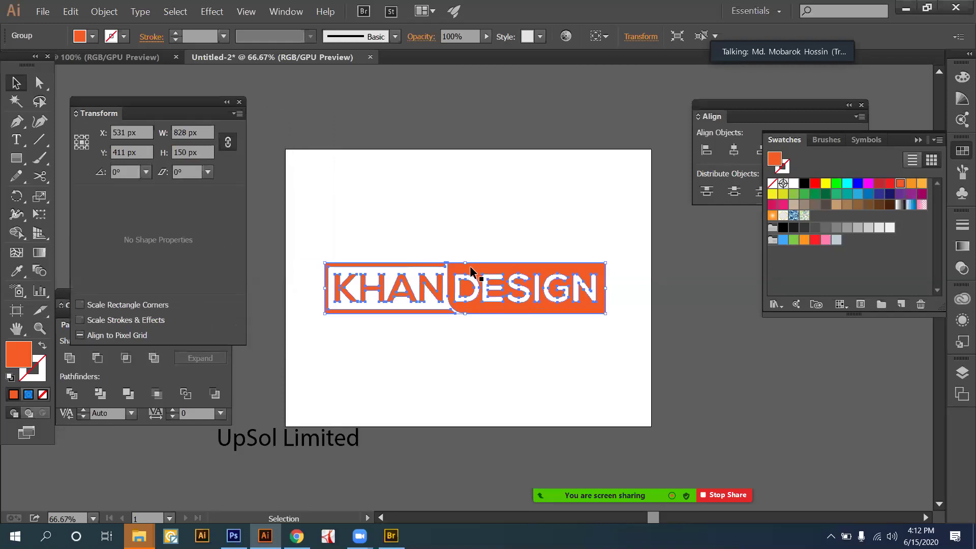
pyautogui.click(474, 230)
pyautogui.moveTo(497, 312); pyautogui.dragTo(505, 252)
pyautogui.click(610, 289)
pyautogui.moveTo(614, 291); pyautogui.dragTo(324, 207)
pyautogui.moveTo(153, 113); pyautogui.dragTo(218, 121)
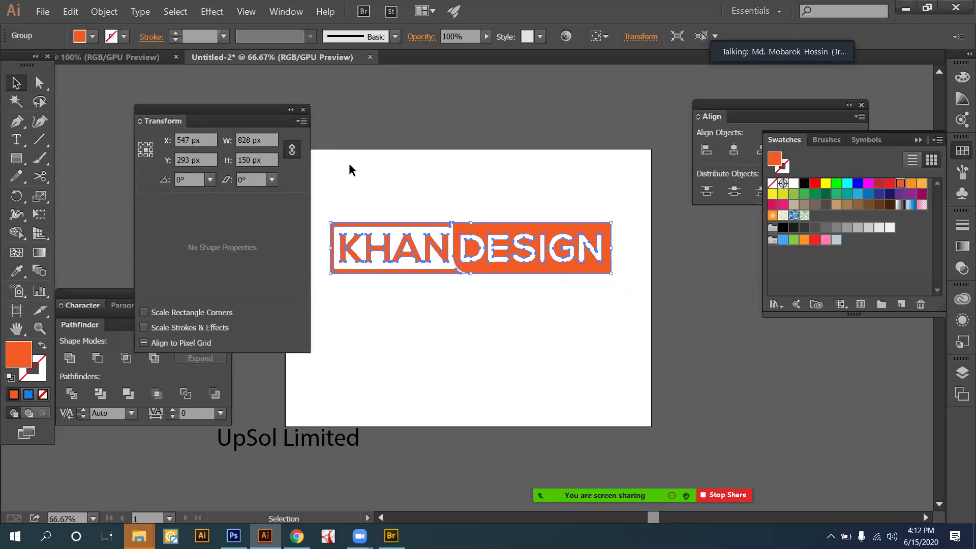
pyautogui.click(372, 184)
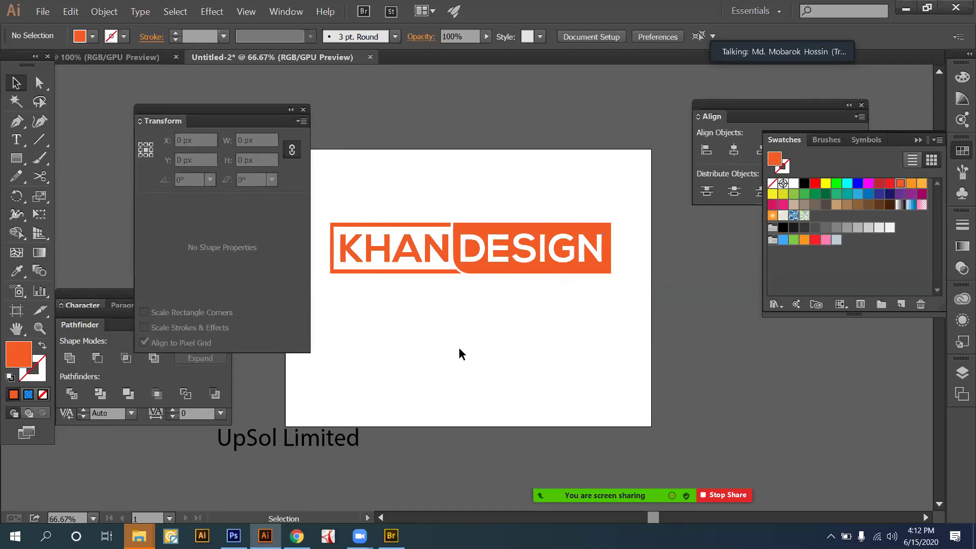
# Move the logo down on the artboard to about X 517 px, Y 450 px and keep it selected.
pyautogui.moveTo(414, 324); pyautogui.dragTo(475, 364)
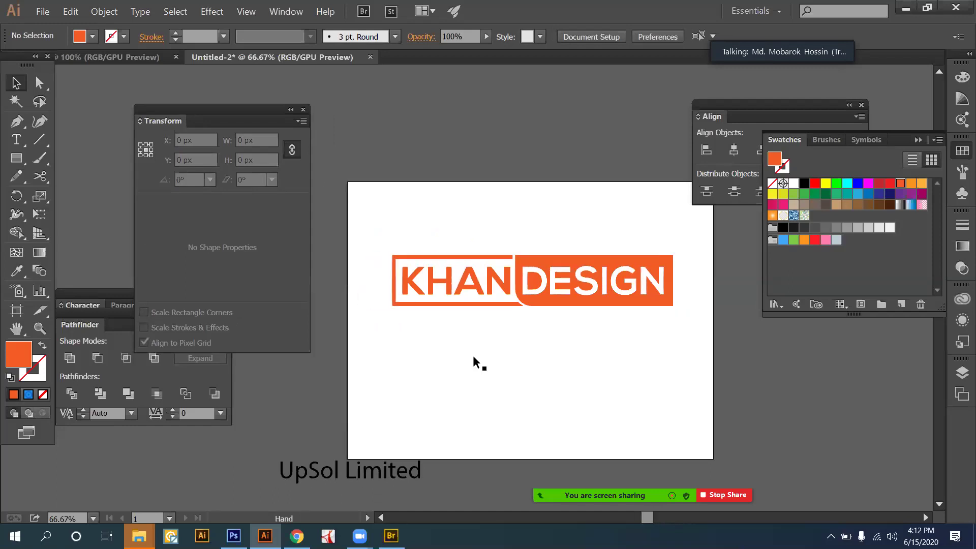
pyautogui.moveTo(532, 261); pyautogui.dragTo(522, 315)
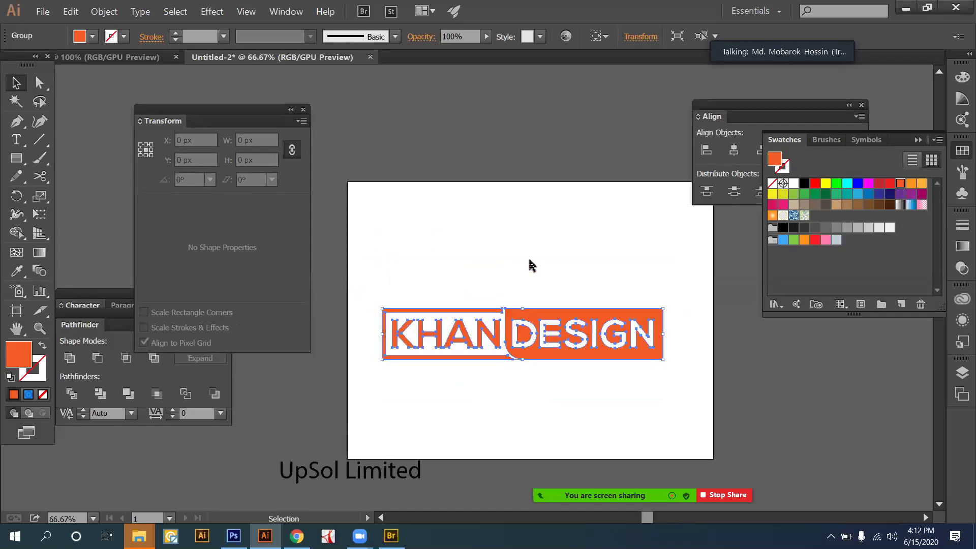
pyautogui.click(529, 261)
pyautogui.moveTo(366, 264); pyautogui.dragTo(687, 395)
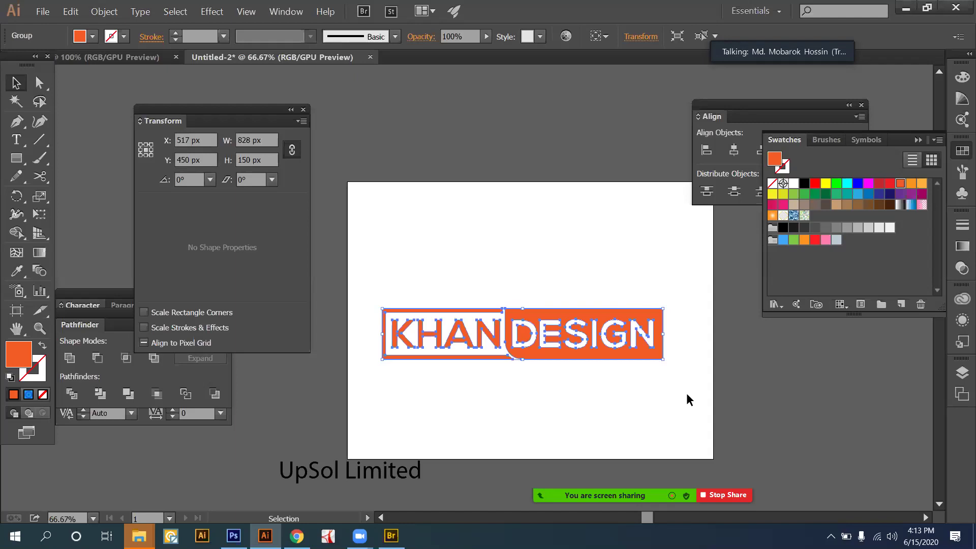
pyautogui.moveTo(468, 253); pyautogui.dragTo(682, 395)
pyautogui.click(365, 281)
# Create a new 1080 x 820 px RGB document with raster effects at High (300 ppi).
pyautogui.click(42, 15)
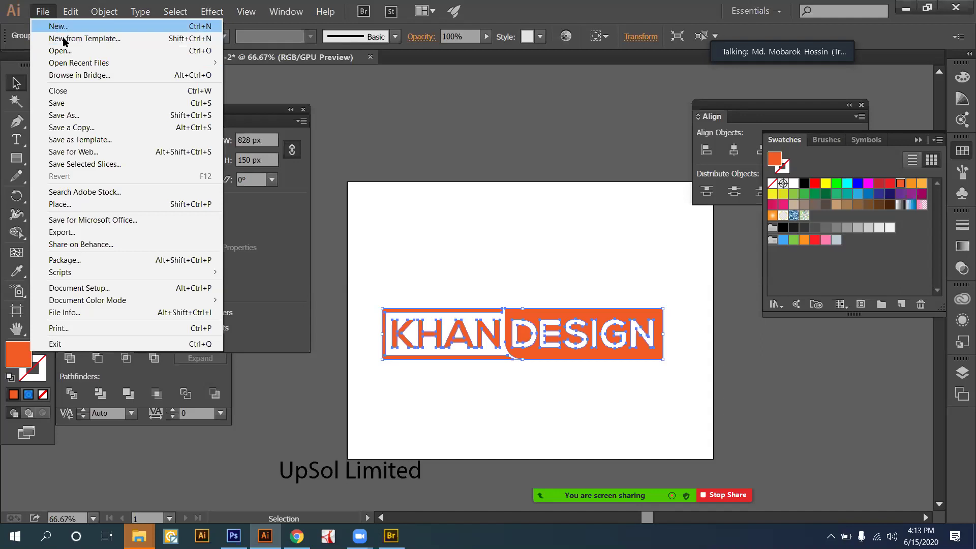
pyautogui.press('Escape')
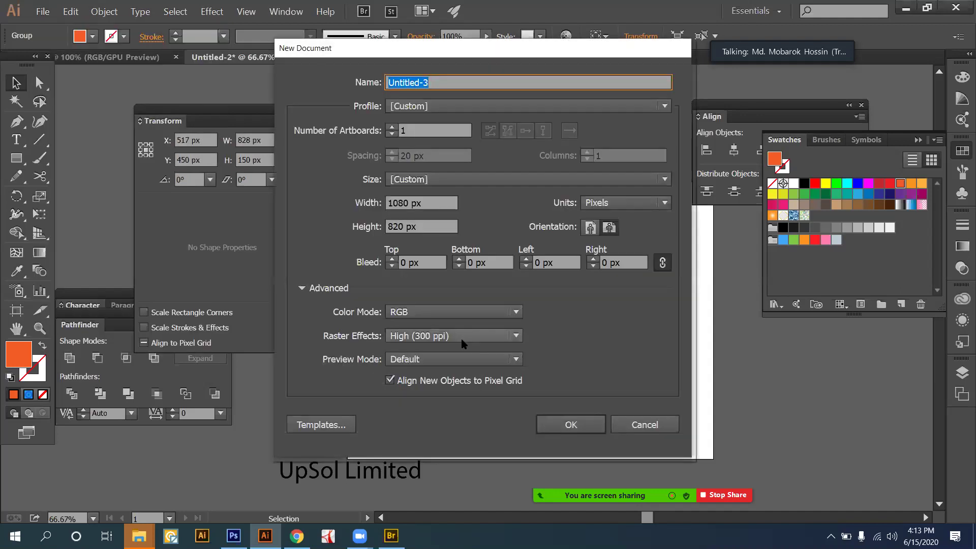
pyautogui.click(461, 339)
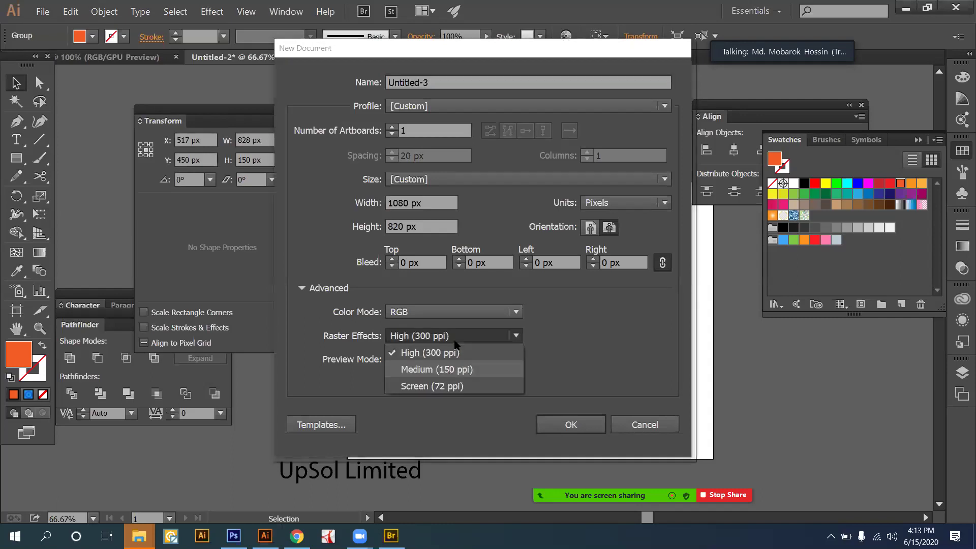
pyautogui.press('Return')
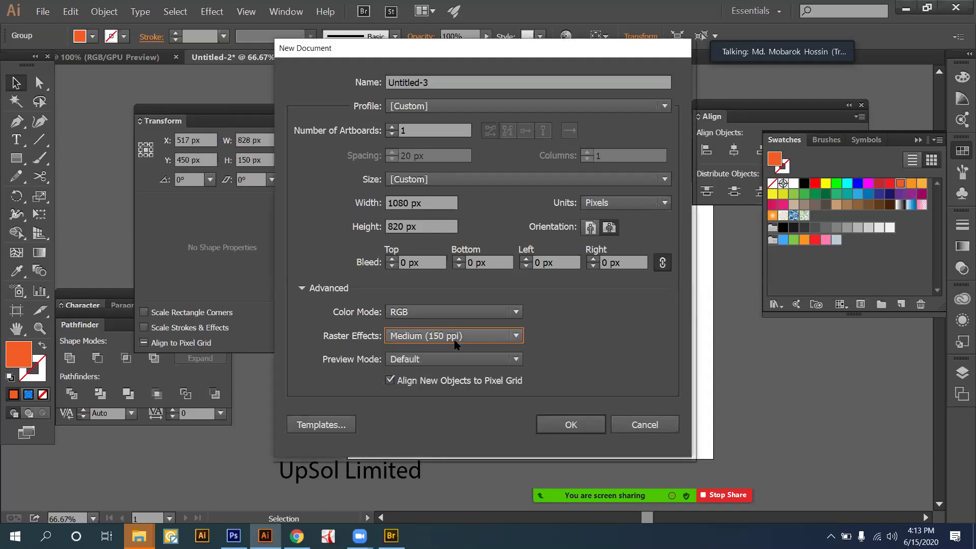
pyautogui.press('Up')
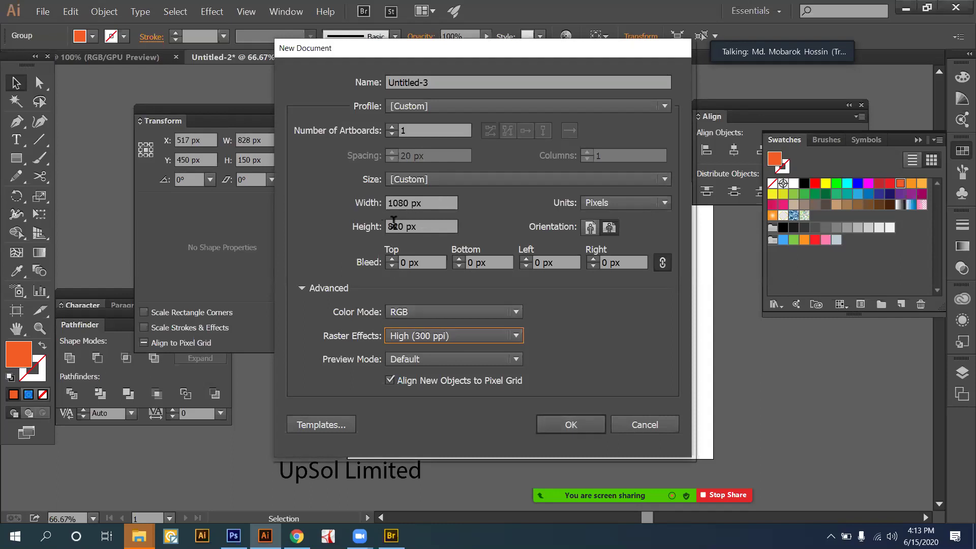
pyautogui.click(587, 426)
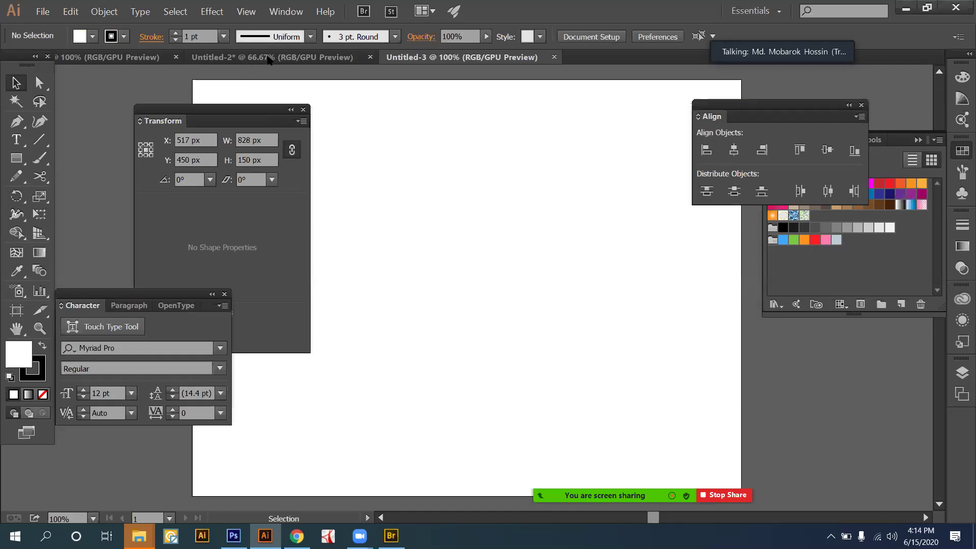
# Copy the KHAN DESIGN logo from Untitled-2 into the new Untitled-3 document.
pyautogui.click(270, 59)
pyautogui.moveTo(411, 233); pyautogui.dragTo(671, 366)
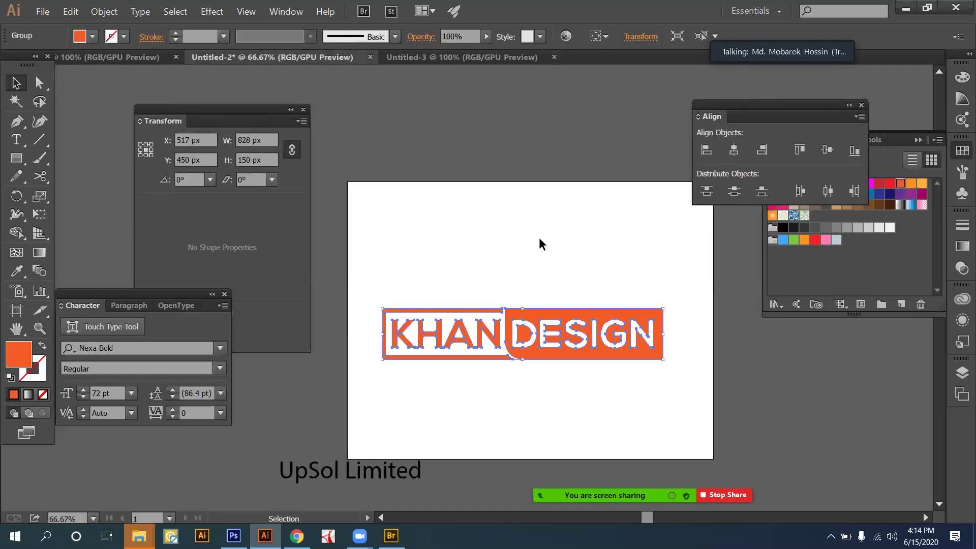
pyautogui.press('ctrl')
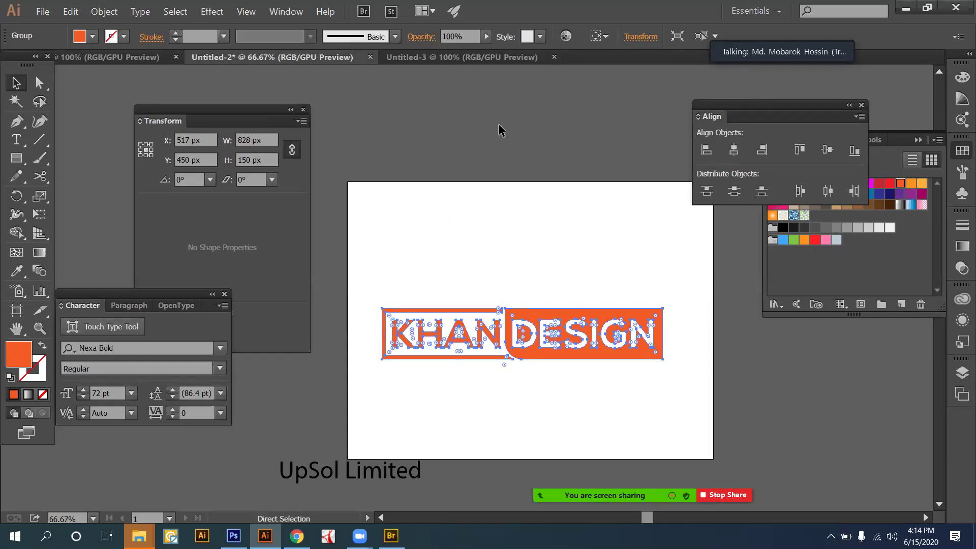
pyautogui.moveTo(545, 310); pyautogui.dragTo(529, 357)
pyautogui.click(501, 303)
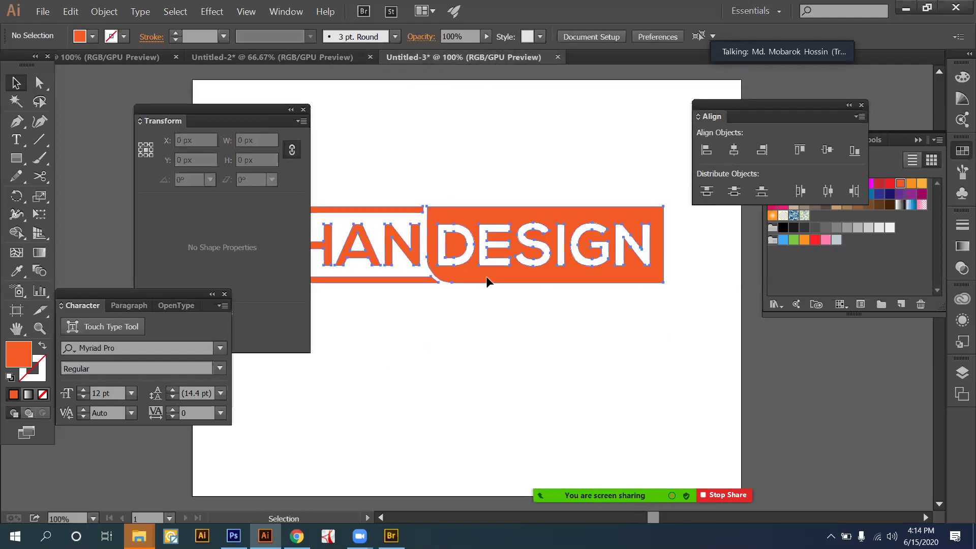
pyautogui.click(488, 279)
pyautogui.hotkey('ctrl', '-')
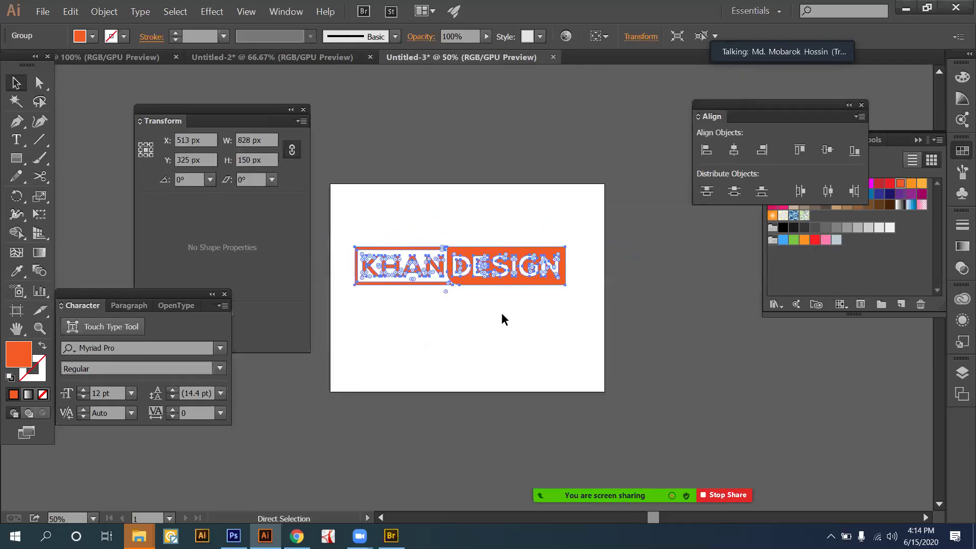
# Set alignment to the artboard and centre the logo on it horizontally and vertically.
pyautogui.click(606, 36)
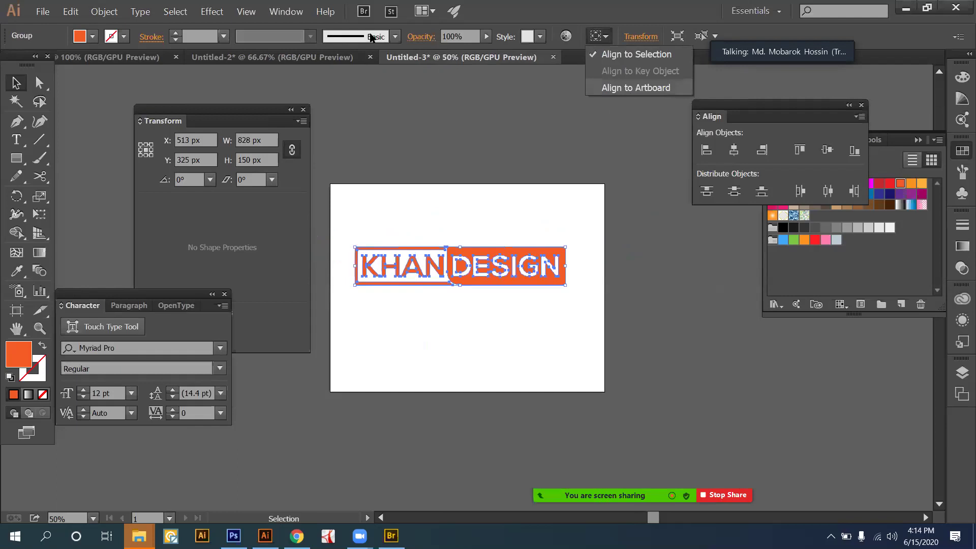
pyautogui.click(626, 62)
pyautogui.click(646, 36)
pyautogui.click(710, 37)
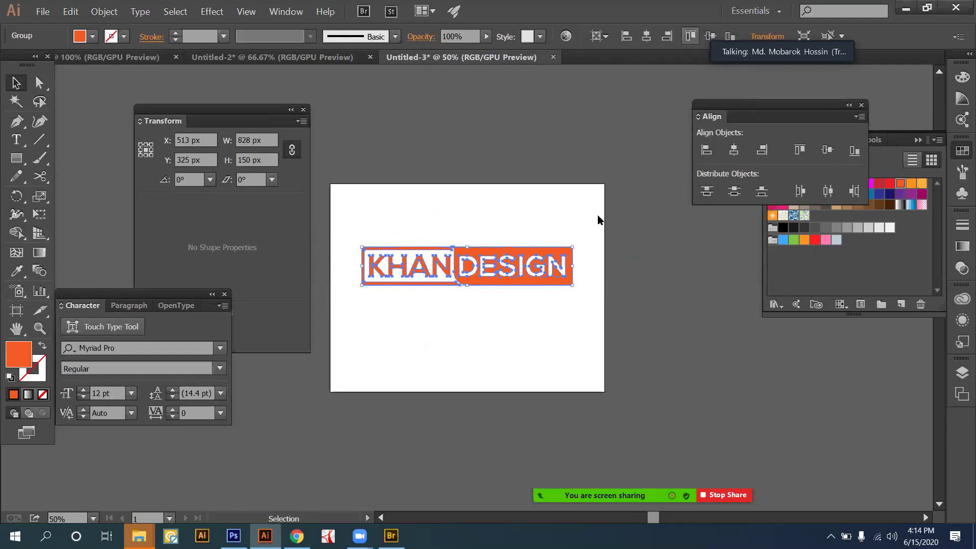
pyautogui.click(661, 290)
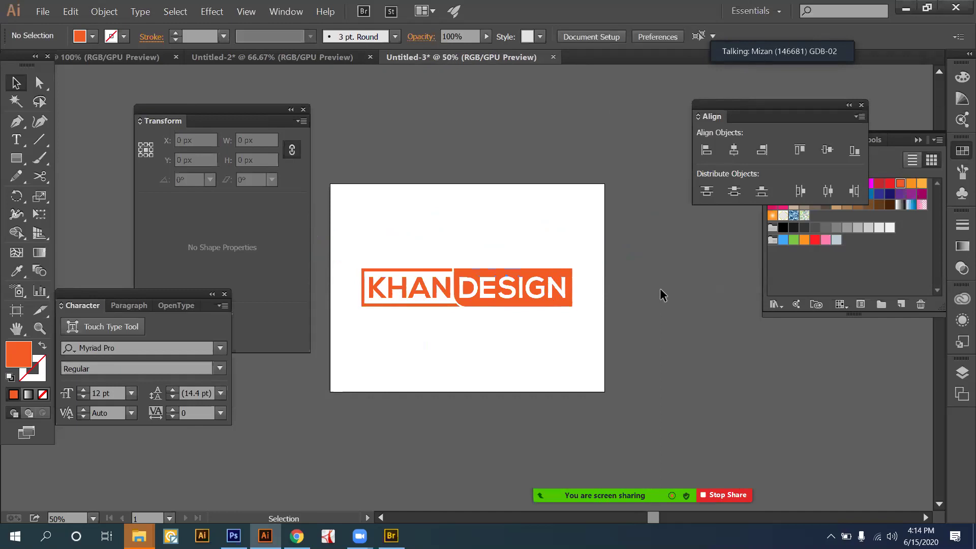
pyautogui.scroll(3, 662, 294)
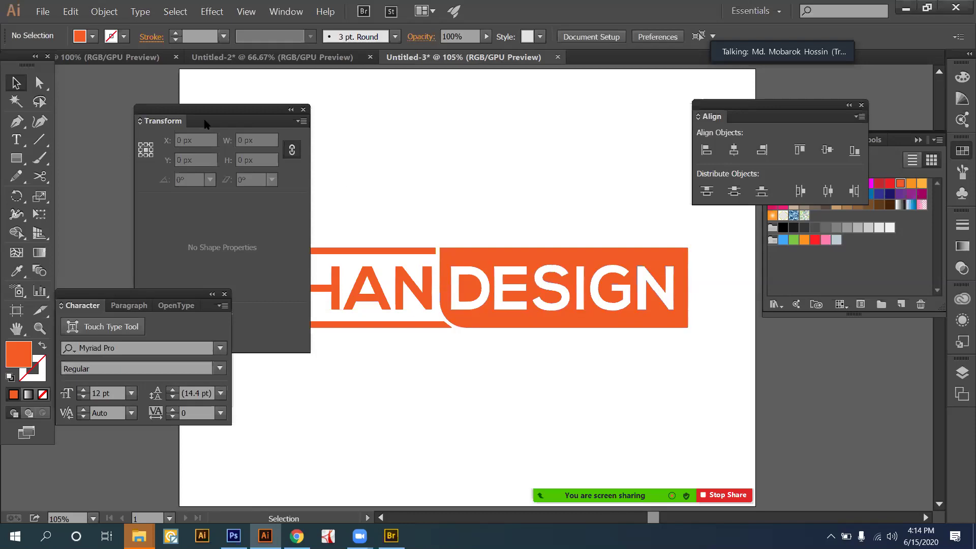
pyautogui.click(325, 275)
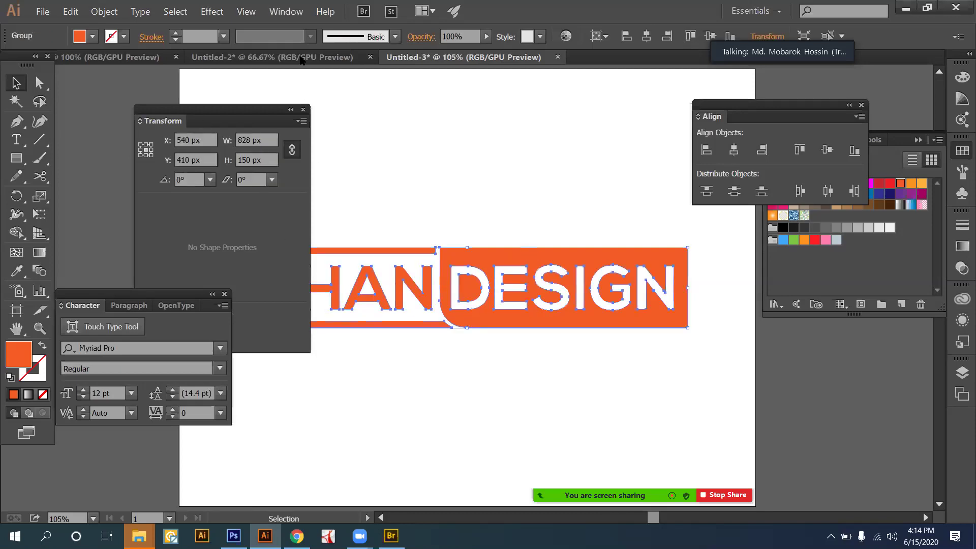
# In Untitled-2, delete the logo and move the UpSol Limited text onto the artboard at about X 480 px, Y 303 px.
pyautogui.click(264, 58)
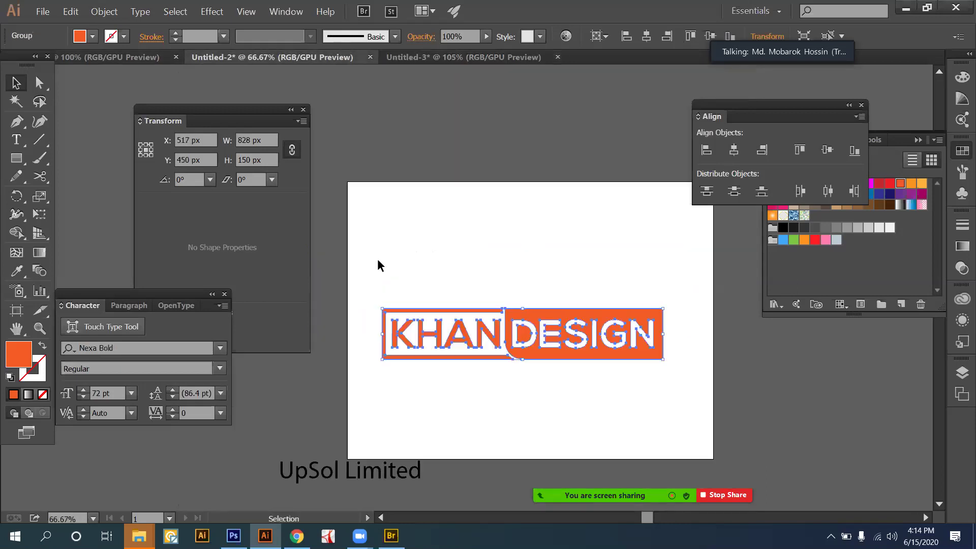
pyautogui.moveTo(375, 265); pyautogui.dragTo(688, 418)
pyautogui.press('Delete')
pyautogui.moveTo(376, 470); pyautogui.dragTo(506, 302)
pyautogui.click(472, 331)
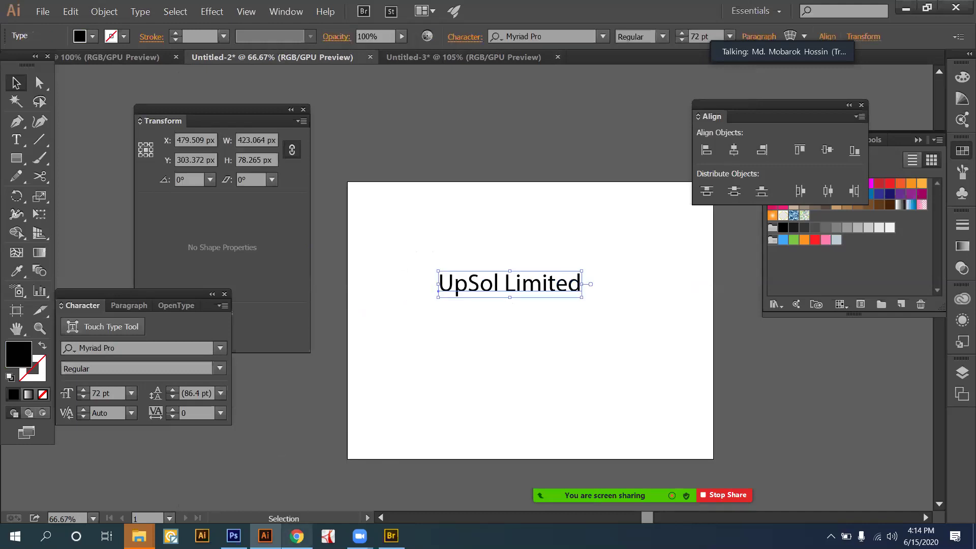
# Switch to Chrome and close the logo item pages from A Letter Star Logo back through Crow Logo.
pyautogui.hotkey('alt', 'Tab')
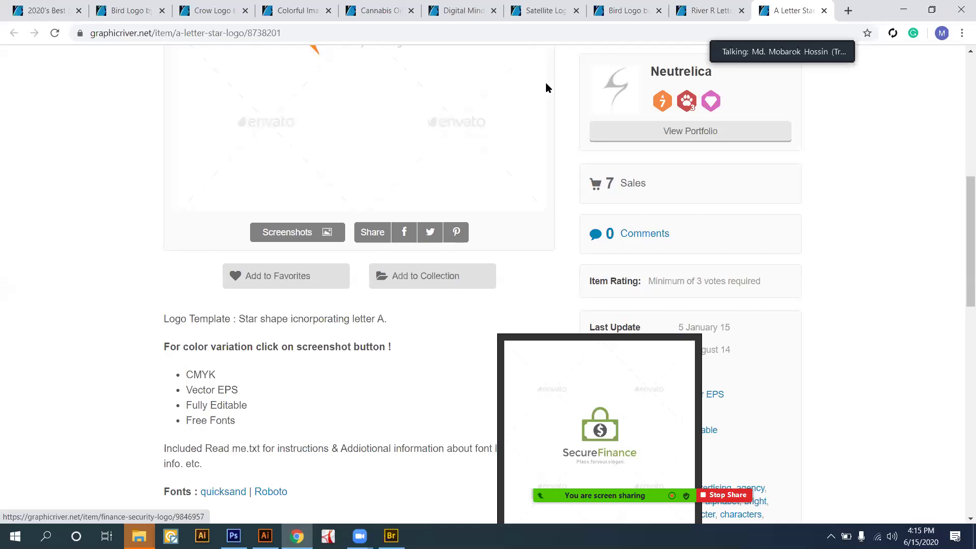
pyautogui.scroll(10, 353, 290)
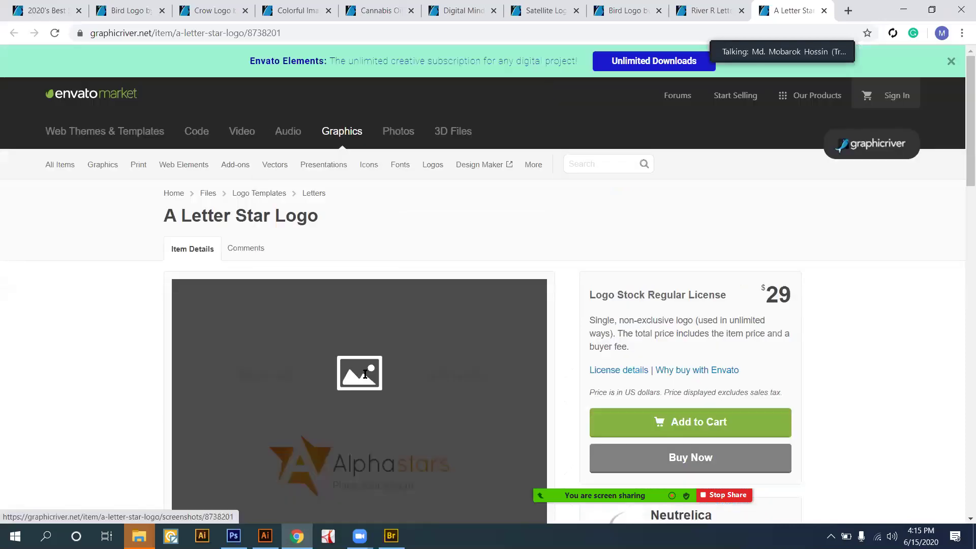
pyautogui.click(823, 11)
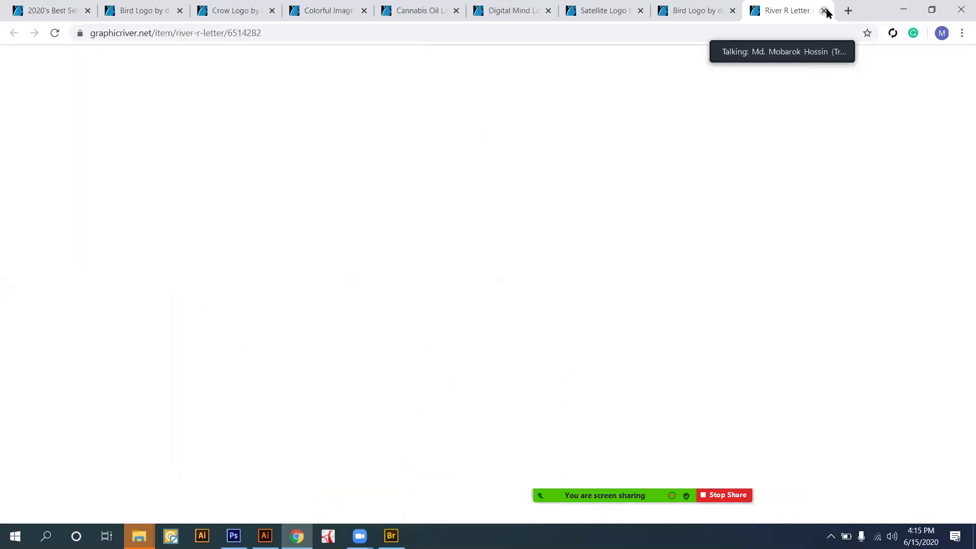
pyautogui.click(732, 10)
pyautogui.click(733, 11)
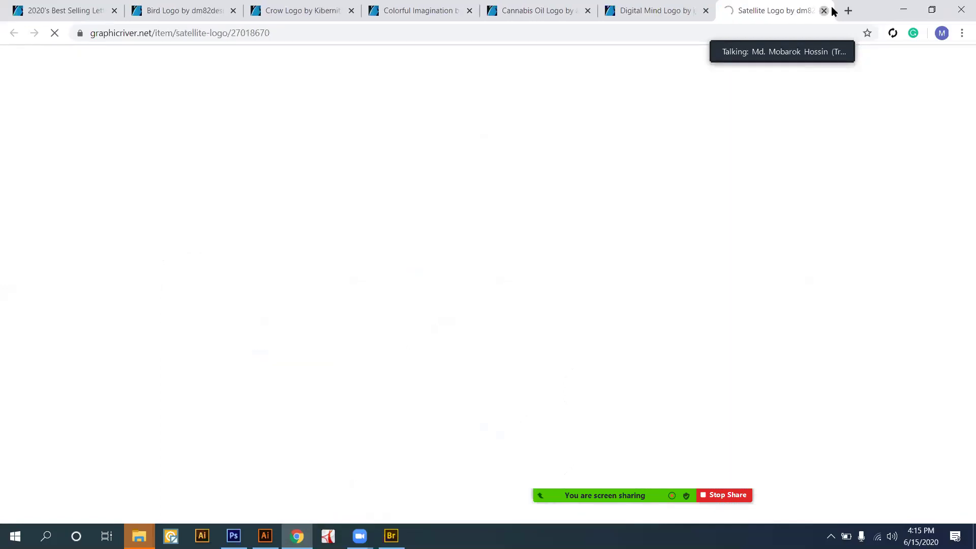
pyautogui.click(823, 11)
pyautogui.hotkey('ctrl', 'w')
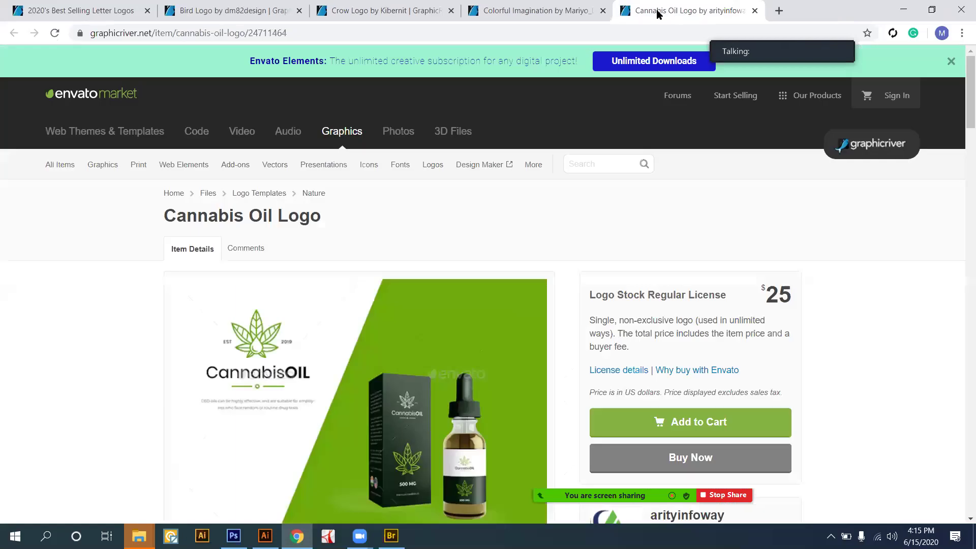
pyautogui.click(755, 11)
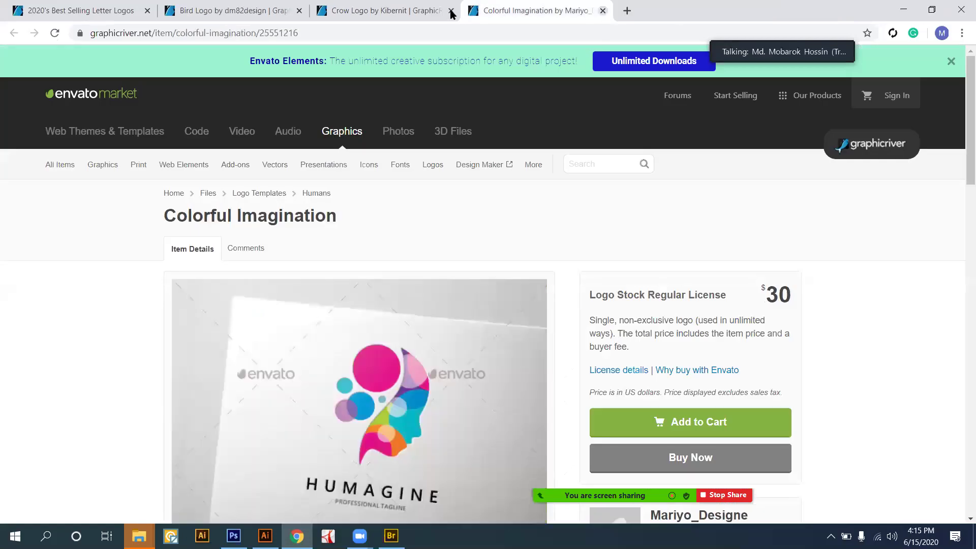
pyautogui.hotkey('ctrl', 'w')
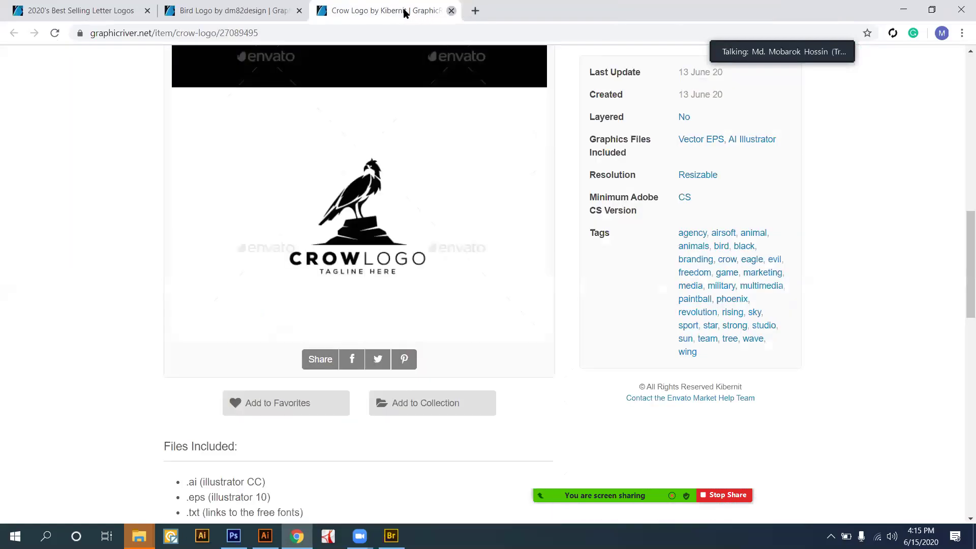
pyautogui.hotkey('ctrl', 'w')
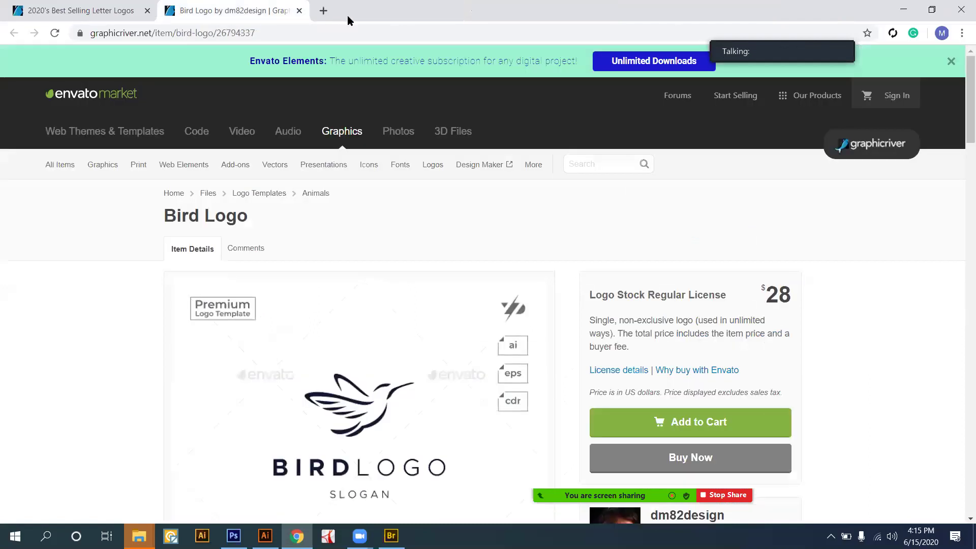
# Open the Freelancer dashboard in a new browser tab and look through its recent projects and news feed.
pyautogui.hotkey('ctrl', 't')
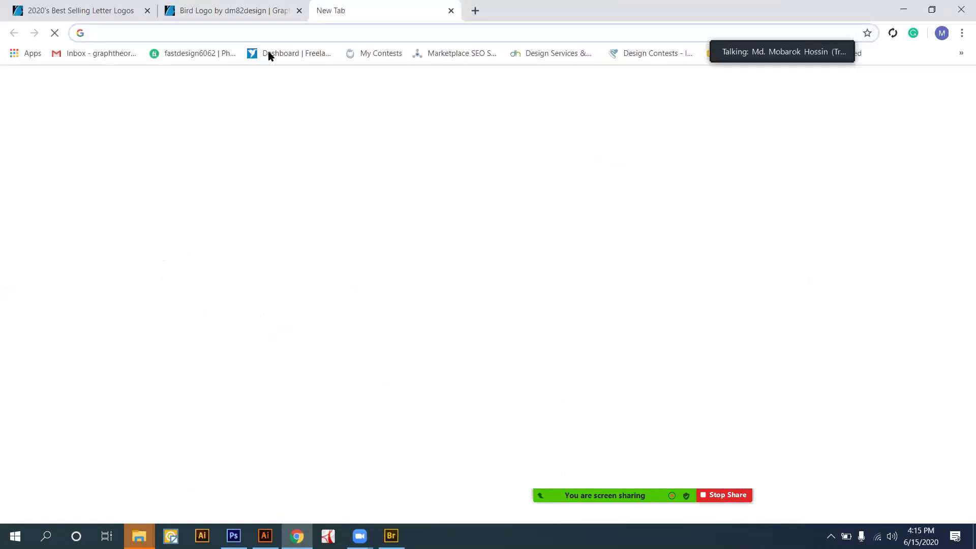
pyautogui.click(270, 56)
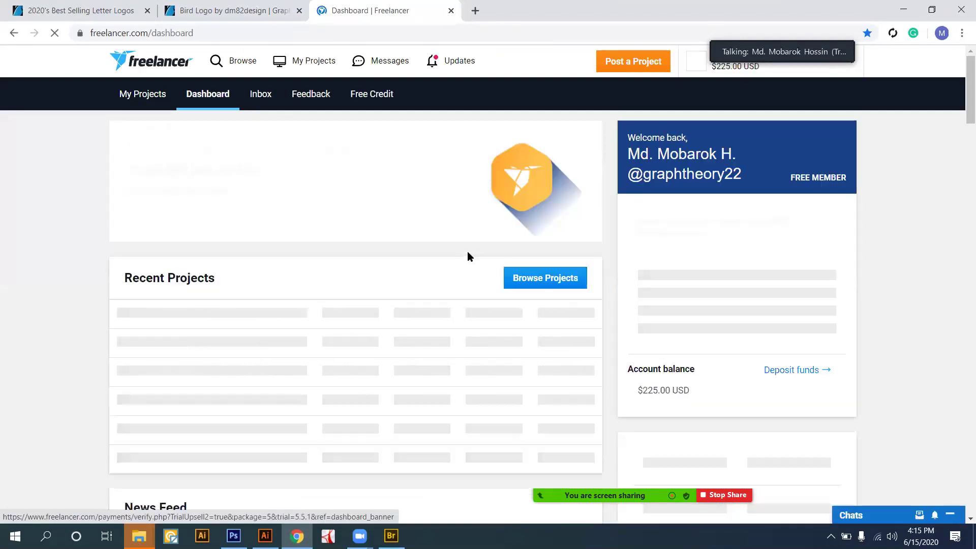
pyautogui.scroll(-3, 467, 253)
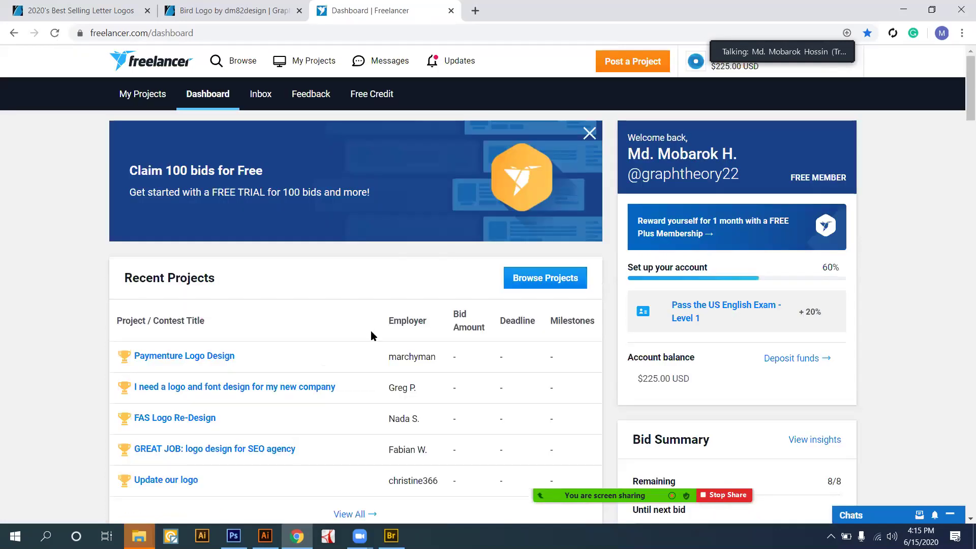
pyautogui.scroll(-5, 371, 332)
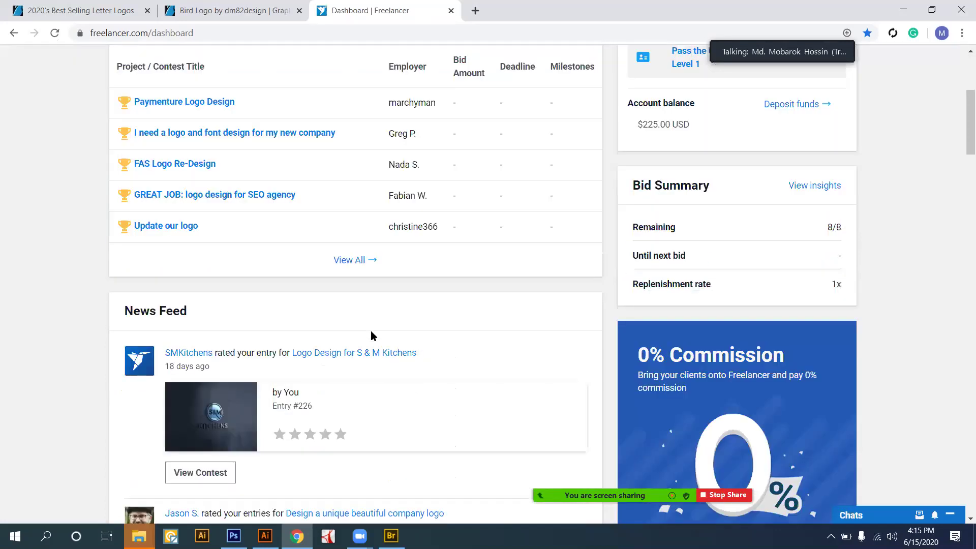
# From Freelancer's logo design contest list, open the Create a Logo and New Logo for medical centre contests in new browser tabs.
pyautogui.scroll(5, 283, 211)
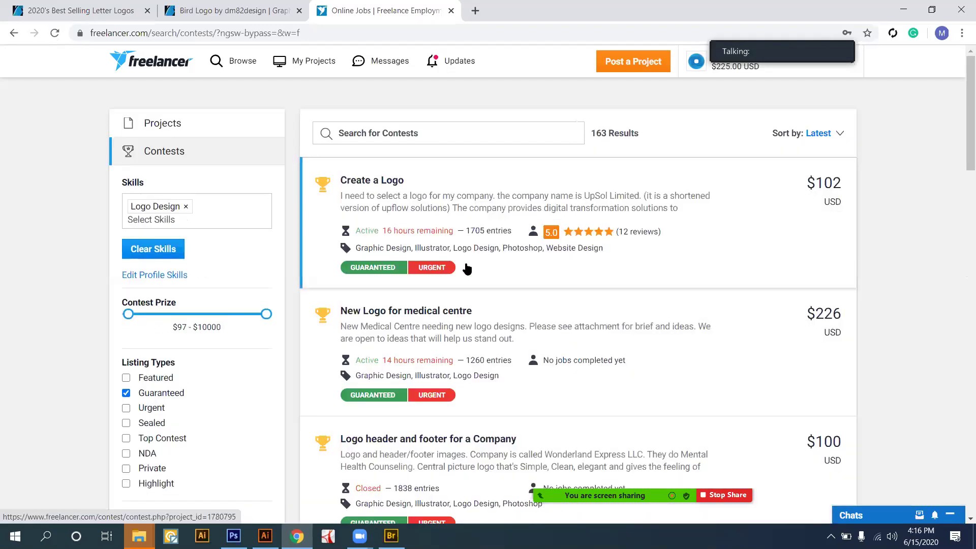
pyautogui.rightClick(363, 181)
pyautogui.click(413, 187)
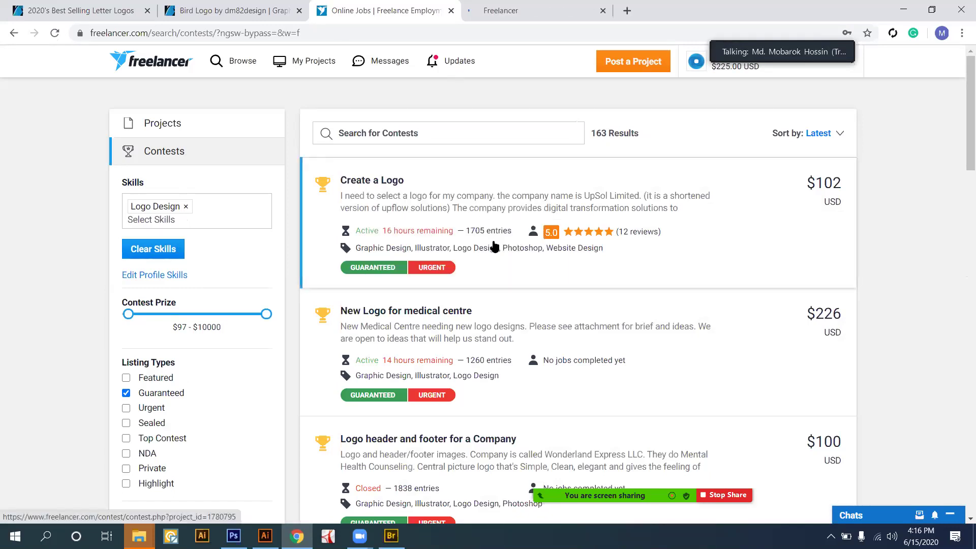
pyautogui.scroll(-1, 494, 247)
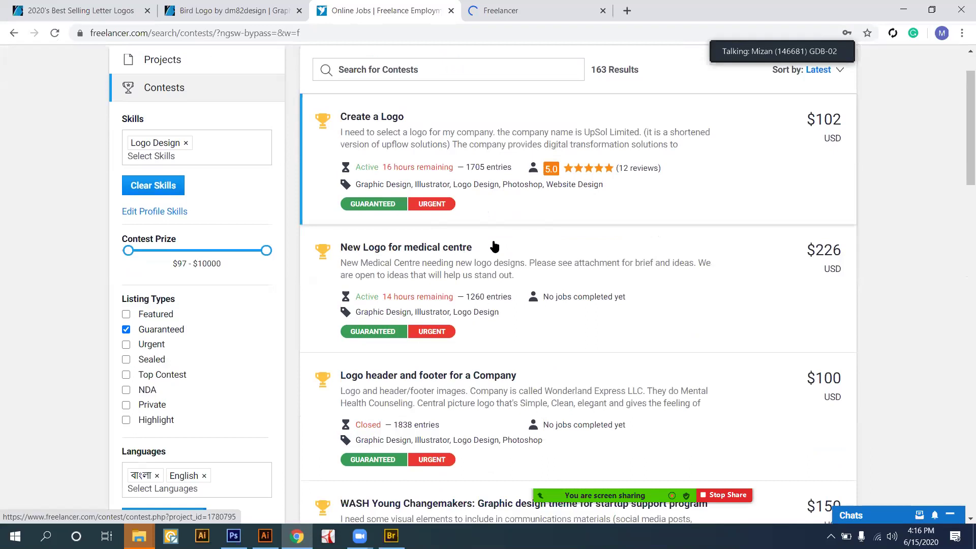
pyautogui.rightClick(426, 256)
pyautogui.click(437, 263)
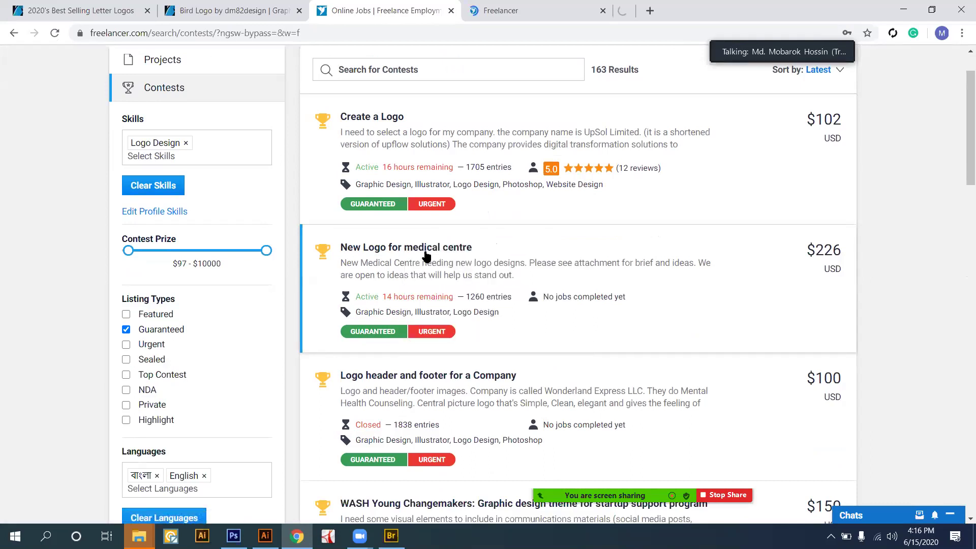
pyautogui.middleClick(426, 256)
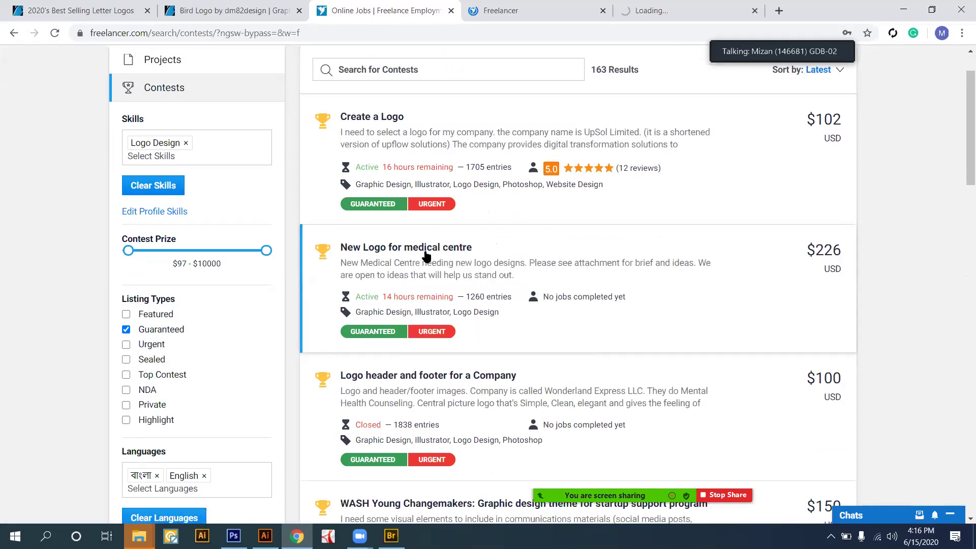
# Look over the further logo contests in the list and switch to the opened Create a Logo contest.
pyautogui.scroll(-1, 428, 254)
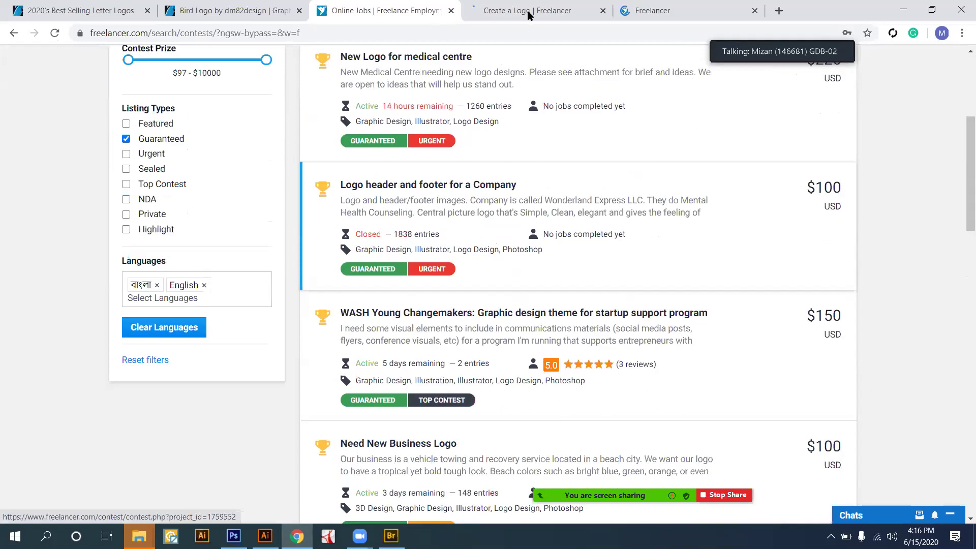
pyautogui.scroll(-1, 525, 50)
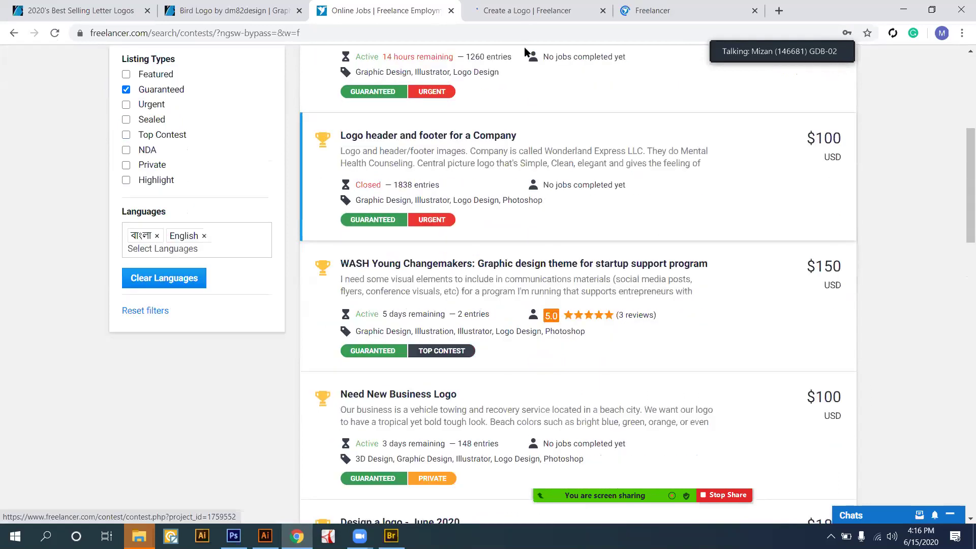
pyautogui.scroll(-1, 525, 51)
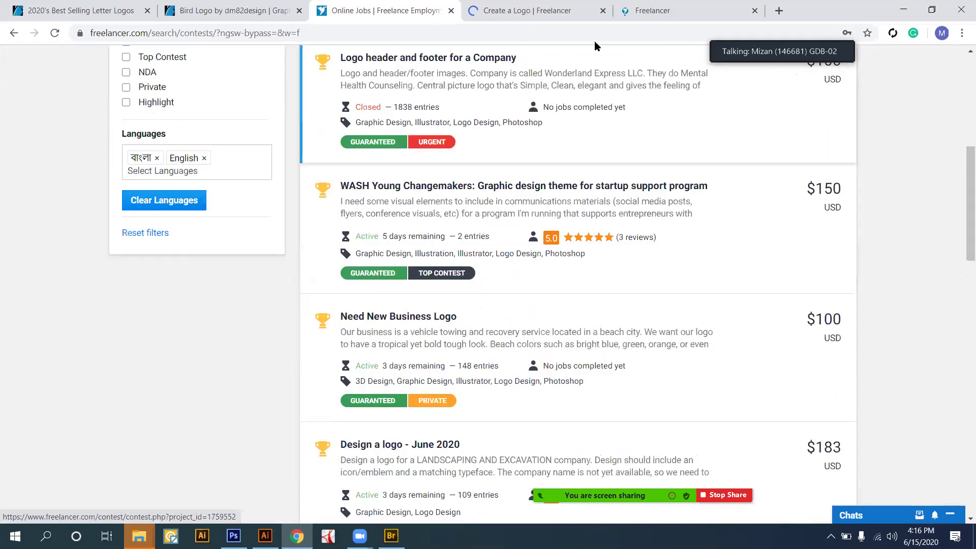
pyautogui.hotkey('ctrl', 'Tab')
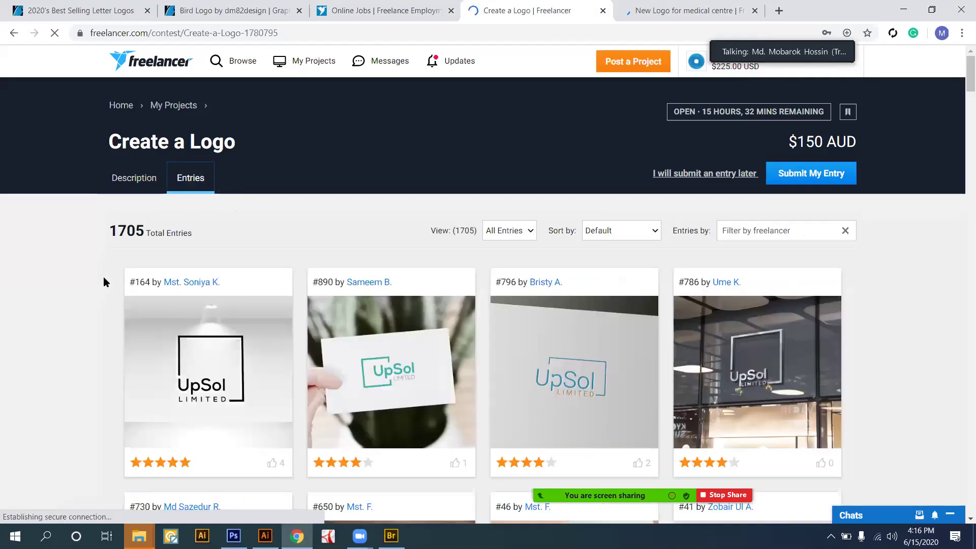
# Examine the star-rated UpSol logo entries and their mockups on the first page of the Create a Logo contest.
pyautogui.scroll(-2, 104, 282)
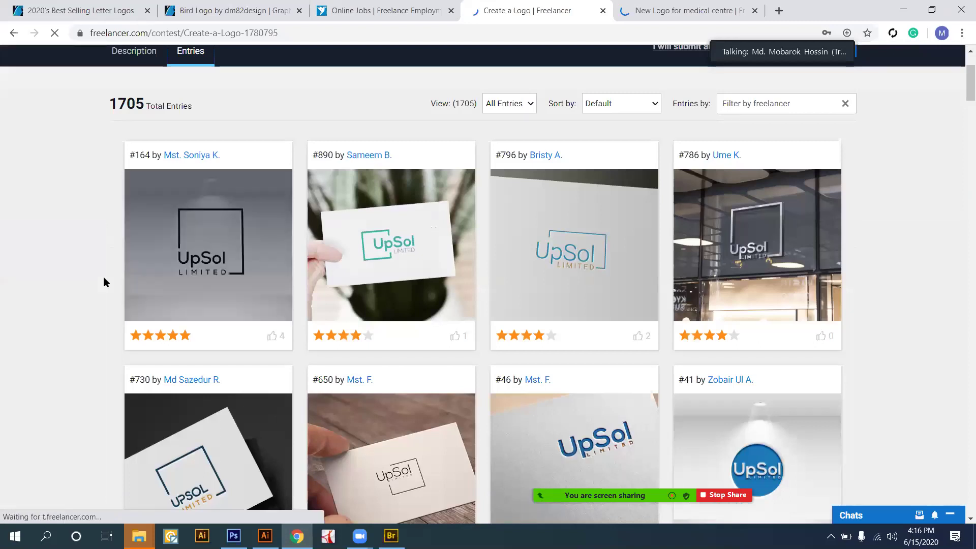
pyautogui.scroll(-2, 104, 282)
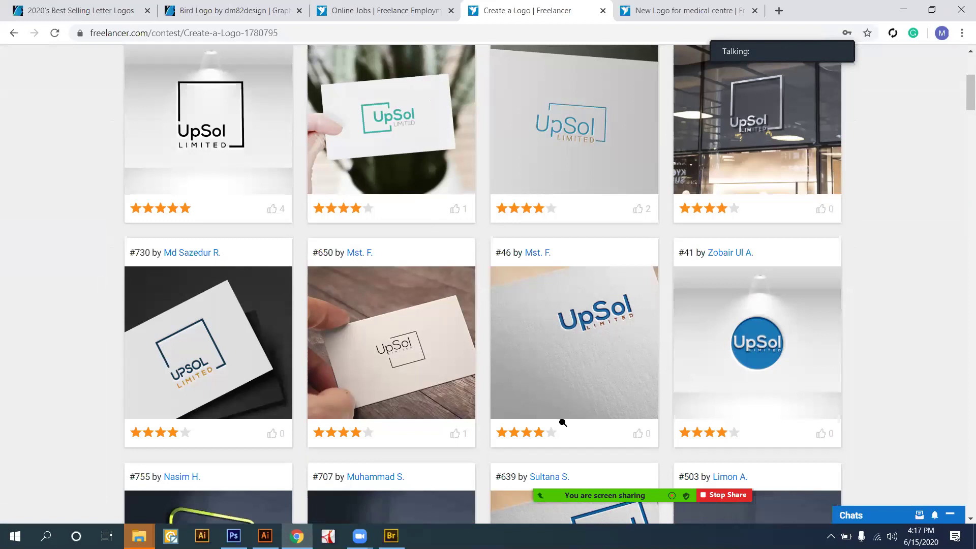
pyautogui.scroll(-5, 562, 422)
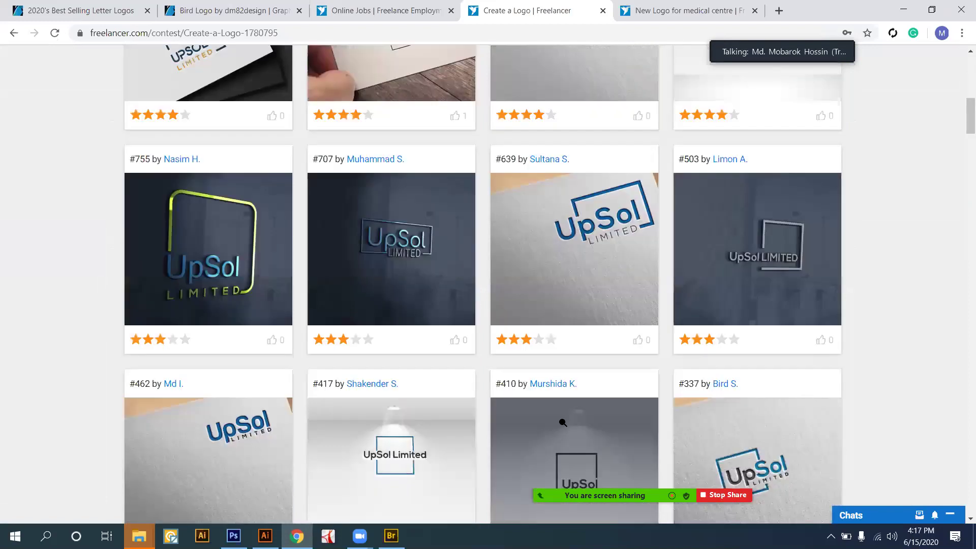
pyautogui.scroll(-4, 562, 422)
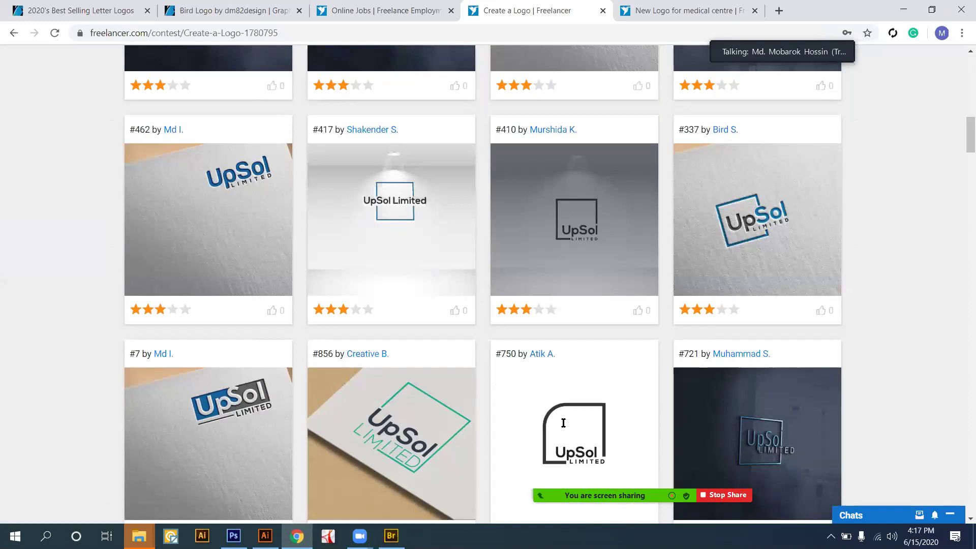
pyautogui.scroll(-4, 564, 422)
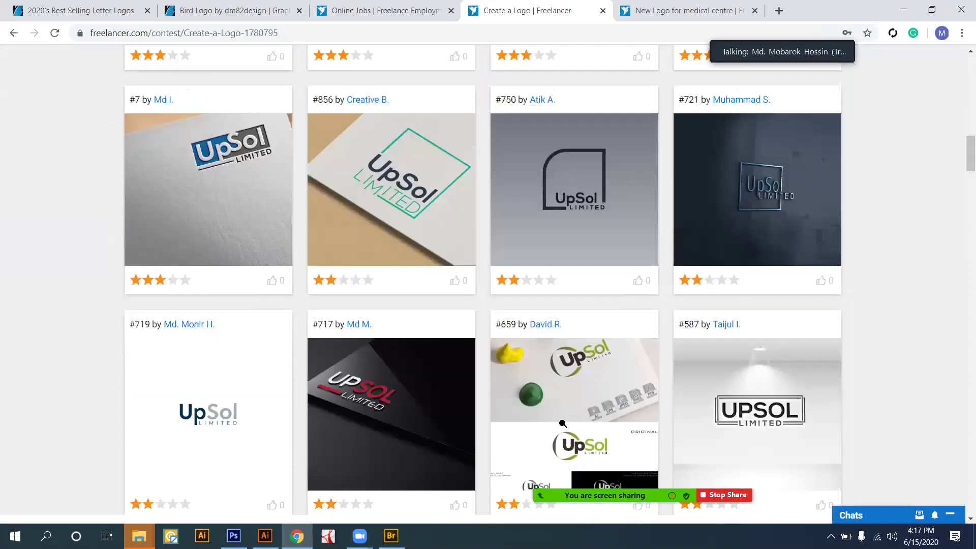
pyautogui.press('Home')
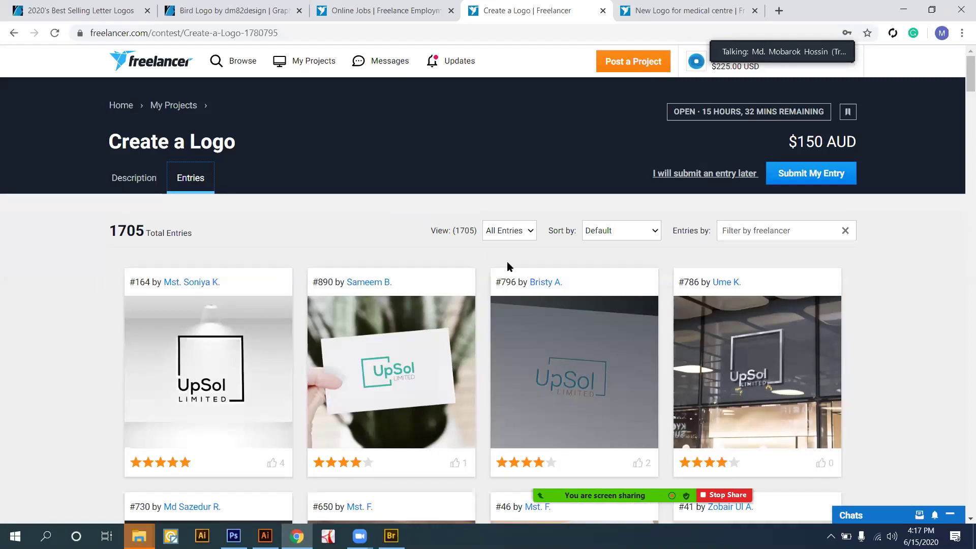
pyautogui.scroll(-4, 682, 220)
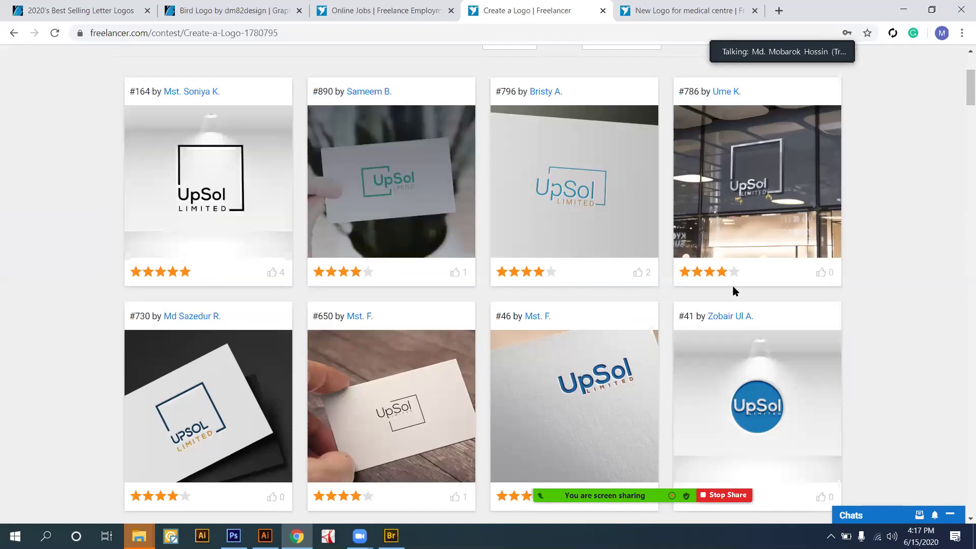
pyautogui.scroll(-6, 733, 286)
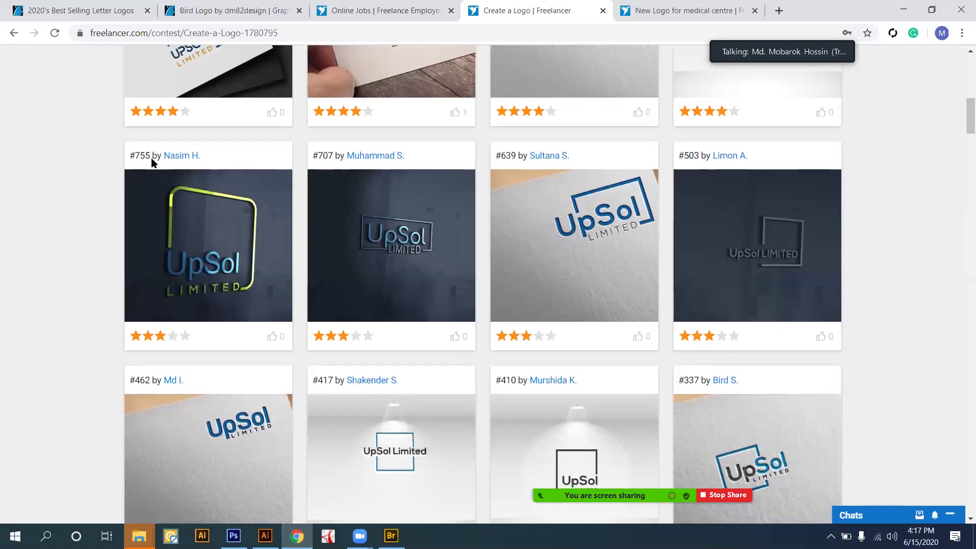
pyautogui.scroll(6, 151, 172)
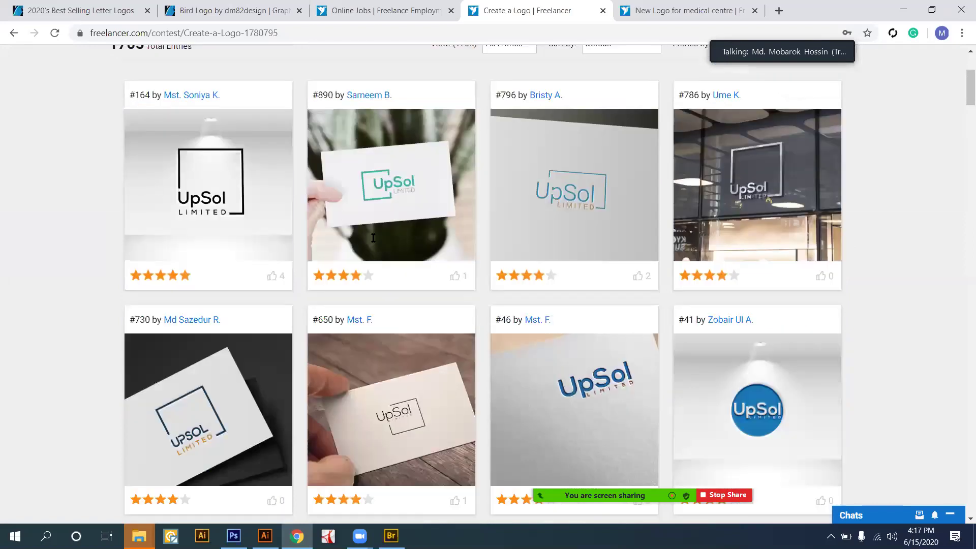
pyautogui.scroll(3, 186, 255)
# Read the Create a Logo contest's description and check its requirements against the submitted entries.
pyautogui.click(137, 177)
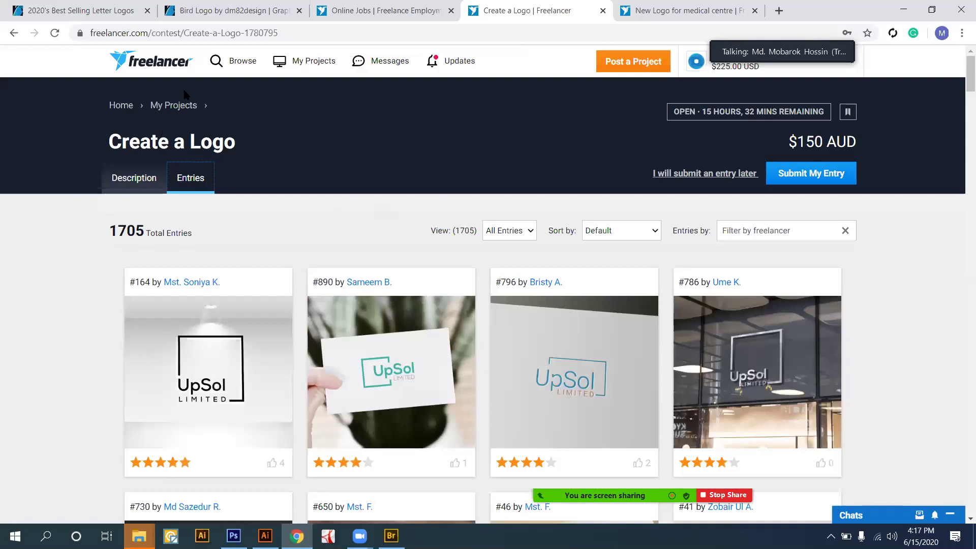
pyautogui.scroll(-1, 239, 217)
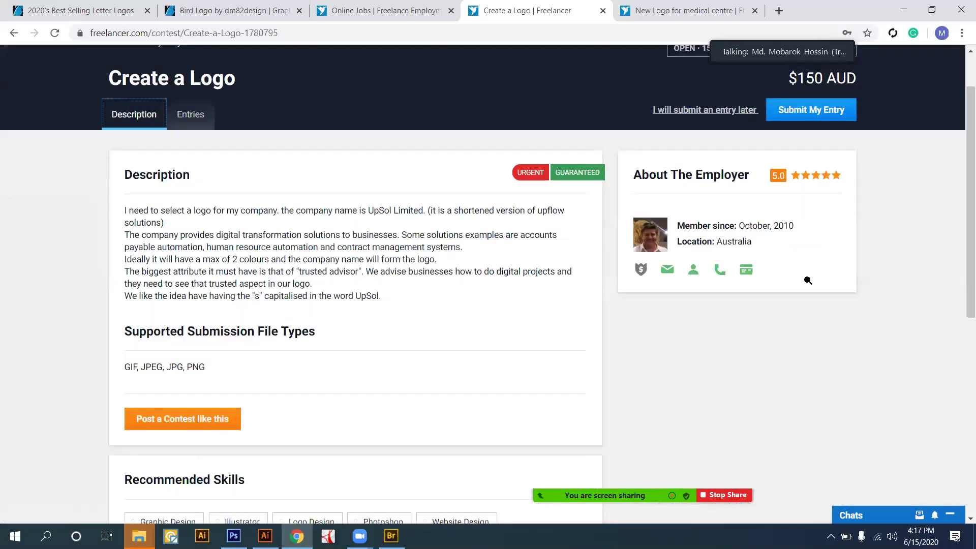
pyautogui.click(190, 113)
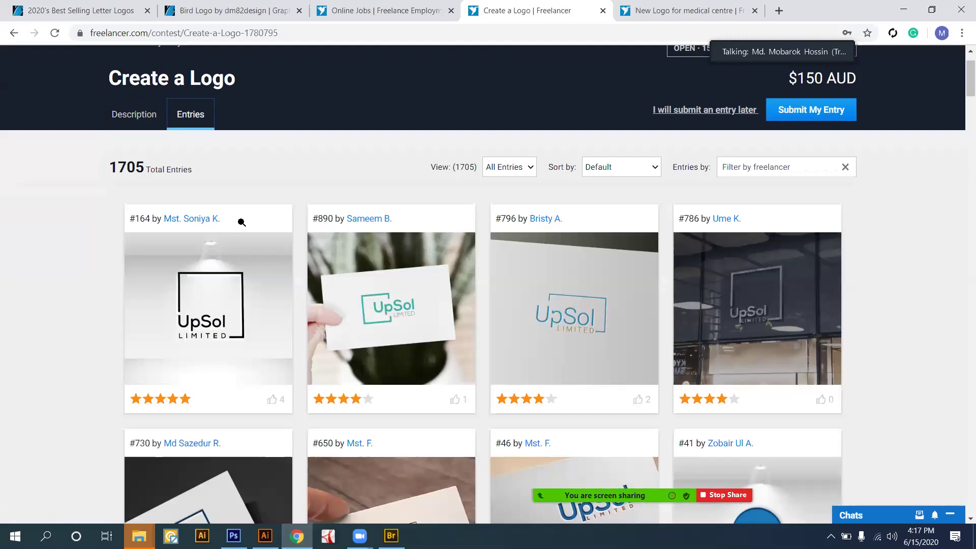
pyautogui.scroll(-4, 389, 235)
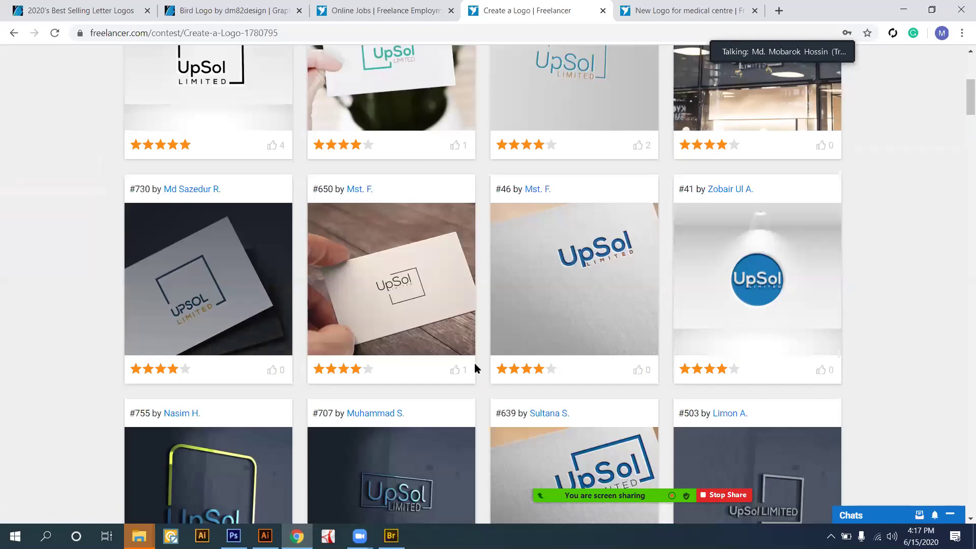
pyautogui.scroll(4, 476, 368)
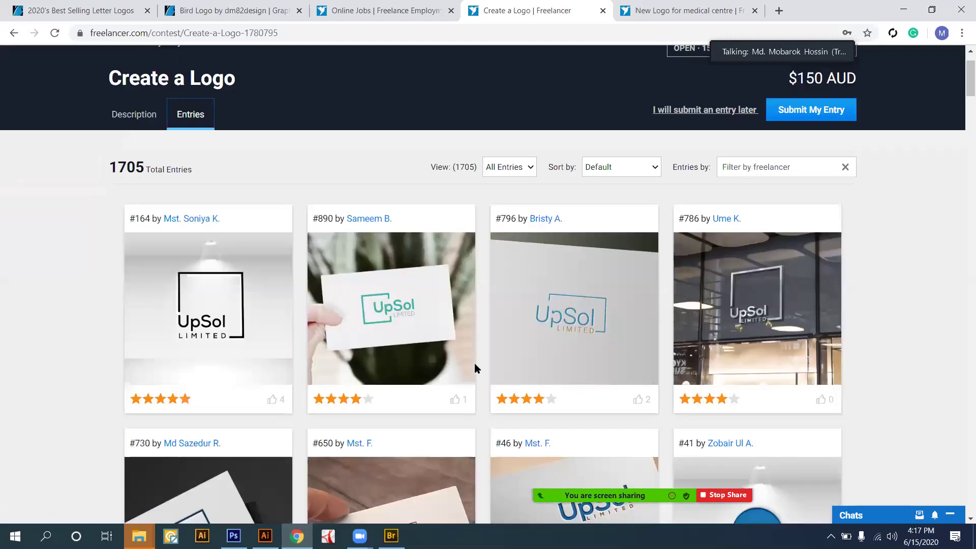
pyautogui.press('Left')
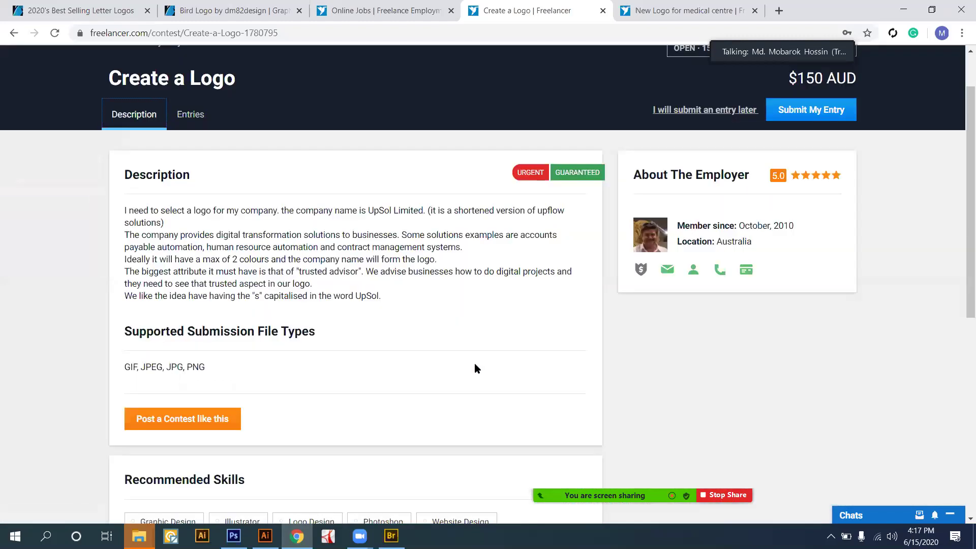
pyautogui.scroll(1, 476, 368)
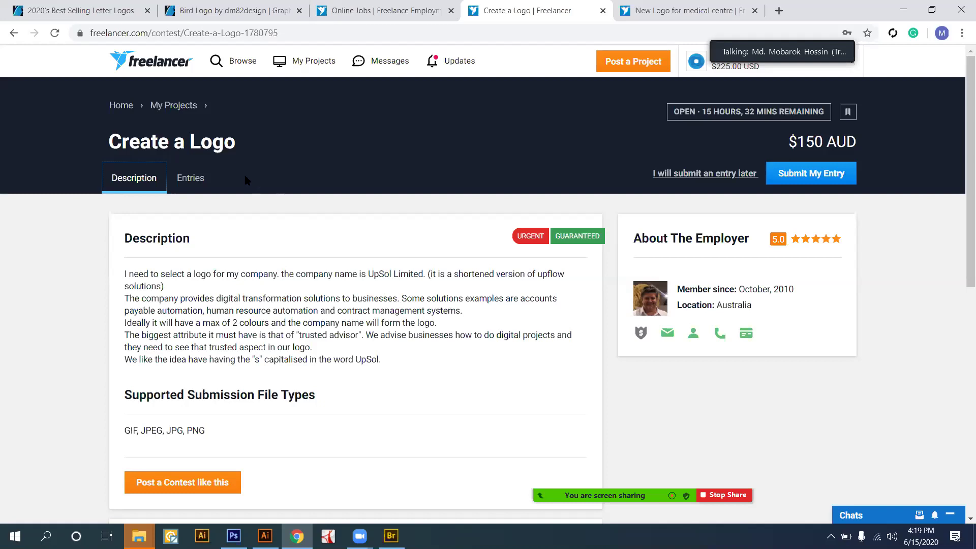
# Return to the contest's entries, look through the first page of UpSol logos and open page 2.
pyautogui.click(201, 182)
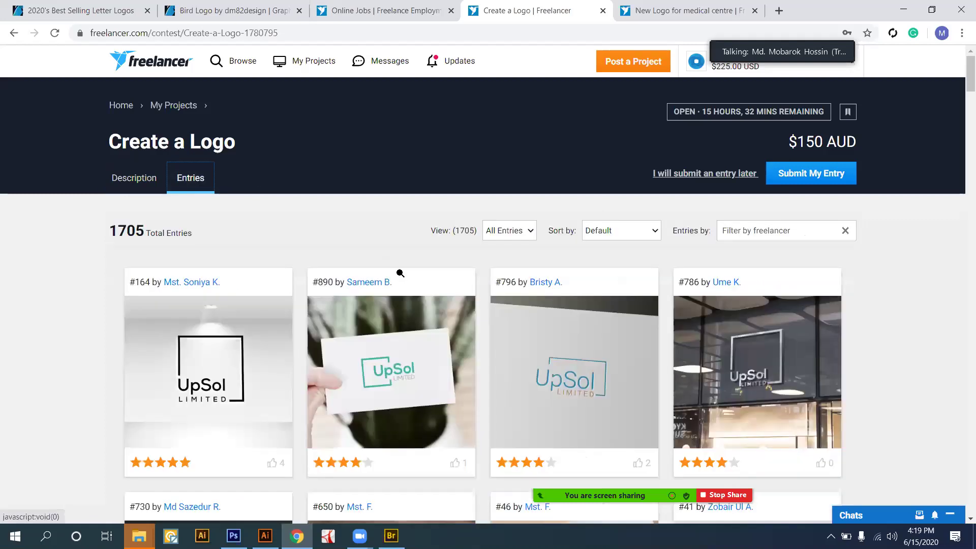
pyautogui.scroll(-4, 400, 273)
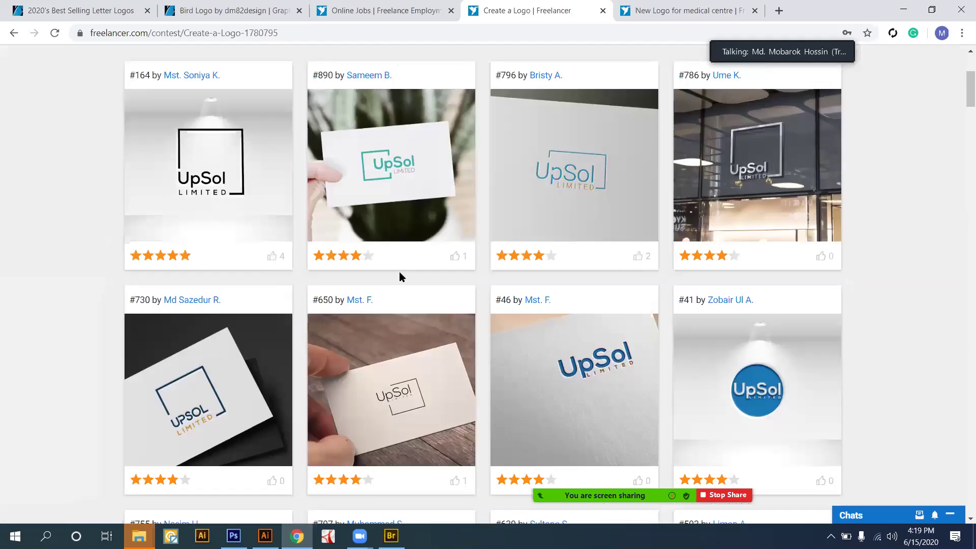
pyautogui.scroll(-8, 400, 277)
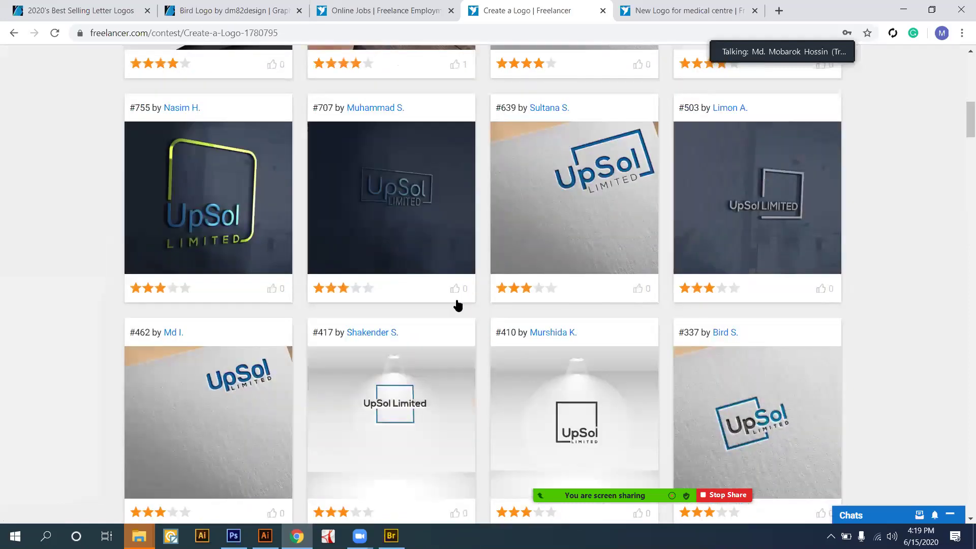
pyautogui.scroll(-6, 456, 301)
pyautogui.scroll(-4, 456, 299)
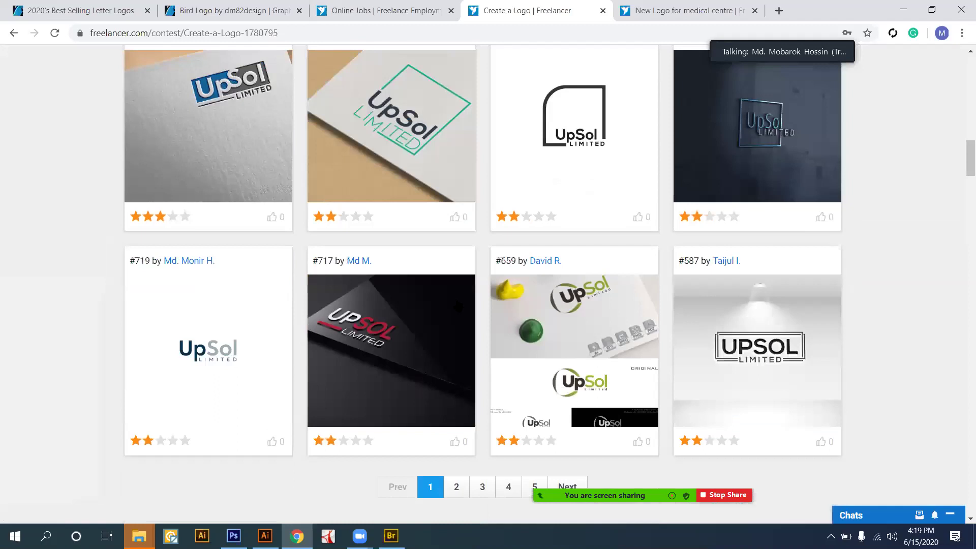
pyautogui.scroll(-4, 457, 304)
pyautogui.click(456, 299)
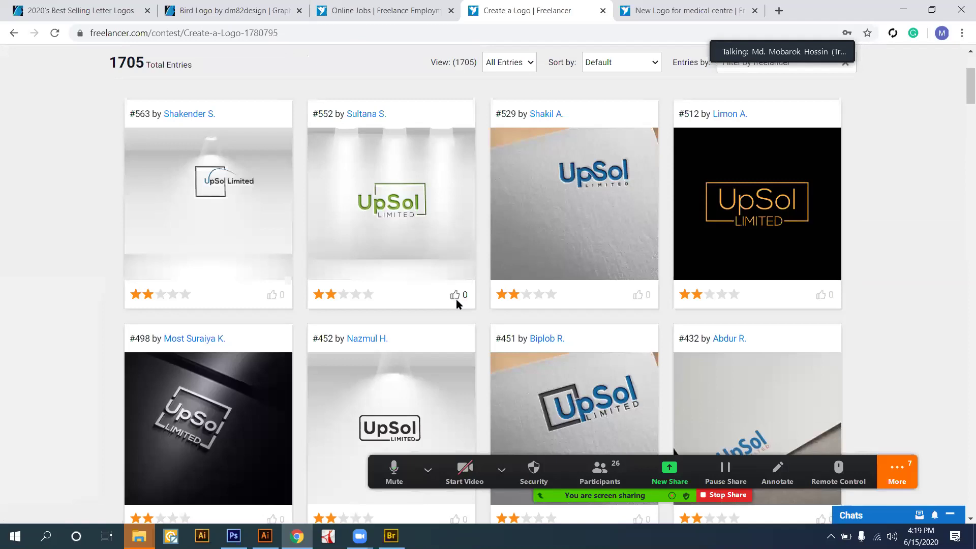
# Look through the UpSol logos on page 2 of the entries and open page 3.
pyautogui.scroll(-2, 456, 303)
pyautogui.scroll(-6, 457, 304)
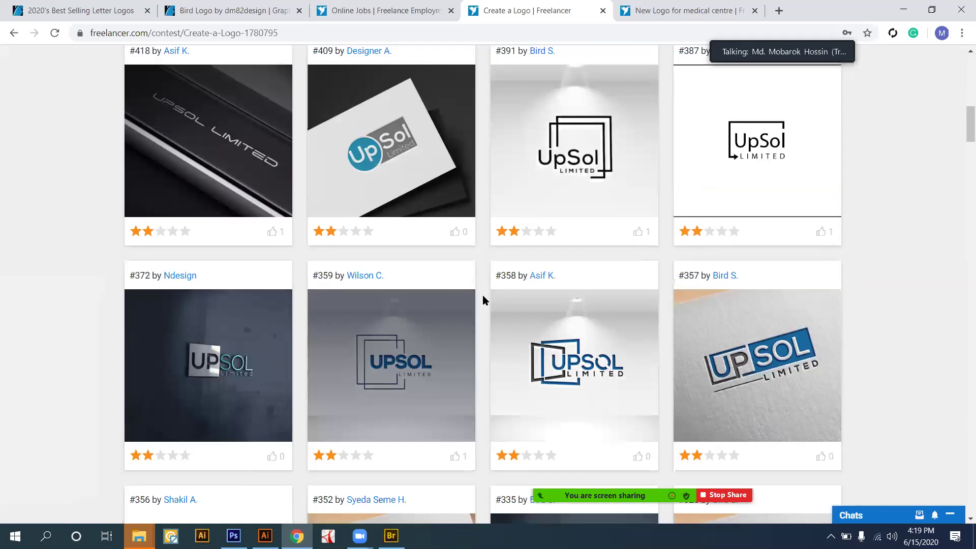
pyautogui.scroll(-3, 483, 297)
pyautogui.scroll(-3, 615, 294)
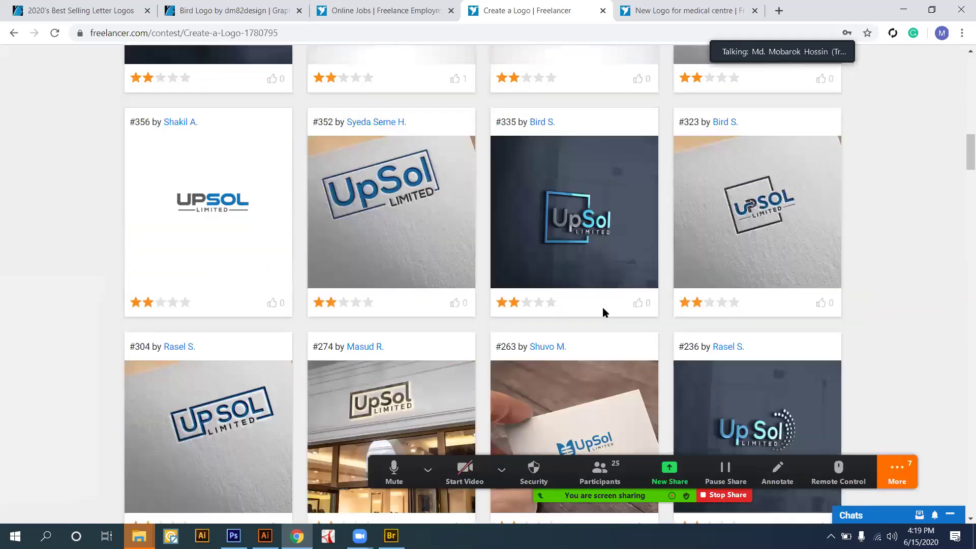
pyautogui.scroll(-3, 554, 289)
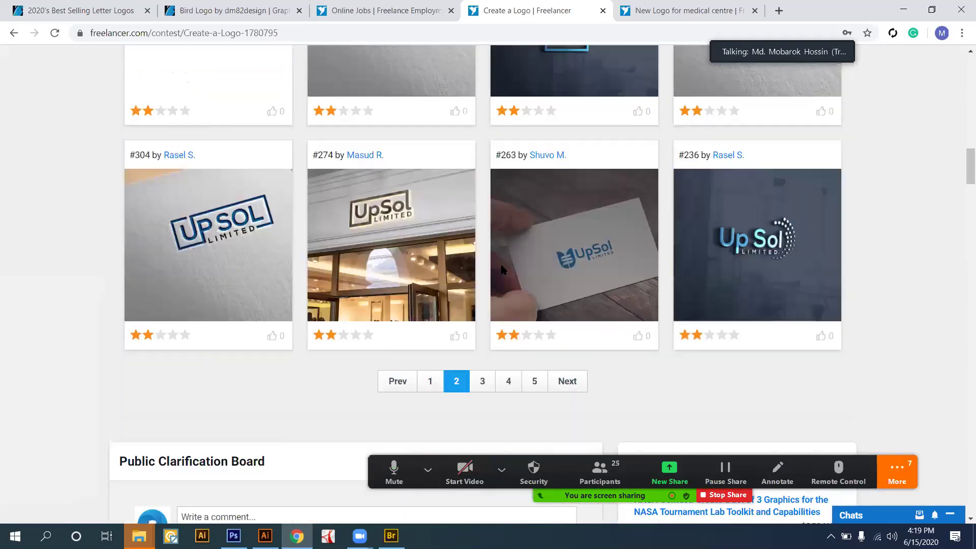
pyautogui.scroll(-4, 491, 254)
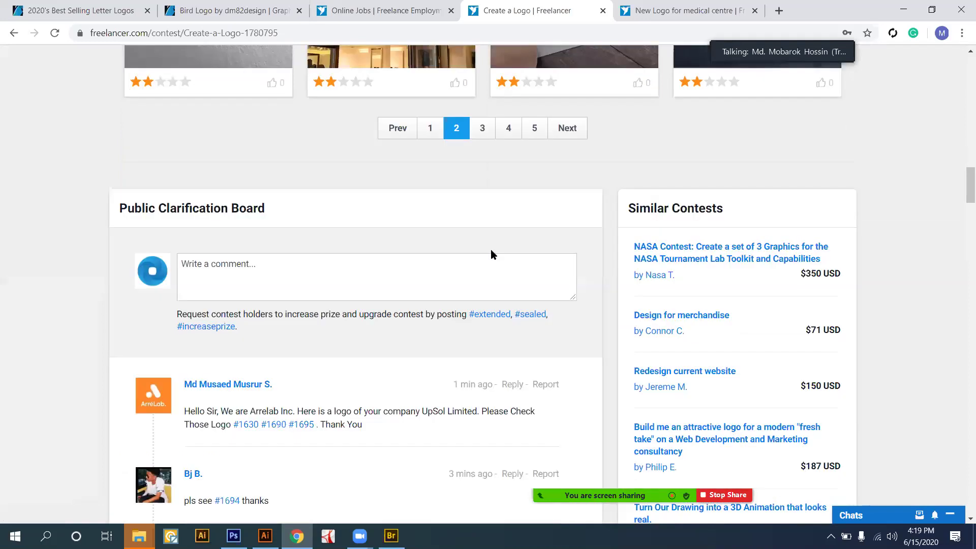
pyautogui.scroll(3, 491, 250)
pyautogui.click(491, 251)
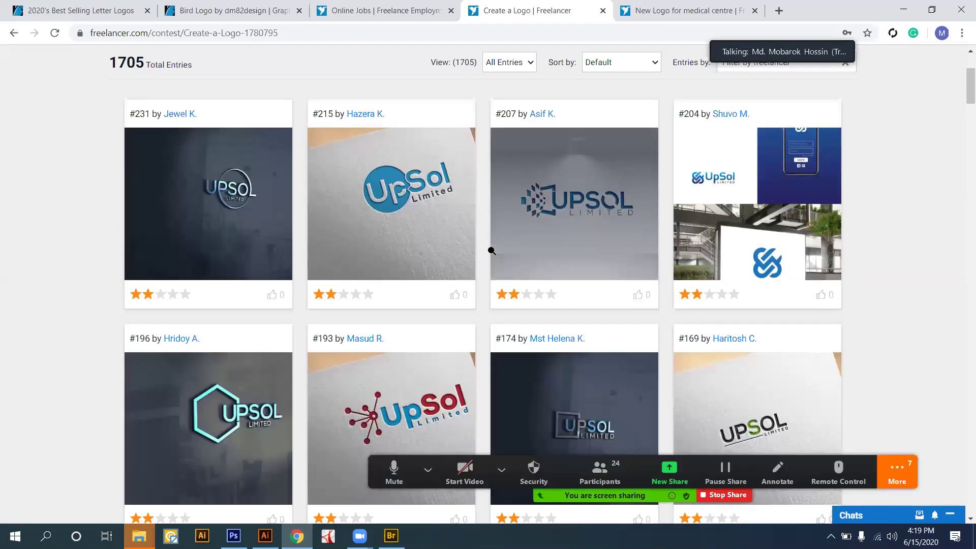
# Look through the UpSol logos on page 3 of the contest entries.
pyautogui.scroll(-2, 491, 251)
pyautogui.scroll(-12, 492, 251)
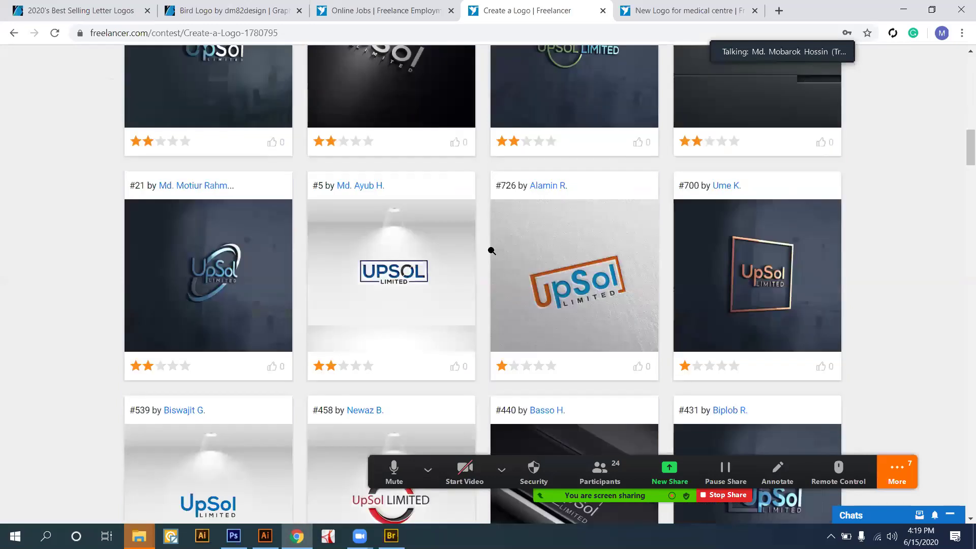
pyautogui.scroll(2, 492, 250)
pyautogui.scroll(-10, 492, 255)
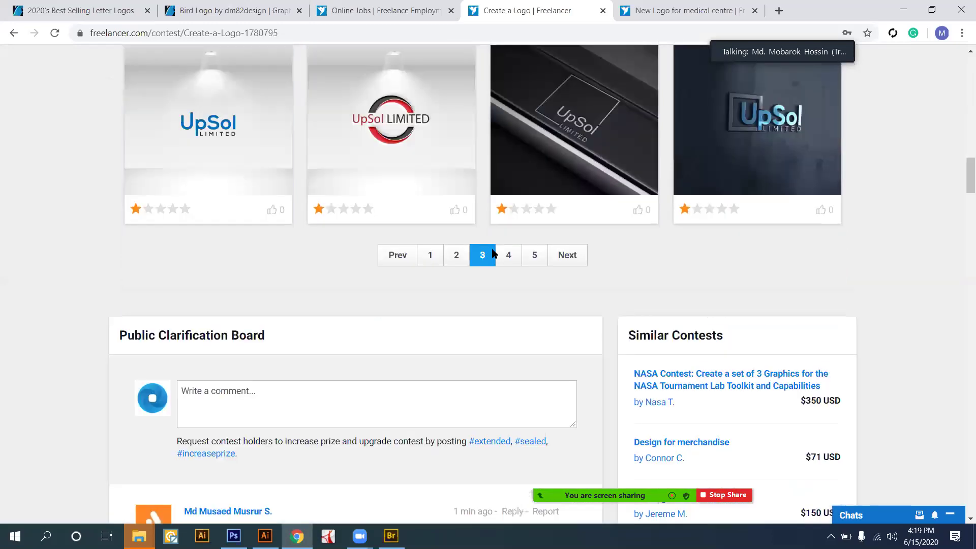
pyautogui.scroll(10, 493, 254)
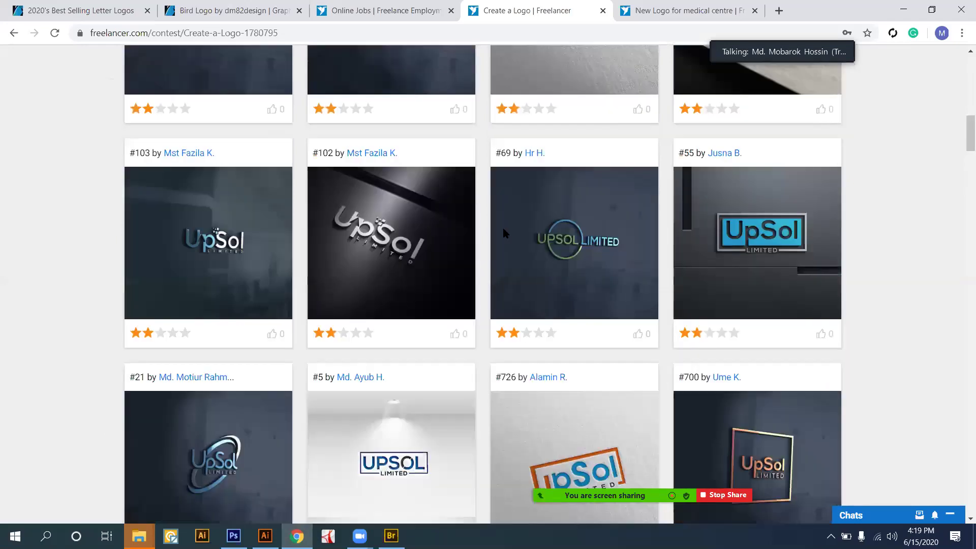
# Filter the contest entries by Active, switch the filter to Top and look through the top-rated logos.
pyautogui.scroll(10, 505, 244)
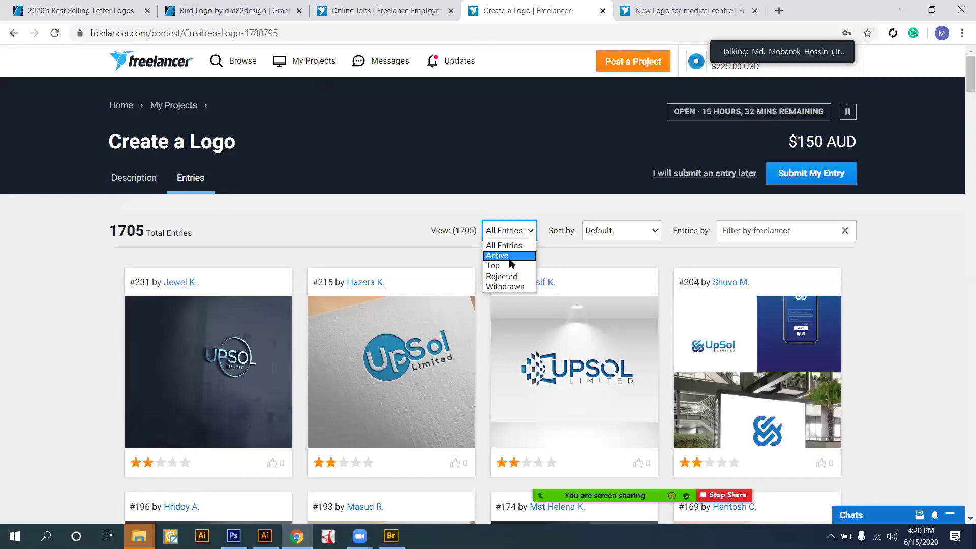
pyautogui.click(510, 259)
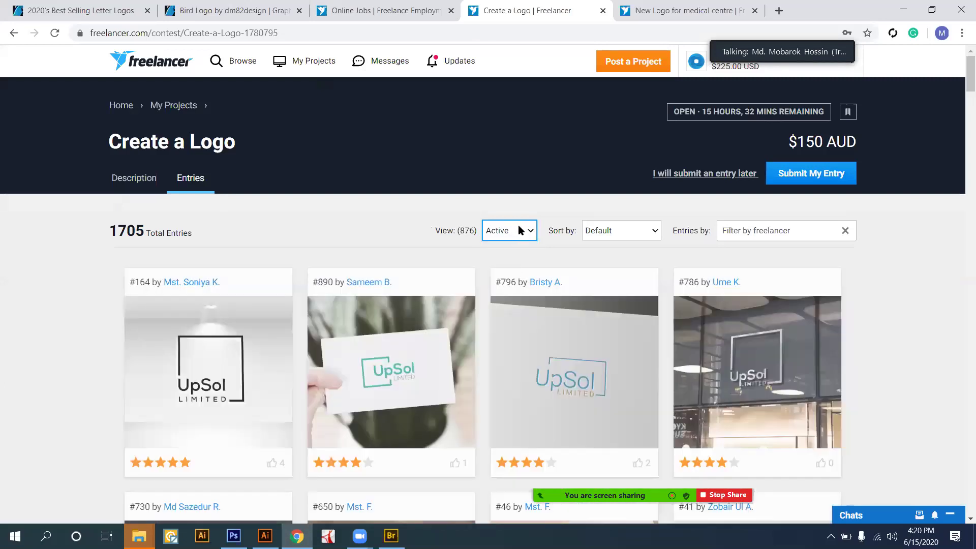
pyautogui.hotkey('alt', 'Down')
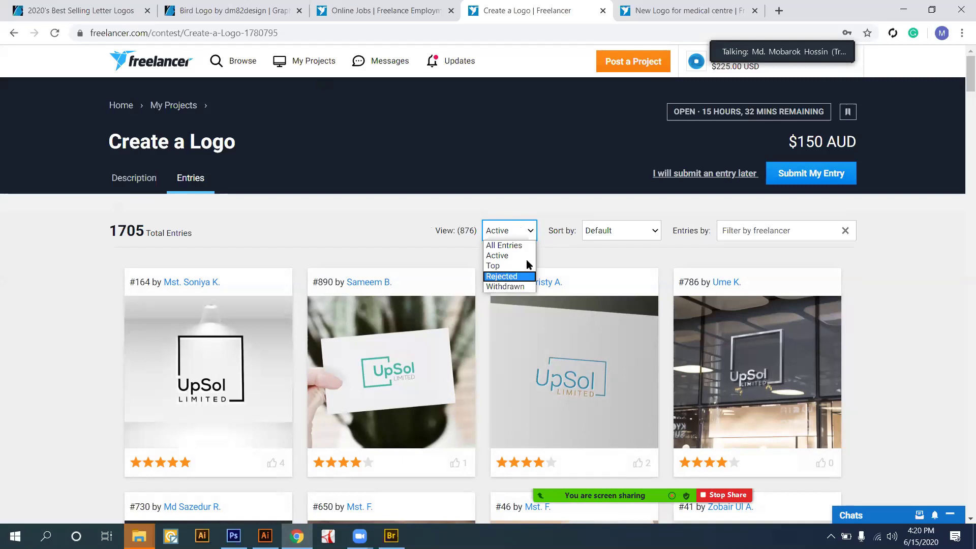
pyautogui.click(518, 266)
pyautogui.click(392, 216)
pyautogui.scroll(-3, 393, 216)
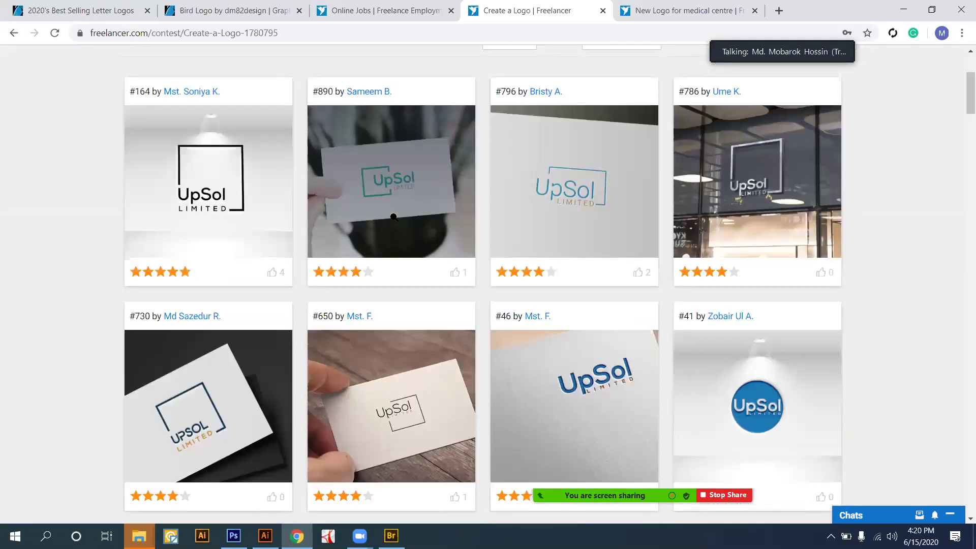
pyautogui.scroll(-2, 394, 217)
pyautogui.scroll(5, 511, 186)
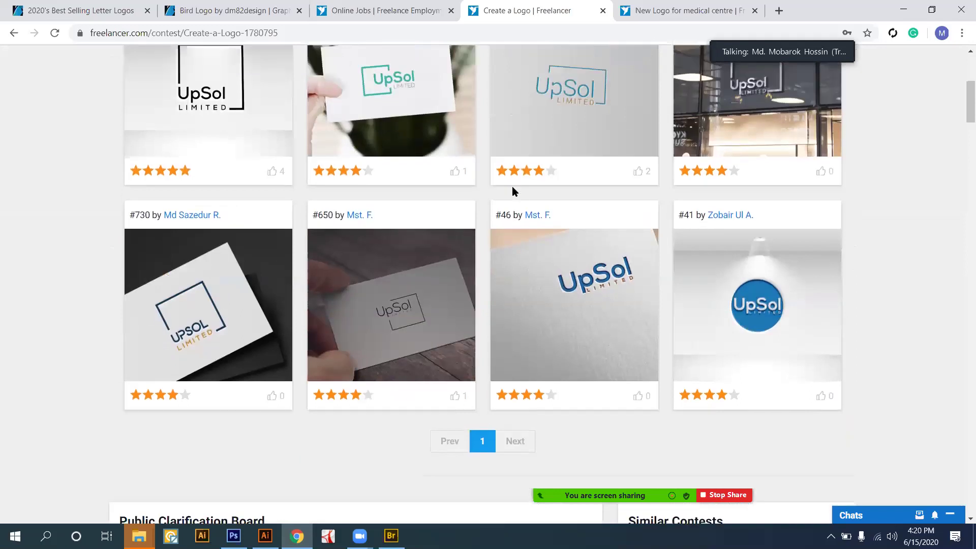
# Filter the contest entries by Rejected and look through the first page of rejected logos.
pyautogui.click(511, 169)
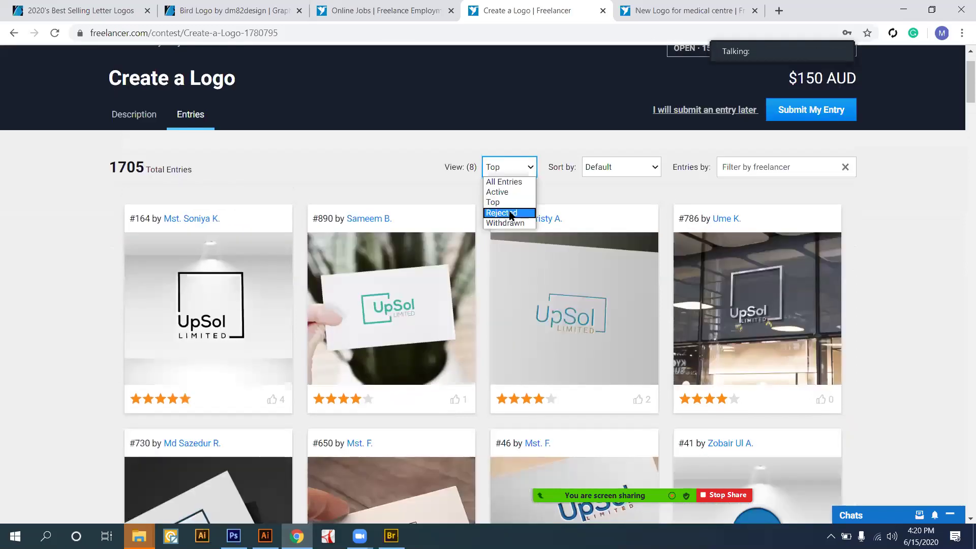
pyautogui.click(511, 214)
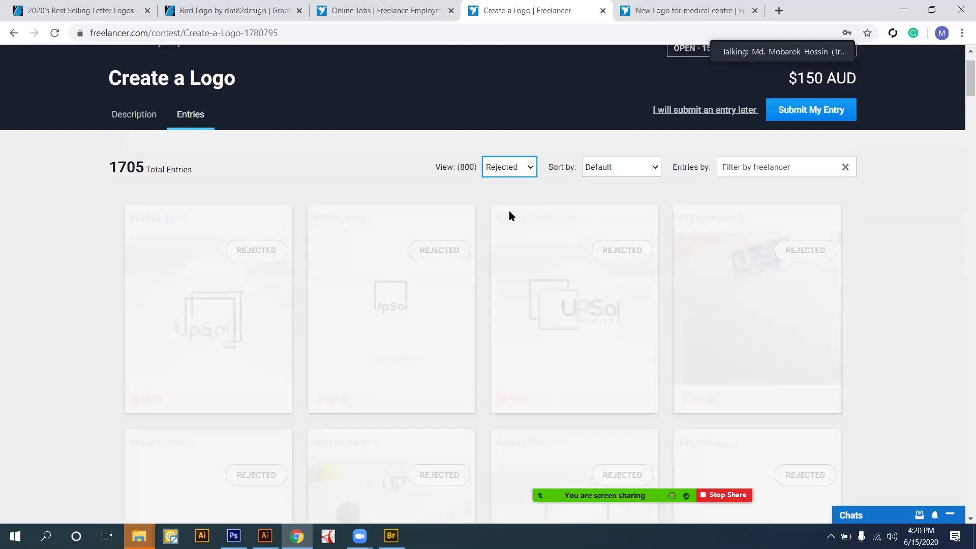
pyautogui.scroll(-3, 510, 216)
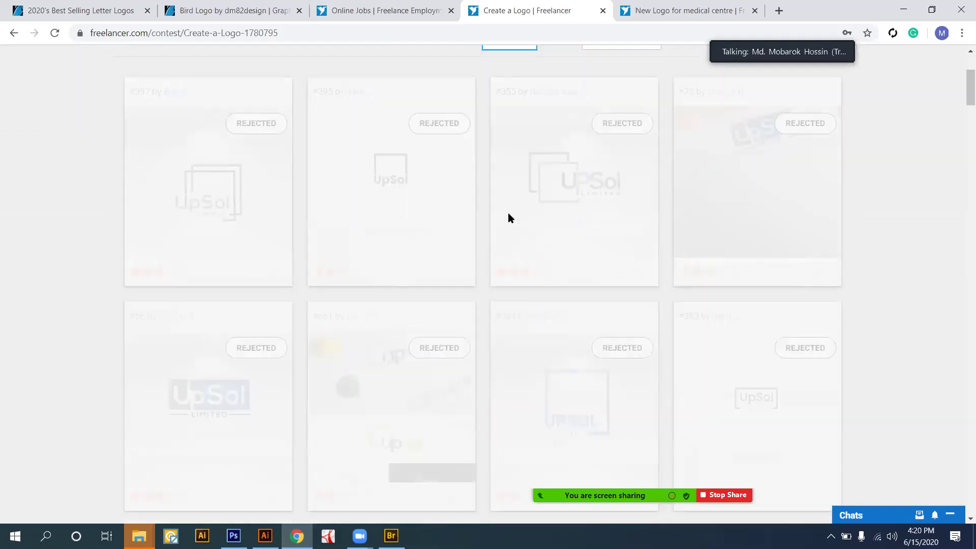
pyautogui.scroll(-5, 508, 214)
pyautogui.scroll(-5, 509, 214)
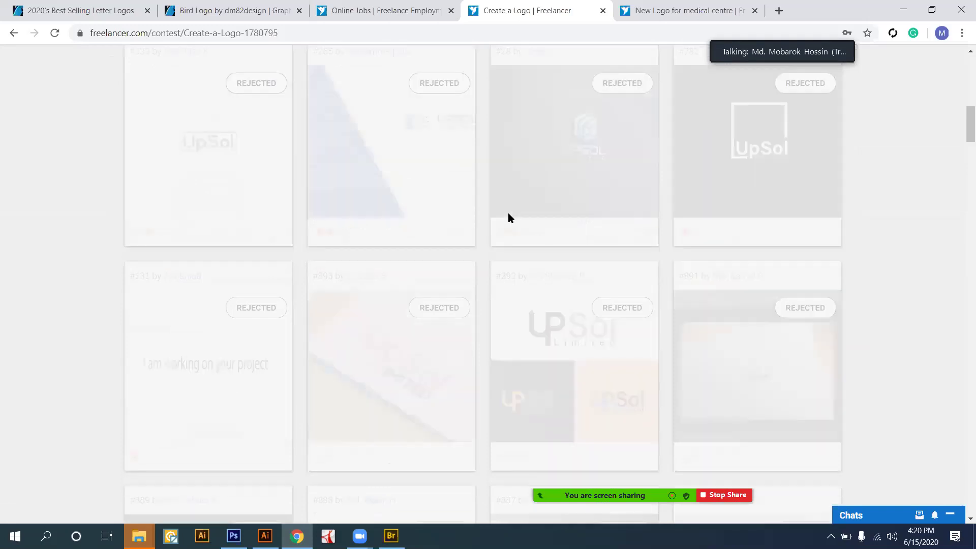
pyautogui.scroll(-1, 509, 217)
pyautogui.scroll(-1, 509, 218)
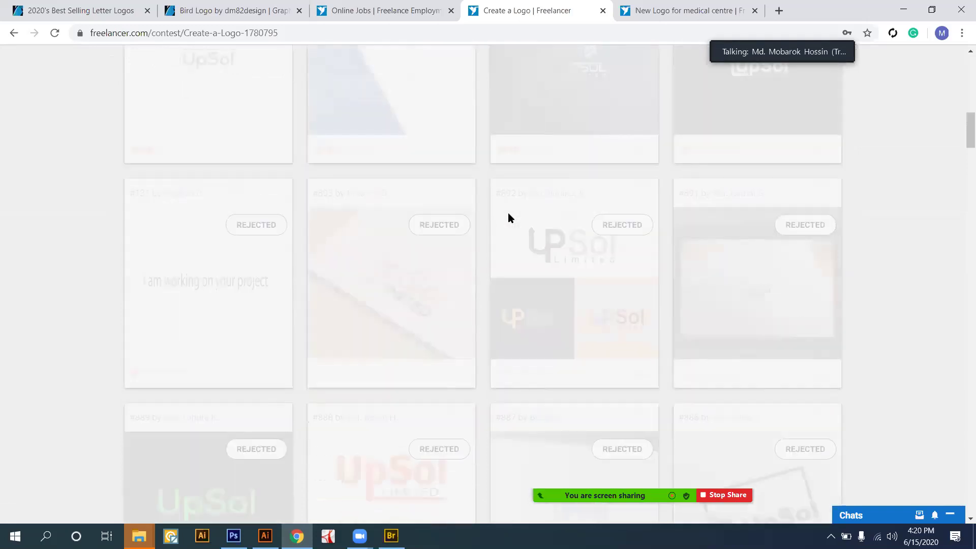
pyautogui.scroll(-5, 508, 215)
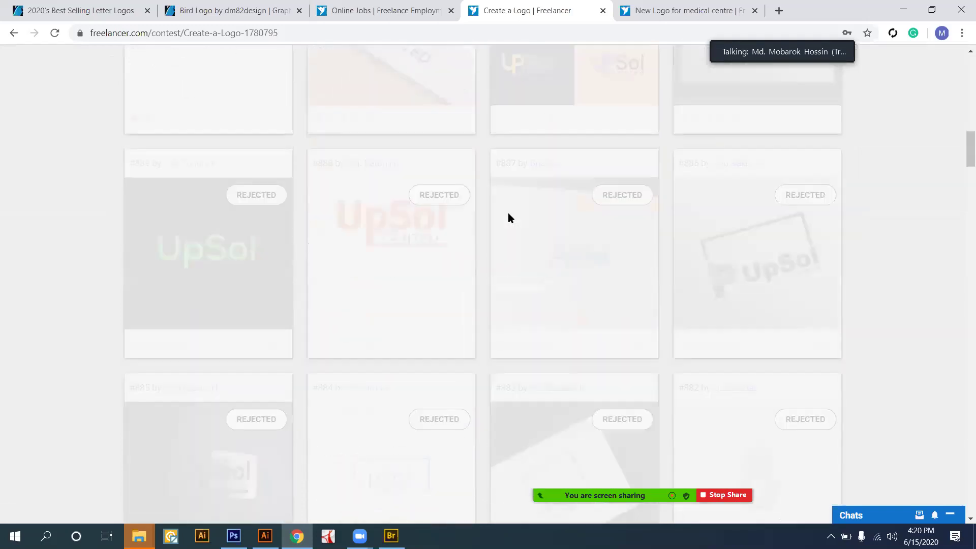
pyautogui.scroll(-6, 509, 215)
pyautogui.scroll(-5, 508, 214)
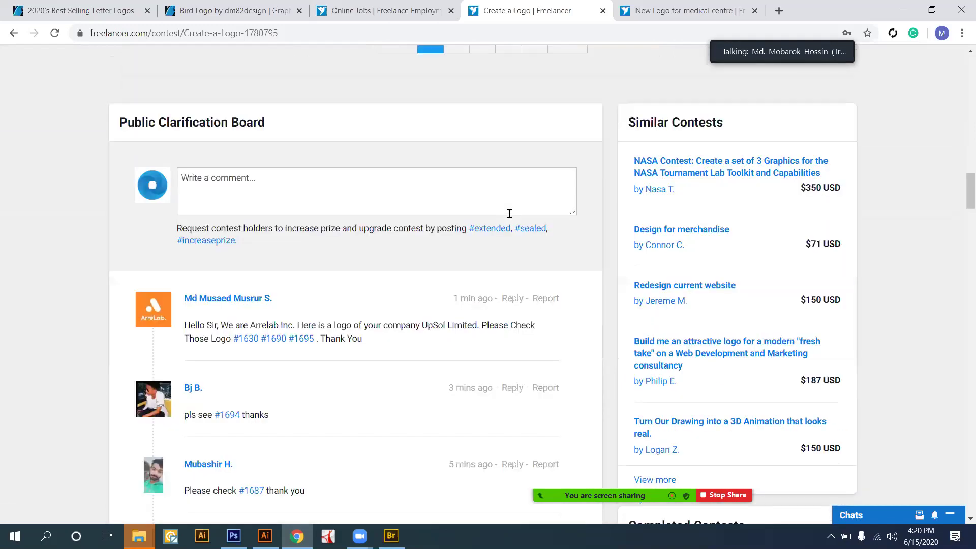
pyautogui.scroll(17, 510, 214)
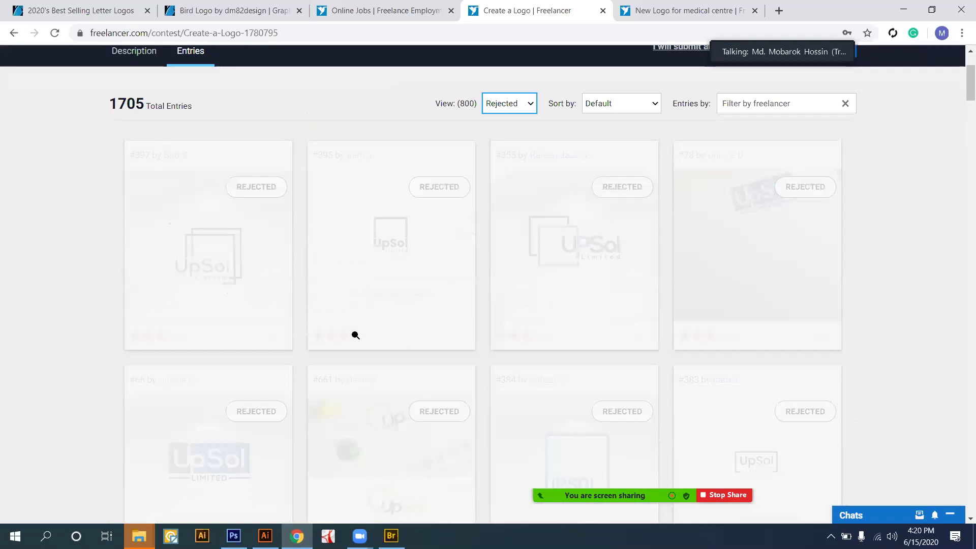
# Set the entries view back to All Entries and look over the highest-rated UpSol logos.
pyautogui.scroll(3, 355, 335)
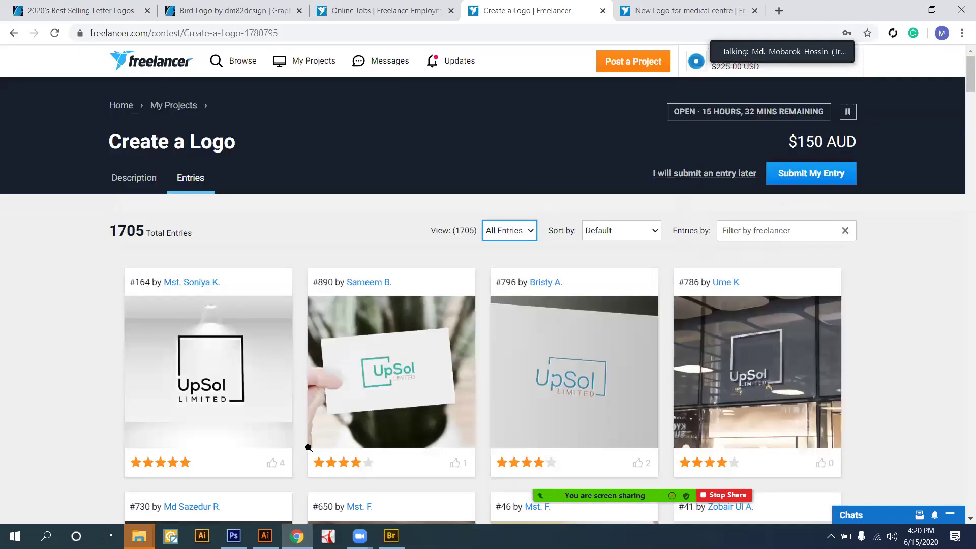
pyautogui.scroll(-4, 309, 448)
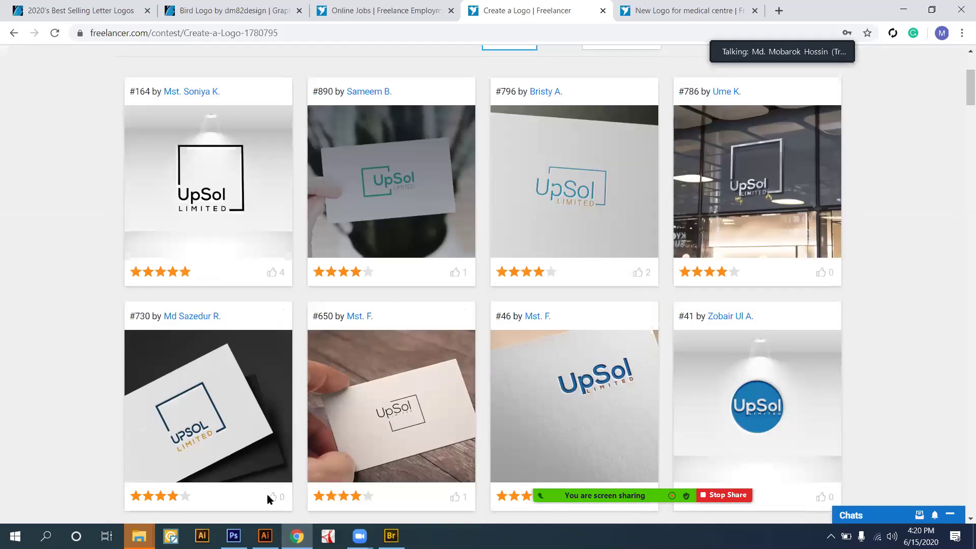
pyautogui.scroll(4, 267, 496)
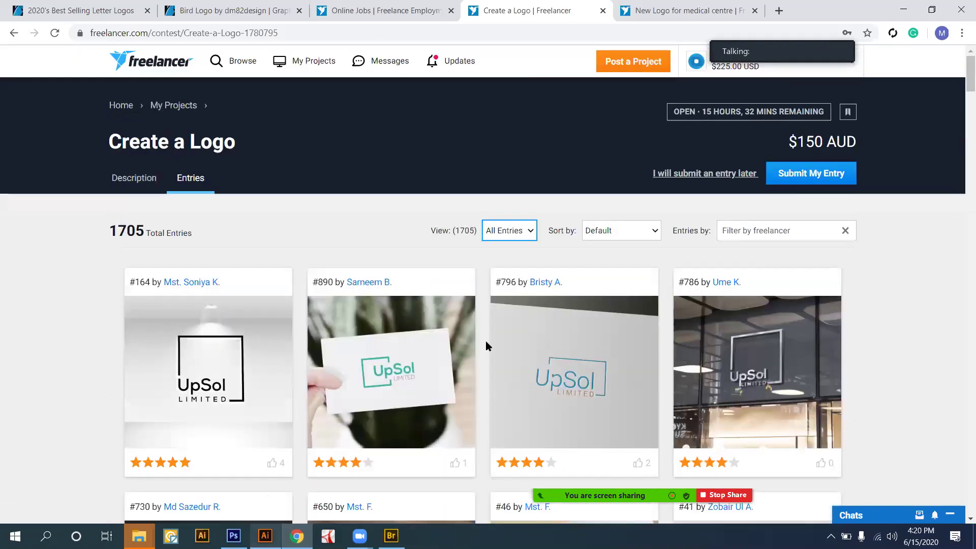
# Switch to Illustrator and set the font of the "UpSol Limited" text to Nexa Bold.
pyautogui.hotkey('alt', 'Tab')
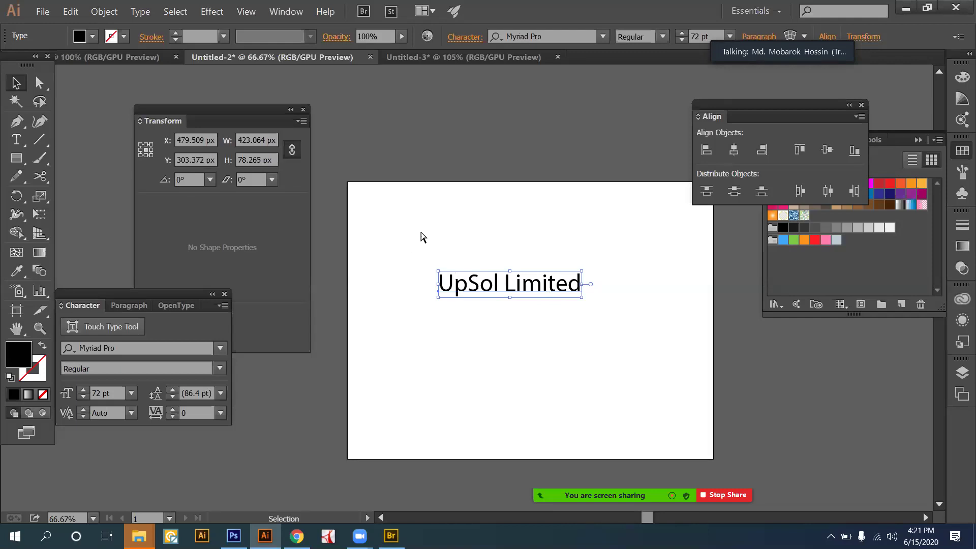
pyautogui.hotkey('ctrl', '+')
pyautogui.hotkey('ctrl', '+')
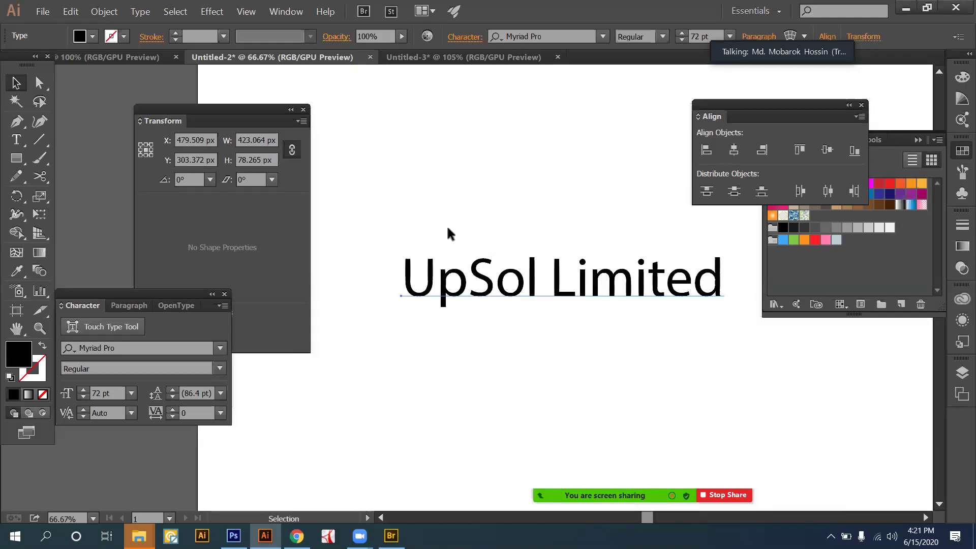
pyautogui.click(450, 212)
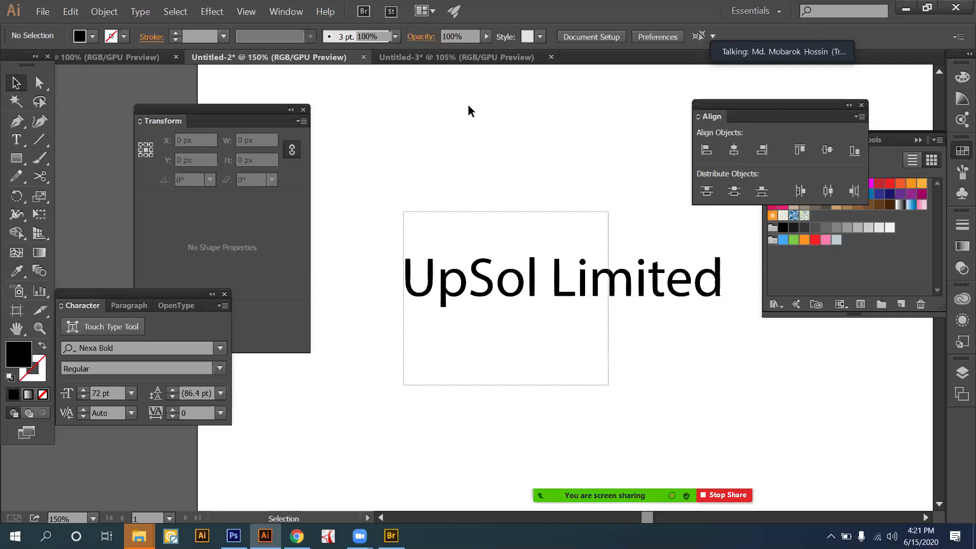
pyautogui.hotkey('ctrl', 'a')
pyautogui.click(553, 36)
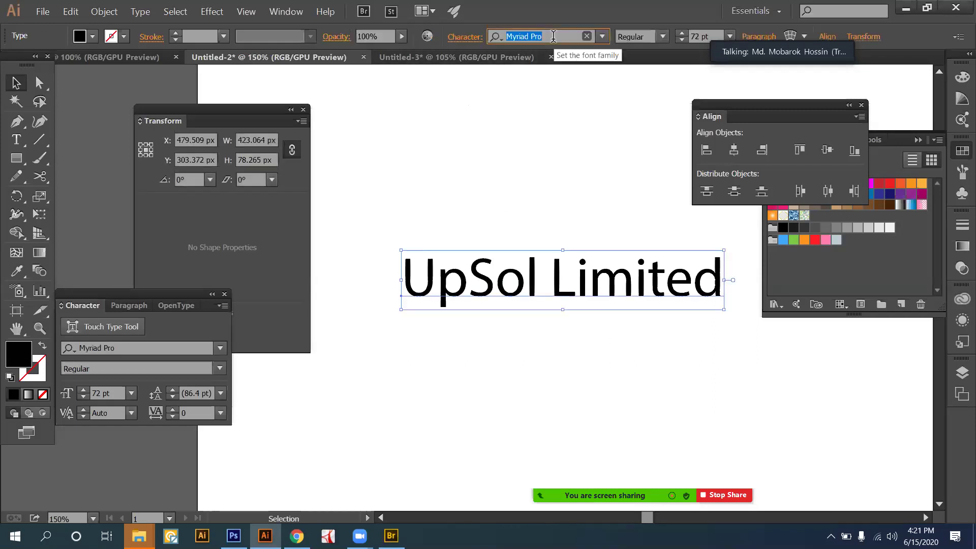
pyautogui.write('nex')
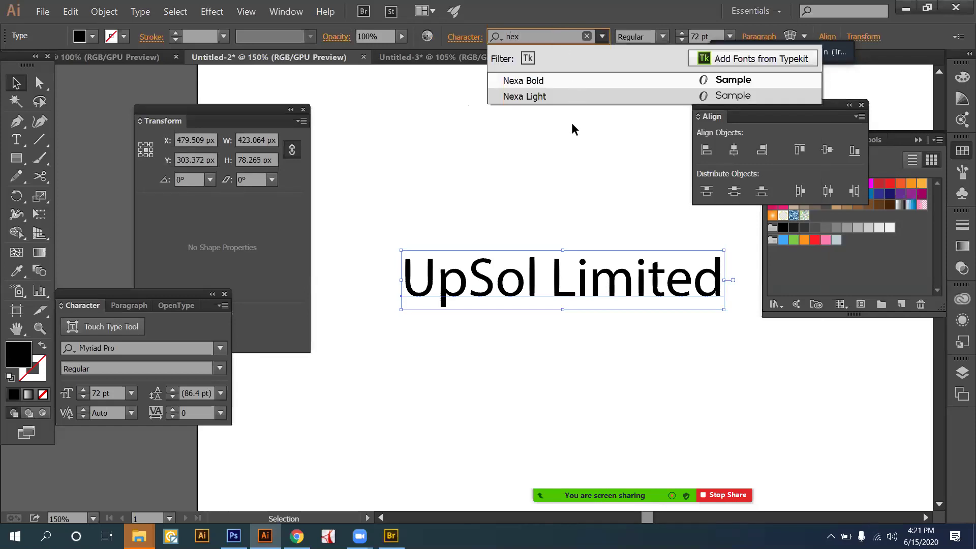
pyautogui.press('Return')
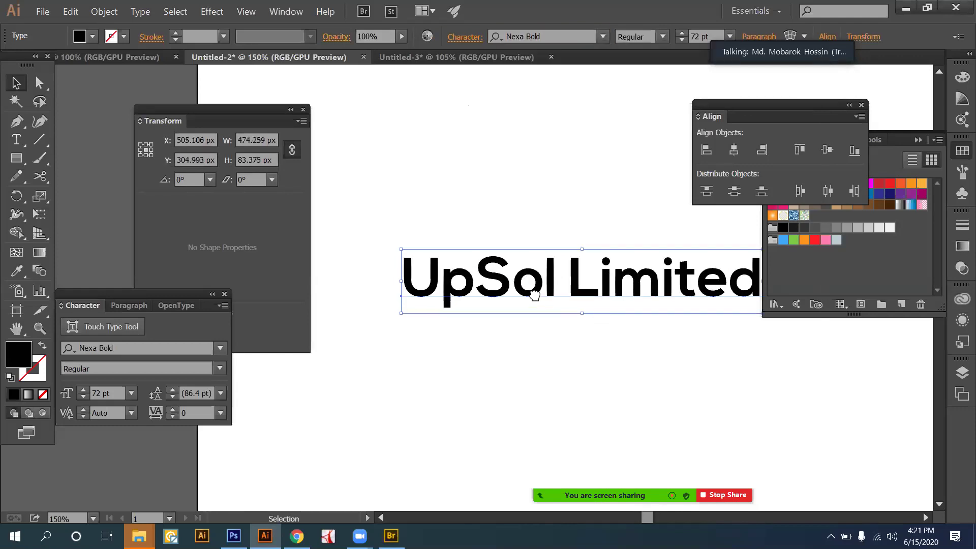
pyautogui.hotkey('ctrl', 'shift', 'a')
pyautogui.moveTo(558, 303); pyautogui.dragTo(535, 301)
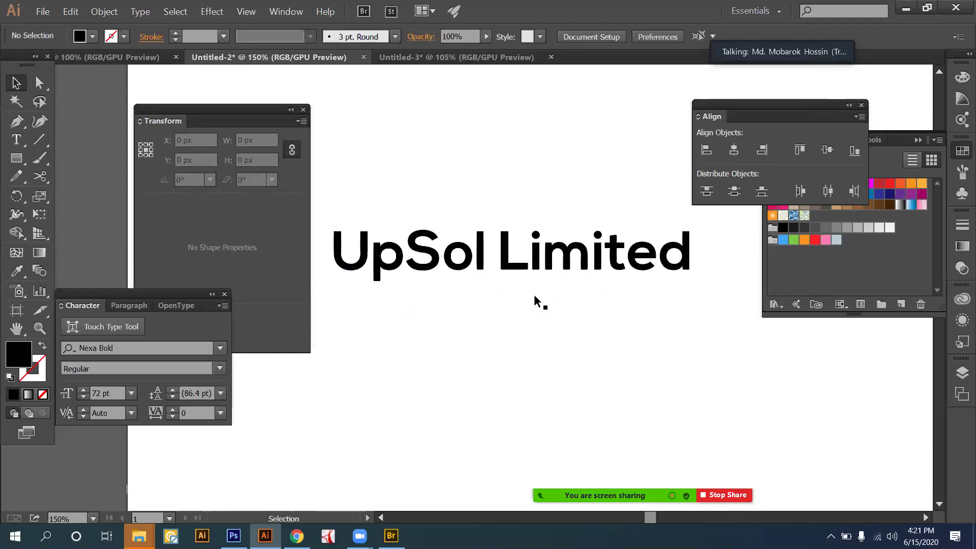
# Examine the "UpSol Limited" lettering up close, check it against the contest entries in the browser and return to Illustrator.
pyautogui.click(482, 277)
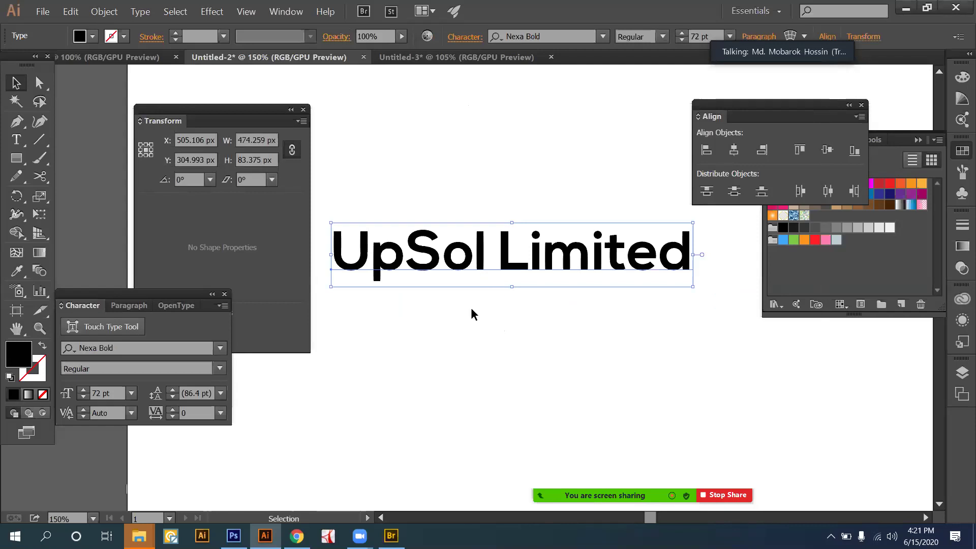
pyautogui.hotkey('ctrl', '=')
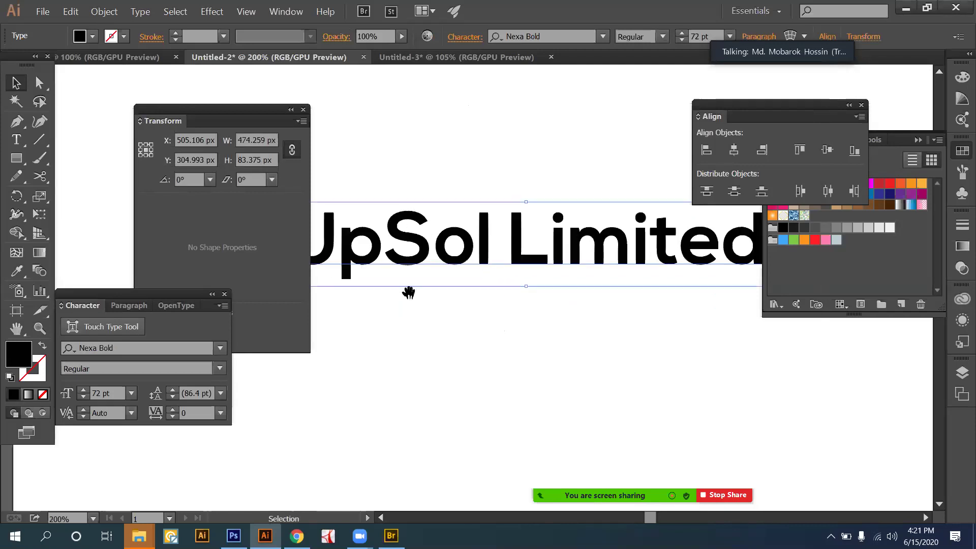
pyautogui.moveTo(406, 289); pyautogui.dragTo(451, 312)
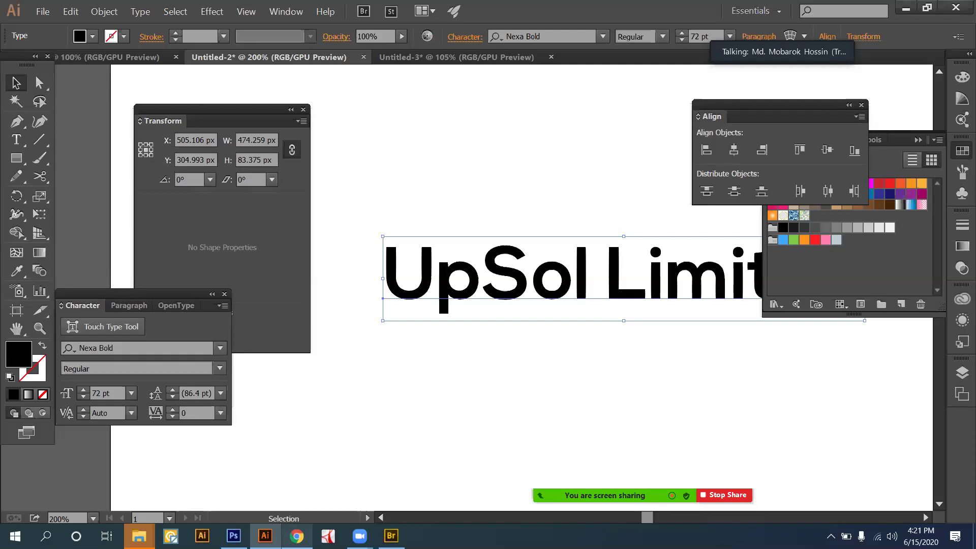
pyautogui.hotkey('alt', 'Tab')
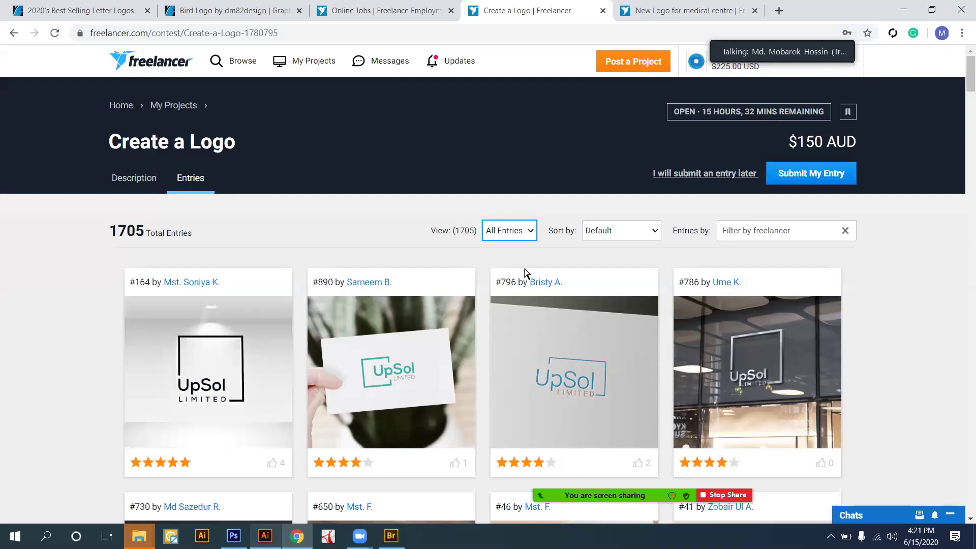
pyautogui.hotkey('alt', 'Tab')
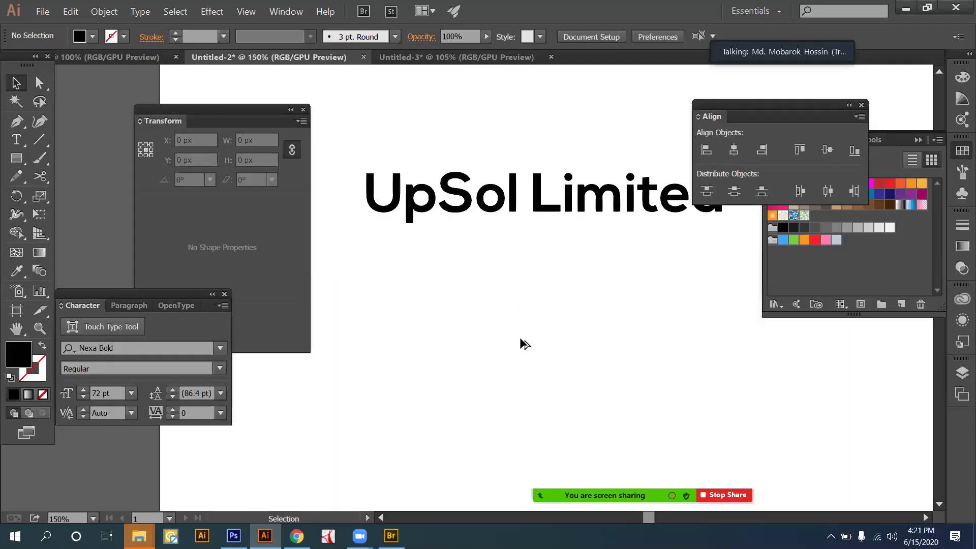
# Place a duplicate of the "UpSol Limited" text directly below the original and reselect the original.
pyautogui.scroll(-1, 515, 235)
pyautogui.moveTo(514, 231); pyautogui.dragTo(523, 338)
pyautogui.click(517, 223)
pyautogui.scroll(1, 563, 302)
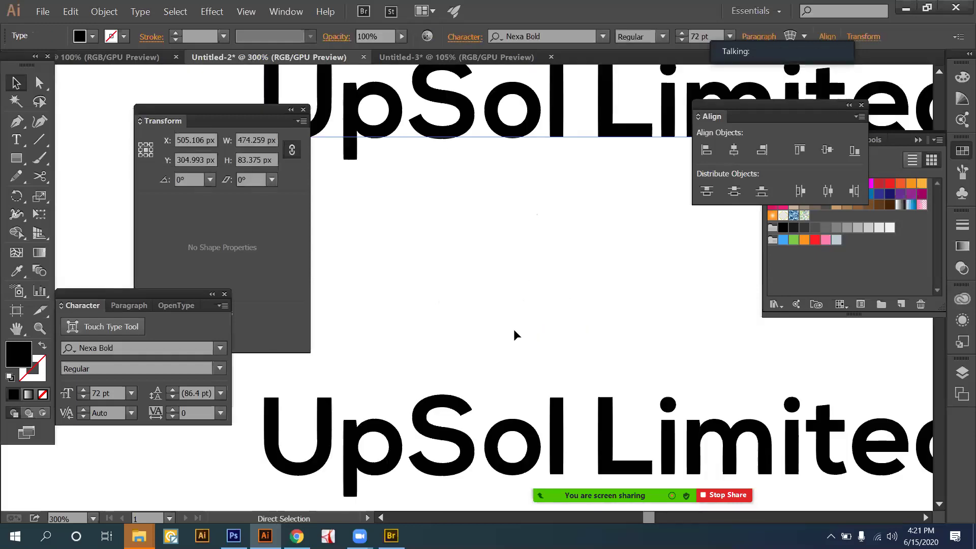
# Convert the original "UpSol Limited" text to outlines and bring its letters U and p into close view.
pyautogui.scroll(1, 501, 315)
pyautogui.rightClick(501, 311)
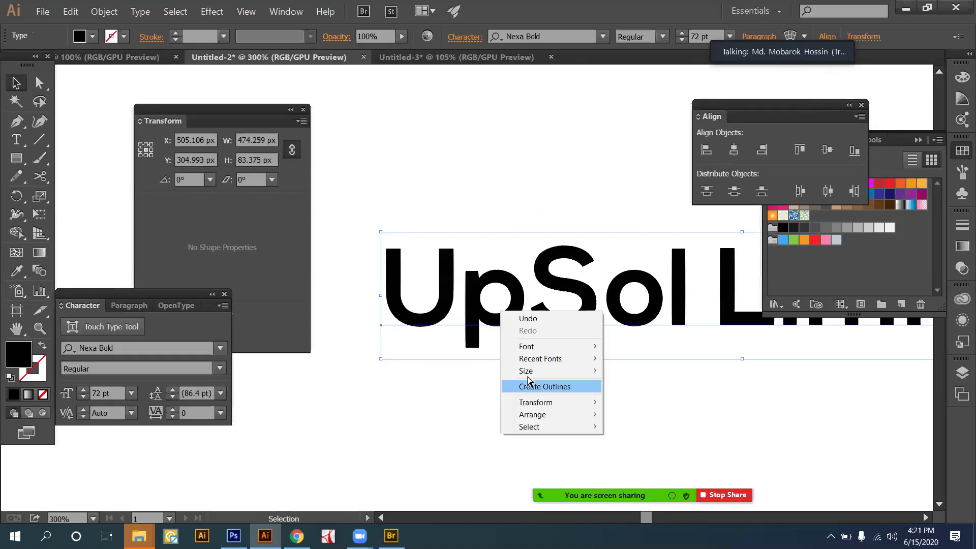
pyautogui.click(528, 388)
pyautogui.hotkey('ctrl', '=')
pyautogui.hotkey('ctrl', '=')
pyautogui.hotkey('ctrl', '=')
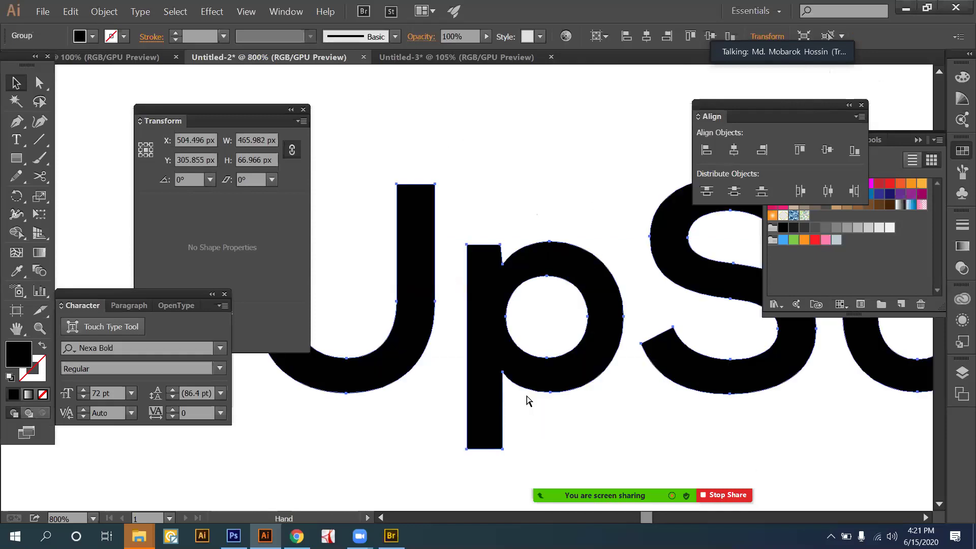
pyautogui.moveTo(422, 405); pyautogui.dragTo(526, 395)
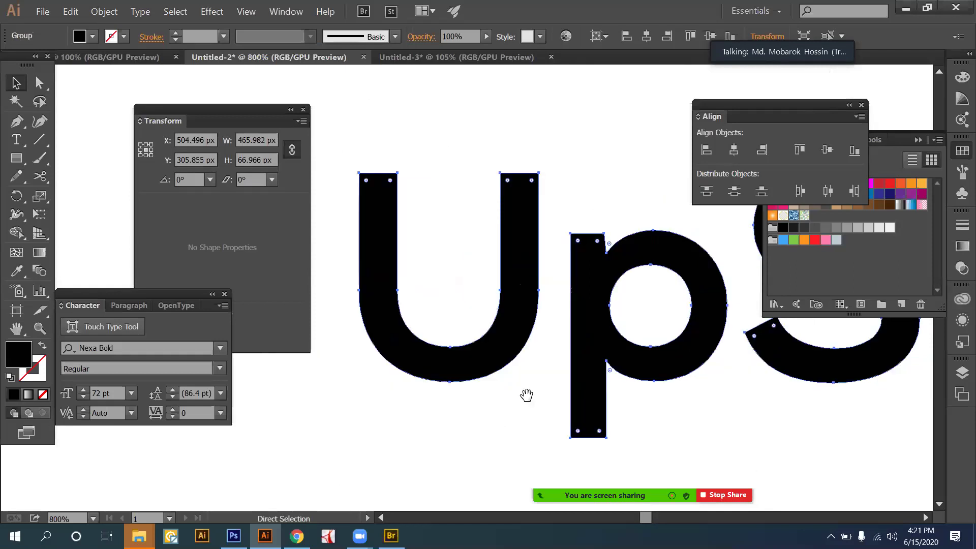
# Deselect the outlined lettering and activate the Pen tool for drawing on the letter U.
pyautogui.hotkey('ctrl', '=')
pyautogui.hotkey('ctrl', '=')
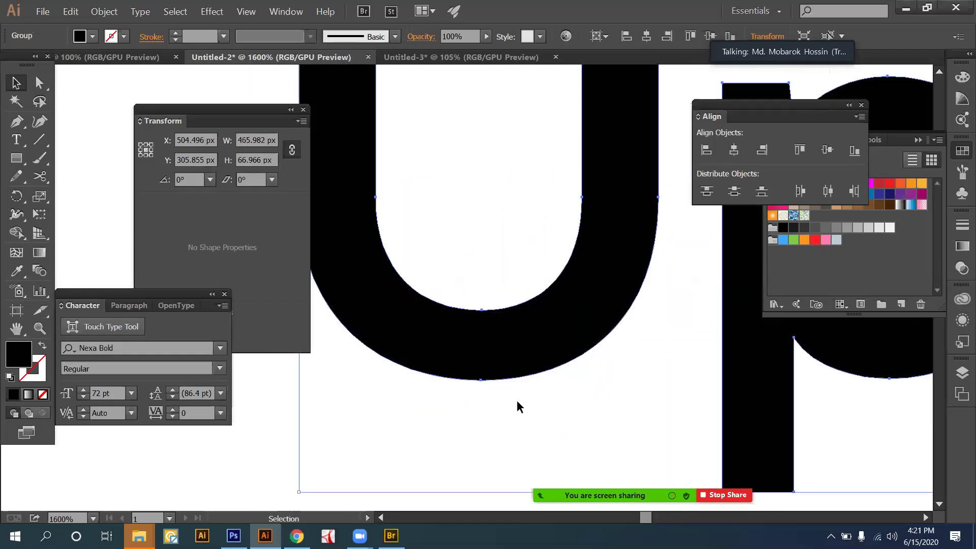
pyautogui.hotkey('ctrl', '-')
pyautogui.hotkey('ctrl', '-')
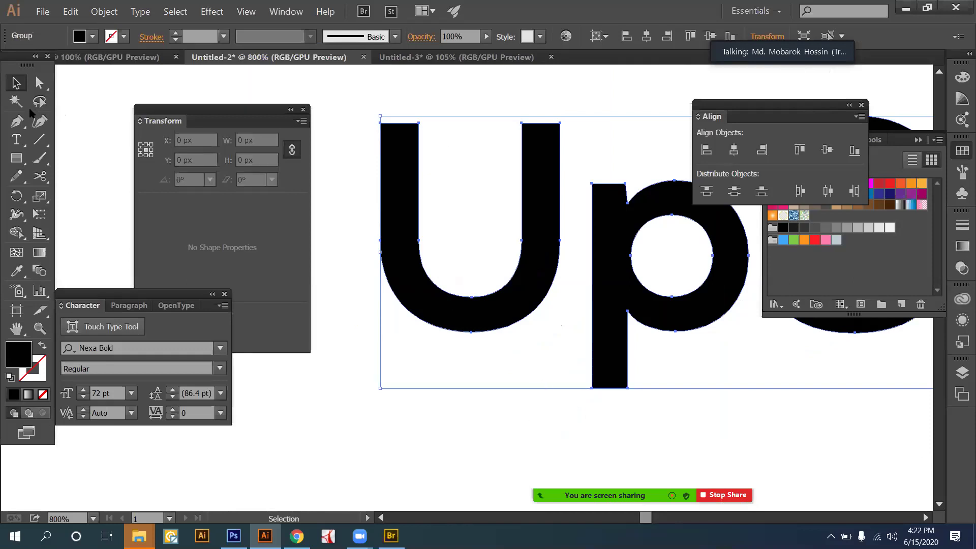
pyautogui.hotkey('ctrl', 'shift', 'a')
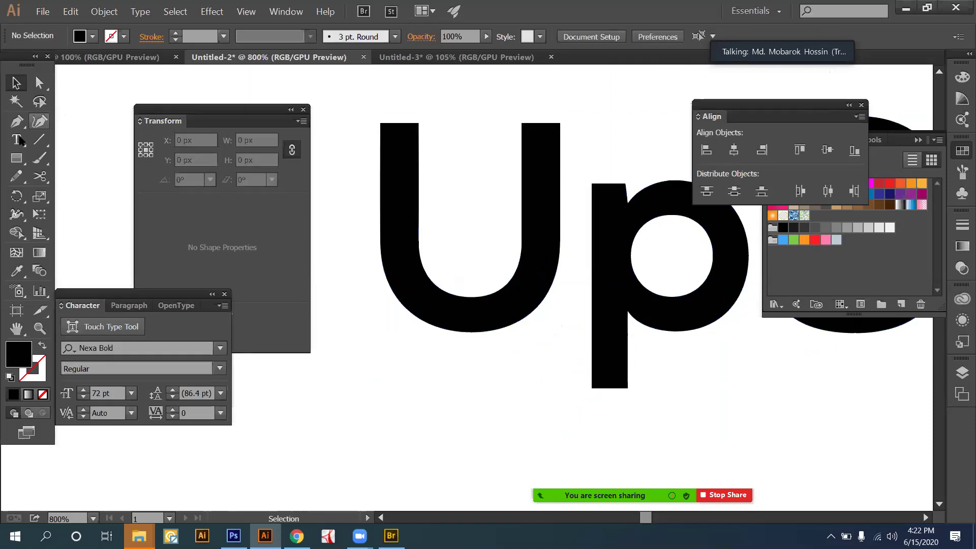
pyautogui.press('p')
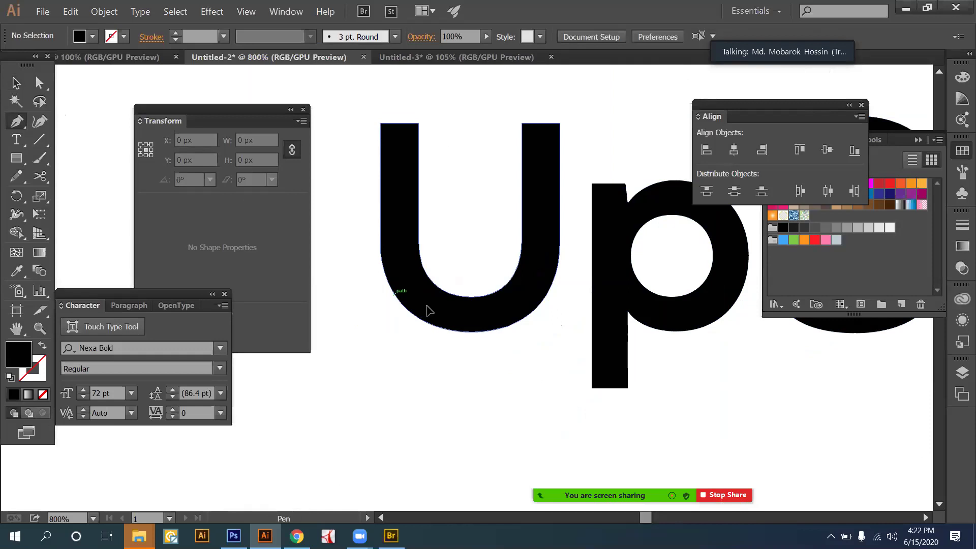
pyautogui.click(353, 282)
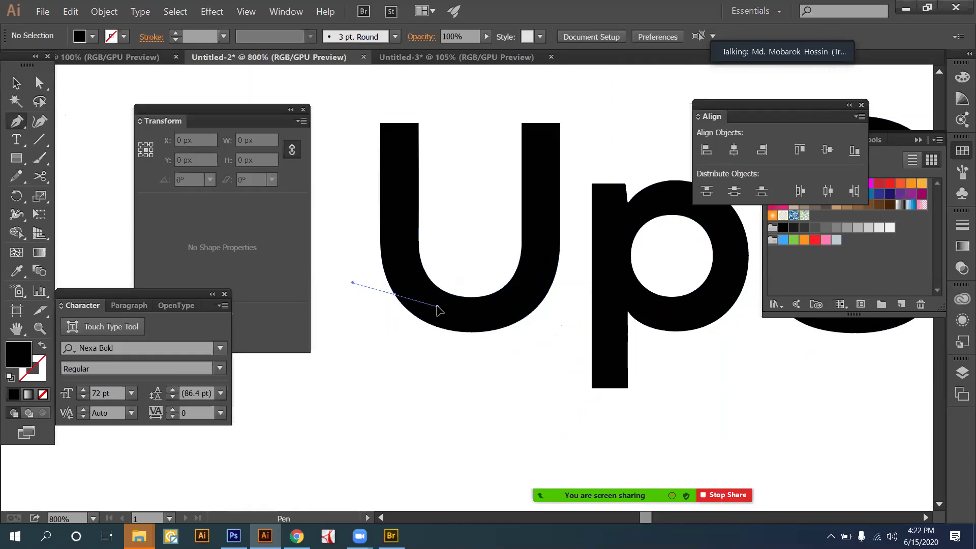
pyautogui.click(437, 308)
pyautogui.press('Delete')
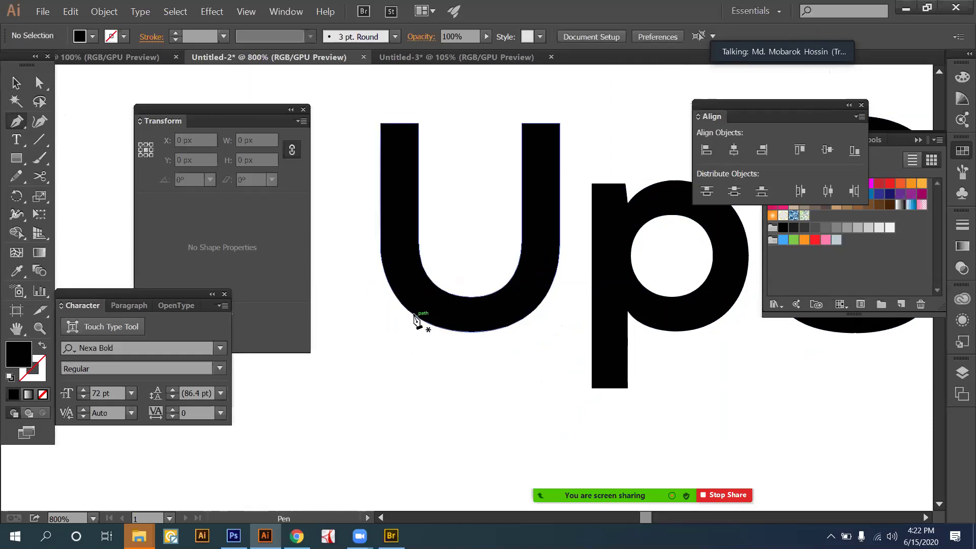
# Draw a curved path about 21 px wide and 6 px high across the U's lower bowl, from its outer to its inner edge.
pyautogui.moveTo(431, 311); pyautogui.dragTo(522, 267)
pyautogui.press('ctrl')
pyautogui.hotkey('ctrl', '=')
pyautogui.hotkey('ctrl', '=')
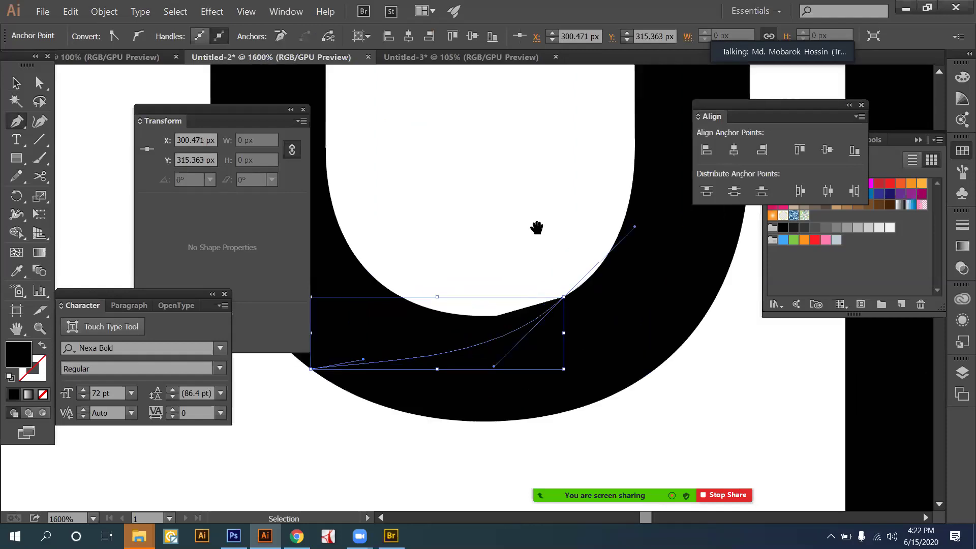
pyautogui.moveTo(427, 256); pyautogui.dragTo(423, 245)
pyautogui.moveTo(418, 246); pyautogui.dragTo(407, 264)
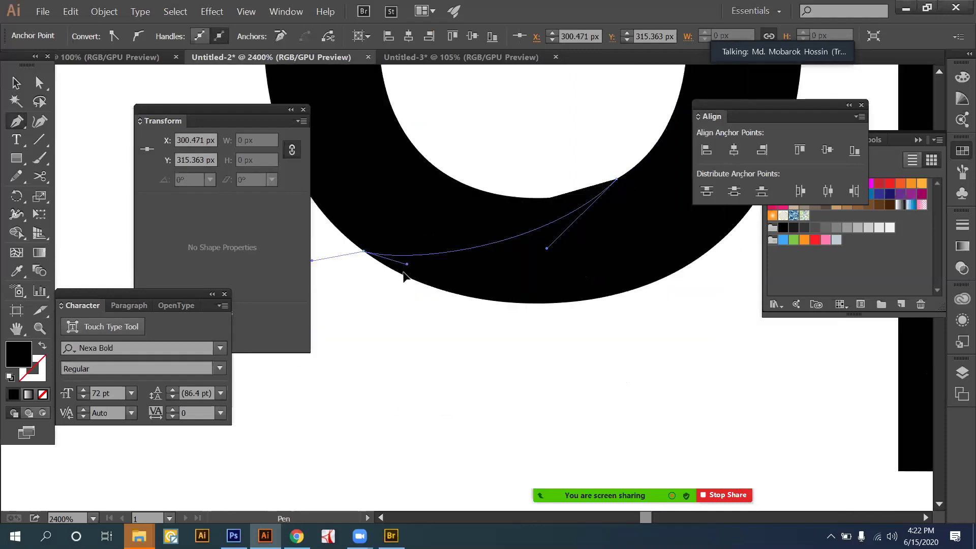
pyautogui.hotkey('ctrl', 'z')
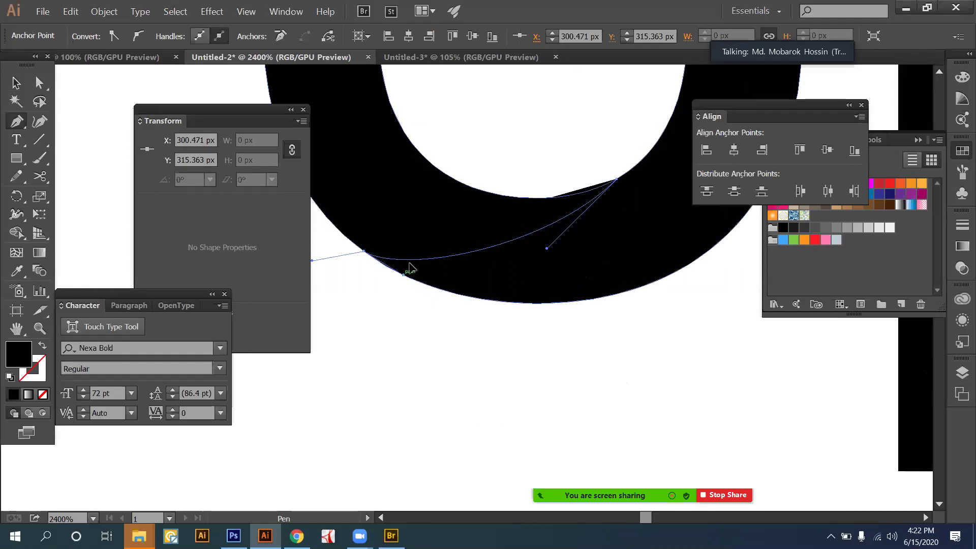
pyautogui.hotkey('ctrl', 'z')
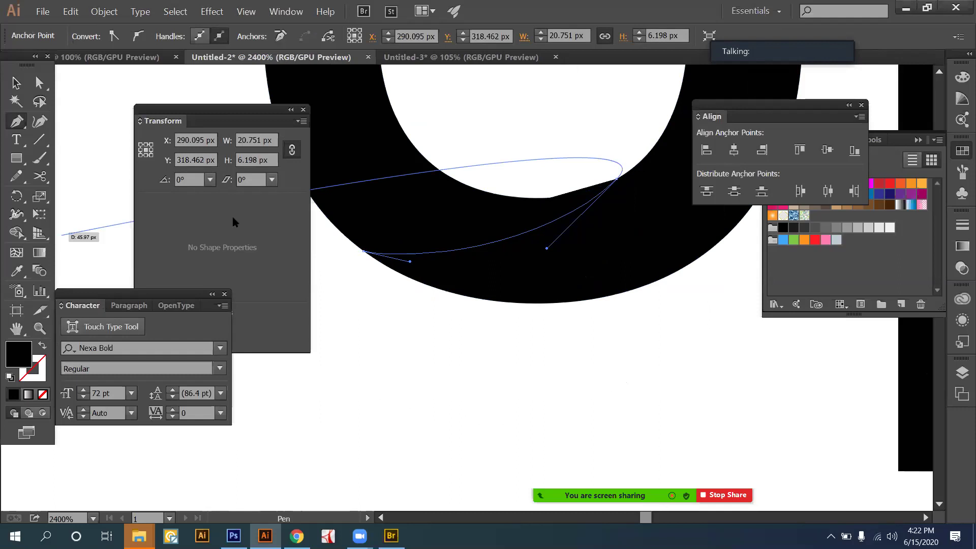
# Swap the curved path's fill and stroke, recolour the stroke white and deselect the path.
pyautogui.hotkey('shift', 'x')
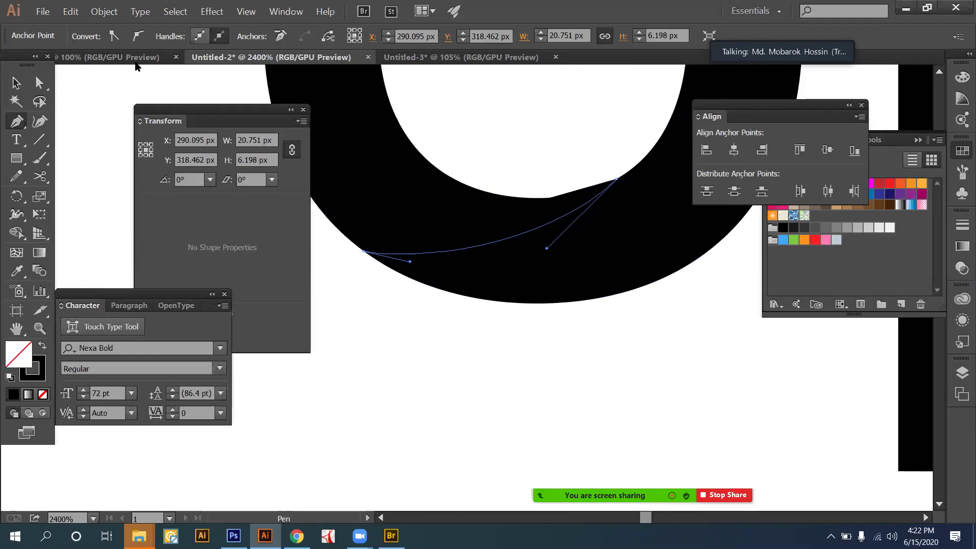
pyautogui.press('v')
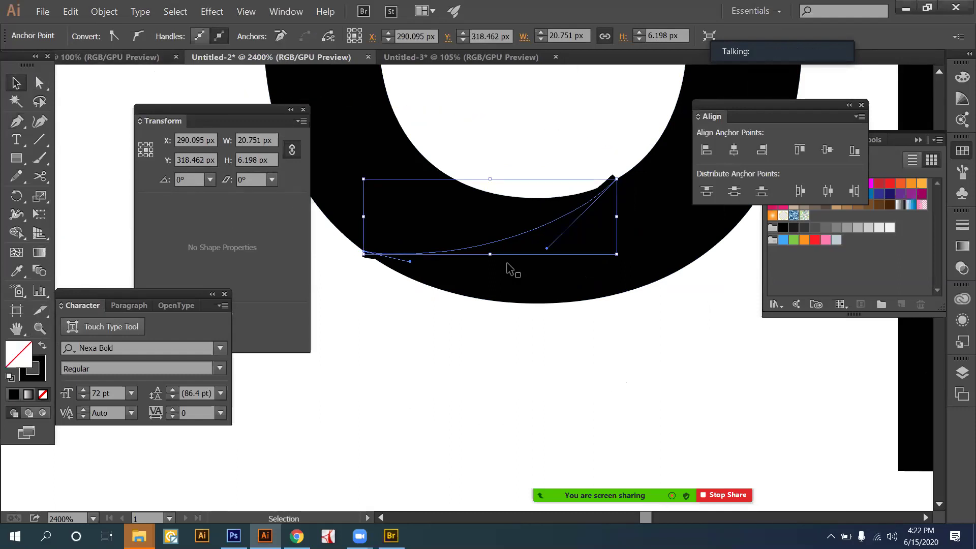
pyautogui.click(504, 331)
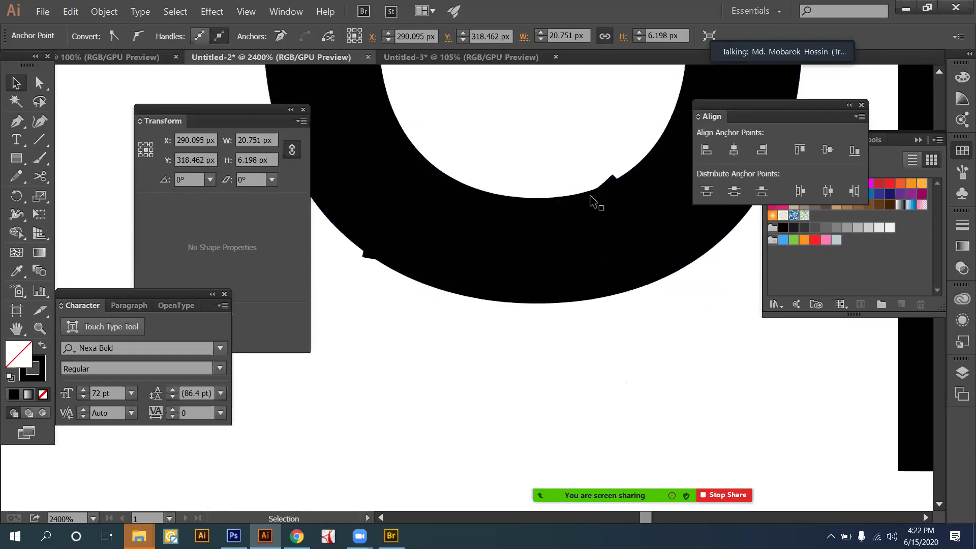
pyautogui.click(554, 196)
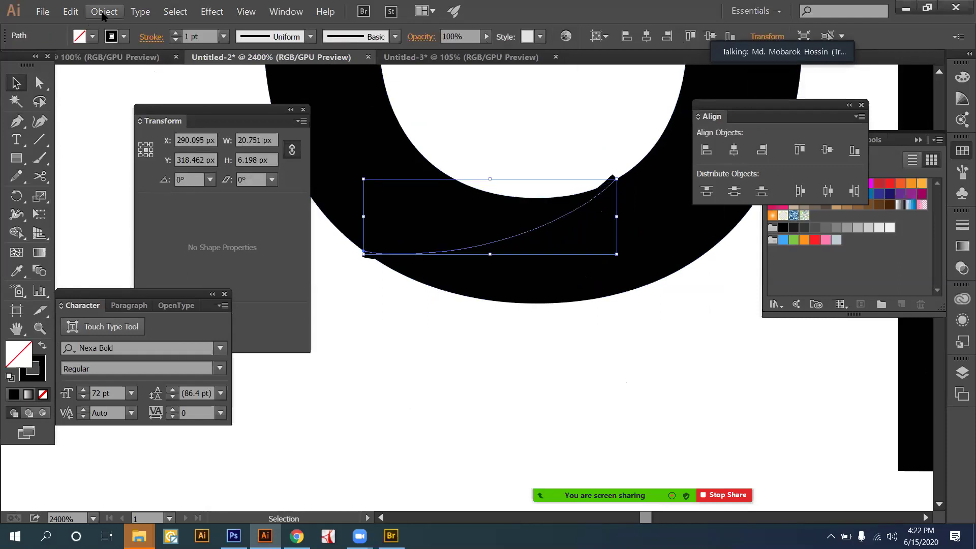
pyautogui.click(124, 36)
pyautogui.click(31, 62)
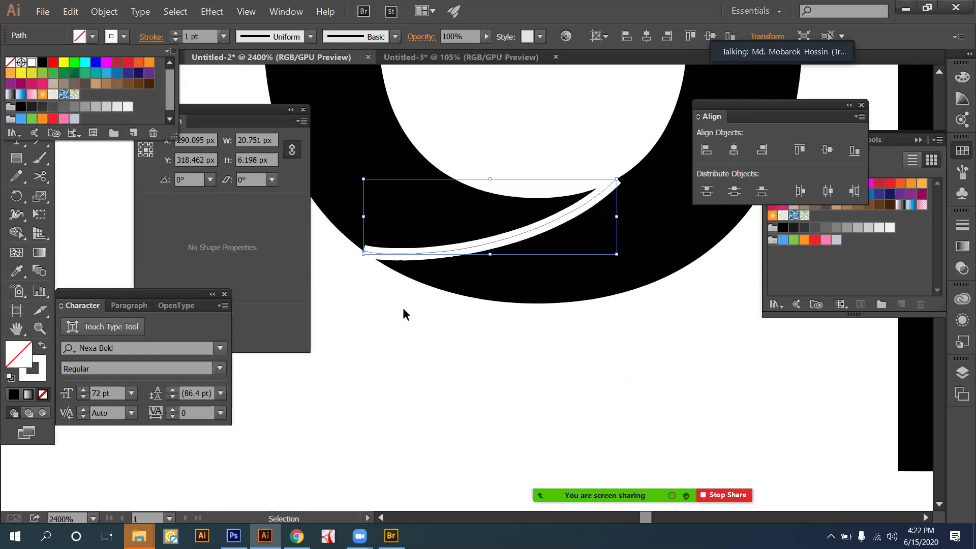
pyautogui.click(403, 309)
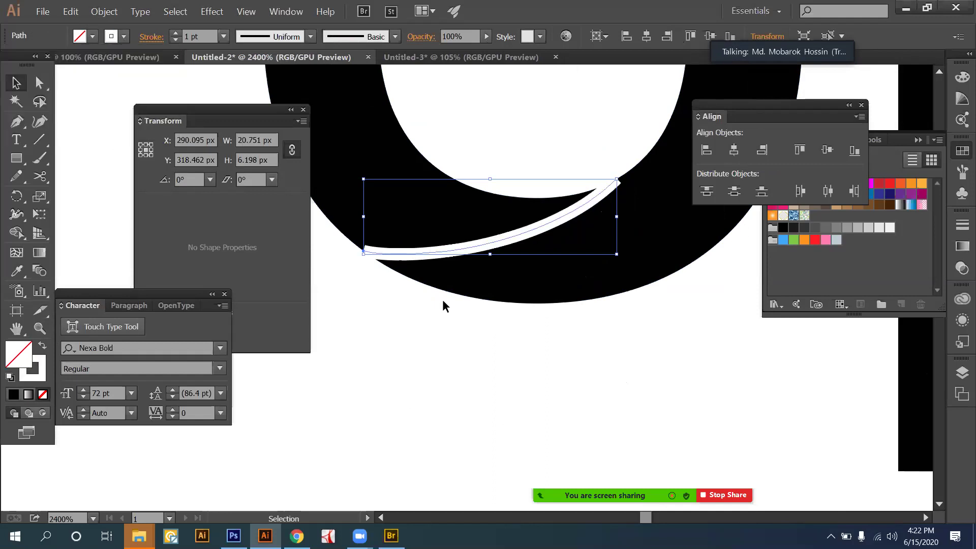
pyautogui.click(483, 307)
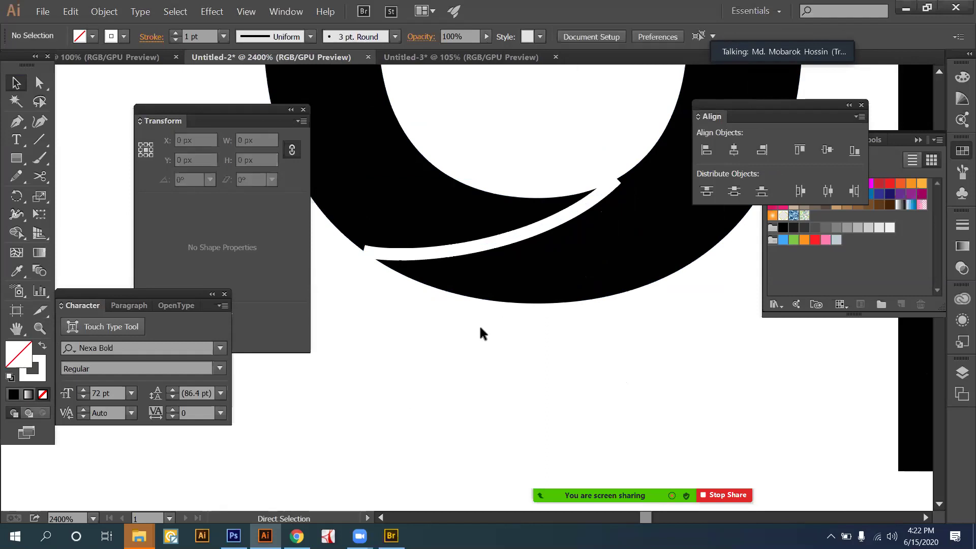
# Move the white curve's inner-edge endpoint to about X 301.7 px, Y 314.1 px and adjust its direction handle.
pyautogui.hotkey('ctrl', '=')
pyautogui.hotkey('ctrl', '=')
pyautogui.scroll(5, 511, 356)
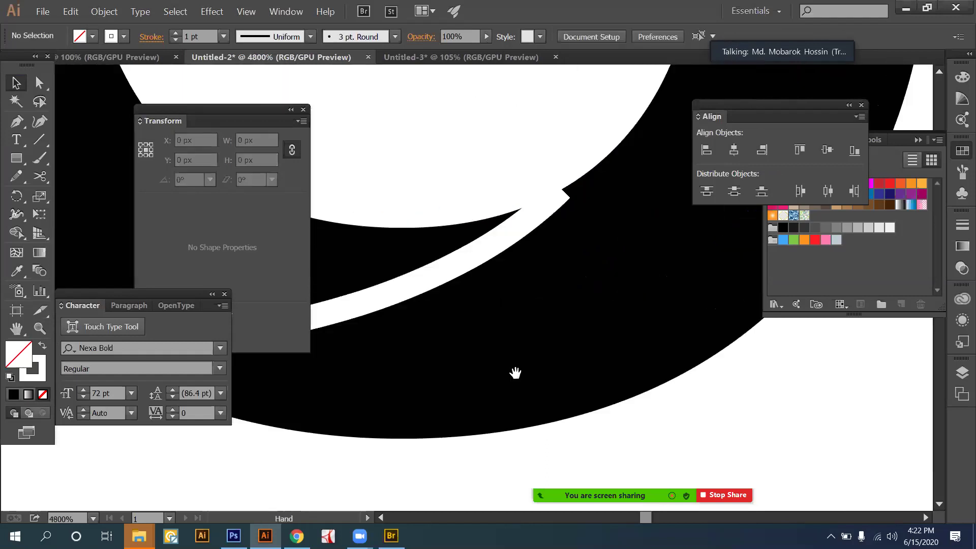
pyautogui.click(498, 286)
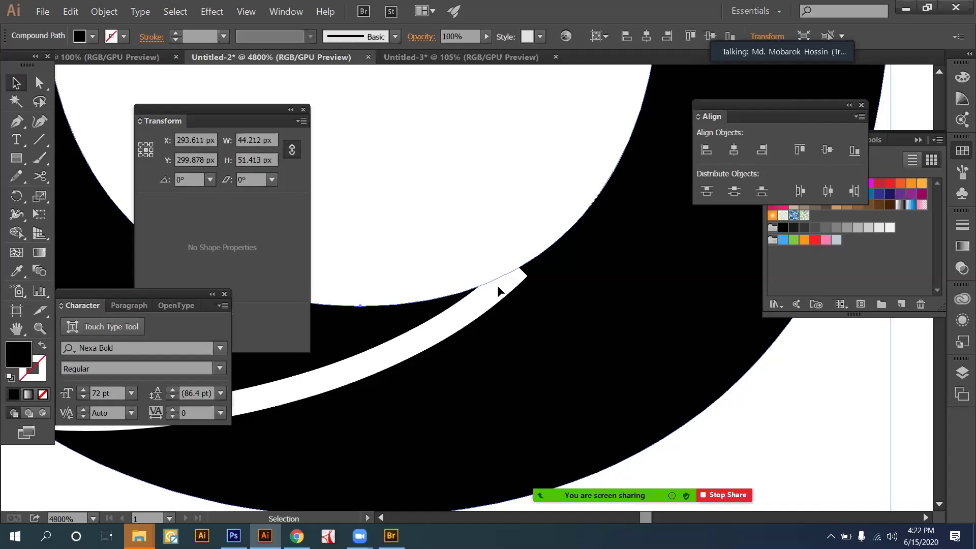
pyautogui.click(441, 205)
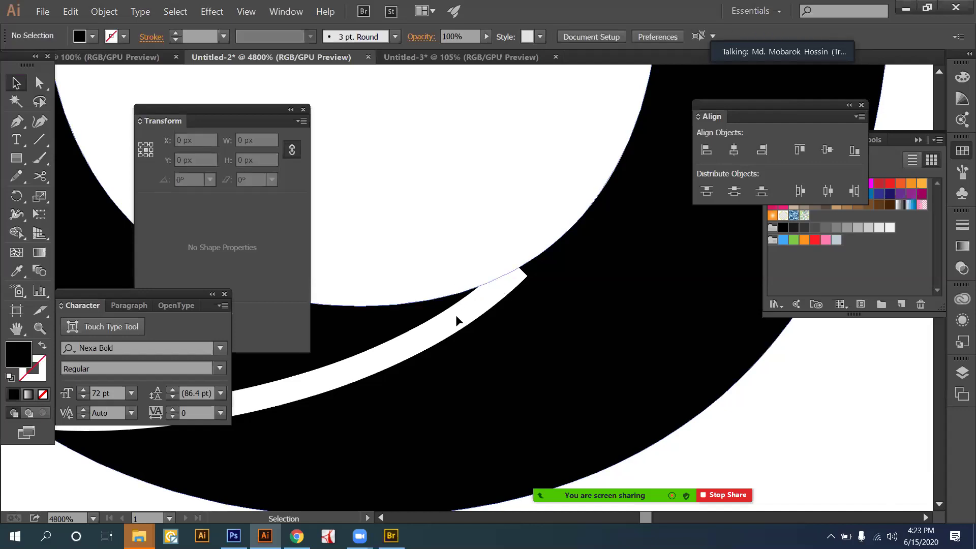
pyautogui.click(456, 318)
pyautogui.press('a')
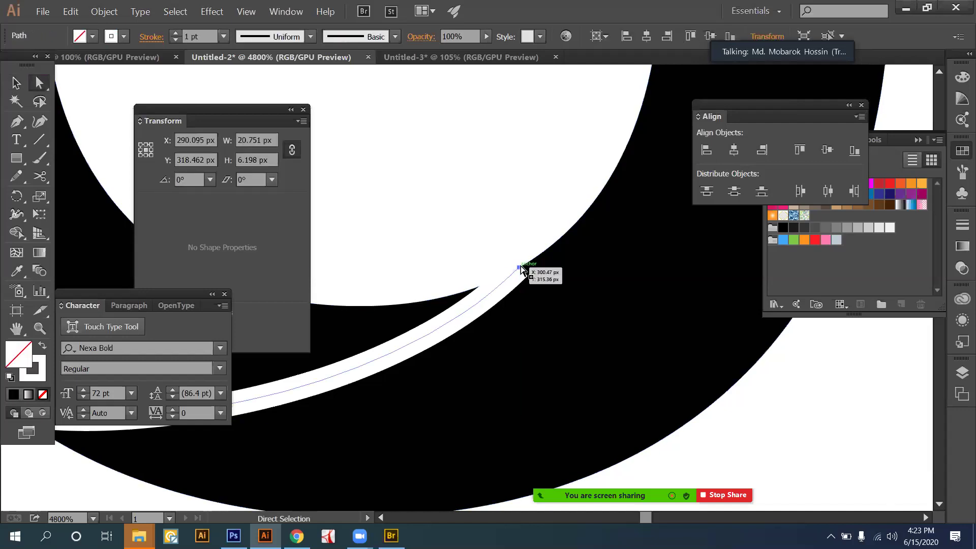
pyautogui.moveTo(520, 267)
pyautogui.mouseDown()
pyautogui.moveTo(544, 230)
pyautogui.moveTo(550, 242)
pyautogui.moveTo(538, 271)
pyautogui.mouseUp()
pyautogui.press('alt')
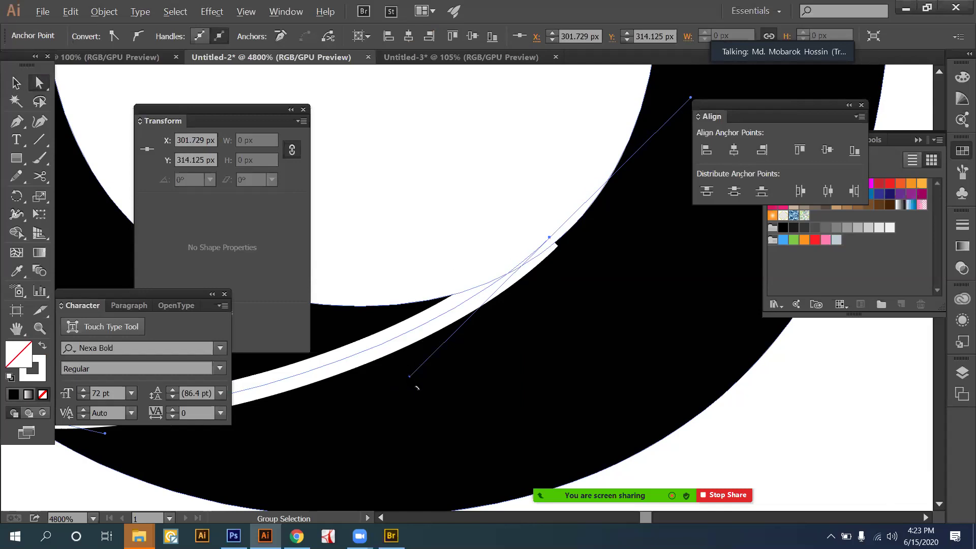
pyautogui.moveTo(409, 377); pyautogui.dragTo(413, 388)
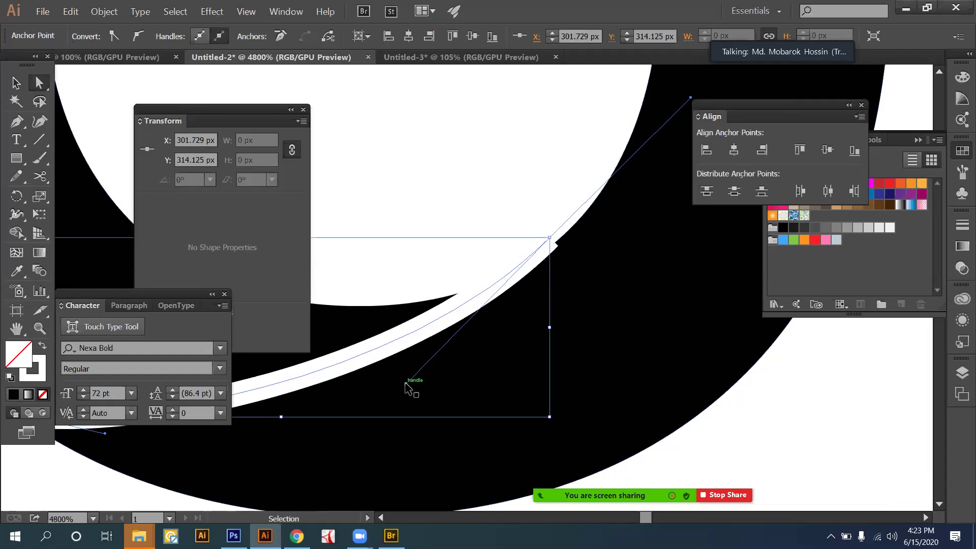
# Extend the white curve's other endpoint beyond the U's outer edge, to about X 276.6 px, Y 321.4 px.
pyautogui.hotkey('ctrl', '-')
pyautogui.hotkey('ctrl', '-')
pyautogui.moveTo(335, 388); pyautogui.dragTo(522, 375)
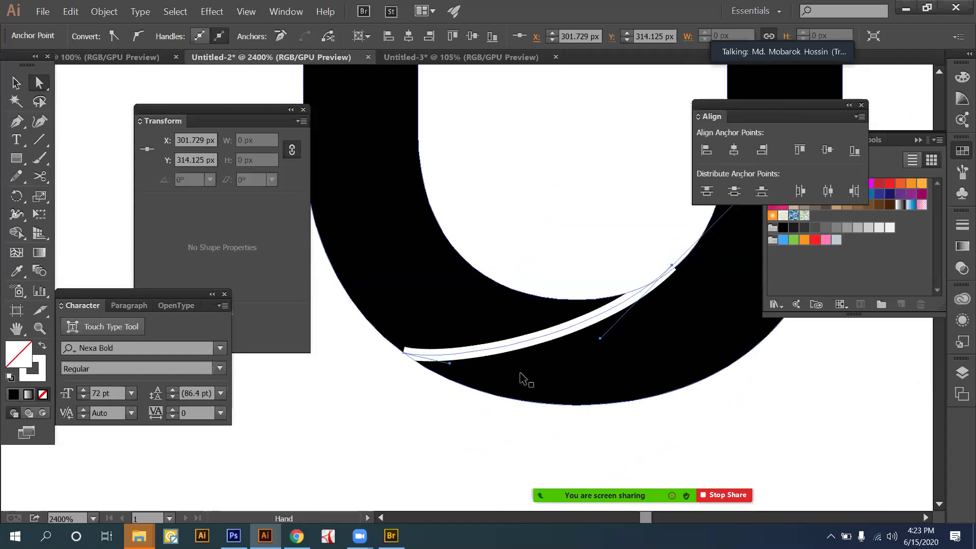
pyautogui.hotkey('ctrl', '+')
pyautogui.hotkey('ctrl', '+')
pyautogui.press('a')
pyautogui.moveTo(446, 360); pyautogui.dragTo(504, 274)
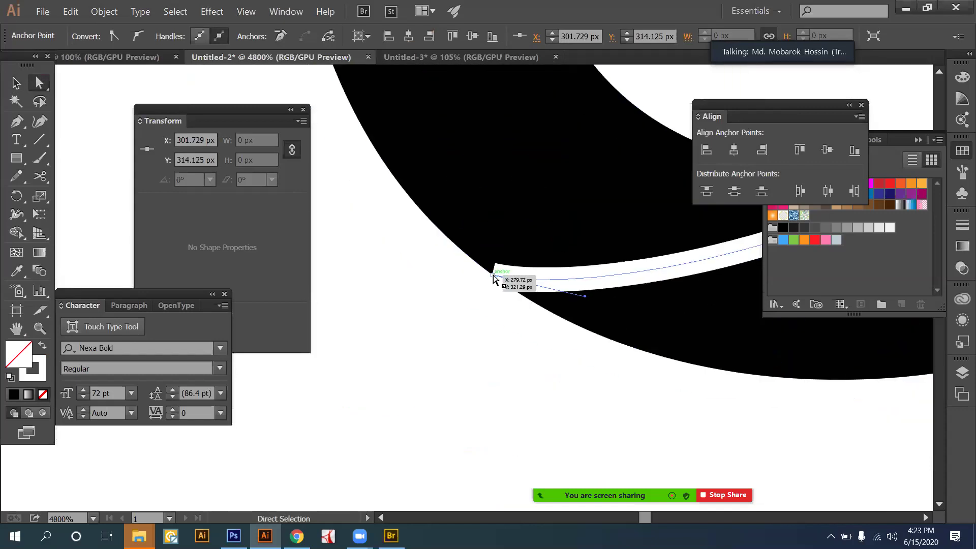
pyautogui.moveTo(493, 277); pyautogui.dragTo(416, 278)
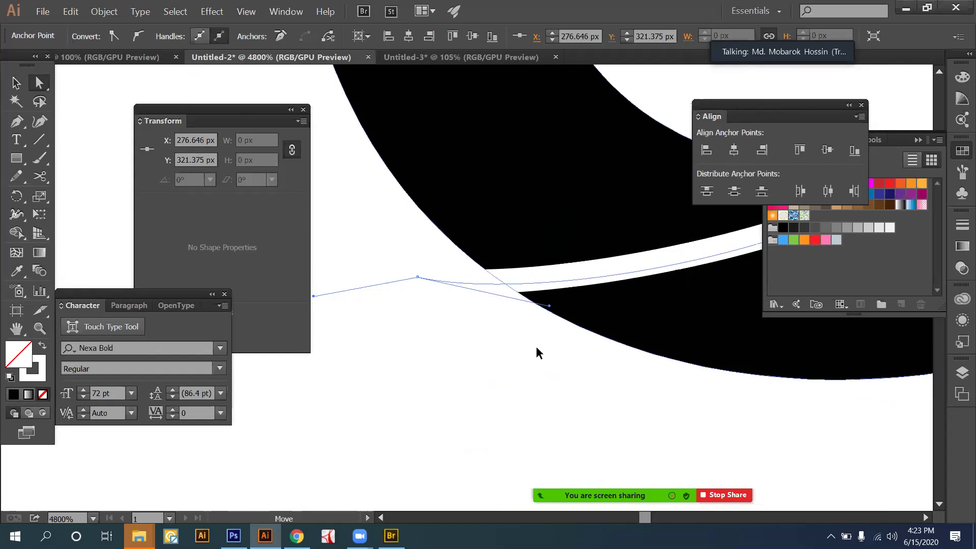
pyautogui.hotkey('ctrl', '-')
pyautogui.hotkey('ctrl', '-')
pyautogui.hotkey('ctrl', '-')
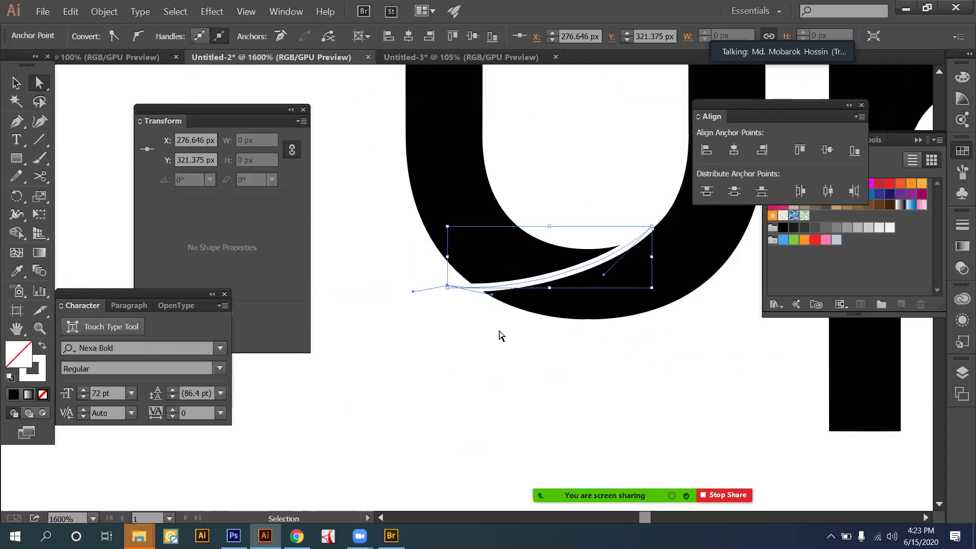
# Shift the curve's outer endpoint to about X 278.6 px, Y 321.1 px, lengthen its inward handle and deselect the path.
pyautogui.hotkey('ctrl', '+')
pyautogui.hotkey('ctrl', '+')
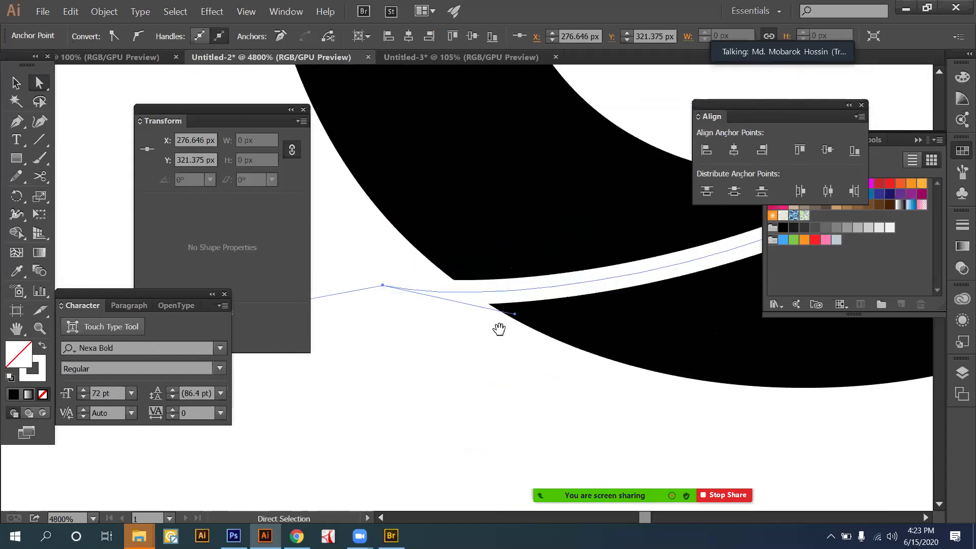
pyautogui.hotkey('ctrl', '+')
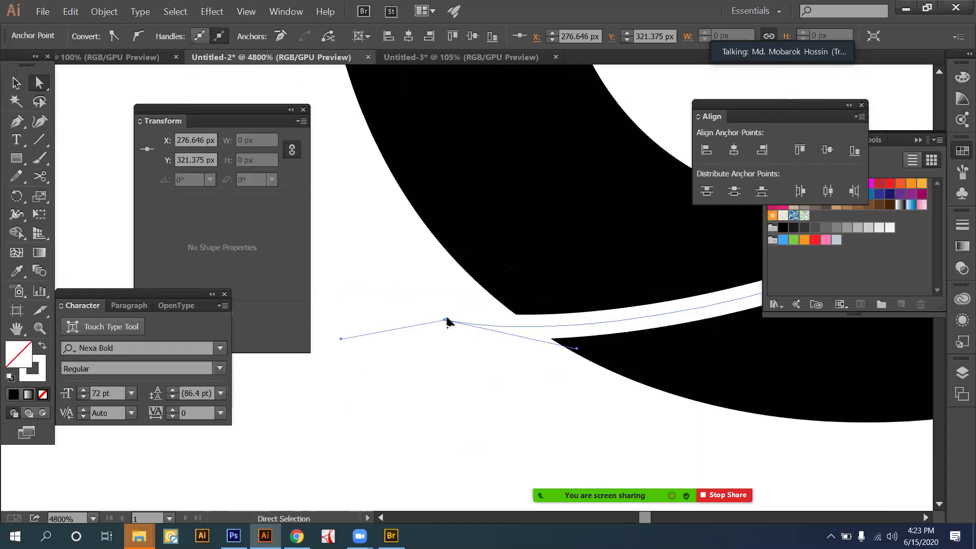
pyautogui.moveTo(455, 305); pyautogui.dragTo(517, 327)
pyautogui.moveTo(622, 342); pyautogui.dragTo(672, 346)
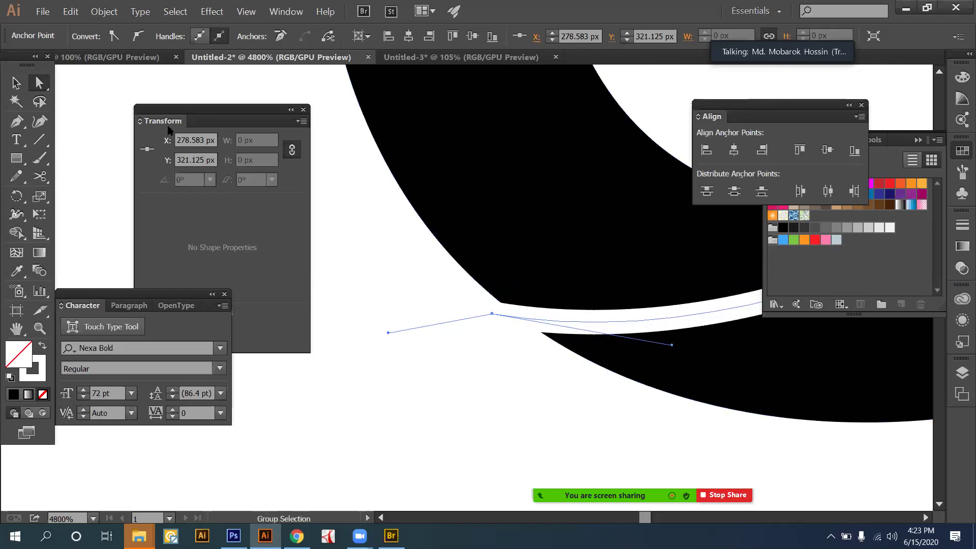
pyautogui.click(16, 82)
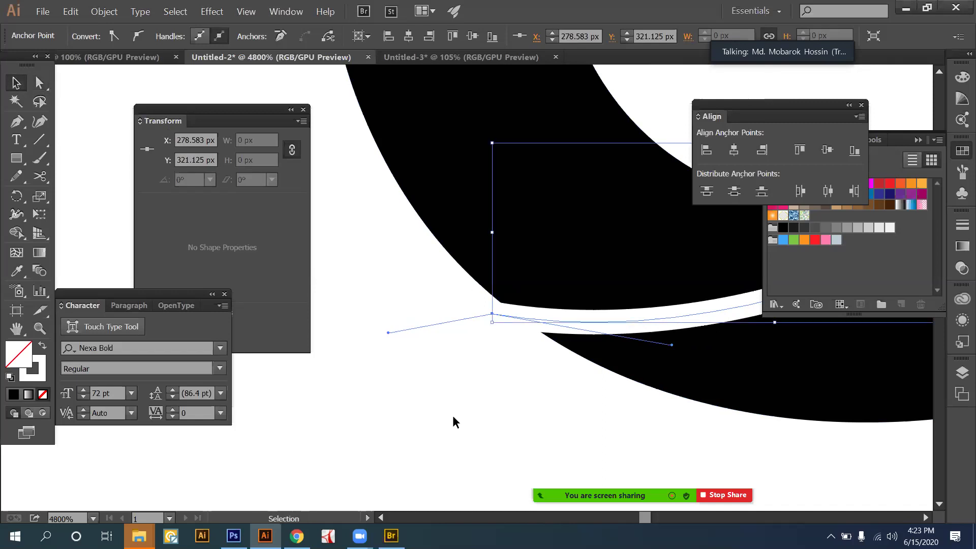
pyautogui.click(454, 420)
# Apply the lens-shaped width profile, tapered at both ends, to the white curve's stroke in the U and deselect it.
pyautogui.hotkey('ctrl', '-')
pyautogui.hotkey('ctrl', '-')
pyautogui.hotkey('ctrl', '-')
pyautogui.hotkey('ctrl', '-')
pyautogui.hotkey('ctrl', '-')
pyautogui.hotkey('ctrl', '-')
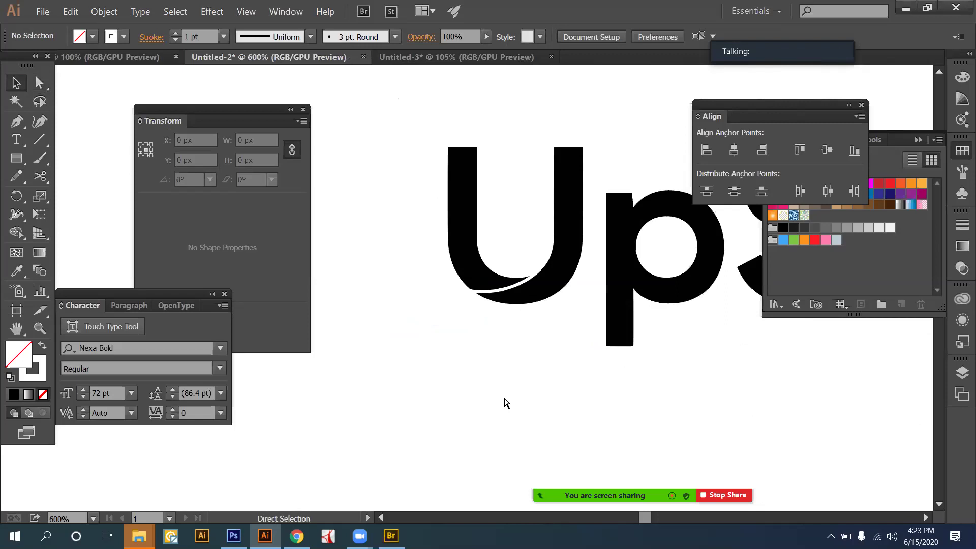
pyautogui.hotkey('ctrl', '+')
pyautogui.hotkey('ctrl', '+')
pyautogui.hotkey('ctrl', '+')
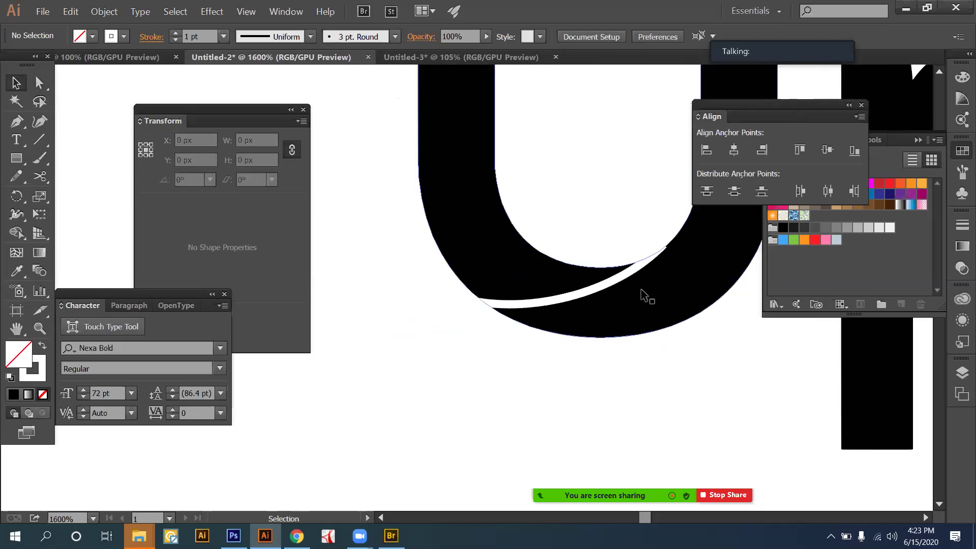
pyautogui.click(648, 258)
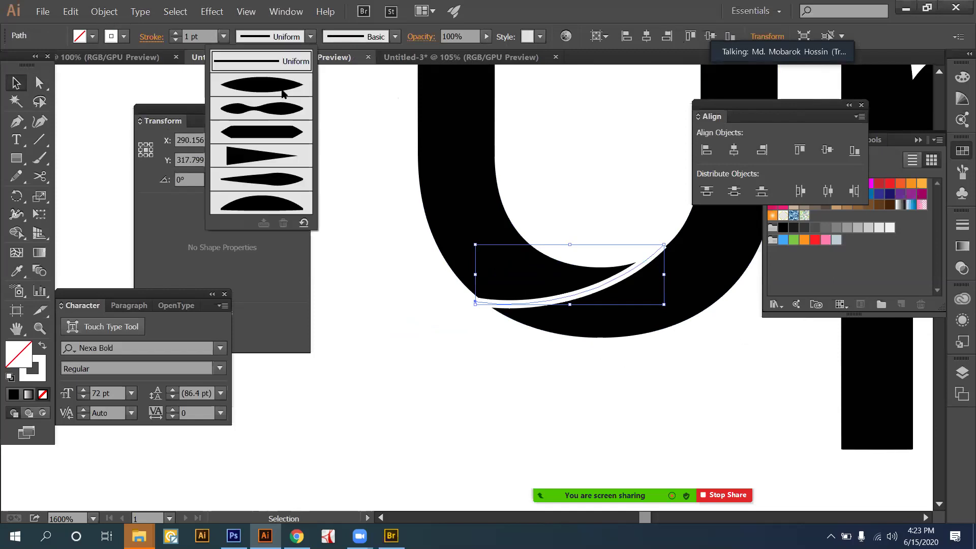
pyautogui.click(460, 348)
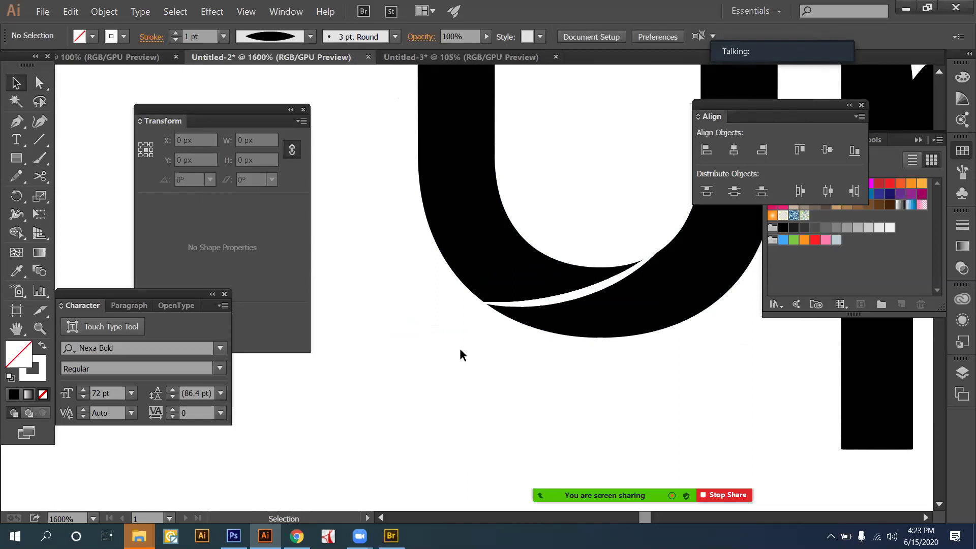
# Undo the lens-shaped width profile on the white curve in the U and deselect the path.
pyautogui.press('a')
pyautogui.hotkey('ctrl', 'z')
pyautogui.hotkey('ctrl', 'shift', 'a')
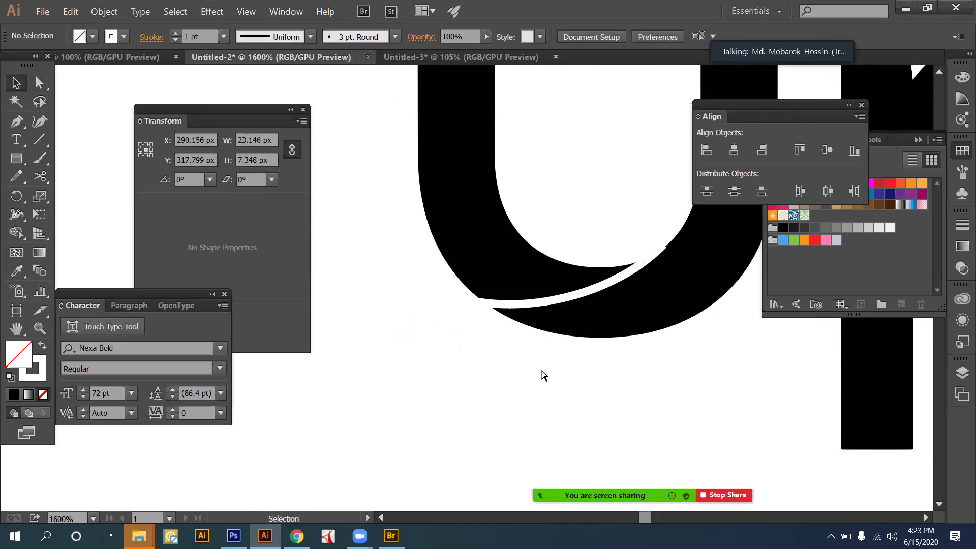
# Expand the white curve's fill and stroke so the swoosh across the U becomes a filled shape.
pyautogui.press('v')
pyautogui.hotkey('ctrl', '=')
pyautogui.moveTo(442, 331); pyautogui.dragTo(193, 350)
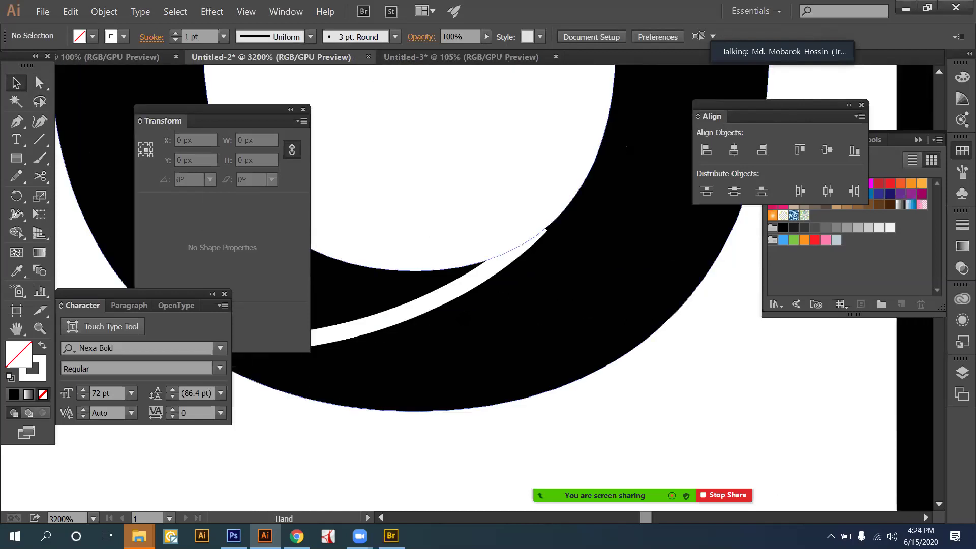
pyautogui.moveTo(466, 270); pyautogui.dragTo(497, 346)
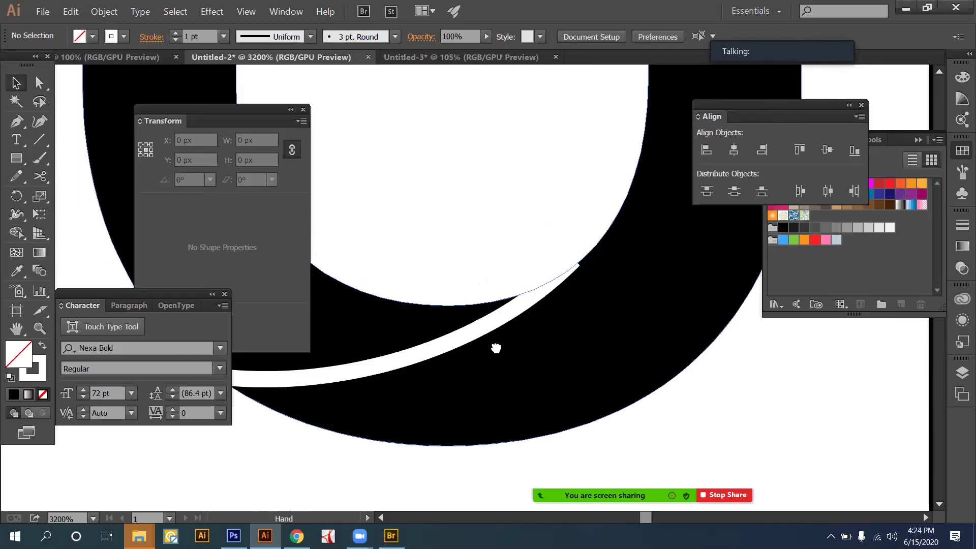
pyautogui.click(525, 303)
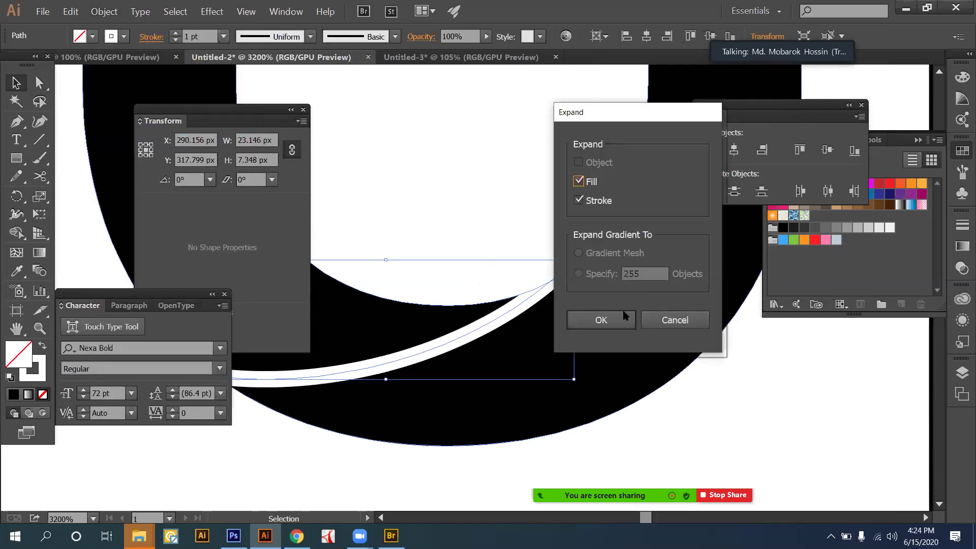
pyautogui.press('Return')
# Move the expanded swoosh's lower anchor at its inner end onto the U's inner edge, at about X 302.8 px, Y 313.5 px.
pyautogui.press('a')
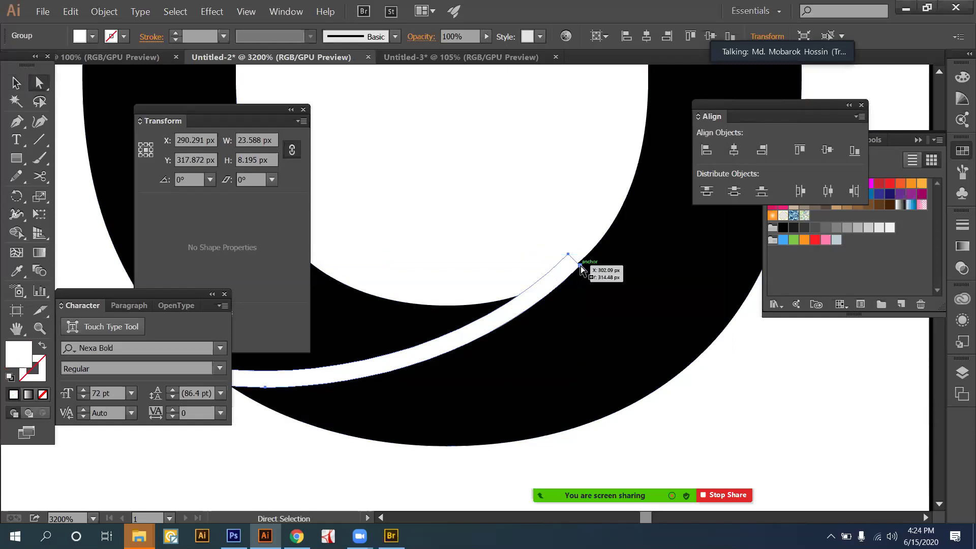
pyautogui.moveTo(580, 265); pyautogui.dragTo(400, 387)
pyautogui.hotkey('ctrl', '=')
pyautogui.press('alt')
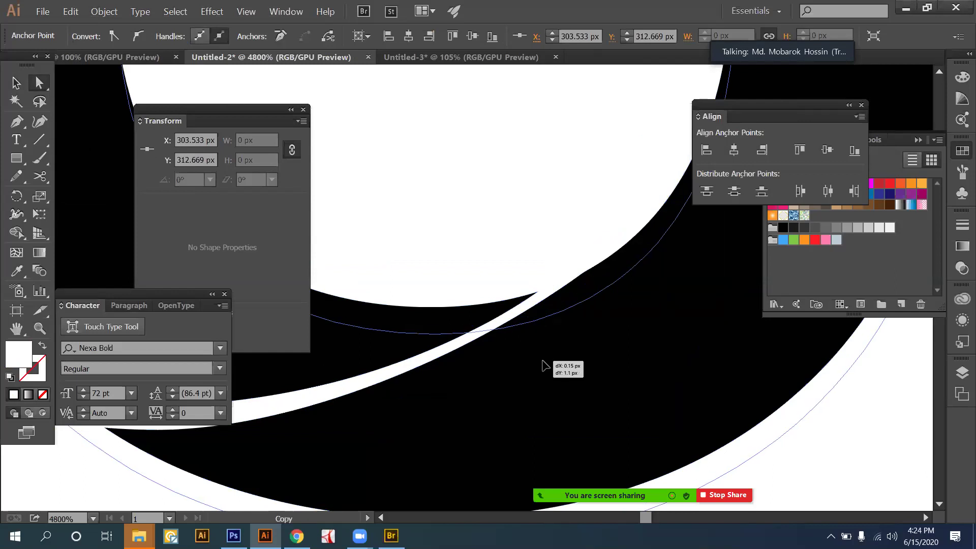
pyautogui.keyDown('alt'); pyautogui.click(532, 314); pyautogui.keyUp('alt')
pyautogui.moveTo(539, 315); pyautogui.dragTo(648, 225)
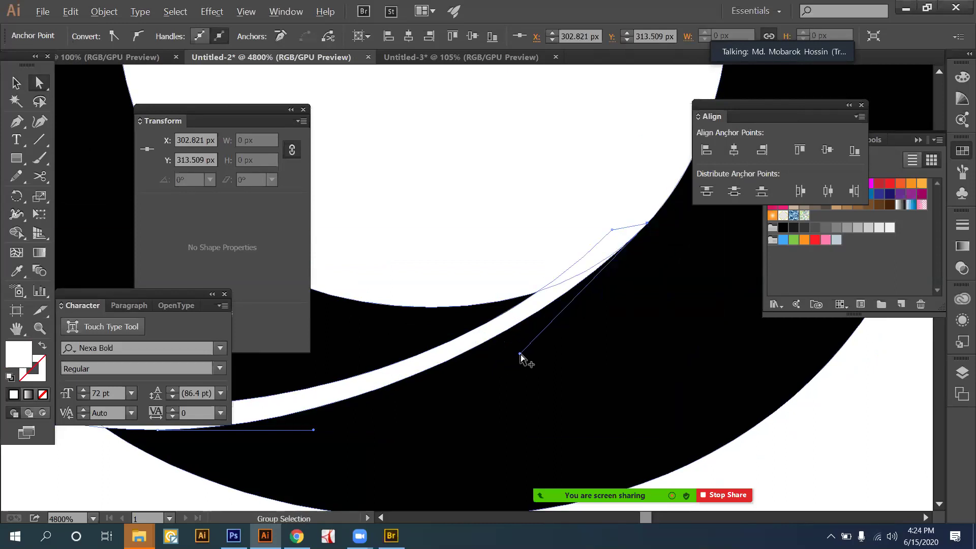
# Lengthen the moved anchor's direction handle to smooth the swoosh's lower edge, and deselect the shape.
pyautogui.moveTo(520, 355); pyautogui.dragTo(500, 382)
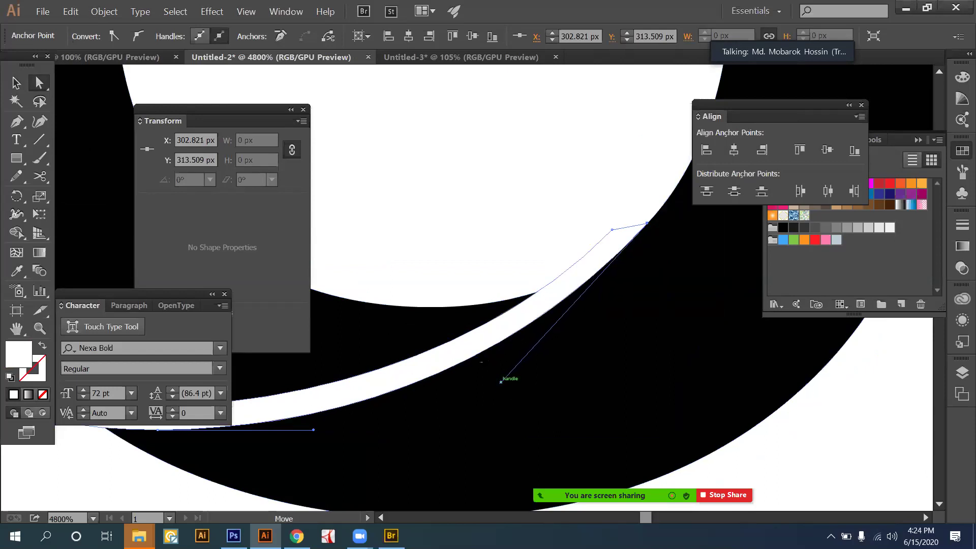
pyautogui.press('v')
pyautogui.hotkey('ctrl', 'shift', 'a')
pyautogui.hotkey('ctrl', '-')
pyautogui.hotkey('ctrl', '-')
pyautogui.hotkey('ctrl', '-')
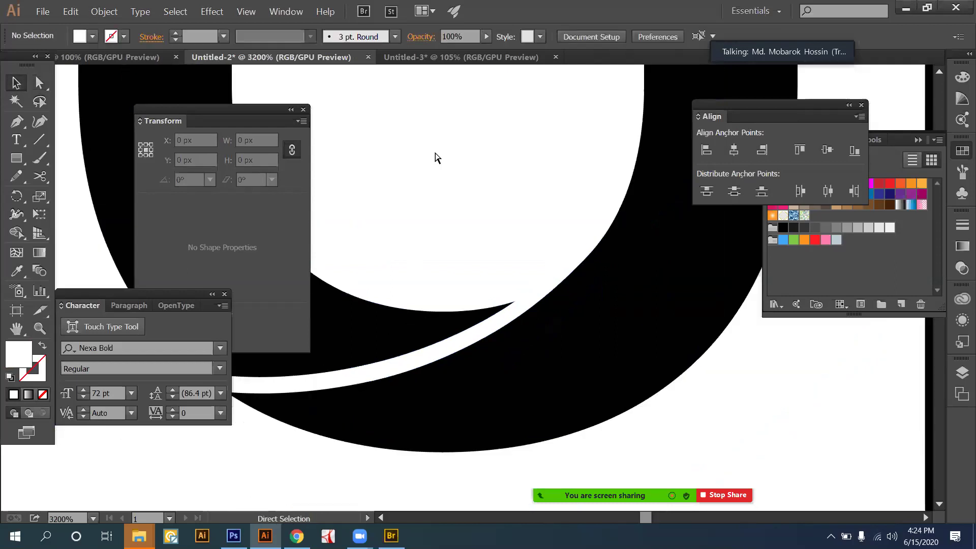
pyautogui.hotkey('ctrl', '-')
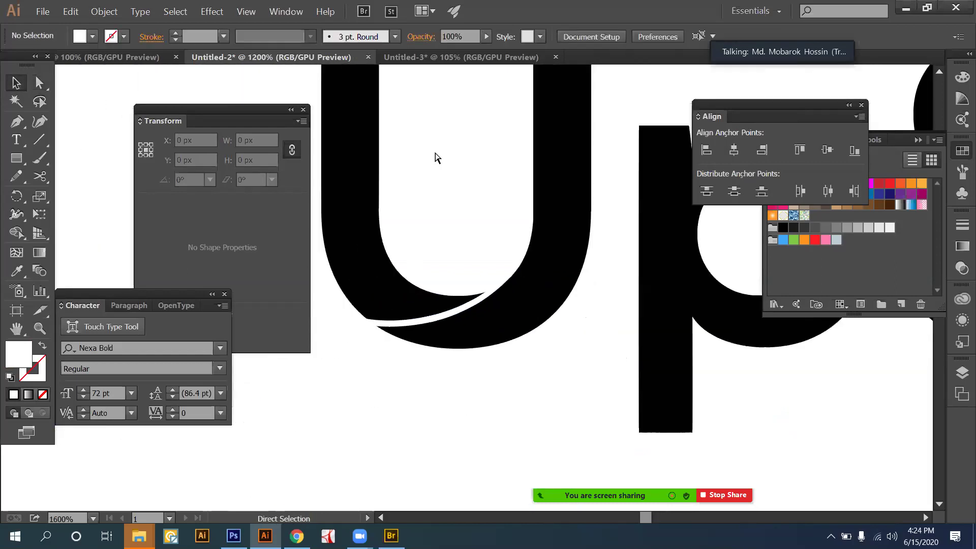
pyautogui.hotkey('ctrl', '-')
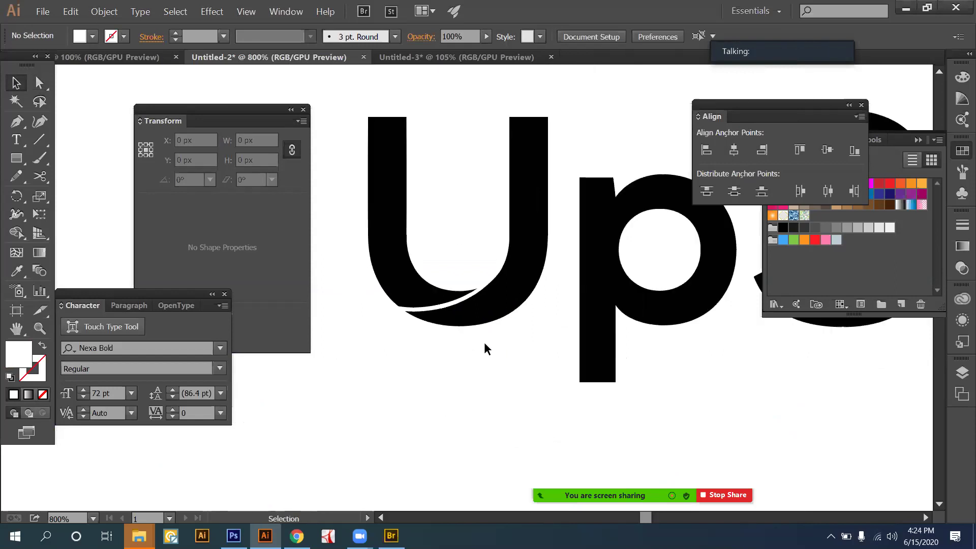
# Subtract the swoosh from the U with Pathfinder's Minus Front and deselect the result.
pyautogui.moveTo(433, 282); pyautogui.dragTo(492, 343)
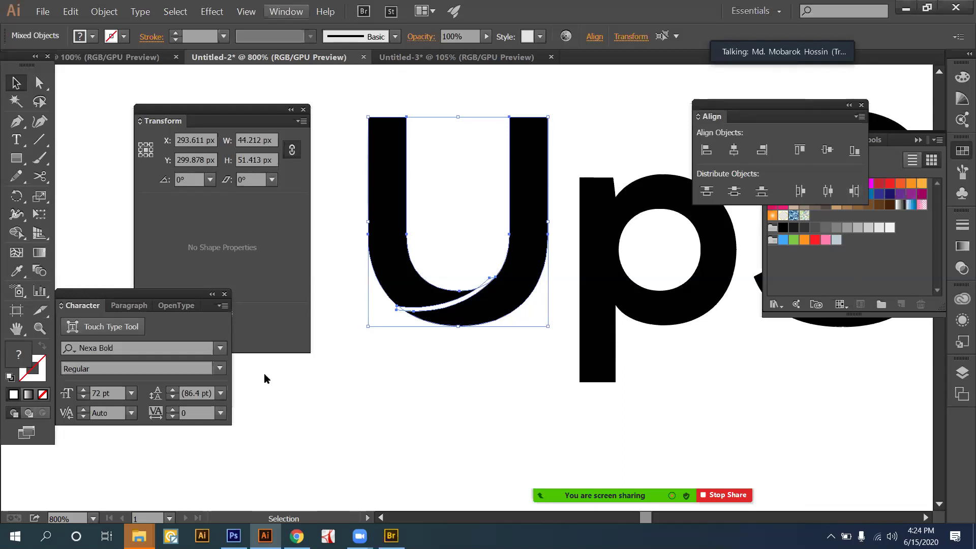
pyautogui.click(286, 11)
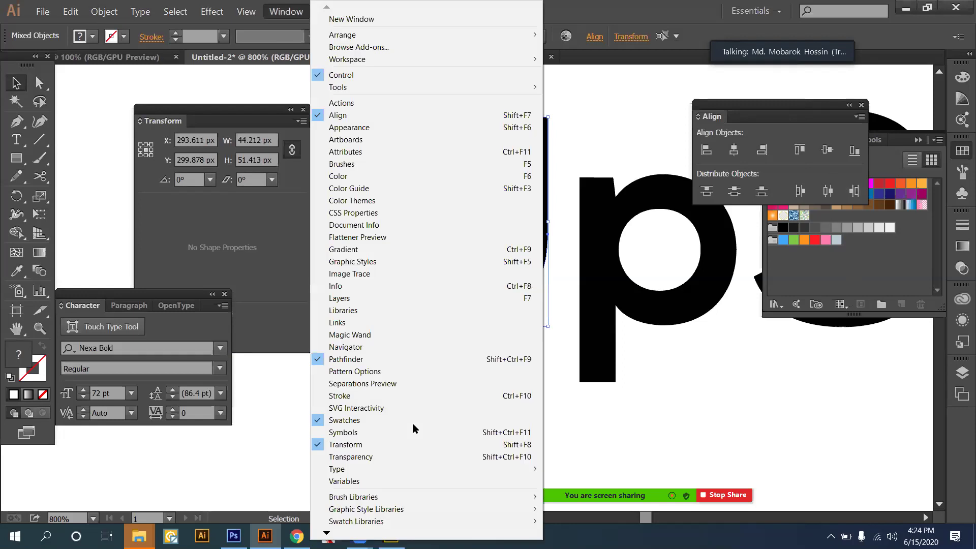
pyautogui.click(366, 359)
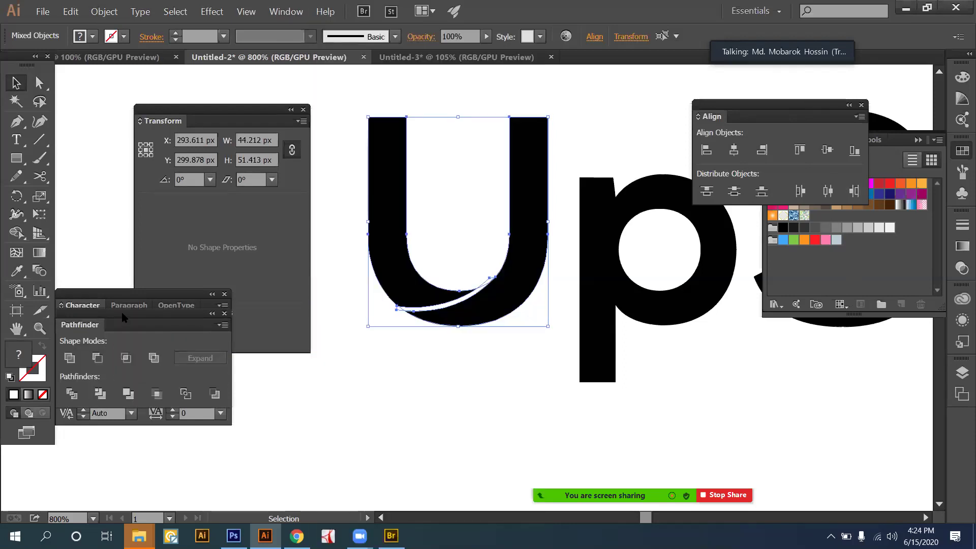
pyautogui.moveTo(696, 417); pyautogui.dragTo(699, 376)
pyautogui.click(721, 411)
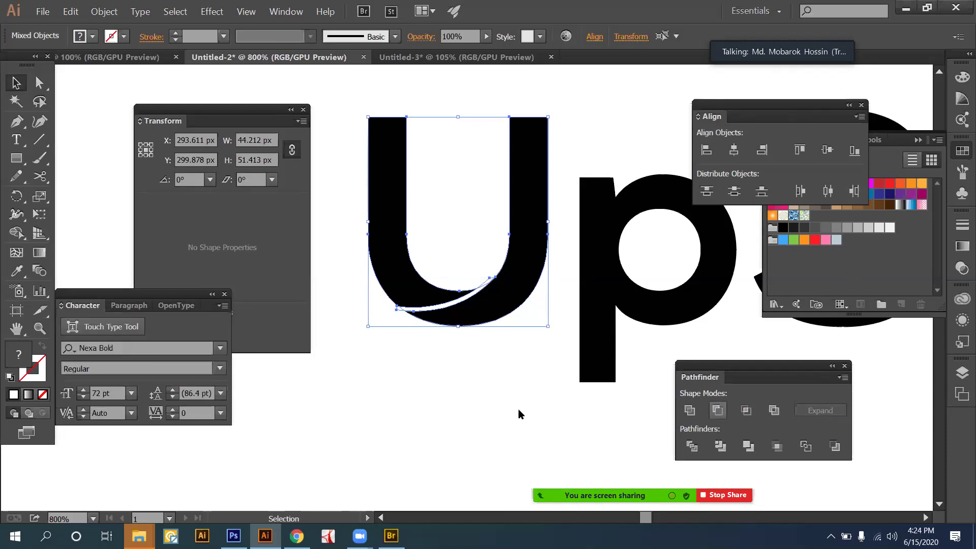
pyautogui.click(485, 391)
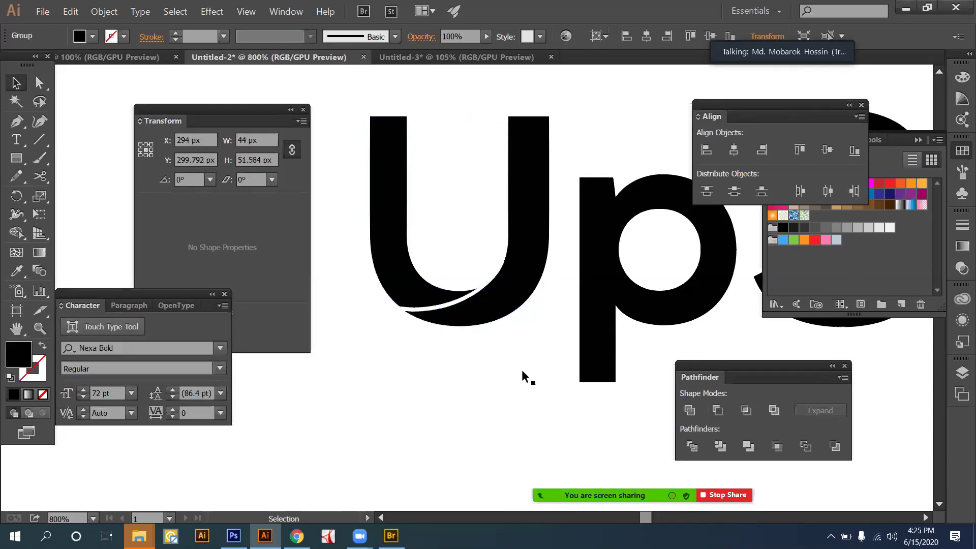
# Add a separate capital P as text in Nexa Bold, 72 pt, below the U and lowercase p.
pyautogui.scroll(-2, 592, 316)
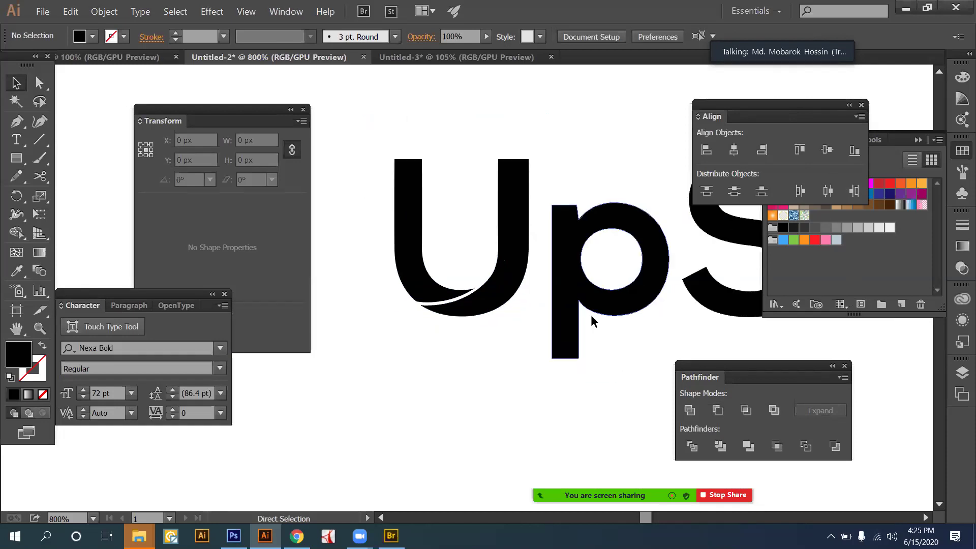
pyautogui.moveTo(518, 322); pyautogui.dragTo(495, 310)
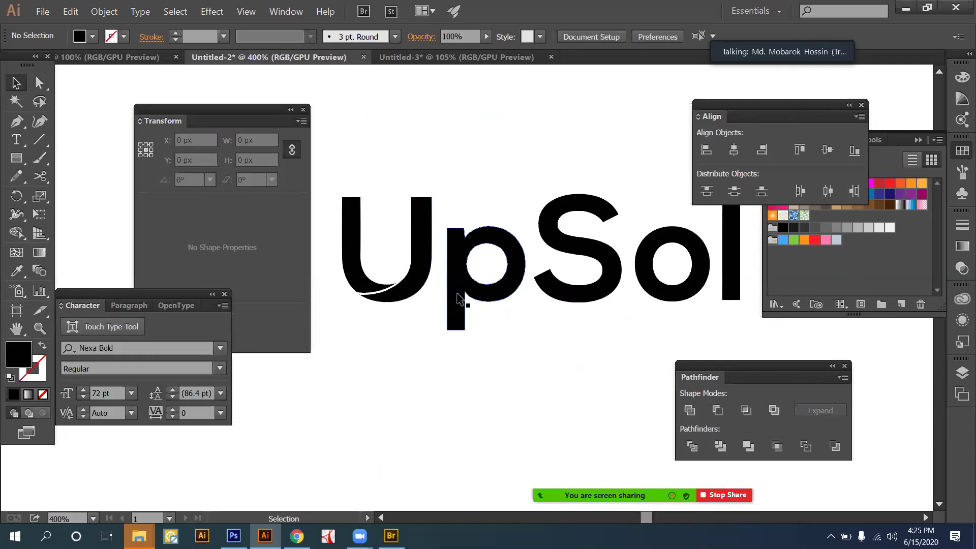
pyautogui.click(457, 297)
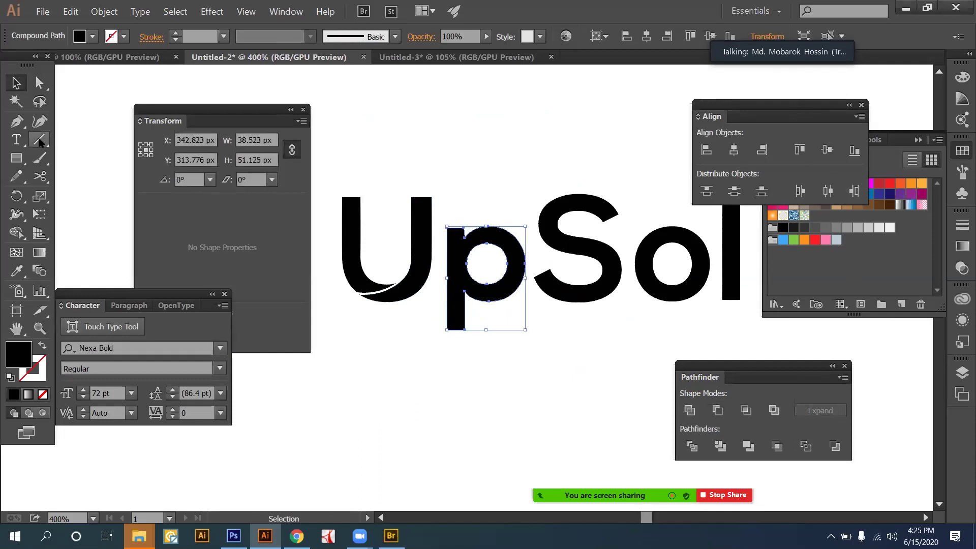
pyautogui.click(16, 139)
pyautogui.click(438, 350)
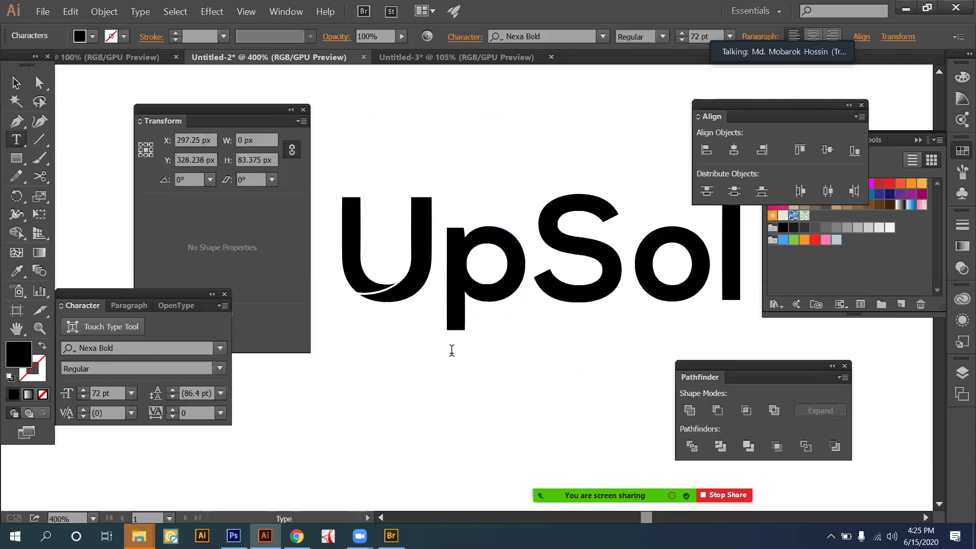
pyautogui.write('p')
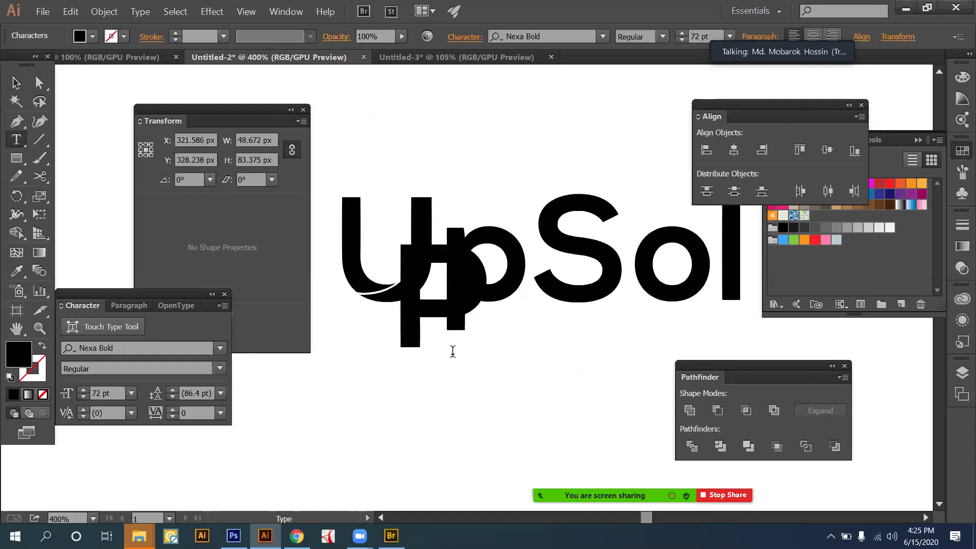
pyautogui.press('Escape')
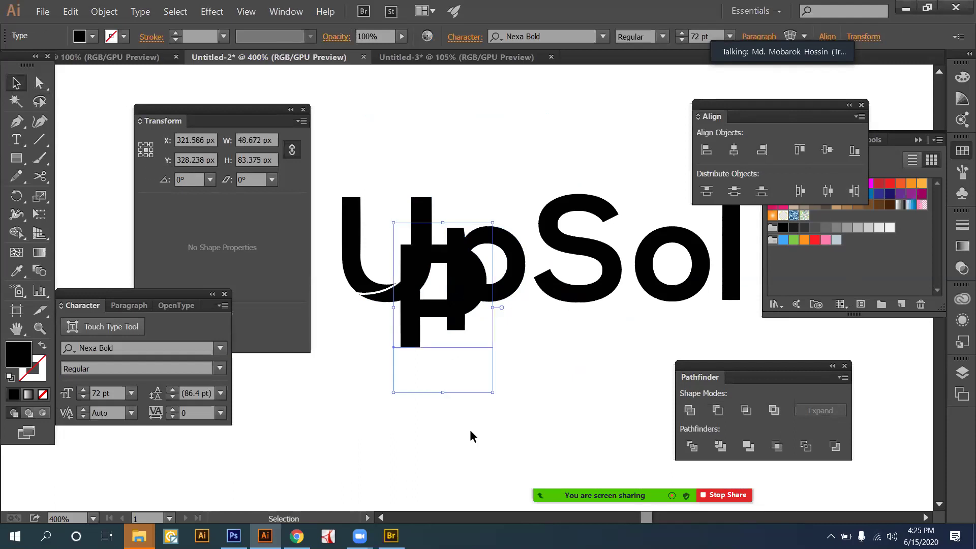
# Move the capital P so its stem overlaps the U's right stem, at about X 327.1 px, Y 305 px, and deselect it.
pyautogui.click(470, 429)
pyautogui.moveTo(404, 332); pyautogui.dragTo(419, 275)
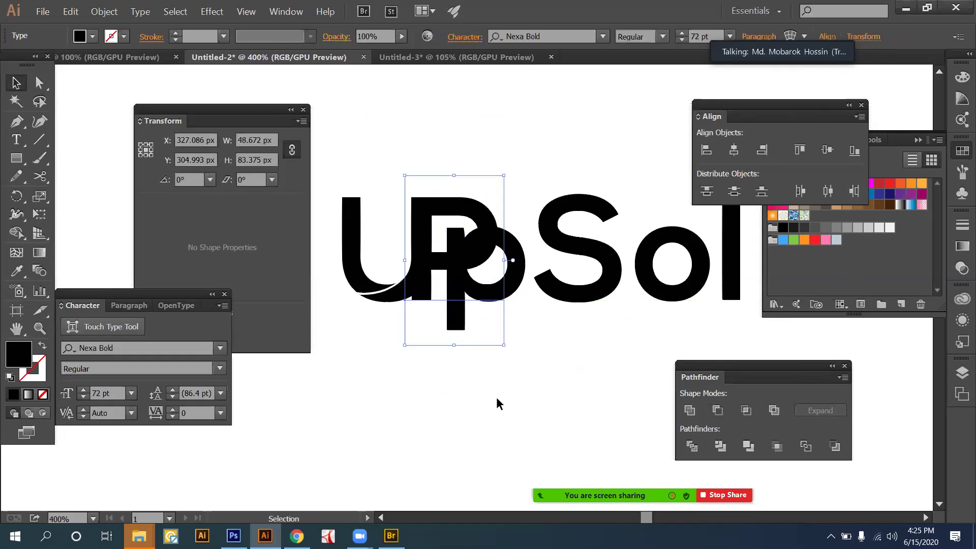
pyautogui.click(496, 397)
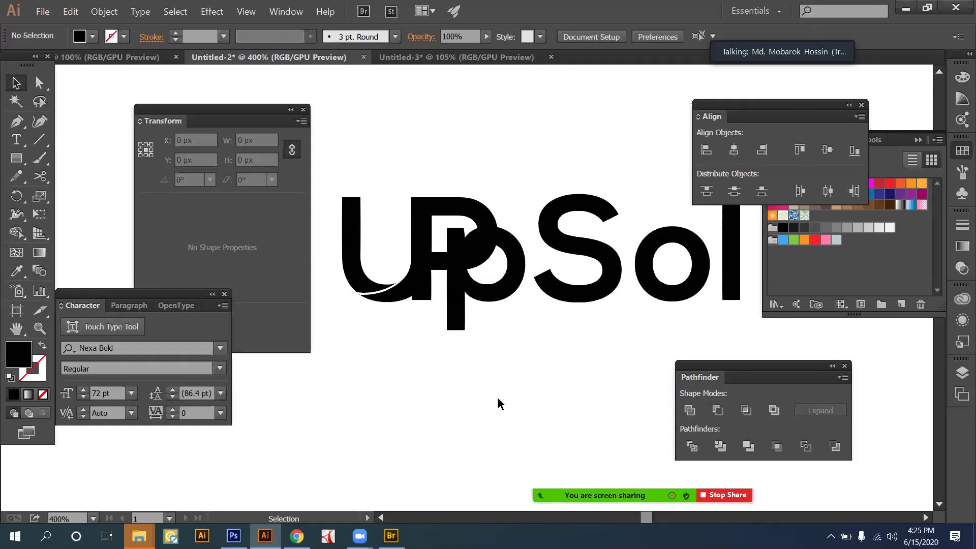
pyautogui.click(491, 296)
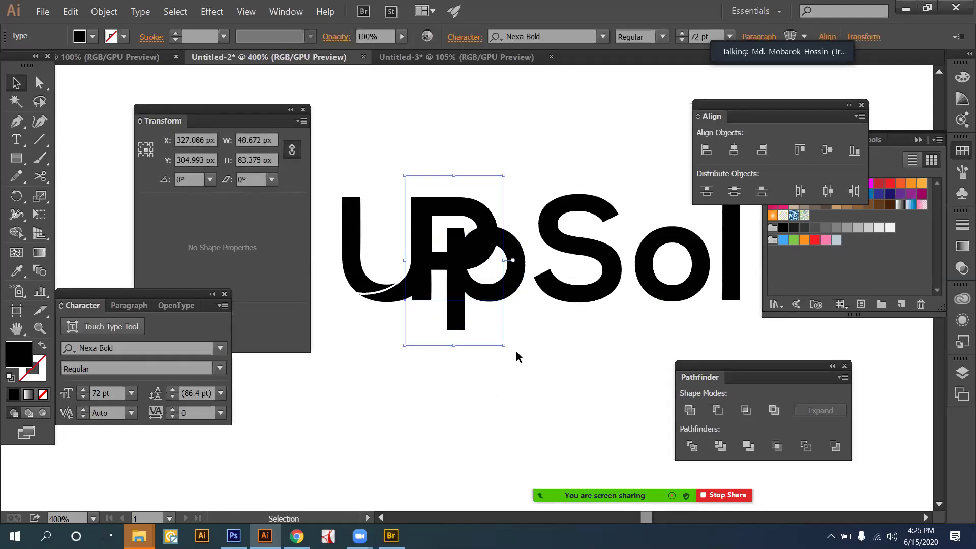
pyautogui.click(516, 352)
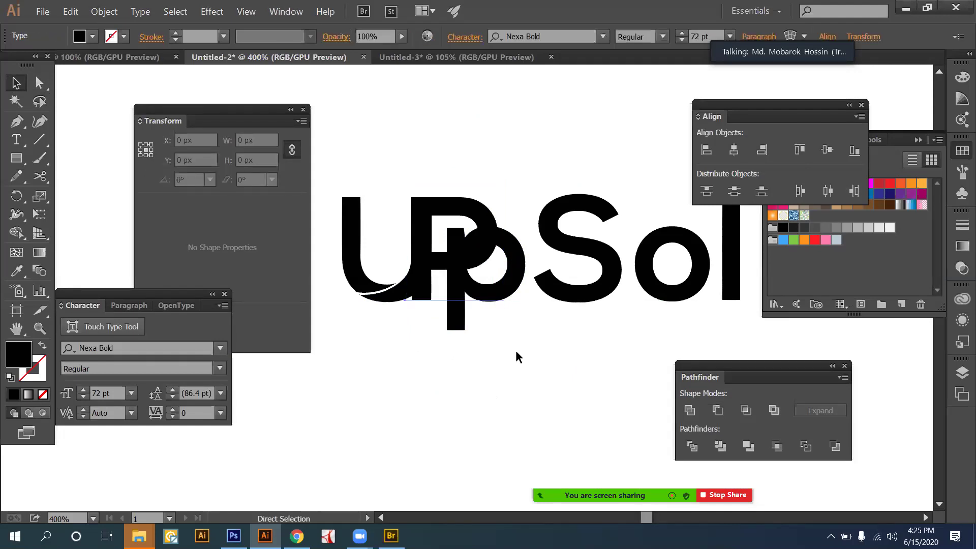
# Delete the lowercase p from the wordmark and convert the capital P to outlines.
pyautogui.hscroll(3, 572, 346)
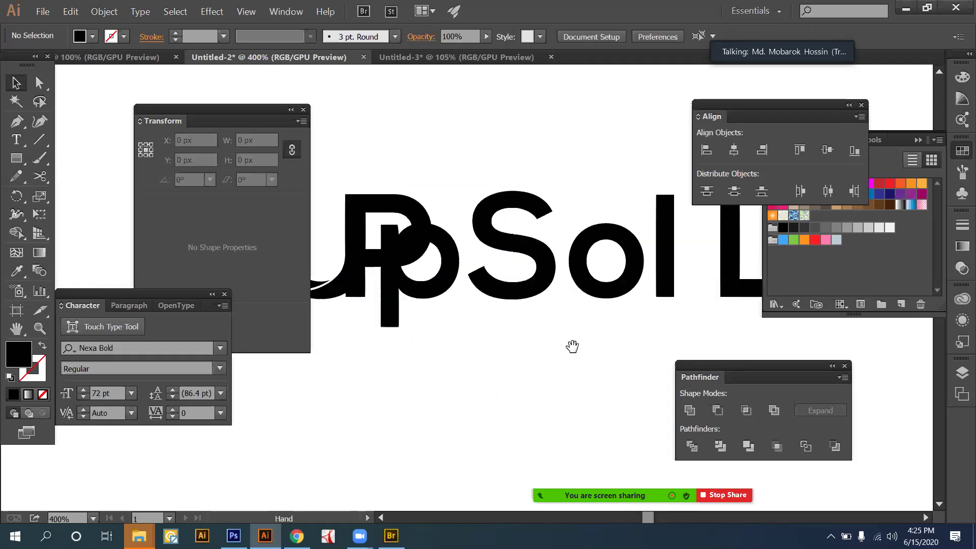
pyautogui.hotkey('ctrl', '-')
pyautogui.hotkey('ctrl', '-')
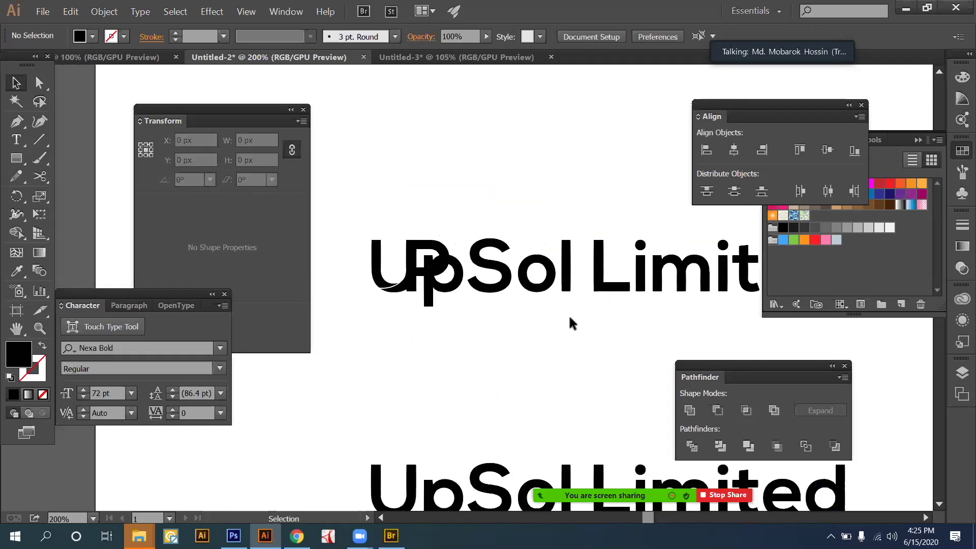
pyautogui.click(470, 280)
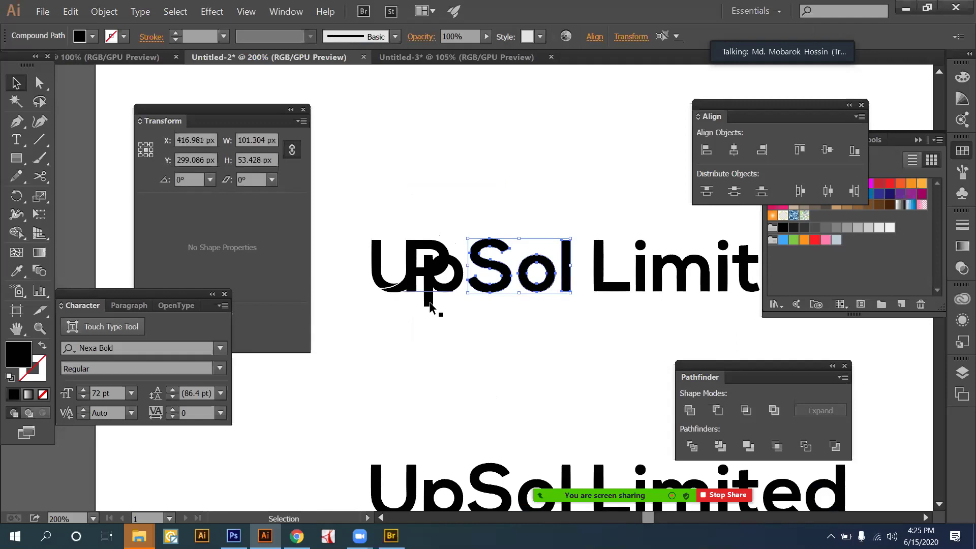
pyautogui.click(456, 260)
pyautogui.press('Delete')
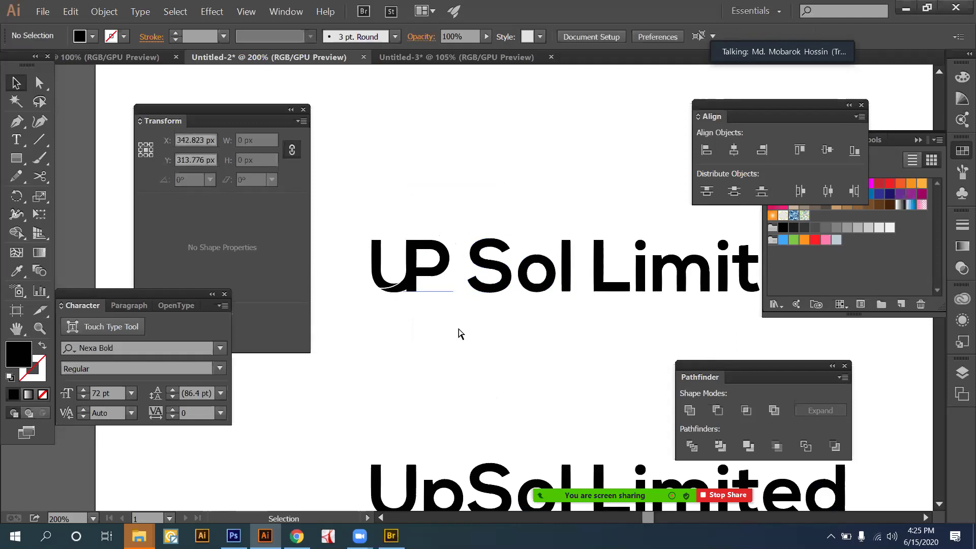
pyautogui.hotkey('ctrl', 'z')
pyautogui.hotkey('ctrl', '=')
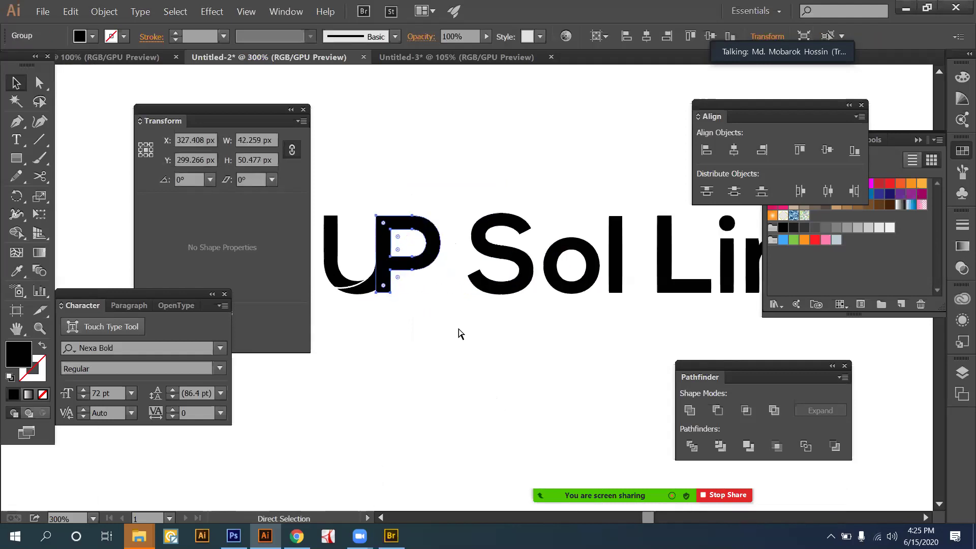
# Nudge the letters Sol toward the capital P, to about X 402 px, and deselect them.
pyautogui.moveTo(668, 312); pyautogui.dragTo(467, 216)
pyautogui.press('Left')
pyautogui.press('Left')
pyautogui.press('Left')
pyautogui.press('Left')
pyautogui.press('Left')
pyautogui.press('Left')
pyautogui.press('Left')
pyautogui.press('Left')
pyautogui.press('Left')
pyautogui.press('Left')
pyautogui.press('Left')
pyautogui.press('Left')
pyautogui.press('Left')
pyautogui.press('Left')
pyautogui.press('Left')
pyautogui.press('Left')
pyautogui.press('Left')
pyautogui.press('Left')
pyautogui.press('Left')
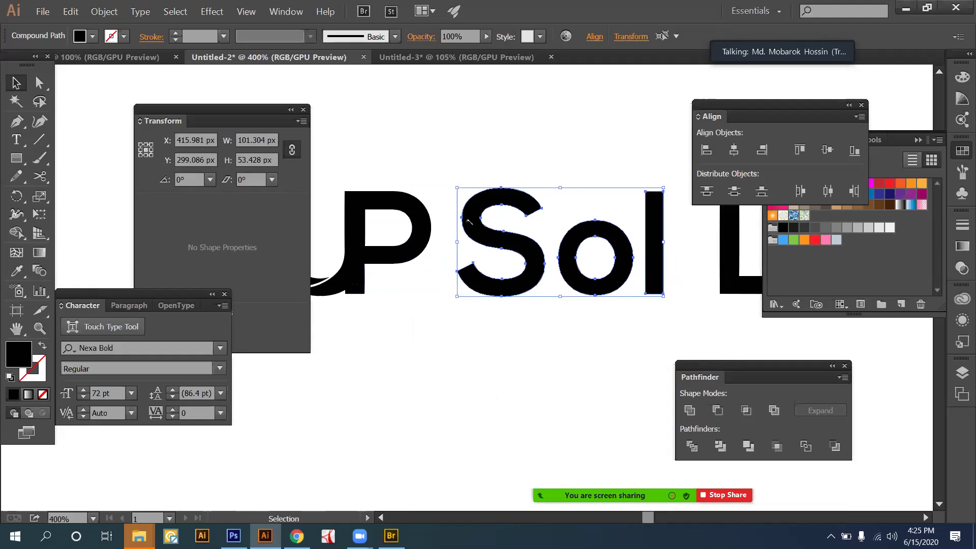
pyautogui.press('Right')
pyautogui.press('Right')
pyautogui.press('Right')
pyautogui.press('Right')
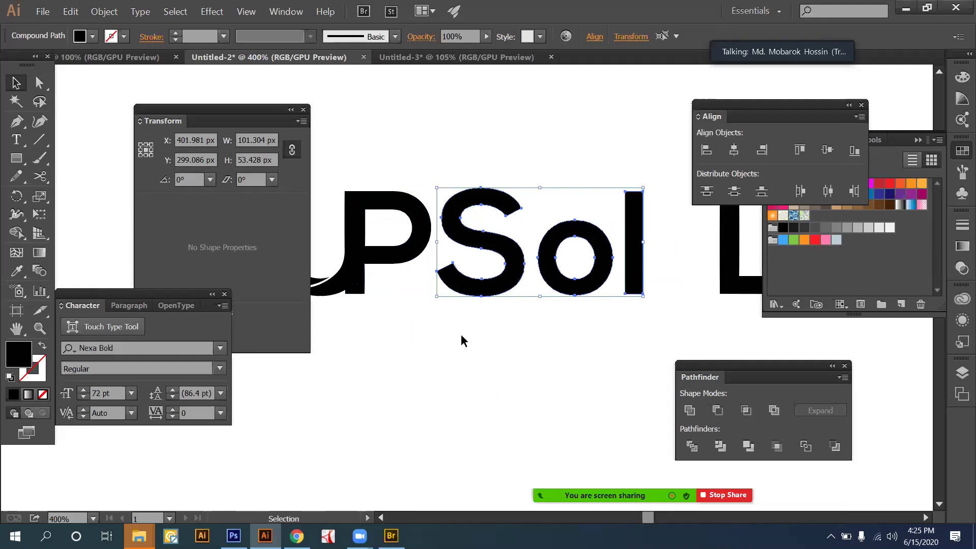
pyautogui.click(415, 327)
pyautogui.moveTo(416, 327); pyautogui.dragTo(505, 331)
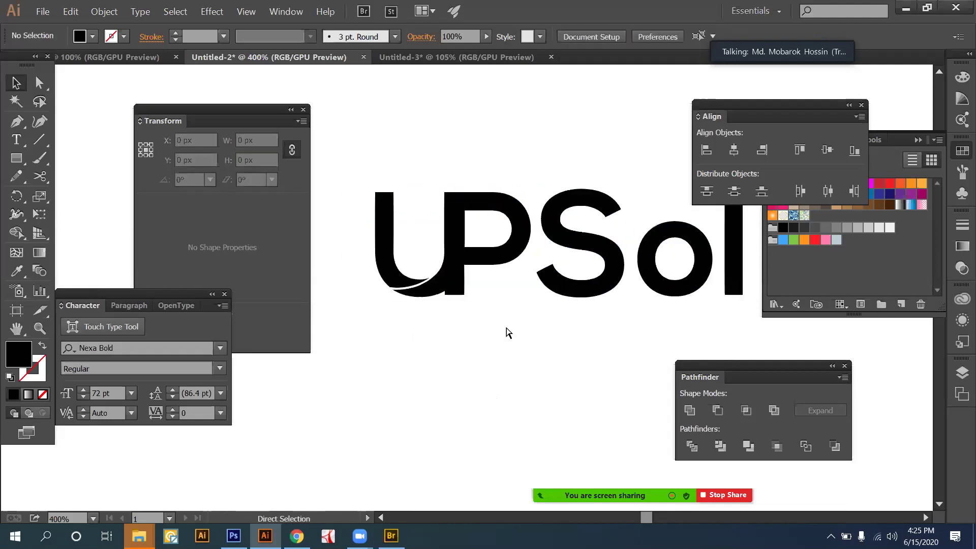
pyautogui.hotkey('ctrl', '=')
pyautogui.moveTo(460, 276); pyautogui.dragTo(500, 327)
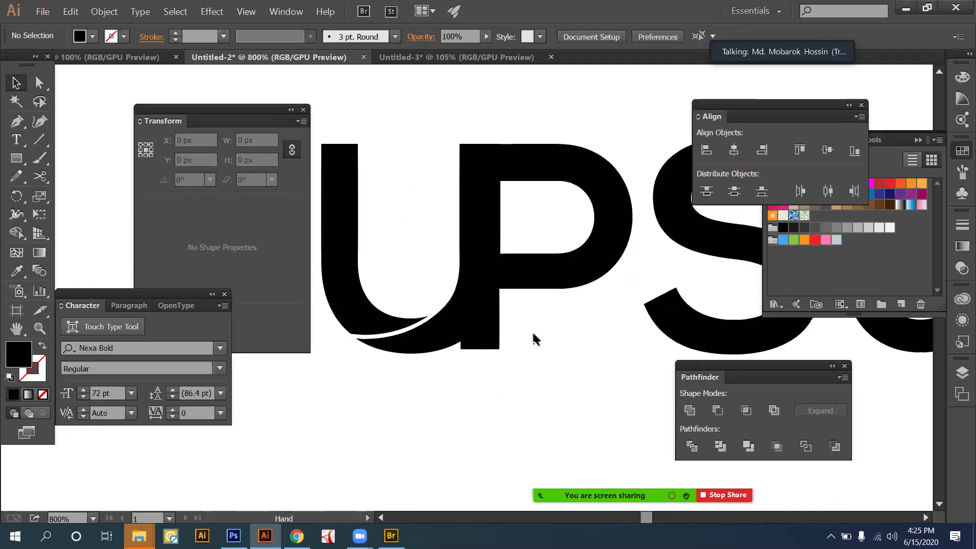
# Select the anchor points along the right edge of the capital P's stem and nudge them left past the stem's outer edge.
pyautogui.press('a')
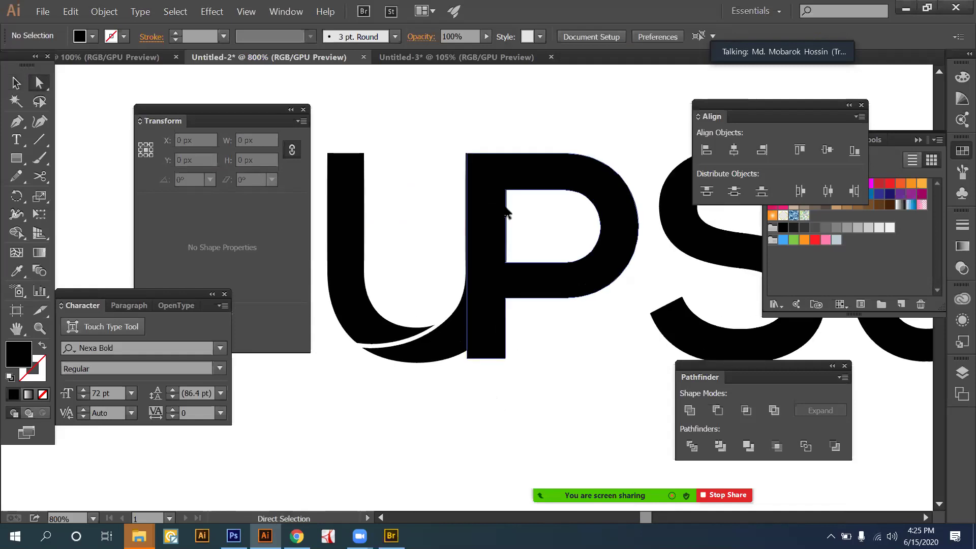
pyautogui.click(505, 191)
pyautogui.keyDown('shift'); pyautogui.click(505, 262); pyautogui.keyUp('shift')
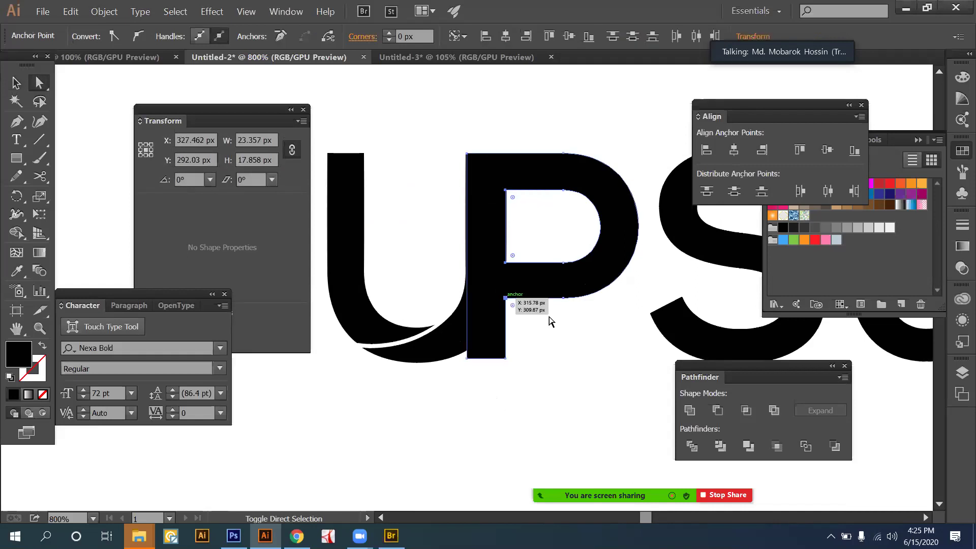
pyautogui.press('Left')
pyautogui.press('Left')
pyautogui.press('Left')
pyautogui.press('Left')
pyautogui.press('Left')
pyautogui.press('Left')
pyautogui.press('Left')
pyautogui.press('Left')
pyautogui.press('Left')
pyautogui.press('Left')
pyautogui.press('Left')
pyautogui.press('Left')
pyautogui.press('Left')
pyautogui.press('Left')
pyautogui.press('Left')
pyautogui.press('Left')
pyautogui.press('Left')
pyautogui.press('Left')
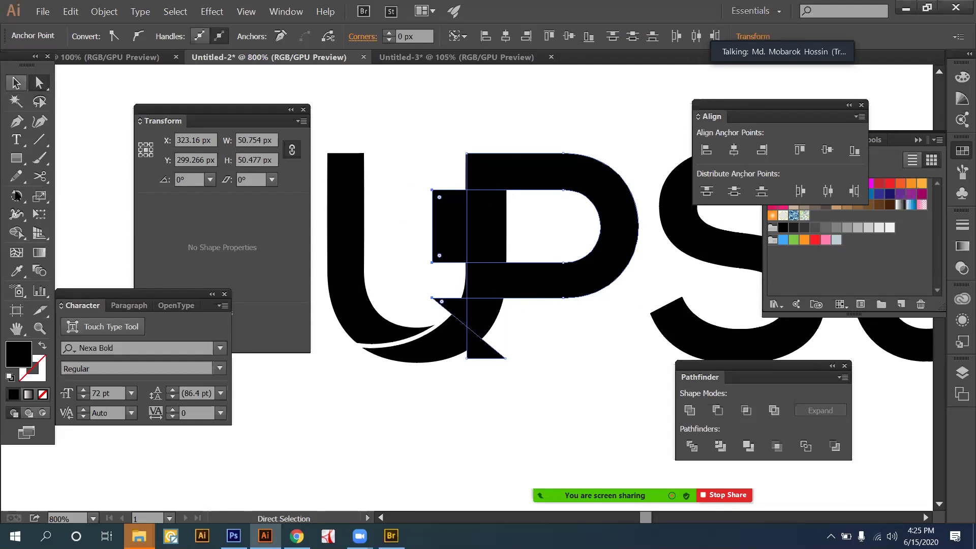
# Remove the leftover stem pieces beside and below the P's bowl with the Shape Builder tool and deselect the letter.
pyautogui.click(16, 82)
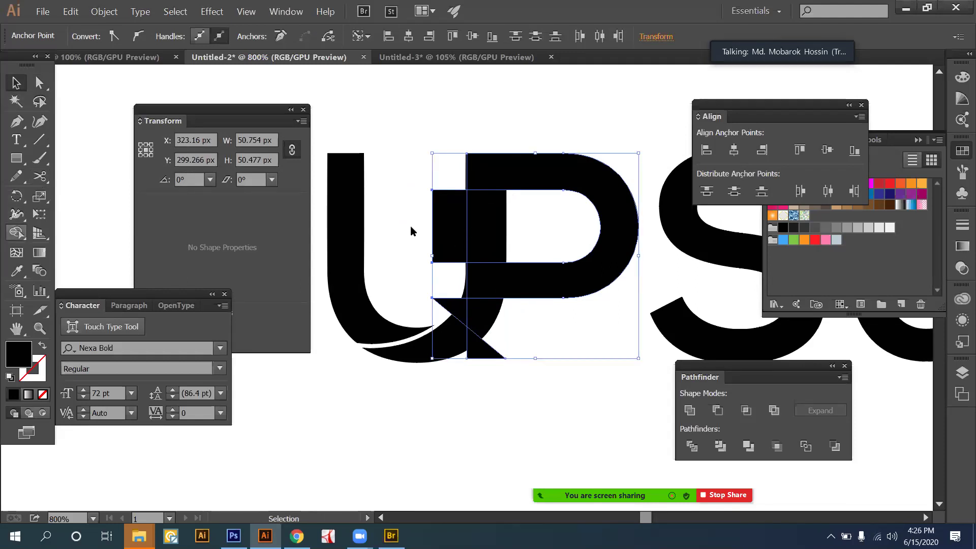
pyautogui.hotkey('ctrl', 'shift', 'b')
pyautogui.hotkey('shift', 'm')
pyautogui.hotkey('alt', 'v')
pyautogui.press('Escape')
pyautogui.keyDown('alt'); pyautogui.click(453, 239); pyautogui.keyUp('alt')
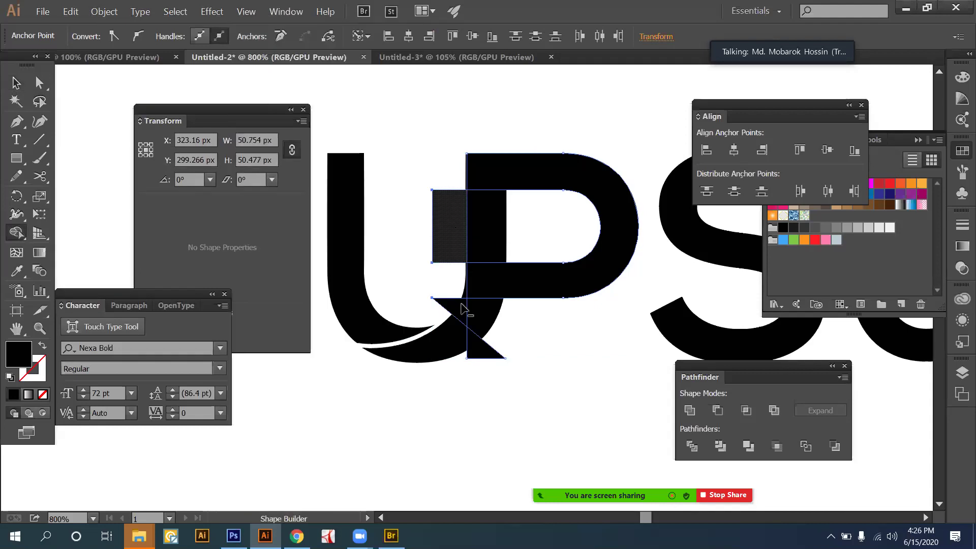
pyautogui.keyDown('alt'); pyautogui.click(471, 350); pyautogui.keyUp('alt')
pyautogui.press('v')
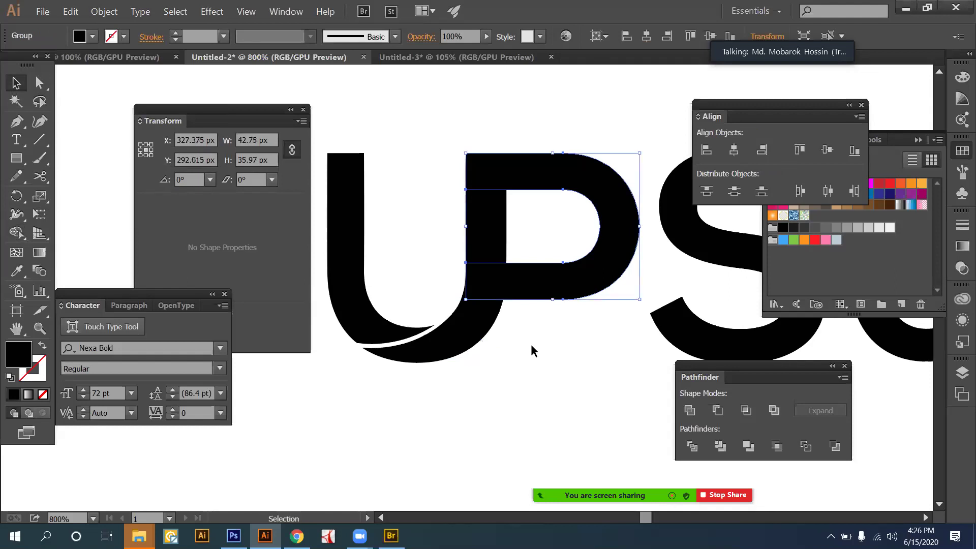
pyautogui.click(533, 347)
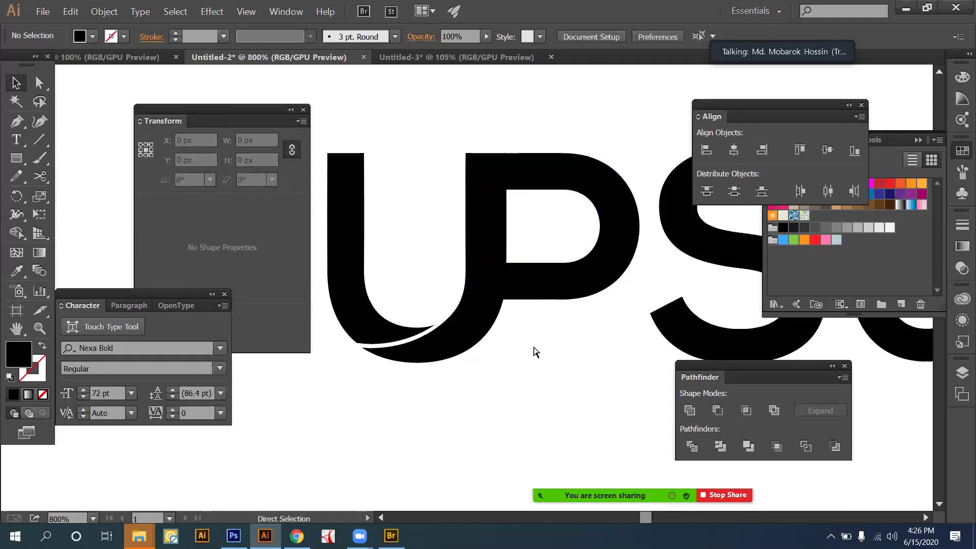
# Fill the P and the joined lower-right piece of the U with a dark gray swatch.
pyautogui.hotkey('ctrl', '-')
pyautogui.hotkey('ctrl', '-')
pyautogui.hotkey('ctrl', '-')
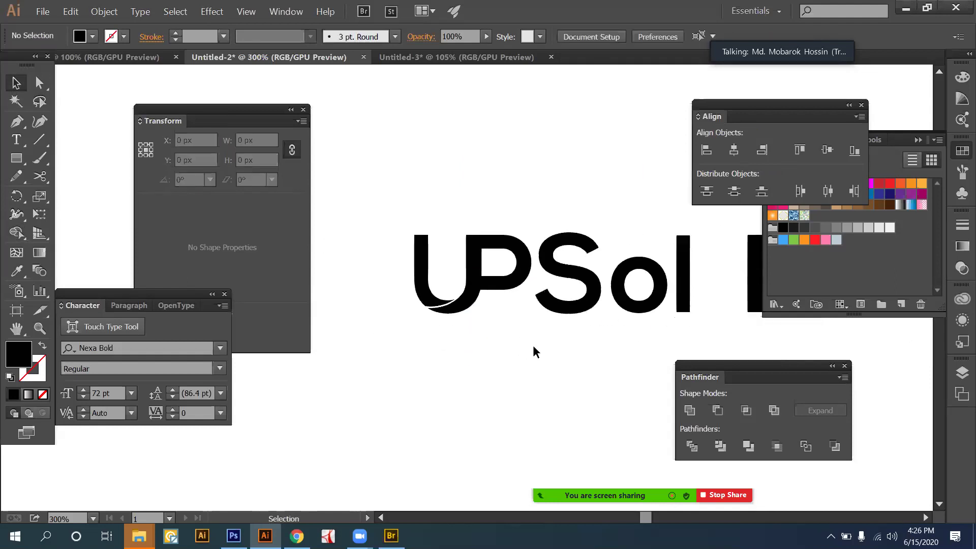
pyautogui.keyDown('ctrl'); pyautogui.click(474, 267); pyautogui.keyUp('ctrl')
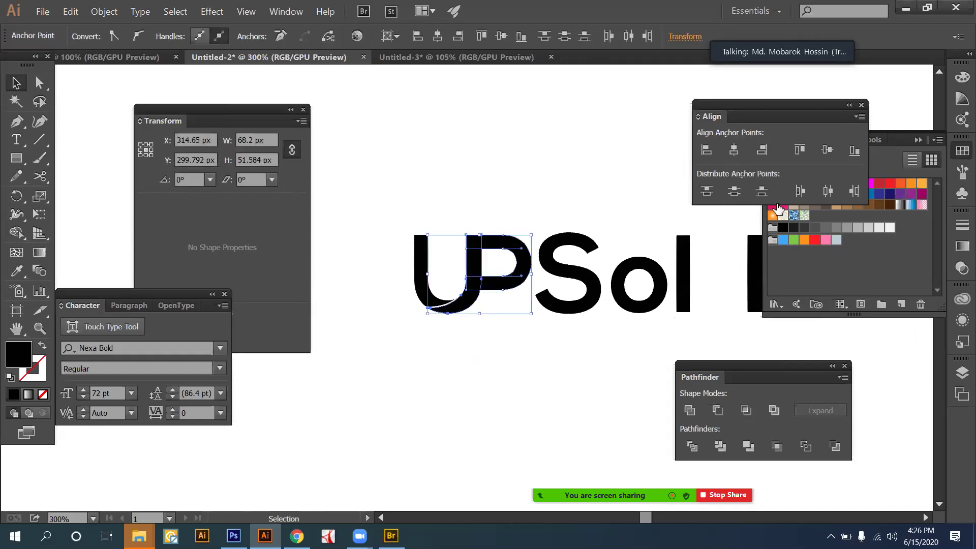
pyautogui.click(793, 227)
pyautogui.click(580, 345)
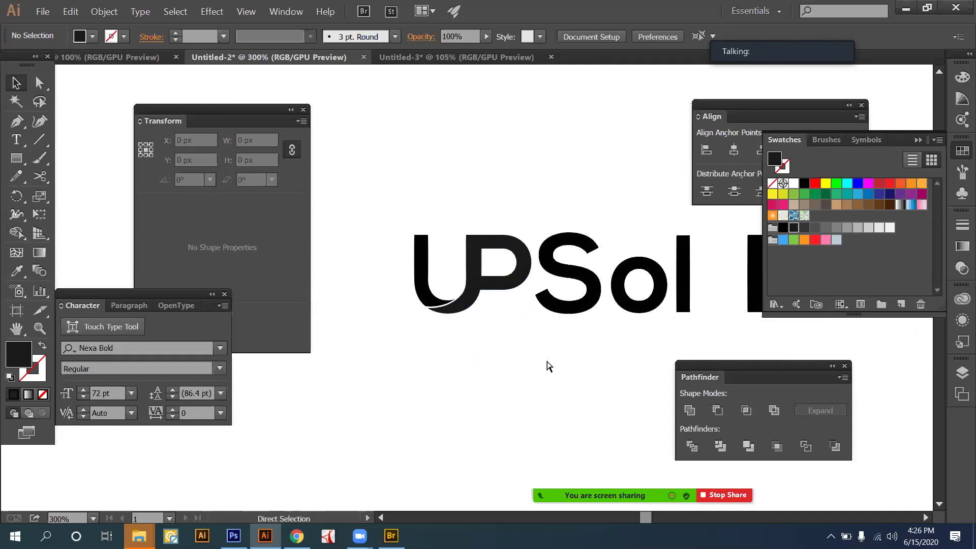
# Examine the swoosh cut through the U up close and in the whole wordmark.
pyautogui.hotkey('ctrl', '-')
pyautogui.hotkey('ctrl', '-')
pyautogui.press('space')
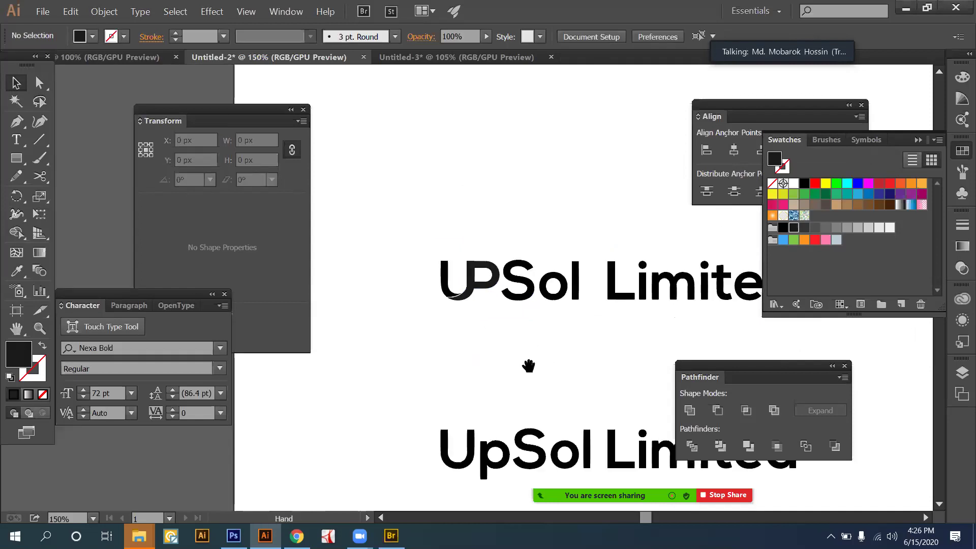
pyautogui.scroll(8, 515, 356)
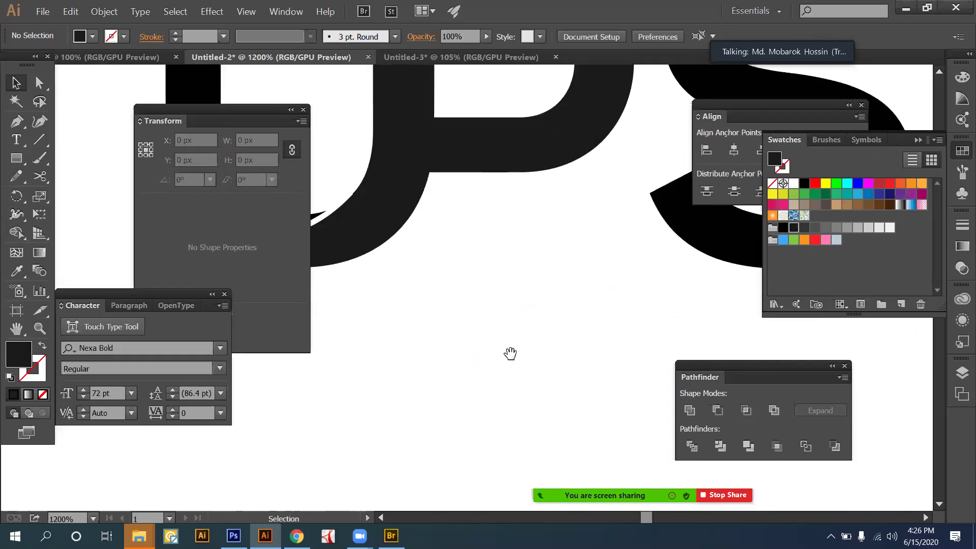
pyautogui.scroll(1, 549, 372)
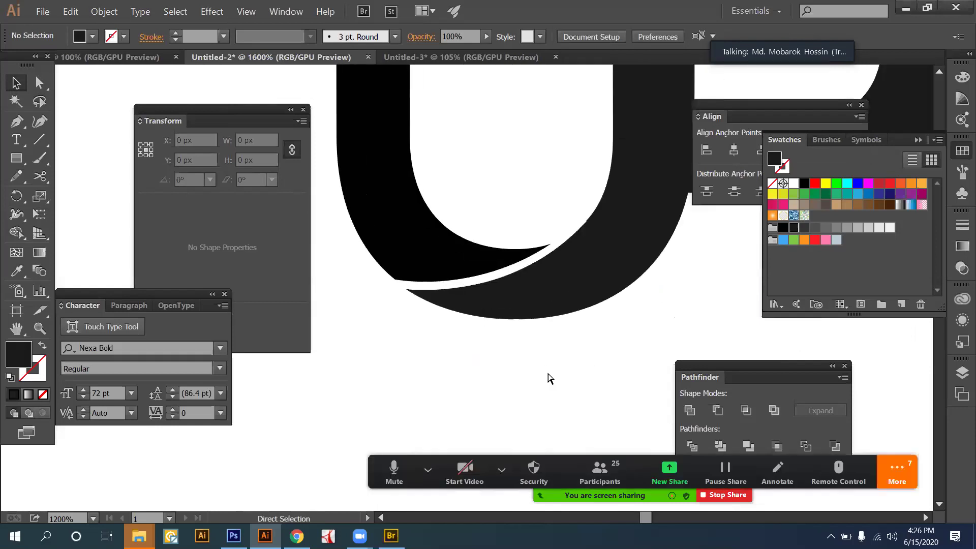
pyautogui.scroll(1, 548, 377)
pyautogui.scroll(-7, 549, 378)
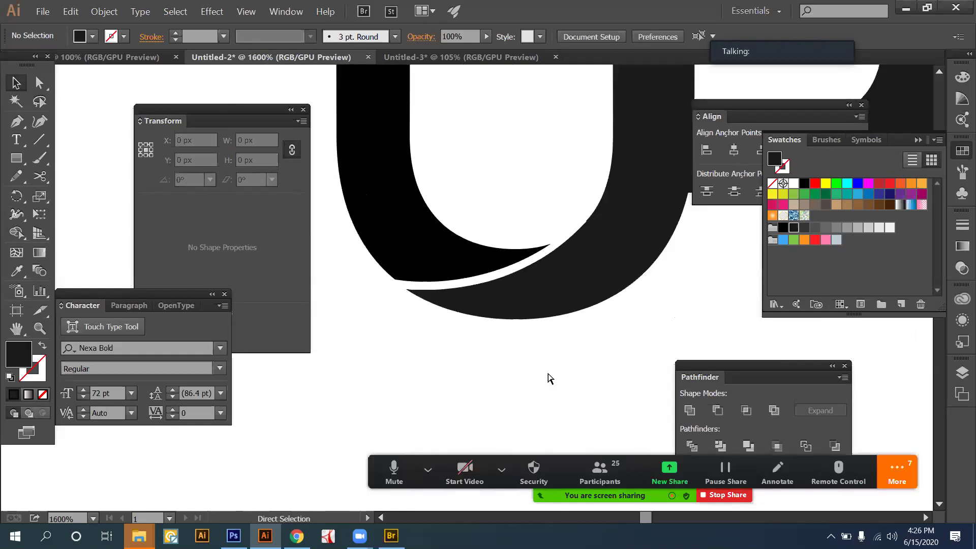
pyautogui.scroll(-1, 549, 377)
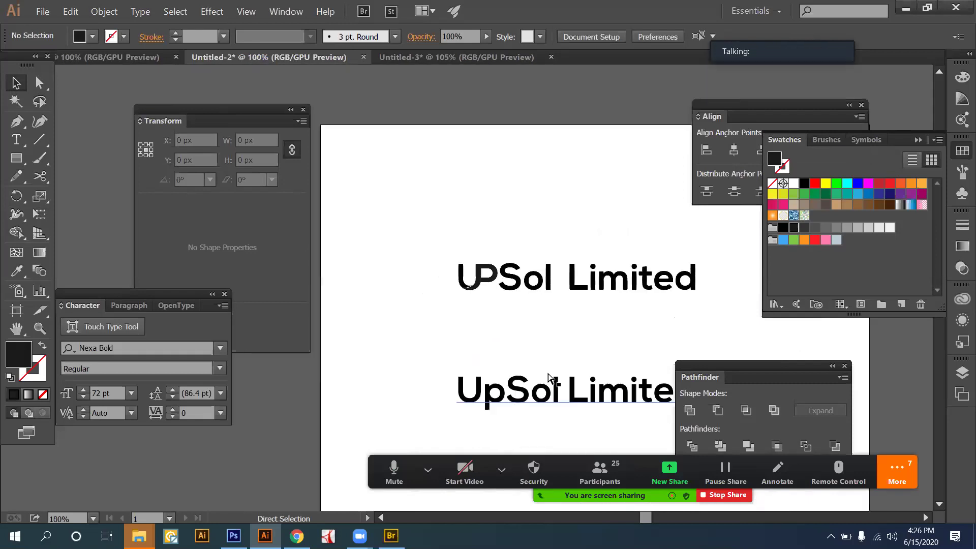
pyautogui.scroll(7, 548, 378)
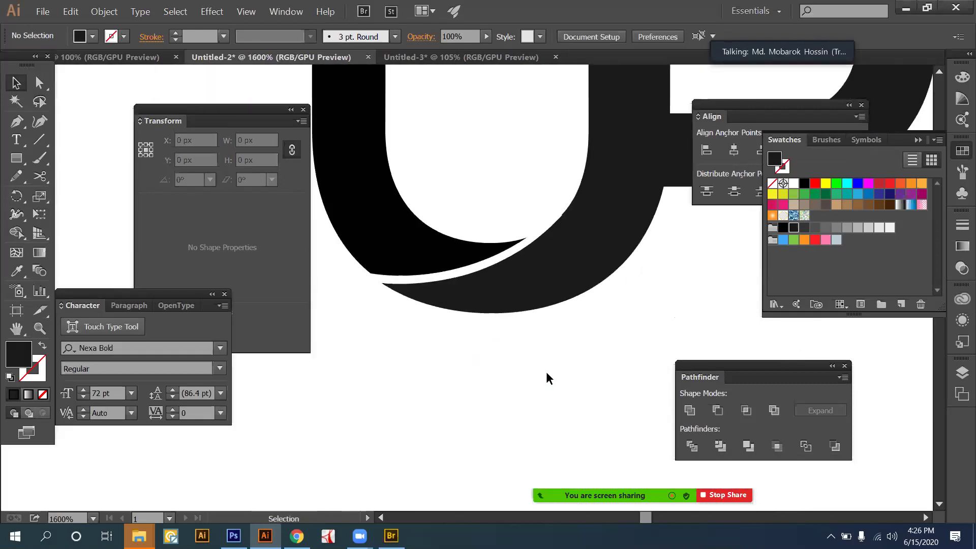
# Try to trace the swoosh's upper edge with a Pen curve from the U's outer left edge to its inner right edge.
pyautogui.press('p')
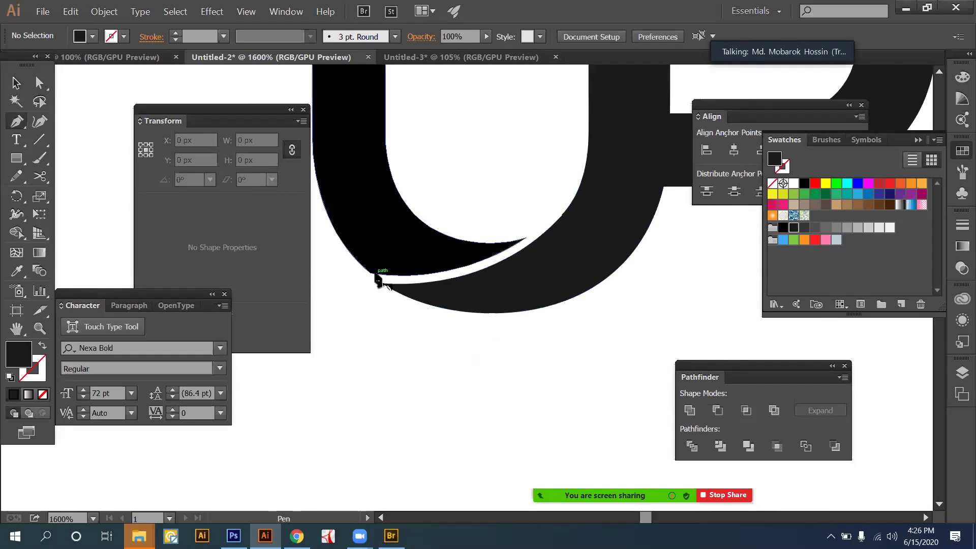
pyautogui.moveTo(371, 273); pyautogui.dragTo(415, 274)
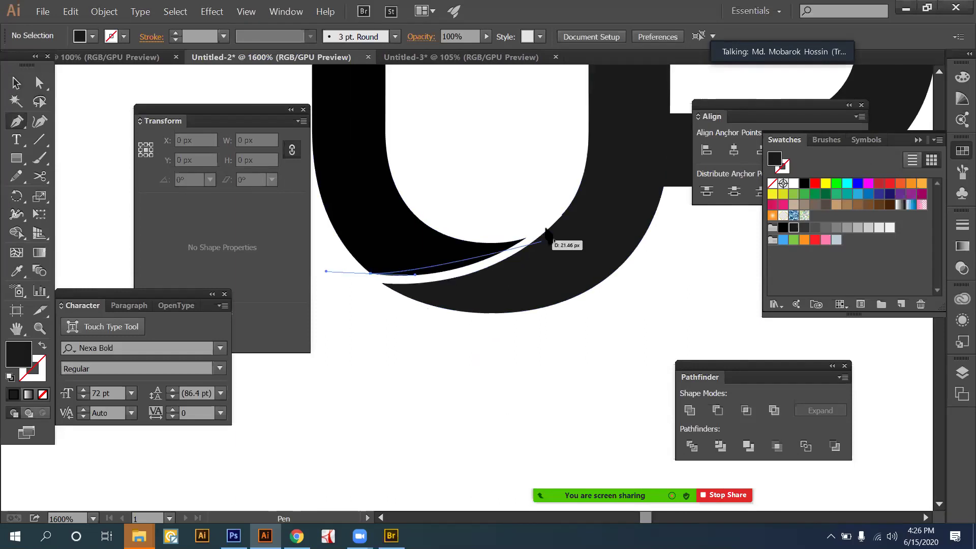
pyautogui.moveTo(561, 215); pyautogui.dragTo(608, 166)
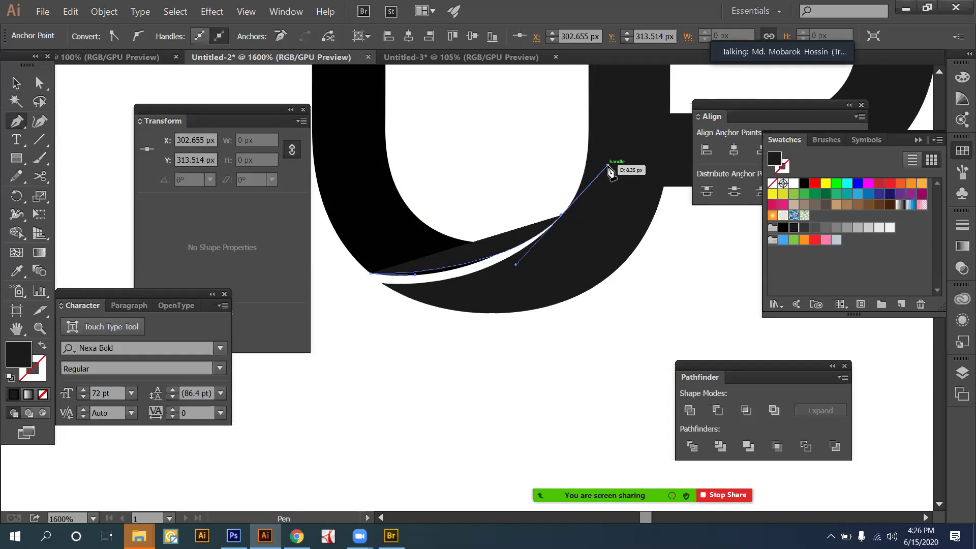
pyautogui.hotkey('ctrl', 'shift', 'a')
pyautogui.keyDown('ctrl'); pyautogui.click(535, 294); pyautogui.keyUp('ctrl')
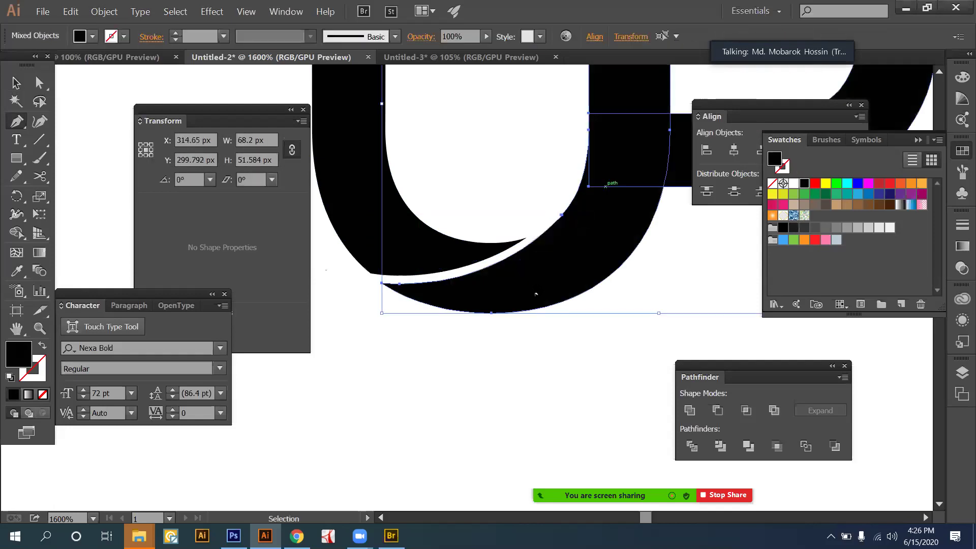
# Undo the edits back to the uncut U with the white swoosh as an unexpanded stroked path, and deselect it.
pyautogui.hotkey('ctrl', 'z')
pyautogui.hotkey('ctrl', 'z')
pyautogui.hotkey('ctrl', 'z')
pyautogui.hotkey('ctrl', 'z')
pyautogui.hotkey('ctrl', 'z')
pyautogui.hotkey('ctrl', 'z')
pyautogui.hotkey('ctrl', 'z')
pyautogui.hotkey('ctrl', 'z')
pyautogui.hotkey('ctrl', 'z')
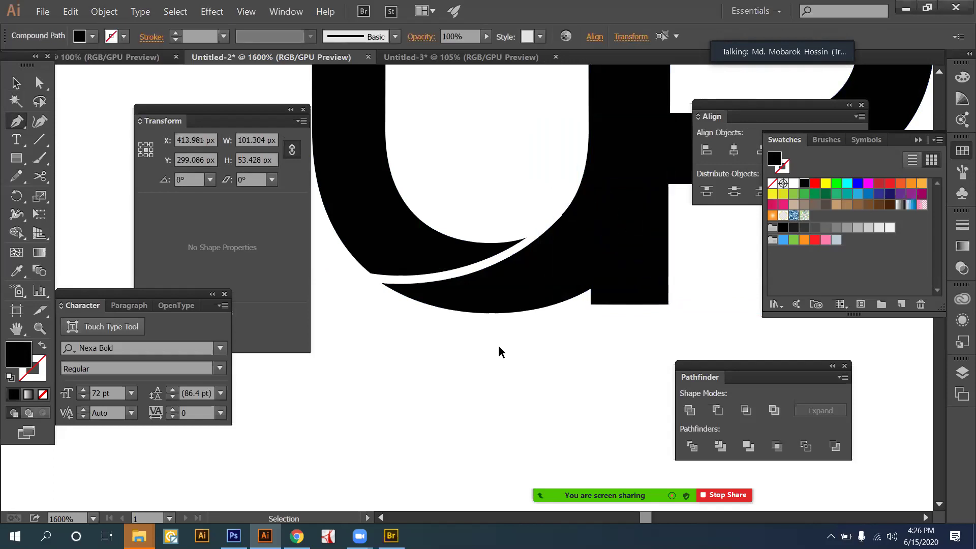
pyautogui.hotkey('ctrl', 'z')
pyautogui.hotkey('ctrl', 'z')
pyautogui.hotkey('ctrl', 'z')
pyautogui.hotkey('ctrl', 'z')
pyautogui.hotkey('ctrl', 'z')
pyautogui.hotkey('ctrl', 'z')
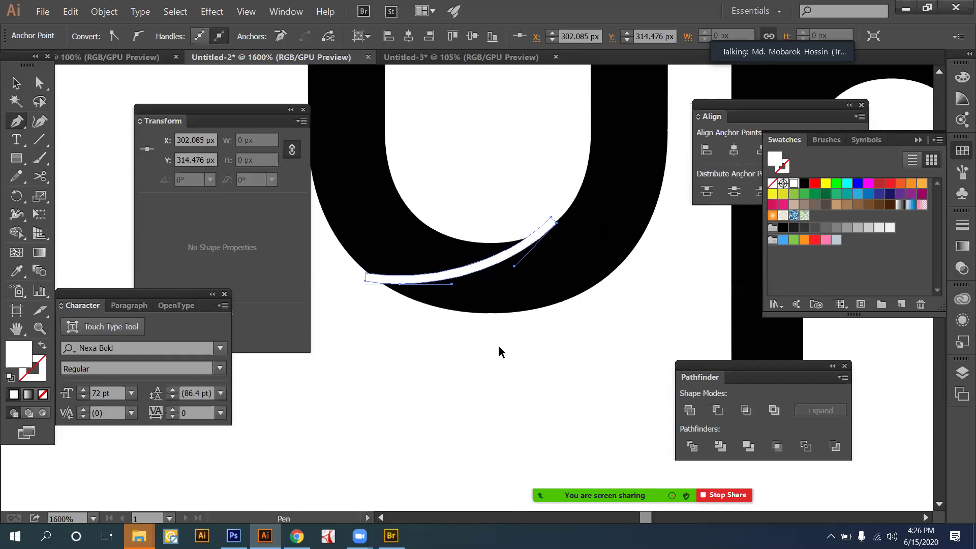
pyautogui.click(16, 82)
pyautogui.click(432, 372)
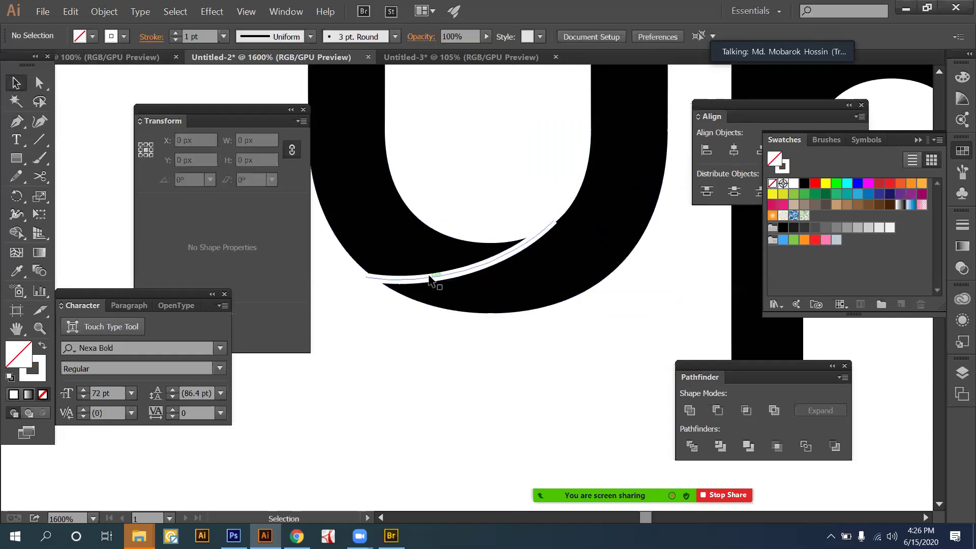
# Set the stroke weight of the white swoosh path across the U to 3 pt.
pyautogui.click(429, 291)
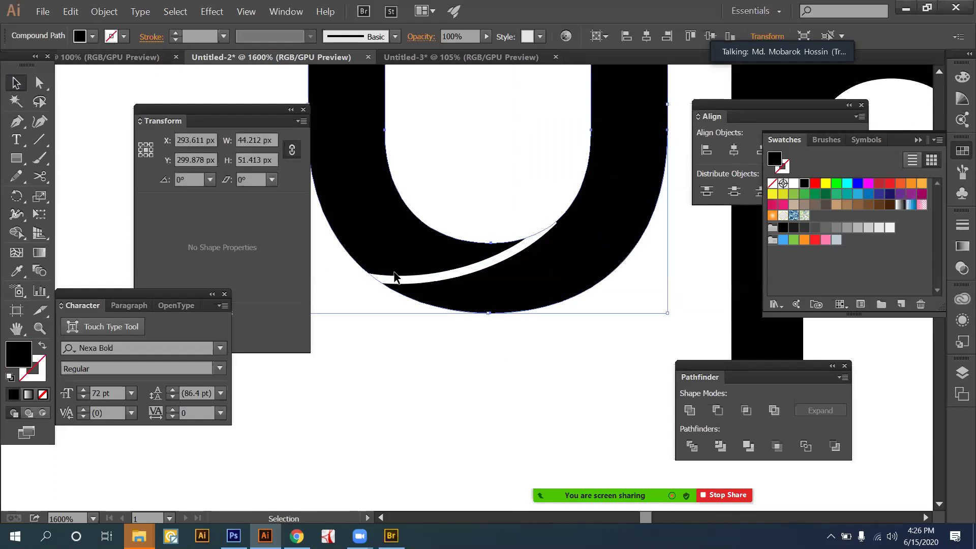
pyautogui.click(531, 241)
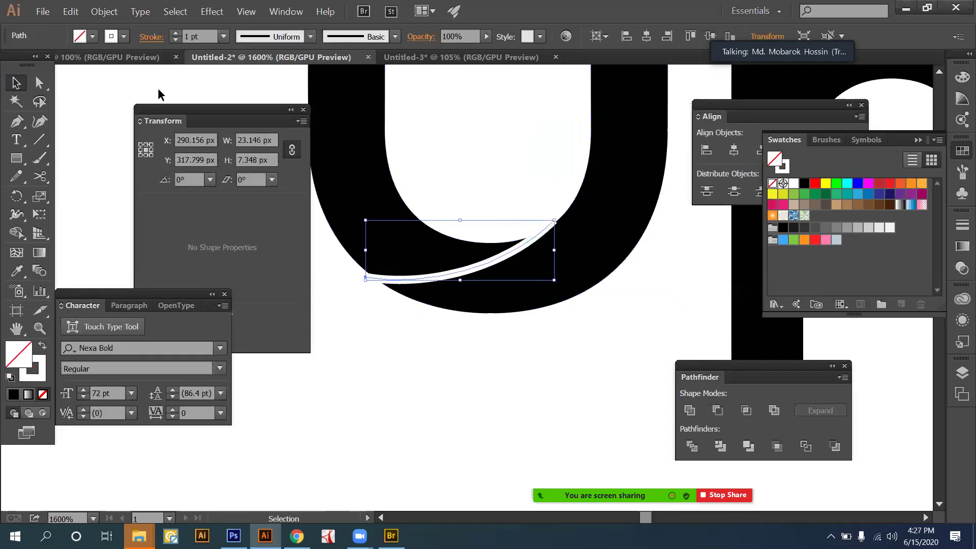
pyautogui.click(224, 37)
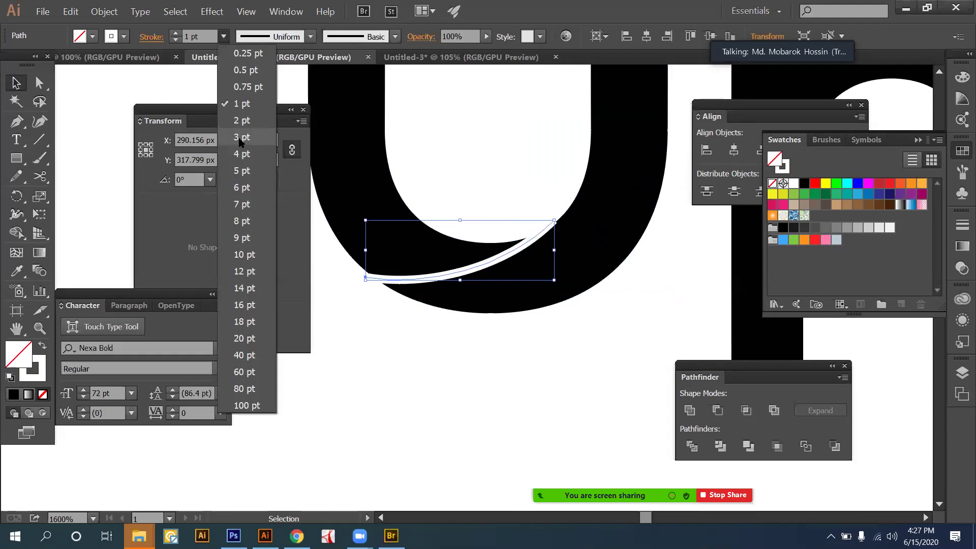
pyautogui.click(239, 138)
pyautogui.click(448, 318)
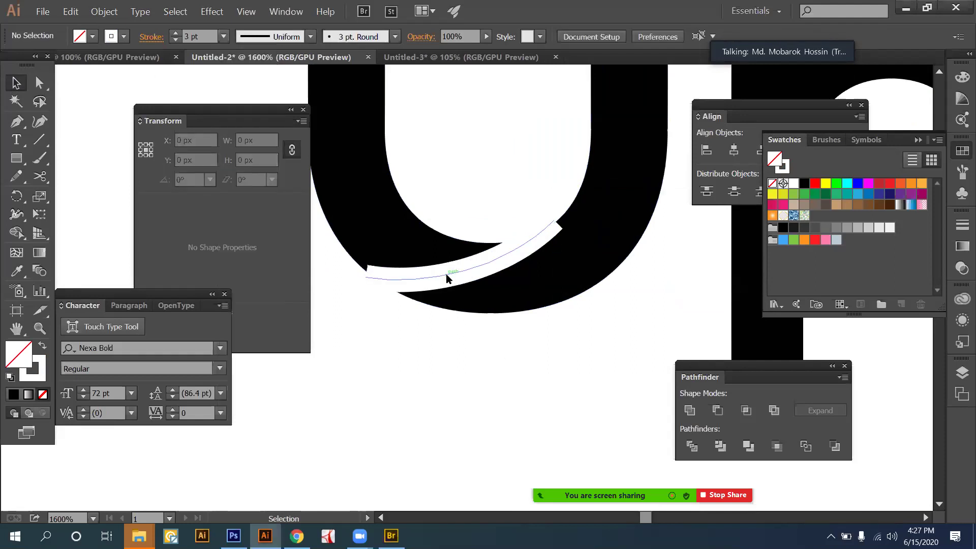
pyautogui.hotkey('ctrl', 'z')
pyautogui.hotkey('ctrl', 'shift', 'z')
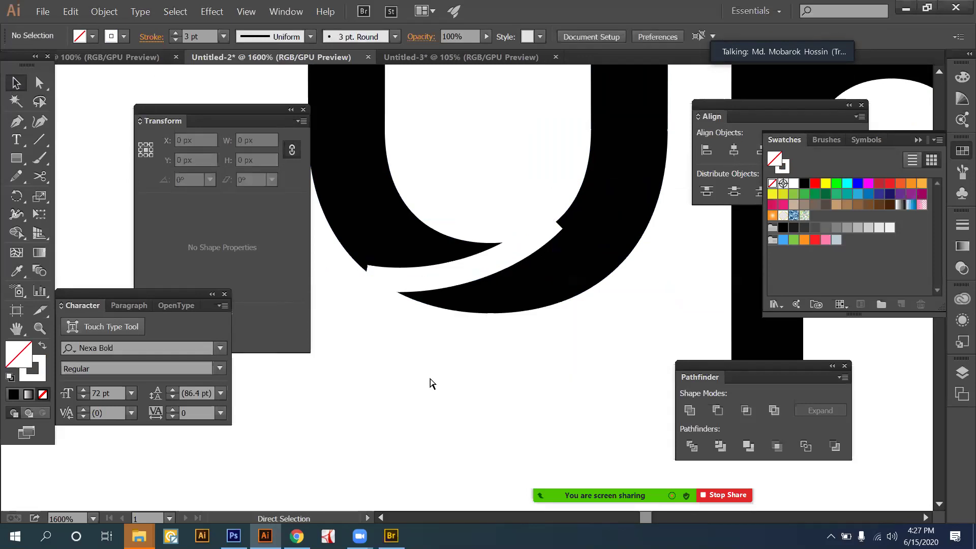
# Try moving the swoosh path's right end anchor to about X 302.8 px, Y 311.3 px, and adjust its handle to reshape the curve.
pyautogui.hotkey('ctrl', '+')
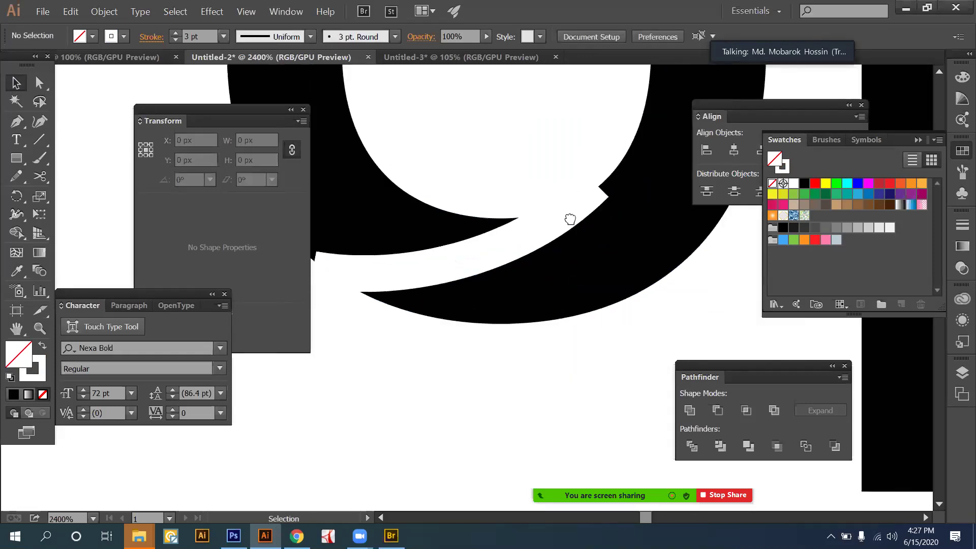
pyautogui.scroll(2, 543, 276)
pyautogui.press('a')
pyautogui.moveTo(557, 254); pyautogui.dragTo(573, 216)
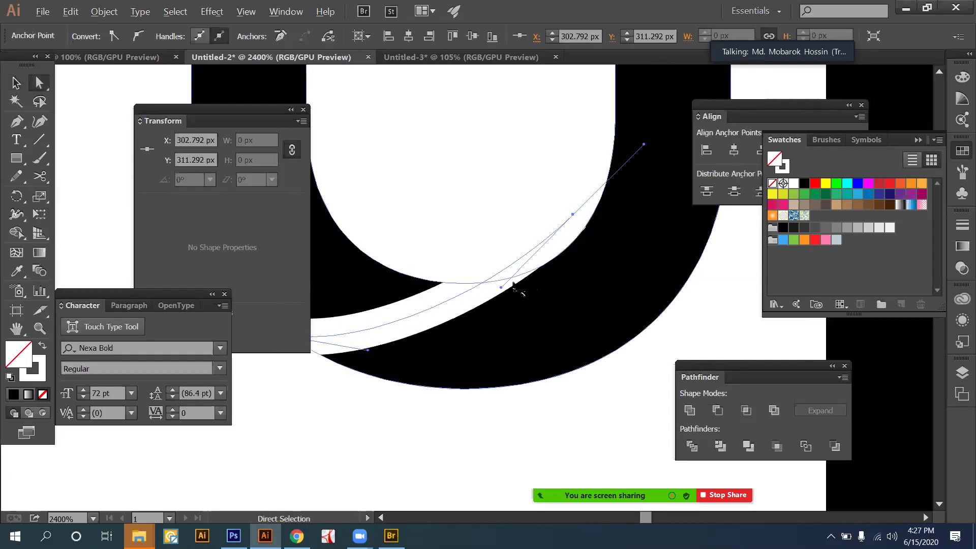
pyautogui.moveTo(504, 287); pyautogui.dragTo(507, 315)
# Undo the shift of the U and the changes to the swoosh's end anchor and handle.
pyautogui.moveTo(433, 385); pyautogui.dragTo(584, 348)
pyautogui.hotkey('ctrl', 'z')
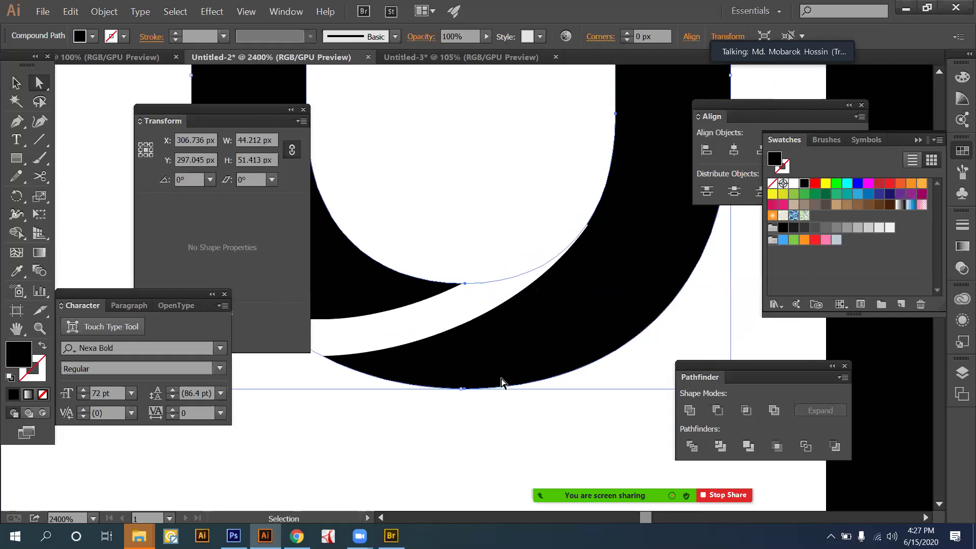
pyautogui.hotkey('ctrl', '-')
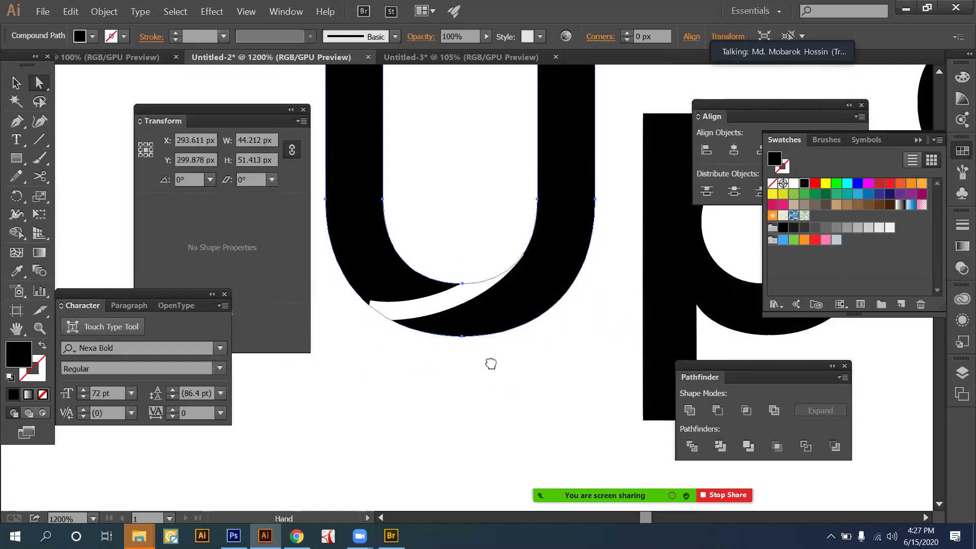
pyautogui.hotkey('ctrl', 'z')
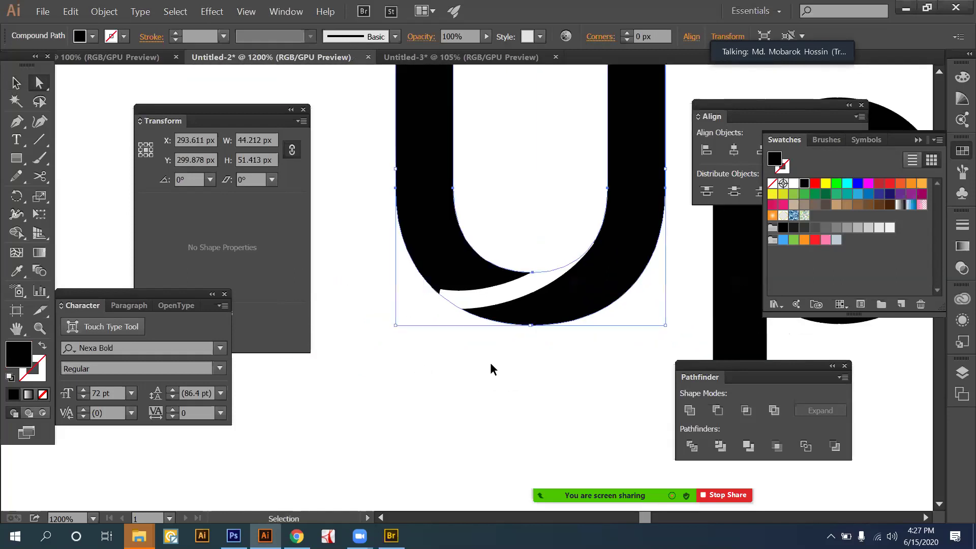
pyautogui.hotkey('ctrl', 'z')
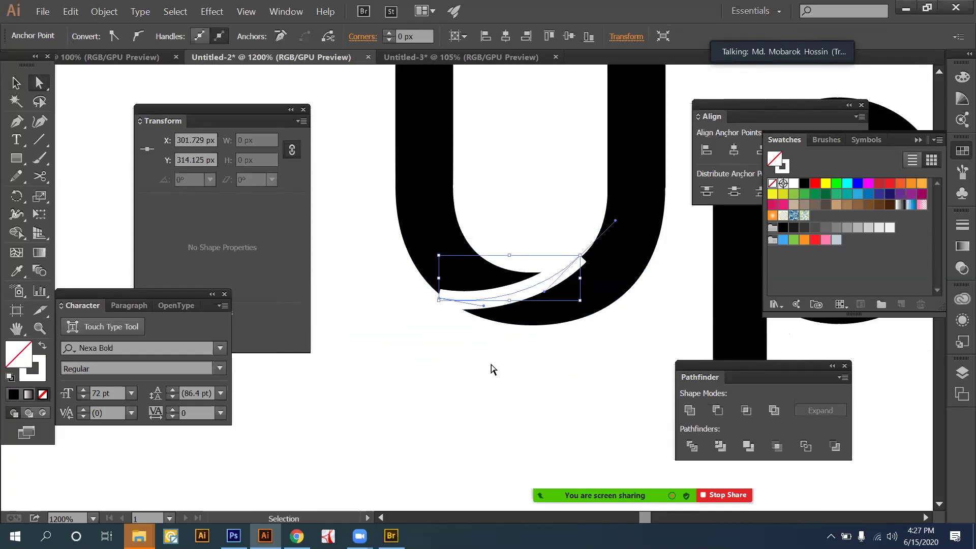
pyautogui.press('a')
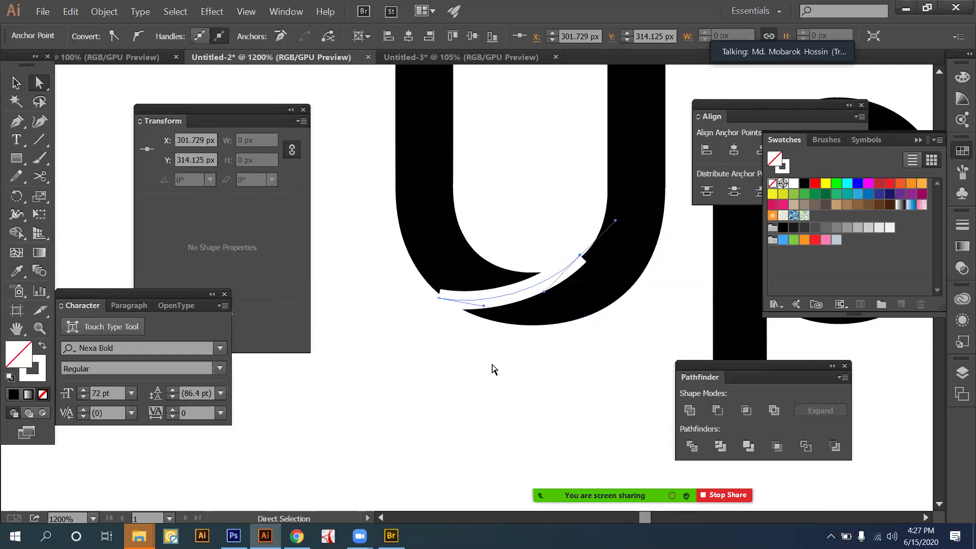
# Outline the 3 pt stroke of the white swoosh path across the U and deselect it.
pyautogui.press('v')
pyautogui.press('a')
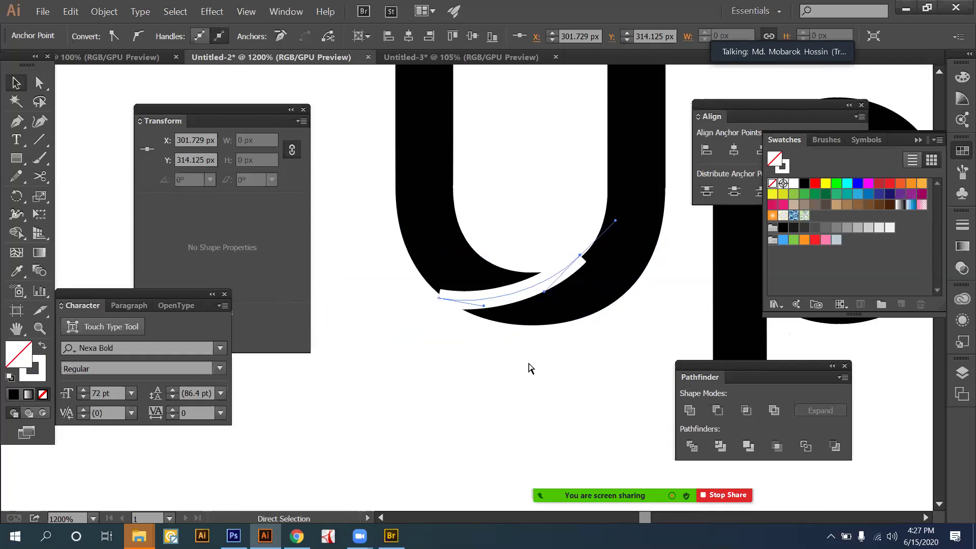
pyautogui.hotkey('ctrl', '=')
pyautogui.hotkey('ctrl', '=')
pyautogui.press('space')
pyautogui.press('v')
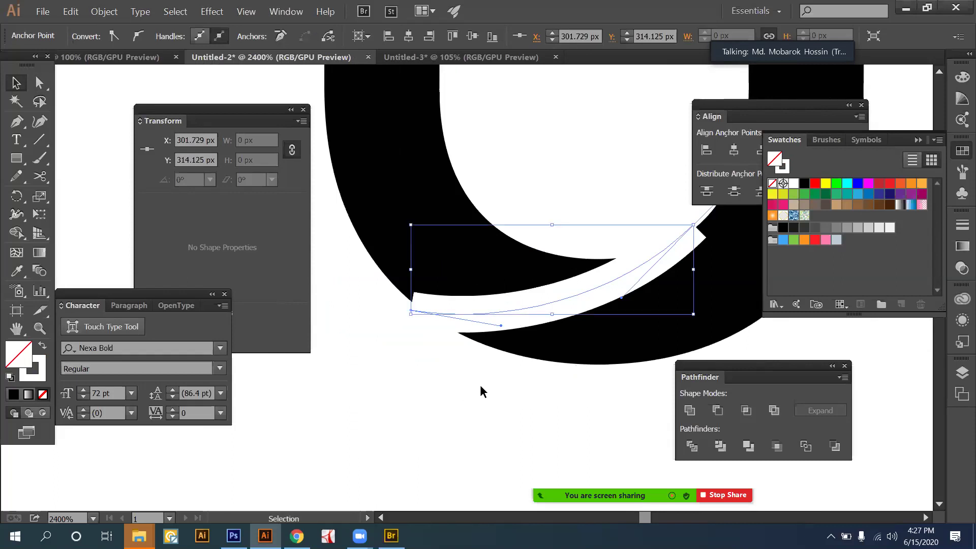
pyautogui.click(542, 394)
pyautogui.press('space')
pyautogui.moveTo(542, 395); pyautogui.dragTo(468, 394)
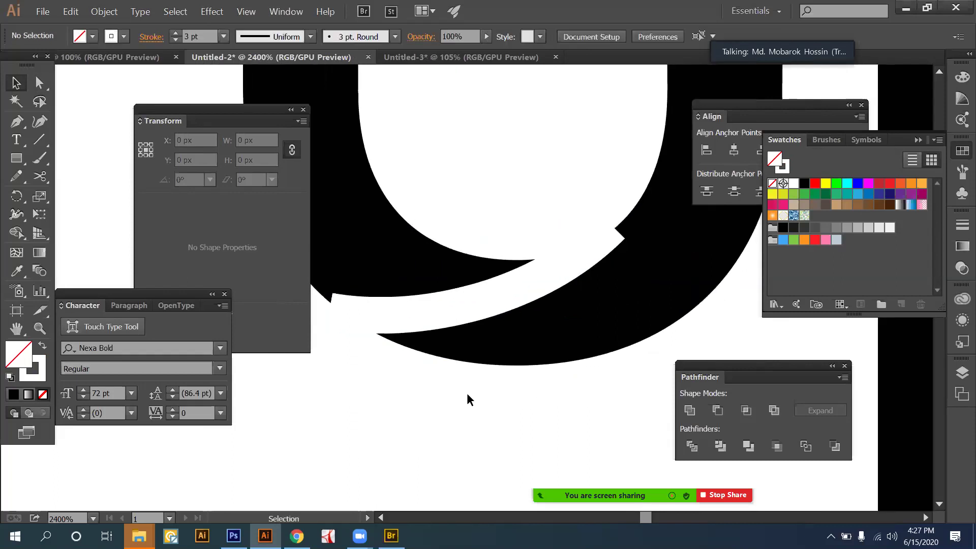
pyautogui.hotkey('ctrl', '-')
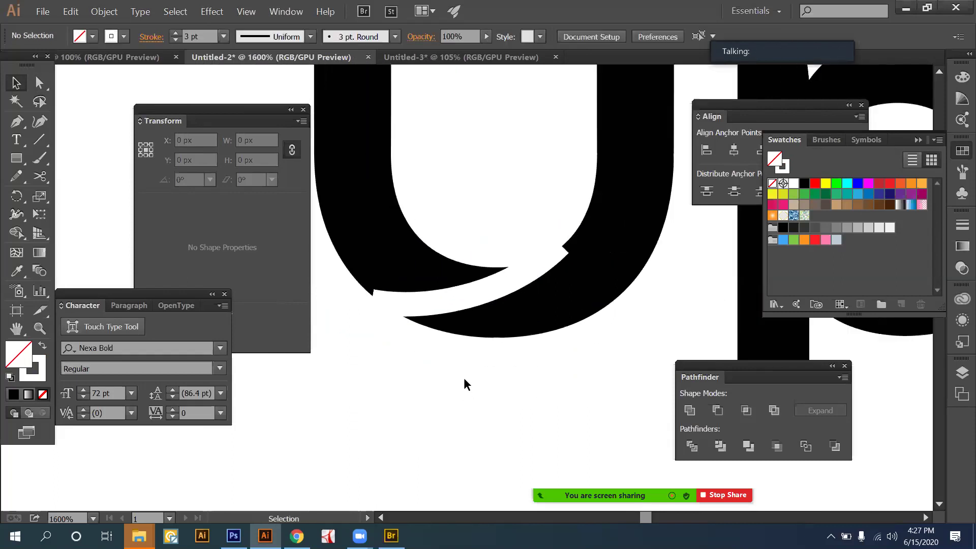
pyautogui.click(433, 303)
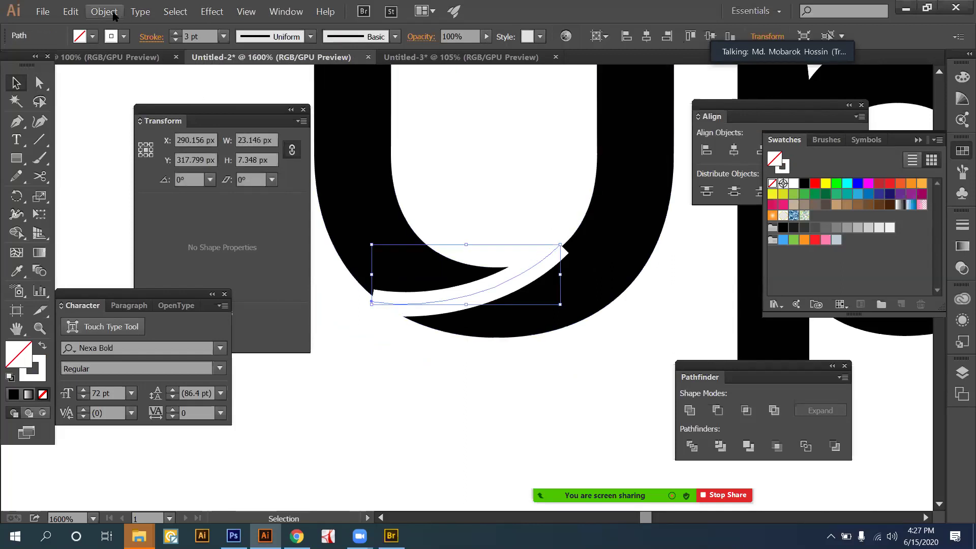
pyautogui.moveTo(152, 235)
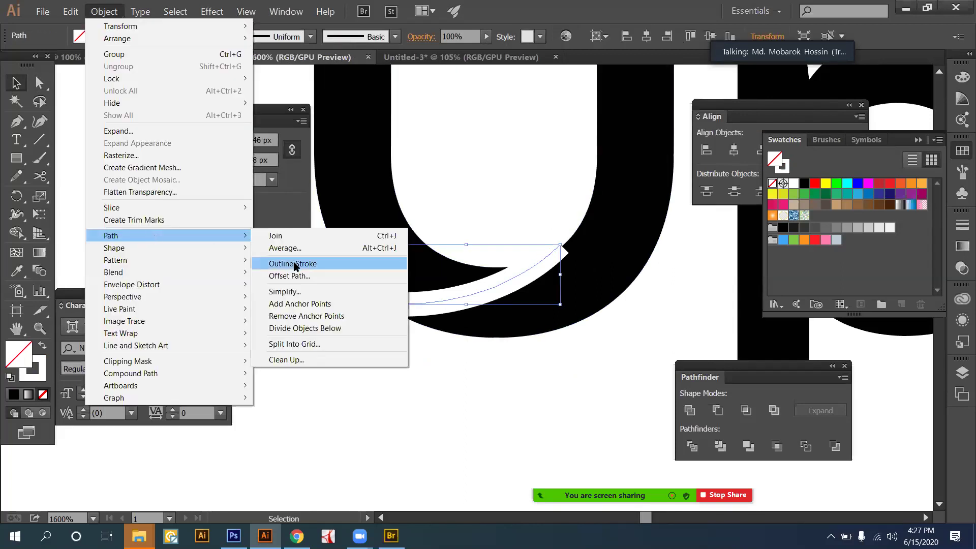
pyautogui.click(330, 263)
pyautogui.click(430, 373)
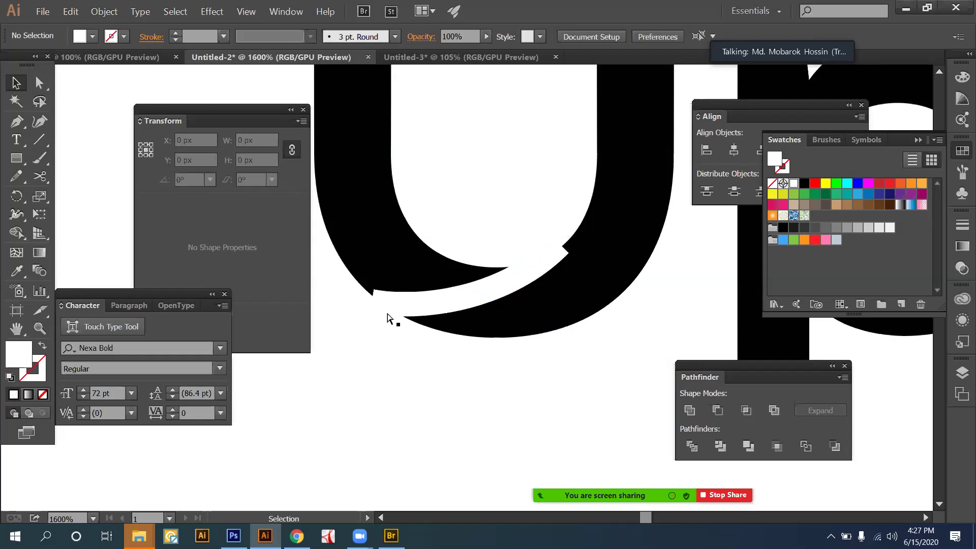
# Draw a curved Pen segment from the swoosh's upper edge at about X 284.6 px, Y 319.9 px out past the U's left side.
pyautogui.press('a')
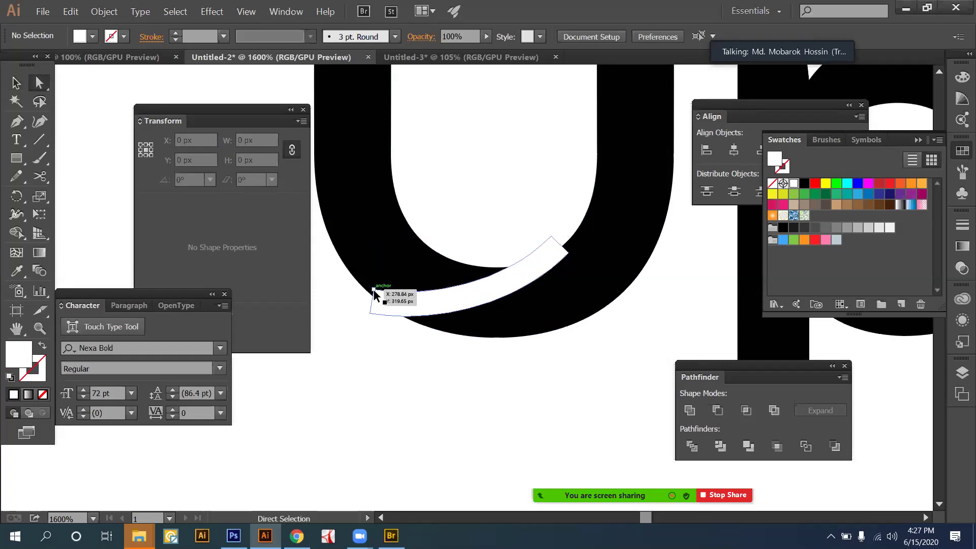
pyautogui.hotkey('ctrl', '=')
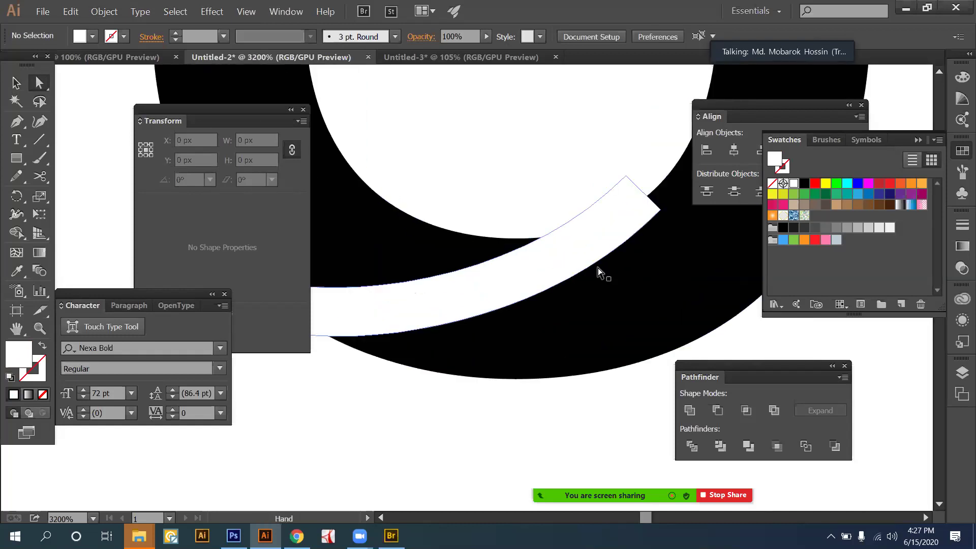
pyautogui.hscroll(-3, 595, 269)
pyautogui.press('p')
pyautogui.moveTo(537, 272); pyautogui.dragTo(308, 154)
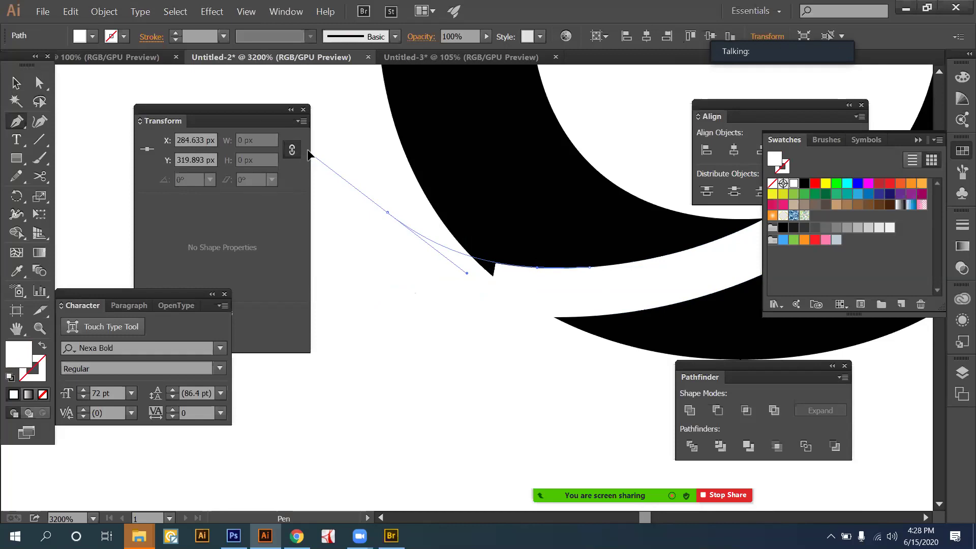
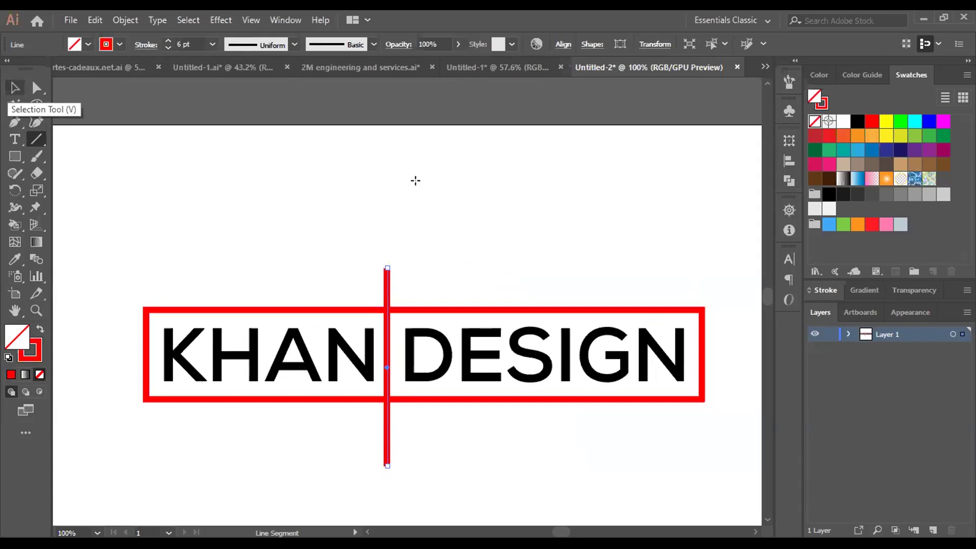
# Nudge the vertical red line slightly to the right to position it in the gap between KHAN and DESIGN.
pyautogui.press('Right')
pyautogui.press('Right')
pyautogui.press('Right')
pyautogui.press('Right')
pyautogui.press('Right')
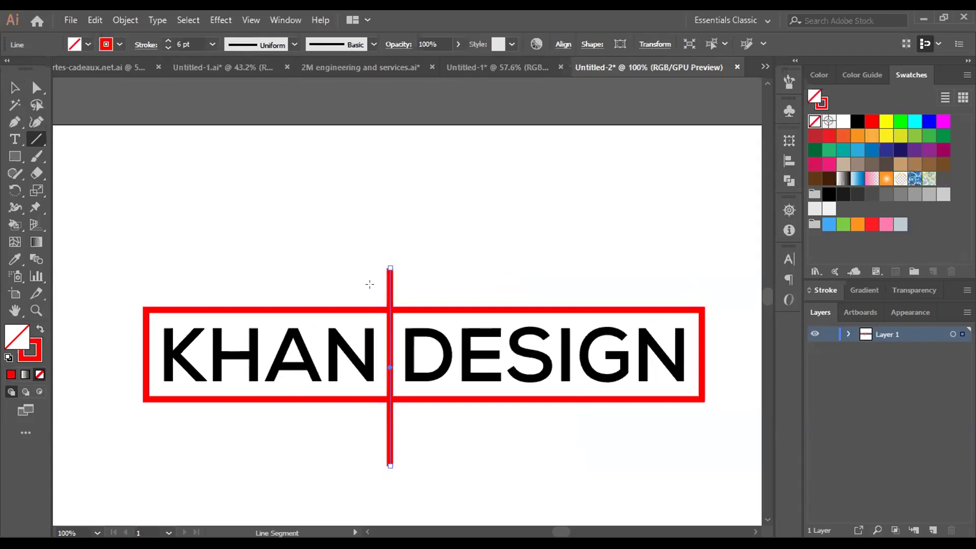
pyautogui.press('Right')
pyautogui.press('Right')
pyautogui.press('Left')
pyautogui.press('Left')
# Expand the red frame, the vertical line and the KHAN DESIGN lettering together.
pyautogui.click(13, 85)
pyautogui.moveTo(152, 224); pyautogui.dragTo(714, 484)
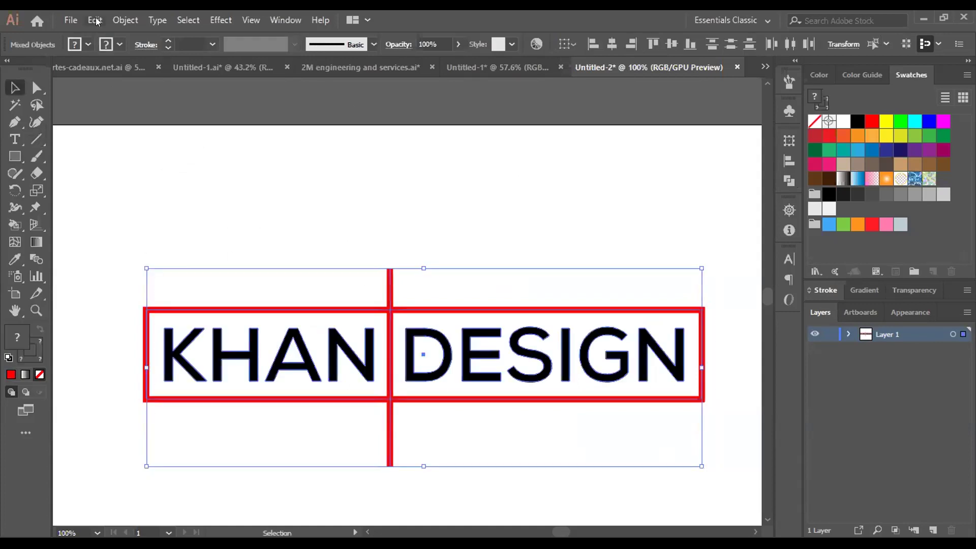
pyautogui.click(125, 20)
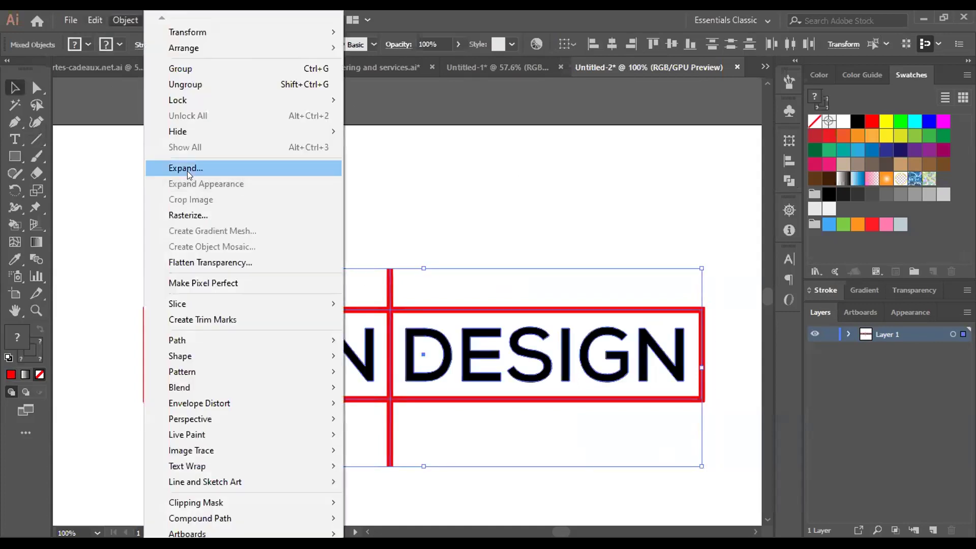
pyautogui.click(186, 168)
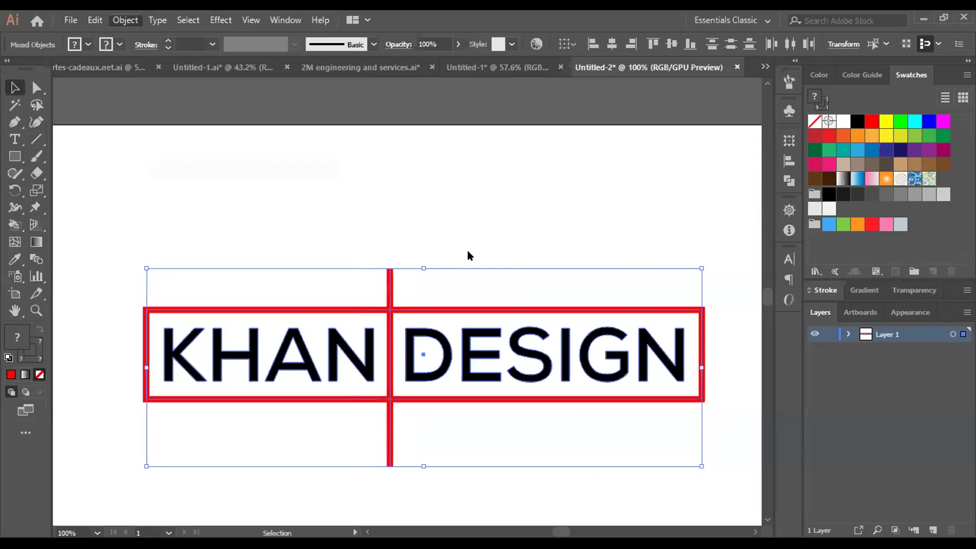
pyautogui.click(453, 354)
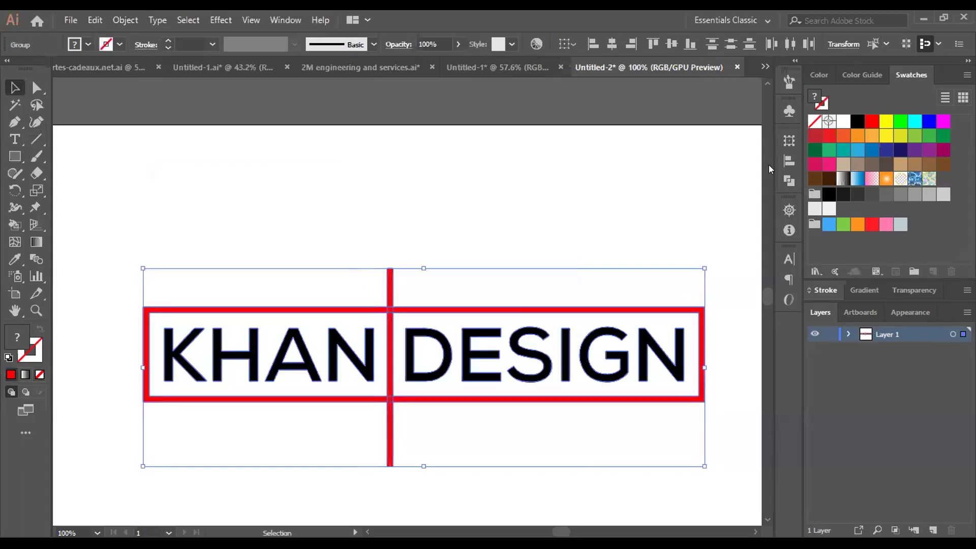
# Divide the expanded artwork with the Pathfinder and ungroup the resulting pieces.
pyautogui.click(785, 178)
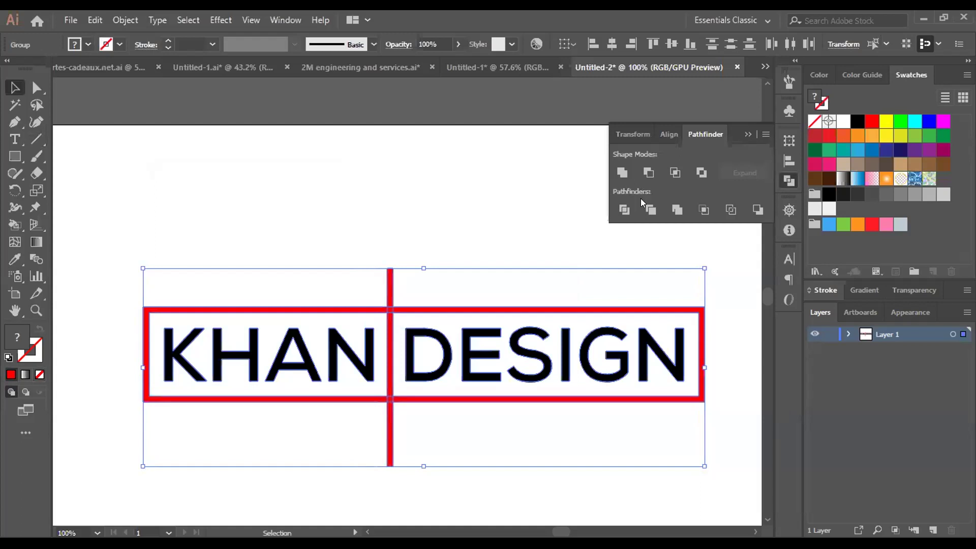
pyautogui.click(624, 210)
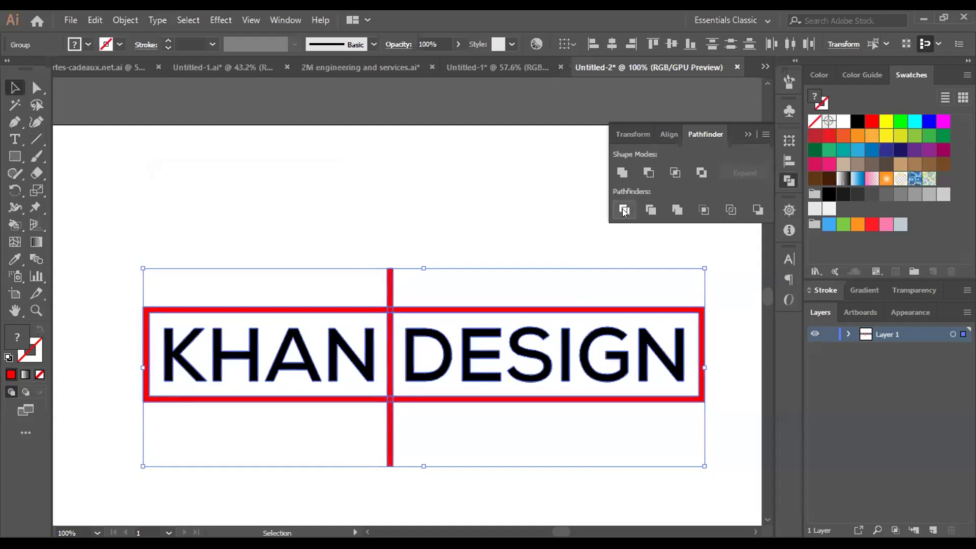
pyautogui.click(445, 199)
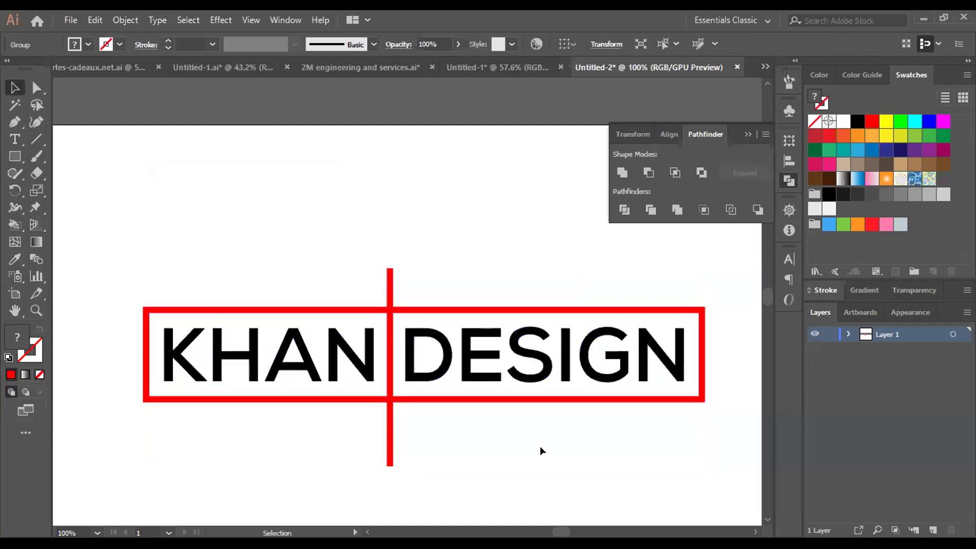
pyautogui.moveTo(370, 285); pyautogui.dragTo(464, 363)
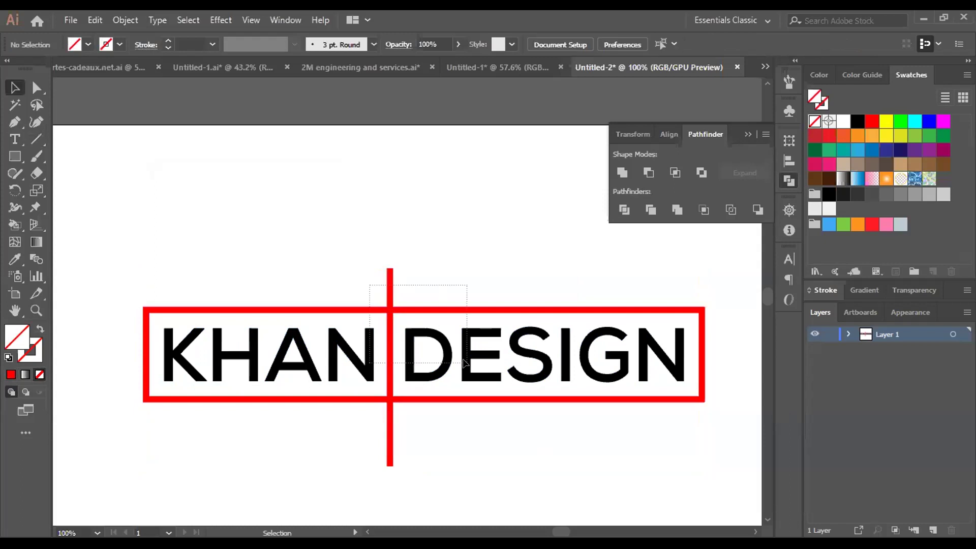
pyautogui.rightClick(435, 347)
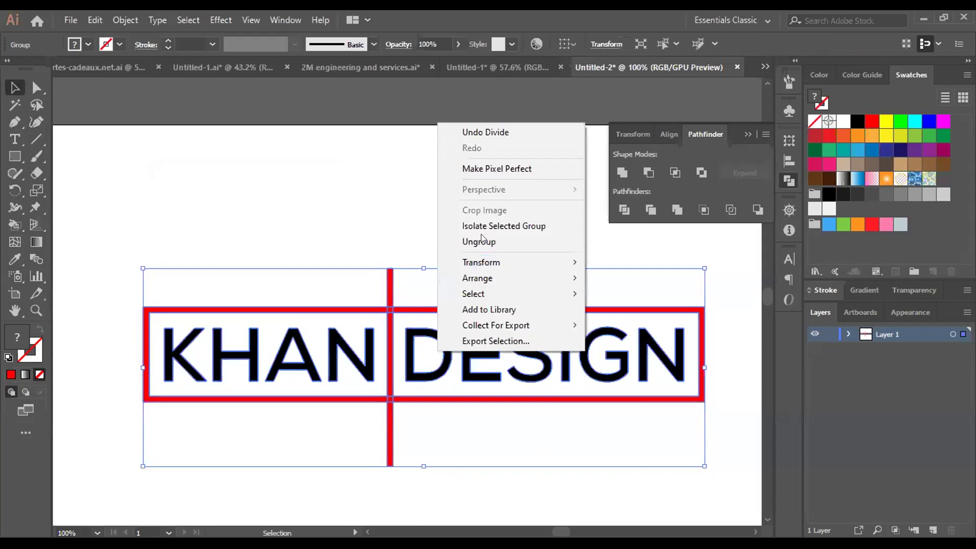
pyautogui.click(480, 239)
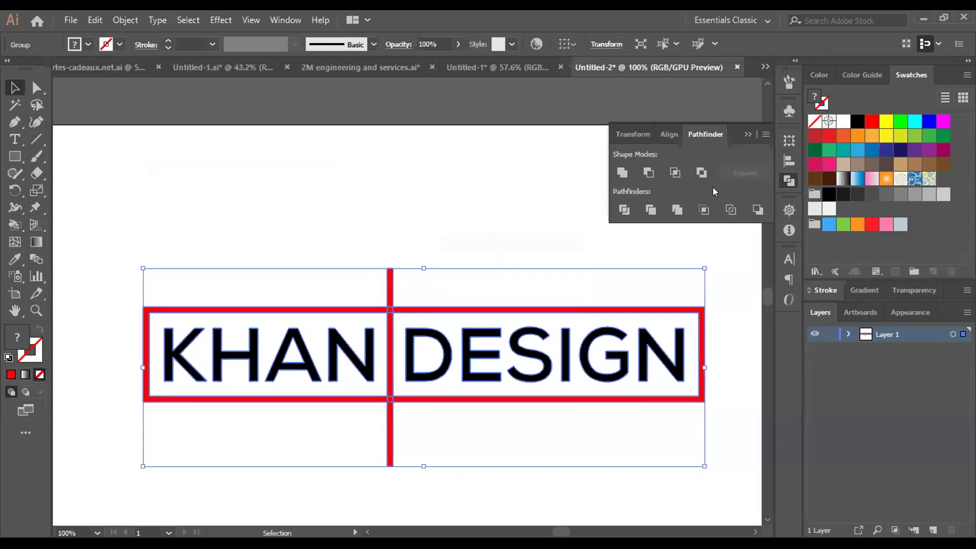
pyautogui.hotkey('ctrl', 'shift', 'F9')
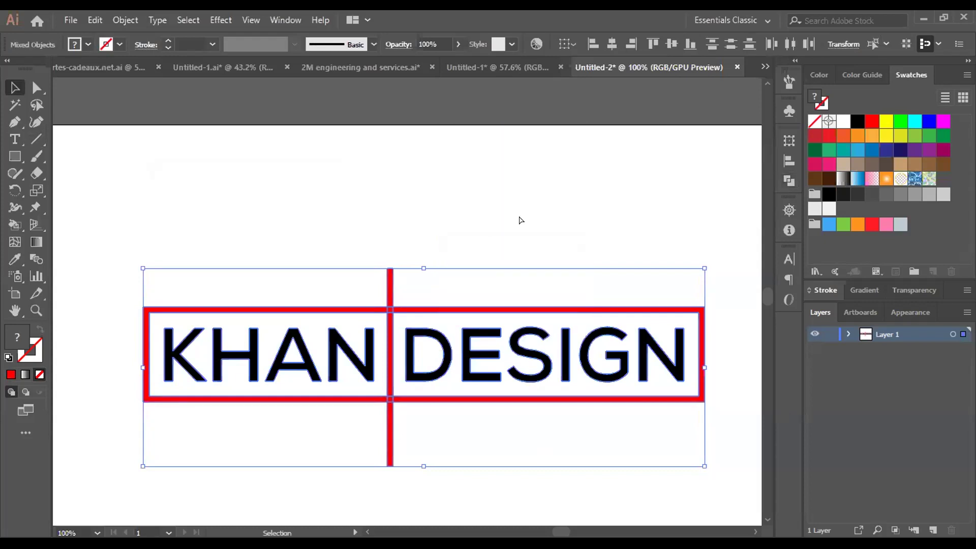
# Examine the divided artwork where the vertical red bar crosses the frame around KHAN DESIGN.
pyautogui.hotkey('ctrl', '+')
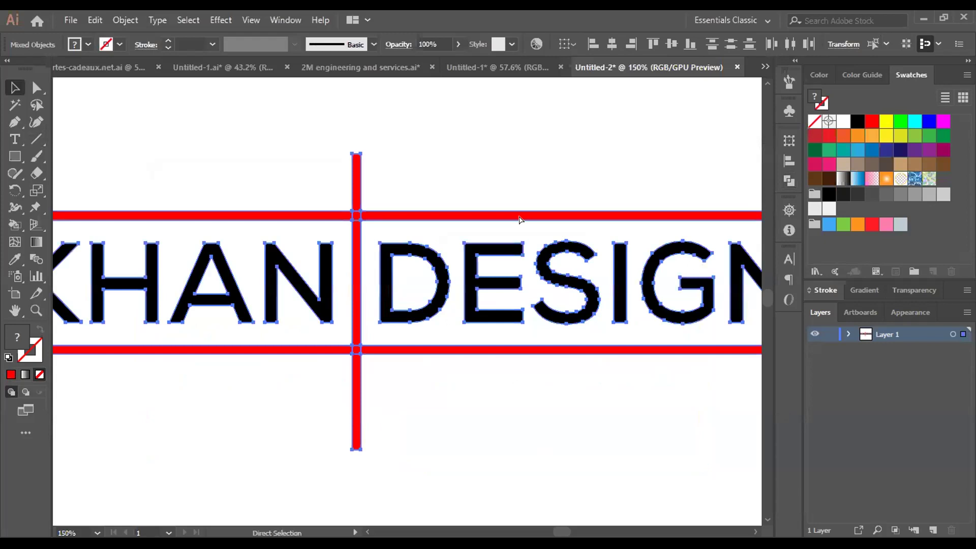
pyautogui.hotkey('ctrl', '+')
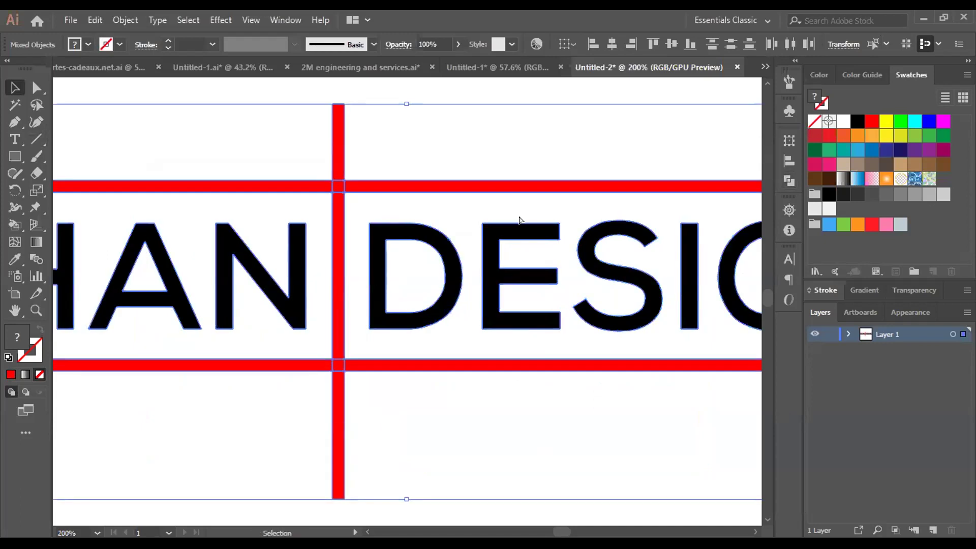
pyautogui.hotkey('ctrl', '-')
pyautogui.hotkey('ctrl', '-')
pyautogui.hotkey('ctrl', '-')
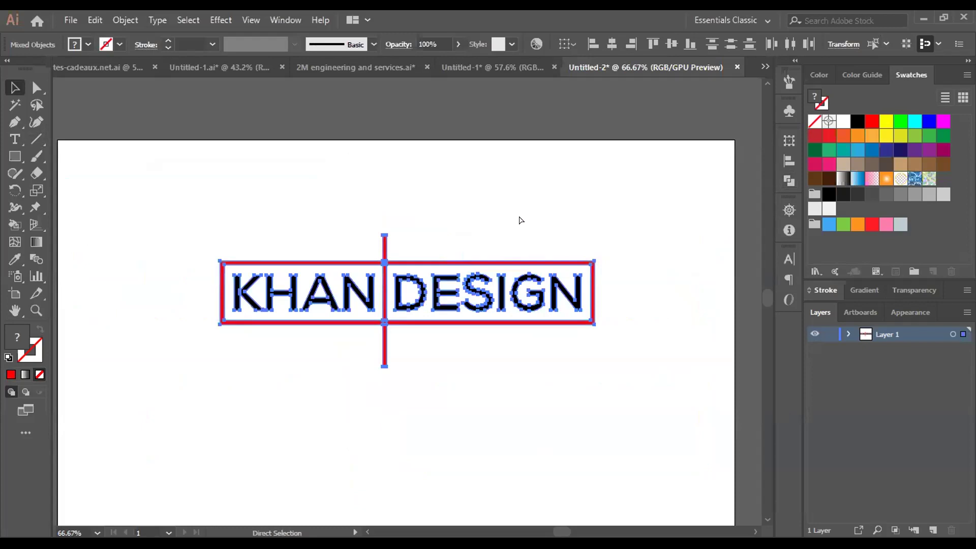
pyautogui.hotkey('ctrl', '-')
pyautogui.hotkey('ctrl', '+')
pyautogui.hotkey('ctrl', '+')
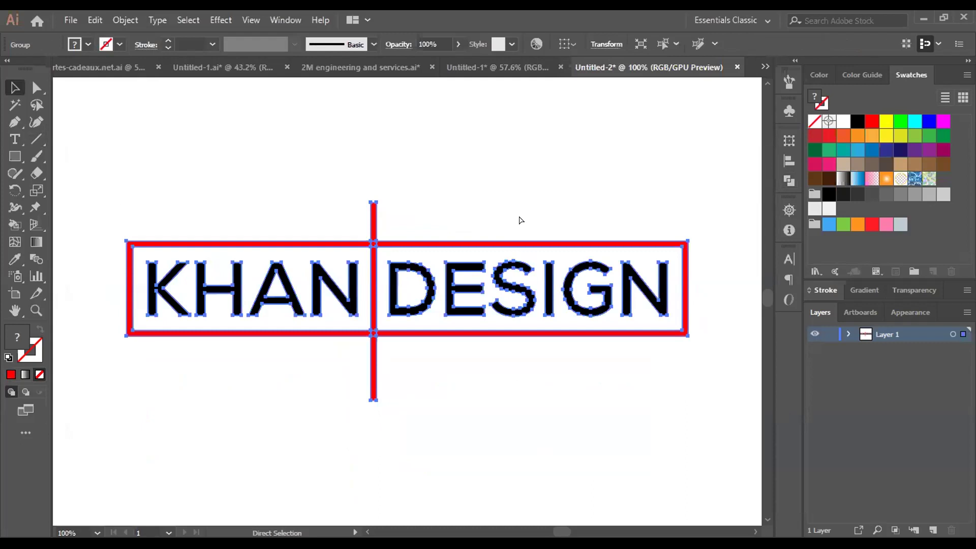
# Undo the edits back to the solid red rectangle behind the off-centre KHAN DESIGN lettering.
pyautogui.hotkey('ctrl', 'h')
pyautogui.press('Delete')
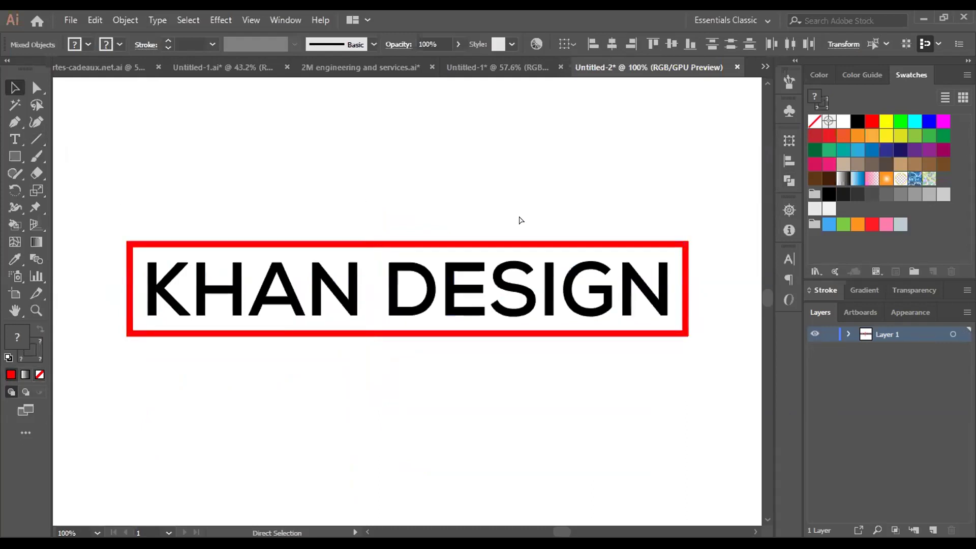
pyautogui.hotkey('ctrl', 'a')
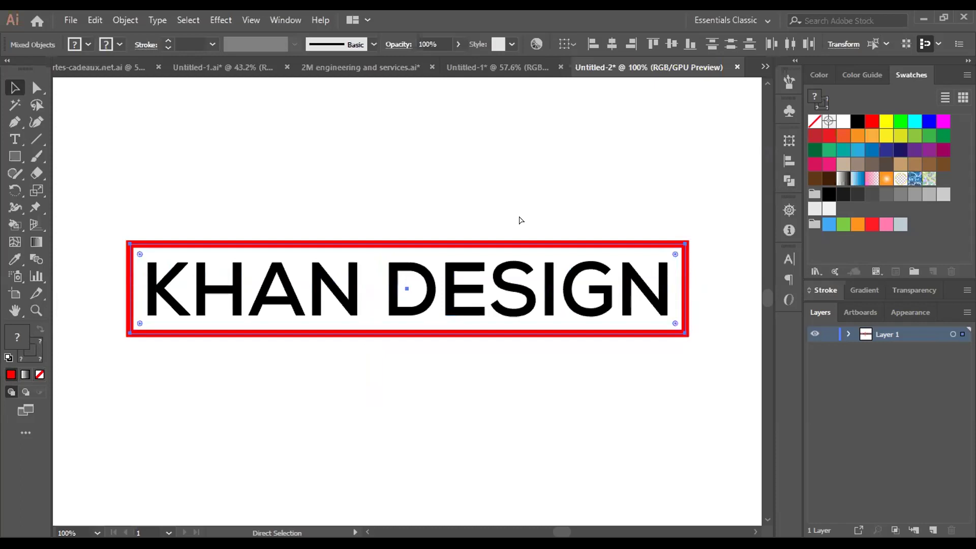
pyautogui.hotkey('ctrl', 'z')
pyautogui.hotkey('ctrl', 'z')
pyautogui.hotkey('ctrl', 'z')
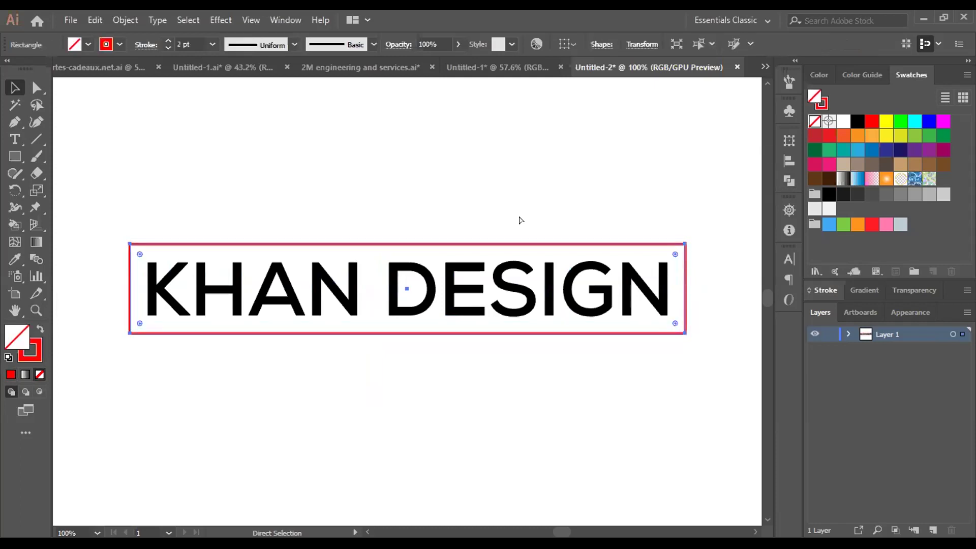
pyautogui.hotkey('ctrl', 'z')
pyautogui.hotkey('ctrl', 'z')
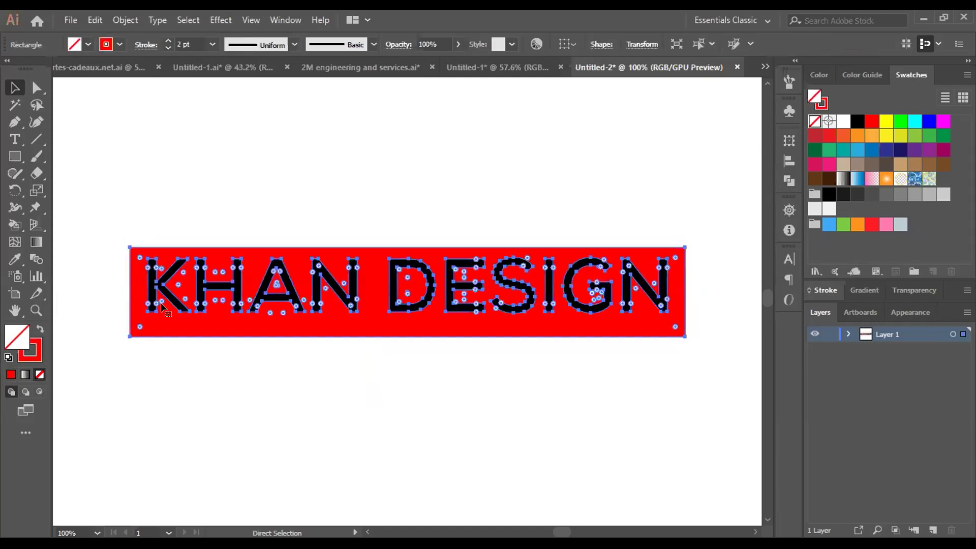
pyautogui.hotkey('ctrl', 'z')
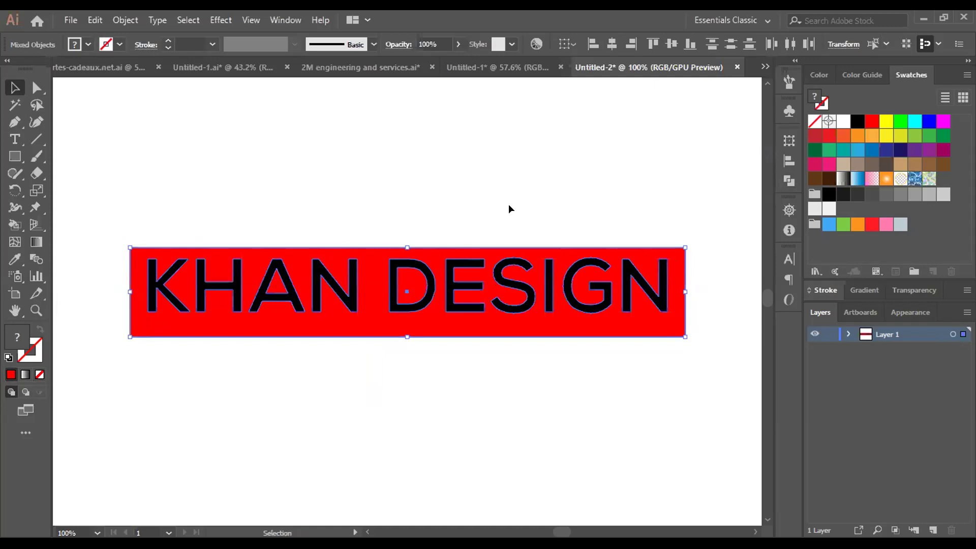
# Align the KHAN DESIGN lettering and the red rectangle to their vertical centre and deselect them.
pyautogui.click(673, 44)
pyautogui.click(298, 169)
# Offset the path of the red rectangle behind KHAN DESIGN outward by 6 px with mitred joins.
pyautogui.click(266, 250)
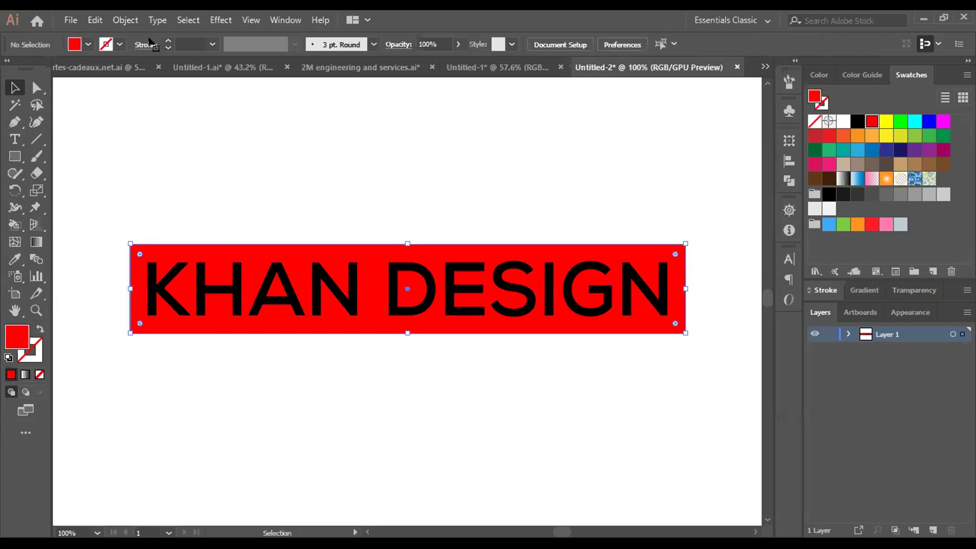
pyautogui.click(125, 20)
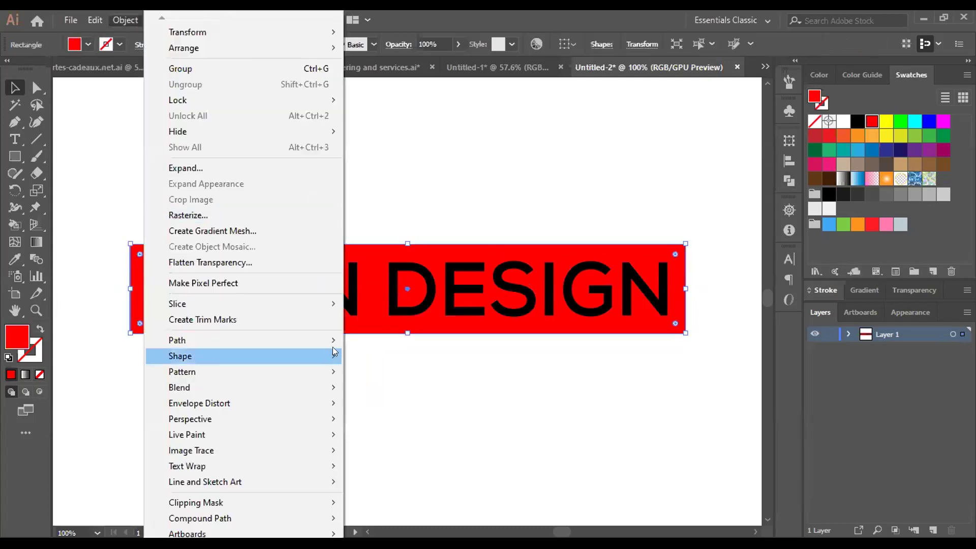
pyautogui.moveTo(334, 341)
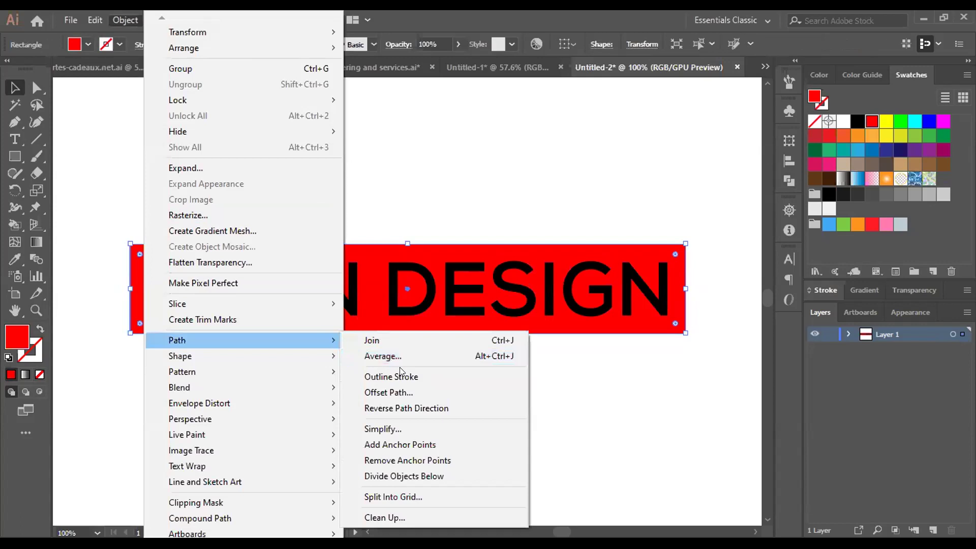
pyautogui.click(399, 376)
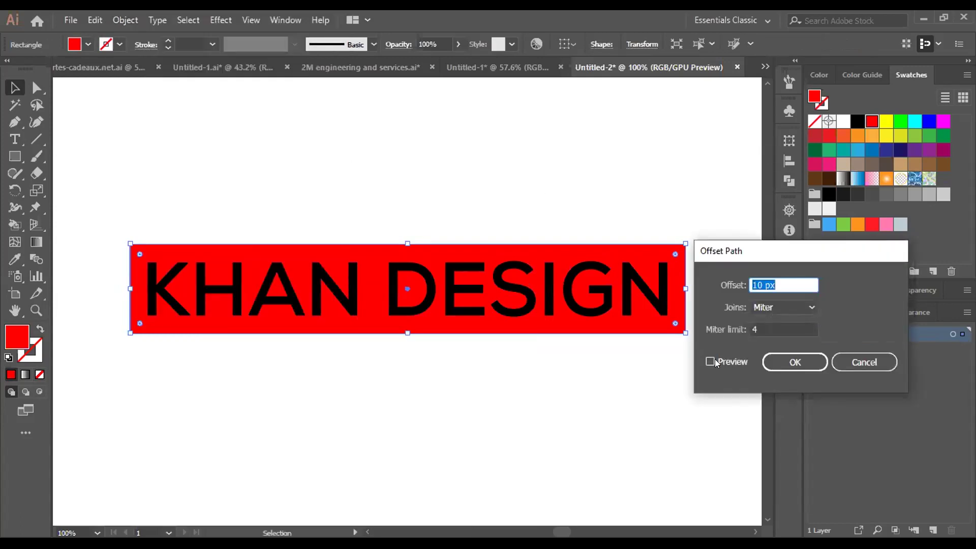
pyautogui.click(715, 360)
pyautogui.click(774, 285)
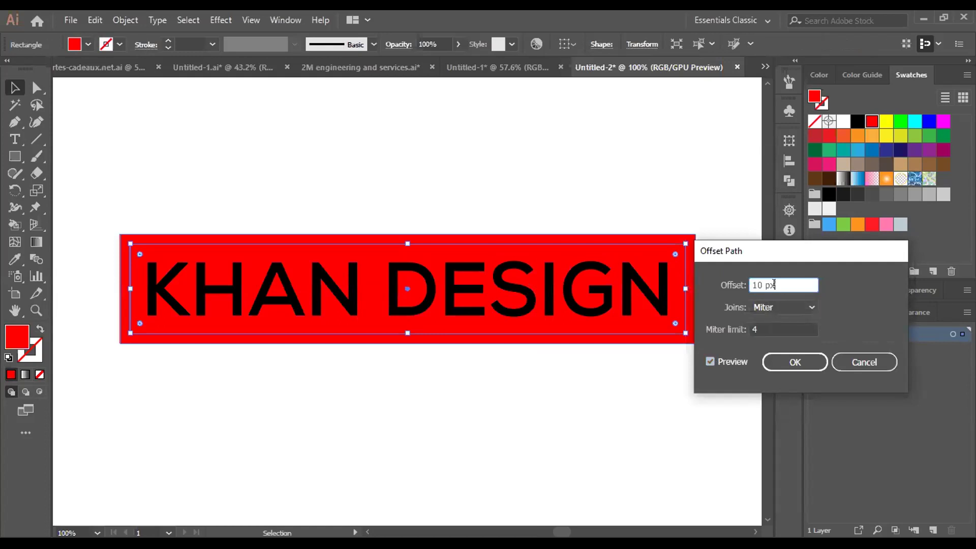
pyautogui.press('Down')
pyautogui.press('Down')
pyautogui.press('Down')
pyautogui.press('Down')
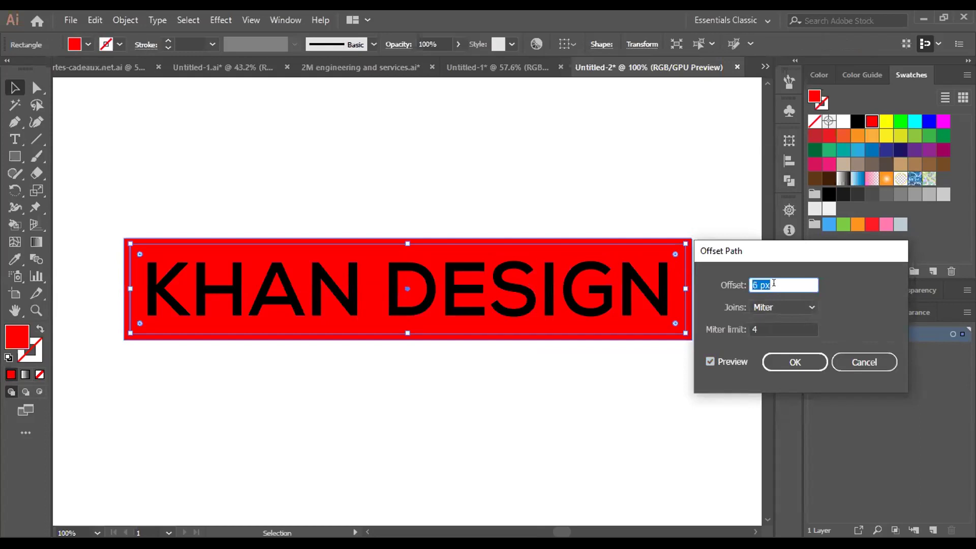
pyautogui.click(799, 359)
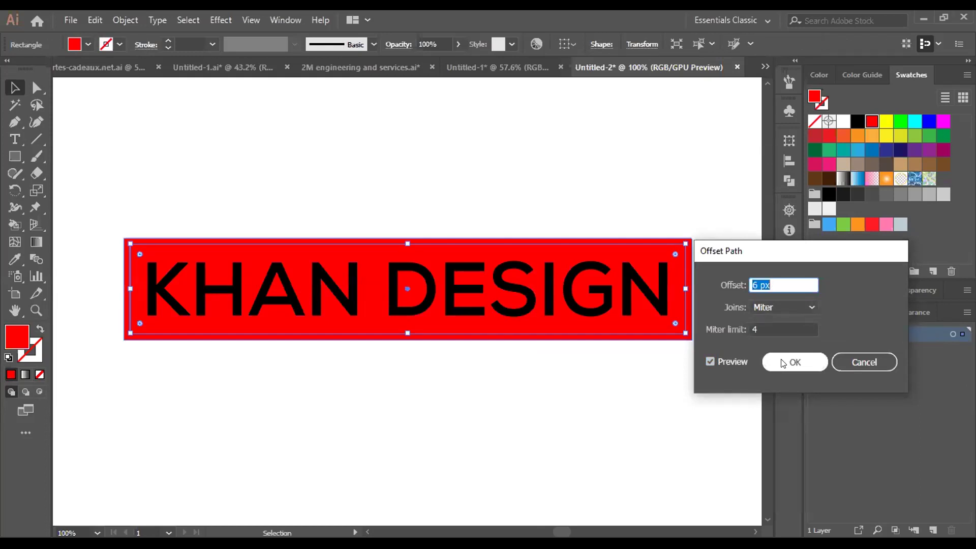
pyautogui.click(784, 363)
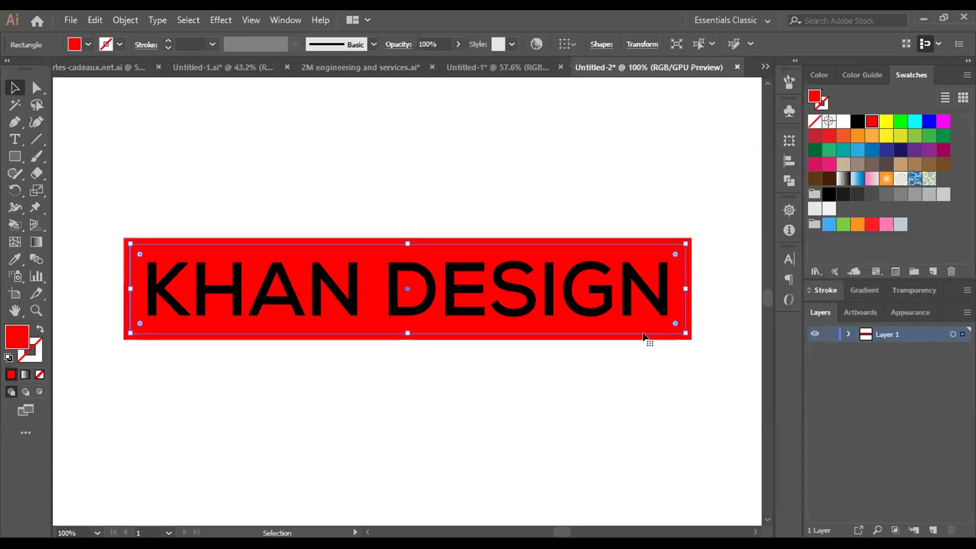
# Fill the inner rectangle behind the lettering with yellow, leaving the larger red one as a frame, and deselect it.
pyautogui.click(862, 122)
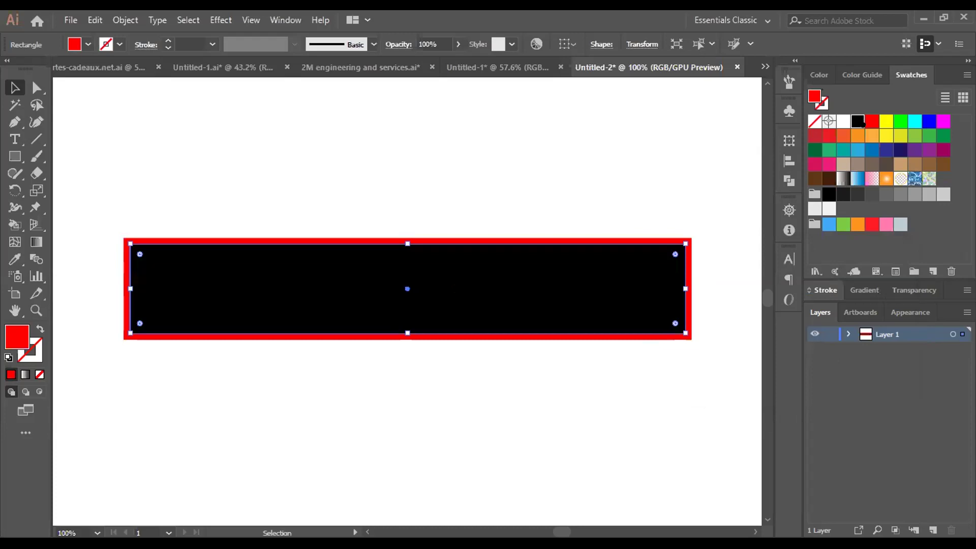
pyautogui.click(889, 123)
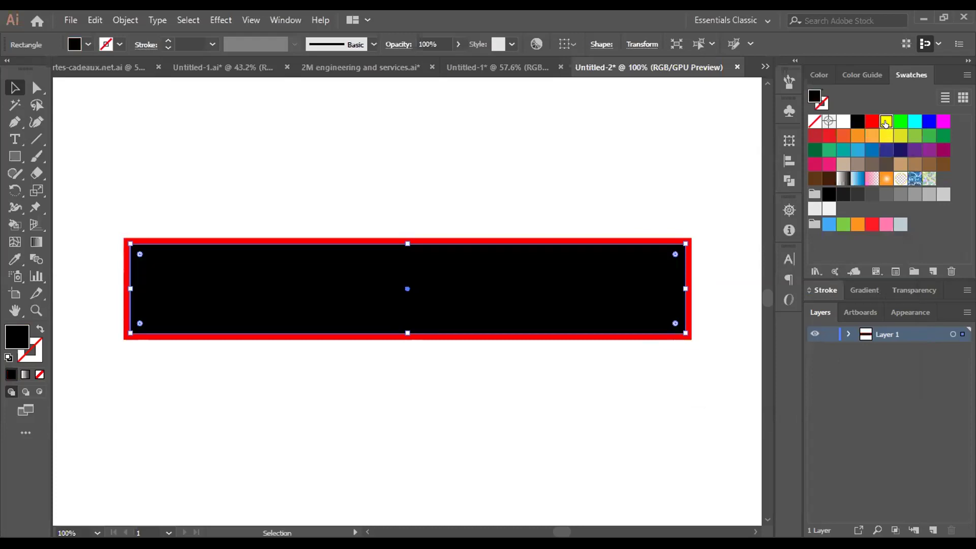
pyautogui.click(562, 396)
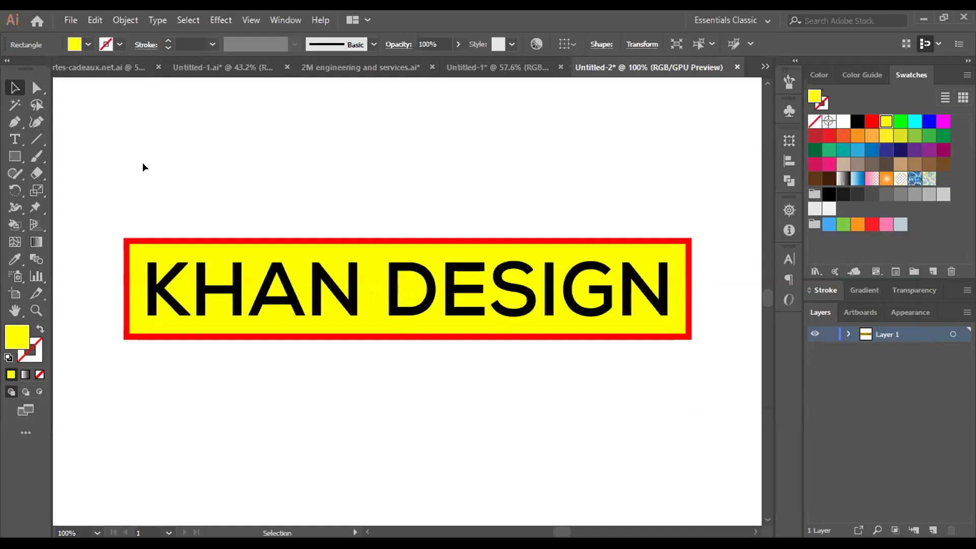
# Draw a vertical line between KHAN and DESIGN extending past the frame, give it a 6 pt stroke and deselect it.
pyautogui.click(37, 138)
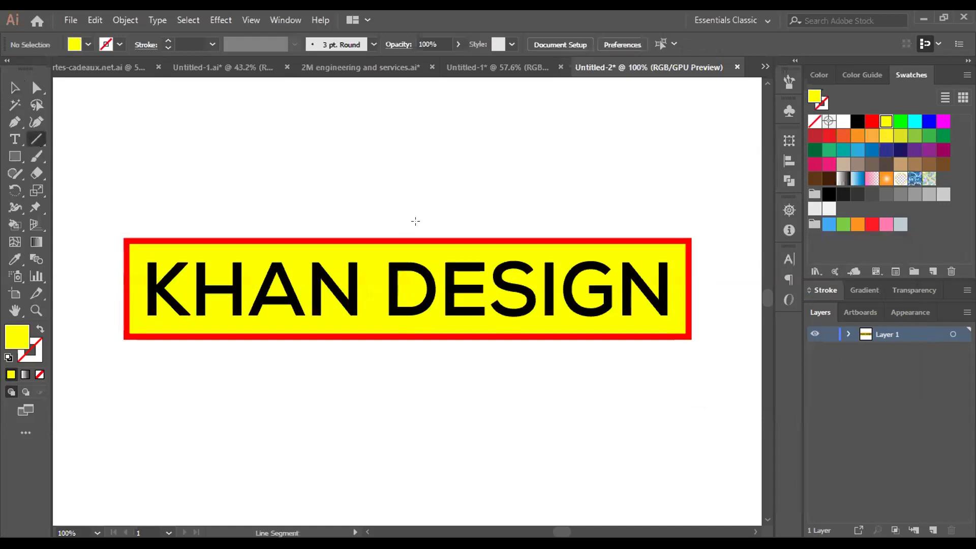
pyautogui.moveTo(366, 206); pyautogui.dragTo(365, 404)
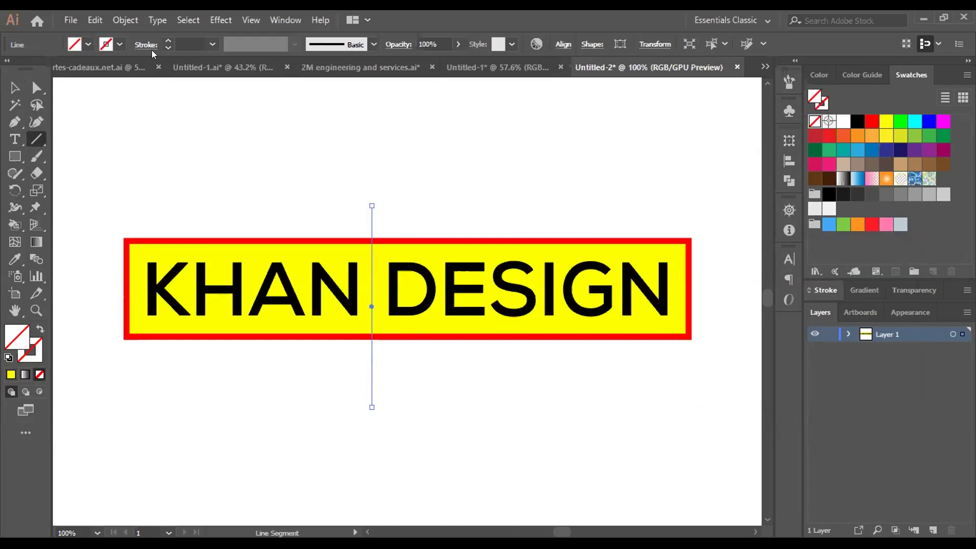
pyautogui.click(166, 40)
pyautogui.click(167, 39)
pyautogui.click(167, 40)
pyautogui.click(167, 39)
pyautogui.click(167, 40)
pyautogui.click(167, 40)
pyautogui.click(167, 49)
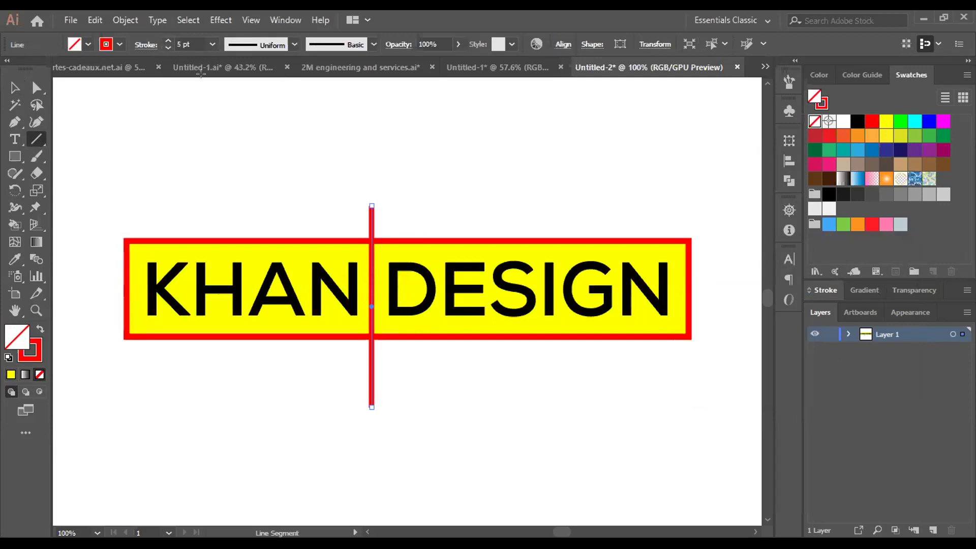
pyautogui.click(168, 41)
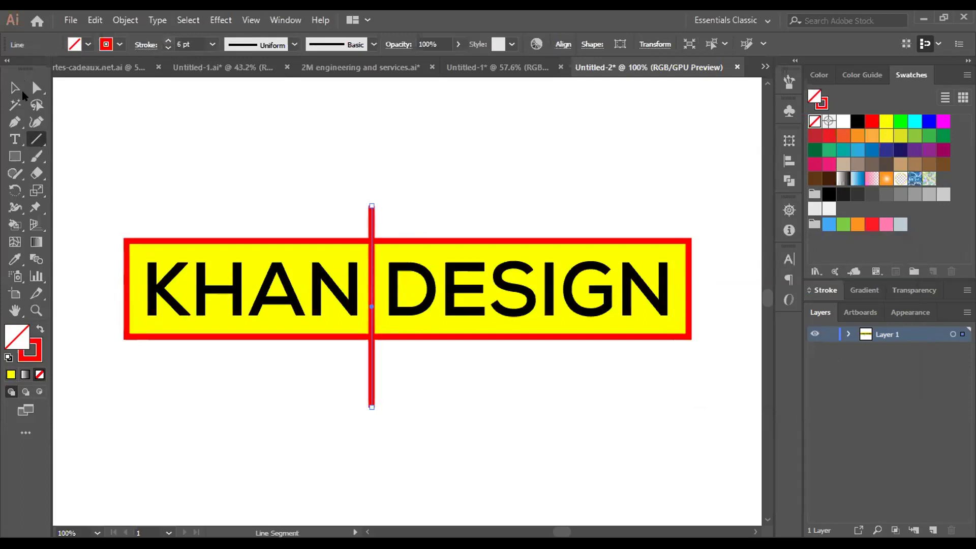
pyautogui.click(16, 88)
pyautogui.click(148, 145)
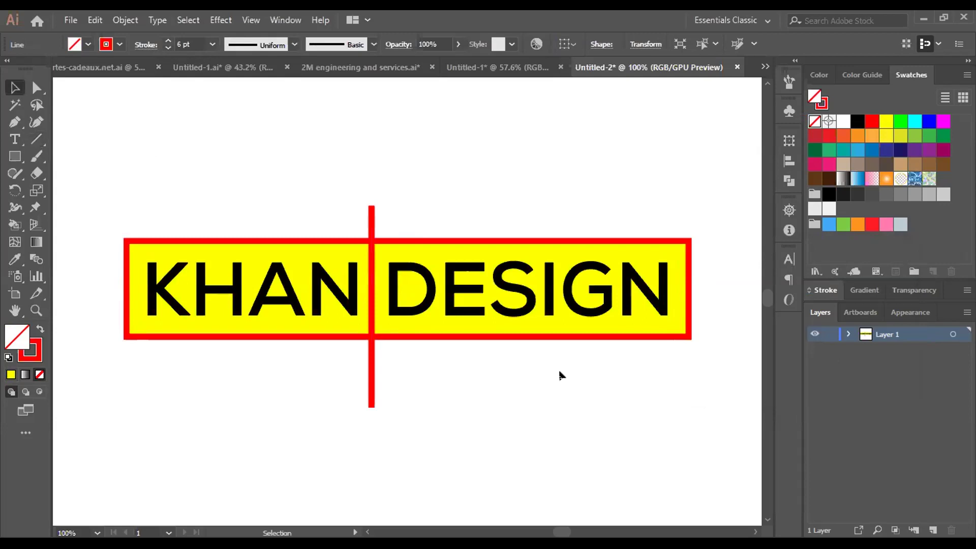
# Select the lettering, both rectangles and the vertical line, and split them with the Pathfinder Divide operation.
pyautogui.moveTo(303, 188); pyautogui.dragTo(452, 389)
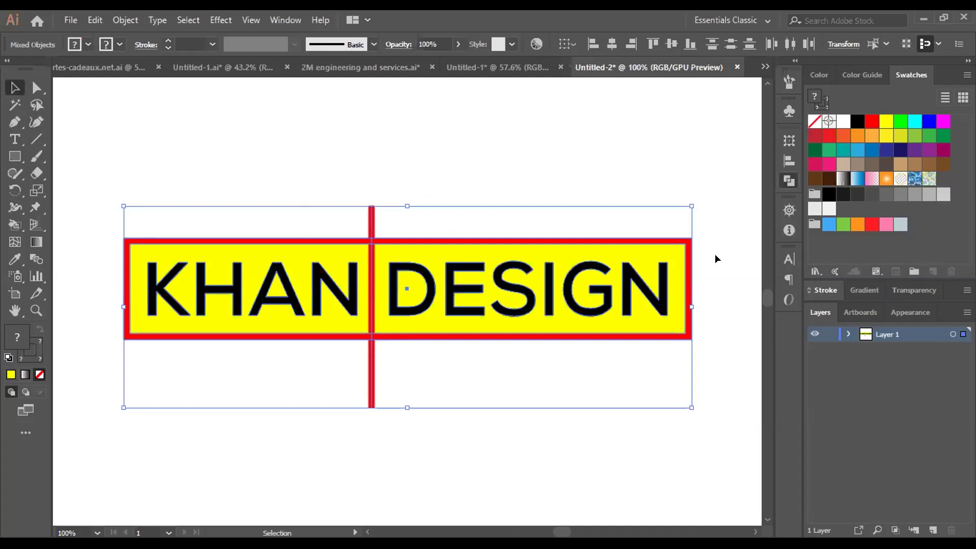
pyautogui.hotkey('shift', 'ctrl', 'F9')
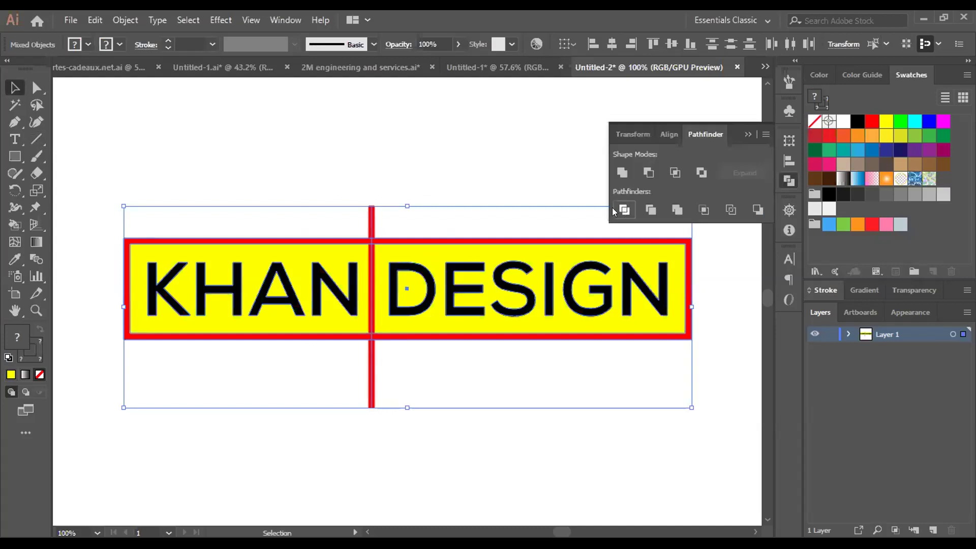
pyautogui.click(624, 209)
pyautogui.hotkey('ctrl', 'shift', 'a')
pyautogui.click(370, 301)
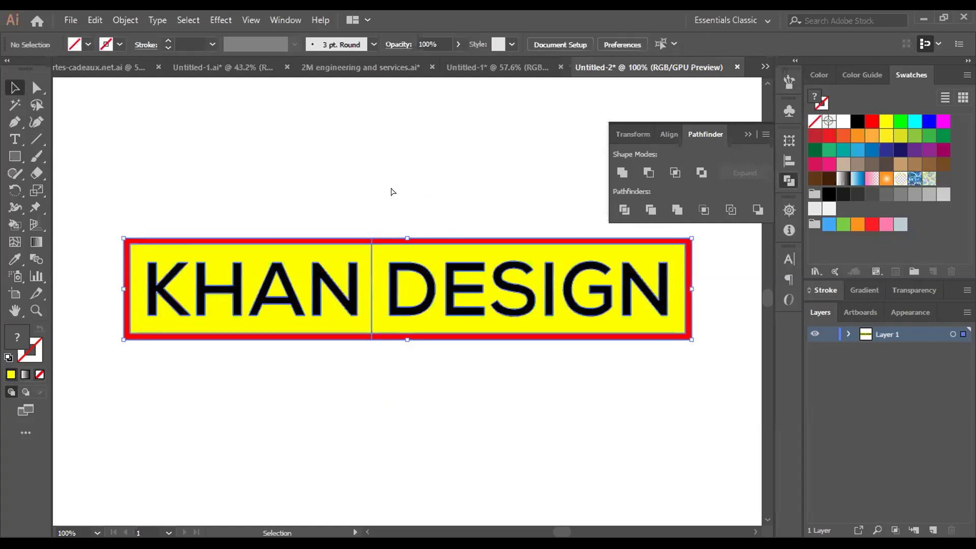
# Ungroup the divided artwork and deselect the pieces.
pyautogui.hotkey('ctrl', '=')
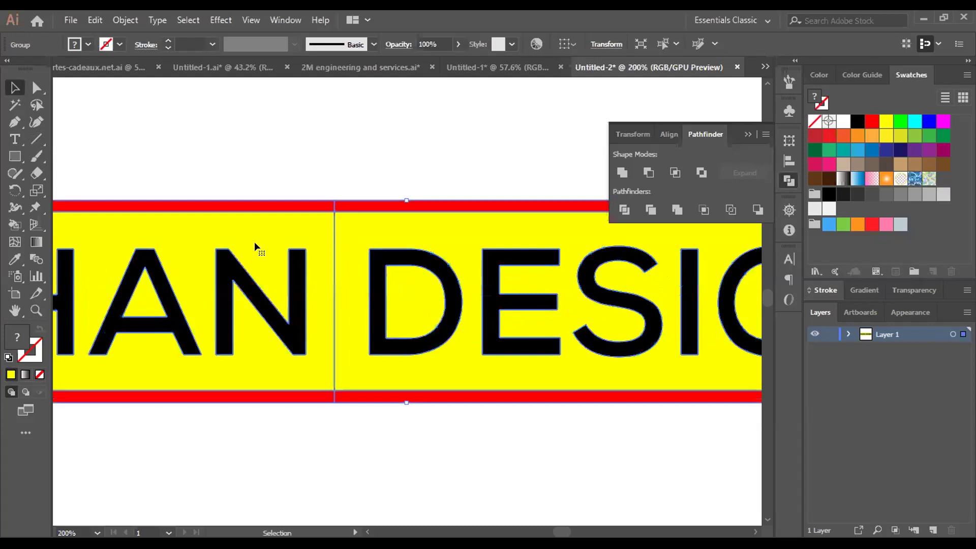
pyautogui.rightClick(255, 242)
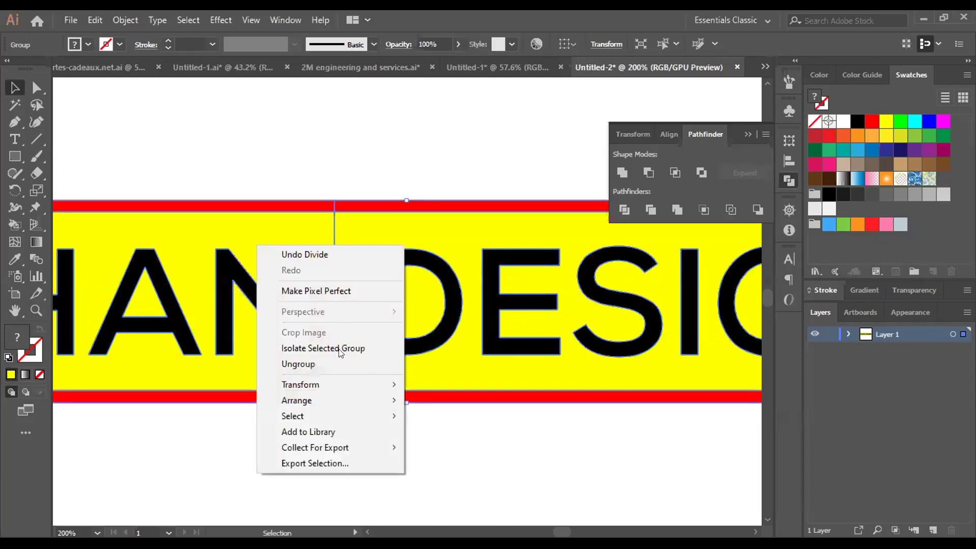
pyautogui.click(326, 359)
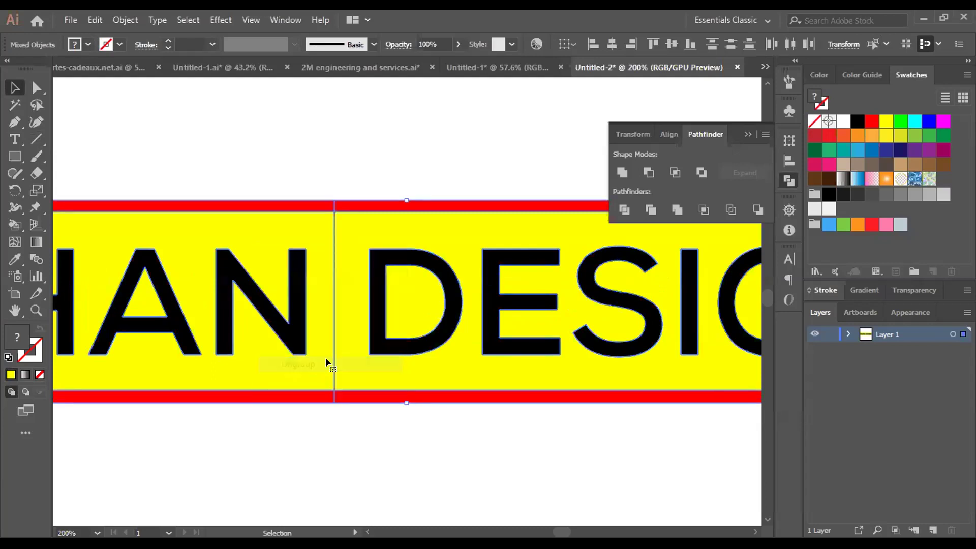
pyautogui.click(286, 159)
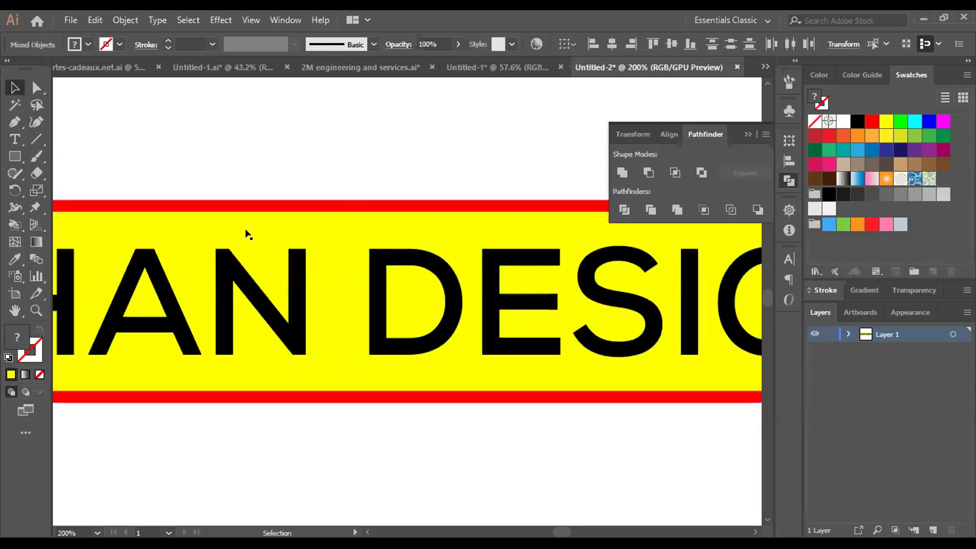
# Delete the yellow background behind KHAN and the yellow triangle inside its letter A.
pyautogui.click(160, 293)
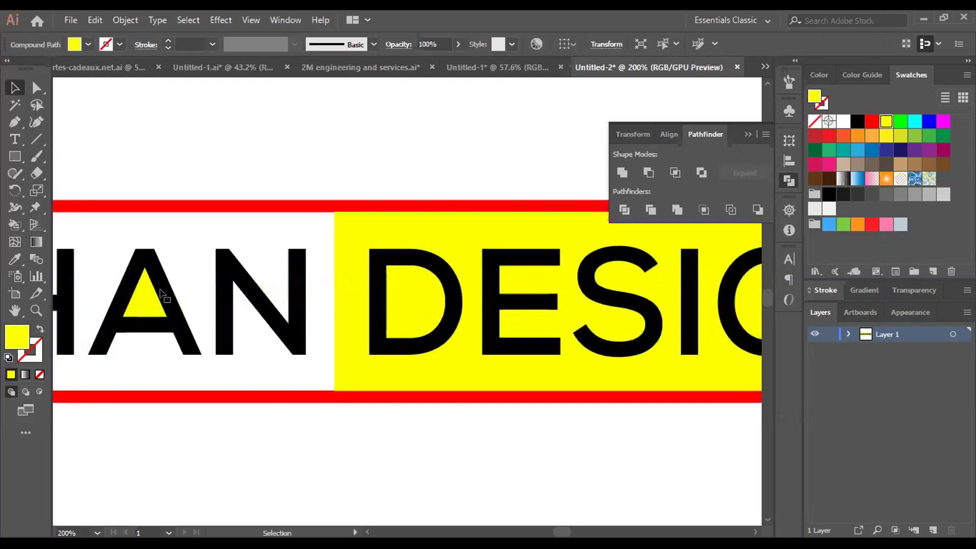
pyautogui.click(151, 300)
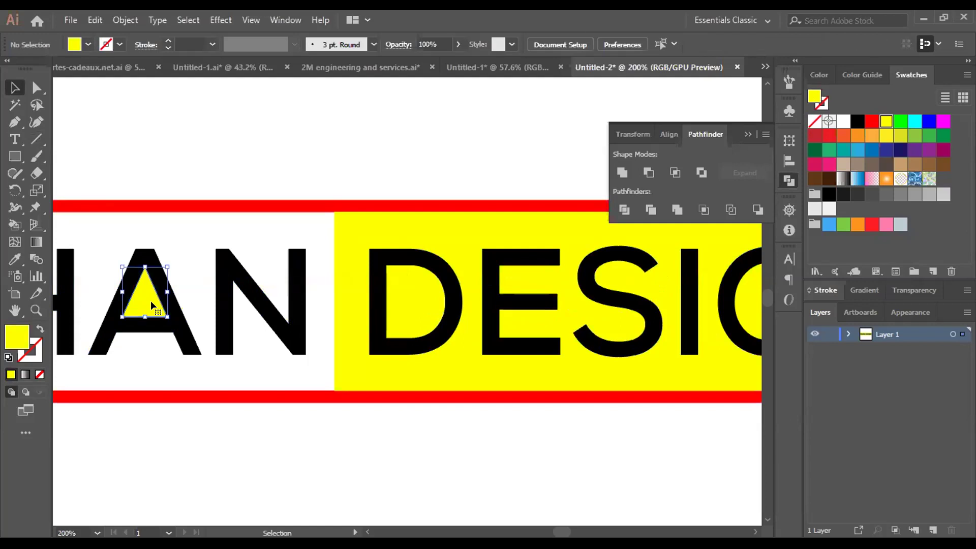
pyautogui.press('Delete')
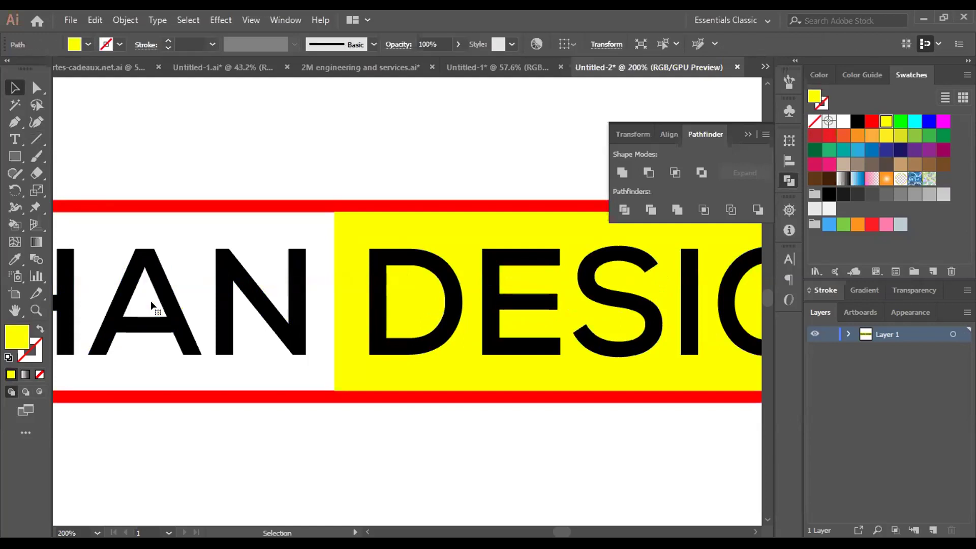
pyautogui.hotkey('ctrl', '1')
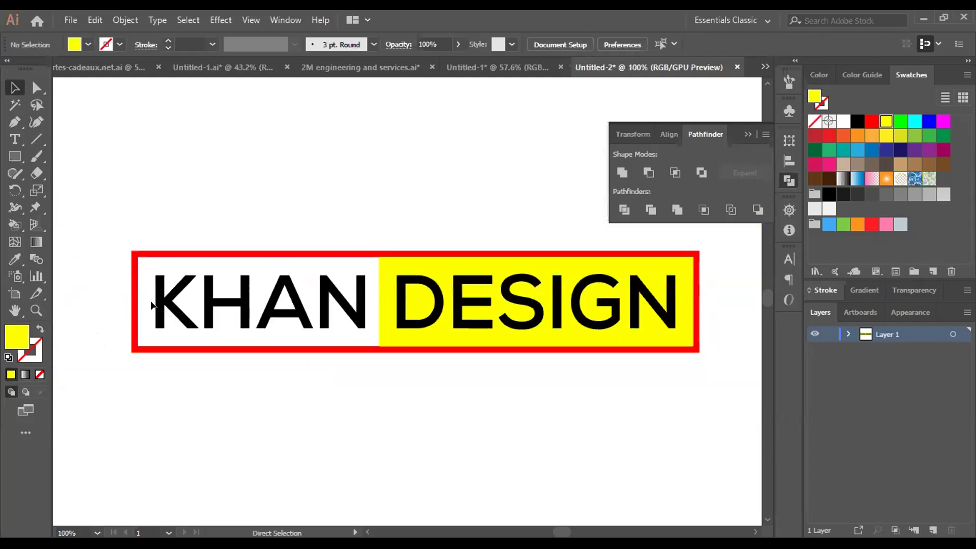
# Narrow the red frame piece around KHAN from its inner edge, leaving a small gap before the DESIGN half.
pyautogui.press('a')
pyautogui.hotkey('ctrl', '=')
pyautogui.hotkey('ctrl', '=')
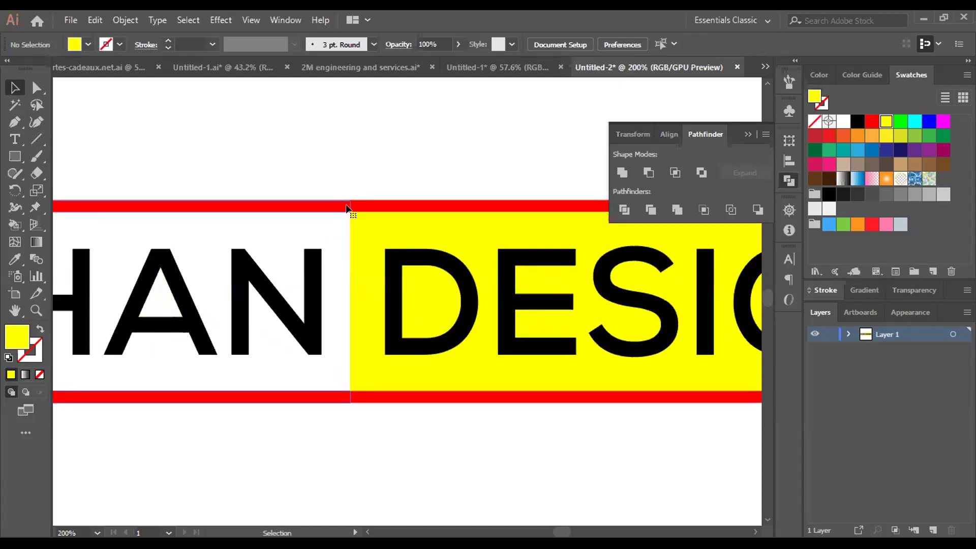
pyautogui.click(347, 209)
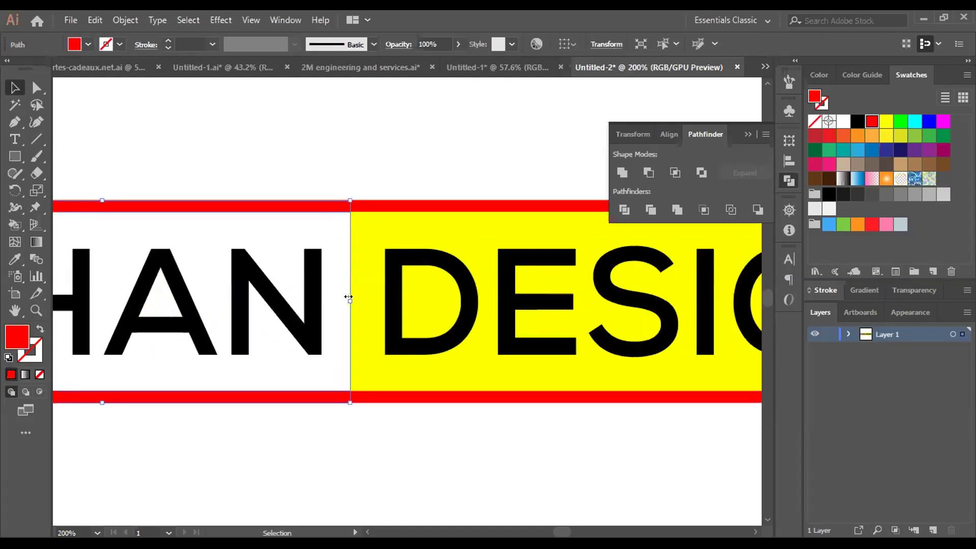
pyautogui.moveTo(349, 296); pyautogui.dragTo(340, 296)
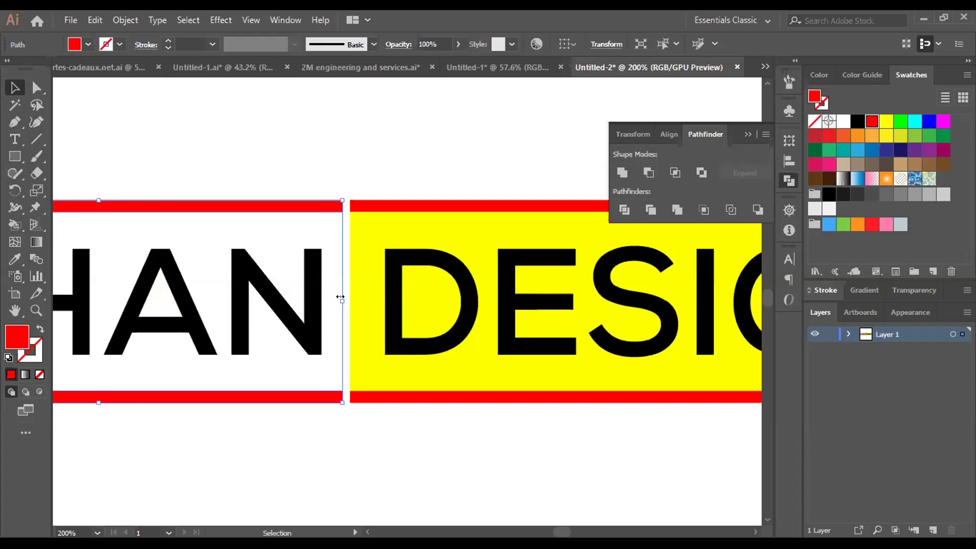
pyautogui.click(359, 409)
pyautogui.click(748, 135)
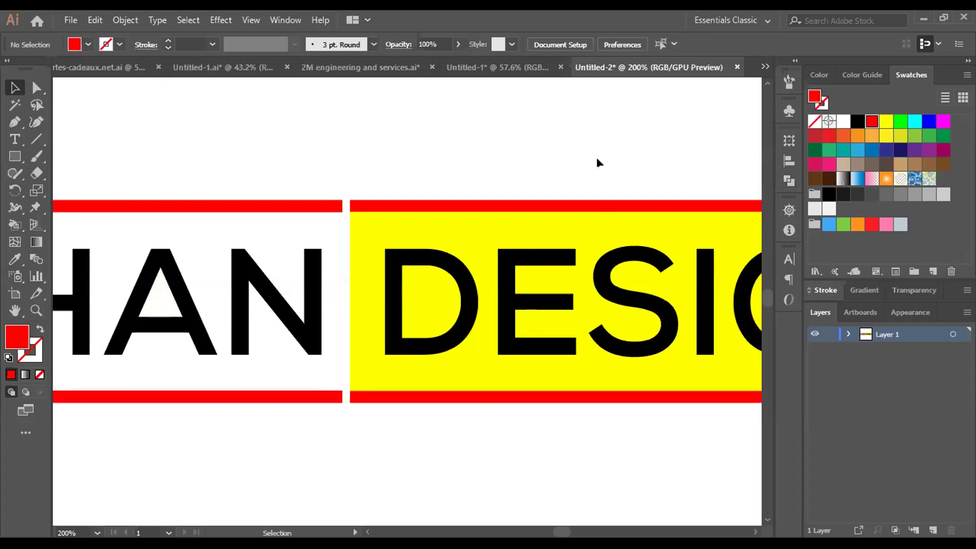
pyautogui.hotkey('ctrl', '-')
pyautogui.hotkey('ctrl', '1')
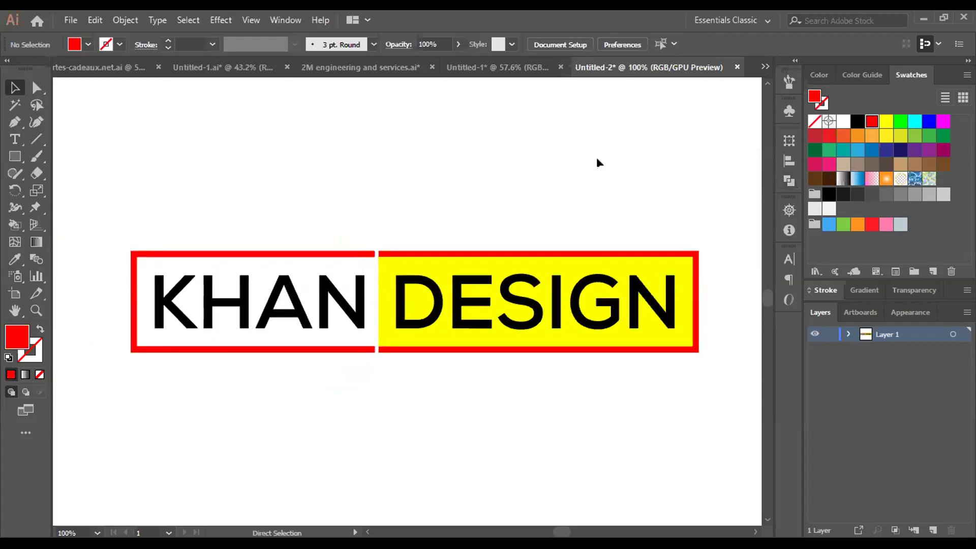
# Undo the edits back to the grouped artwork as it was just after dividing.
pyautogui.click(367, 311)
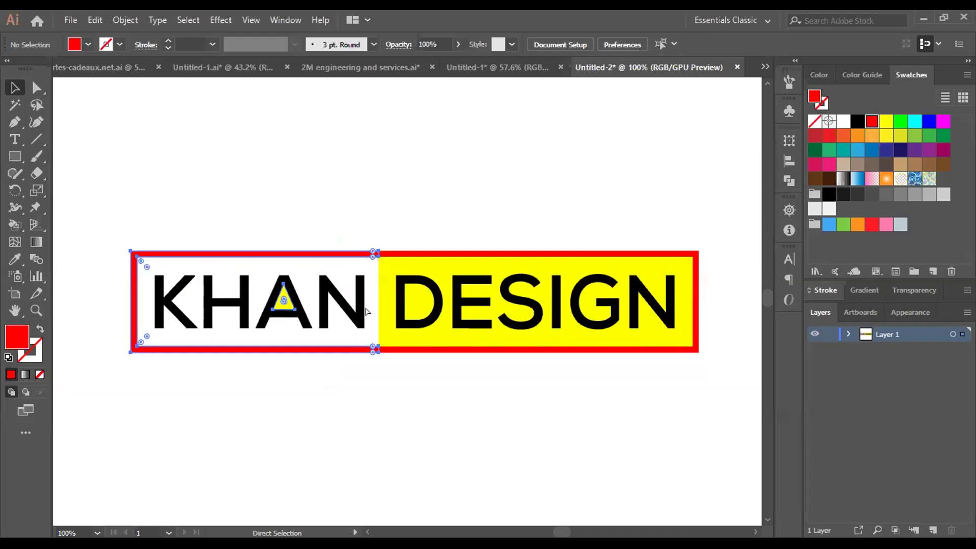
pyautogui.click(367, 311)
pyautogui.click(288, 465)
pyautogui.hotkey('ctrl', 'a')
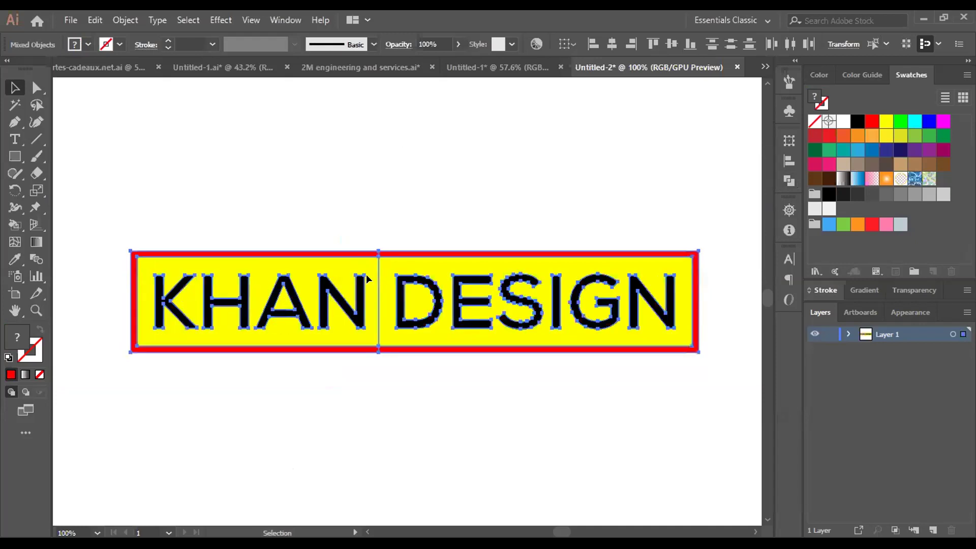
pyautogui.hotkey('ctrl', 'z')
# Ungroup the divided KHAN DESIGN artwork and clear the selection of its pieces.
pyautogui.rightClick(370, 278)
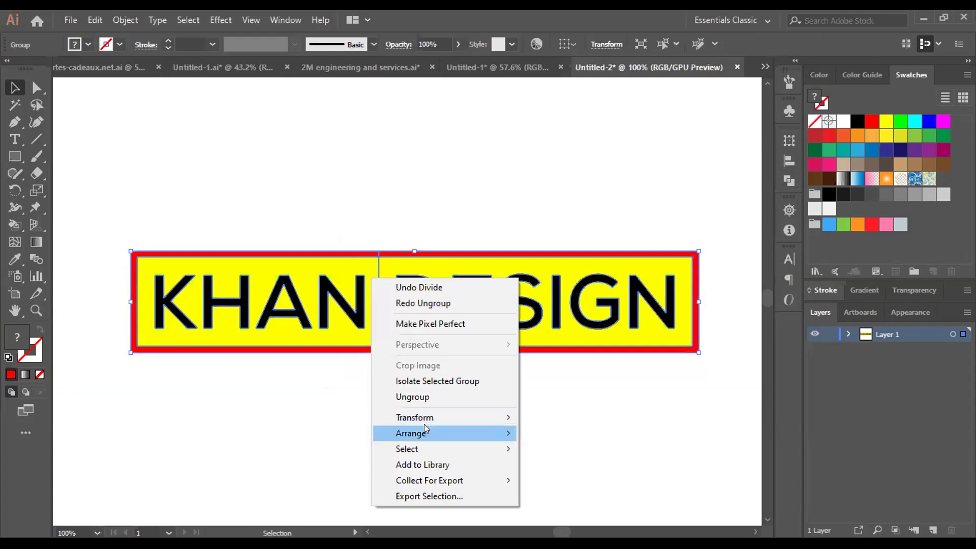
pyautogui.click(416, 397)
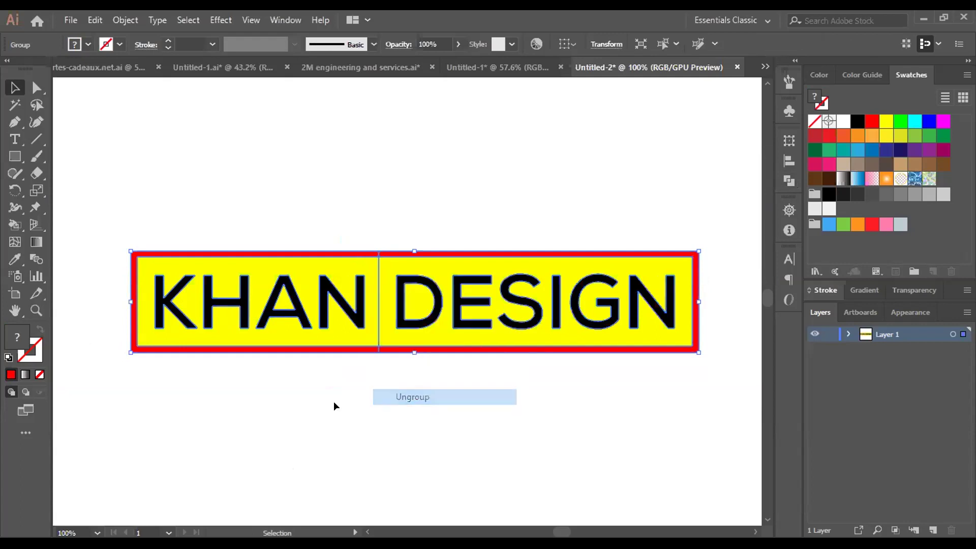
pyautogui.hotkey('ctrl', 'h')
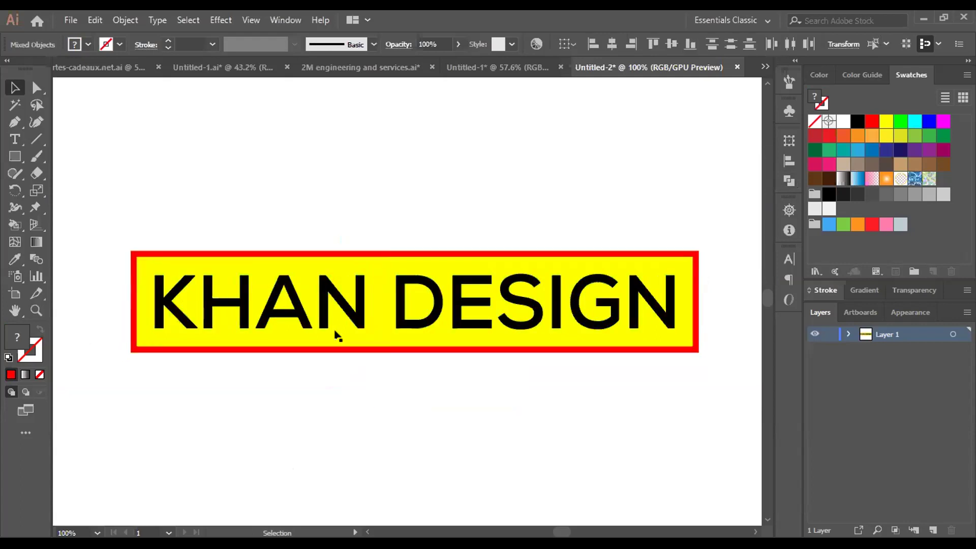
# Delete the yellow background piece behind KHAN and the yellow triangle inside its letter A.
pyautogui.click(334, 328)
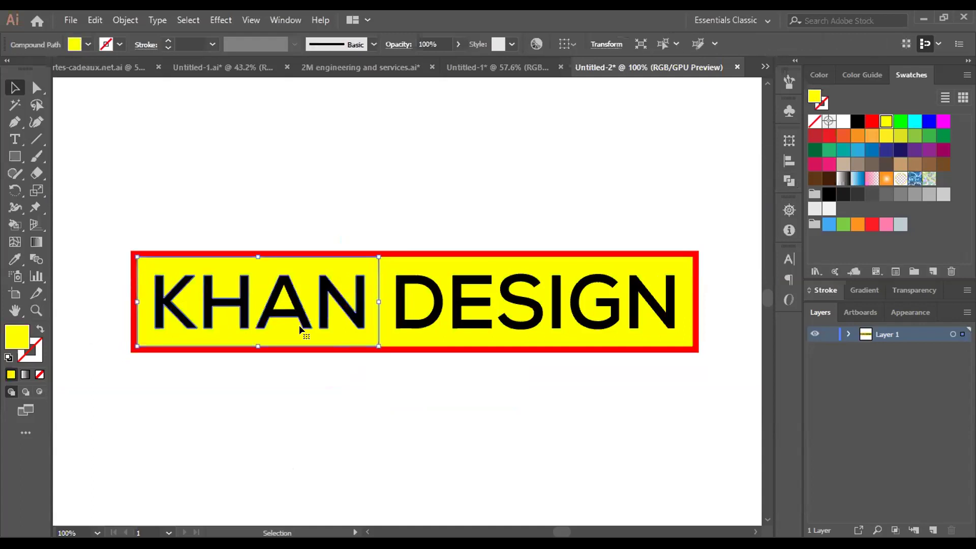
pyautogui.press('Delete')
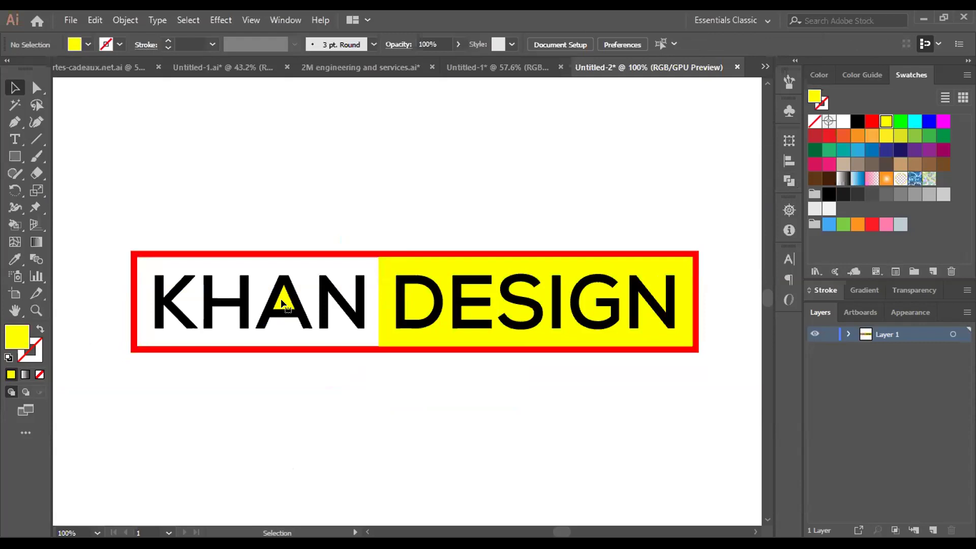
pyautogui.click(285, 304)
pyautogui.press('Delete')
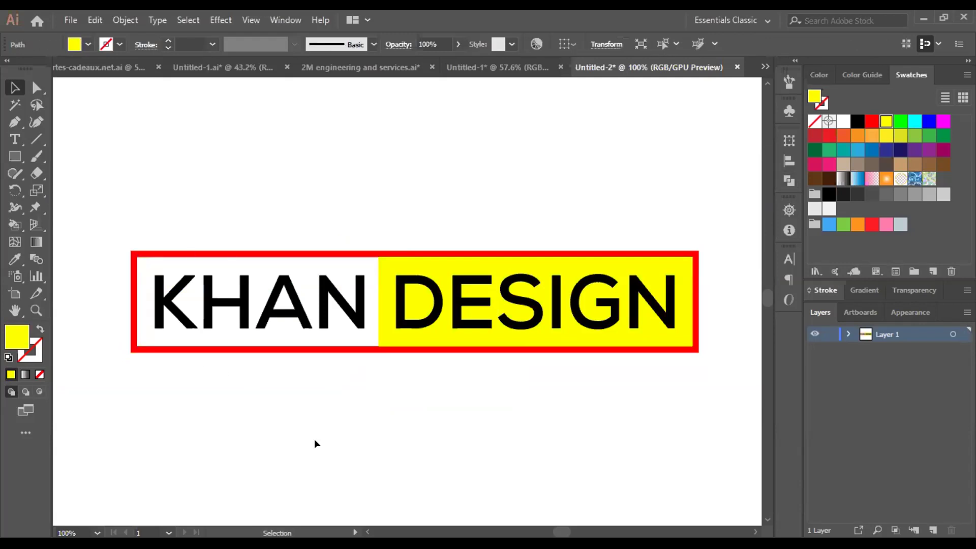
# Narrow the red frame piece around KHAN from its inner edge, leaving a small gap before the DESIGN half.
pyautogui.press('a')
pyautogui.hotkey('ctrl', '=')
pyautogui.press('v')
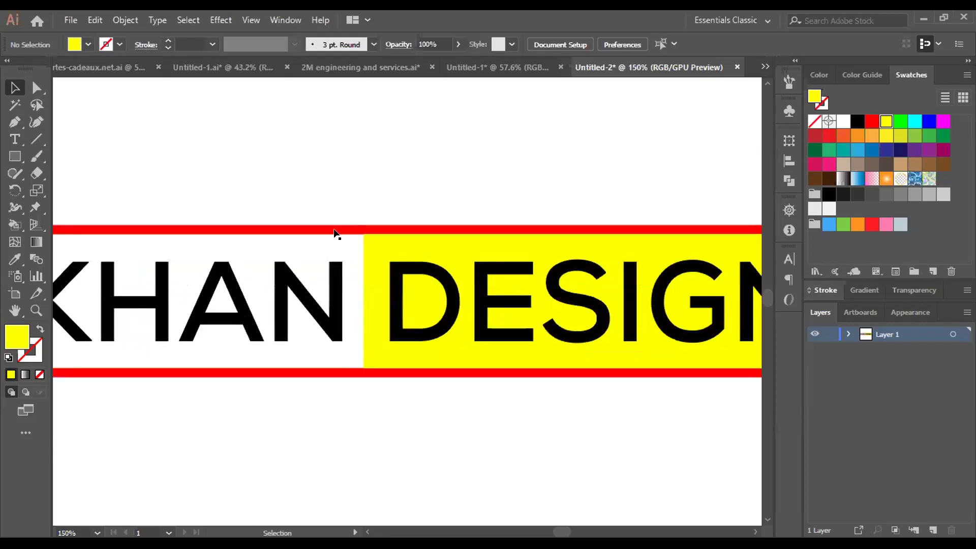
pyautogui.click(355, 289)
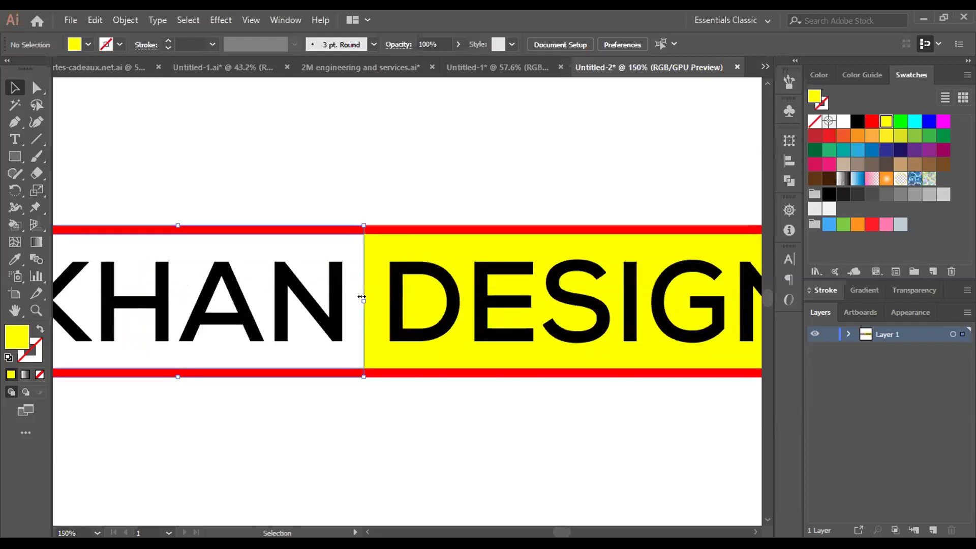
pyautogui.moveTo(362, 297); pyautogui.dragTo(355, 298)
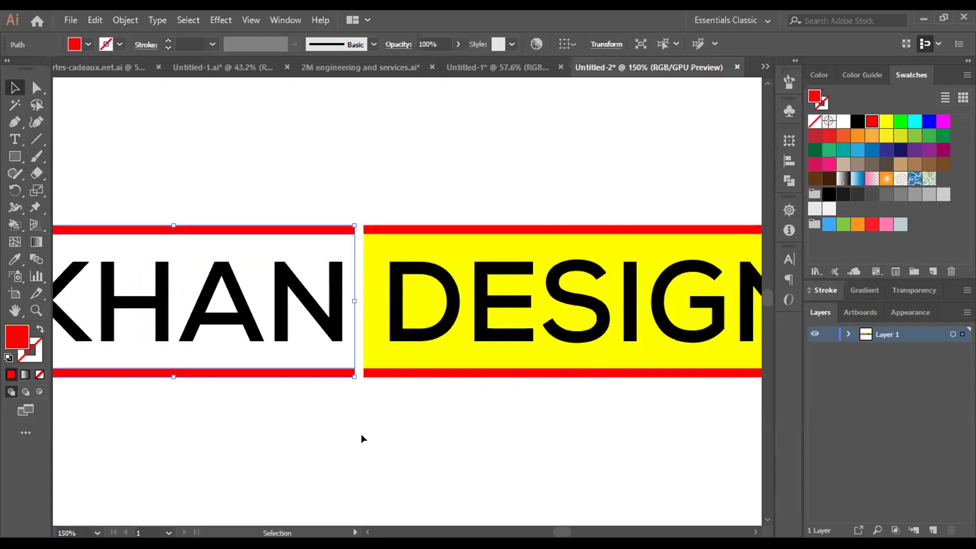
pyautogui.click(356, 415)
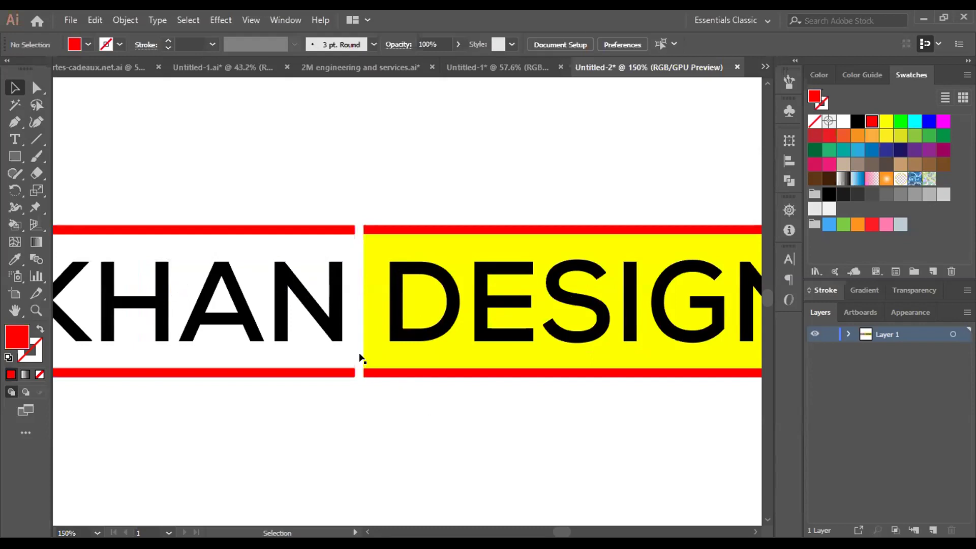
# Select the black letters D, E, S, I and G of the word DESIGN together.
pyautogui.click(472, 328)
pyautogui.keyDown('shift'); pyautogui.click(504, 325); pyautogui.keyUp('shift')
pyautogui.keyDown('shift'); pyautogui.click(588, 338); pyautogui.keyUp('shift')
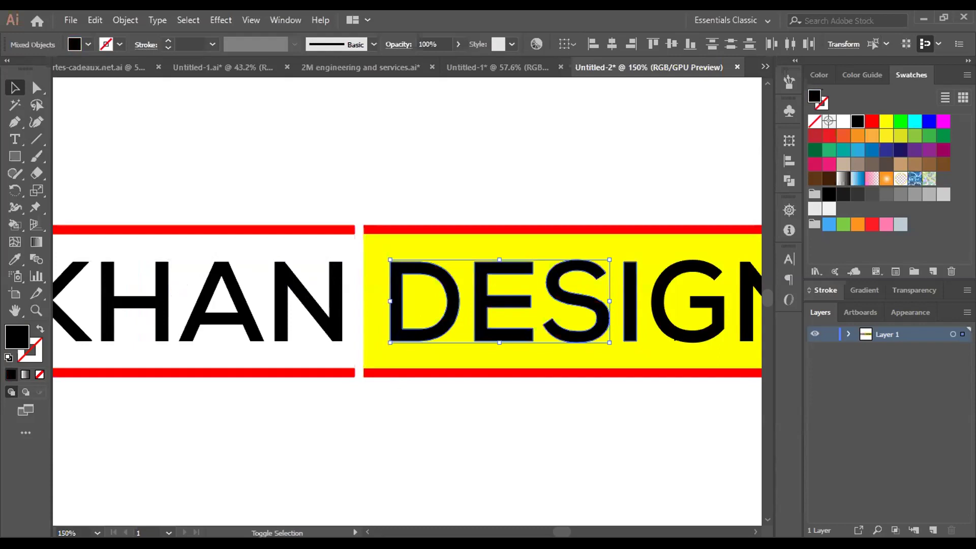
pyautogui.keyDown('shift'); pyautogui.click(629, 305); pyautogui.keyUp('shift')
pyautogui.keyDown('shift'); pyautogui.click(721, 329); pyautogui.keyUp('shift')
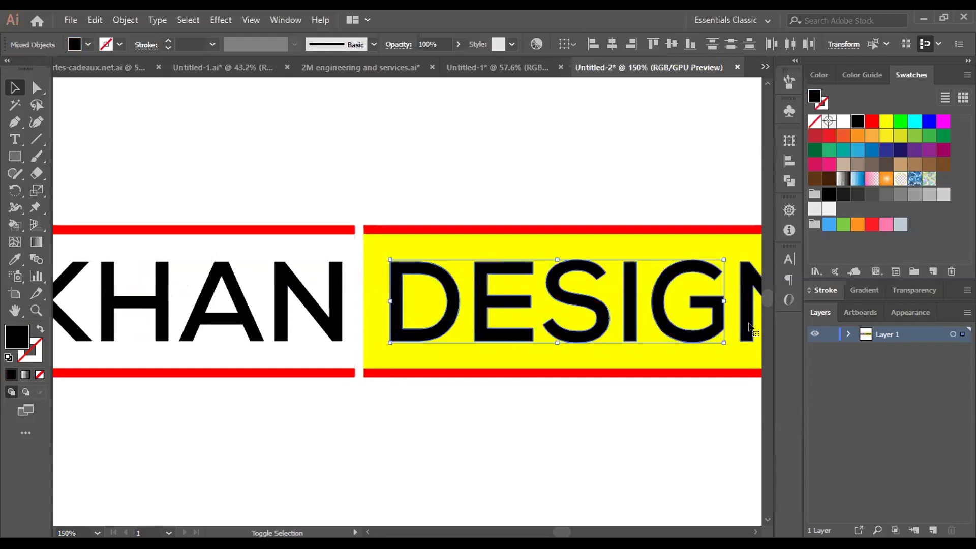
# Delete the black DESIGN letters and unite the yellow panel and its red frame into one shape.
pyautogui.hscroll(6, 749, 326)
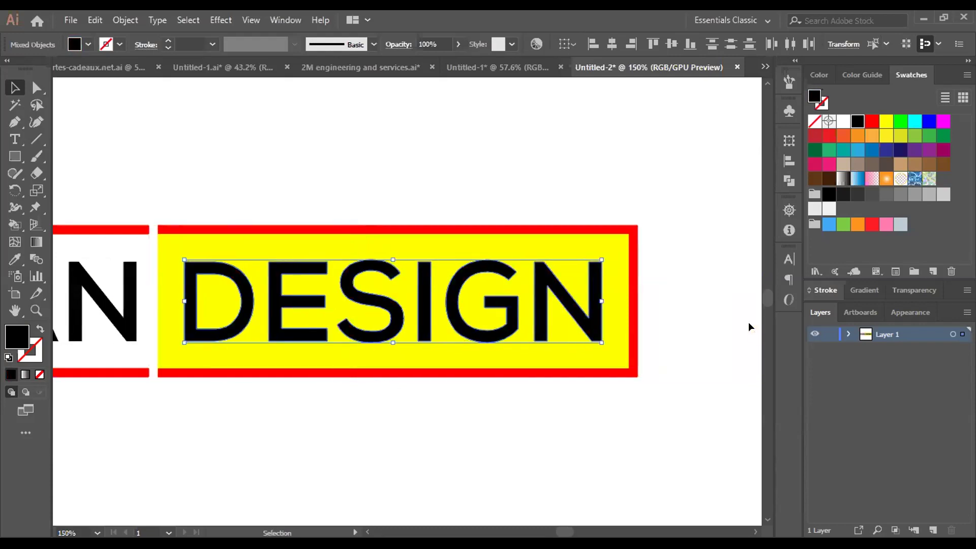
pyautogui.click(749, 326)
pyautogui.moveTo(201, 423); pyautogui.dragTo(211, 403)
pyautogui.click(234, 361)
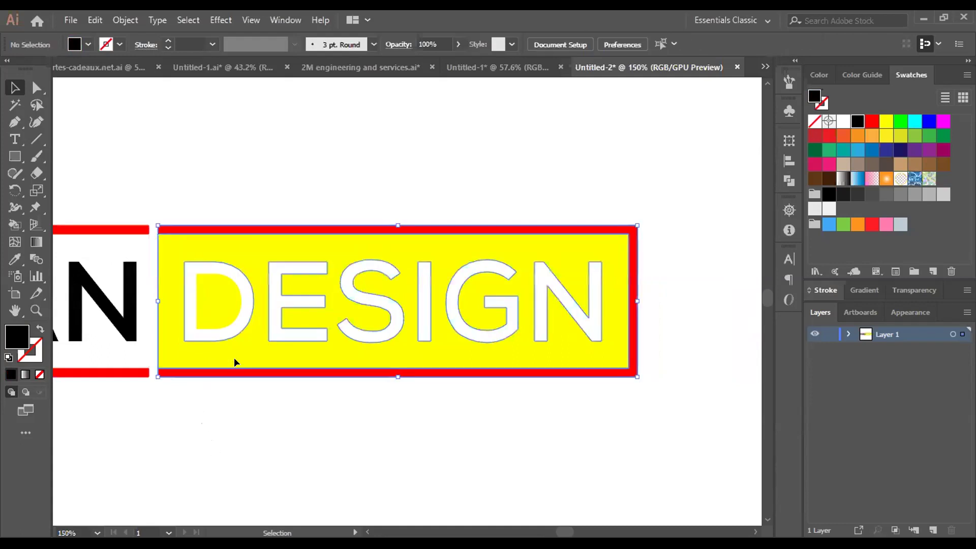
pyautogui.click(785, 178)
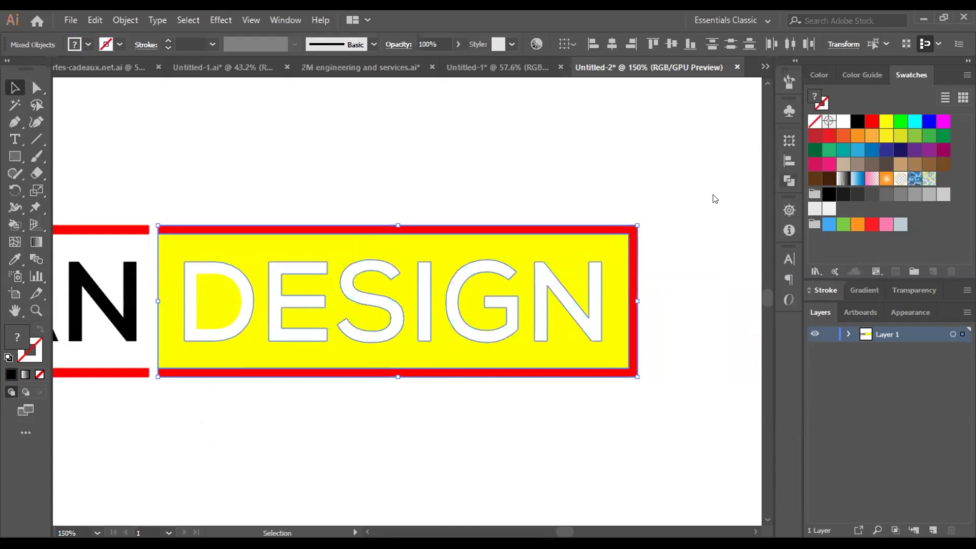
pyautogui.click(622, 172)
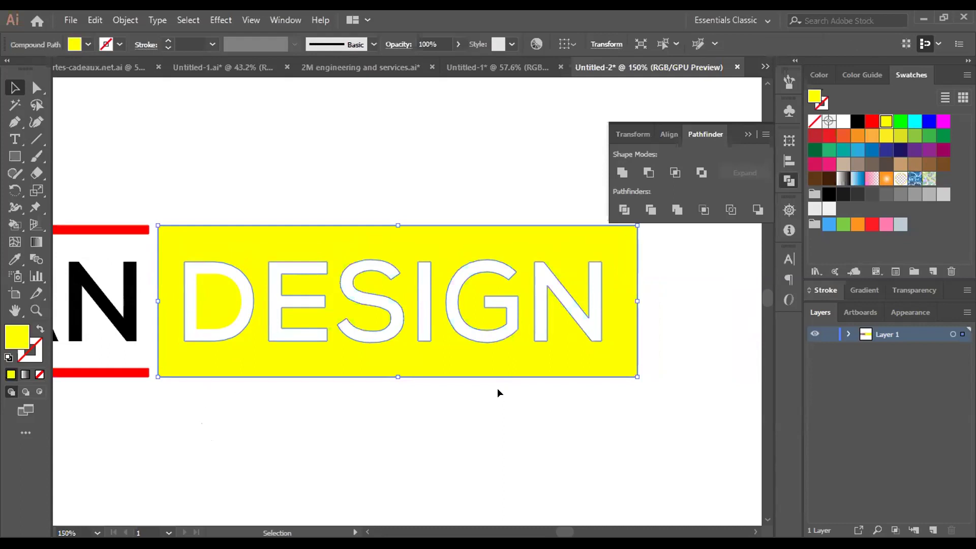
pyautogui.click(222, 438)
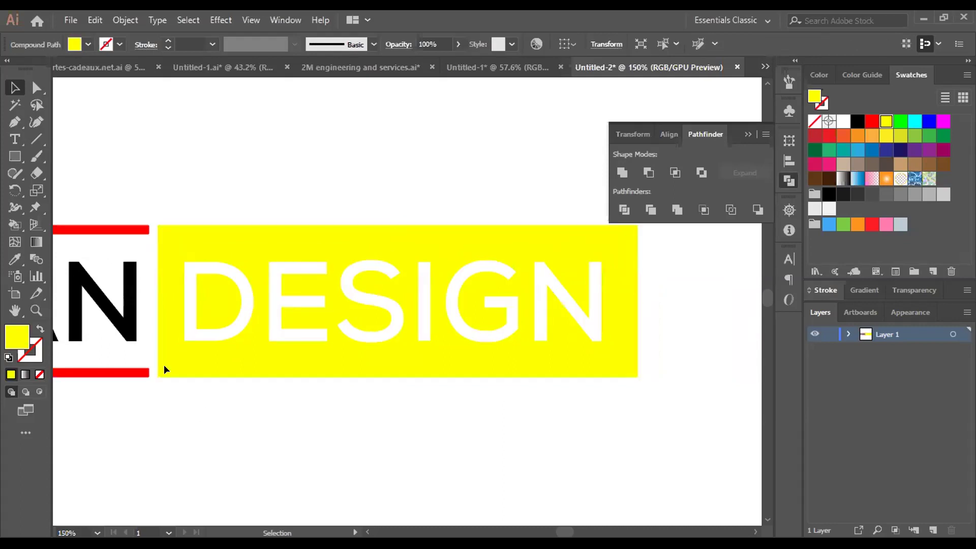
# Fill the united DESIGN panel with red.
pyautogui.click(164, 369)
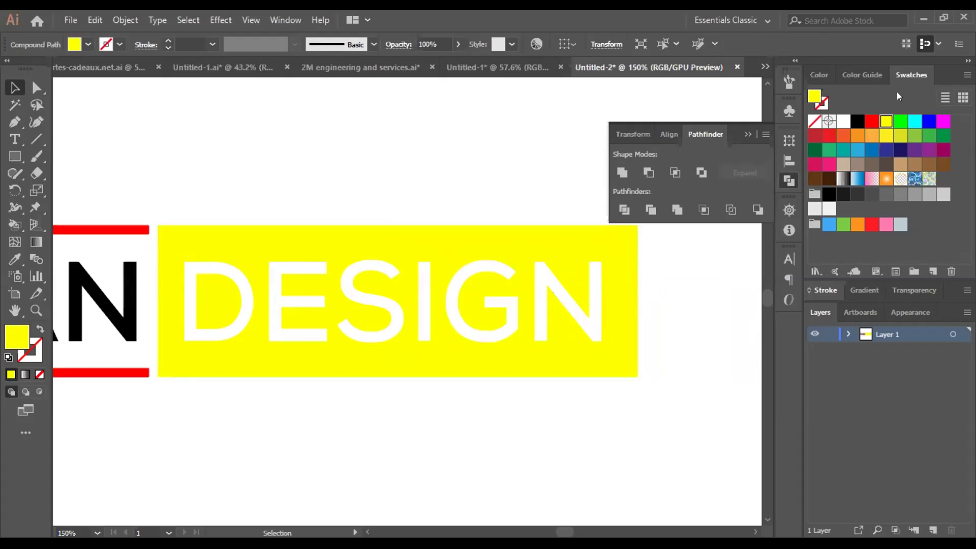
pyautogui.click(869, 121)
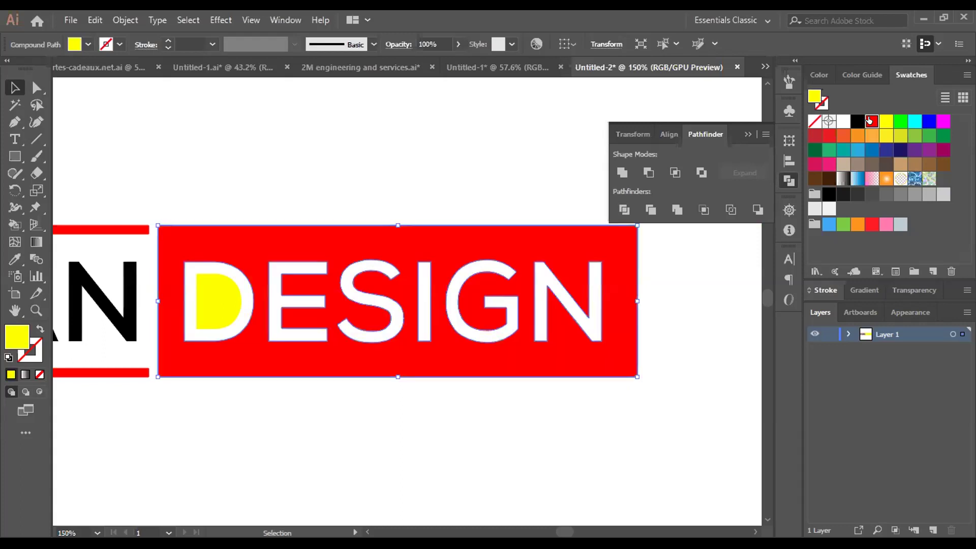
pyautogui.click(844, 122)
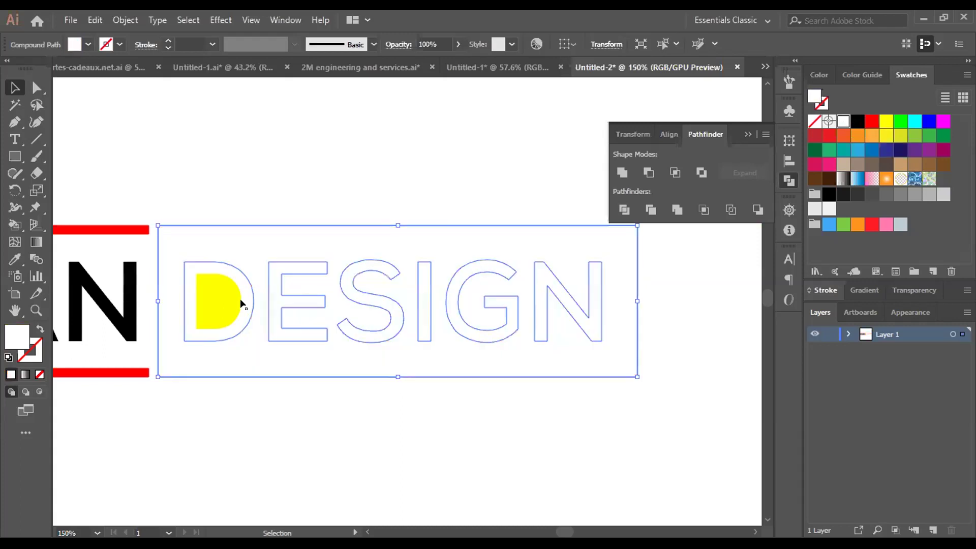
pyautogui.click(871, 121)
# Recolor the yellow inner shape of the letter D to red.
pyautogui.click(223, 312)
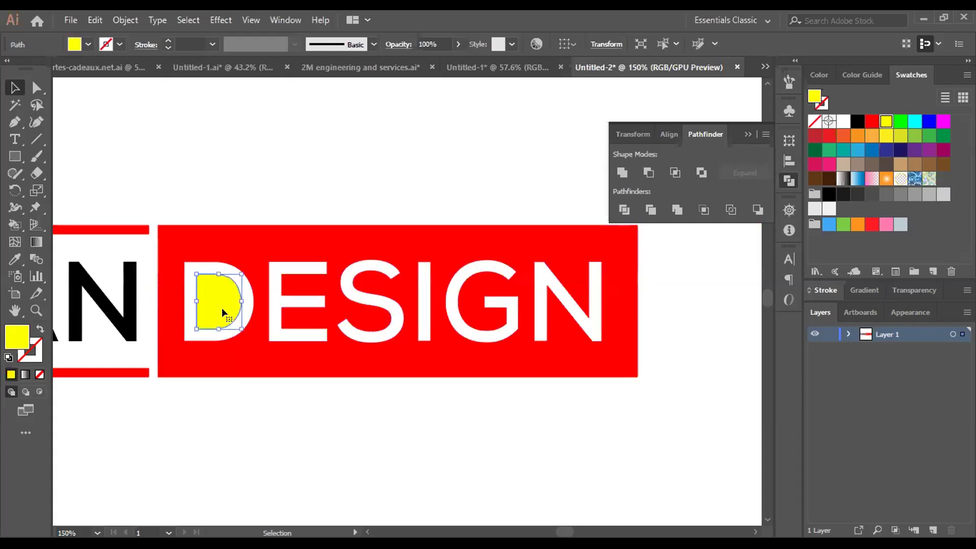
pyautogui.press('Delete')
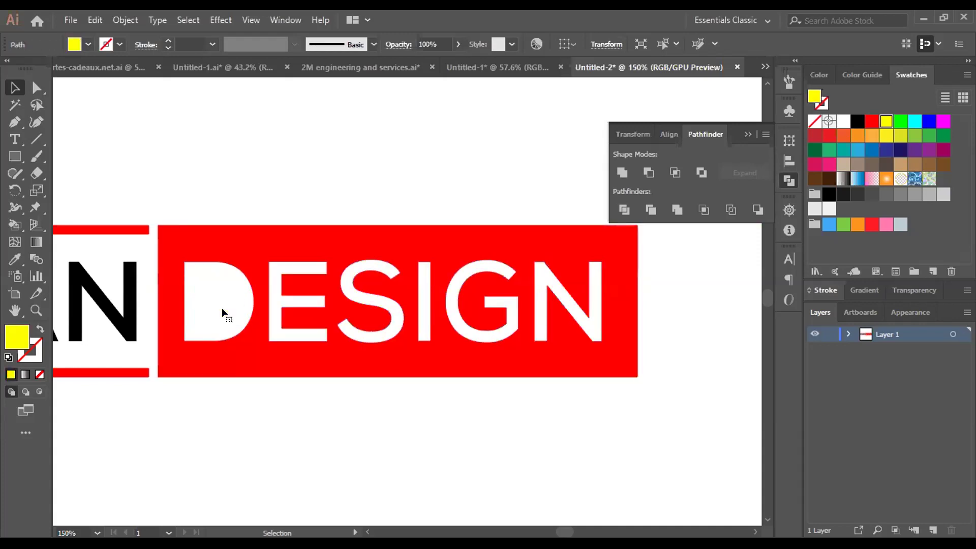
pyautogui.hotkey('ctrl', 'z')
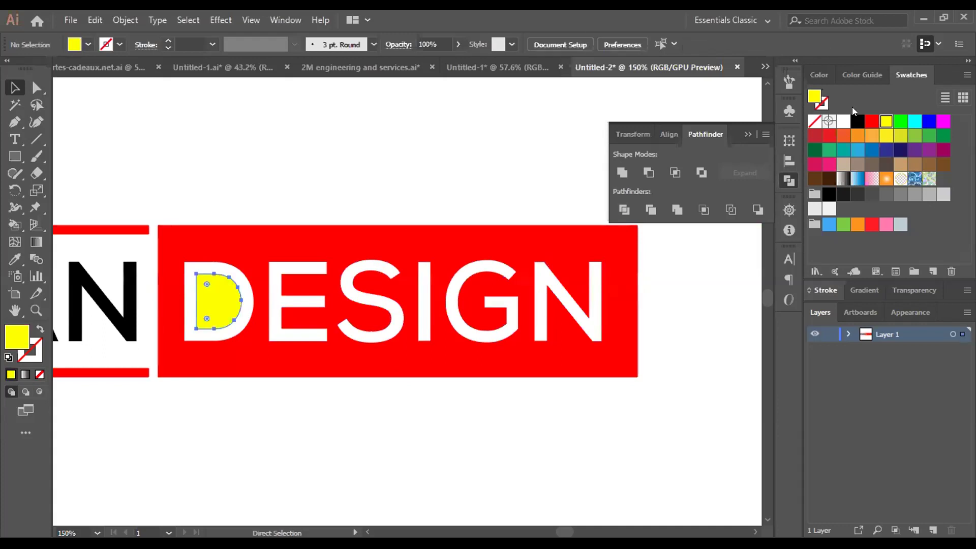
pyautogui.click(870, 122)
pyautogui.click(499, 418)
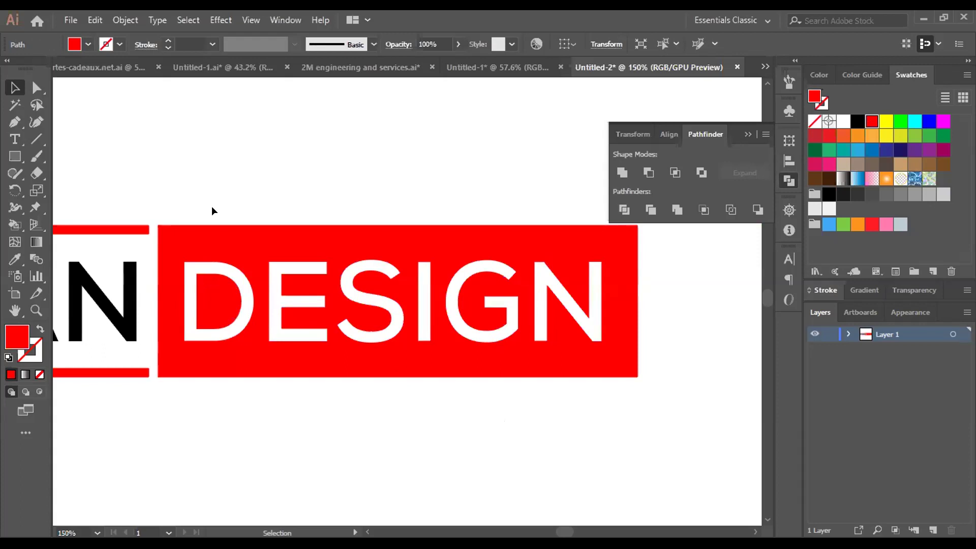
# Group the red inner shape of the D with the DESIGN panel and put away the Pathfinder options.
pyautogui.hotkey('ctrl', 'shift', 'a')
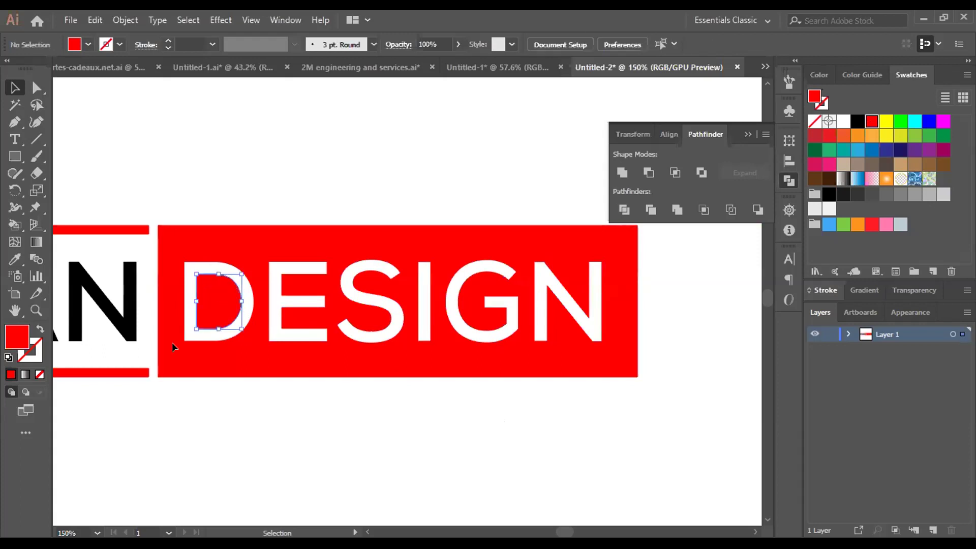
pyautogui.hotkey('ctrl', 'a')
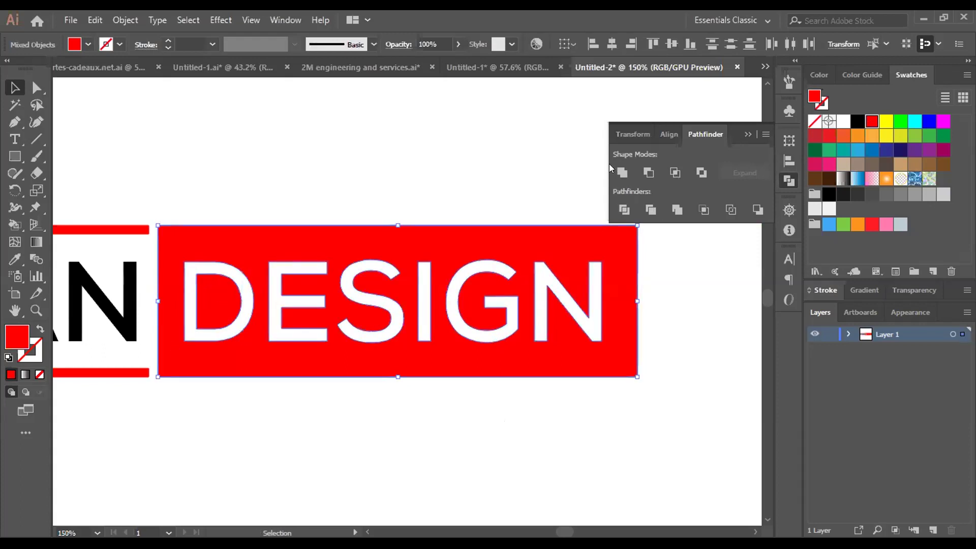
pyautogui.hotkey('ctrl', 'g')
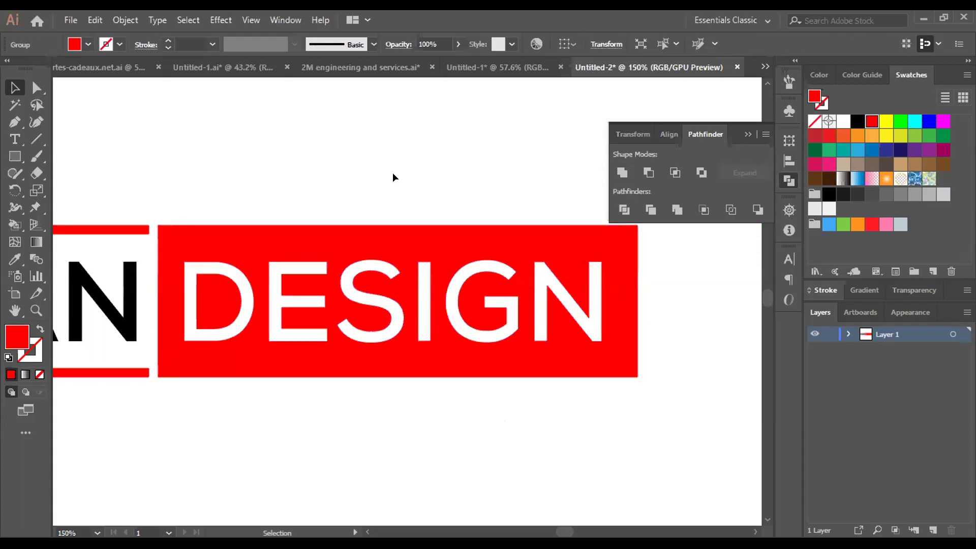
pyautogui.click(748, 135)
pyautogui.click(187, 382)
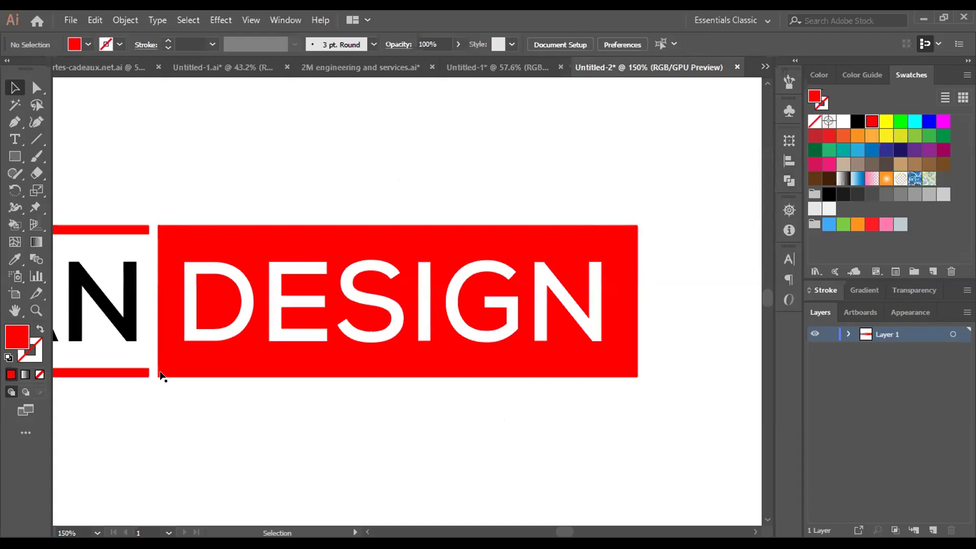
pyautogui.press('a')
pyautogui.click(157, 376)
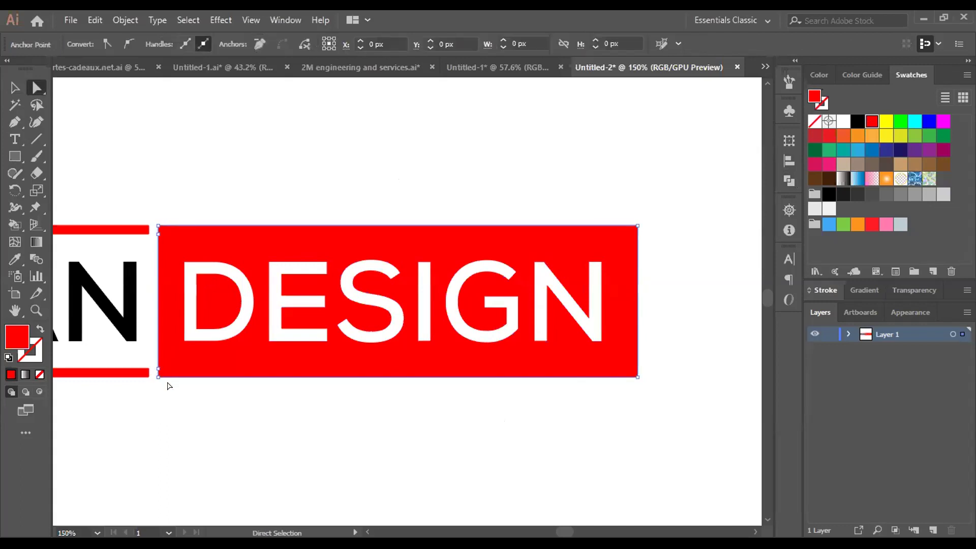
pyautogui.click(636, 226)
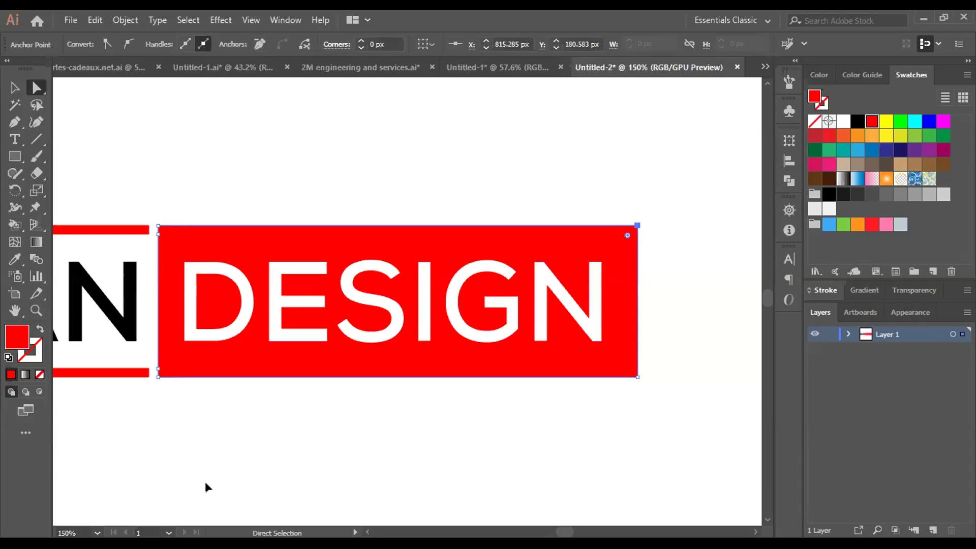
pyautogui.click(198, 459)
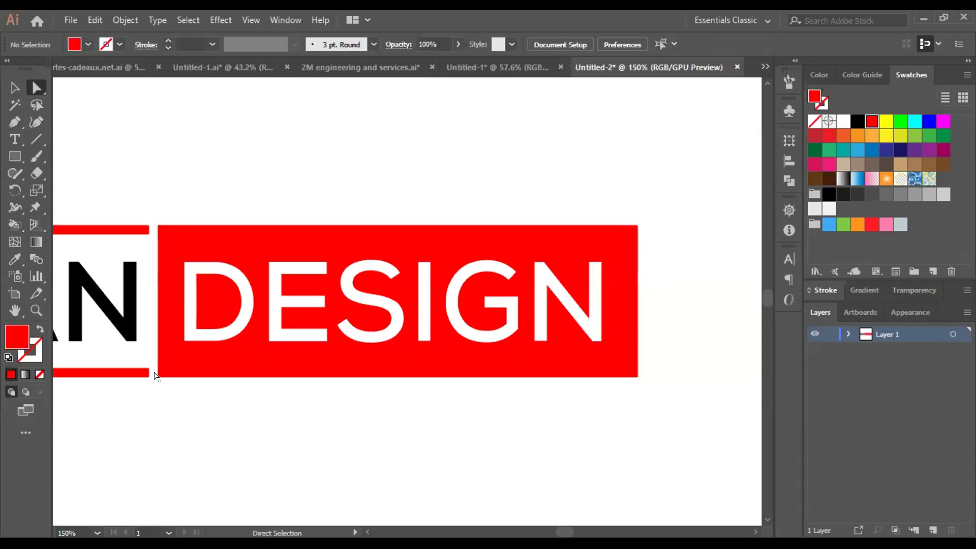
# Remove the extra anchor point just above the DESIGN panel's lower-left corner with the Delete Anchor Point tool.
pyautogui.click(155, 375)
pyautogui.hotkey('ctrl', '=')
pyautogui.hotkey('ctrl', '=')
pyautogui.hotkey('ctrl', '=')
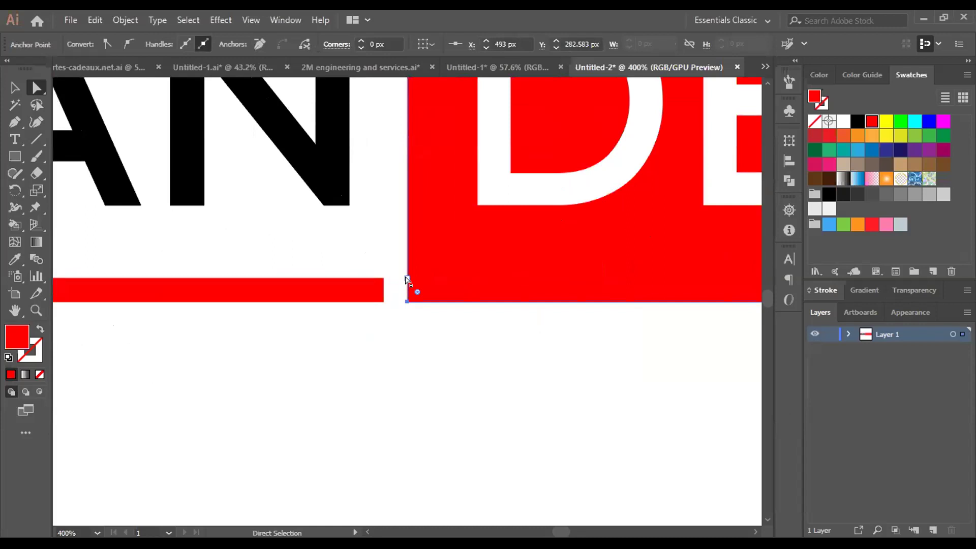
pyautogui.press('p')
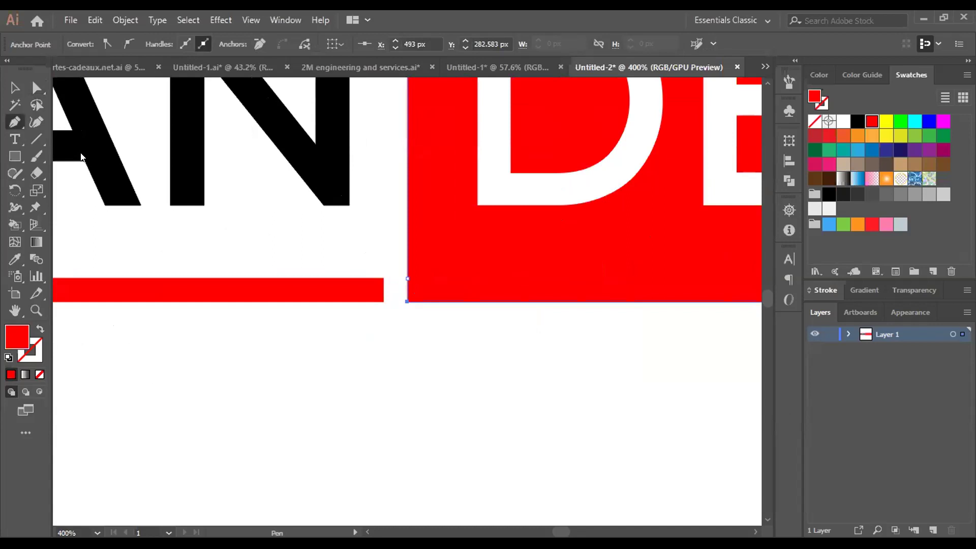
pyautogui.click(14, 122)
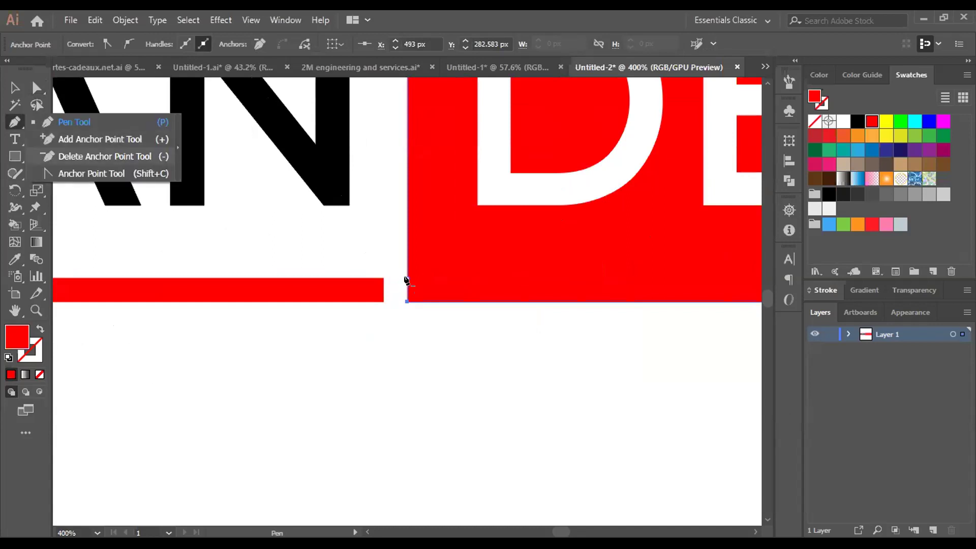
pyautogui.click(104, 156)
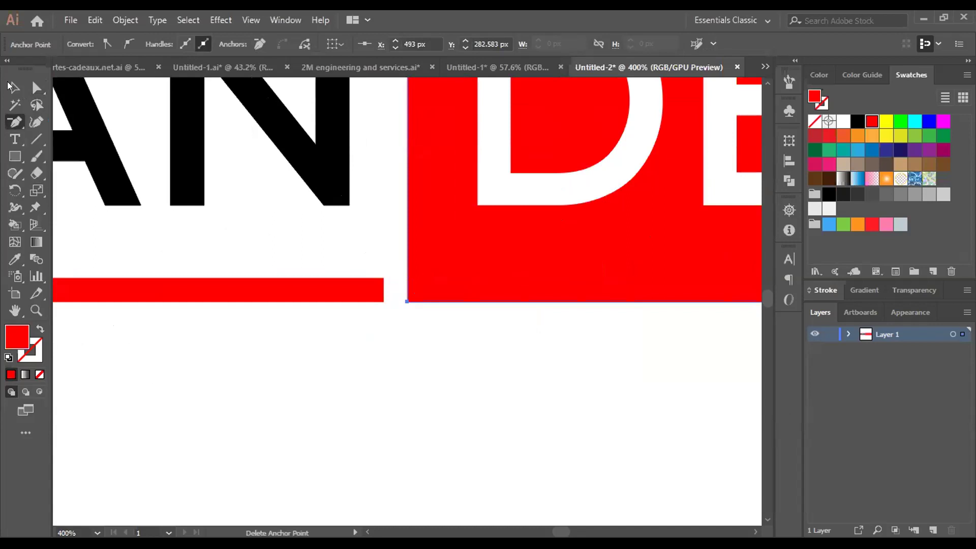
pyautogui.press('v')
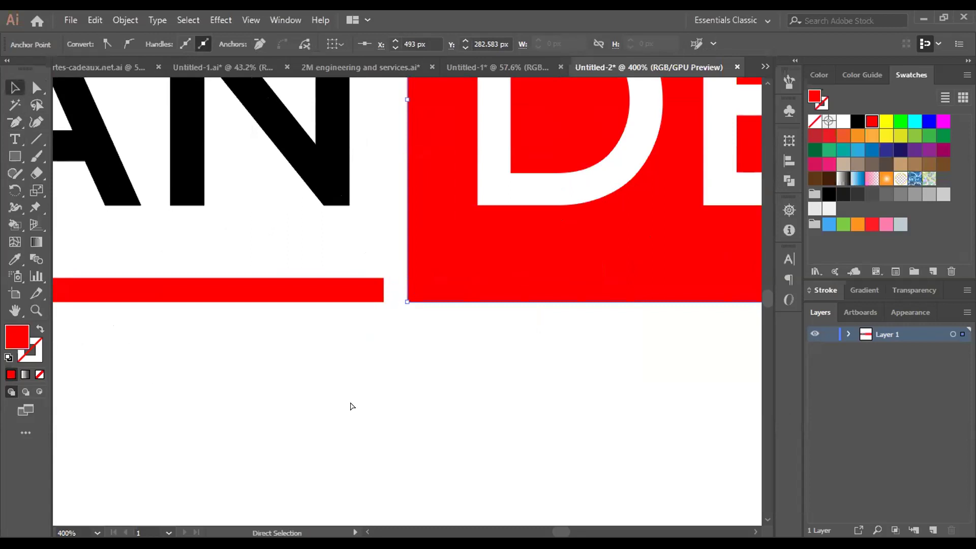
# Round the upper-right and lower-left corners of the red DESIGN panel together with the live corner widget.
pyautogui.hotkey('ctrl', '-')
pyautogui.hotkey('ctrl', '-')
pyautogui.hotkey('ctrl', '-')
pyautogui.hscroll(-2, 351, 405)
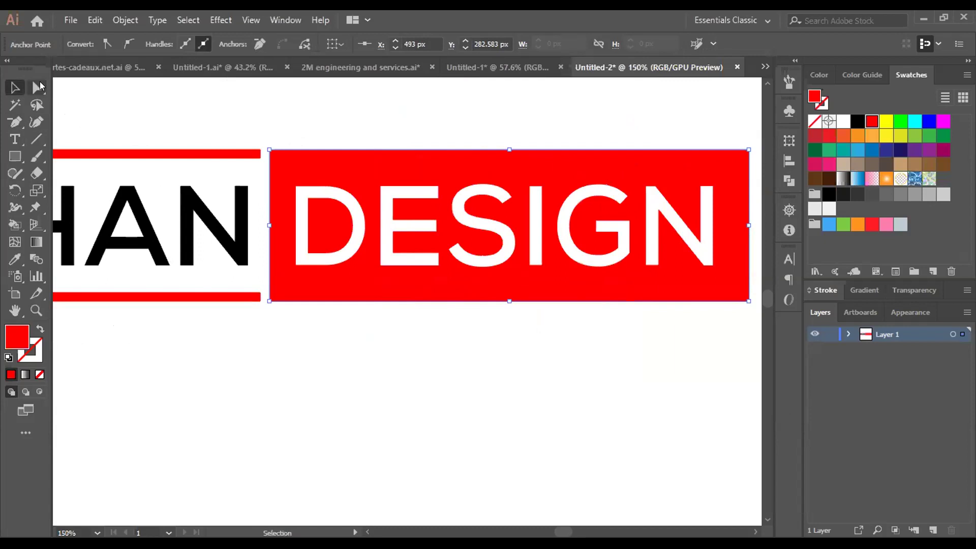
pyautogui.click(37, 88)
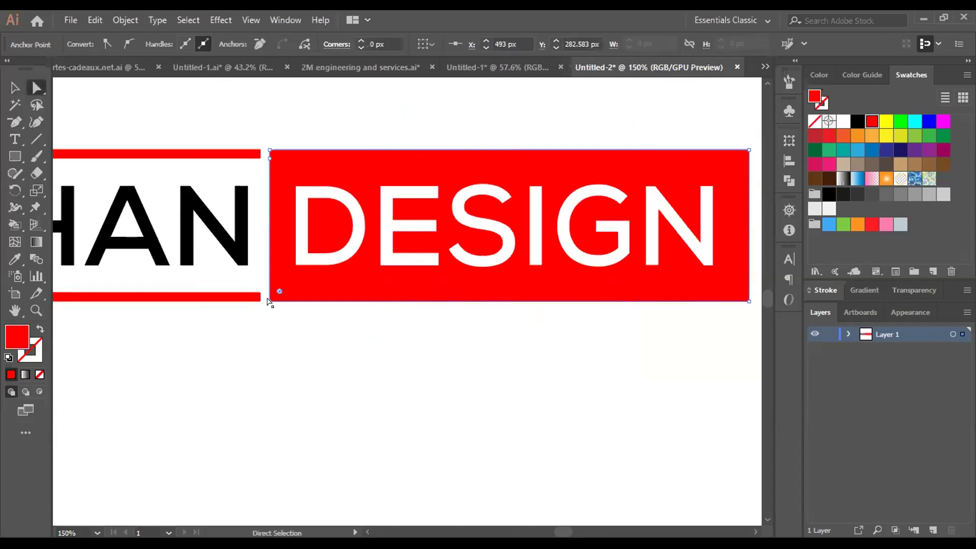
pyautogui.click(749, 150)
pyautogui.keyDown('shift'); pyautogui.click(270, 300); pyautogui.keyUp('shift')
pyautogui.moveTo(278, 291); pyautogui.dragTo(326, 254)
pyautogui.click(278, 353)
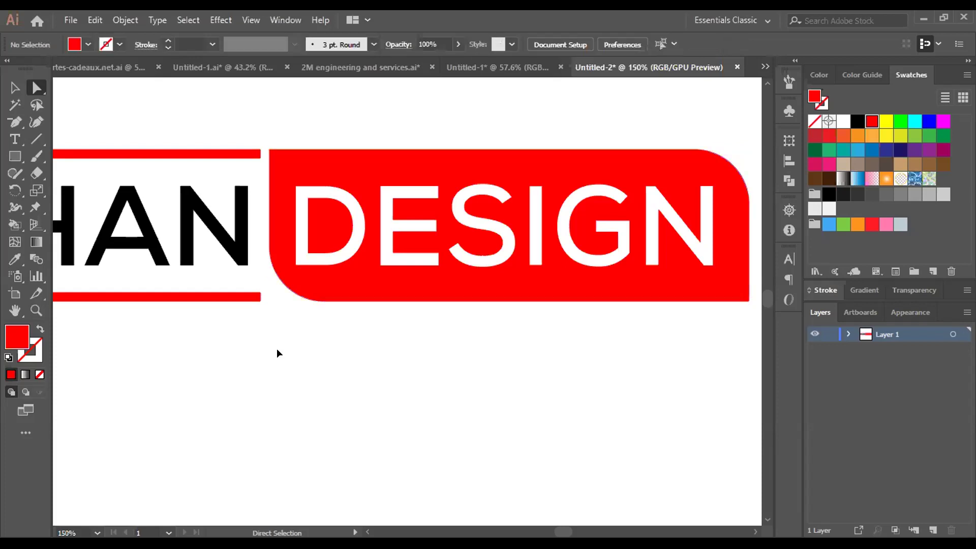
# Nudge the red KHAN frame horizontally toward the DESIGN panel, leaving a narrow gap between them.
pyautogui.hotkey('ctrl', '0')
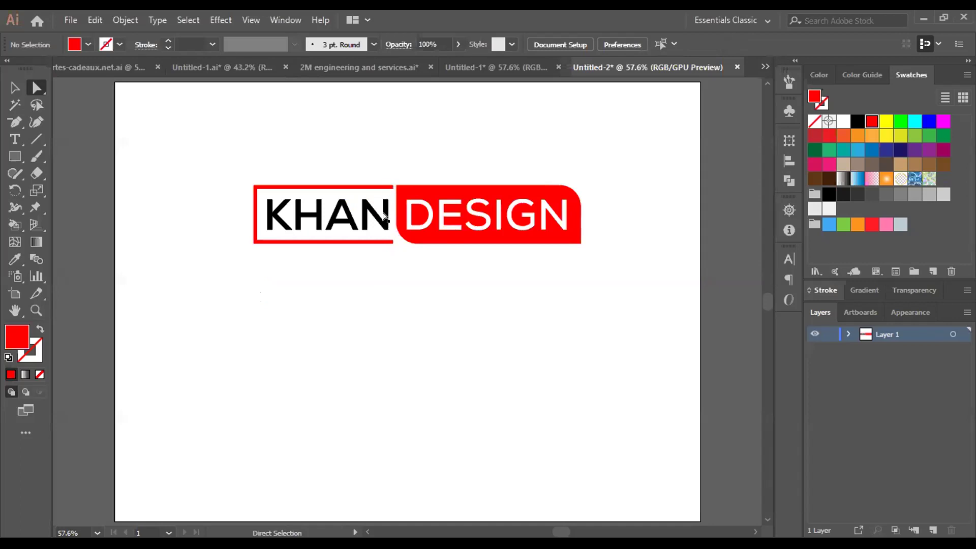
pyautogui.click(393, 239)
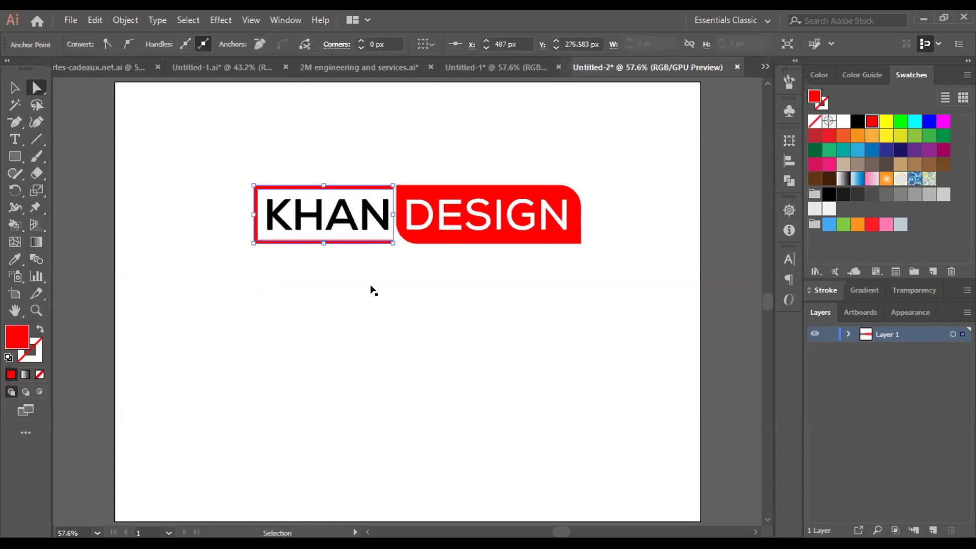
pyautogui.hotkey('ctrl', '+')
pyautogui.hotkey('ctrl', '+')
pyautogui.hotkey('ctrl', '+')
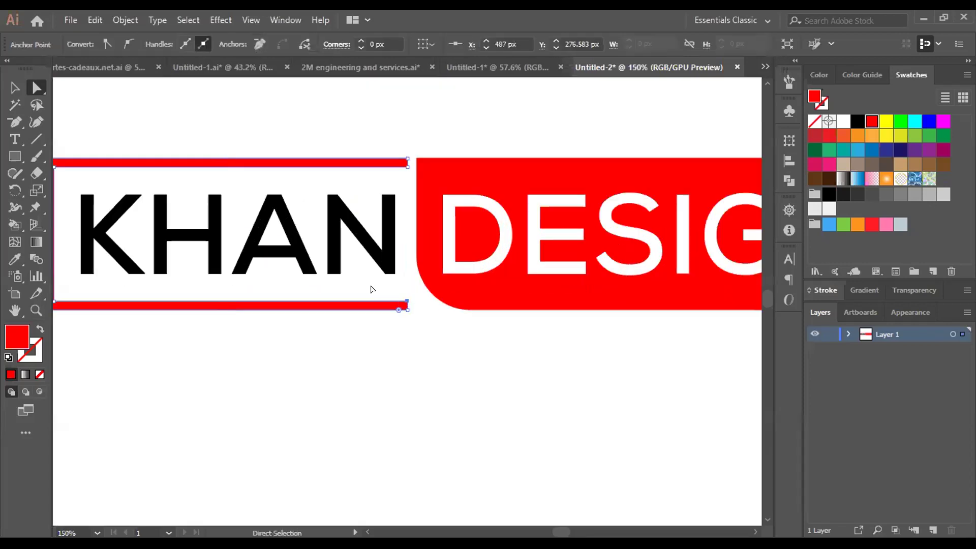
pyautogui.click(371, 289)
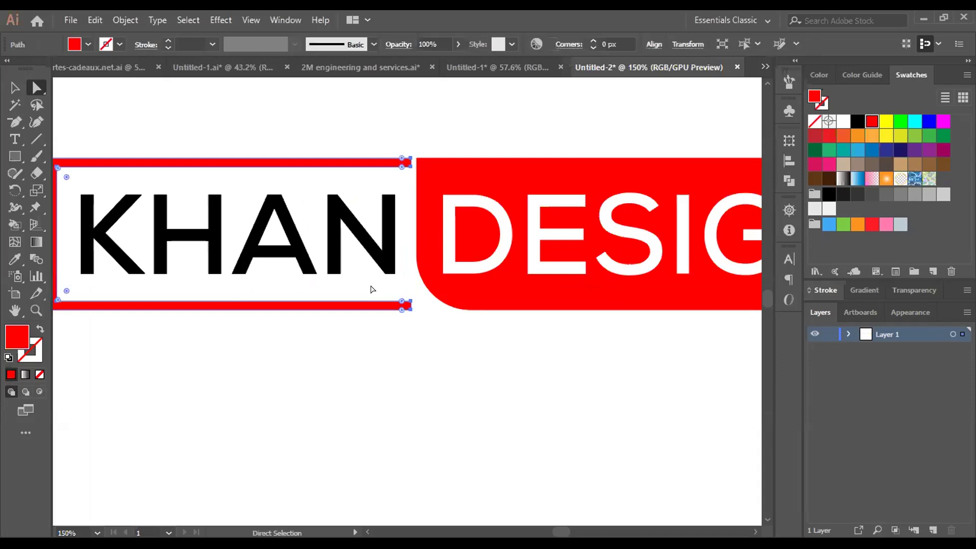
pyautogui.press('ctrl')
pyautogui.press('Left')
pyautogui.press('Left')
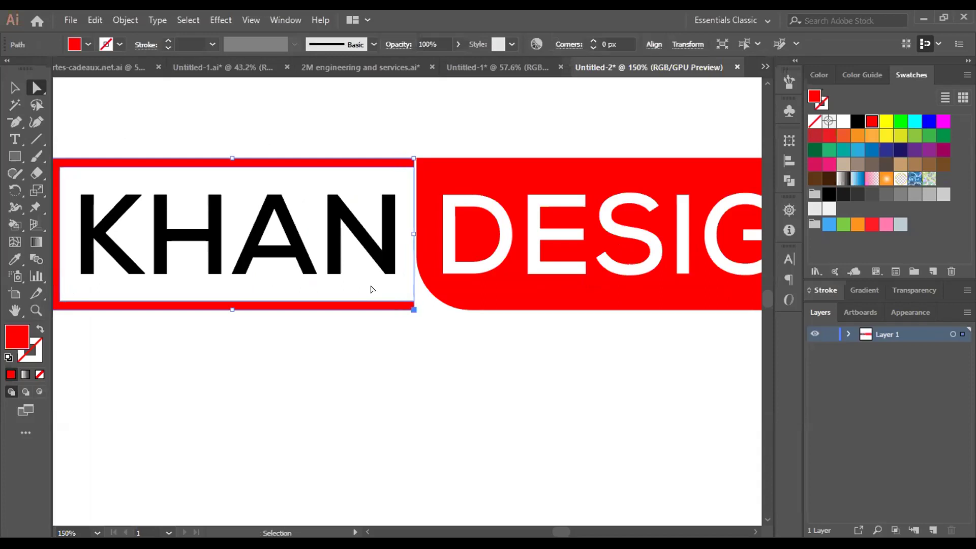
pyautogui.press('Left')
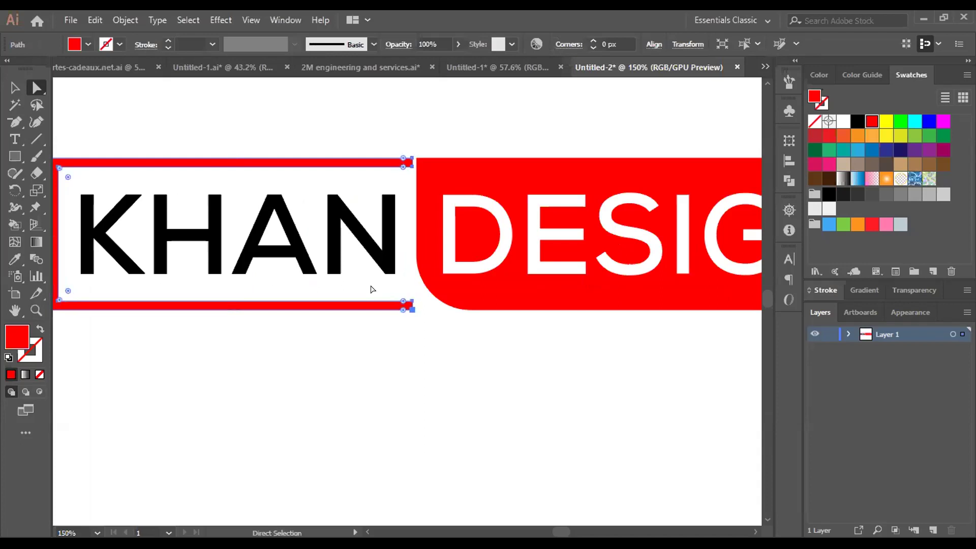
pyautogui.hotkey('ctrl', 'shift', 'a')
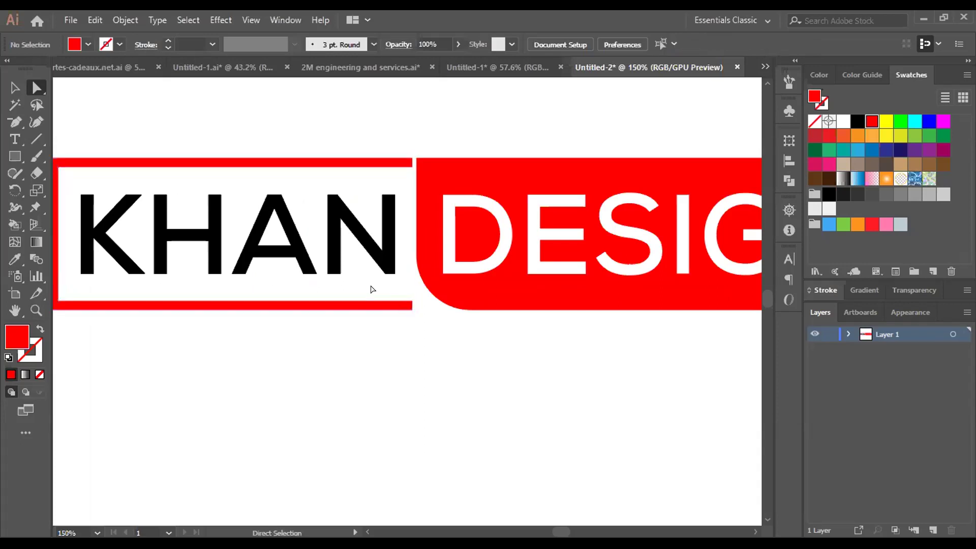
pyautogui.keyDown('ctrl'); pyautogui.click(371, 290); pyautogui.keyUp('ctrl')
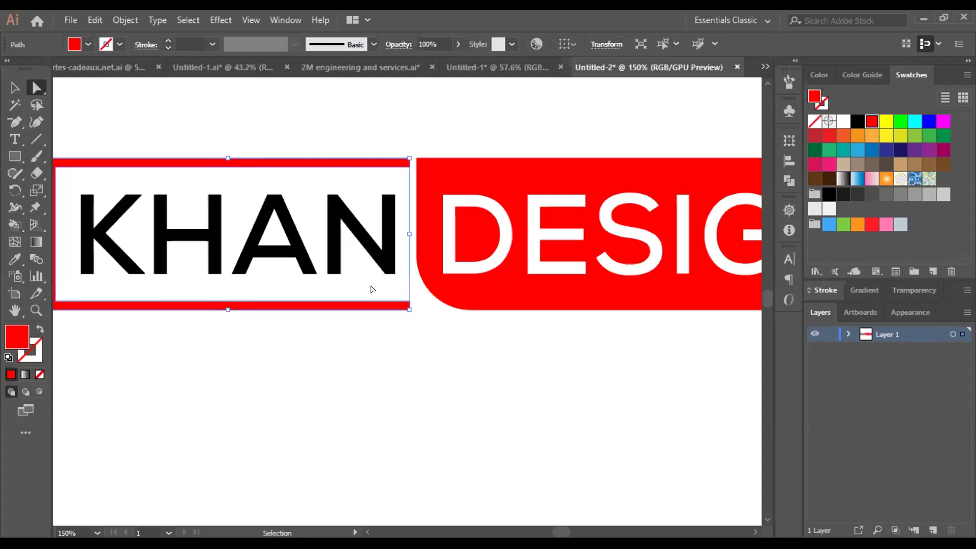
pyautogui.press('Left')
pyautogui.click(371, 289)
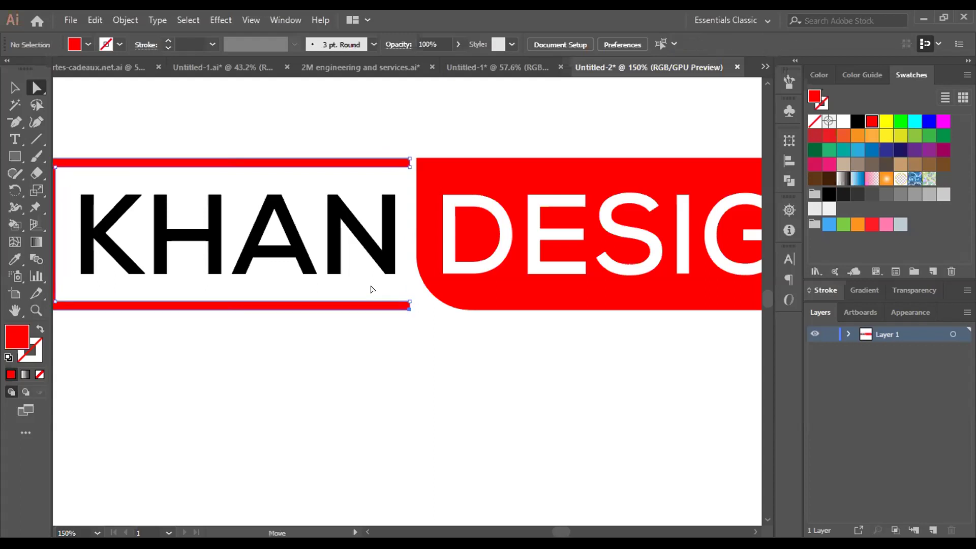
# Extend the lower bar of the KHAN frame to the right, under the DESIGN panel's rounded corner, by moving its end anchor points.
pyautogui.click(408, 303)
pyautogui.keyDown('shift'); pyautogui.click(408, 304); pyautogui.keyUp('shift')
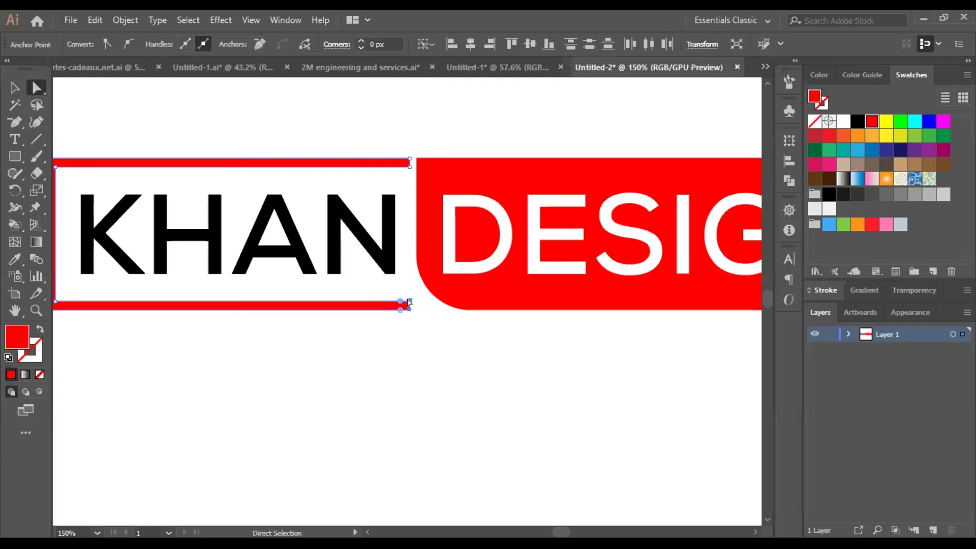
pyautogui.press('Right')
pyautogui.press('Right')
pyautogui.press('Right')
pyautogui.press('Right')
pyautogui.press('Right')
pyautogui.press('Right')
pyautogui.press('Right')
pyautogui.press('Right')
pyautogui.press('Right')
pyautogui.press('Right')
pyautogui.press('Right')
pyautogui.press('Right')
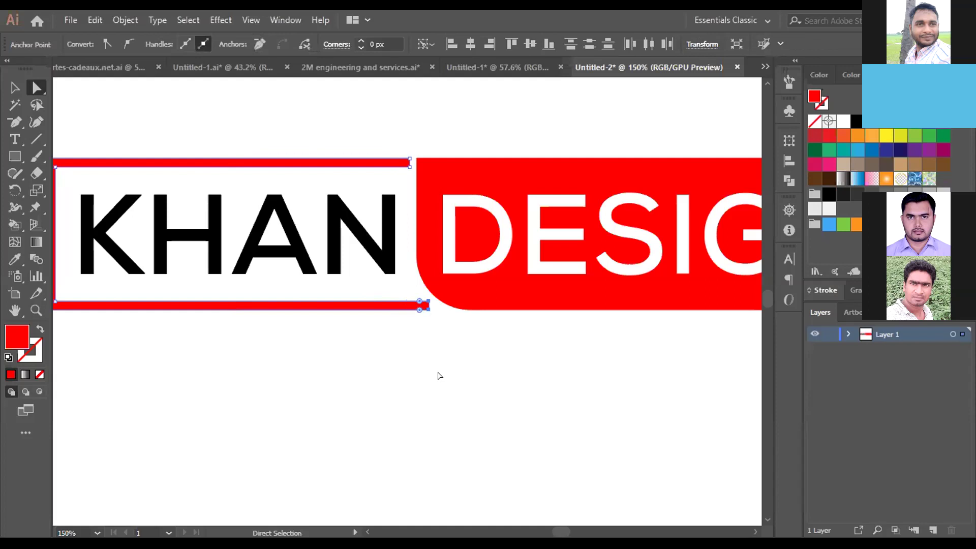
# Offset the path of the red DESIGN panel outward by 9 px with miter joins, using the preview.
pyautogui.click(426, 254)
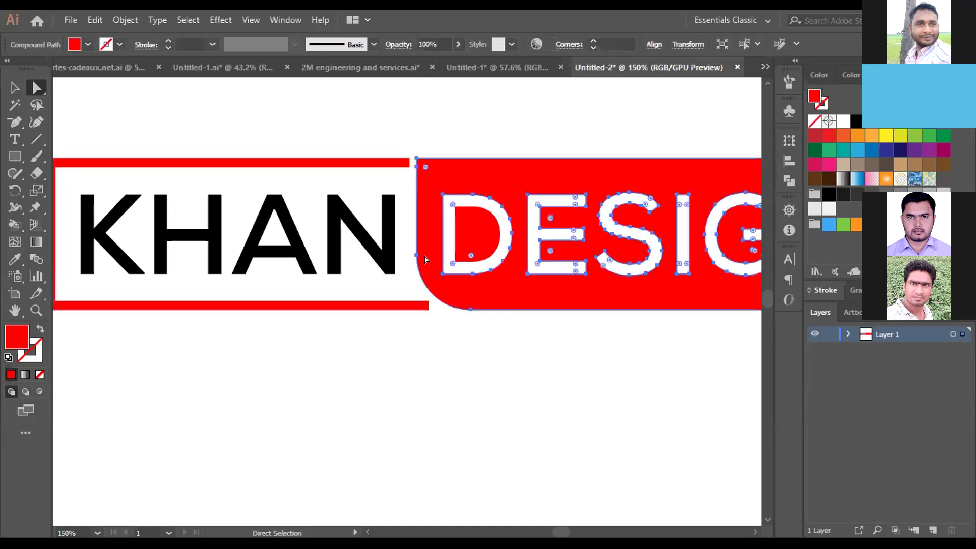
pyautogui.click(117, 20)
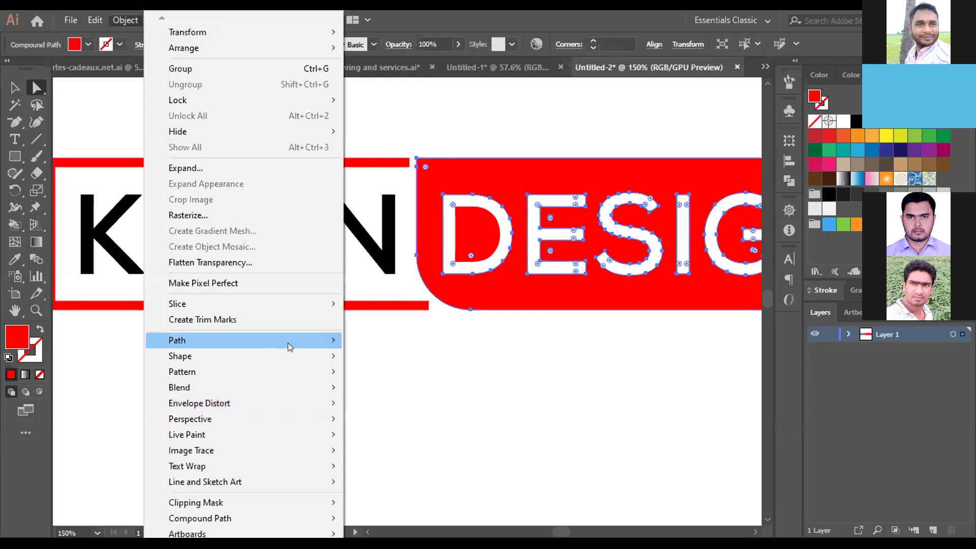
pyautogui.moveTo(312, 346)
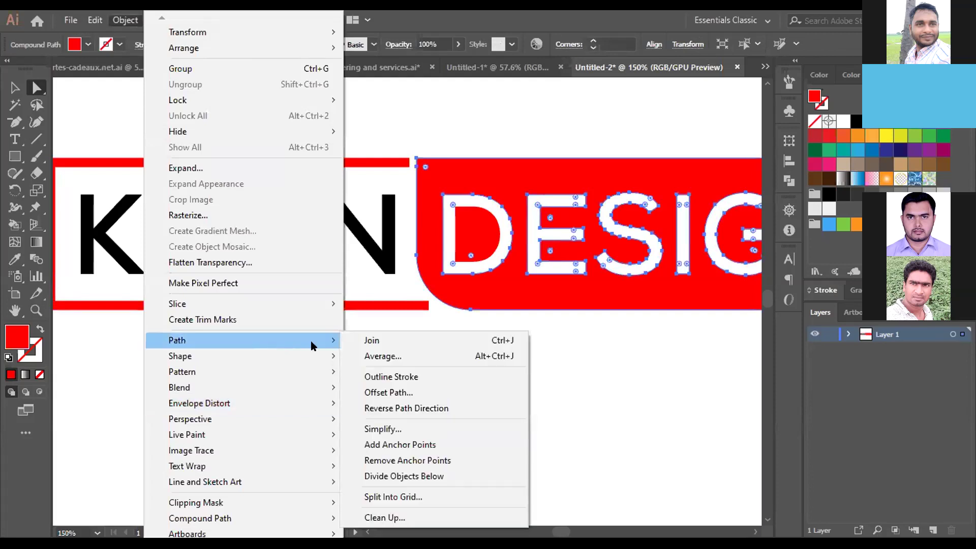
pyautogui.click(394, 392)
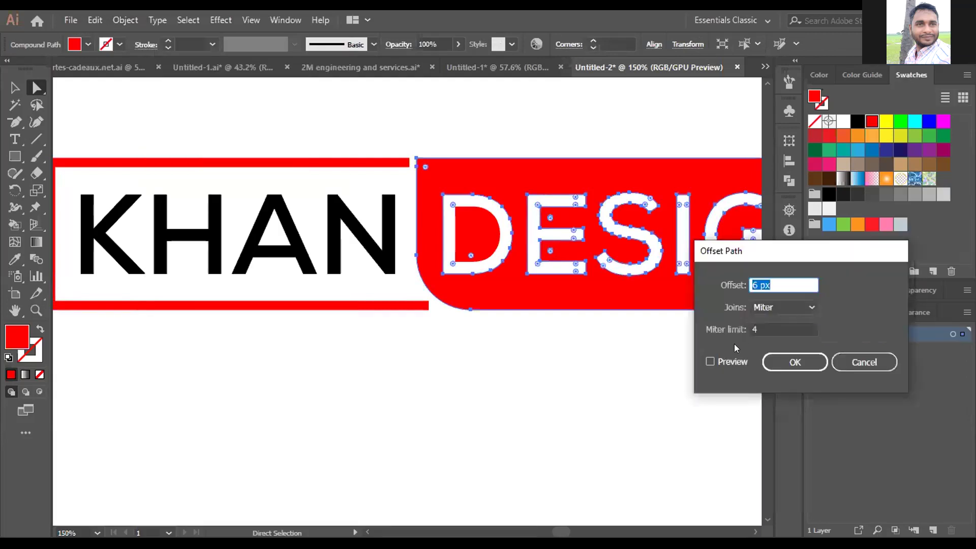
pyautogui.click(710, 361)
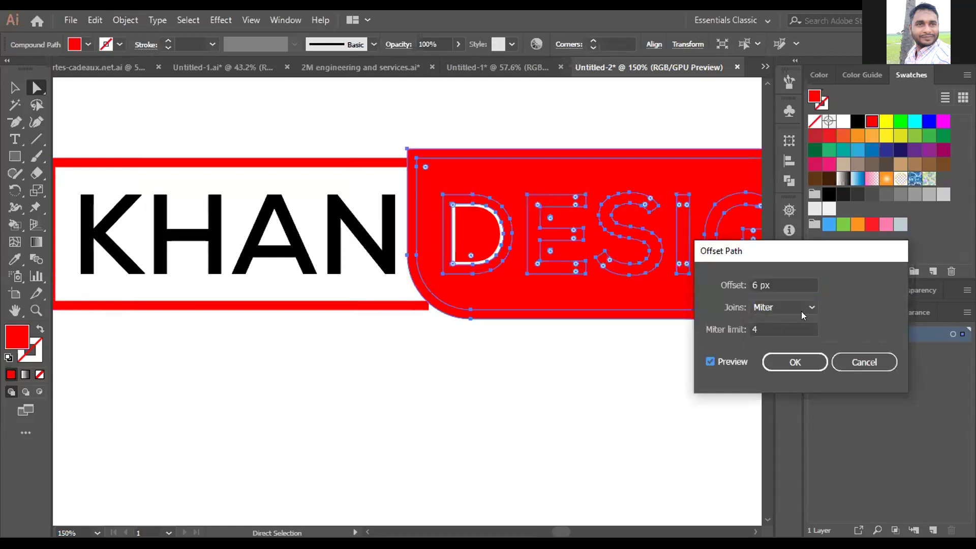
pyautogui.click(784, 284)
pyautogui.press('Up')
pyautogui.press('Up')
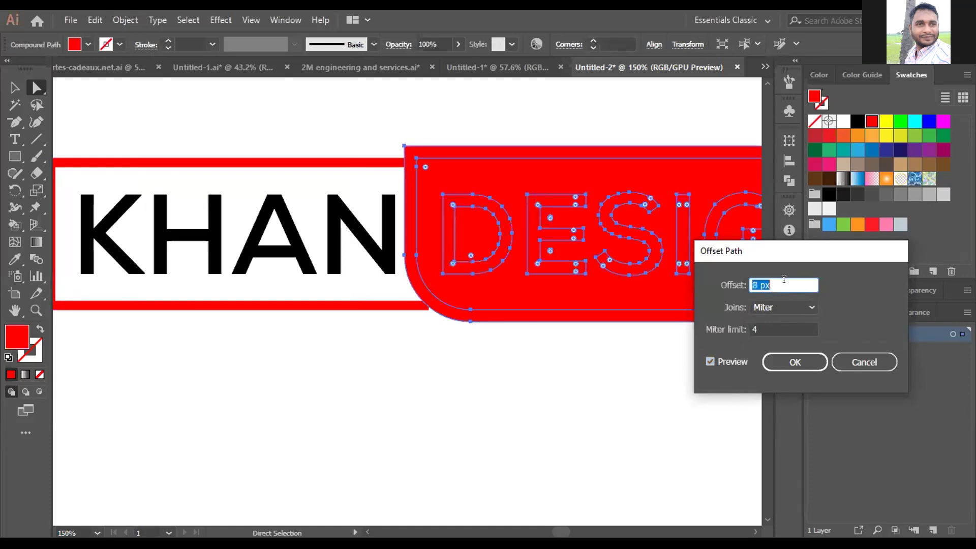
pyautogui.press('Up')
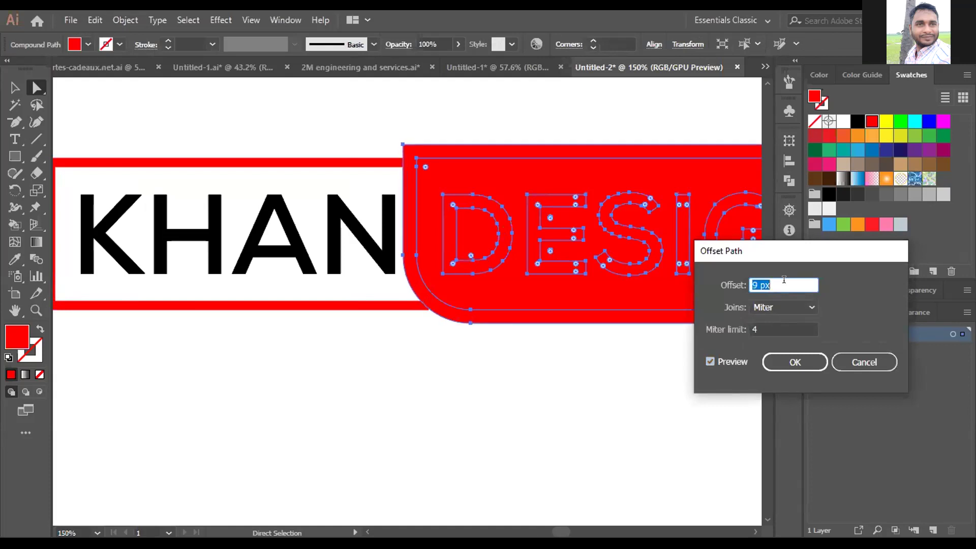
pyautogui.press('Up')
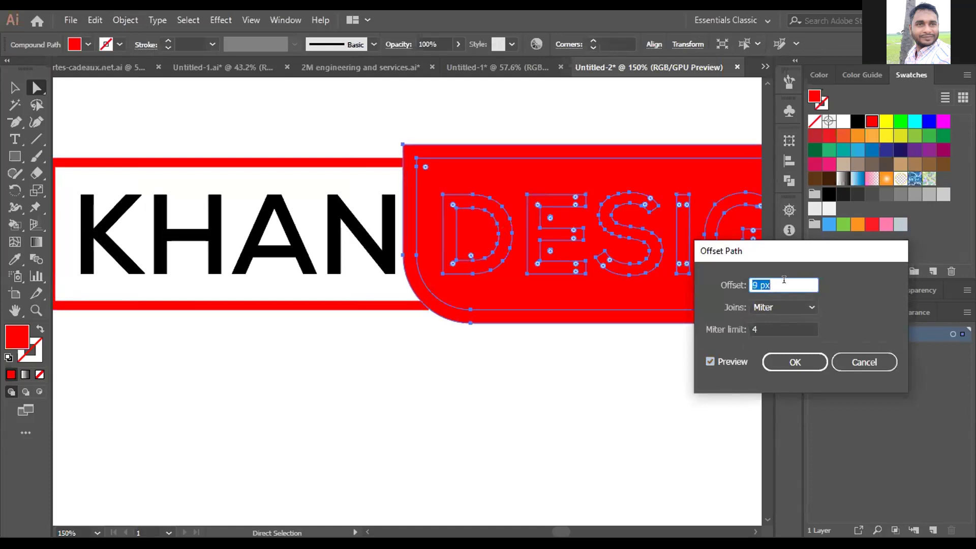
pyautogui.click(793, 361)
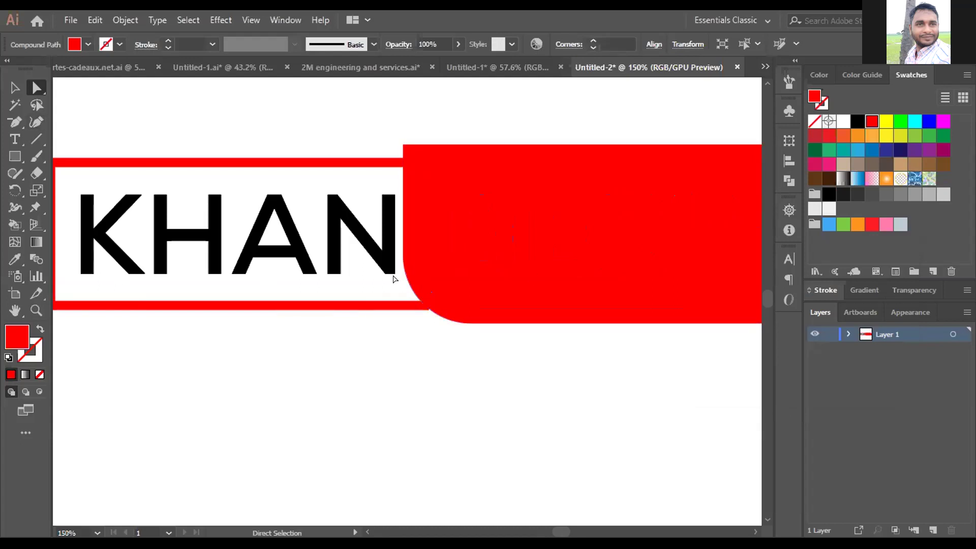
# Undo the offset path of the DESIGN panel and redo it.
pyautogui.click(410, 280)
pyautogui.click(412, 283)
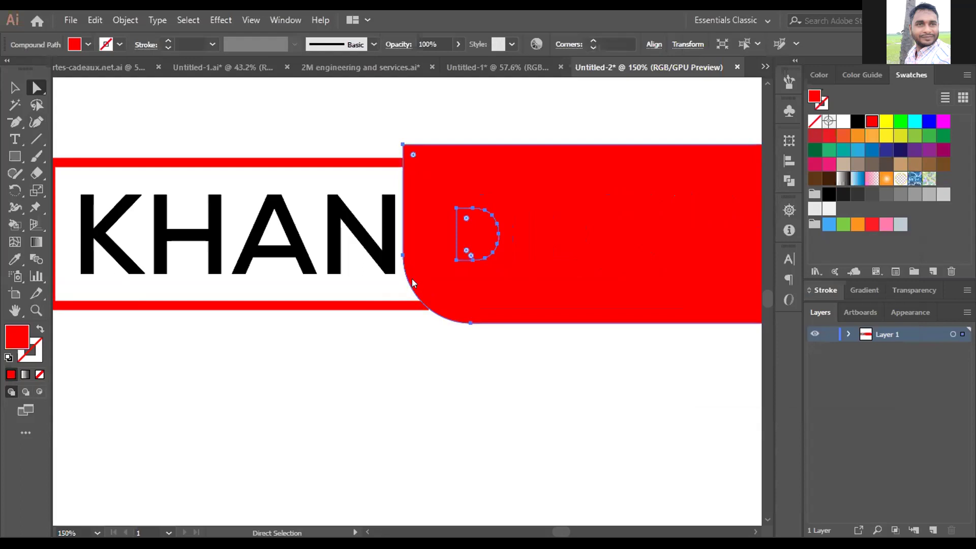
pyautogui.rightClick(412, 281)
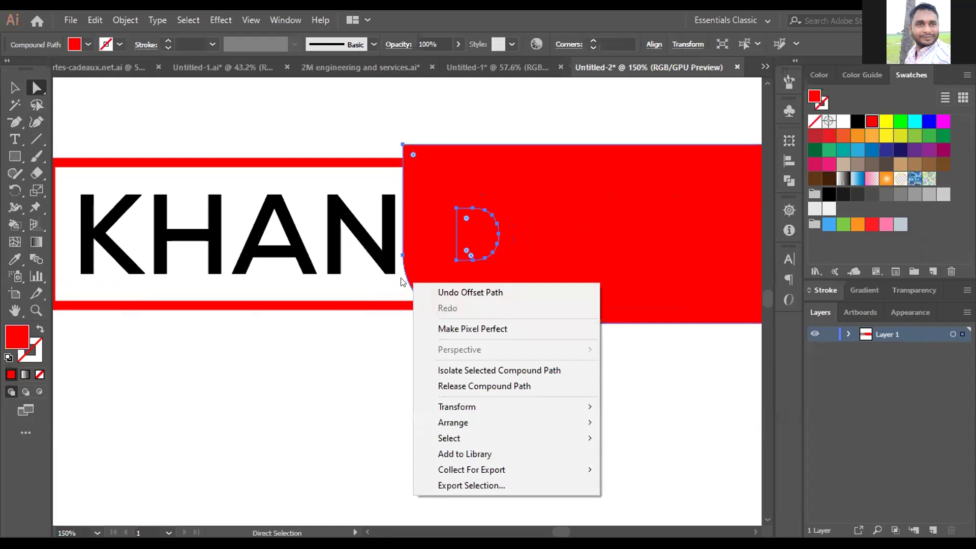
pyautogui.press('Escape')
pyautogui.hotkey('ctrl', 'z')
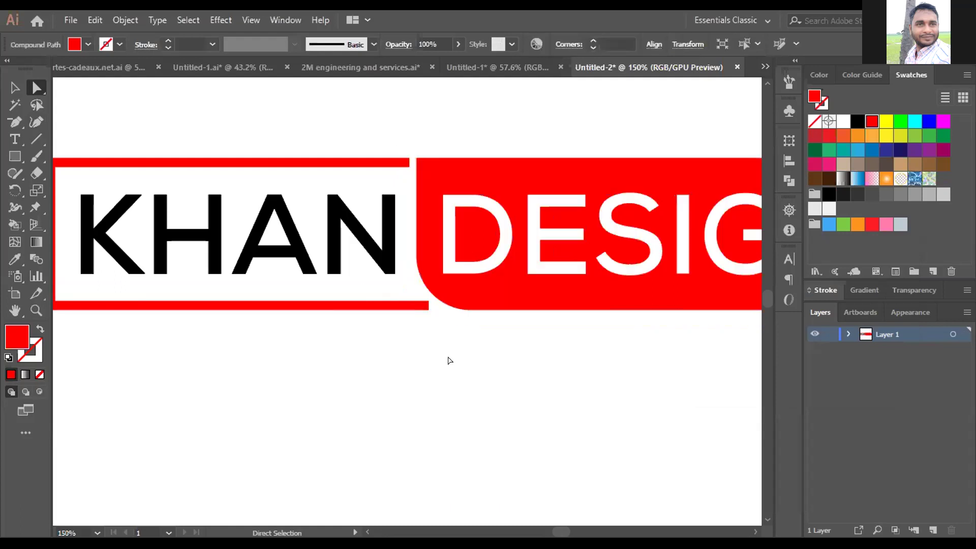
pyautogui.click(449, 361)
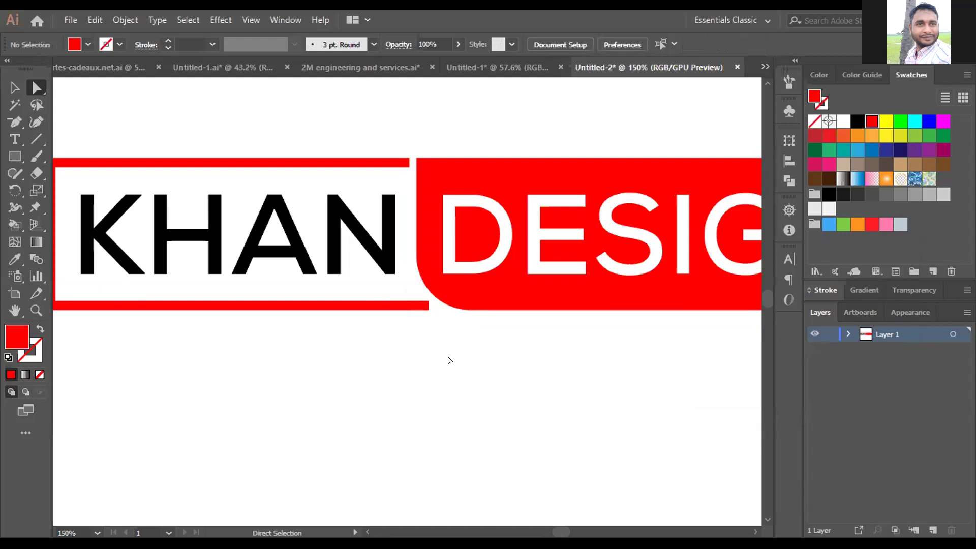
pyautogui.hotkey('ctrl', 'shift', 'z')
pyautogui.click(420, 360)
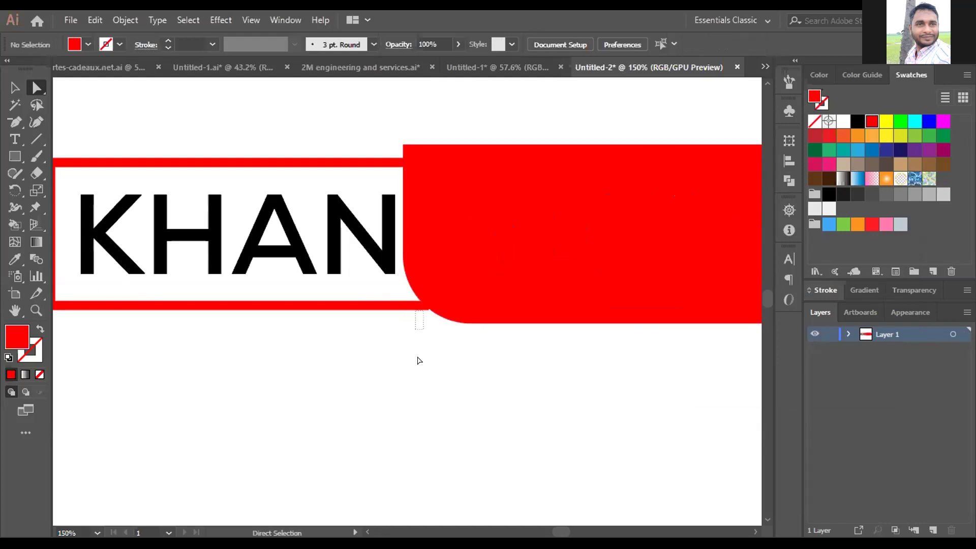
# Subtract the enlarged offset shape from the overlapping red KHAN frame with Pathfinder's Minus Front.
pyautogui.moveTo(416, 359); pyautogui.dragTo(394, 167)
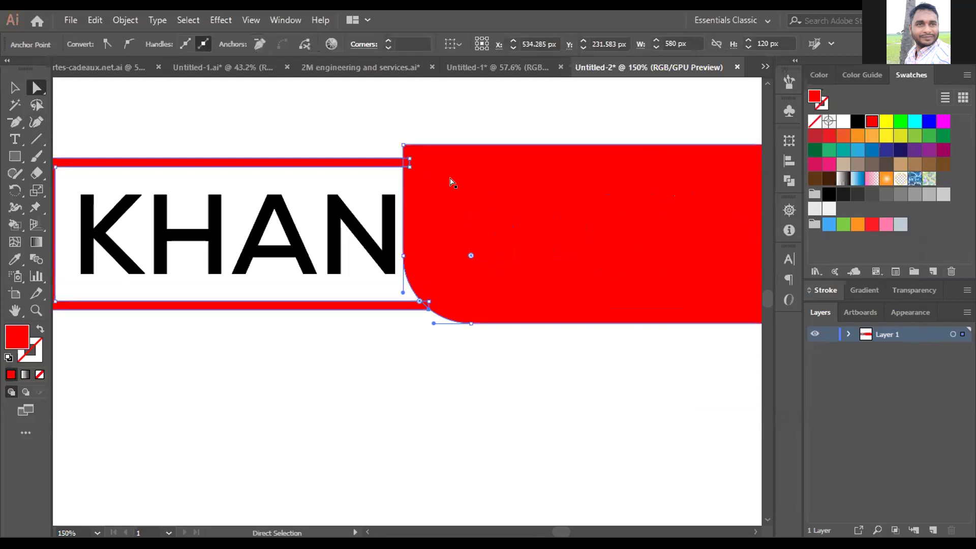
pyautogui.click(785, 175)
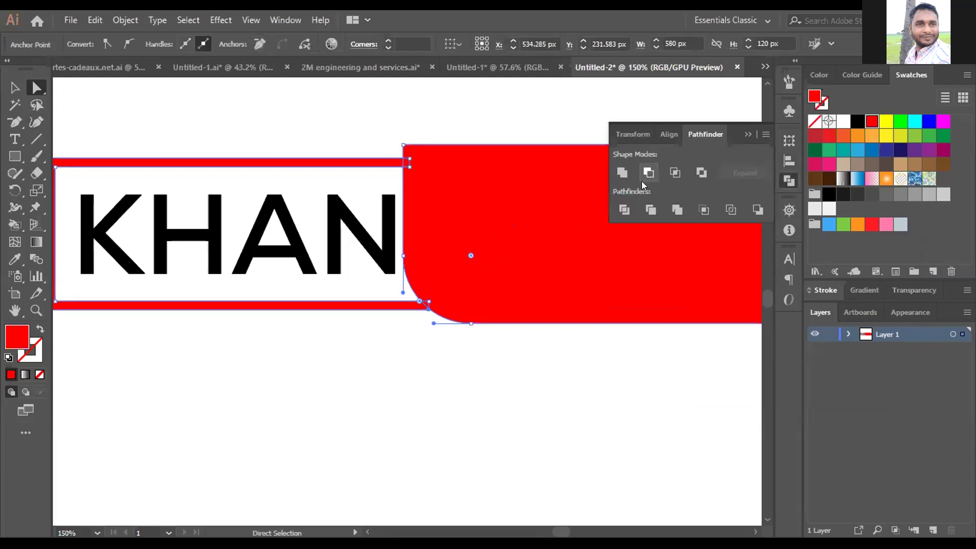
pyautogui.click(624, 210)
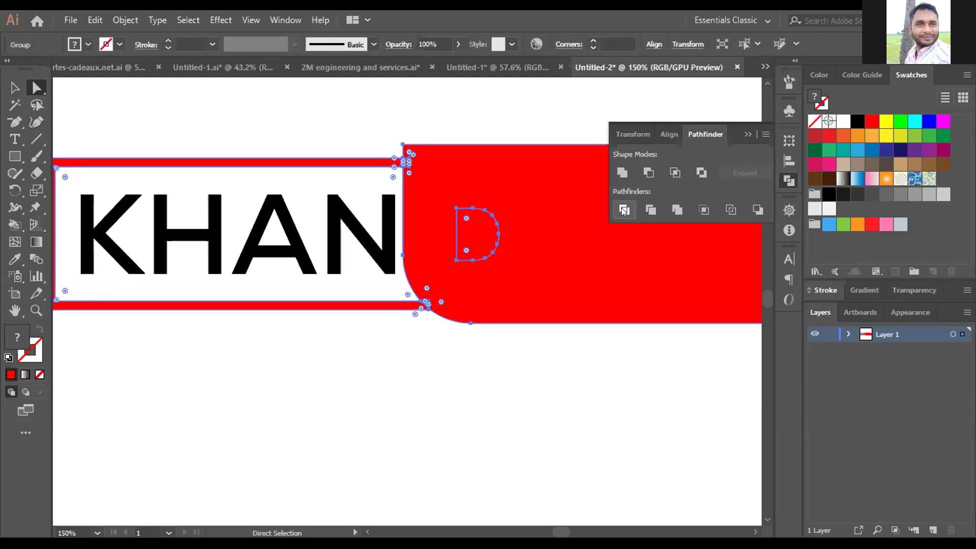
pyautogui.click(623, 210)
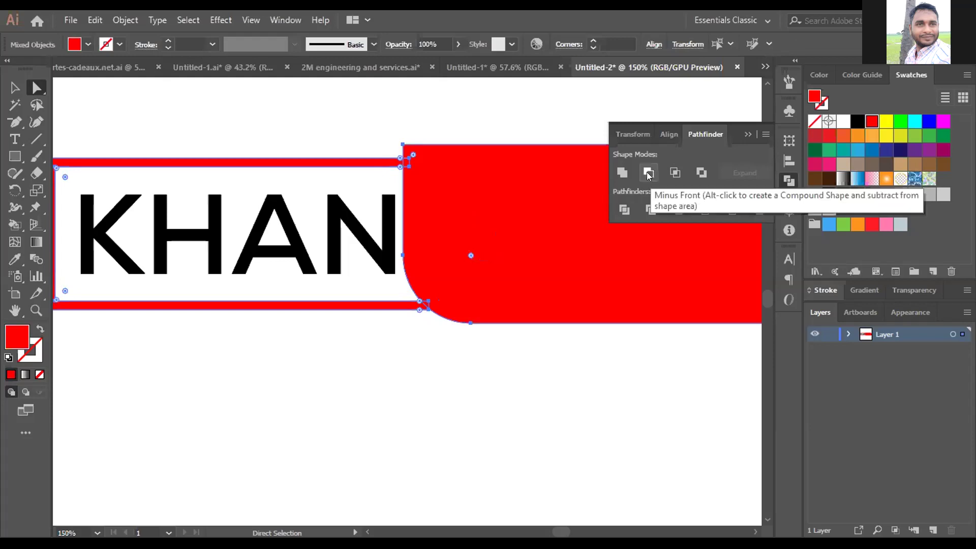
pyautogui.click(648, 173)
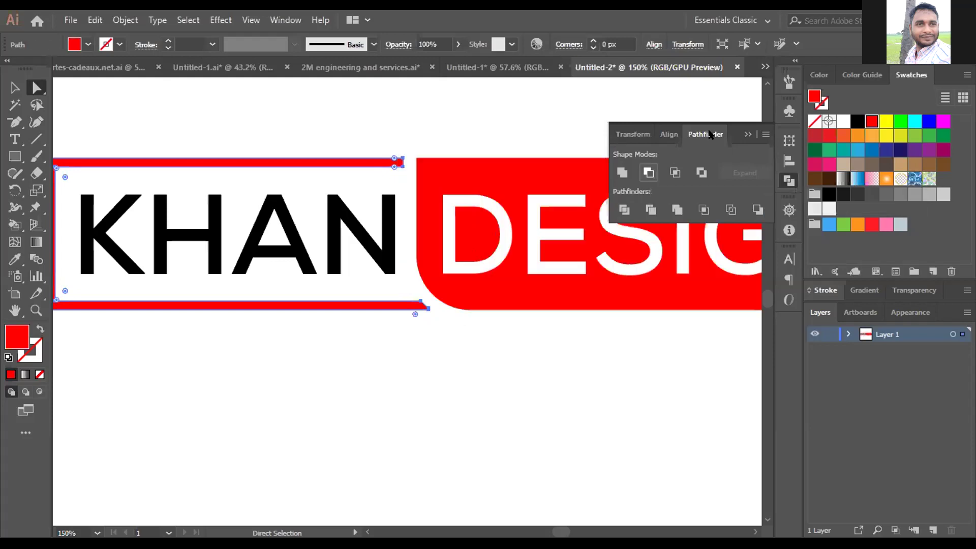
pyautogui.click(681, 202)
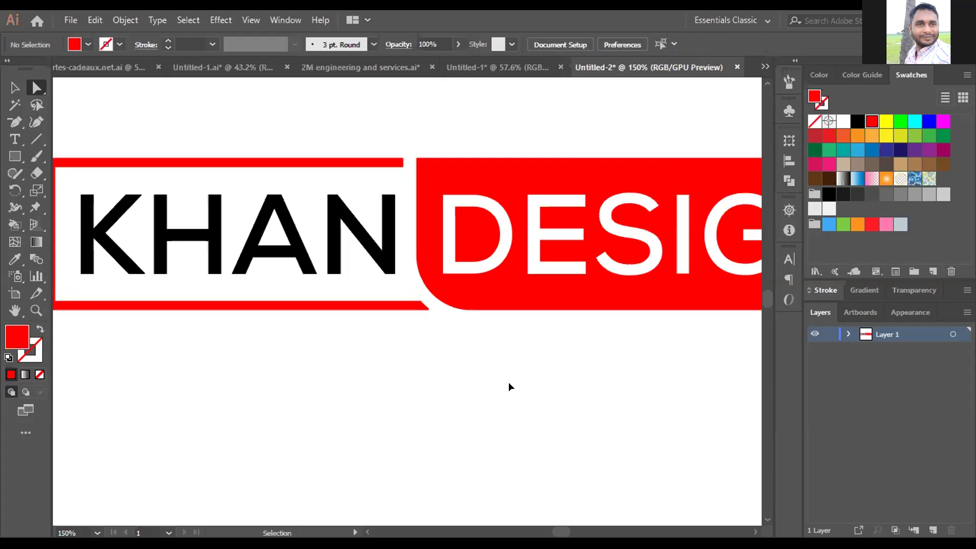
# Examine the whole logo and the trimmed end of the KHAN frame's lower bar beside the DESIGN panel's rounded corner.
pyautogui.hotkey('ctrl', '0')
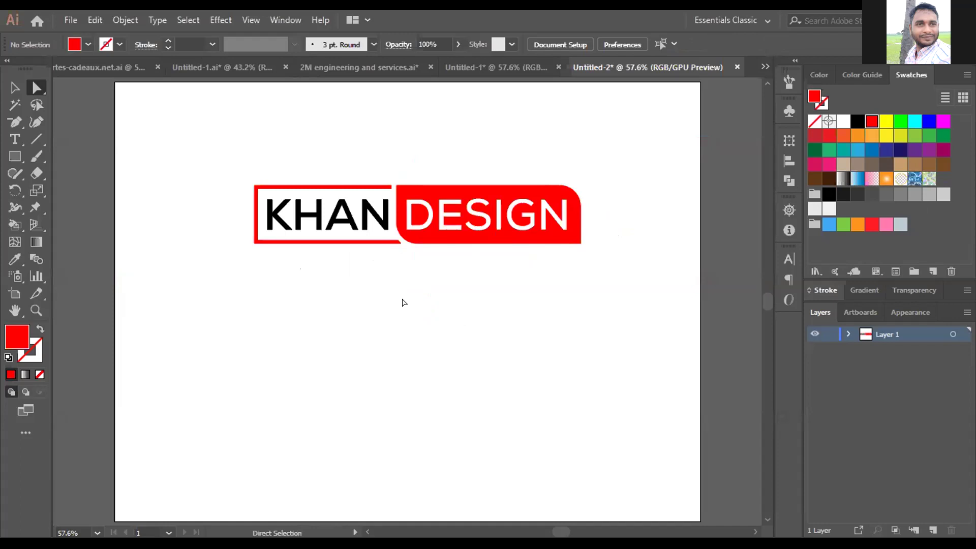
pyautogui.click(393, 243)
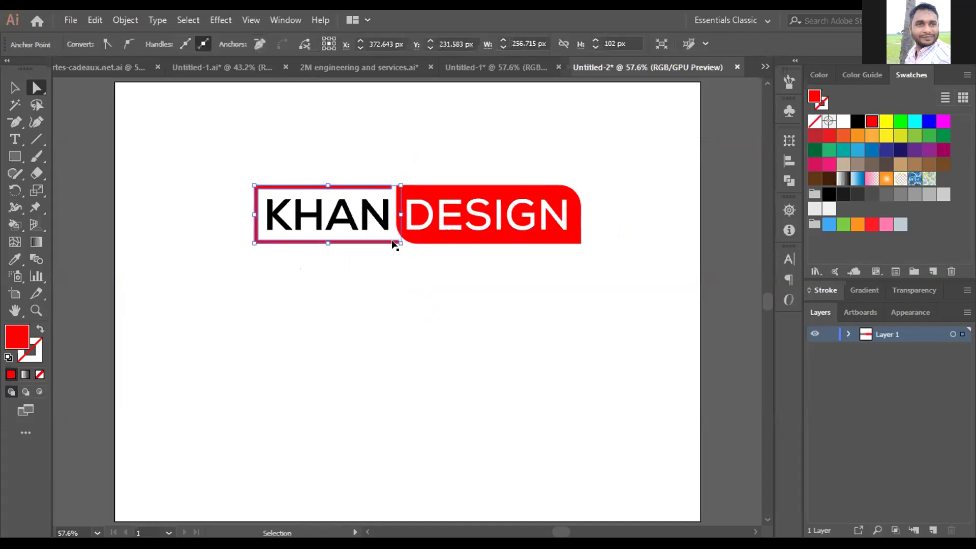
pyautogui.hotkey('ctrl', '+')
pyautogui.hotkey('ctrl', '+')
pyautogui.hotkey('ctrl', '+')
pyautogui.hotkey('ctrl', '+')
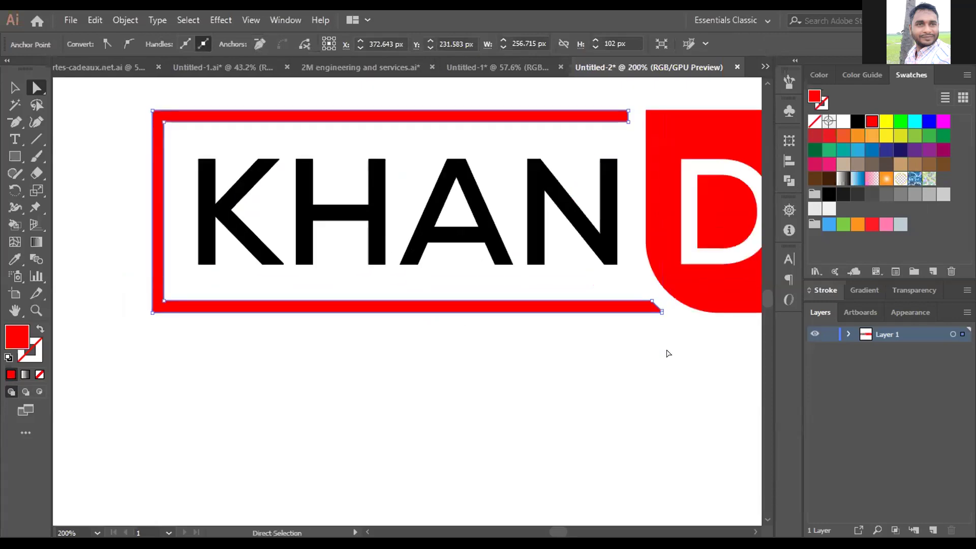
pyautogui.hscroll(5, 538, 374)
pyautogui.click(532, 375)
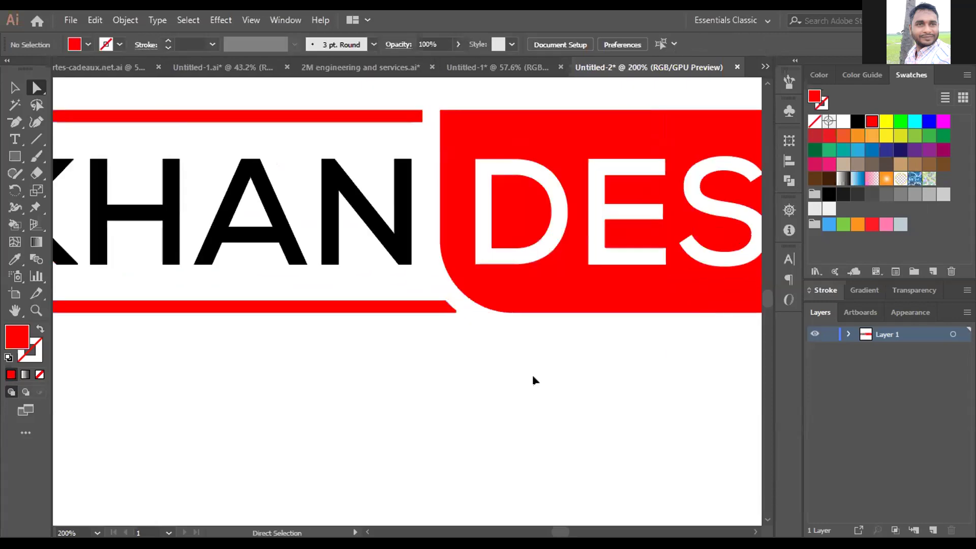
# Examine the DESIGN panel's rounded corners and the gap beside the KHAN frame along the length of the logo.
pyautogui.hscroll(6, 533, 377)
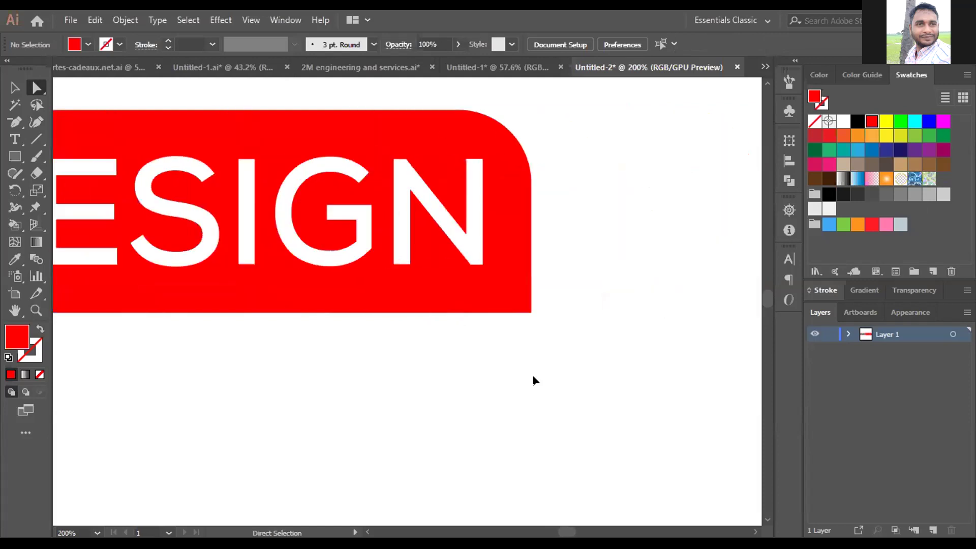
pyautogui.hscroll(-5, 533, 377)
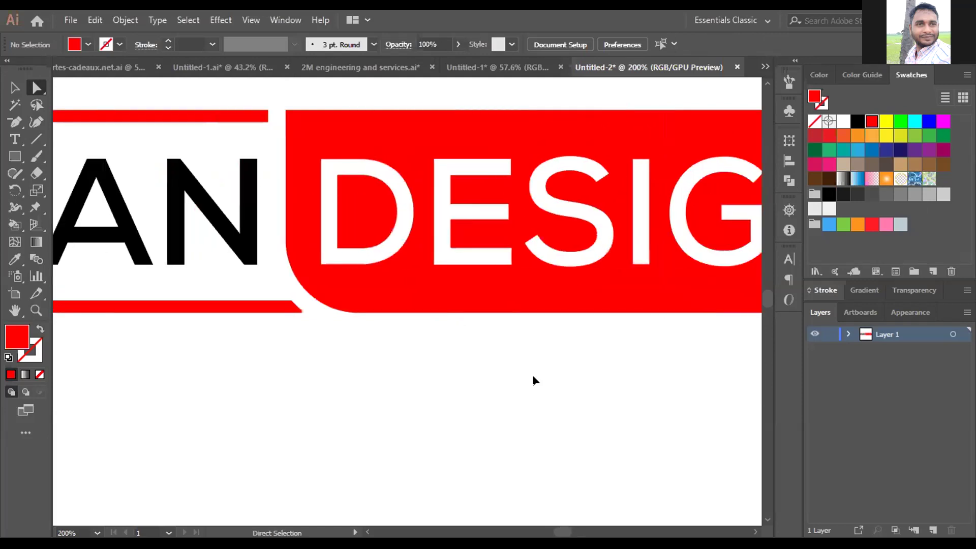
pyautogui.hscroll(-3, 532, 377)
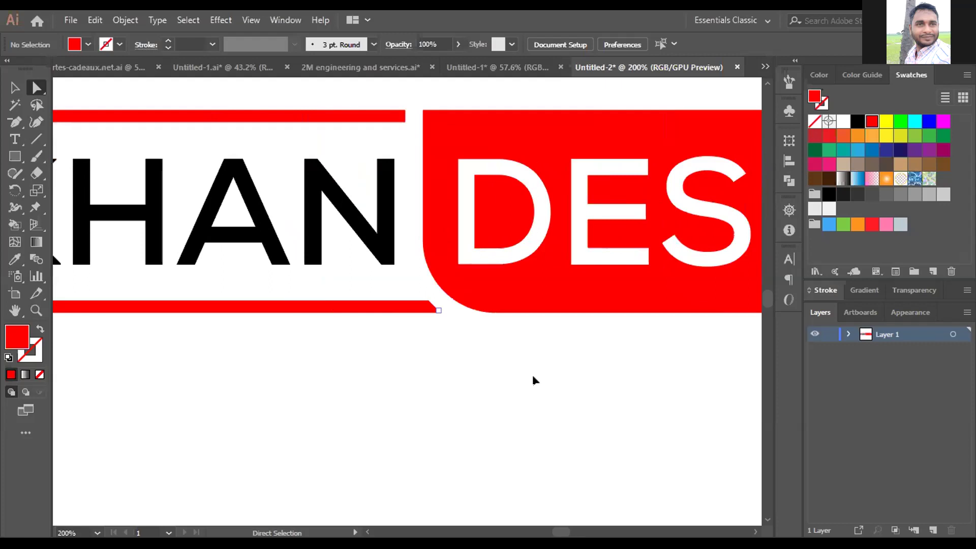
pyautogui.hotkey('ctrl', '-')
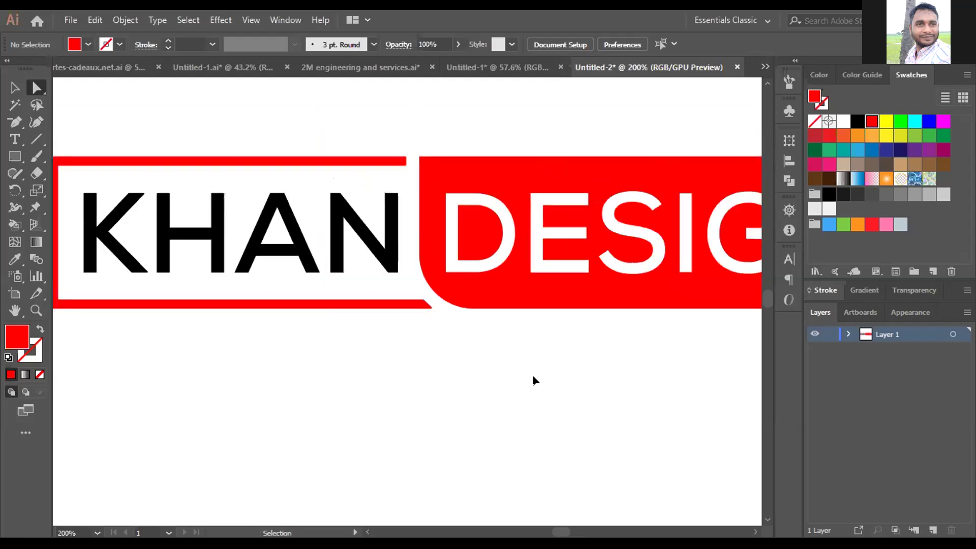
pyautogui.hotkey('ctrl', '-')
pyautogui.hotkey('ctrl', '-')
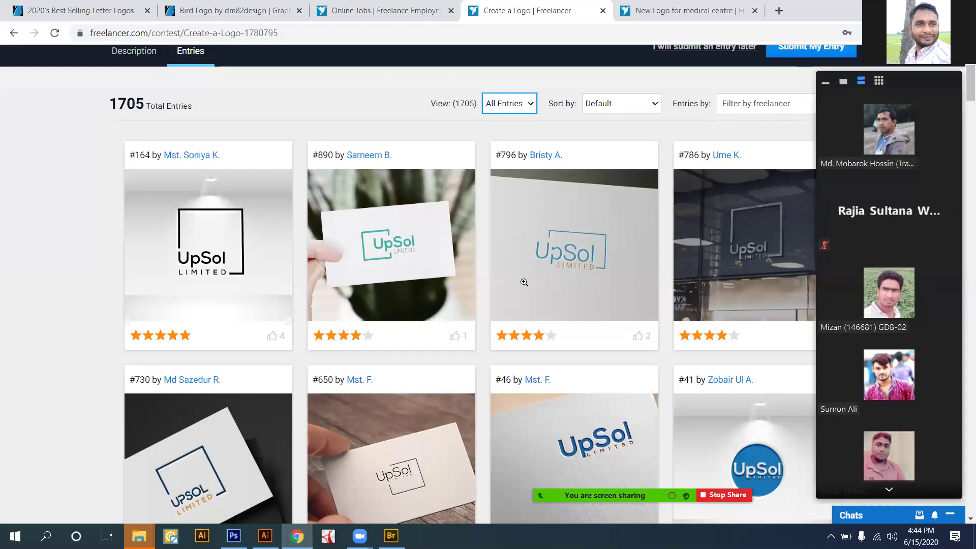
# Browse the UpSol entries of the Create a Logo contest on Freelancer for square-framed logo designs.
pyautogui.scroll(-3, 255, 293)
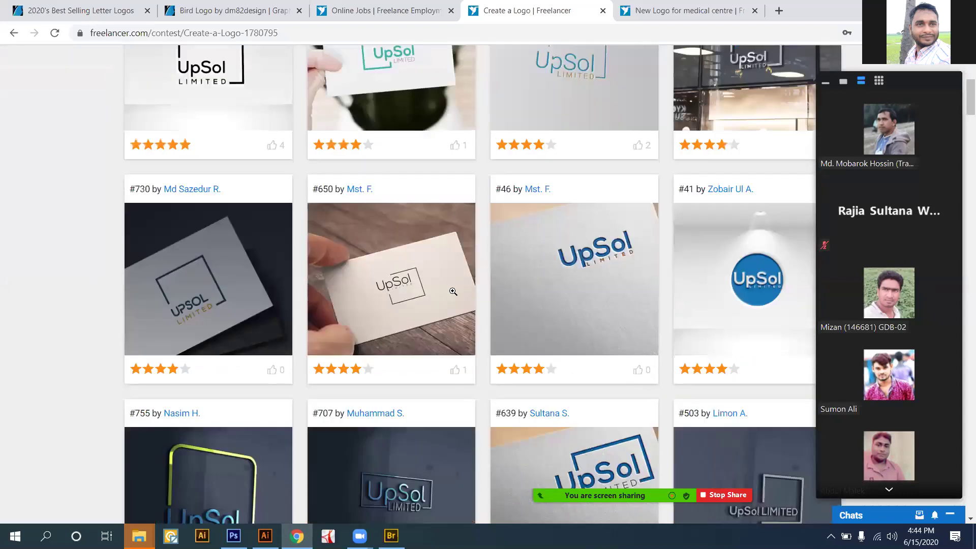
pyautogui.scroll(2, 227, 198)
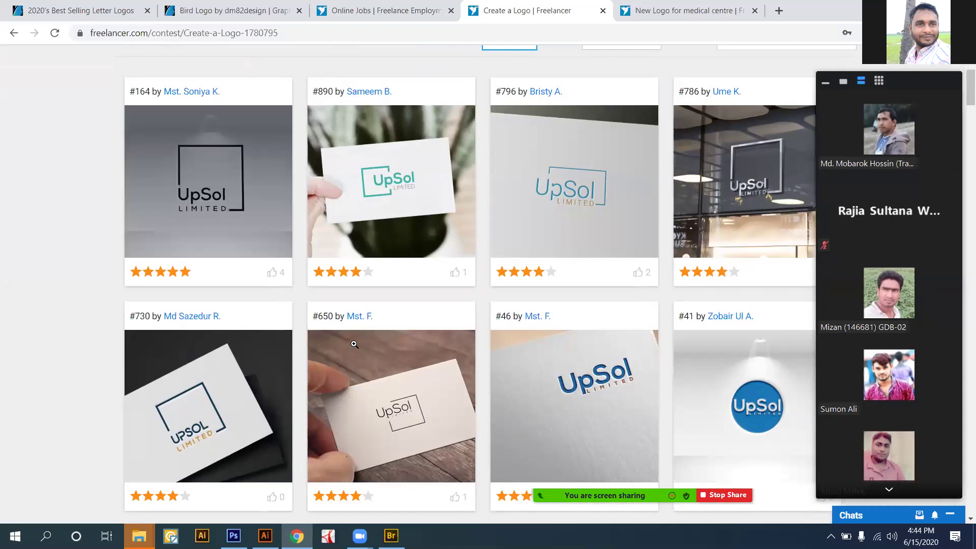
pyautogui.scroll(-2, 246, 316)
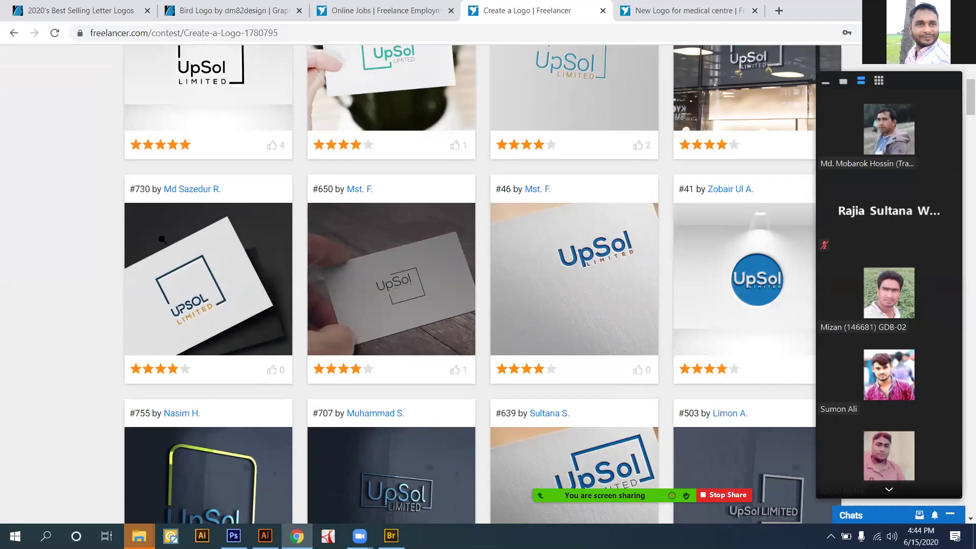
pyautogui.scroll(-4, 529, 246)
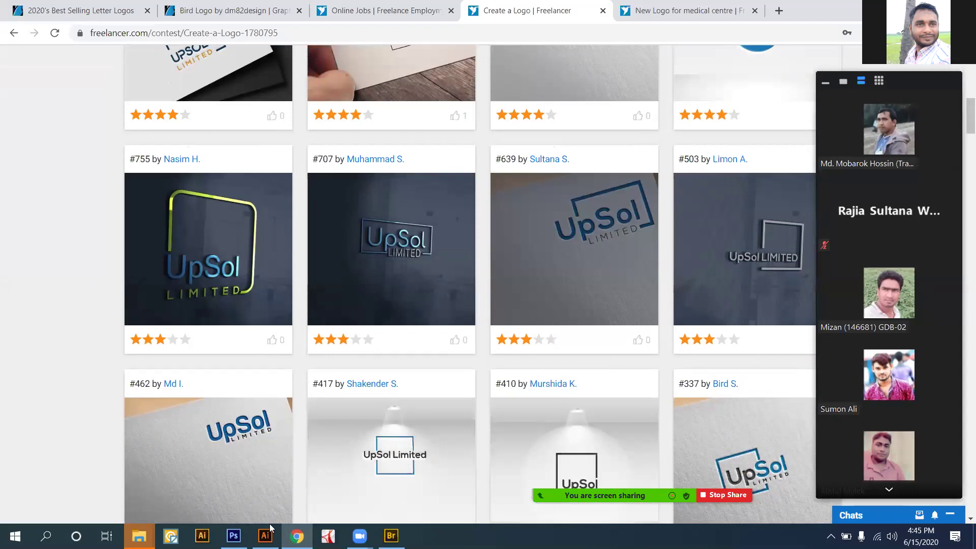
pyautogui.scroll(3, 386, 285)
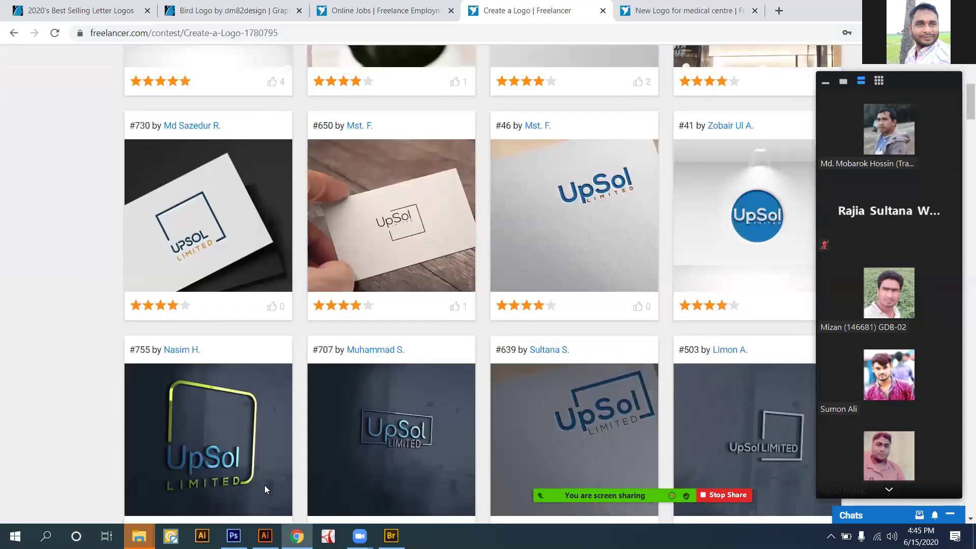
pyautogui.scroll(3, 371, 419)
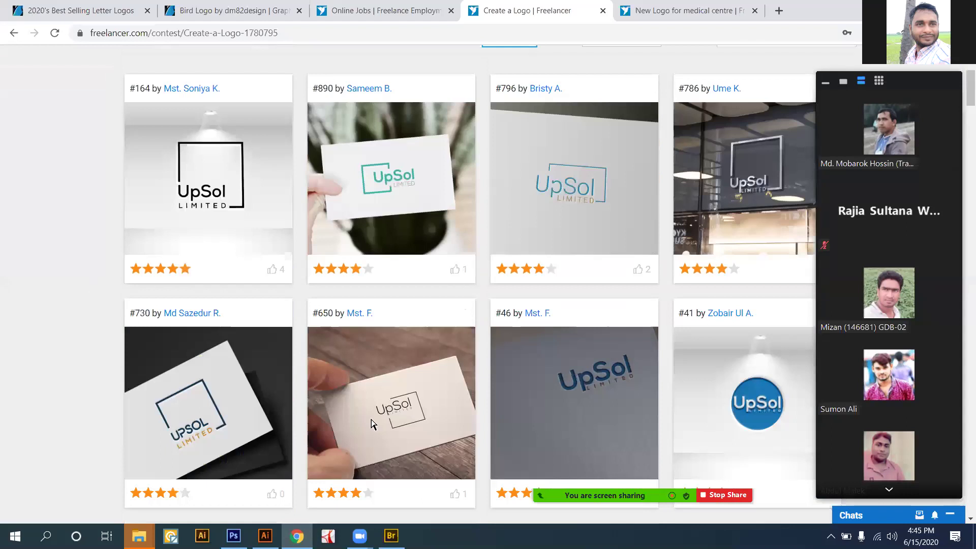
pyautogui.scroll(1, 371, 419)
pyautogui.scroll(2, 315, 356)
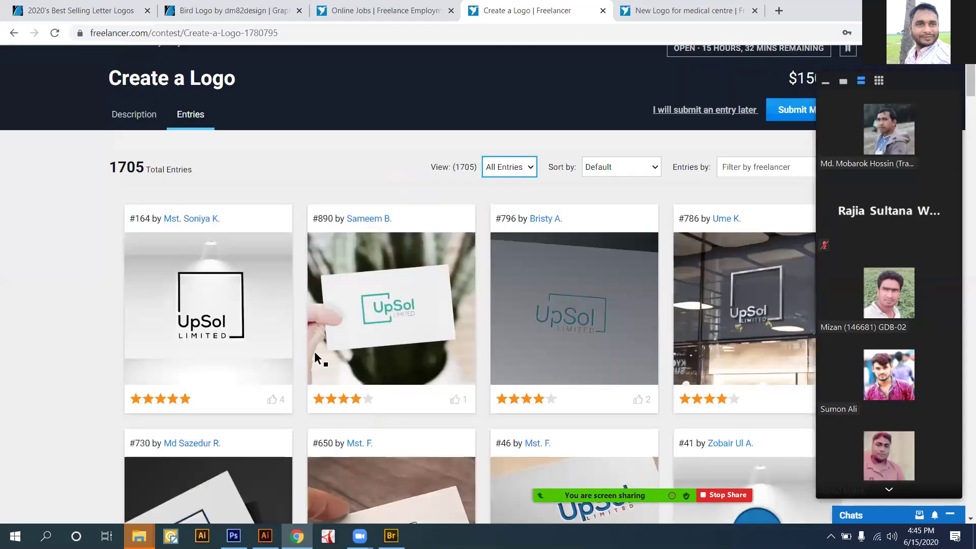
# Switch to Upsol.ai in Illustrator and offset the square around the UPSol lettering by -10 px with miter joins, using the preview.
pyautogui.hotkey('alt', 'Tab')
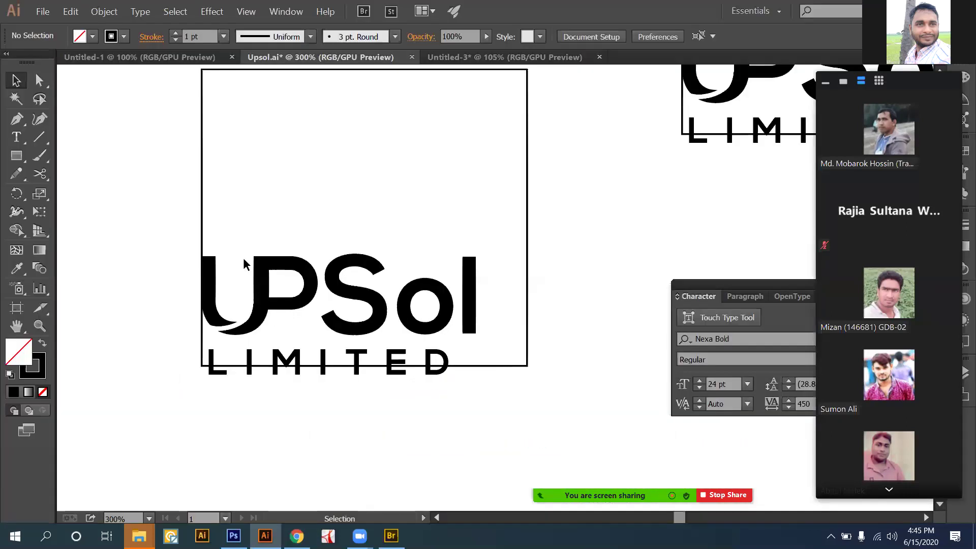
pyautogui.moveTo(291, 172); pyautogui.dragTo(311, 234)
pyautogui.moveTo(251, 222); pyautogui.dragTo(155, 100)
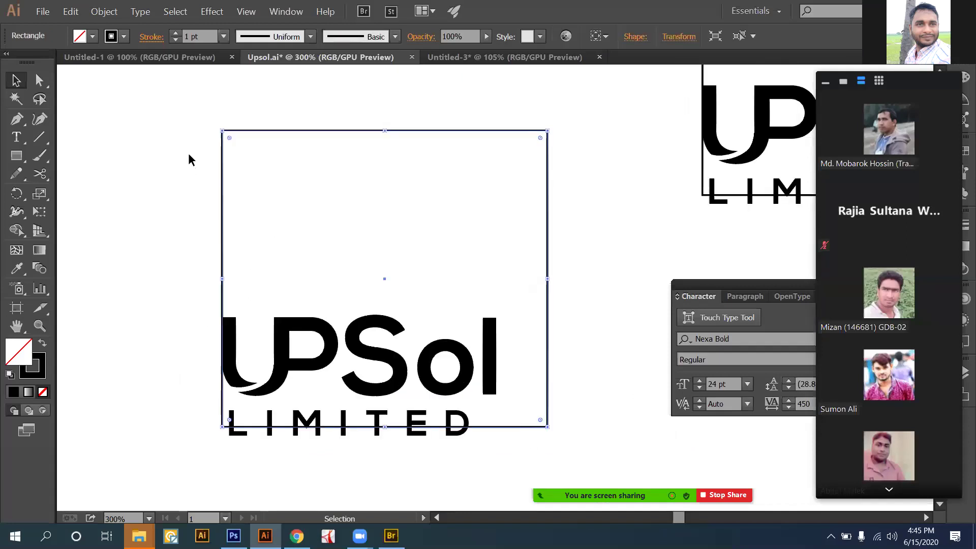
pyautogui.click(110, 14)
pyautogui.click(307, 276)
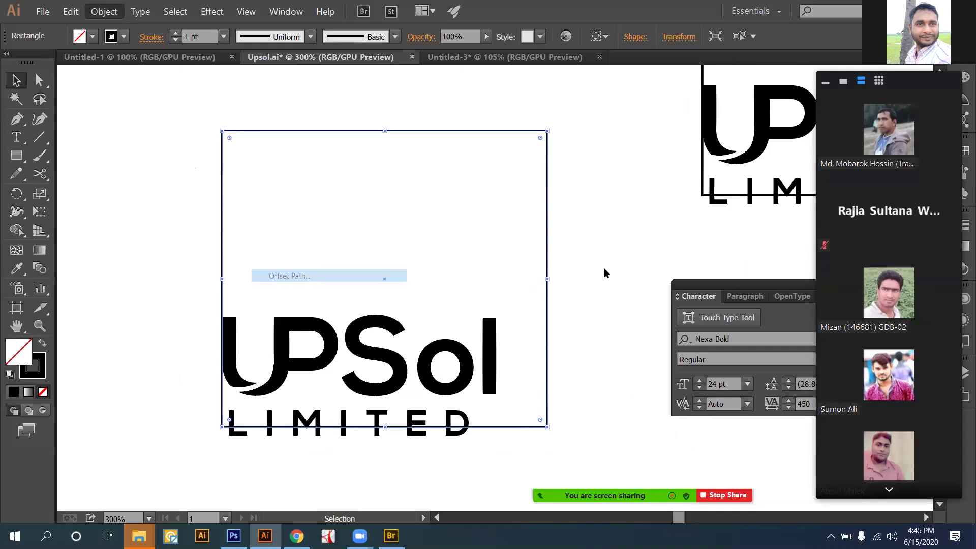
pyautogui.click(610, 254)
pyautogui.click(694, 169)
pyautogui.press('Down')
pyautogui.press('Down')
pyautogui.press('Down')
pyautogui.press('Down')
pyautogui.press('Down')
pyautogui.press('Down')
pyautogui.press('Down')
pyautogui.press('Down')
pyautogui.press('Down')
pyautogui.press('Down')
pyautogui.press('Down')
pyautogui.press('Down')
pyautogui.press('Down')
pyautogui.press('Down')
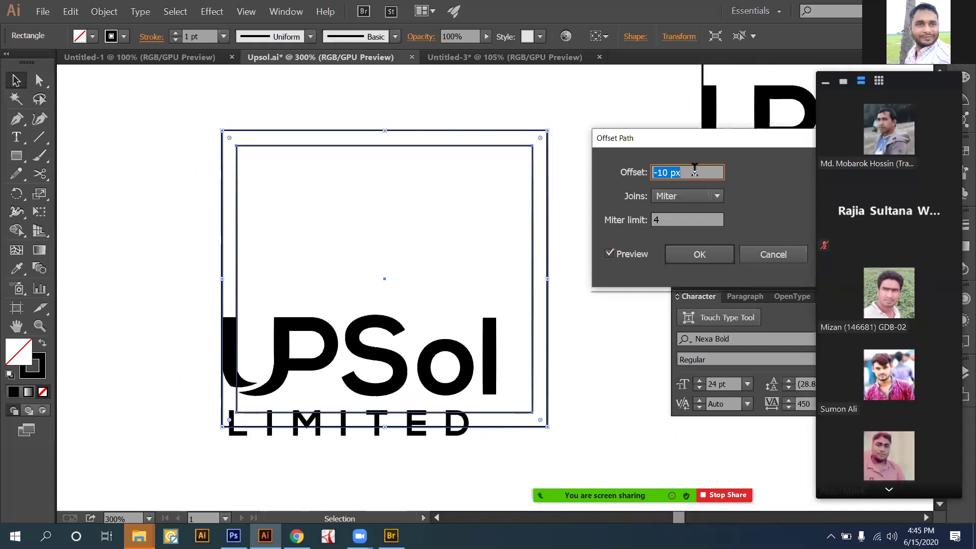
pyautogui.click(703, 260)
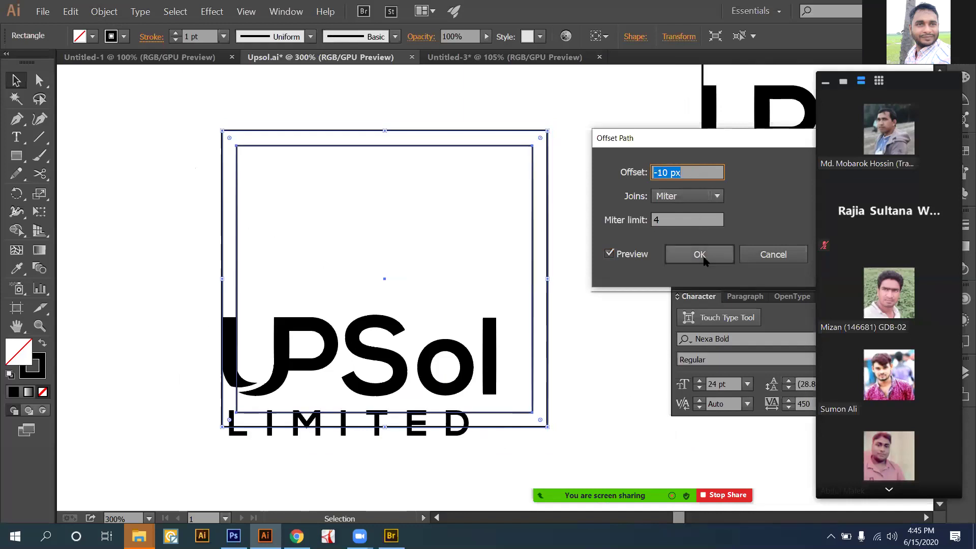
# Swap fill and stroke on the two nested squares to make them solid black, and check their paths in outline view.
pyautogui.click(401, 177)
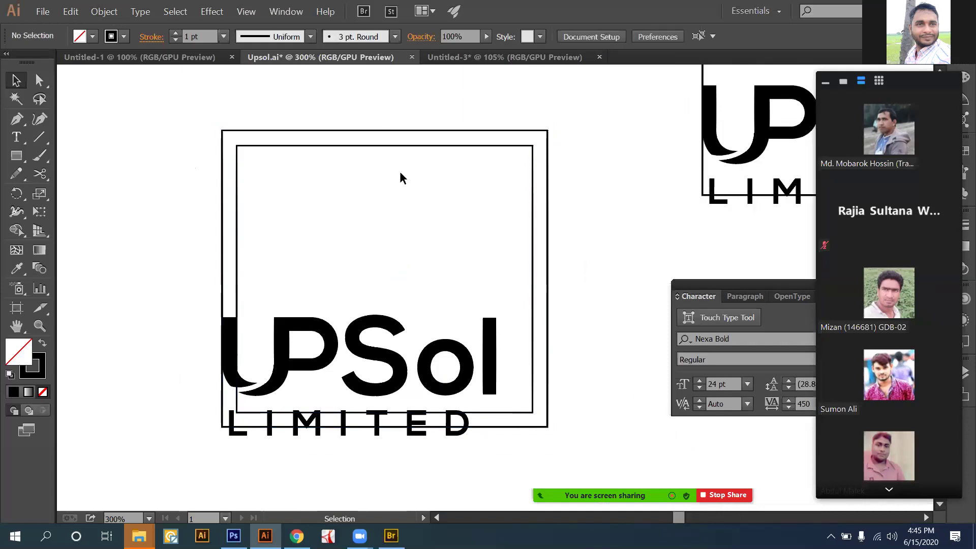
pyautogui.hotkey('ctrl', 'z')
pyautogui.click(43, 344)
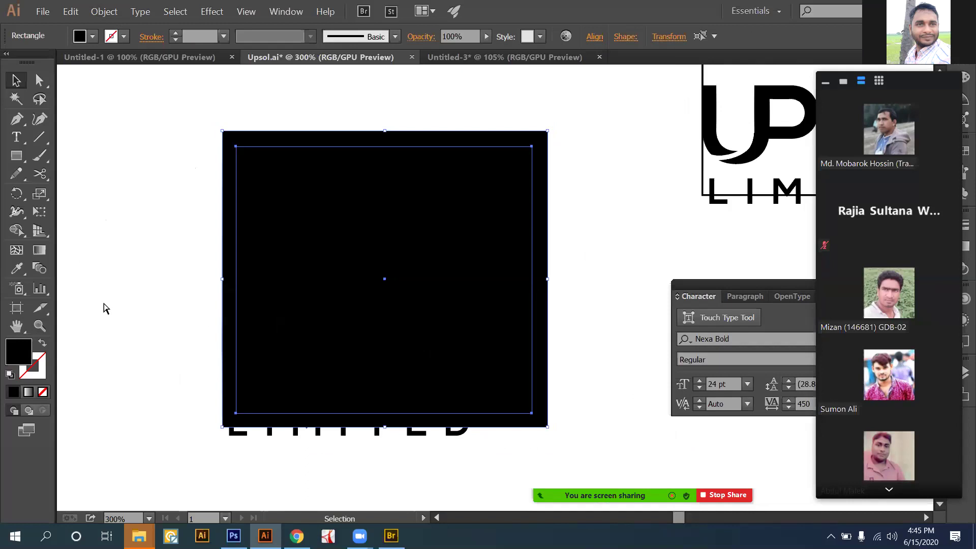
pyautogui.hotkey('ctrl', 'y')
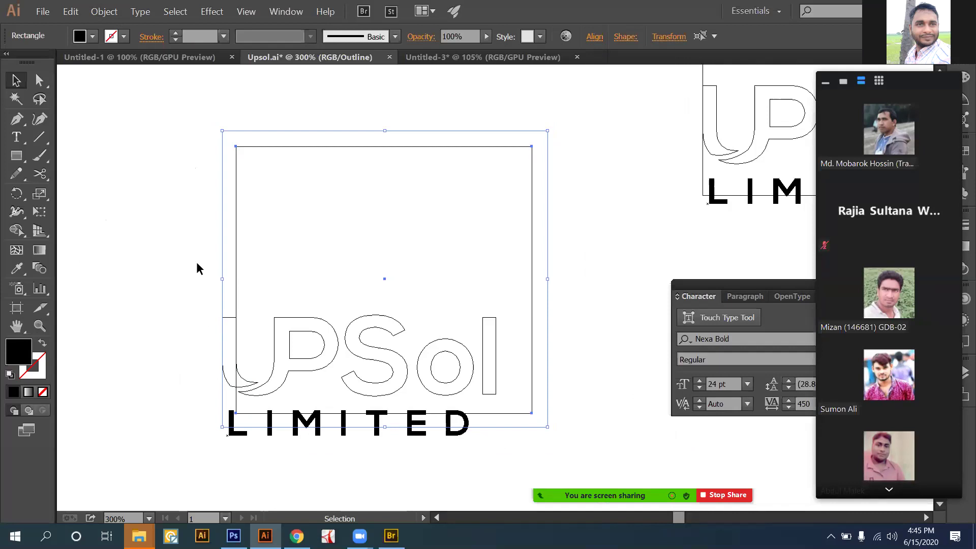
pyautogui.press('a')
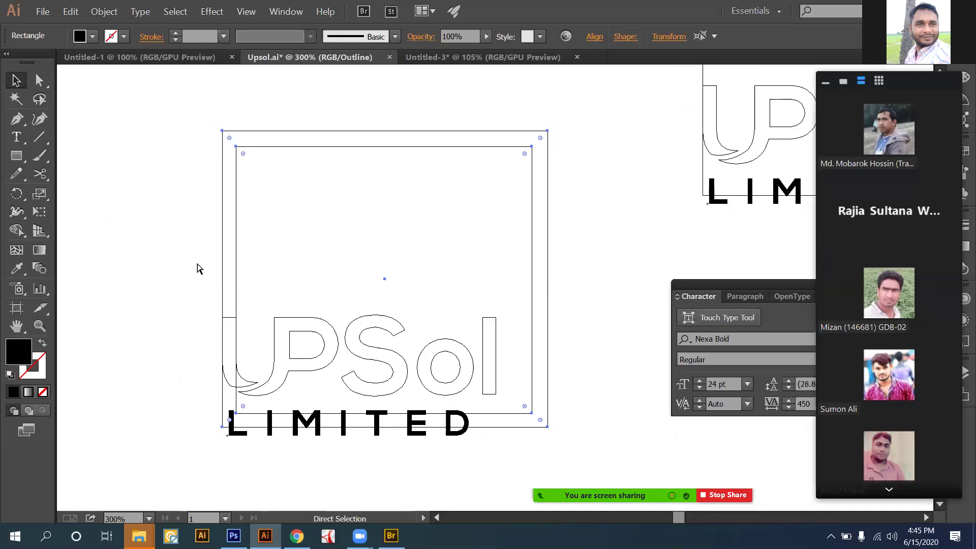
pyautogui.hotkey('ctrl', 'y')
pyautogui.press('v')
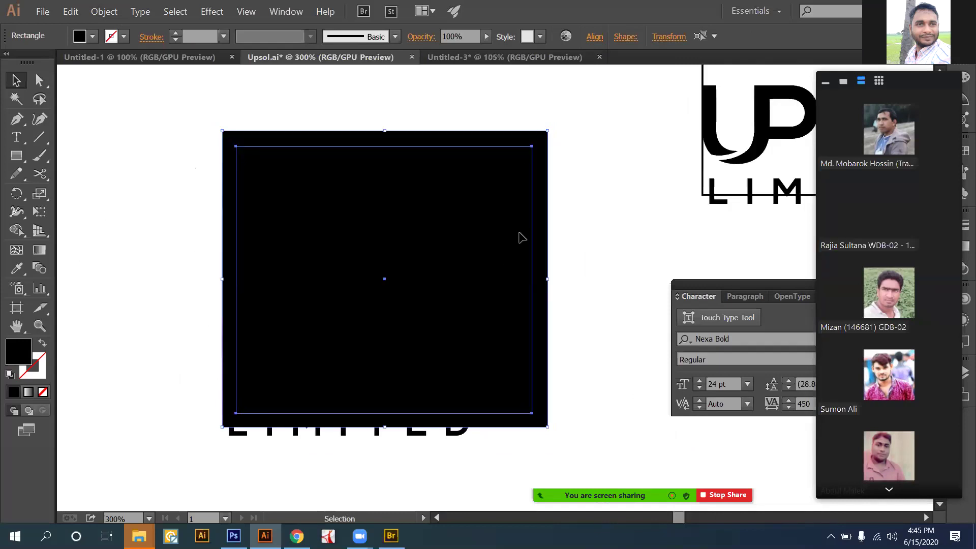
# Subtract the inner square from the outer one with Pathfinder's Minus Front to form a thick black frame.
pyautogui.press('ctrl')
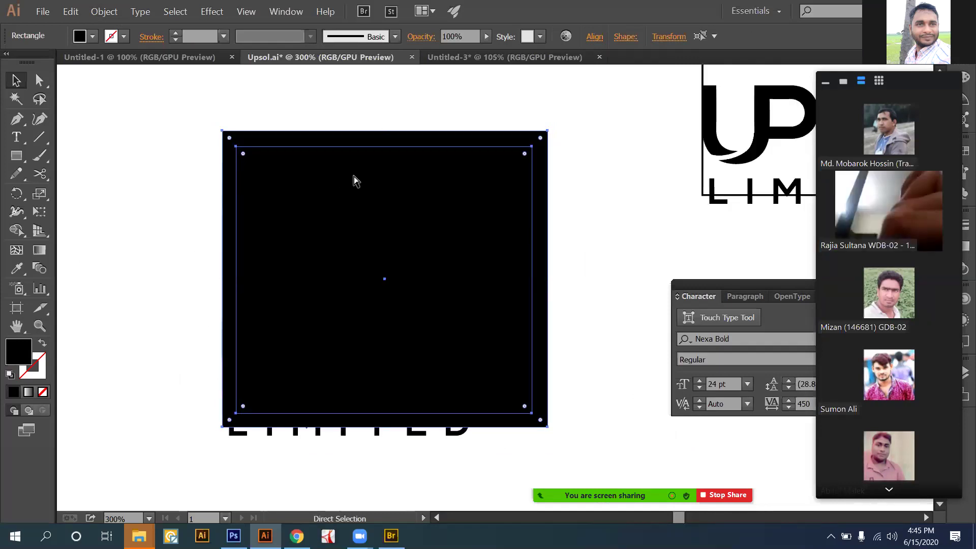
pyautogui.hotkey('ctrl', 'shift', 'F9')
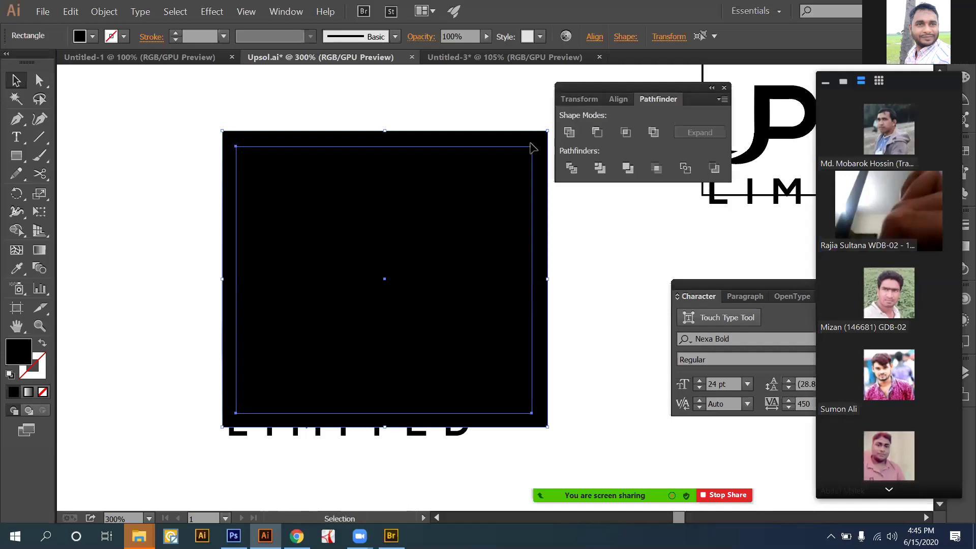
pyautogui.click(599, 133)
pyautogui.click(584, 284)
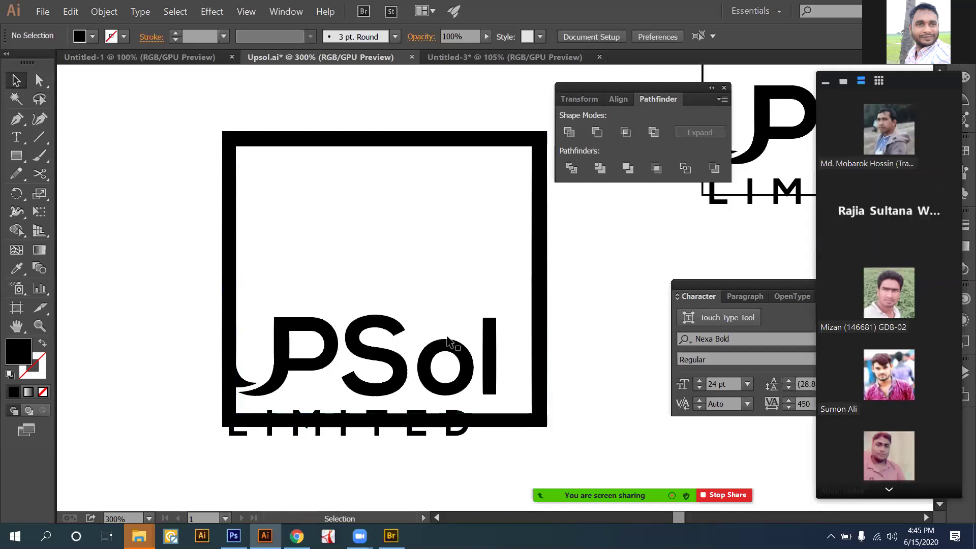
# Nudge the thick square frame slightly downward over the LIMITED text.
pyautogui.click(482, 426)
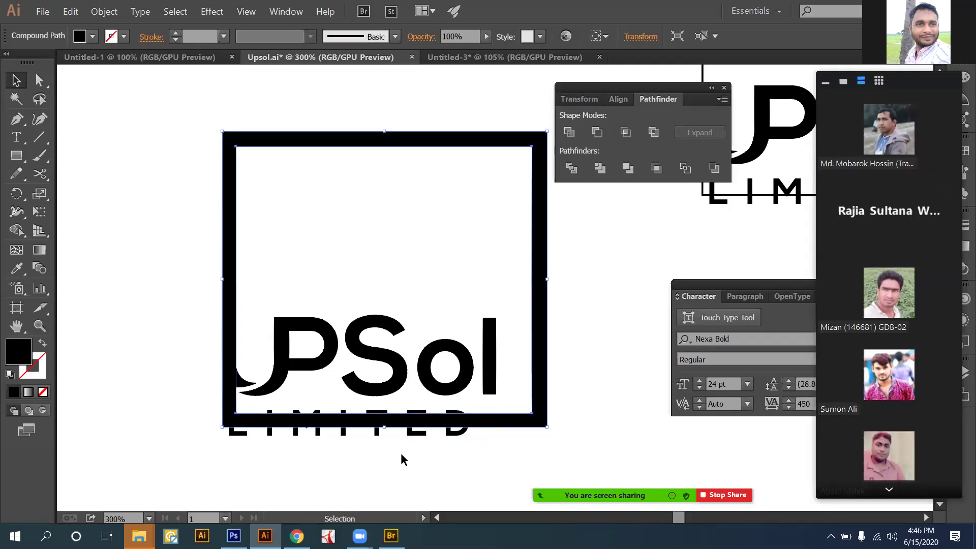
pyautogui.hotkey('ctrl', '+')
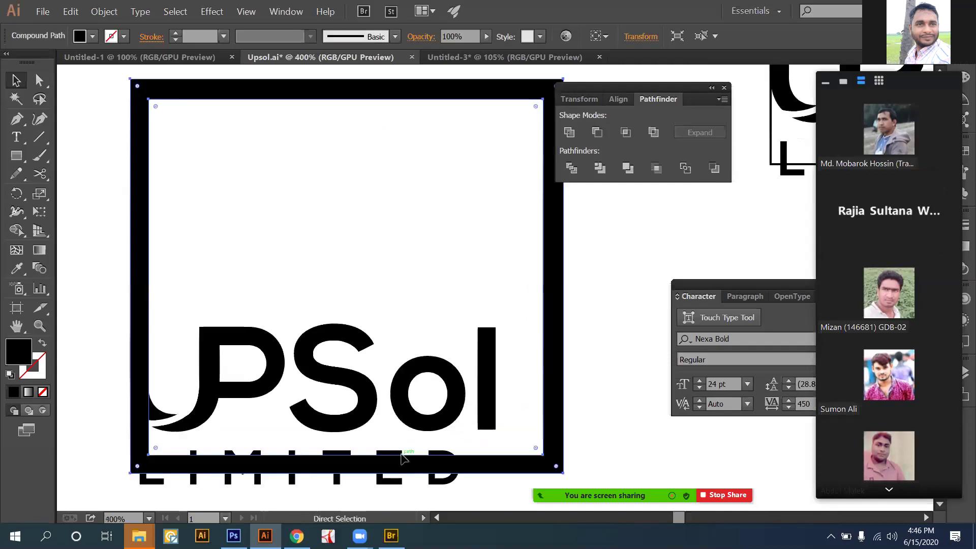
pyautogui.scroll(-3, 387, 418)
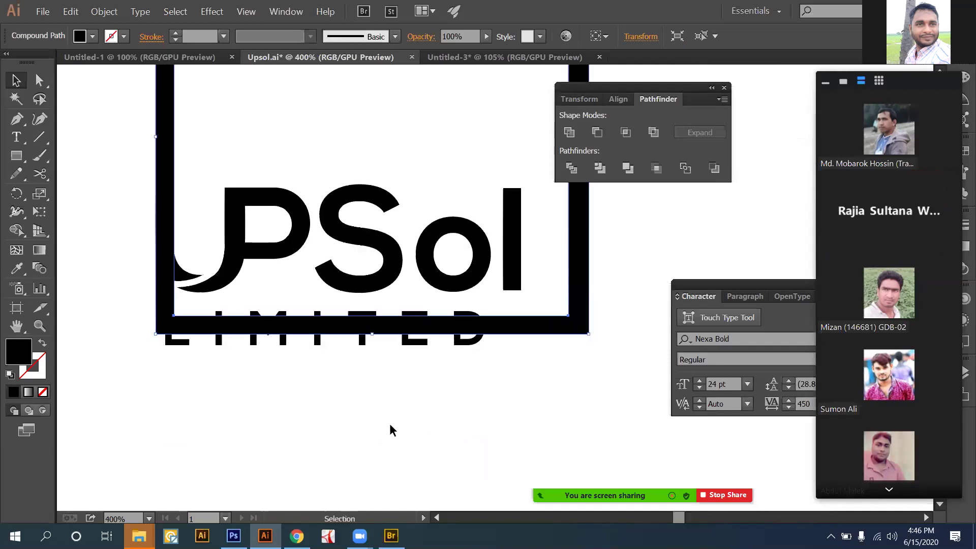
pyautogui.click(489, 357)
pyautogui.hotkey('ctrl', 'z')
pyautogui.press('Down')
pyautogui.press('Down')
pyautogui.press('Up')
pyautogui.press('Down')
pyautogui.click(407, 424)
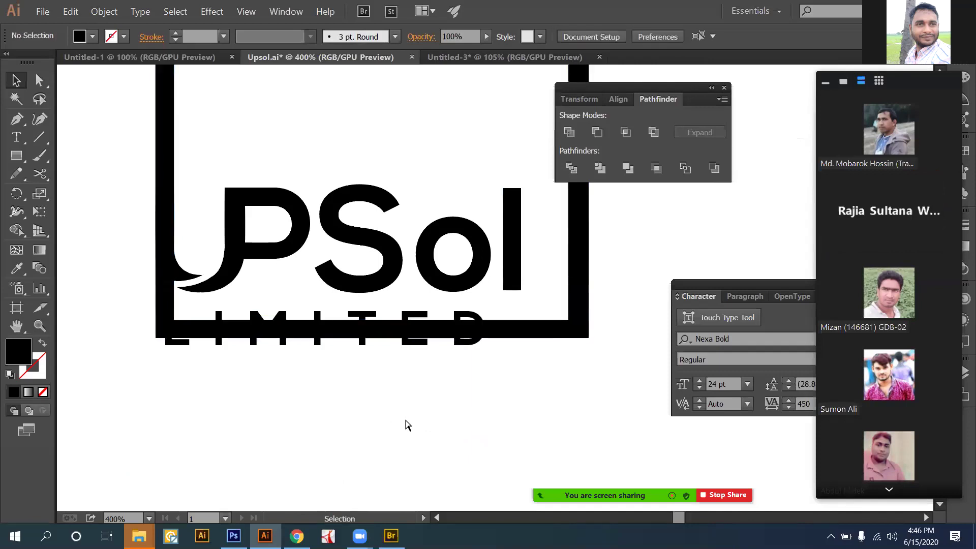
# Offset the U's outer shape by 8 px with miter joins, using the preview.
pyautogui.hotkey('ctrl', '-')
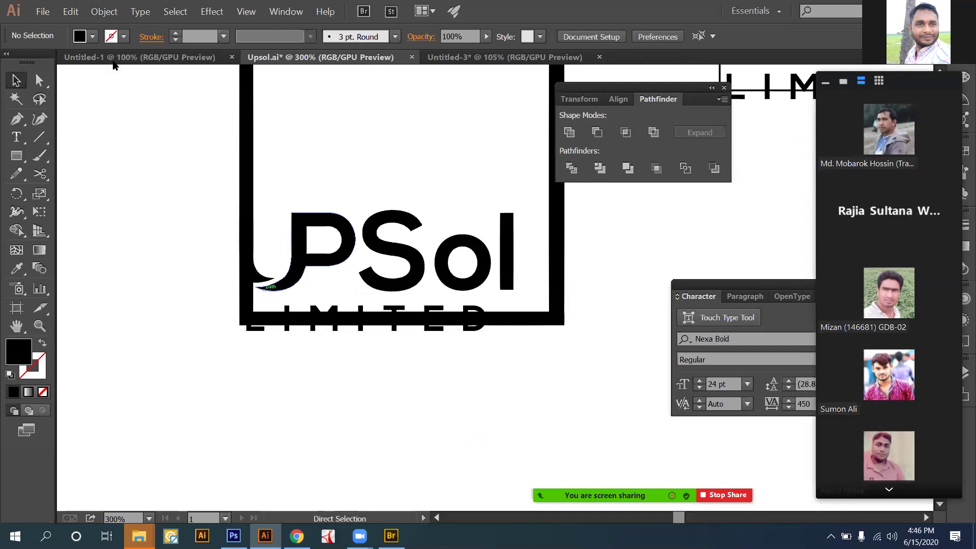
pyautogui.hotkey('ctrl', 'z')
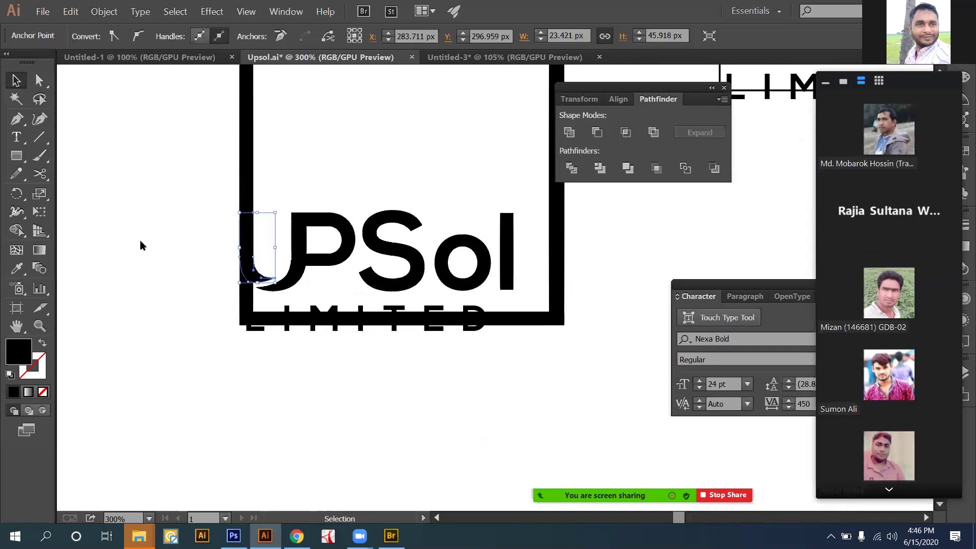
pyautogui.hotkey('alt', 'o')
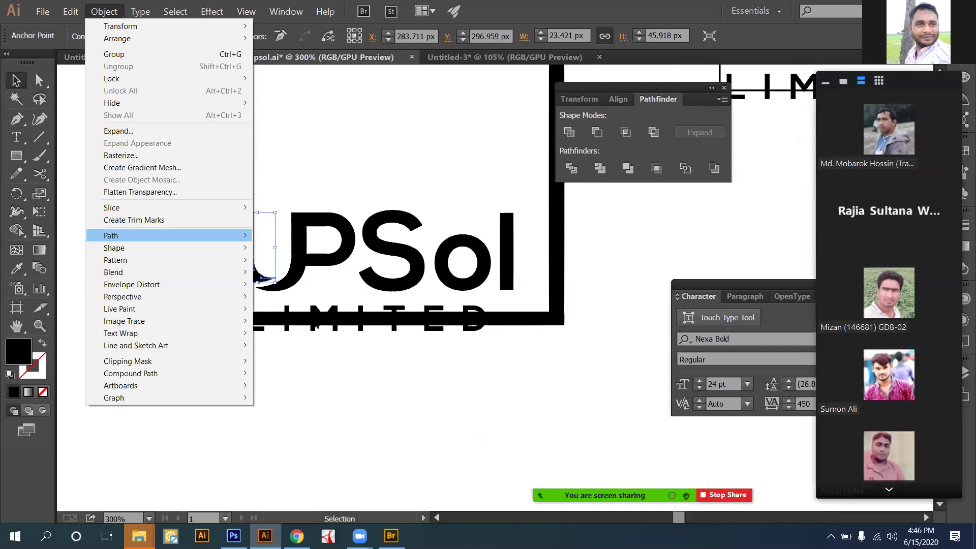
pyautogui.press('Right')
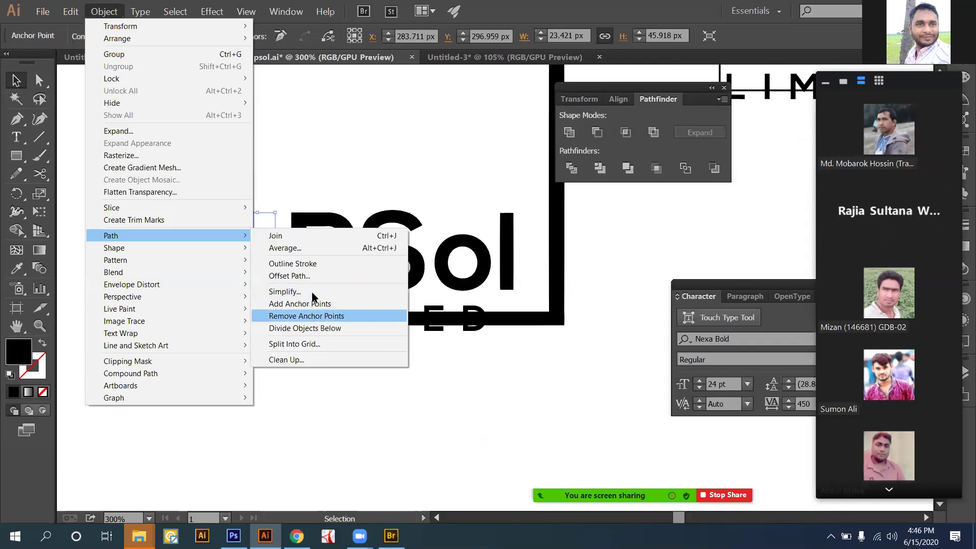
pyautogui.press('Up')
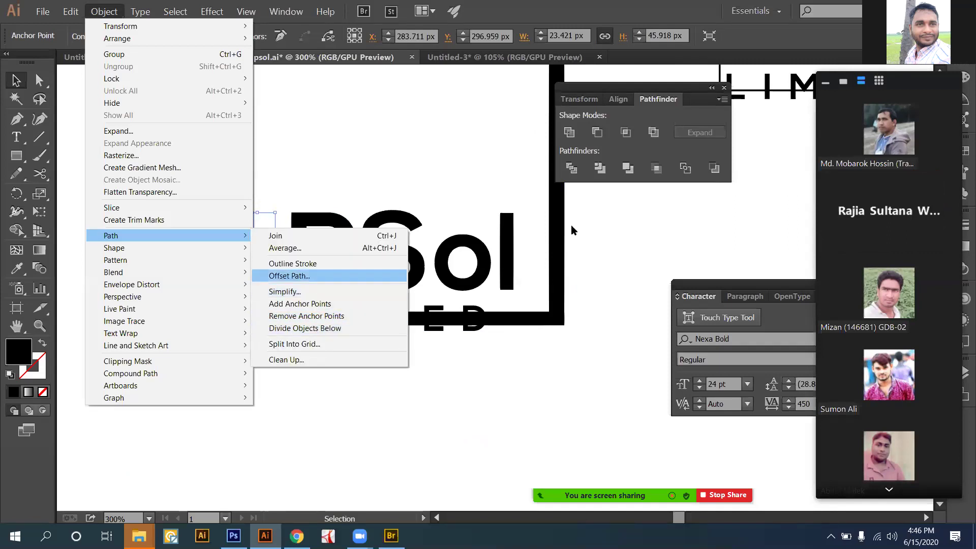
pyautogui.press('Return')
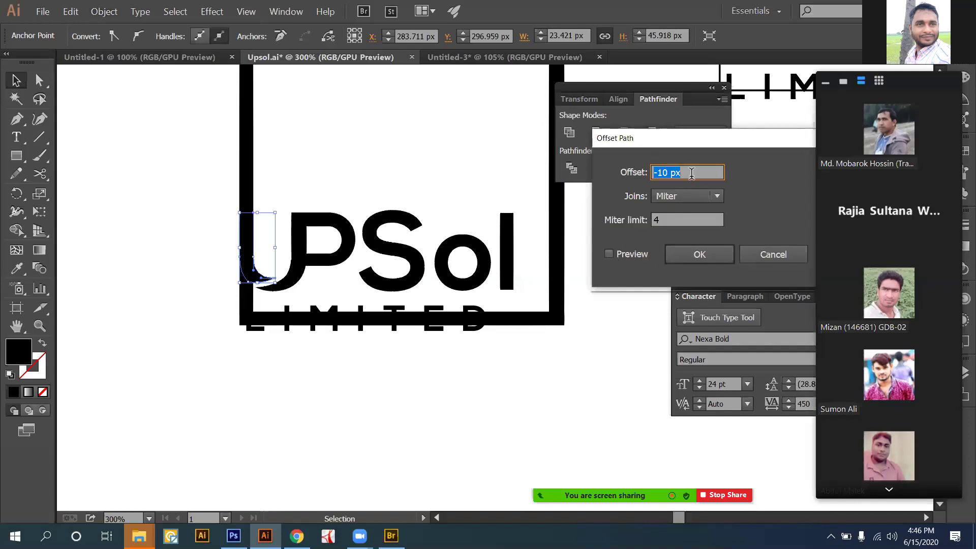
pyautogui.hotkey('alt', 'p')
pyautogui.write('312')
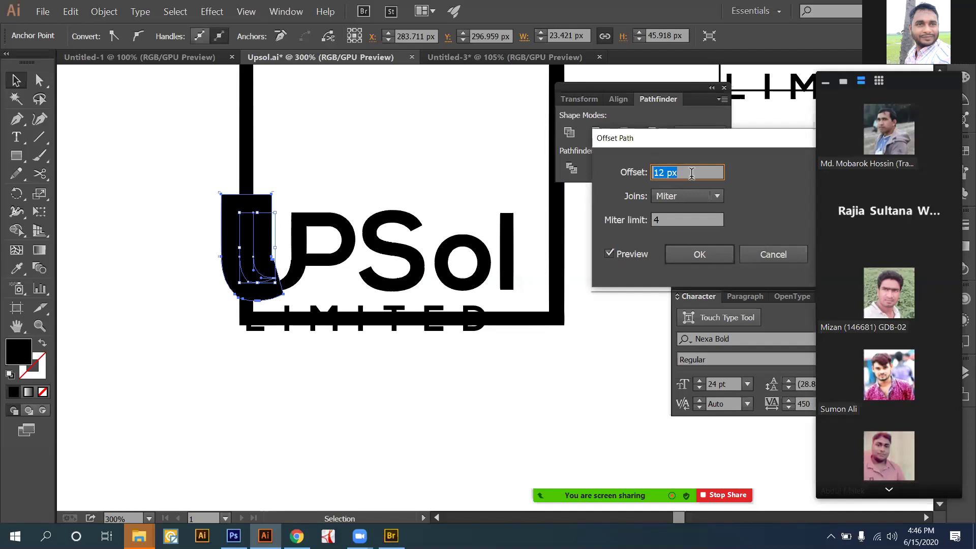
pyautogui.write('8')
pyautogui.click(691, 255)
pyautogui.press('Return')
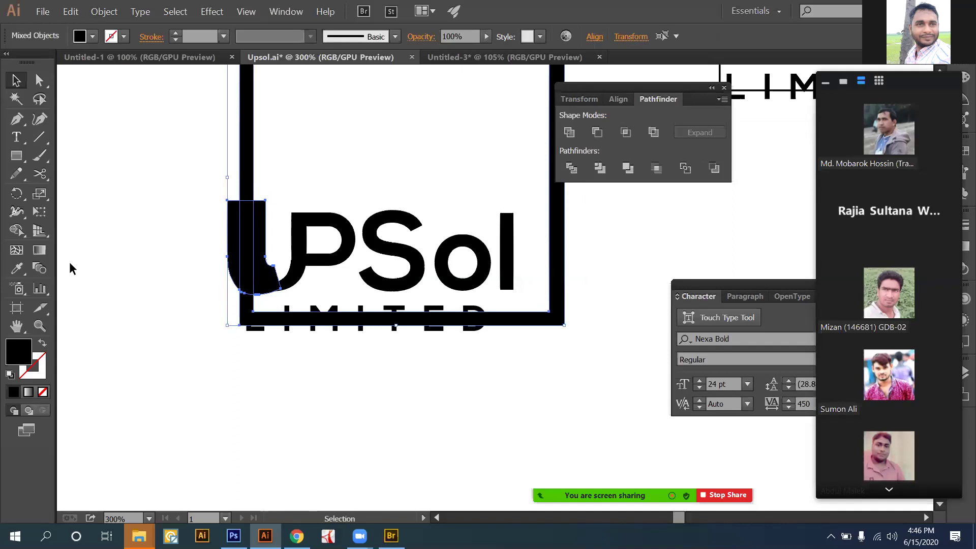
# Use Shape Builder to remove the offset shape and the frame section it overlaps, leaving a clear gap around the U.
pyautogui.moveTo(17, 233); pyautogui.dragTo(65, 222)
pyautogui.press('k')
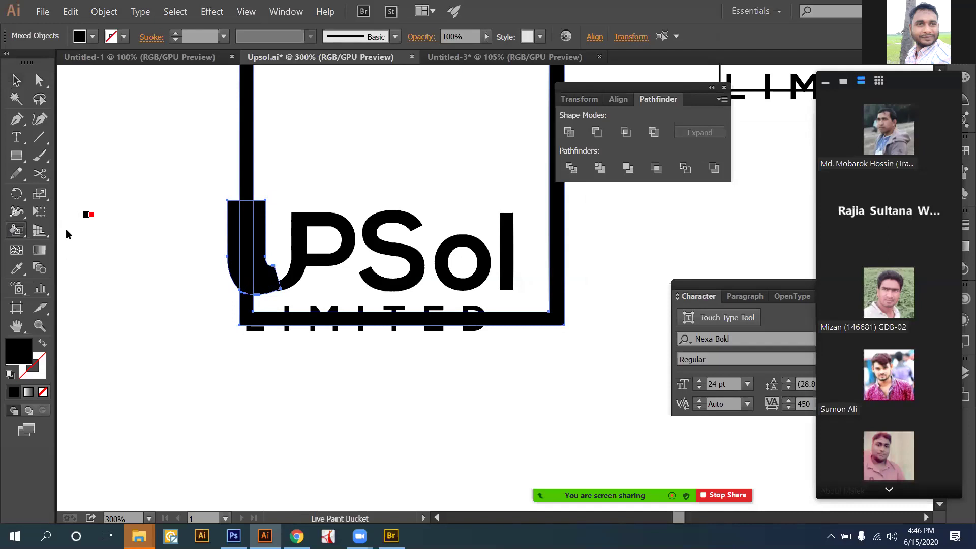
pyautogui.moveTo(16, 230); pyautogui.dragTo(65, 224)
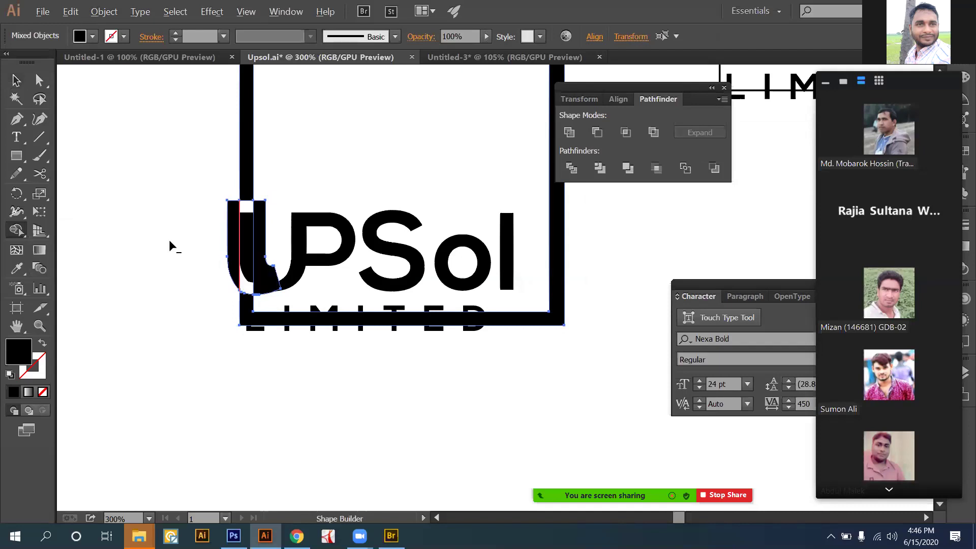
pyautogui.moveTo(164, 284); pyautogui.dragTo(164, 284)
pyautogui.press('v')
pyautogui.click(359, 383)
pyautogui.press('space')
pyautogui.moveTo(395, 333); pyautogui.dragTo(357, 333)
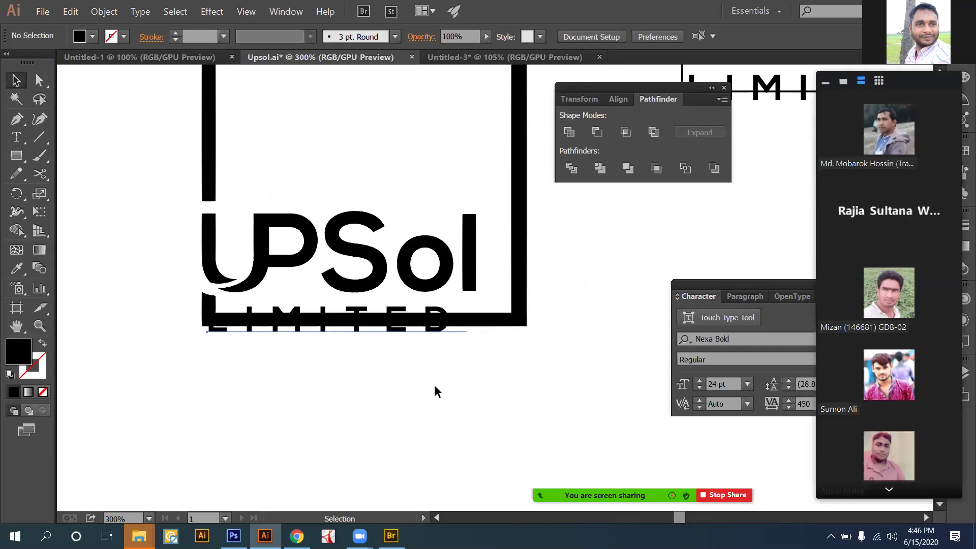
# Duplicate the LIMITED text straight below the frame and set the copy's tracking to 0.
pyautogui.click(356, 325)
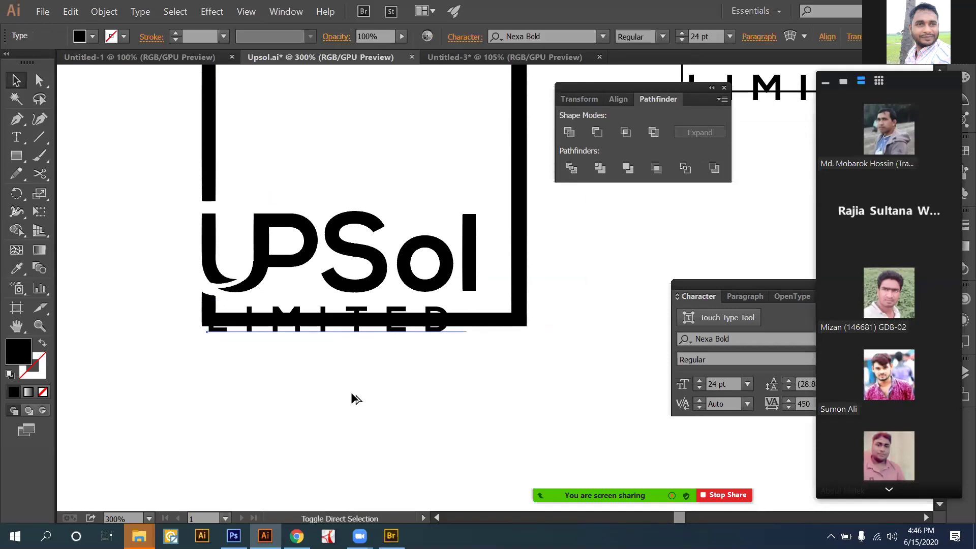
pyautogui.moveTo(355, 318); pyautogui.dragTo(358, 401)
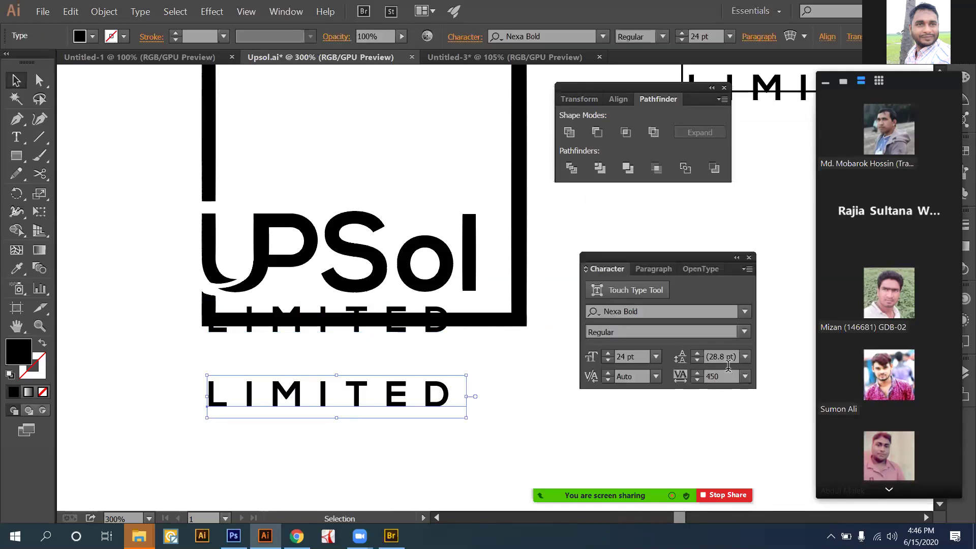
pyautogui.click(689, 370)
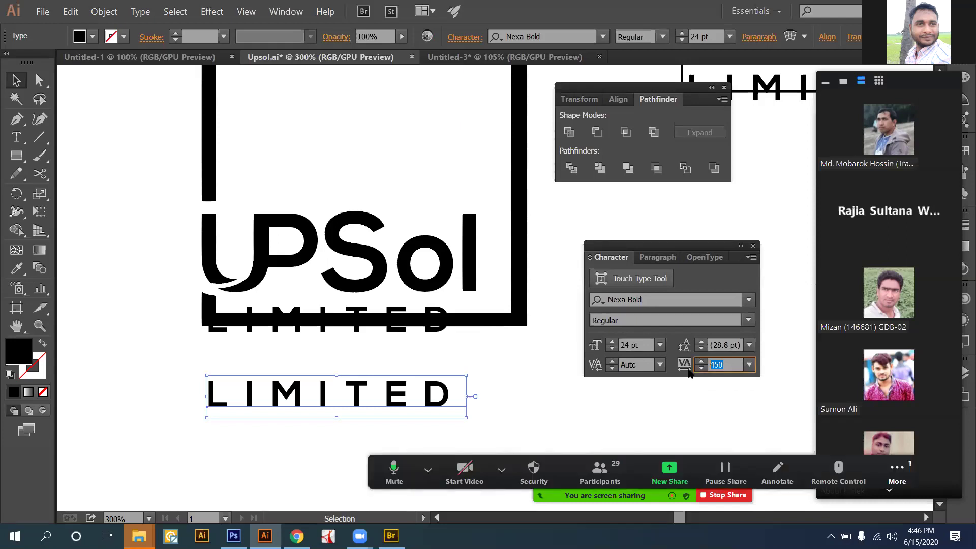
pyautogui.write('0')
pyautogui.press('Return')
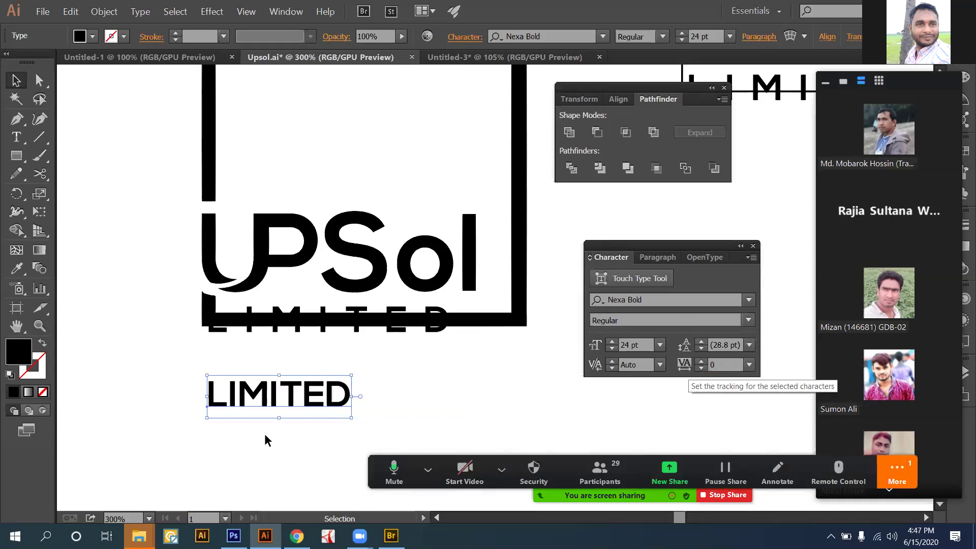
# Move the original LIMITED text 17 px straight down so it sits just beneath the square frame.
pyautogui.click(186, 377)
pyautogui.moveTo(186, 373); pyautogui.dragTo(364, 411)
pyautogui.click(375, 422)
pyautogui.click(316, 405)
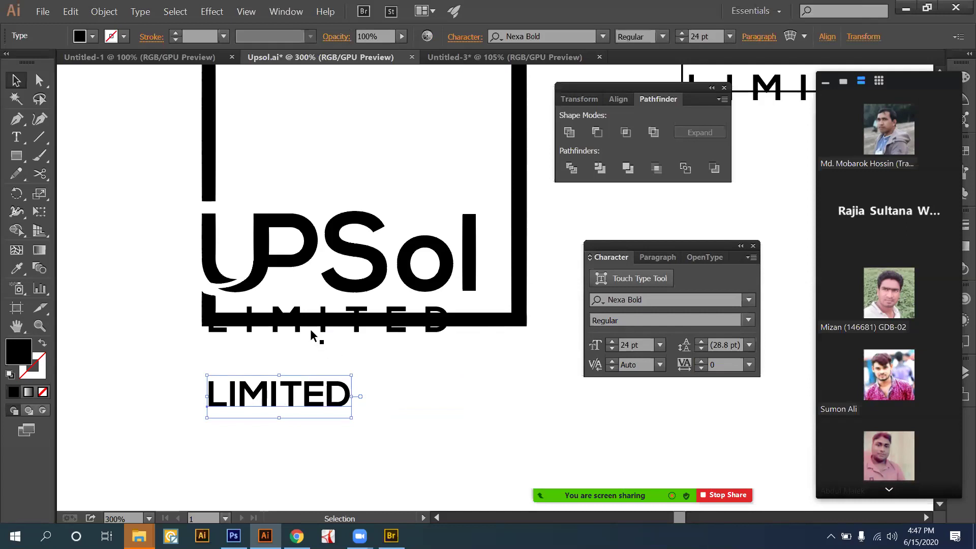
pyautogui.hotkey('ctrl', 'z')
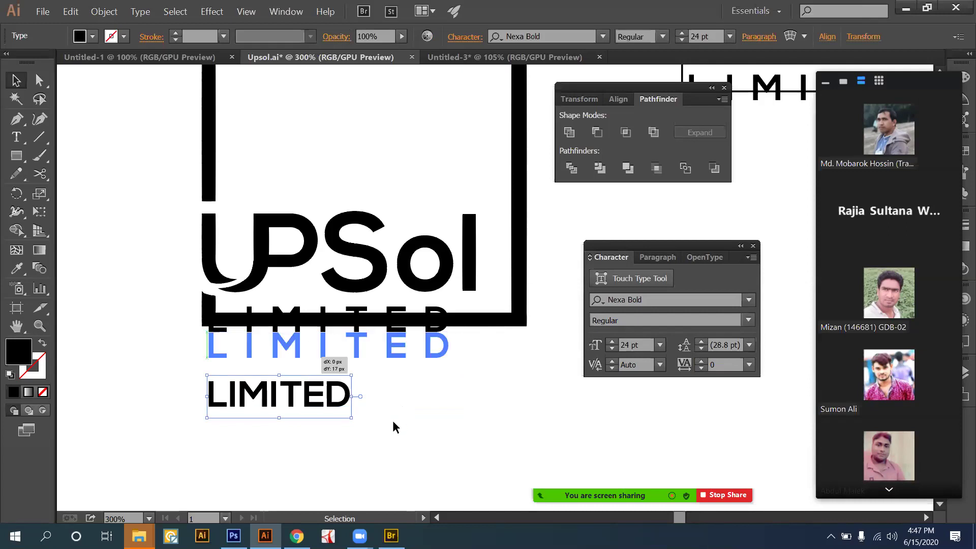
pyautogui.click(393, 419)
pyautogui.moveTo(390, 435); pyautogui.dragTo(171, 398)
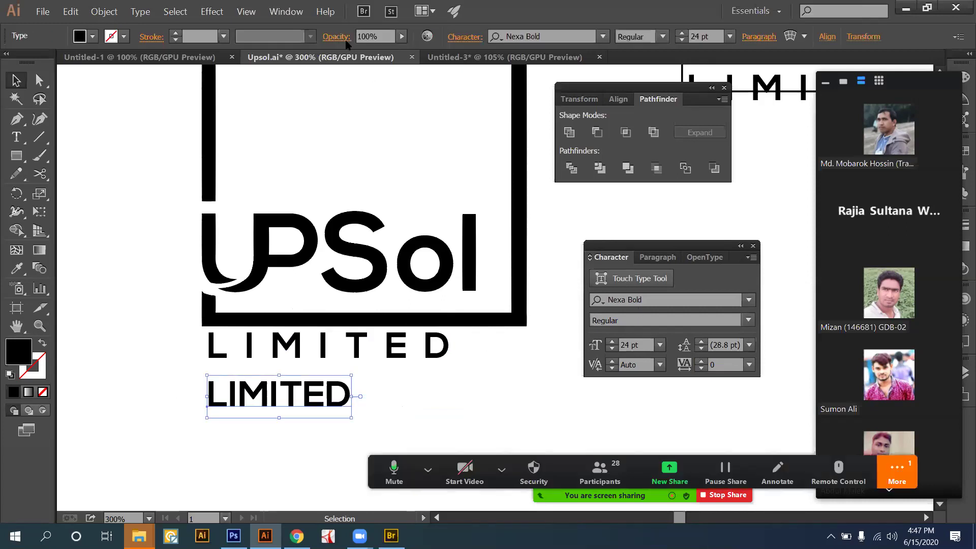
pyautogui.click(285, 12)
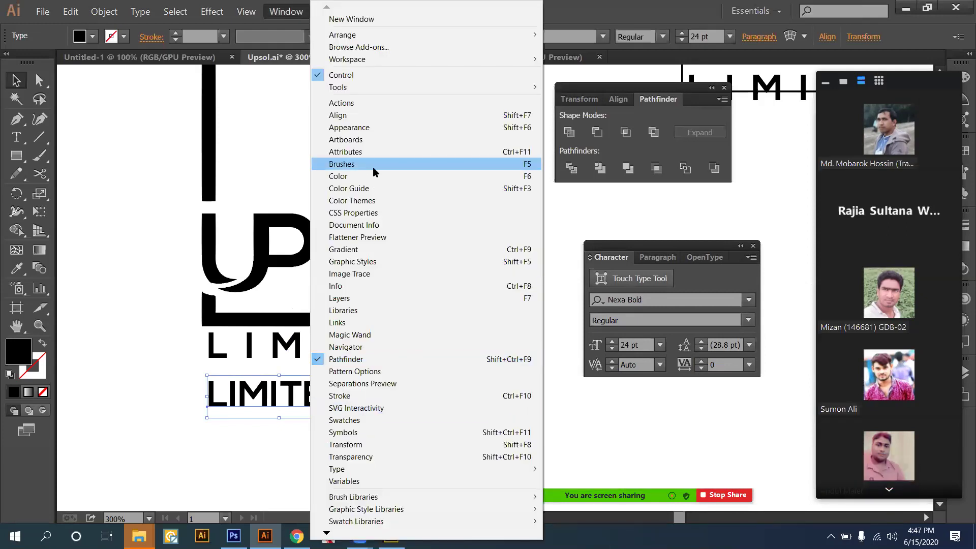
pyautogui.press('Down')
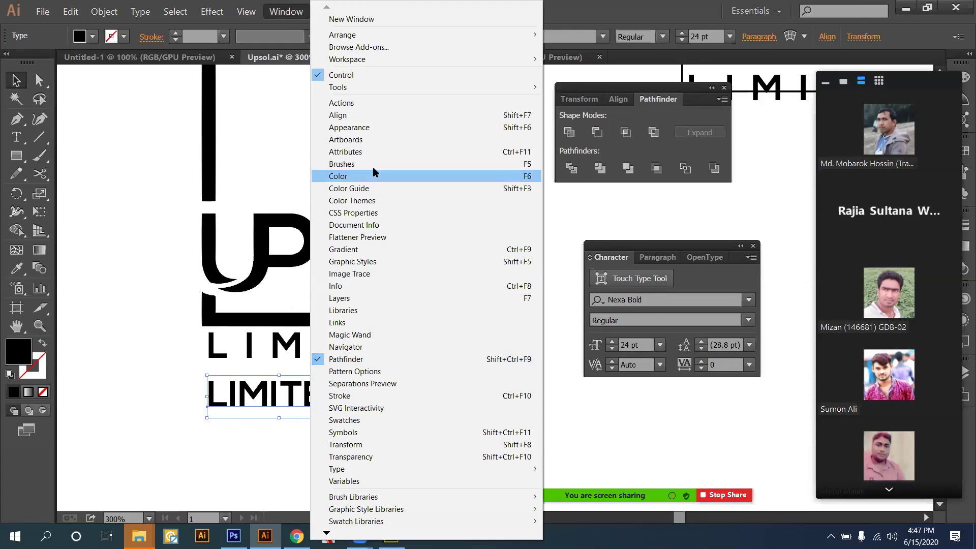
pyautogui.press('s')
pyautogui.press('s')
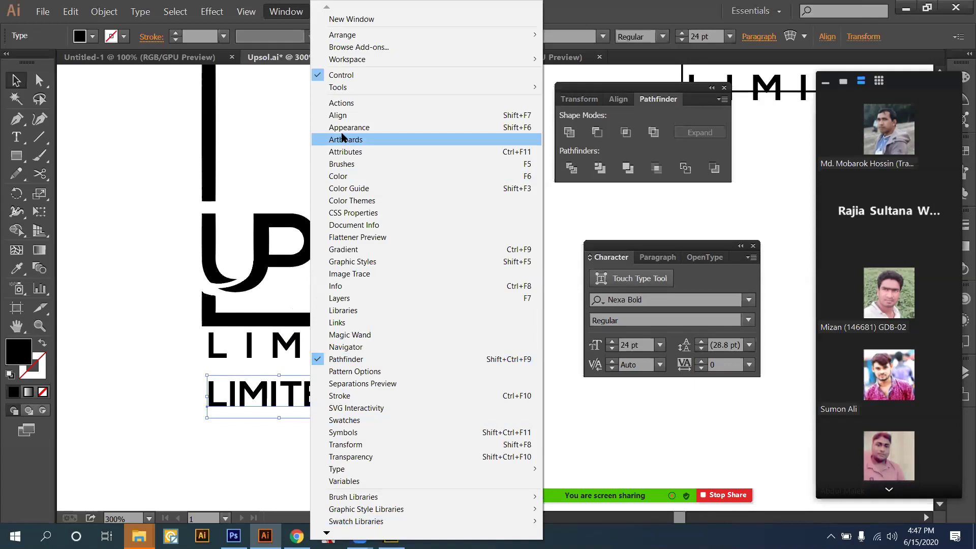
pyautogui.press('l')
pyautogui.press('l')
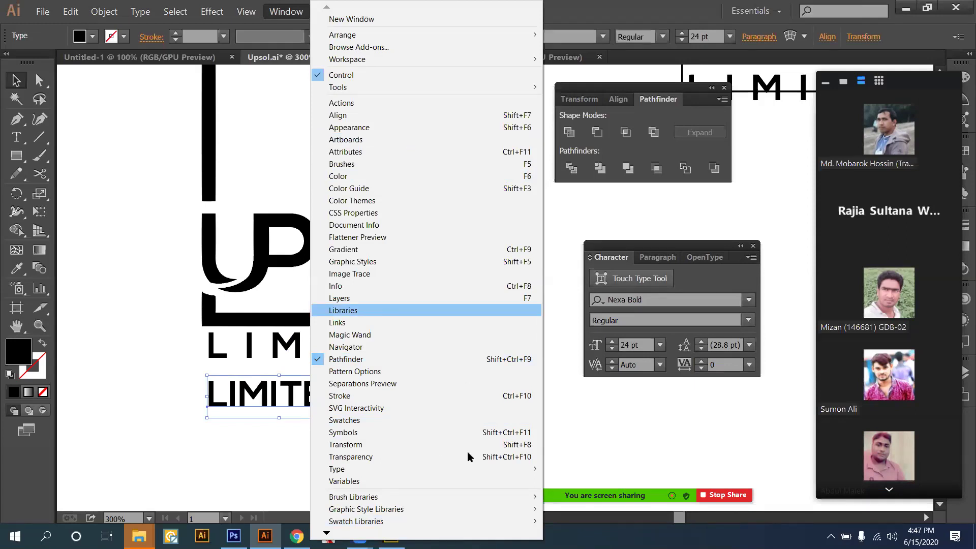
pyautogui.press('Escape')
pyautogui.click(496, 425)
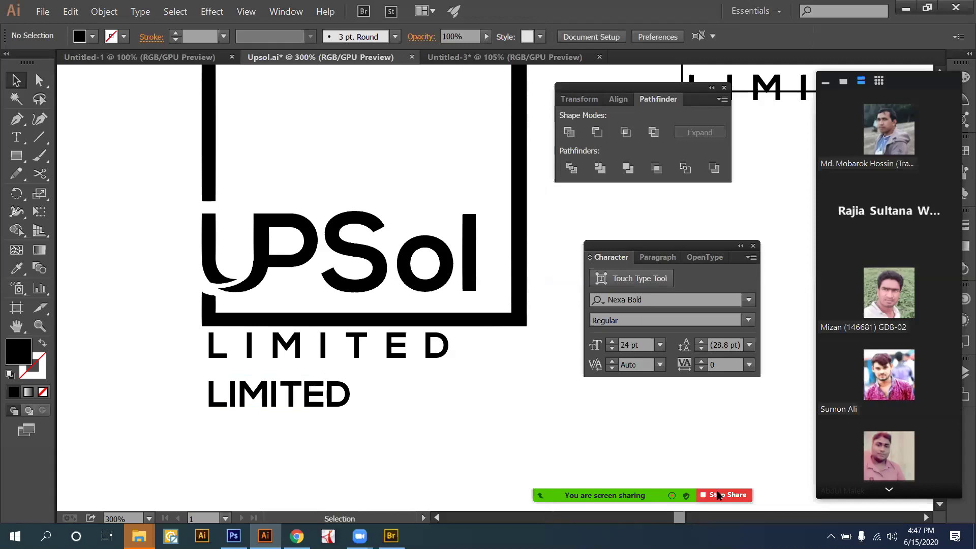
pyautogui.click(718, 496)
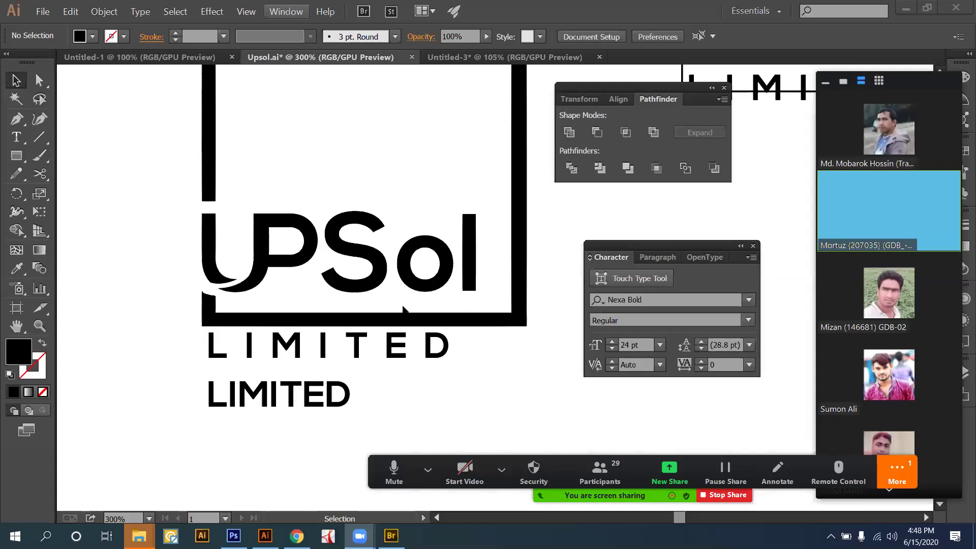
# Locate the Character entry in the Type group of available panels without changing its visibility.
pyautogui.click(287, 11)
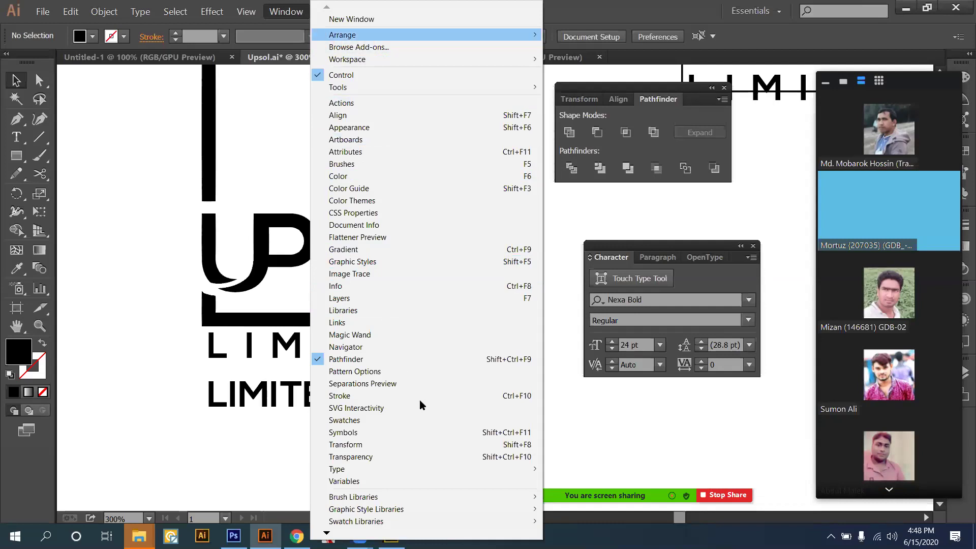
pyautogui.press('Down')
pyautogui.press('Down')
pyautogui.press('Down')
pyautogui.press('Down')
pyautogui.press('Down')
pyautogui.press('Down')
pyautogui.press('Down')
pyautogui.press('Down')
pyautogui.press('Down')
pyautogui.press('Down')
pyautogui.press('Down')
pyautogui.press('Down')
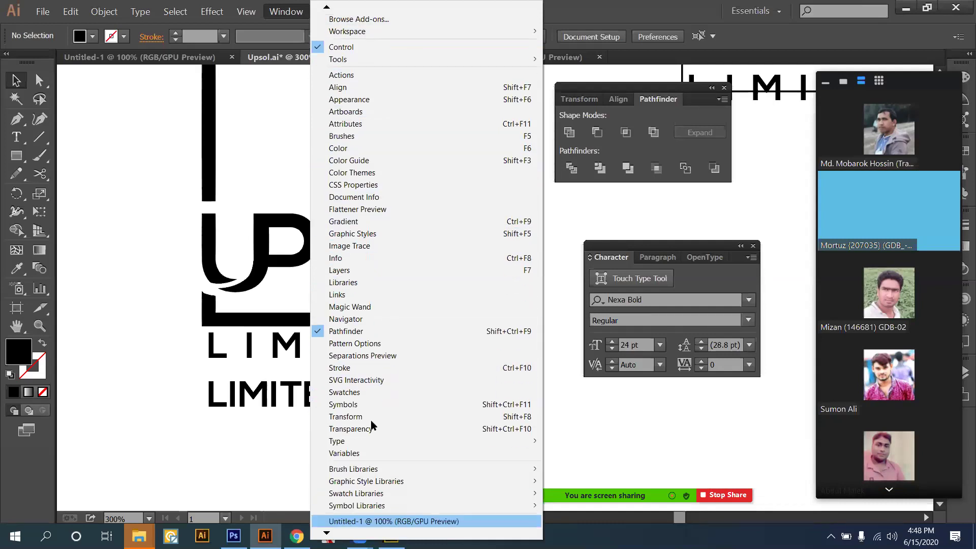
pyautogui.press('Down')
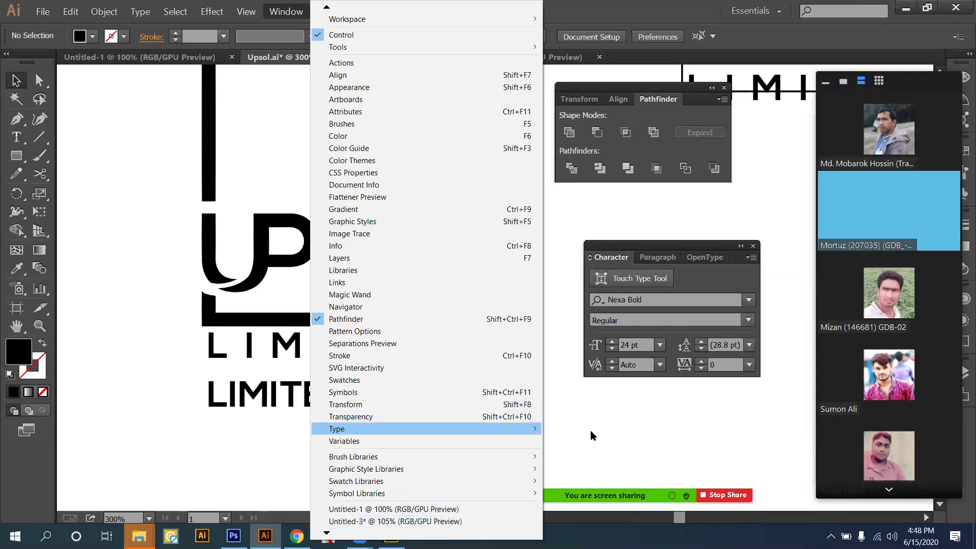
pyautogui.moveTo(590, 430)
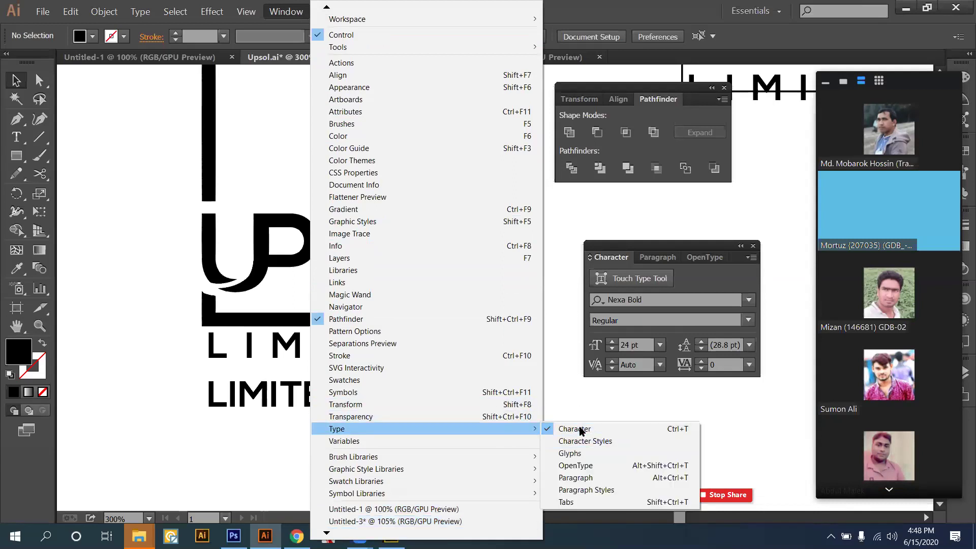
pyautogui.click(556, 328)
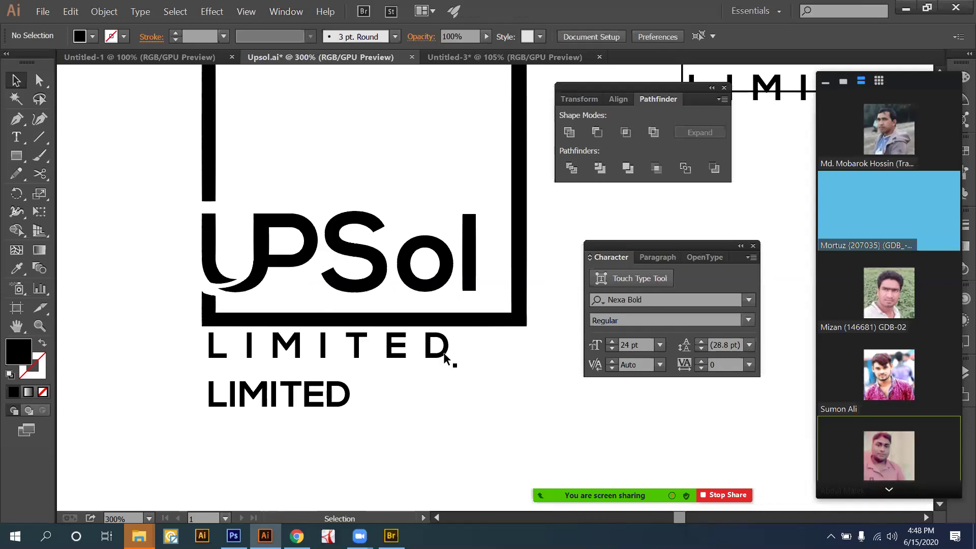
pyautogui.click(475, 392)
pyautogui.click(475, 393)
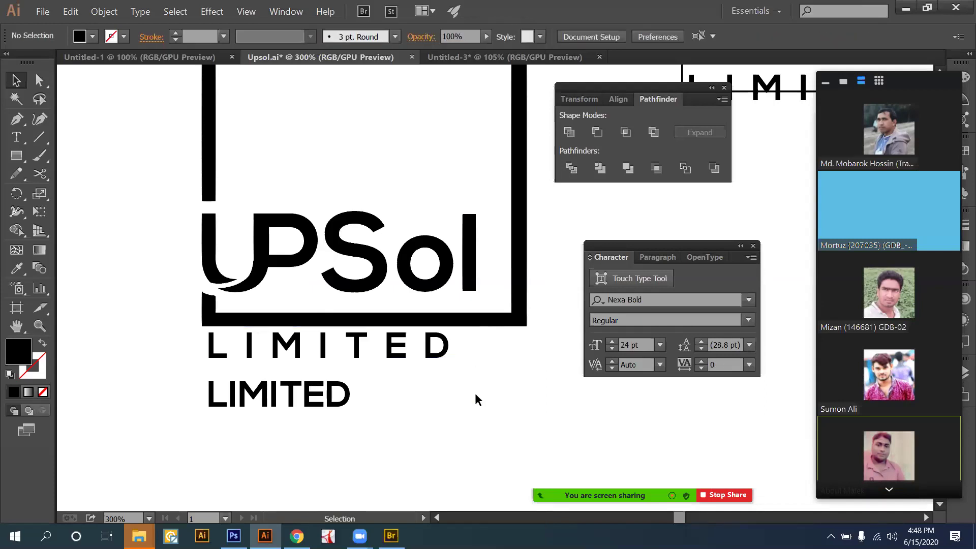
# Set the tracking of the lower LIMITED copy to 400.
pyautogui.click(320, 410)
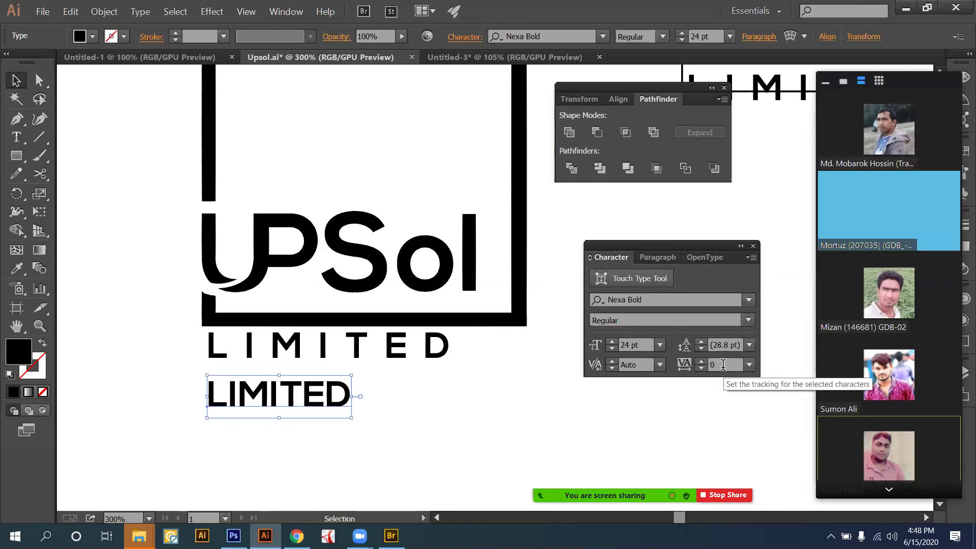
pyautogui.hotkey('ctrl', 'alt', 'k')
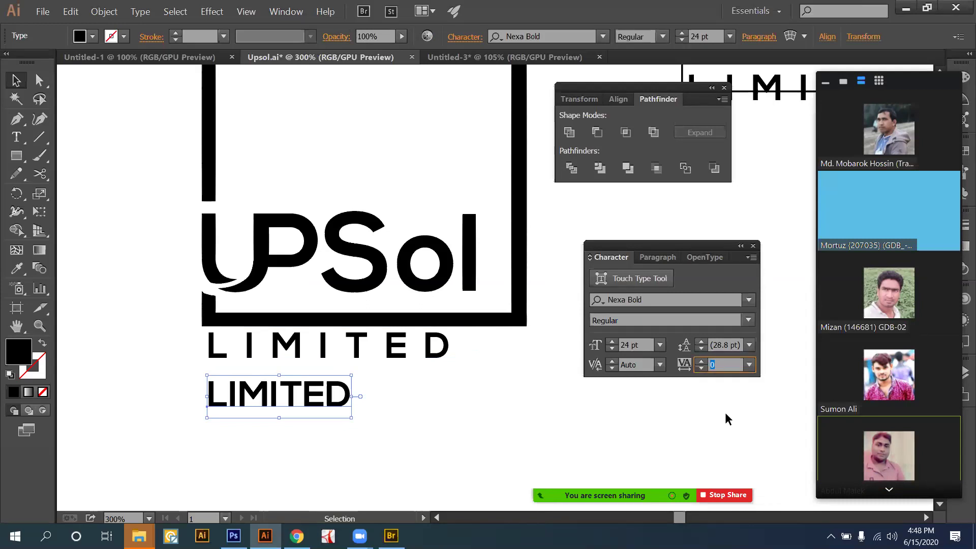
pyautogui.write('400')
pyautogui.press('Return')
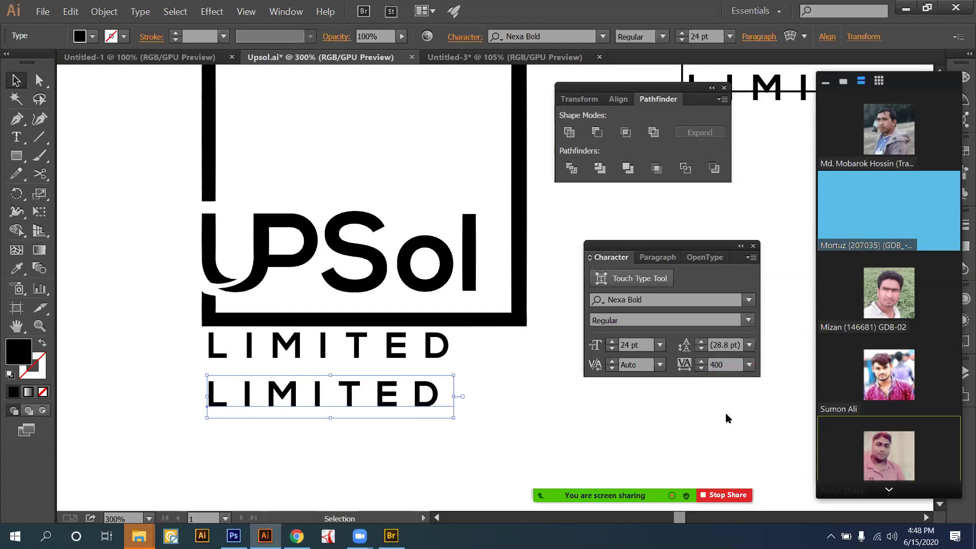
pyautogui.press('Return')
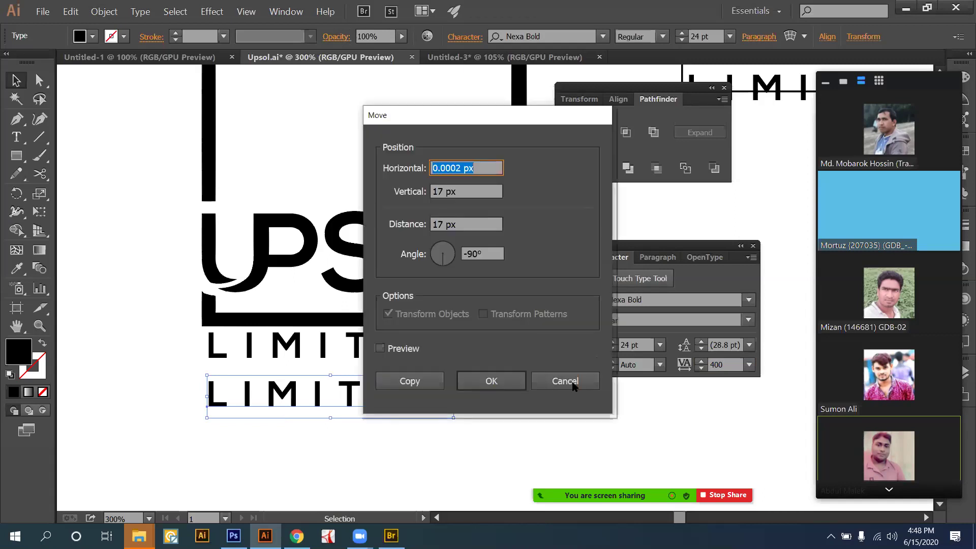
pyautogui.hotkey('shift', 'Tab')
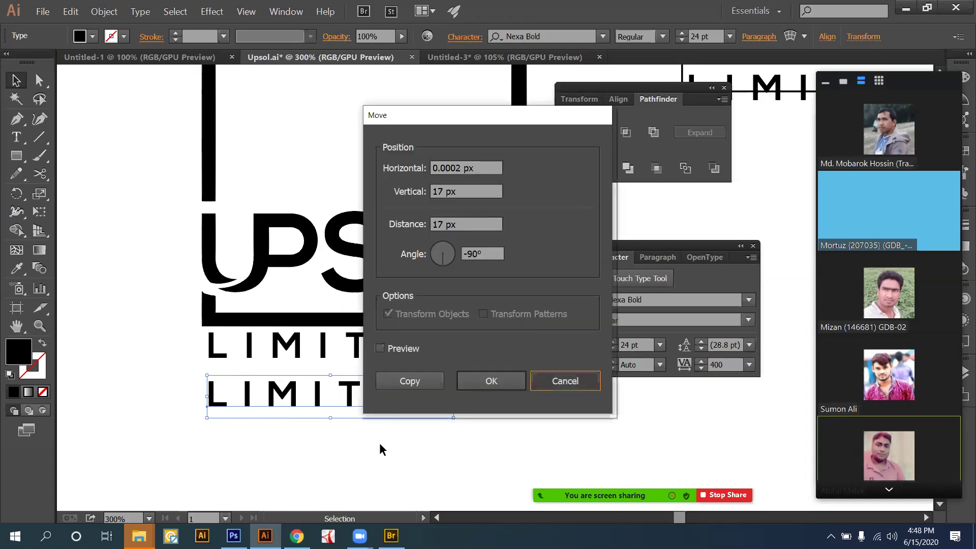
# Set the tracking of the lower LIMITED copy to 500.
pyautogui.press('Escape')
pyautogui.click(498, 404)
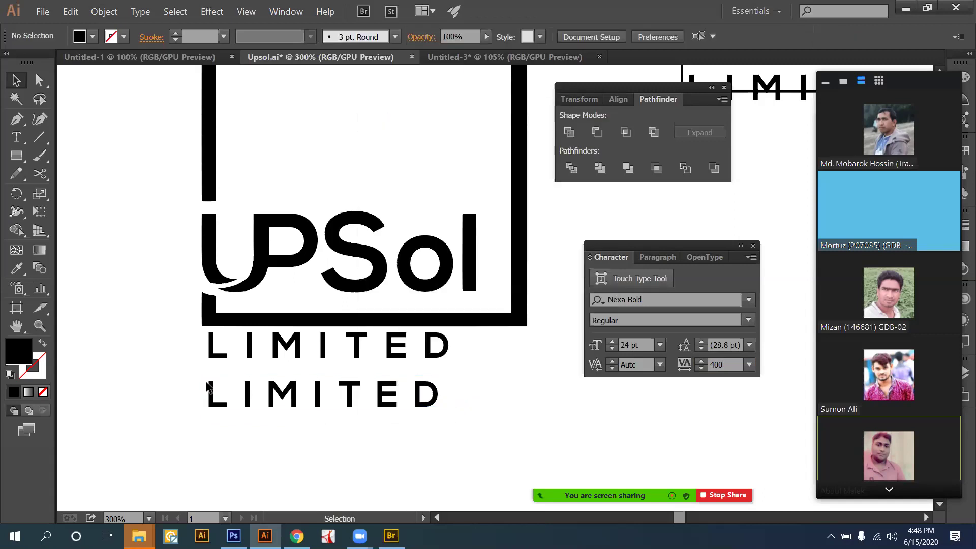
pyautogui.click(435, 399)
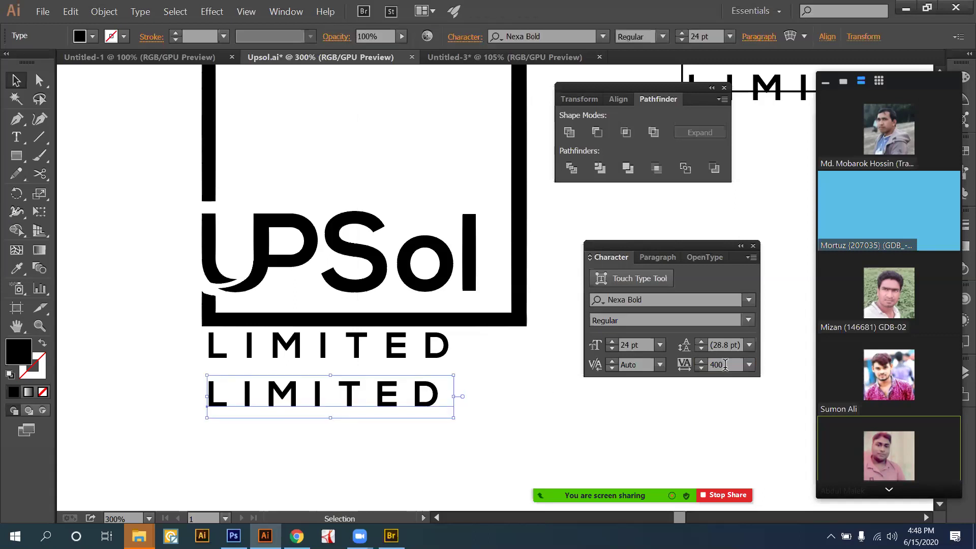
pyautogui.doubleClick(725, 365)
pyautogui.write('500')
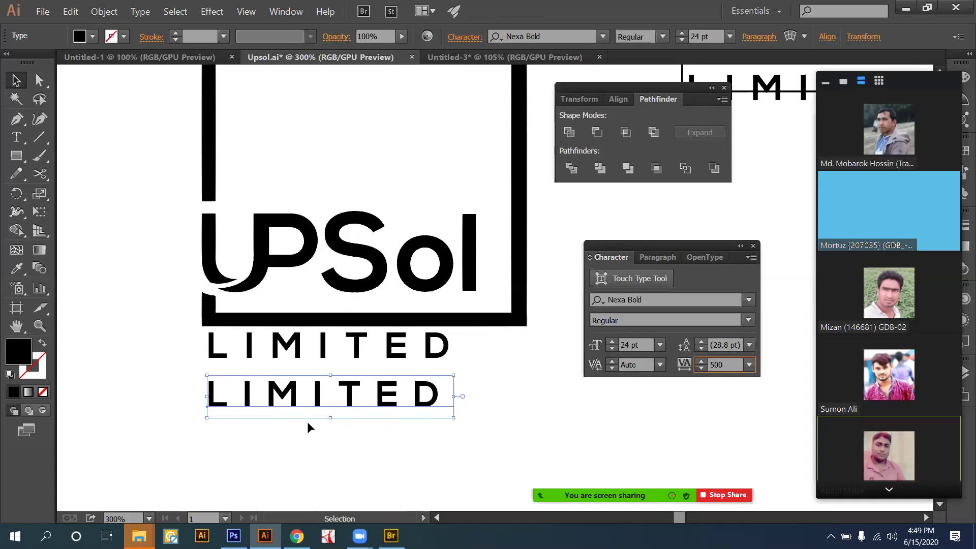
pyautogui.click(309, 407)
pyautogui.moveTo(309, 401); pyautogui.dragTo(701, 390)
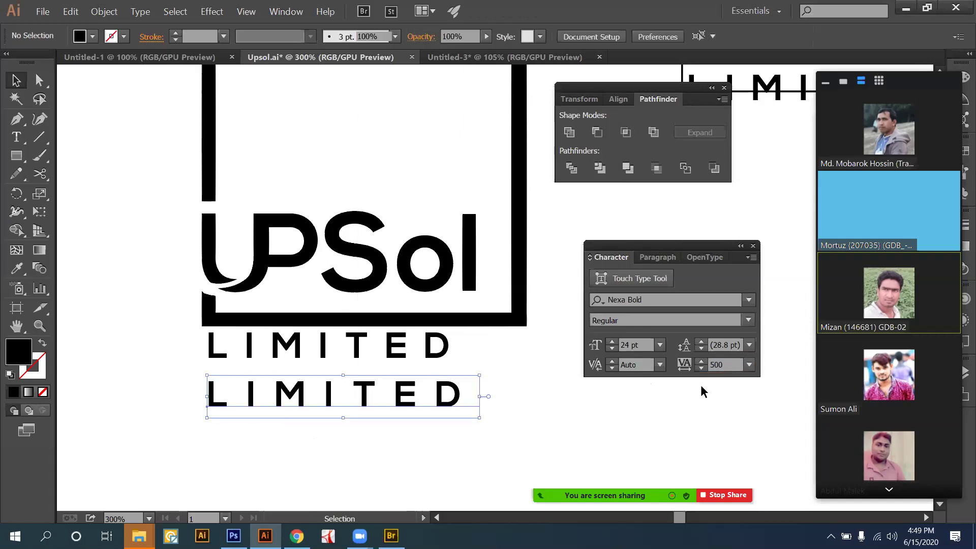
# Reduce the tracking of the lower LIMITED copy to 300.
pyautogui.doubleClick(725, 364)
pyautogui.write('300')
pyautogui.press('Return')
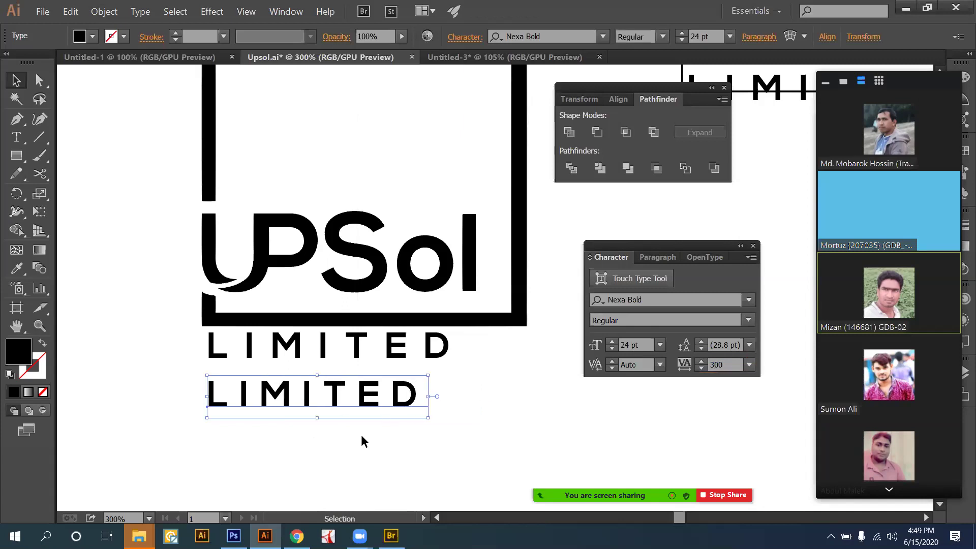
pyautogui.click(281, 378)
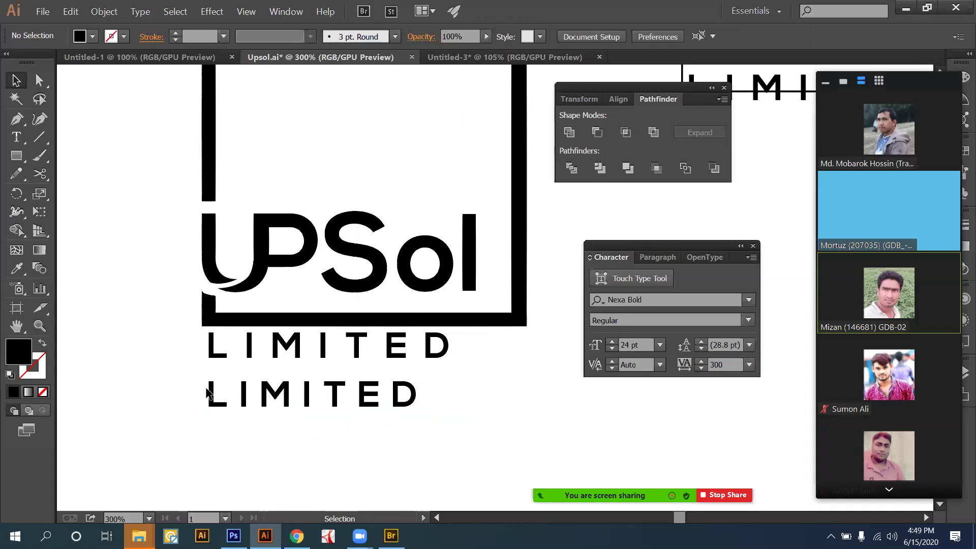
# Set the lower LIMITED copy's tracking to 1000 and shift the text slightly down and to the left.
pyautogui.click(471, 396)
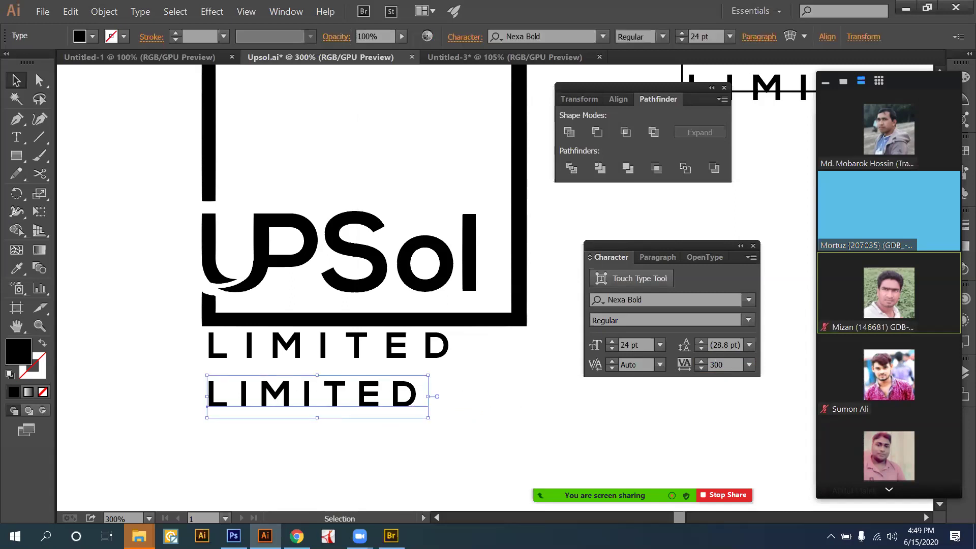
pyautogui.click(722, 364)
pyautogui.write('100')
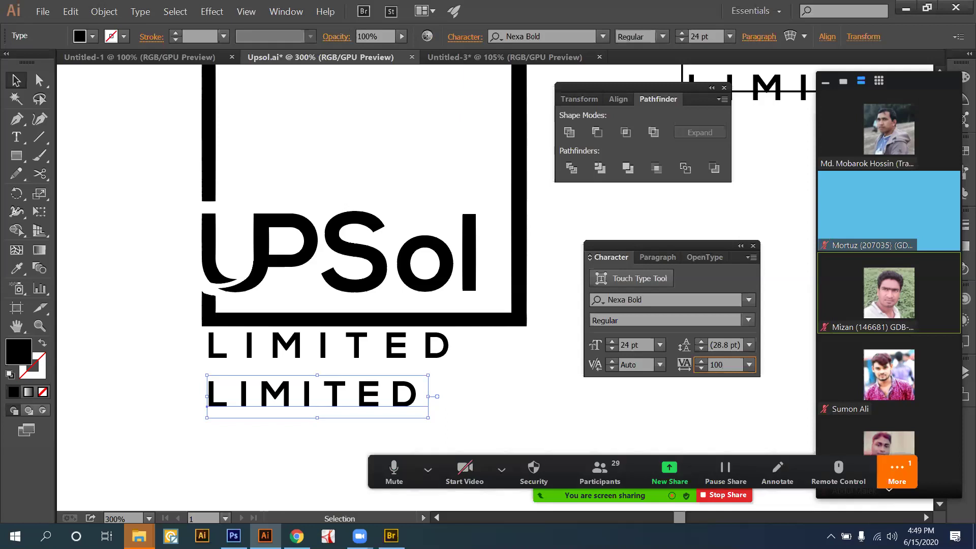
pyautogui.write('0')
pyautogui.press('Return')
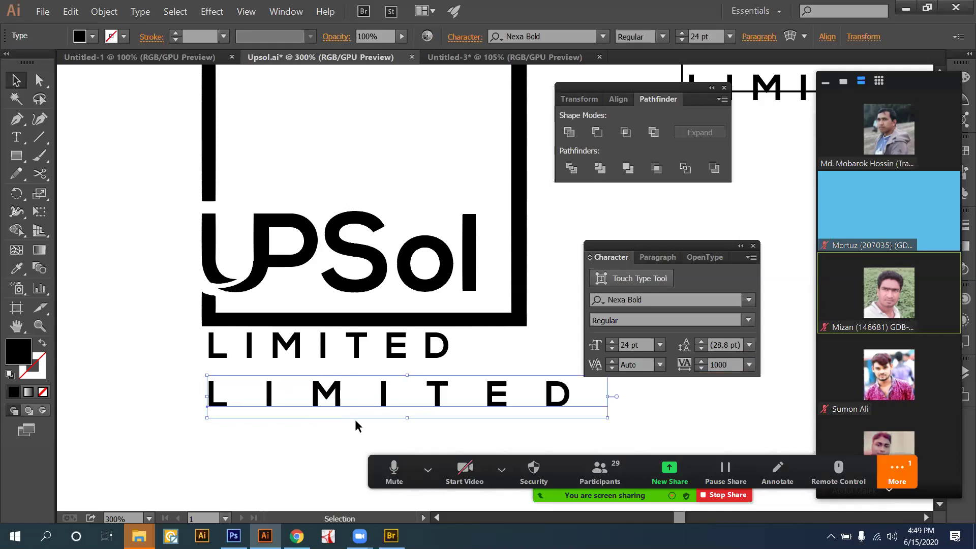
pyautogui.click(303, 413)
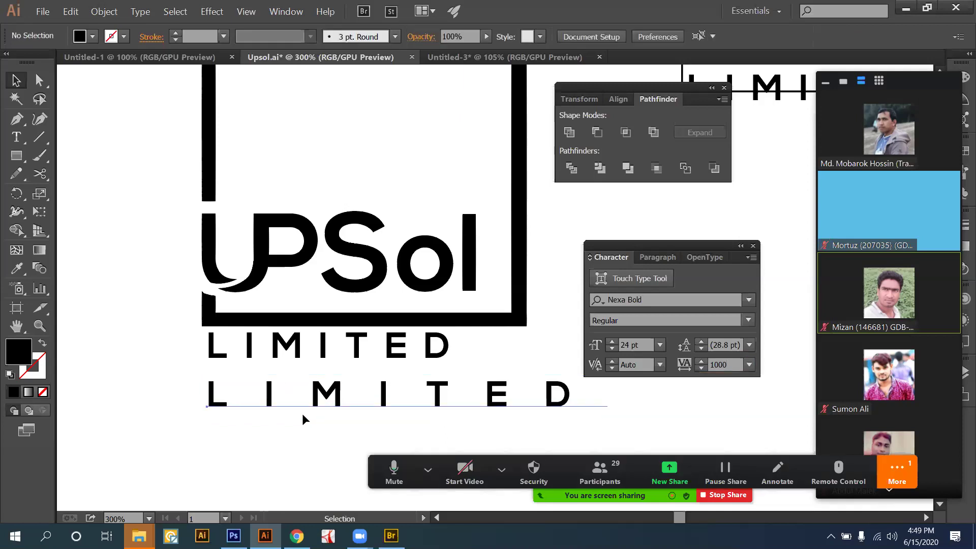
pyautogui.moveTo(272, 381); pyautogui.dragTo(224, 400)
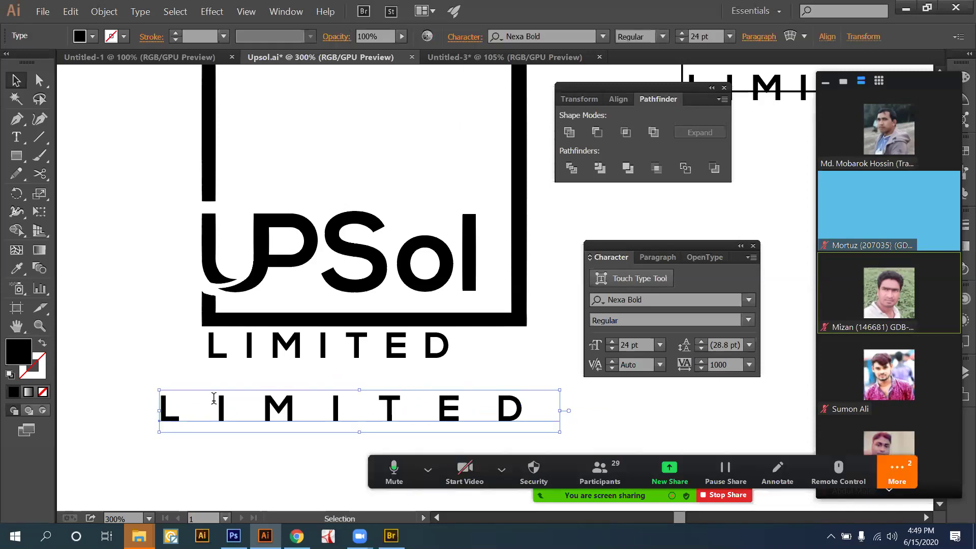
pyautogui.press('t')
pyautogui.click(210, 389)
pyautogui.press('Delete')
pyautogui.press('Delete')
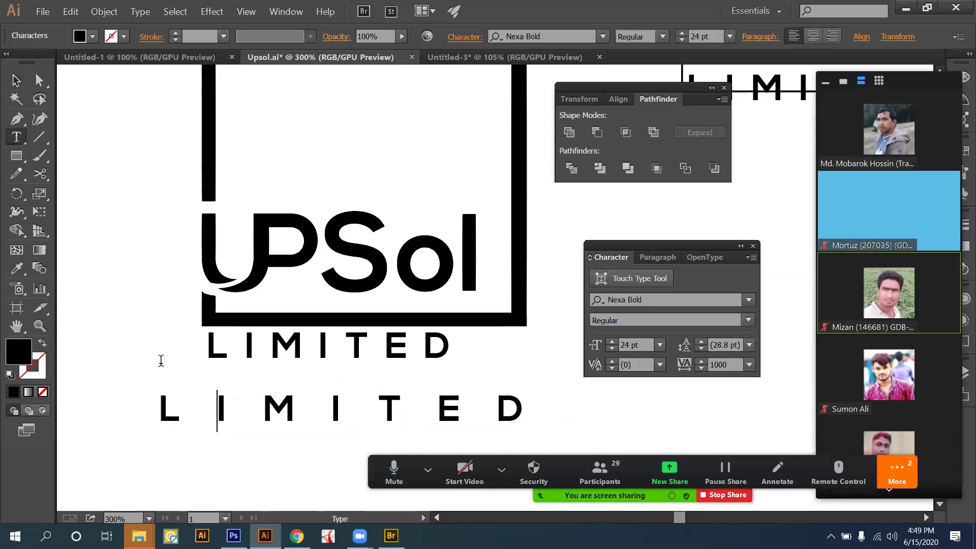
pyautogui.click(16, 80)
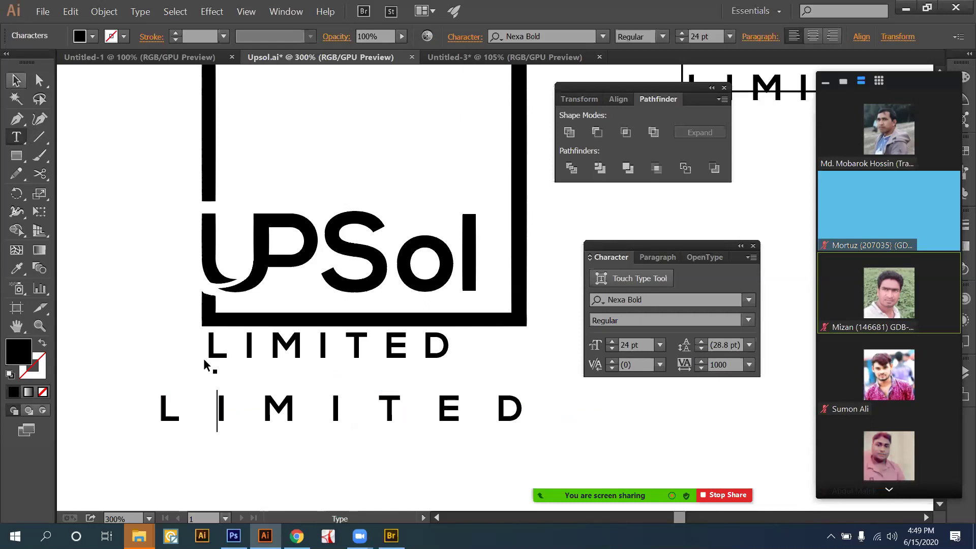
pyautogui.click(171, 346)
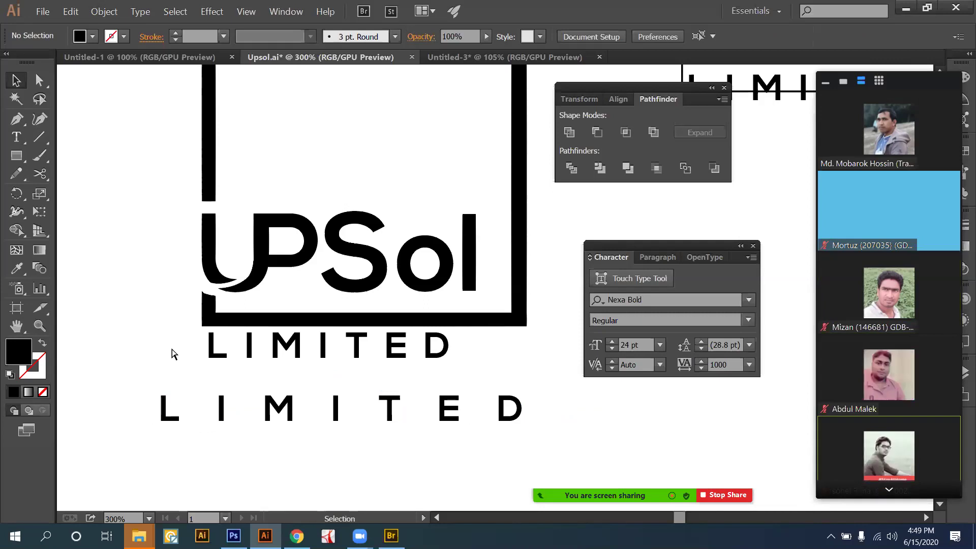
# Move the more tightly spaced LIMITED text away from beneath the frame and place it over the frame's lower right corner.
pyautogui.hotkey('ctrl', '-')
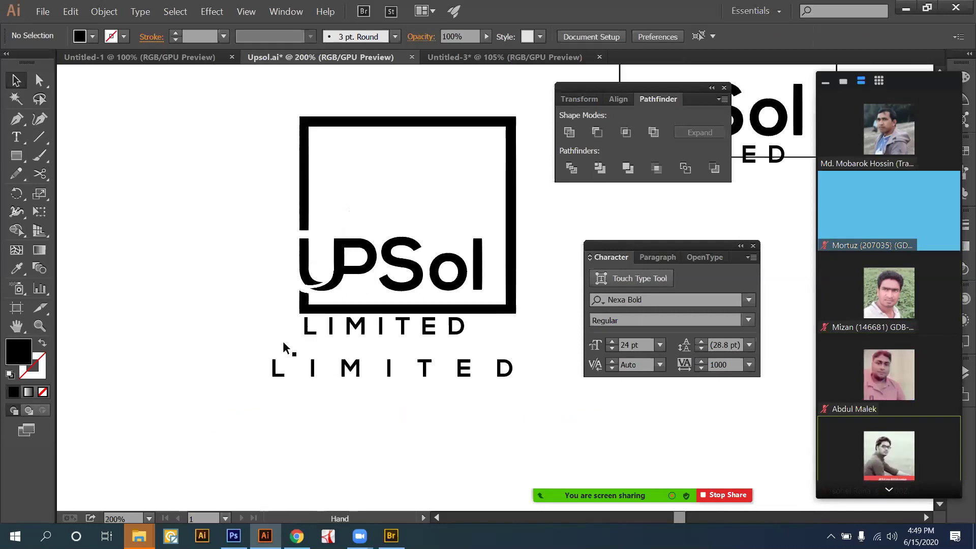
pyautogui.moveTo(356, 331); pyautogui.dragTo(322, 363)
pyautogui.moveTo(431, 345); pyautogui.dragTo(298, 378)
pyautogui.moveTo(353, 349); pyautogui.dragTo(397, 436)
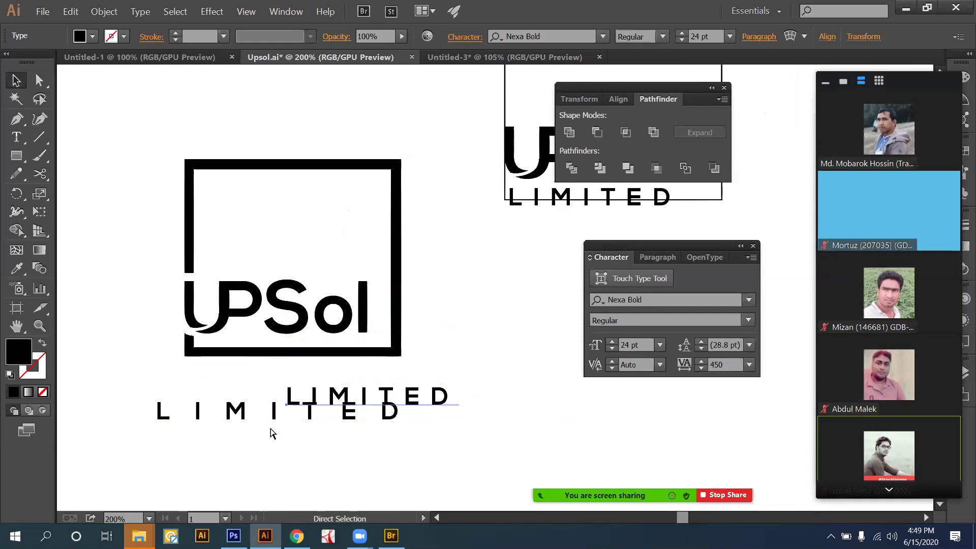
pyautogui.hotkey('ctrl', '=')
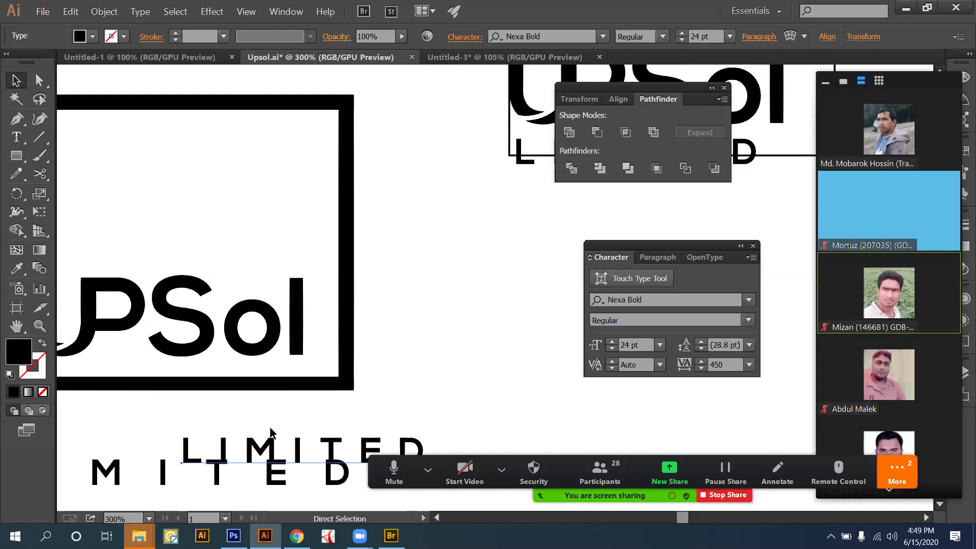
pyautogui.press('v')
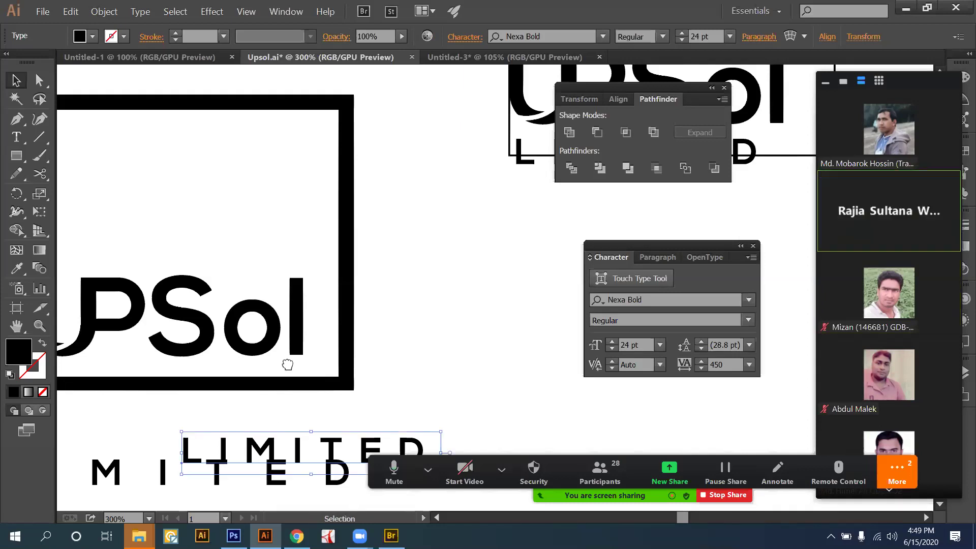
pyautogui.moveTo(325, 368); pyautogui.dragTo(347, 331)
pyautogui.moveTo(364, 394); pyautogui.dragTo(404, 327)
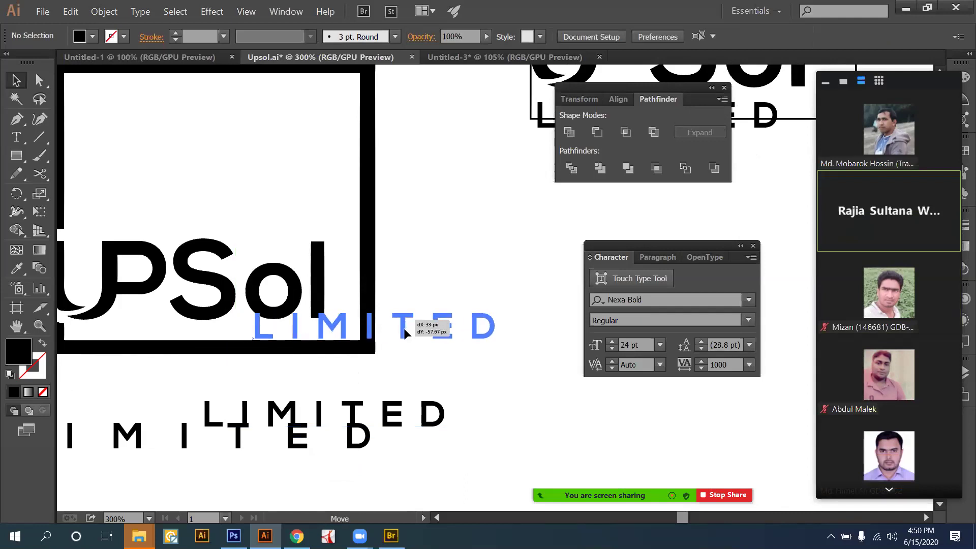
pyautogui.moveTo(396, 385); pyautogui.dragTo(396, 384)
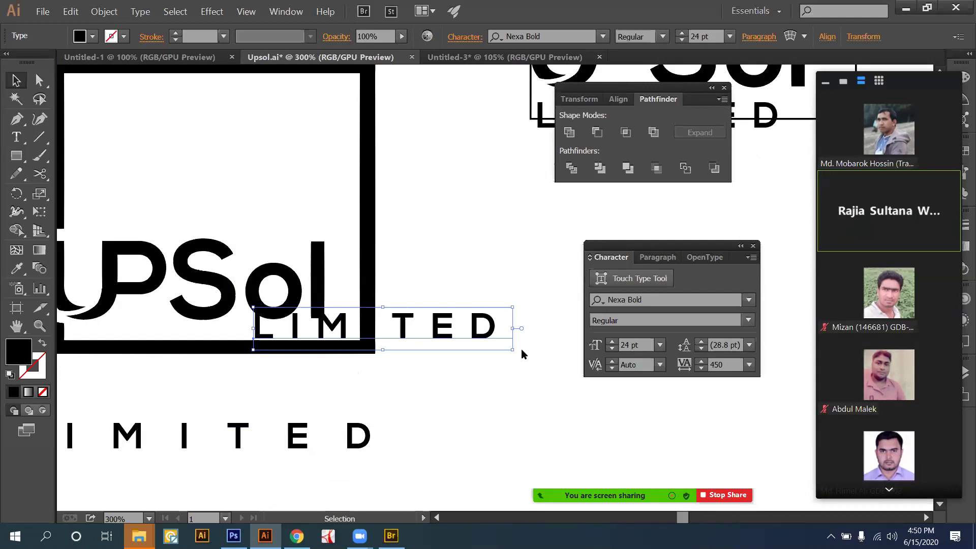
# Set the LIMITED text on the frame's corner to tracking 0 and font size 72 pt.
pyautogui.click(721, 364)
pyautogui.write('0')
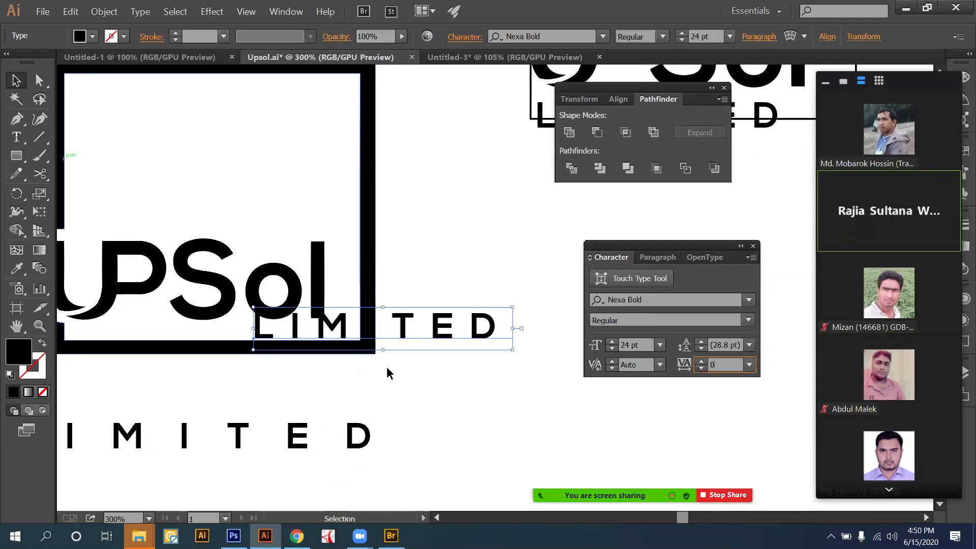
pyautogui.press('Return')
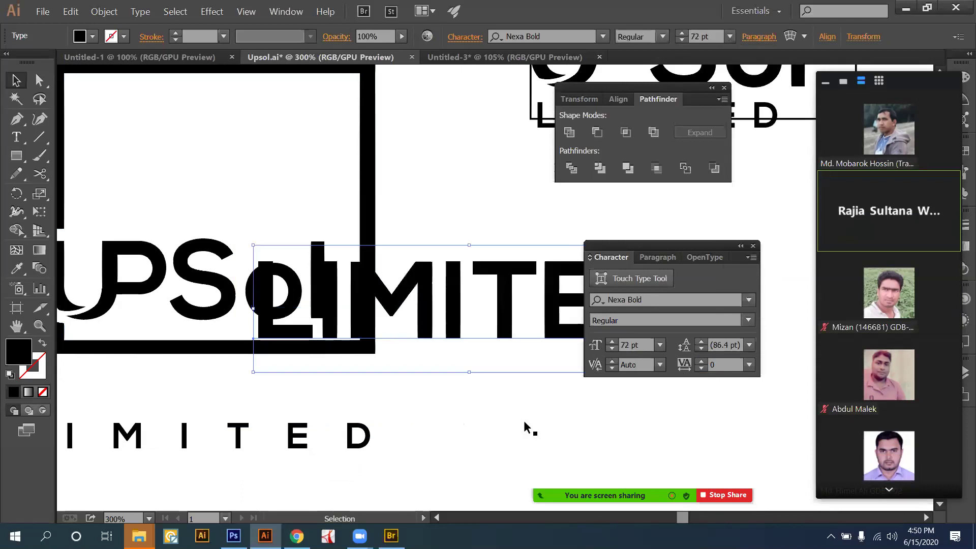
pyautogui.click(557, 423)
# Move the enlarged LIMITED text over the UPSol wordmark inside the frame.
pyautogui.moveTo(442, 366); pyautogui.dragTo(610, 431)
pyautogui.moveTo(418, 330); pyautogui.dragTo(289, 294)
pyautogui.moveTo(473, 318); pyautogui.dragTo(290, 296)
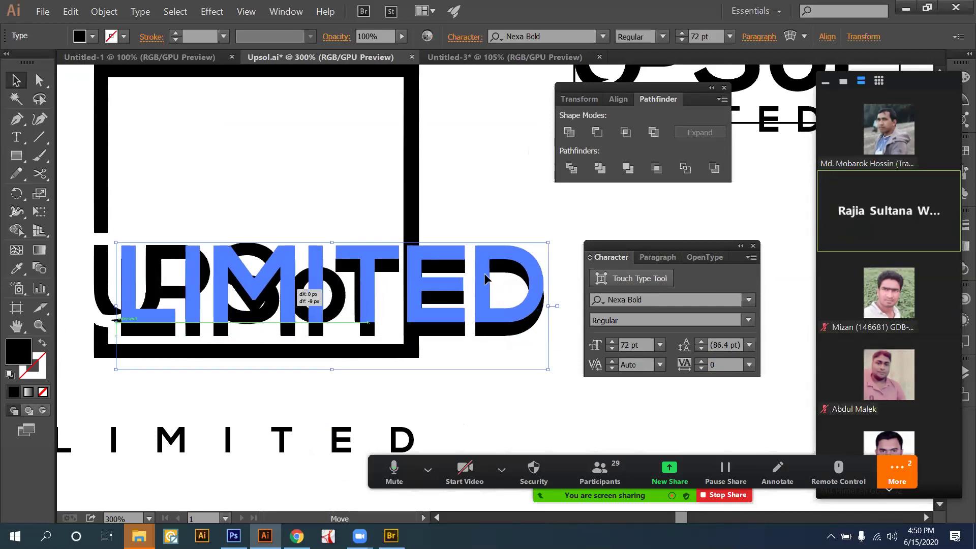
pyautogui.moveTo(487, 272); pyautogui.dragTo(501, 300)
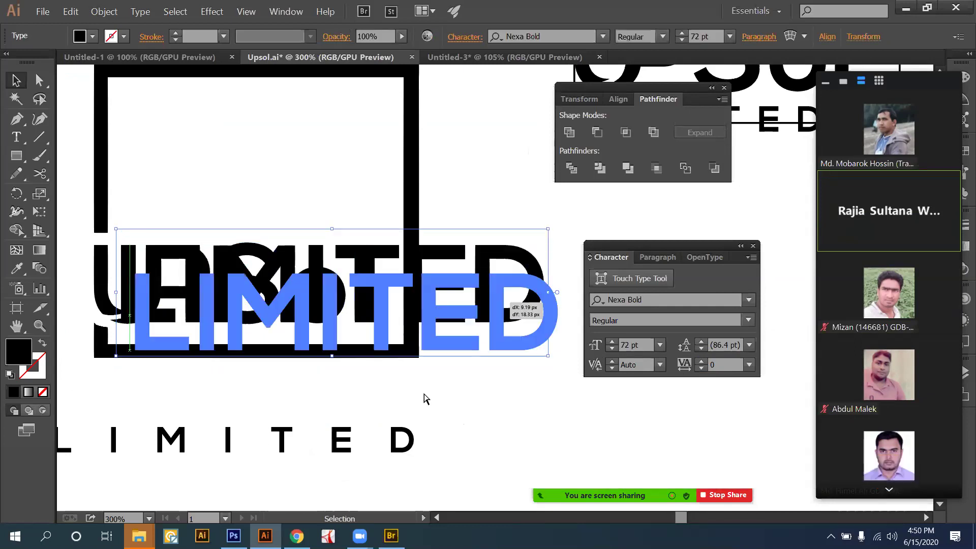
# Move both LIMITED texts down together, well clear of the square frame.
pyautogui.moveTo(426, 399); pyautogui.dragTo(425, 397)
pyautogui.hotkey('ctrl', '-')
pyautogui.hotkey('ctrl', '-')
pyautogui.press('v')
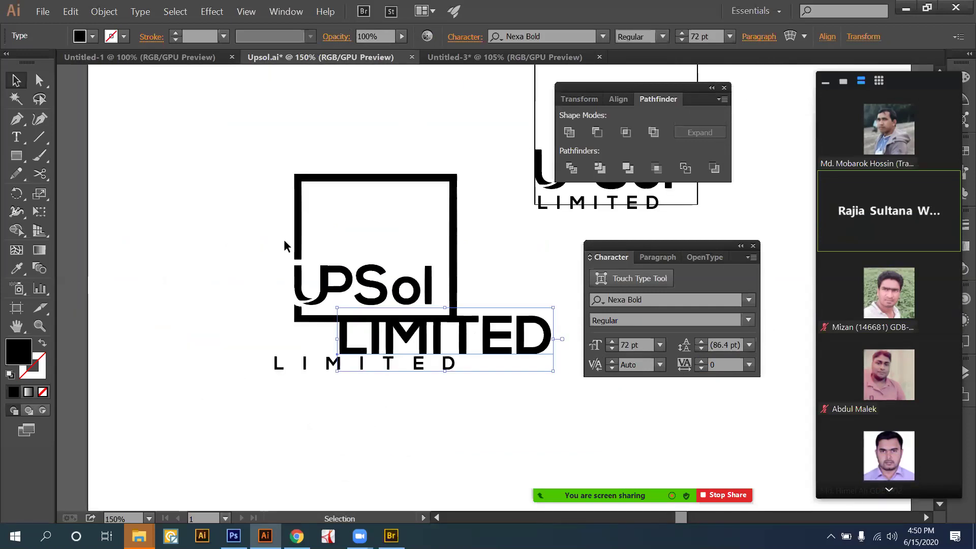
pyautogui.keyDown('shift'); pyautogui.click(278, 364); pyautogui.keyUp('shift')
pyautogui.moveTo(278, 364); pyautogui.dragTo(264, 455)
# Group the square frame with the UPSol wordmark and paste a copy of the group.
pyautogui.click(456, 253)
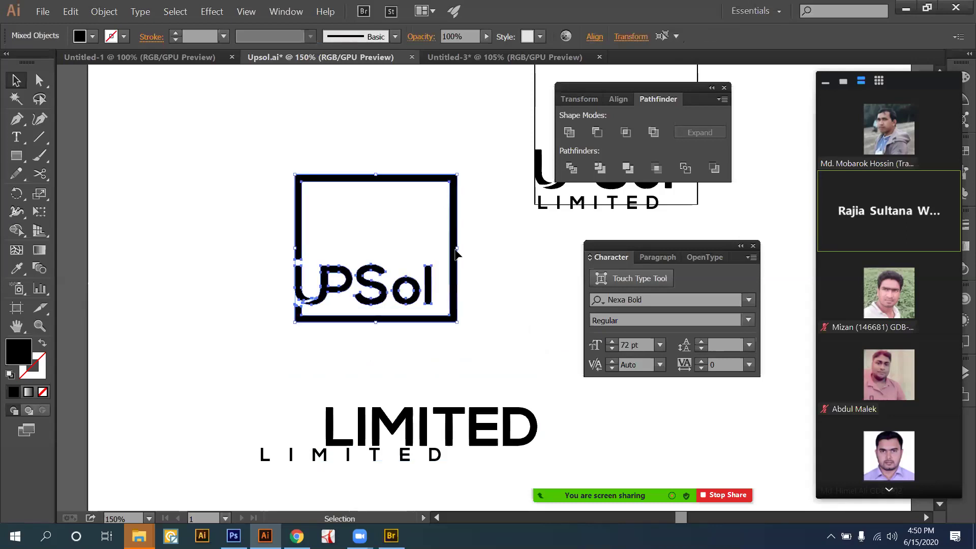
pyautogui.hotkey('ctrl', 'g')
pyautogui.hotkey('ctrl', 'c')
pyautogui.hotkey('ctrl', 'v')
pyautogui.click(279, 382)
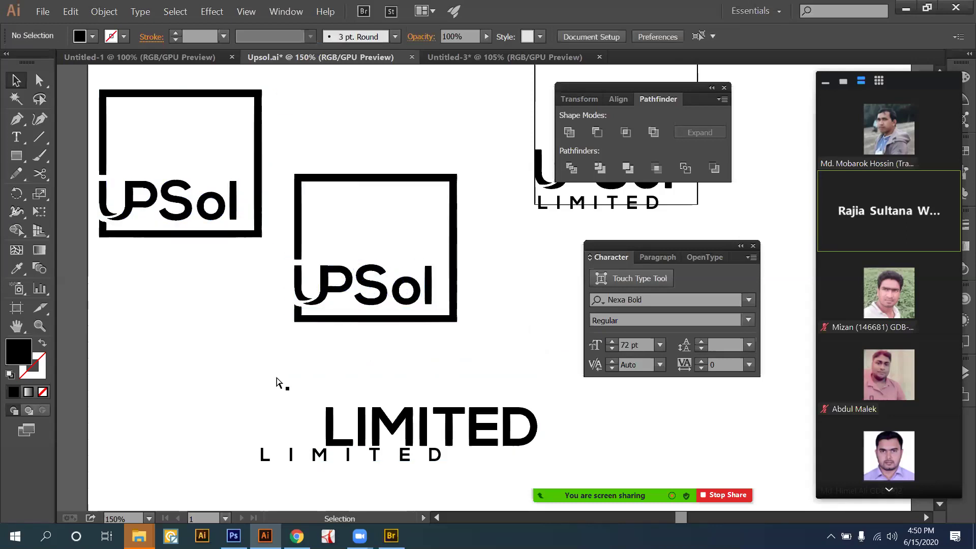
# Try to pull the original frame's lower right corner downward with Direct Selection, and undo the change.
pyautogui.hotkey('ctrl', '+')
pyautogui.hotkey('ctrl', '+')
pyautogui.hotkey('ctrl', '+')
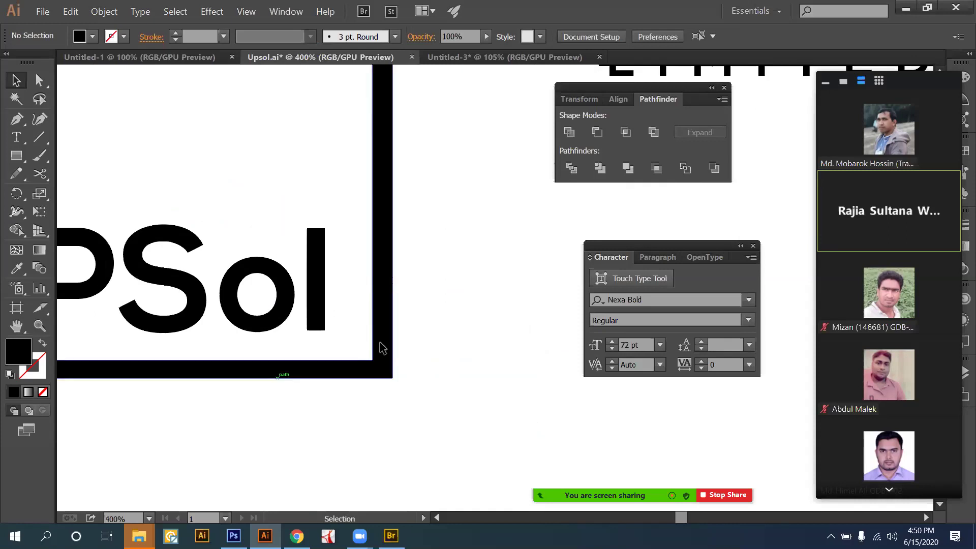
pyautogui.scroll(-5, 381, 345)
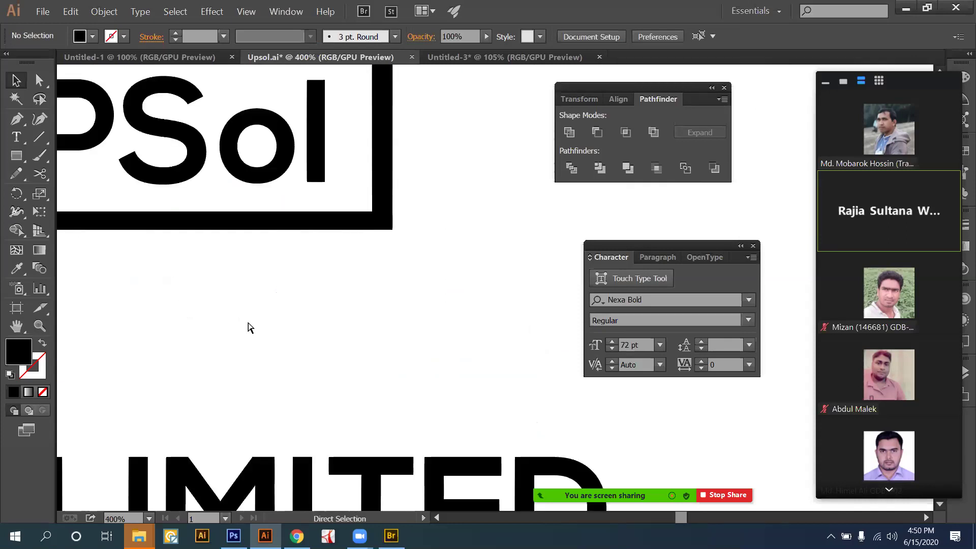
pyautogui.hotkey('ctrl', '-')
pyautogui.press('a')
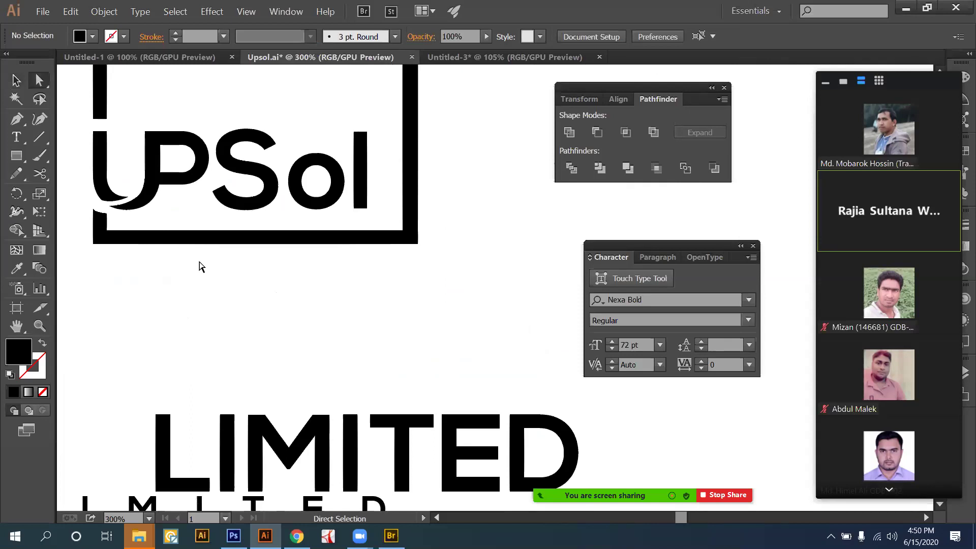
pyautogui.moveTo(443, 275); pyautogui.dragTo(443, 275)
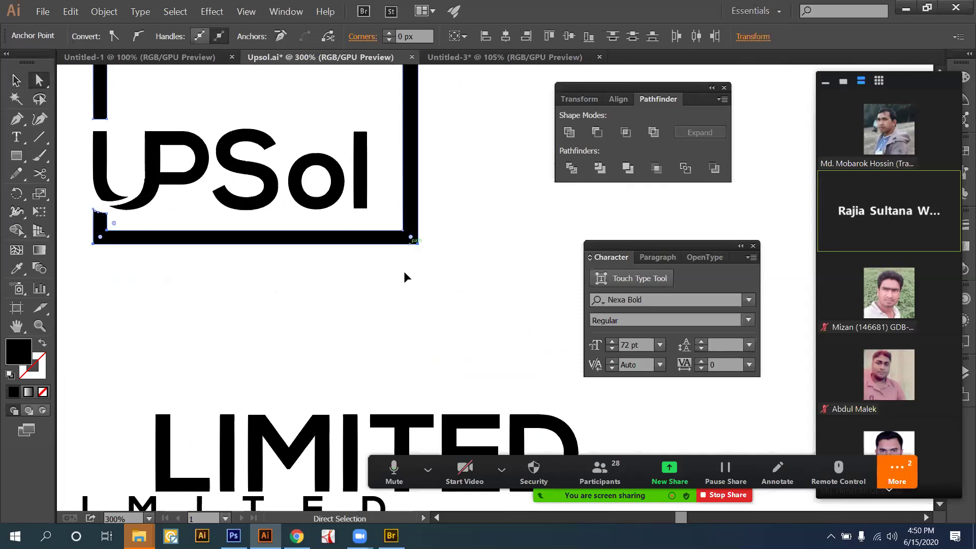
pyautogui.moveTo(404, 231); pyautogui.dragTo(405, 273)
pyautogui.hotkey('ctrl', 'z')
# Select the bottom edge points of the original frame and pull them straight down to make the frame taller.
pyautogui.click(74, 224)
pyautogui.moveTo(75, 225); pyautogui.dragTo(218, 250)
pyautogui.moveTo(218, 339); pyautogui.dragTo(348, 350)
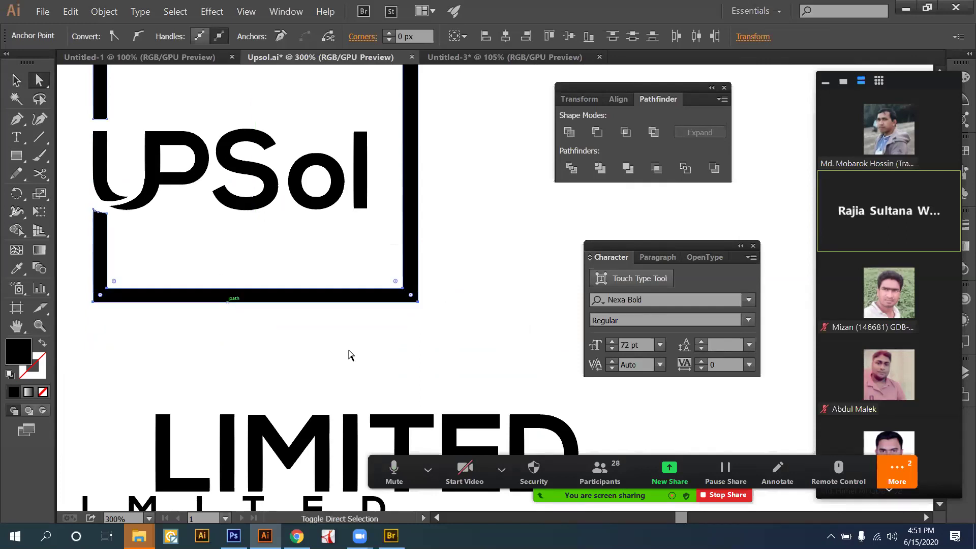
pyautogui.click(379, 392)
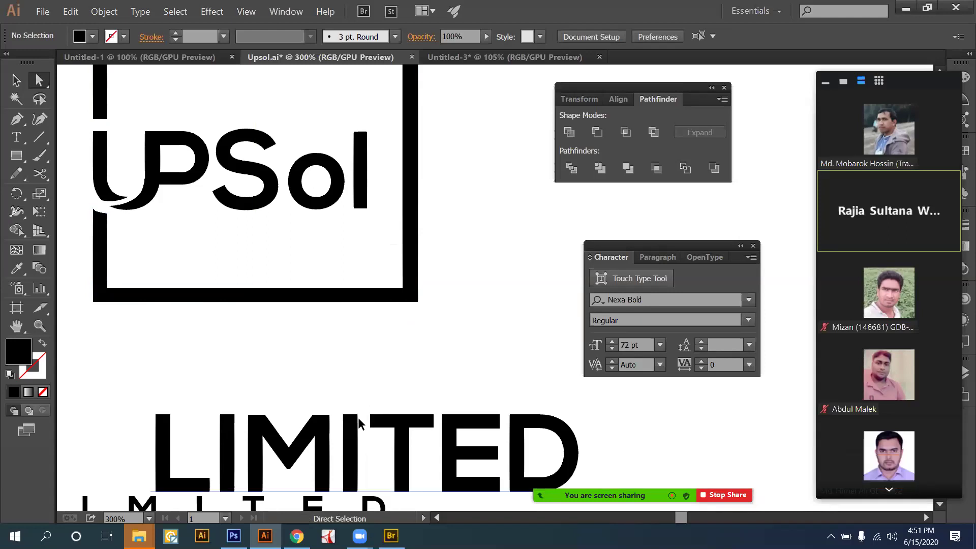
# Move the 72 pt LIMITED text about 18 px to the right and 4 px down.
pyautogui.press('v')
pyautogui.moveTo(361, 423); pyautogui.dragTo(388, 429)
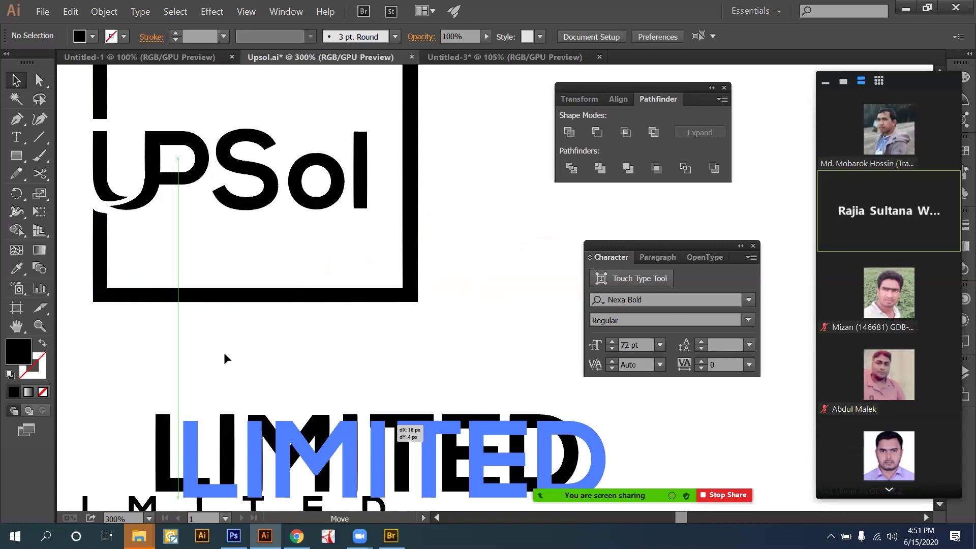
pyautogui.moveTo(178, 268); pyautogui.dragTo(148, 328)
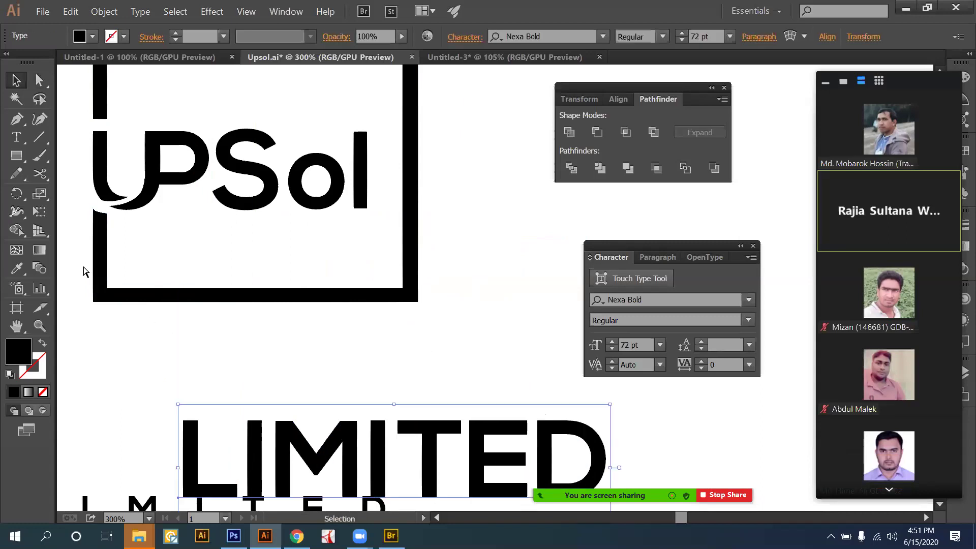
# Select the bottom edge of the middle UPSol frame with Direct Selection and pull it straight down to lengthen the frame.
pyautogui.click(100, 272)
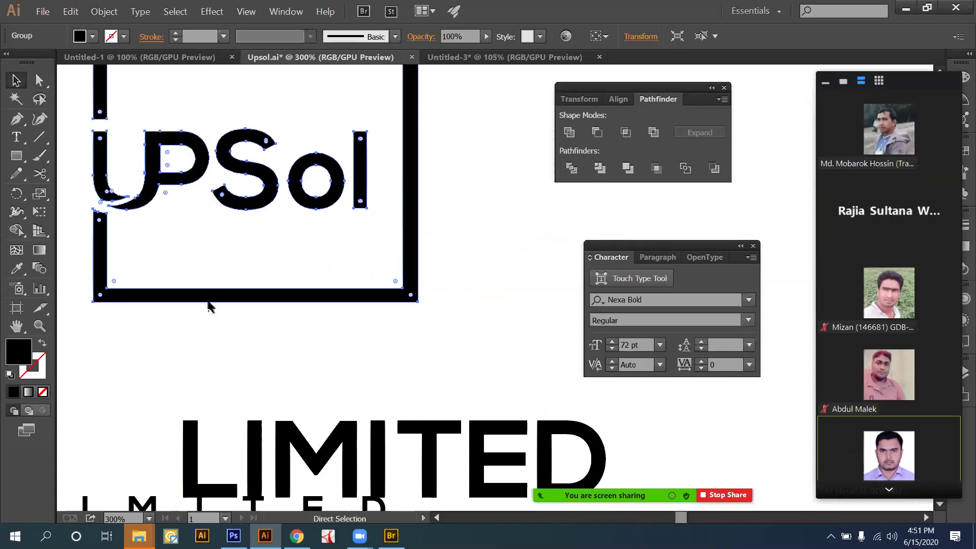
pyautogui.click(205, 356)
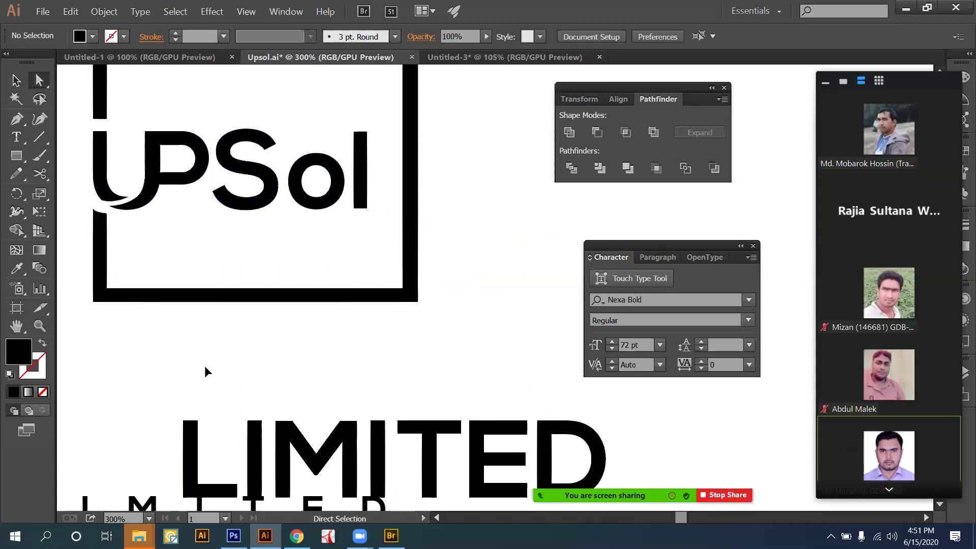
pyautogui.click(209, 300)
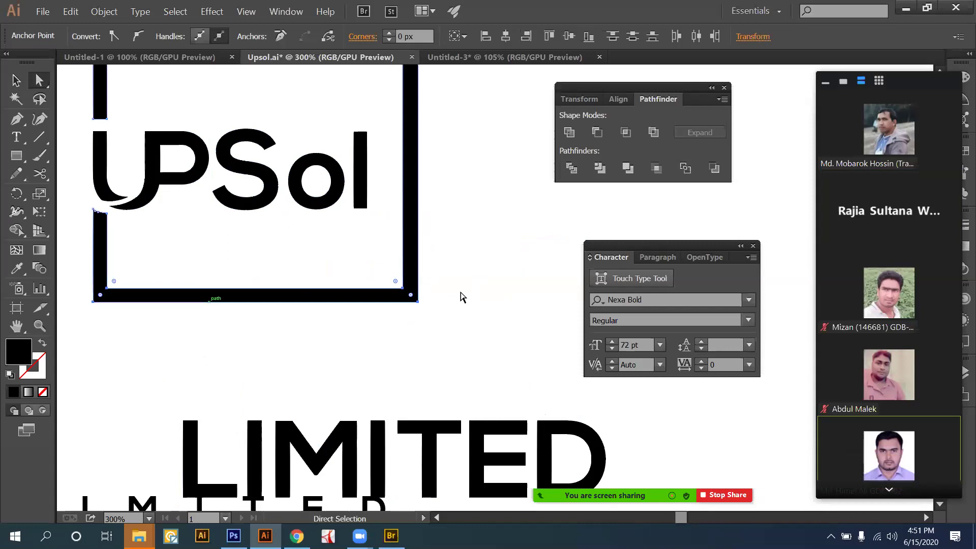
pyautogui.click(473, 301)
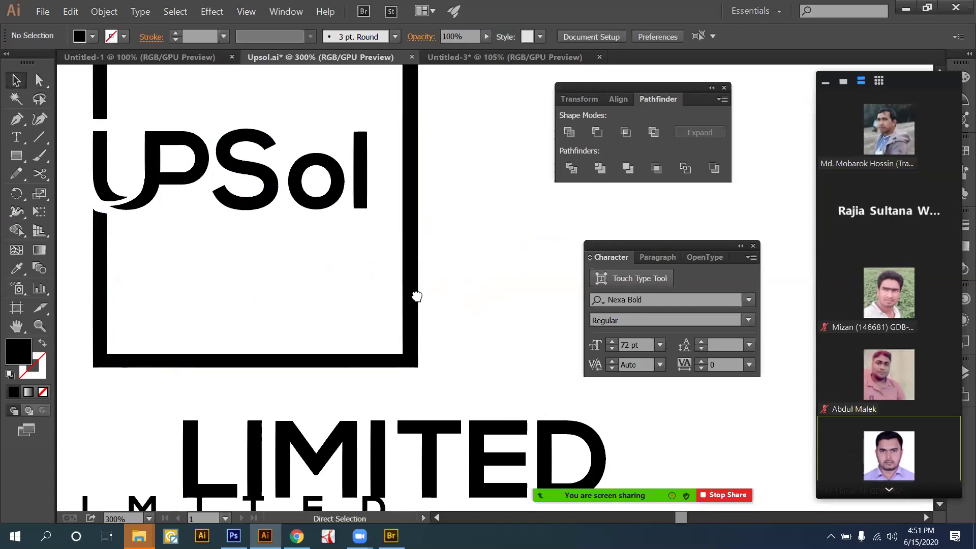
pyautogui.press('v')
pyautogui.hotkey('ctrl', '-')
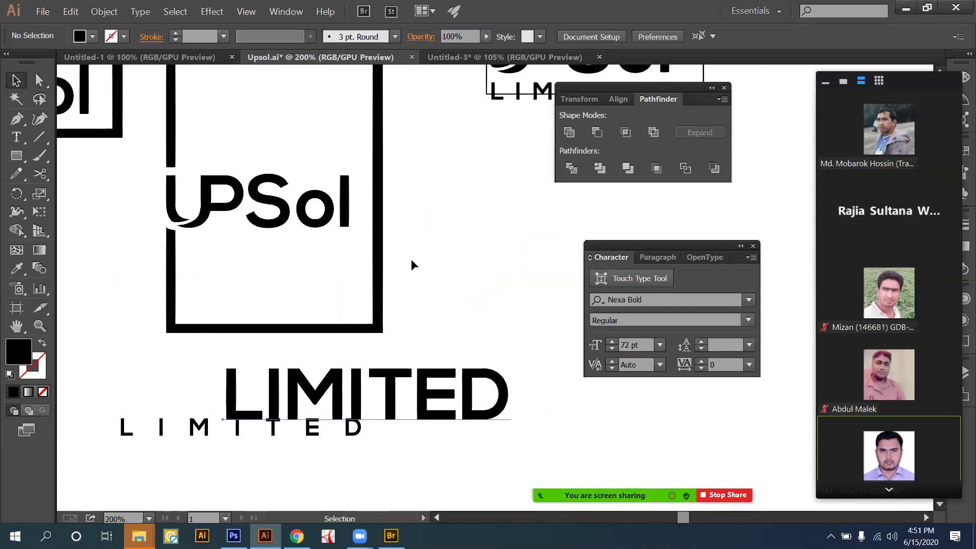
# Move the 72 pt LIMITED text up beneath UPSol so its second I overlaps the frame's right side.
pyautogui.moveTo(391, 380); pyautogui.dragTo(413, 254)
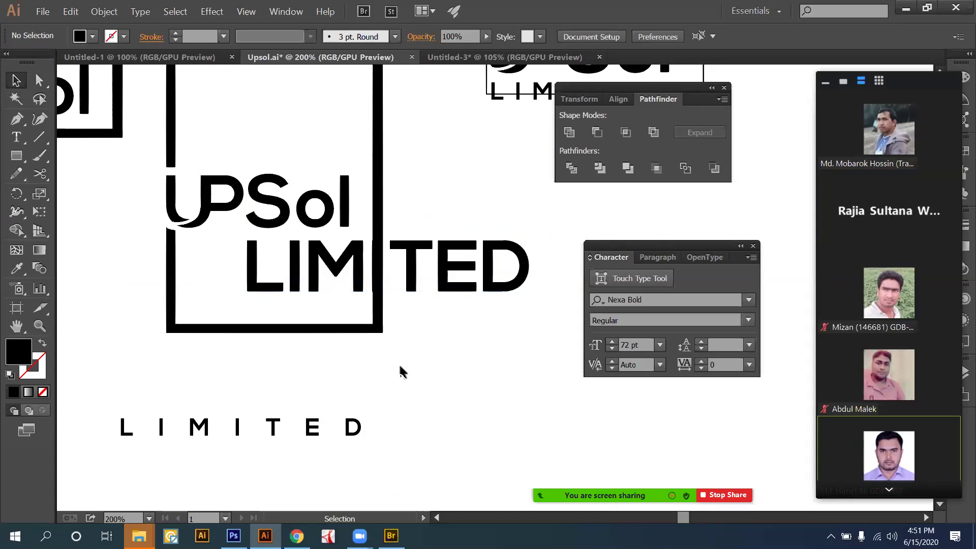
pyautogui.hotkey('ctrl', '-')
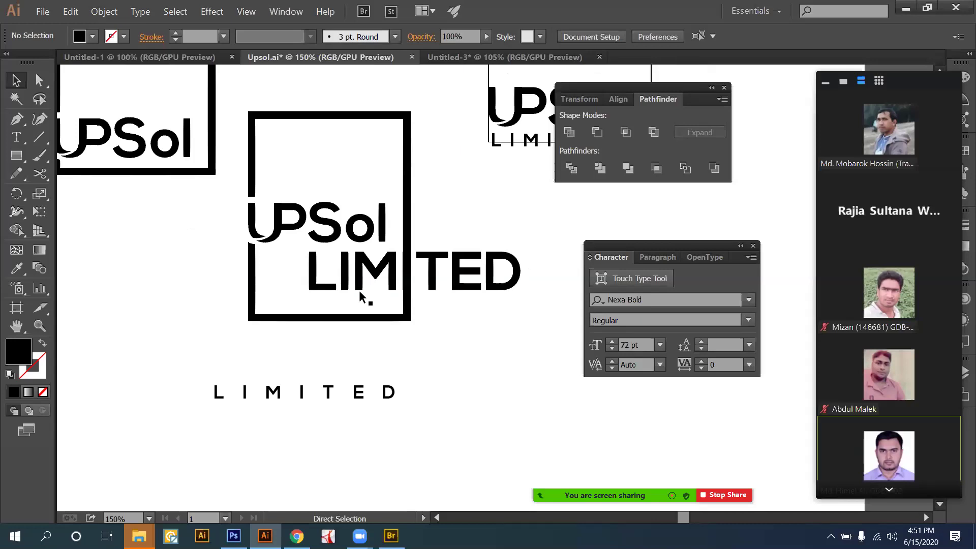
pyautogui.hotkey('ctrl', '+')
pyautogui.hotkey('ctrl', '+')
# Convert the 72 pt LIMITED text to red-filled outlines and bring it in front of the frame.
pyautogui.click(359, 264)
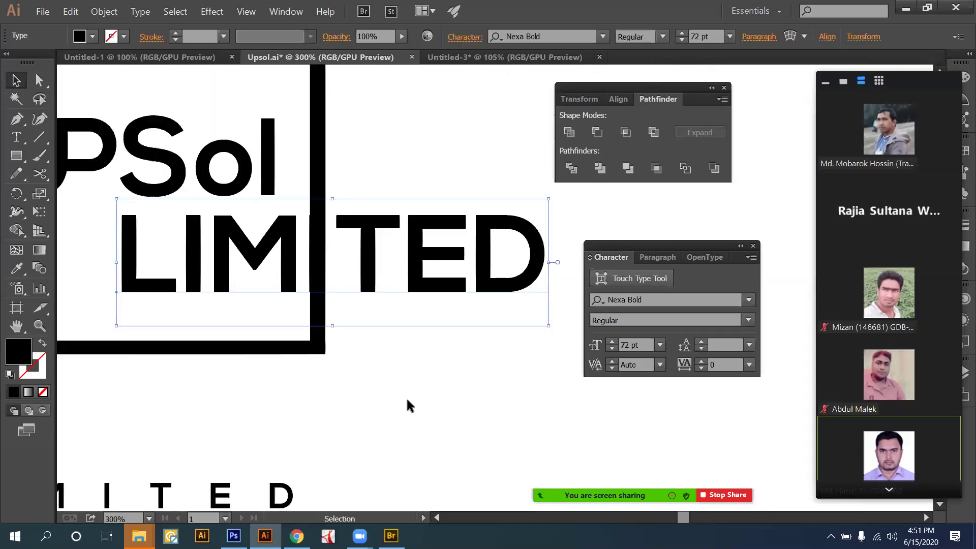
pyautogui.click(350, 252)
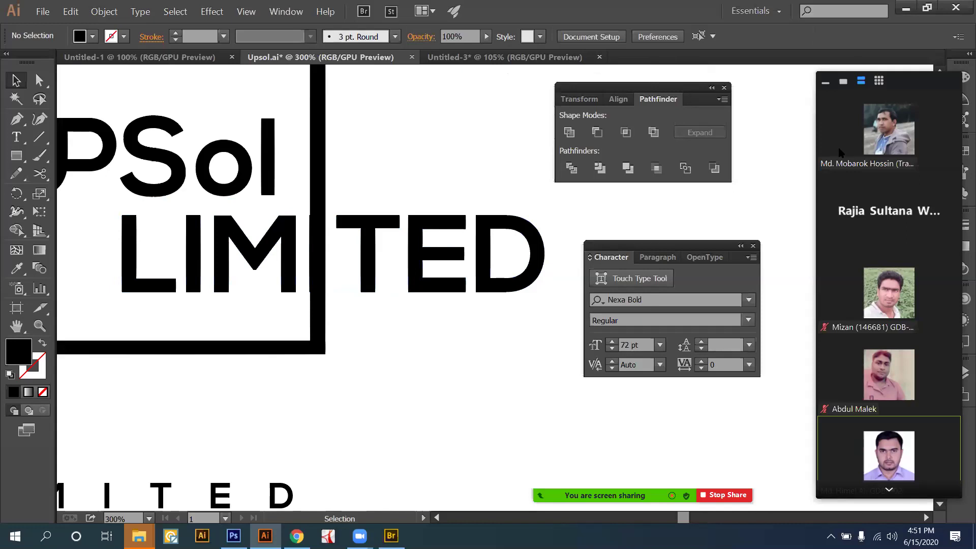
pyautogui.click(362, 244)
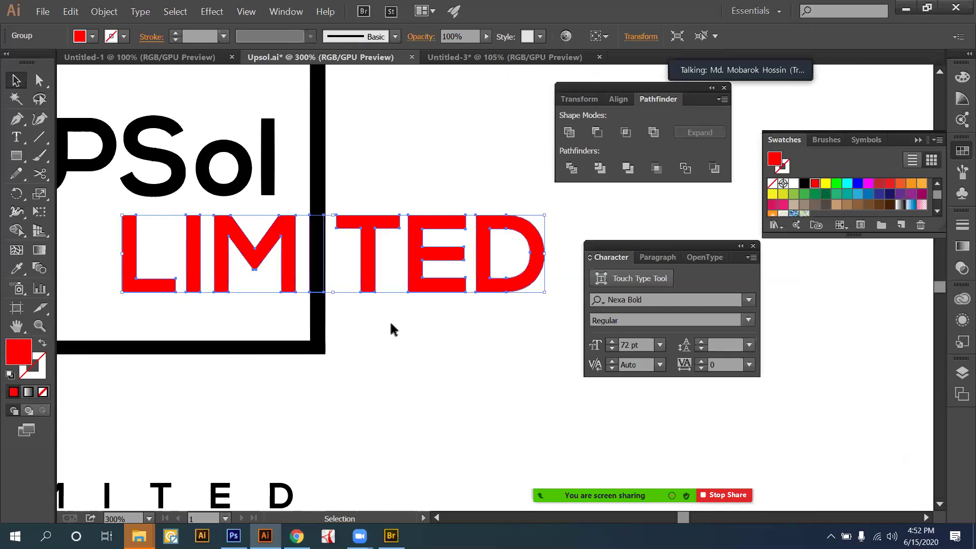
pyautogui.hotkey('ctrl', 'shift', ']')
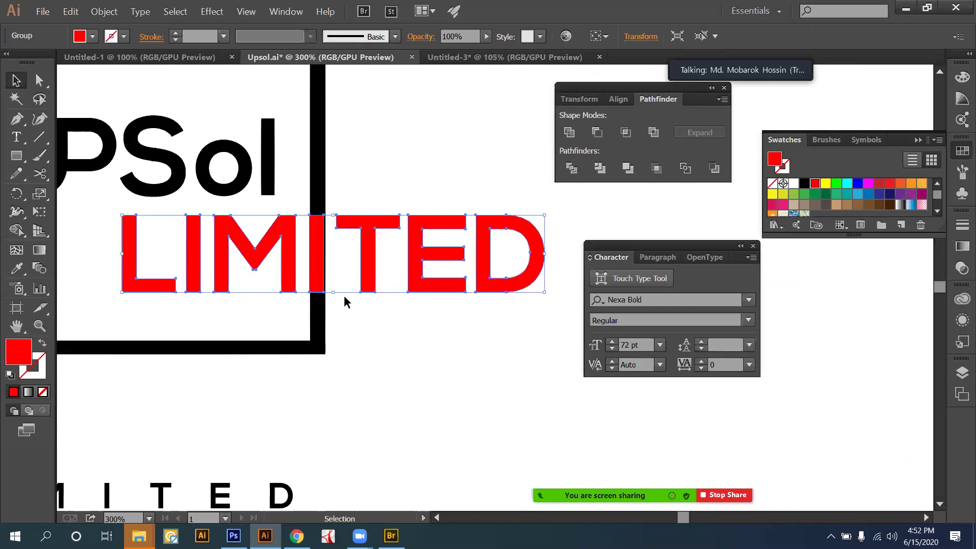
pyautogui.hotkey('ctrl', 'shift', 'a')
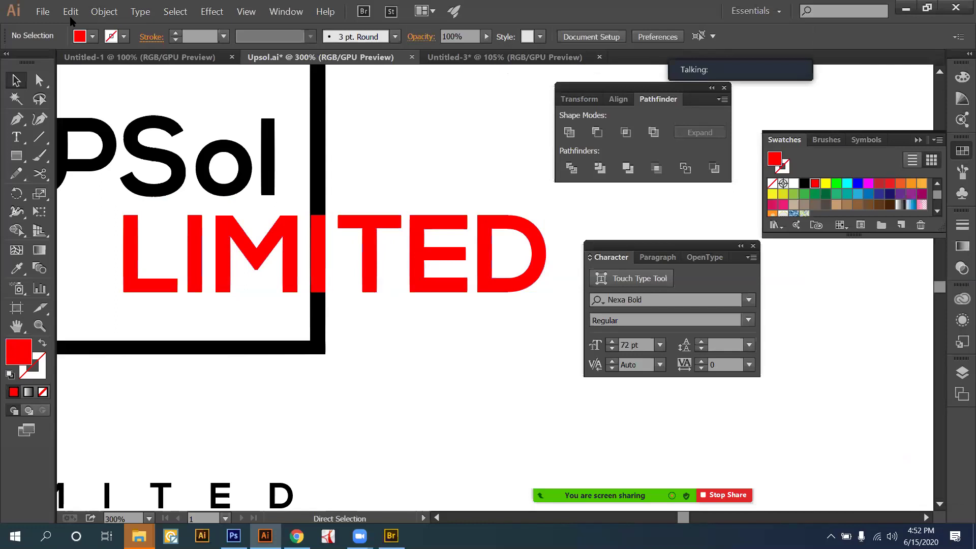
pyautogui.hotkey('ctrl', 'z')
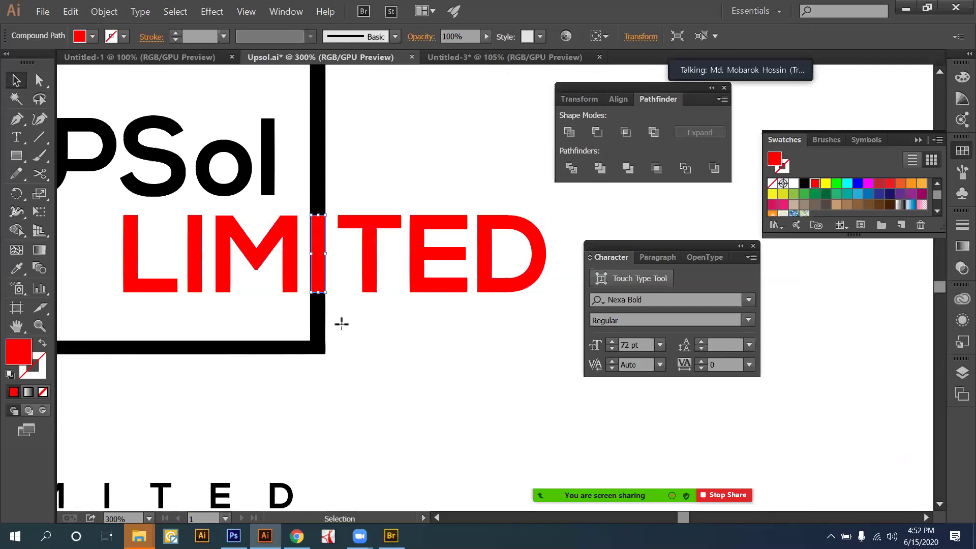
# Draw a small white rectangle across the frame's right side, just above LIMITED's second I, to cut a gap.
pyautogui.hotkey('ctrl', 'shift', 'a')
pyautogui.press('m')
pyautogui.moveTo(338, 228)
pyautogui.mouseDown()
pyautogui.moveTo(333, 275)
pyautogui.moveTo(335, 191)
pyautogui.mouseUp()
pyautogui.press('i')
pyautogui.click(391, 338)
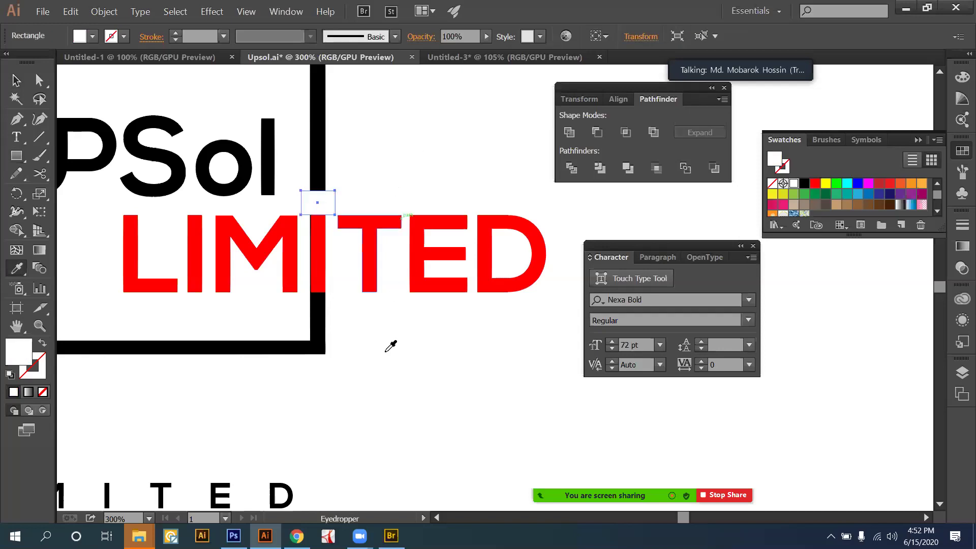
pyautogui.press('v')
pyautogui.click(386, 388)
# Recolor the outlined LIMITED lettering from red to black with the Eyedropper.
pyautogui.click(357, 268)
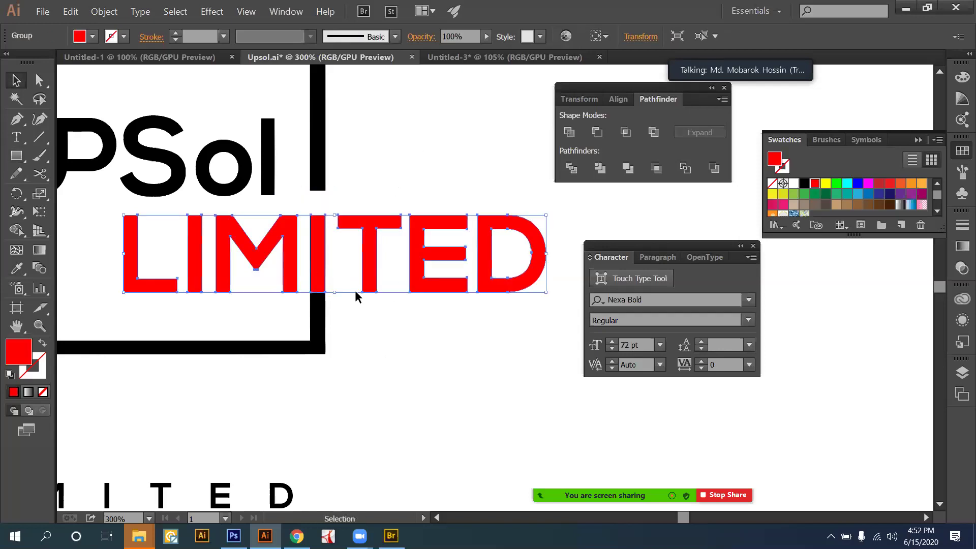
pyautogui.press('i')
pyautogui.click(379, 327)
pyautogui.press('v')
pyautogui.click(385, 359)
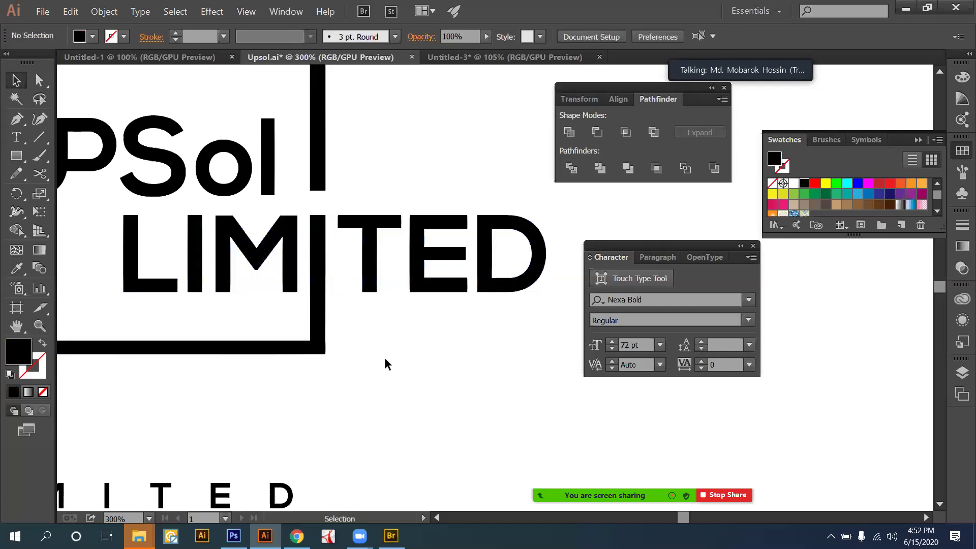
# Examine the combined UPSol LIMITED logo and the gap above the shared I at several zoom levels.
pyautogui.press('a')
pyautogui.hotkey('ctrl', '-')
pyautogui.hotkey('ctrl', '-')
pyautogui.press('v')
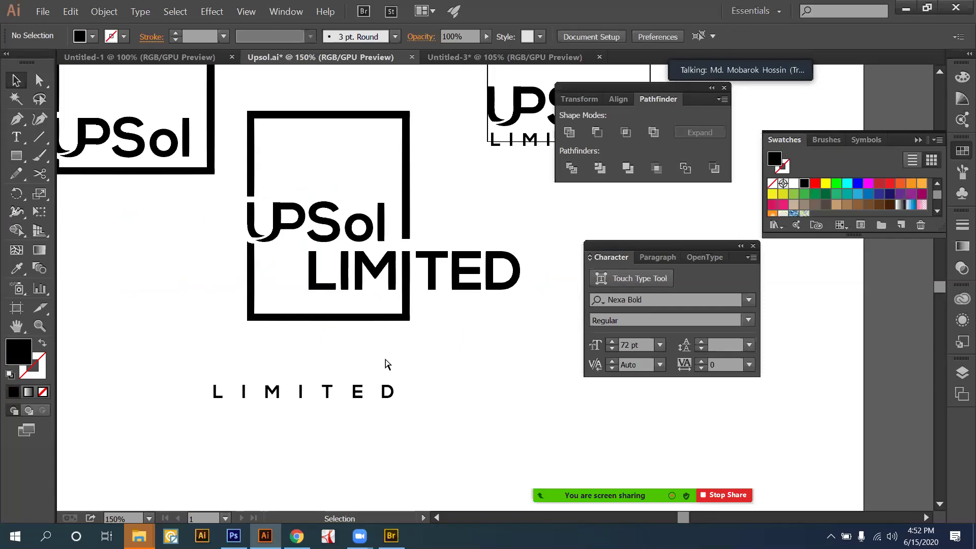
pyautogui.hotkey('ctrl', '=')
pyautogui.hotkey('ctrl', '=')
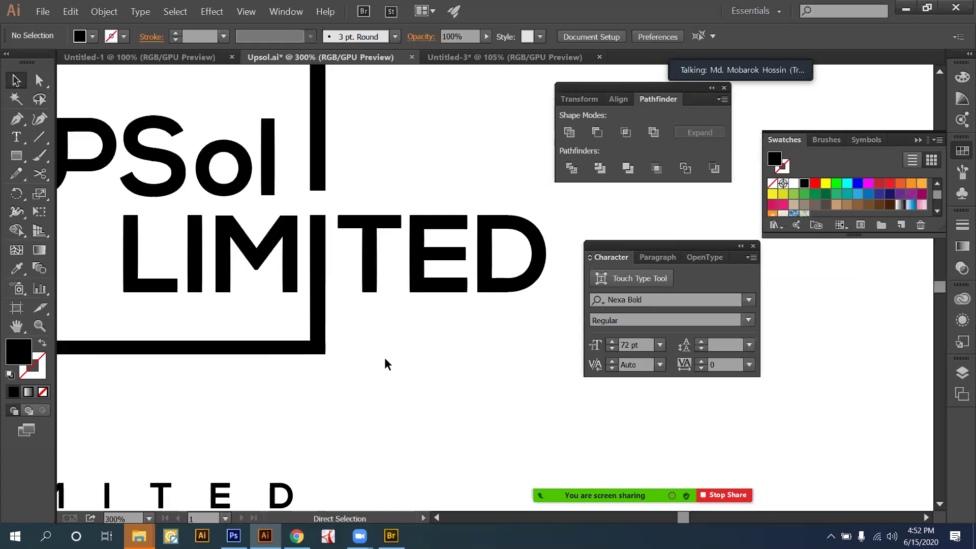
pyautogui.moveTo(436, 403); pyautogui.dragTo(415, 298)
pyautogui.click(424, 286)
pyautogui.click(471, 273)
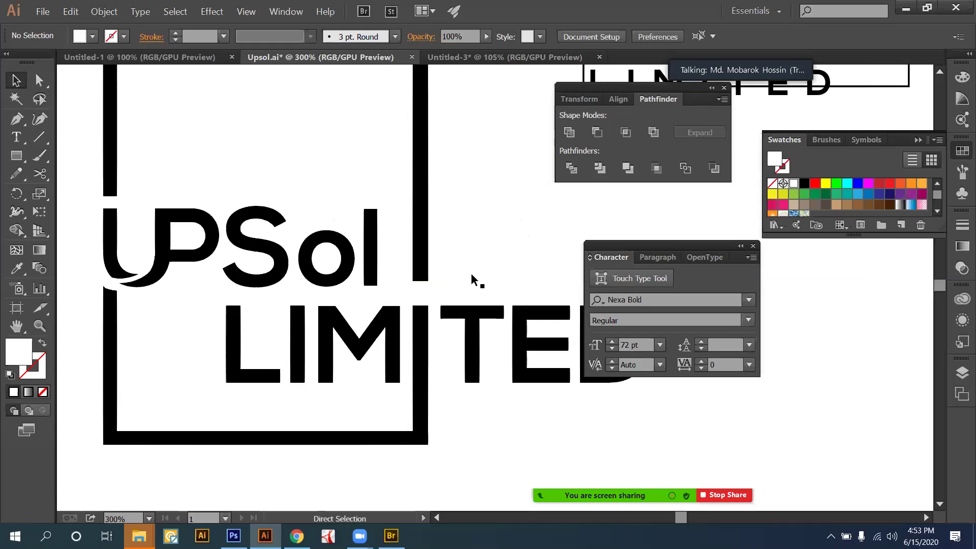
pyautogui.hotkey('ctrl', '-')
pyautogui.hotkey('ctrl', '-')
pyautogui.hotkey('ctrl', '-')
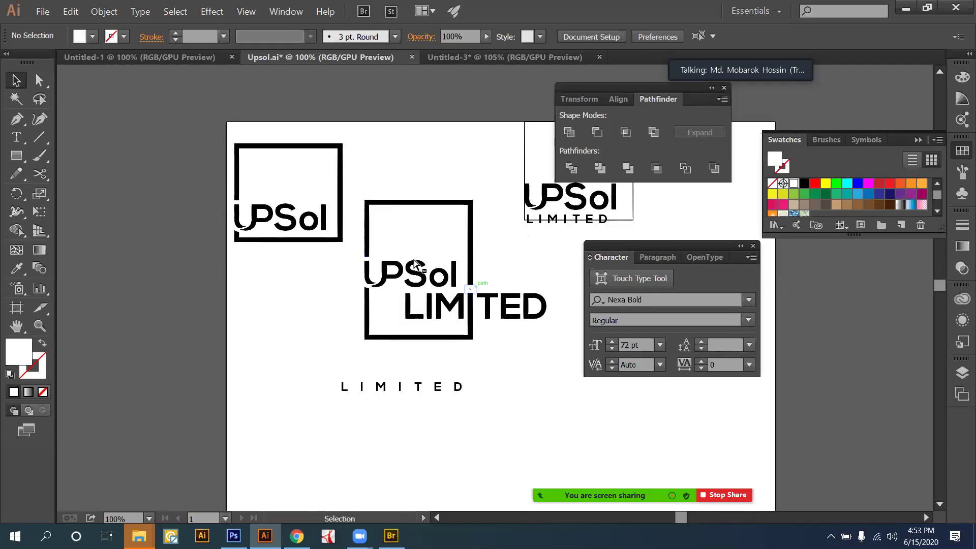
# Select the tall frame with UPSol, LIMITED and the white rectangle, and move it all off the artboard's right side.
pyautogui.press('a')
pyautogui.moveTo(550, 343); pyautogui.dragTo(360, 197)
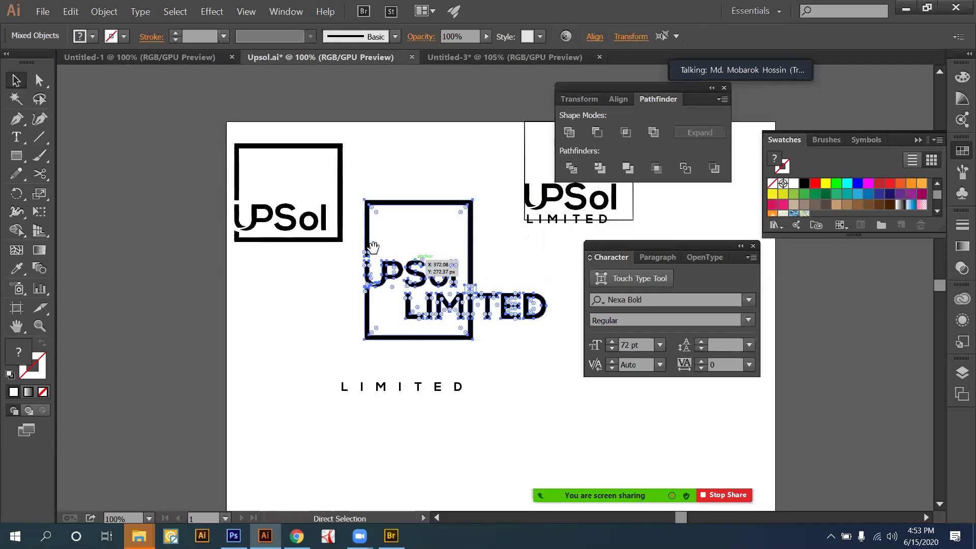
pyautogui.moveTo(345, 246); pyautogui.dragTo(310, 243)
pyautogui.press('v')
pyautogui.moveTo(858, 374); pyautogui.dragTo(768, 358)
pyautogui.moveTo(356, 287); pyautogui.dragTo(865, 398)
pyautogui.click(370, 316)
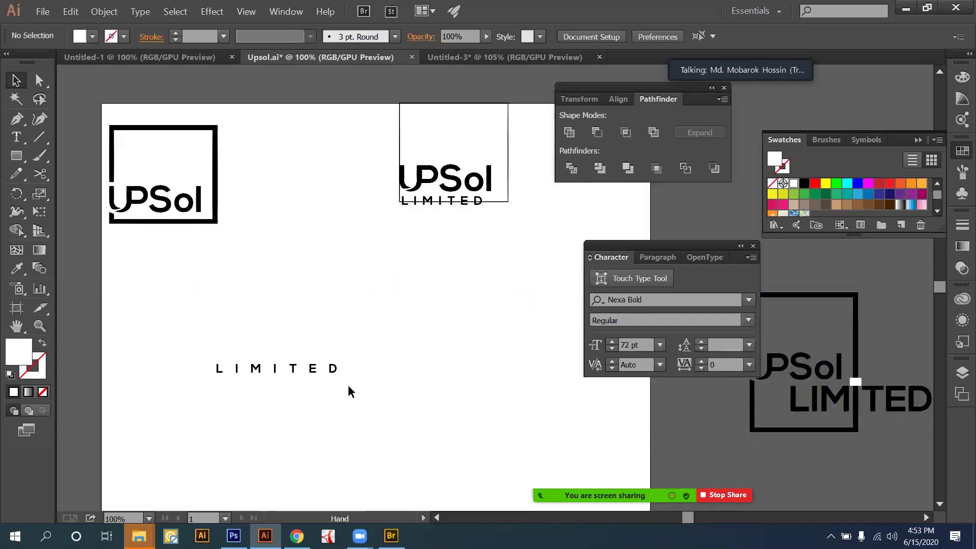
pyautogui.scroll(2, 366, 417)
pyautogui.hscroll(-4, 366, 417)
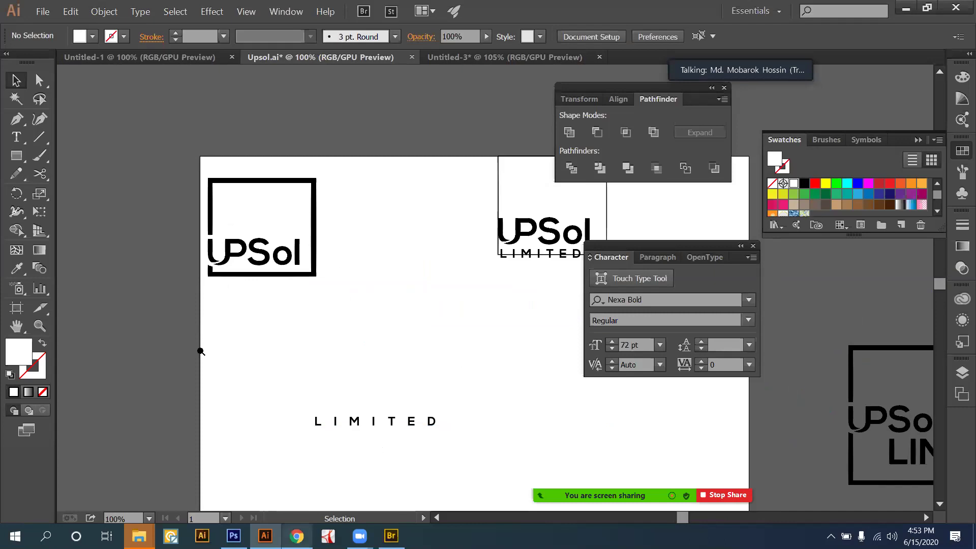
# Switch to Chrome, browse the UpSol entries of the Create a Logo contest and open entry #786.
pyautogui.hotkey('alt', 'Tab')
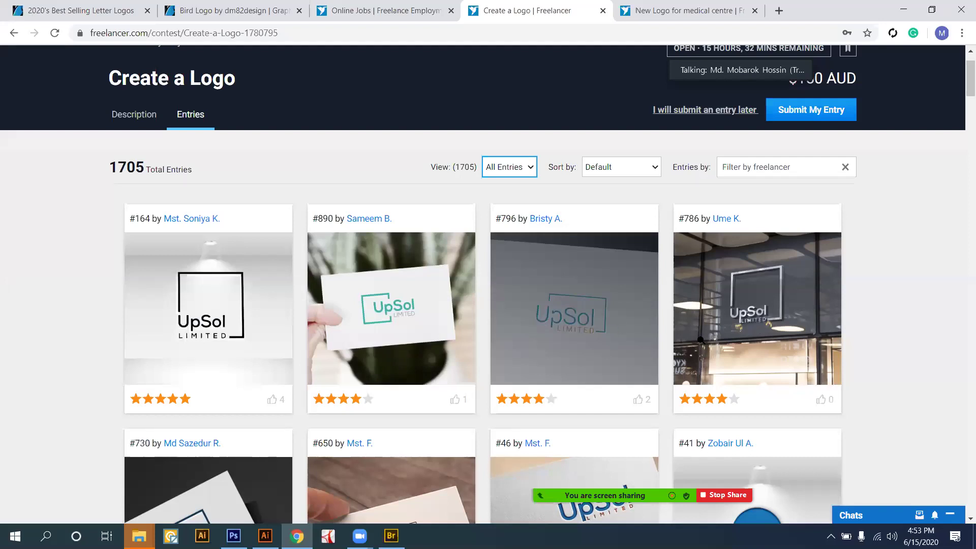
pyautogui.scroll(-5, 701, 343)
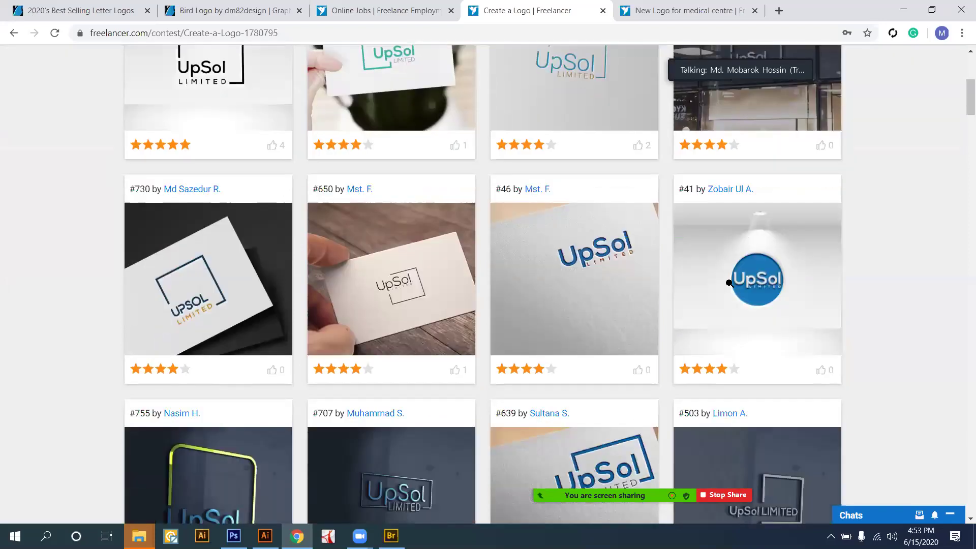
pyautogui.scroll(1, 729, 285)
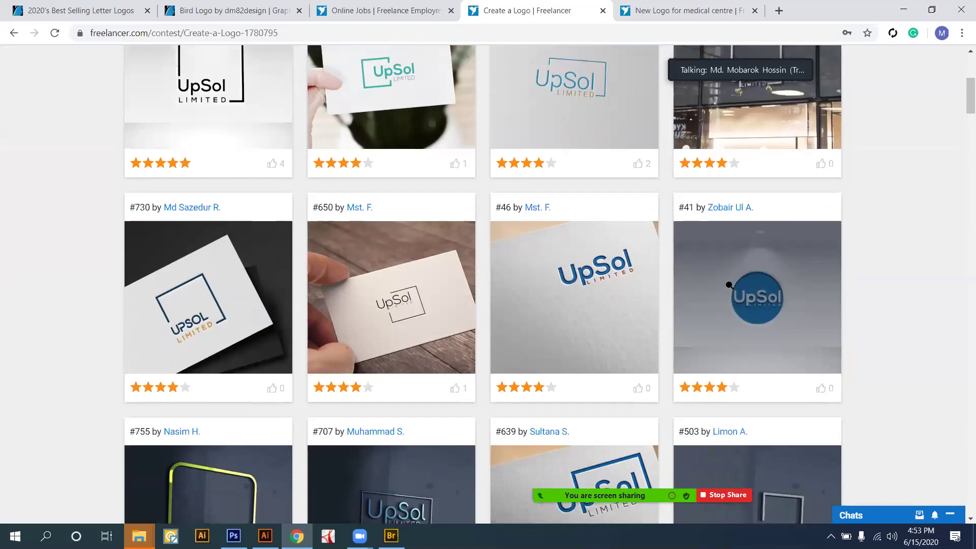
pyautogui.scroll(3, 729, 285)
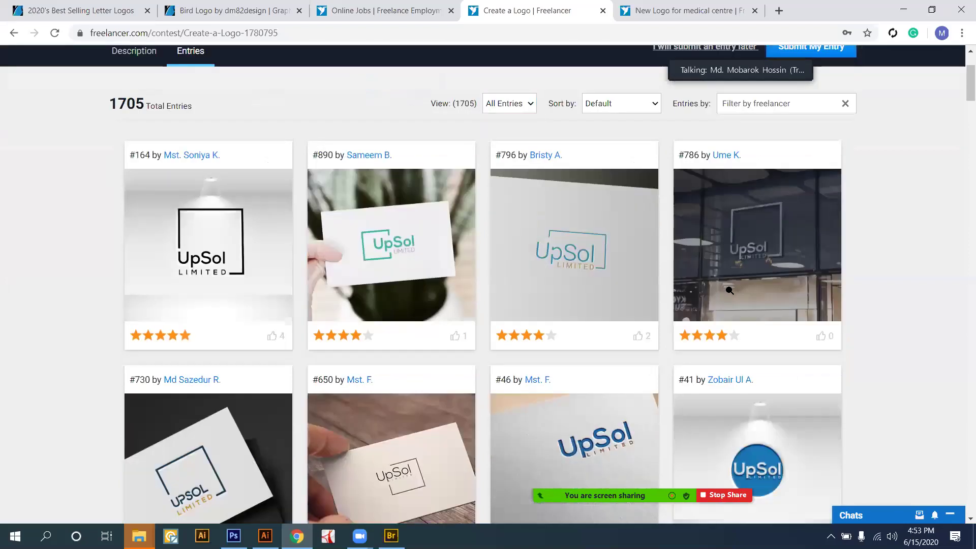
pyautogui.click(728, 246)
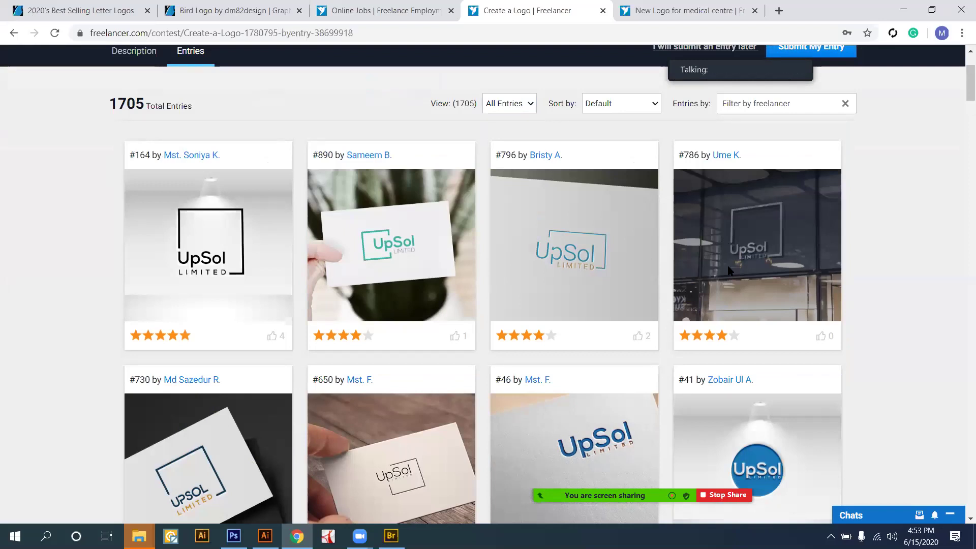
pyautogui.click(721, 248)
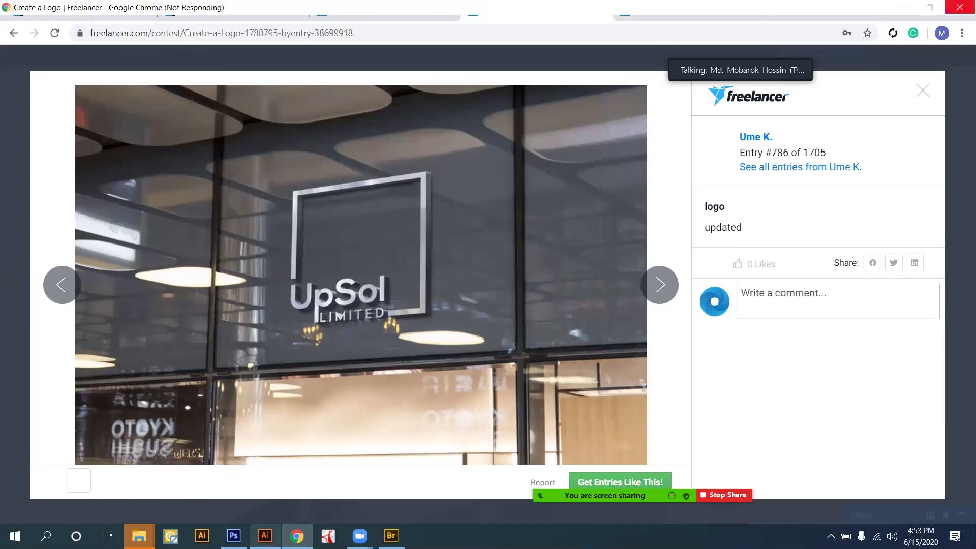
# Switch back to Illustrator, and move the tall-framed logo onto the artboard and the 24 pt LIMITED text below the square frame.
pyautogui.hotkey('alt', 'Tab')
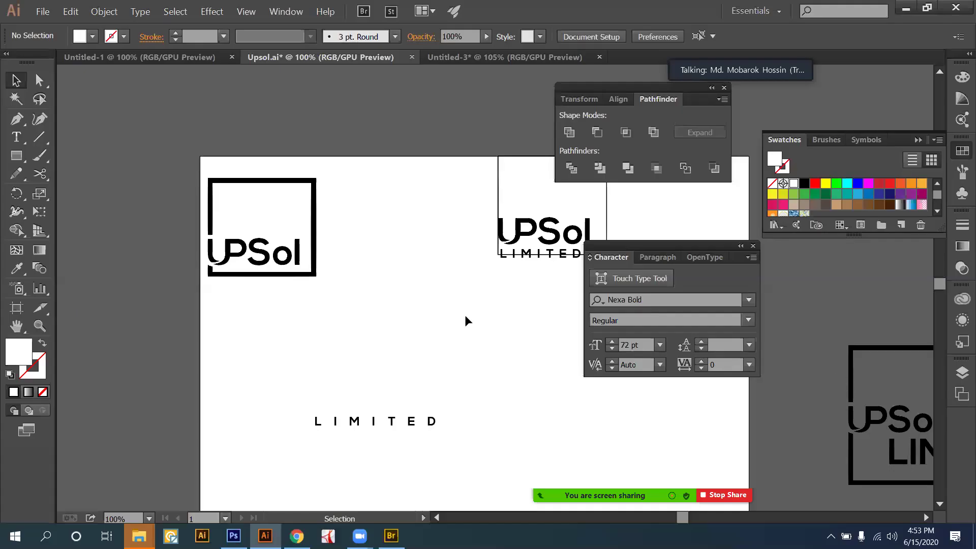
pyautogui.moveTo(852, 378); pyautogui.dragTo(489, 359)
pyautogui.moveTo(356, 428); pyautogui.dragTo(267, 328)
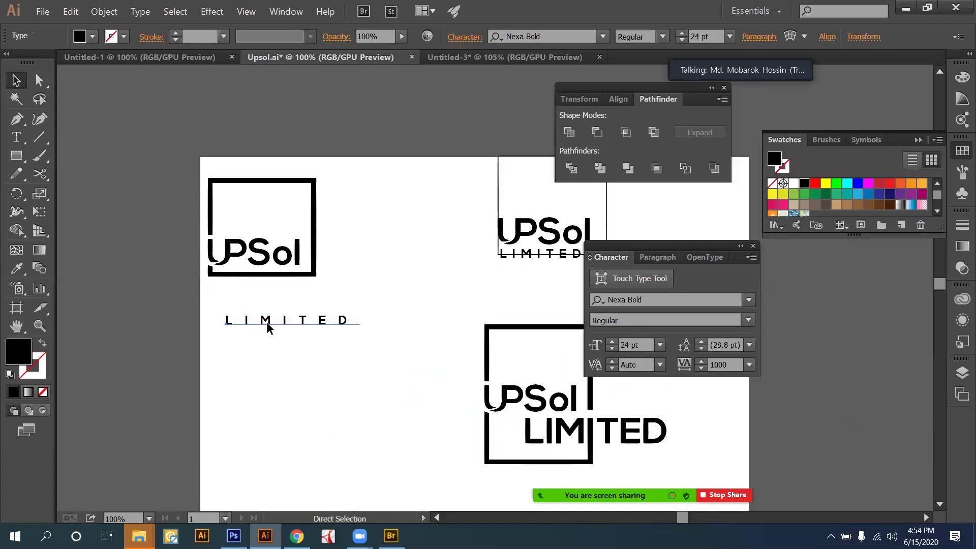
# Place the 24 pt LIMITED text over the square frame's bottom edge under UPSol and set its tracking to 450.
pyautogui.hotkey('ctrl', '+')
pyautogui.hotkey('ctrl', '+')
pyautogui.hotkey('ctrl', '+')
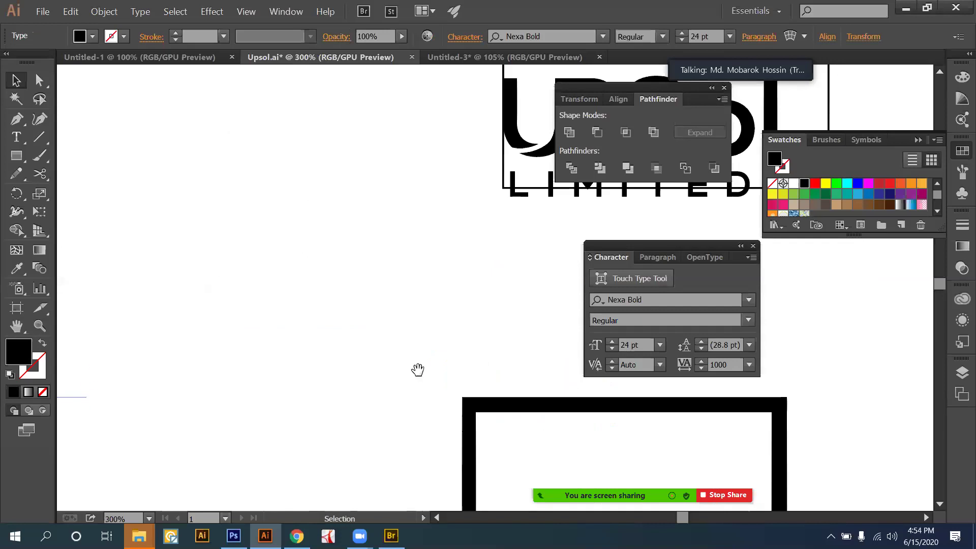
pyautogui.hscroll(-10, 326, 403)
pyautogui.moveTo(337, 399); pyautogui.dragTo(301, 262)
pyautogui.write('450')
pyautogui.press('Return')
pyautogui.click(393, 302)
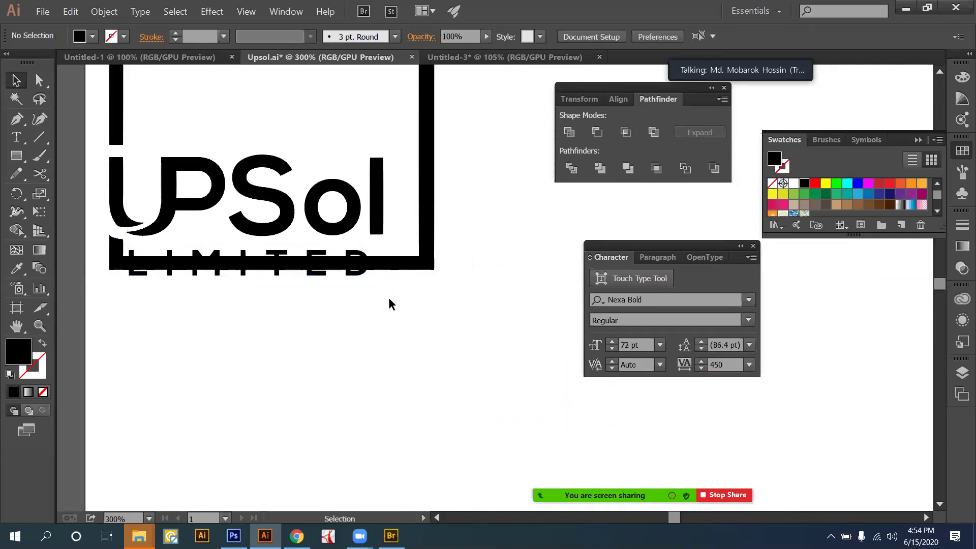
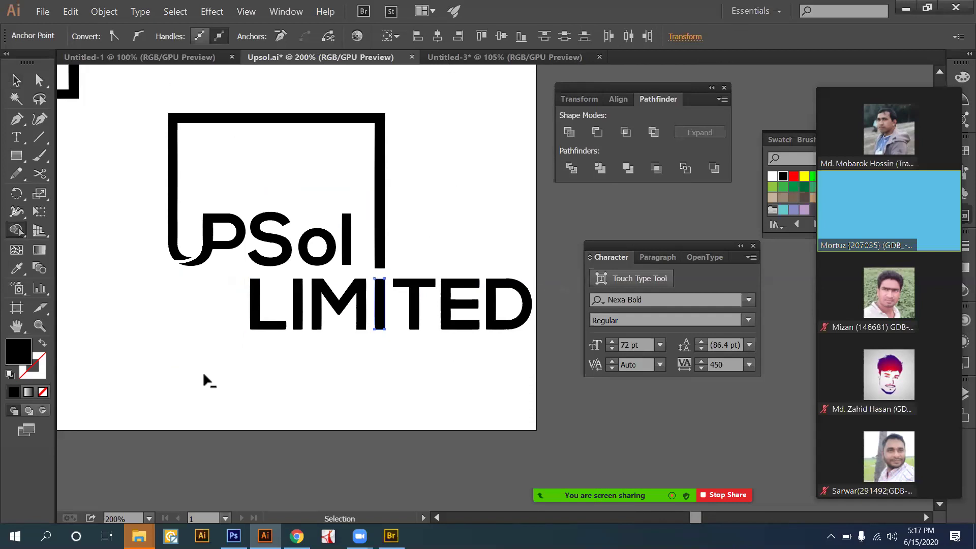
pyautogui.click(287, 379)
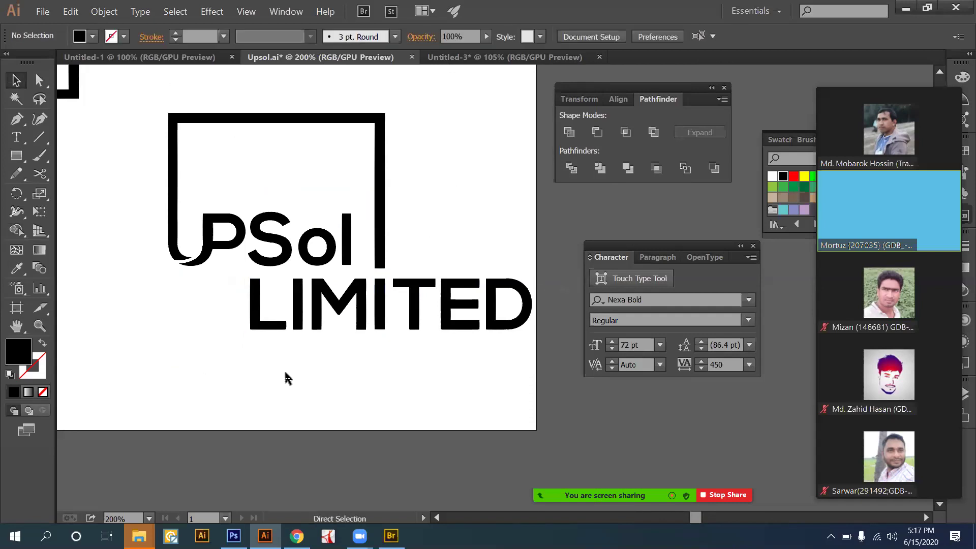
# Select the open-bottomed UPSol LIMITED logo near the artboard's lower right corner.
pyautogui.hotkey('ctrl', '-')
pyautogui.hotkey('ctrl', '-')
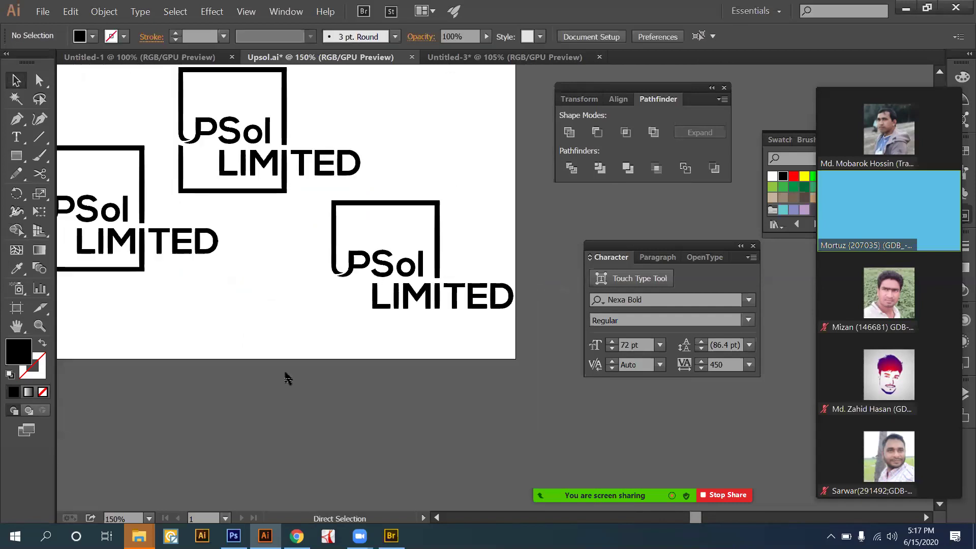
pyautogui.hotkey('ctrl', '-')
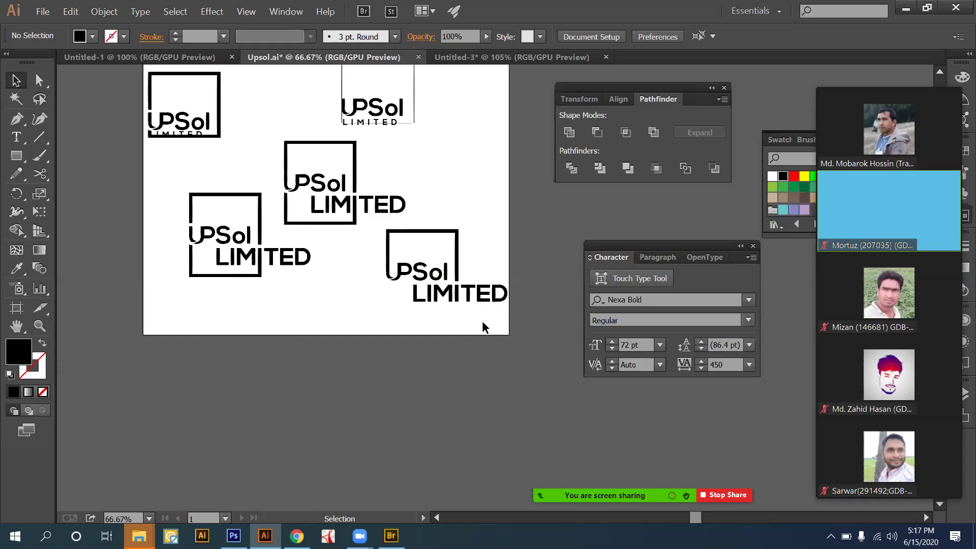
pyautogui.moveTo(523, 283); pyautogui.dragTo(473, 274)
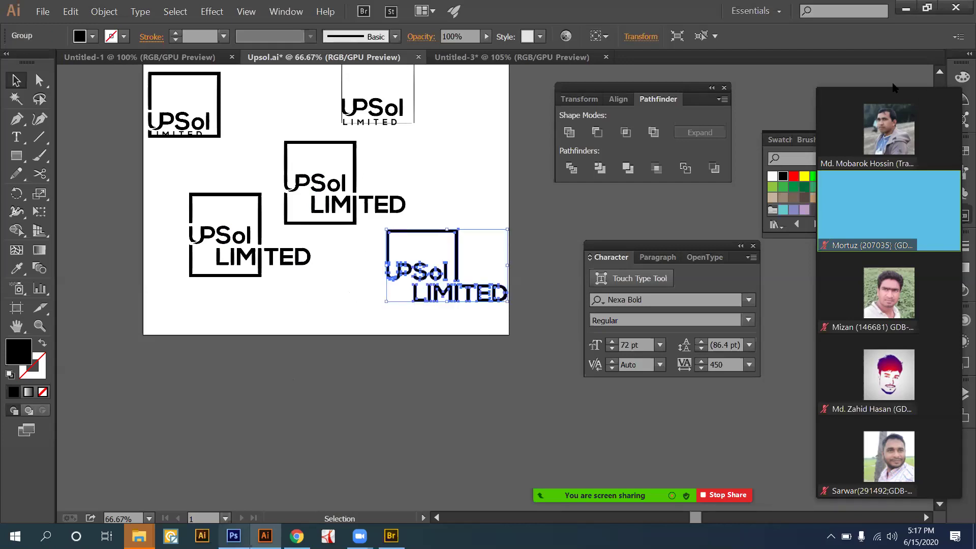
pyautogui.moveTo(895, 87)
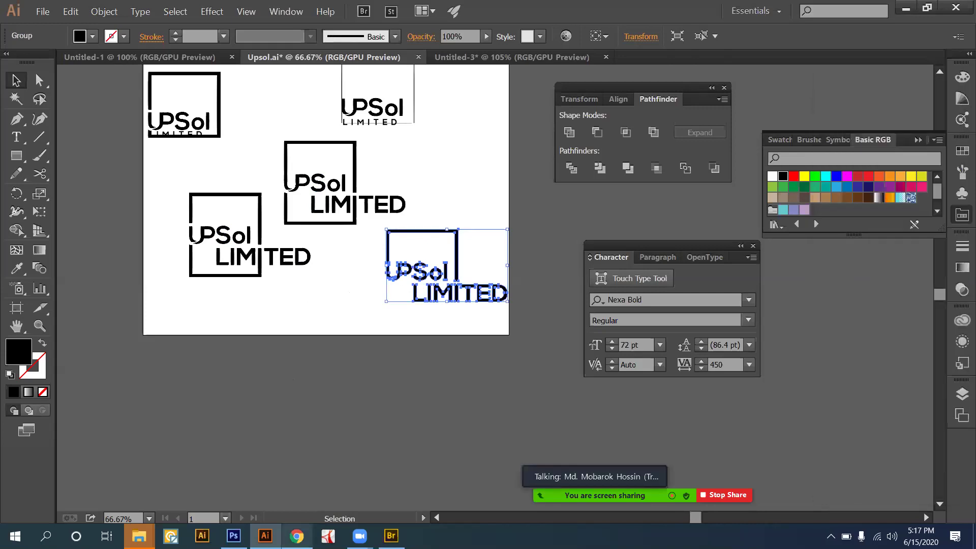
# Switch to Chrome, open the Create a Logo contest and browse its UpSol entries.
pyautogui.moveTo(305, 490)
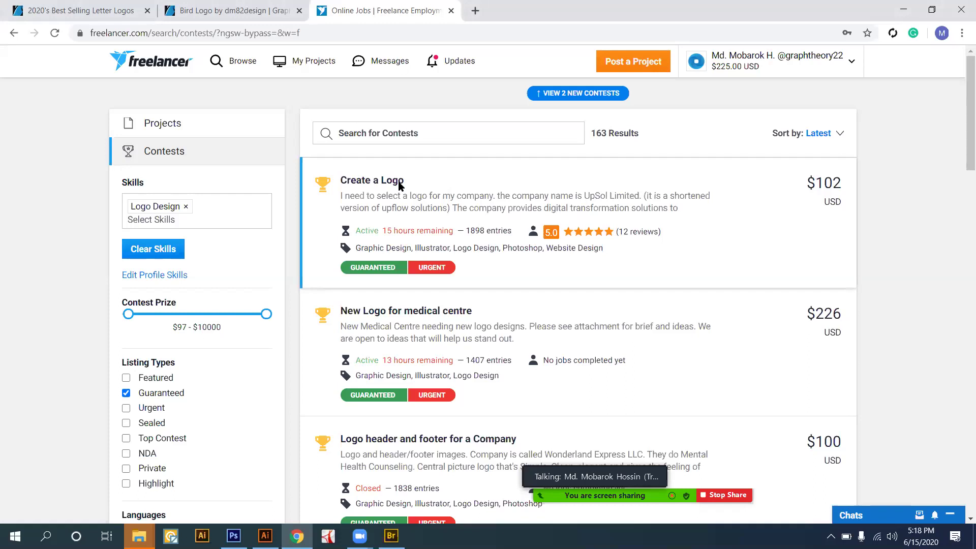
pyautogui.click(398, 182)
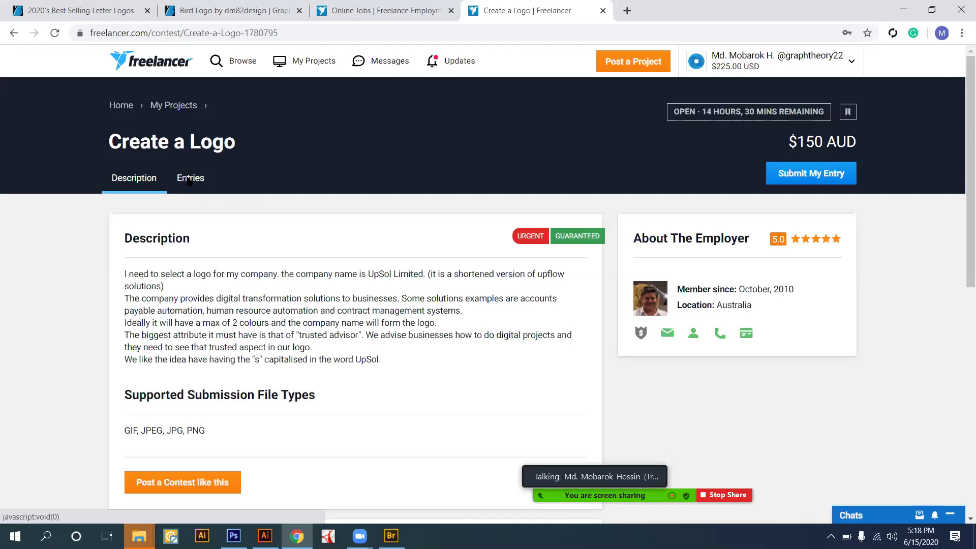
pyautogui.click(189, 179)
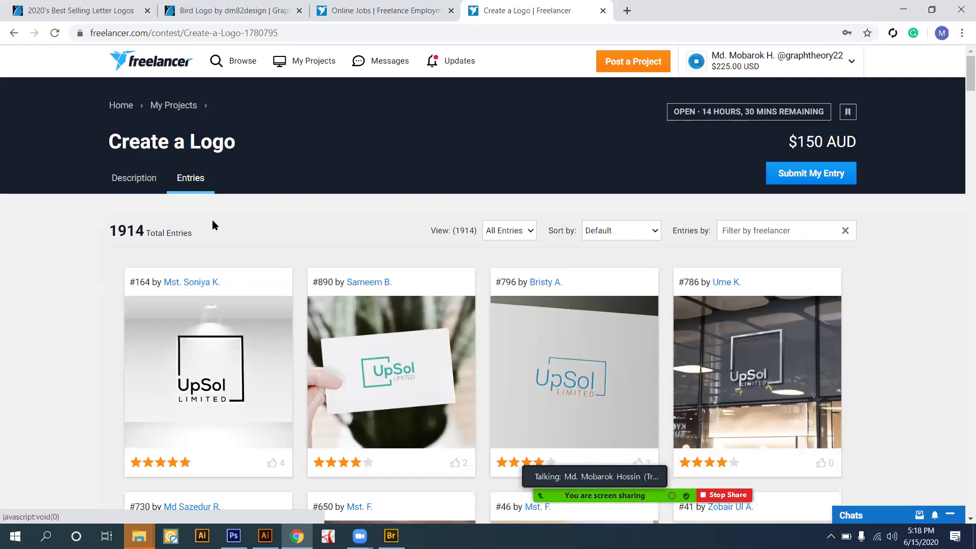
pyautogui.scroll(-6, 212, 220)
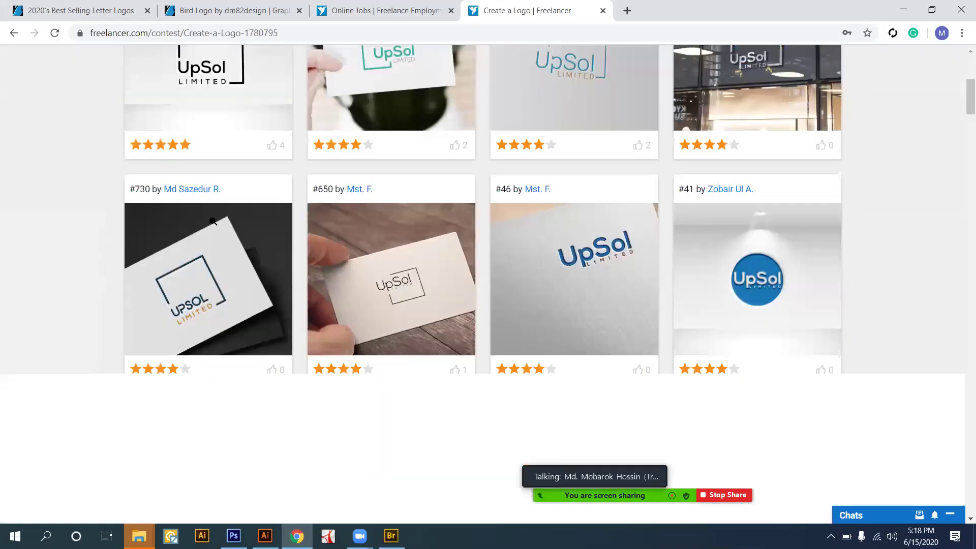
pyautogui.scroll(2, 426, 183)
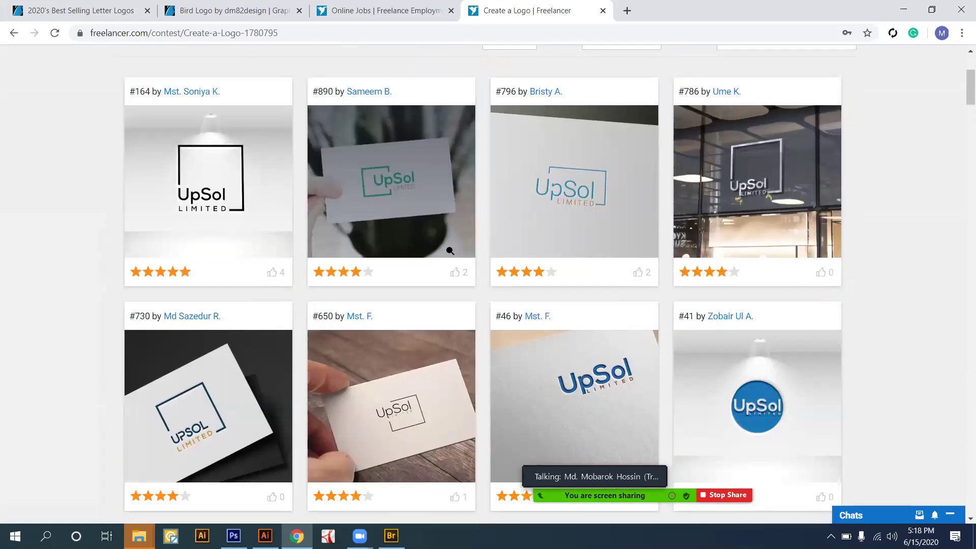
pyautogui.scroll(-2, 449, 250)
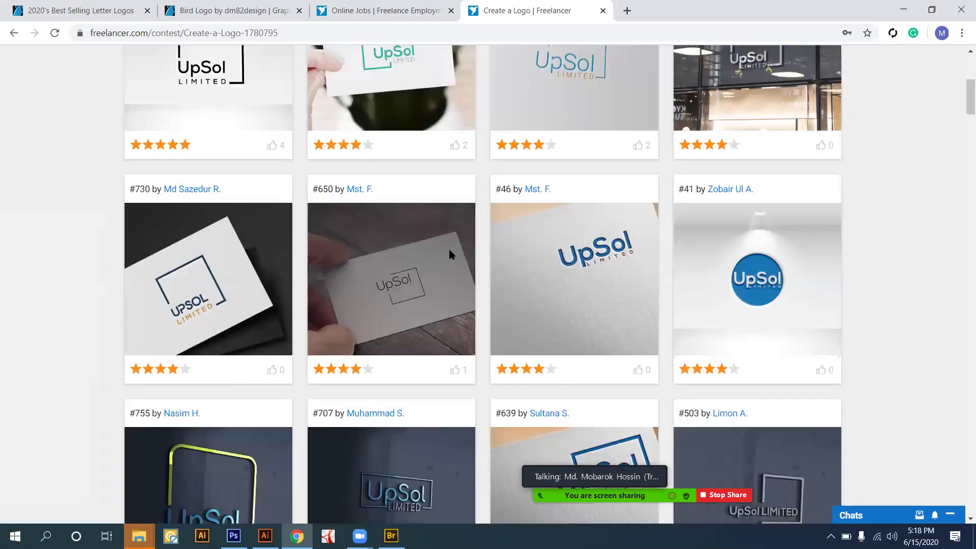
pyautogui.scroll(2, 450, 249)
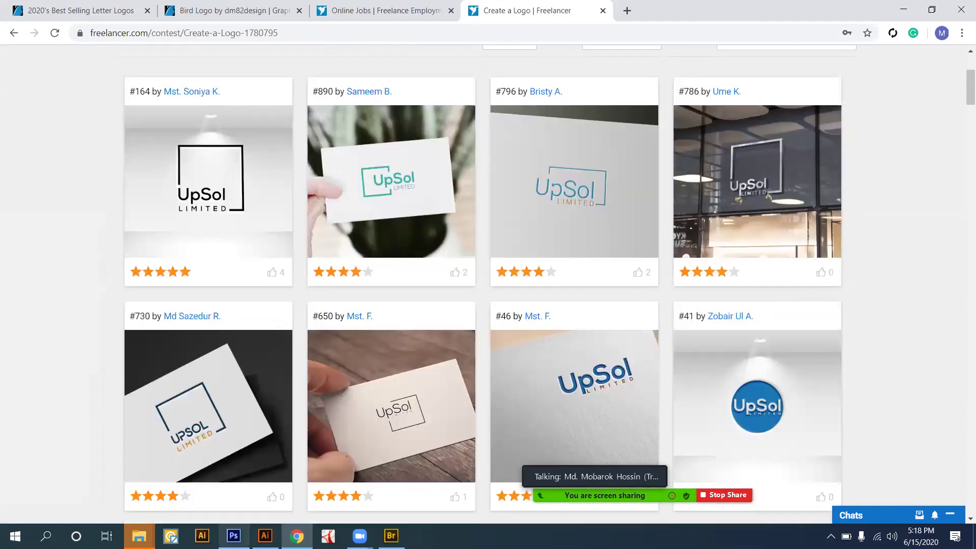
# Switch back to Illustrator and fill the open frame and UPSol lettering of the lower-right logo with blue.
pyautogui.moveTo(265, 535)
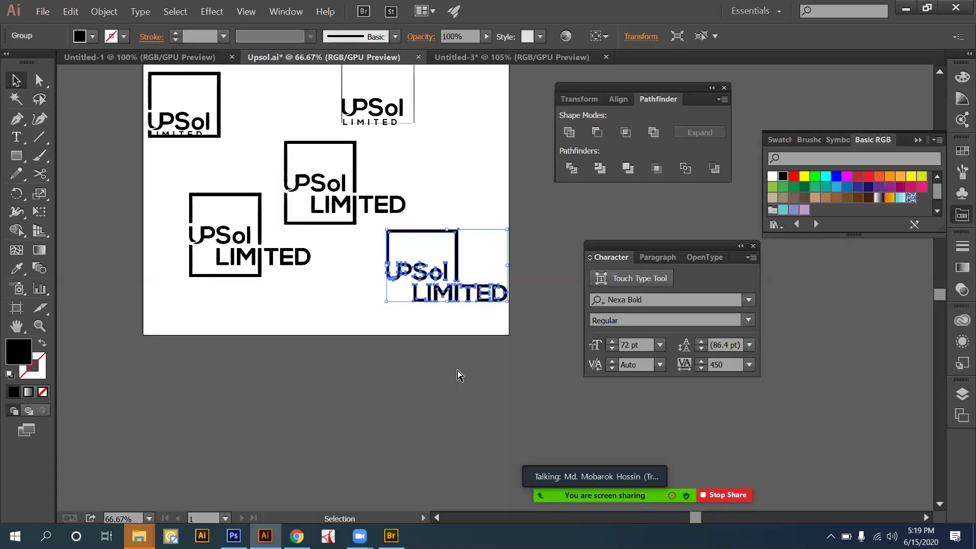
pyautogui.hotkey('ctrl', '+')
pyautogui.hotkey('ctrl', '+')
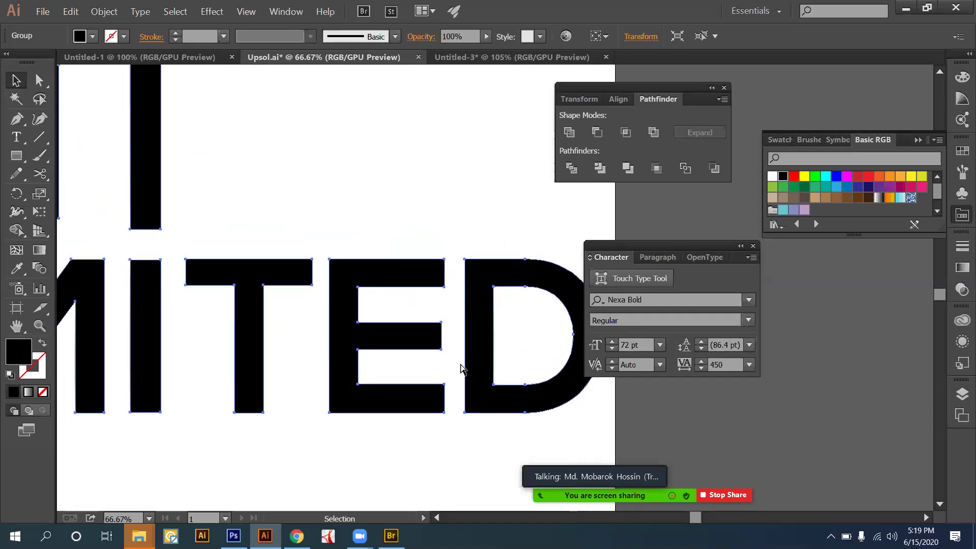
pyautogui.hotkey('ctrl', '-')
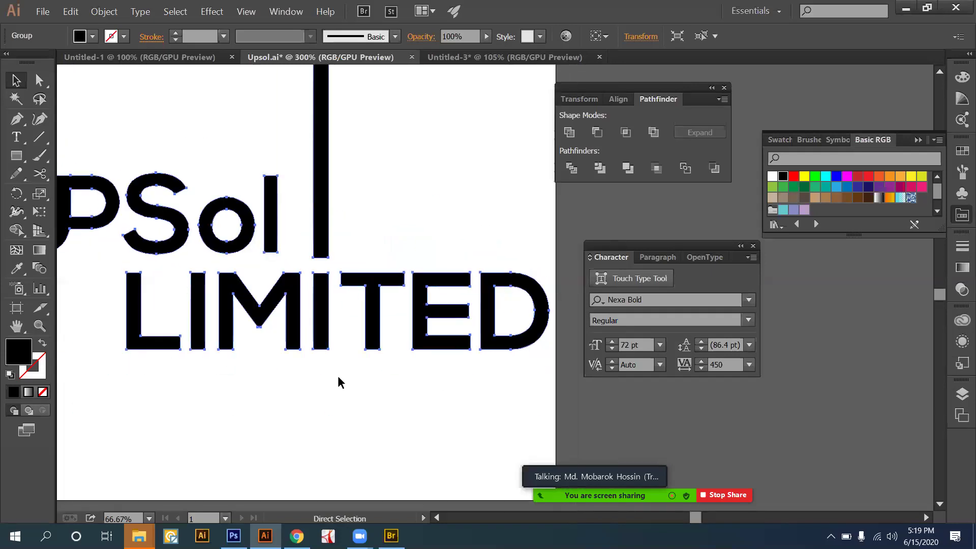
pyautogui.hotkey('ctrl', '-')
pyautogui.moveTo(113, 147); pyautogui.dragTo(434, 247)
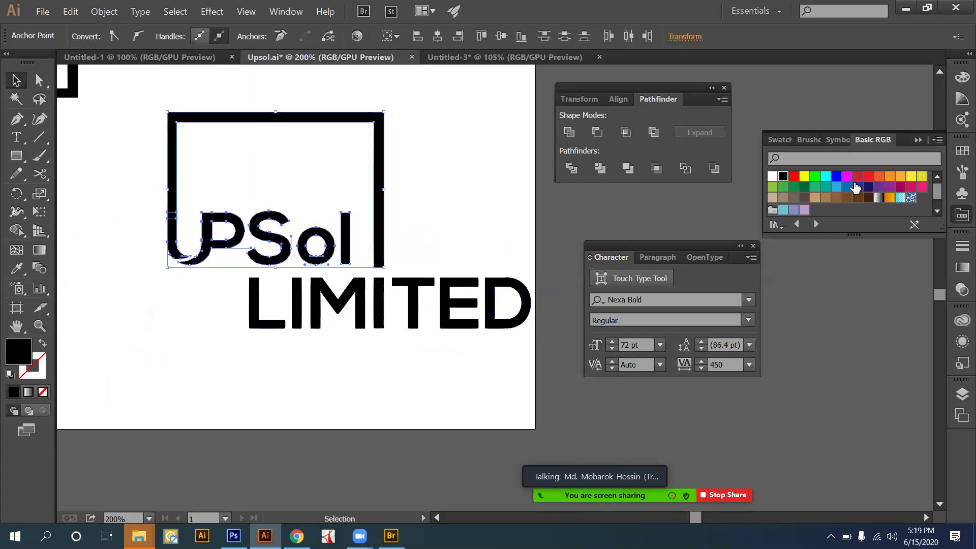
pyautogui.click(434, 360)
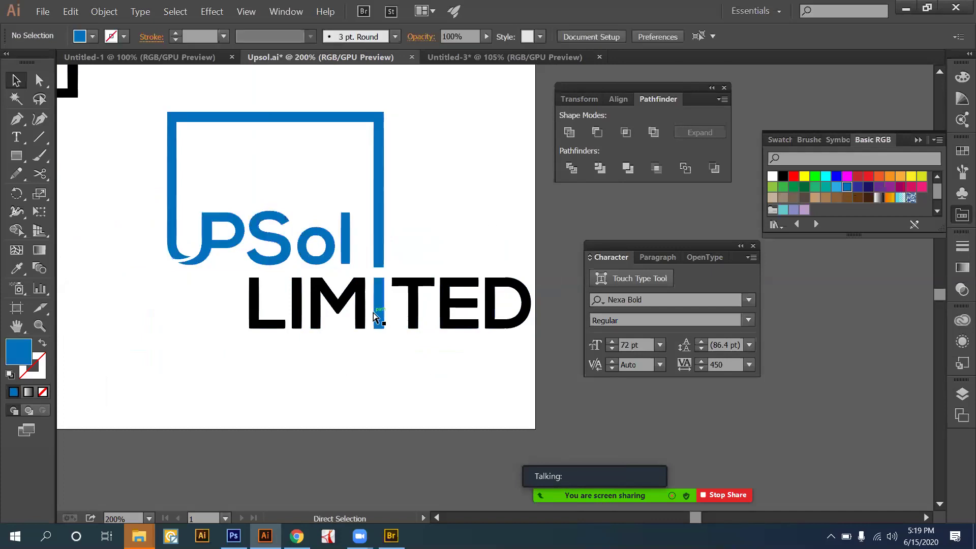
# Apply Pathfinder Unite to the blue I of LIMITED below the frame's right side.
pyautogui.click(385, 321)
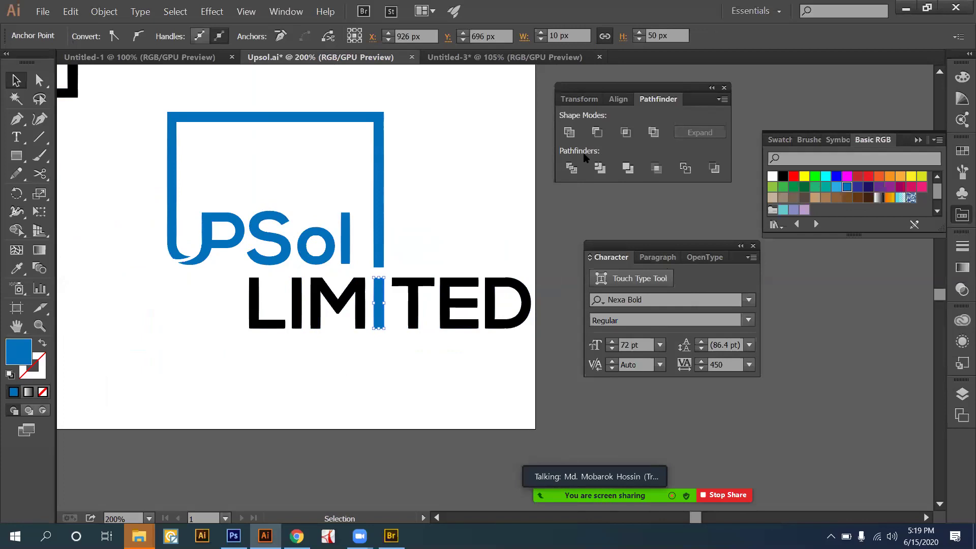
pyautogui.click(570, 133)
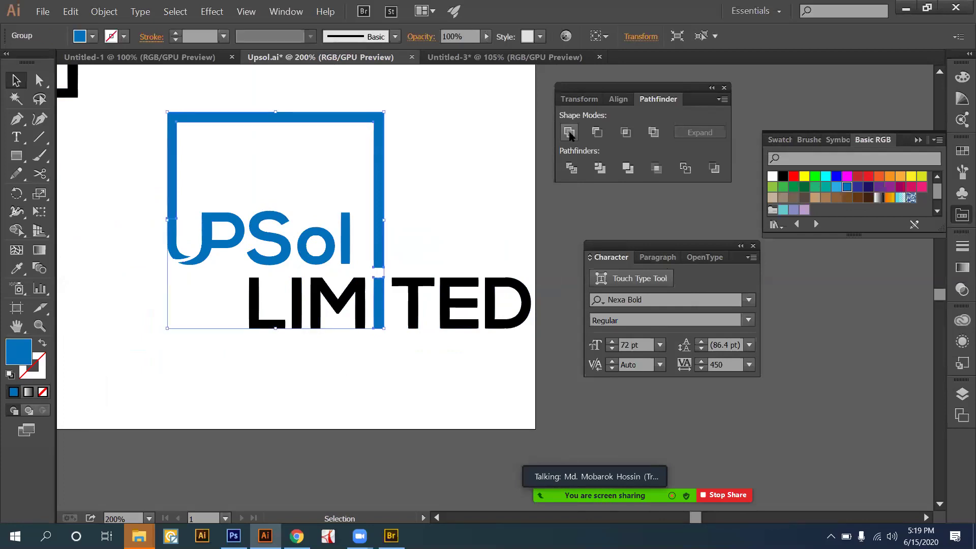
pyautogui.click(458, 256)
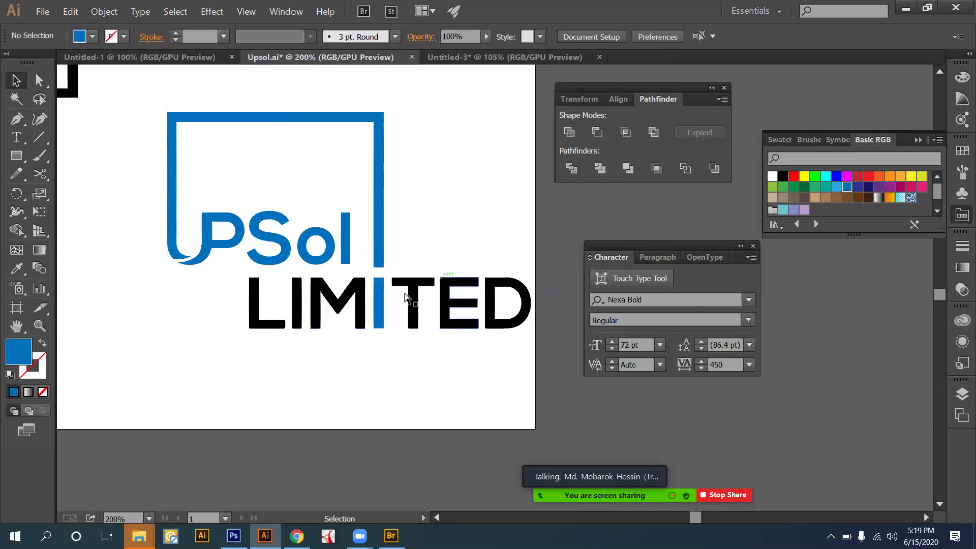
# Fill all the letters of LIMITED, including the I under the frame, with orange.
pyautogui.moveTo(540, 348); pyautogui.dragTo(218, 288)
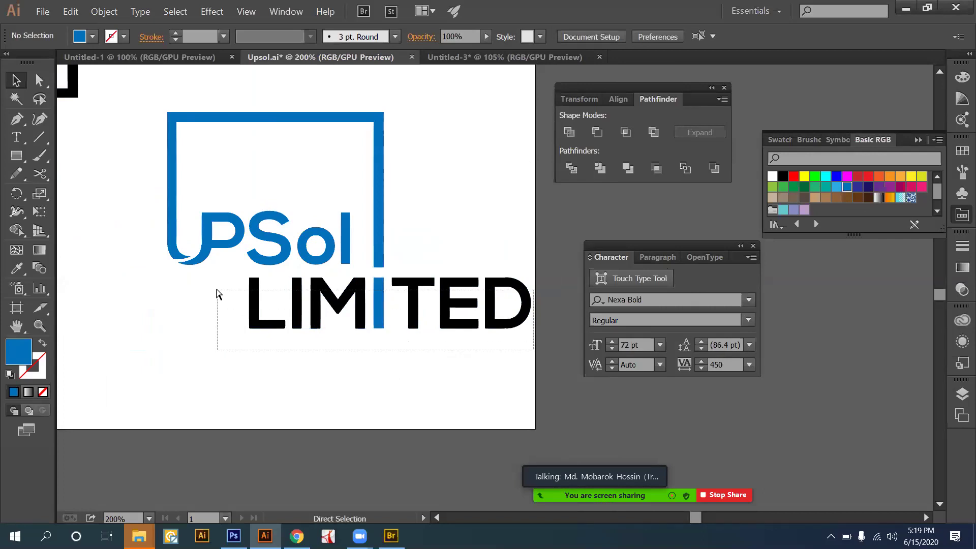
pyautogui.click(880, 177)
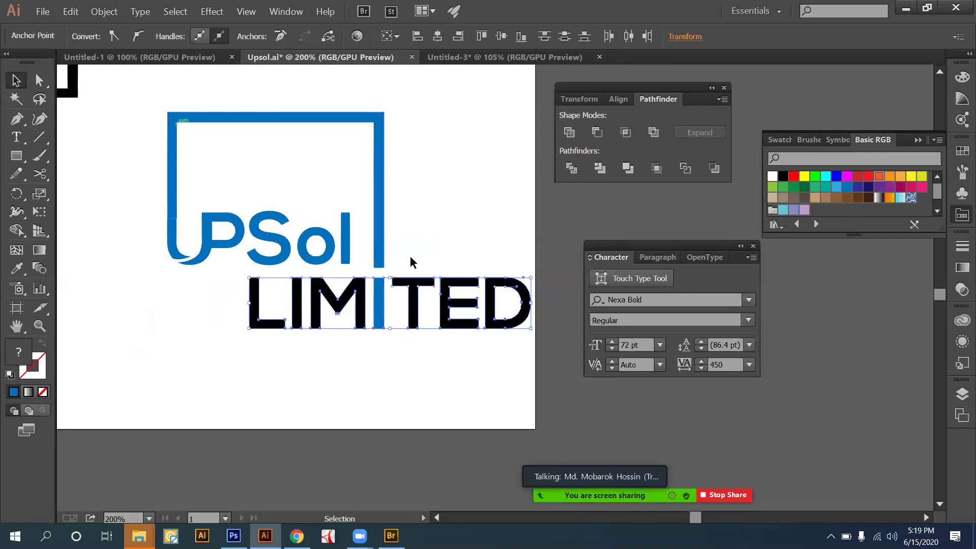
pyautogui.click(398, 368)
pyautogui.hotkey('ctrl', '-')
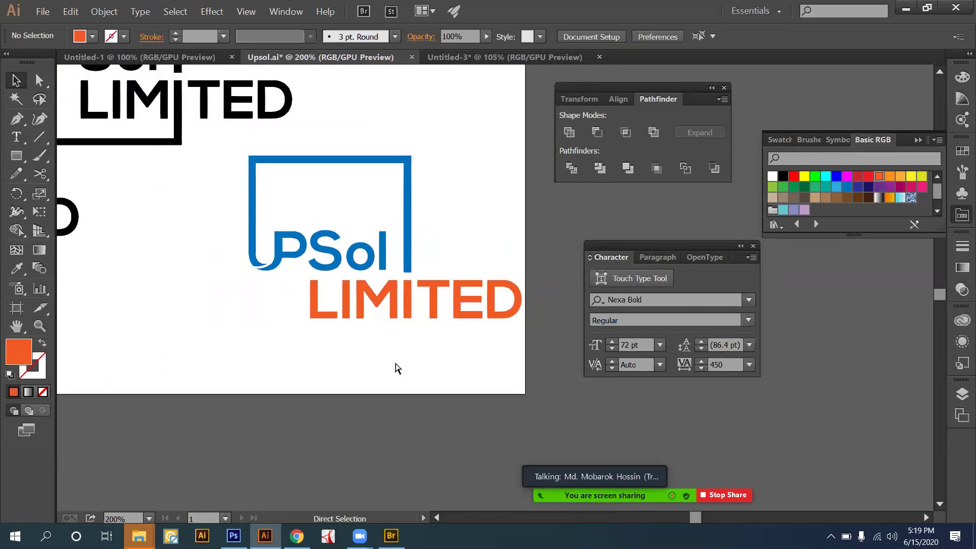
pyautogui.hotkey('ctrl', '-')
pyautogui.hotkey('ctrl', '-')
pyautogui.hotkey('ctrl', '-')
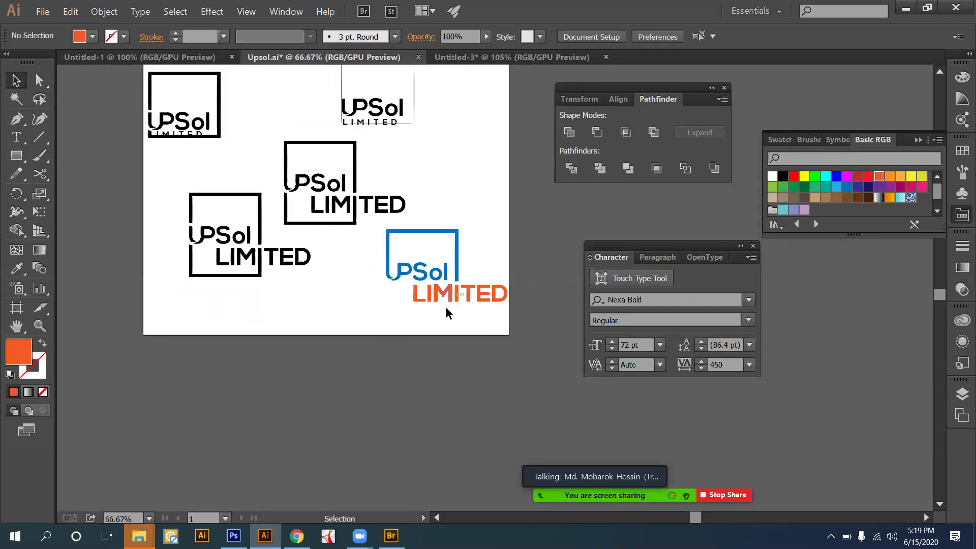
# Select the whole blue-and-orange logo with its bounding box shown and copy it.
pyautogui.click(446, 308)
pyautogui.press('a')
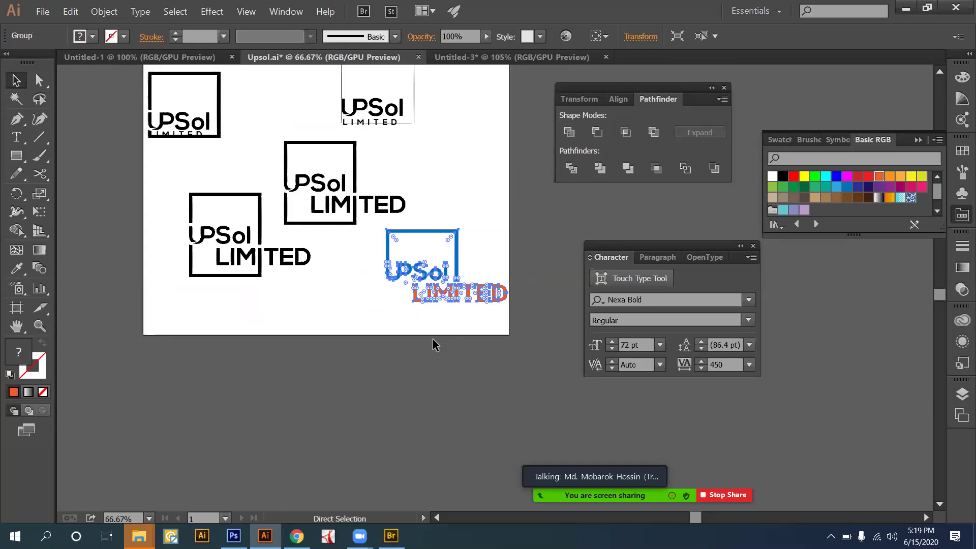
pyautogui.hotkey('ctrl', 'shift', 'b')
pyautogui.press('v')
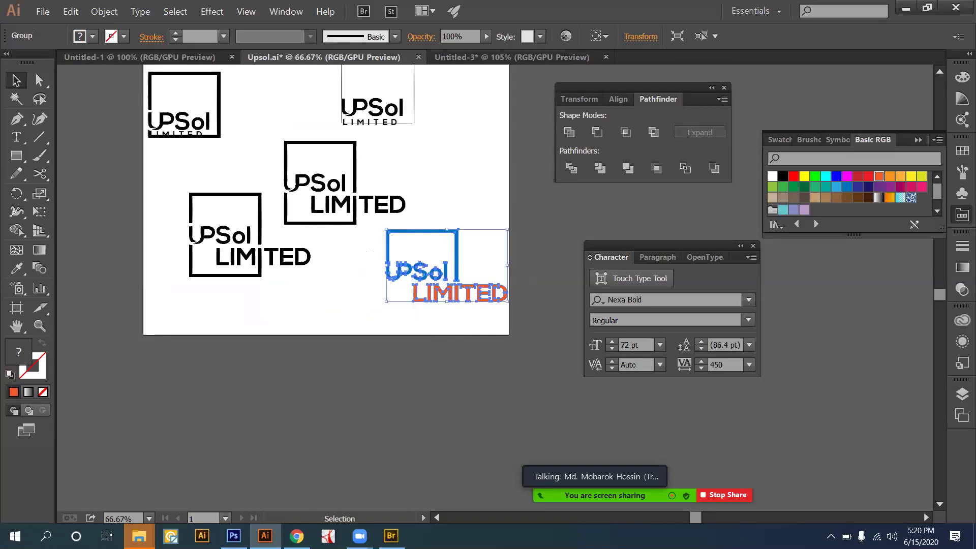
# Switch to Photoshop and open the Your Logo smart object of 3d glass window logo mockup.psd for editing.
pyautogui.moveTo(233, 535)
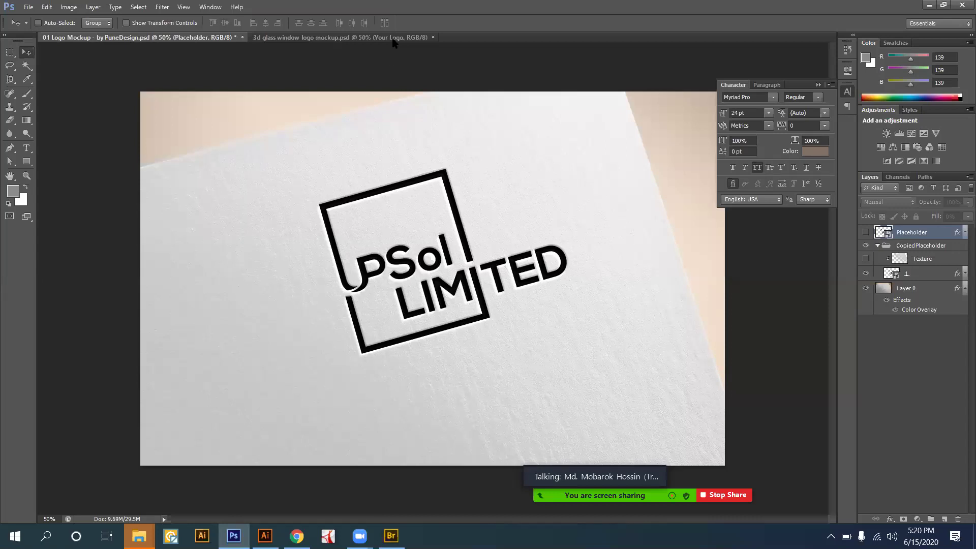
pyautogui.click(392, 38)
pyautogui.doubleClick(891, 238)
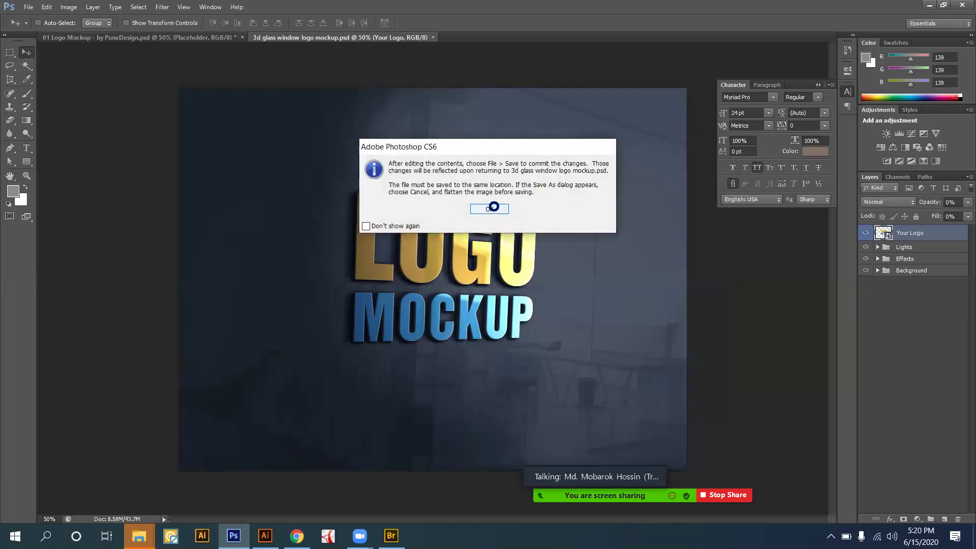
pyautogui.click(489, 209)
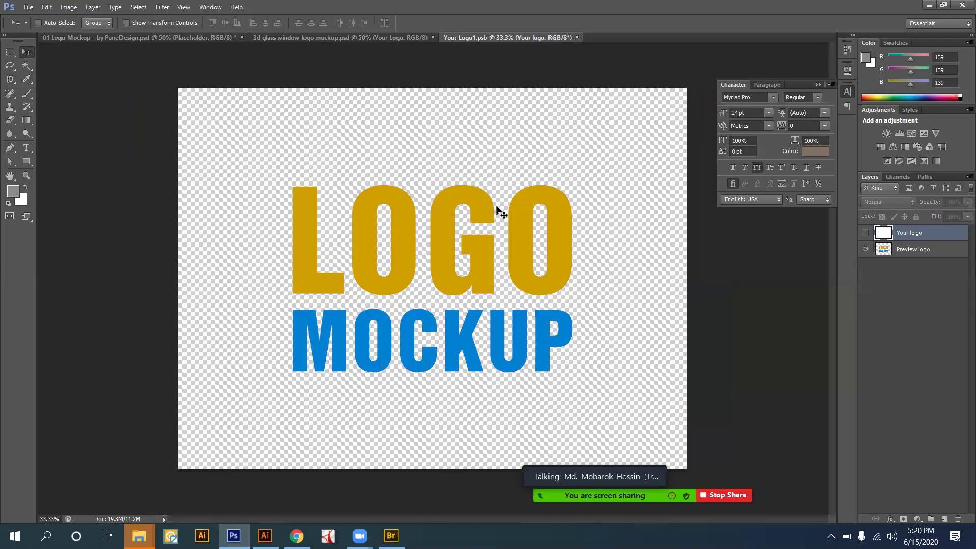
# Paste the UPSol LIMITED logo into Your Logo1.psb as a vector smart object.
pyautogui.hotkey('ctrl', 'v')
pyautogui.click(514, 175)
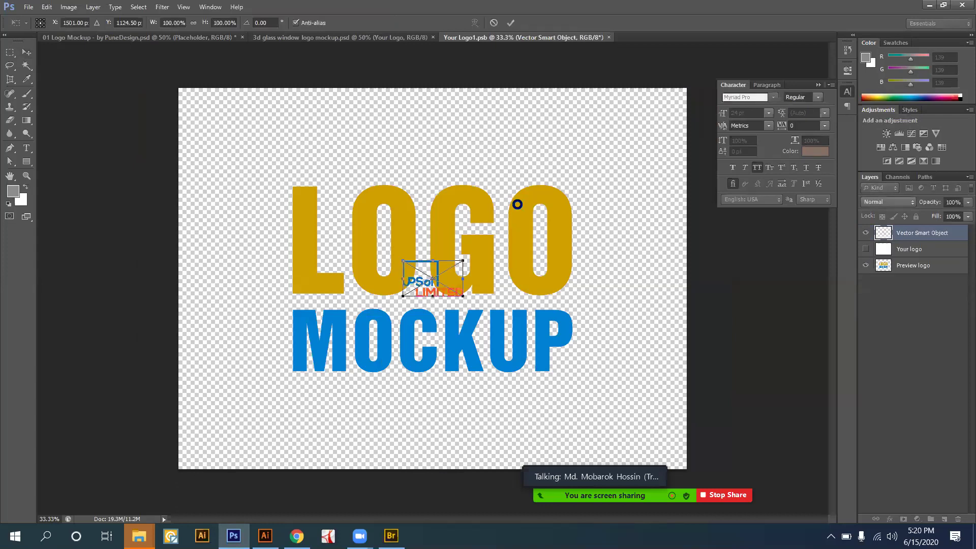
pyautogui.press('Return')
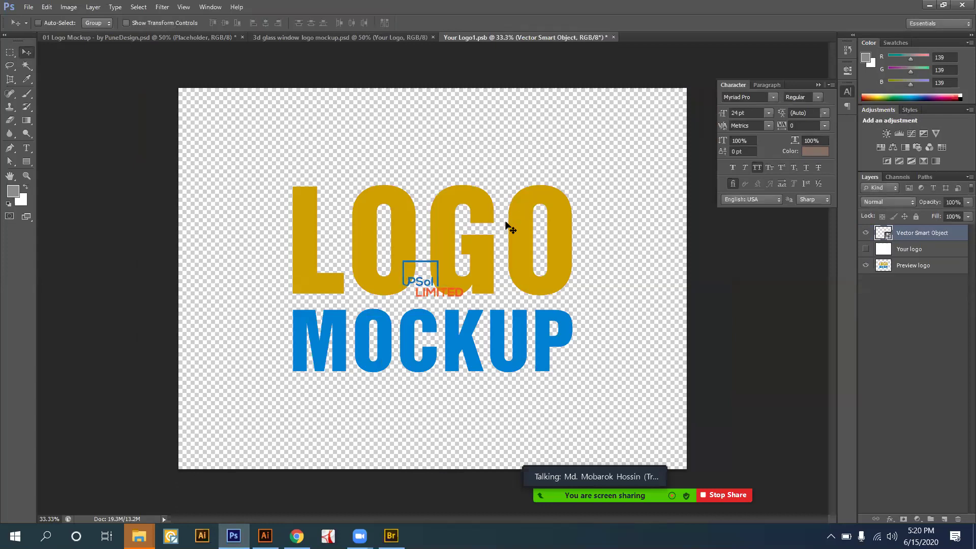
# Scale the pasted logo about its centre to about 383% and hide the Preview logo layer.
pyautogui.hotkey('ctrl', 't')
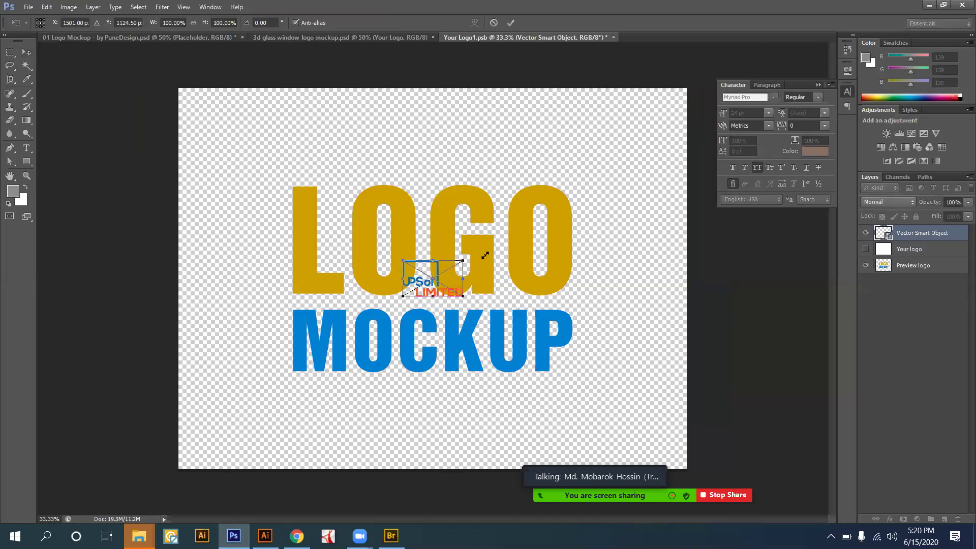
pyautogui.moveTo(512, 242); pyautogui.dragTo(553, 214)
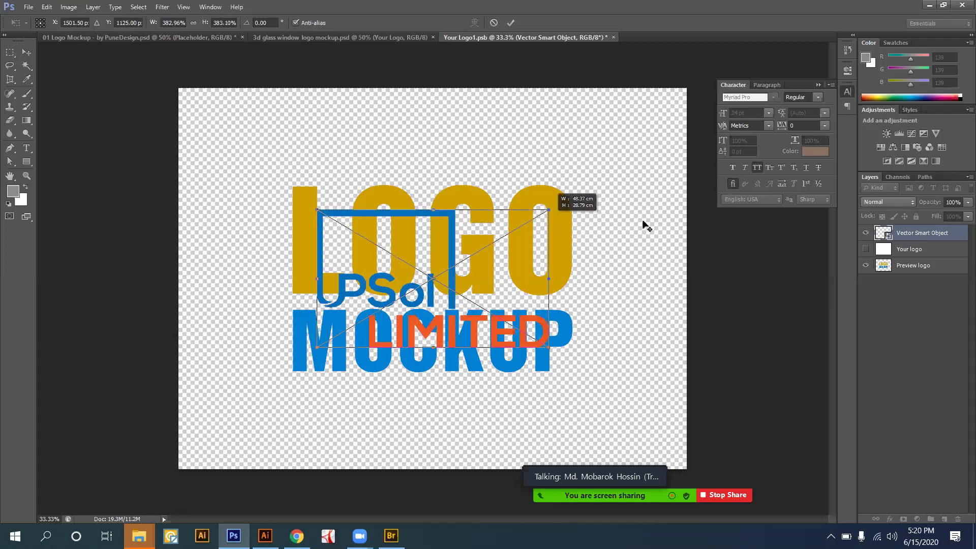
pyautogui.press('Return')
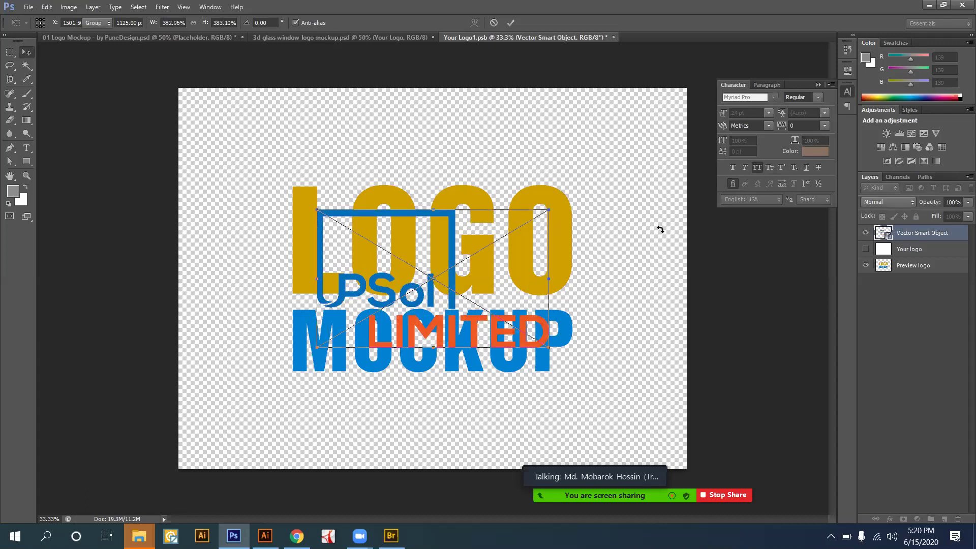
pyautogui.press('Return')
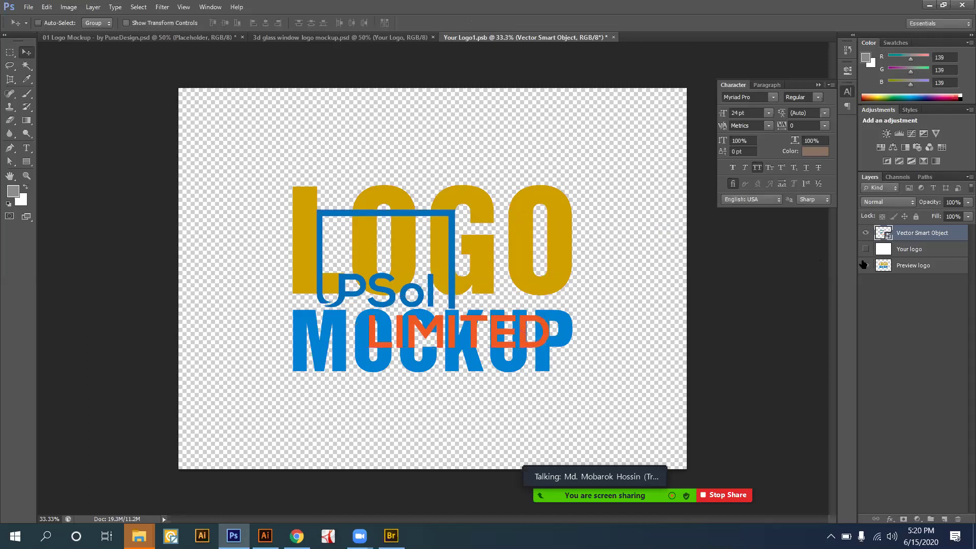
pyautogui.click(865, 265)
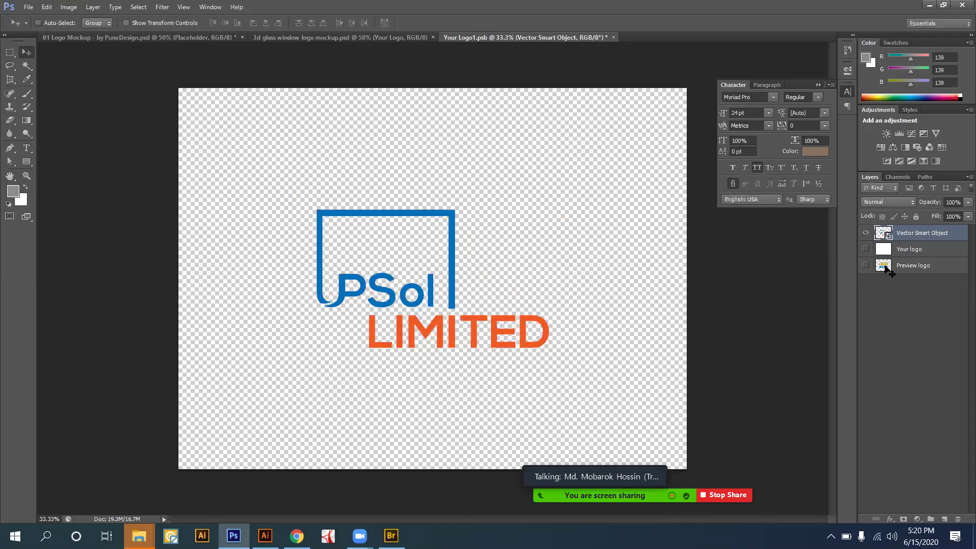
# Close Your Logo1.psb and save its changes so the glass window mockup updates with the UPSol LIMITED logo.
pyautogui.click(613, 36)
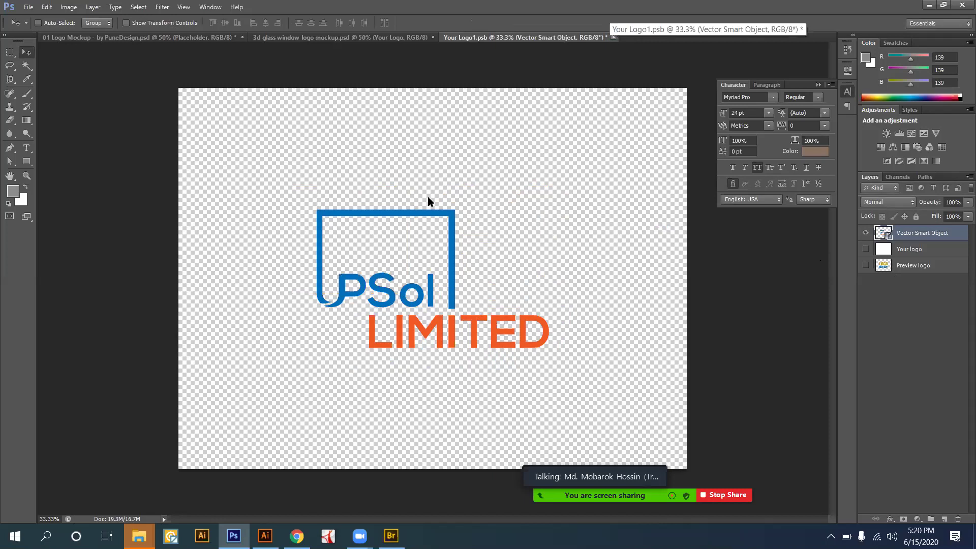
pyautogui.click(415, 190)
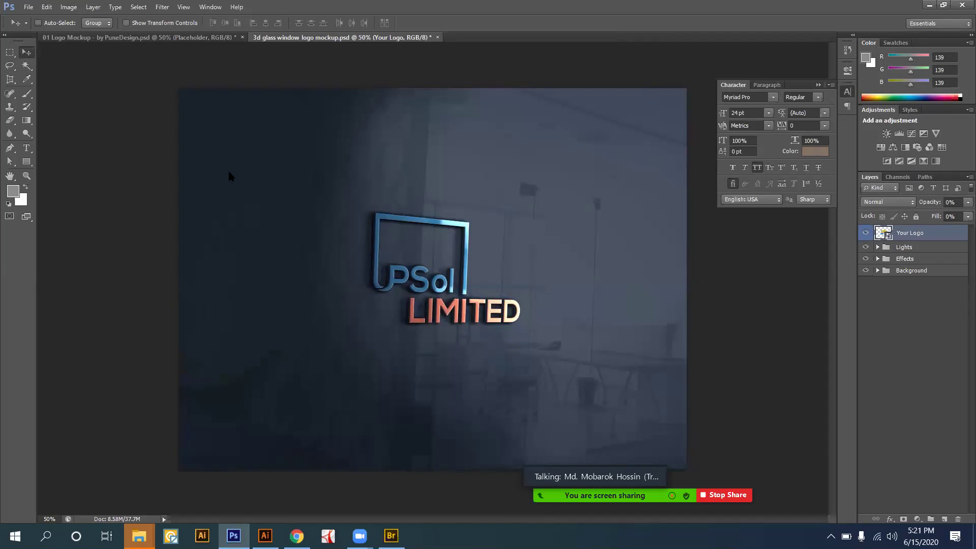
# Export the glass window mockup for the web as a Very High quality JPEG named 3 on the Desktop.
pyautogui.hotkey('ctrl', 'alt', 'shift', 's')
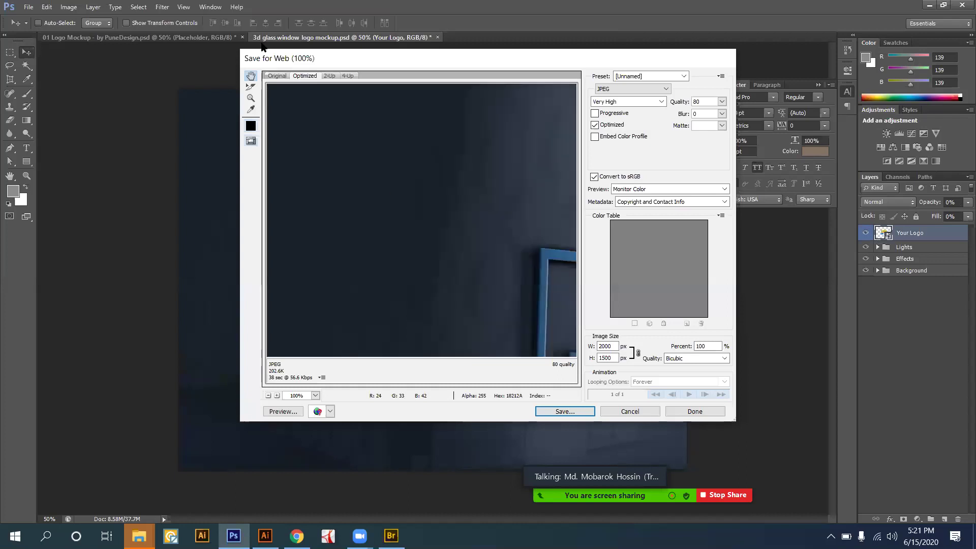
pyautogui.moveTo(440, 242); pyautogui.dragTo(334, 155)
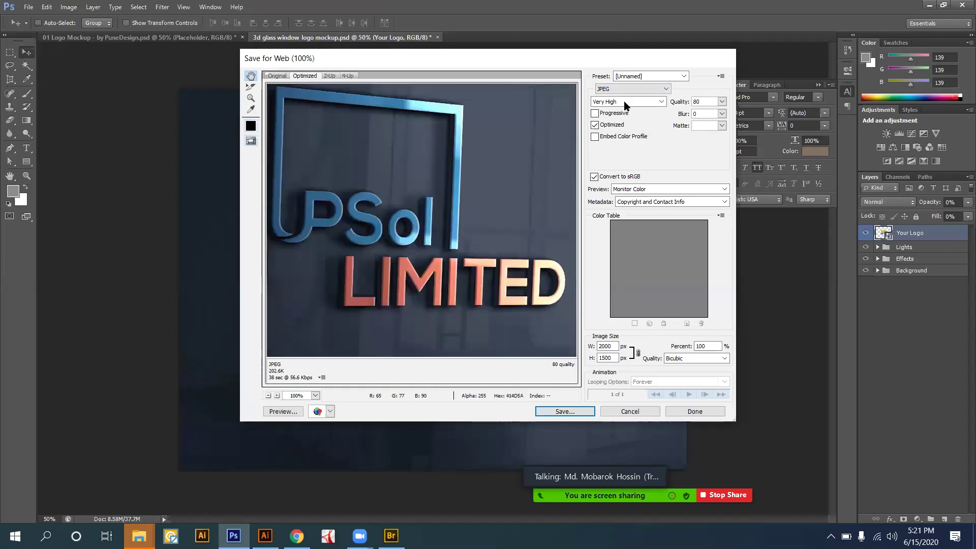
pyautogui.click(625, 102)
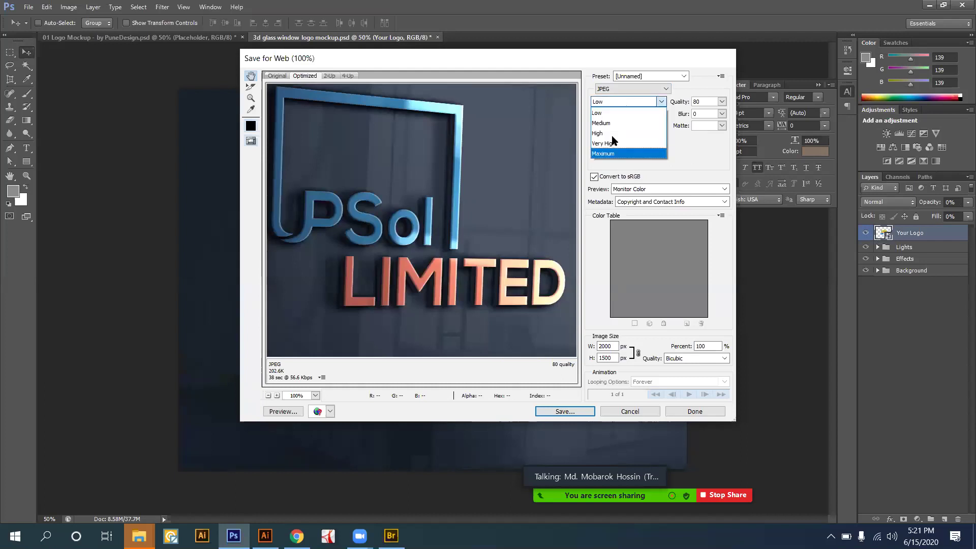
pyautogui.click(606, 144)
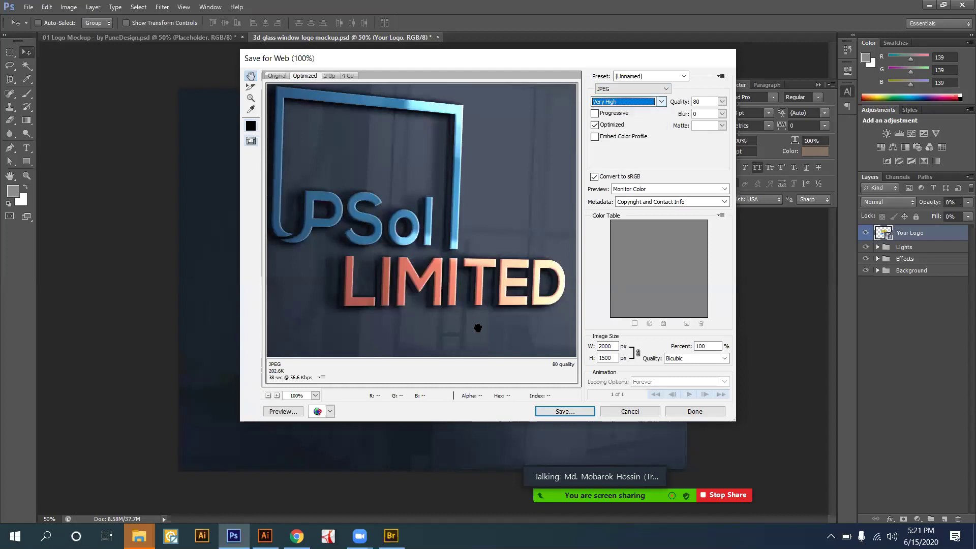
pyautogui.click(569, 411)
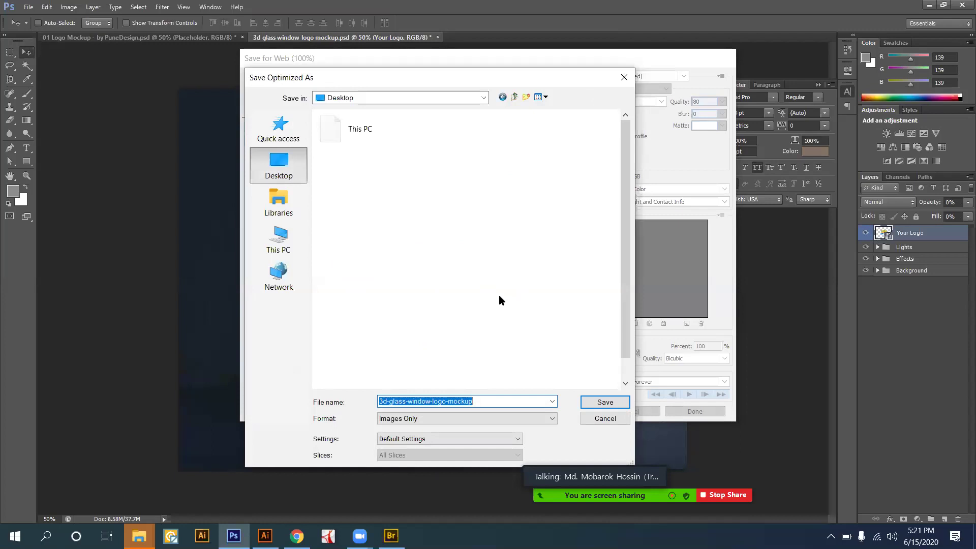
pyautogui.write('3')
pyautogui.hotkey('ctrl', 'a')
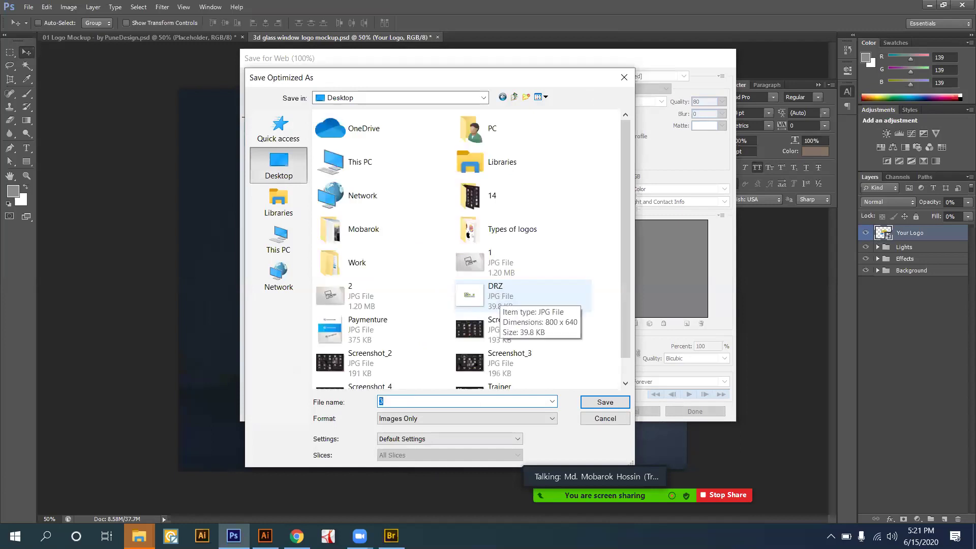
pyautogui.press('Return')
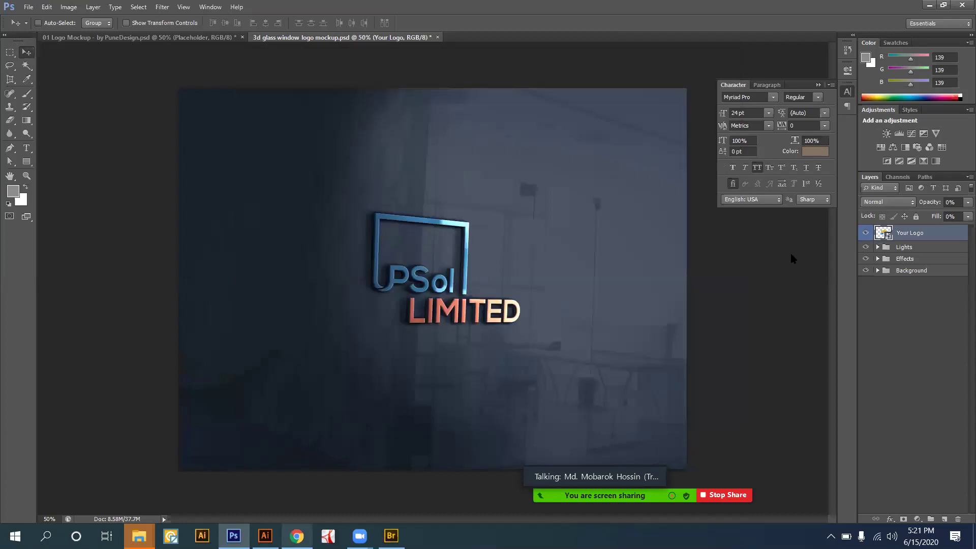
# Switch to Chrome, open the entry submission form of the Create a Logo contest and look over its fields.
pyautogui.hotkey('alt', 'Tab')
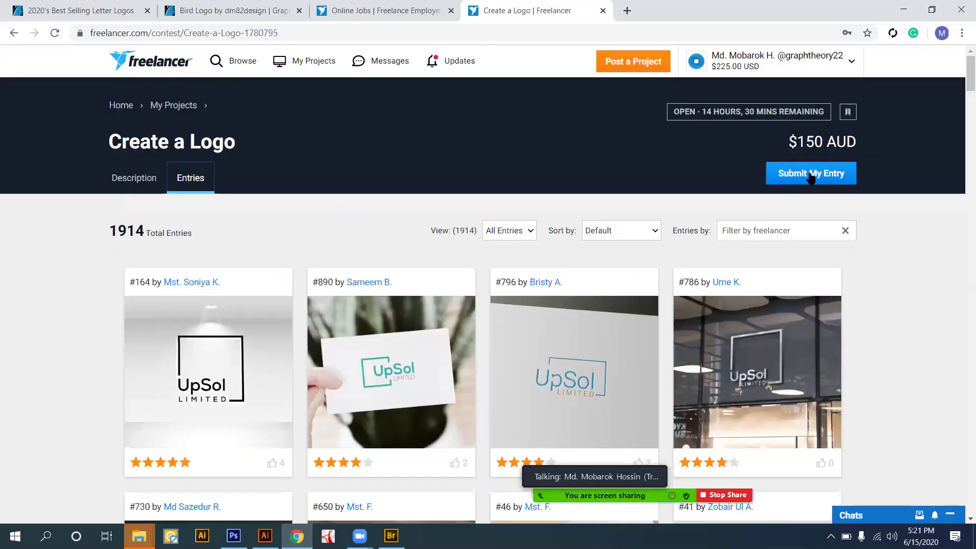
pyautogui.click(828, 178)
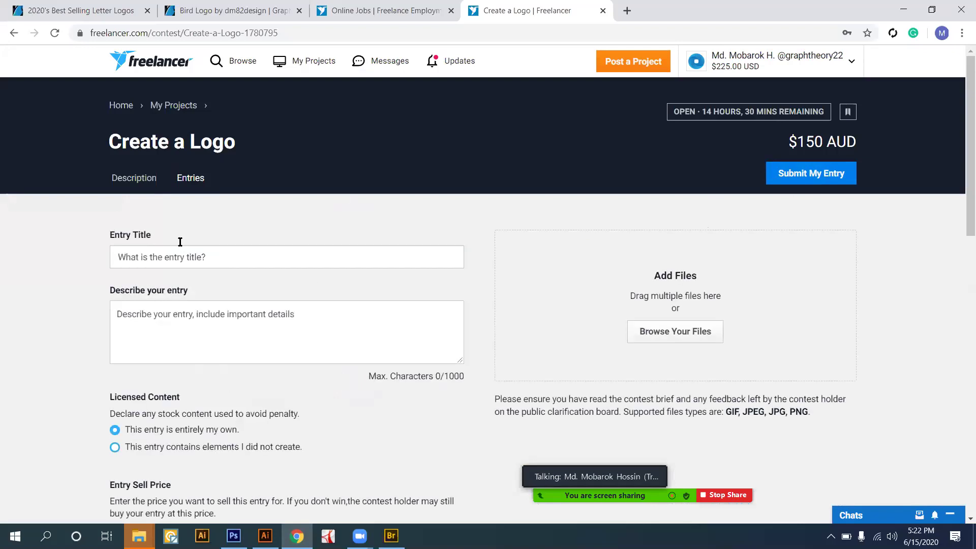
pyautogui.scroll(-1, 497, 303)
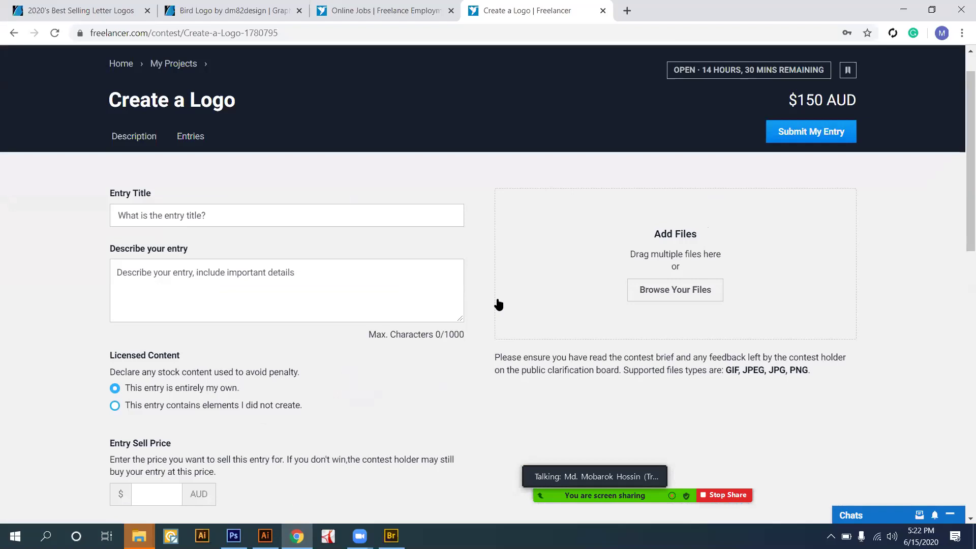
pyautogui.scroll(-10, 497, 304)
pyautogui.scroll(10, 496, 303)
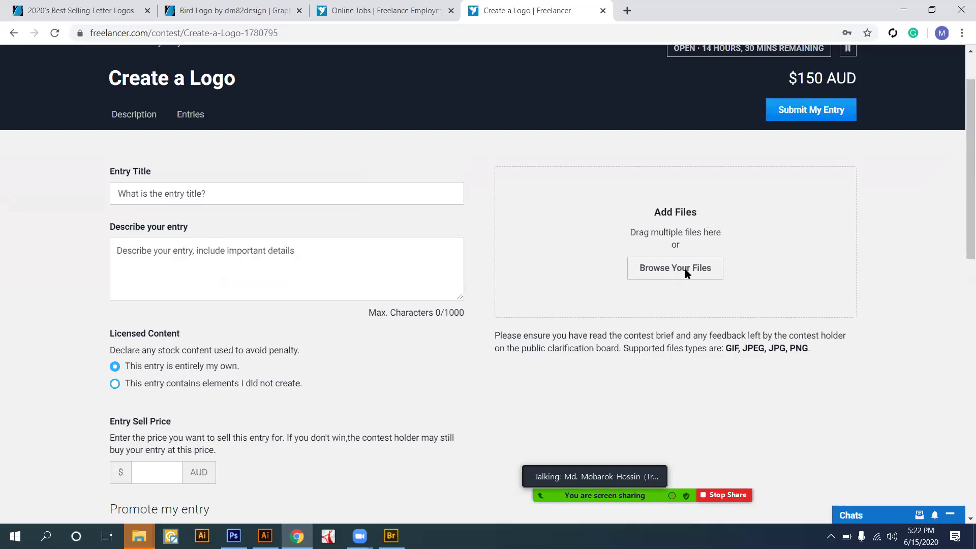
# Attach 3.jpg from the Desktop to the contest entry.
pyautogui.click(686, 273)
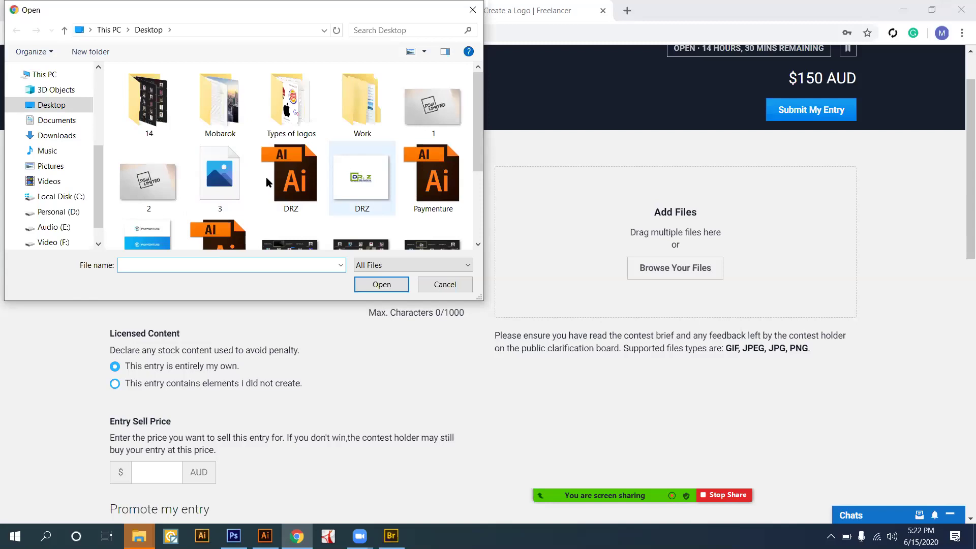
pyautogui.click(235, 173)
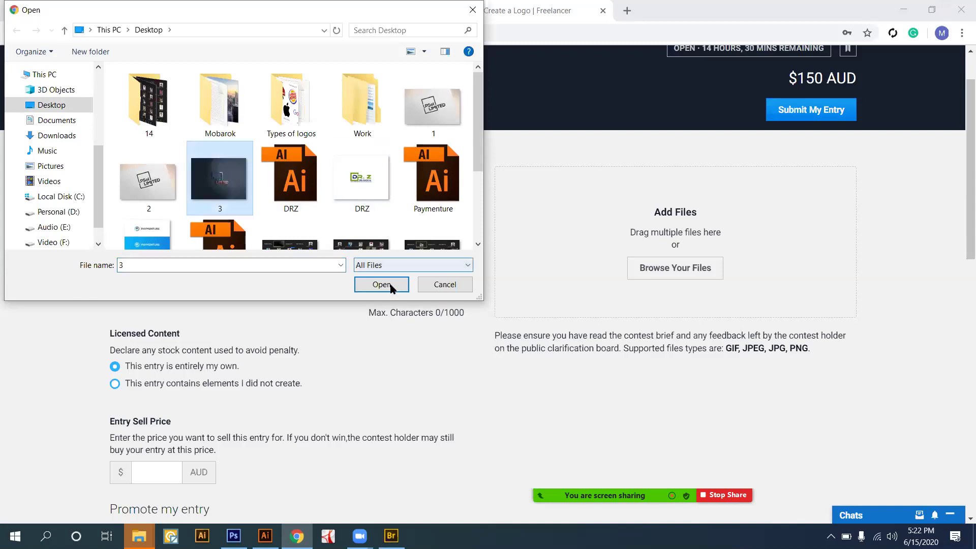
pyautogui.click(390, 286)
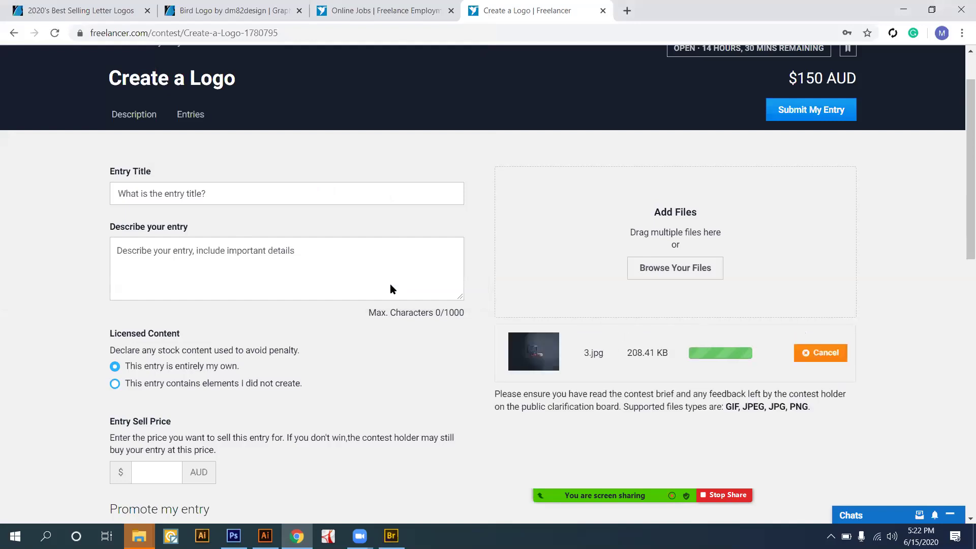
# Submit the entry with its title, description and sell price left blank, and dismiss the success message.
pyautogui.scroll(-4, 390, 285)
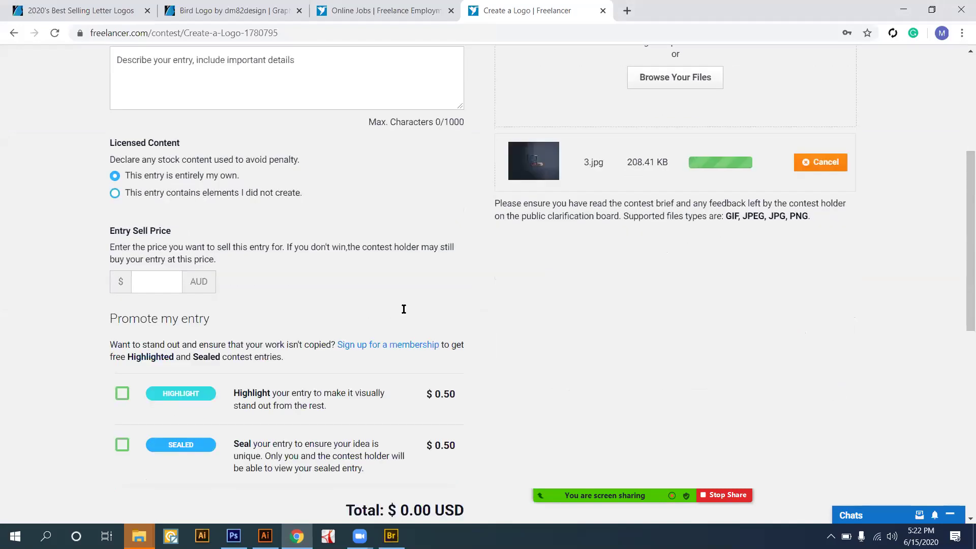
pyautogui.scroll(2, 170, 311)
pyautogui.scroll(2, 142, 298)
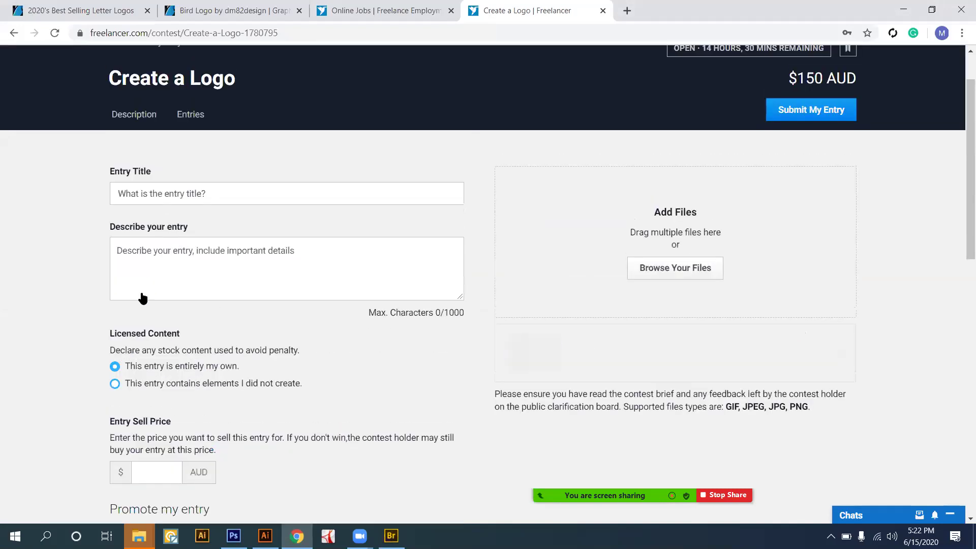
pyautogui.scroll(-10, 570, 236)
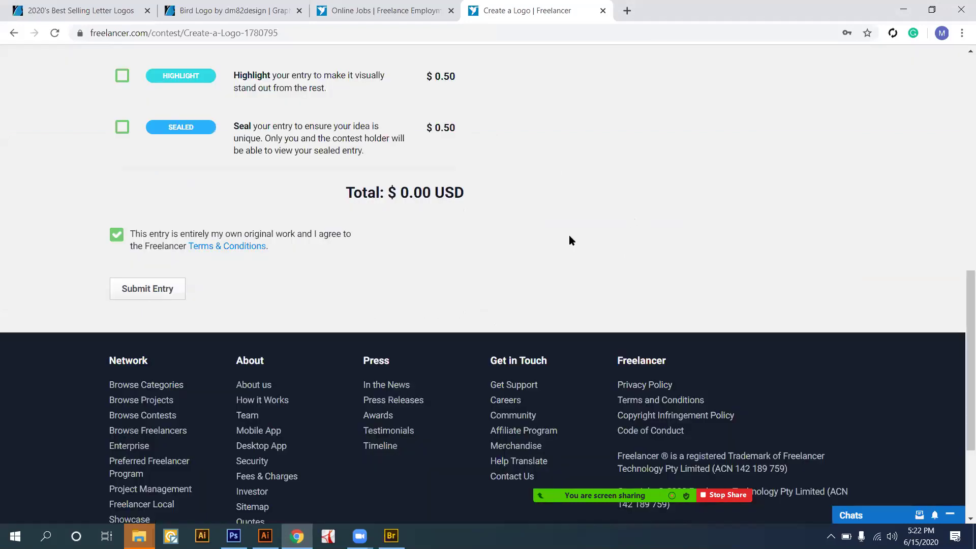
pyautogui.press('Return')
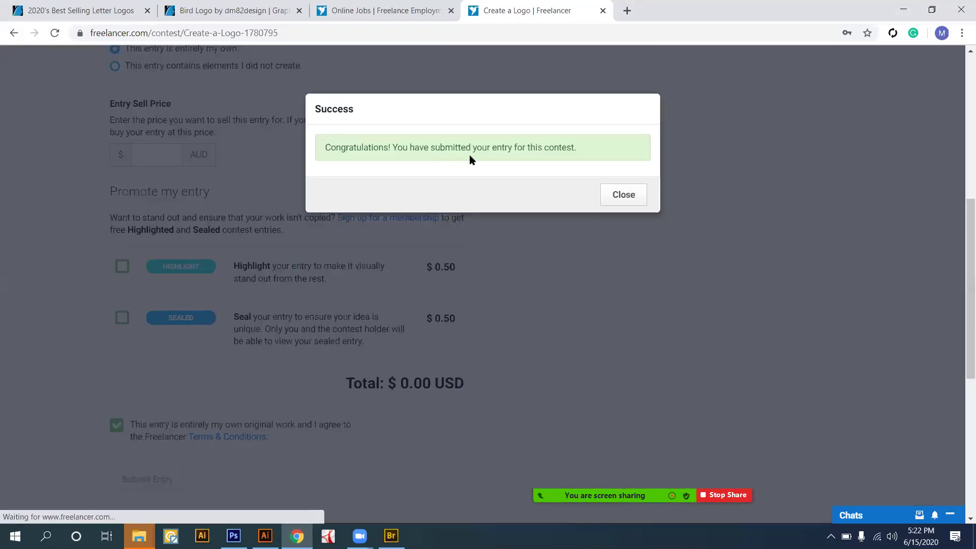
pyautogui.click(629, 195)
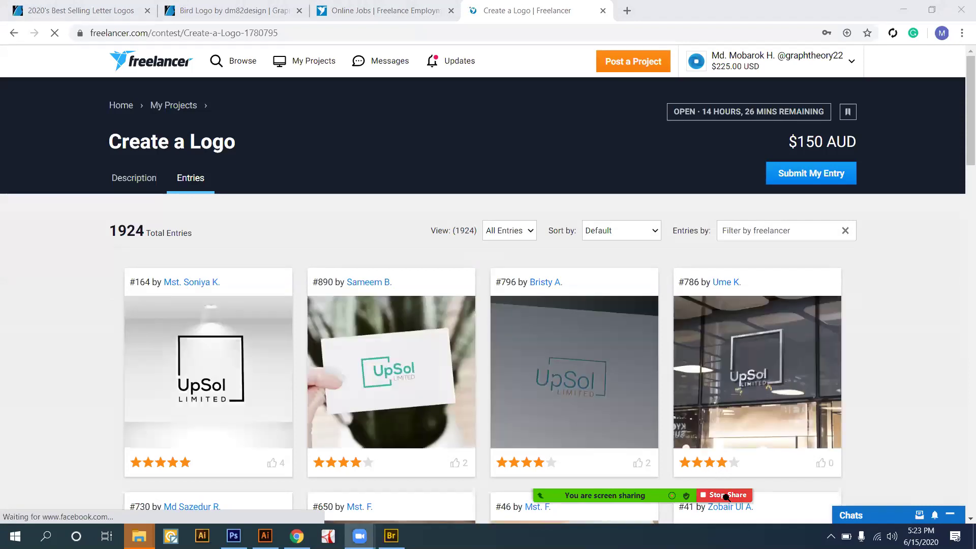
# In the other Freelancer browser window, close two Online Jobs pages and the Fashion brand logo design contest page.
pyautogui.scroll(-5, 735, 472)
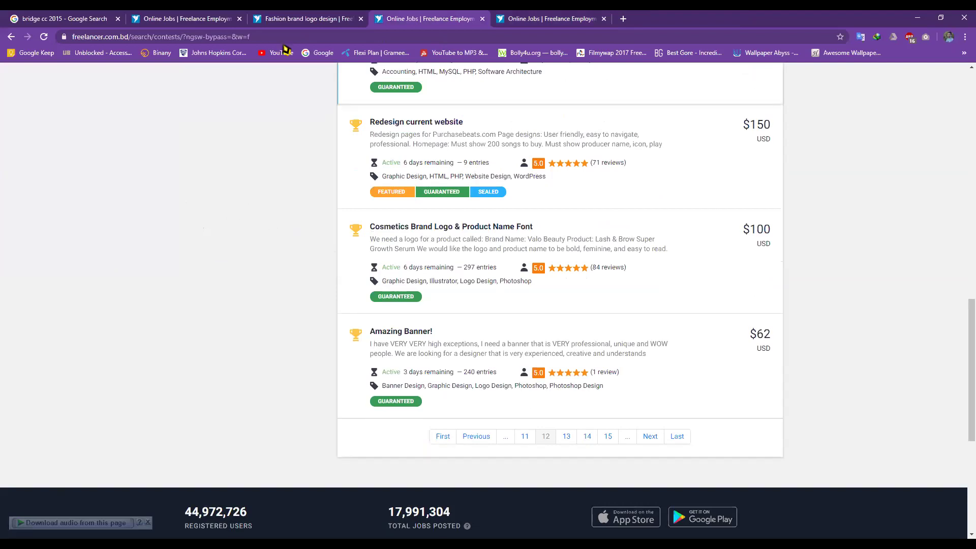
pyautogui.hotkey('ctrl', 'w')
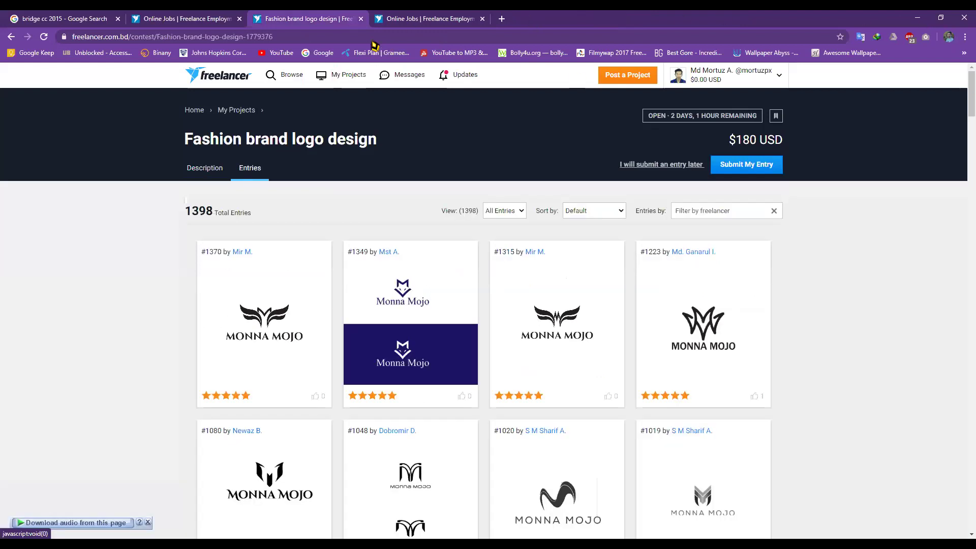
pyautogui.hotkey('ctrl', 'w')
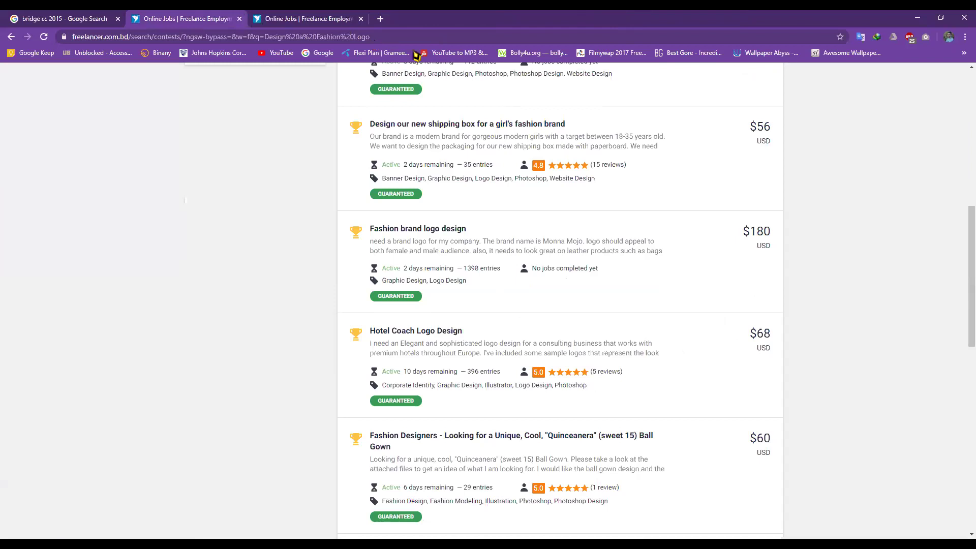
pyautogui.click(239, 19)
pyautogui.hotkey('ctrl', 't')
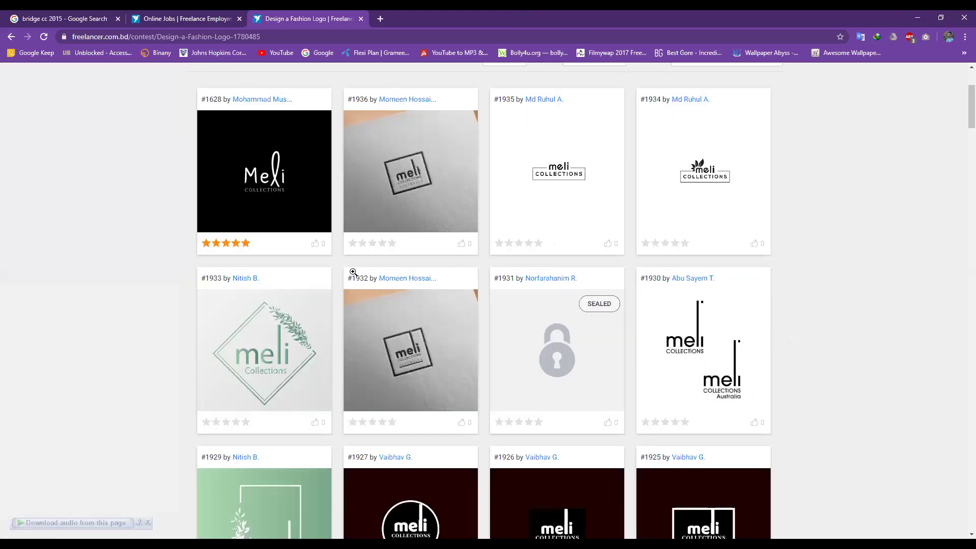
# Examine the submitted logo entries and ratings of the Design a Fashion Logo contest.
pyautogui.scroll(2, 353, 272)
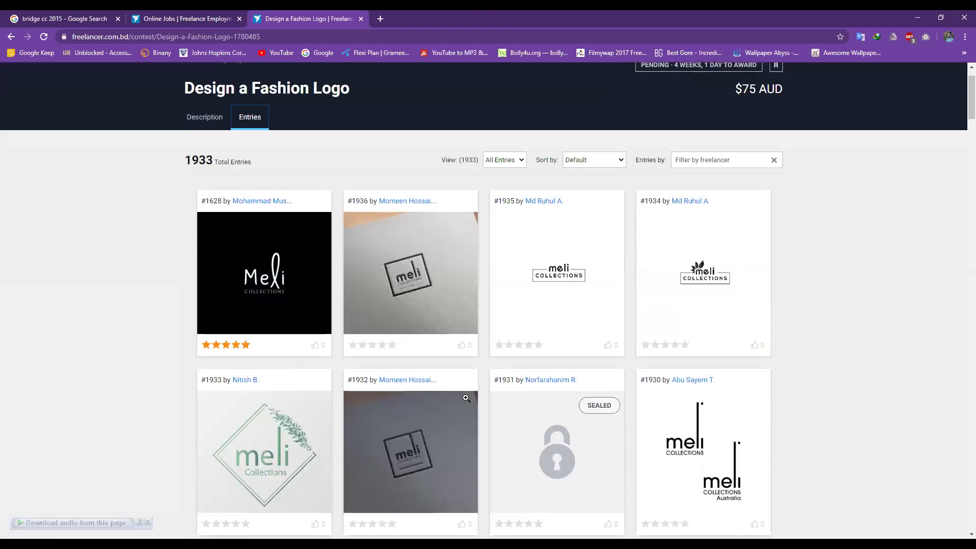
pyautogui.scroll(-3, 272, 190)
pyautogui.scroll(2, 280, 247)
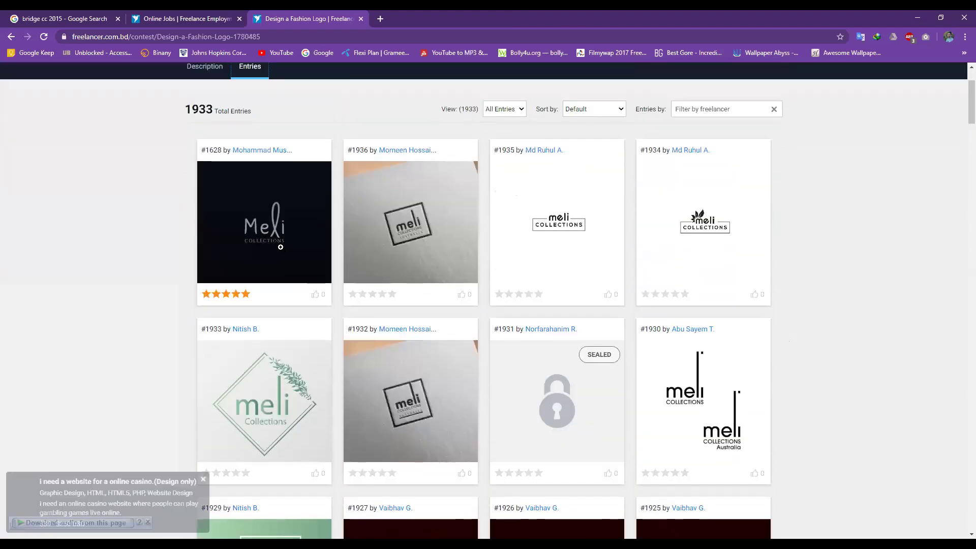
pyautogui.scroll(-1, 284, 251)
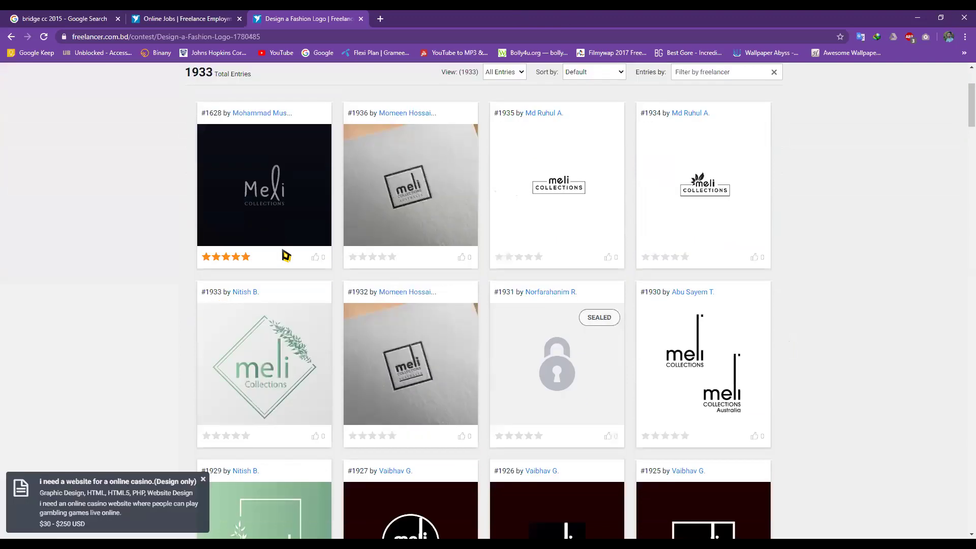
pyautogui.scroll(-3, 285, 255)
pyautogui.scroll(6, 163, 214)
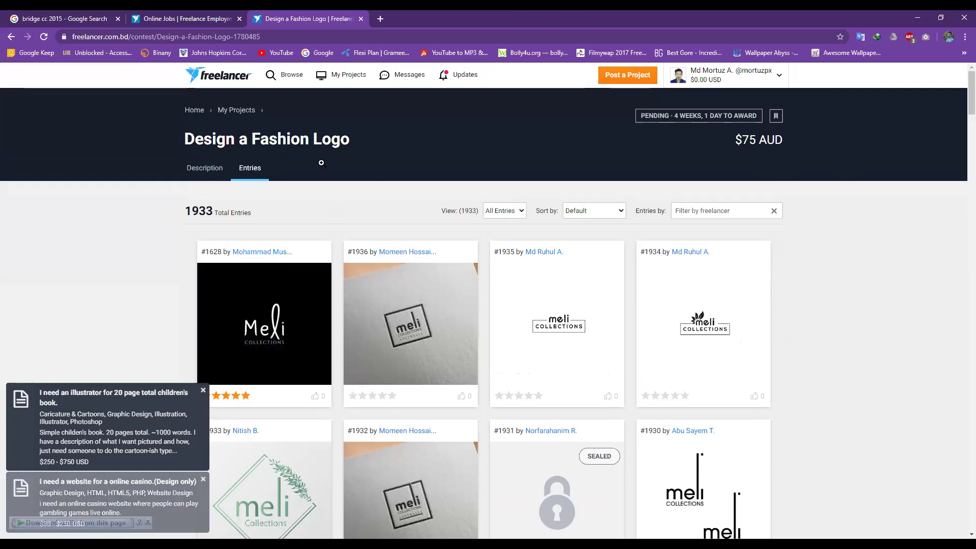
pyautogui.scroll(-3, 365, 181)
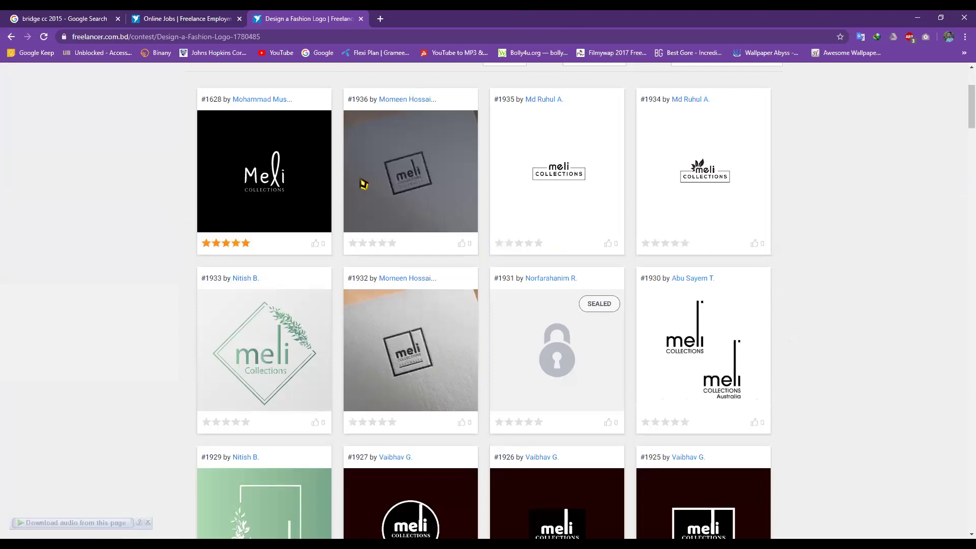
pyautogui.scroll(-2, 319, 19)
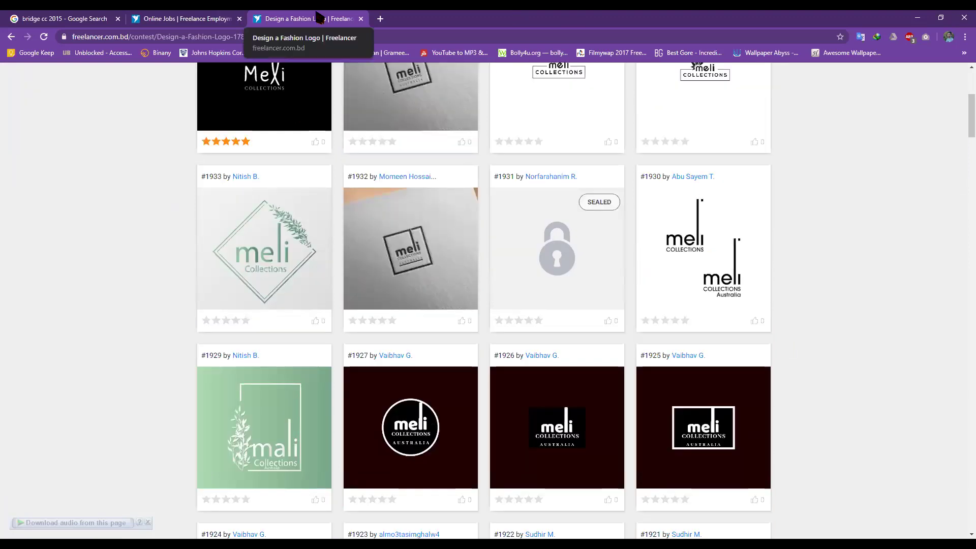
pyautogui.scroll(5, 323, 140)
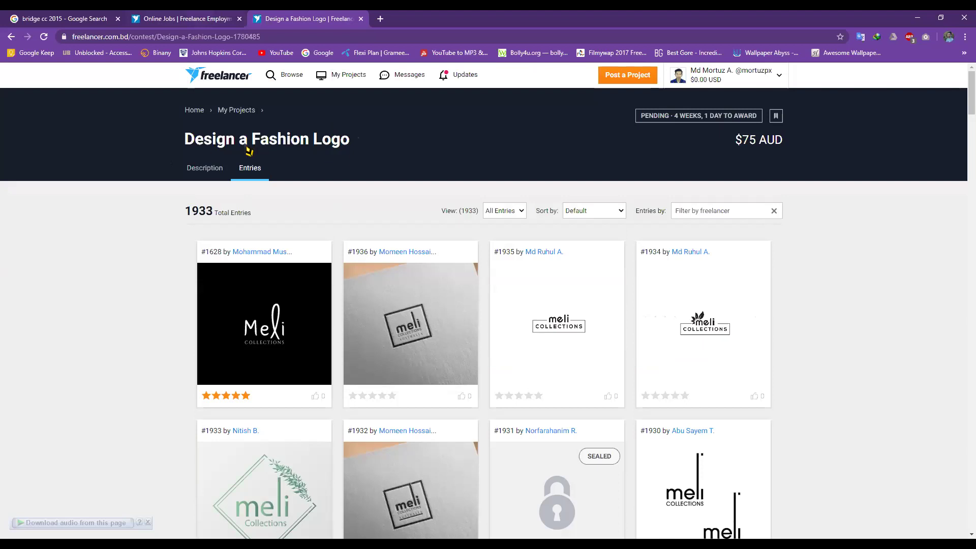
# Clear the search on the contest list, dismiss the skills selection and open the UpSol Limited Create a Logo contest.
pyautogui.hotkey('ctrl', 'shift', 'Tab')
pyautogui.click(534, 135)
pyautogui.press('BackSpace')
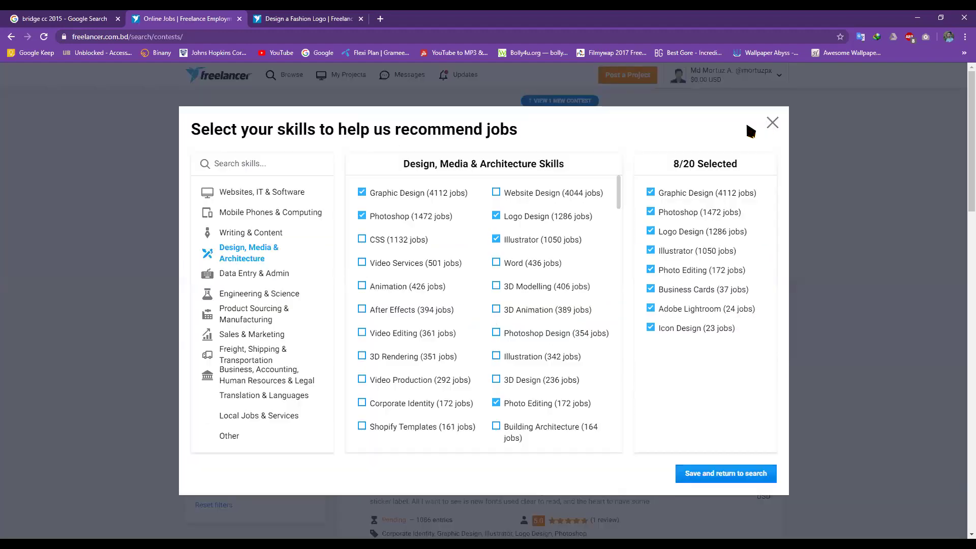
pyautogui.press('Escape')
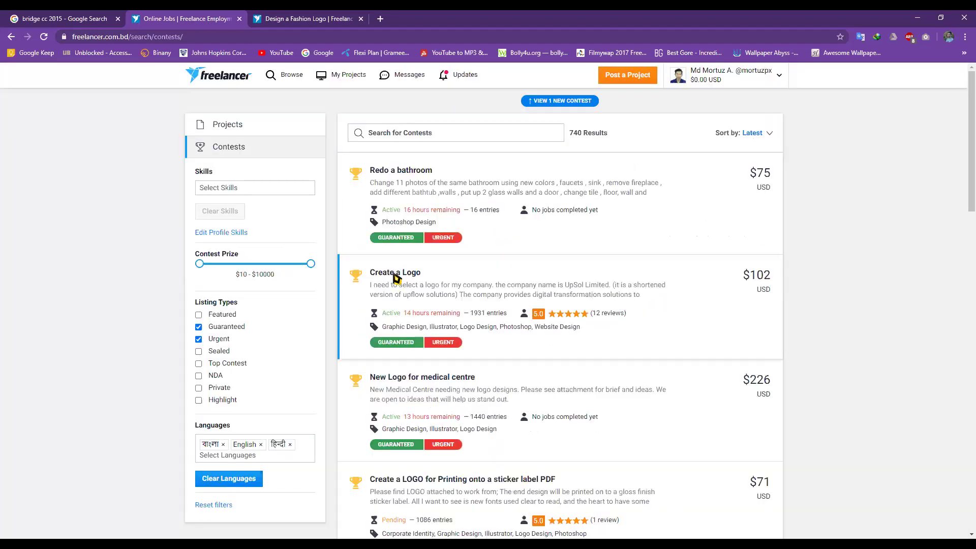
pyautogui.click(396, 276)
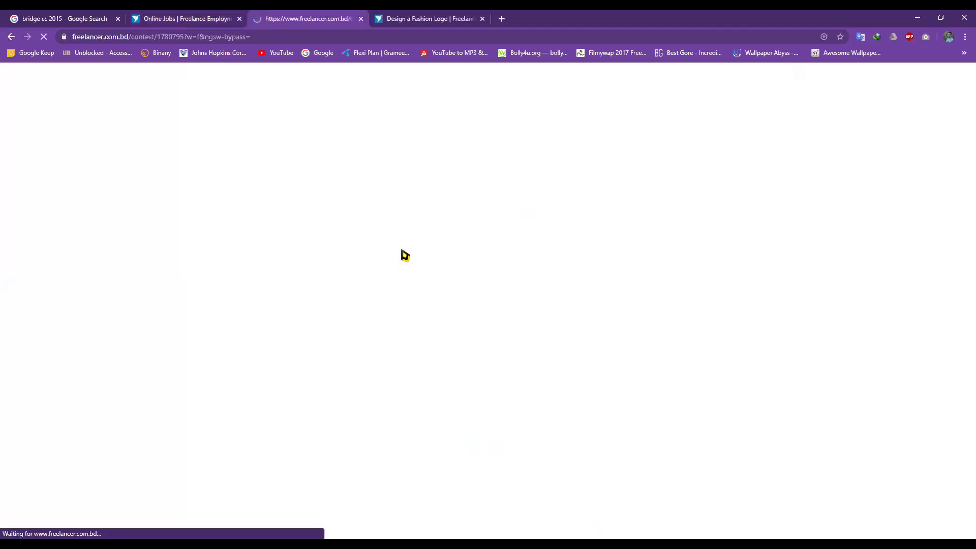
# Examine the submitted entries and their ratings in the UpSol Limited Create a Logo contest.
pyautogui.scroll(-1, 262, 168)
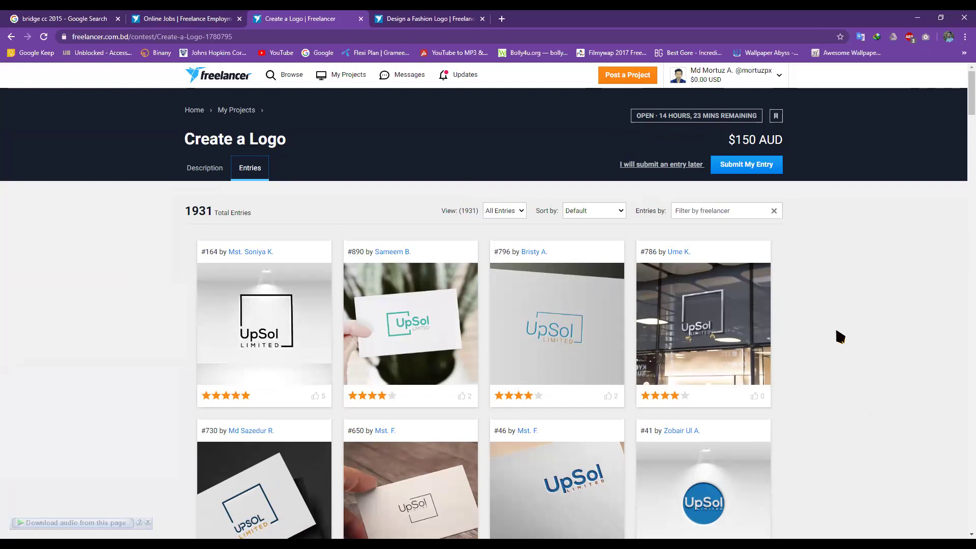
pyautogui.scroll(-3, 840, 337)
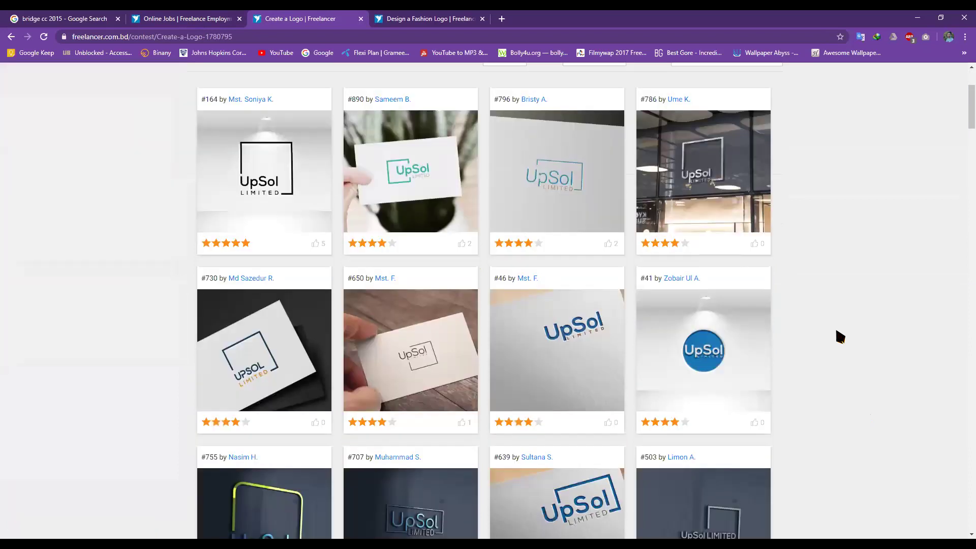
pyautogui.scroll(-4, 634, 507)
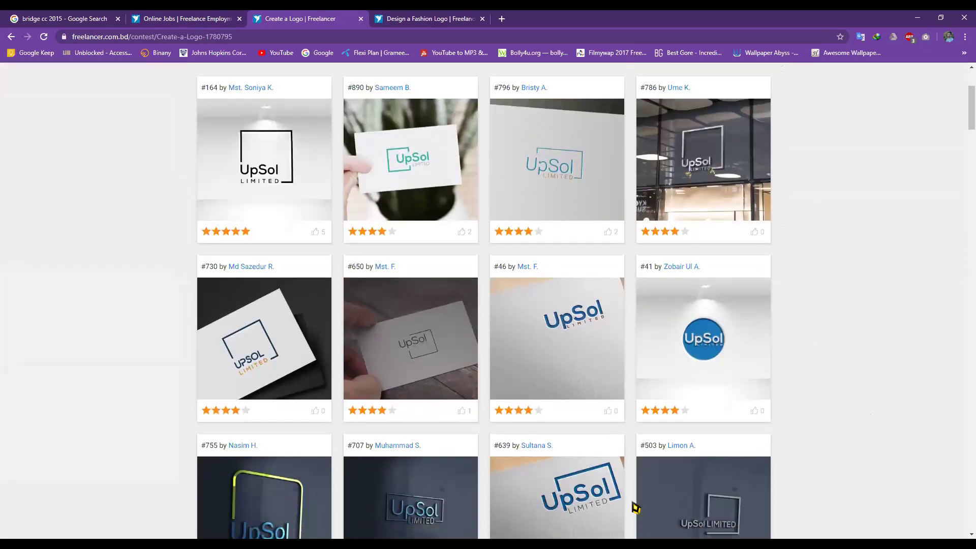
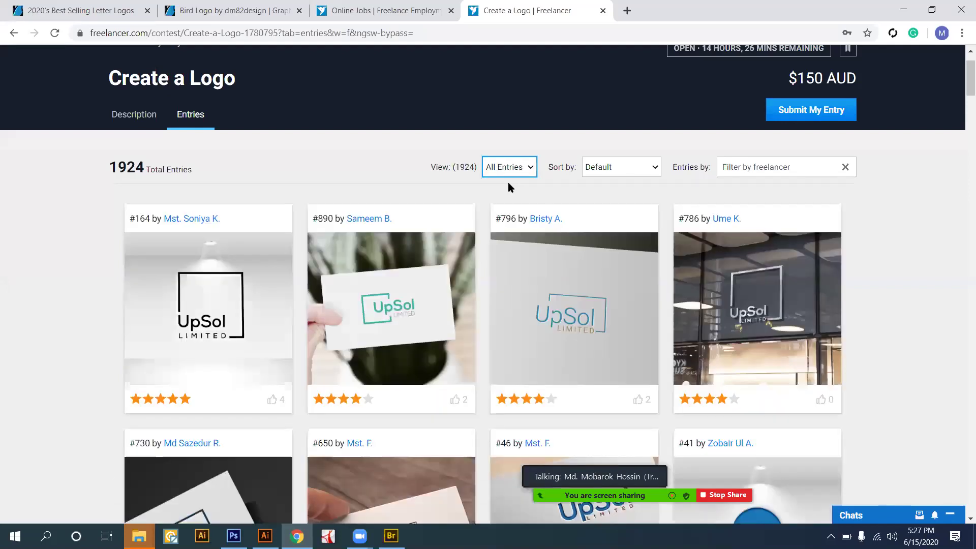
pyautogui.scroll(-1, 510, 188)
pyautogui.scroll(-3, 905, 293)
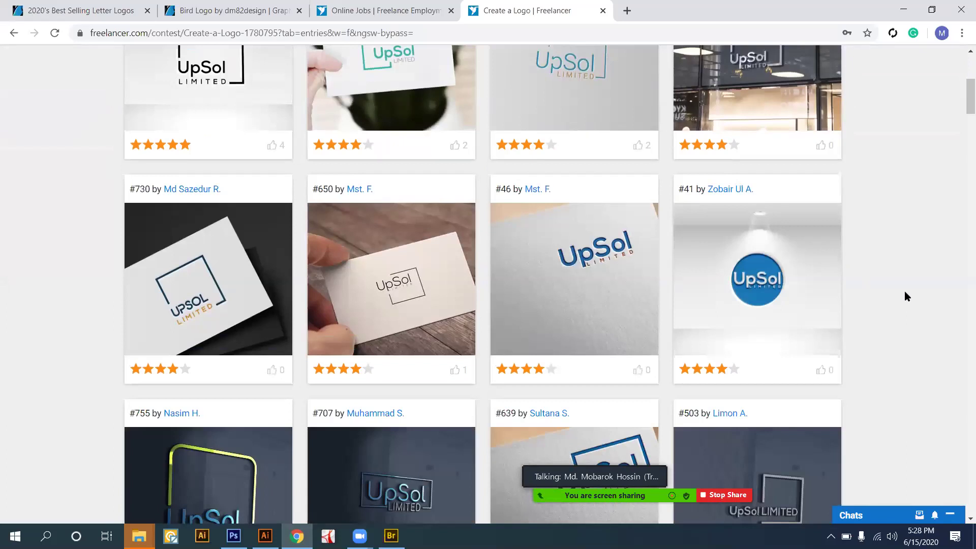
pyautogui.scroll(-1, 904, 292)
pyautogui.scroll(-2, 905, 291)
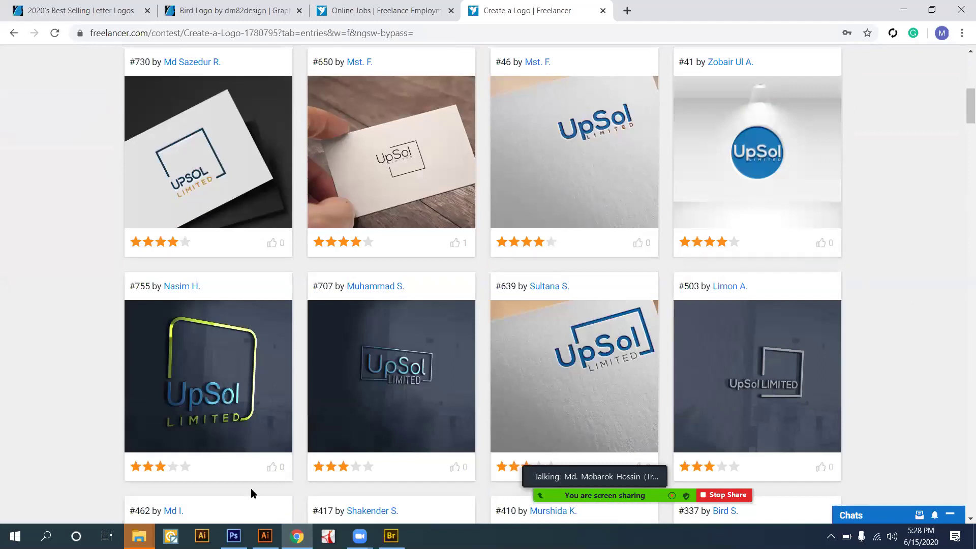
pyautogui.scroll(4, 251, 488)
# Switch to Illustrator and recolour the LIMITED text and lower frame half of the central black UPSol logo dark gray.
pyautogui.moveTo(264, 536)
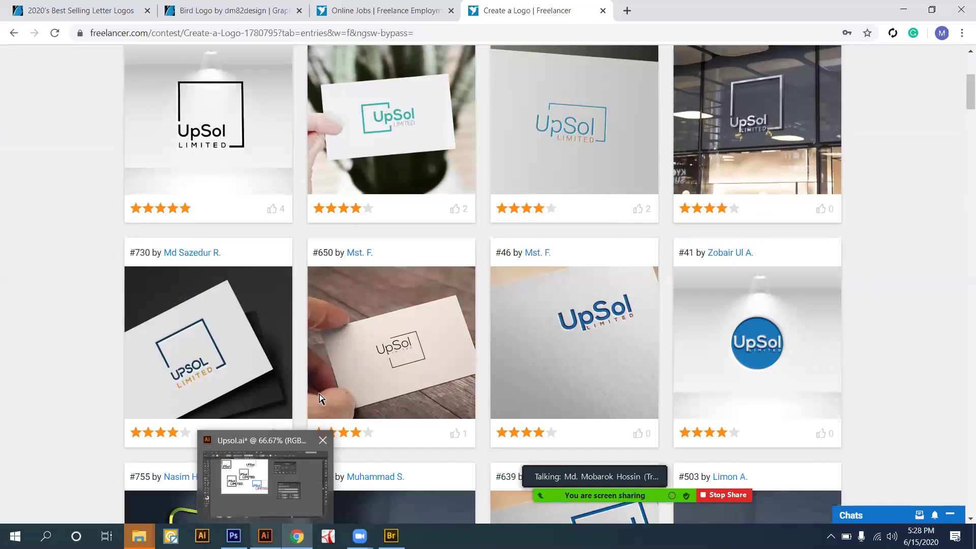
pyautogui.hotkey('alt', 'Tab')
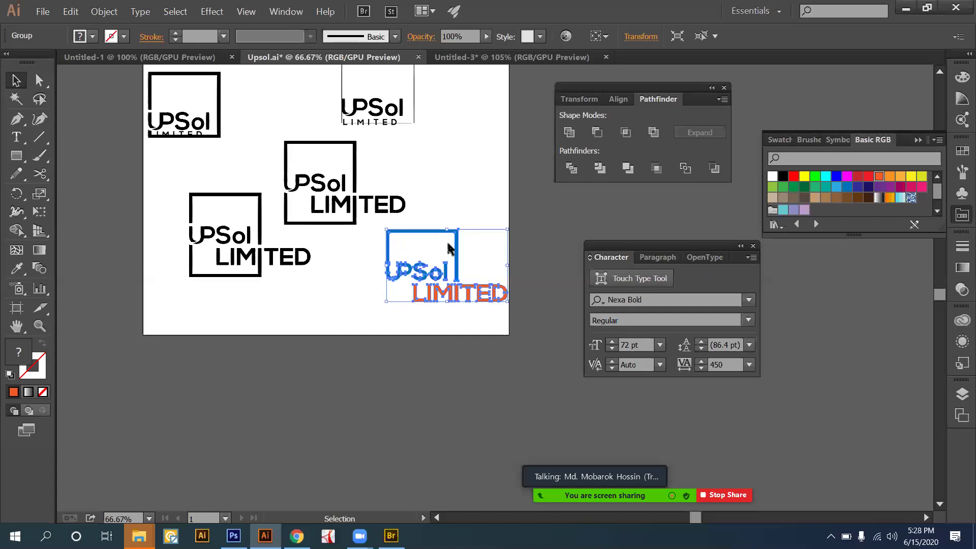
pyautogui.hotkey('ctrl', '=')
pyautogui.hotkey('ctrl', '=')
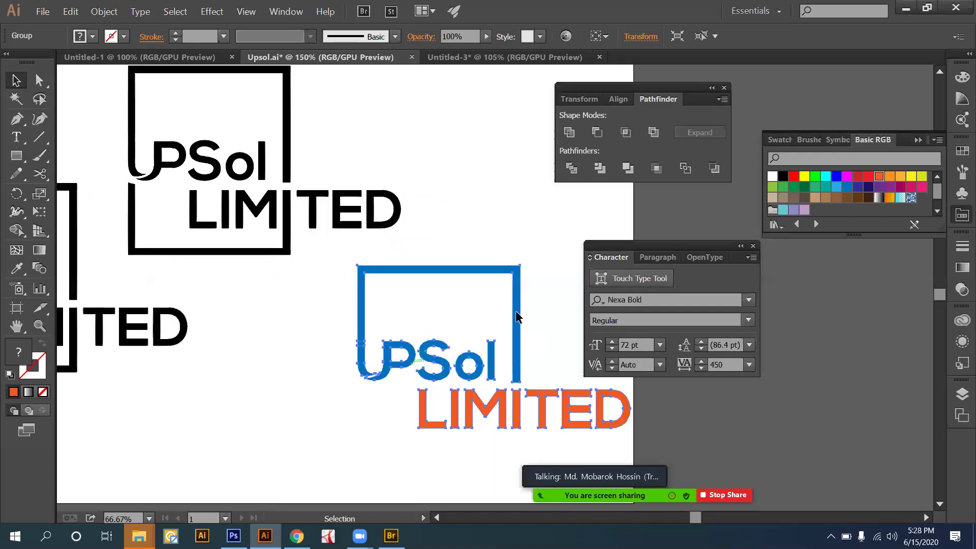
pyautogui.scroll(3, 522, 336)
pyautogui.hscroll(-3, 523, 336)
pyautogui.click(299, 253)
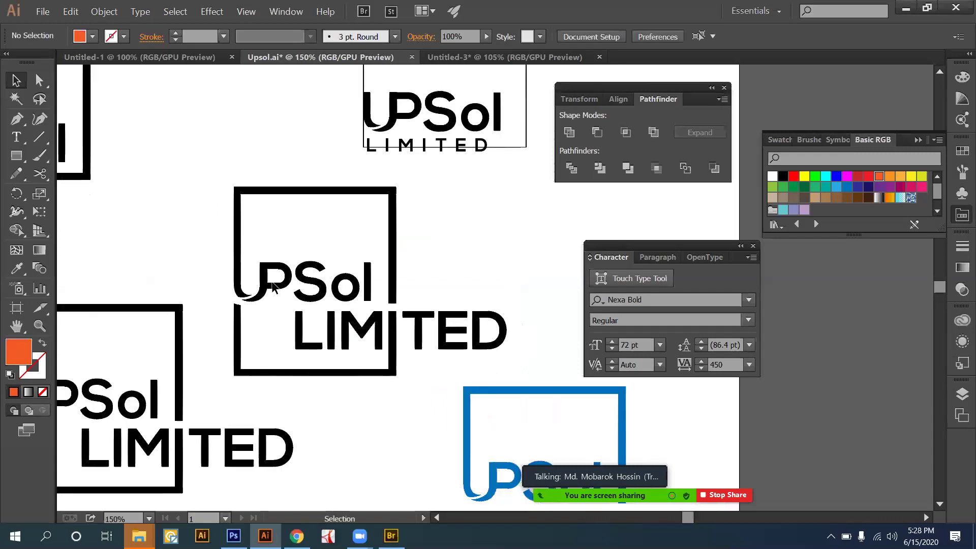
pyautogui.click(420, 318)
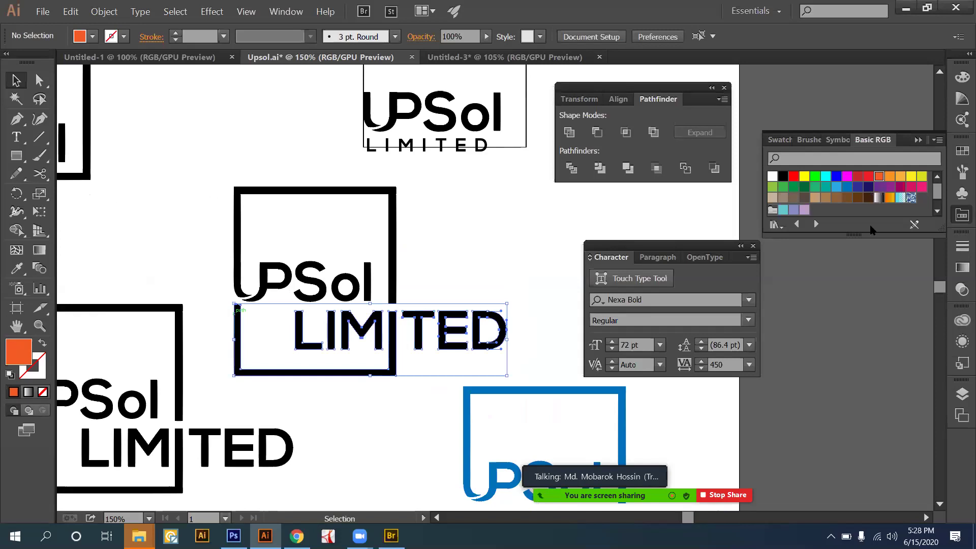
pyautogui.press('a')
pyautogui.moveTo(869, 287); pyautogui.dragTo(869, 298)
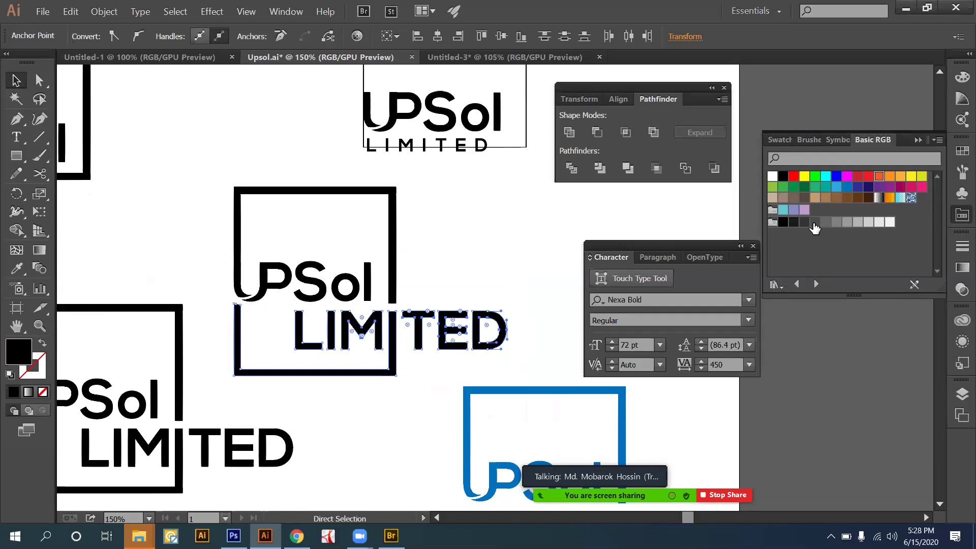
pyautogui.click(815, 223)
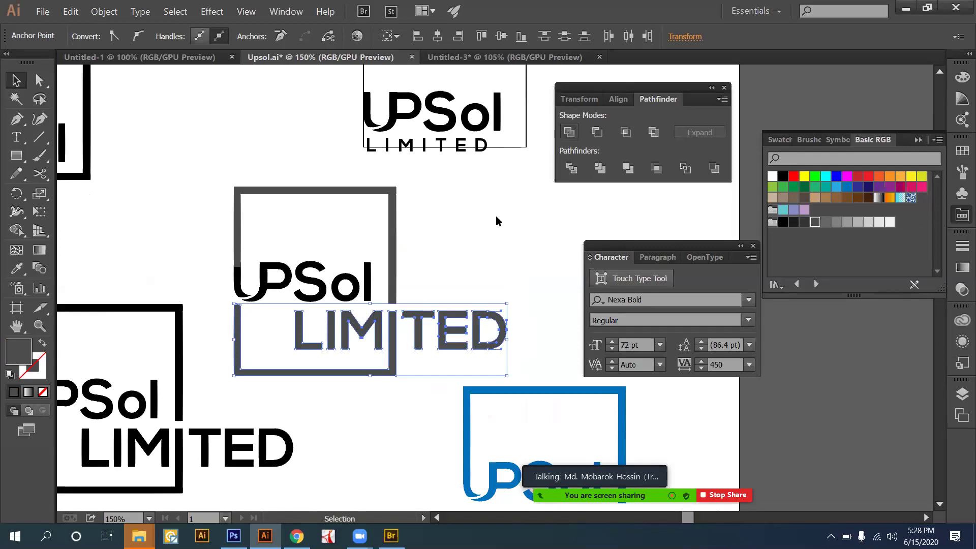
pyautogui.click(407, 259)
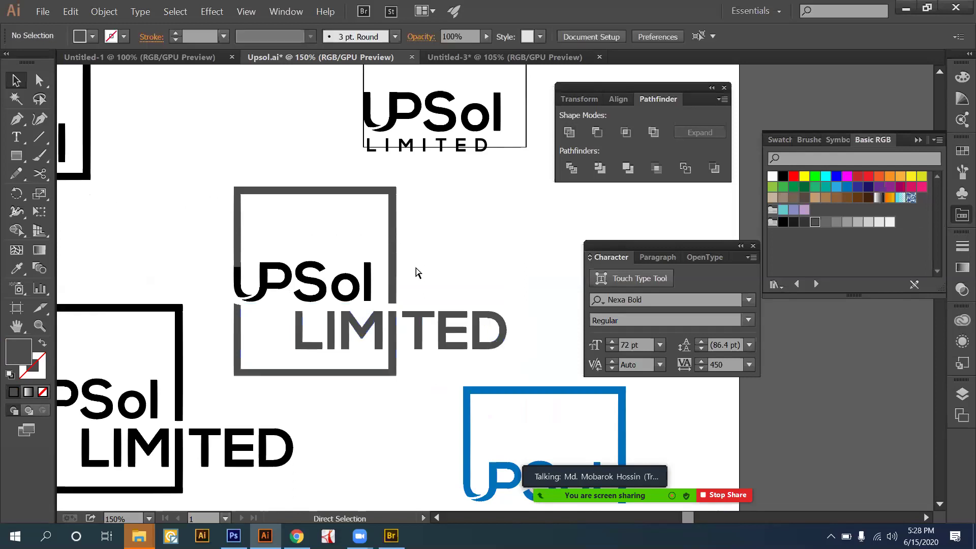
# Recolour the same logo's UPSol lettering and upper frame half blue, and copy the whole logo.
pyautogui.moveTo(452, 282); pyautogui.dragTo(205, 232)
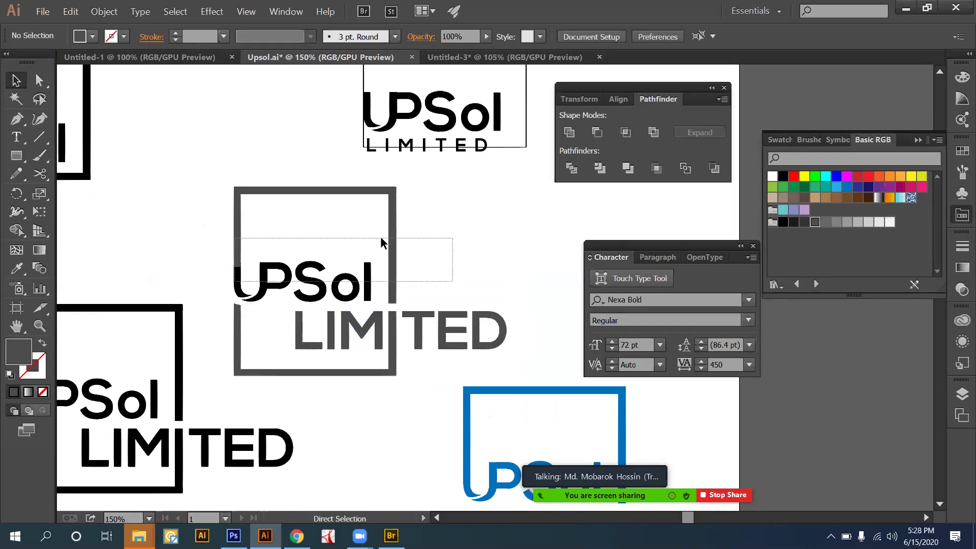
pyautogui.click(848, 187)
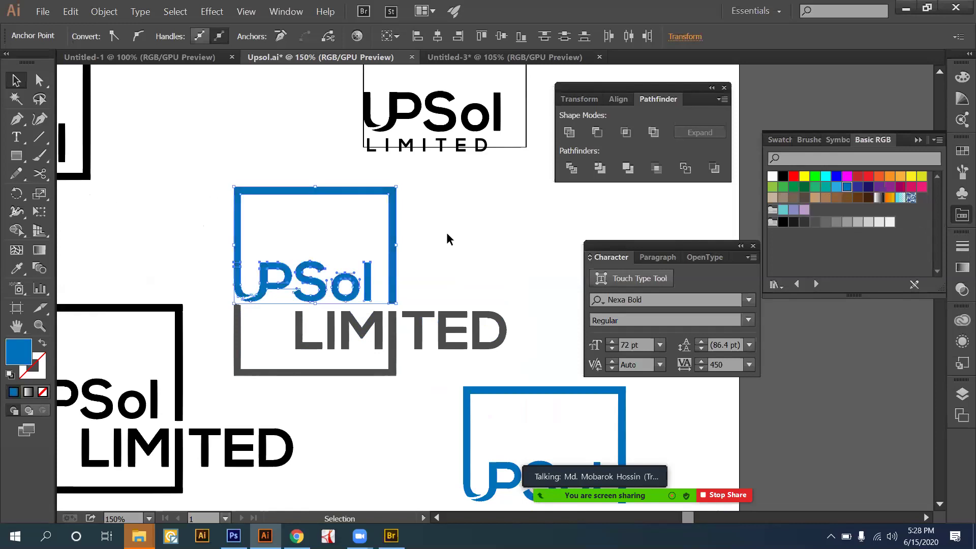
pyautogui.click(407, 252)
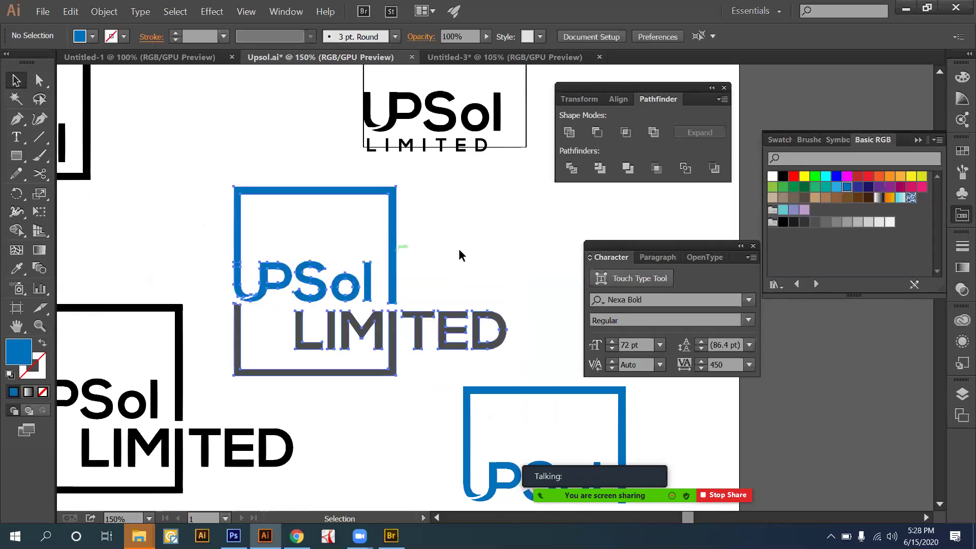
pyautogui.click(480, 252)
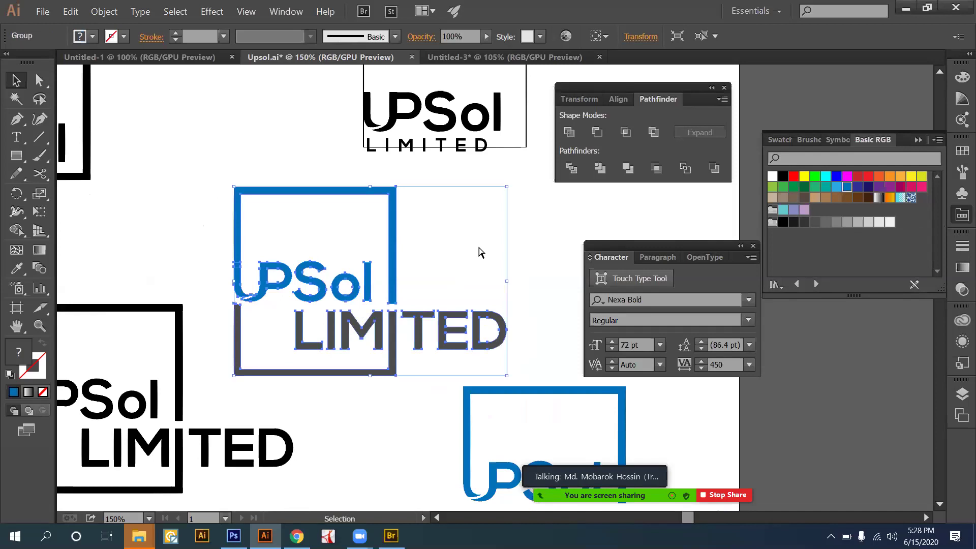
pyautogui.press('ctrl')
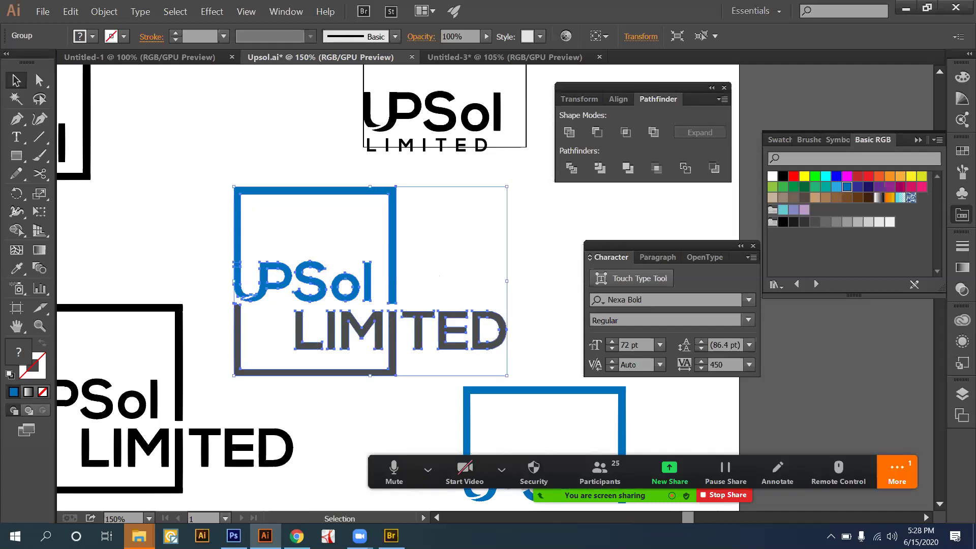
# Switch to Photoshop and open the contents of the Your Logo smart object in the 3d glass window logo mockup.
pyautogui.moveTo(233, 536)
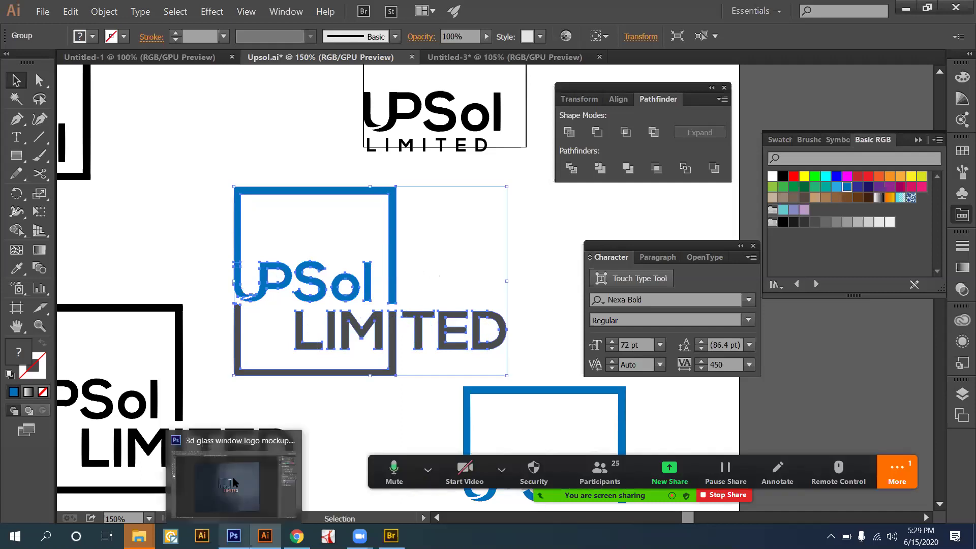
pyautogui.hotkey('alt', 'Tab')
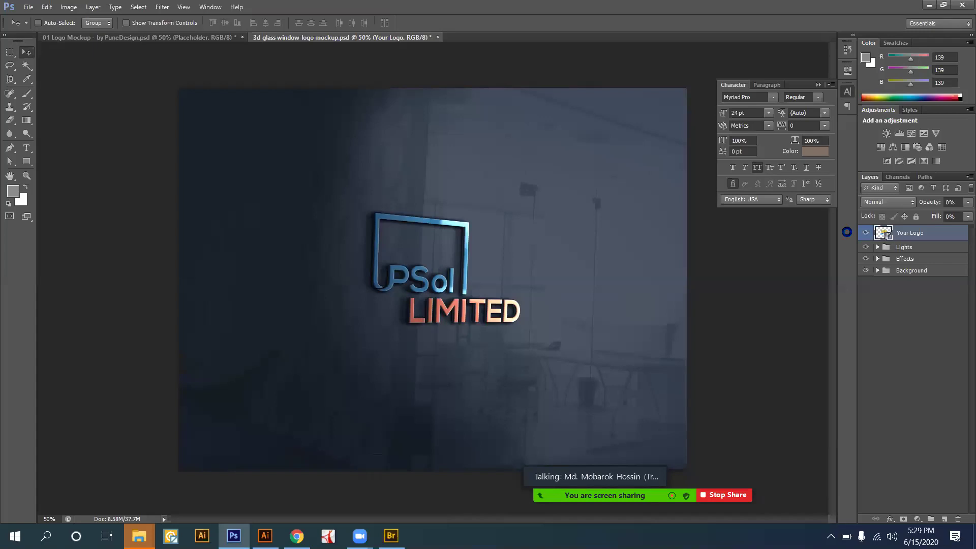
pyautogui.click(478, 209)
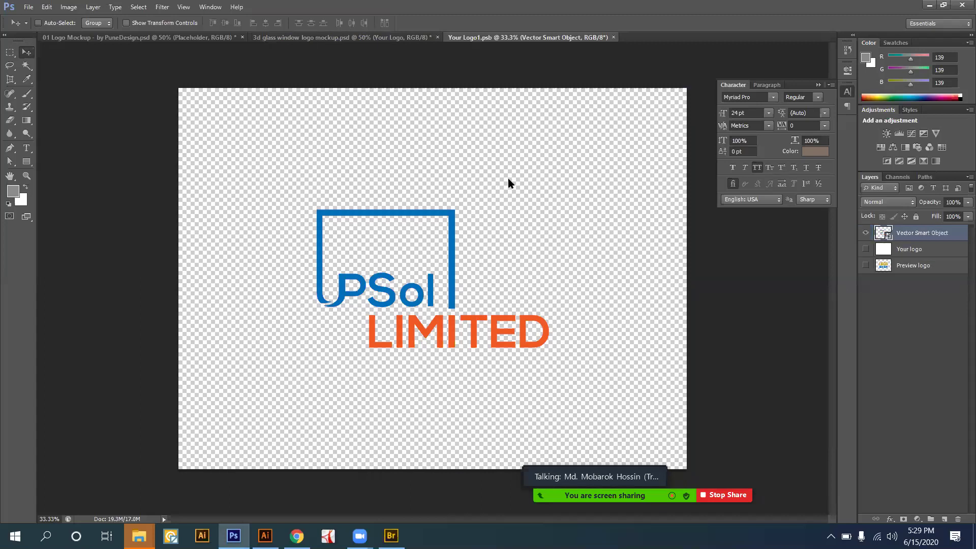
# Paste the copied logo as a smart object and enlarge it to about 397% over the old logo.
pyautogui.hotkey('ctrl', 'v')
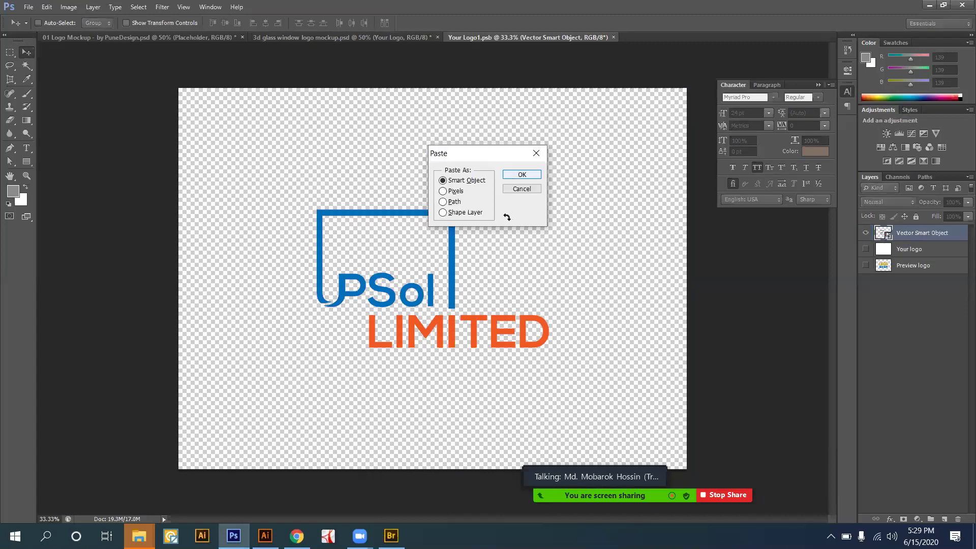
pyautogui.press('Return')
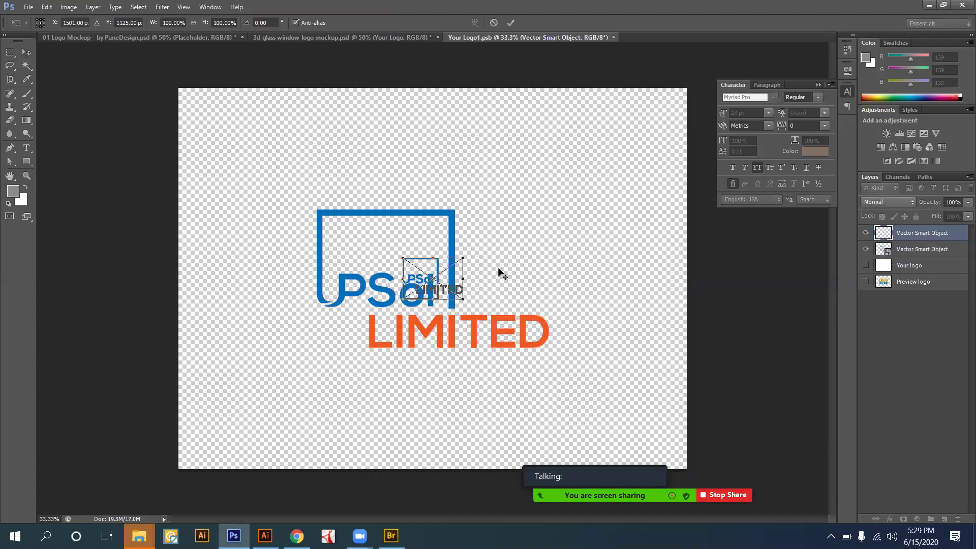
pyautogui.moveTo(463, 299); pyautogui.dragTo(555, 358)
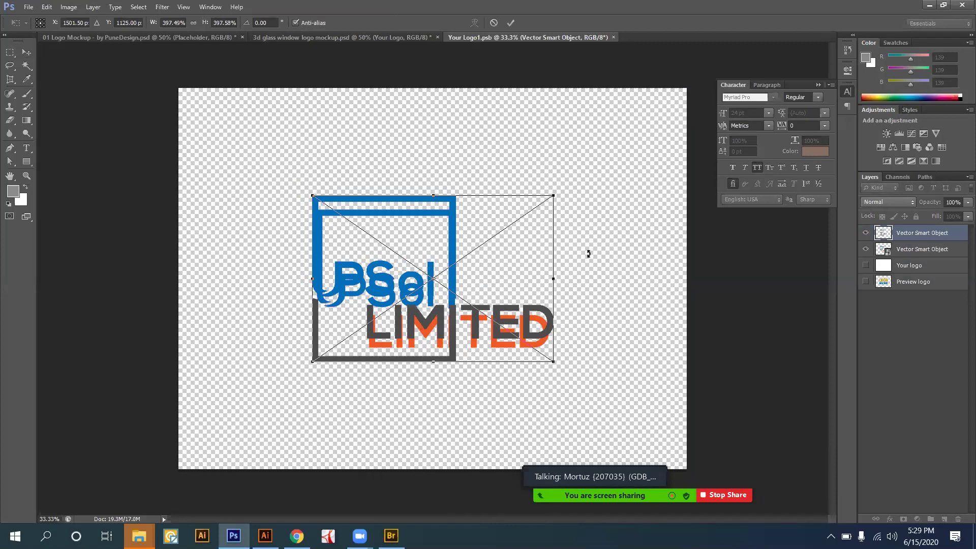
pyautogui.press('Return')
# Hide the old blue-and-orange logo layer and delete the enlarged pasted copy.
pyautogui.click(865, 249)
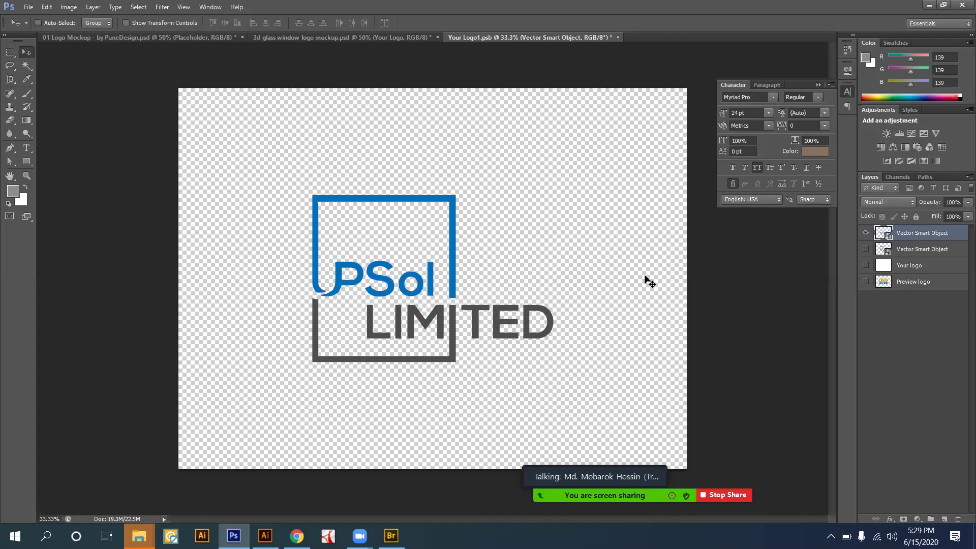
pyautogui.press('Delete')
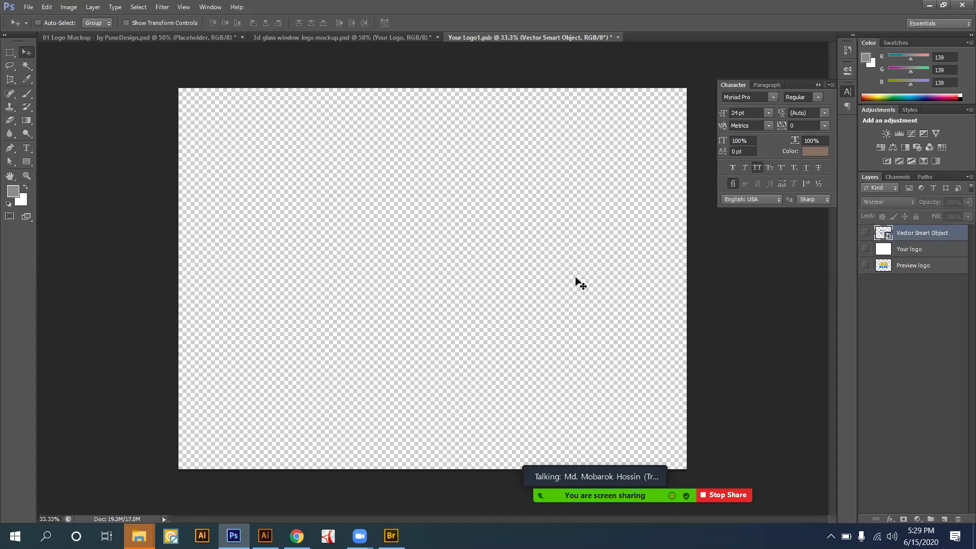
# Paste the blue-and-gray logo again as a smart object at about 385% scale, and save and close the smart object's document.
pyautogui.hotkey('ctrl', 'v')
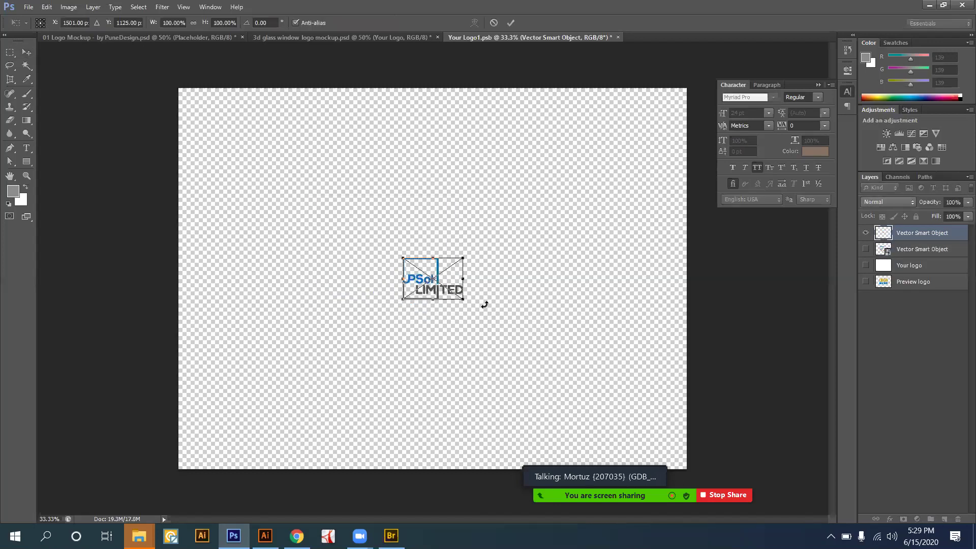
pyautogui.press('Return')
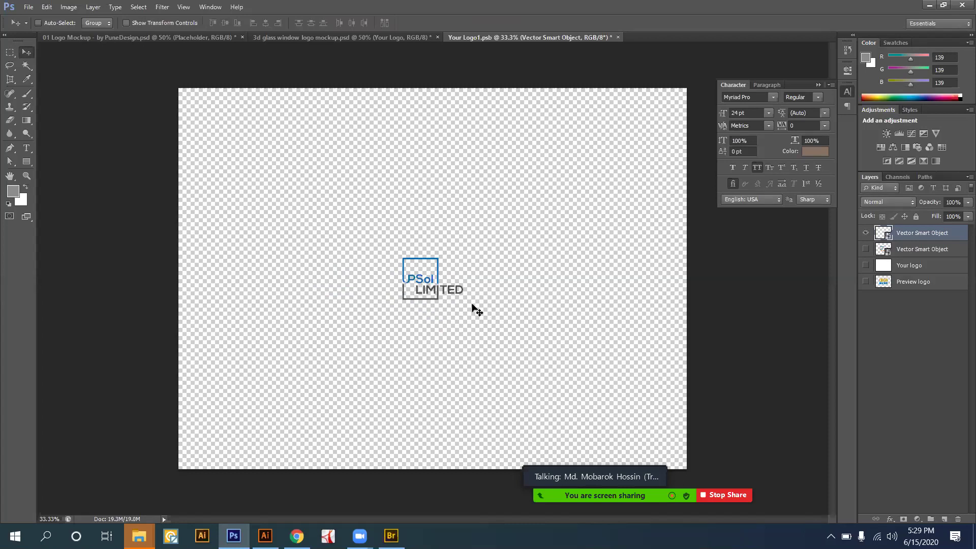
pyautogui.hotkey('ctrl', 't')
pyautogui.moveTo(461, 300); pyautogui.dragTo(525, 384)
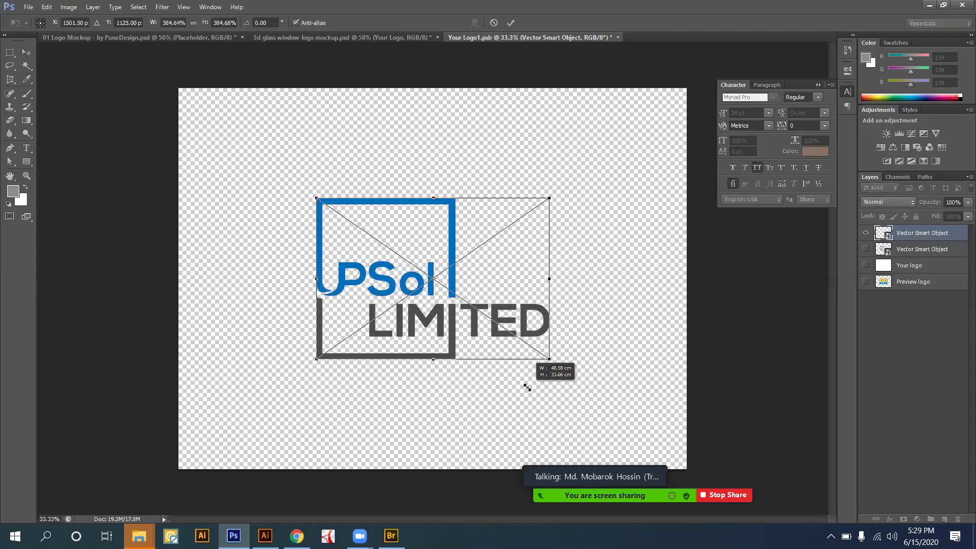
pyautogui.press('Return')
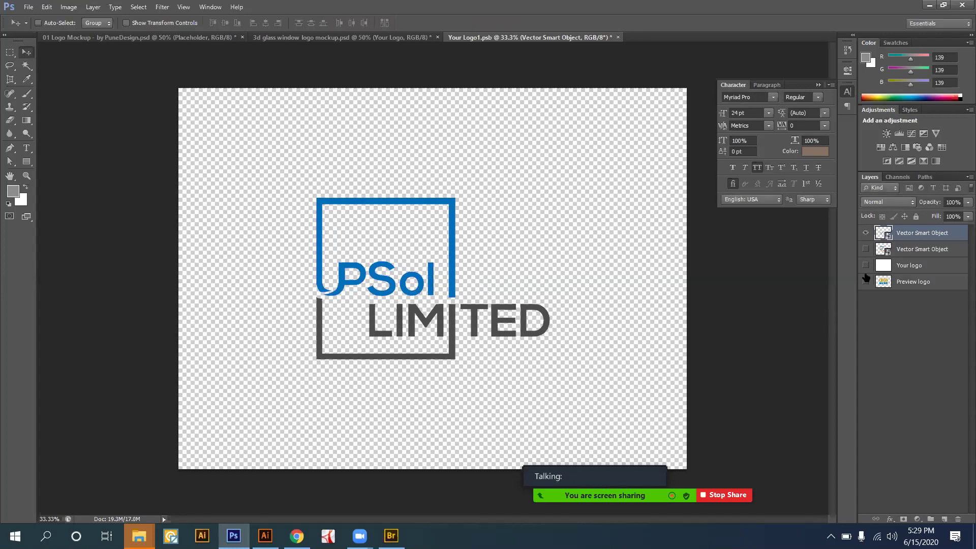
pyautogui.hotkey('ctrl', 's')
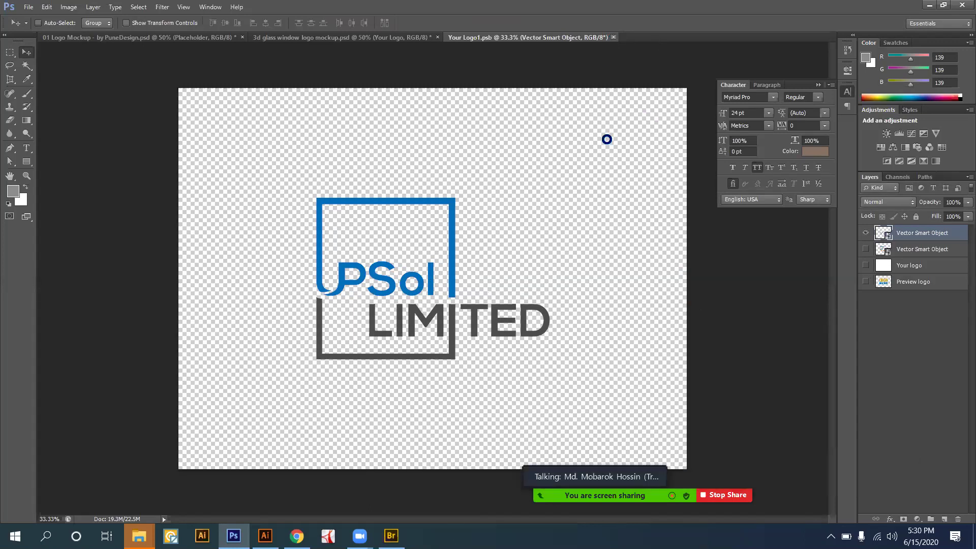
pyautogui.hotkey('ctrl', 'w')
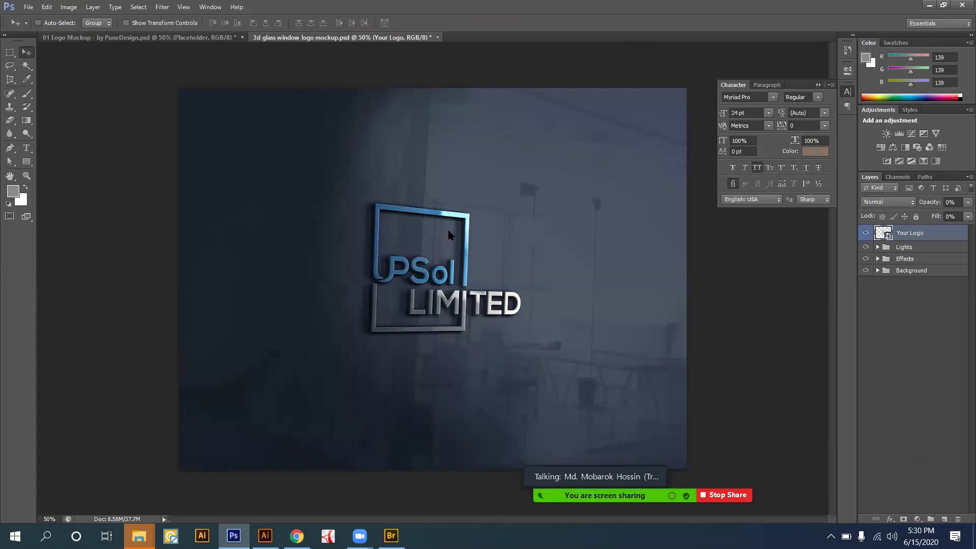
# Export the 3d glass window logo mockup for web as a JPEG named 4 on the Desktop.
pyautogui.hotkey('ctrl', 'alt', 'shift', 's')
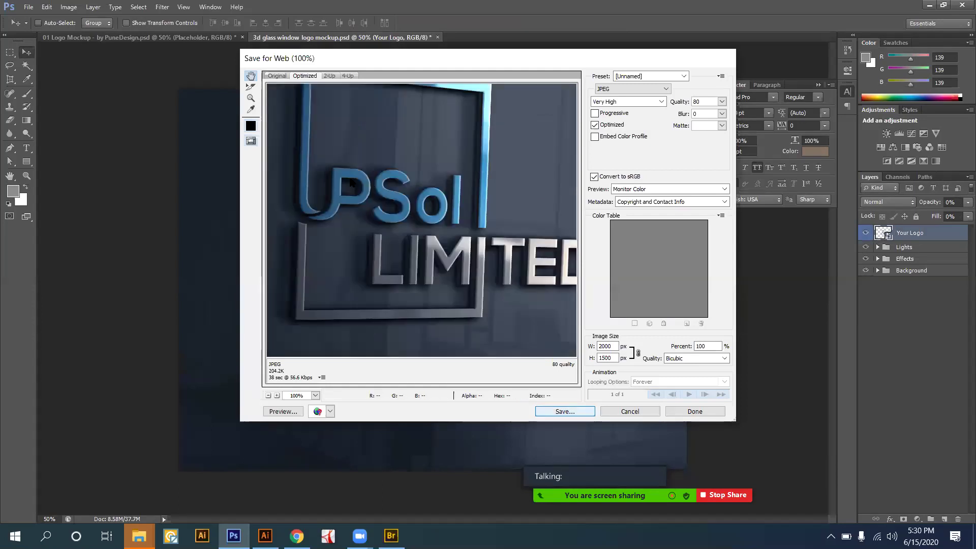
pyautogui.press('Return')
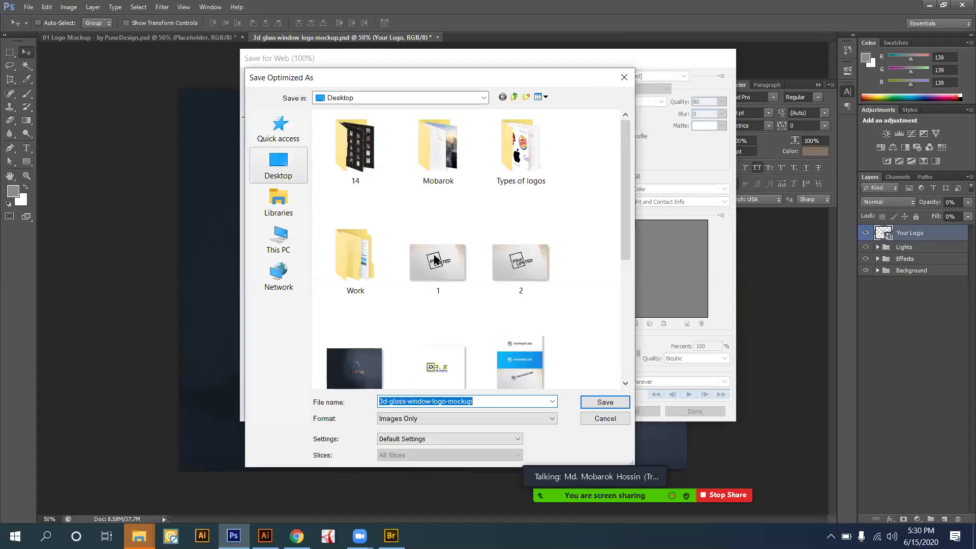
pyautogui.write('4')
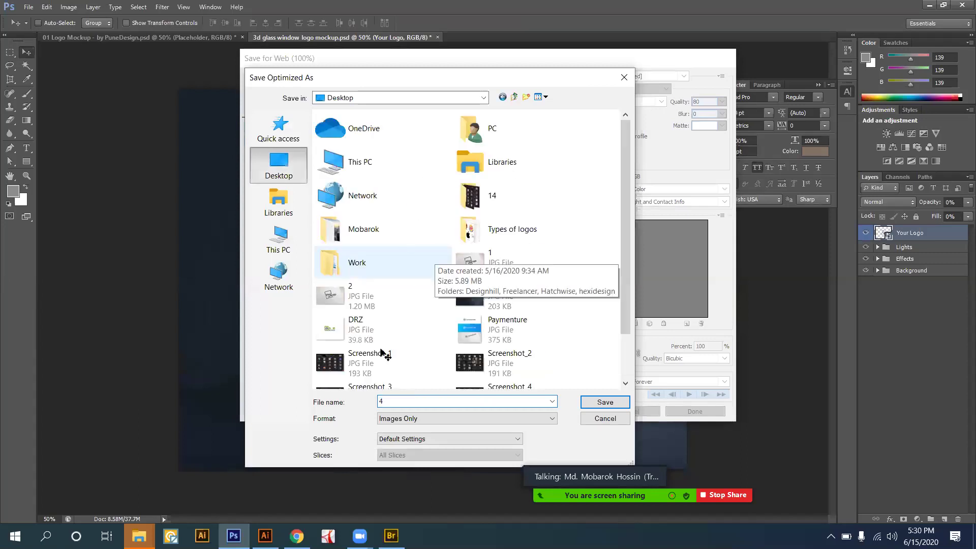
pyautogui.press('Escape')
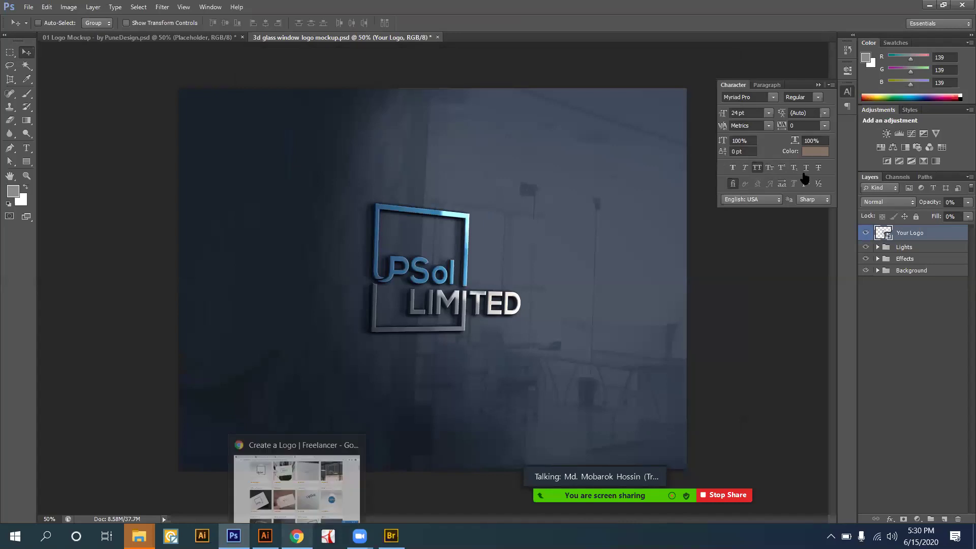
# Switch to Chrome and upload 4.jpg from the Desktop to the Create a Logo contest entry form.
pyautogui.hotkey('alt', 'Tab')
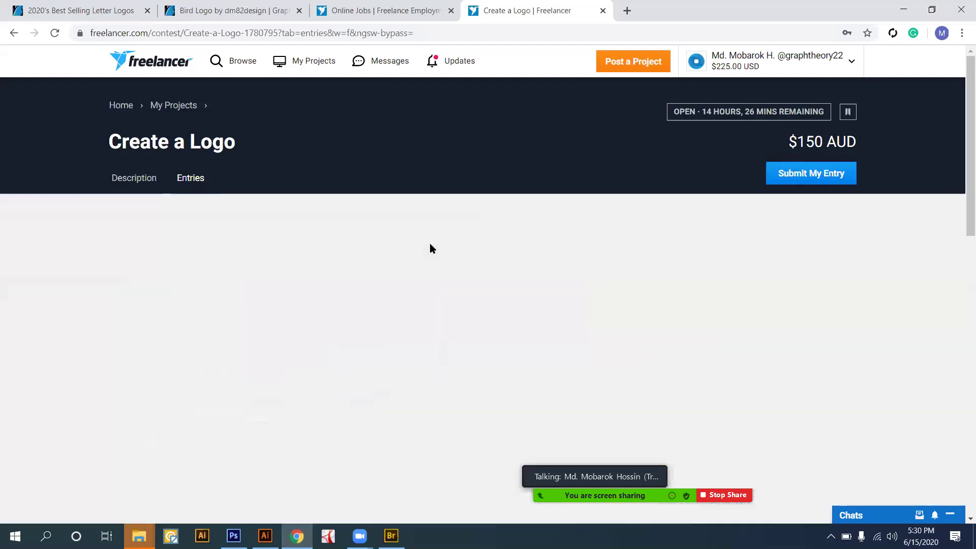
pyautogui.scroll(-1, 429, 243)
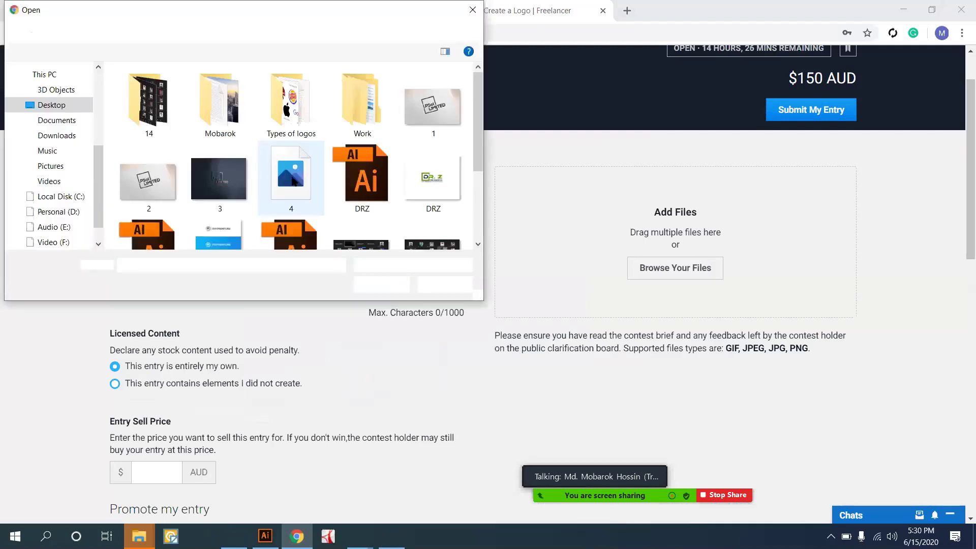
pyautogui.click(305, 182)
pyautogui.click(379, 286)
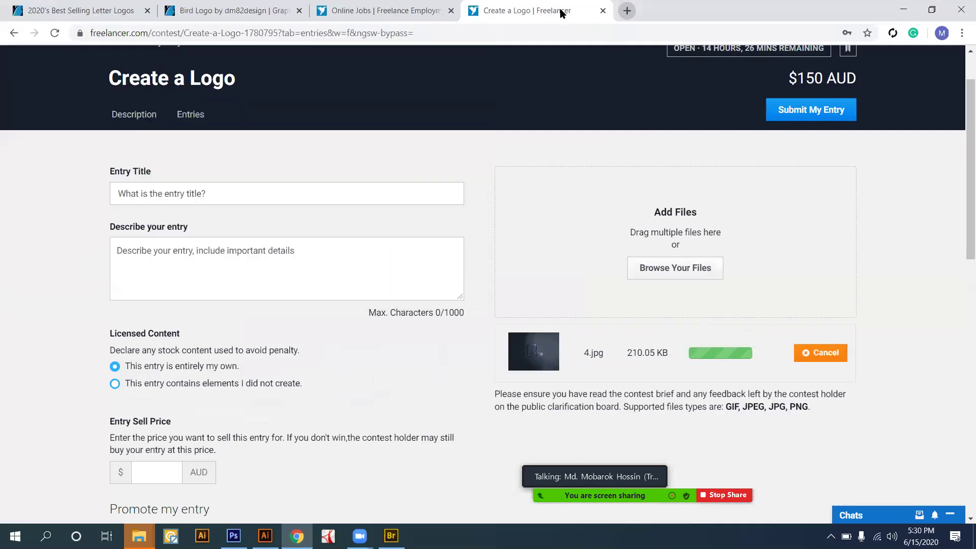
# Open a new browser tab, return to the contest entry form and submit the entry.
pyautogui.hotkey('ctrl', 't')
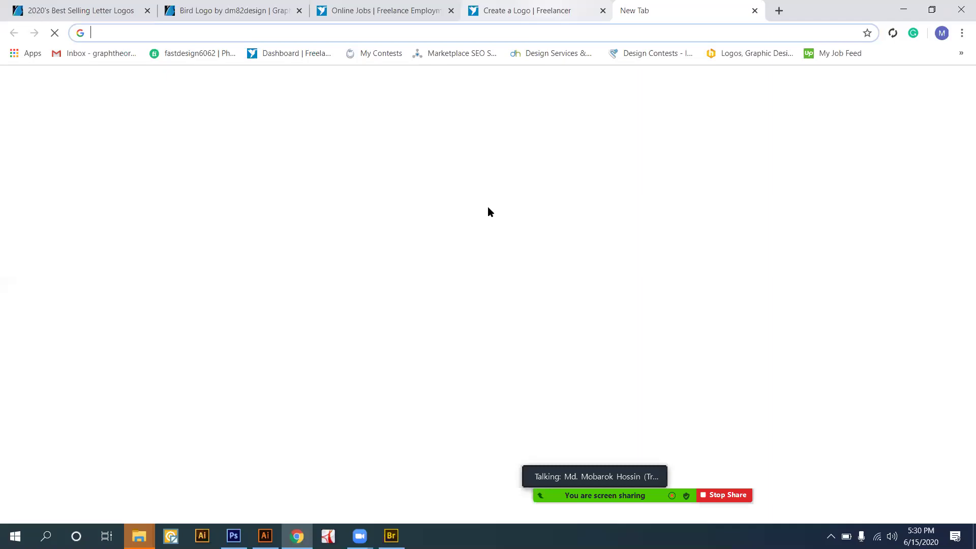
pyautogui.hotkey('ctrl', 'shift', 'Tab')
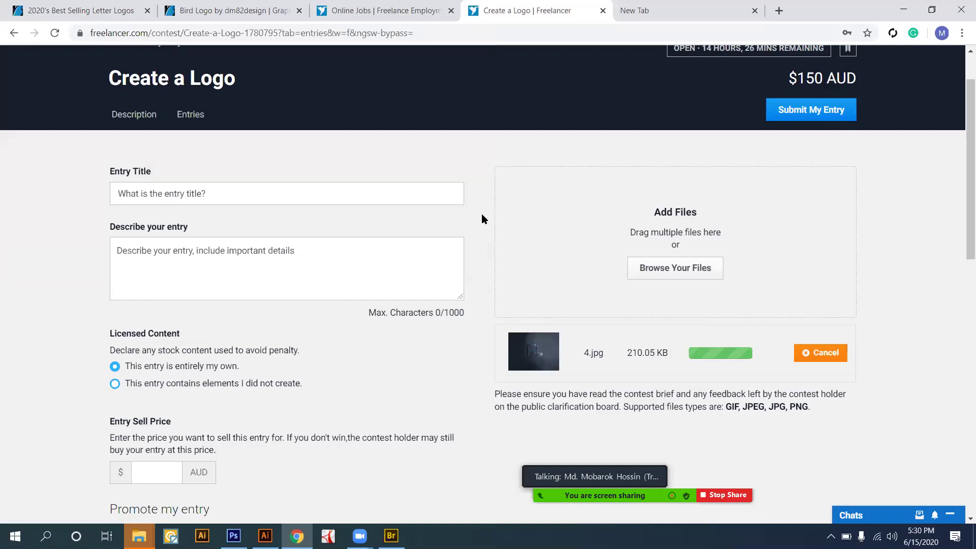
pyautogui.scroll(-15, 213, 224)
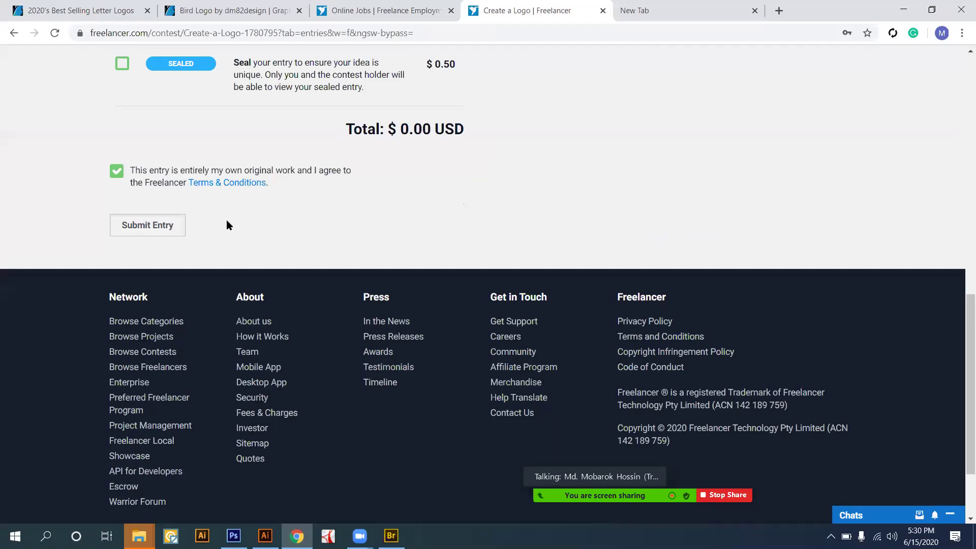
pyautogui.press('Return')
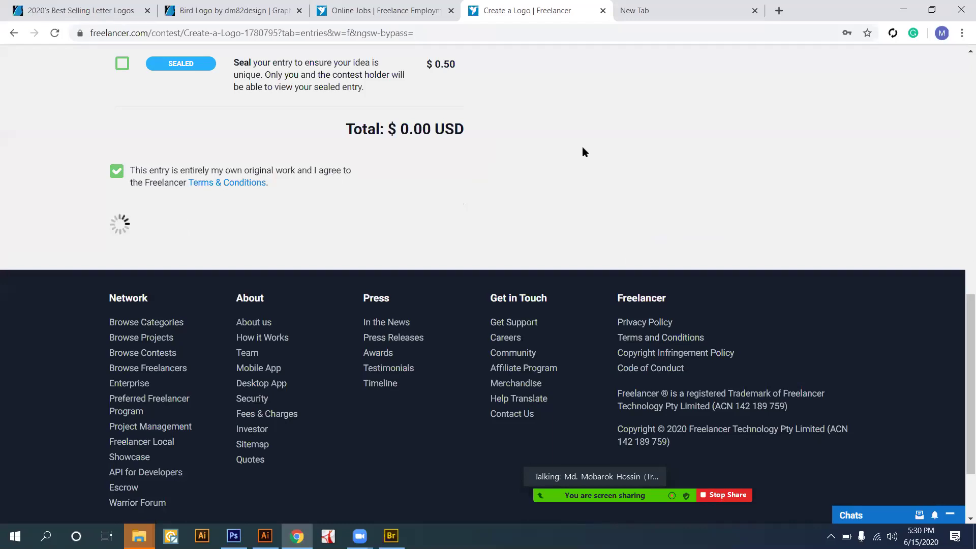
pyautogui.scroll(5, 584, 150)
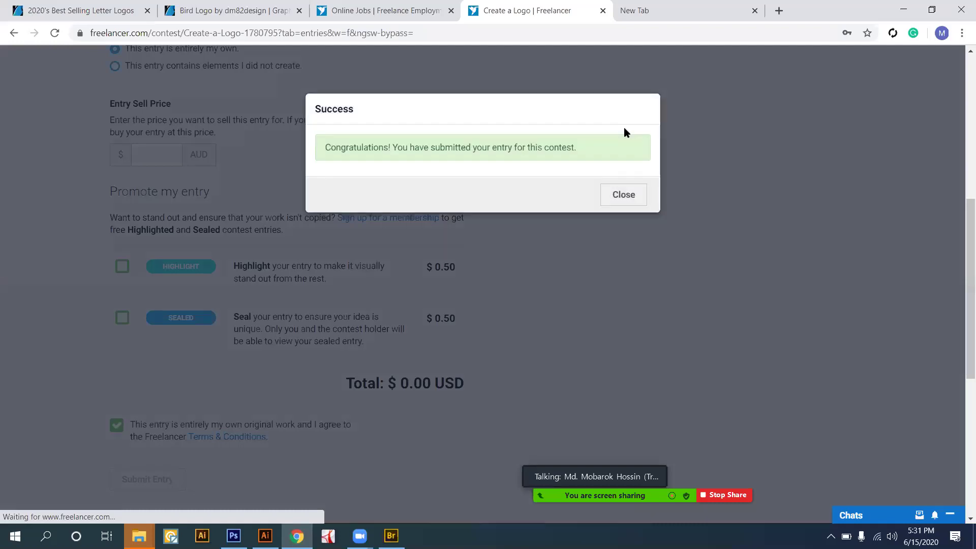
# Switch to Illustrator and deselect the blue-and-gray UPSol LIMITED logo.
pyautogui.hotkey('ctrl', 'Tab')
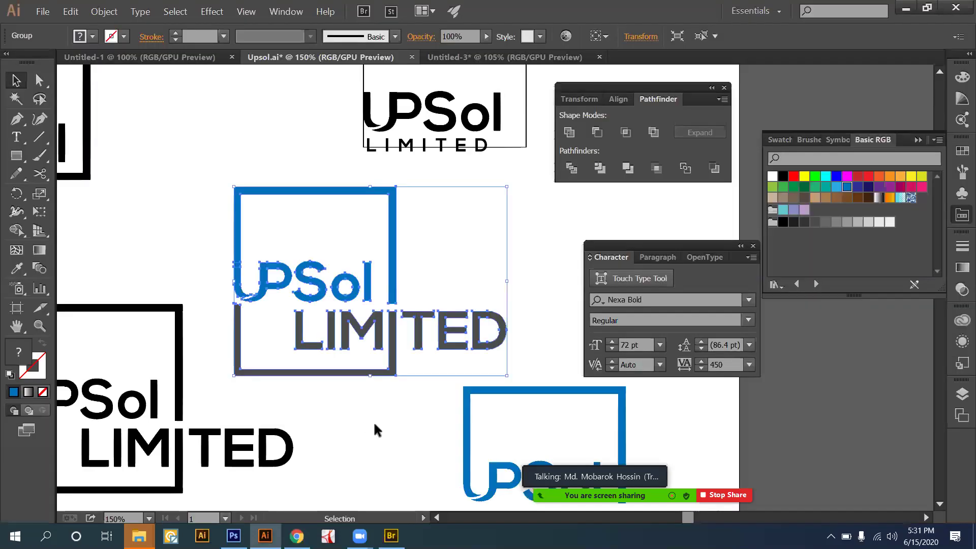
pyautogui.click(374, 424)
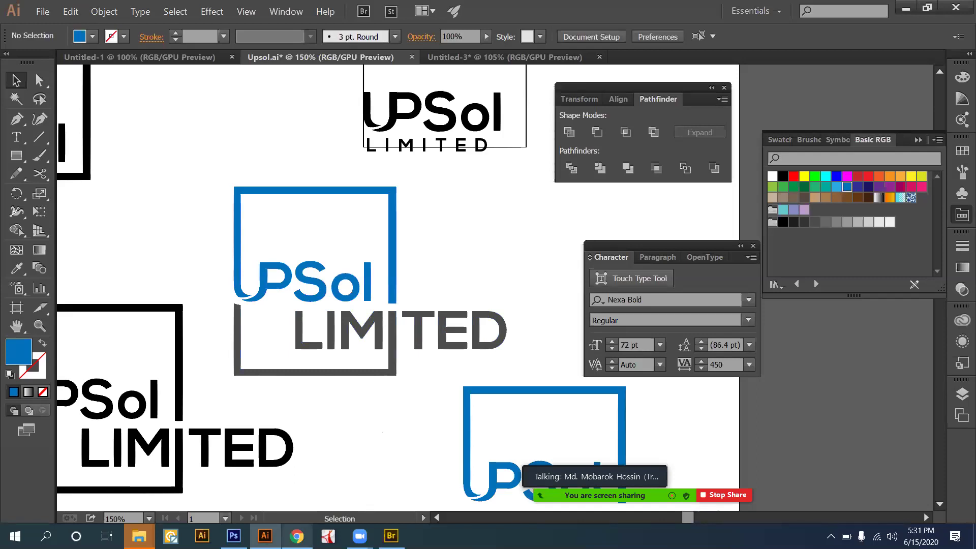
# Switch back to Chrome's new tab and search Google for glass mockup images.
pyautogui.hotkey('alt', 'Tab')
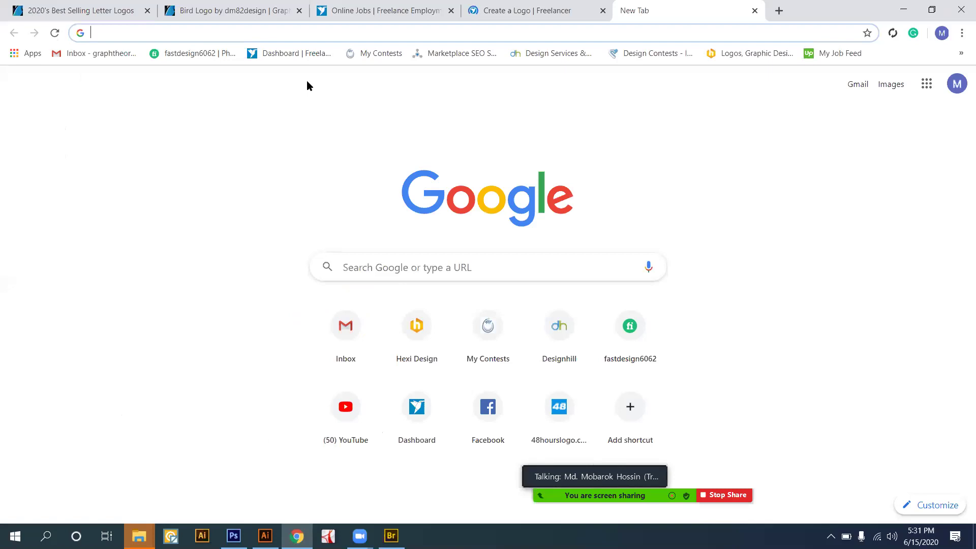
pyautogui.write('glaasss mo')
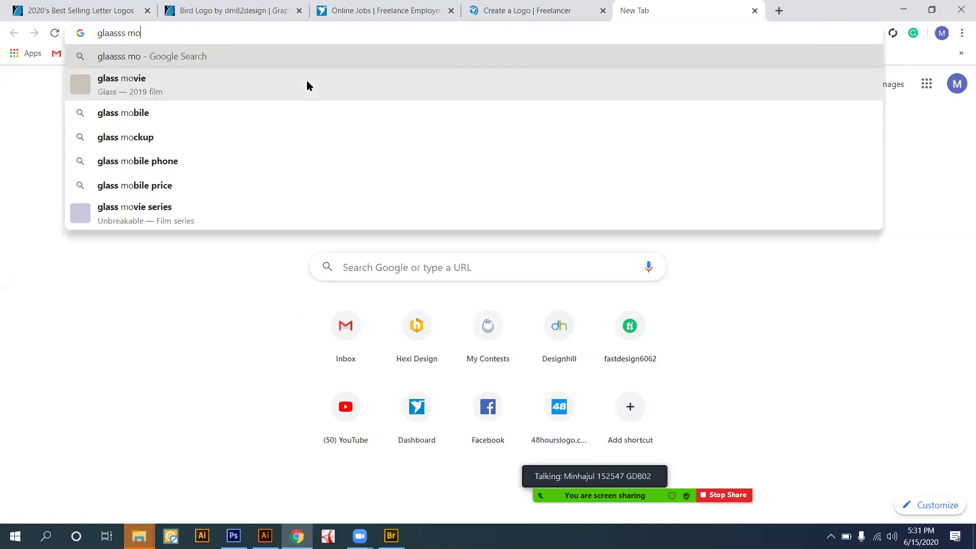
pyautogui.write('kup')
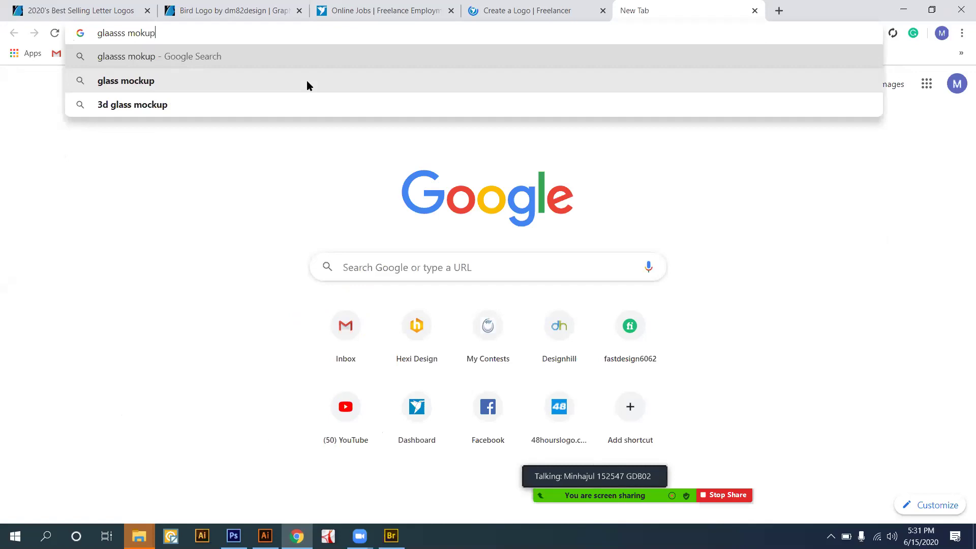
pyautogui.press('Return')
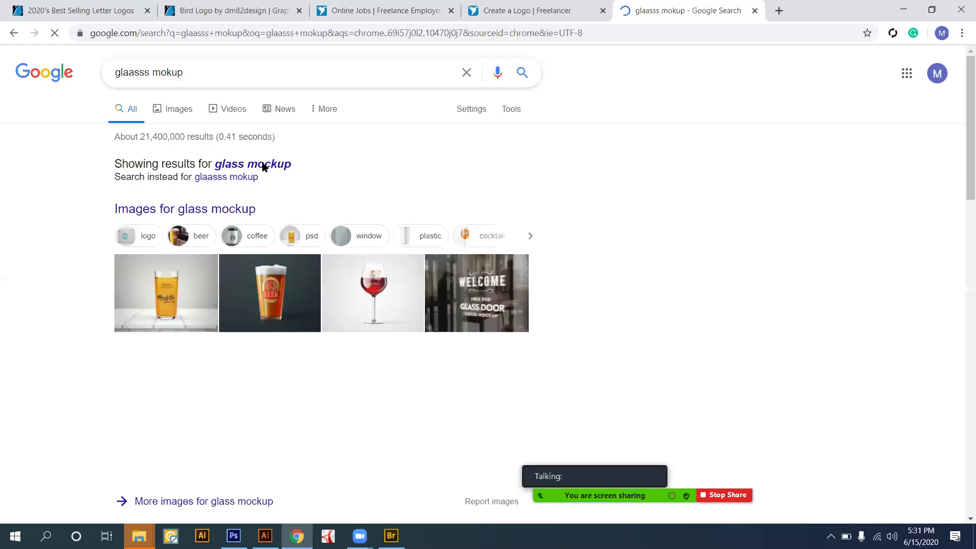
pyautogui.click(223, 172)
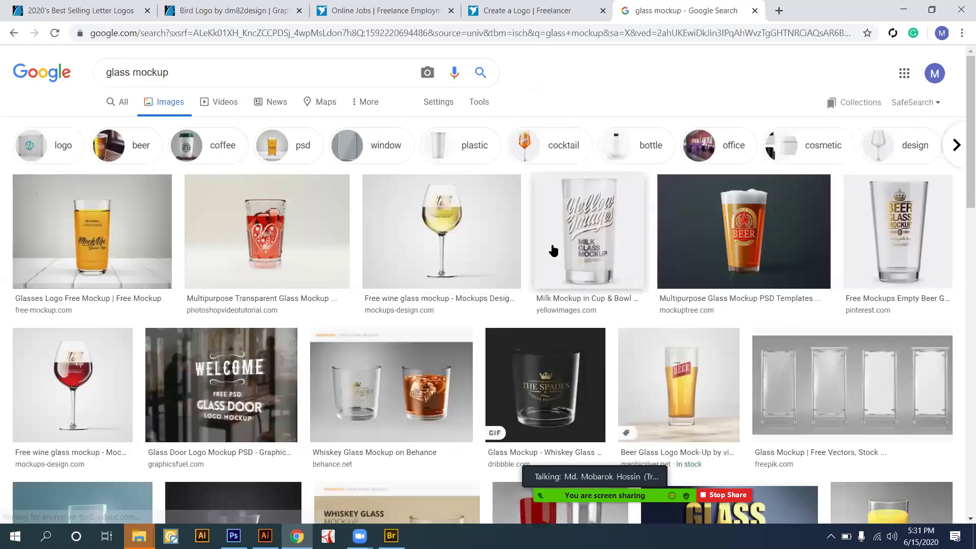
# Find the 3D Glass Window Logo MockUp from psdsuckers.com among the image results and open its preview and source page.
pyautogui.scroll(-1, 264, 279)
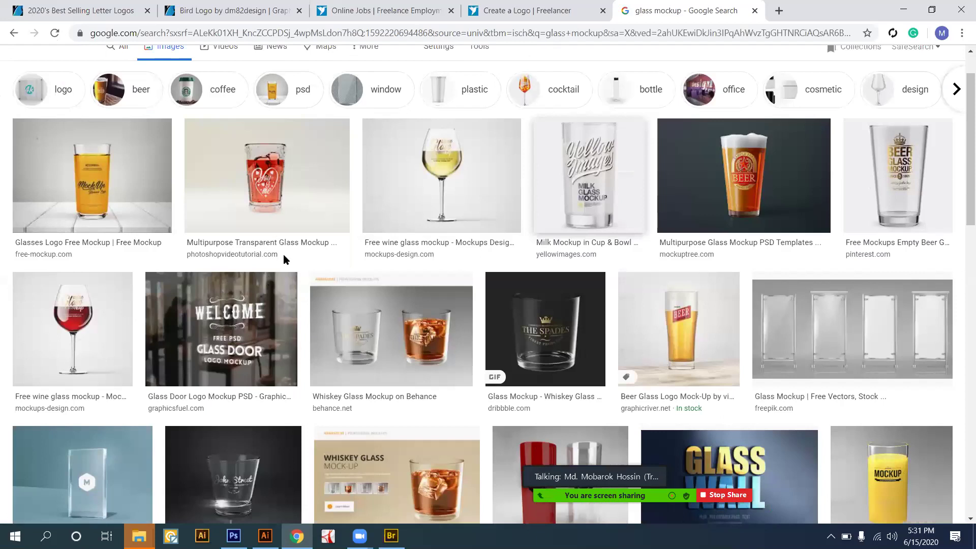
pyautogui.scroll(-6, 284, 255)
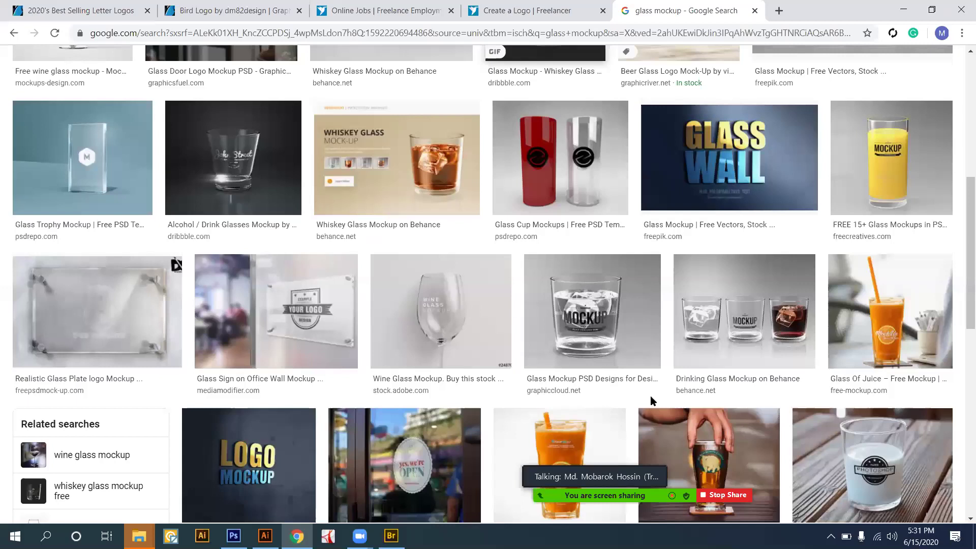
pyautogui.scroll(-4, 652, 384)
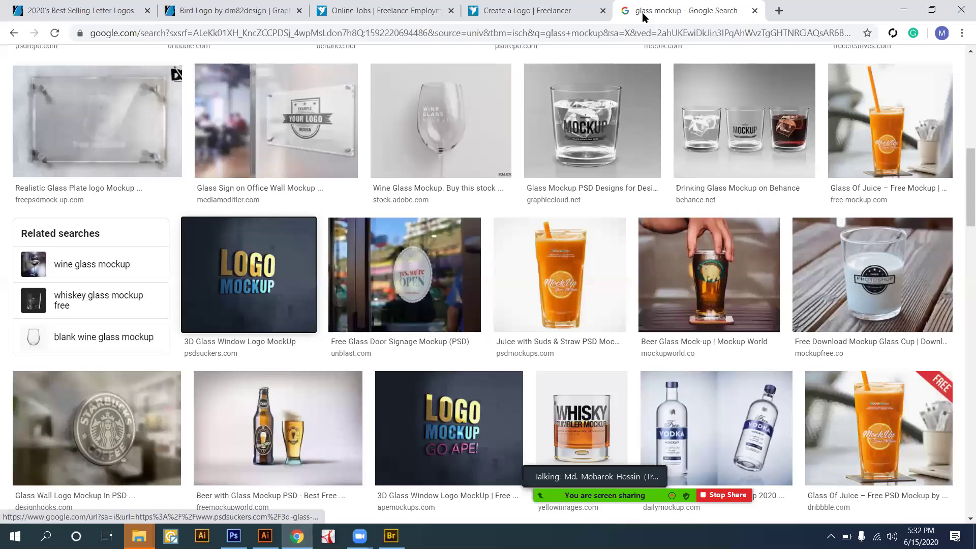
pyautogui.press('Return')
pyautogui.click(617, 10)
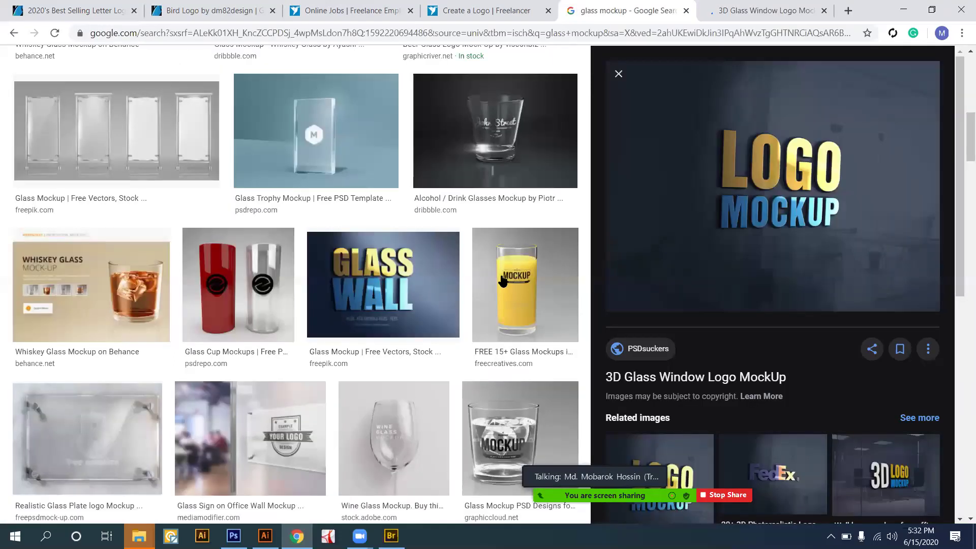